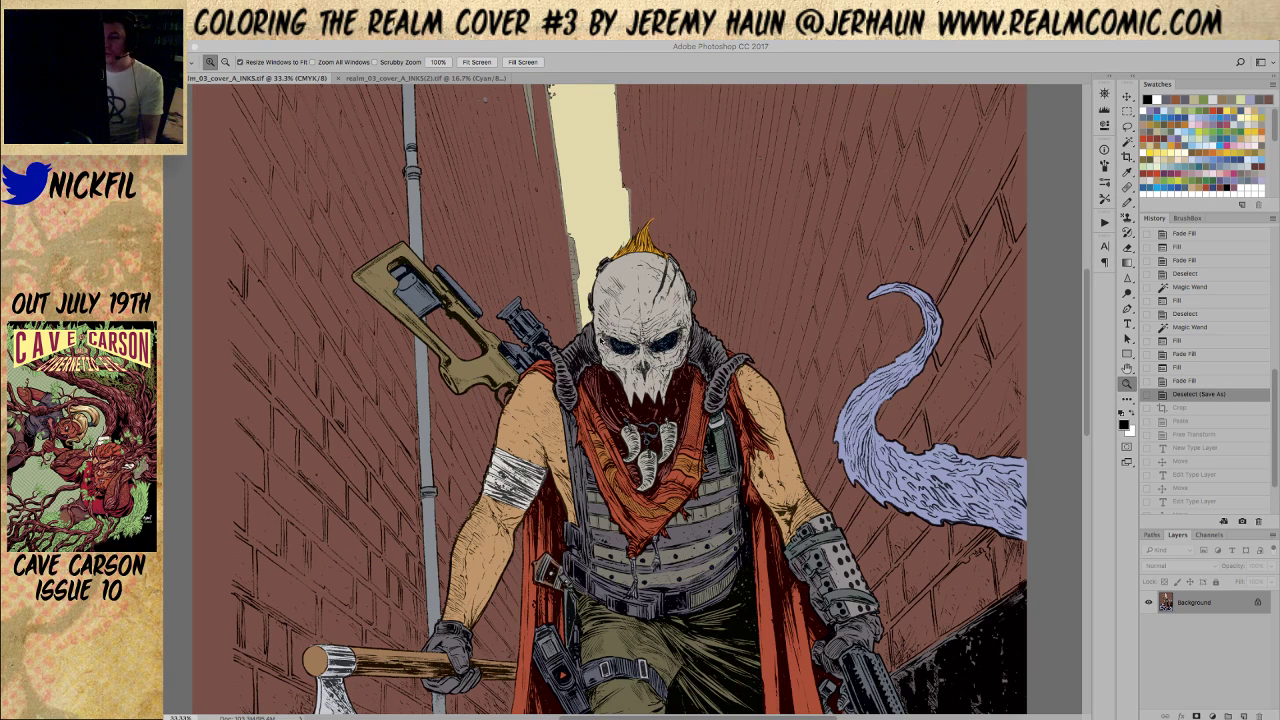
Examine the flat-coloured cover as a whole and the masked figure up close
alt+click(597, 381)
alt+click(597, 381)
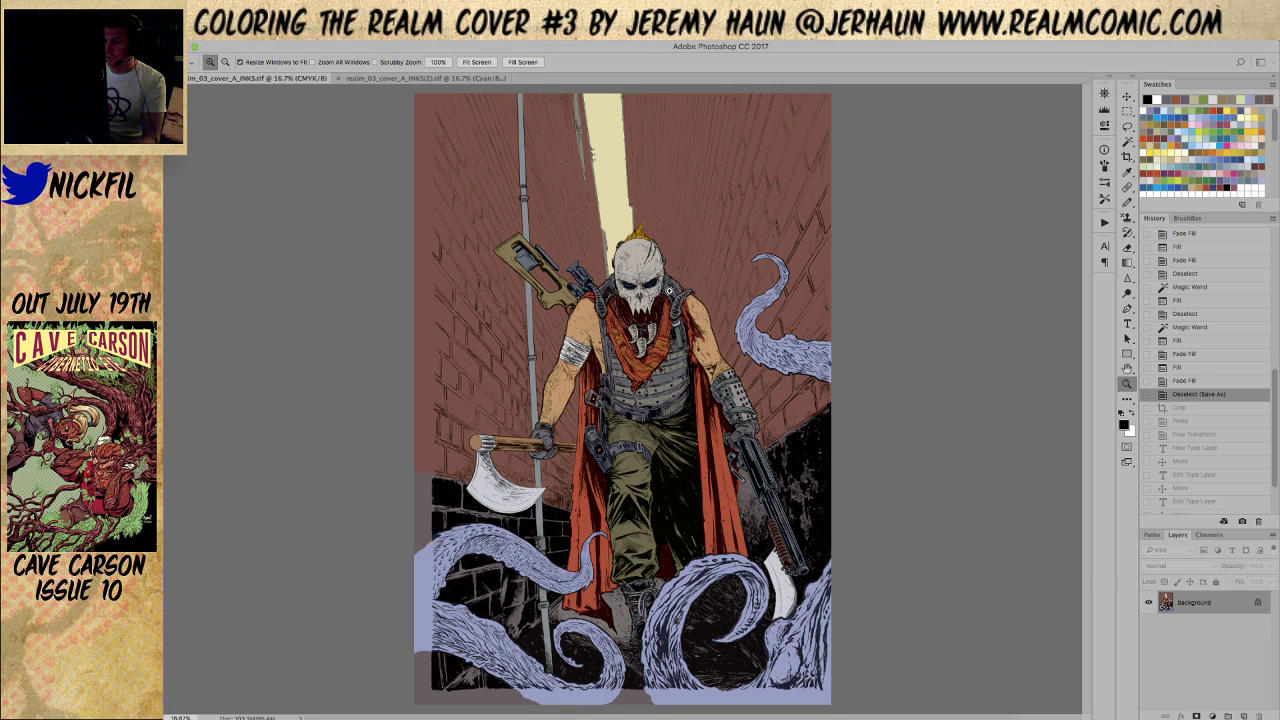
click(667, 330)
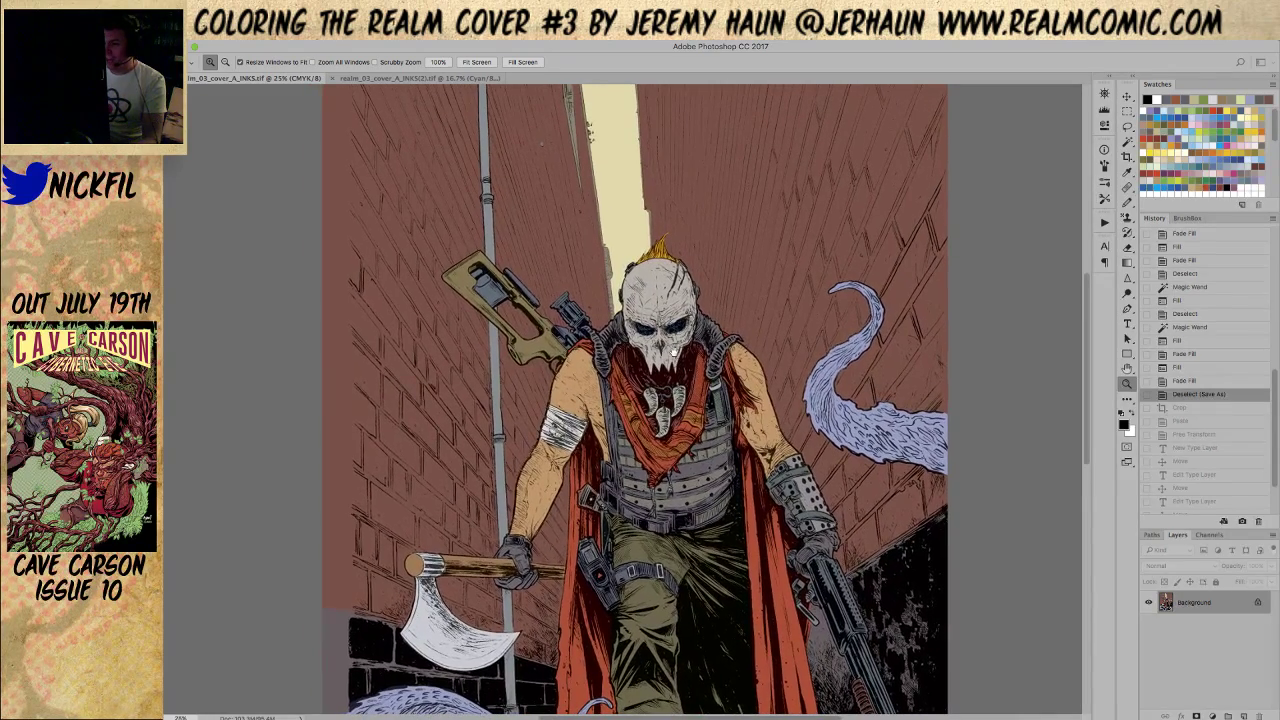
drag(698, 437, 736, 470)
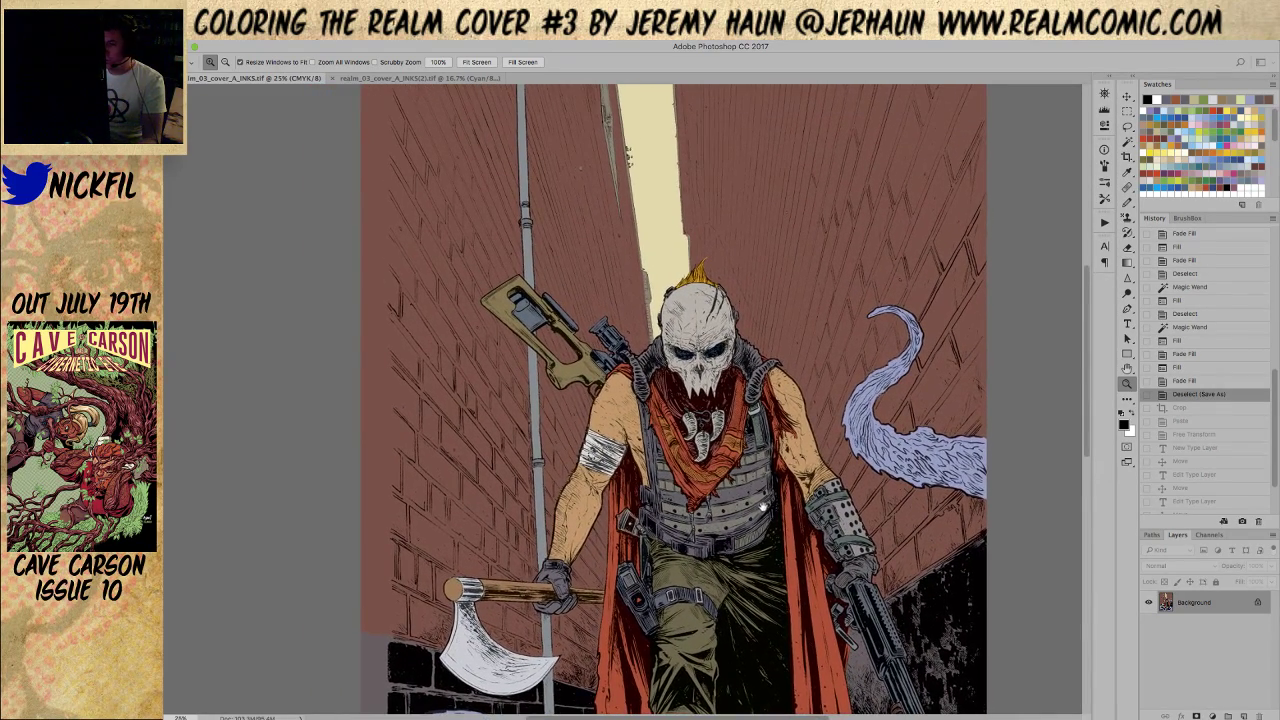
alt+click(714, 438)
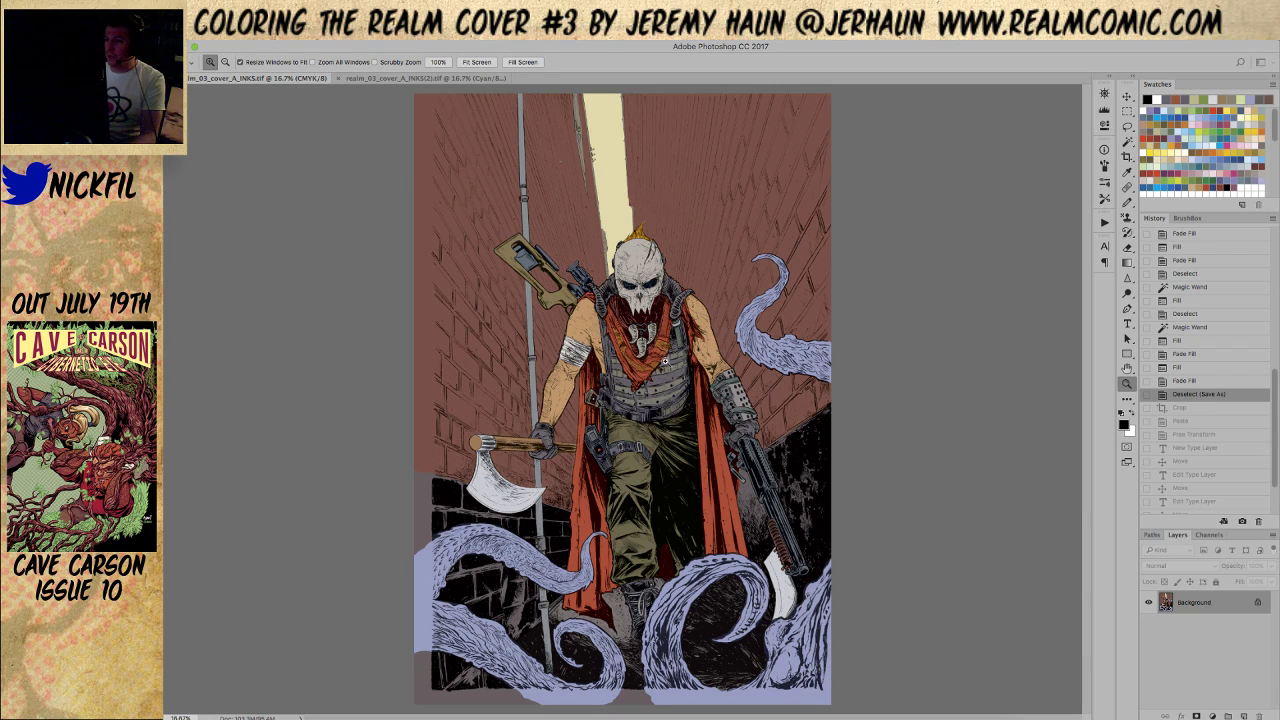
alt+click(626, 390)
click(636, 390)
click(636, 390)
alt+click(636, 392)
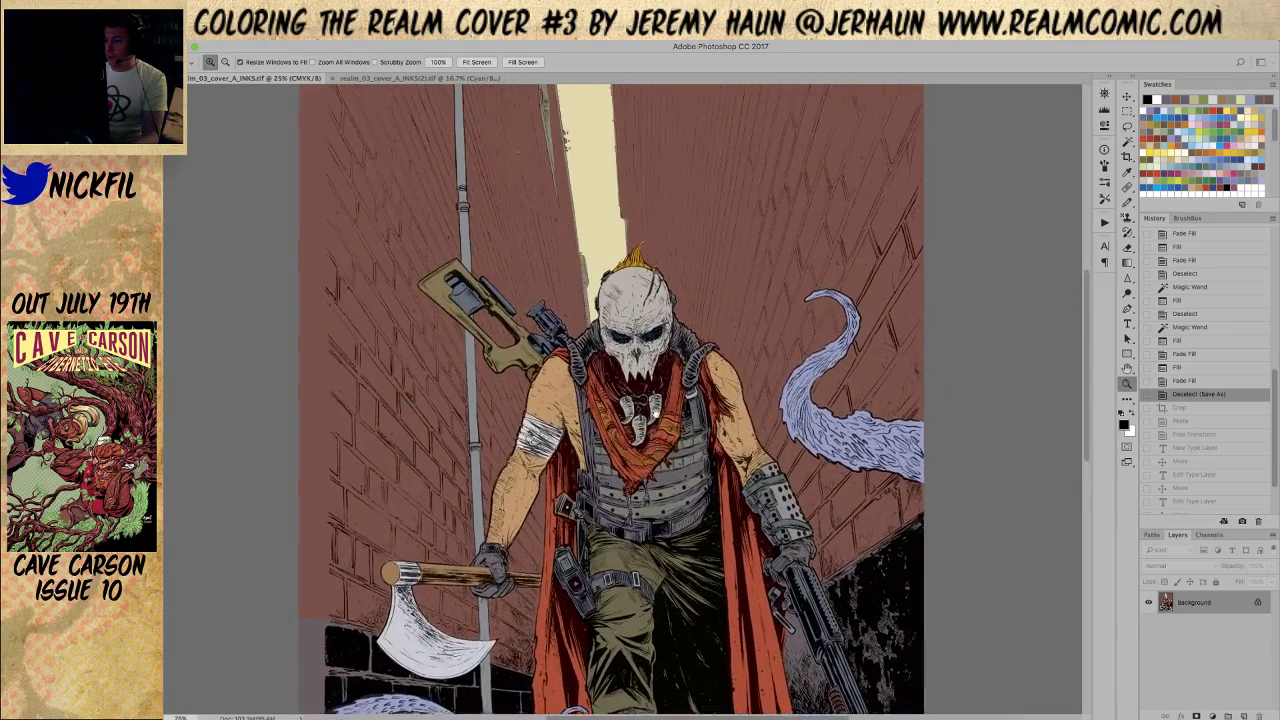
key(ctrl+a)
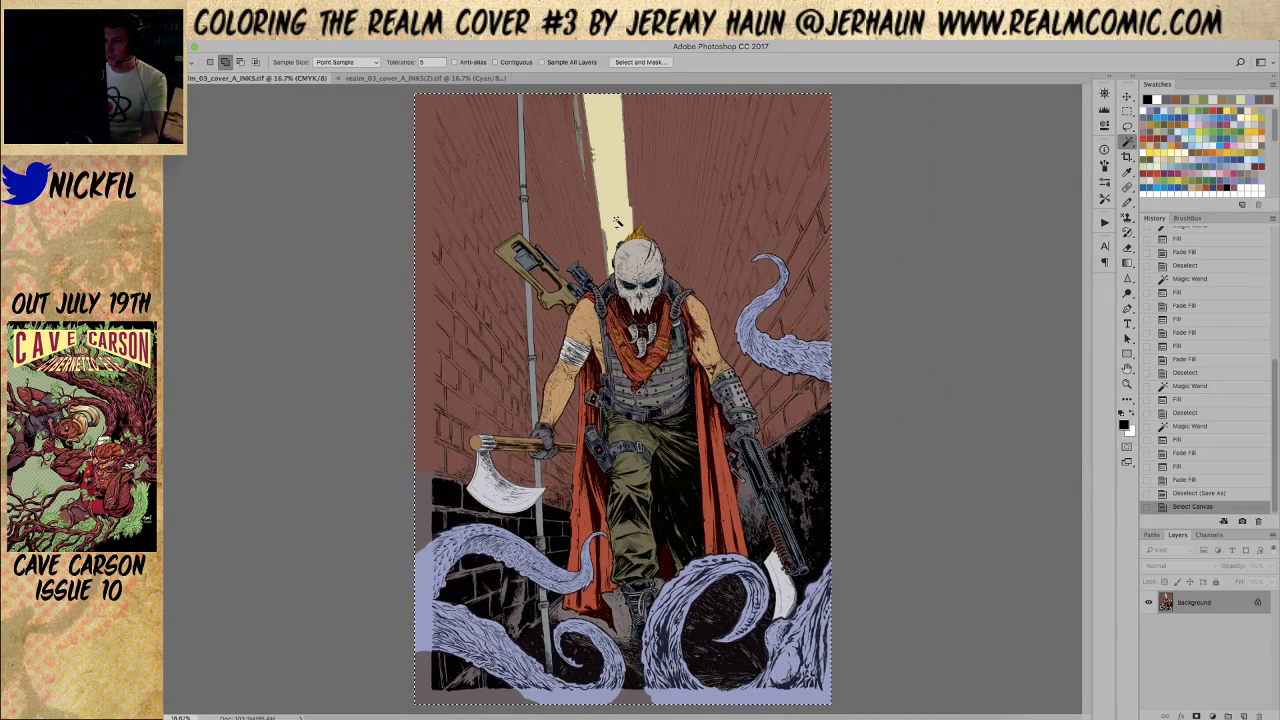
key(ctrl+d)
alt+click(646, 302)
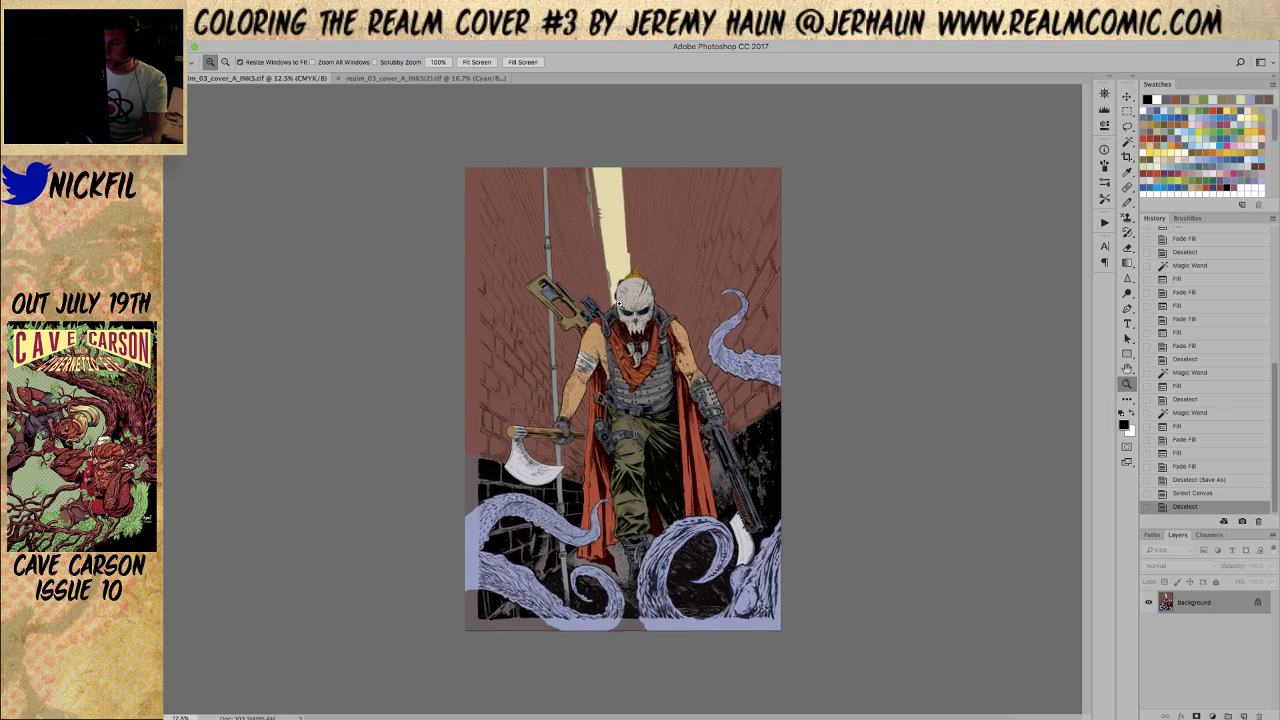
click(620, 304)
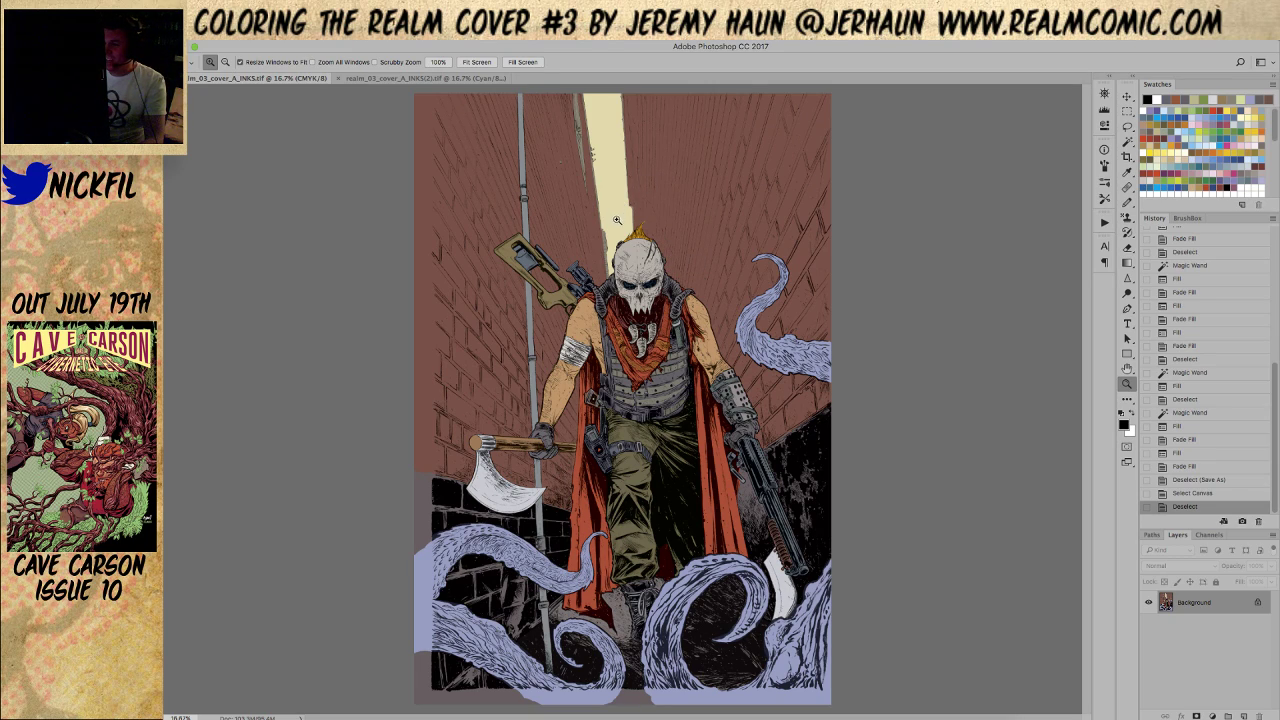
key(w)
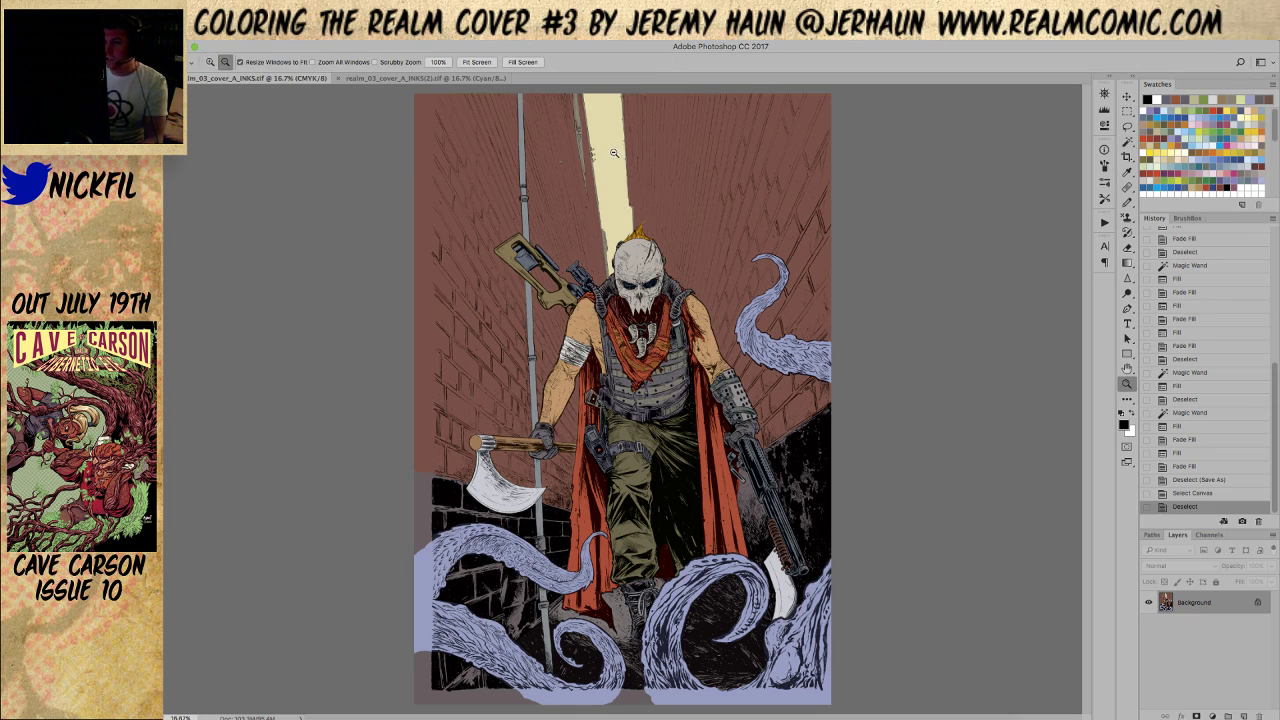
key(ctrl+minus)
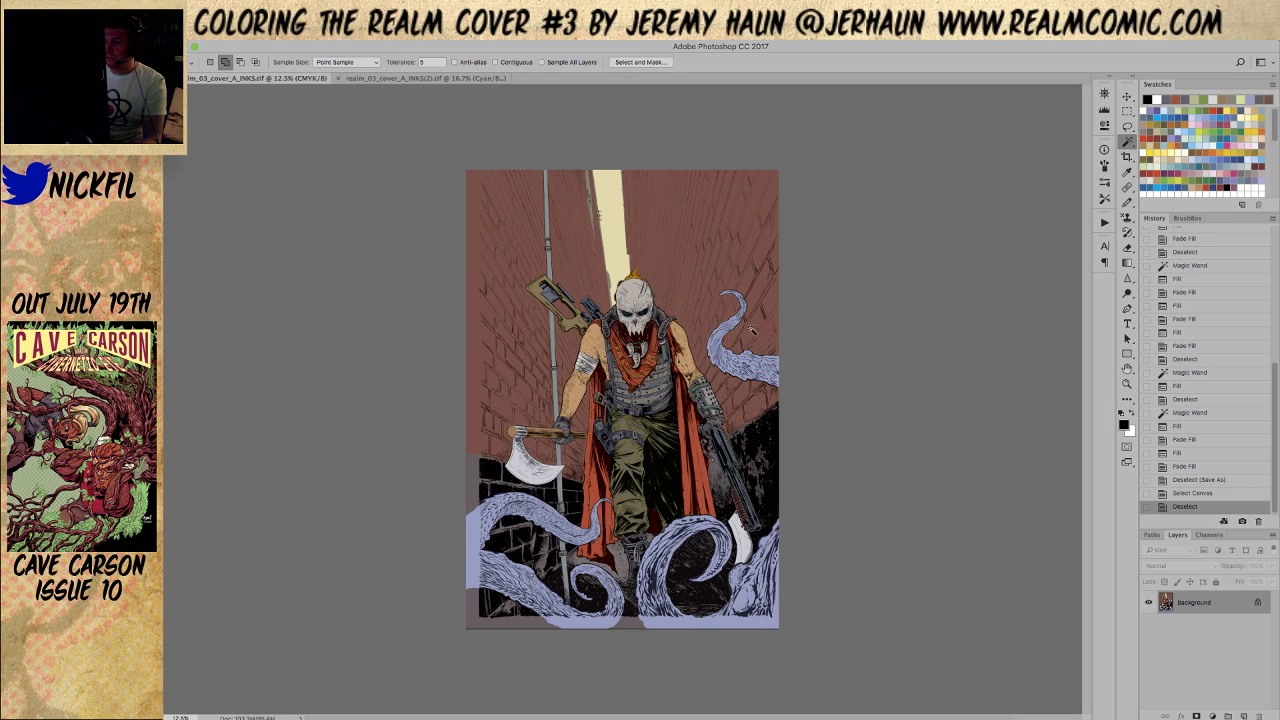
Compare the blue-caped version in realm_03_cover_A_INKS(2).tif with the red-caped cover, including the rifle area
click(435, 79)
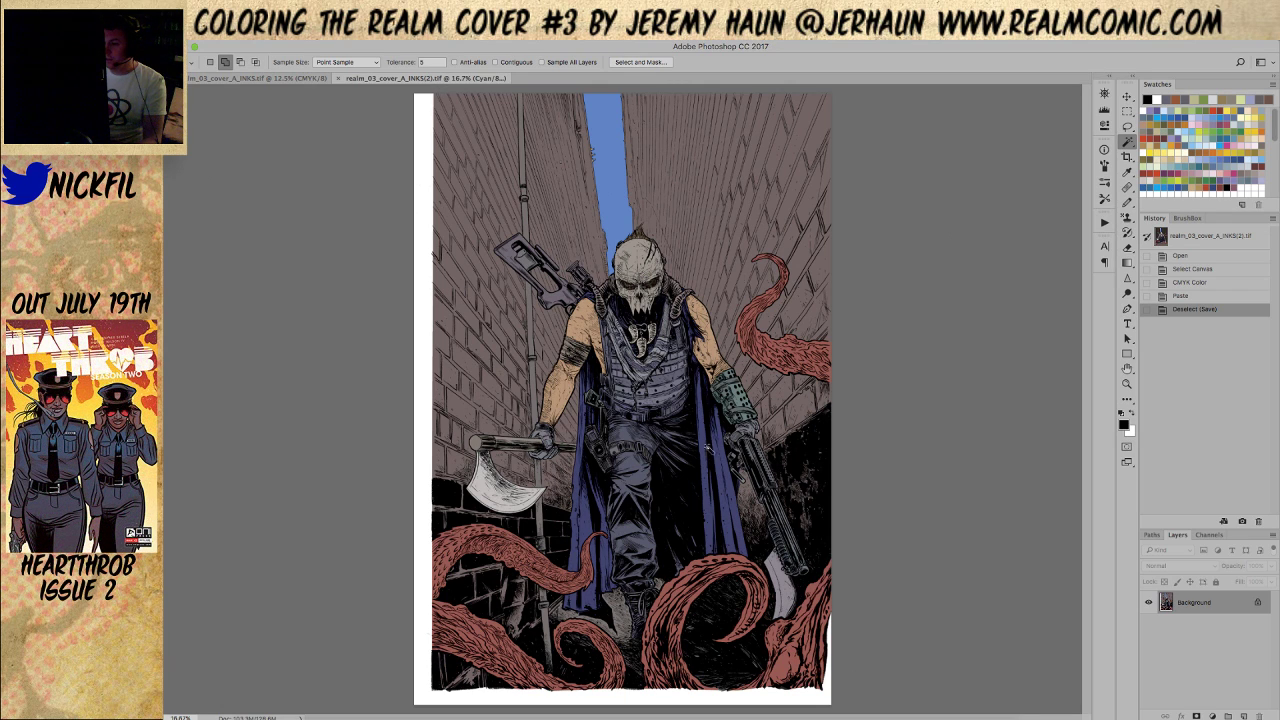
key(z)
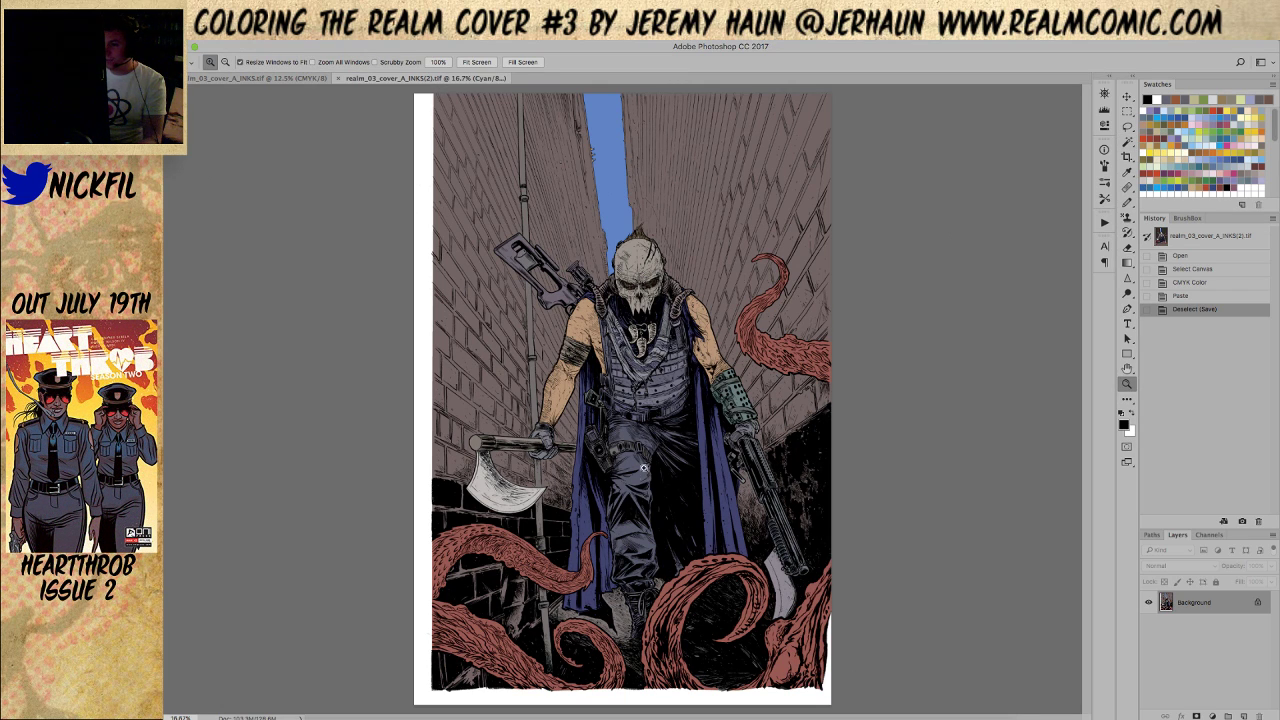
click(638, 484)
drag(681, 374, 660, 466)
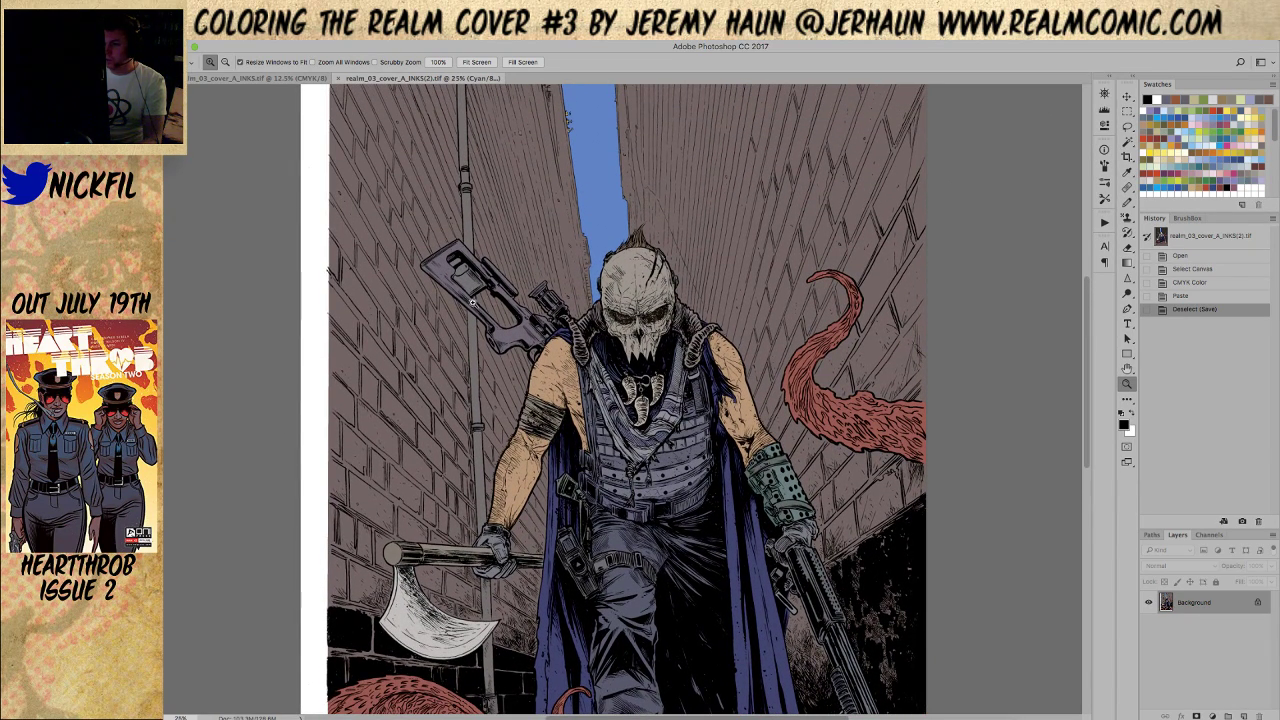
click(280, 79)
drag(550, 264, 645, 340)
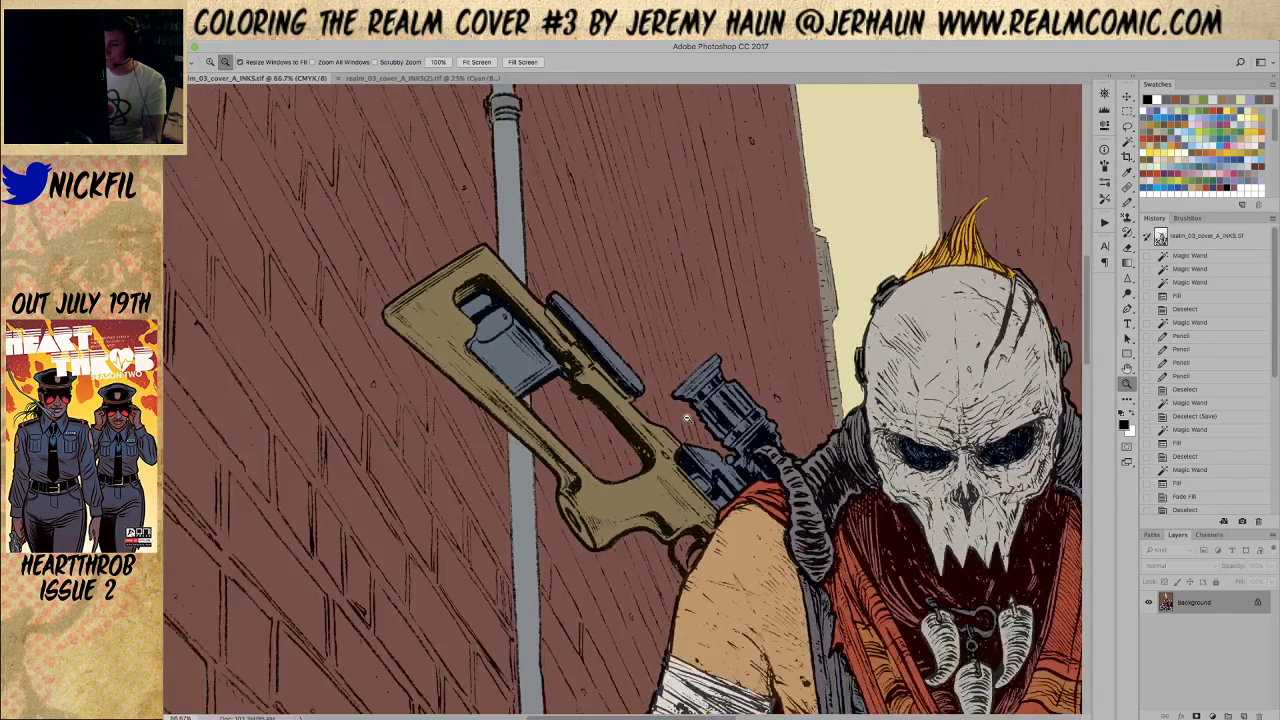
key(ctrl+minus)
key(ctrl+minus)
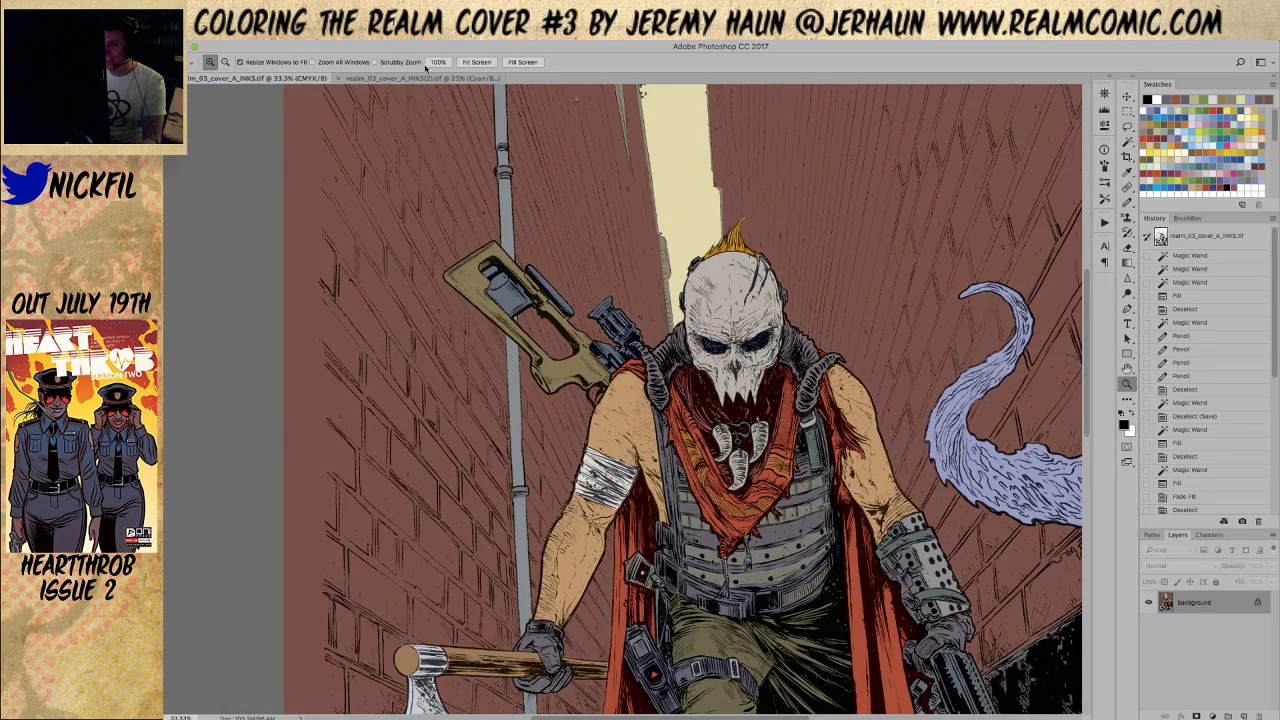
Review the blue-caped version's figure and background once more and close realm_03_cover_A_INKS(2).tif
click(410, 79)
drag(643, 223, 650, 378)
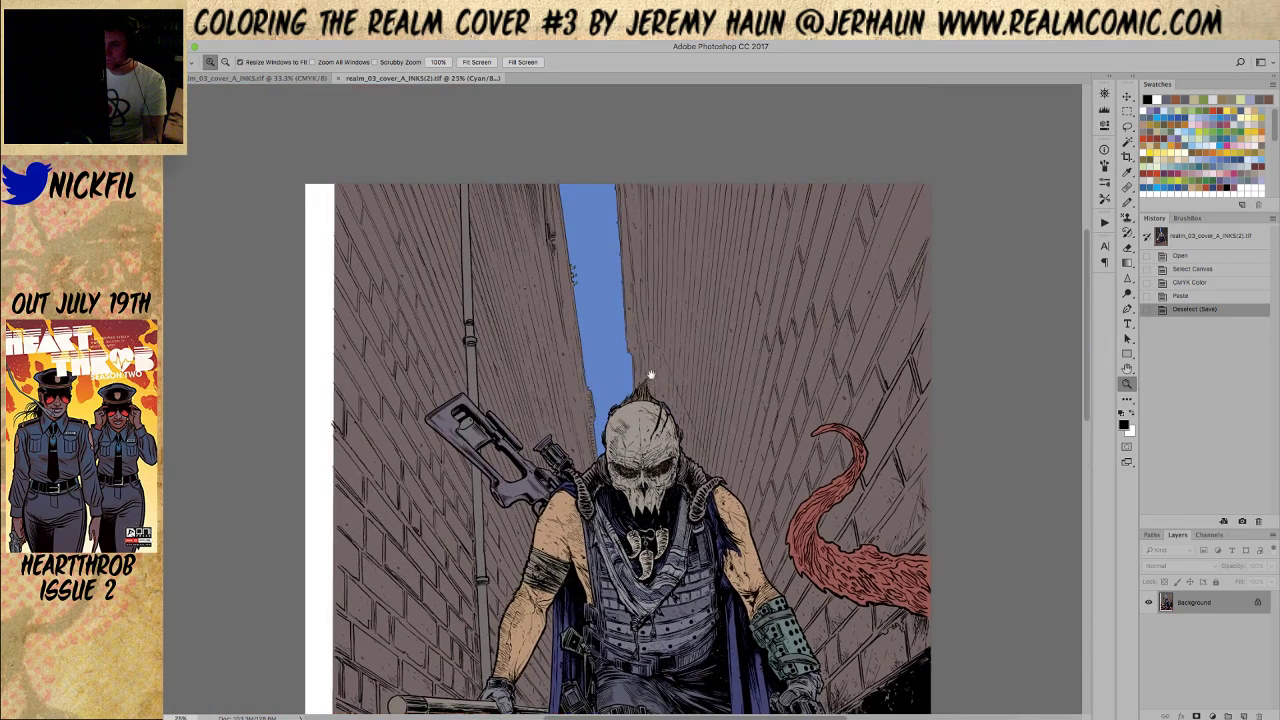
drag(671, 434, 671, 402)
drag(548, 212, 632, 270)
alt+click(608, 373)
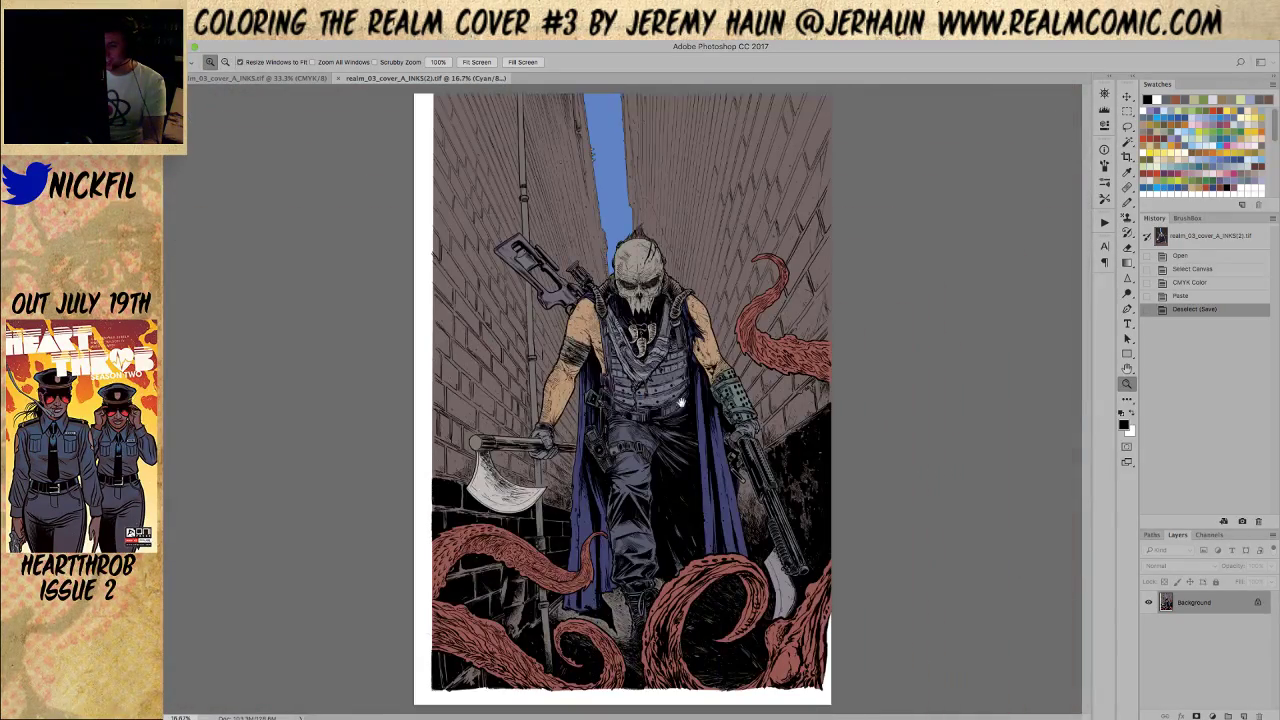
click(680, 445)
drag(697, 426, 700, 508)
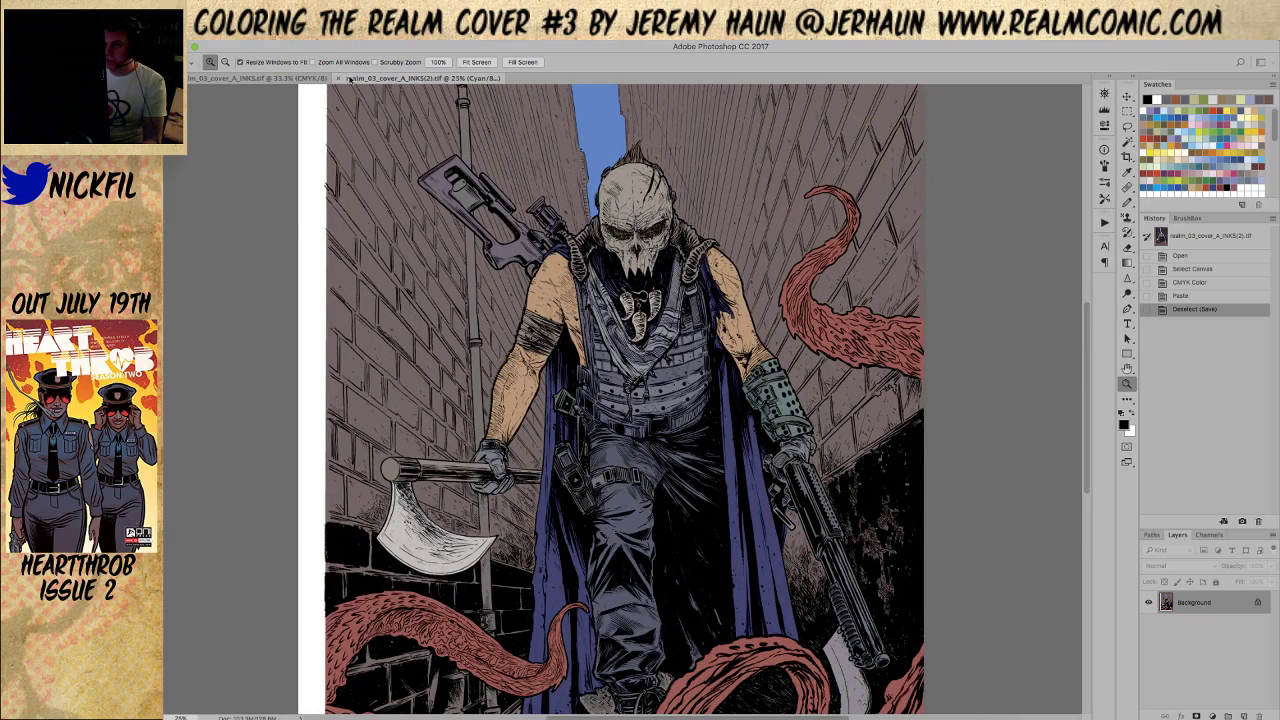
key(ctrl+w)
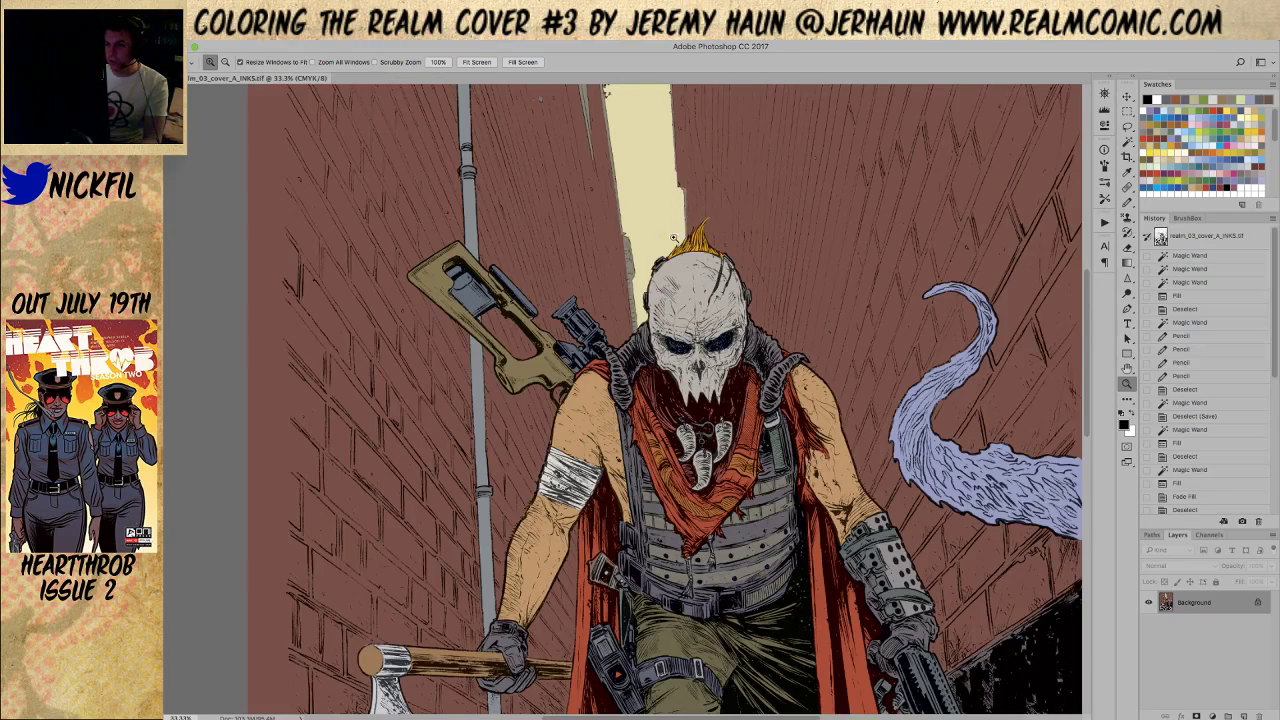
alt+click(691, 305)
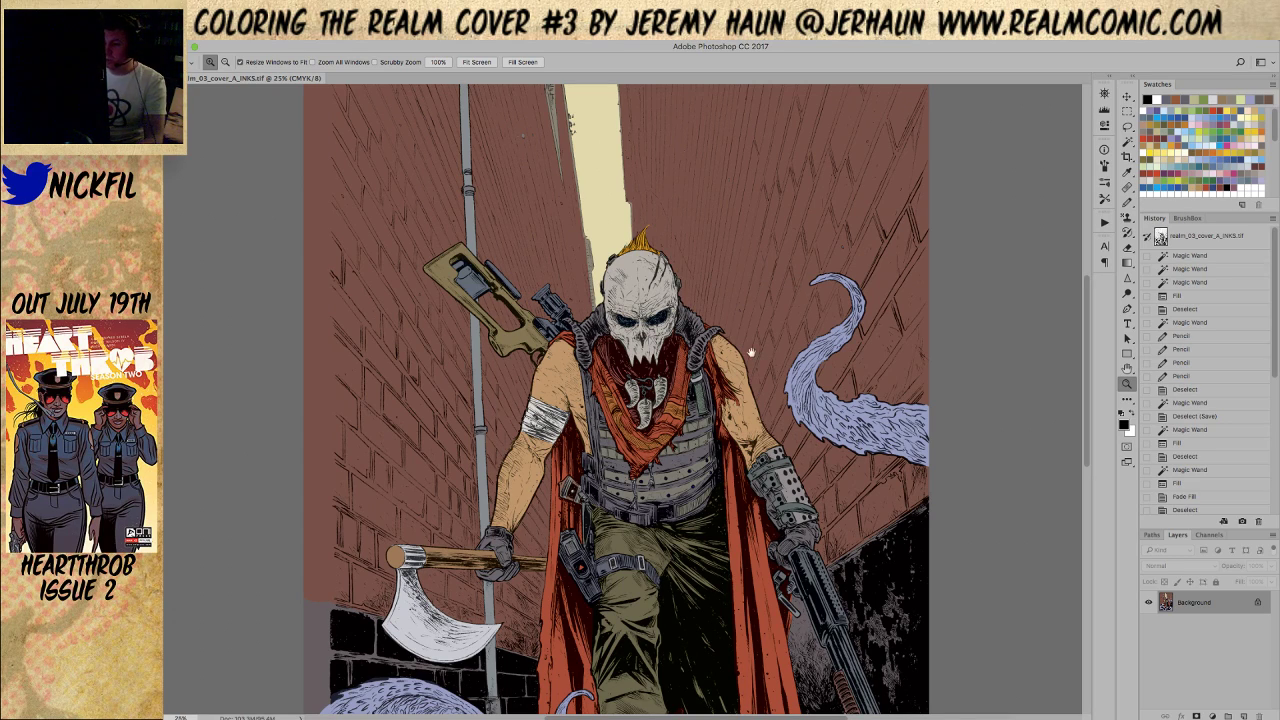
scroll(738, 428, down, 3)
alt+click(763, 430)
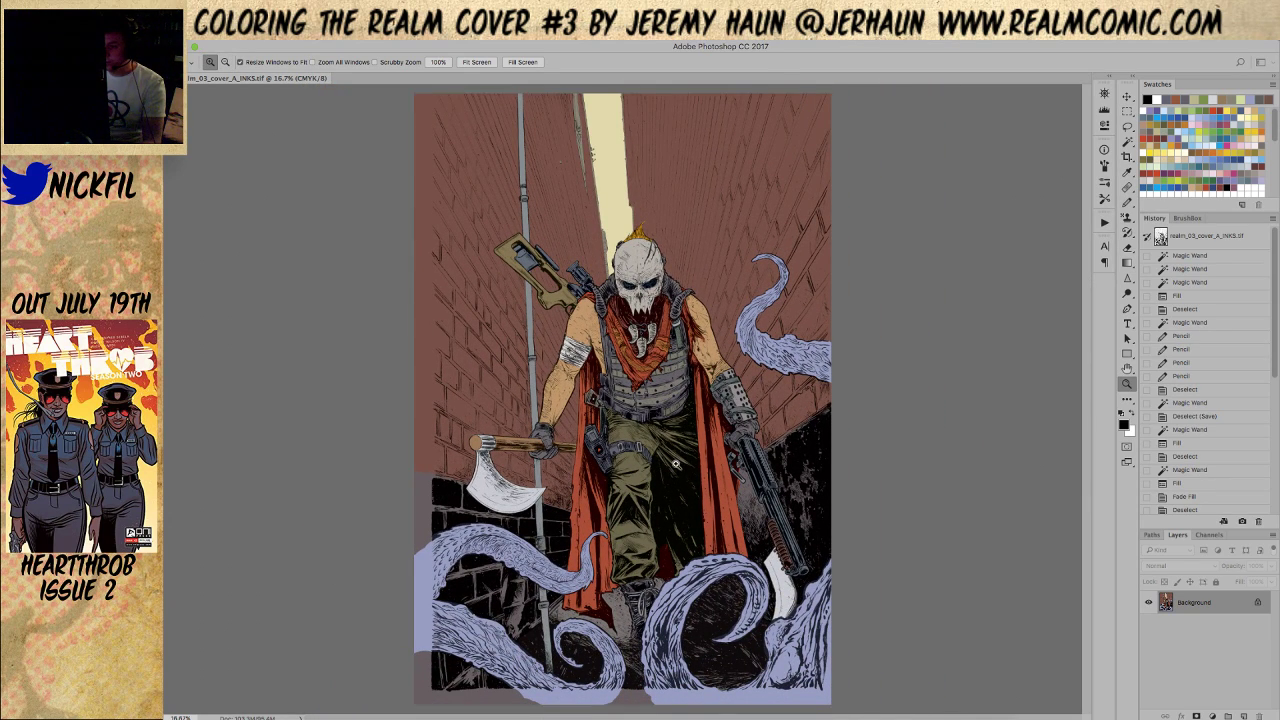
key(ctrl+a)
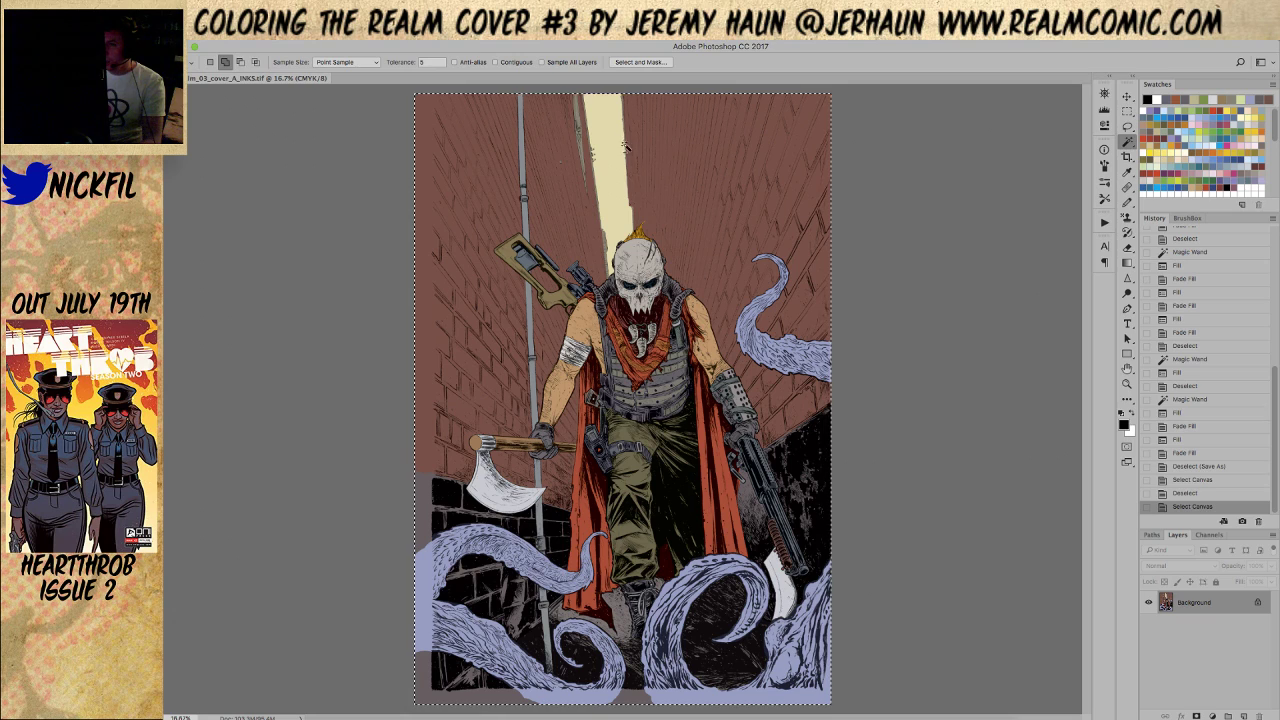
click(622, 313)
alt+click(622, 313)
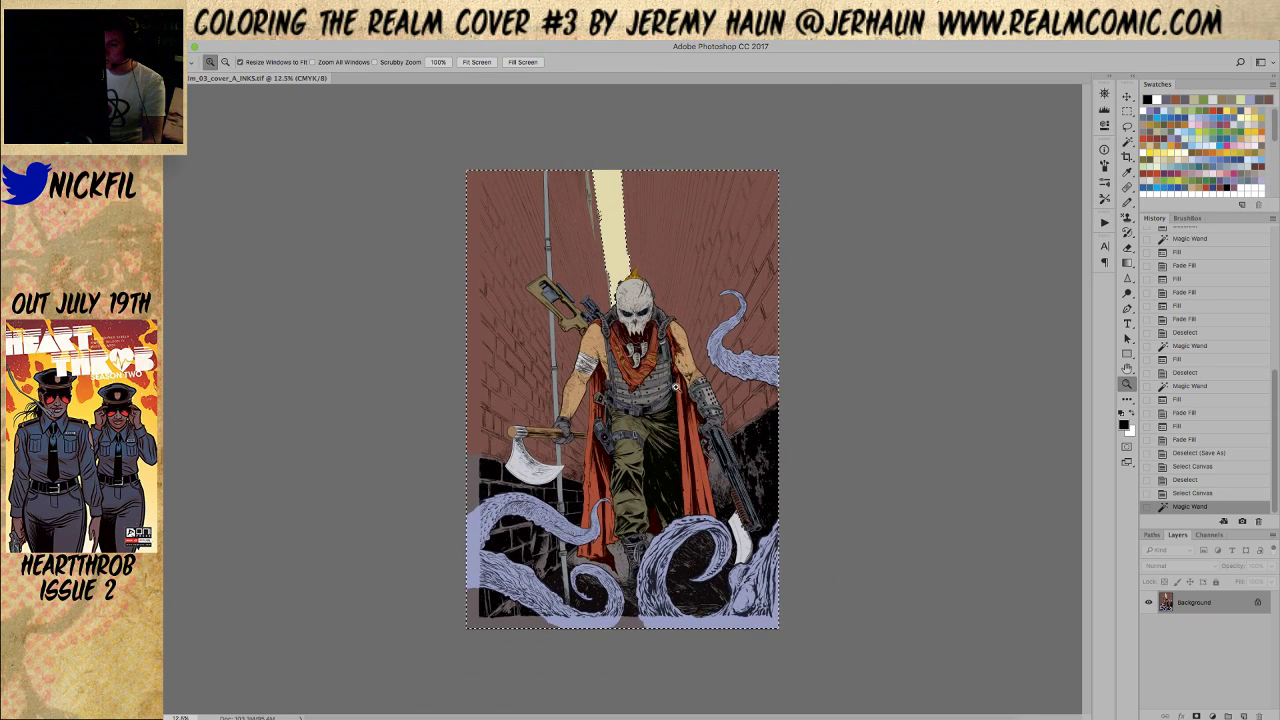
key(z)
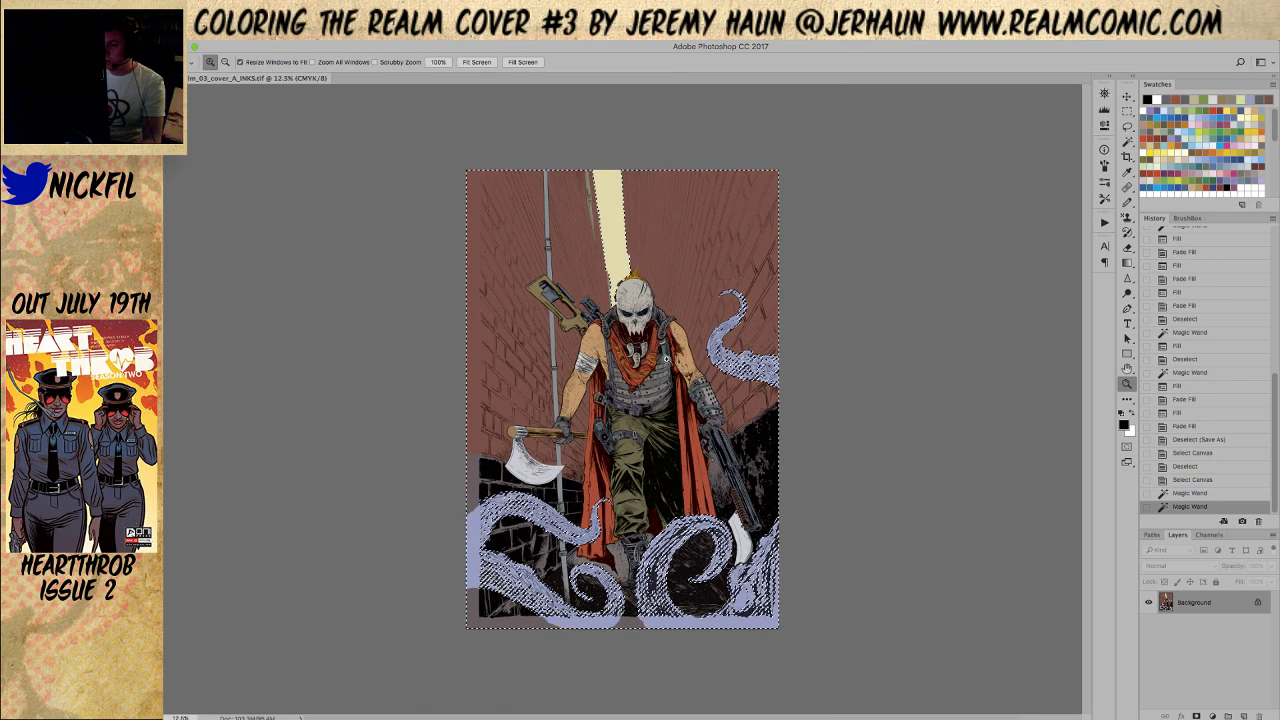
key(ctrl+d)
With only the Cyan, Magenta and Yellow channels targeted, select the whole canvas except the pale yellow sky strip
click(1209, 535)
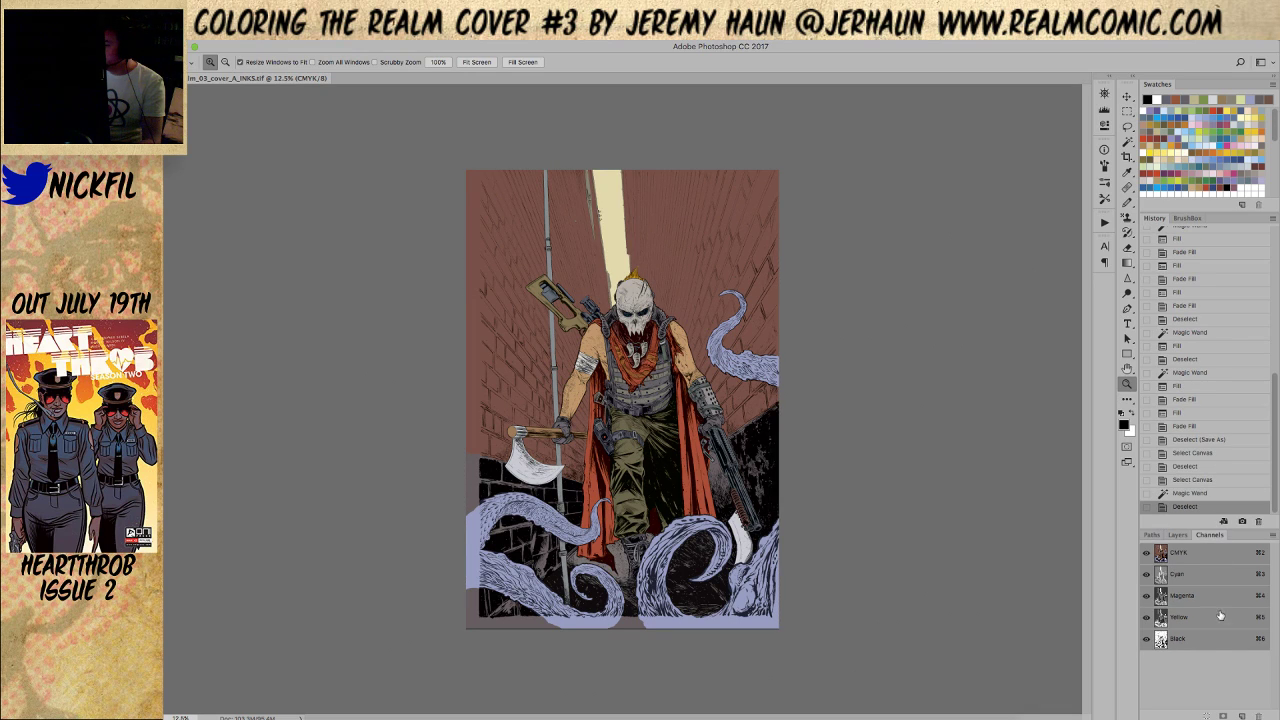
shift+click(1183, 641)
key(super+a)
key(w)
alt+click(609, 204)
key(z)
click(632, 272)
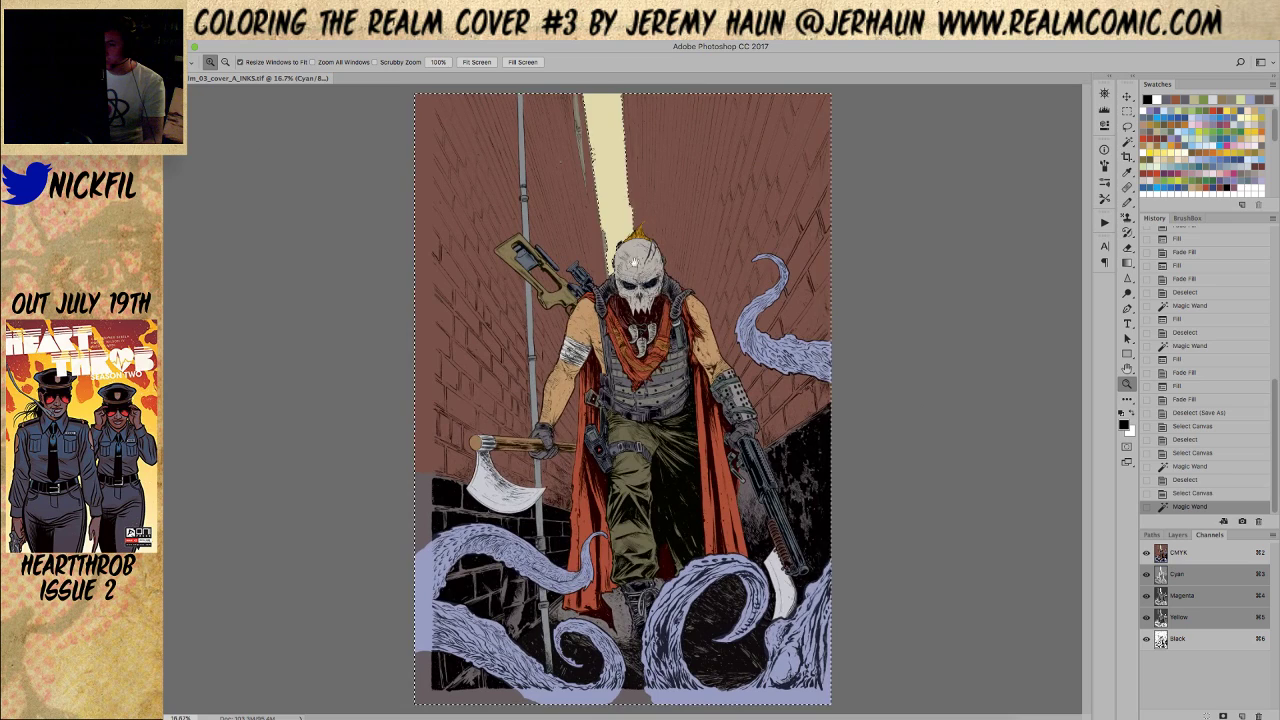
Subtract the lavender tentacles from the selection with the Magic Wand
key(w)
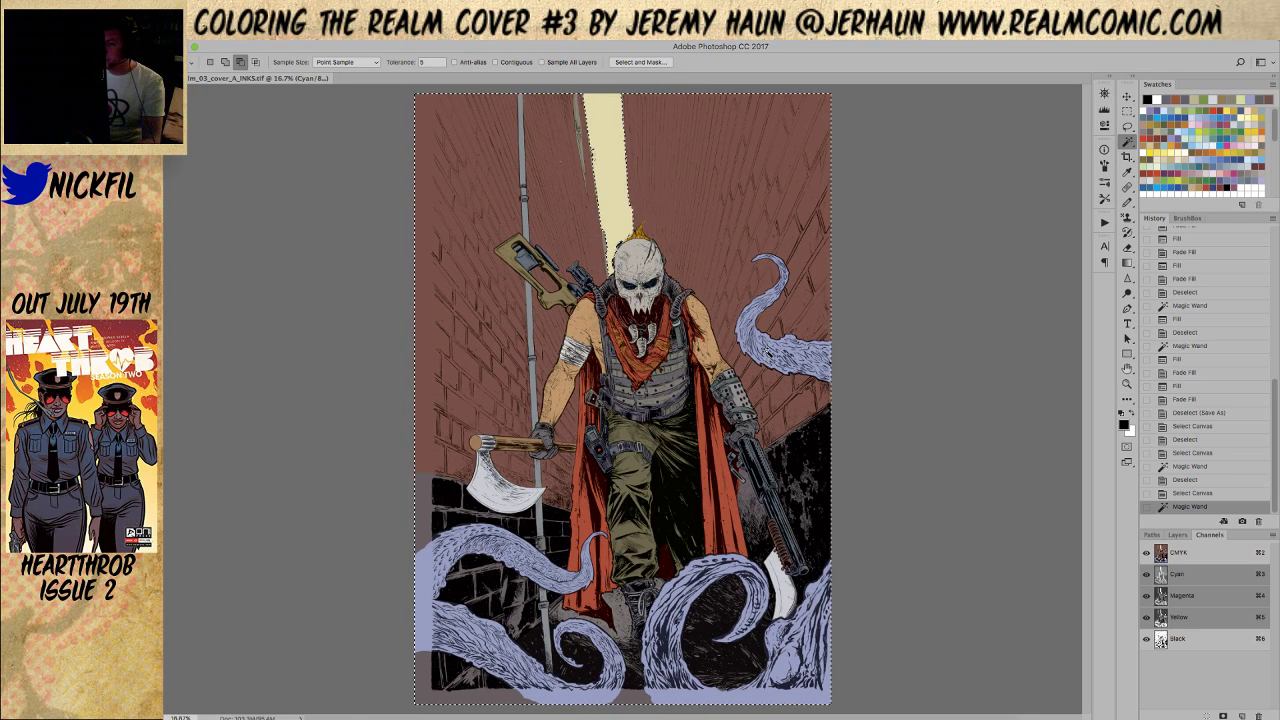
alt+click(768, 352)
key(z)
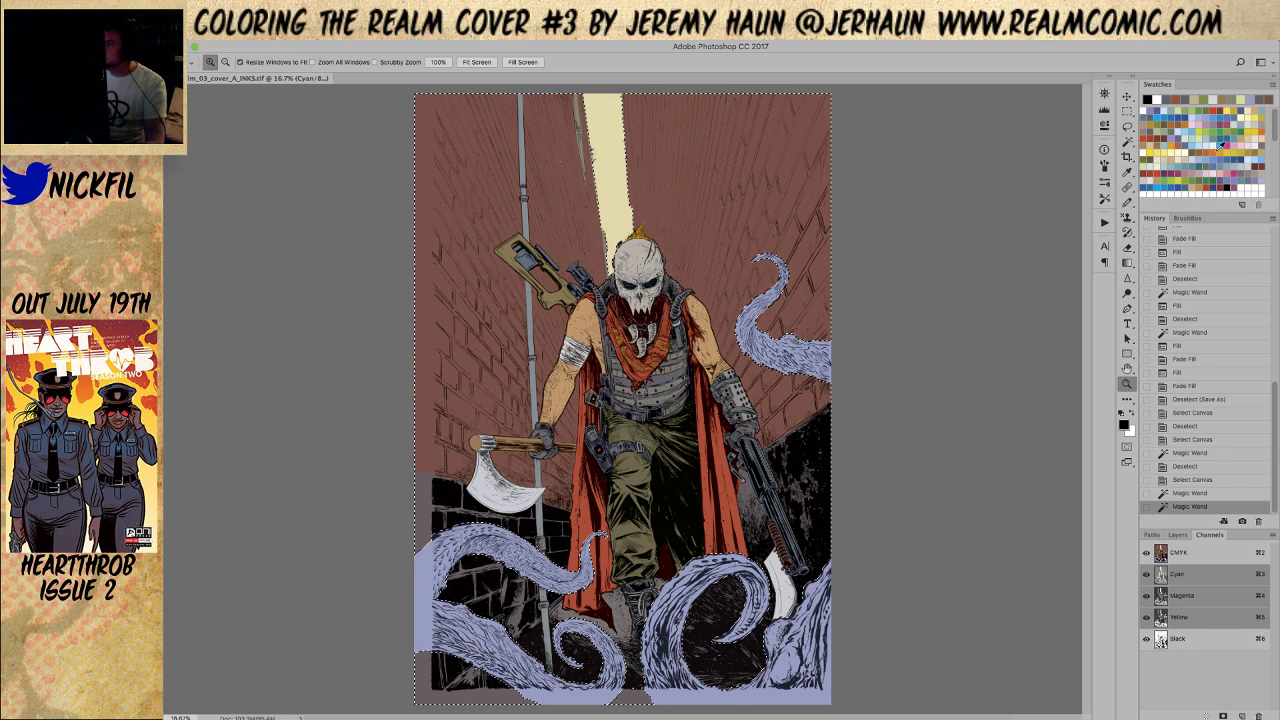
Fill the selection with dark blue, fade the fill to Multiply at 54% opacity, and clear the selection
click(1244, 160)
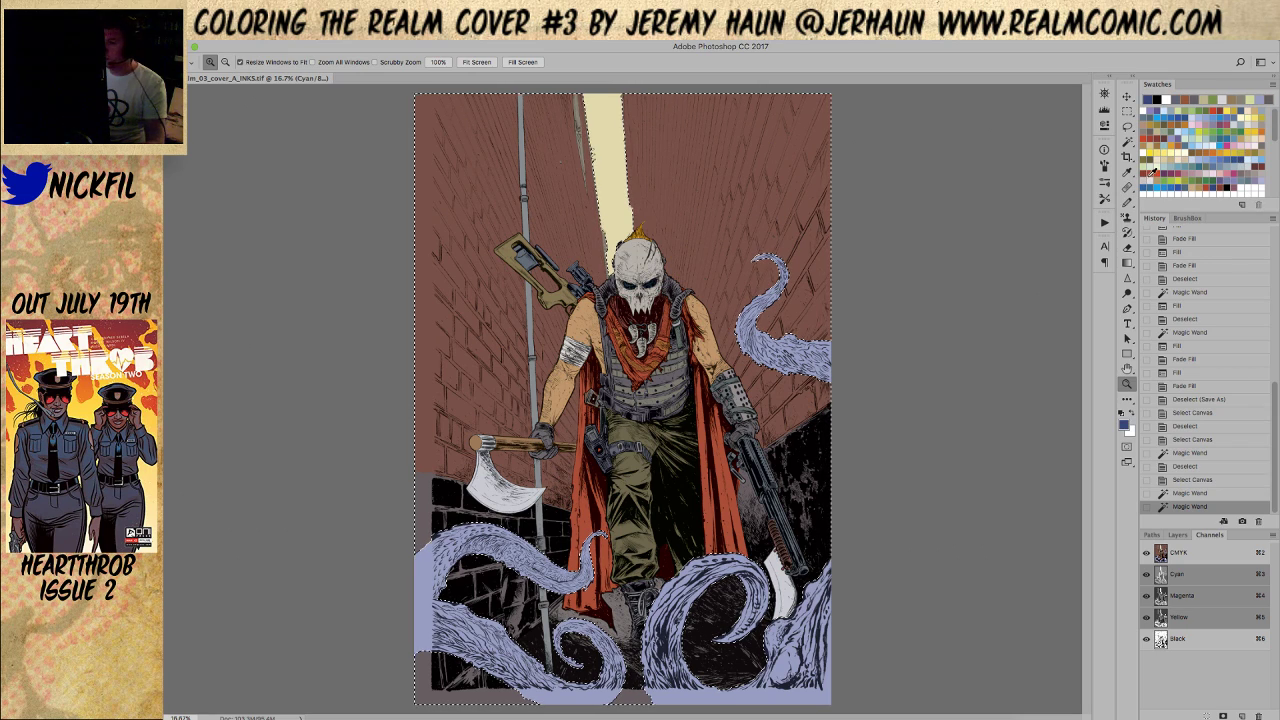
key(alt+BackSpace)
key(super+shift+f)
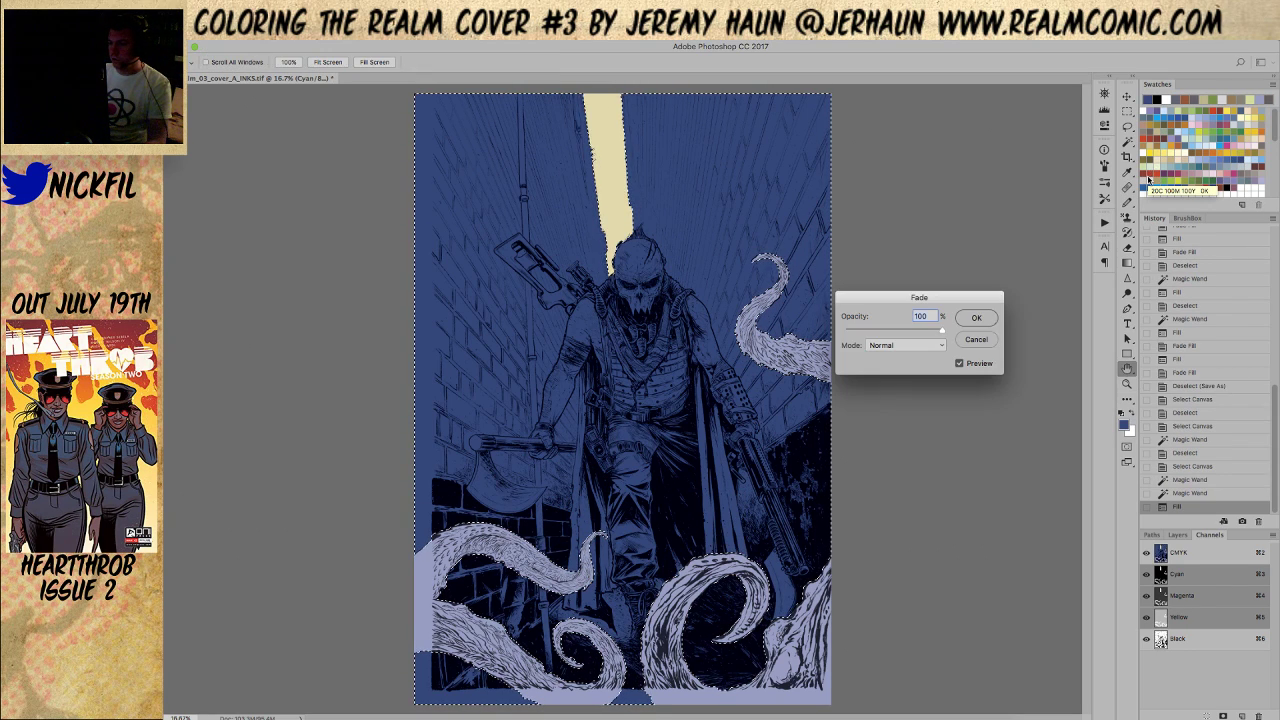
click(885, 345)
click(882, 382)
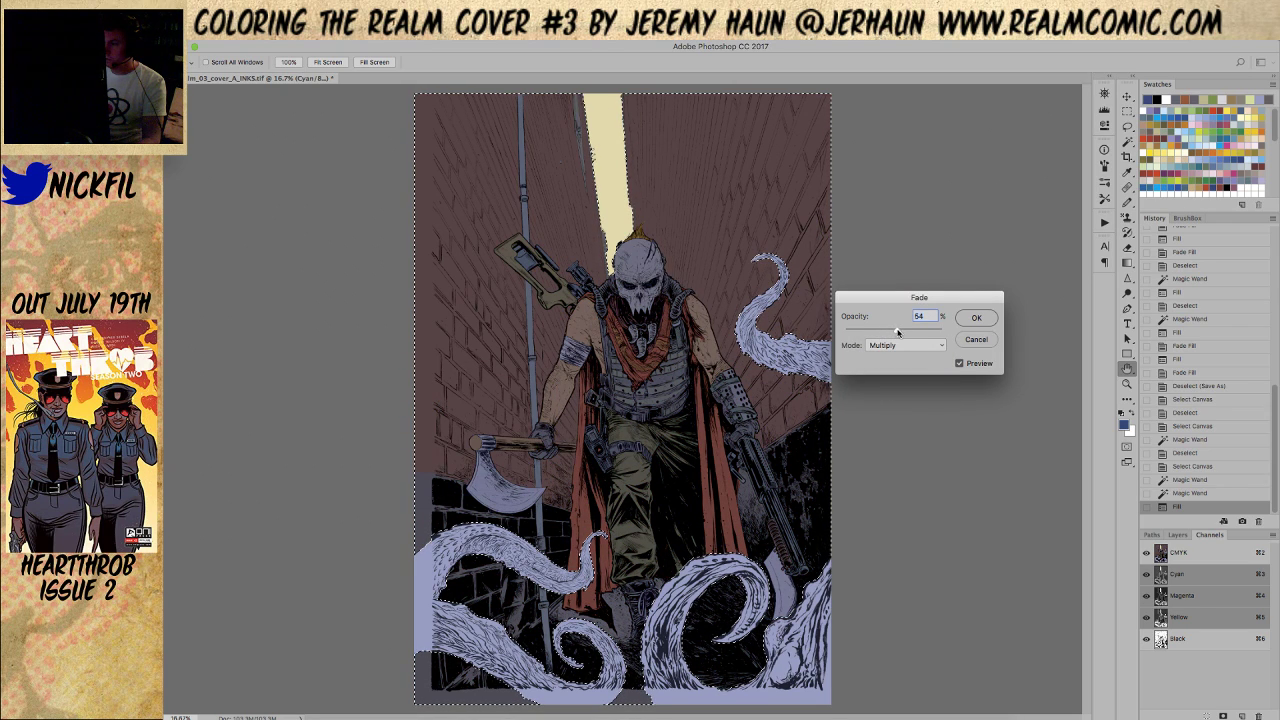
click(974, 321)
key(super+d)
key(w)
click(686, 228)
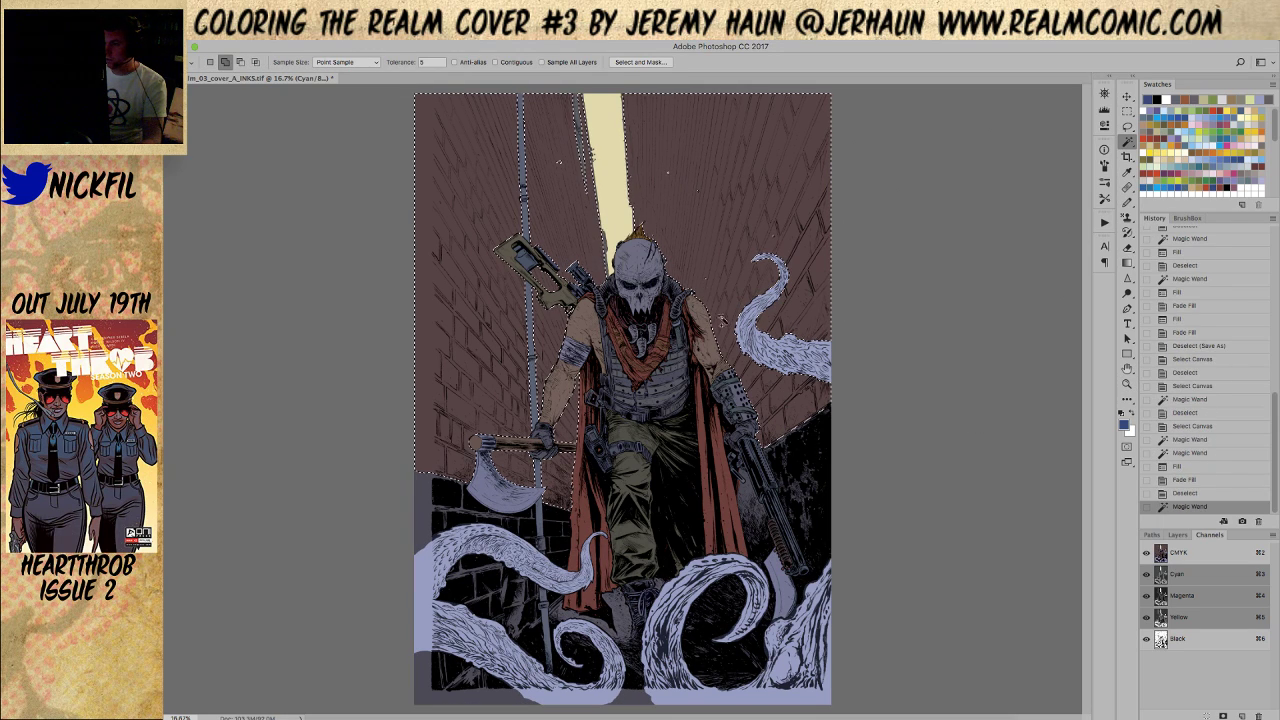
key(super+d)
key(z)
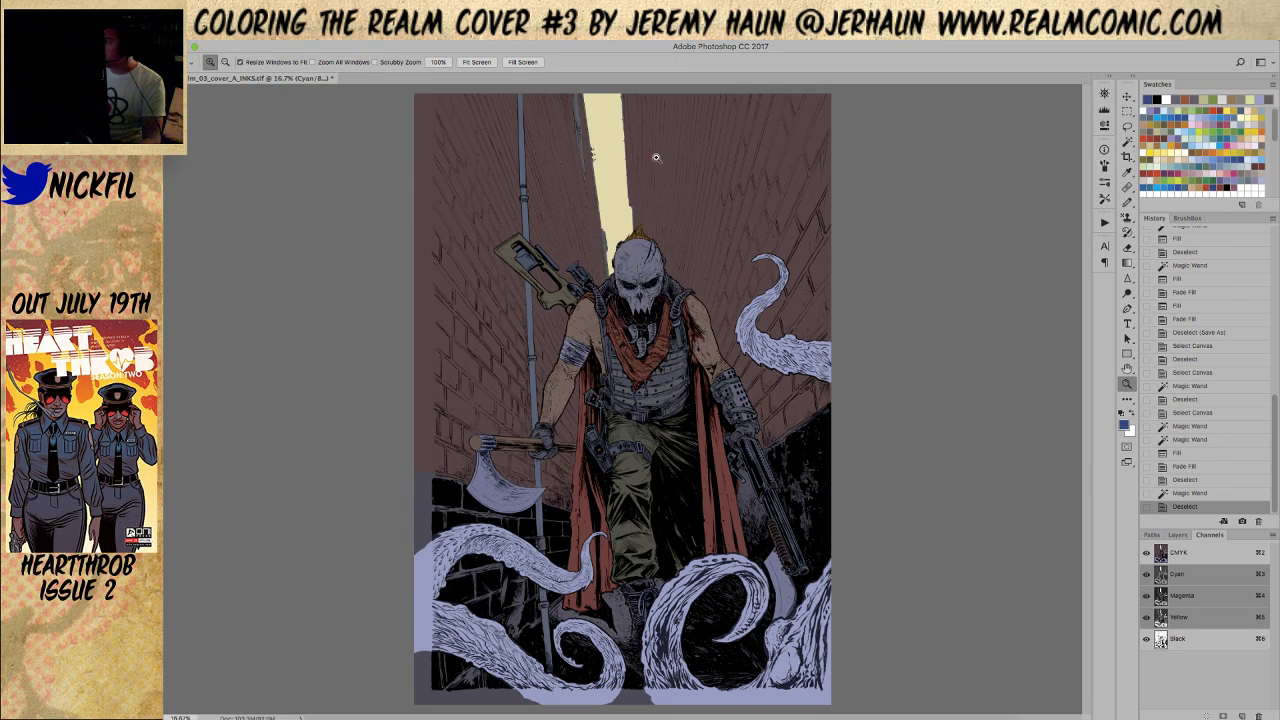
click(669, 206)
Select the brown brick walls behind the figure with the Magic Wand
key(w)
click(835, 258)
key(z)
Inspect the brick wall selection's edges around the figure, rifle, pipe and sky strip
drag(714, 132, 762, 162)
alt+click(484, 273)
alt+click(484, 273)
alt+click(483, 272)
alt+click(483, 272)
alt+click(483, 271)
alt+click(482, 270)
alt+click(481, 269)
alt+click(481, 269)
alt+click(483, 274)
alt+click(483, 274)
alt+click(494, 331)
scroll(749, 309, left, 5)
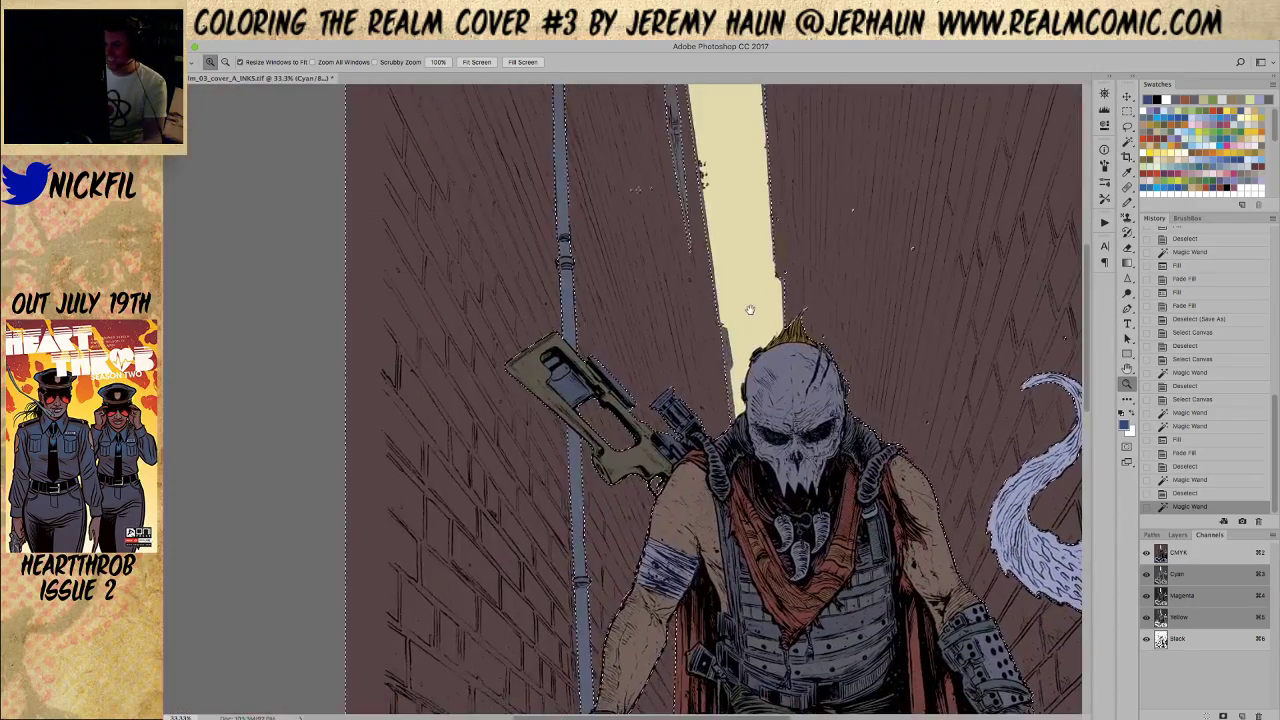
alt+click(726, 318)
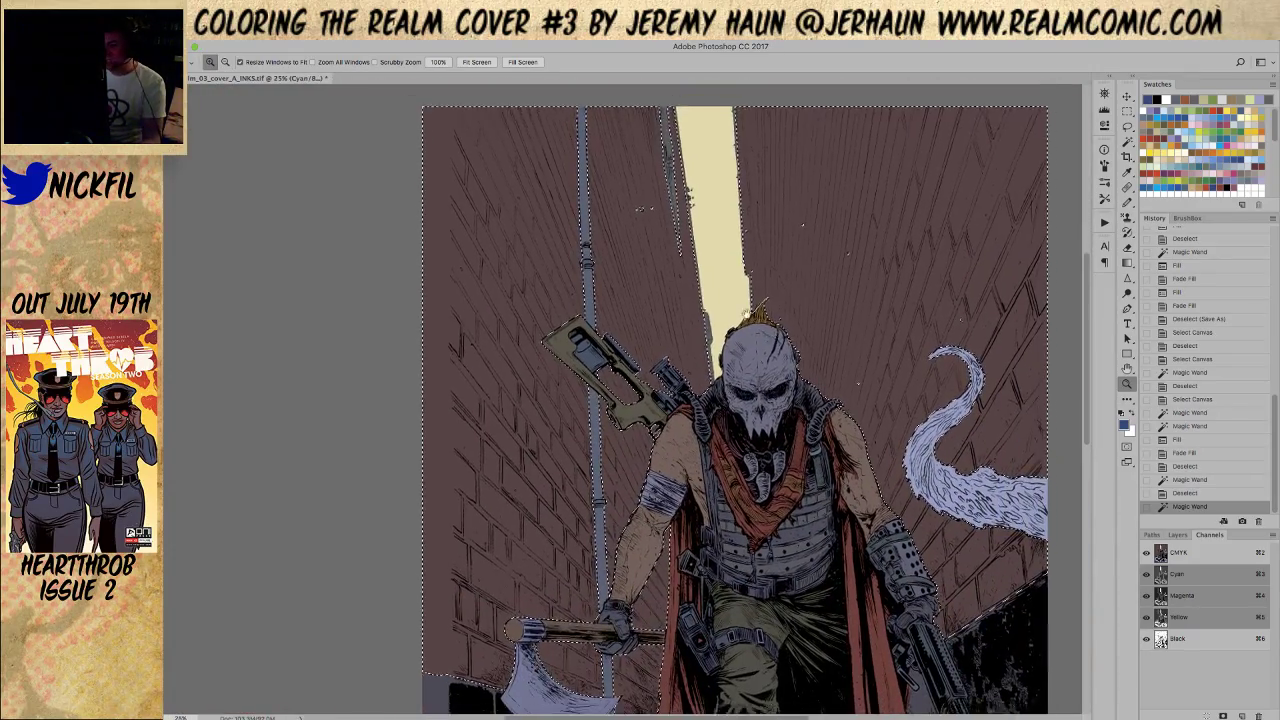
Clear the brick wall selection
scroll(731, 306, down, 3)
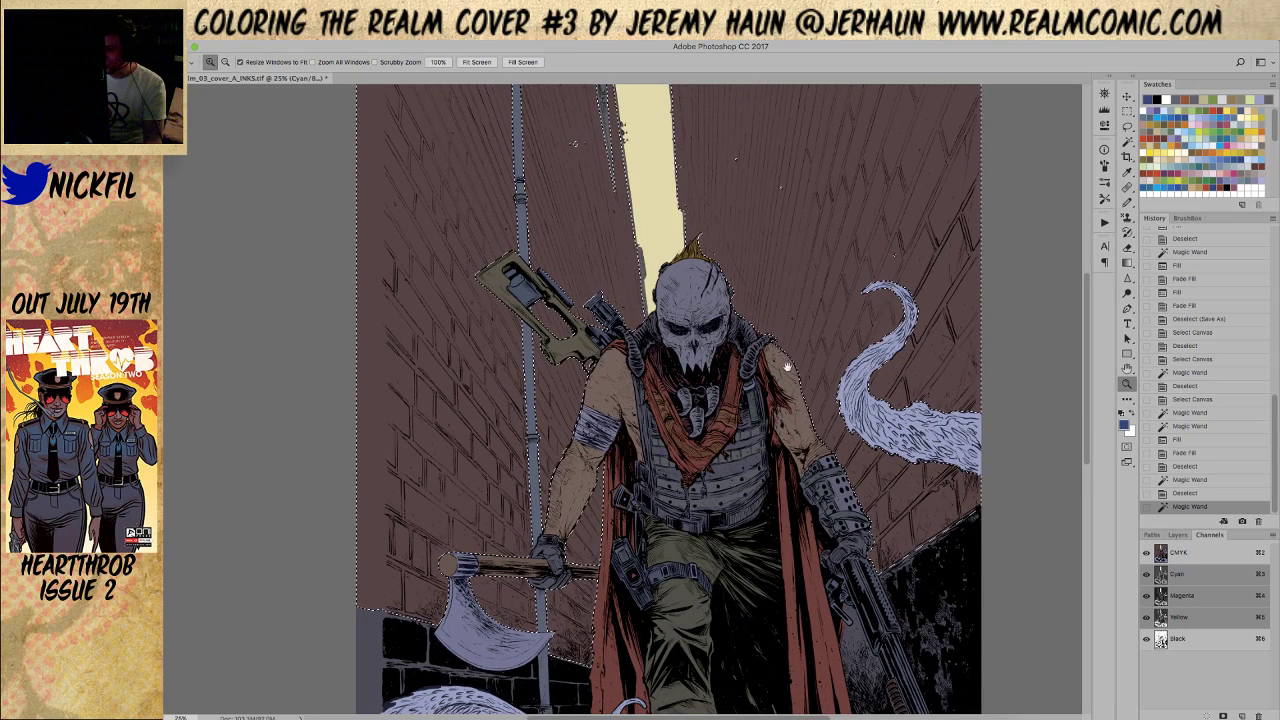
drag(819, 445, 795, 430)
key(ctrl+d)
Examine the darkened colours up close on the skull mask, right tentacle, red scarf, chest armour and belt
drag(794, 184, 838, 206)
alt+click(521, 384)
alt+click(521, 382)
alt+click(521, 382)
drag(606, 500, 646, 105)
drag(691, 402, 706, 311)
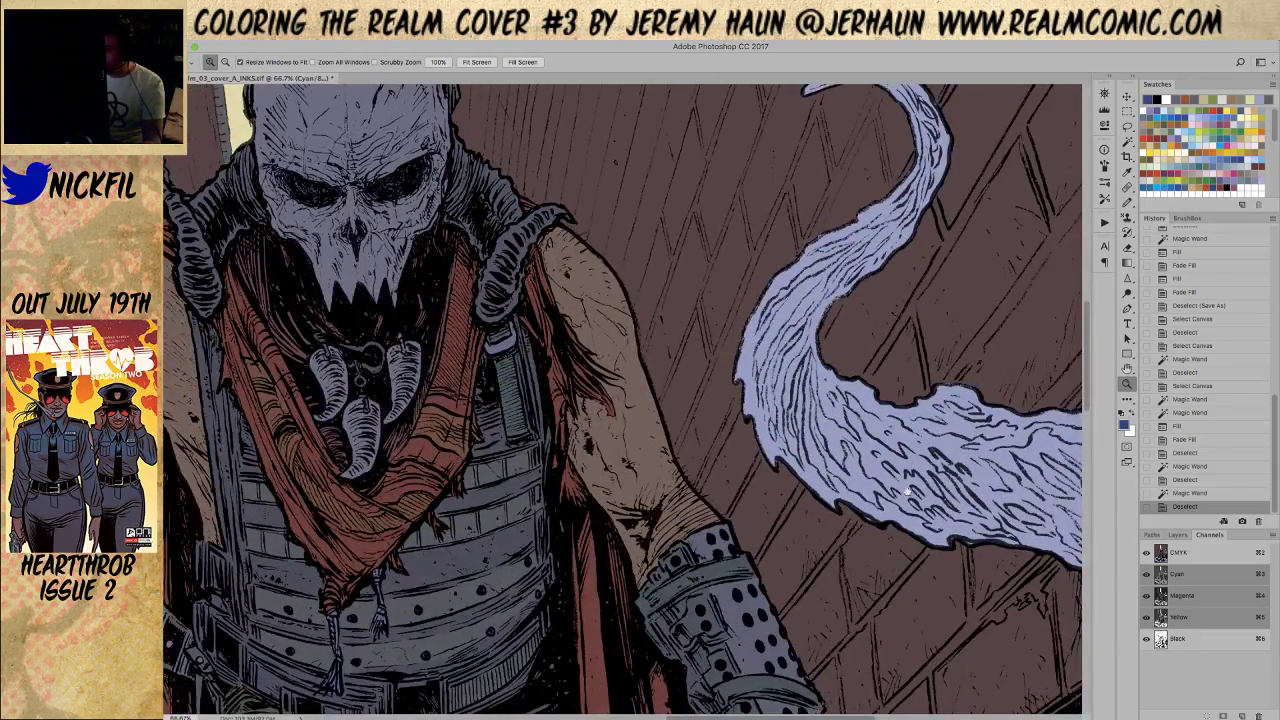
drag(634, 528, 714, 434)
drag(427, 305, 673, 469)
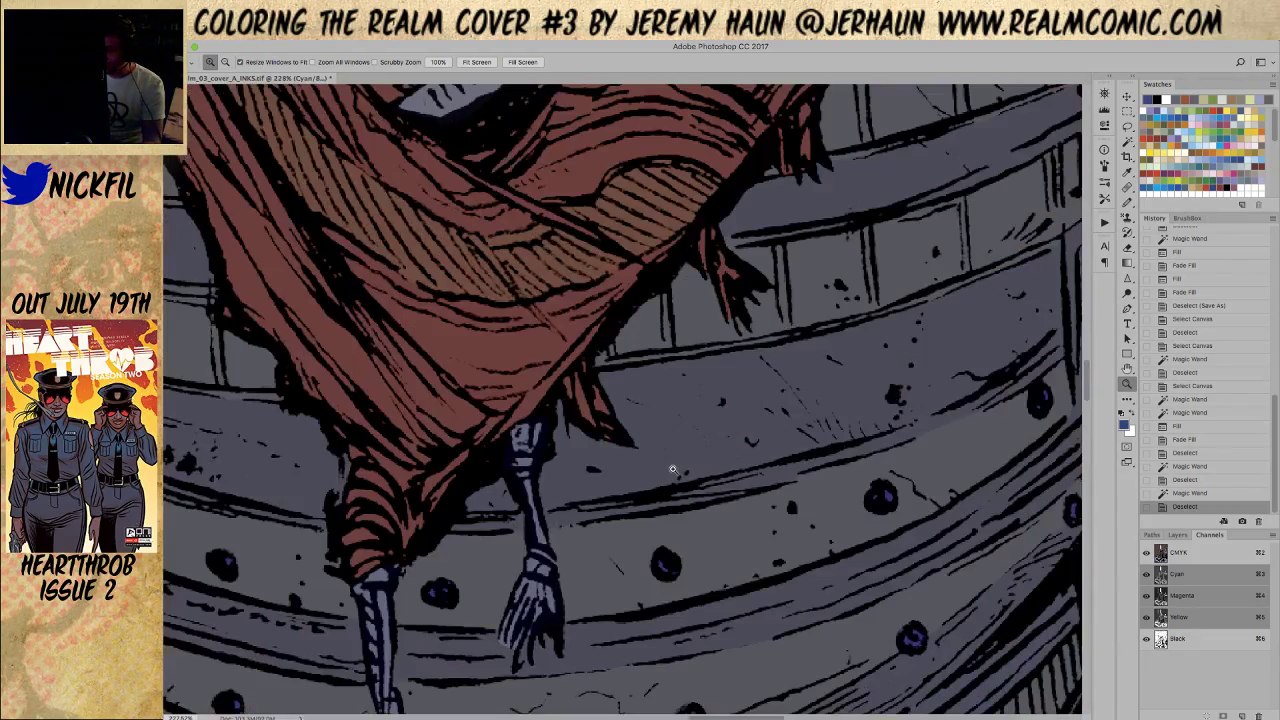
drag(772, 546, 723, 387)
mouse_move(410, 520)
mouse_down()
mouse_move(534, 529)
mouse_move(697, 426)
mouse_up()
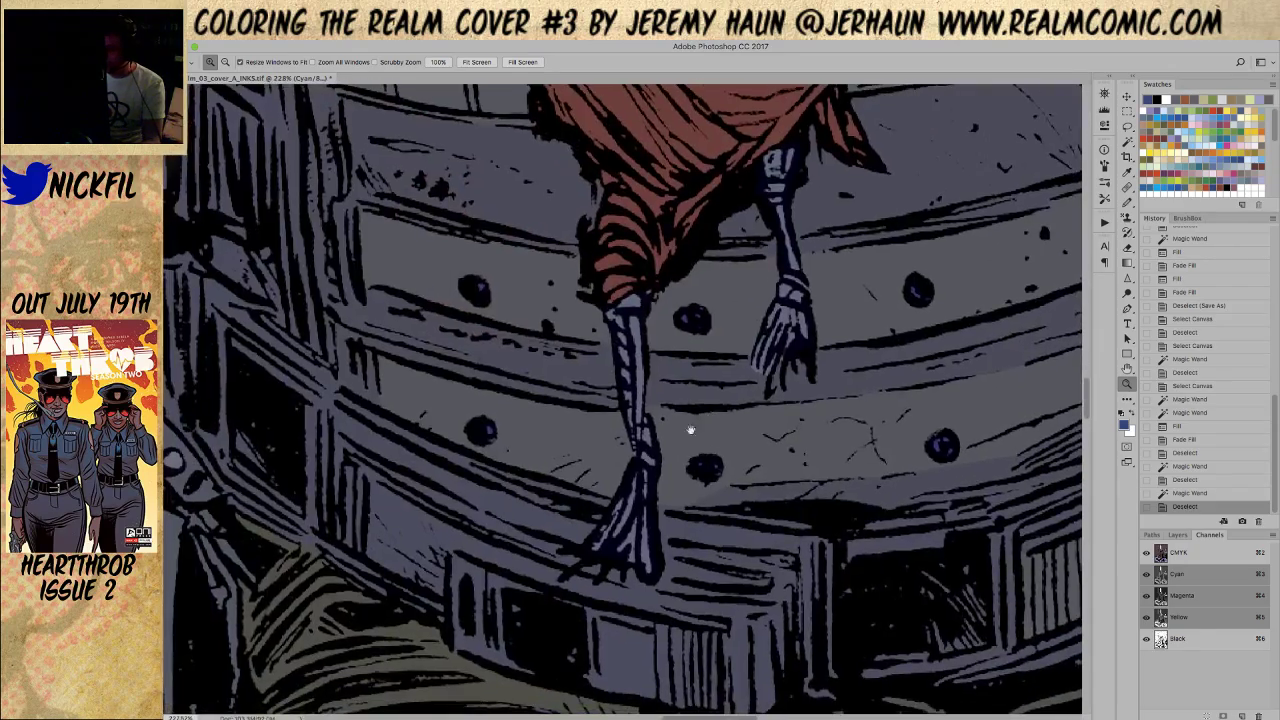
drag(476, 397, 630, 487)
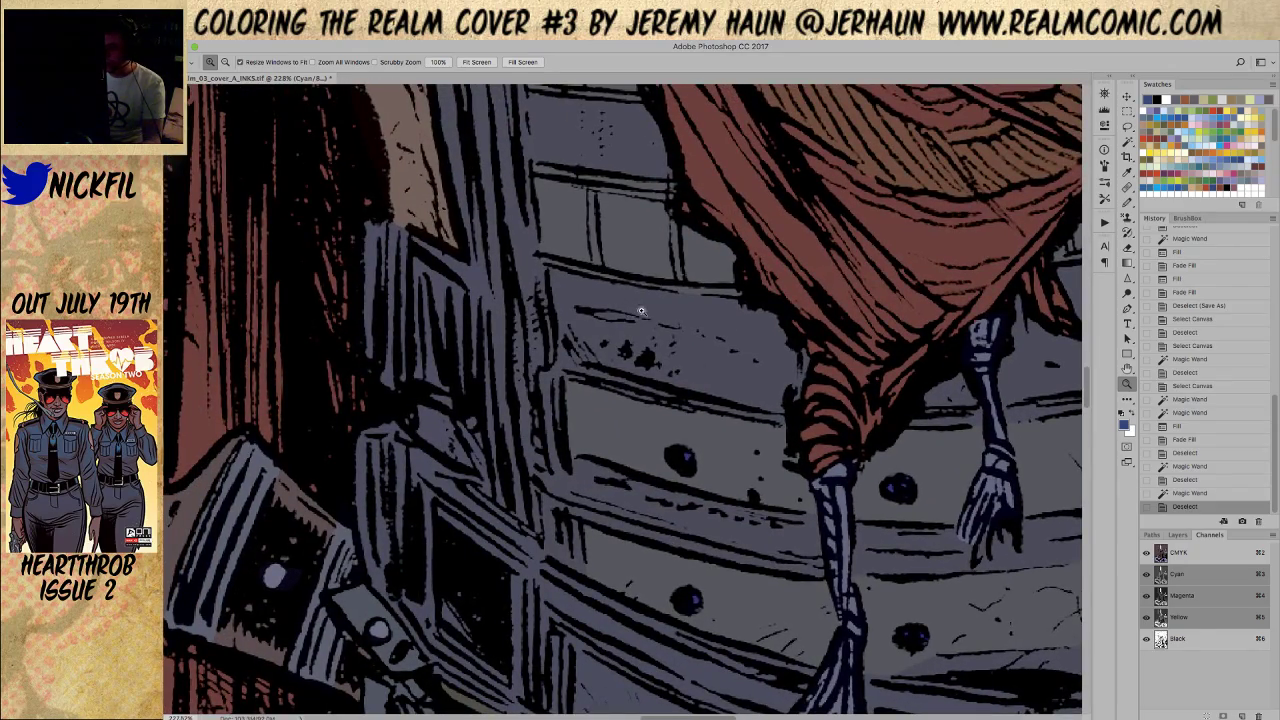
Examine the axe arm, pipe and brick walls, and review the whole cover
alt+click(630, 375)
alt+click(630, 375)
drag(424, 423, 705, 350)
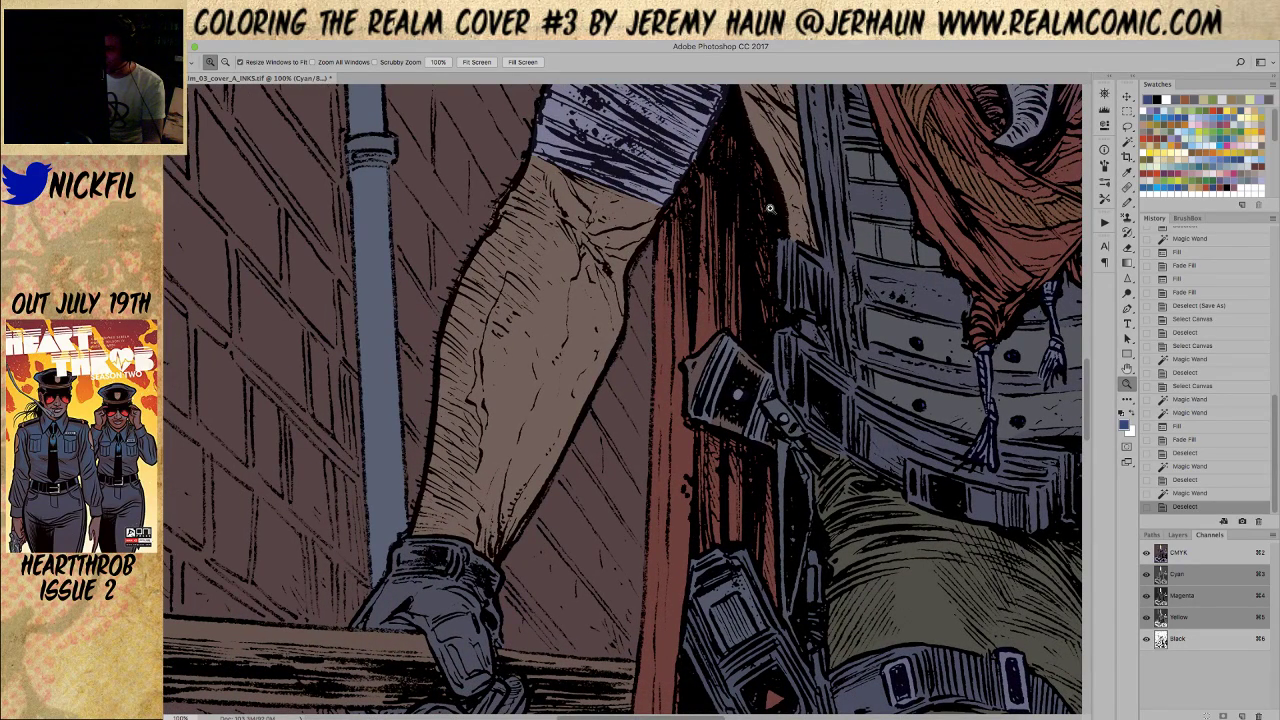
scroll(594, 334, left, 5)
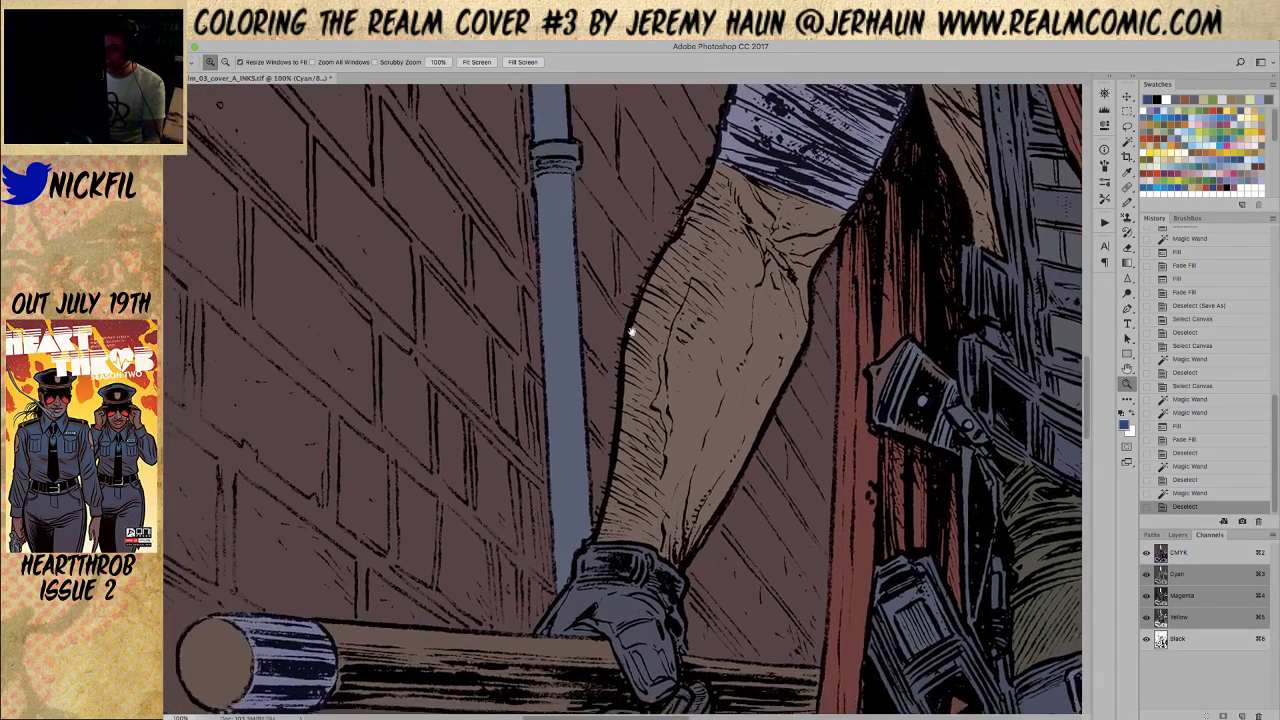
scroll(586, 434, left, 3)
scroll(543, 460, down, 3)
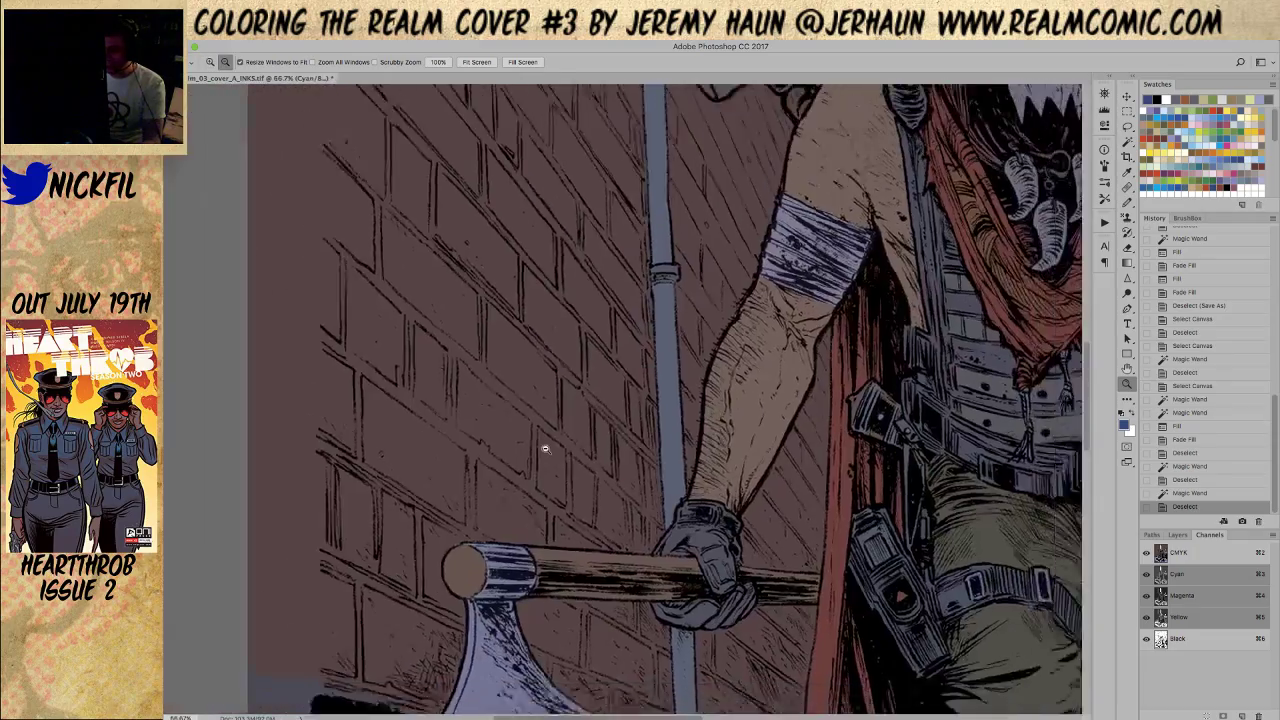
scroll(422, 358, down, 1)
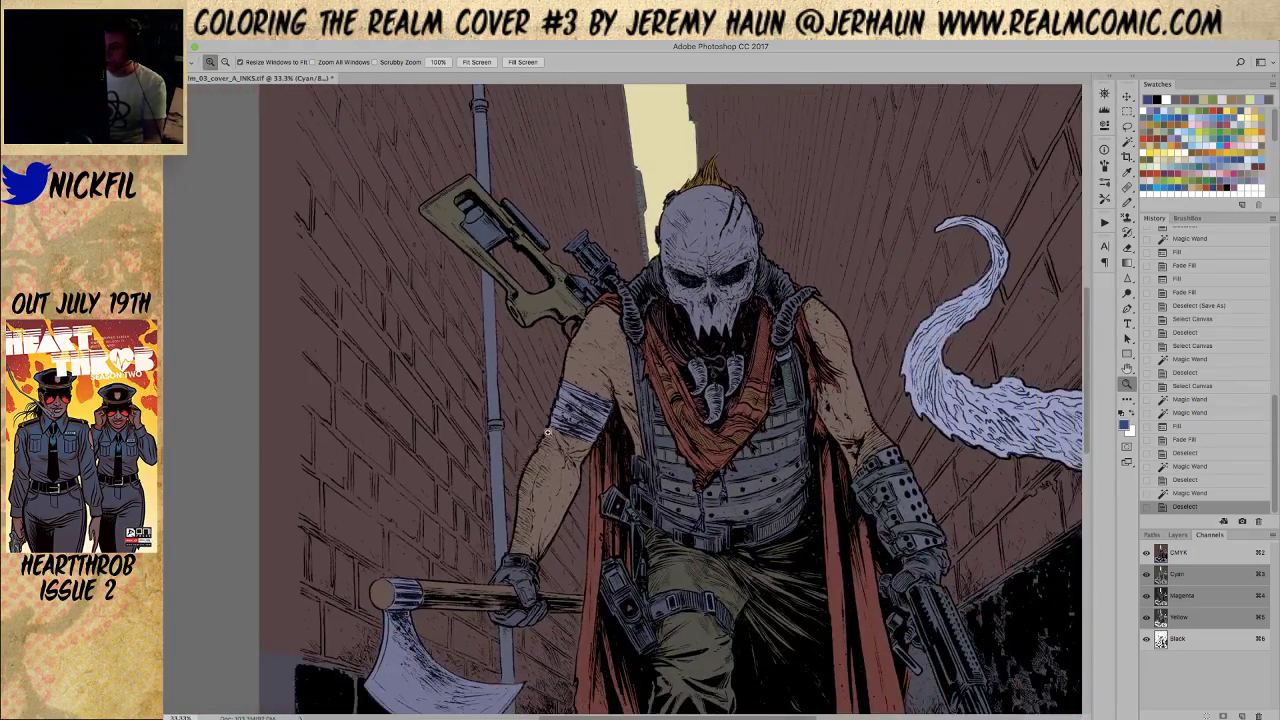
drag(634, 252, 628, 452)
scroll(606, 414, down, 1)
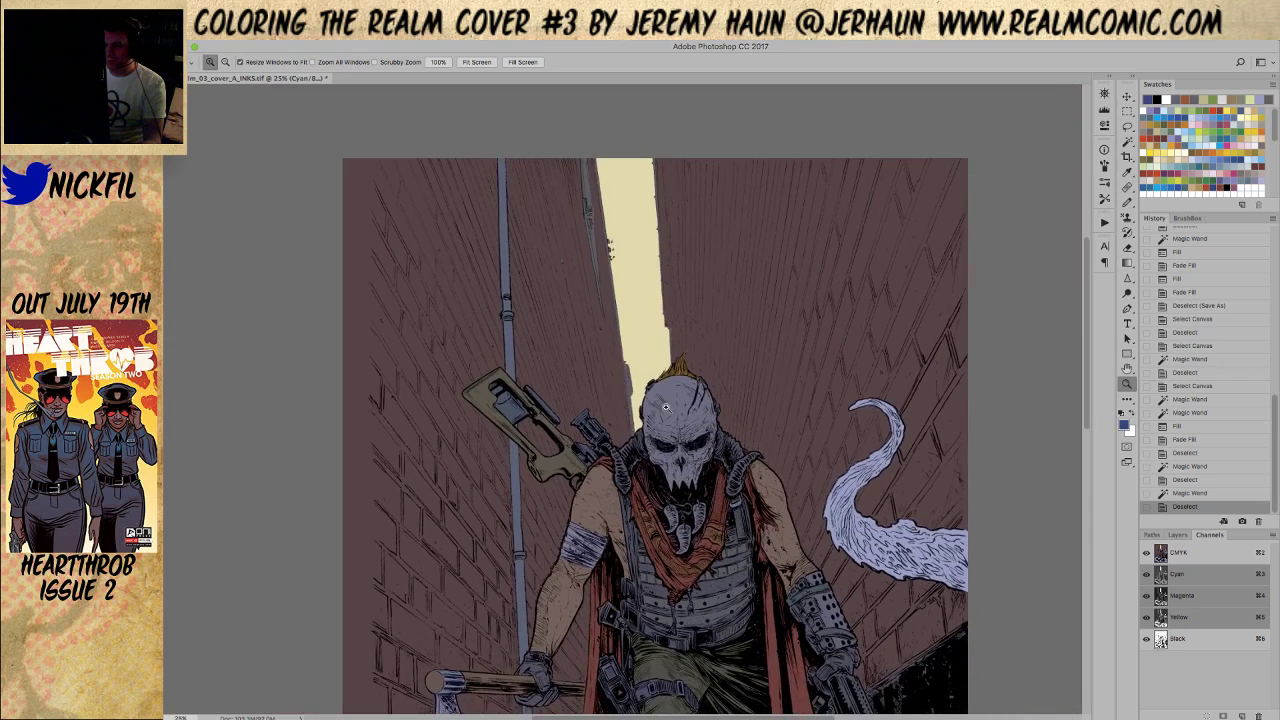
scroll(575, 390, down, 2)
scroll(616, 328, down, 1)
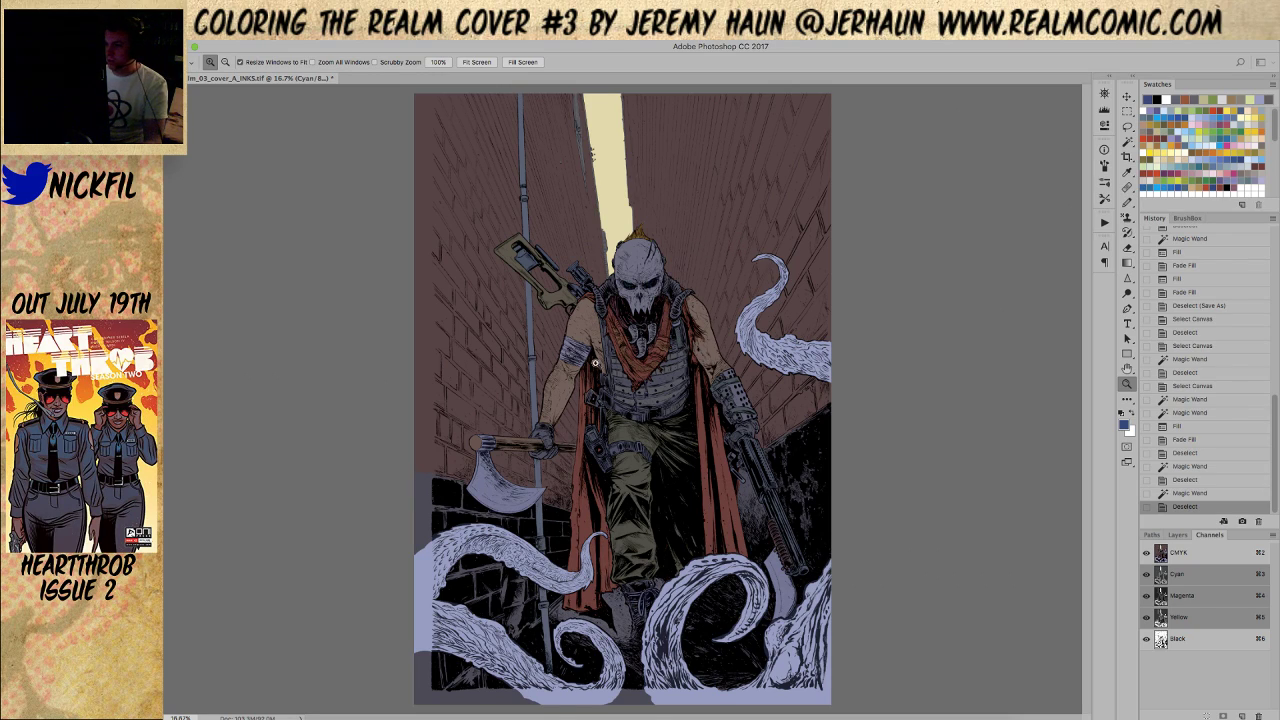
Select the brick walls with the Magic Wand, lower their saturation to -53 across all channels, and clear the selection
key(w)
click(556, 232)
click(1192, 557)
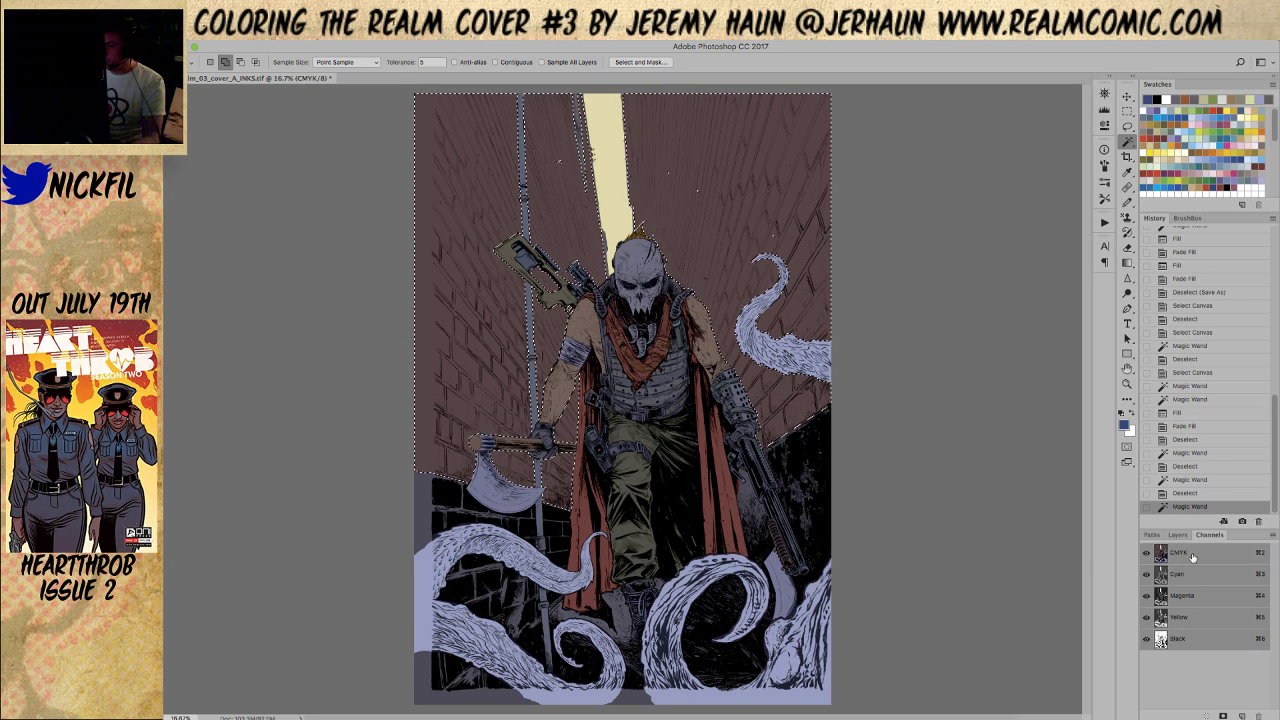
key(ctrl+u)
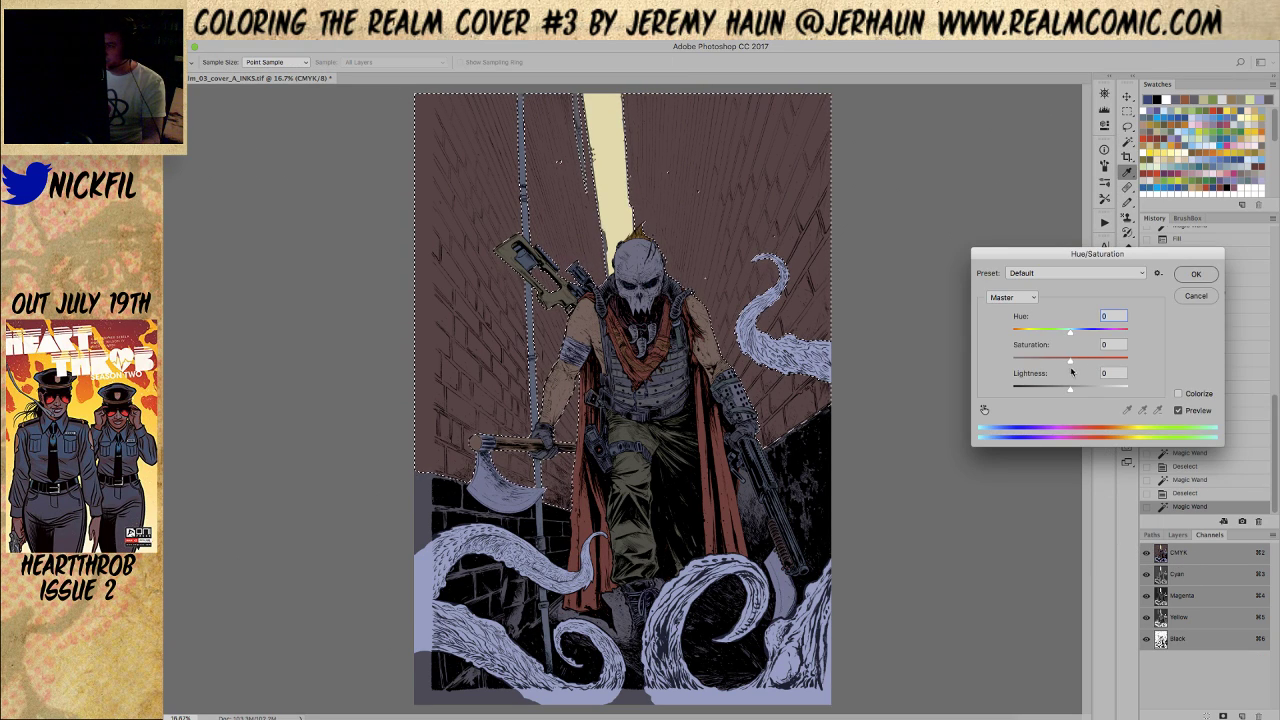
drag(1071, 361, 1039, 360)
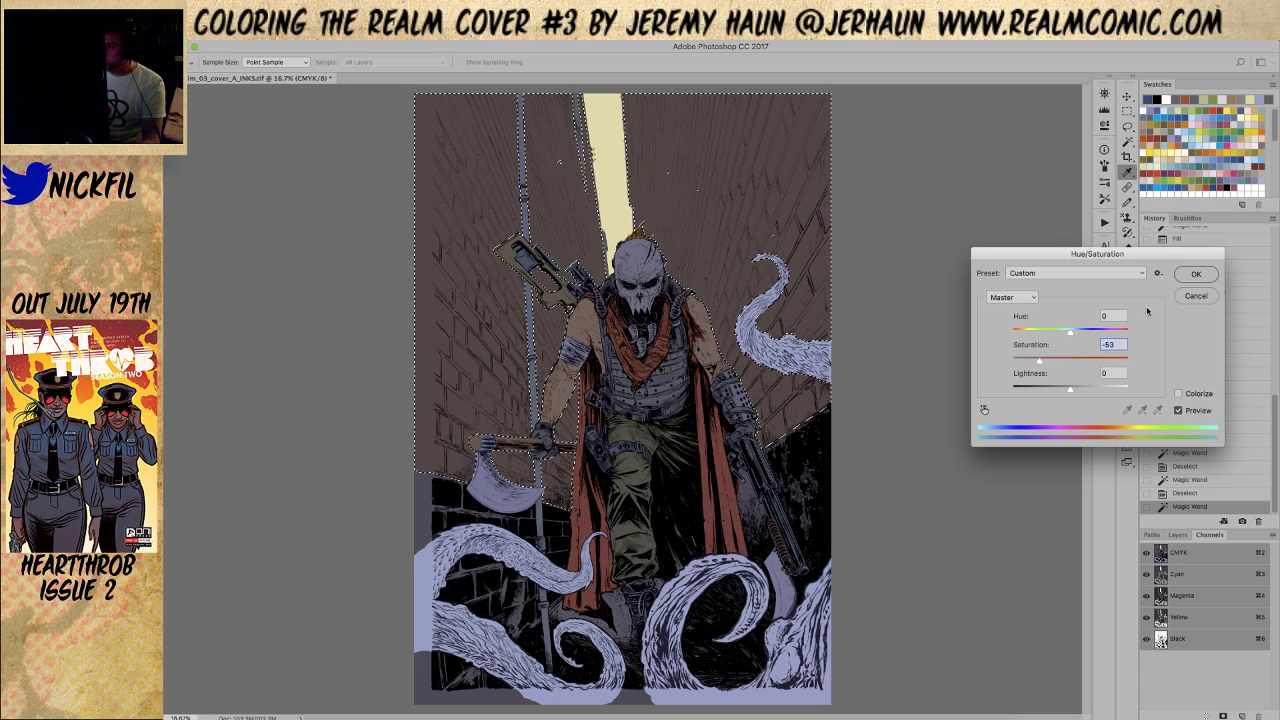
key(Return)
key(ctrl+d)
key(z)
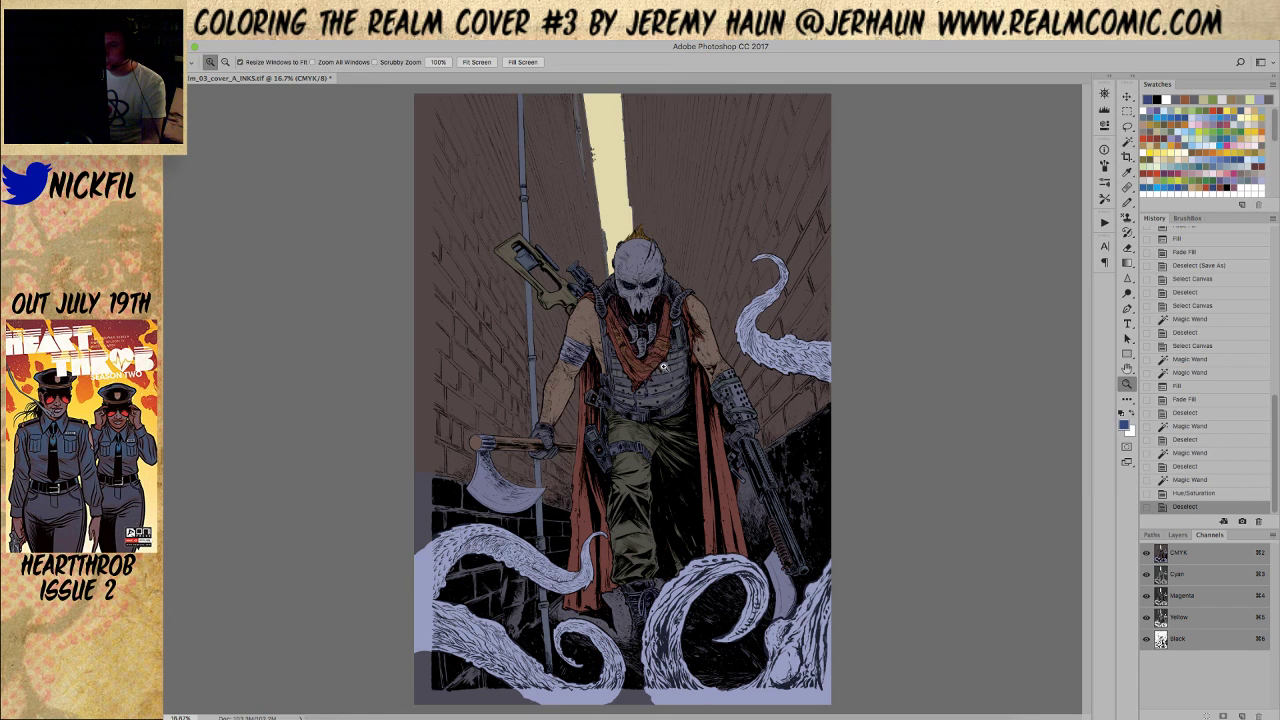
Select the whole canvas and subtract the yellow sky strip and lavender tentacles with the Magic Wand, targeting only cyan, magenta and yellow for the tentacles
alt+click(662, 366)
key(ctrl+a)
key(w)
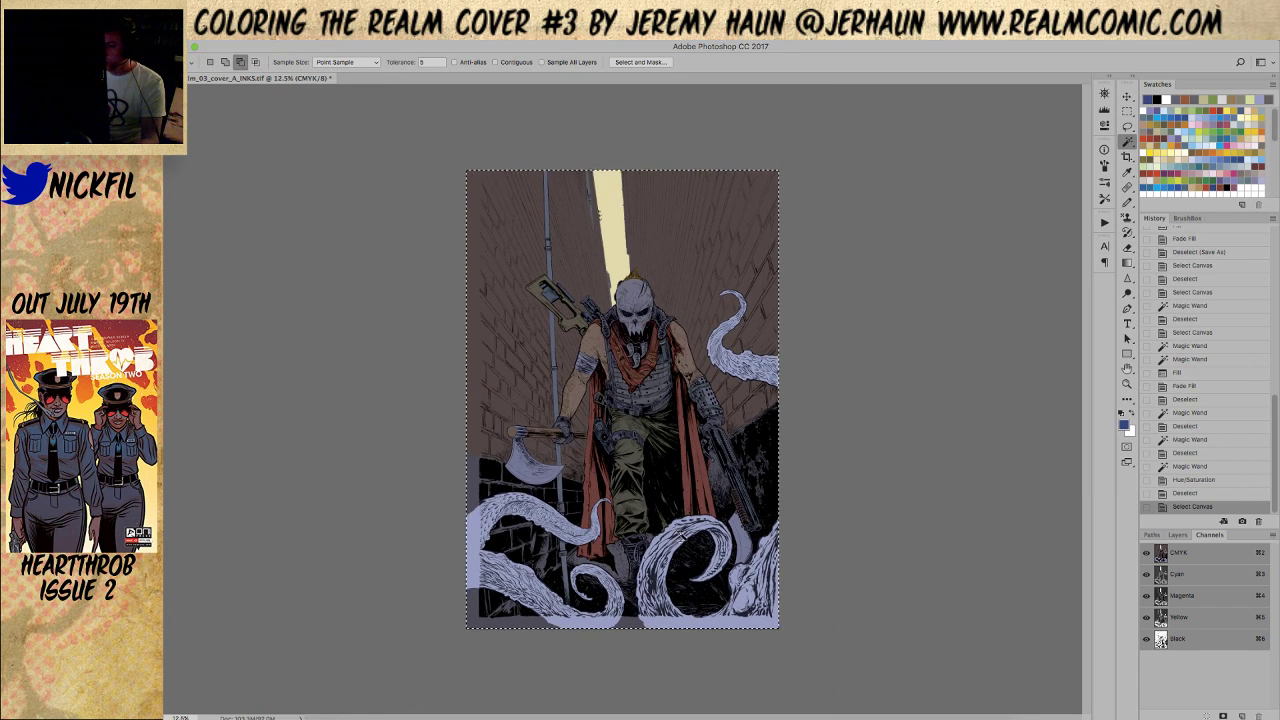
click(607, 210)
click(722, 375)
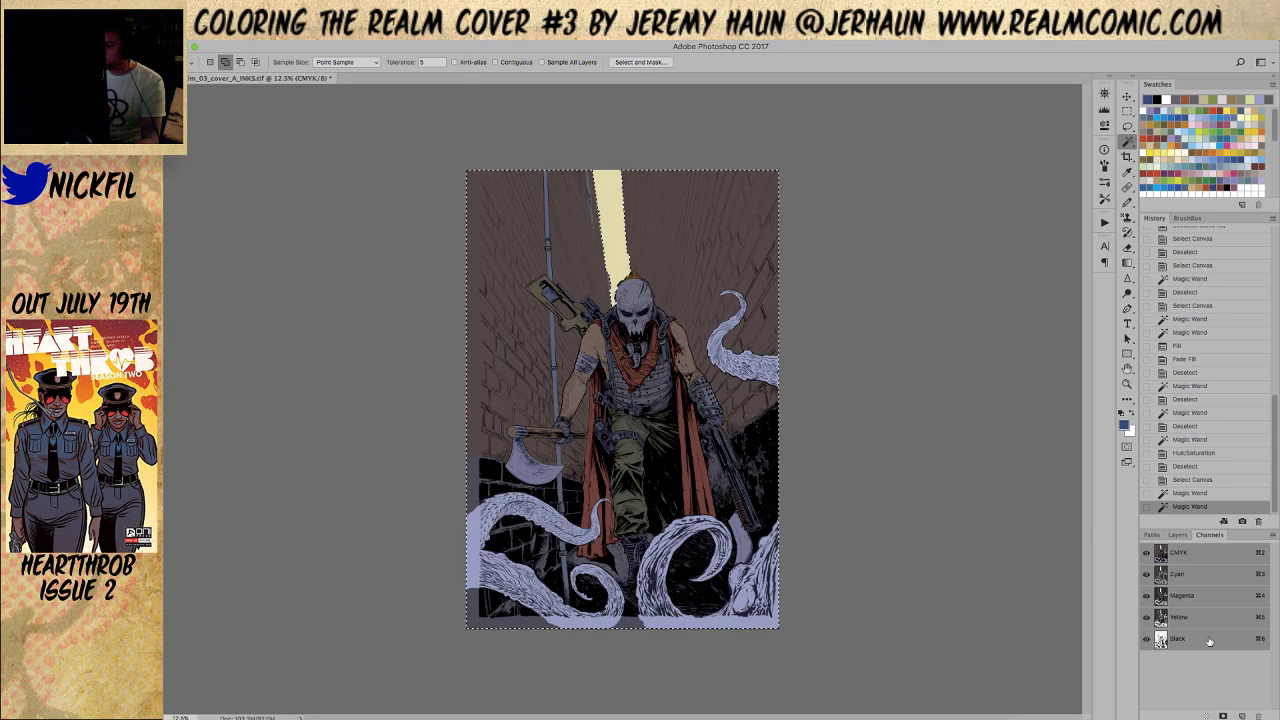
click(1150, 639)
click(1147, 639)
click(788, 415)
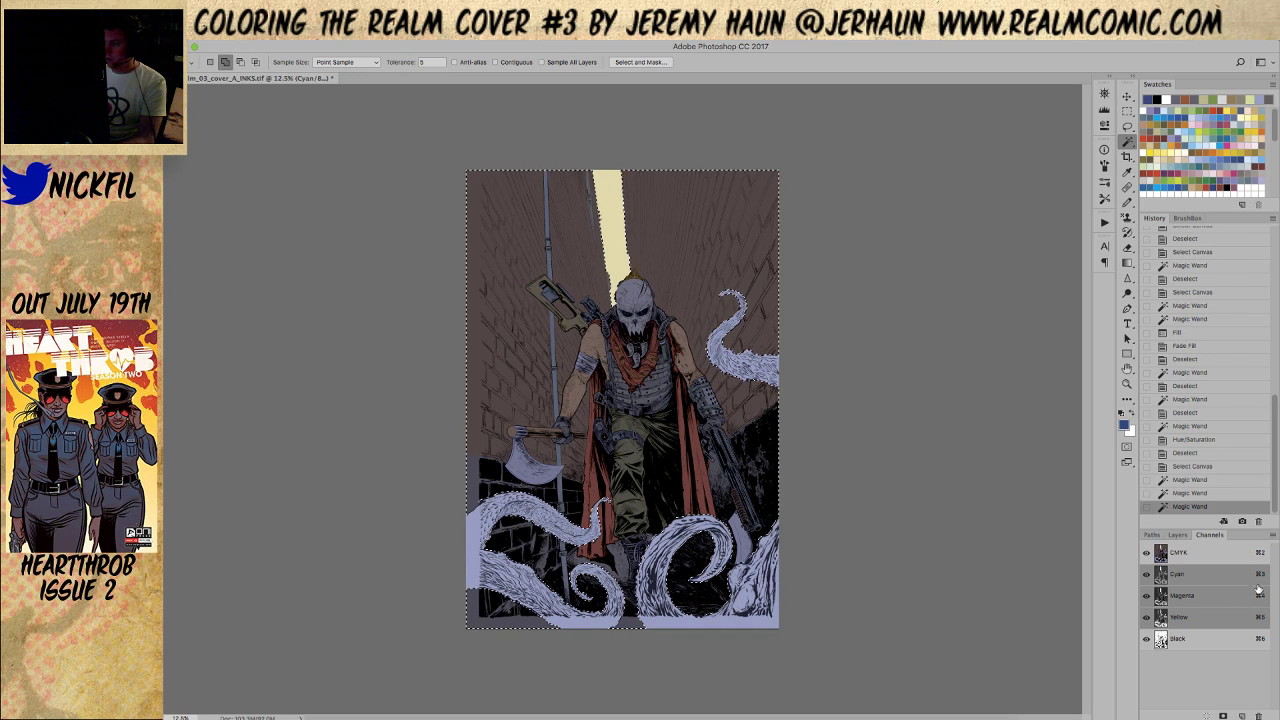
Apply Color Balance to the selection in all channels, setting the midtones to 0, +32 and -30
click(1205, 556)
key(super+b)
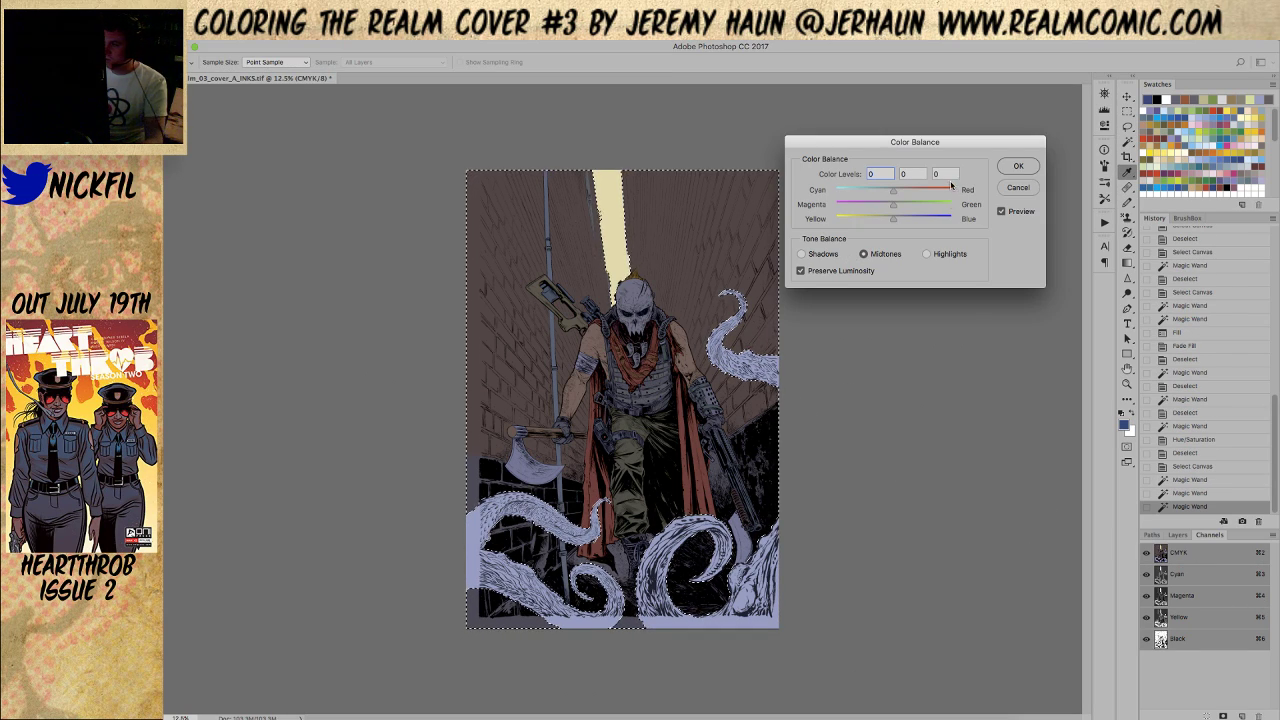
click(905, 205)
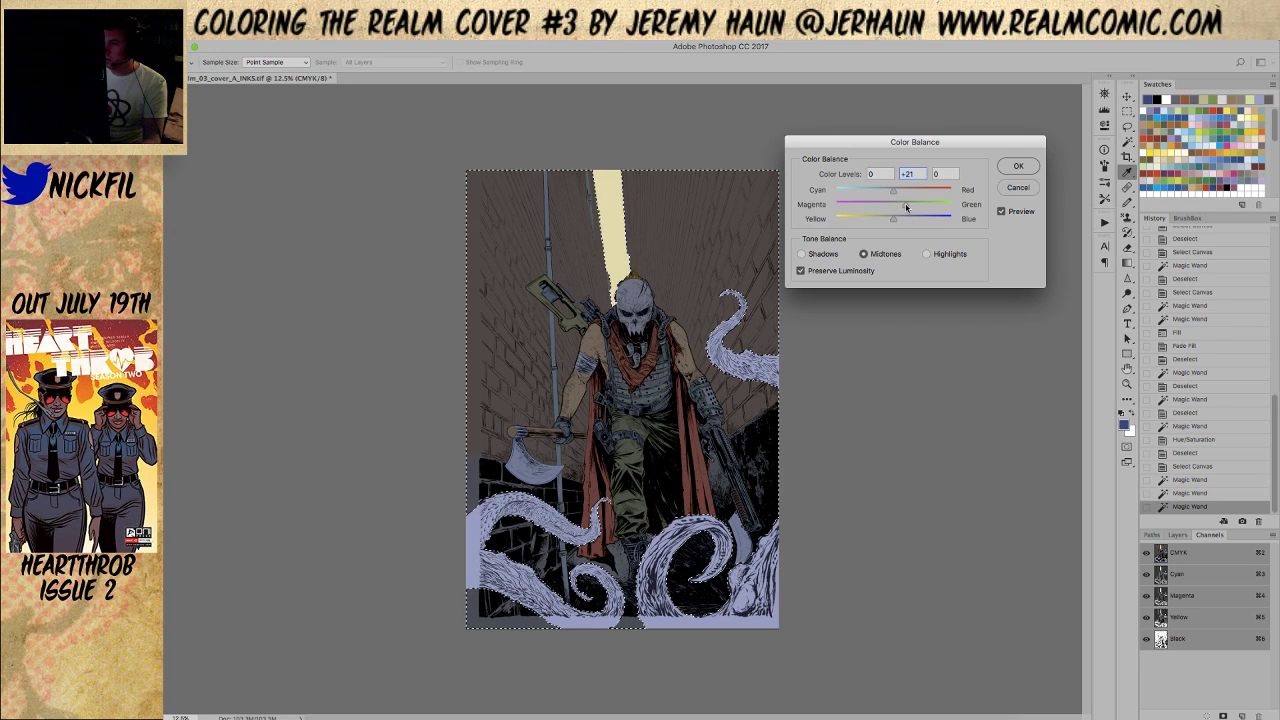
drag(882, 220, 910, 207)
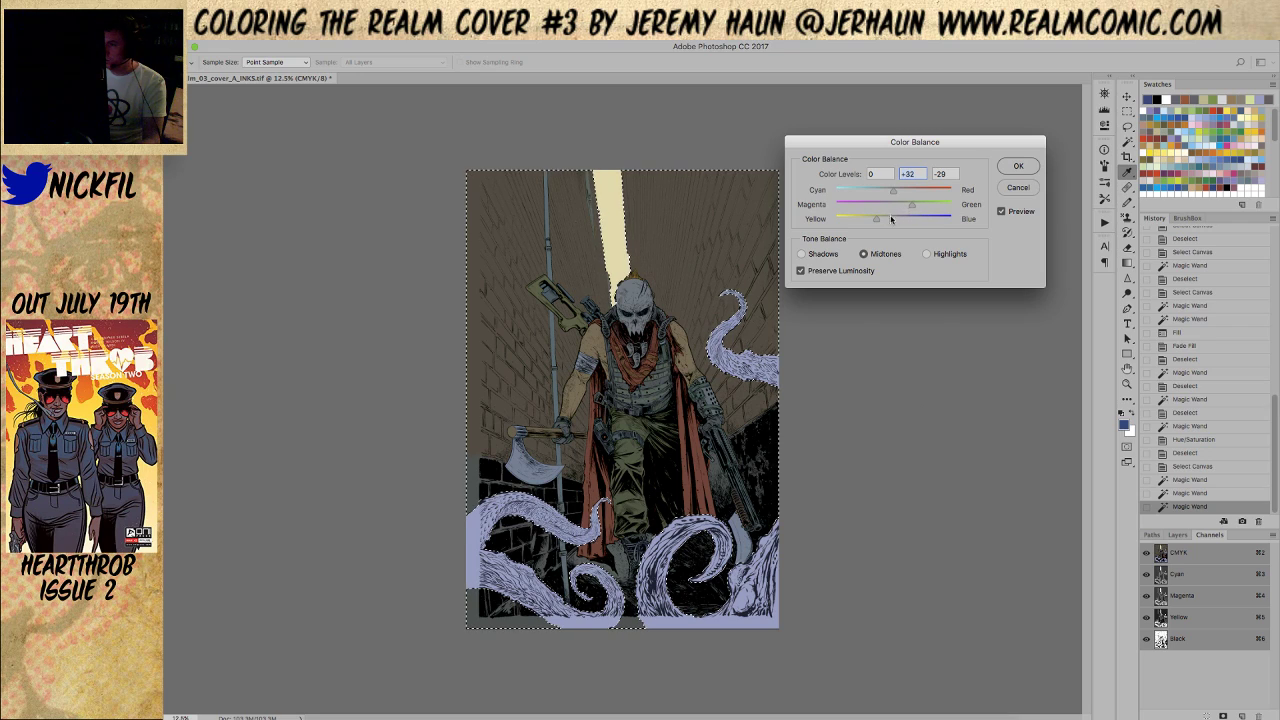
click(1018, 166)
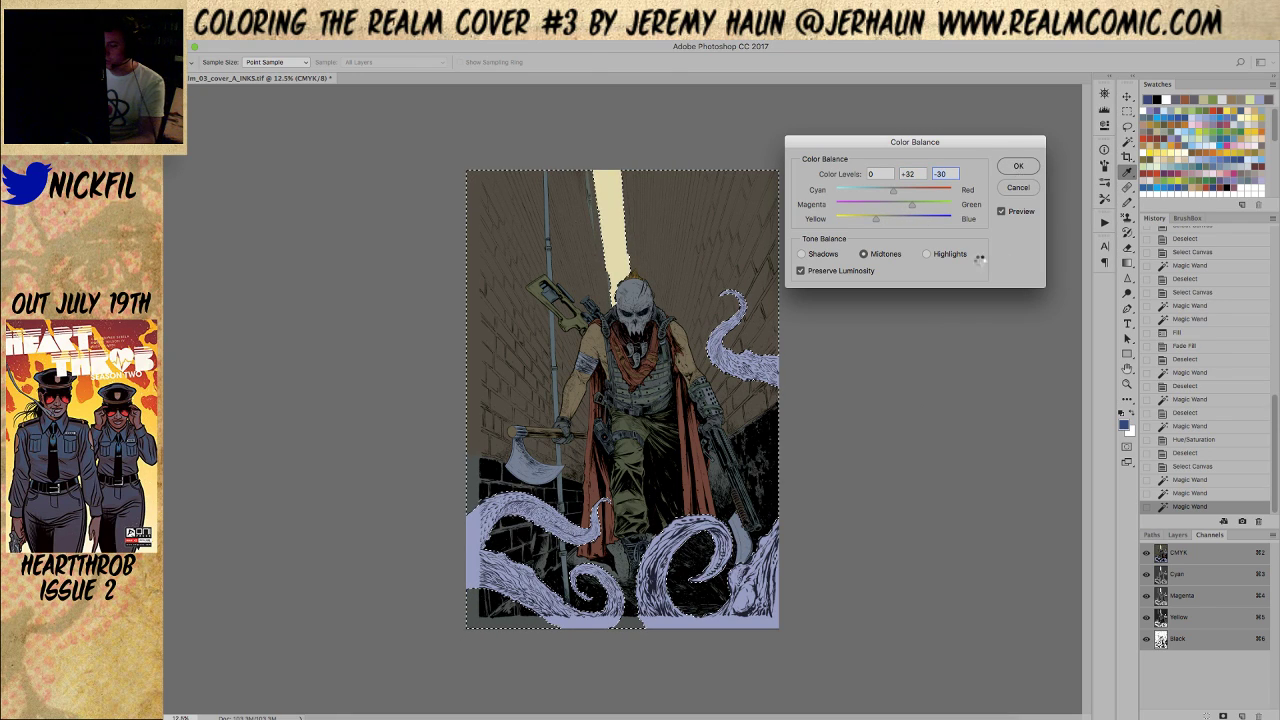
Reduce the selection's saturation to -29 with Hue/Saturation and clear the selection
key(super+u)
drag(1070, 360, 1053, 362)
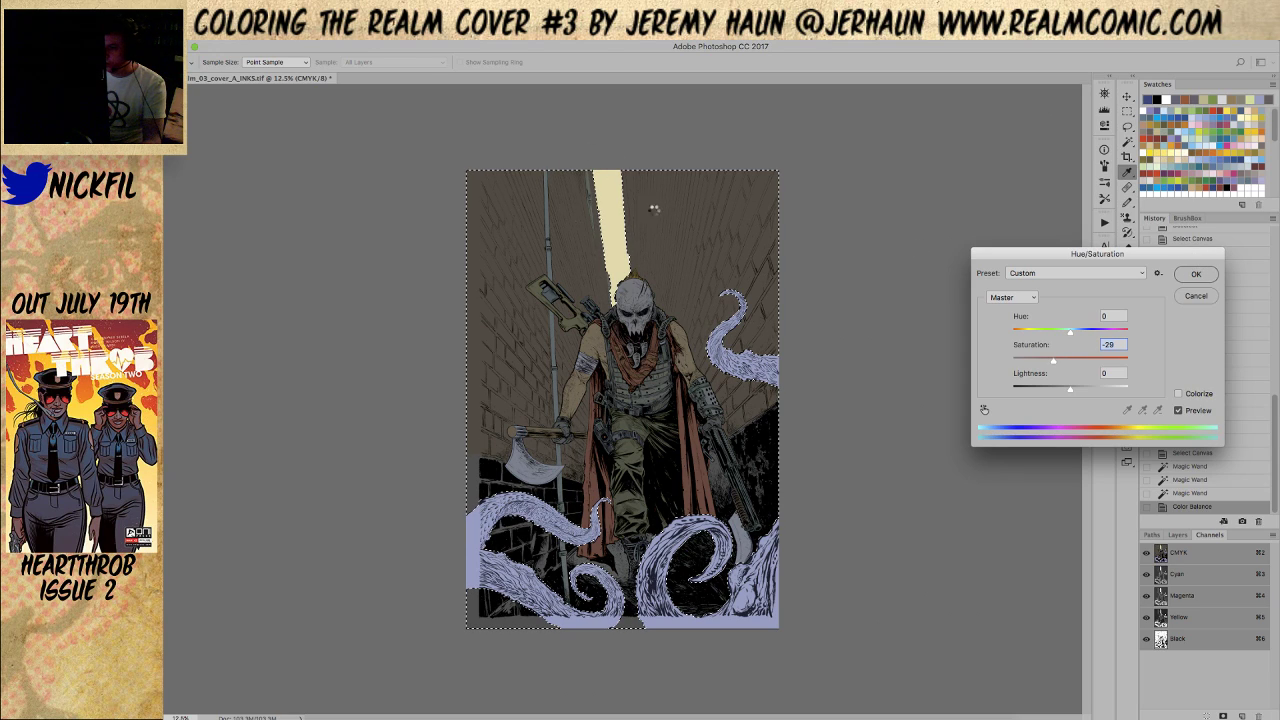
key(Return)
key(super+d)
Select the sky strip with the Magic Wand, fill it with a pale yellow-green swatch, and clear the selection
click(610, 200)
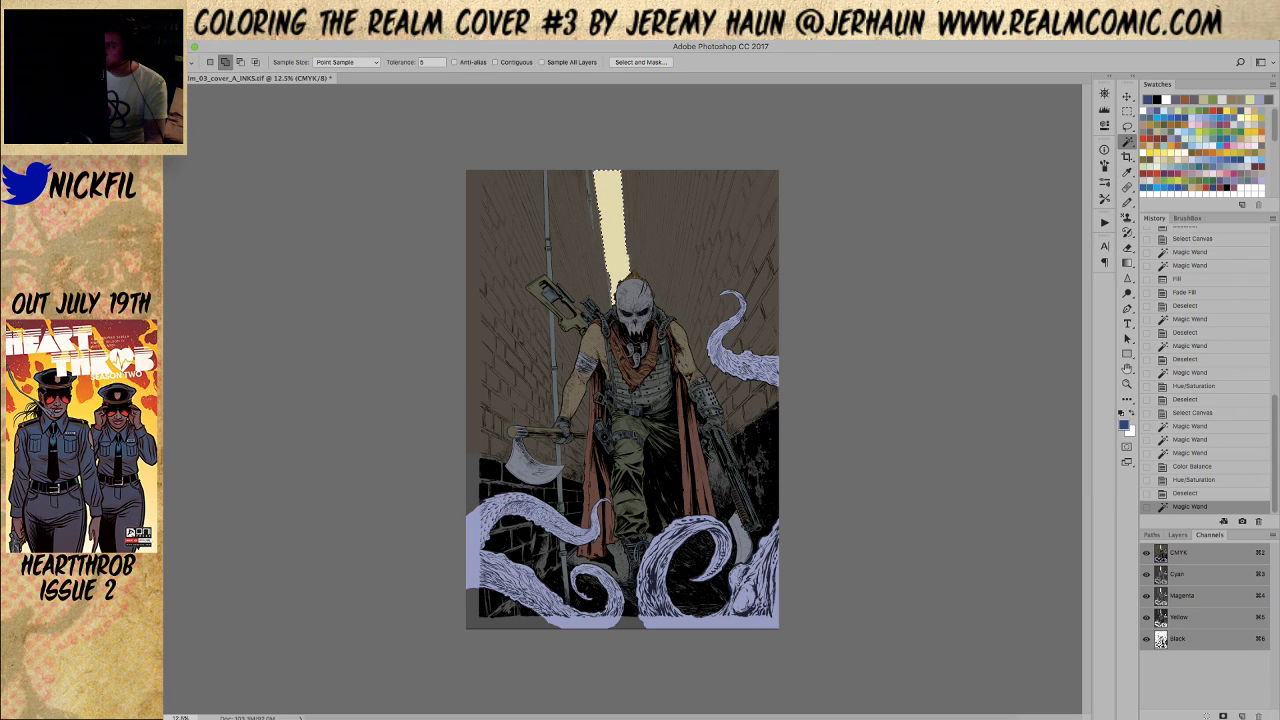
click(1205, 136)
key(alt+BackSpace)
key(super+d)
key(z)
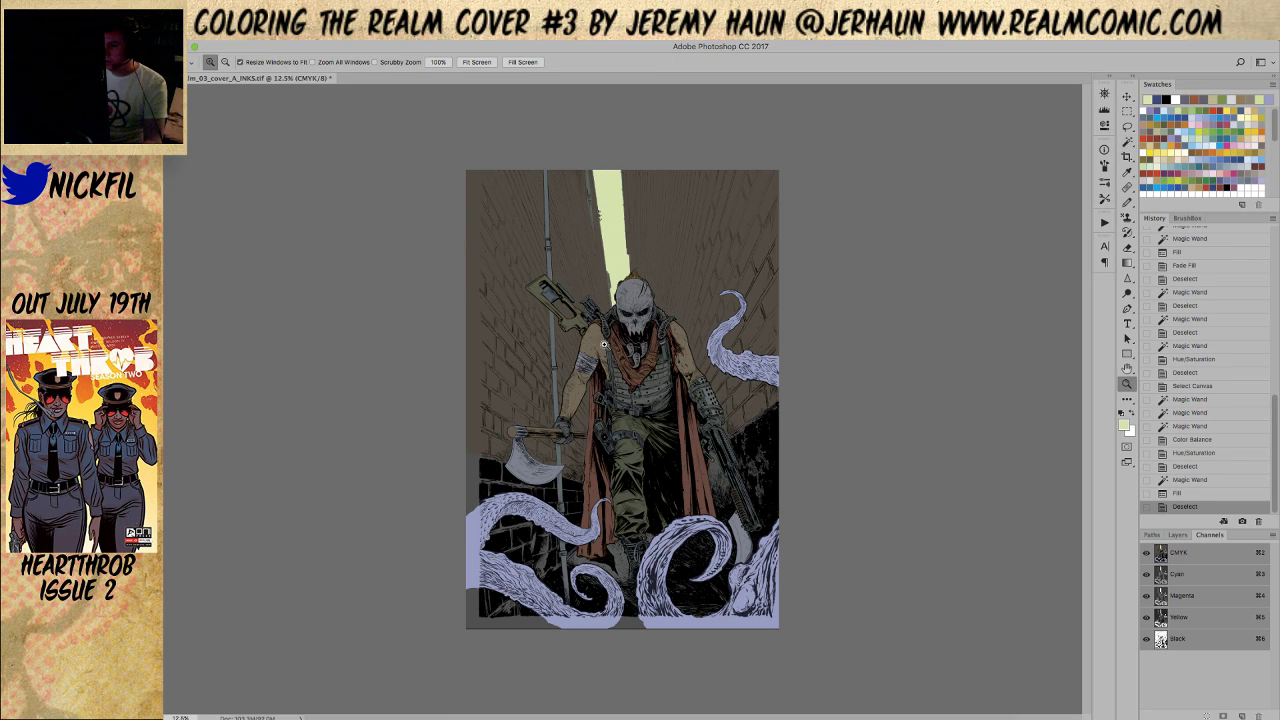
click(530, 400)
click(597, 253)
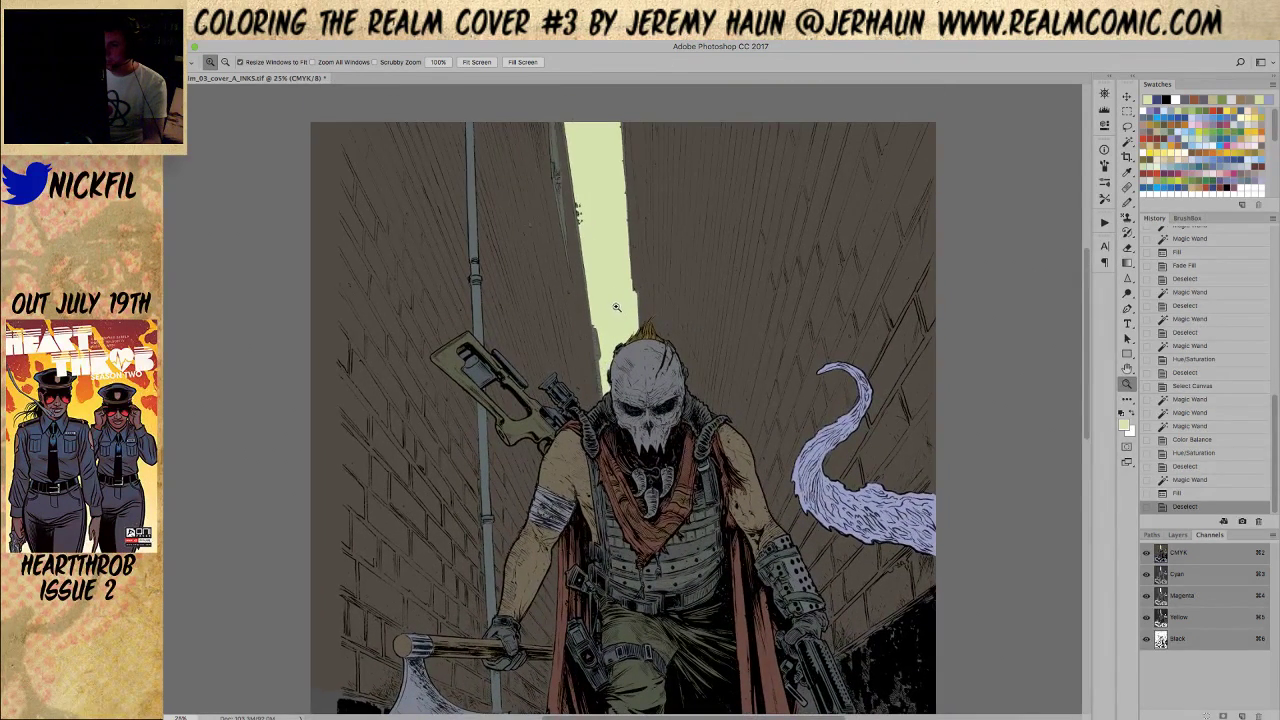
key(w)
click(601, 215)
key(super+d)
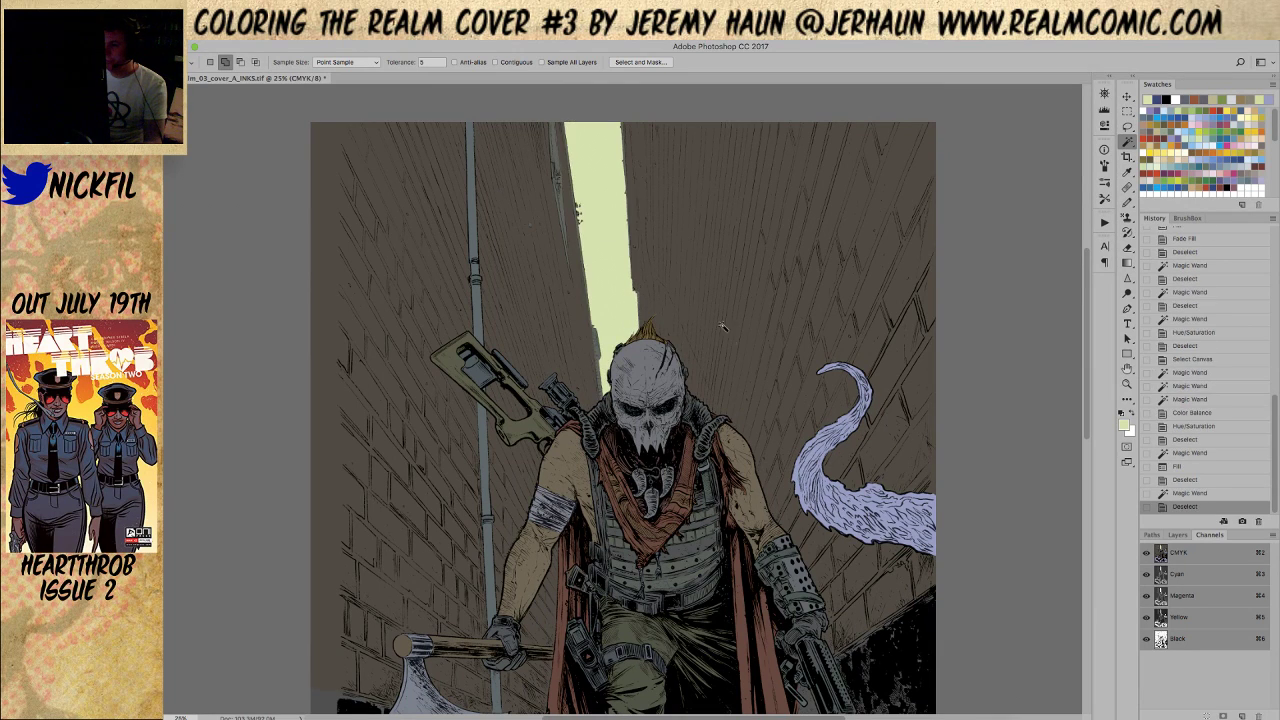
click(706, 296)
key(super+d)
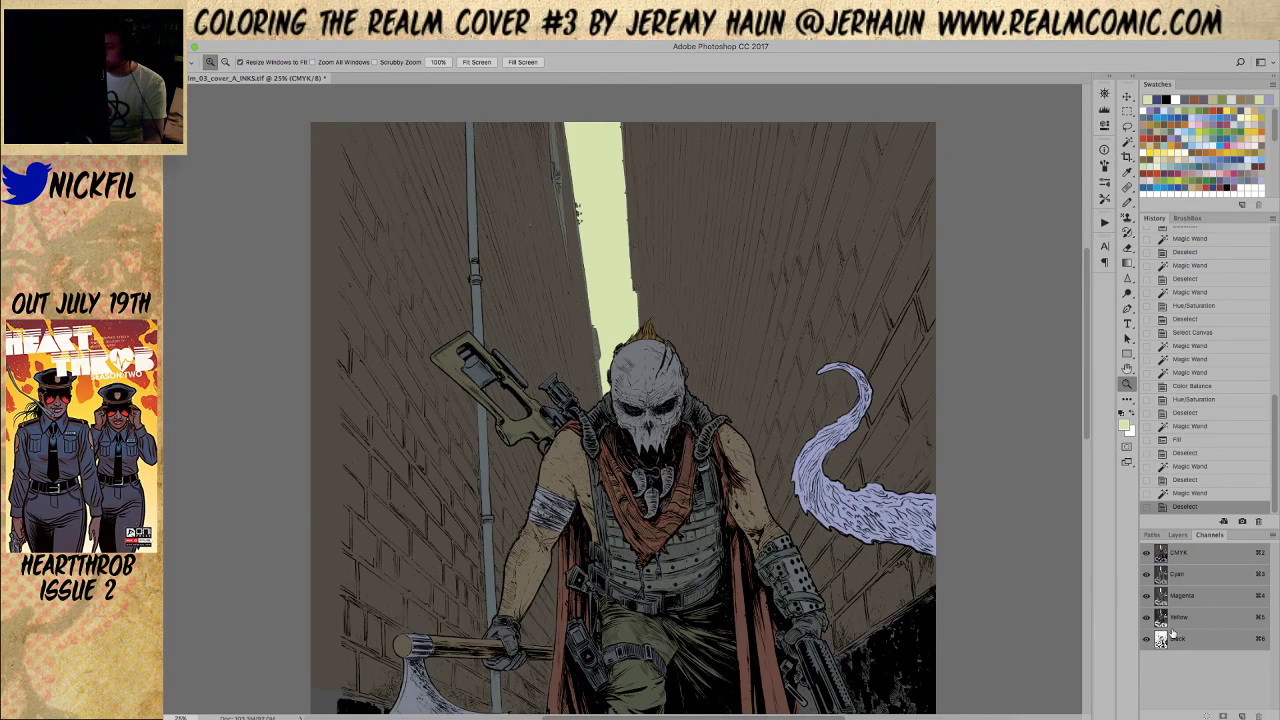
Hide the black line art channel, select the leftover fringe along the sky's left edge, fill it with the pale yellow-green, and deselect
key(z)
click(1147, 638)
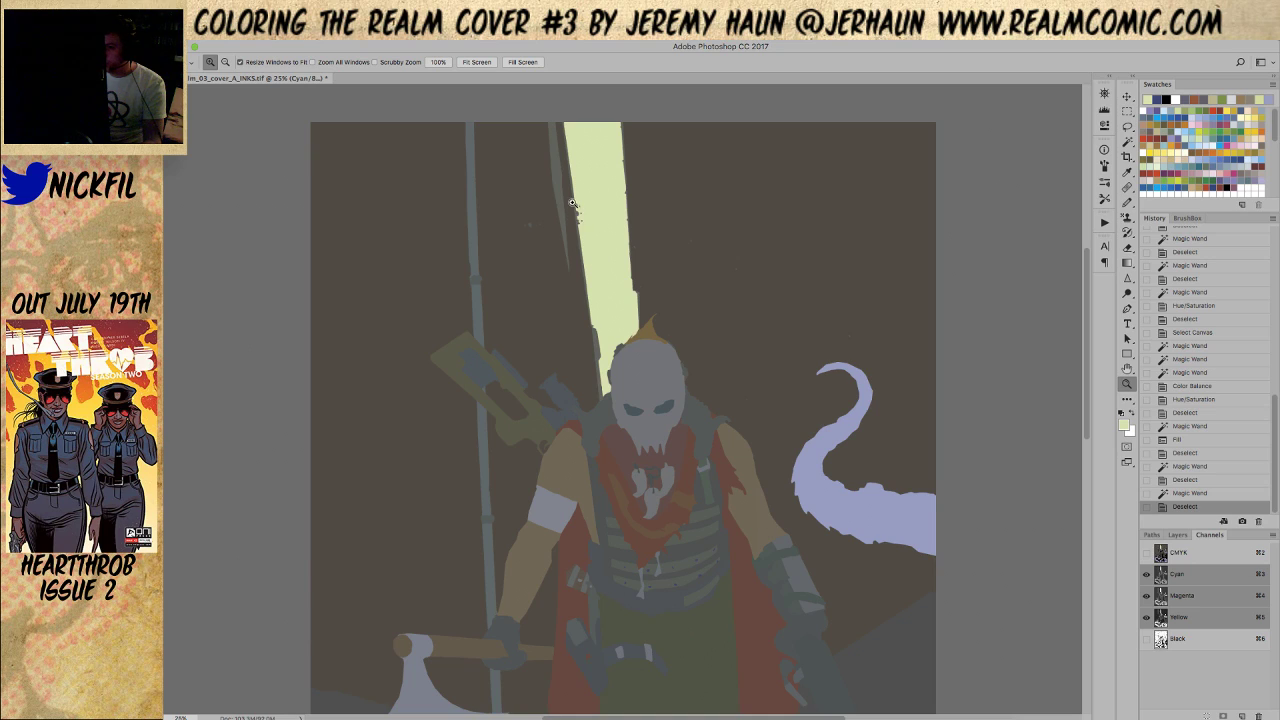
drag(572, 203, 622, 234)
key(w)
click(532, 258)
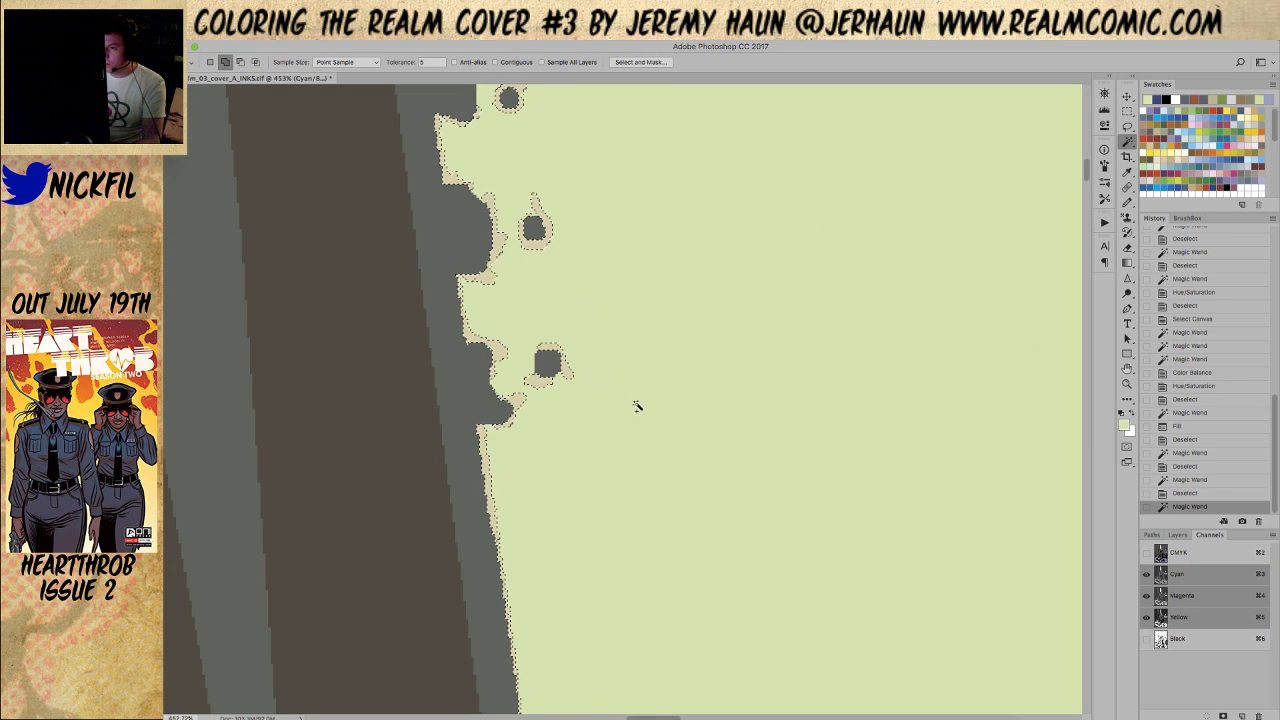
key(b)
key(alt+BackSpace)
key(super+d)
key(z)
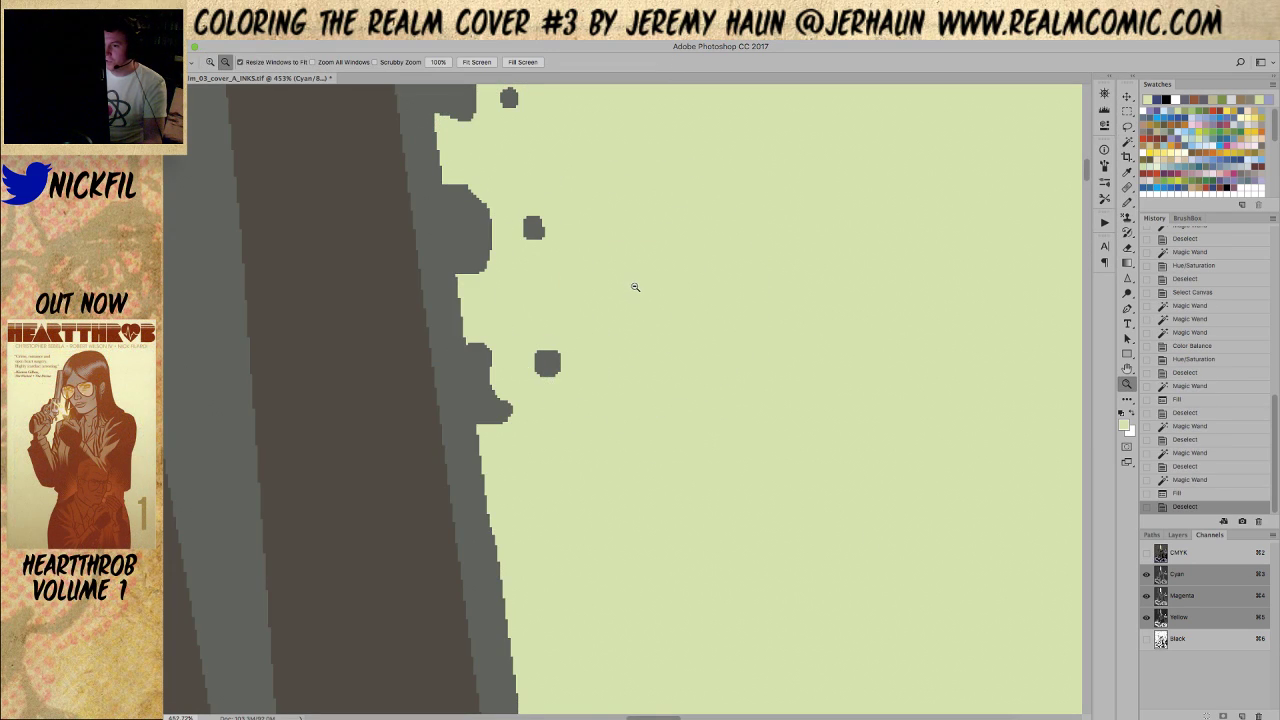
Show the black line art over the flats again and bring the whole cover into view
alt+click(634, 290)
alt+click(637, 314)
alt+click(637, 314)
alt+click(609, 289)
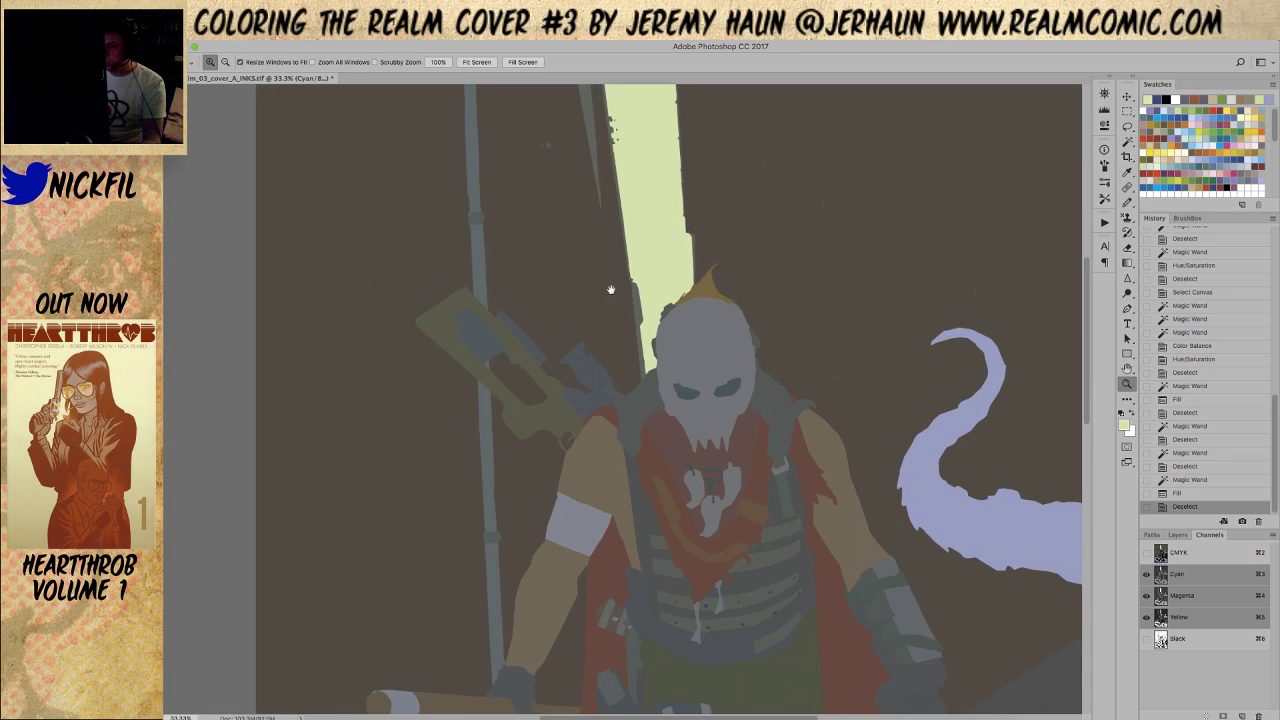
alt+click(823, 403)
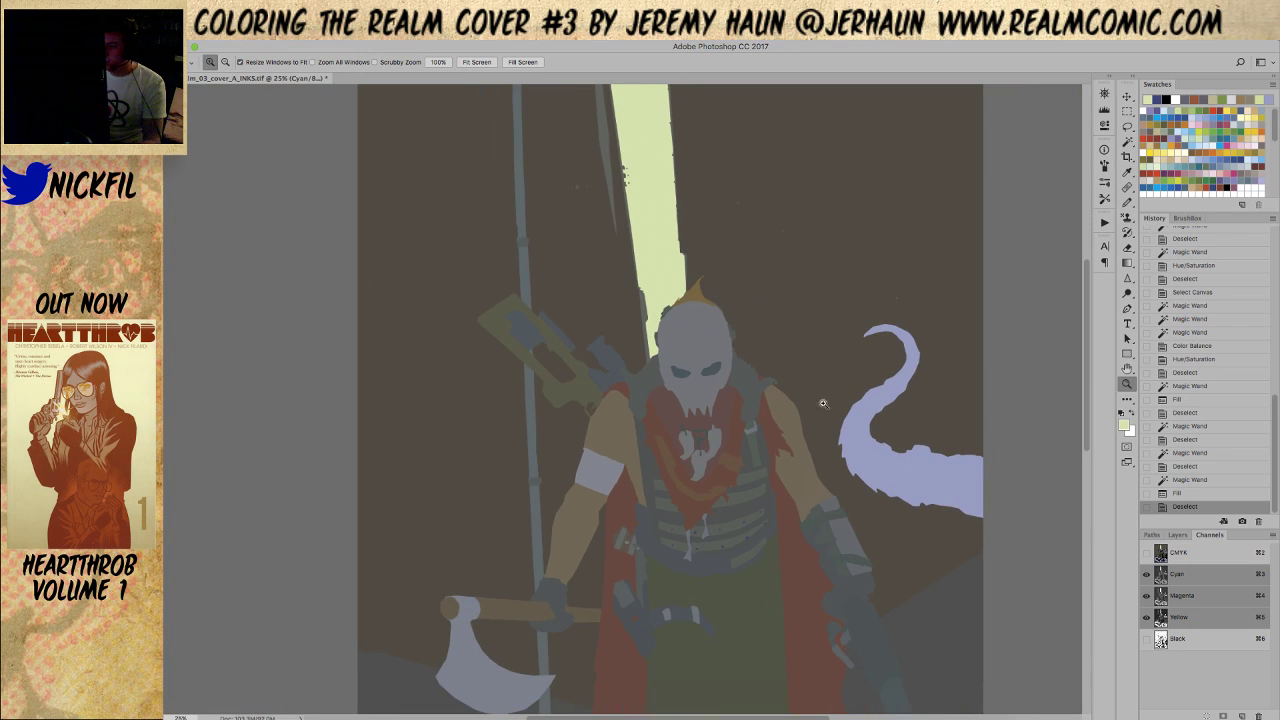
click(1147, 552)
alt+click(672, 280)
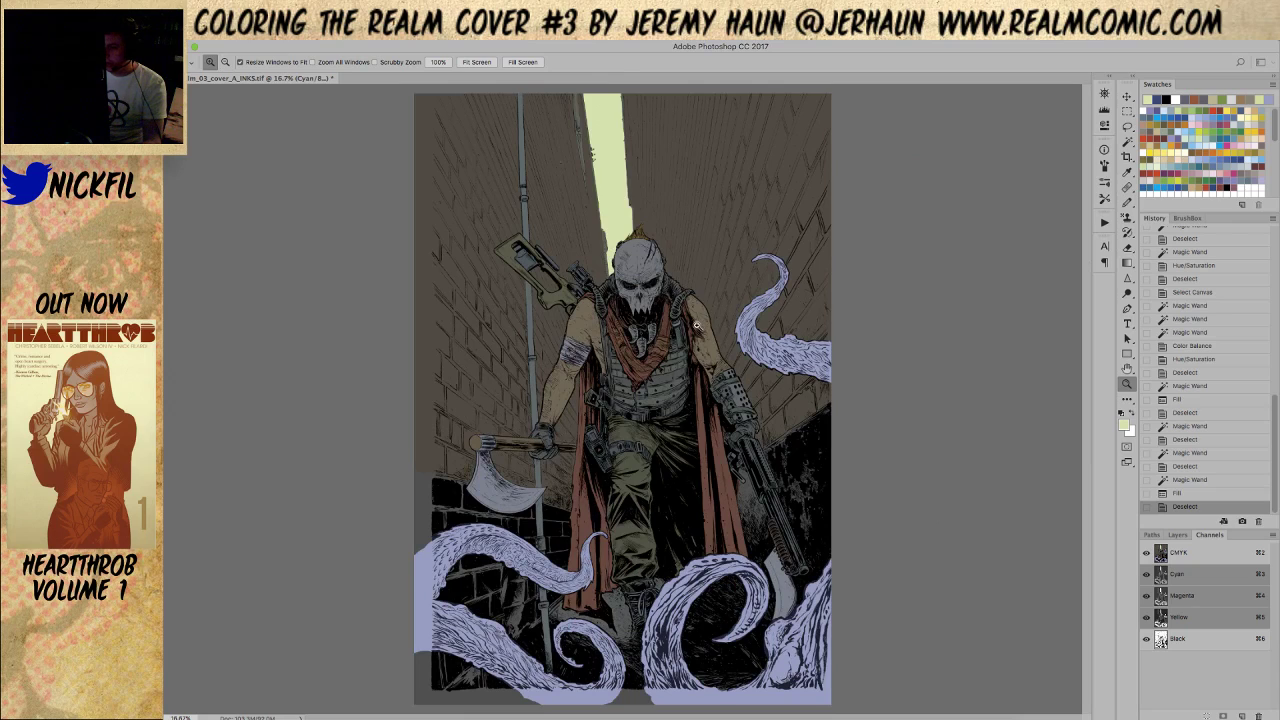
Select the brick walls behind the figure with the Magic Wand
click(674, 326)
scroll(734, 354, up, 5)
key(w)
click(740, 403)
key(z)
alt+click(740, 403)
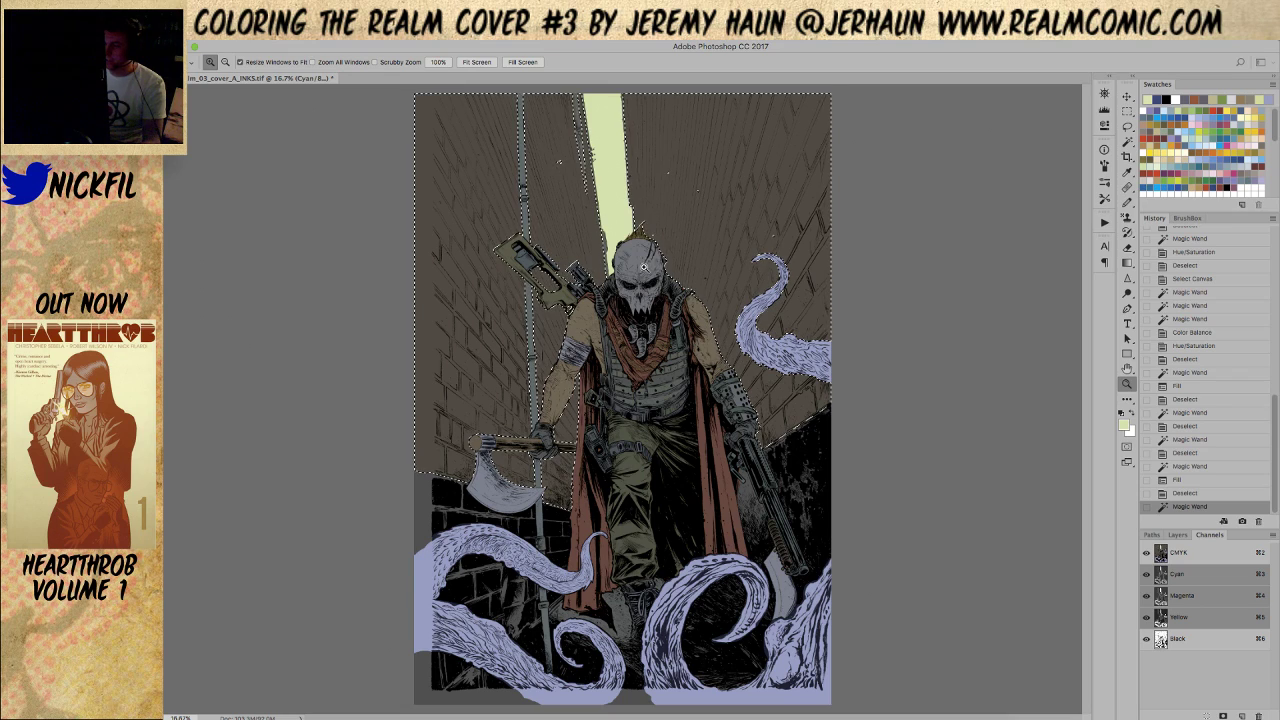
Clear the wall selection, select the lavender tentacles with the Magic Wand, fill them with a bright blue swatch, fade the fill and deselect
key(super+d)
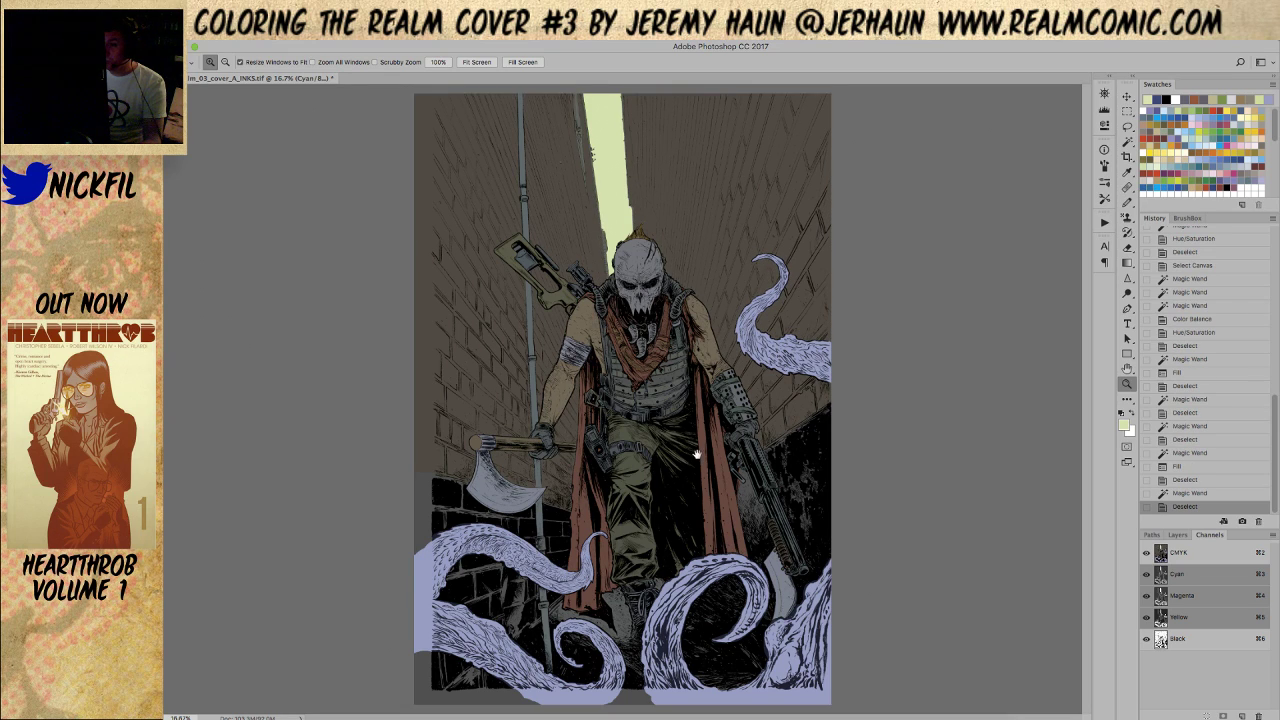
alt+click(639, 452)
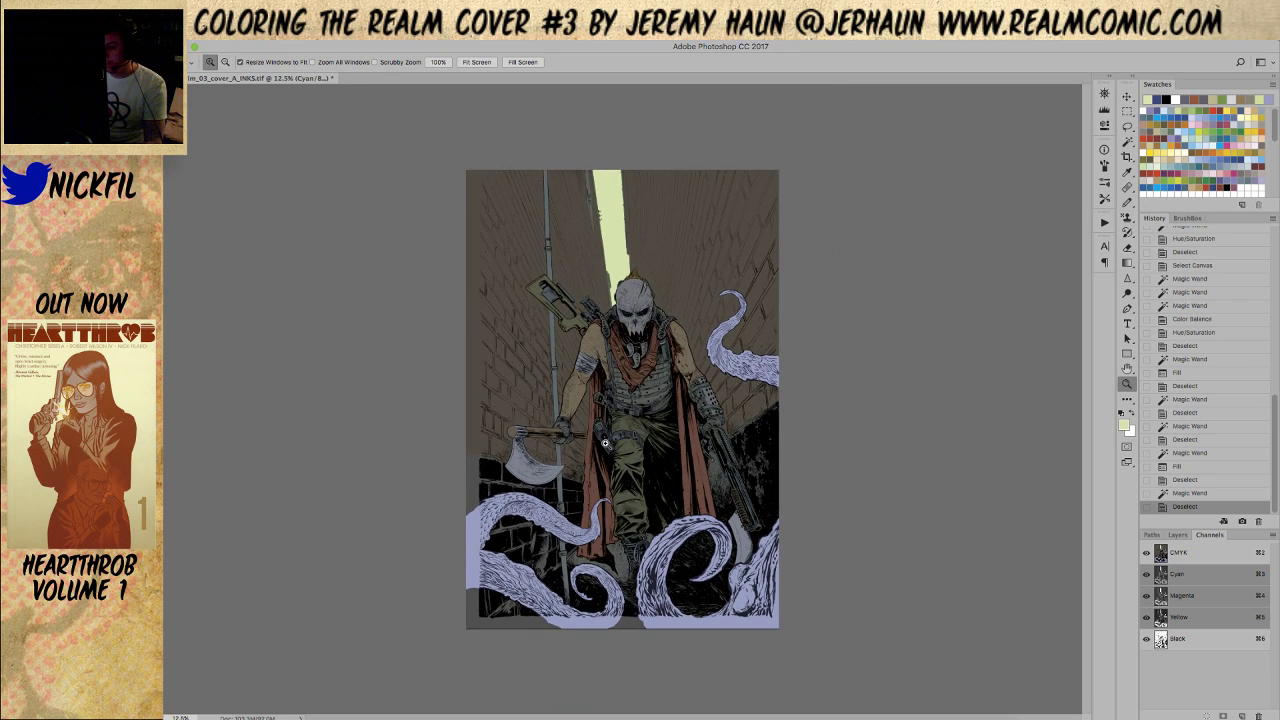
key(w)
click(538, 513)
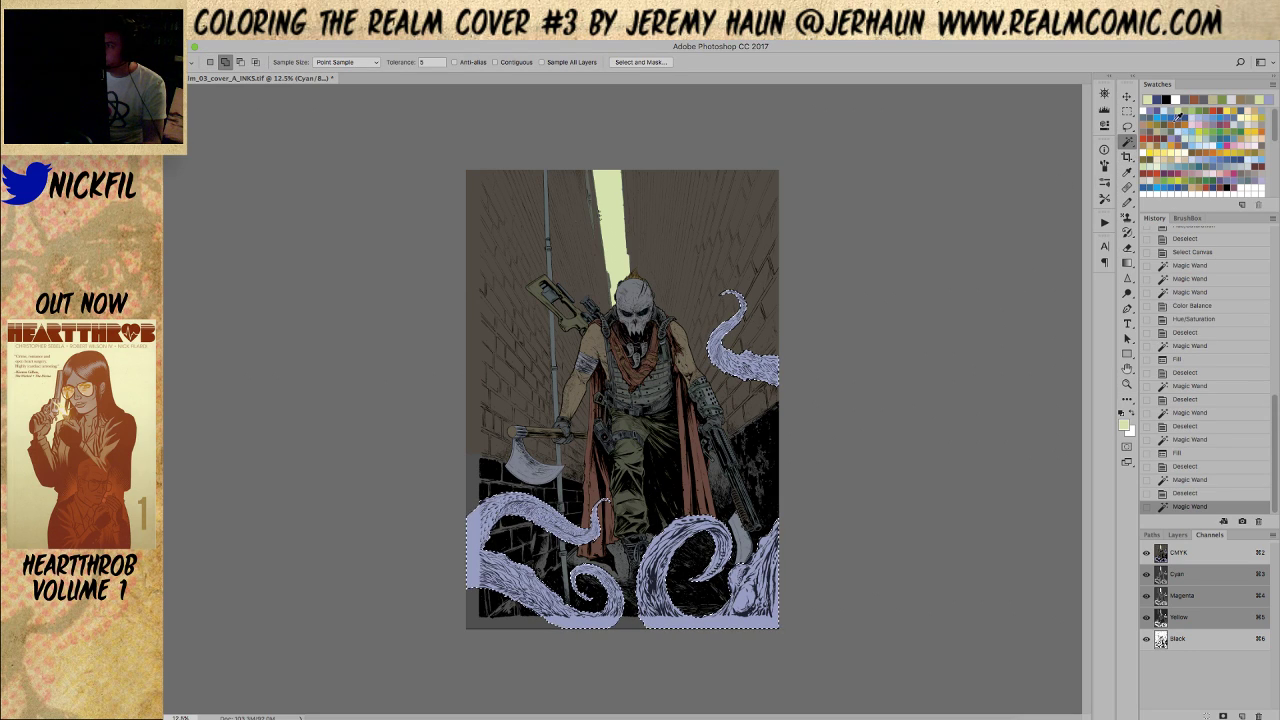
click(1158, 116)
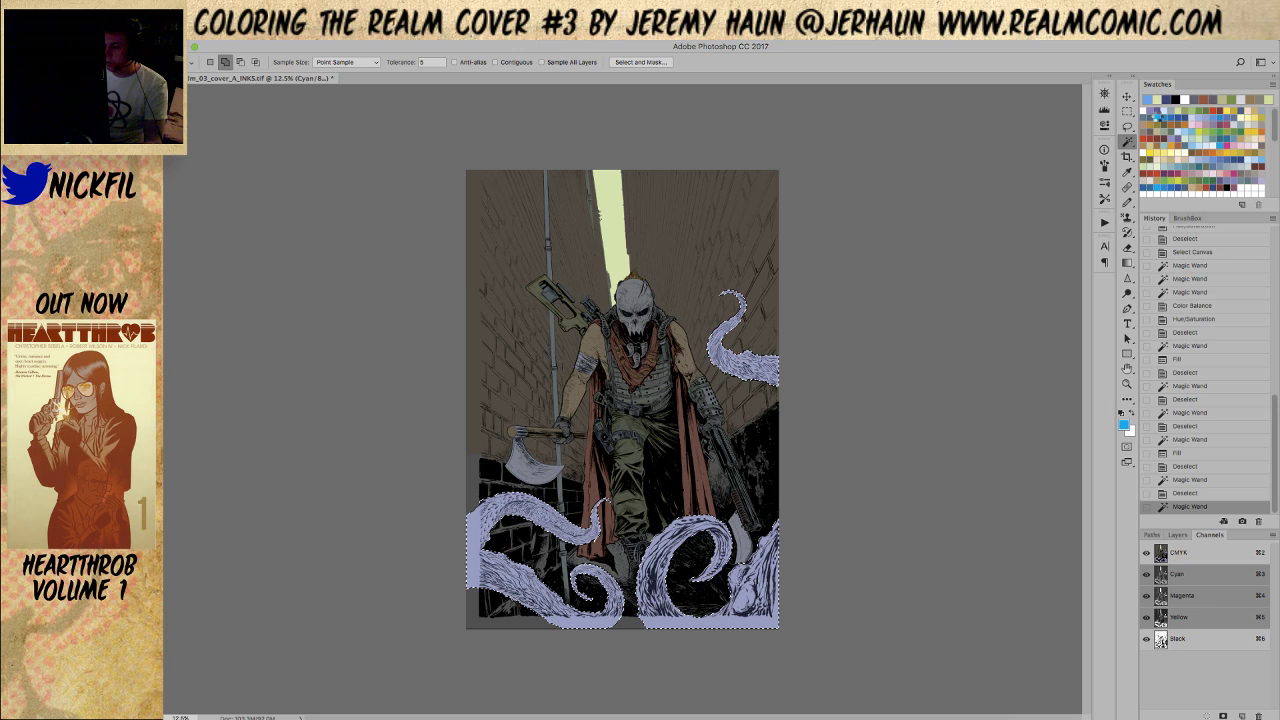
key(alt+BackSpace)
key(ctrl+shift+f)
key(Return)
key(ctrl+d)
key(z)
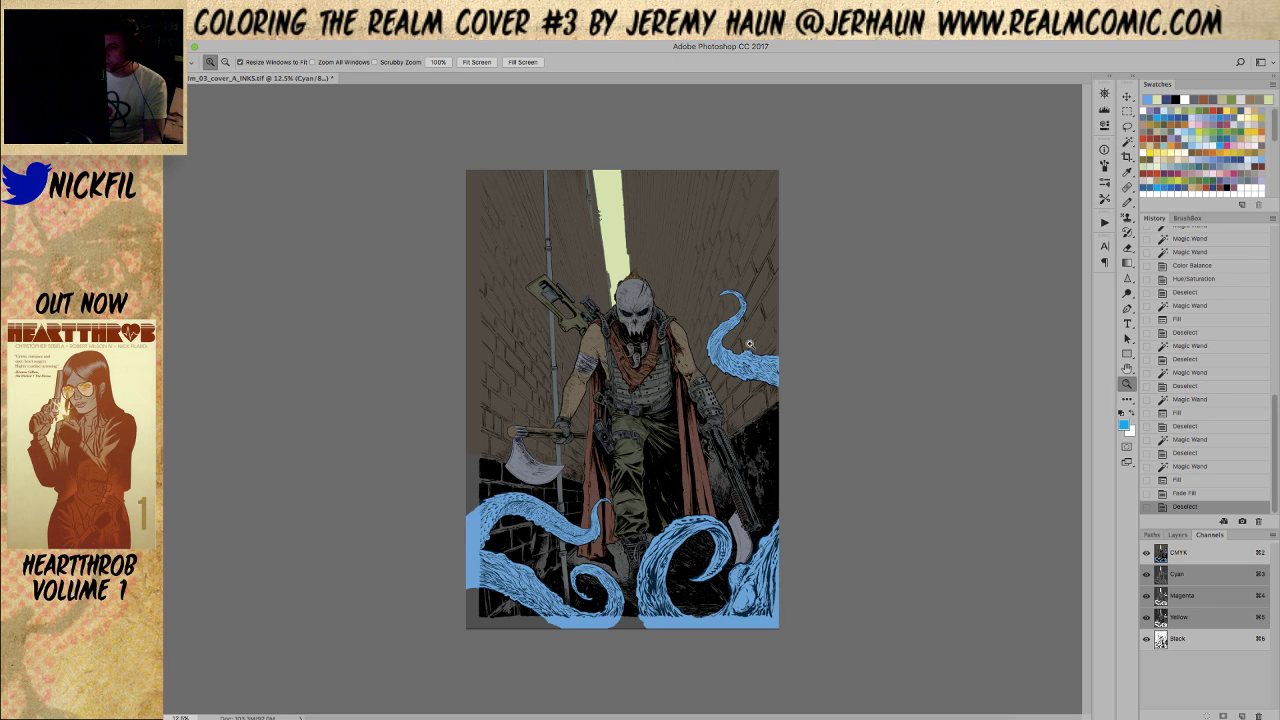
Restore the tentacle selection, target all CMYK channels, shift the hue by -104 with Hue/Saturation, and deselect
key(ctrl+z)
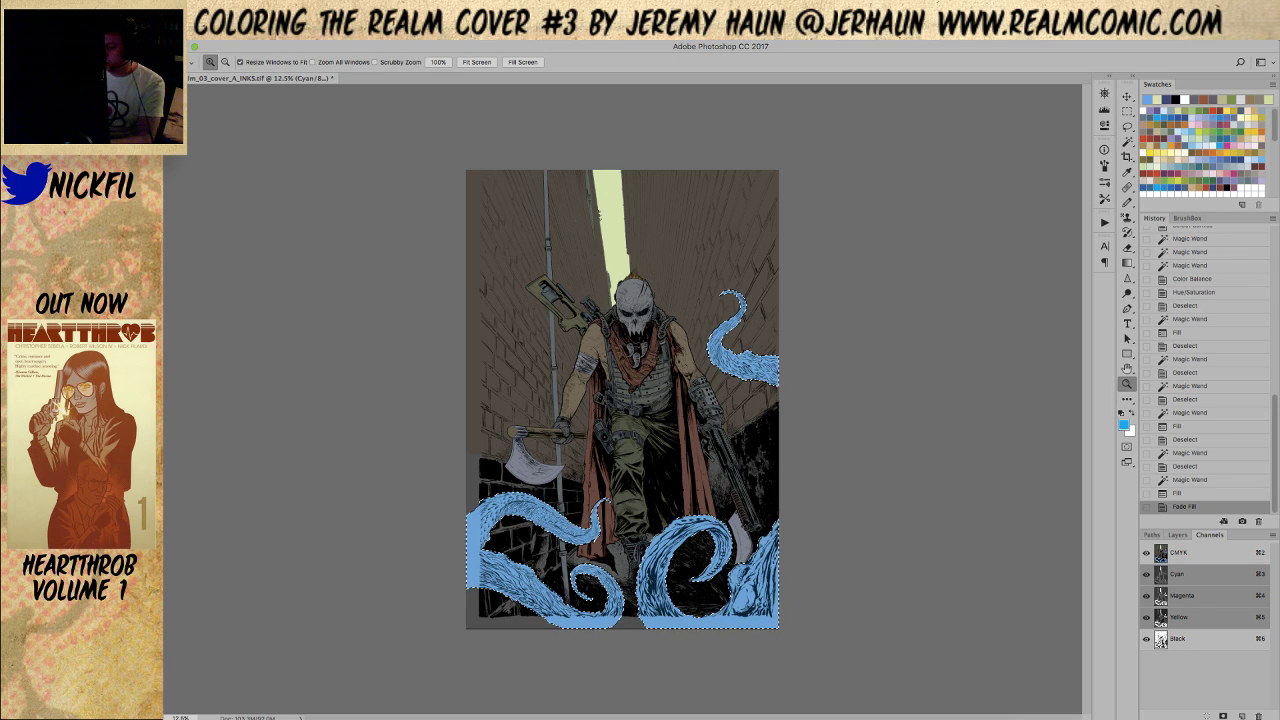
click(1183, 554)
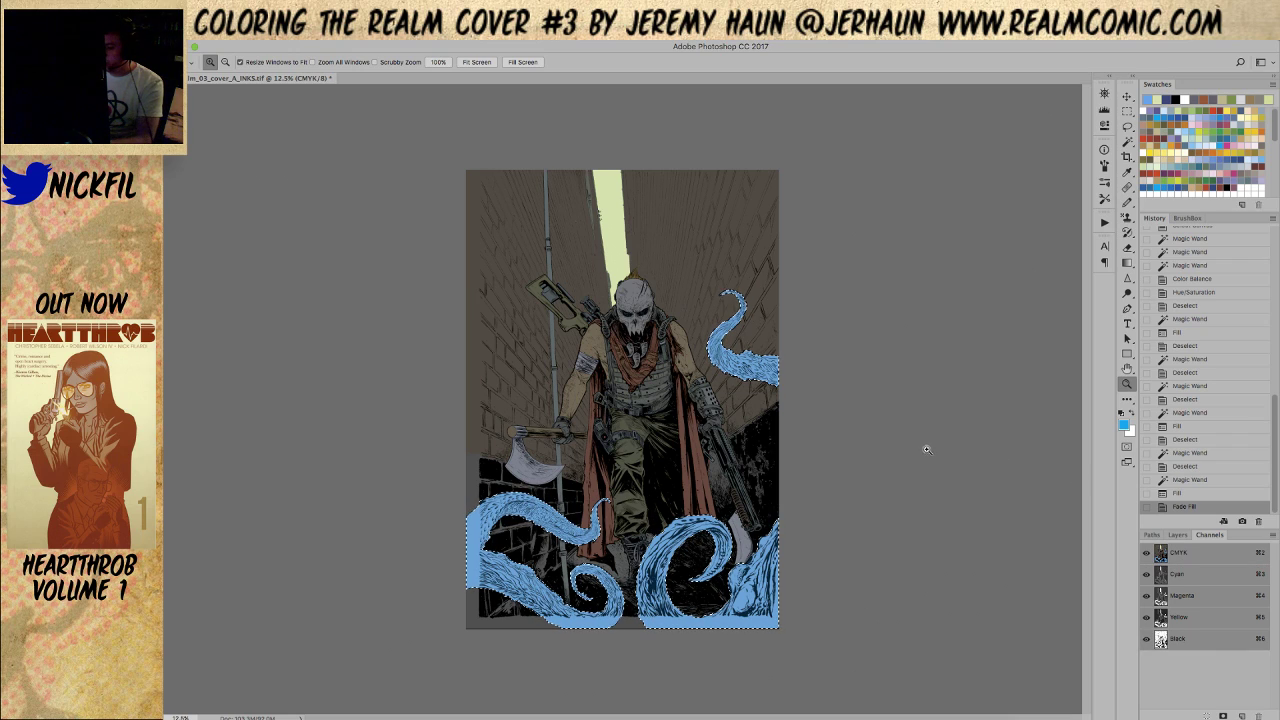
key(ctrl+u)
drag(1070, 331, 1029, 336)
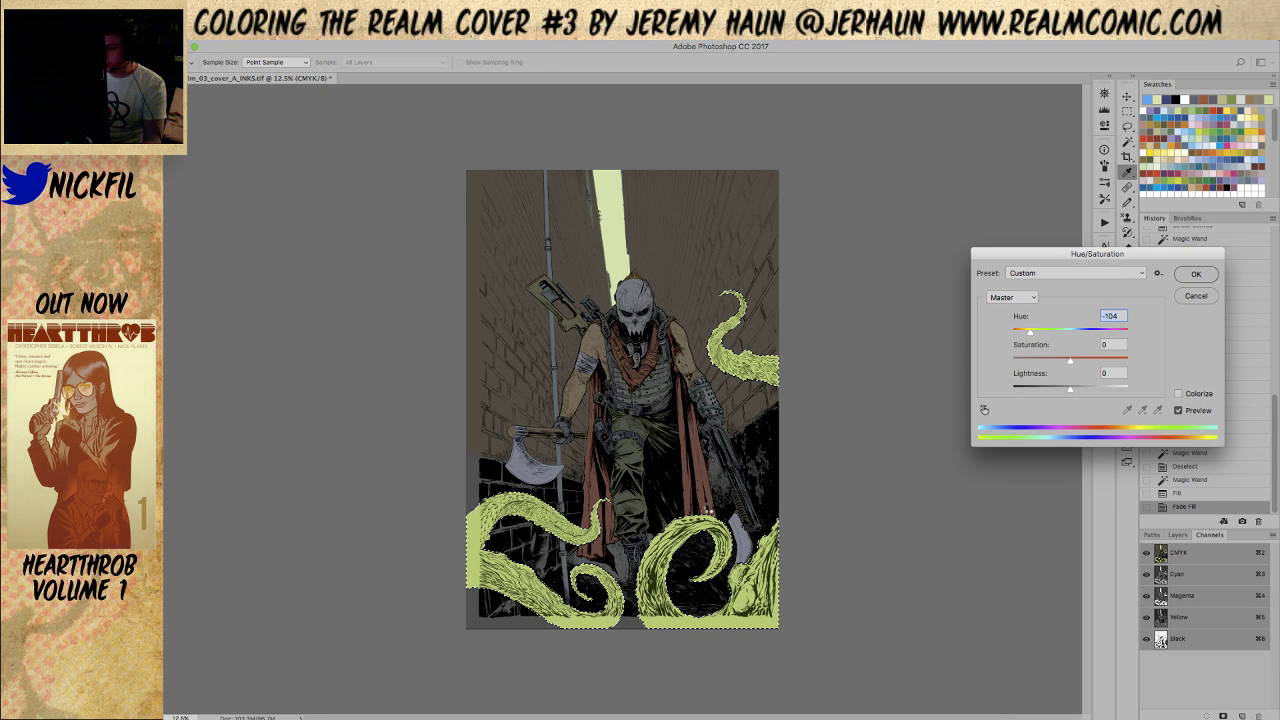
key(Return)
key(ctrl+d)
key(ctrl+plus)
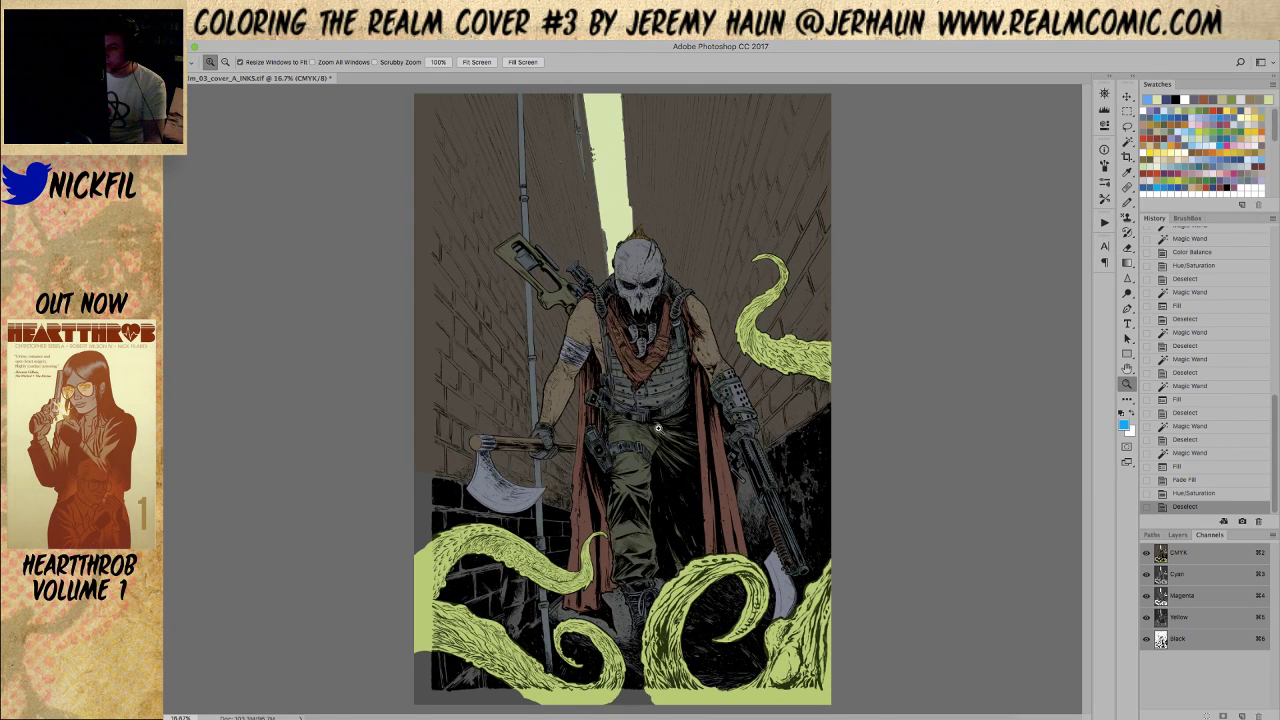
drag(603, 365, 686, 486)
alt+click(686, 486)
alt+click(686, 486)
Bring back the tentacle selection, shift its hue by a further -89 with Hue/Saturation, and deselect
key(ctrl+z)
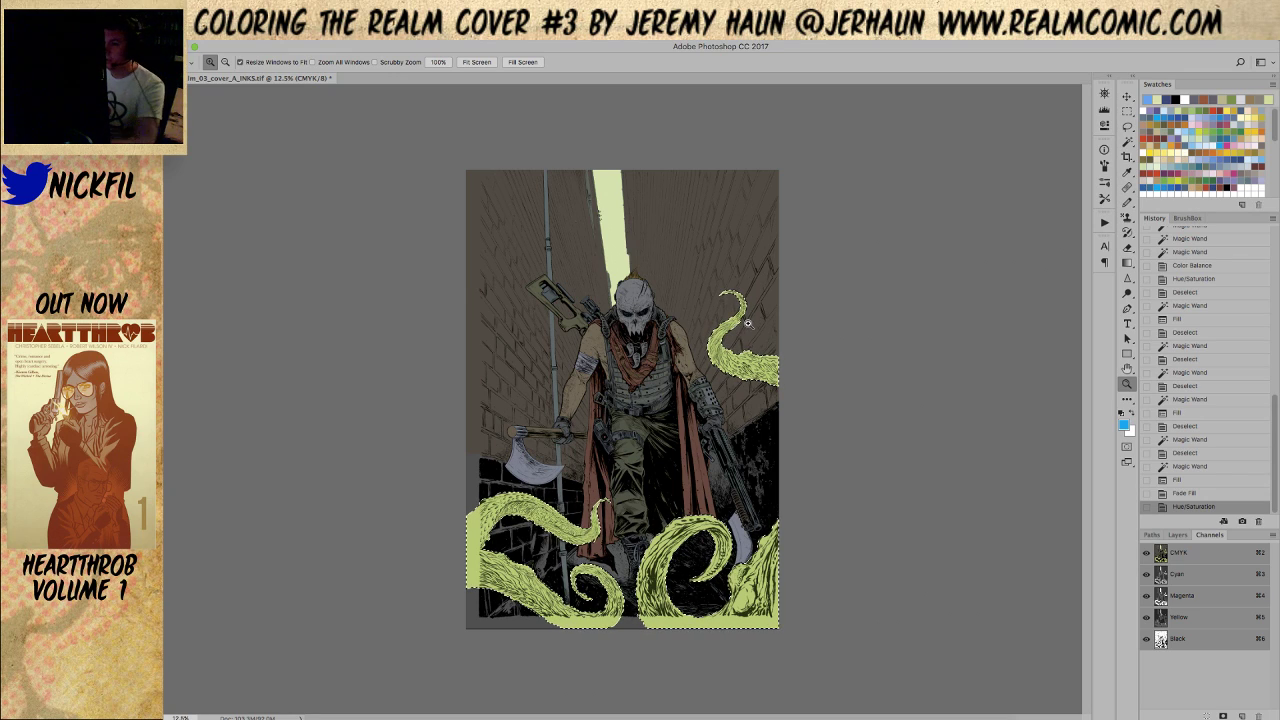
key(super+u)
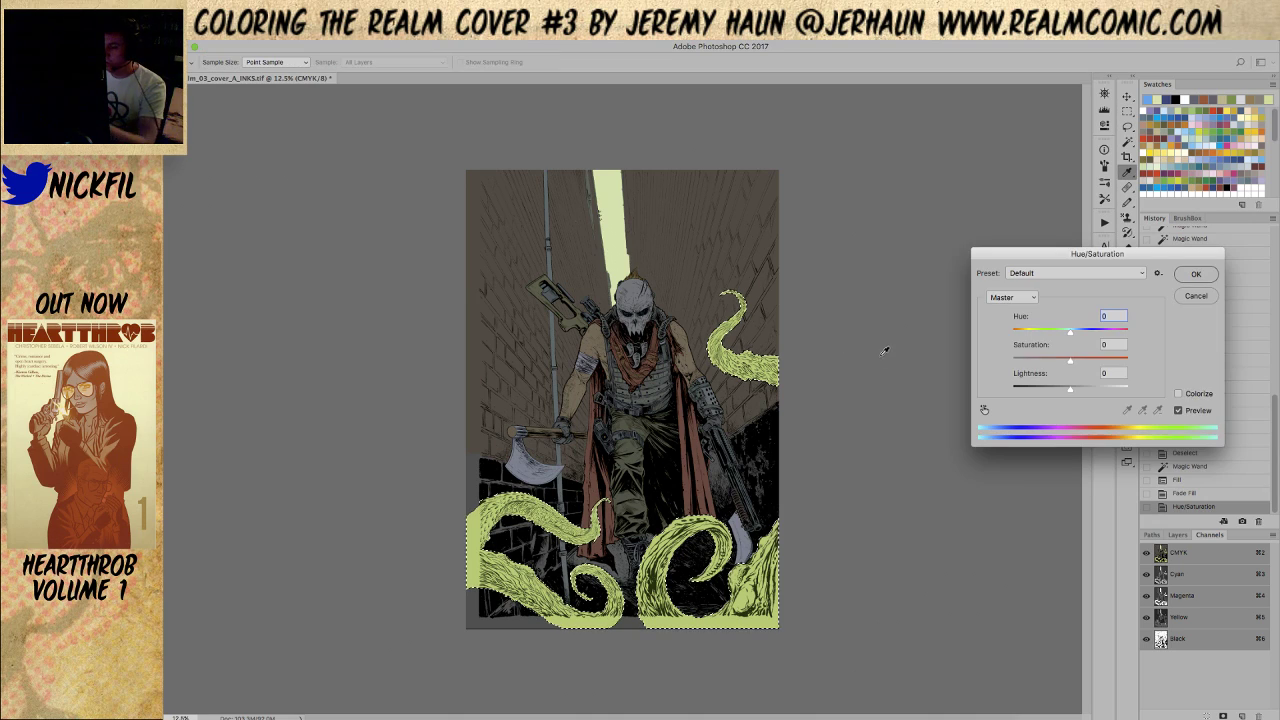
drag(1070, 329, 1034, 334)
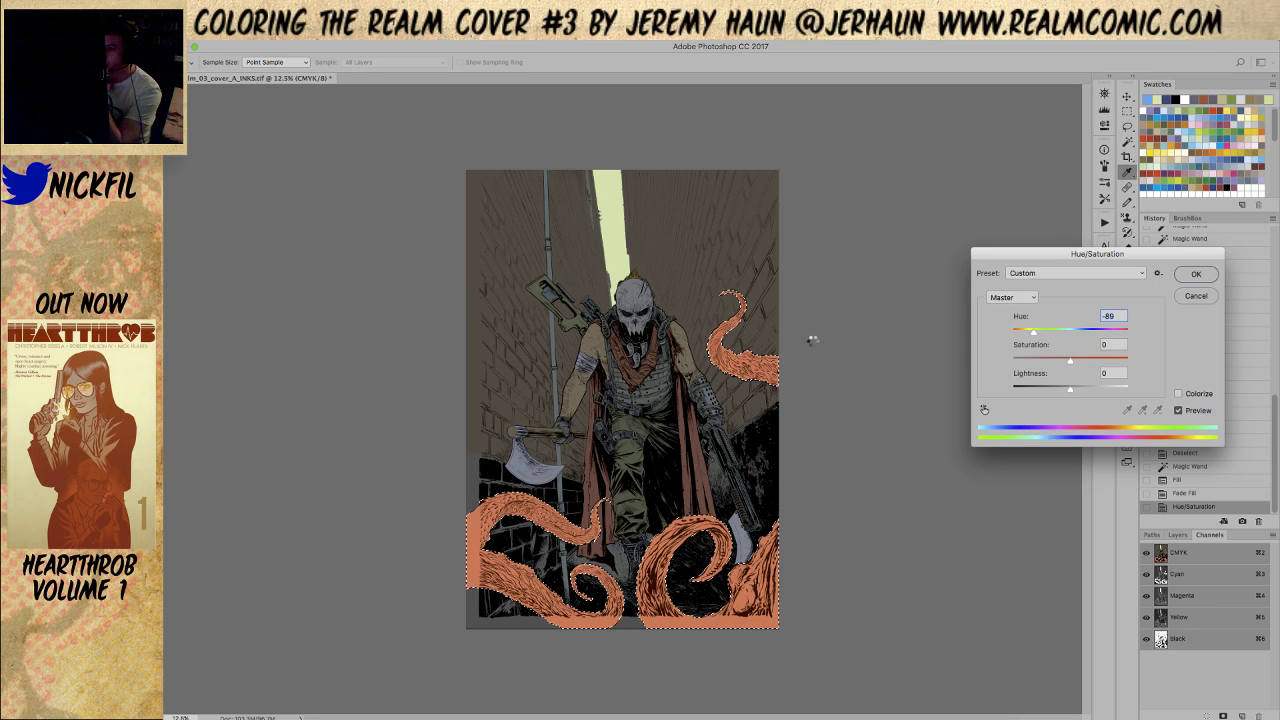
key(Return)
key(z)
key(super+d)
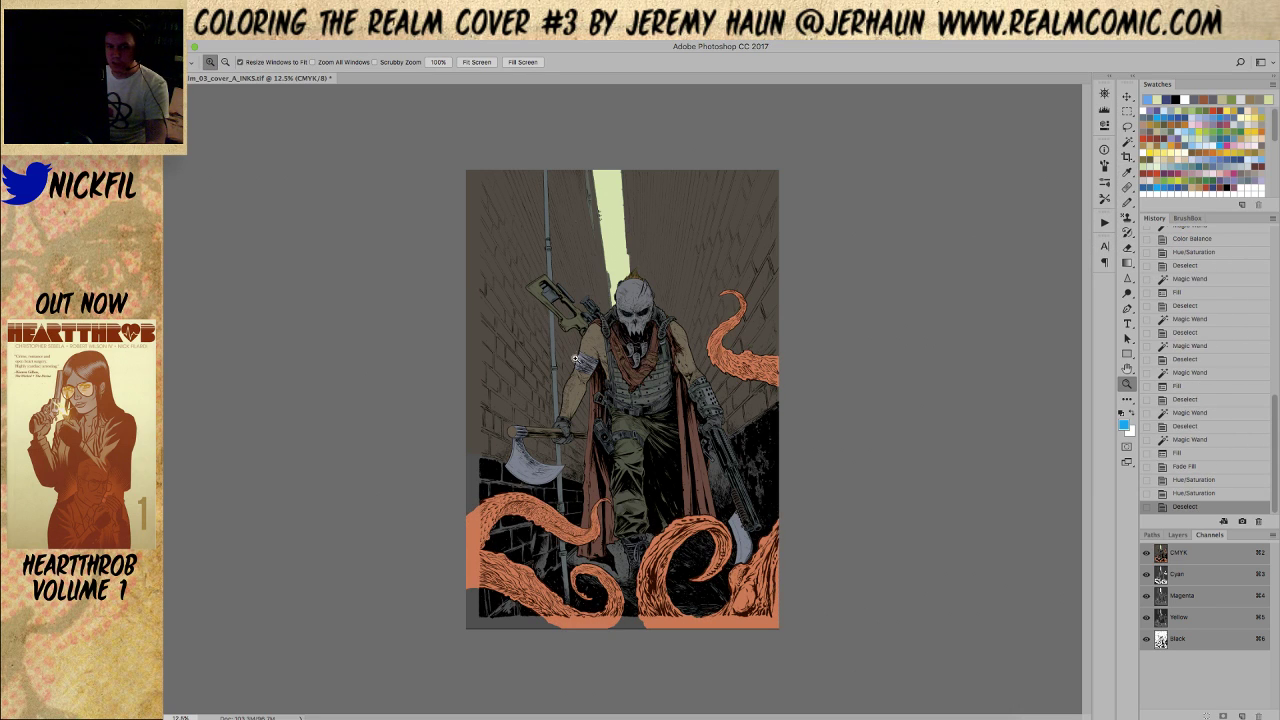
click(548, 358)
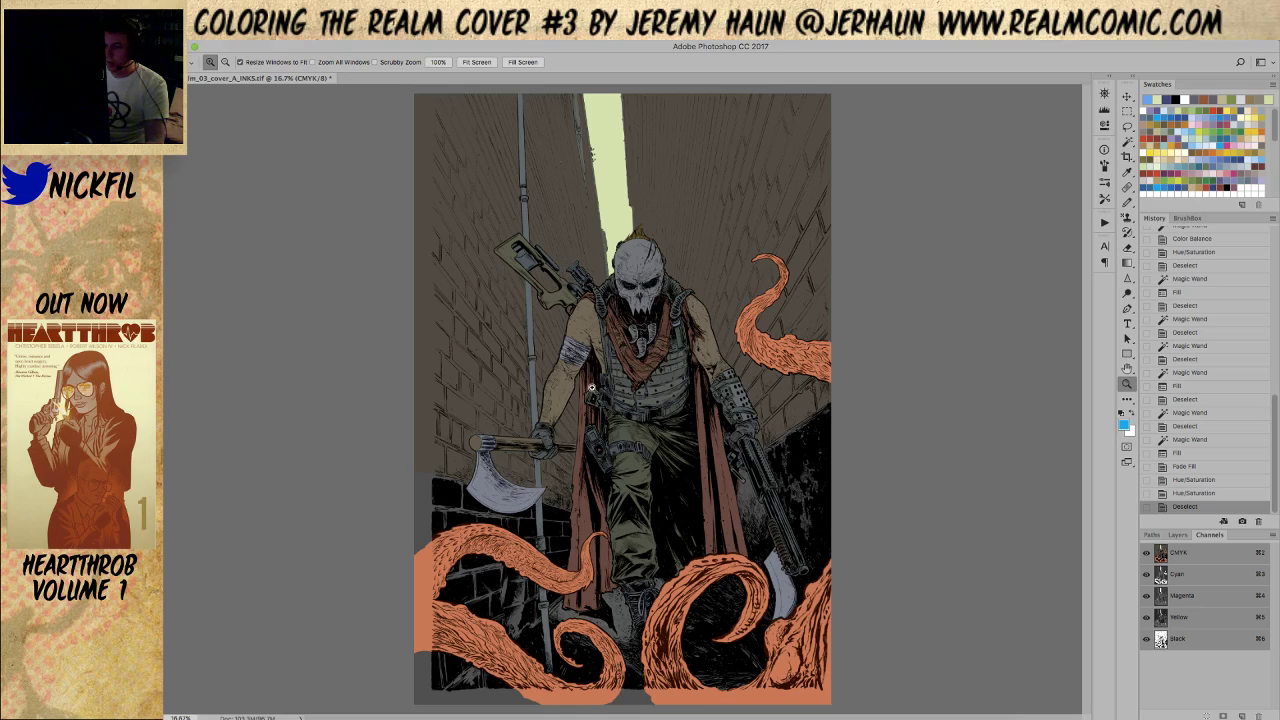
click(604, 405)
scroll(471, 316, up, 5)
scroll(471, 316, right, 3)
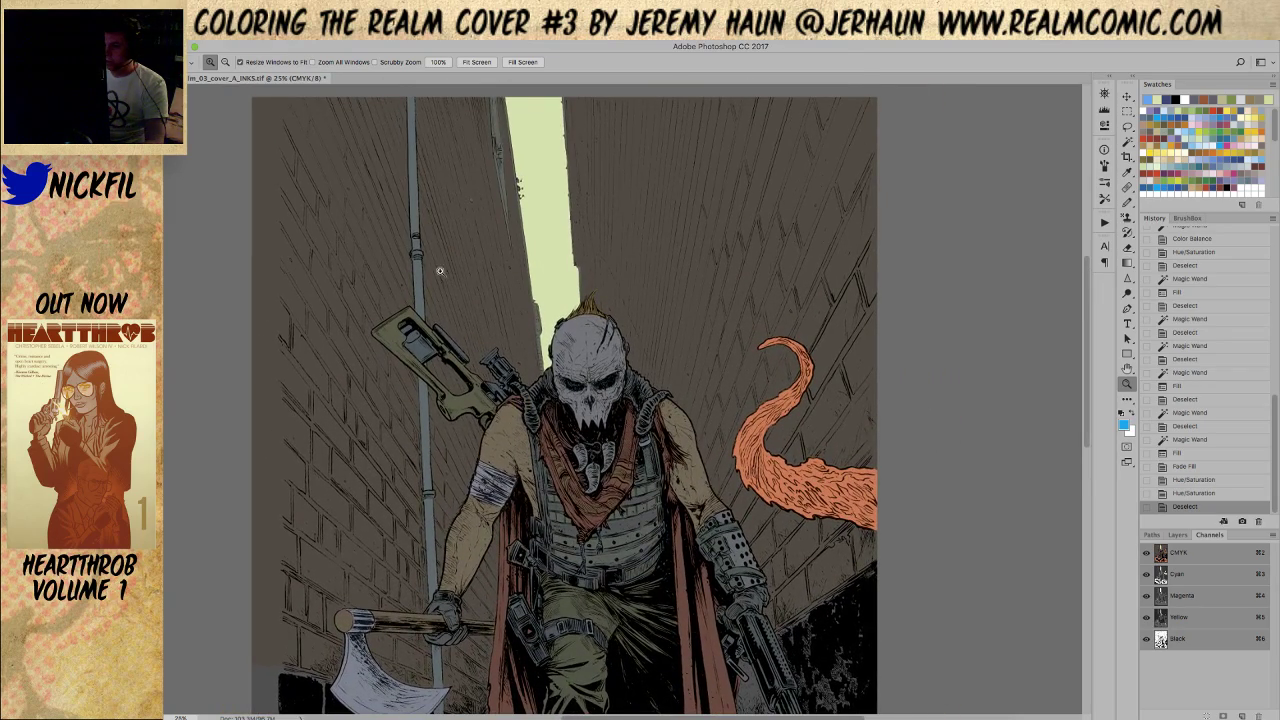
key(w)
click(477, 253)
key(ctrl+d)
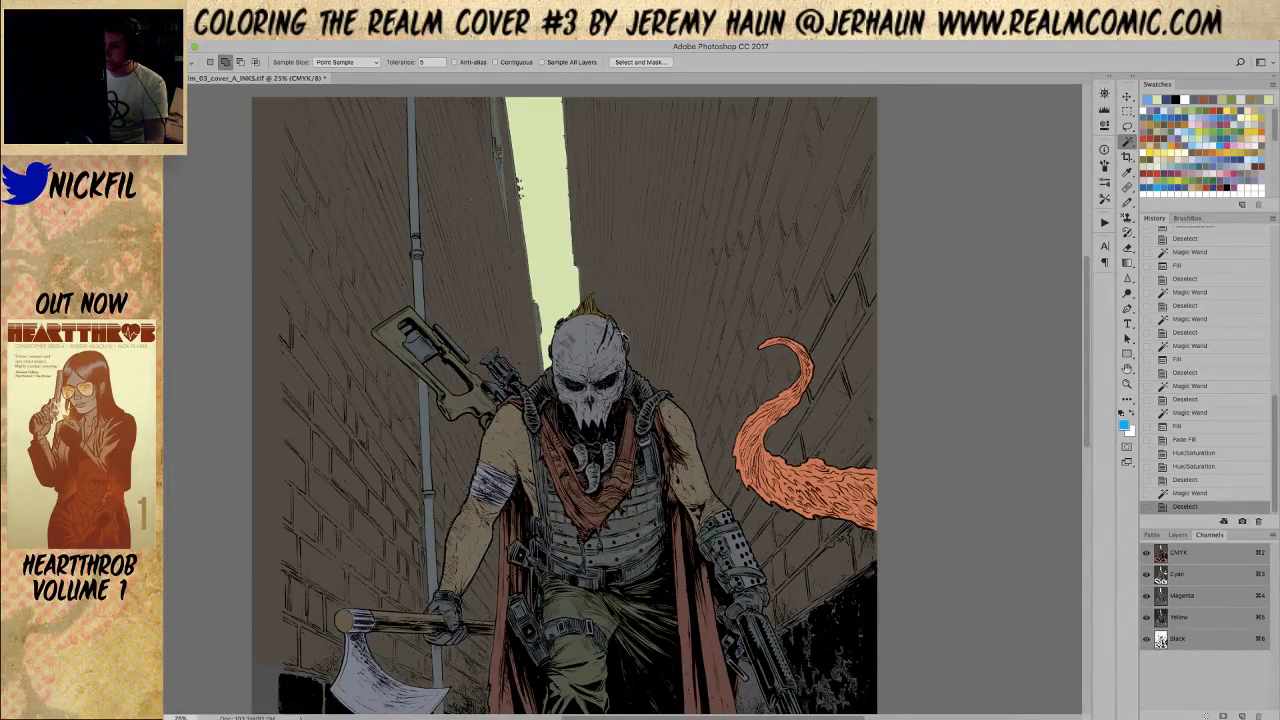
Target only the cyan, magenta and yellow channels, keep the black line art showing, and clear the trial selection
shift+click(1188, 644)
click(1147, 639)
mouse_move(555, 455)
mouse_down()
mouse_move(637, 375)
mouse_move(618, 297)
mouse_up()
click(659, 230)
key(ctrl+d)
scroll(703, 413, down, 3)
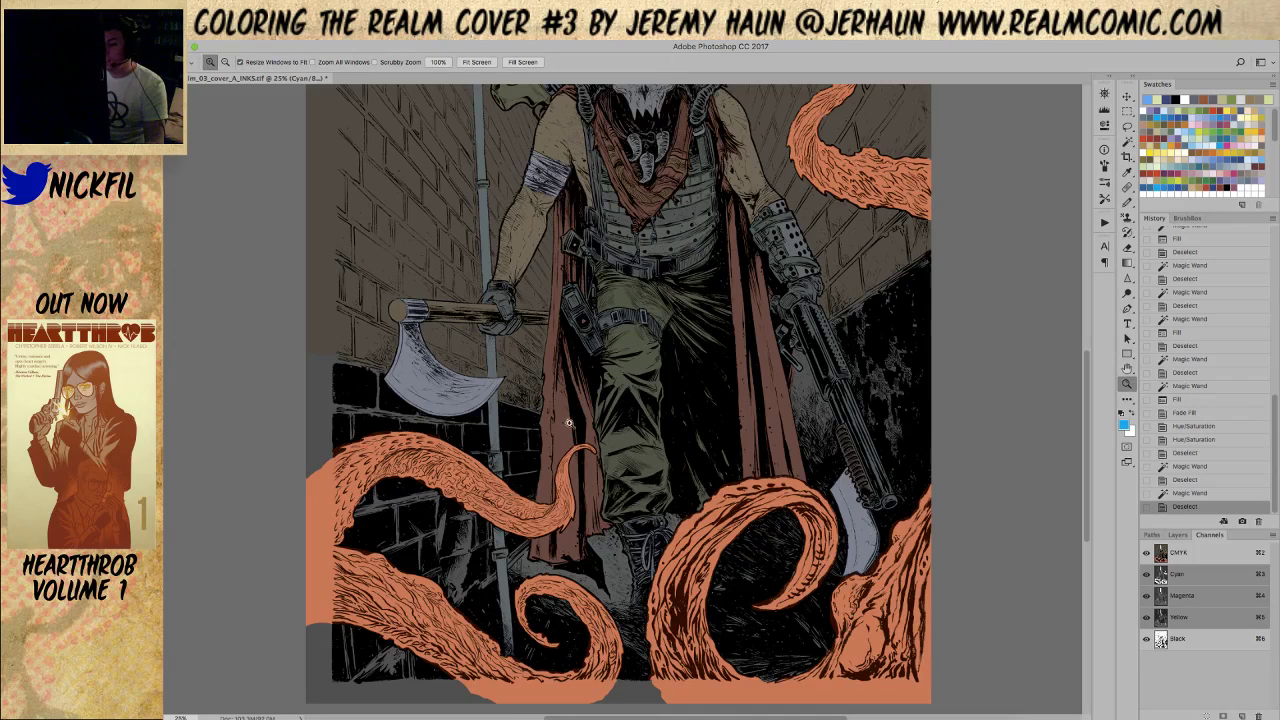
Select the ground around the boots, inside the tentacle curls and beside the shotgun by adding contiguous Magic Wand selections
key(ctrl+minus)
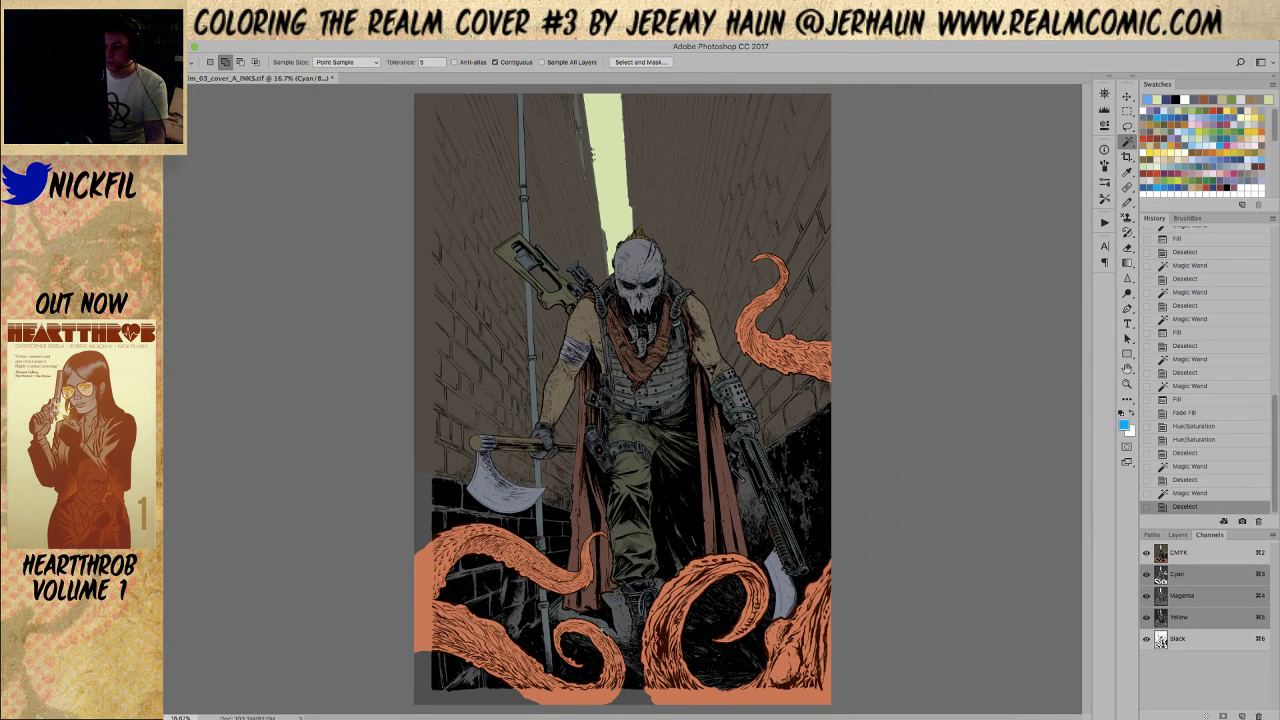
click(622, 603)
click(658, 583)
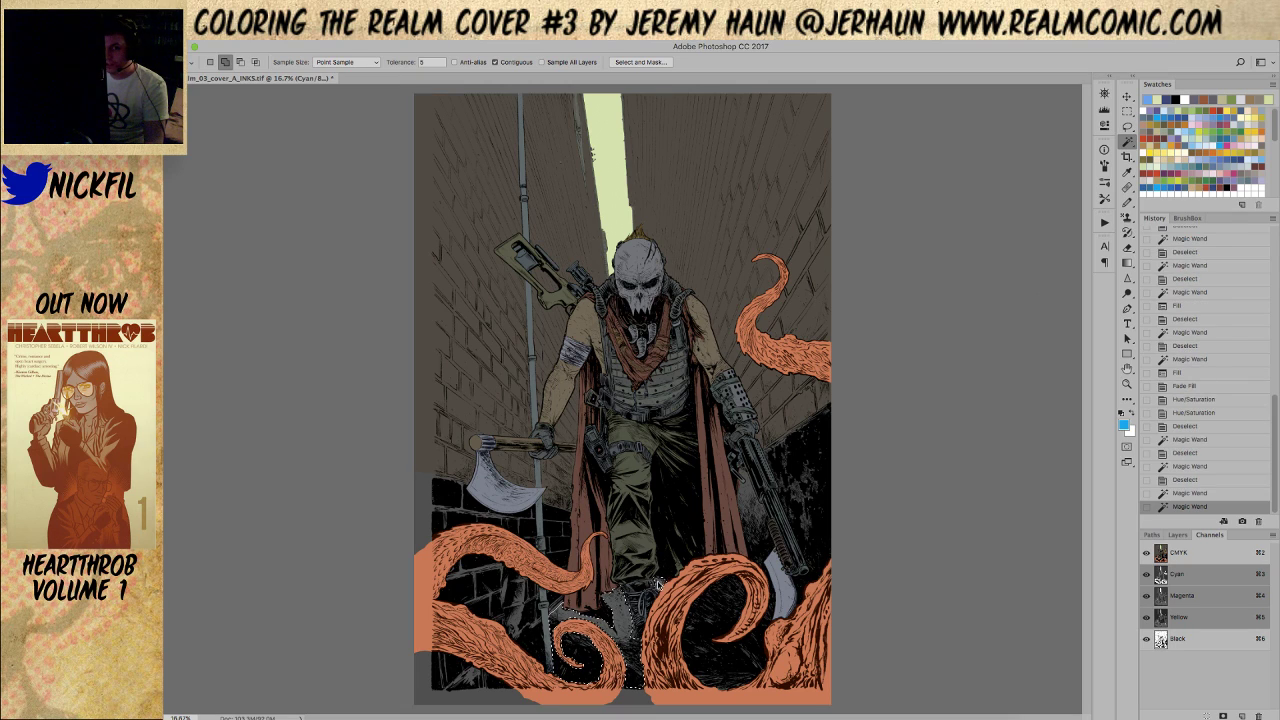
shift+click(703, 651)
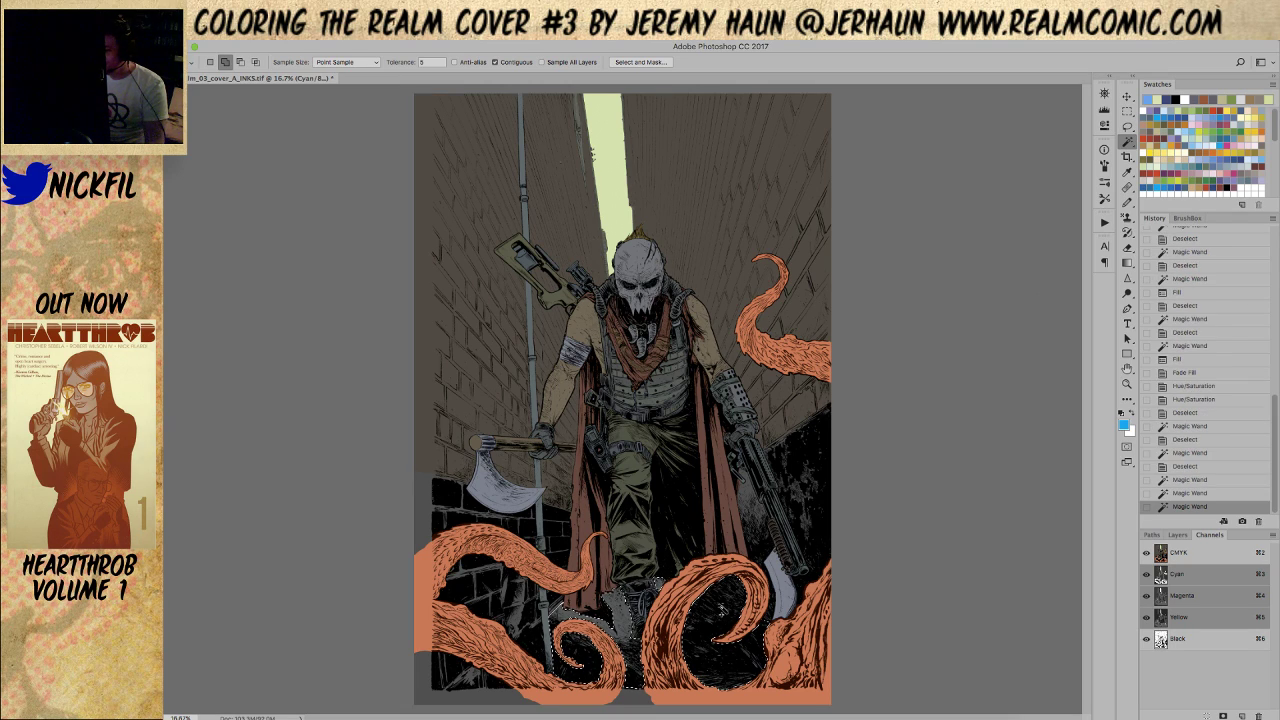
shift+click(800, 484)
shift+click(753, 527)
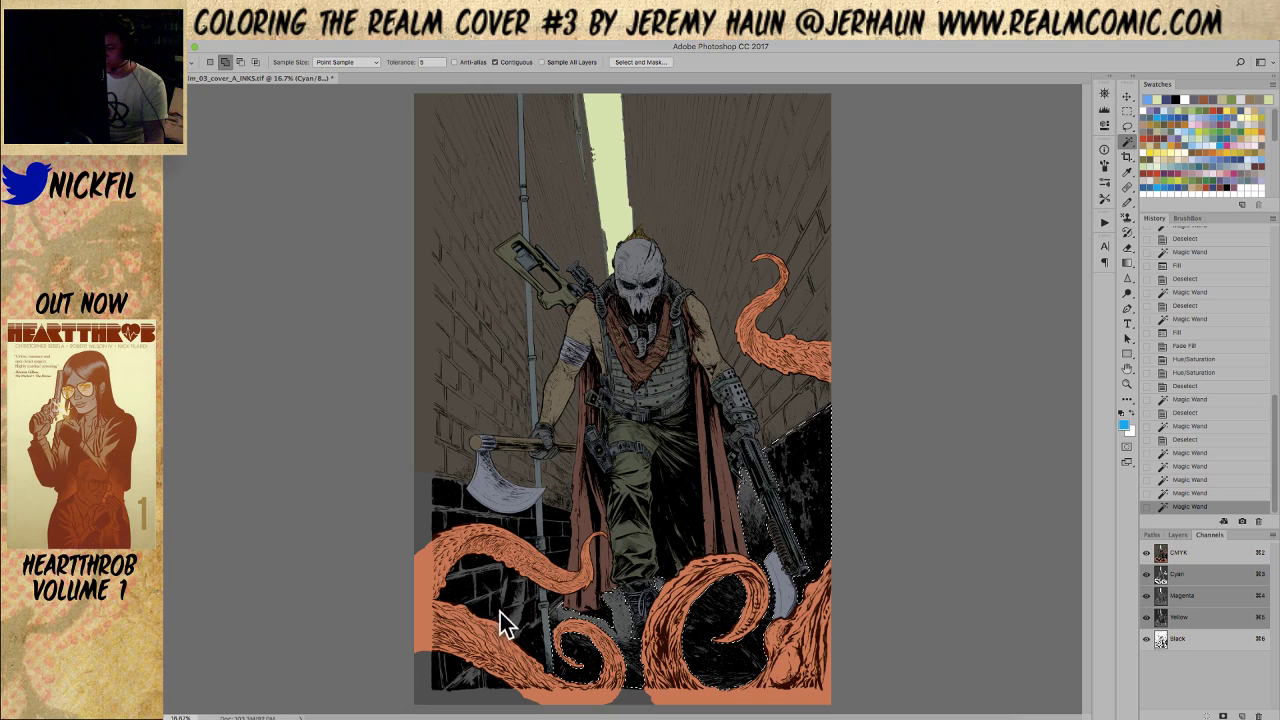
shift+click(531, 636)
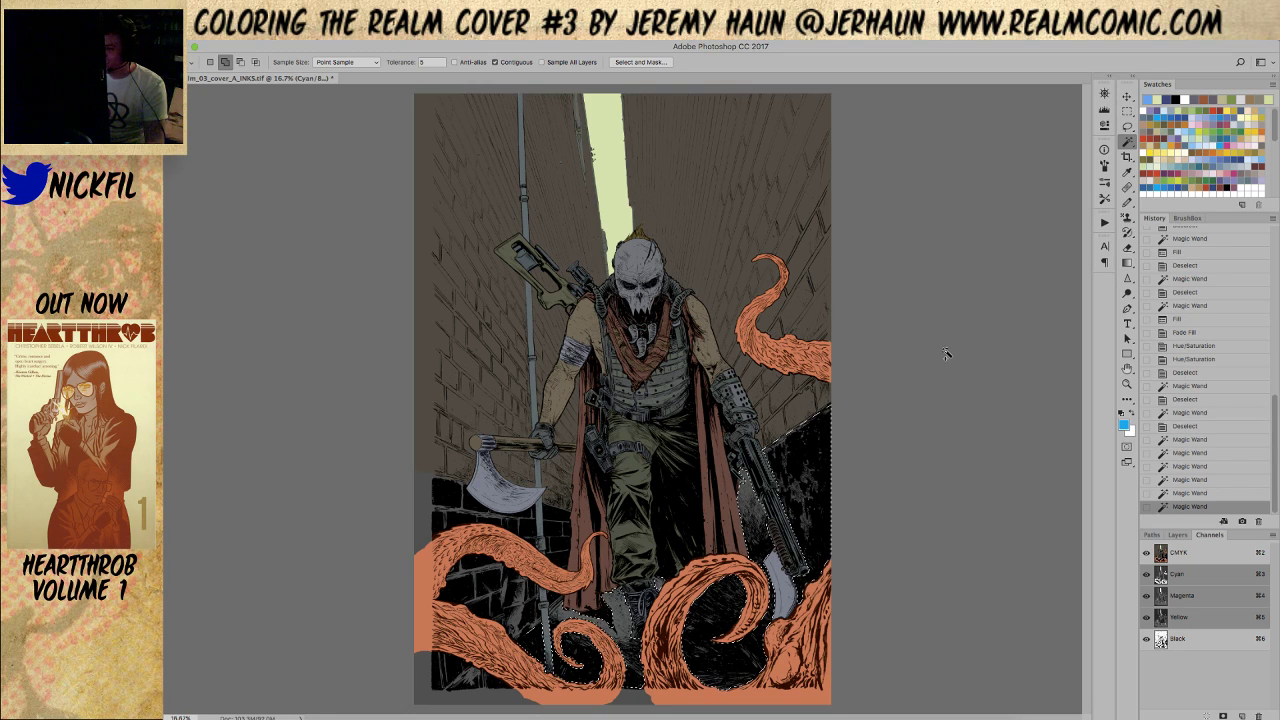
Reset to the default colours, fill the selected ground areas with white, fade the fill, and deselect
key(d)
key(alt+BackSpace)
key(ctrl+shift+f)
key(Return)
key(ctrl+d)
key(ctrl+minus)
key(ctrl+a)
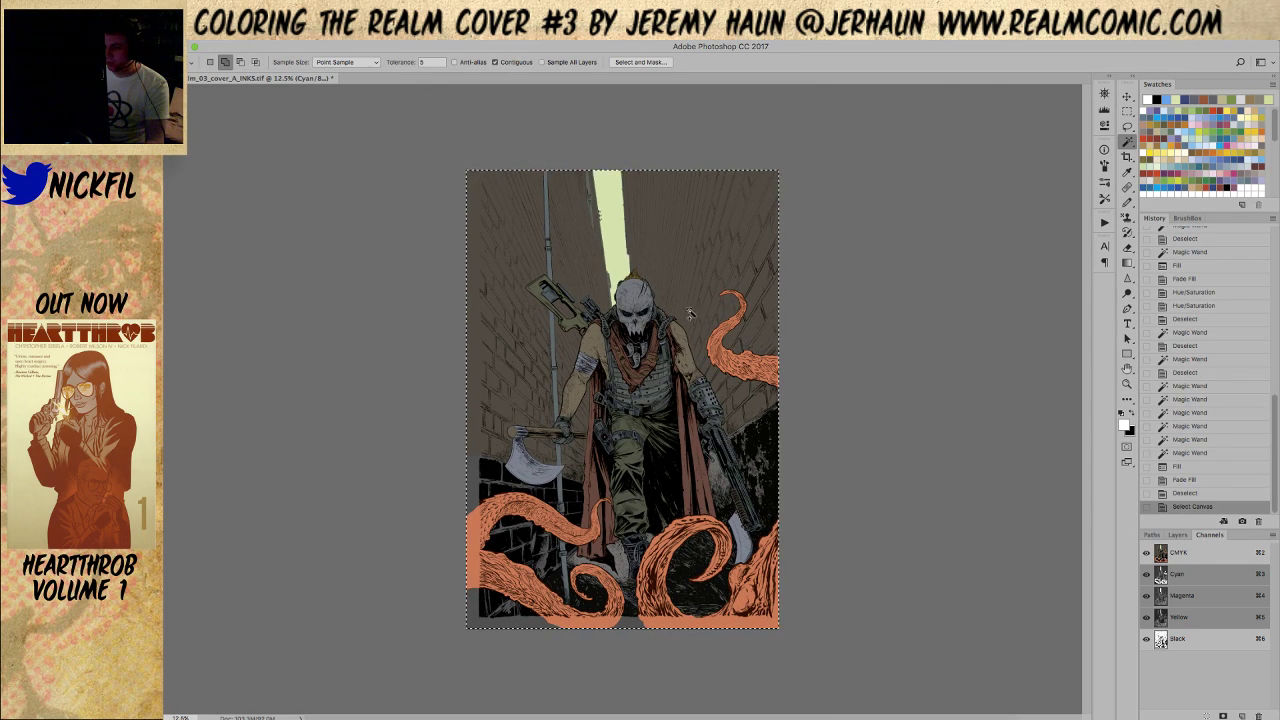
key(ctrl+d)
click(660, 398)
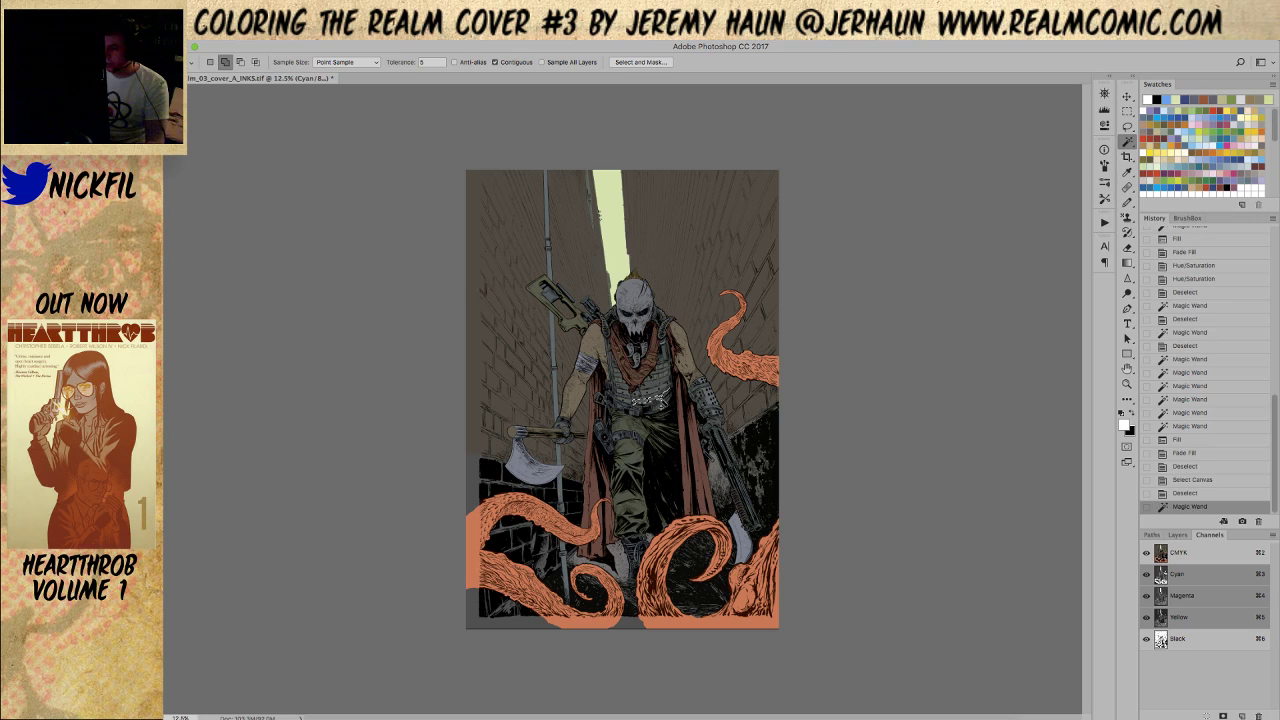
key(ctrl+d)
Turn off the Magic Wand's Contiguous option, try selecting the figure's colours, and clear the selection
click(496, 62)
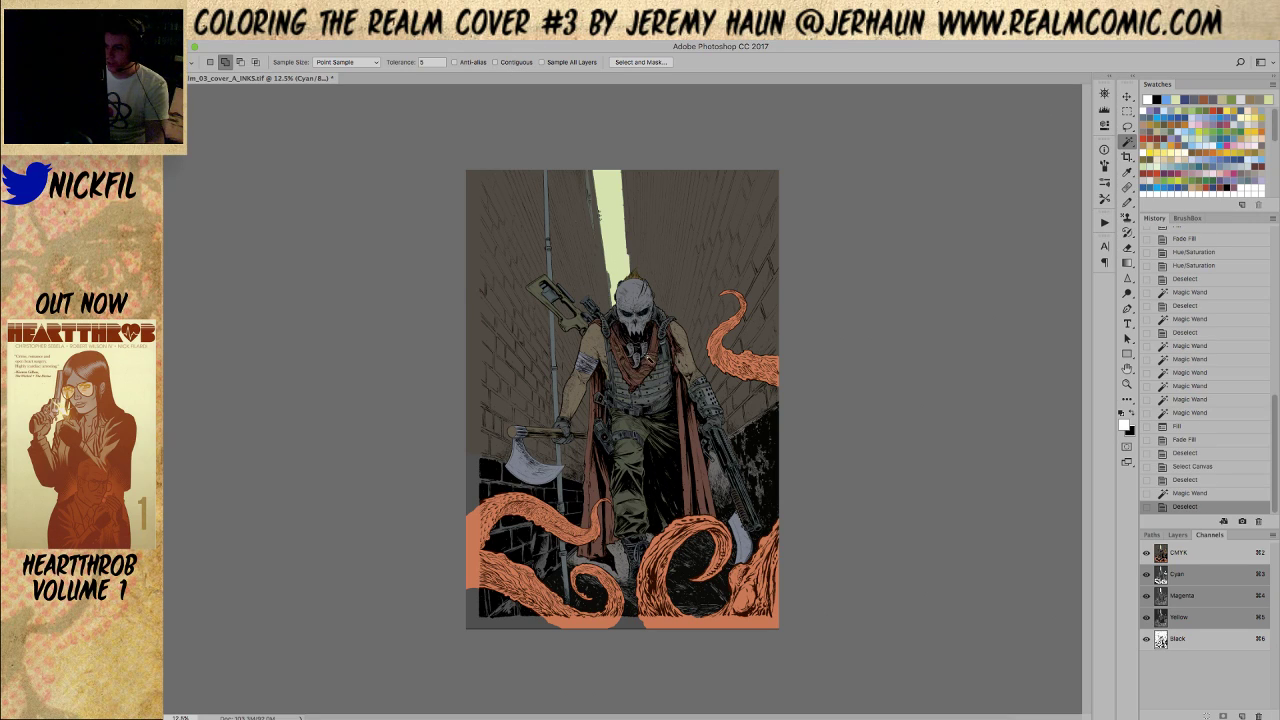
click(632, 300)
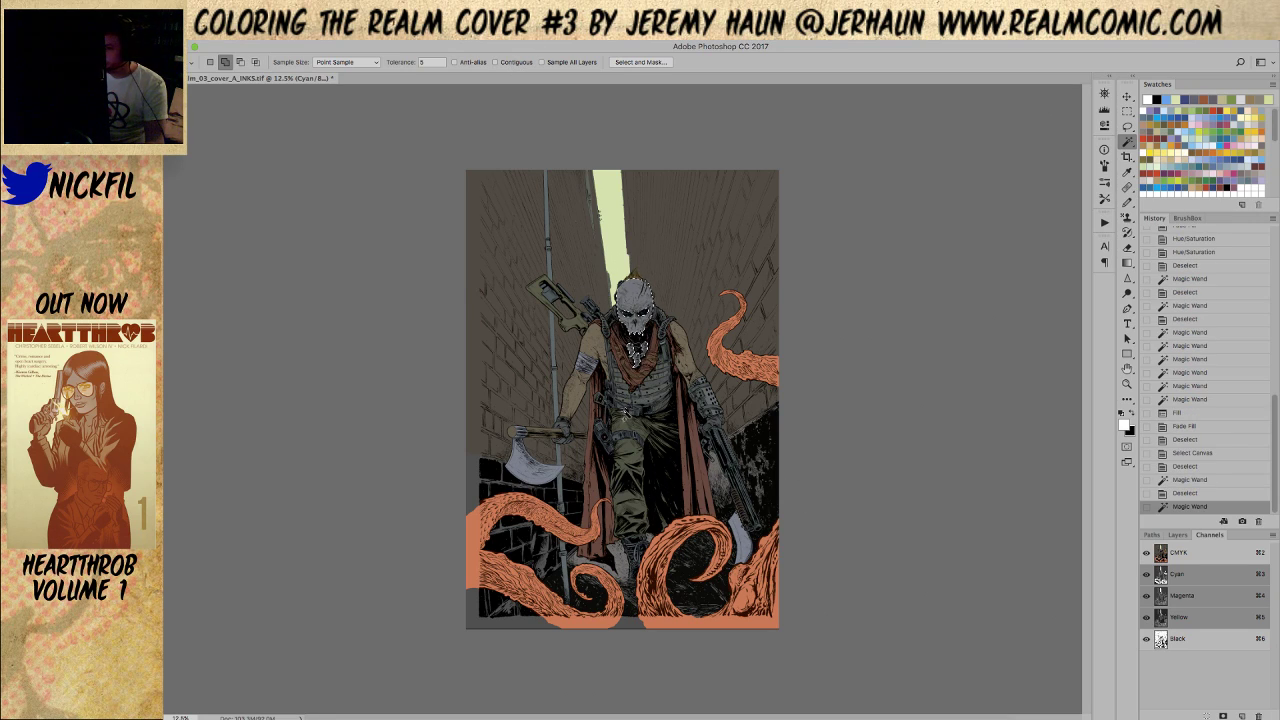
click(630, 392)
key(z)
click(587, 352)
key(ctrl+d)
Select the whole canvas and subtract the sky, upper walls and drainpipe from the selection with the Magic Wand
key(ctrl+a)
key(w)
alt+click(628, 118)
alt+click(594, 185)
alt+click(484, 181)
alt+click(491, 118)
alt+click(493, 124)
Subtract the remaining lower background, ground and tentacles with the Magic Wand so only the figure and his weapons stay selected
drag(513, 580, 543, 391)
alt+click(521, 432)
alt+click(598, 504)
alt+click(670, 538)
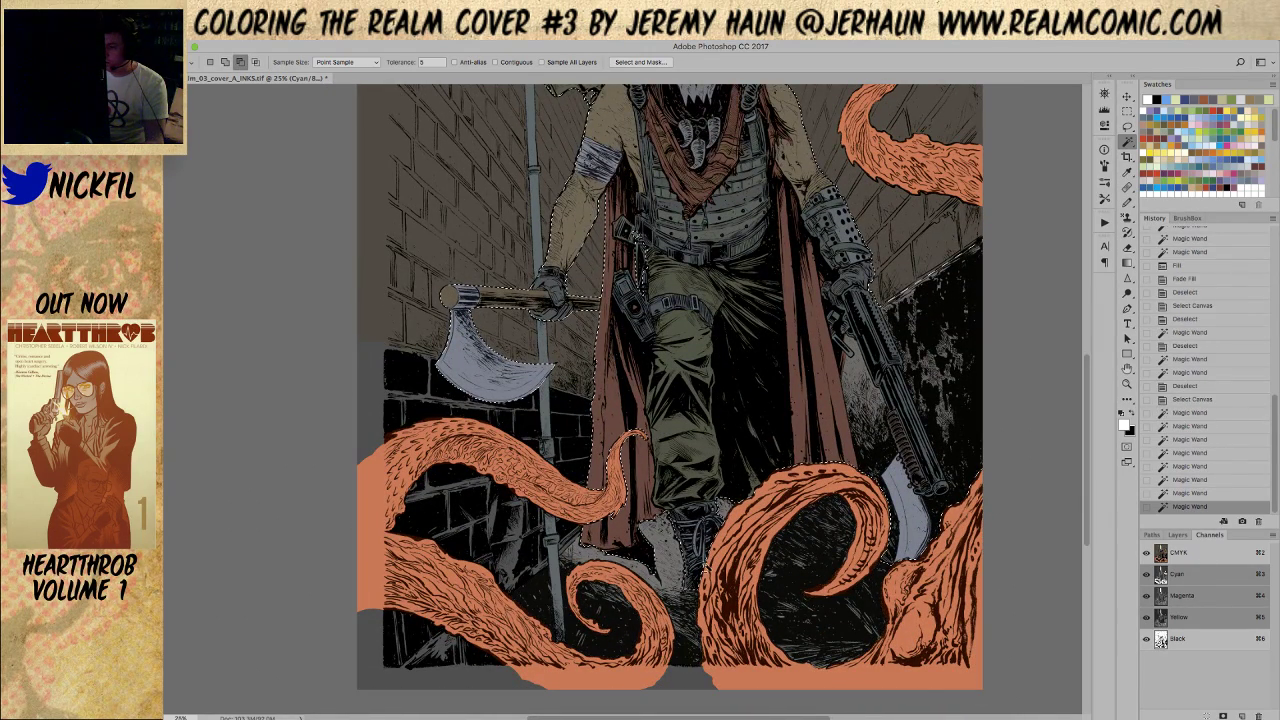
drag(932, 282, 805, 452)
alt+click(768, 160)
key(z)
alt+click(721, 215)
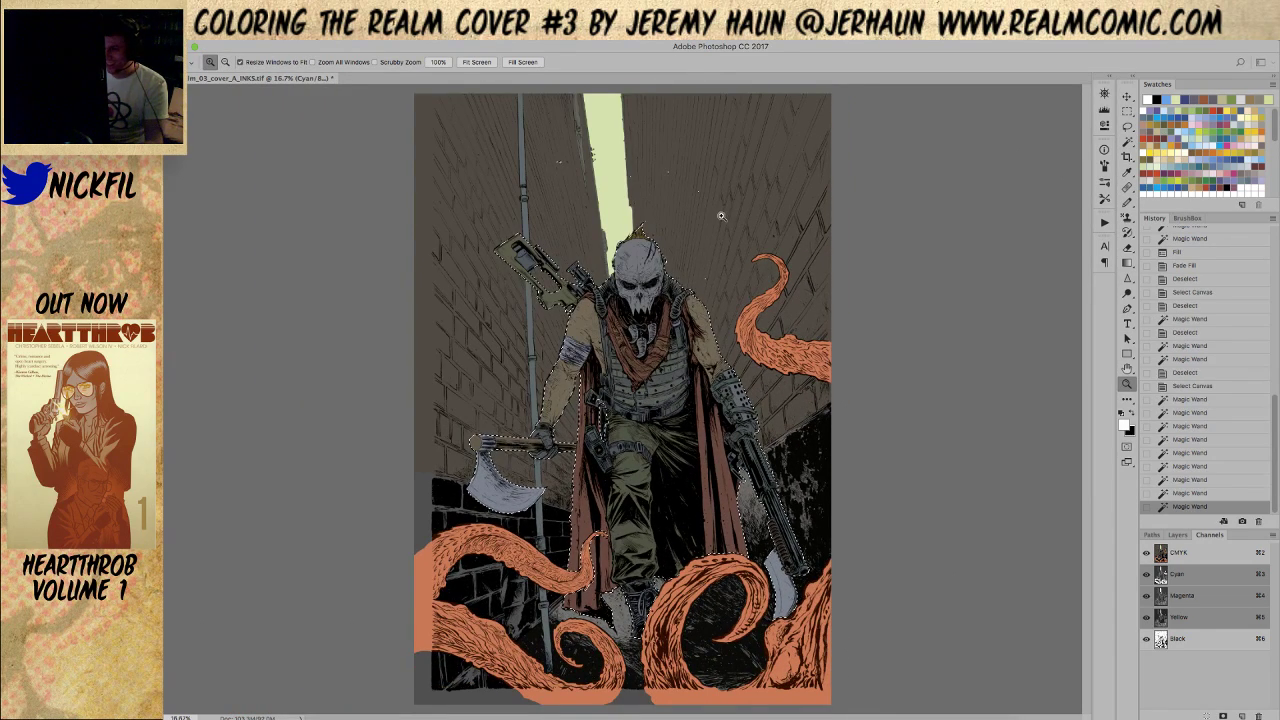
Subtract the stray specks in the walls and sky above the figure from the selection with the Lasso
key(l)
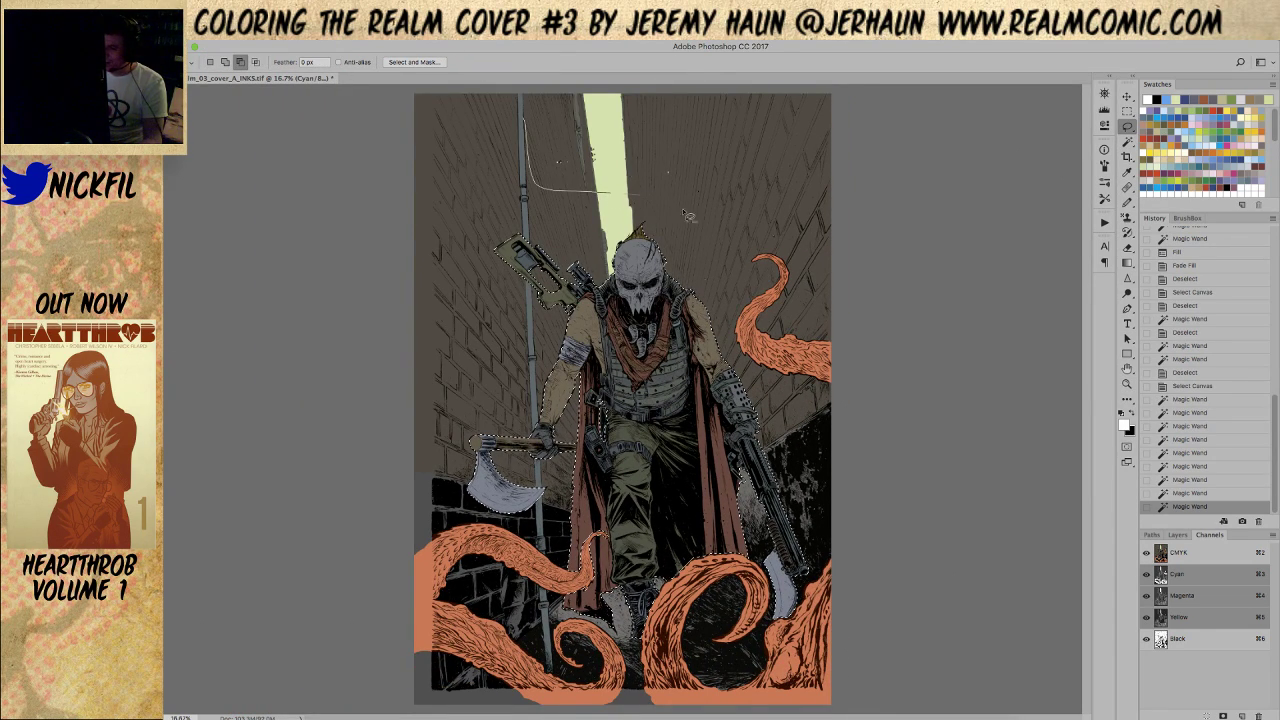
mouse_move(706, 292)
mouse_down()
mouse_move(580, 104)
mouse_move(505, 100)
mouse_up()
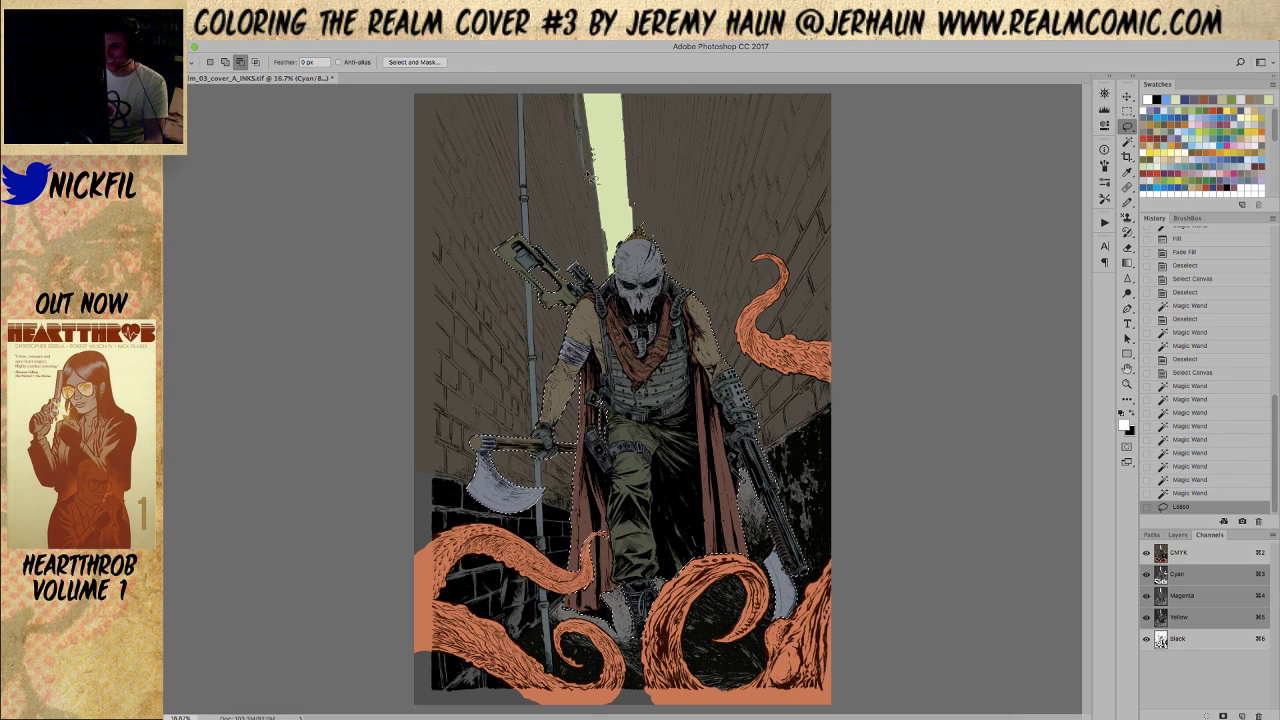
mouse_move(645, 218)
mouse_down()
mouse_move(655, 175)
mouse_move(669, 240)
mouse_move(651, 229)
mouse_move(657, 245)
mouse_move(687, 220)
mouse_move(662, 238)
mouse_up()
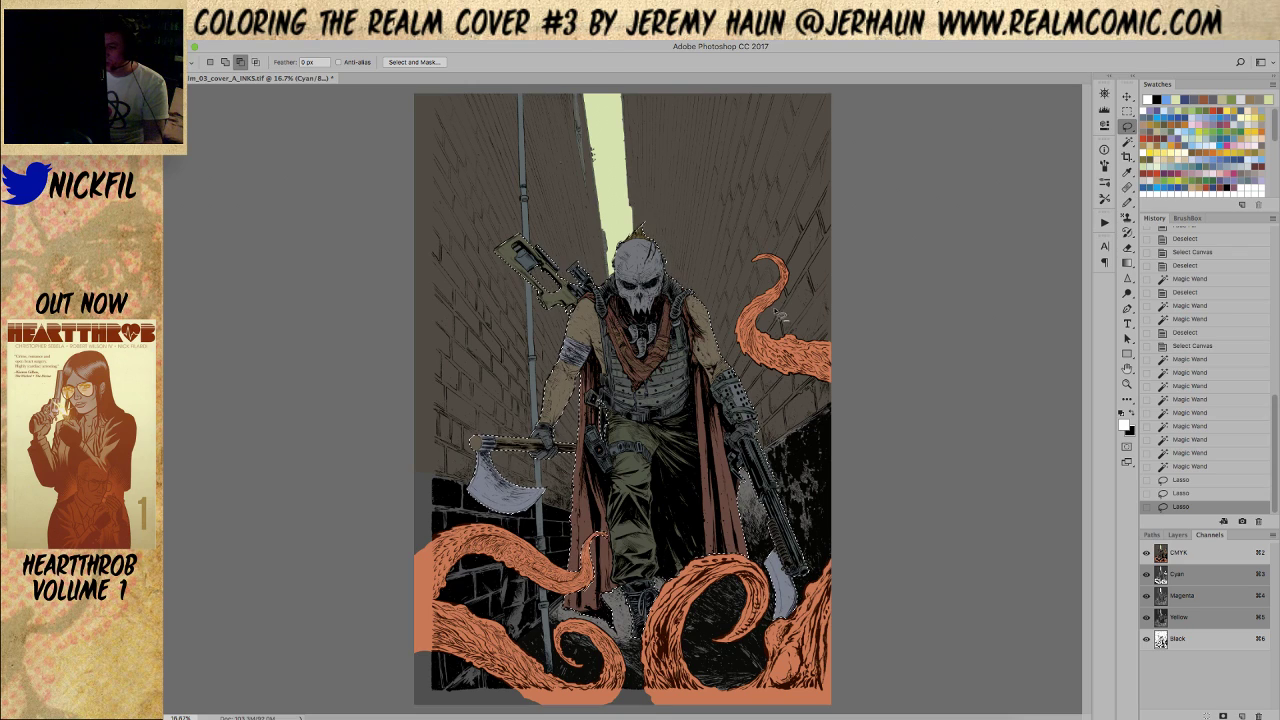
Create a new alpha channel, fill the figure's silhouette and the gap inside his torso with white, and deselect
click(1243, 716)
key(alt+BackSpace)
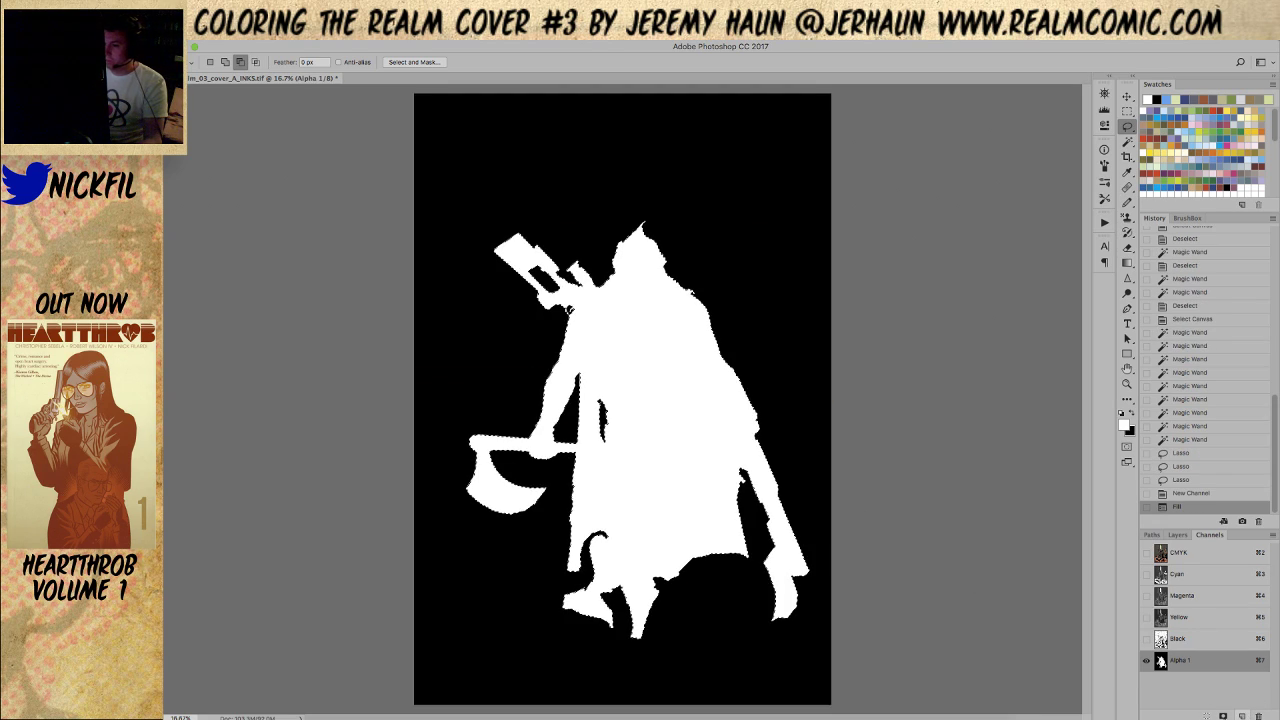
key(cmd+d)
mouse_move(598, 393)
mouse_down()
mouse_move(612, 465)
mouse_move(648, 372)
mouse_up()
key(alt+BackSpace)
key(cmd+d)
Select the whole alpha channel and remove its black background with the Magic Wand, leaving the figure's silhouette selected
key(cmd+a)
key(w)
click(770, 330)
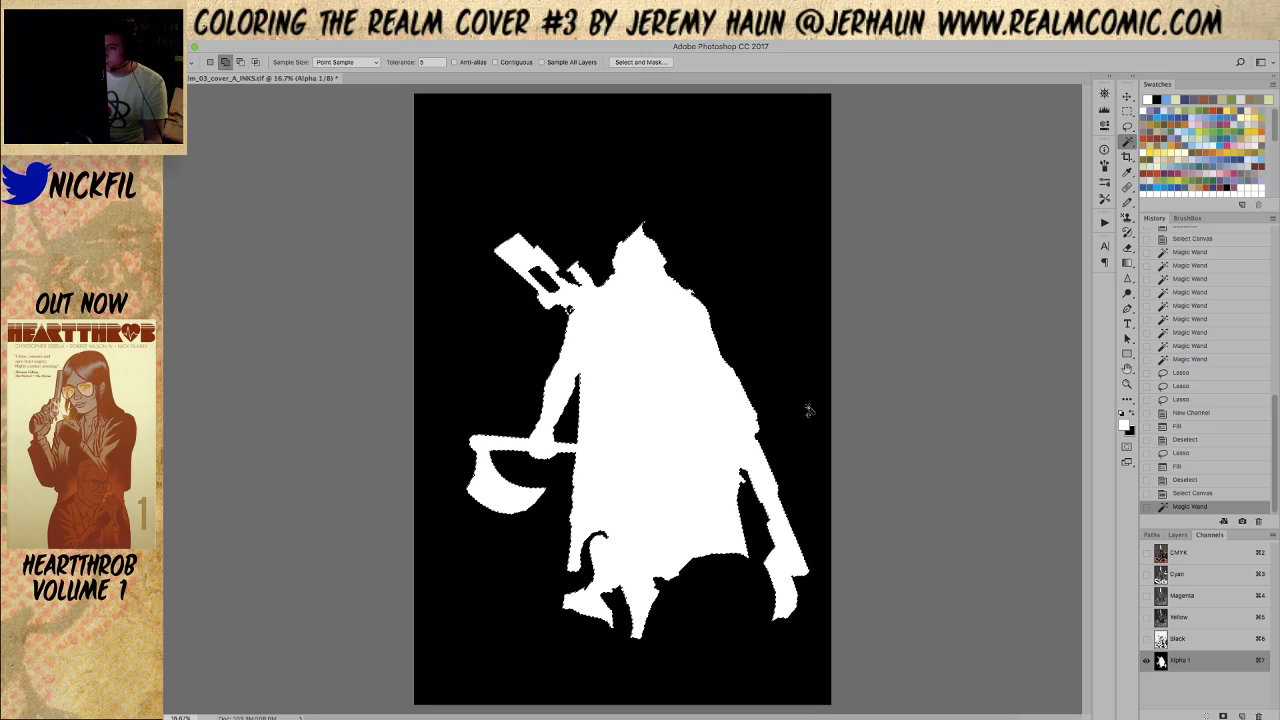
Return to the cyan, magenta and yellow channels with the black line art showing, and frame the figure's head and shoulders
click(1180, 553)
shift+click(1176, 640)
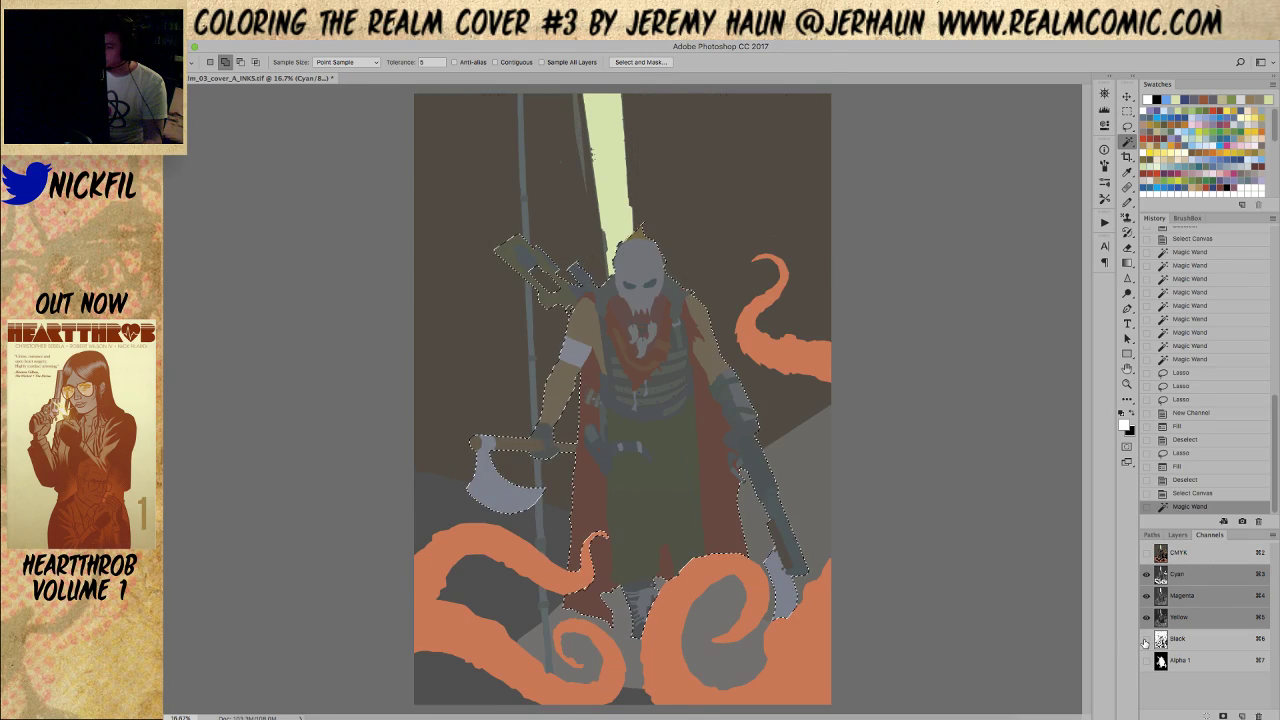
click(1146, 638)
key(z)
click(672, 395)
drag(672, 395, 660, 535)
click(575, 373)
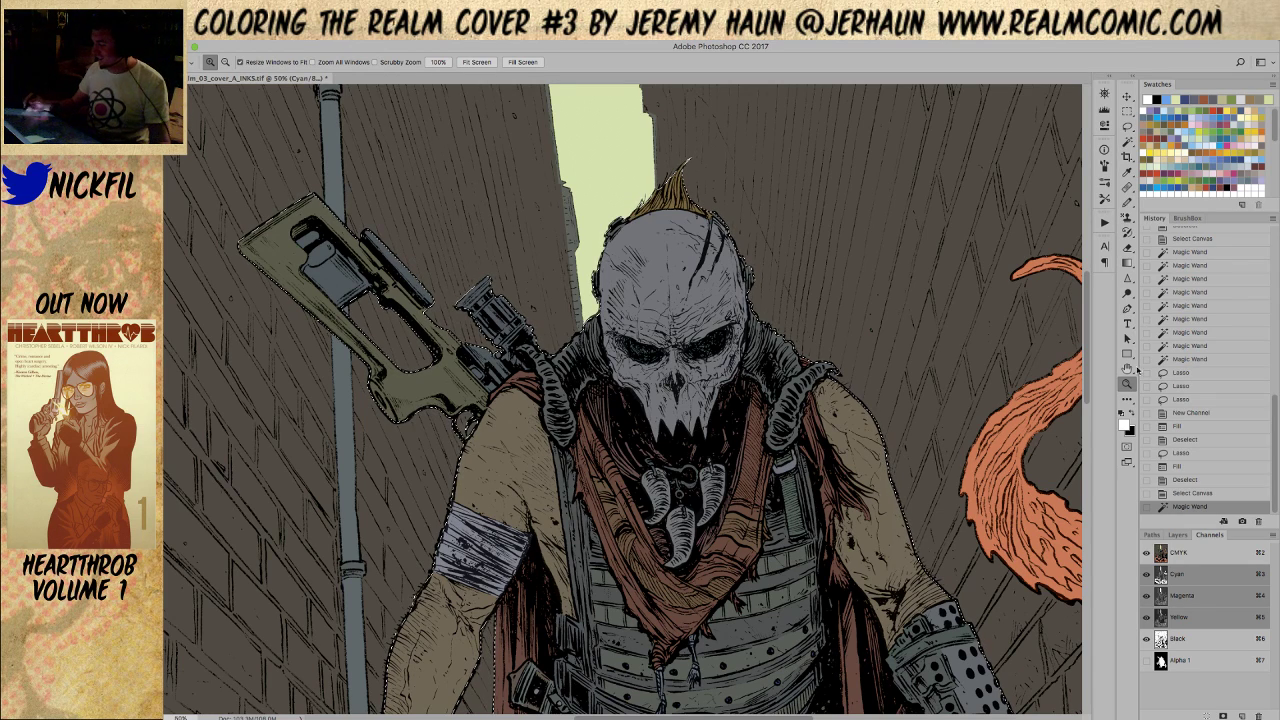
Look over the selected figure from the rifle and skull down to the axe, checking the silhouette against the alley walls
alt+click(737, 476)
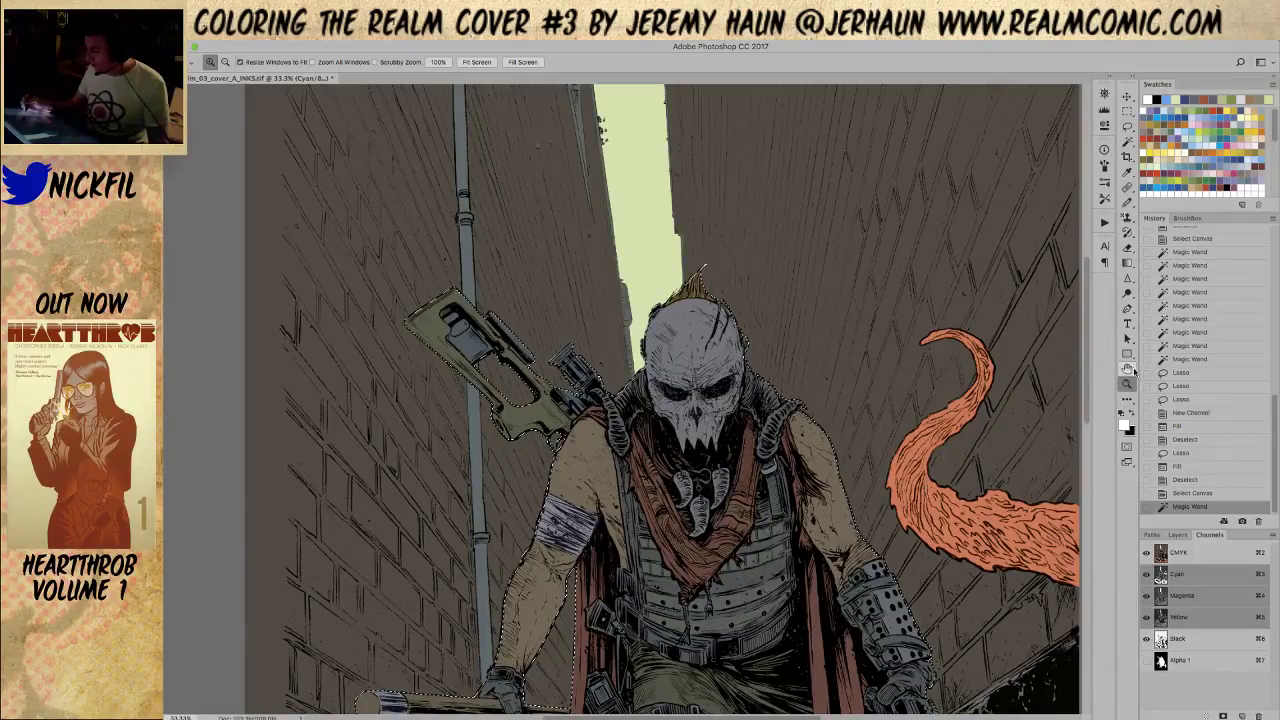
key(h)
drag(761, 450, 812, 468)
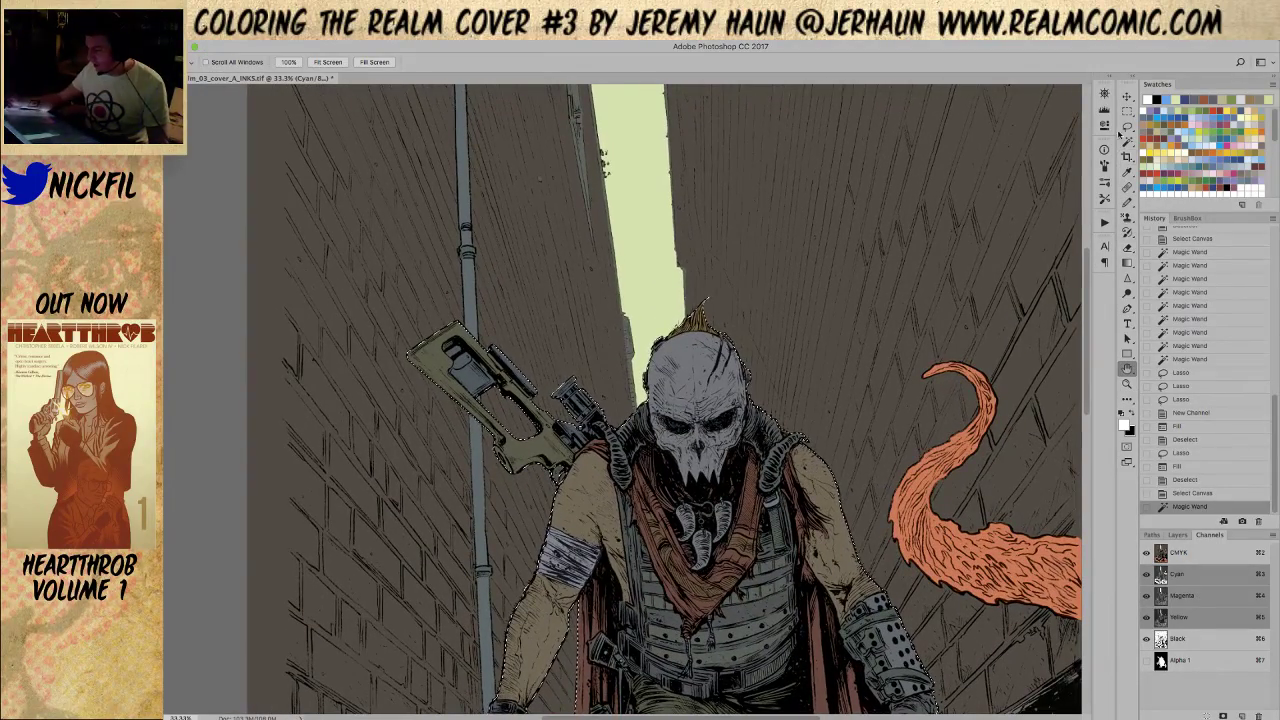
click(1128, 126)
click(1127, 368)
drag(820, 570, 810, 415)
drag(840, 330, 808, 364)
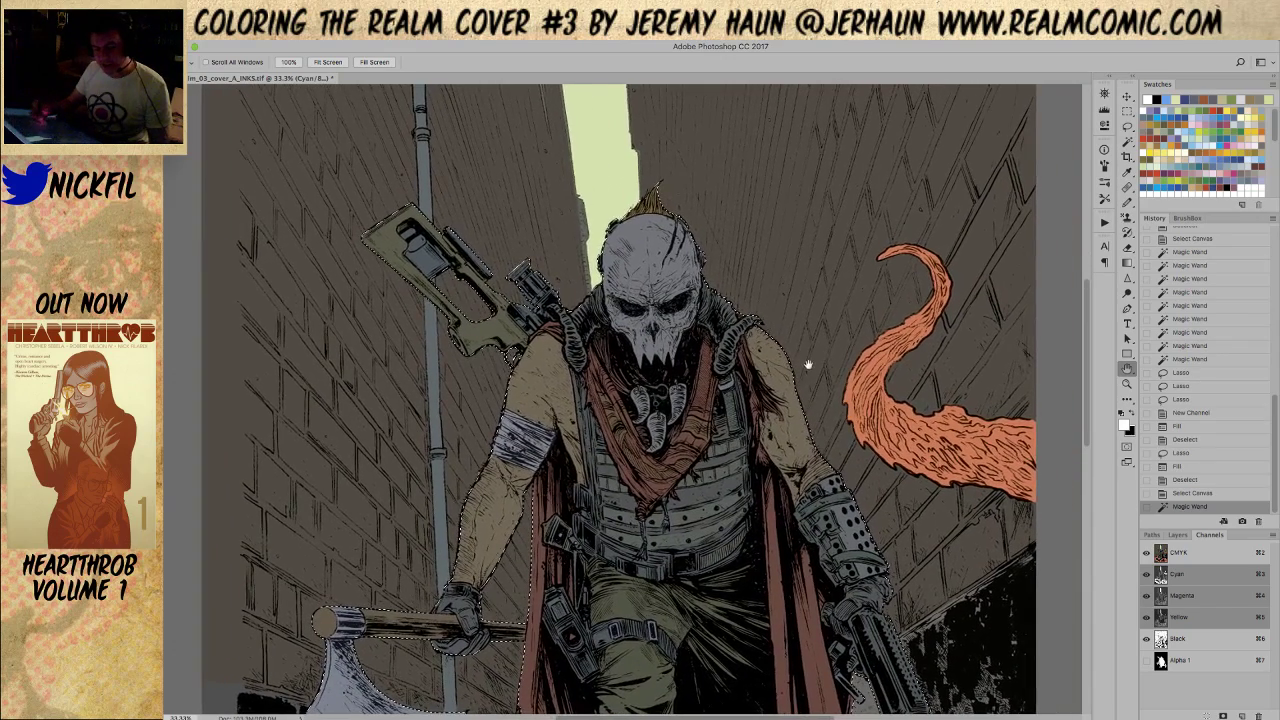
click(1127, 127)
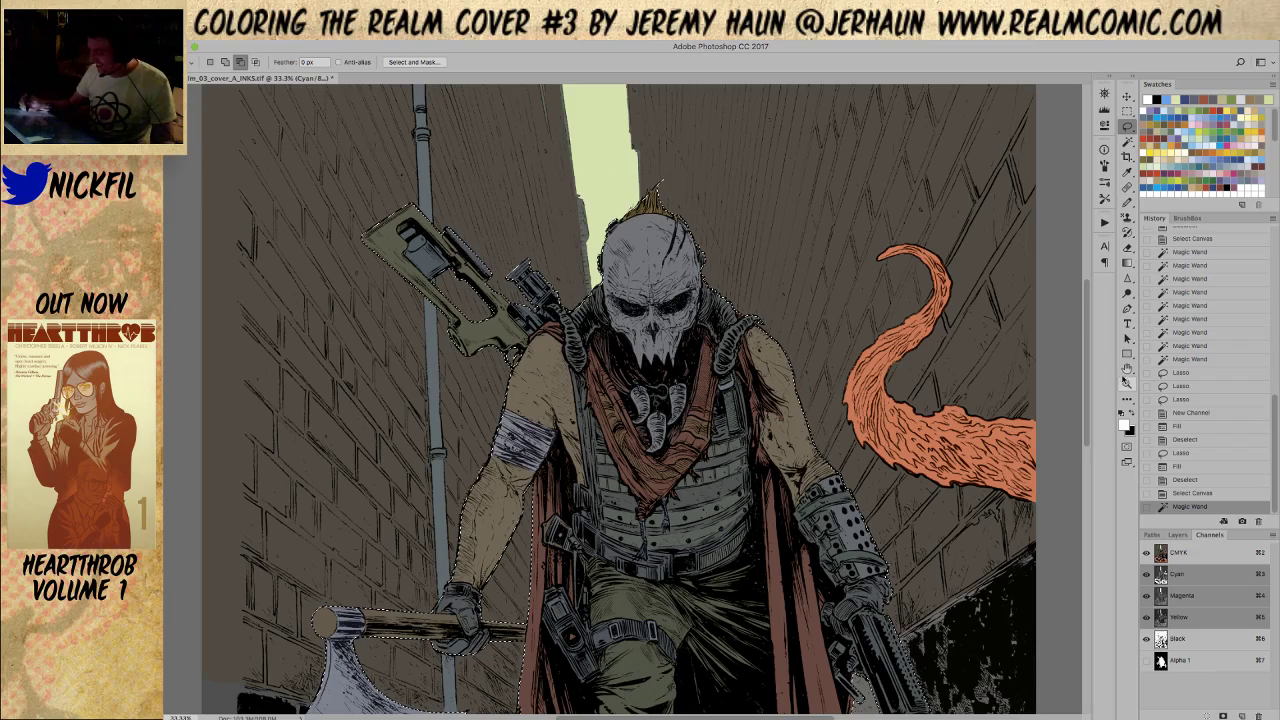
click(1127, 368)
mouse_move(803, 490)
mouse_down()
mouse_move(801, 438)
mouse_move(818, 505)
mouse_up()
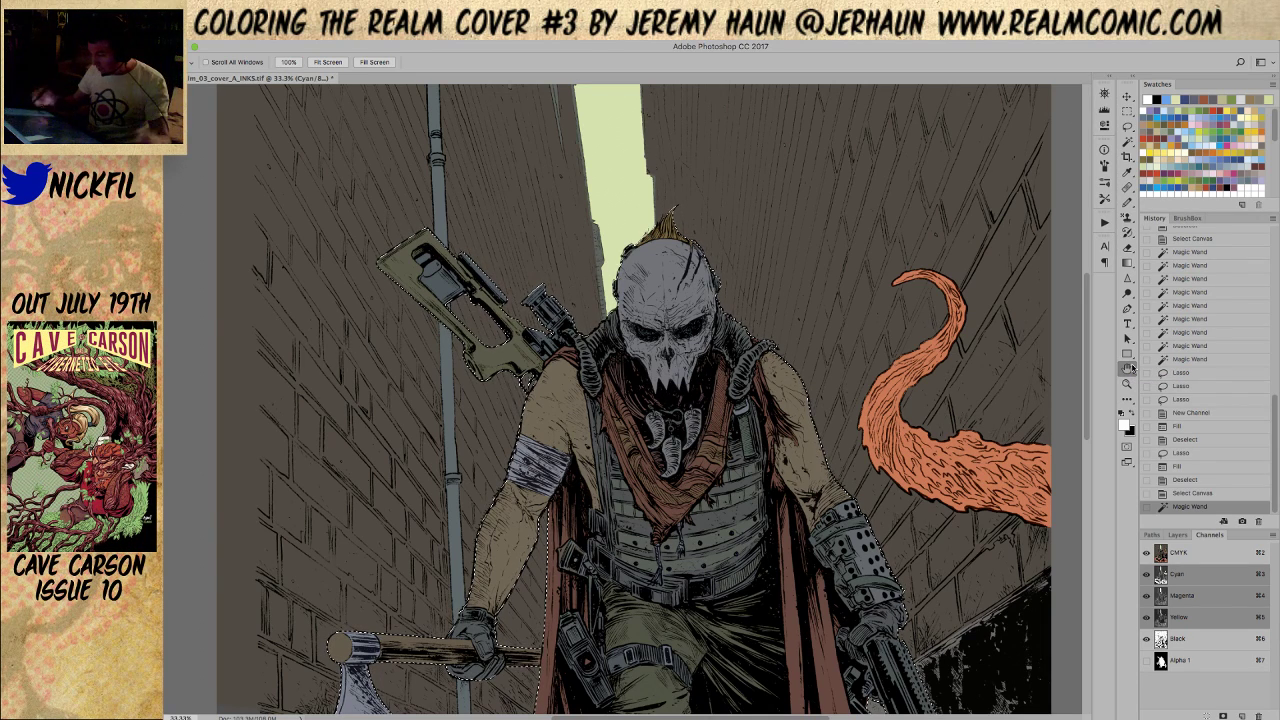
key(z)
alt+click(810, 523)
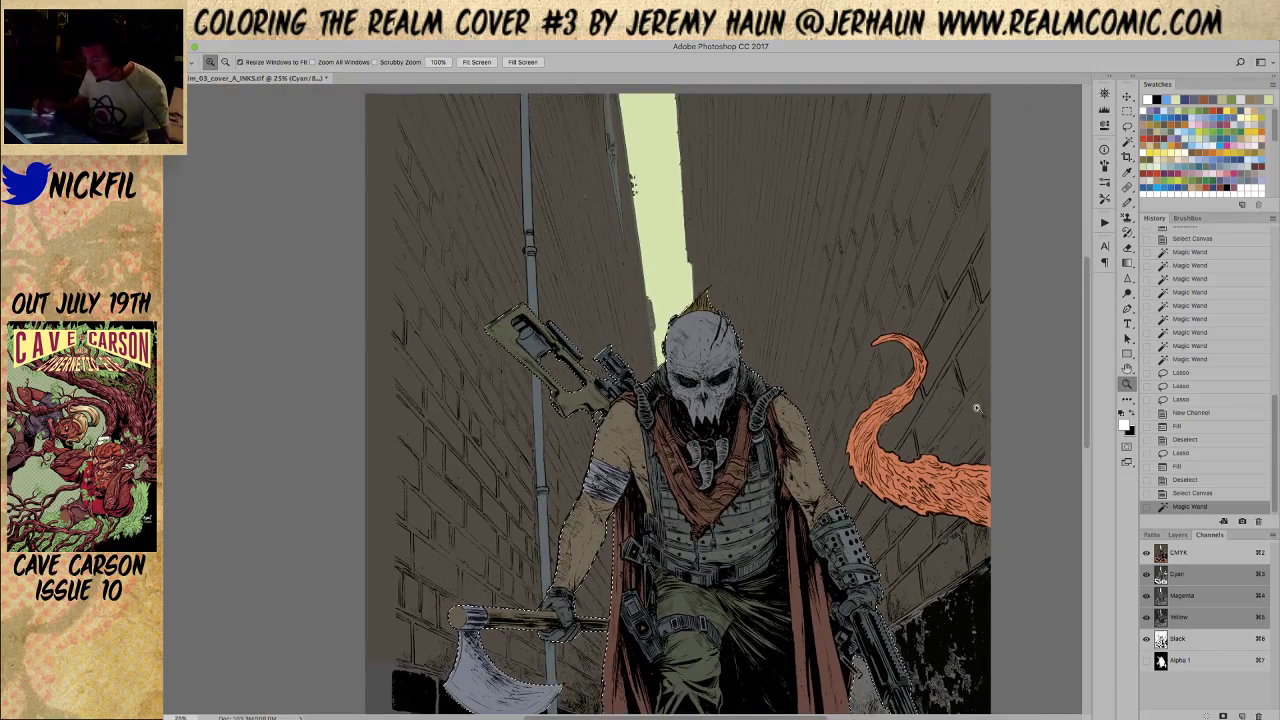
Subtract curved shapes along the crown and both sides of the skull from the figure selection with the Lasso
click(711, 414)
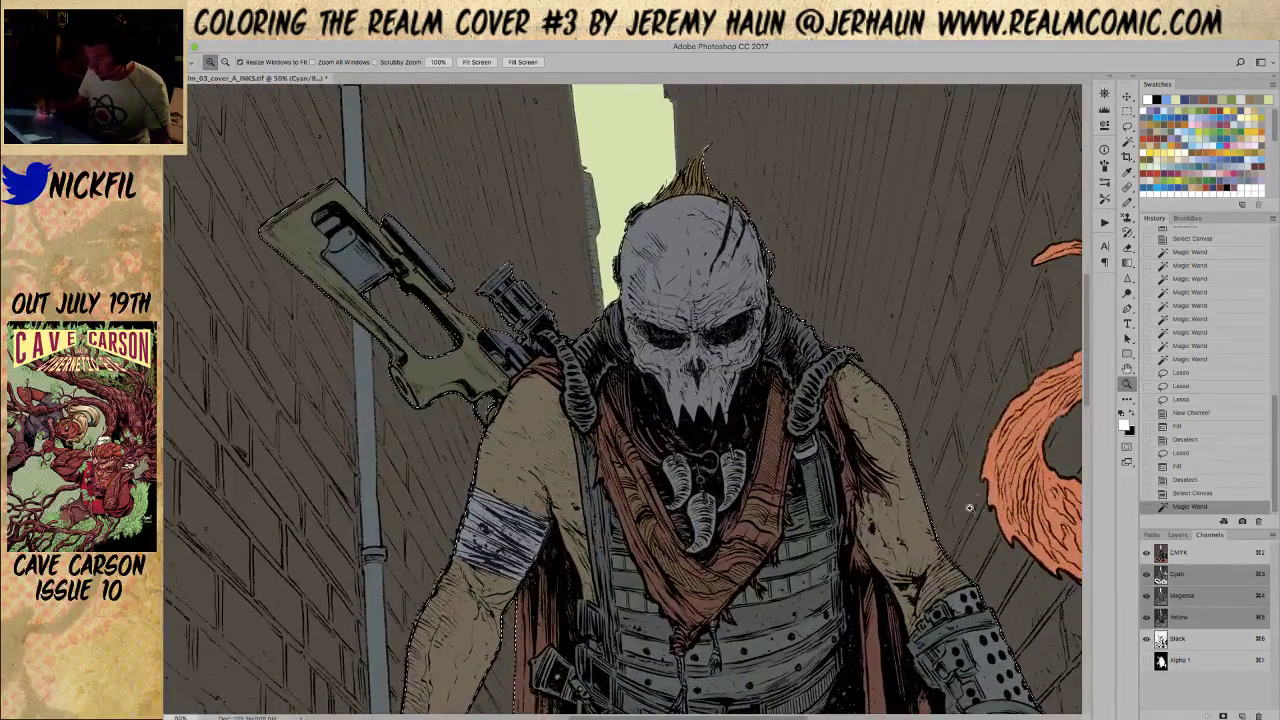
key(l)
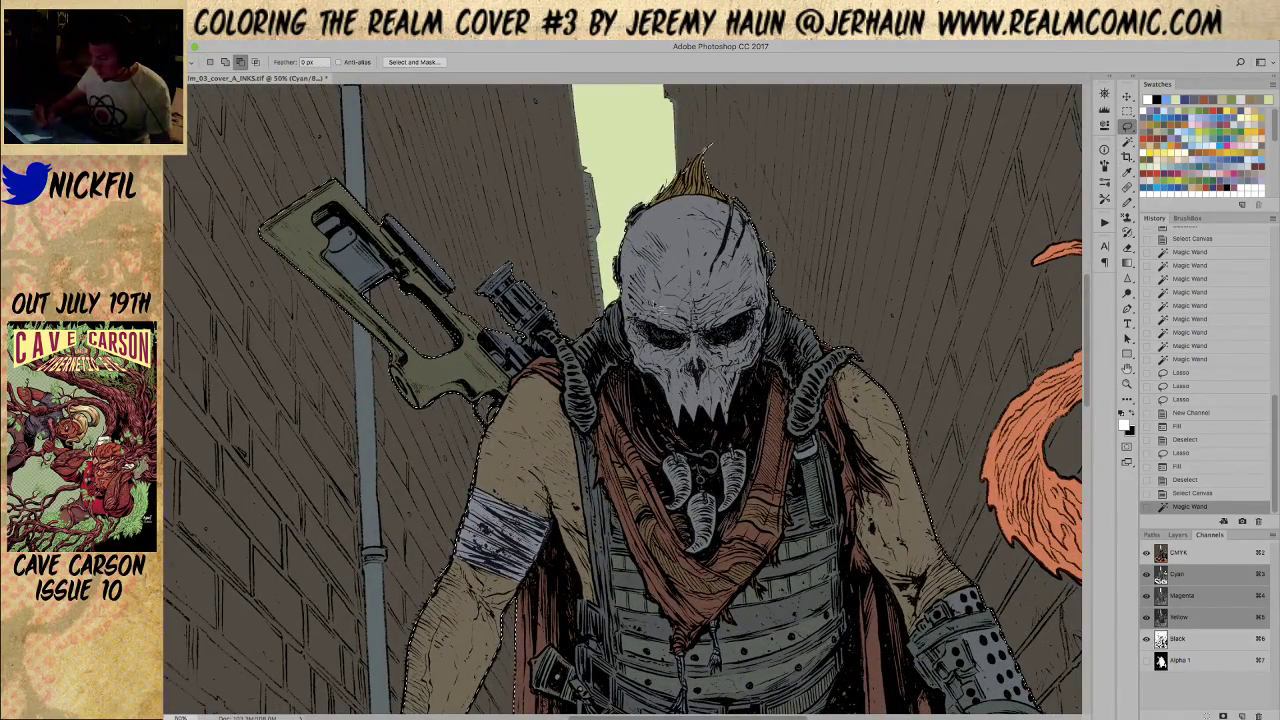
drag(705, 237, 755, 296)
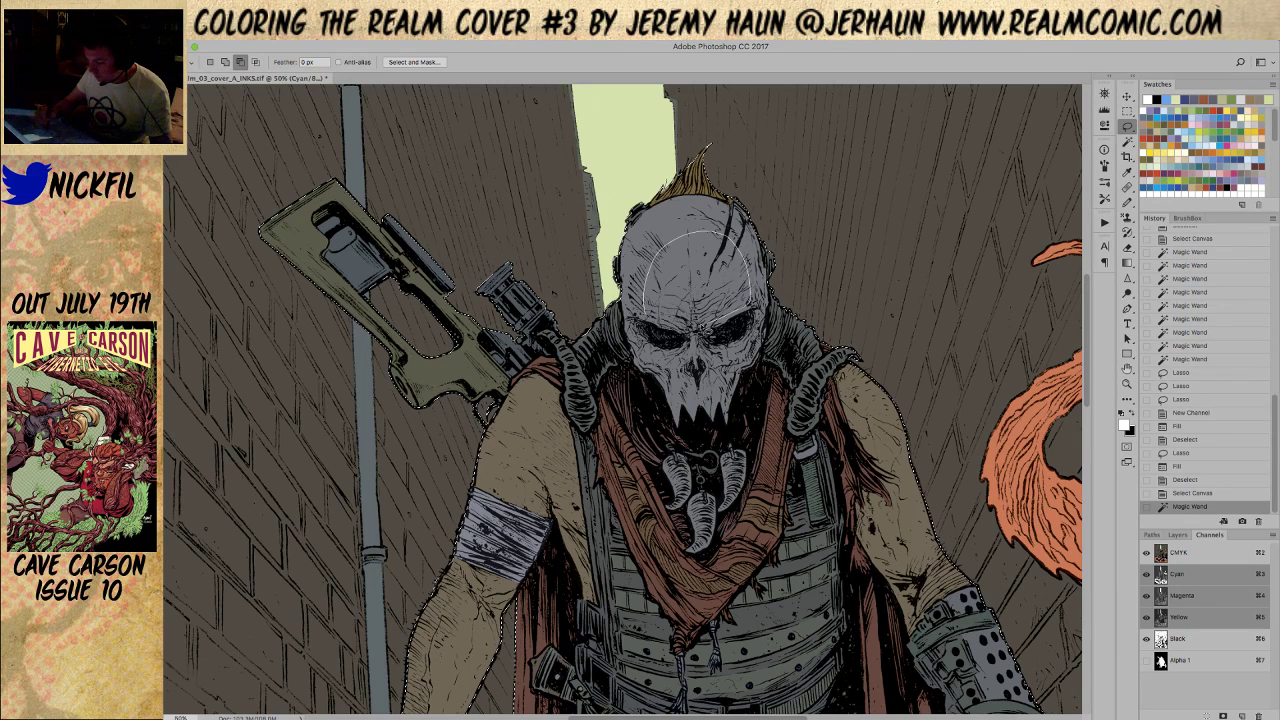
drag(648, 300, 645, 304)
mouse_move(602, 256)
mouse_down()
mouse_move(671, 206)
mouse_move(625, 200)
mouse_move(705, 128)
mouse_move(735, 195)
mouse_move(758, 224)
mouse_up()
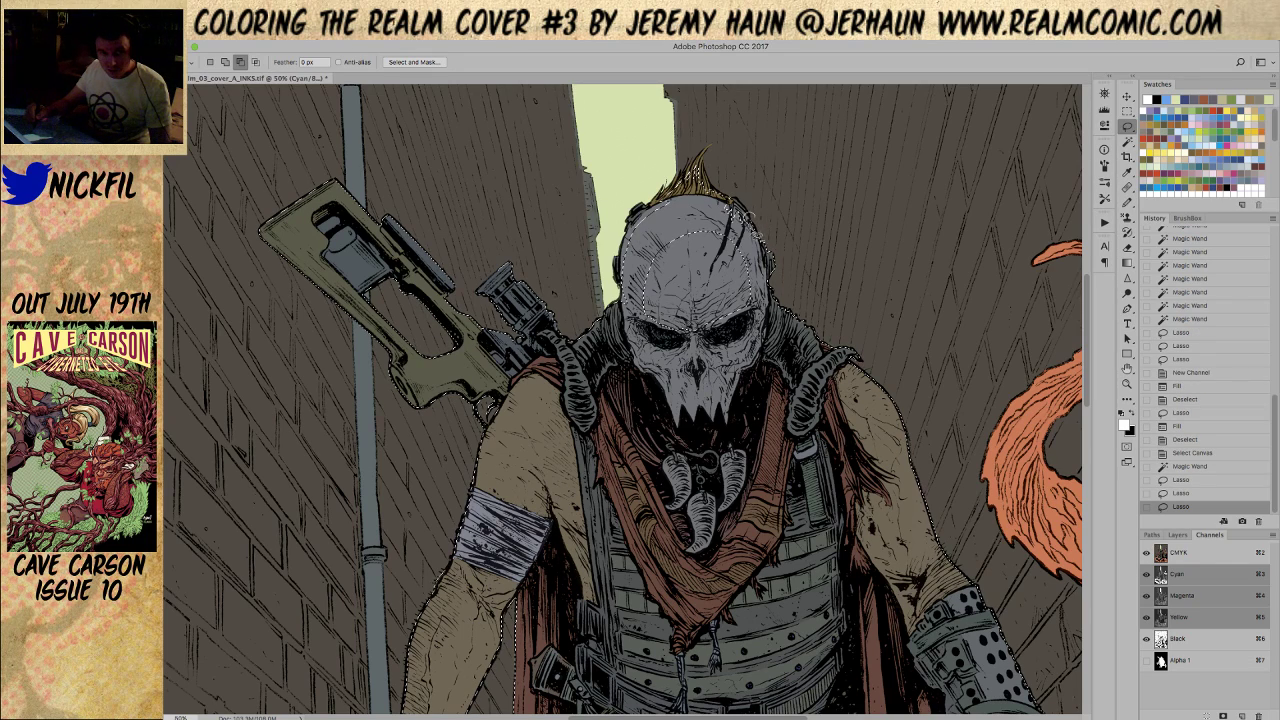
drag(772, 288, 776, 240)
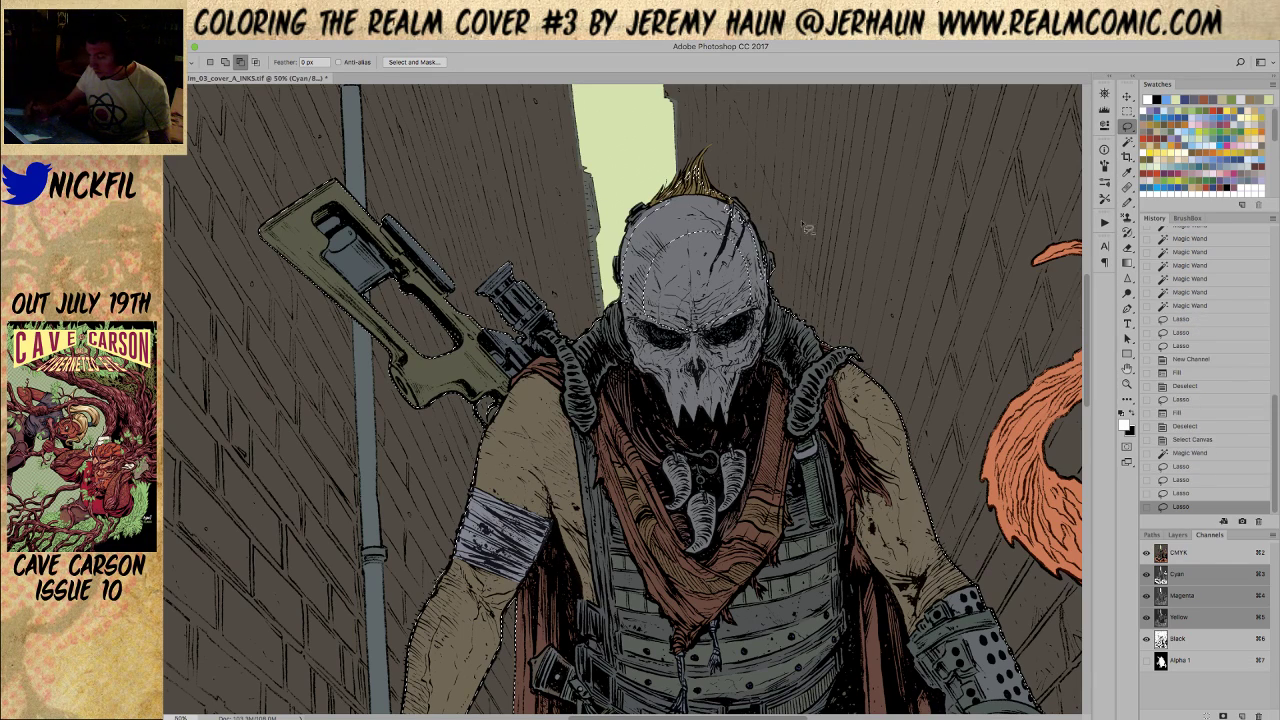
mouse_move(770, 300)
mouse_down()
mouse_move(778, 262)
mouse_move(778, 300)
mouse_up()
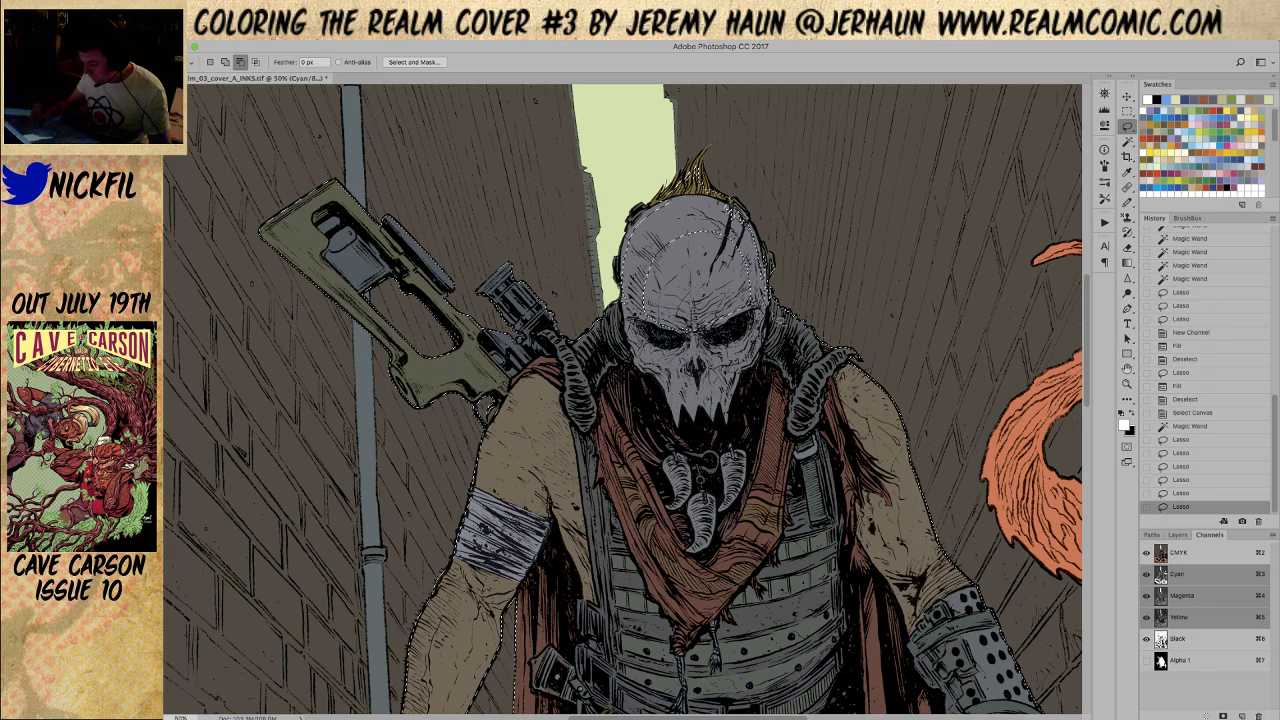
Subtract the outer areas of the ribbed collar tubes and the shoulder edges from the selection with the Lasso
drag(812, 345, 800, 276)
mouse_move(590, 362)
mouse_down()
mouse_move(580, 348)
mouse_move(618, 284)
mouse_up()
mouse_move(572, 350)
mouse_down()
mouse_move(590, 390)
mouse_move(551, 338)
mouse_up()
drag(590, 400, 570, 345)
mouse_move(845, 352)
mouse_down()
mouse_move(804, 402)
mouse_move(857, 322)
mouse_move(848, 344)
mouse_up()
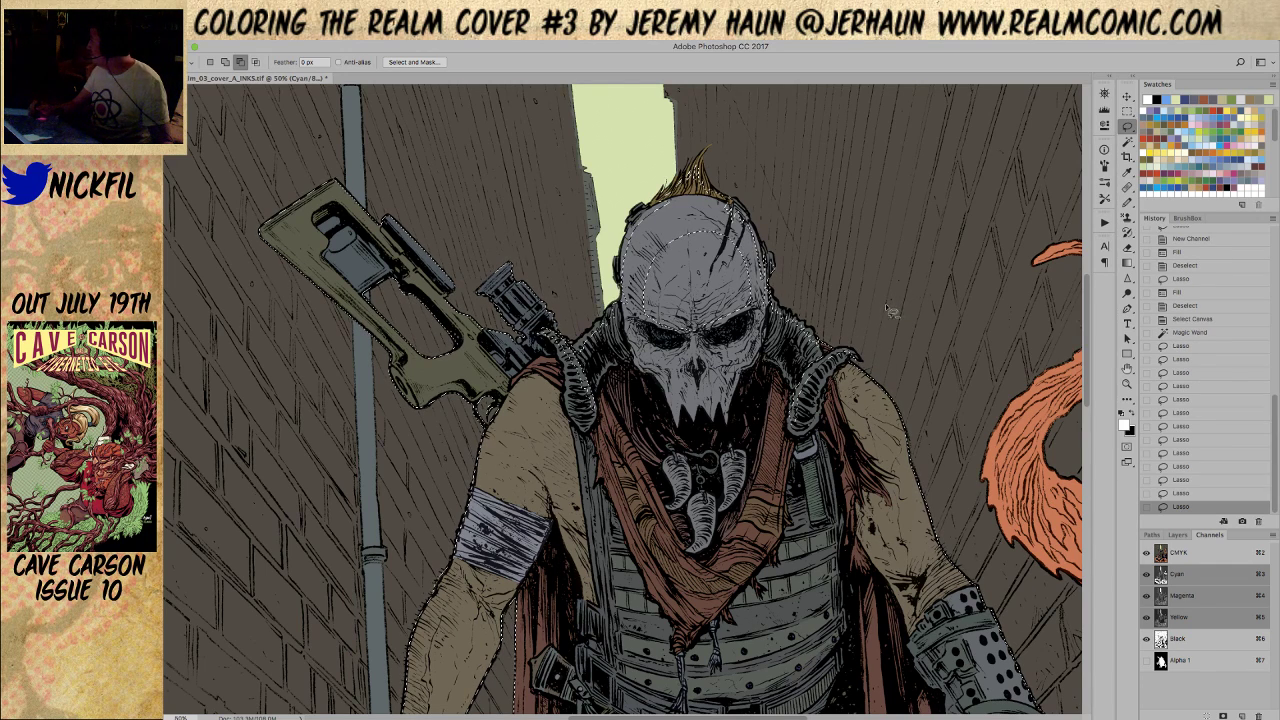
mouse_move(850, 352)
mouse_down()
mouse_move(802, 380)
mouse_move(812, 341)
mouse_move(841, 356)
mouse_move(773, 300)
mouse_move(872, 380)
mouse_up()
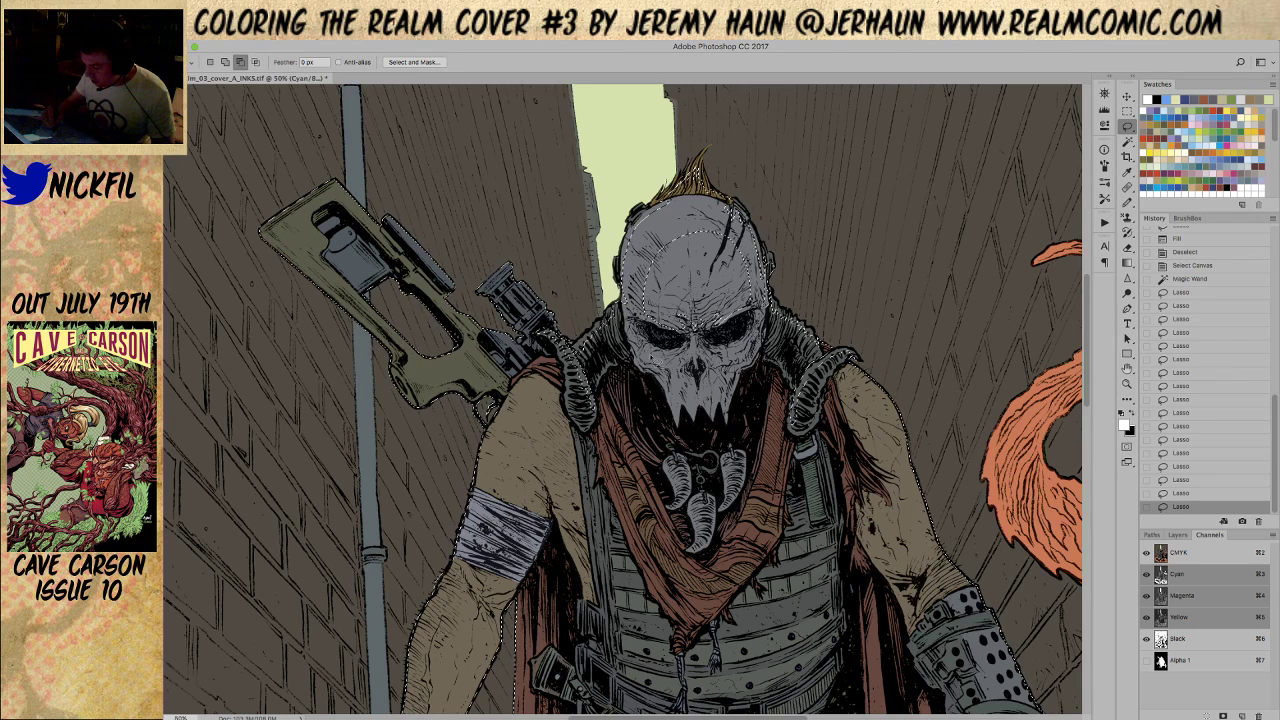
Refine the selection around the skull's brow, eye sockets, nose and teeth with small subtracting and adding Lasso shapes
drag(700, 352, 702, 356)
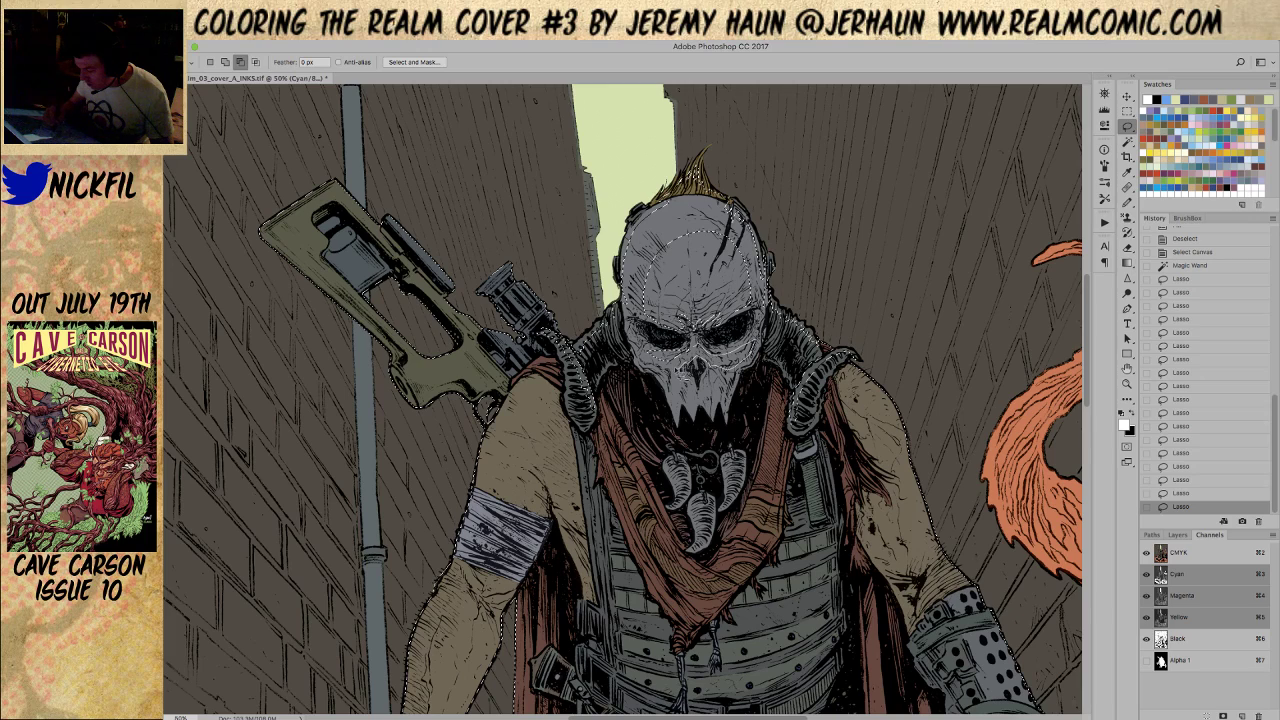
mouse_move(648, 352)
mouse_down()
mouse_move(738, 352)
mouse_move(697, 343)
mouse_up()
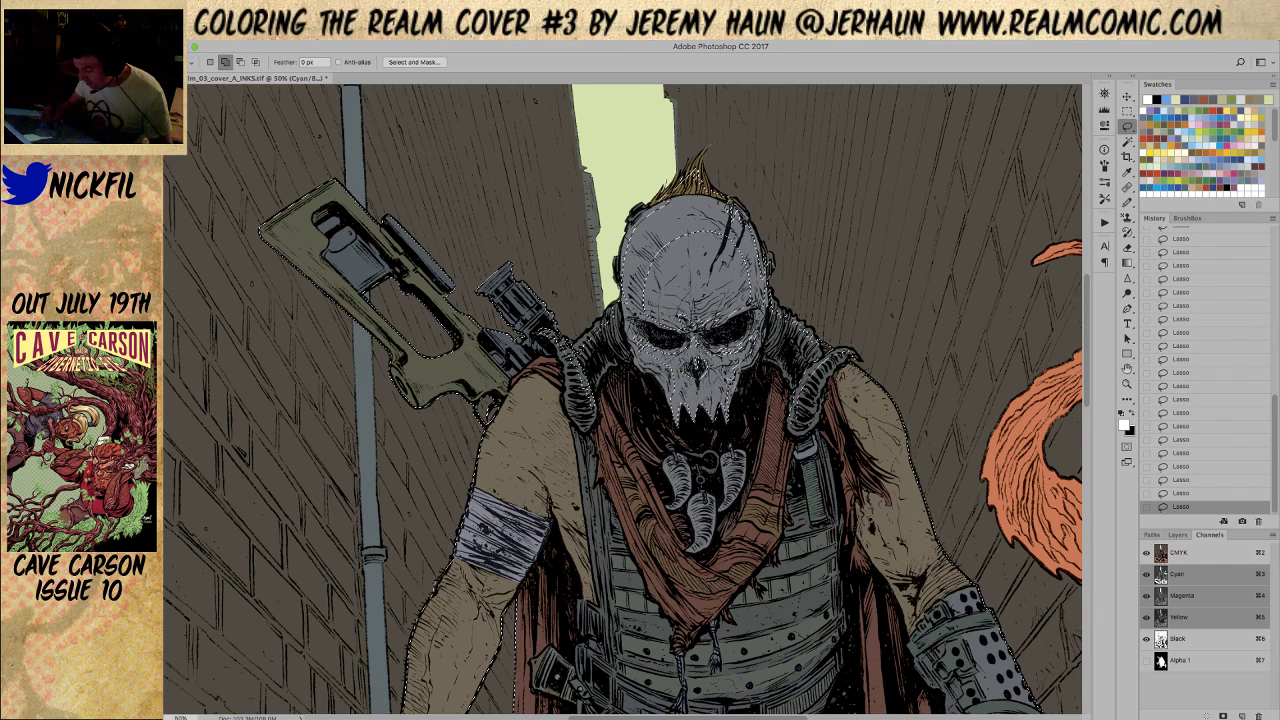
drag(730, 416, 733, 384)
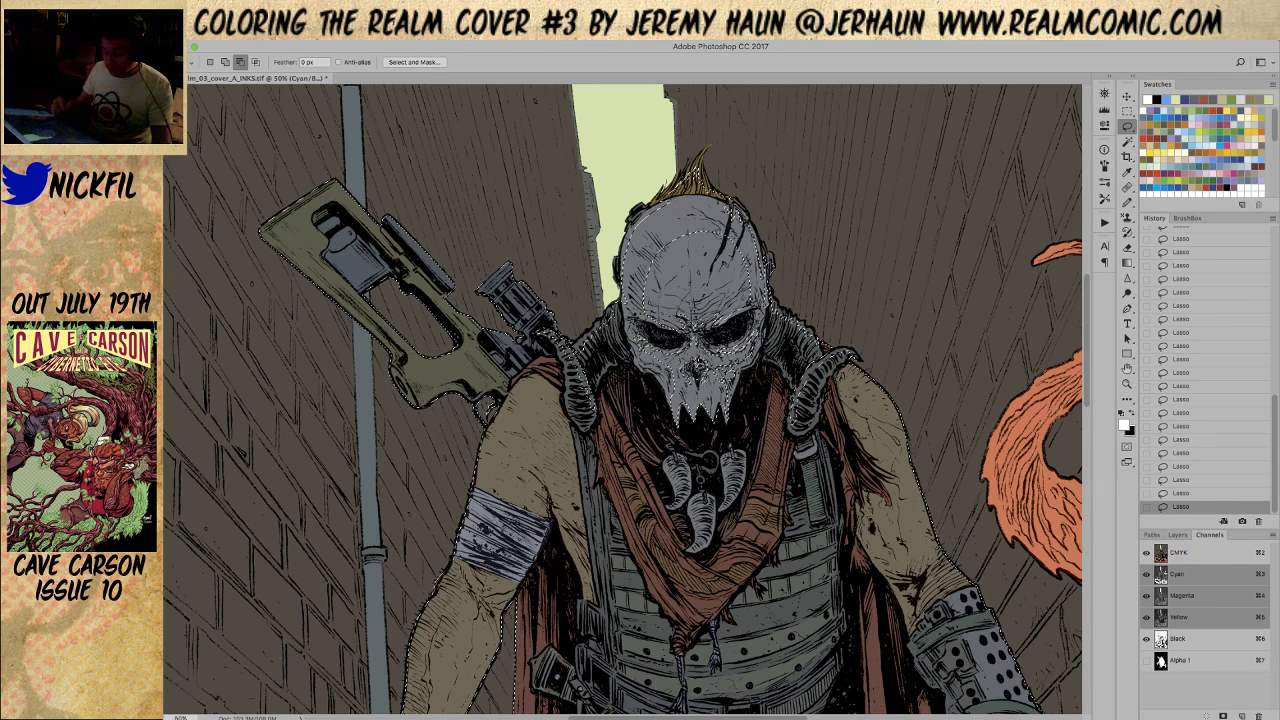
key(shift)
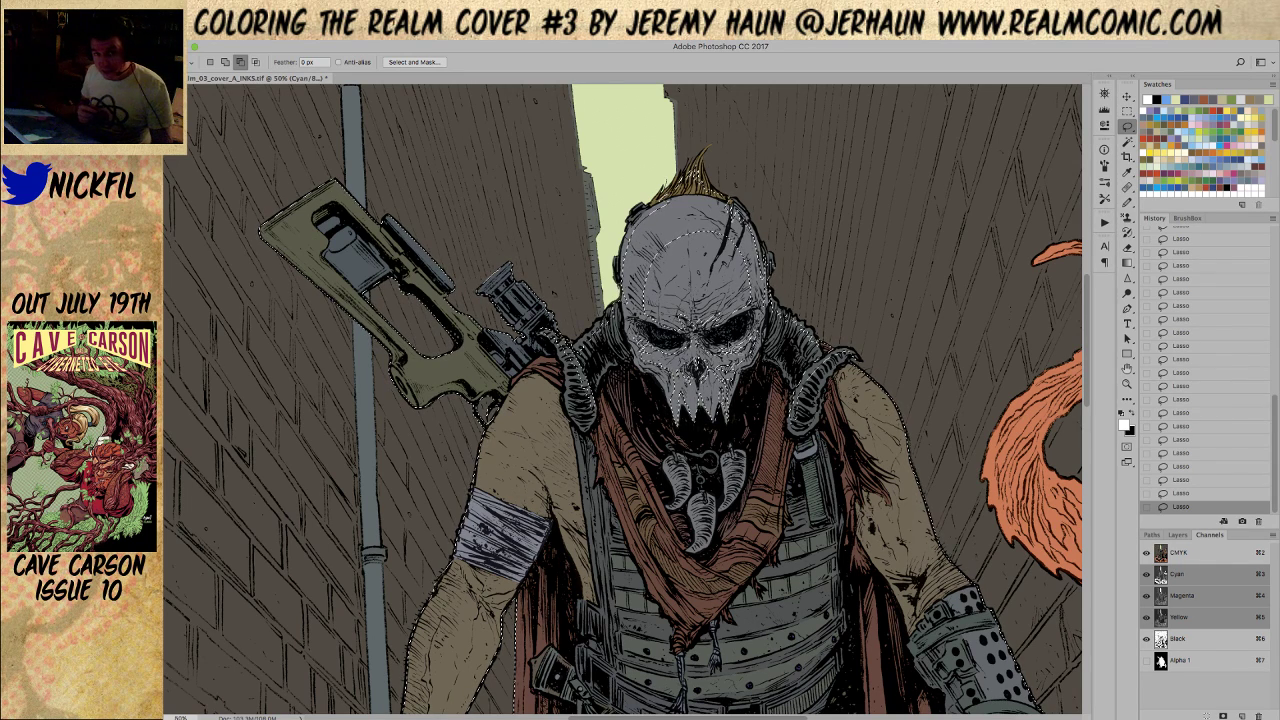
Subtract shapes along the rifle's upper tube, its stock opening and the scope from the selection with the Lasso
key(h)
drag(800, 520, 749, 534)
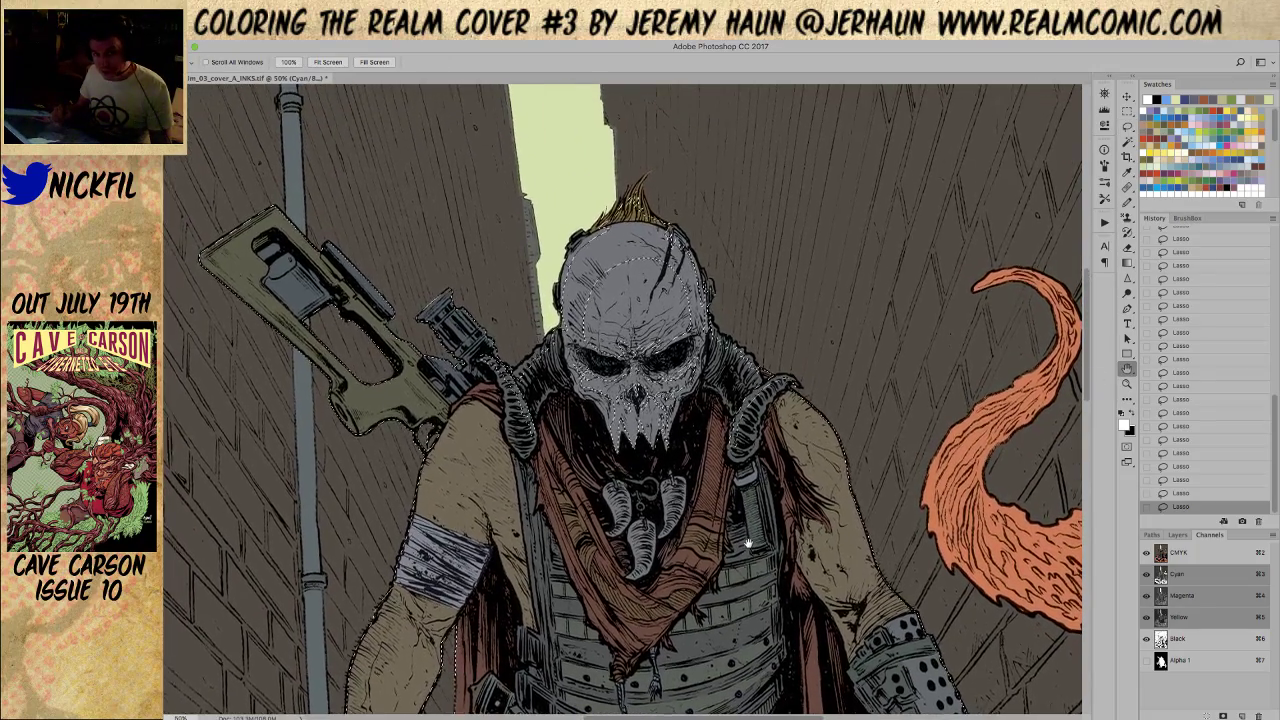
key(l)
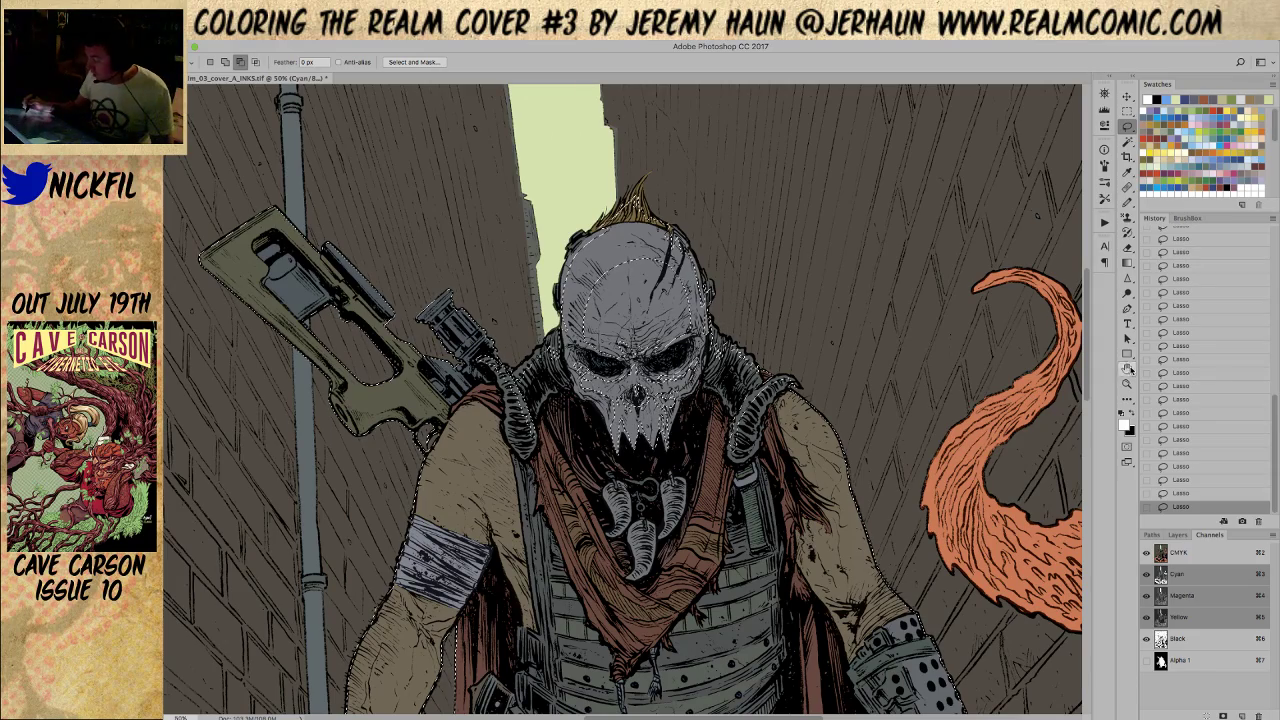
key(space)
drag(677, 500, 734, 448)
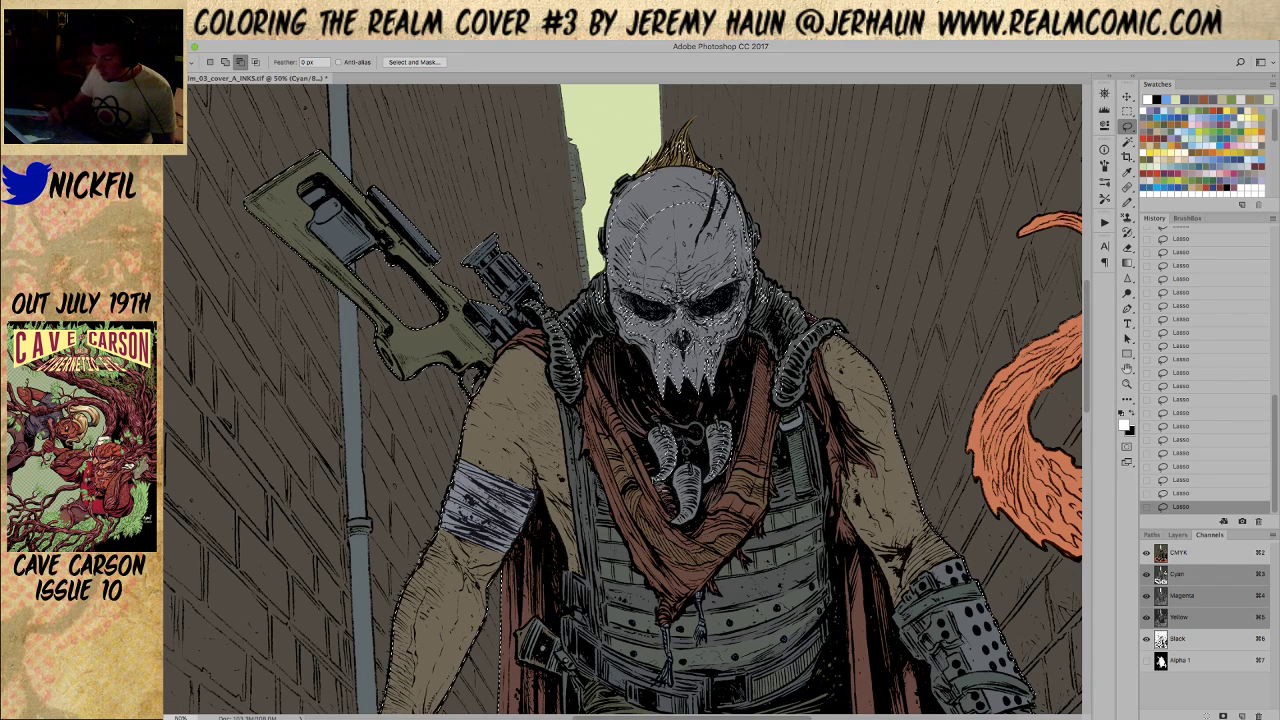
key(h)
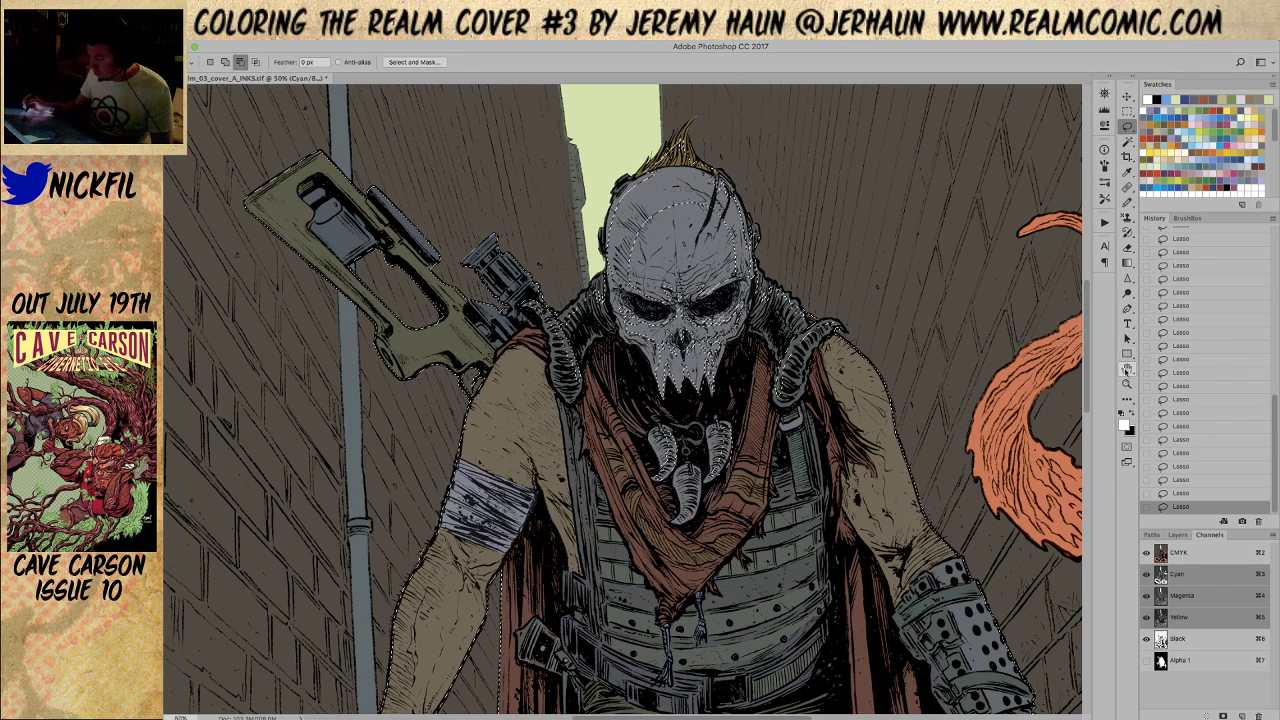
drag(572, 414, 740, 574)
key(l)
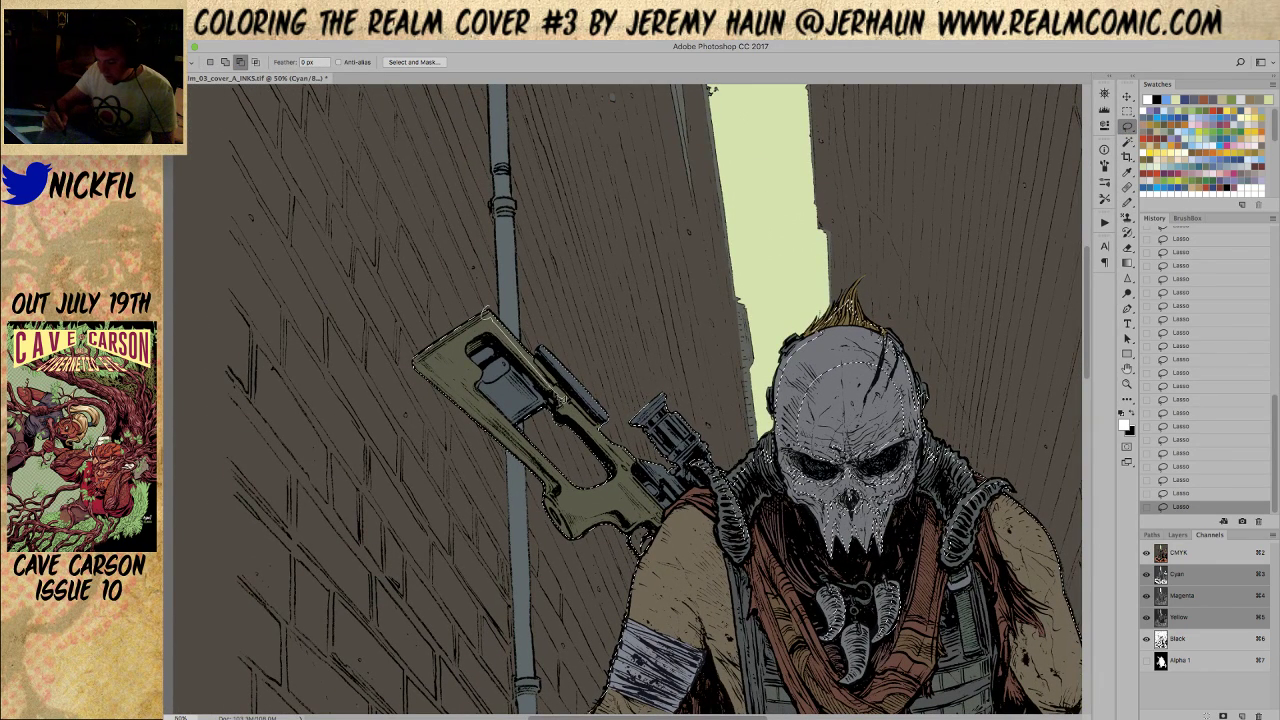
drag(548, 349, 537, 340)
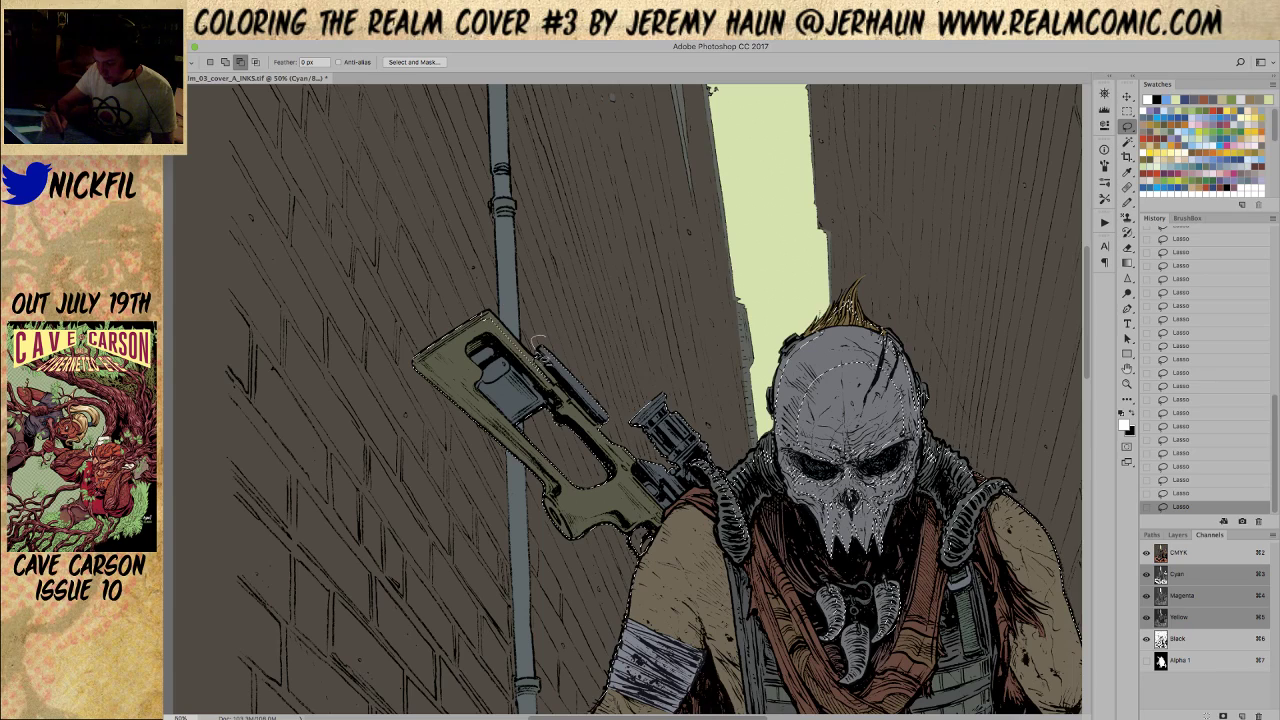
drag(614, 431, 589, 358)
mouse_move(591, 424)
mouse_down()
mouse_move(570, 403)
mouse_move(610, 434)
mouse_up()
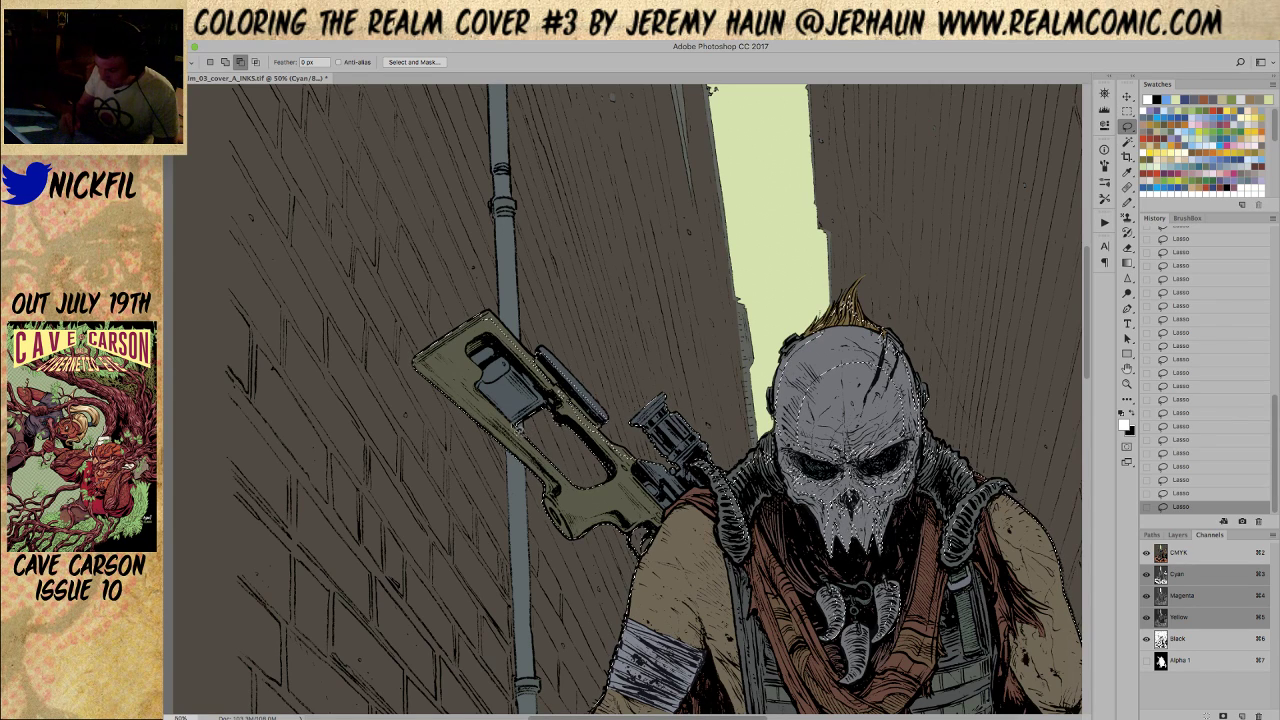
drag(663, 385, 628, 430)
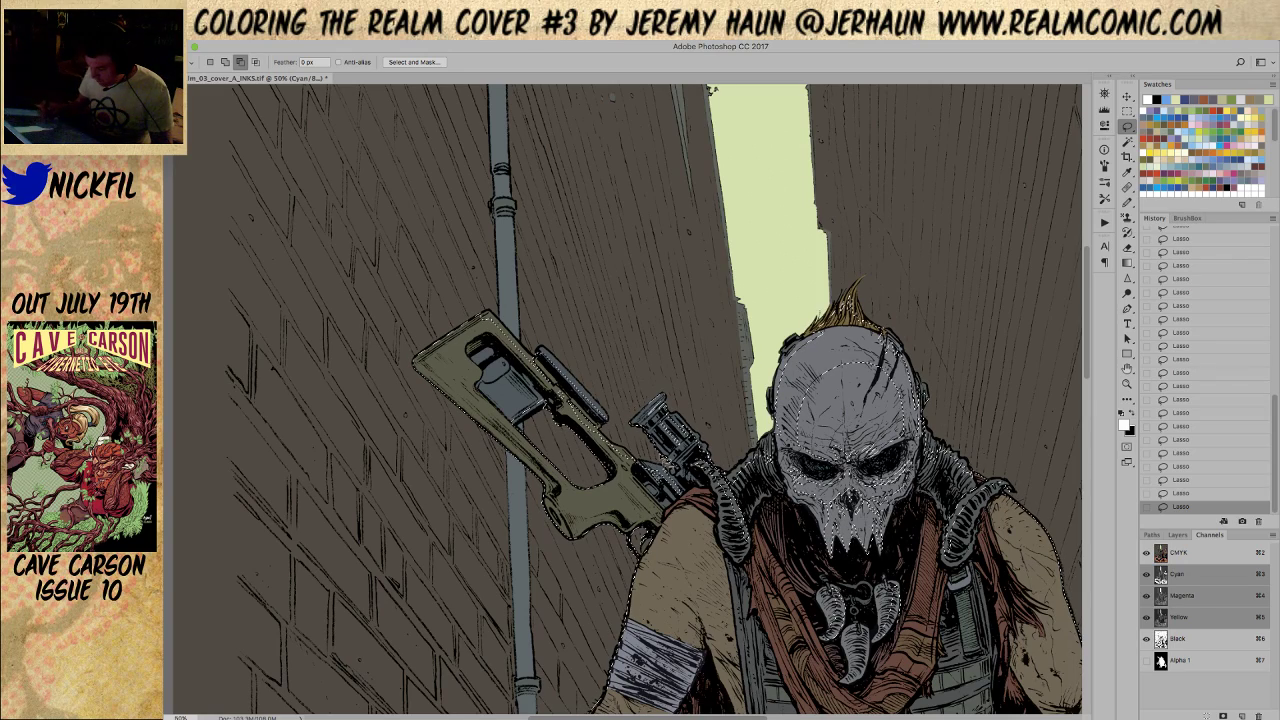
Refine the selection on the shoulder below the rifle and on the fang pendants, subtracting and adding areas with the Lasso
scroll(640, 400, down, 2)
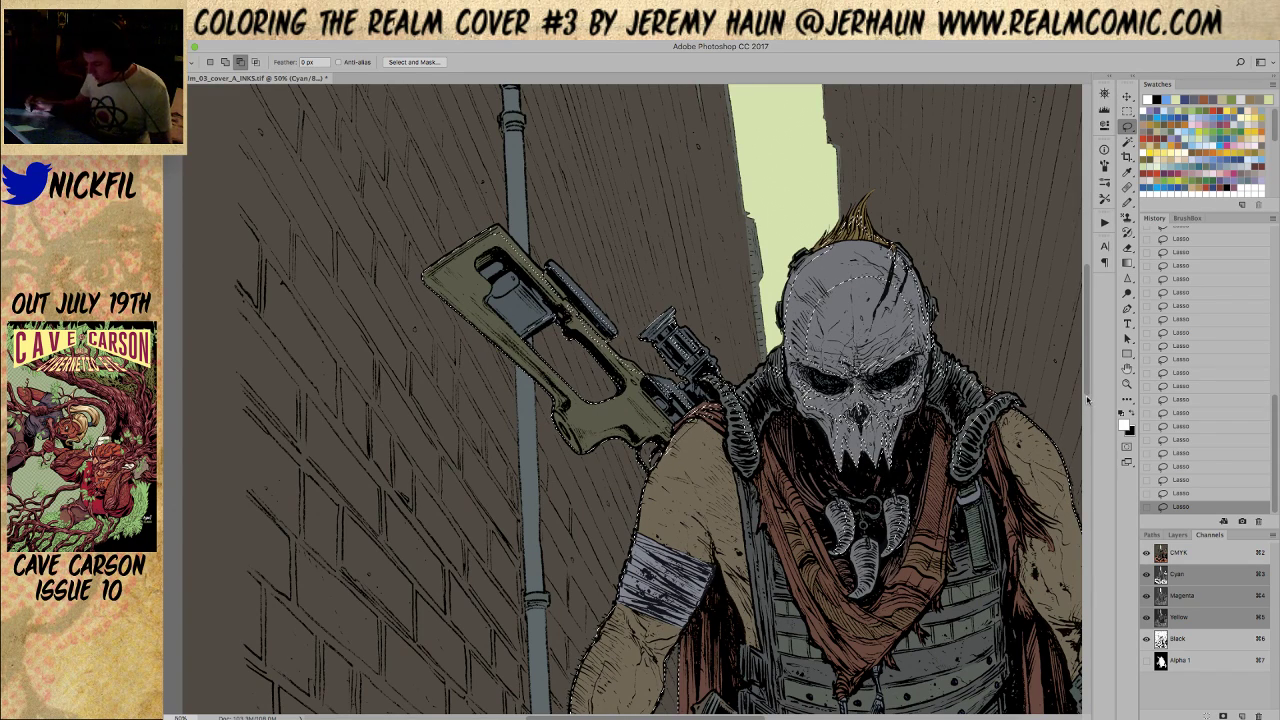
key(space)
drag(930, 513, 793, 473)
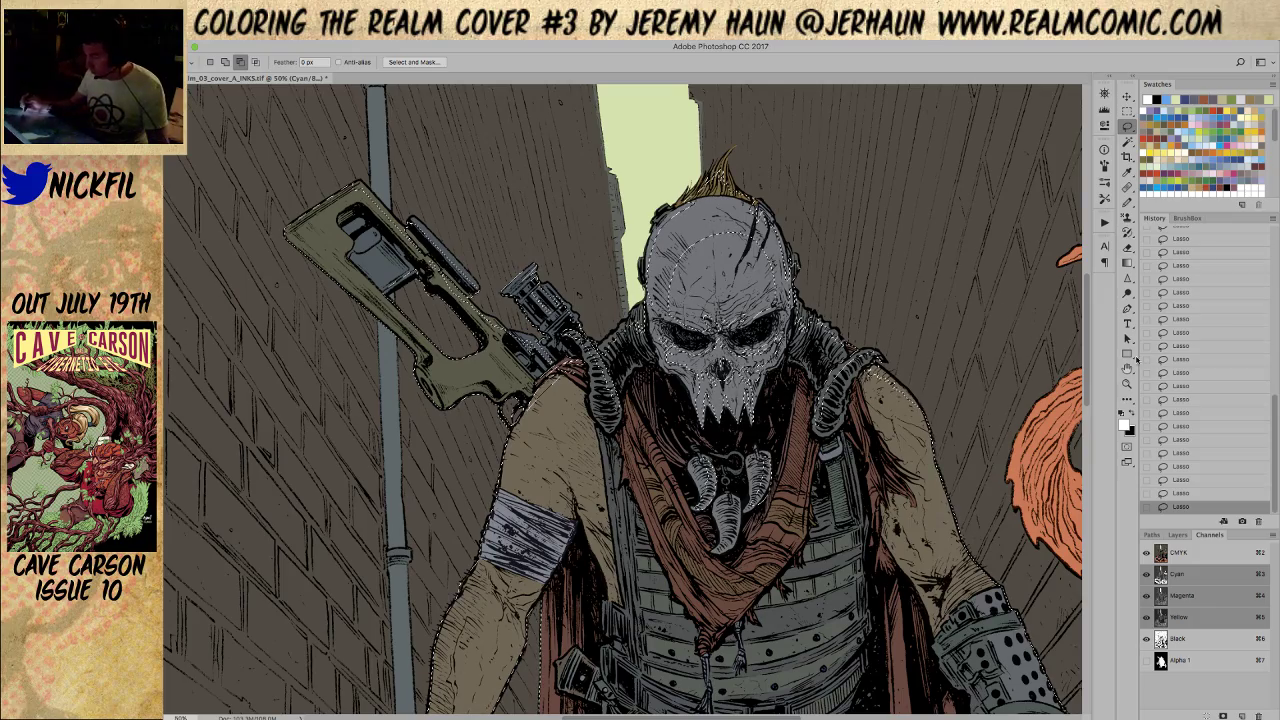
key(space)
drag(871, 563, 866, 455)
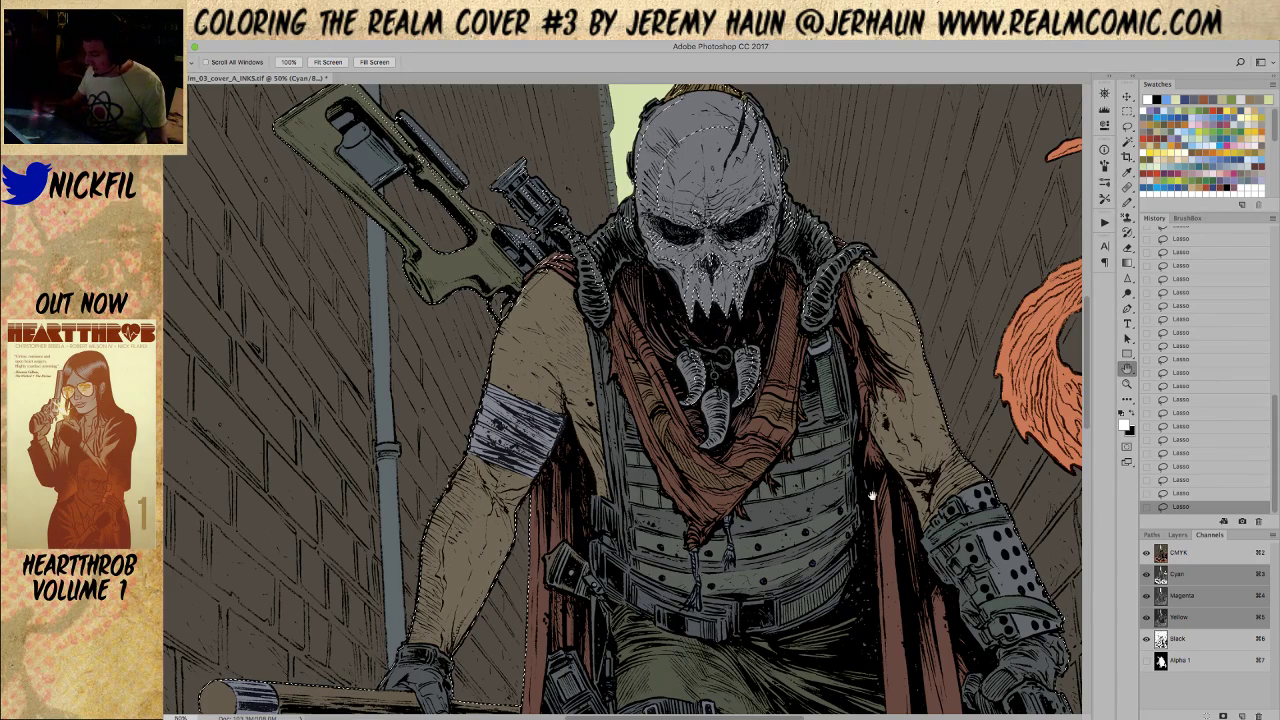
scroll(894, 486, up, 5)
key(l)
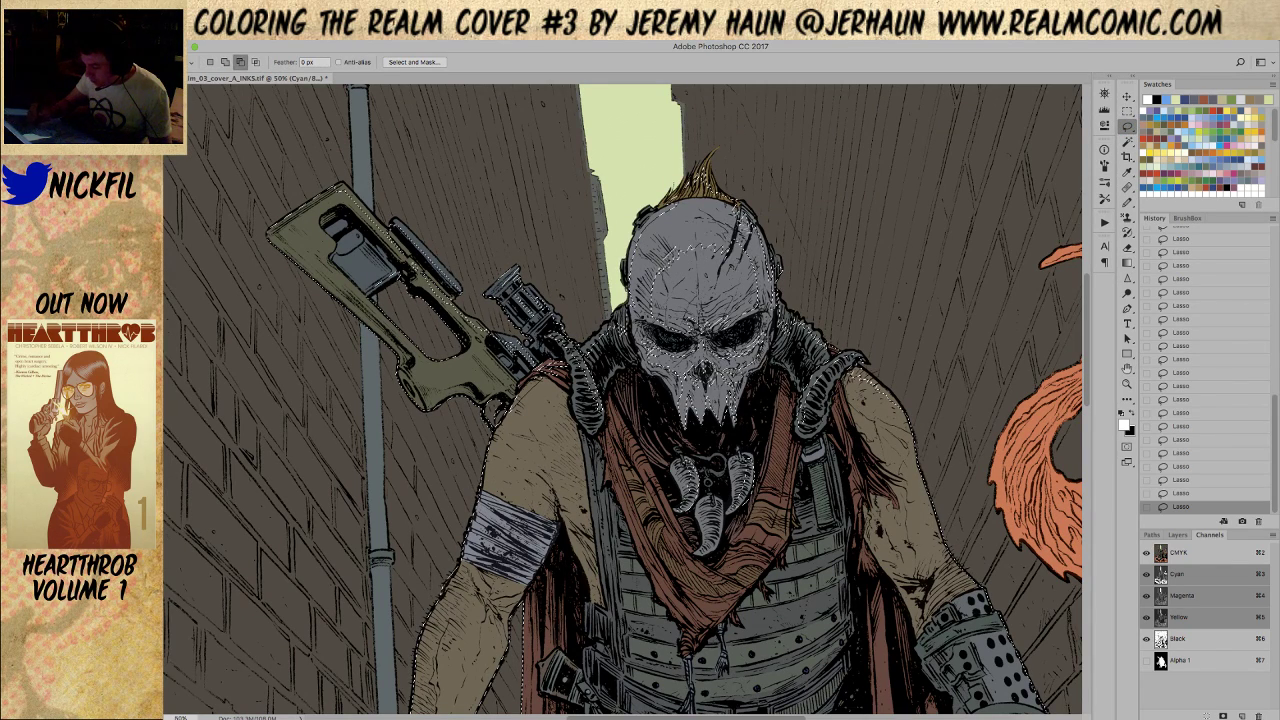
key(alt)
key(shift)
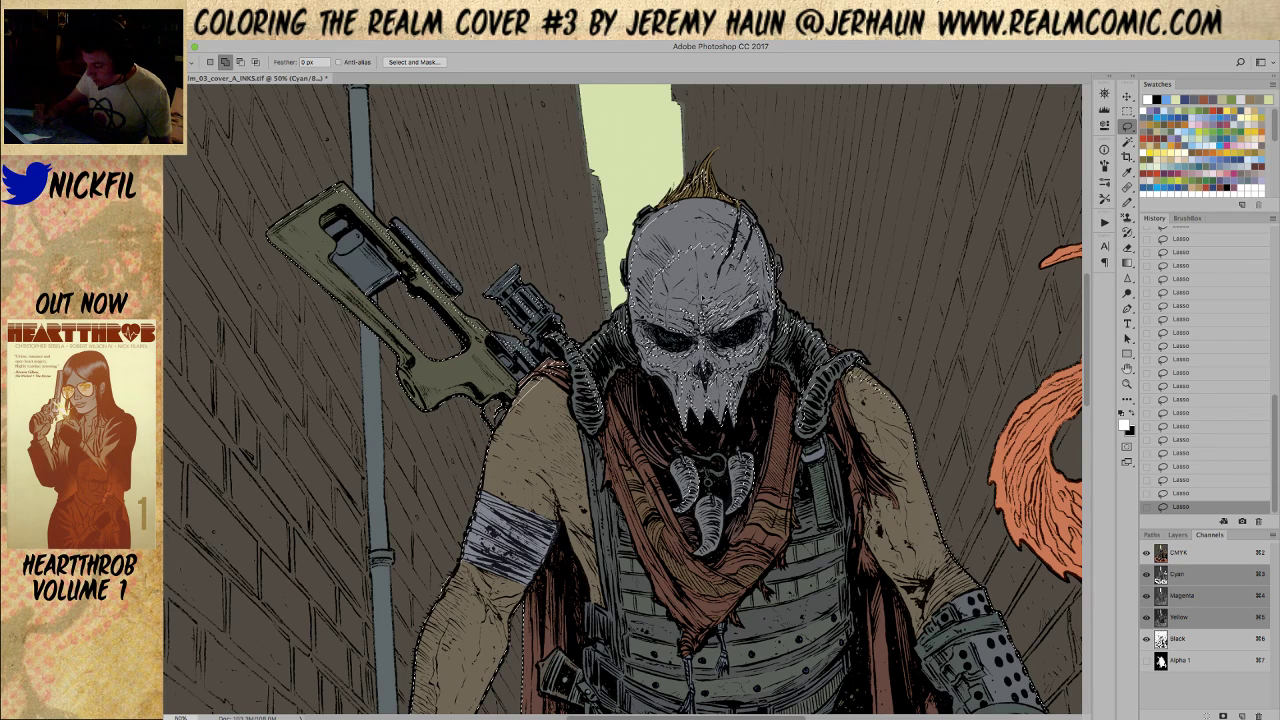
key(alt)
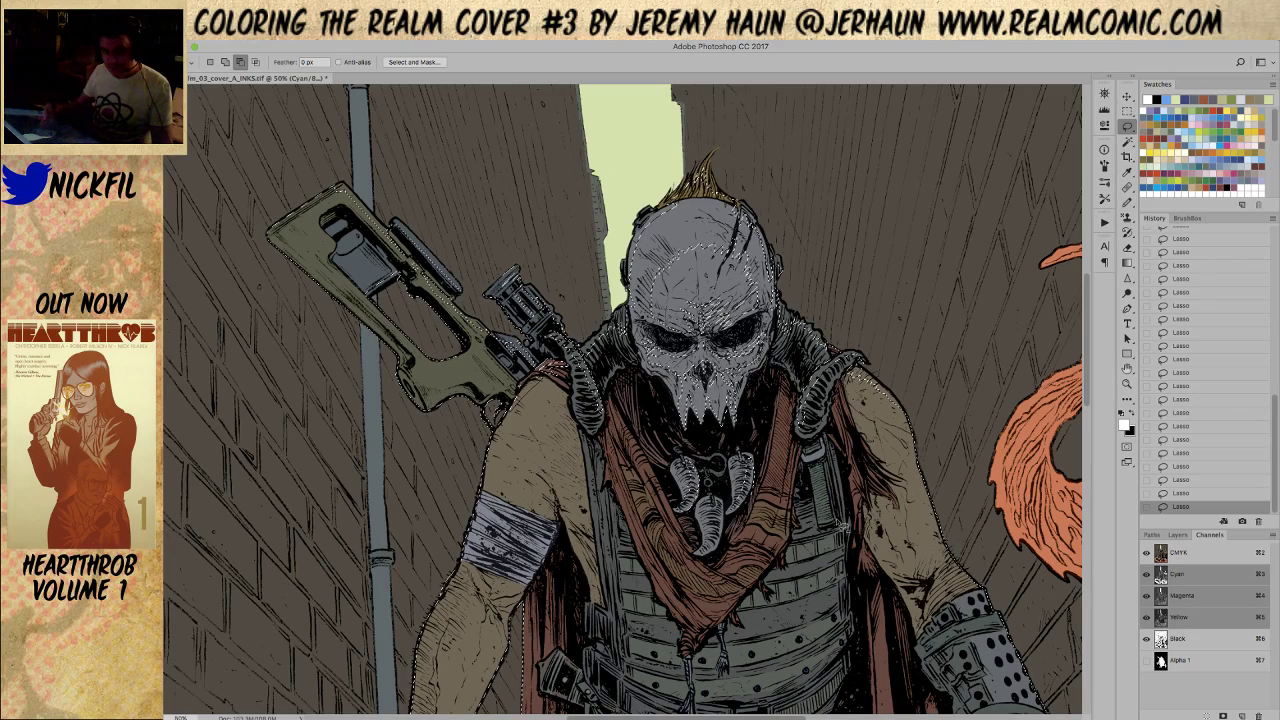
Subtract detail shapes on the fang necklace and along the red scarf's folds from the selection with the Lasso
key(space)
drag(771, 437, 751, 525)
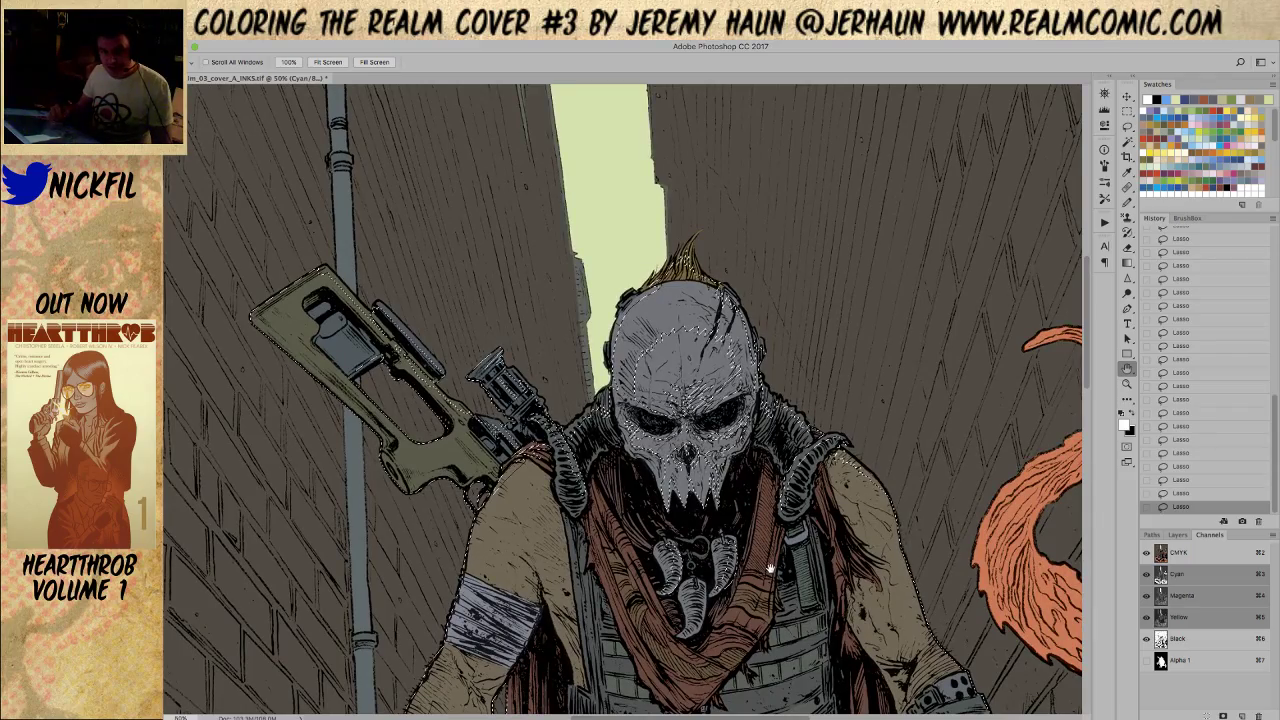
mouse_move(770, 568)
mouse_down()
mouse_move(792, 490)
mouse_move(802, 496)
mouse_up()
click(1128, 127)
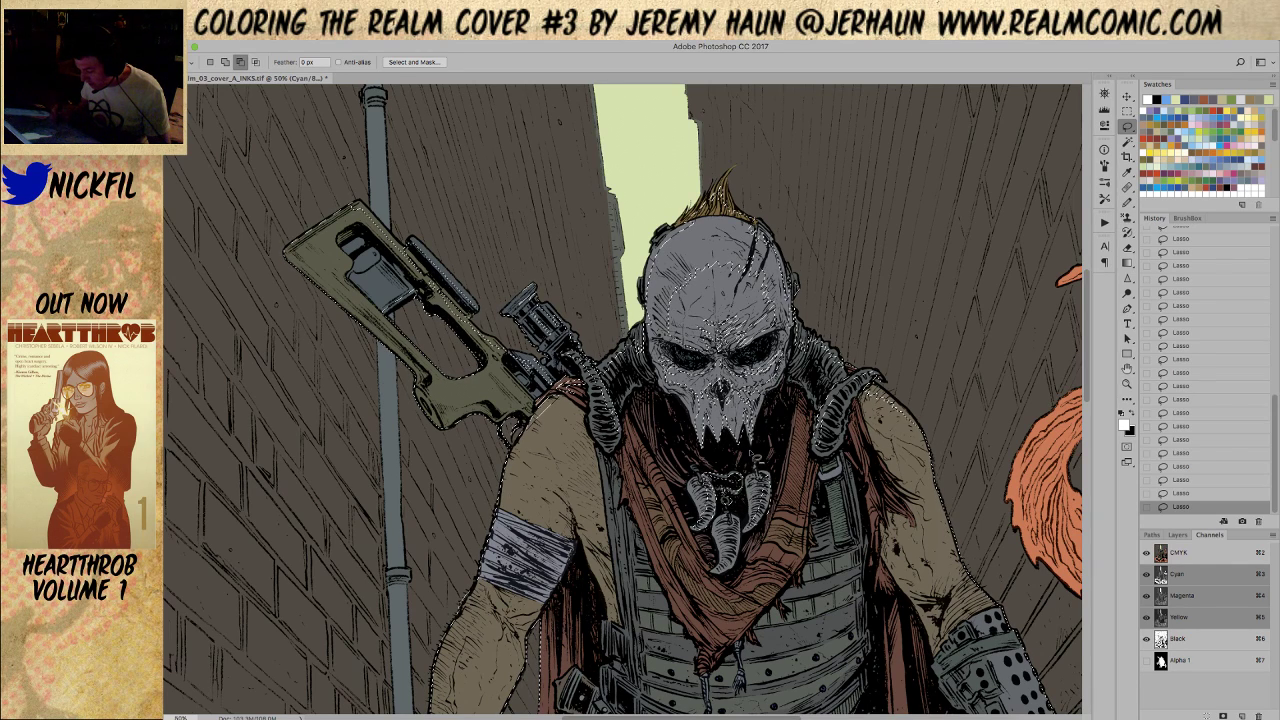
key(space)
drag(620, 400, 605, 295)
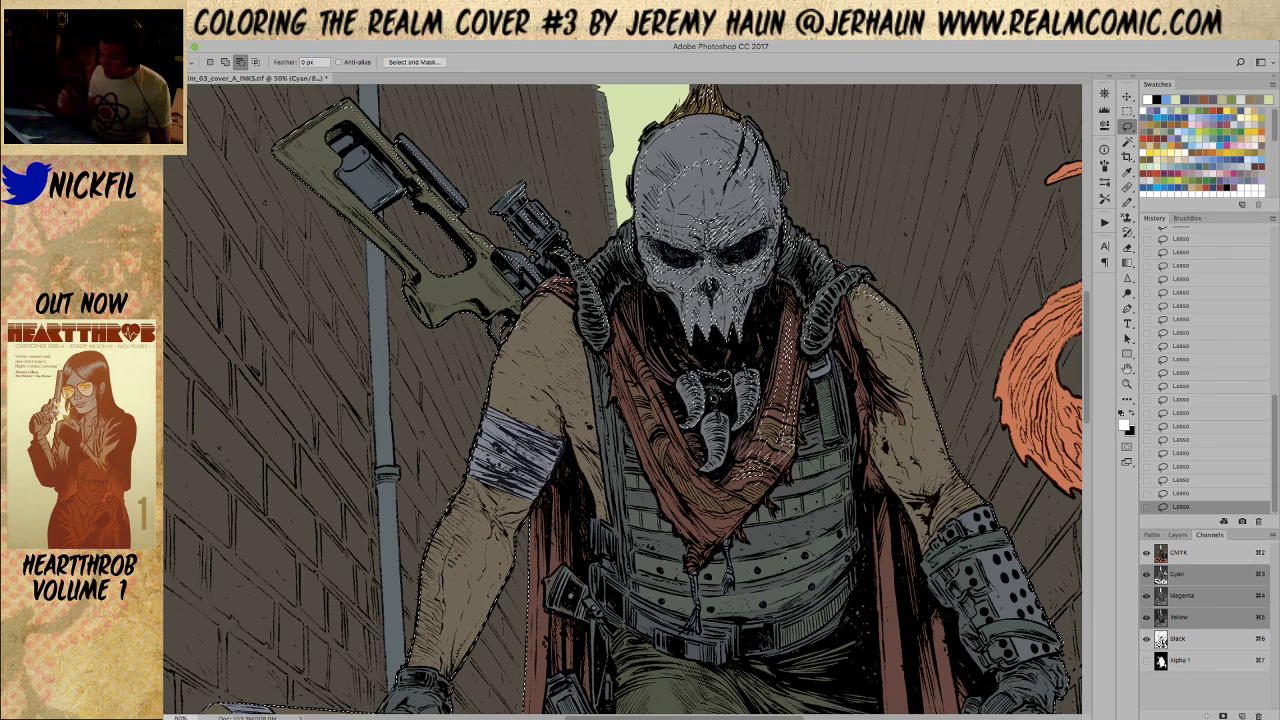
Subtract narrow fold shapes along the lower sides and tip of the red scarf from the selection with the Lasso
key(shift)
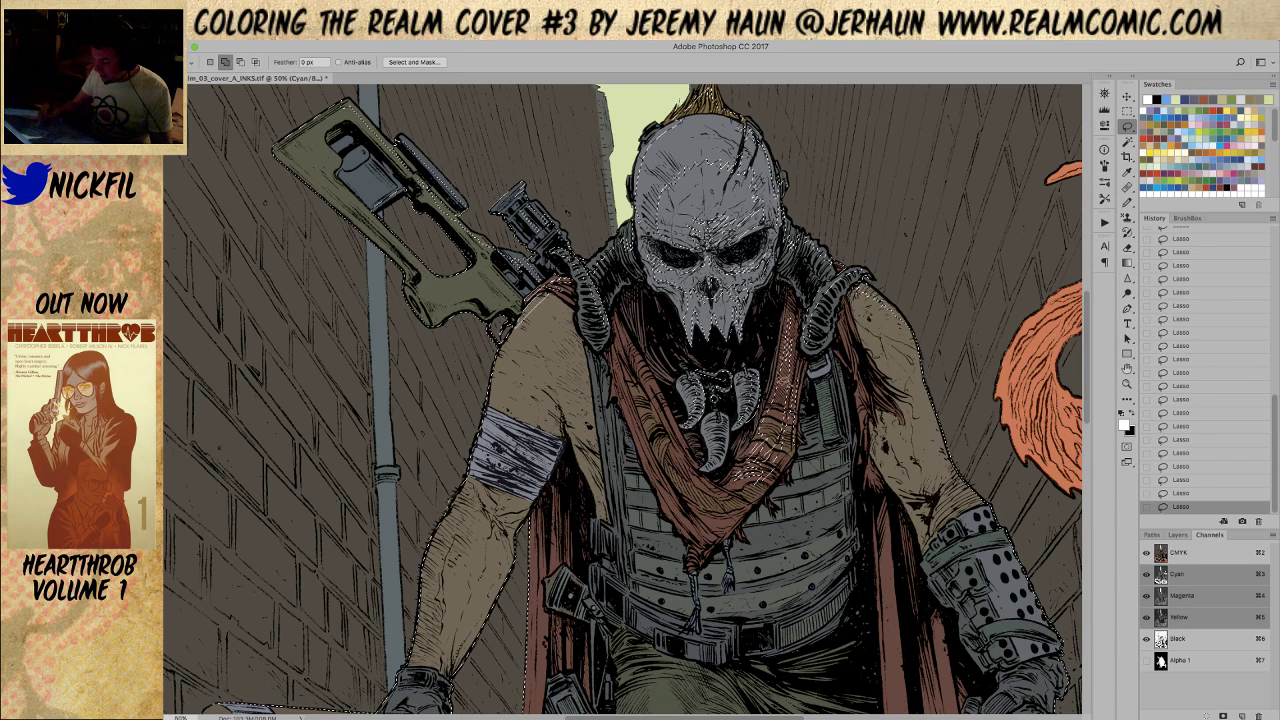
key(alt)
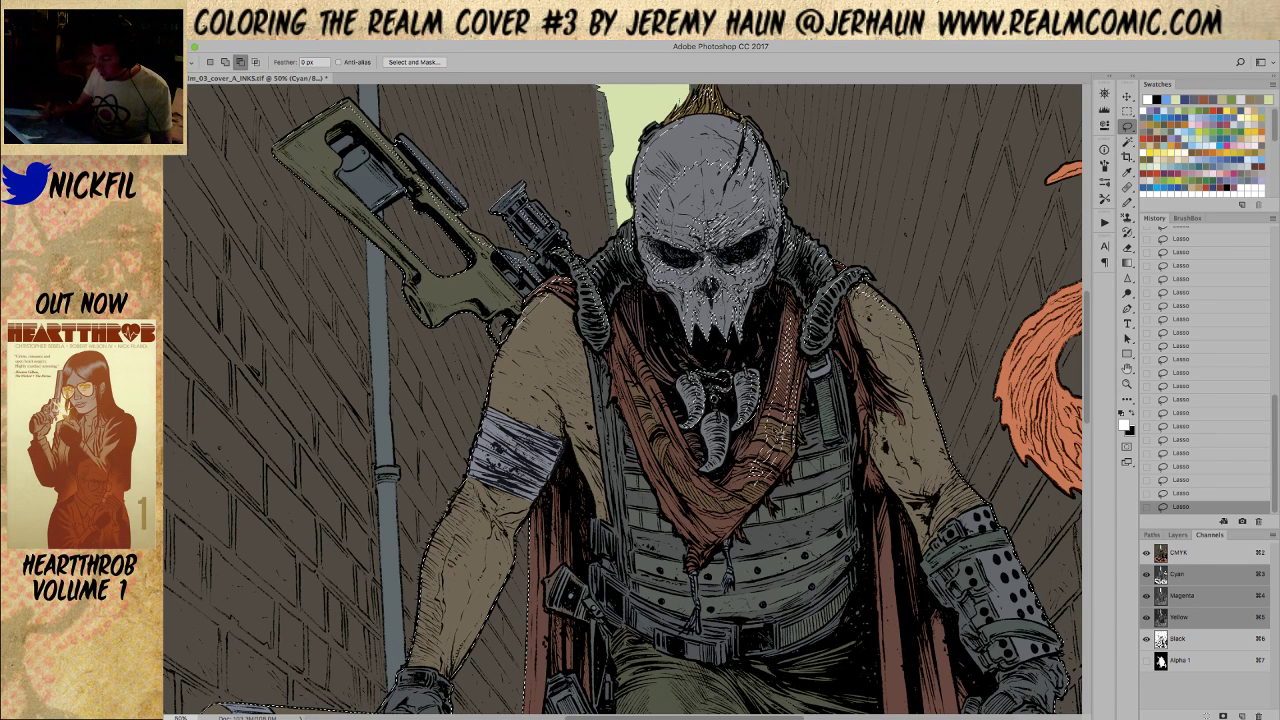
drag(754, 464, 757, 487)
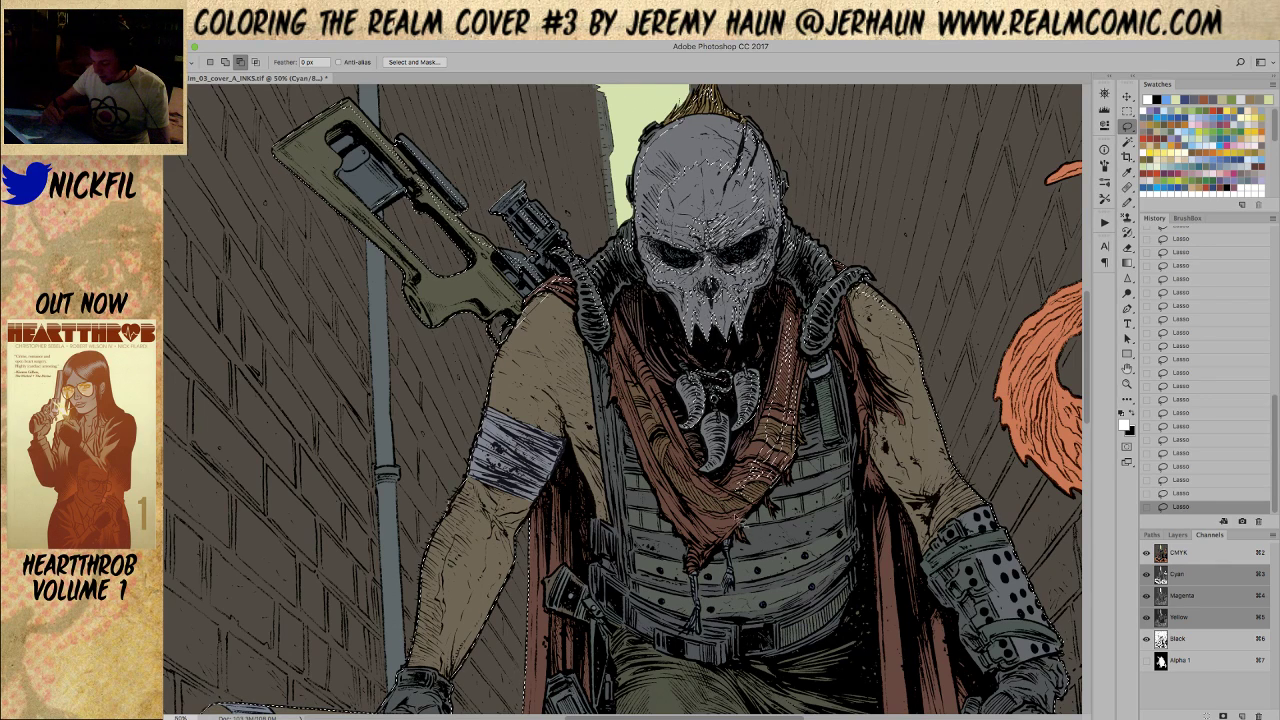
mouse_move(666, 444)
mouse_down()
mouse_move(702, 494)
mouse_move(682, 522)
mouse_up()
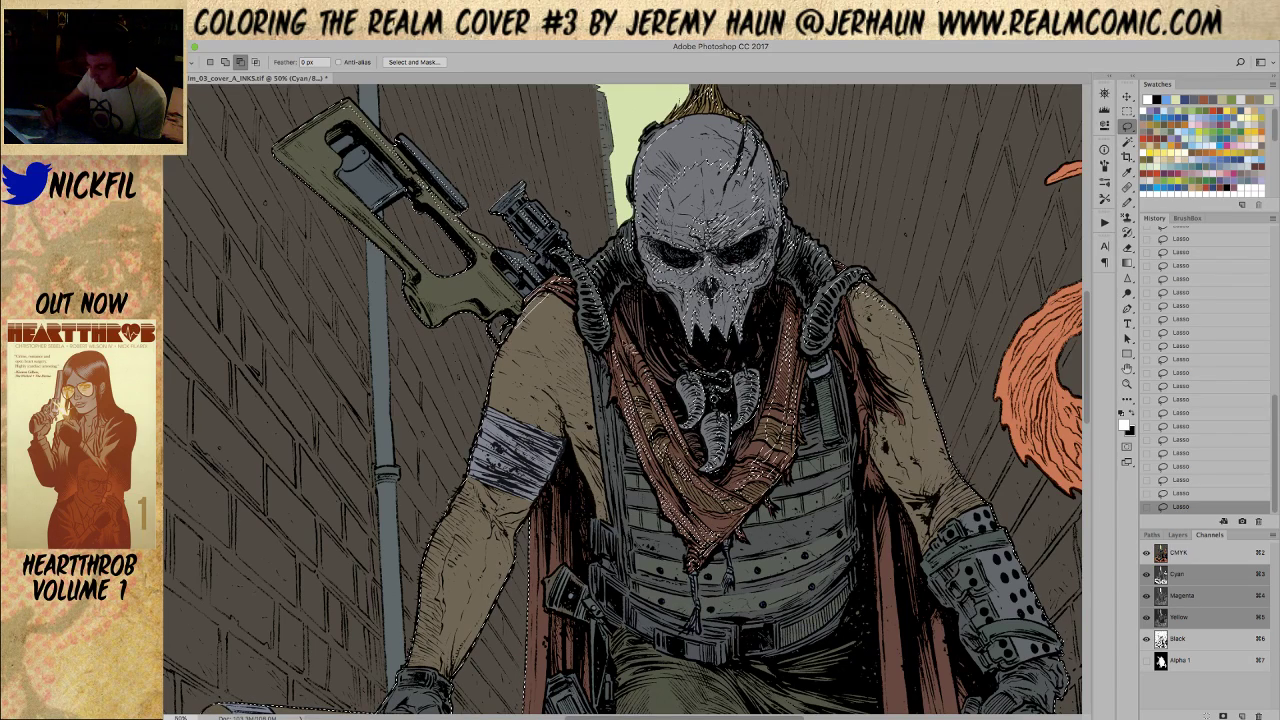
Refine the selection on the vest's shoulder strap and the armor plates beside the scarf, subtracting and adding Lasso shapes
key(space)
mouse_move(840, 570)
mouse_down()
mouse_move(810, 502)
mouse_move(769, 492)
mouse_up()
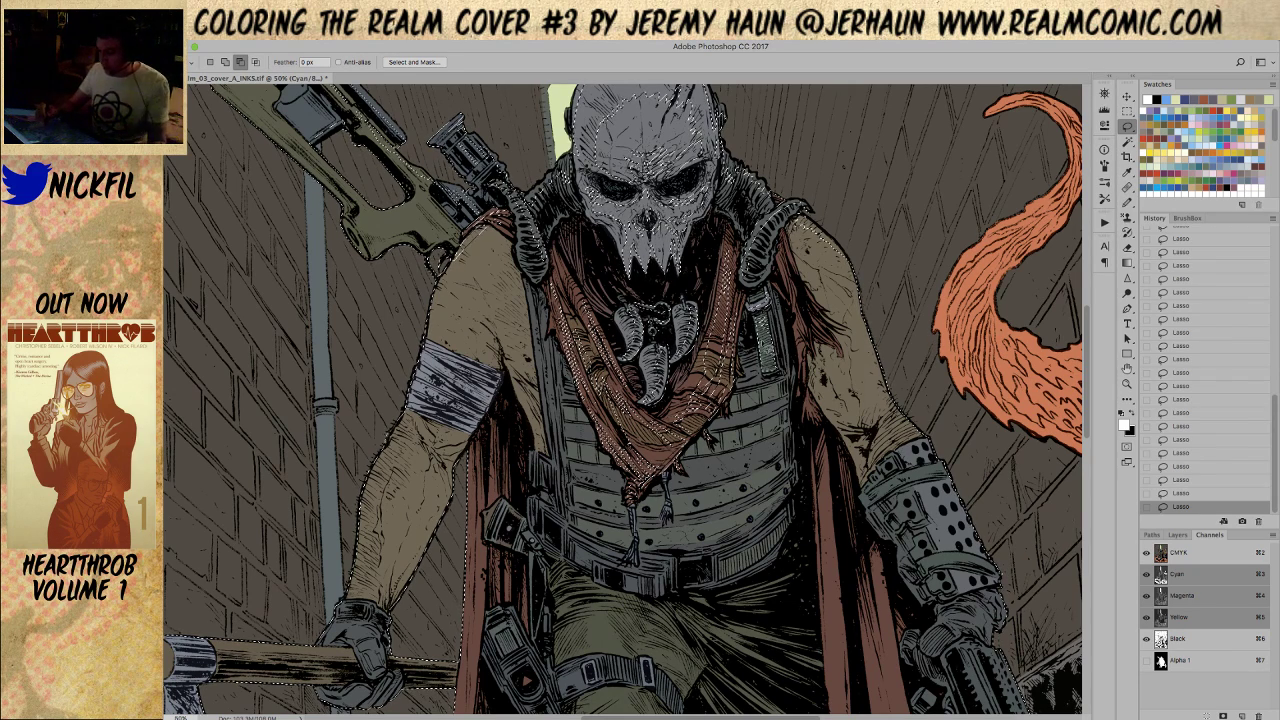
mouse_move(760, 370)
mouse_down()
mouse_move(758, 390)
mouse_move(779, 386)
mouse_move(742, 398)
mouse_move(747, 420)
mouse_move(792, 402)
mouse_move(715, 432)
mouse_move(796, 409)
mouse_move(770, 436)
mouse_up()
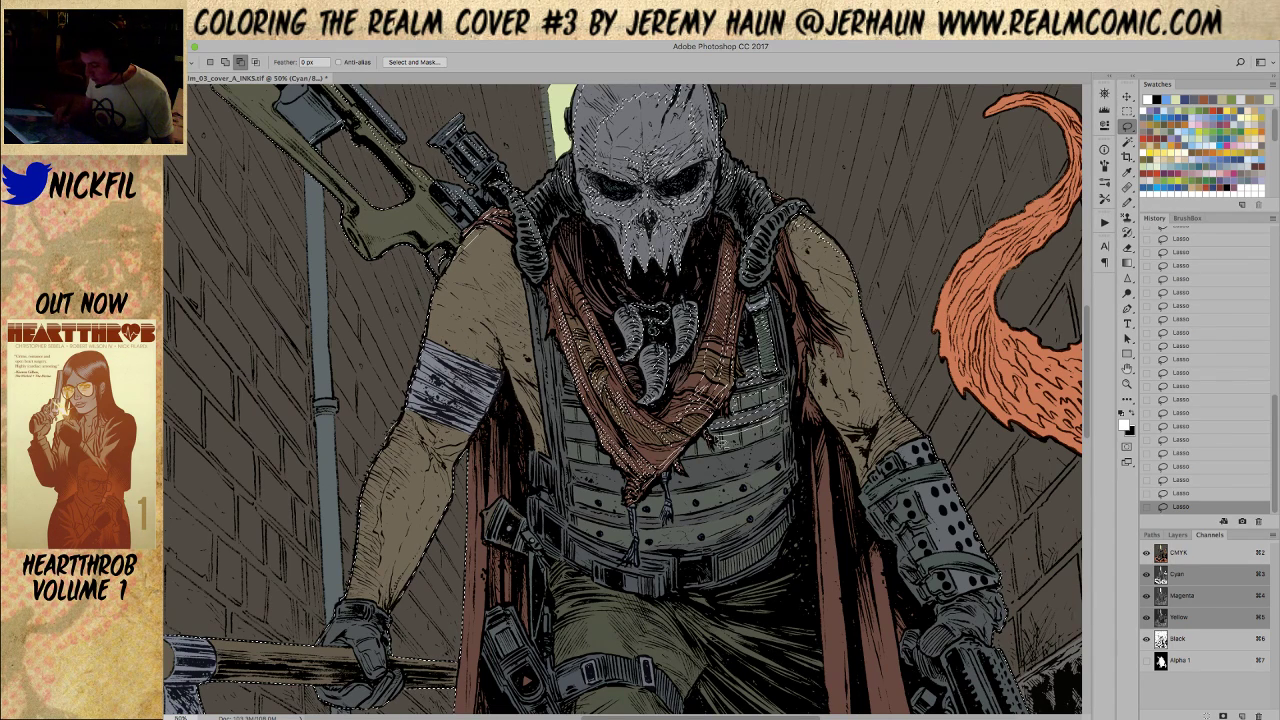
key(shift)
mouse_move(708, 452)
mouse_down()
mouse_move(800, 430)
mouse_move(708, 464)
mouse_move(676, 492)
mouse_move(756, 474)
mouse_move(805, 430)
mouse_up()
key(alt)
key(shift)
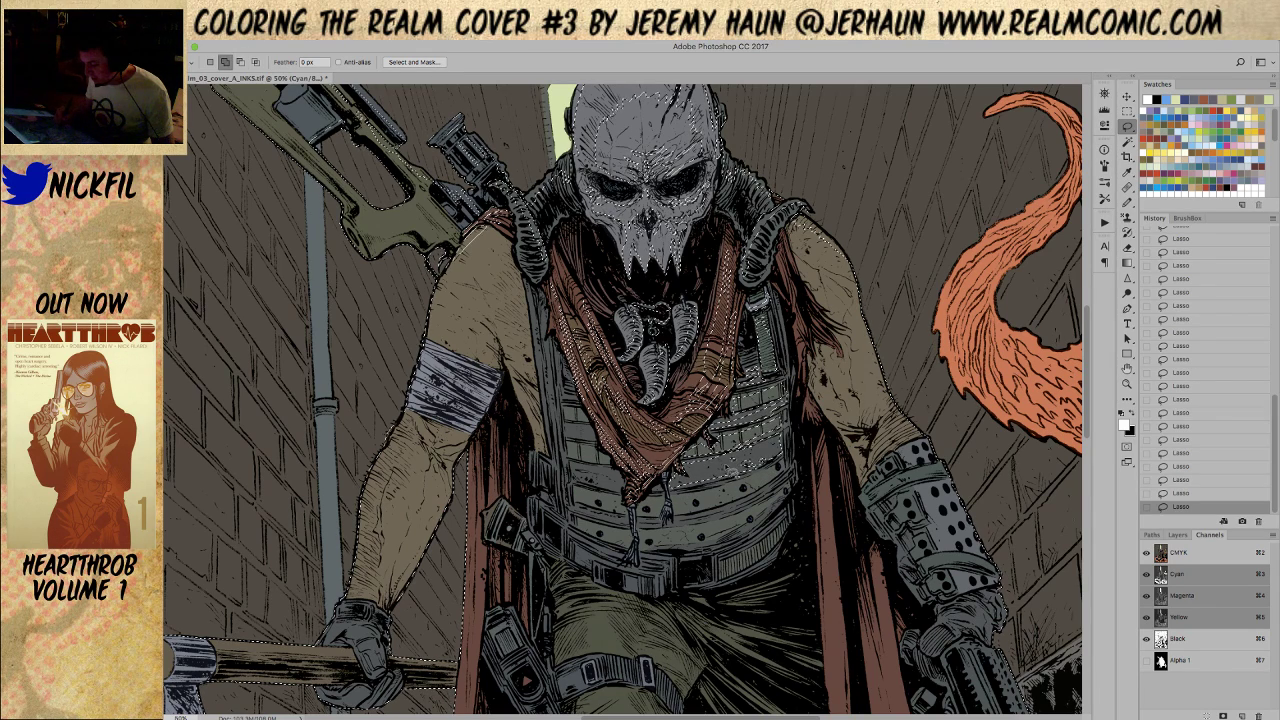
key(alt)
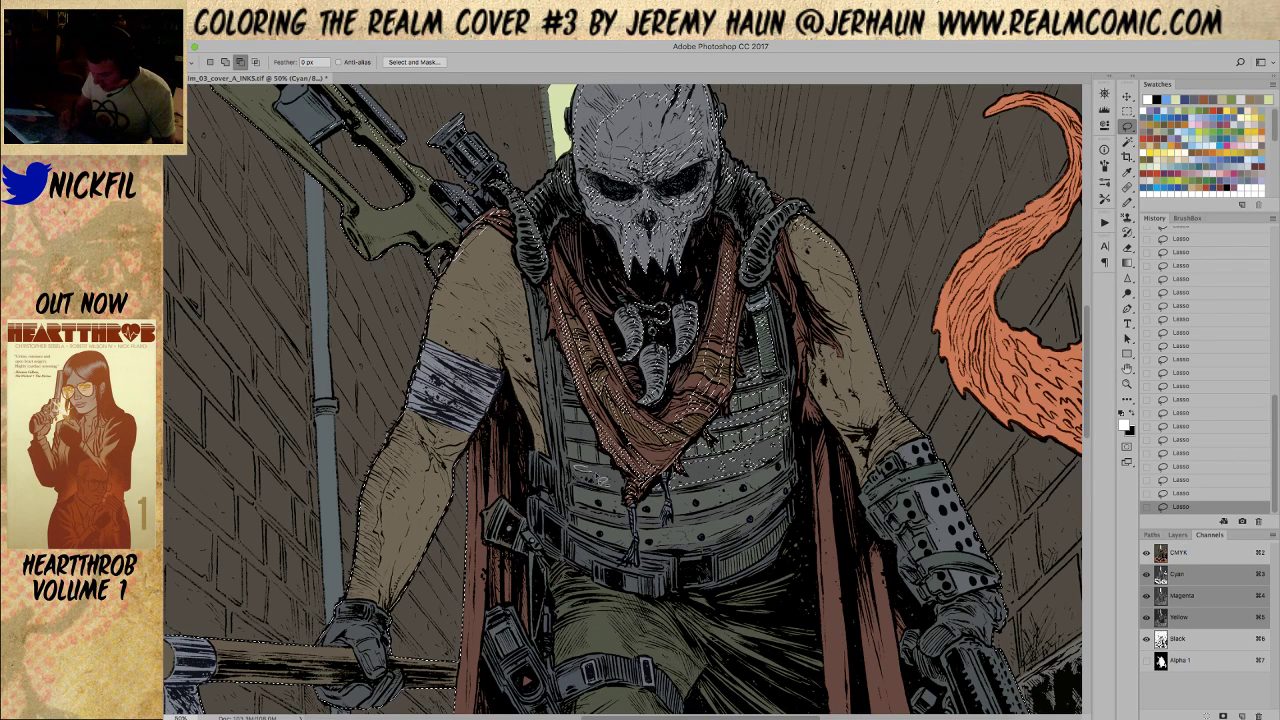
Carve Lasso shapes along the vest's remaining horizontal plates and the side beneath the axe arm, refining the selection
drag(592, 482, 692, 472)
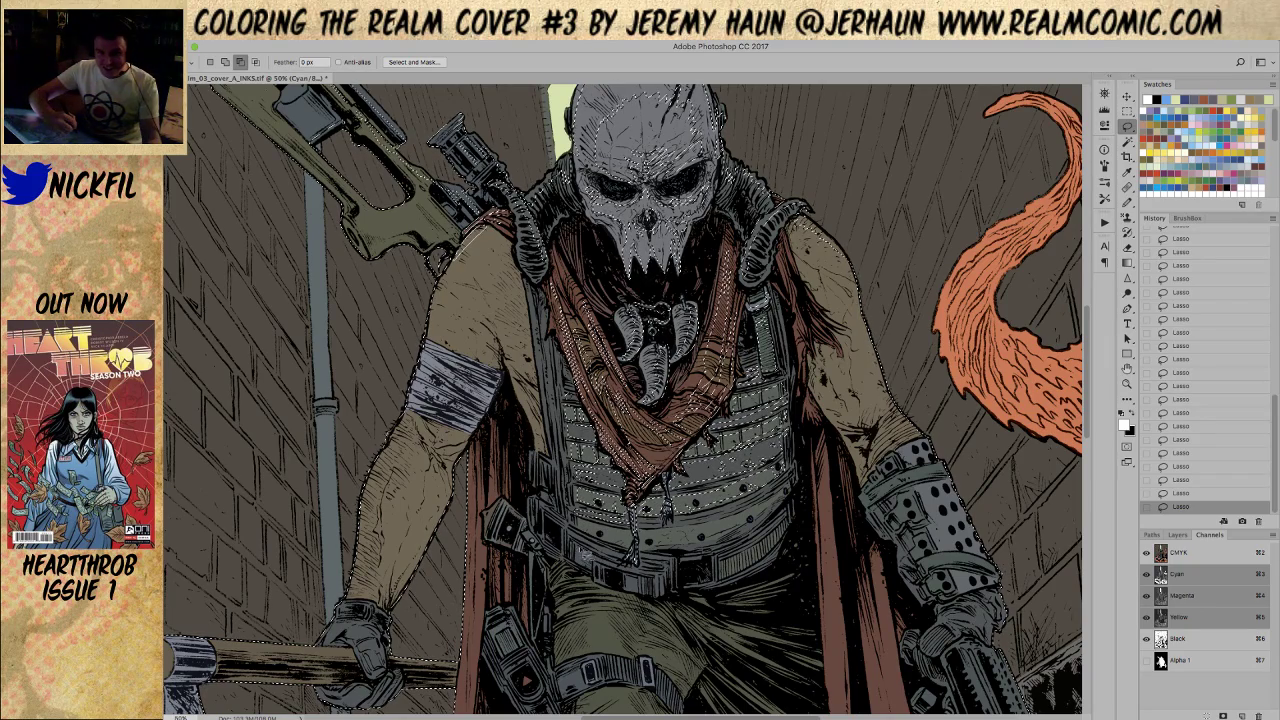
drag(462, 246, 488, 223)
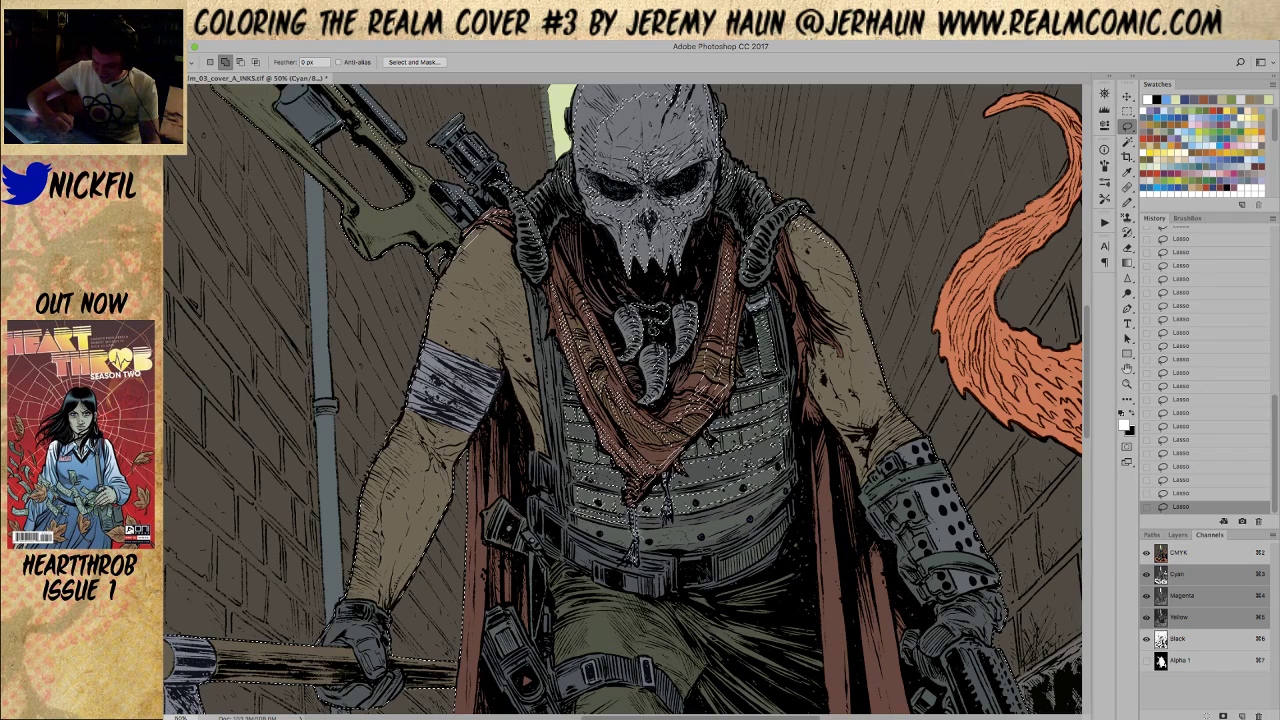
shift+drag(558, 486, 510, 400)
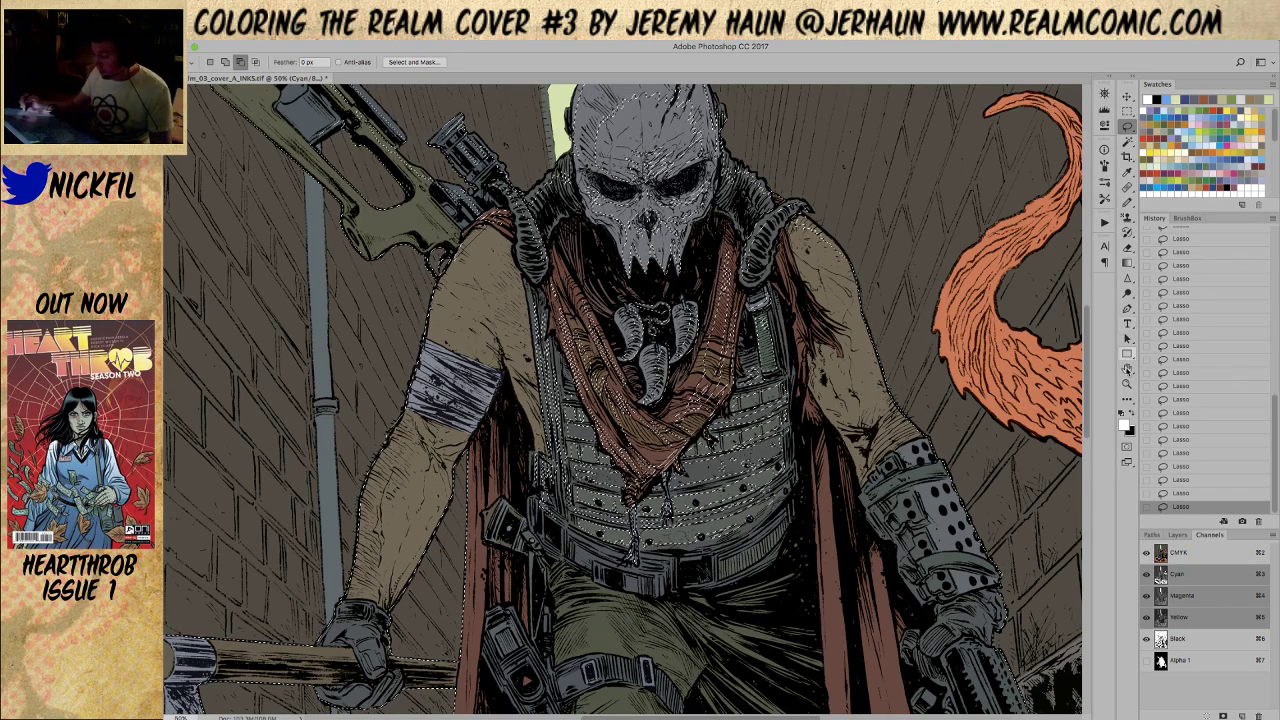
Subtract detail shapes on the belt, its buckle and the vest's lower edge from the selection with the Lasso
click(1127, 368)
drag(955, 470, 980, 392)
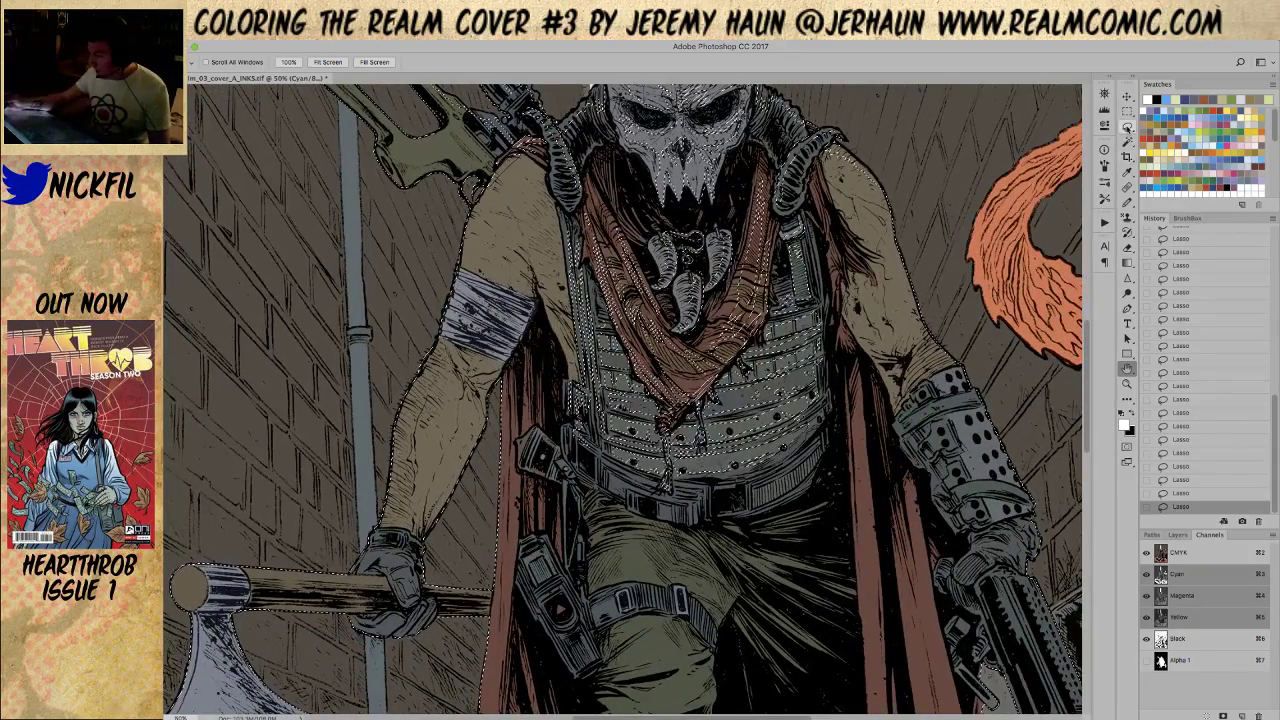
click(1127, 125)
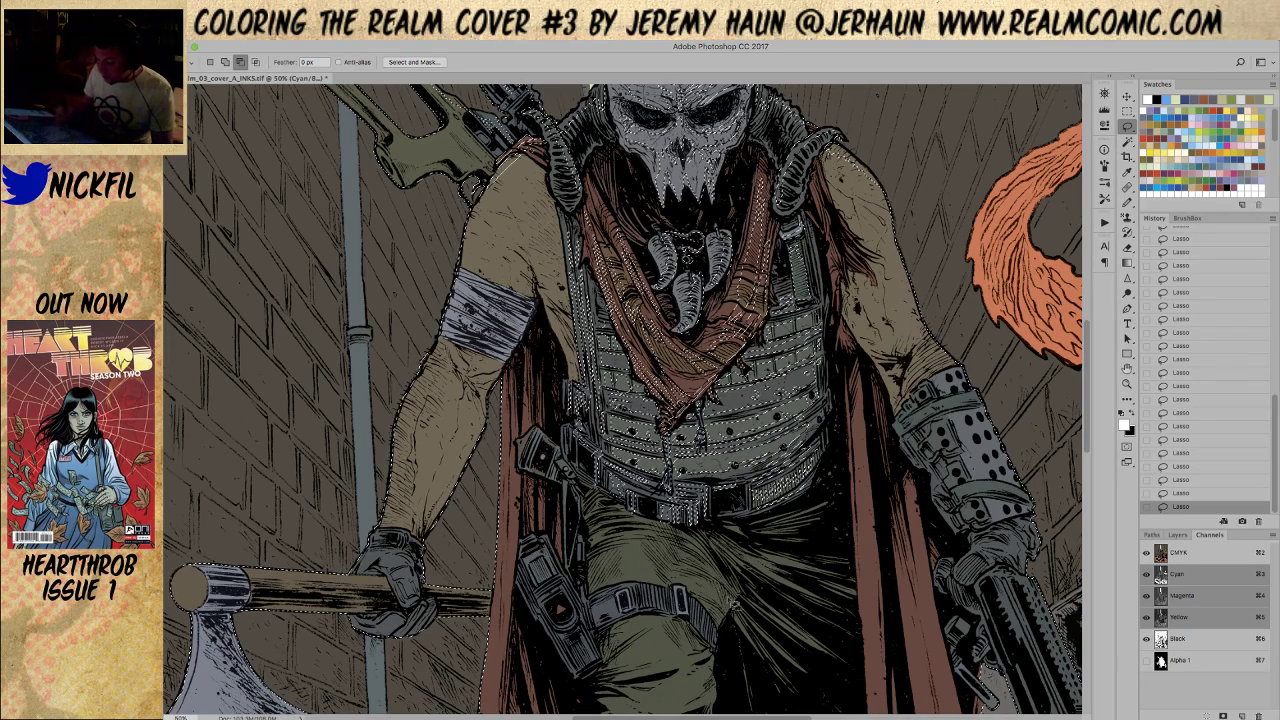
key(u)
key(space)
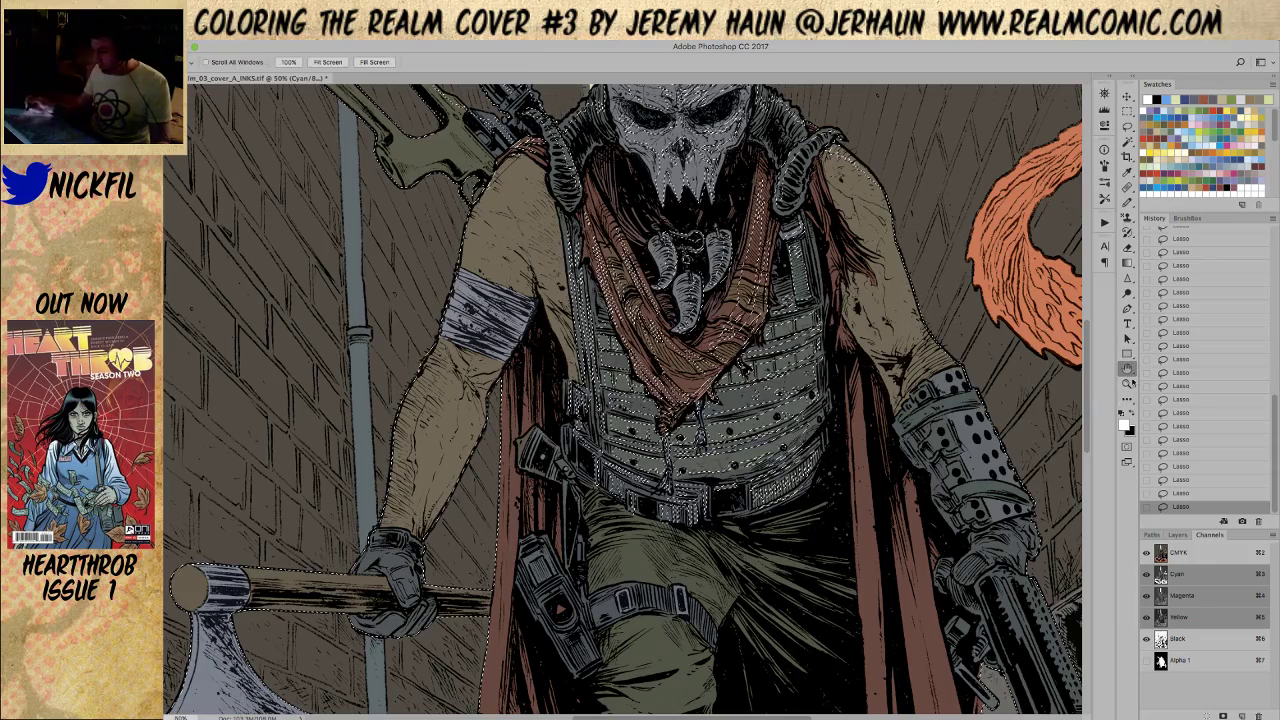
scroll(784, 500, down, 3)
key(l)
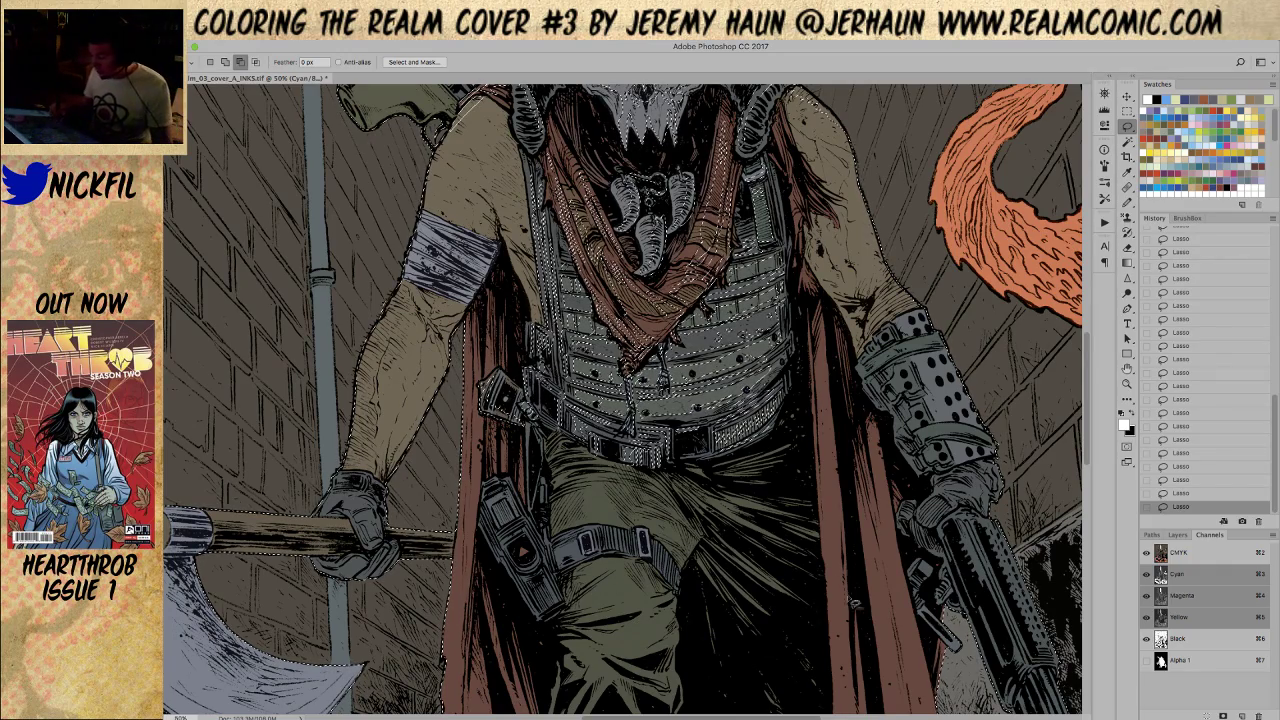
Subtract long curved shapes on the axe arm's shoulder, upper arm and forearm from the selection with the Lasso
key(space)
drag(790, 560, 880, 700)
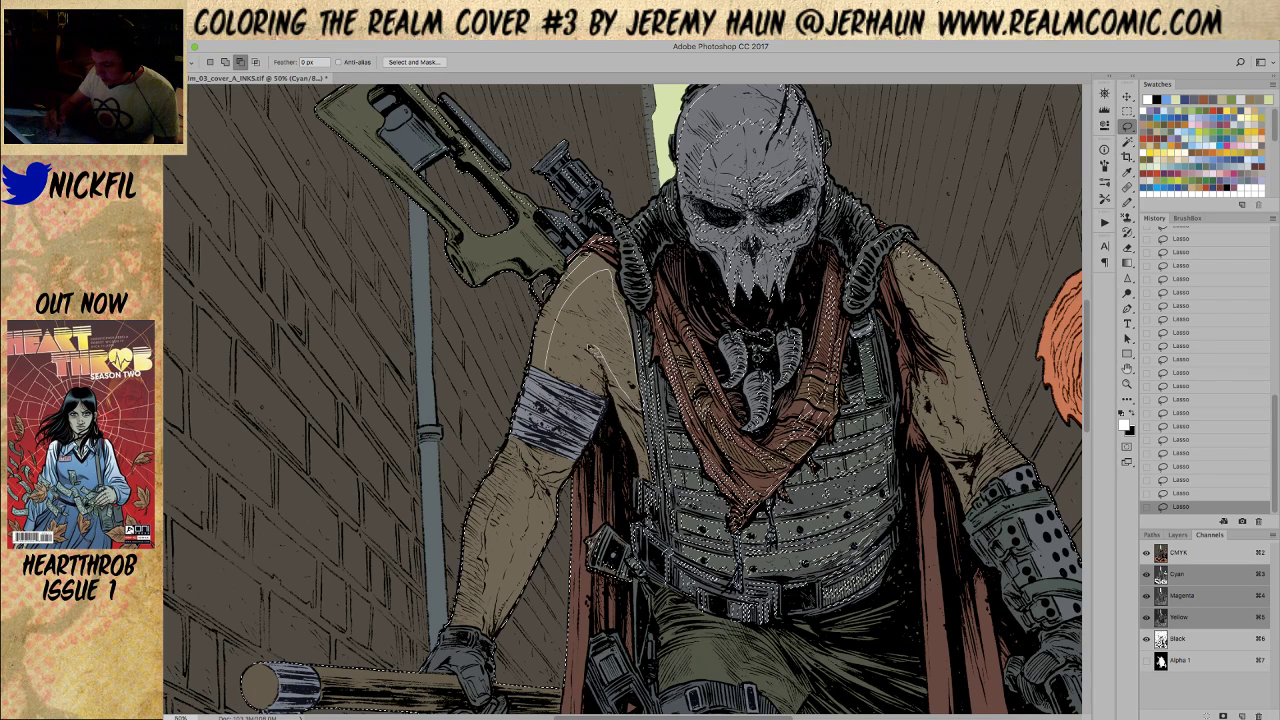
drag(538, 440, 543, 378)
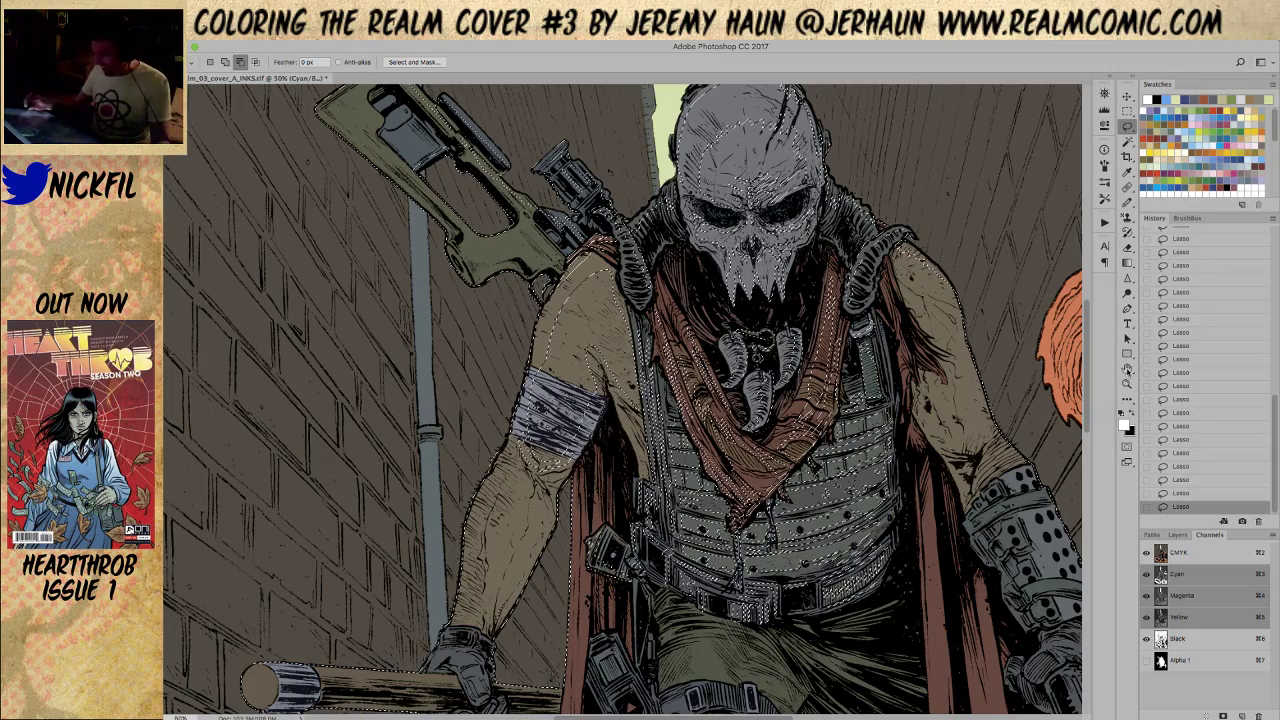
key(space)
drag(850, 592, 908, 500)
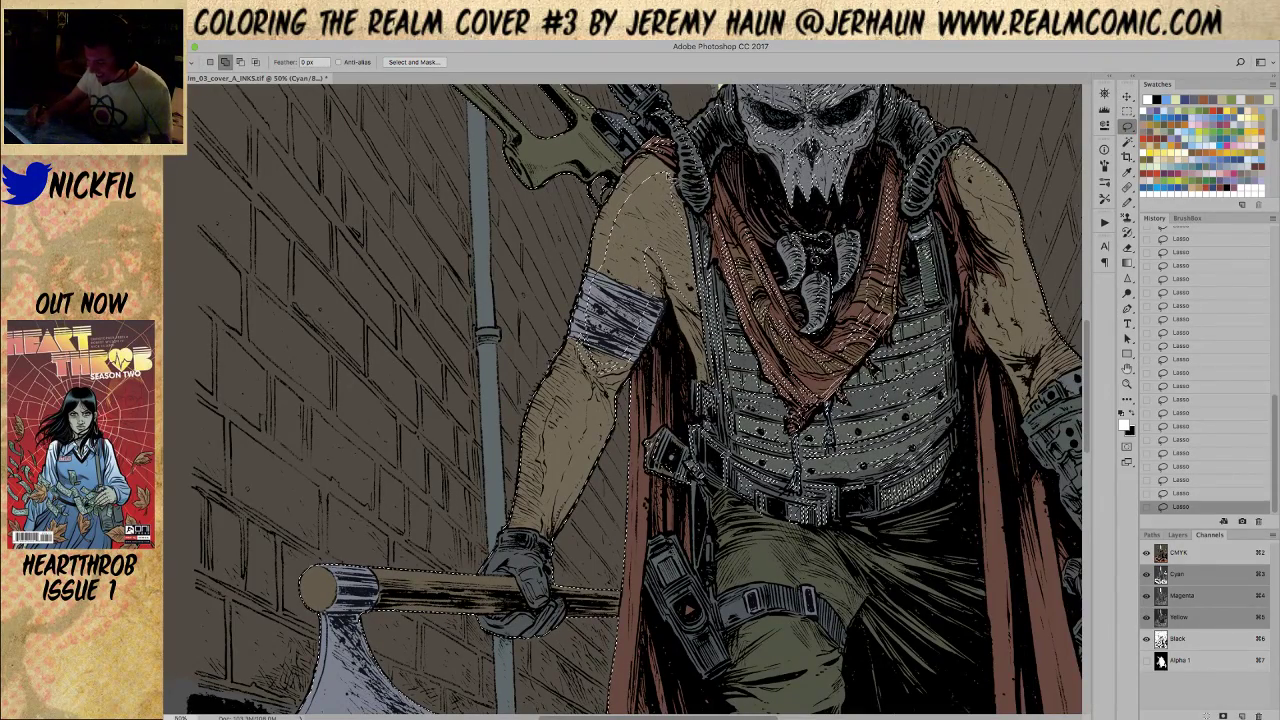
key(alt)
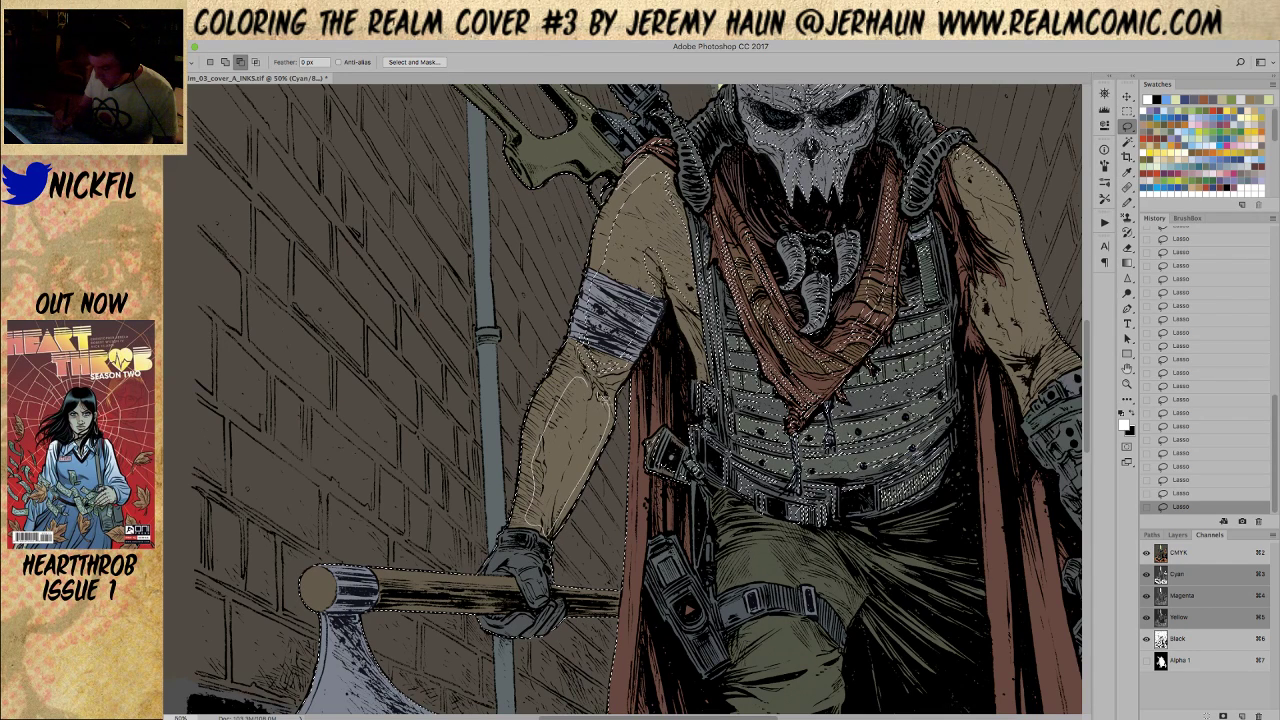
drag(594, 393, 584, 379)
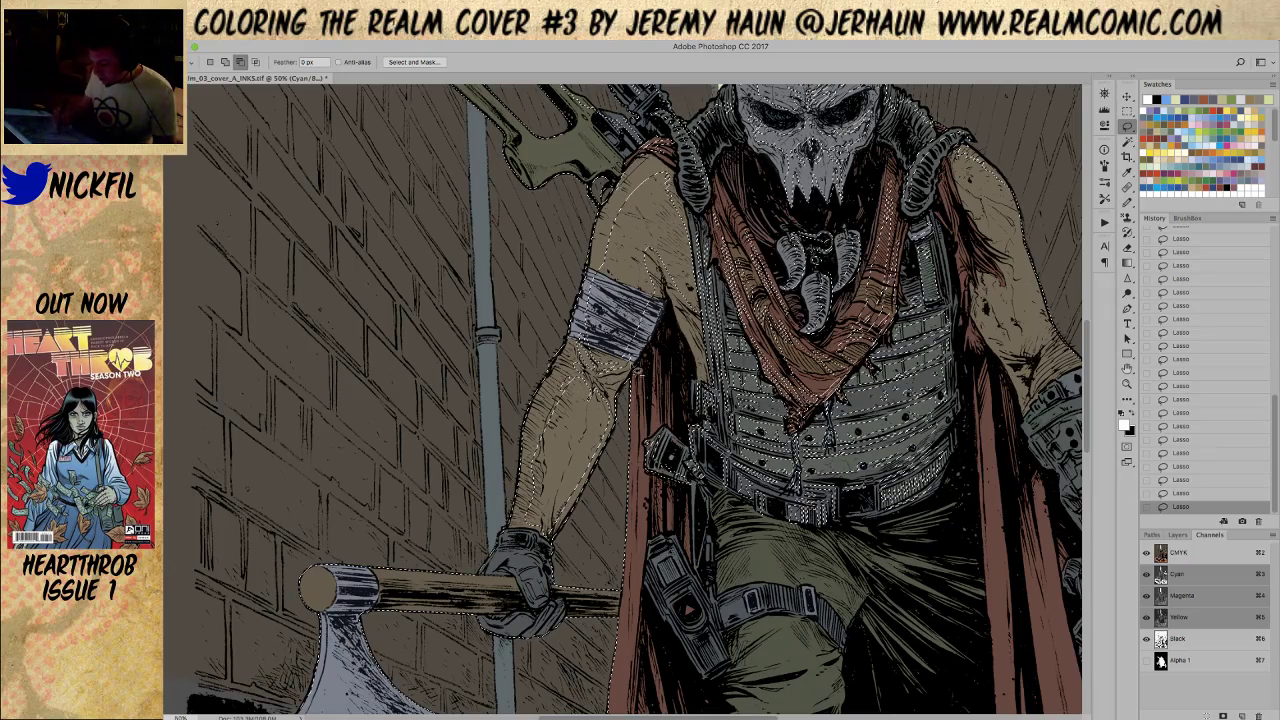
Refine the selection along the axe handle and blade with the Lasso, subtracting the blade's curved cutting edge
key(space)
mouse_move(666, 562)
mouse_down()
mouse_move(716, 484)
mouse_move(708, 476)
mouse_up()
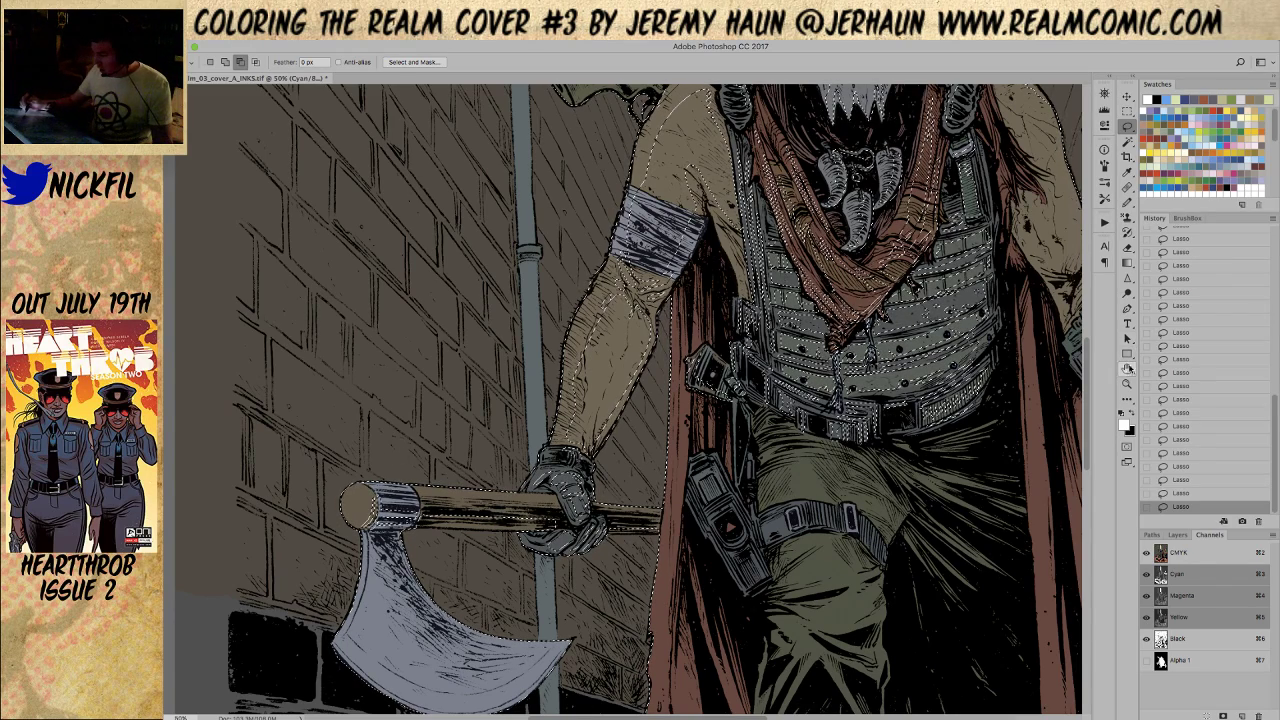
key(space)
drag(718, 585, 788, 418)
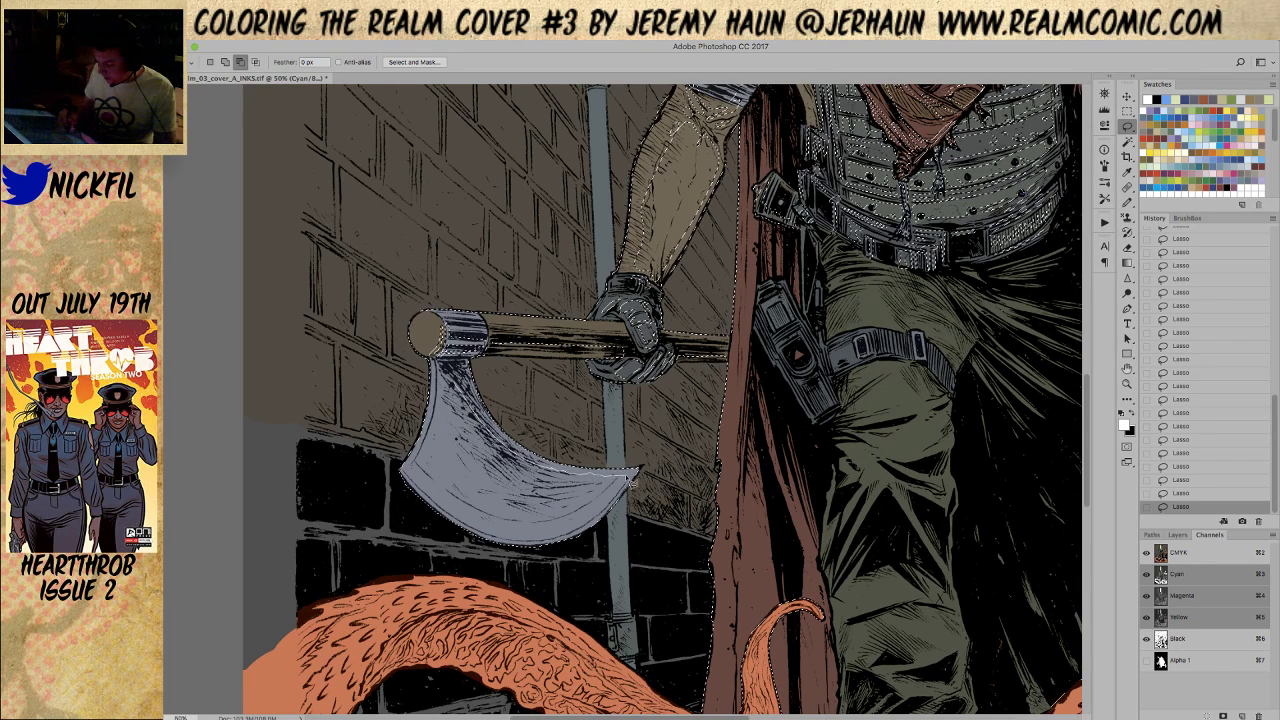
mouse_move(640, 478)
mouse_down()
mouse_move(620, 541)
mouse_move(592, 558)
mouse_move(415, 543)
mouse_move(403, 498)
mouse_move(430, 453)
mouse_move(400, 468)
mouse_up()
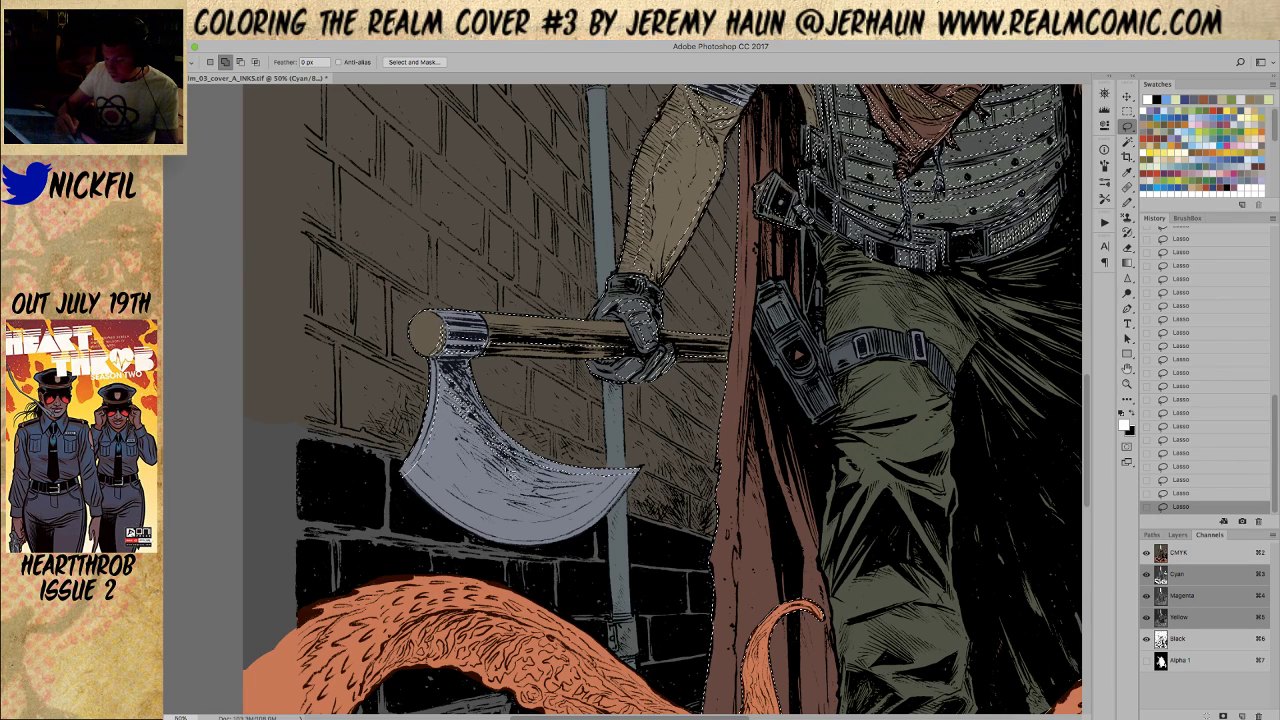
key(alt)
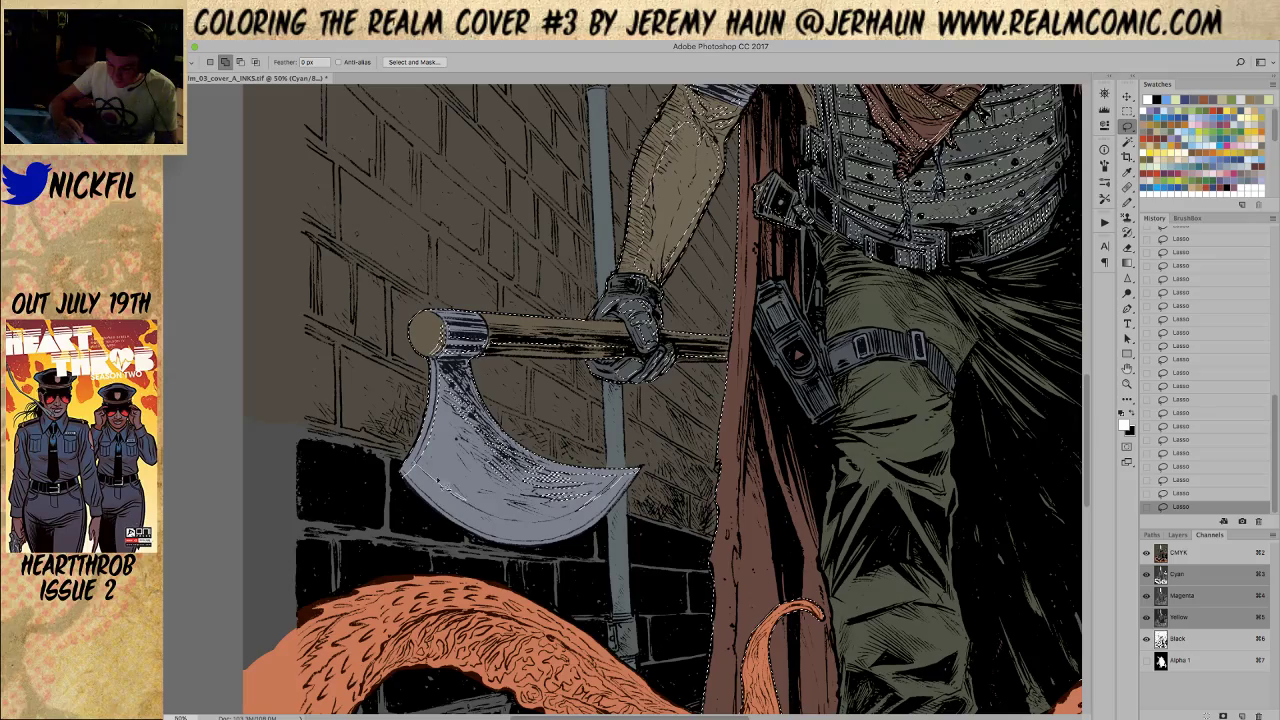
Carve light shapes out of the selection on the green trousers' thigh, strap and knee folds with the Lasso
key(z)
alt+click(735, 580)
drag(735, 580, 575, 570)
key(l)
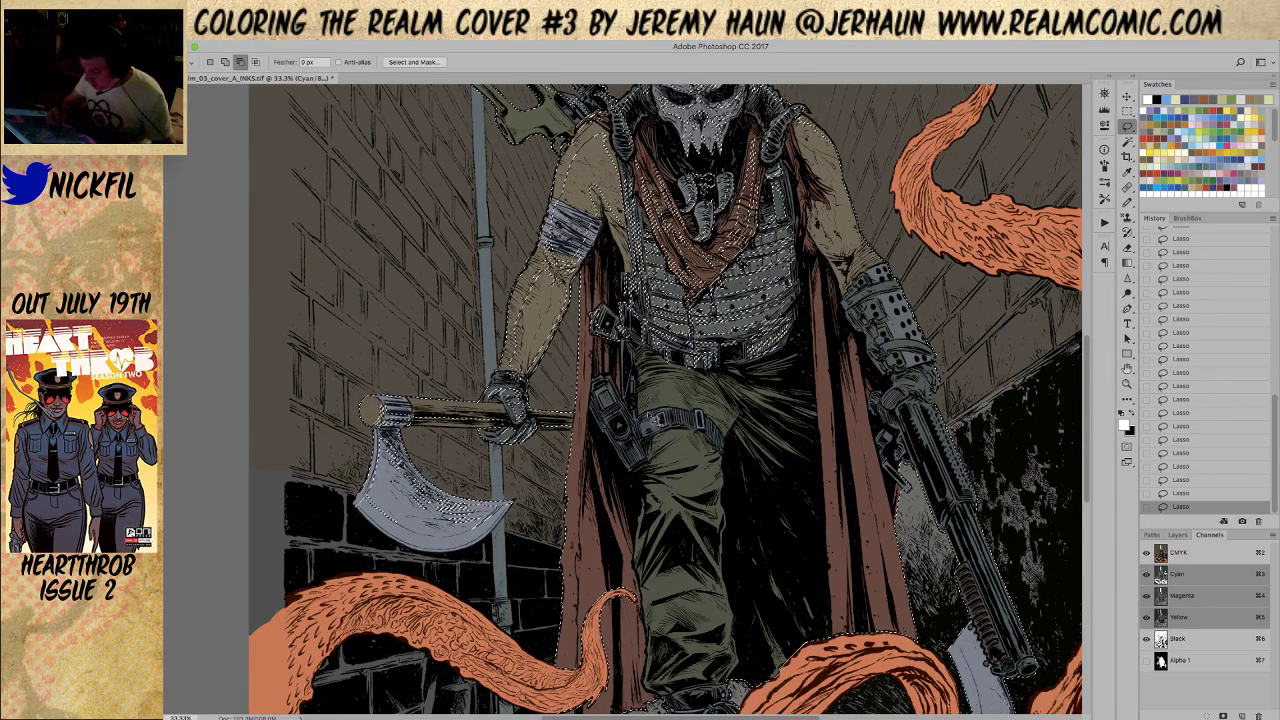
mouse_move(697, 448)
mouse_down()
mouse_move(706, 464)
mouse_move(662, 474)
mouse_move(660, 452)
mouse_up()
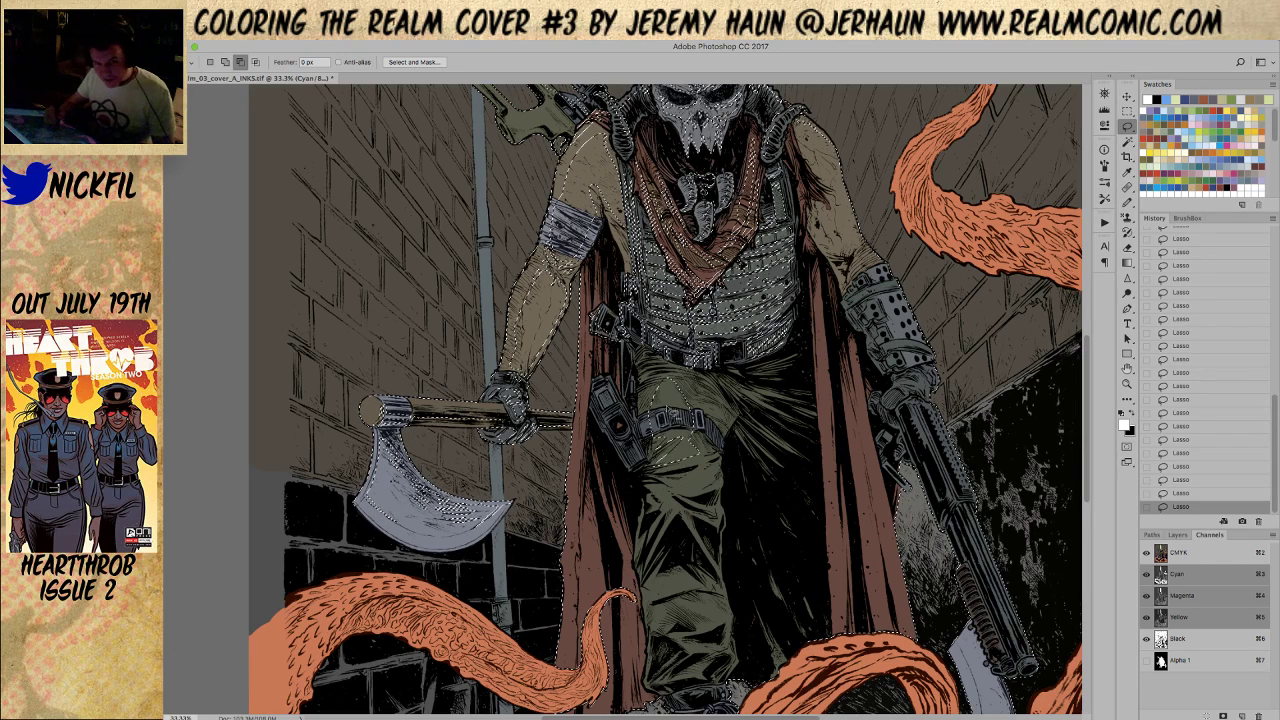
key(alt)
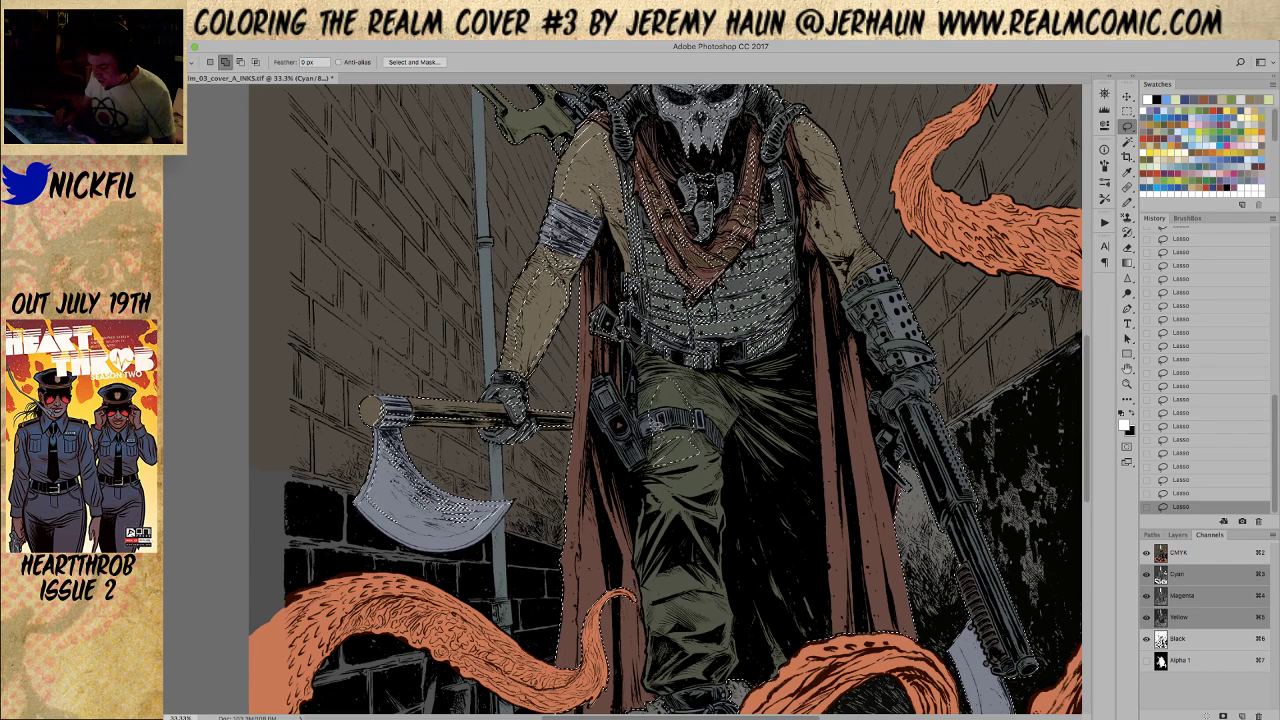
key(alt)
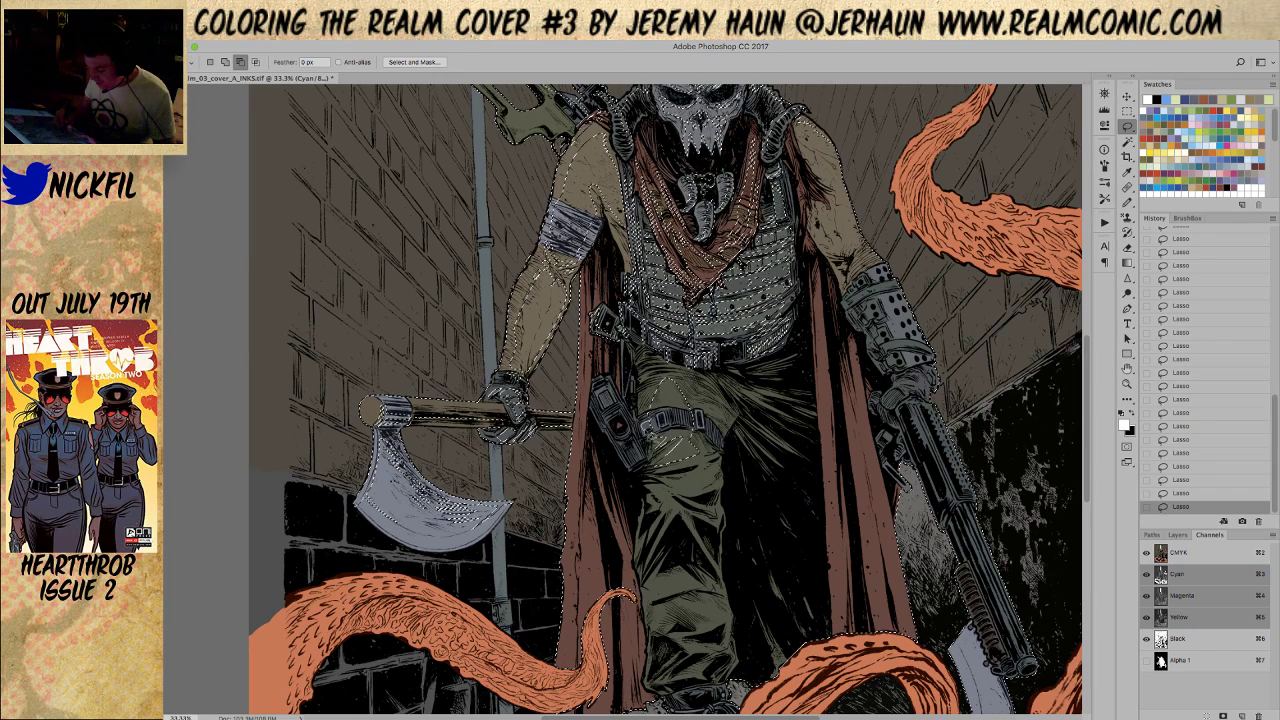
key(shift)
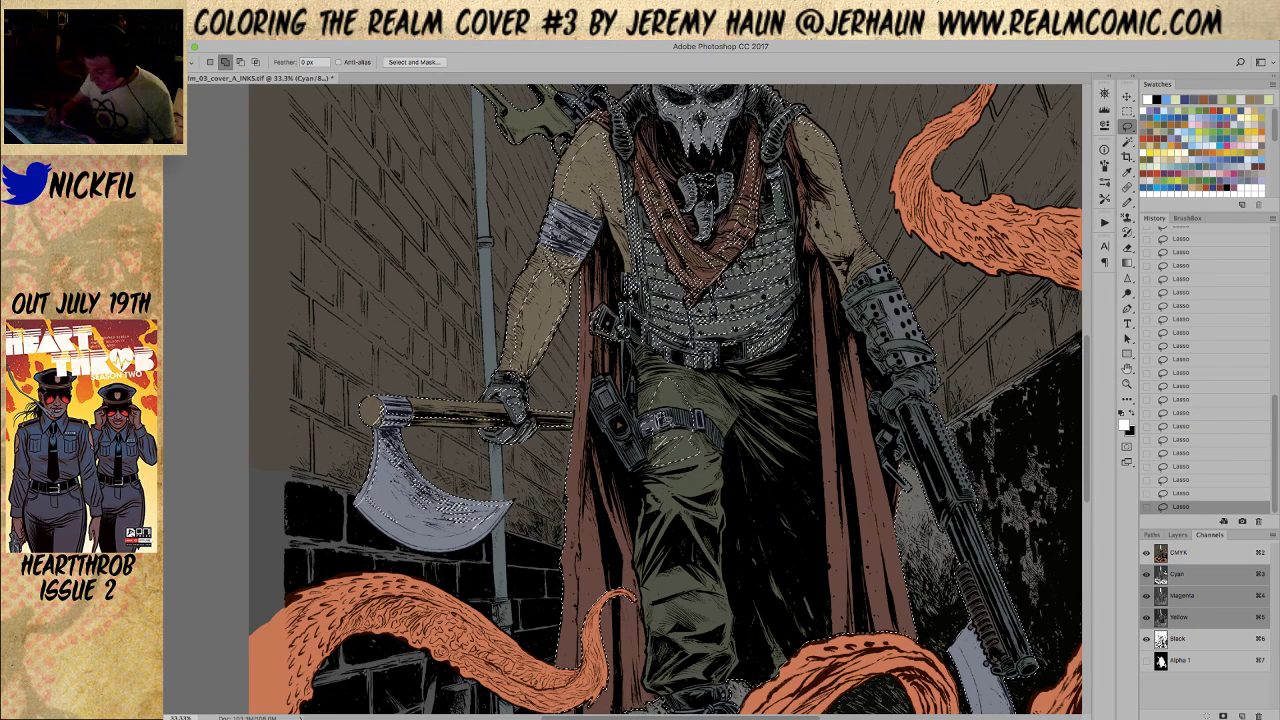
key(alt)
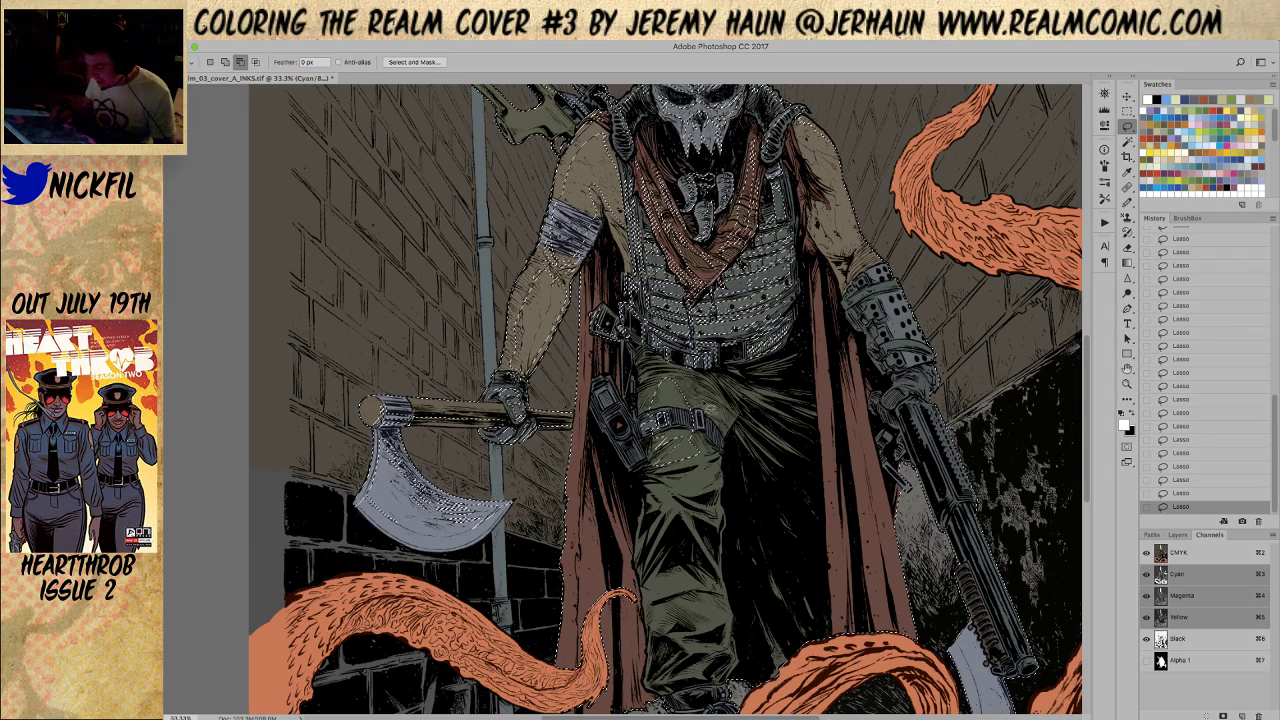
drag(640, 185, 705, 300)
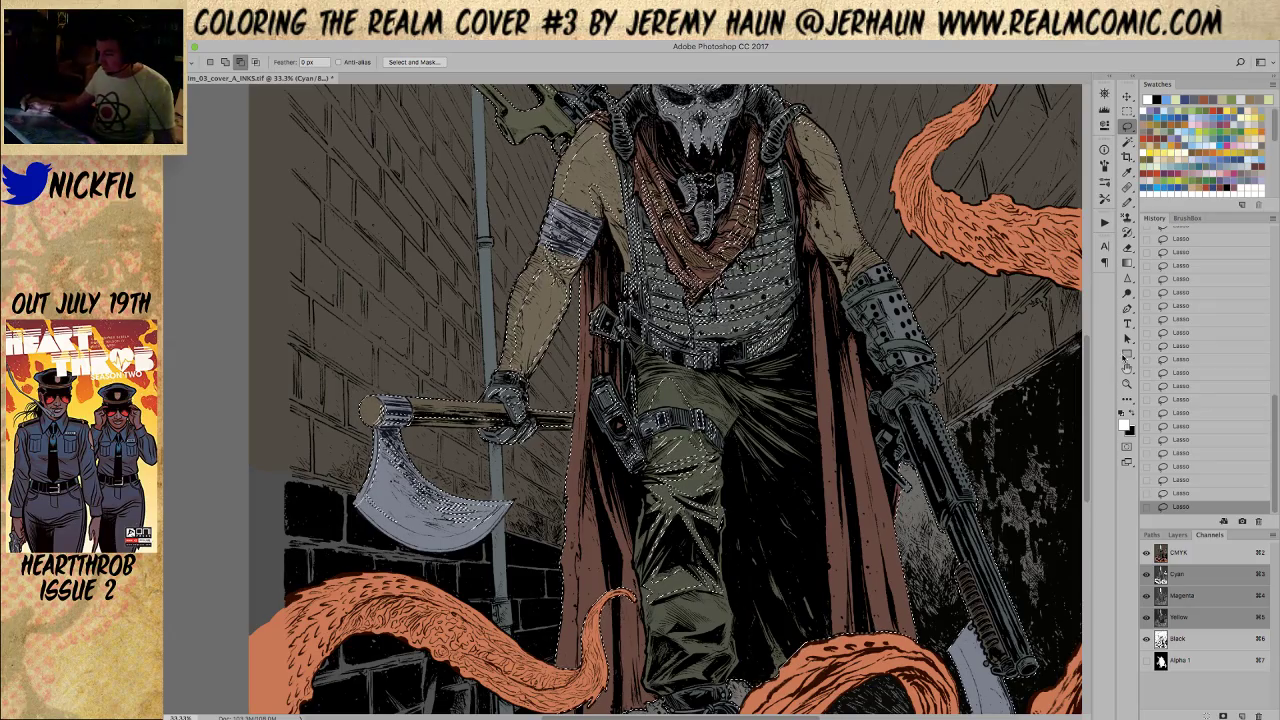
Subtract fold shapes on the lower part of the green trouser leg from the selection with the Lasso
key(space)
drag(457, 508, 452, 403)
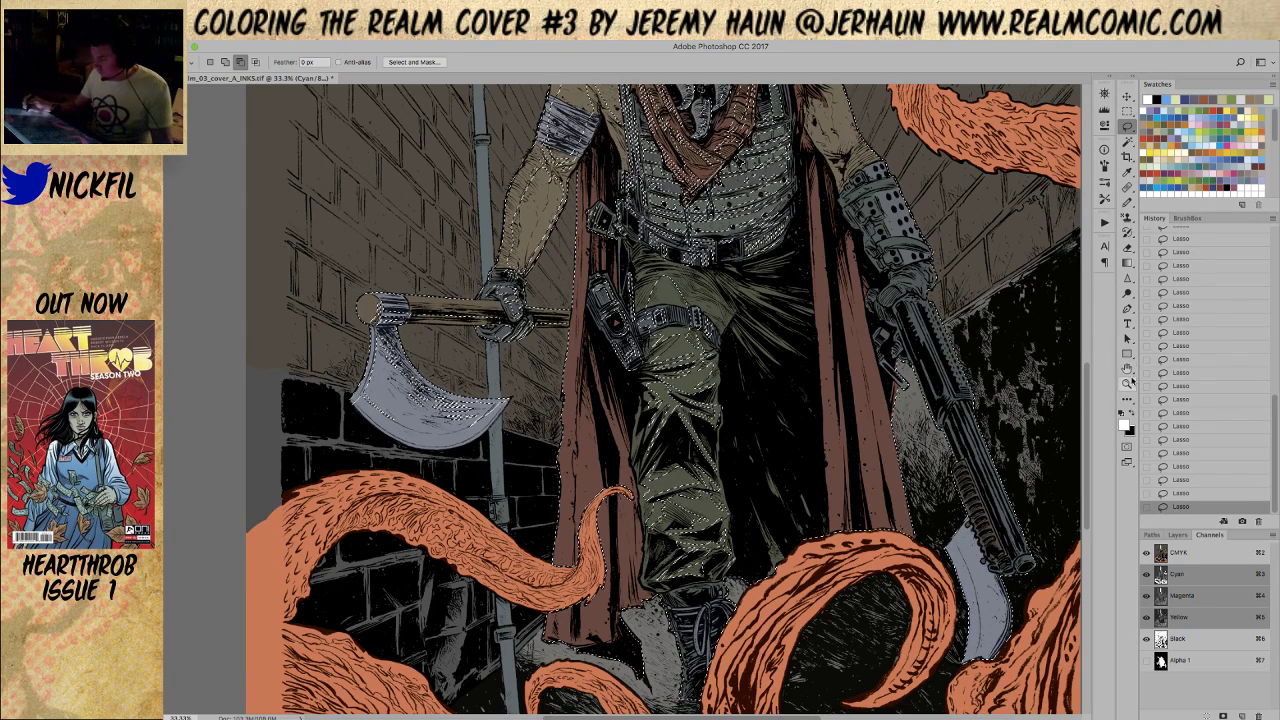
click(1127, 368)
drag(820, 500, 805, 610)
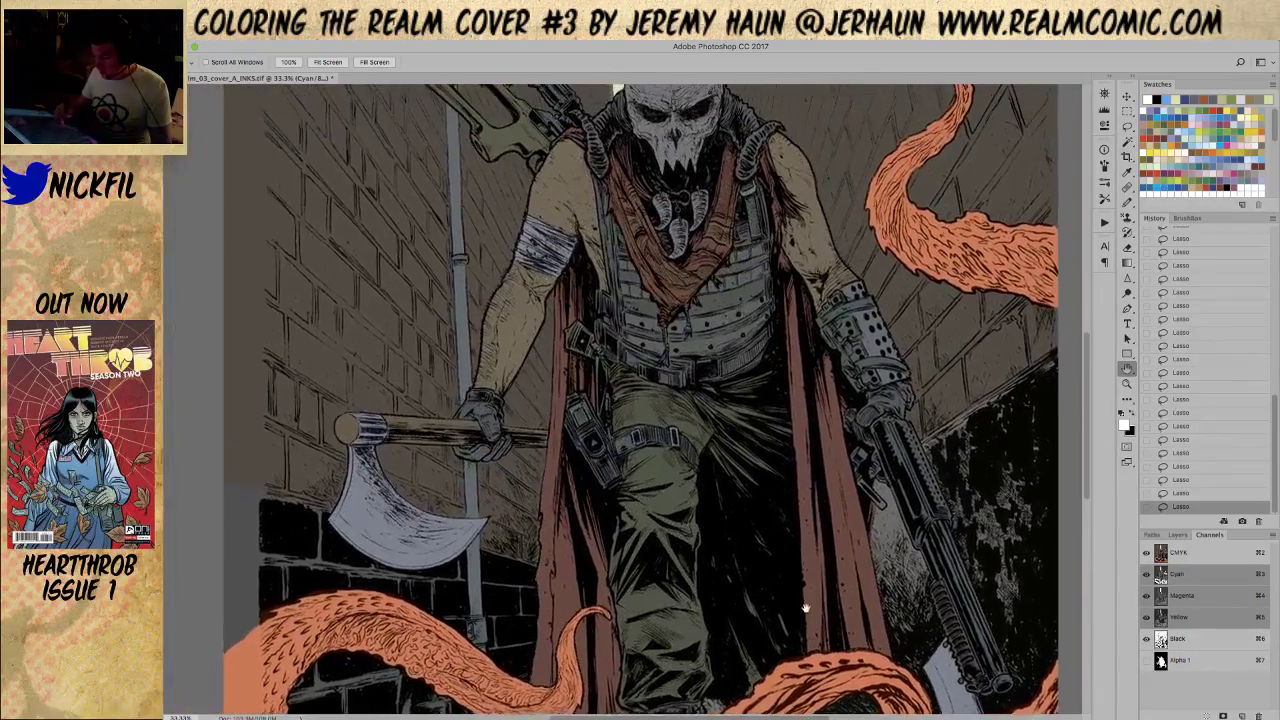
key(l)
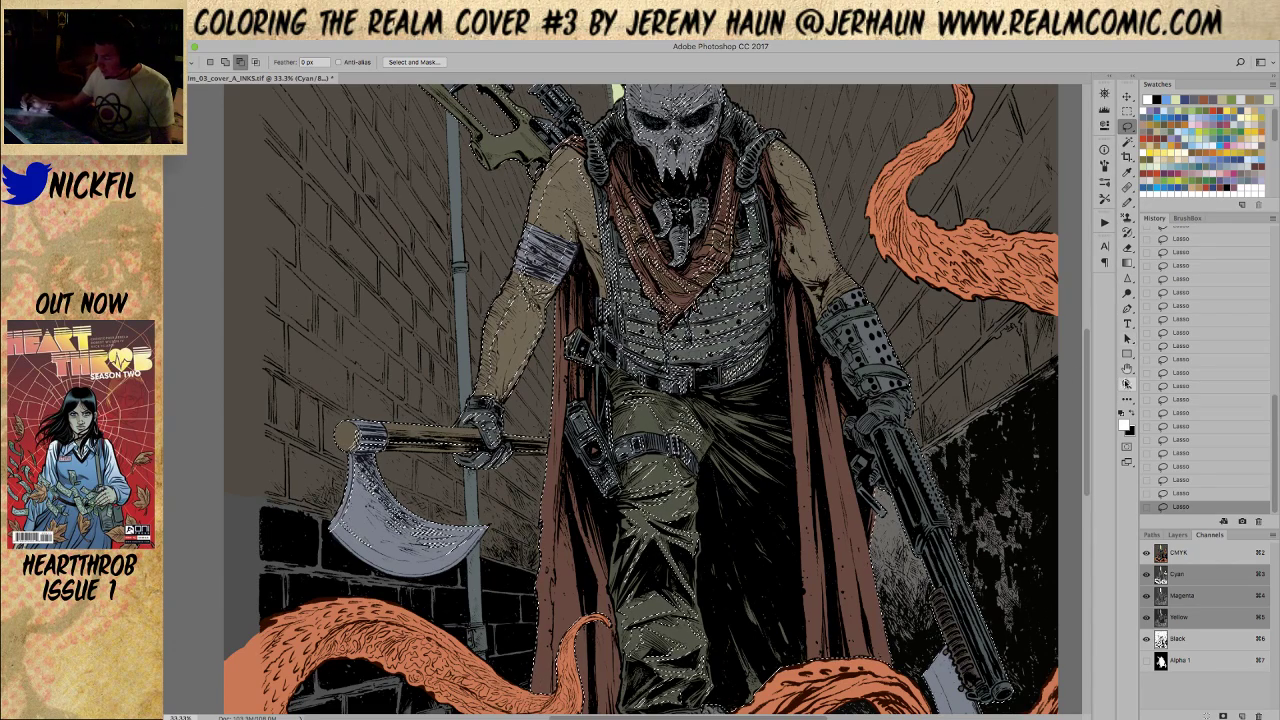
key(h)
scroll(1054, 426, down, 3)
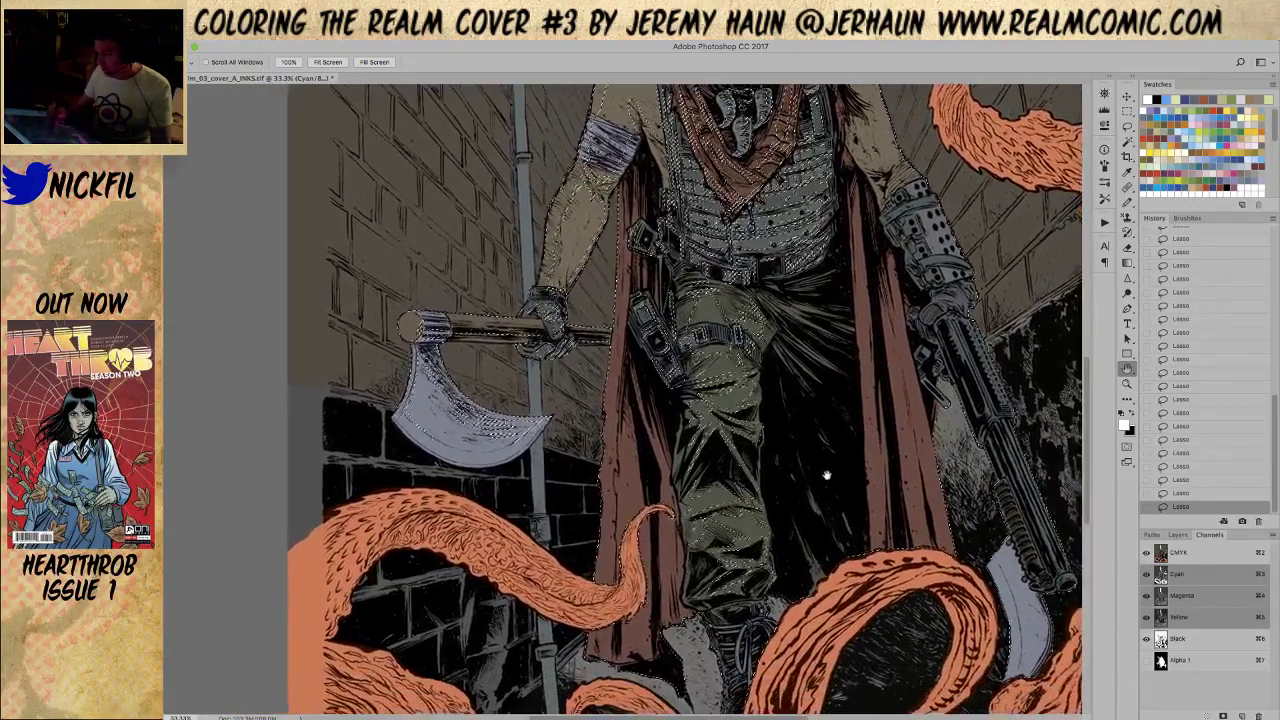
Subtract long vertical fold shapes on the red cape's gun-side panel from the selection with the Lasso
drag(826, 476, 796, 413)
key(l)
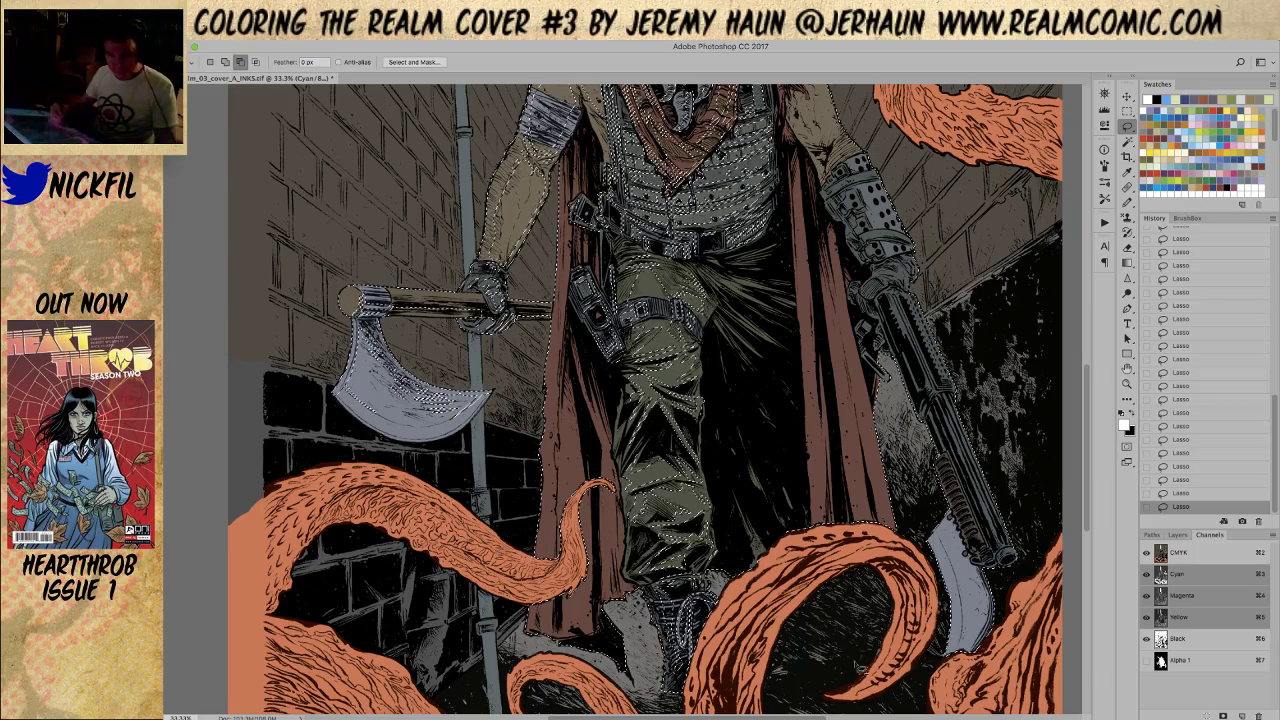
click(1128, 368)
drag(741, 618, 676, 528)
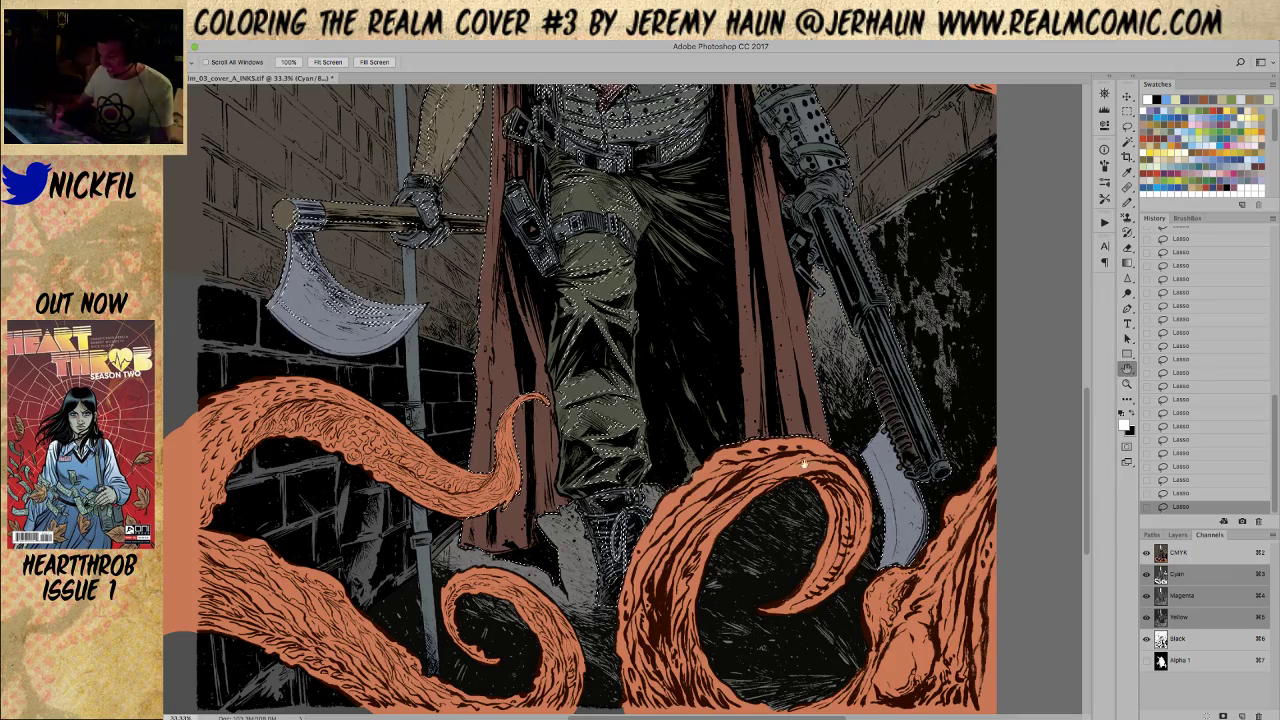
scroll(862, 515, up, 5)
scroll(862, 515, right, 3)
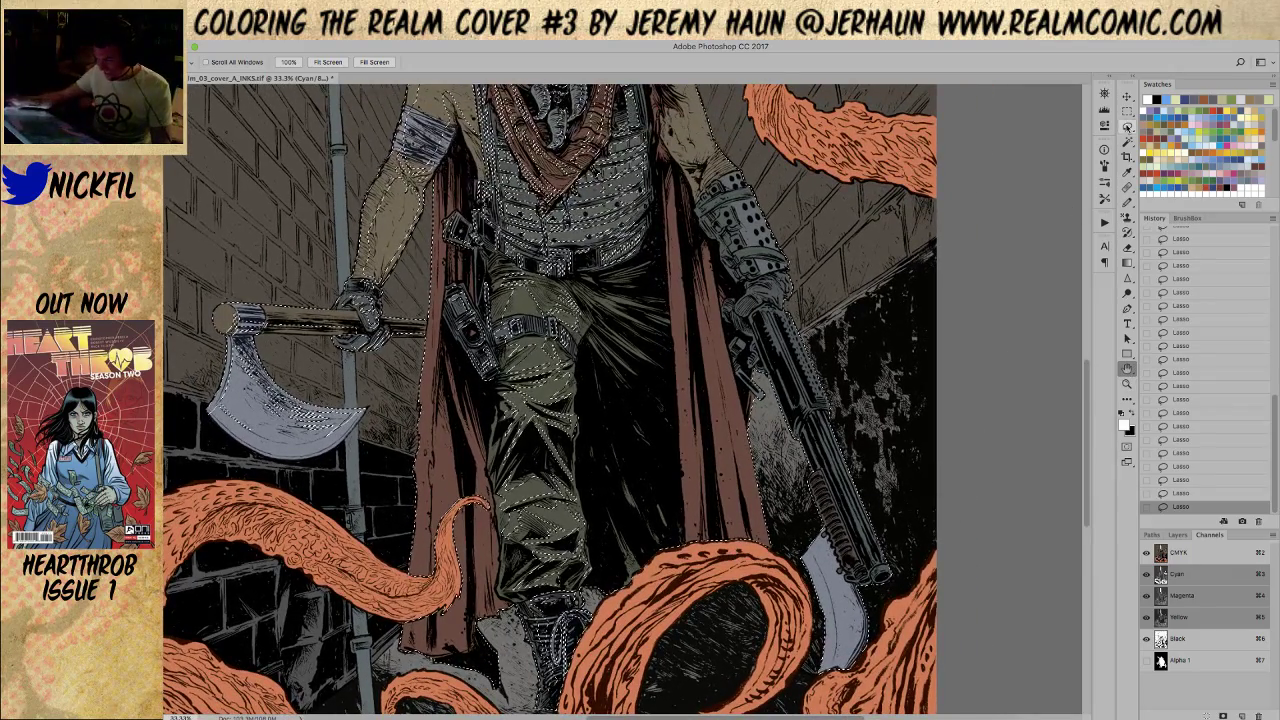
key(l)
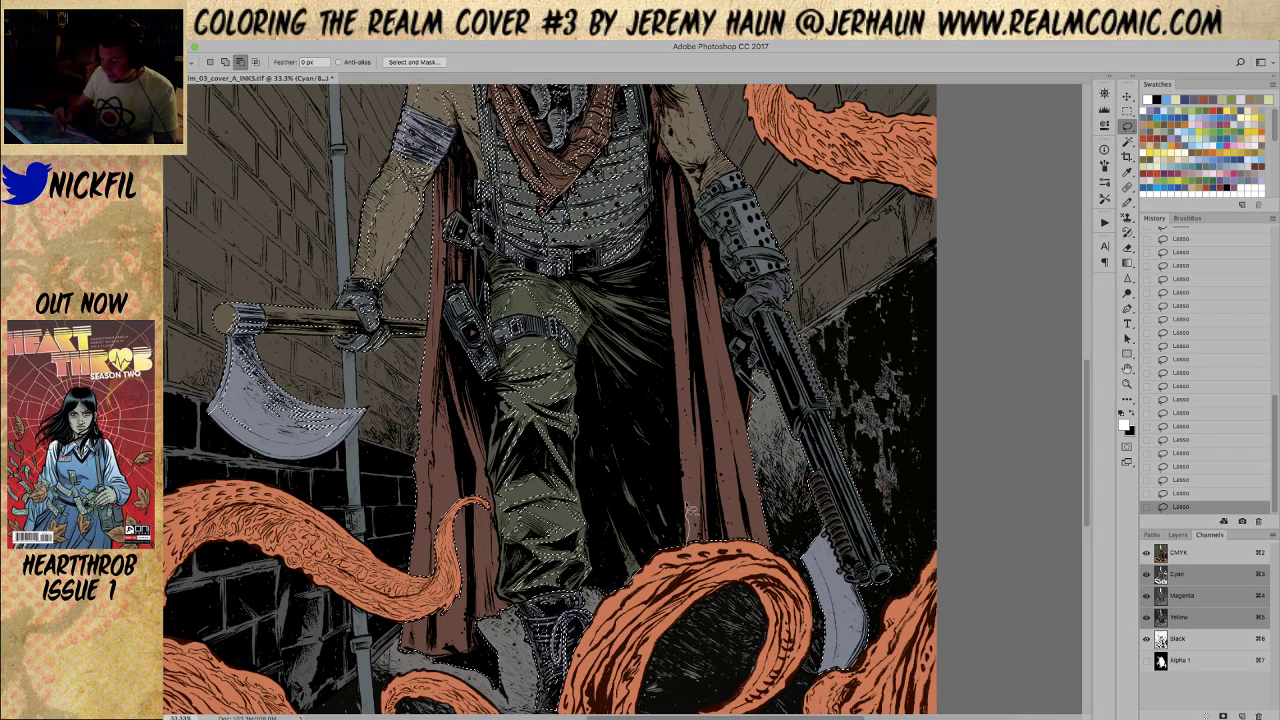
mouse_move(686, 460)
mouse_down()
mouse_move(676, 230)
mouse_move(707, 550)
mouse_move(698, 530)
mouse_up()
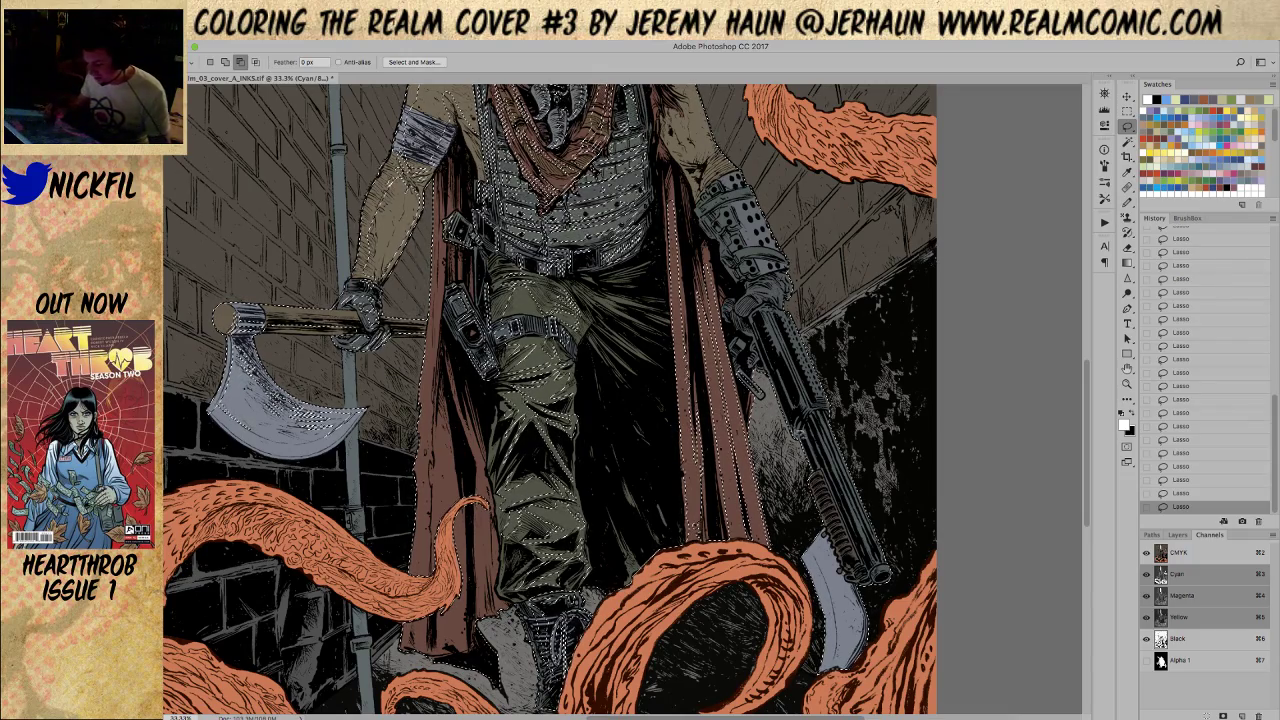
Carve shapes along the gun's barrel and grip out of the selection with the Lasso
click(1127, 368)
scroll(919, 466, right, 5)
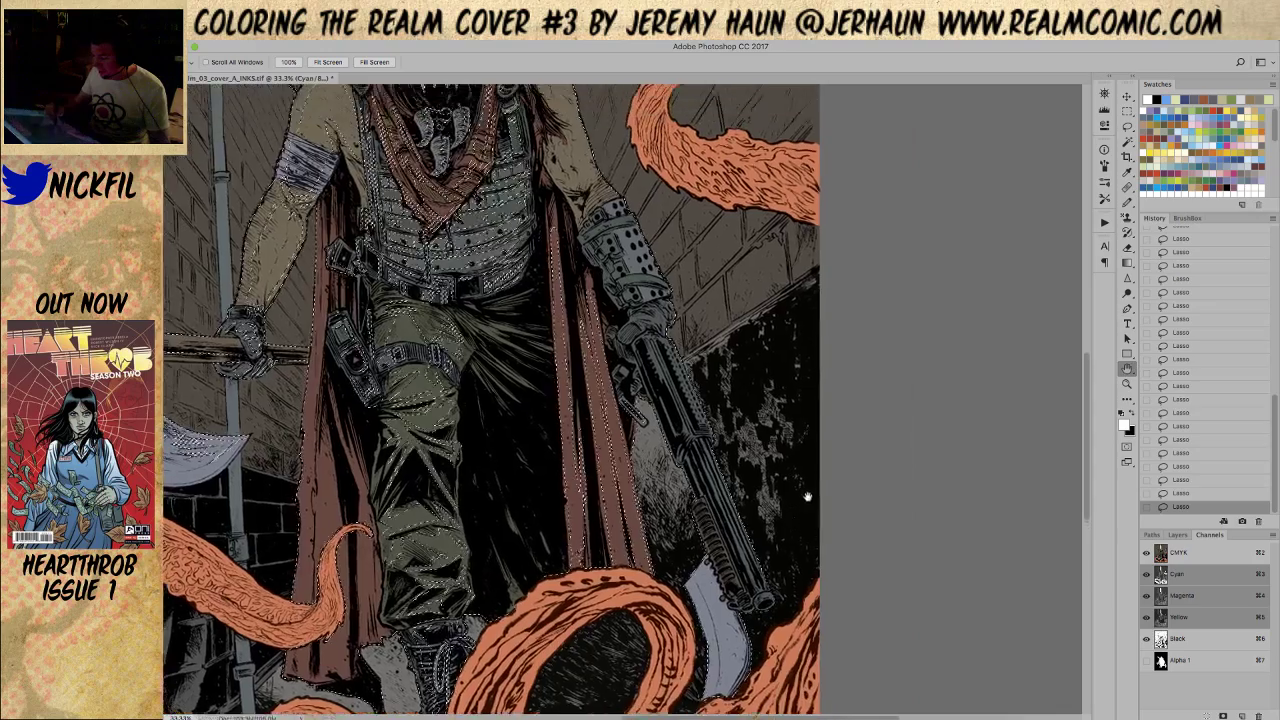
key(l)
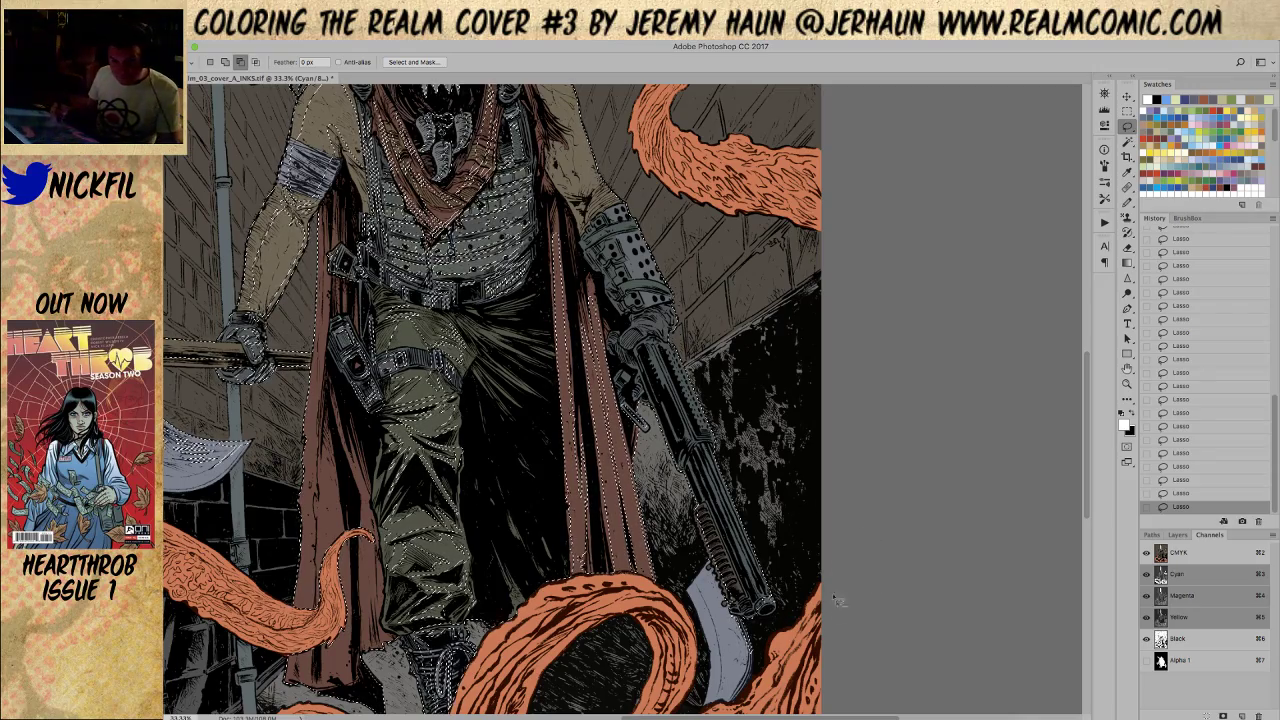
click(1127, 368)
scroll(951, 517, up, 3)
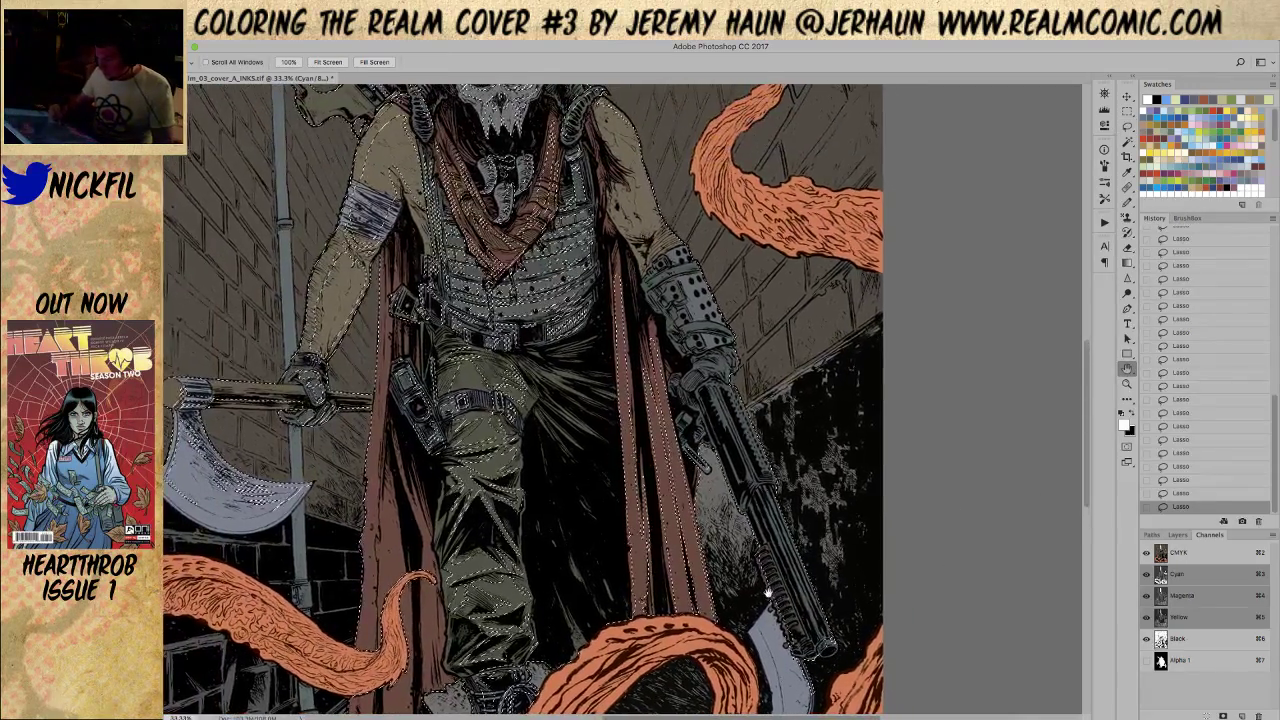
scroll(866, 443, right, 2)
key(l)
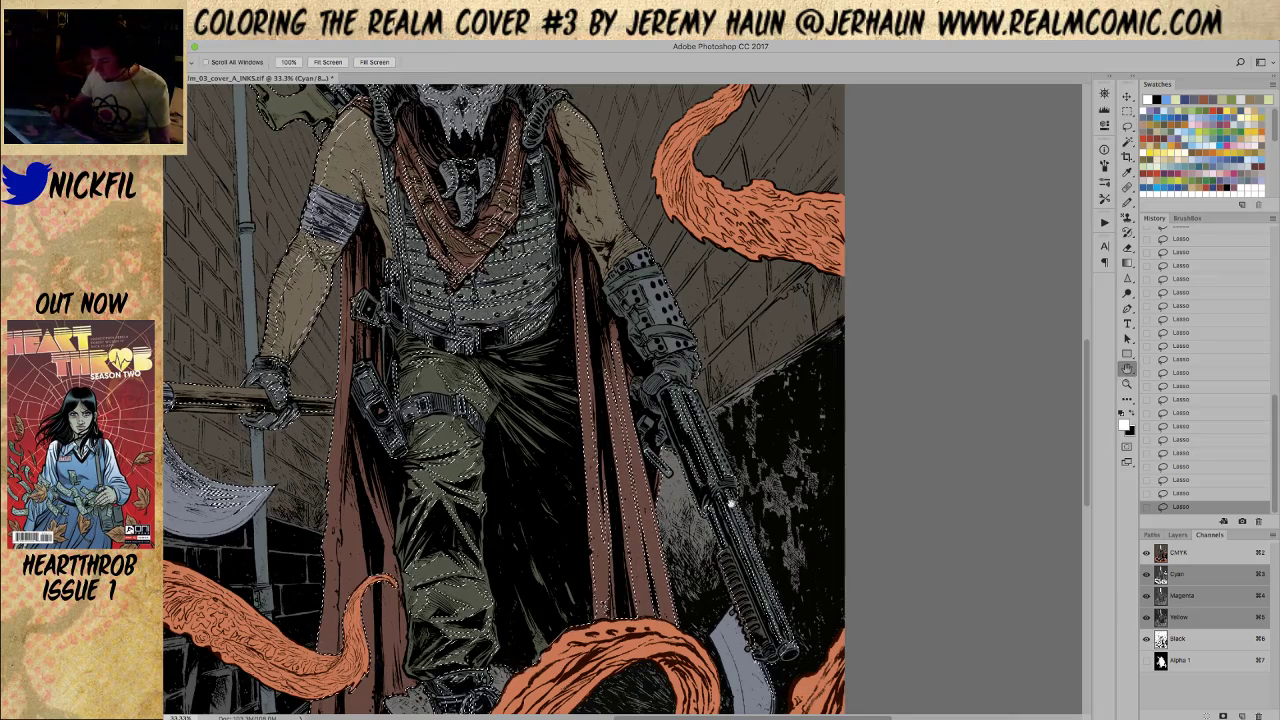
drag(735, 502, 783, 617)
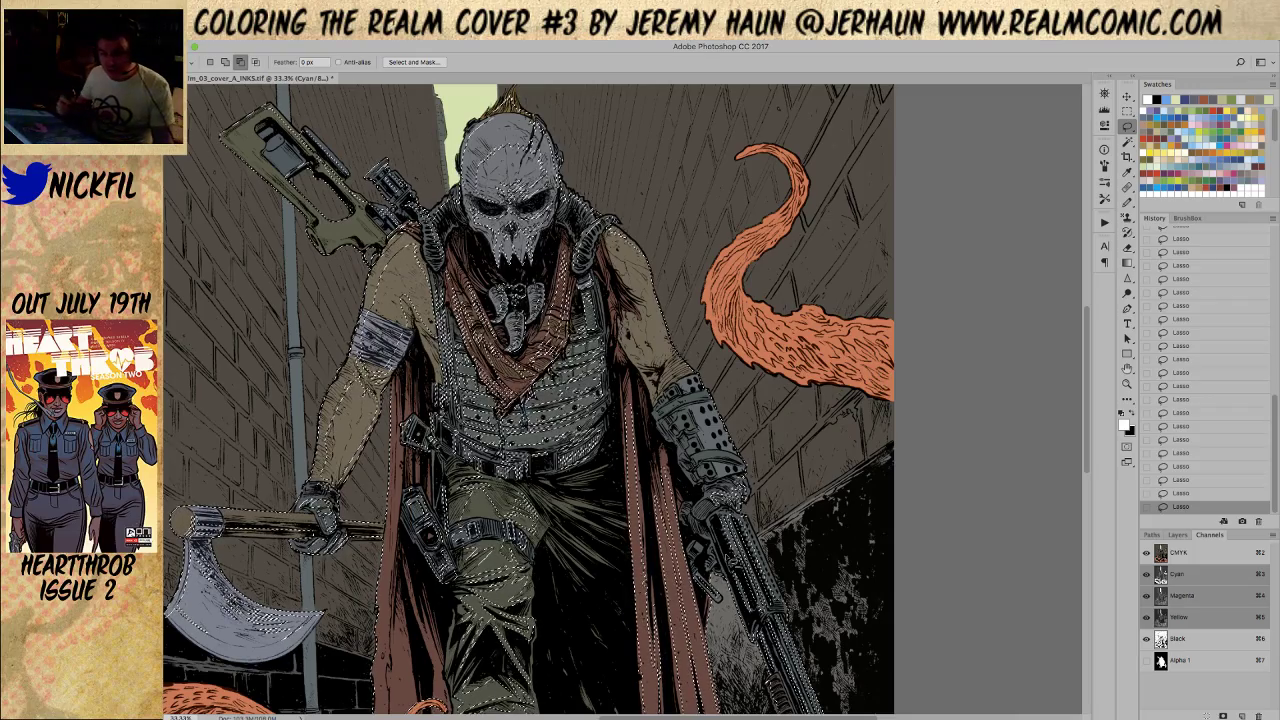
Refine the selection on the gun arm's shoulder and upper arm by adding and subtracting shapes with the Lasso
click(1127, 368)
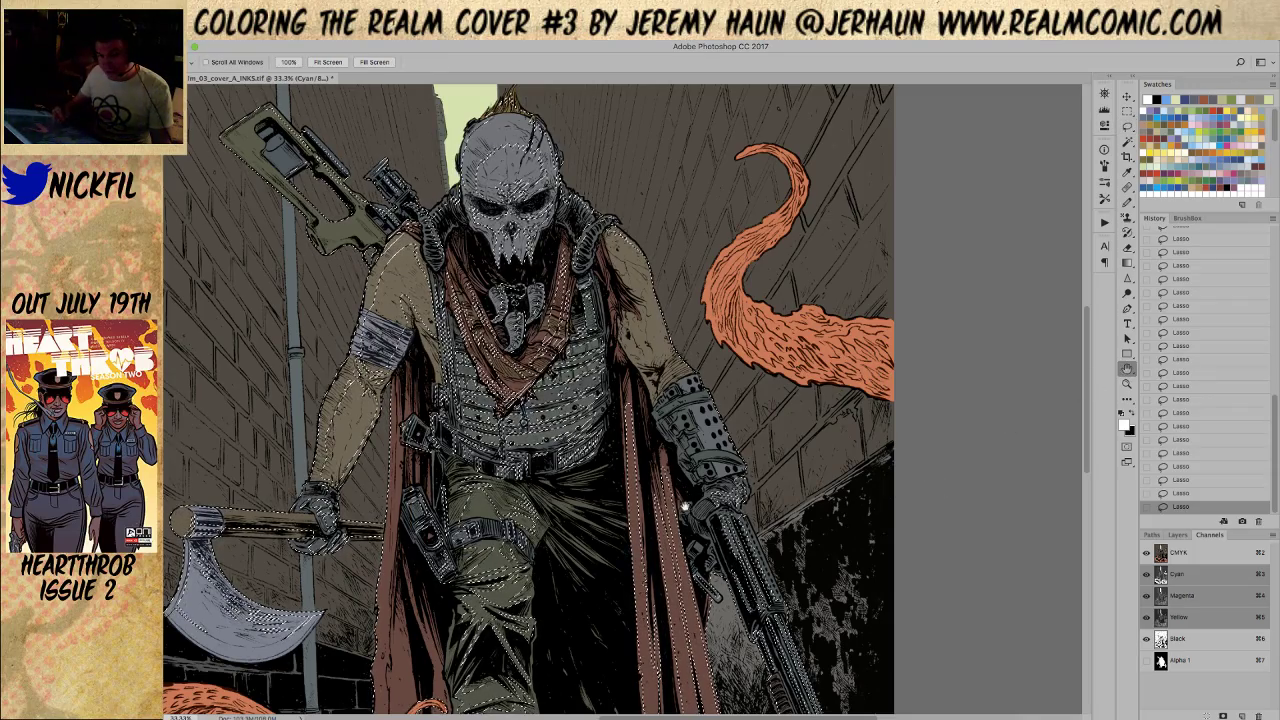
scroll(693, 512, up, 5)
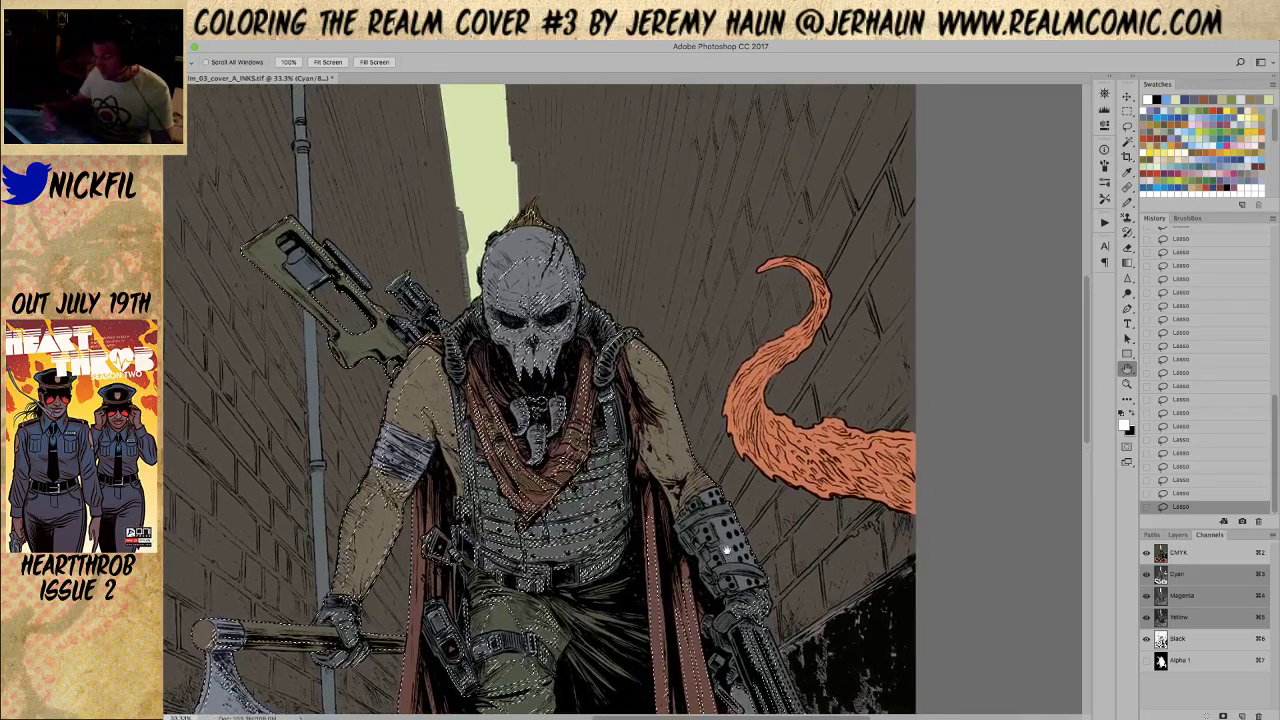
key(l)
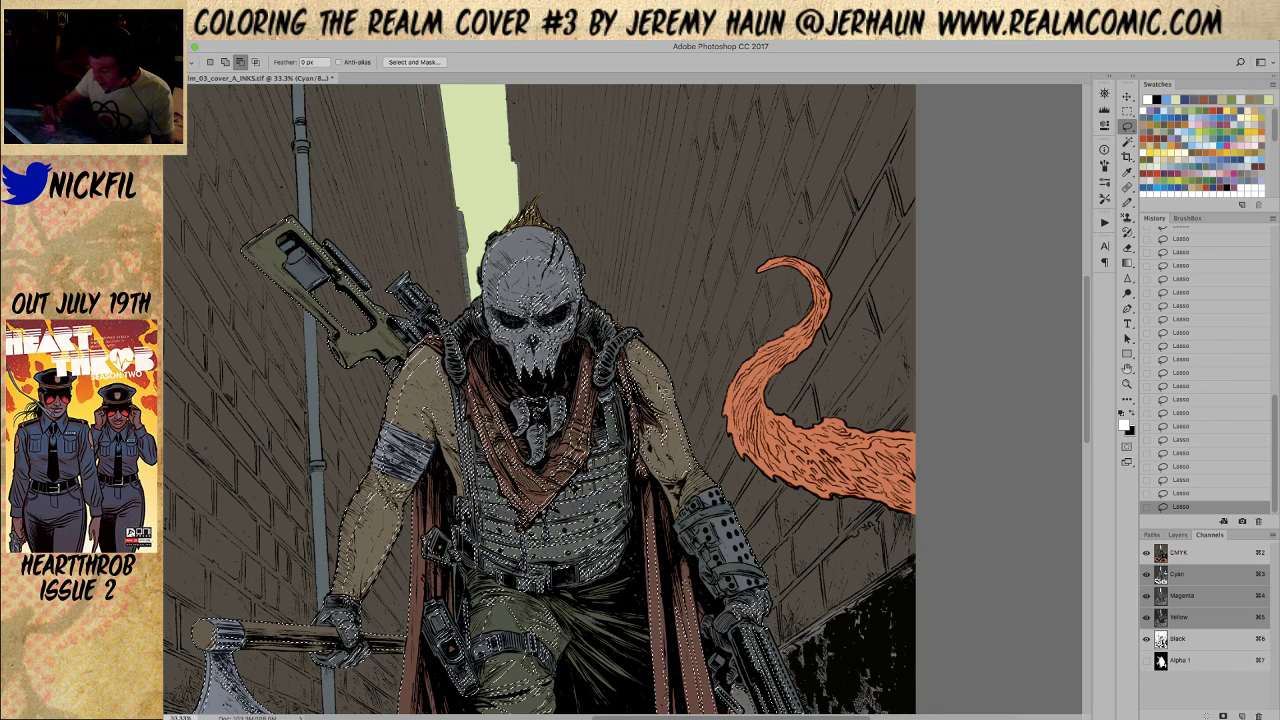
key(shift)
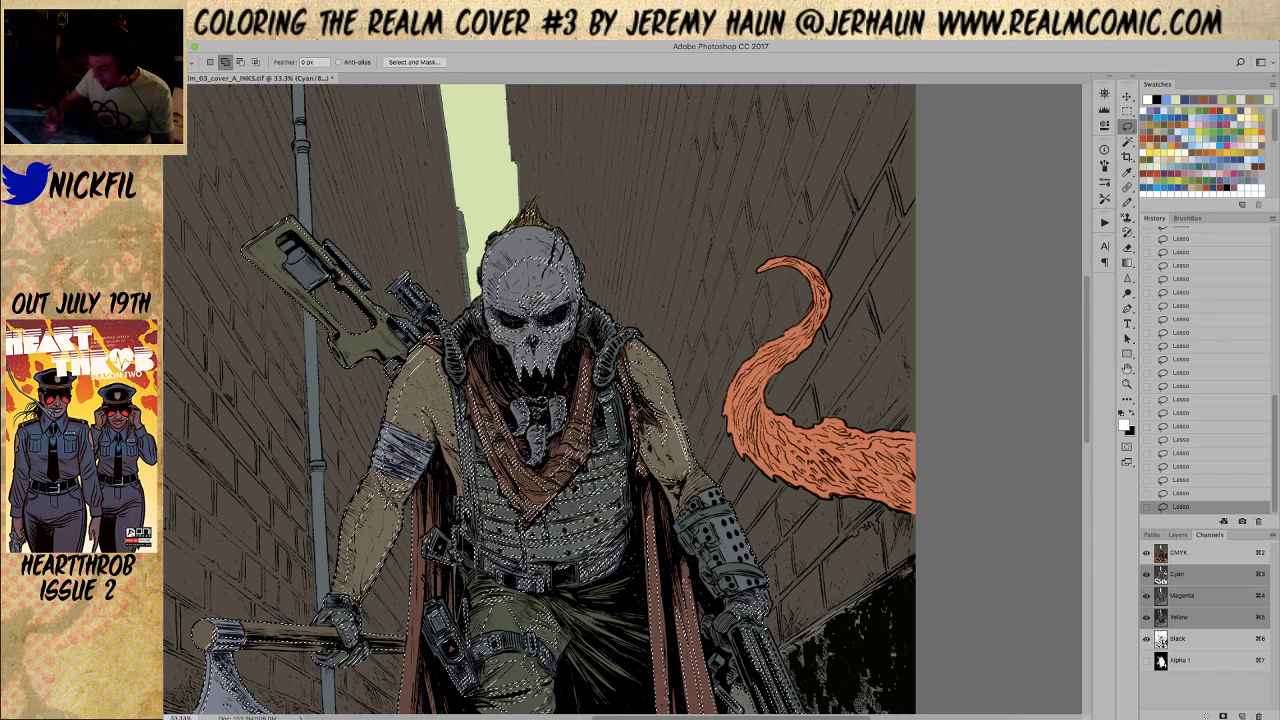
key(alt)
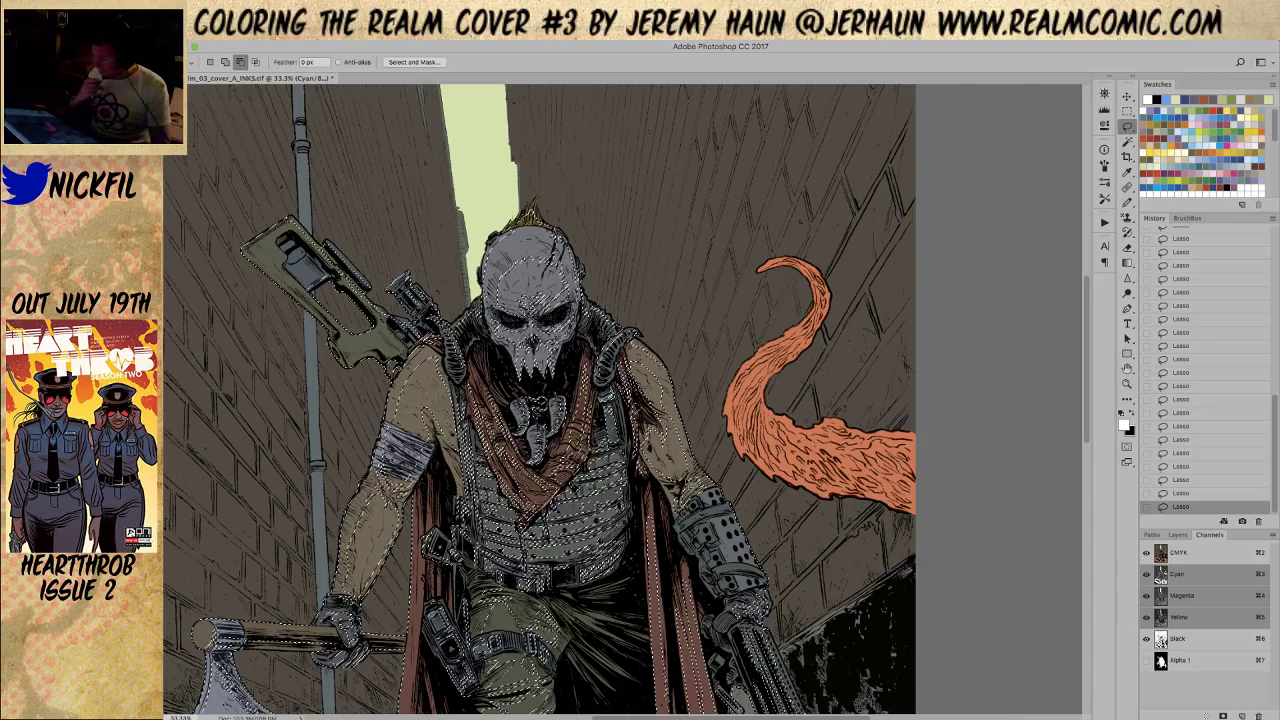
Carve the selection into smaller shapes on the gun arm's forearm, studded gauntlet and gloved hand with the Lasso
key(space)
drag(540, 400, 518, 325)
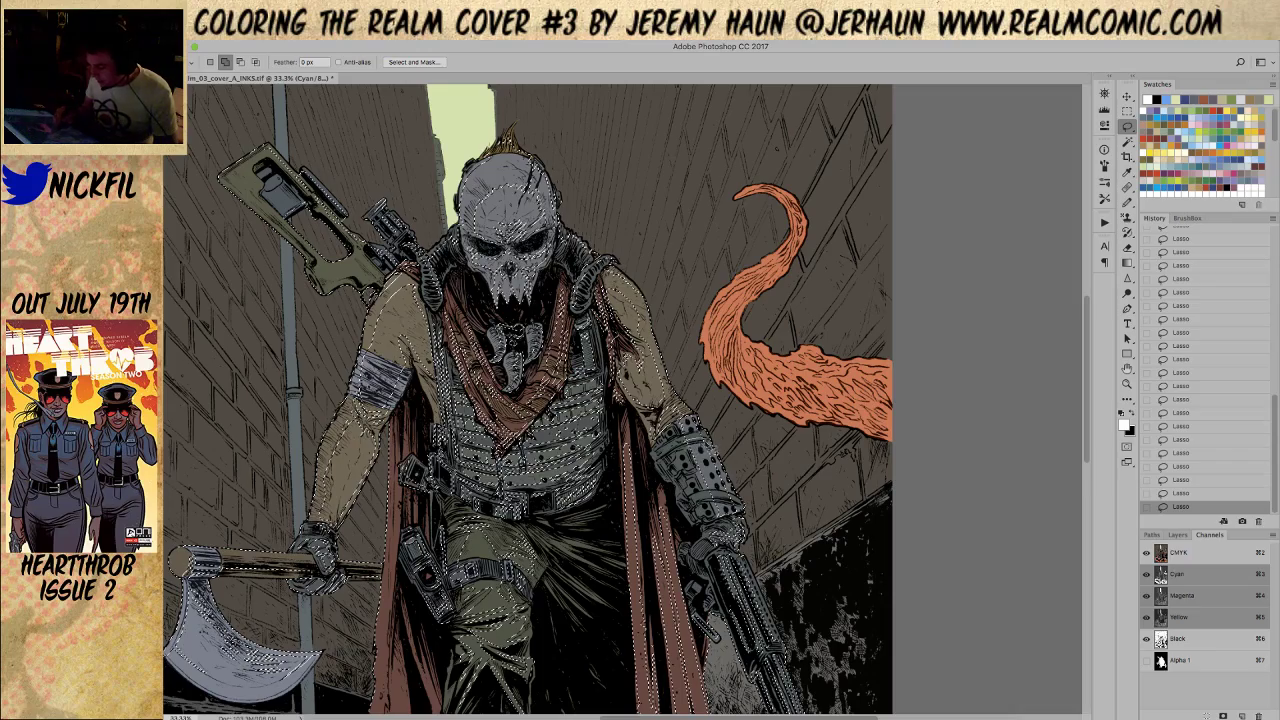
key(shift)
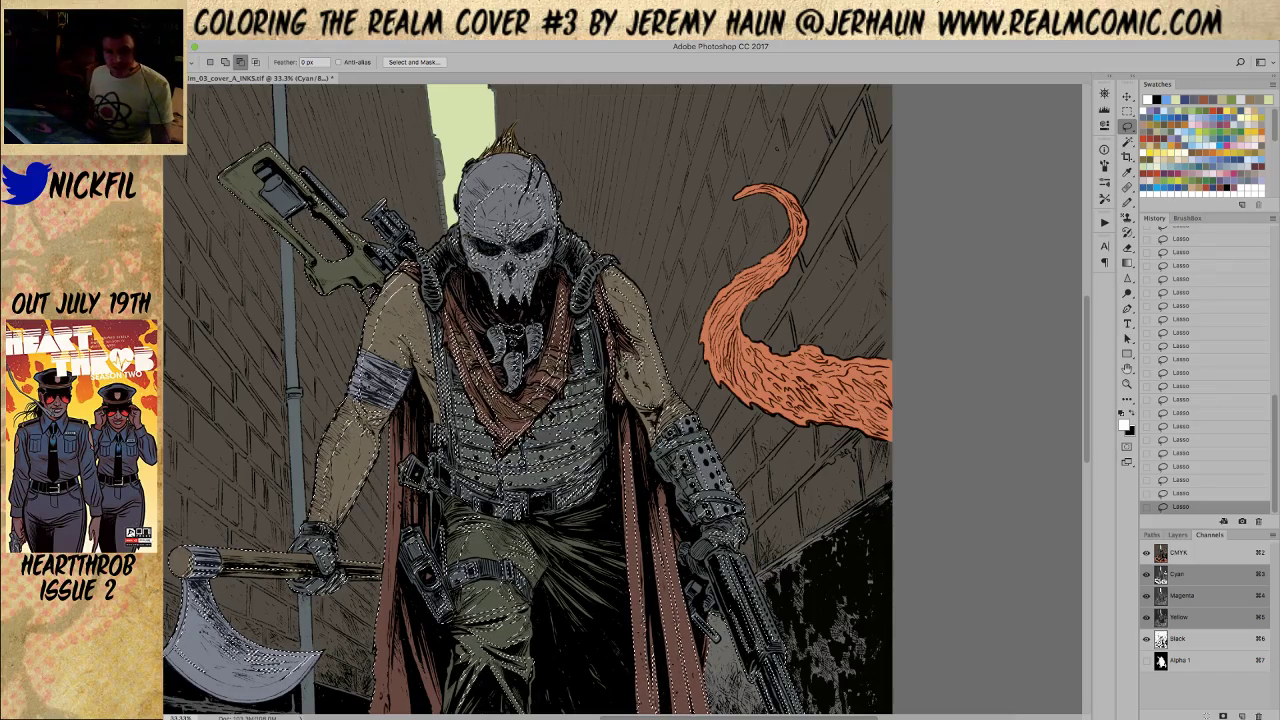
key(space)
drag(736, 554, 762, 508)
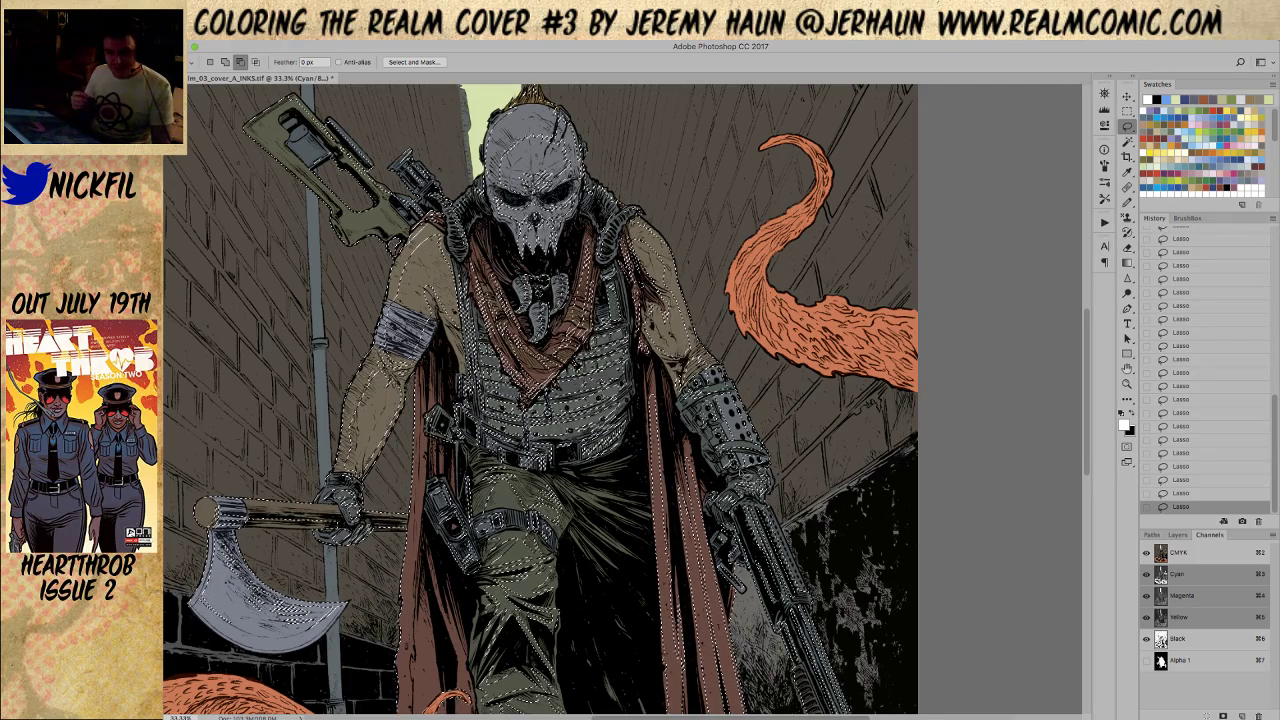
Subtract long vertical folds on the red cape's axe-side panel from the selection with the Lasso
key(space)
drag(750, 585, 848, 452)
mouse_move(786, 531)
mouse_down()
mouse_move(788, 494)
mouse_move(786, 523)
mouse_move(845, 498)
mouse_up()
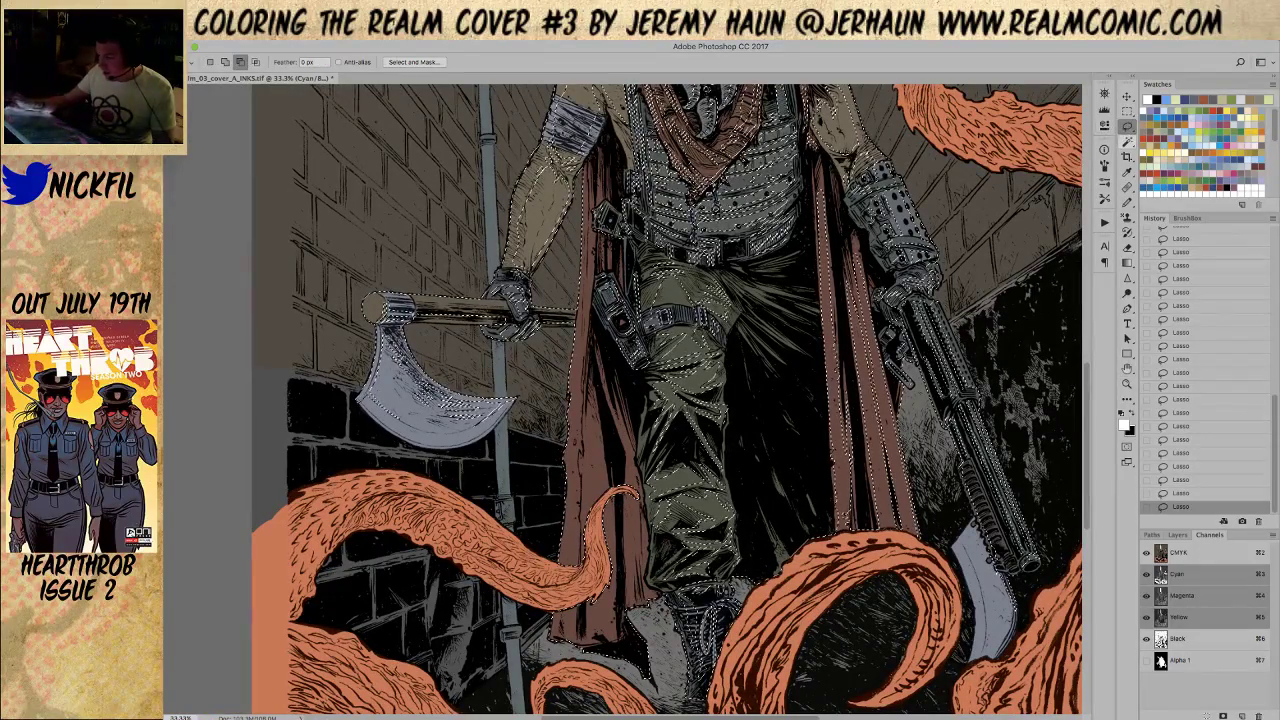
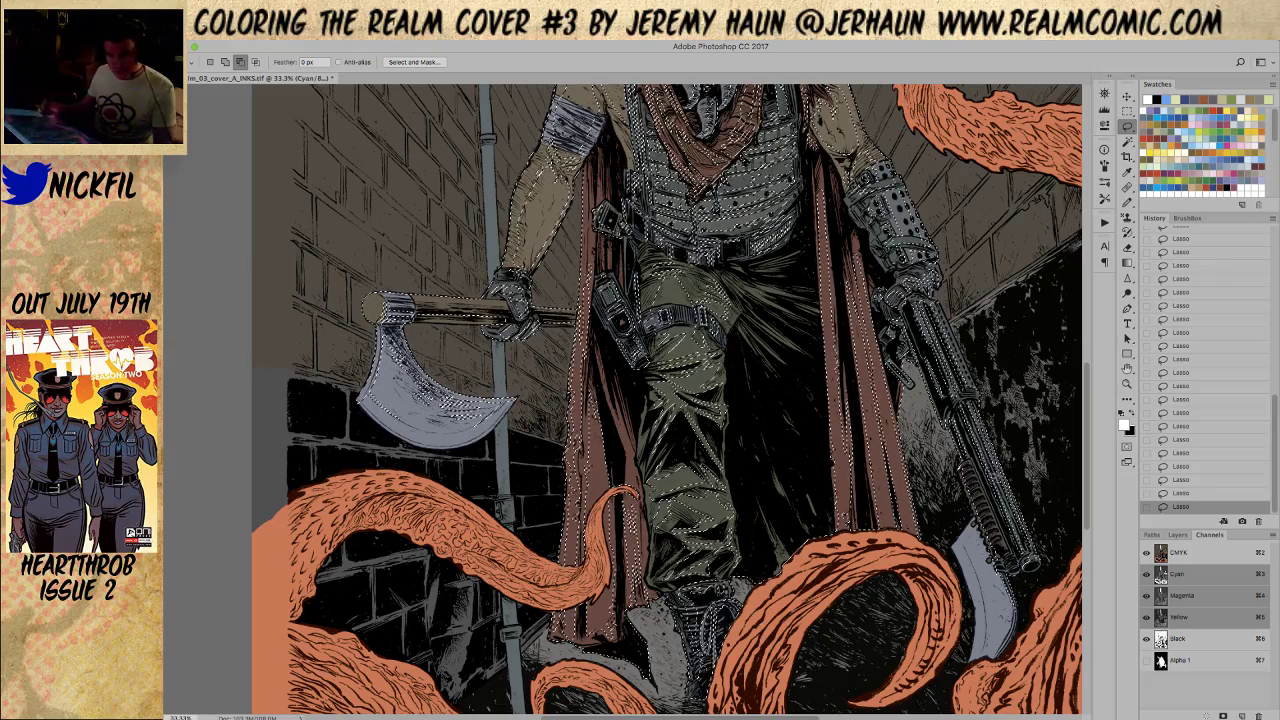
Examine the carved selection across the whole figure at reduced zoom levels
click(1126, 384)
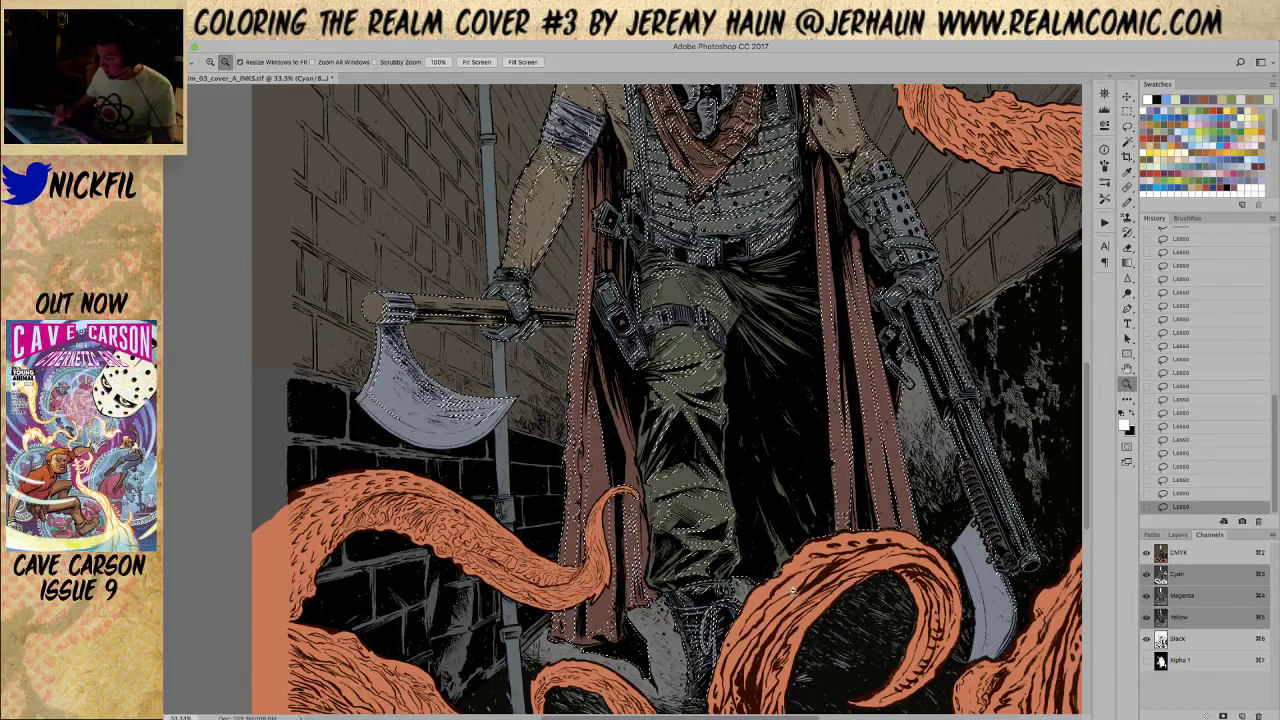
key(ctrl+minus)
click(1127, 368)
drag(920, 574, 865, 574)
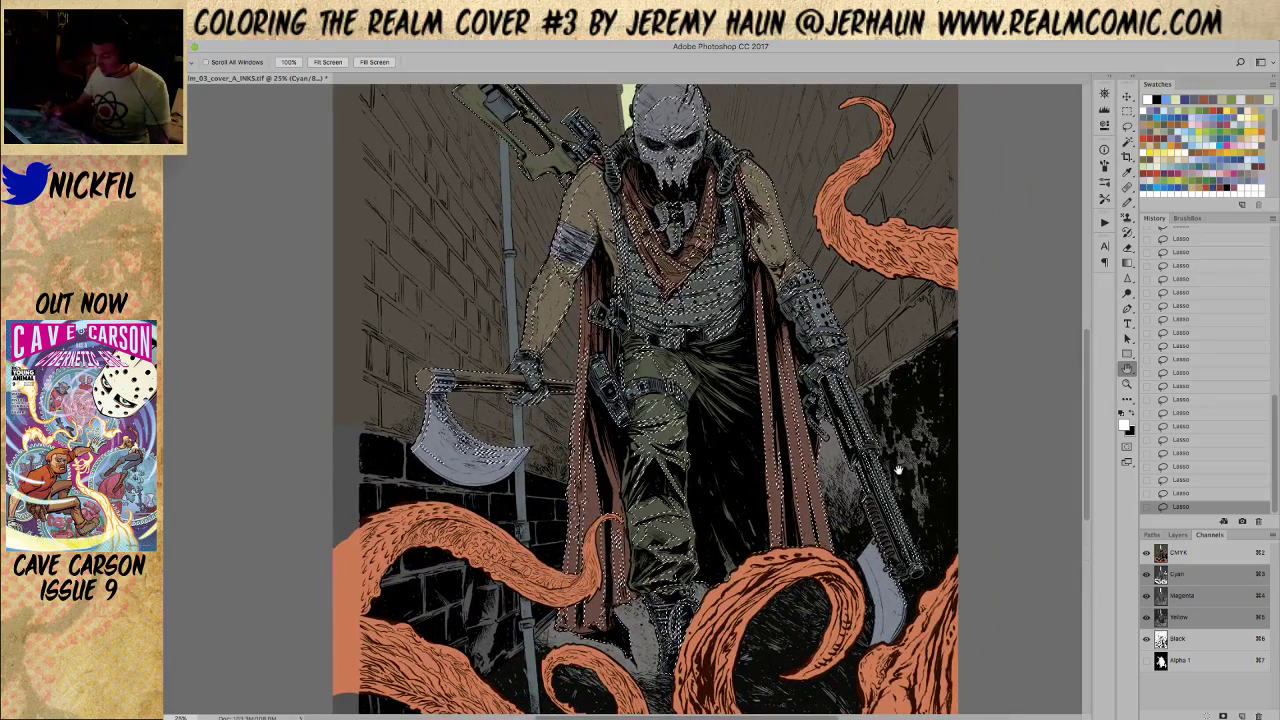
click(1127, 125)
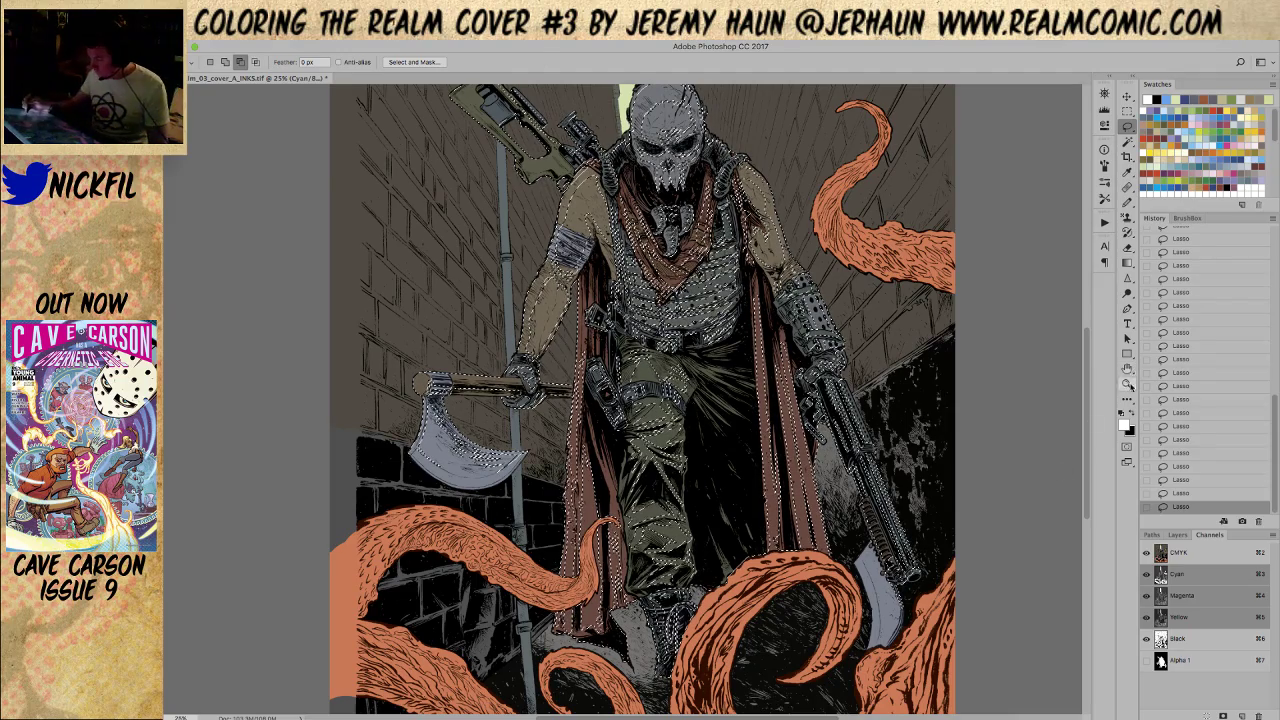
key(z)
alt+click(747, 530)
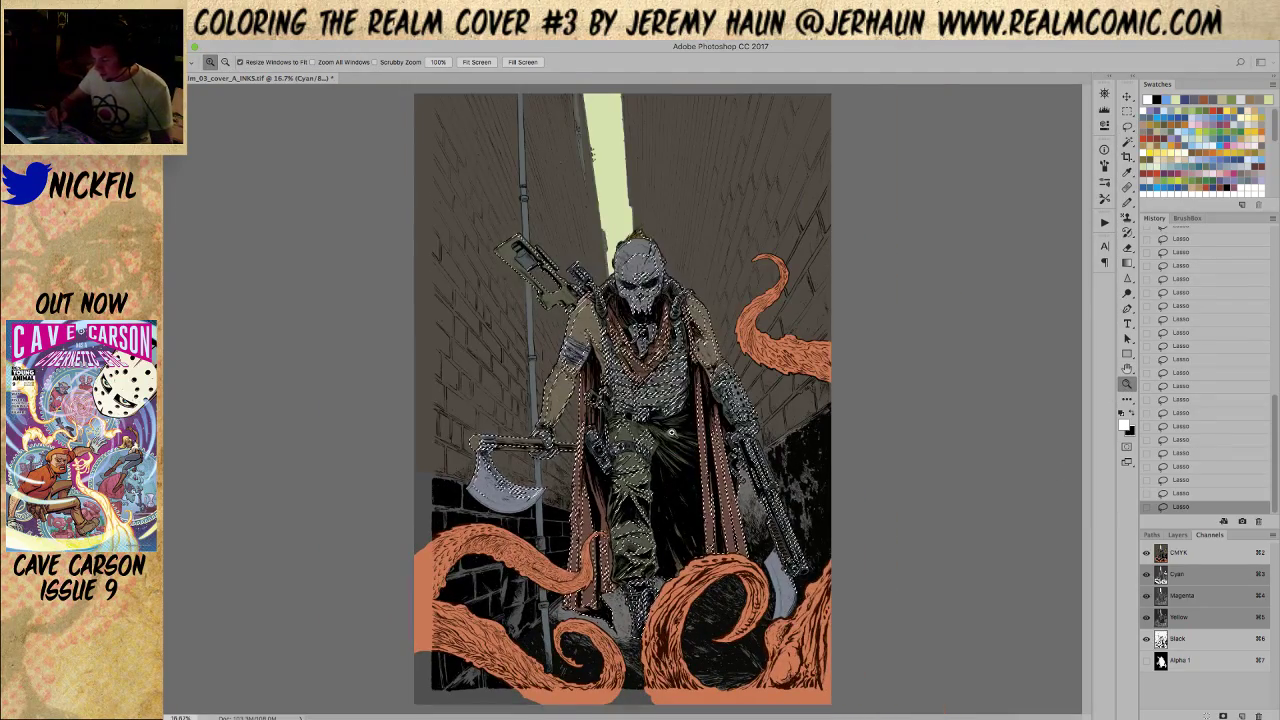
click(673, 432)
key(l)
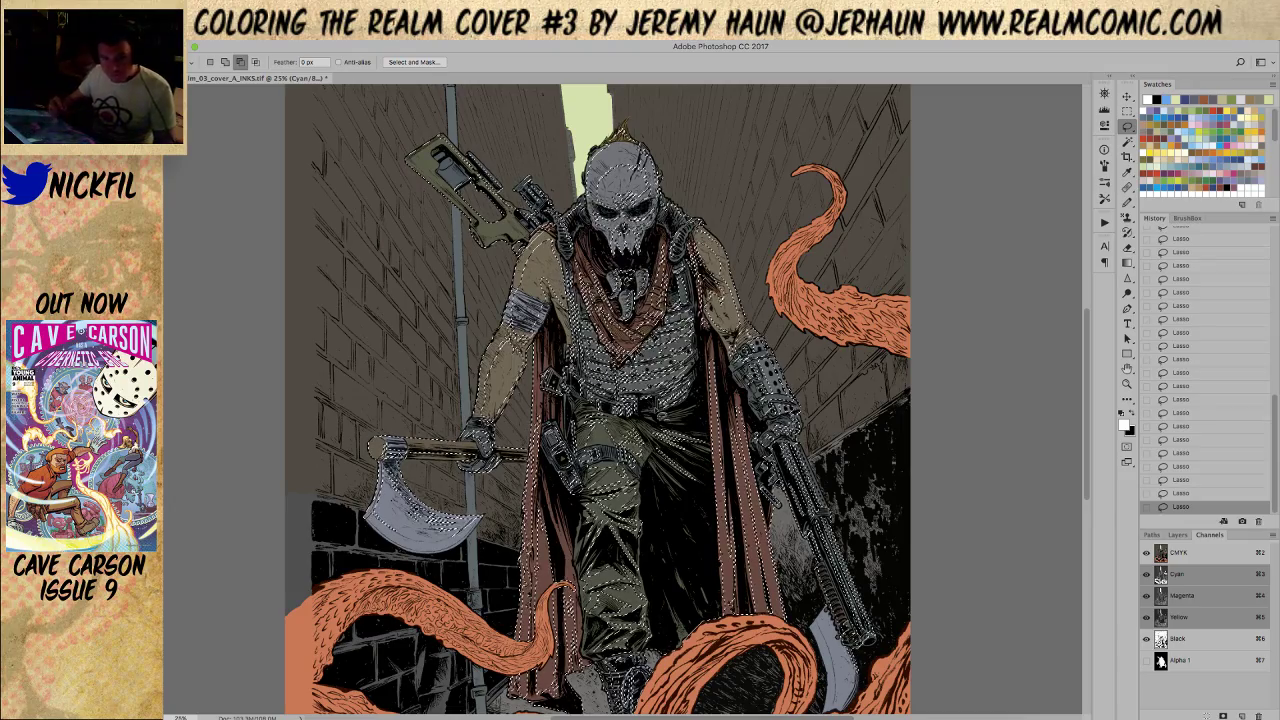
click(1127, 386)
alt+click(692, 521)
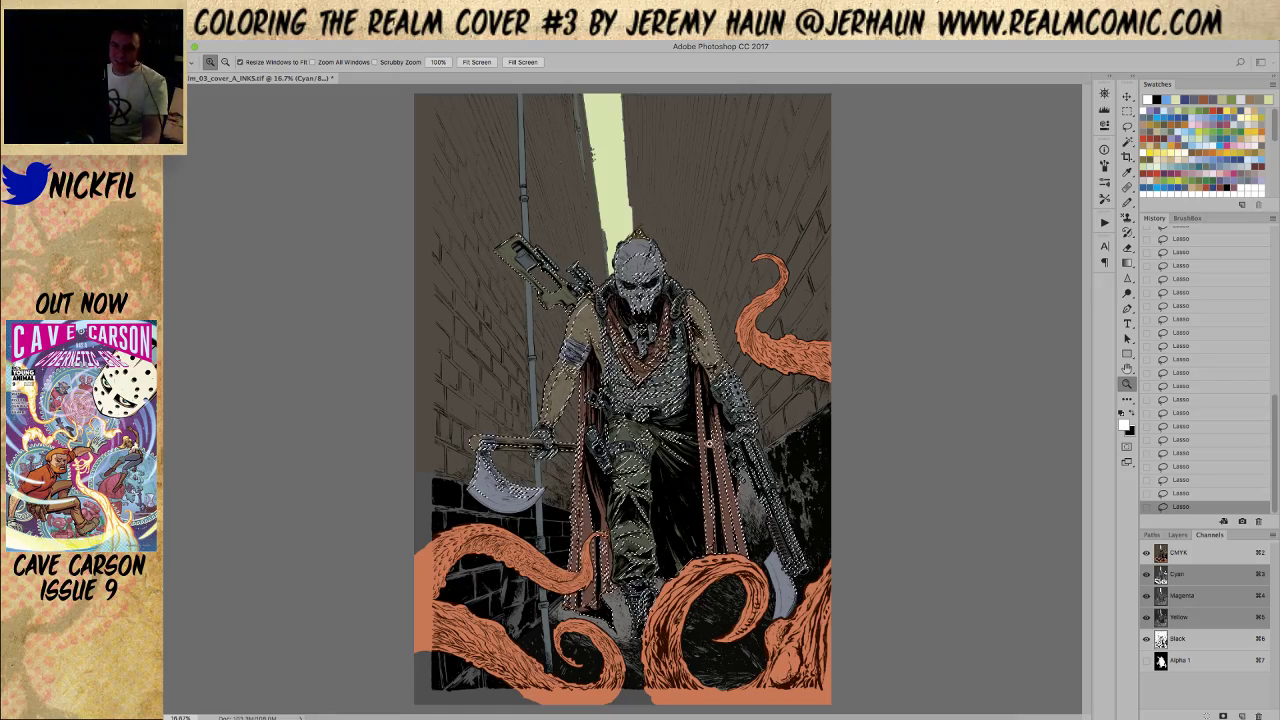
Refine the selection on the green rifle stock behind the shoulder, adding and subtracting edge shapes with the Lasso
click(663, 367)
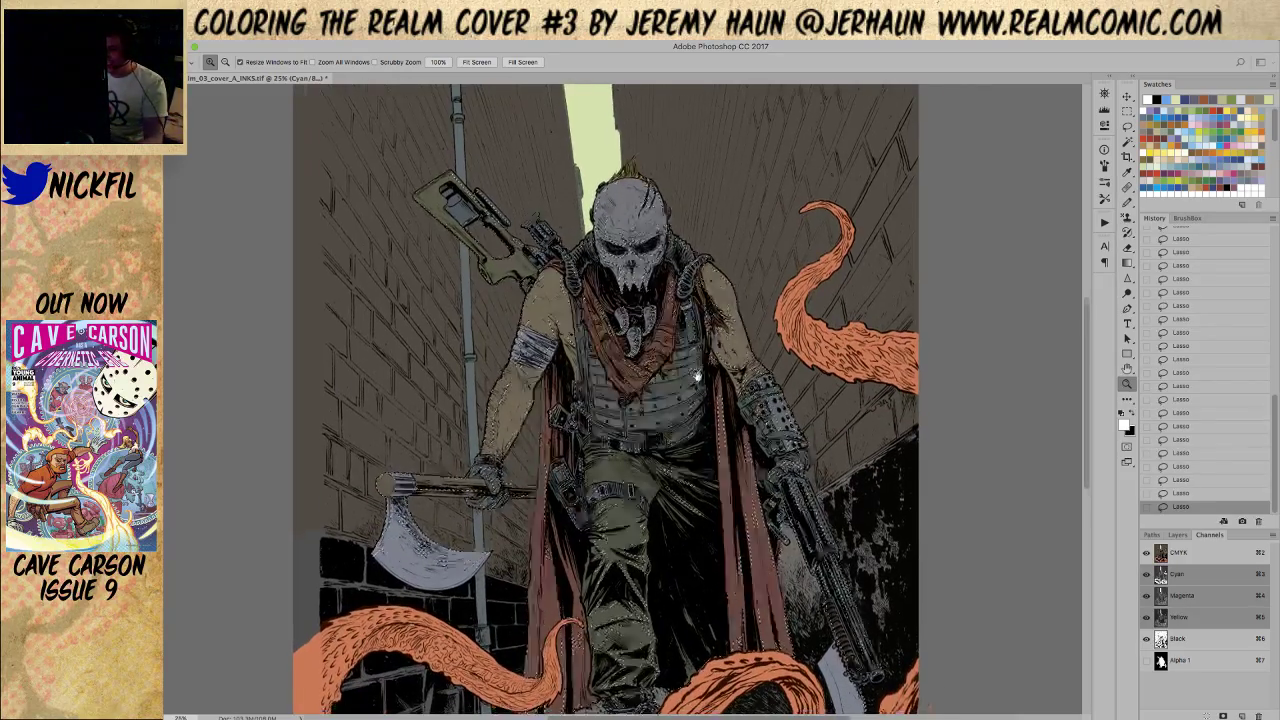
drag(693, 378, 776, 446)
click(543, 342)
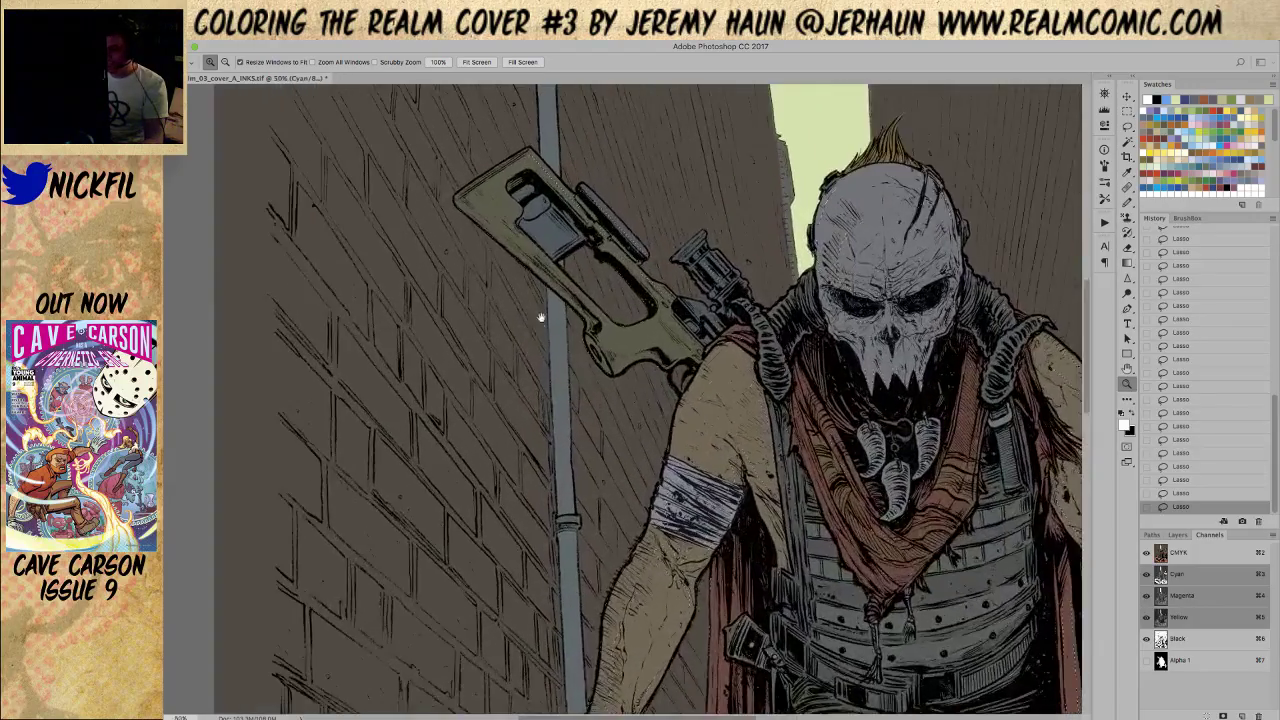
drag(537, 320, 543, 428)
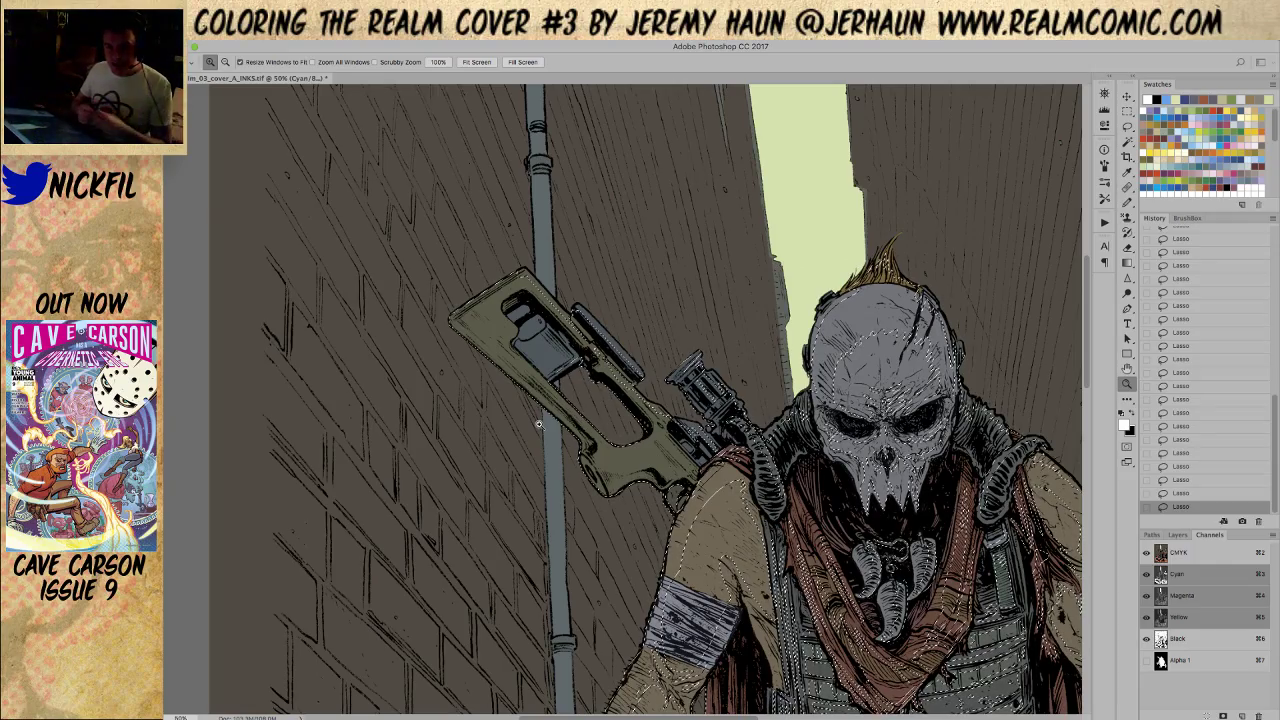
key(space)
drag(538, 424, 590, 424)
key(l)
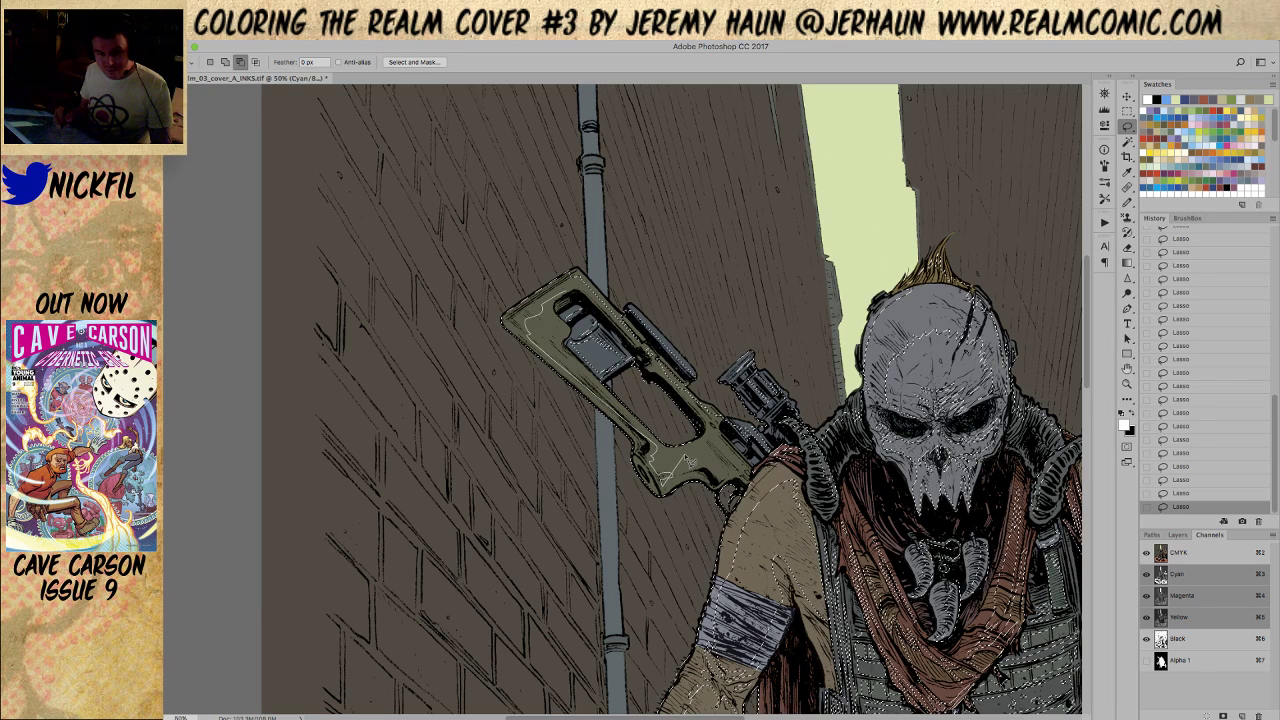
mouse_move(684, 450)
mouse_down()
mouse_move(700, 474)
mouse_move(676, 488)
mouse_up()
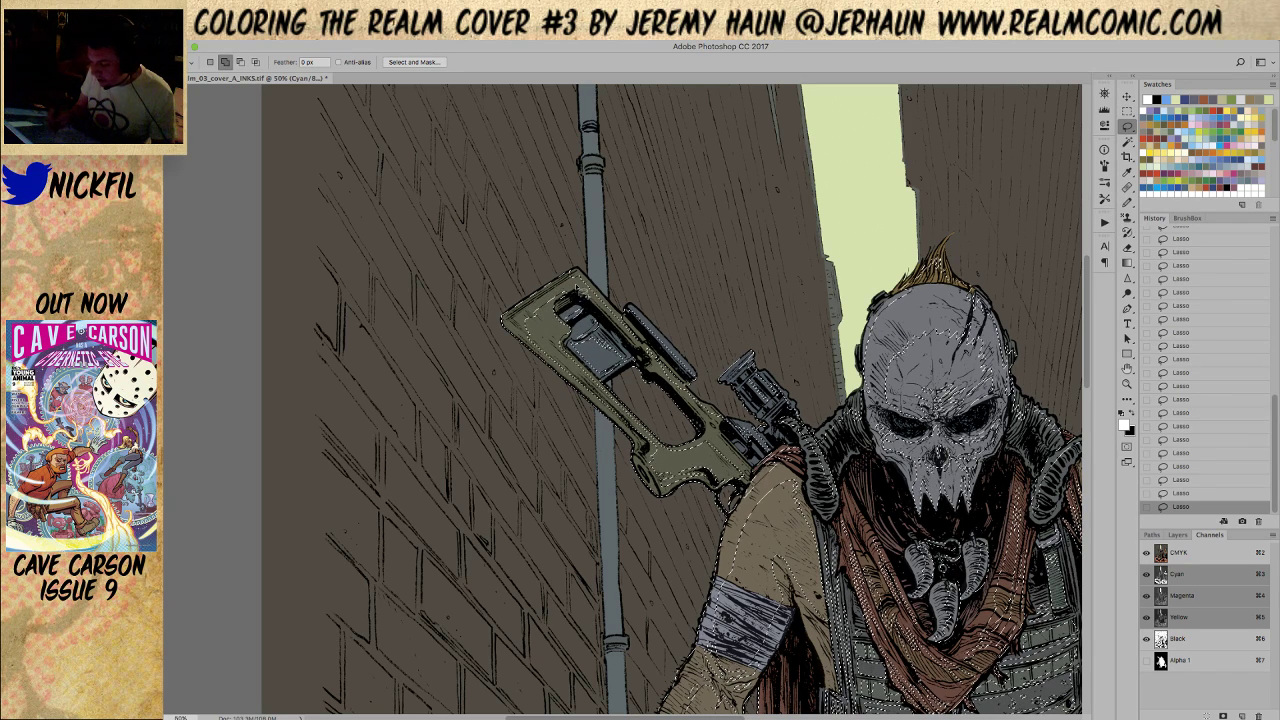
key(shift)
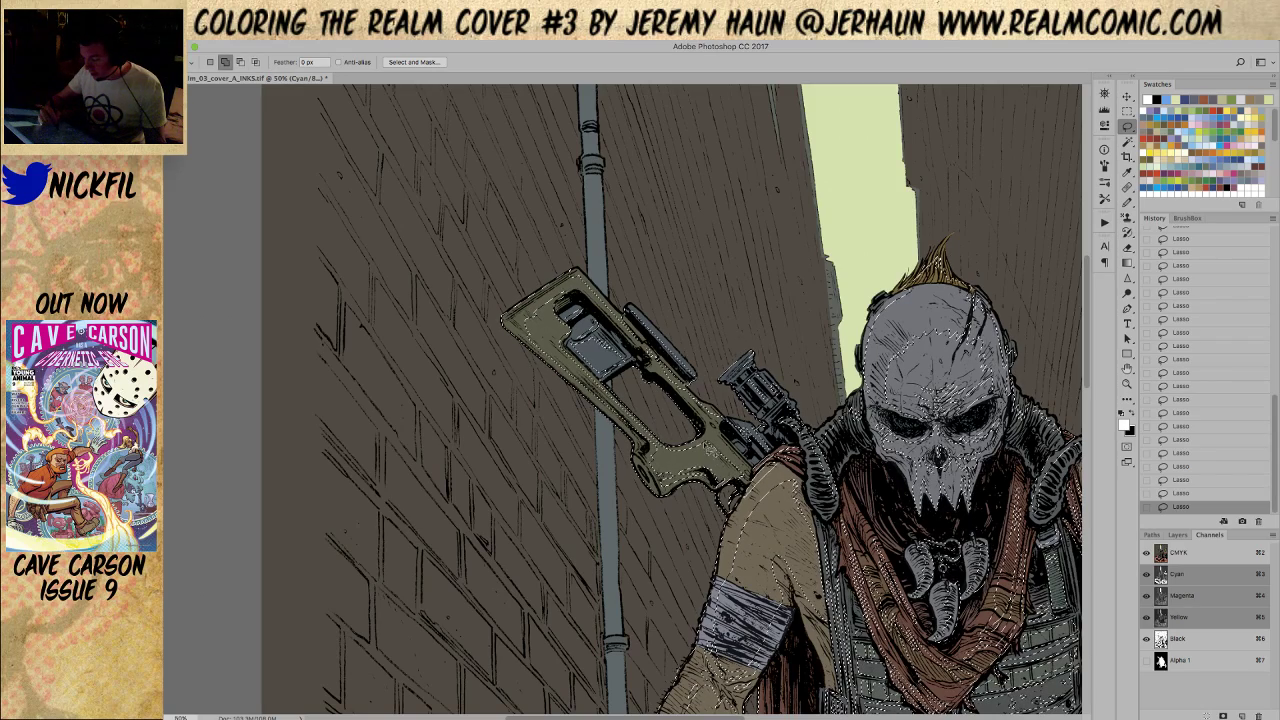
key(alt)
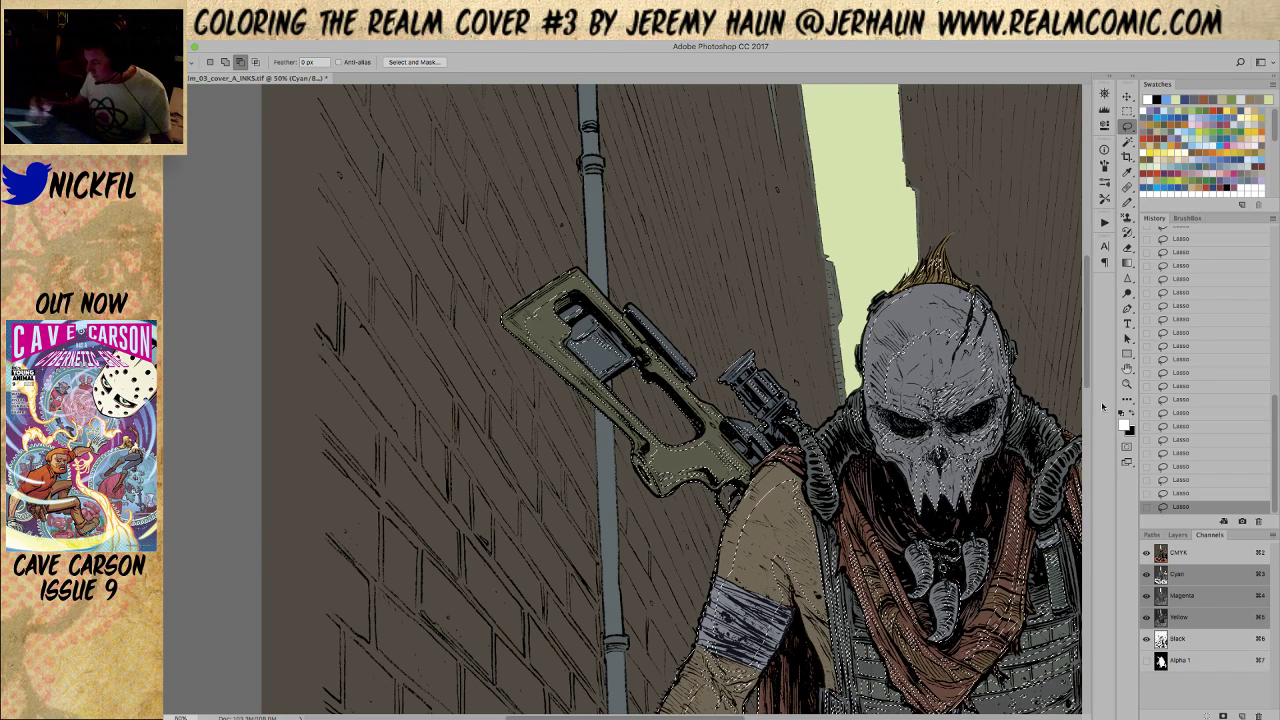
Examine the carved figure selection up close and at full-page view before filling it
key(z)
alt+click(778, 560)
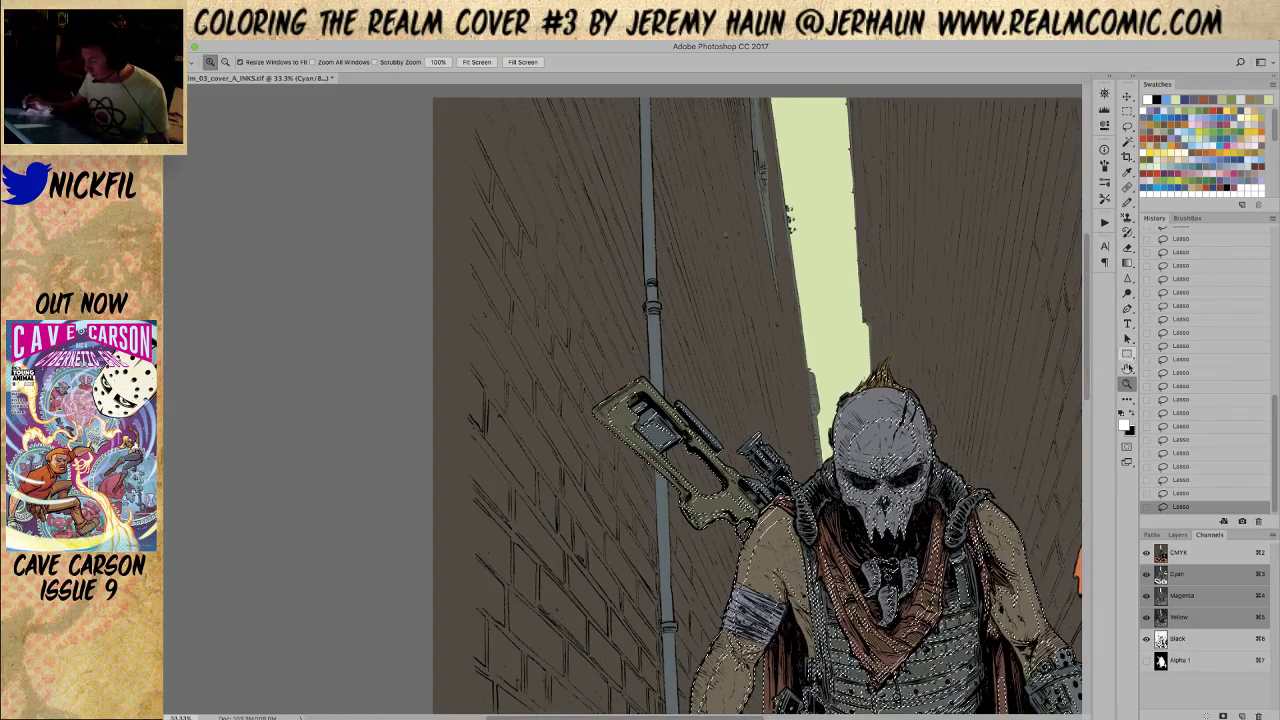
key(h)
drag(1000, 690, 800, 503)
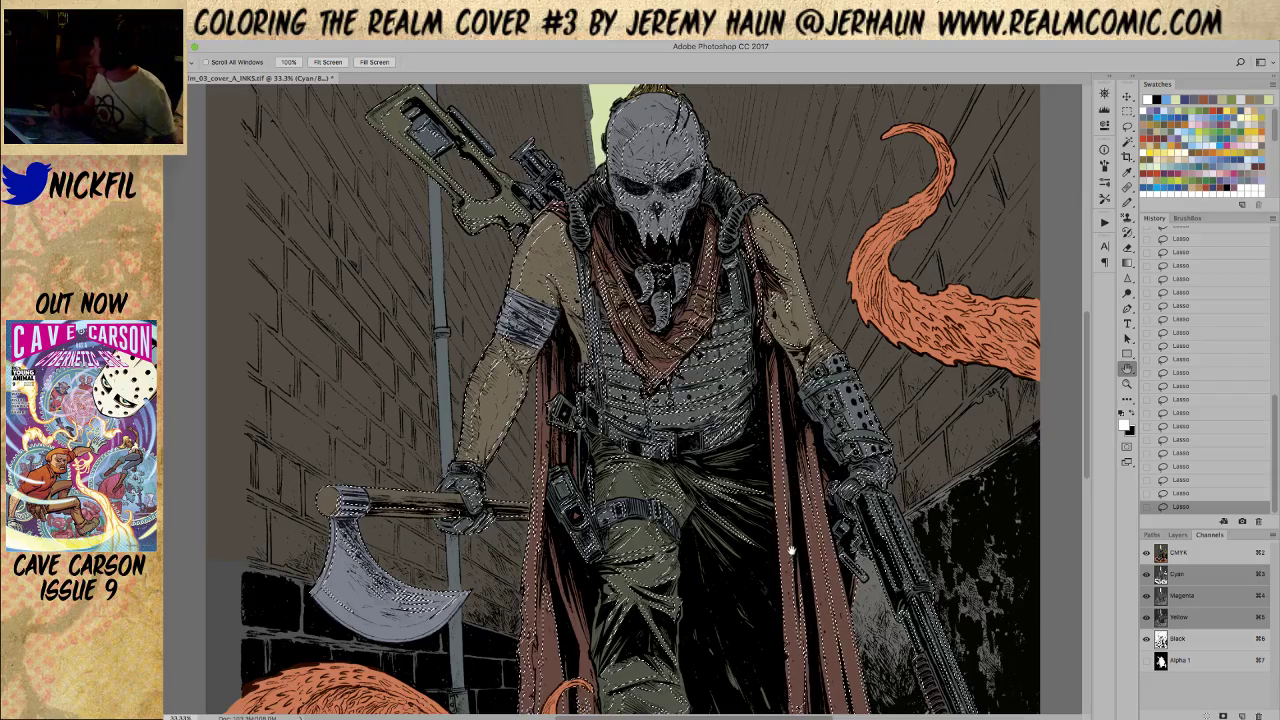
scroll(792, 549, up, 3)
scroll(792, 549, left, 4)
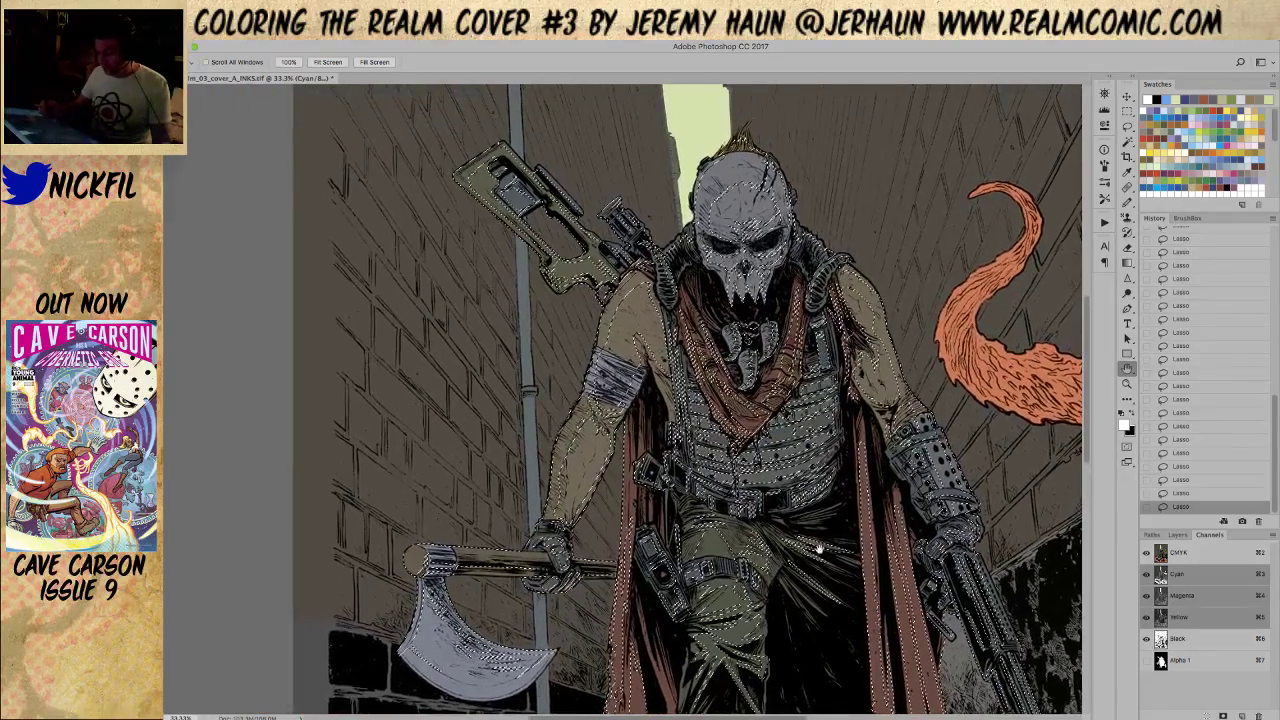
key(z)
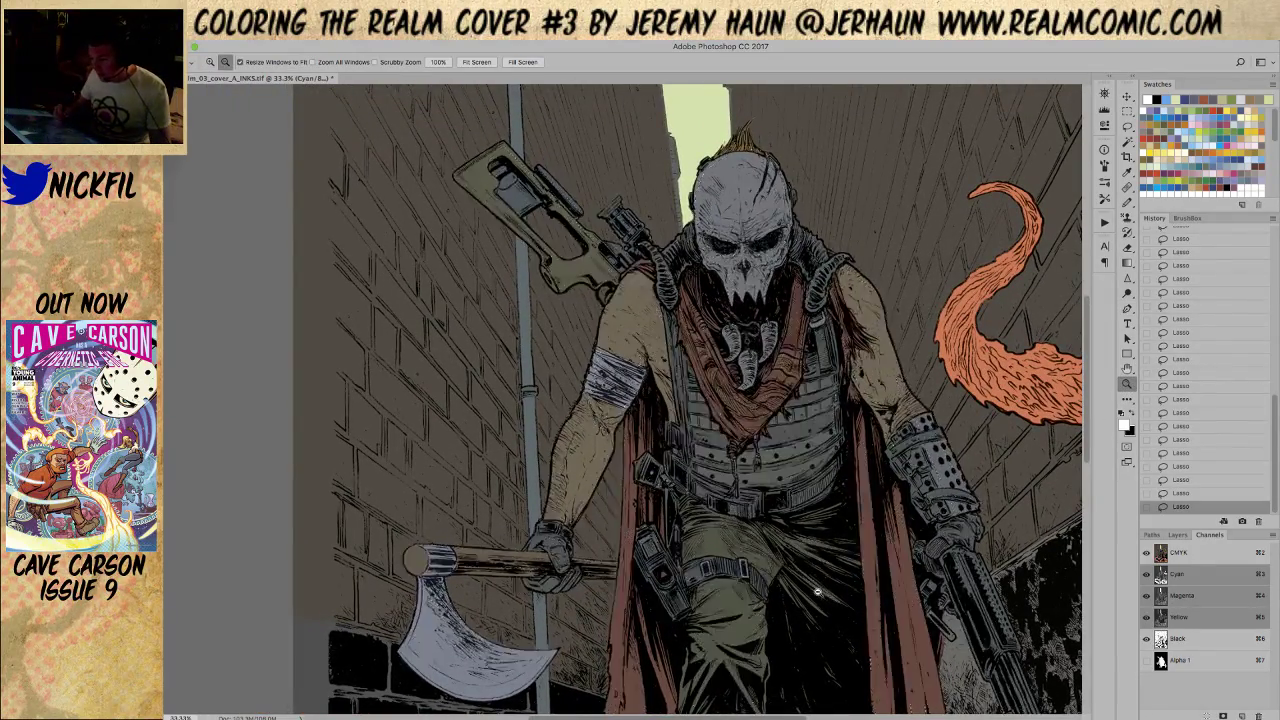
alt+click(818, 592)
alt+click(818, 592)
key(h)
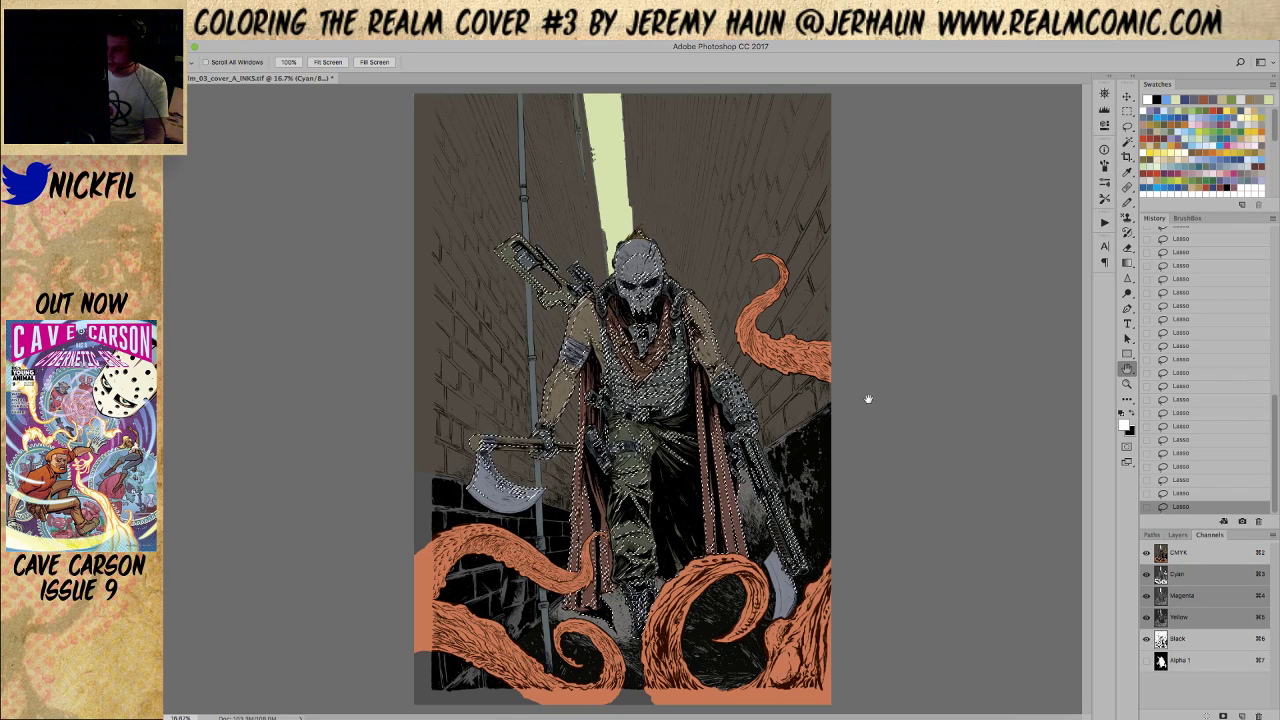
Fill the figure's shadow selection with a slate-blue swatch and fade the fill to Multiply at 70% opacity
click(1150, 118)
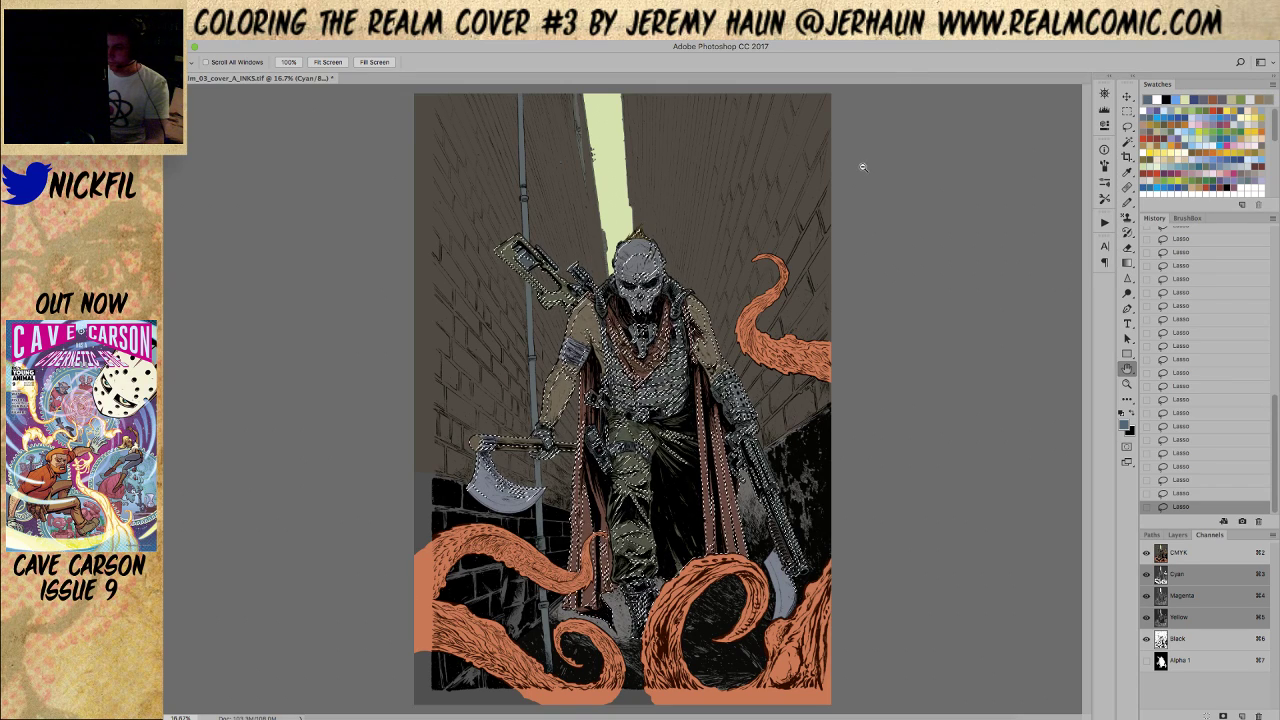
key(alt+BackSpace)
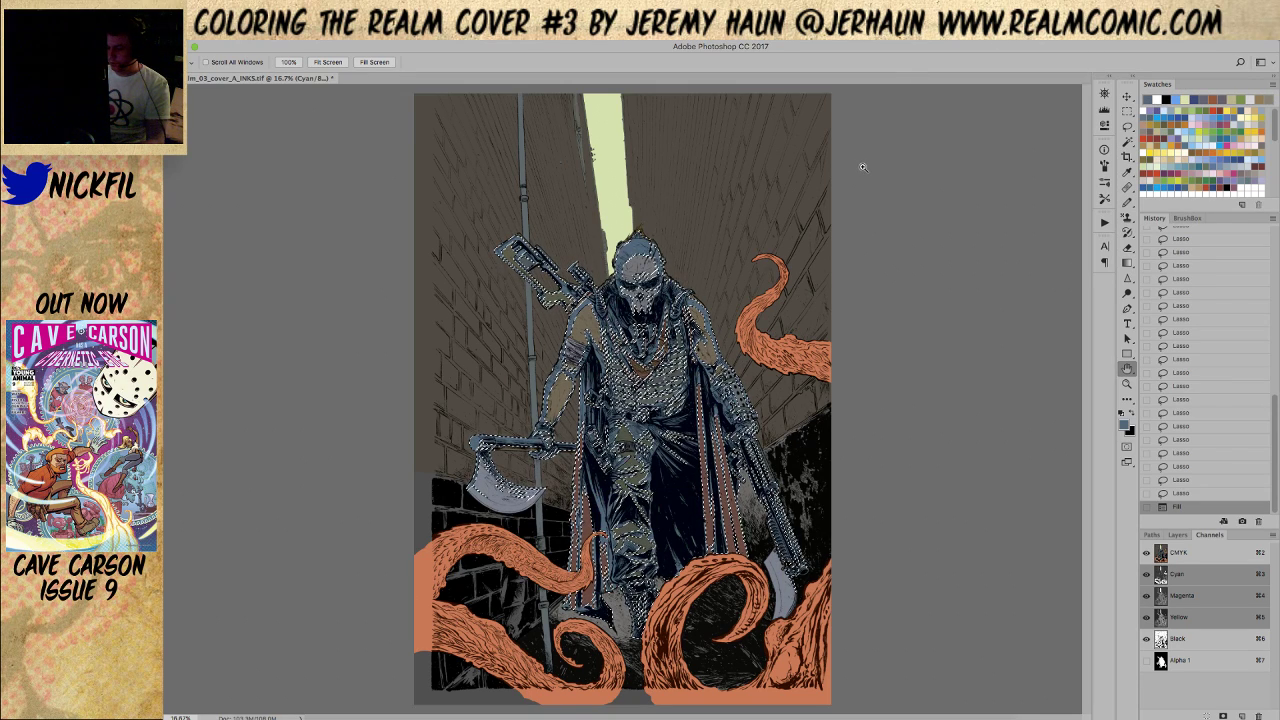
key(super+shift+f)
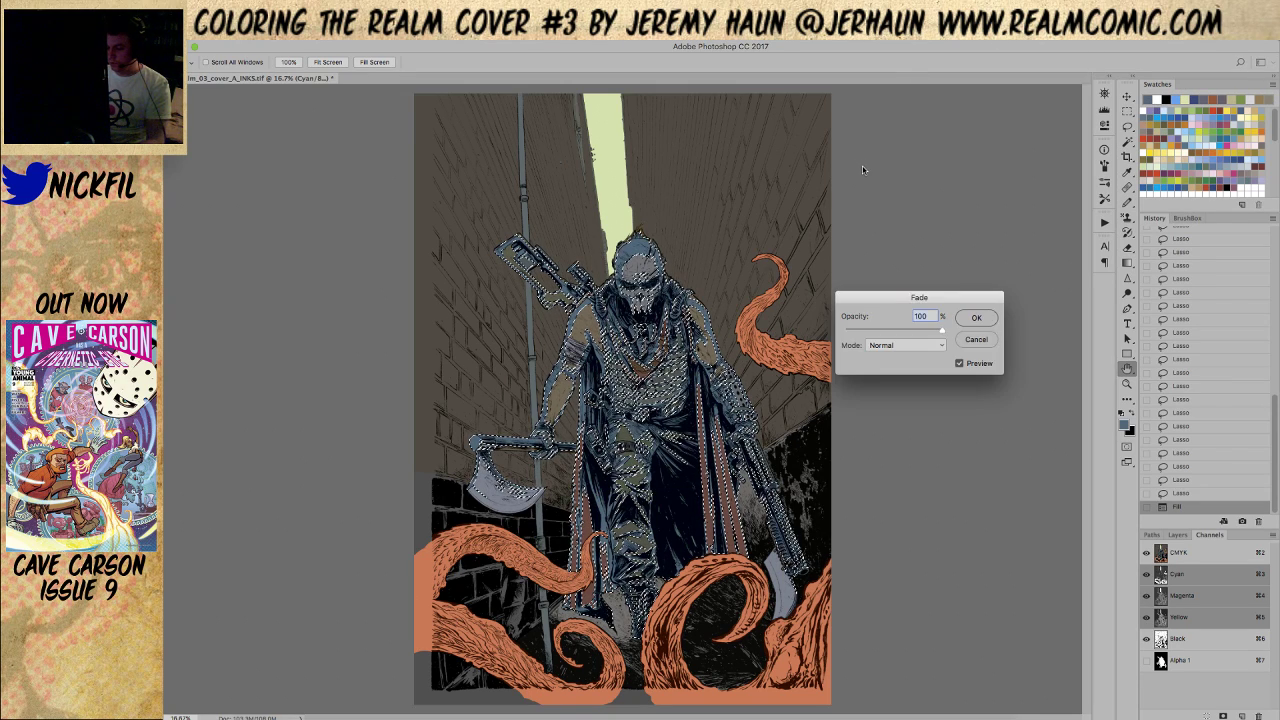
click(910, 345)
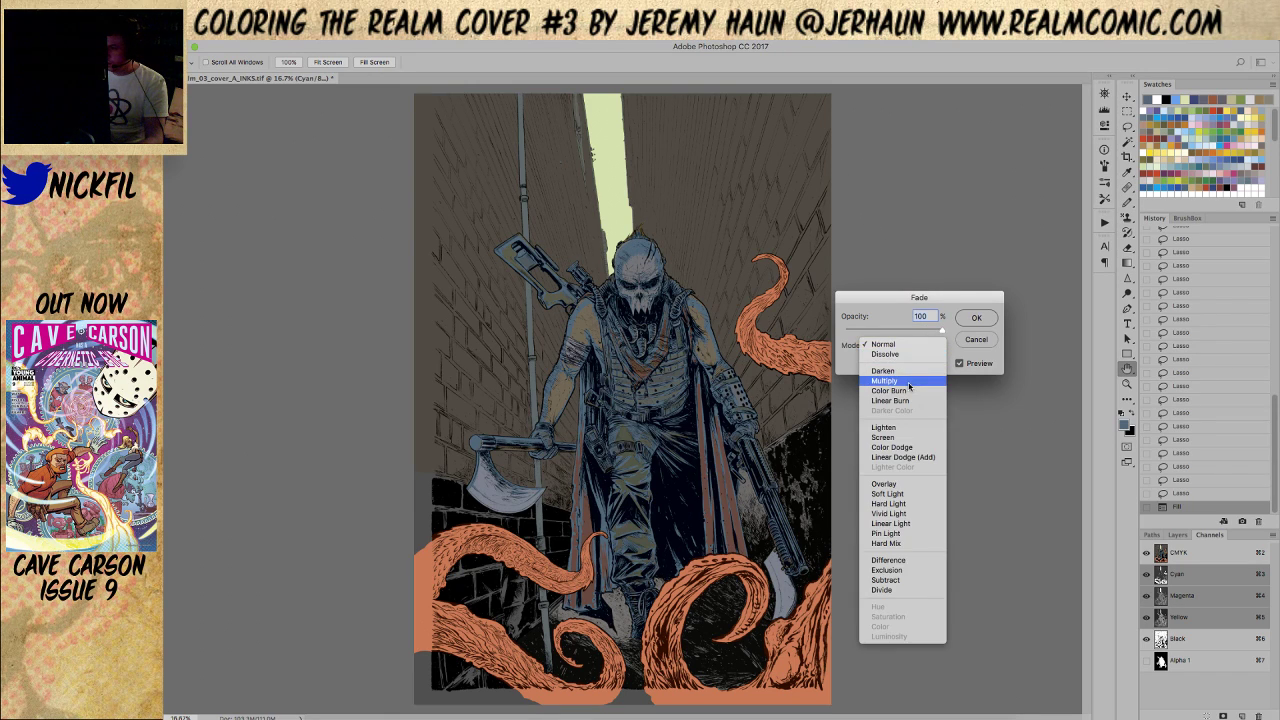
click(909, 384)
text(70)
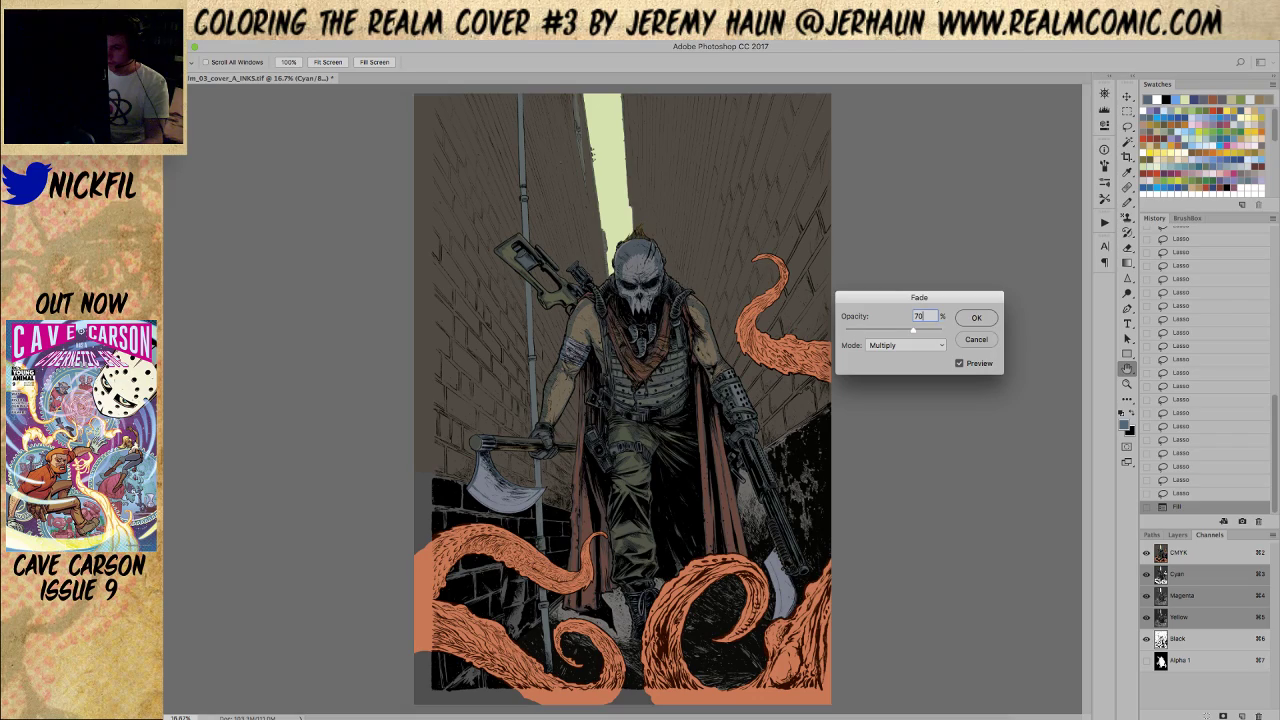
key(Return)
Check the filled shadows on the upper figure up close and clear the selection
key(z)
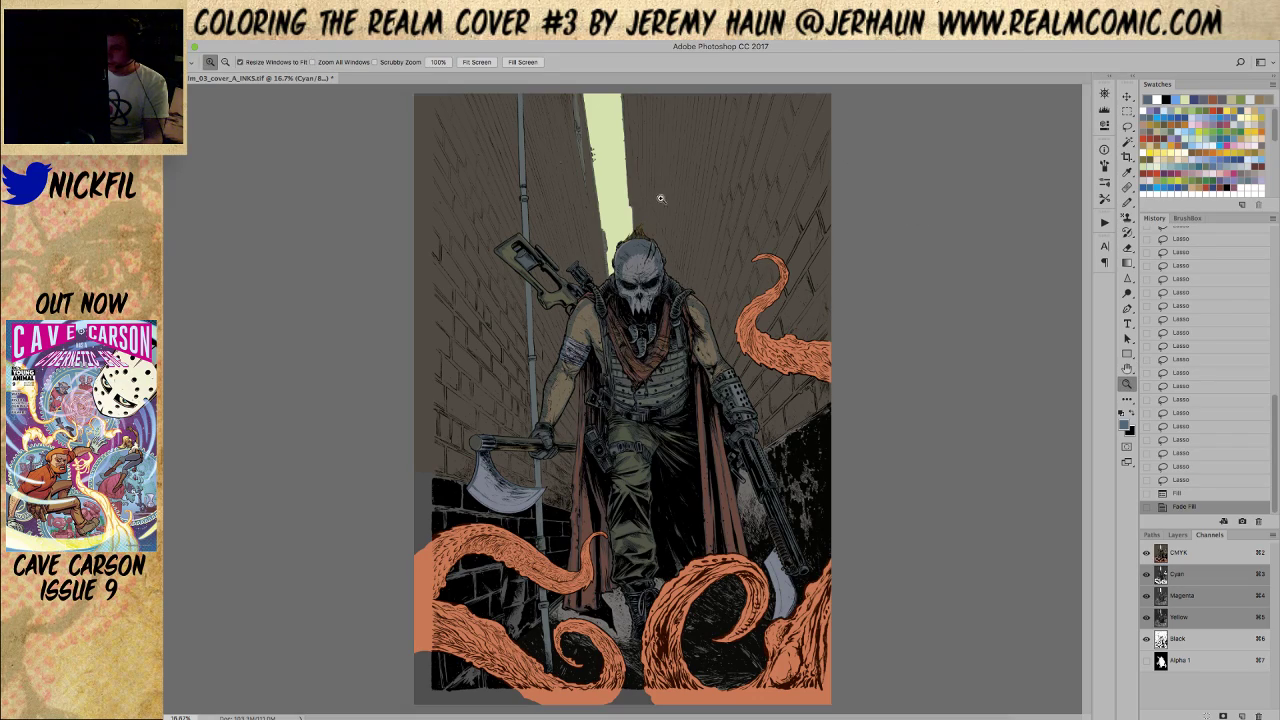
click(575, 352)
drag(707, 404, 683, 248)
drag(747, 280, 763, 500)
key(ctrl+d)
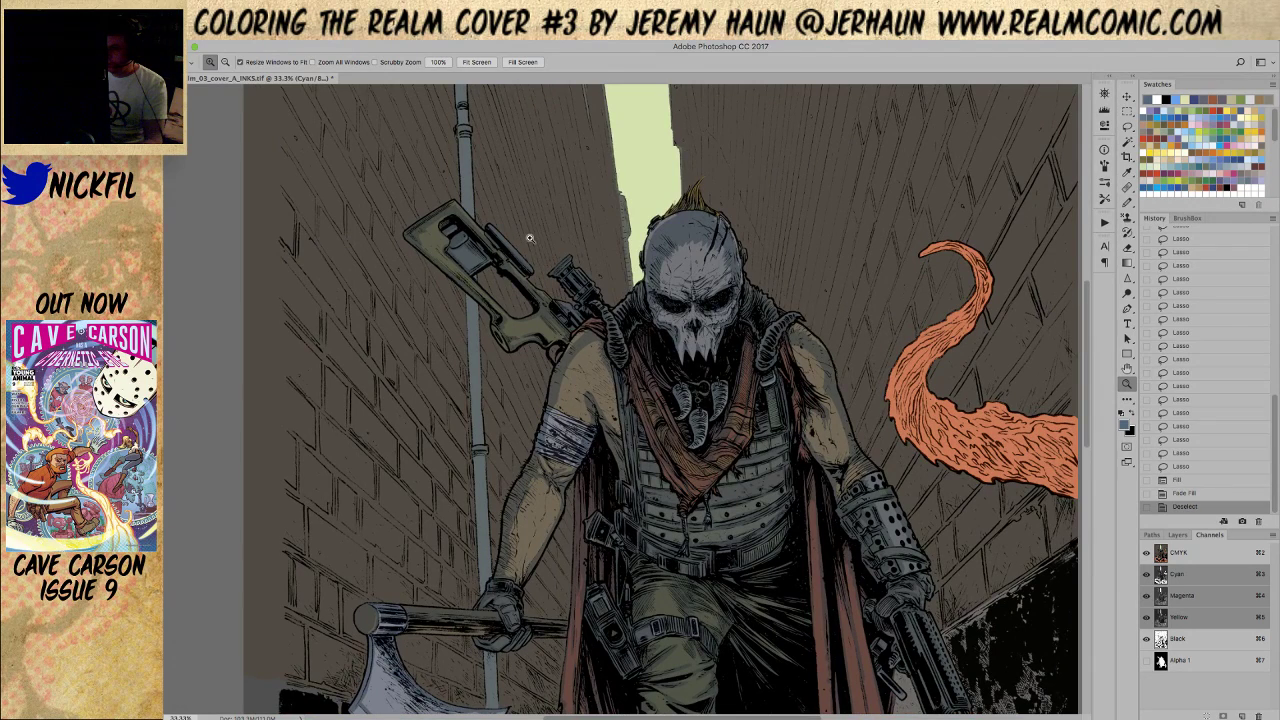
Try selecting the upper edge shapes of the rifle stock, rail and scope with the Magic Wand
click(525, 230)
key(w)
click(506, 63)
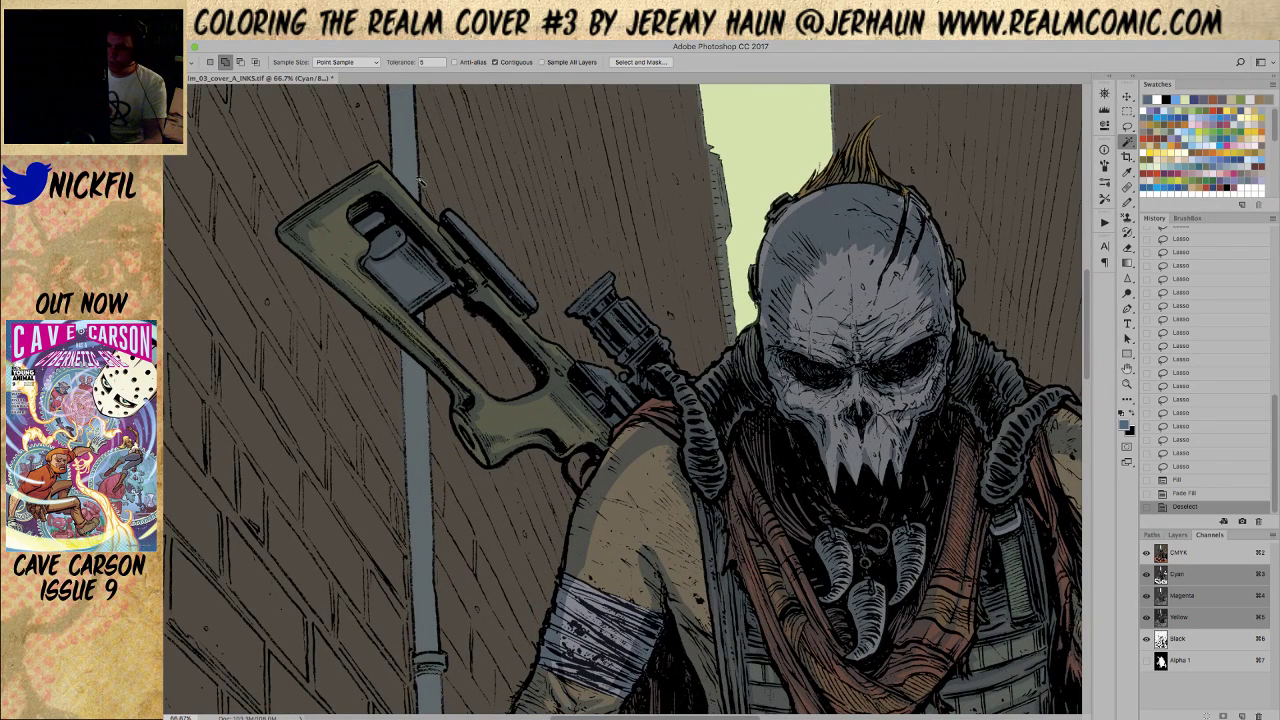
click(398, 196)
click(462, 228)
click(500, 302)
click(548, 340)
click(582, 378)
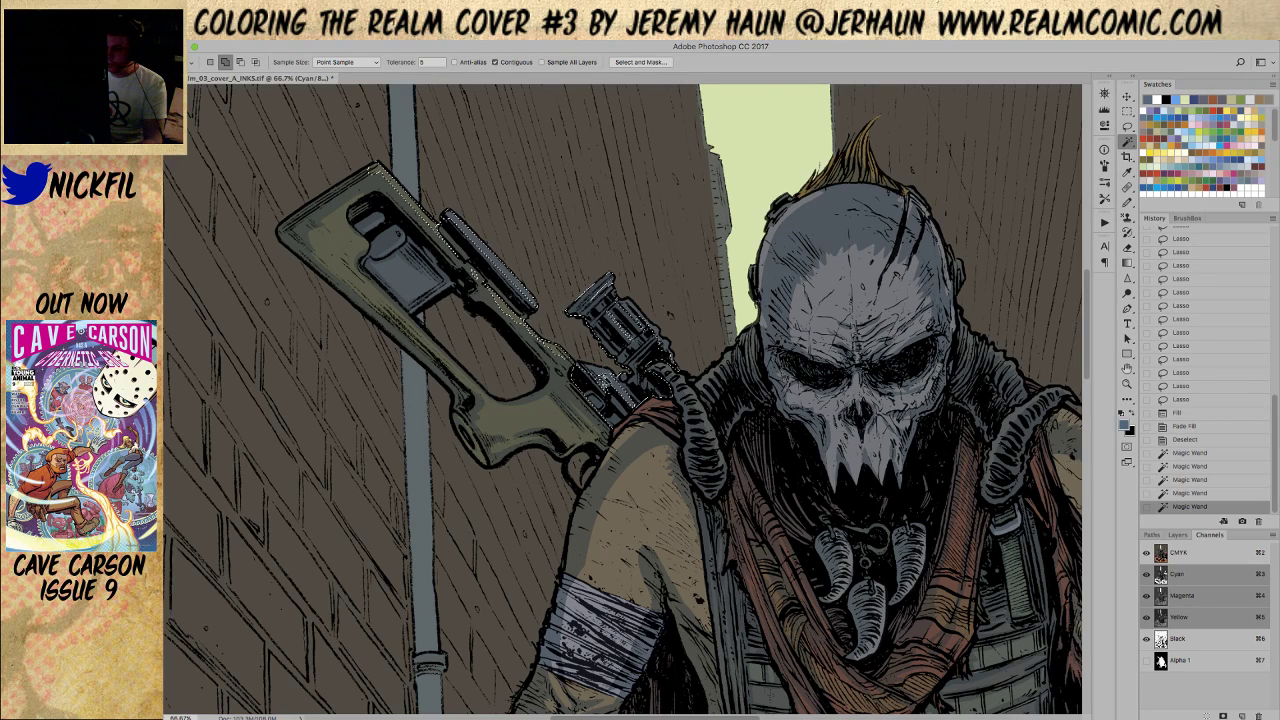
click(631, 311)
click(615, 400)
key(z)
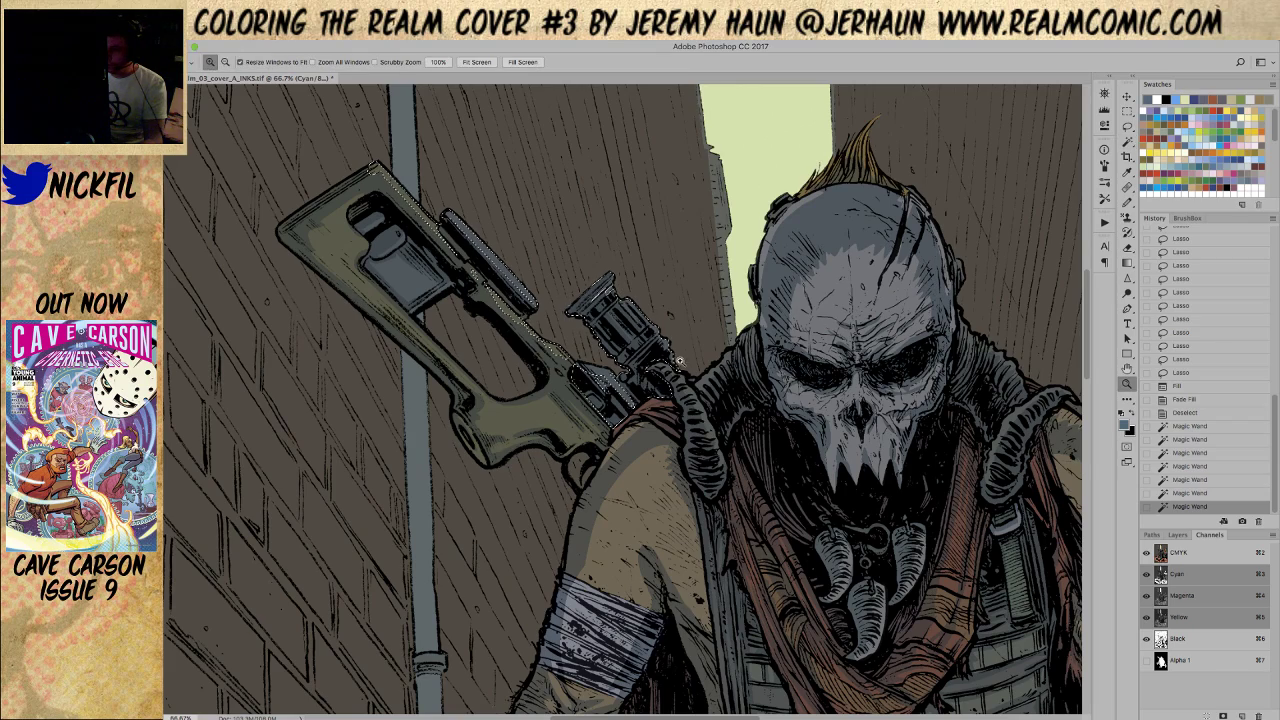
Revert the document history to the Fade Fill state, undoing the deselection and Magic Wand selections
alt+click(689, 355)
alt+click(689, 355)
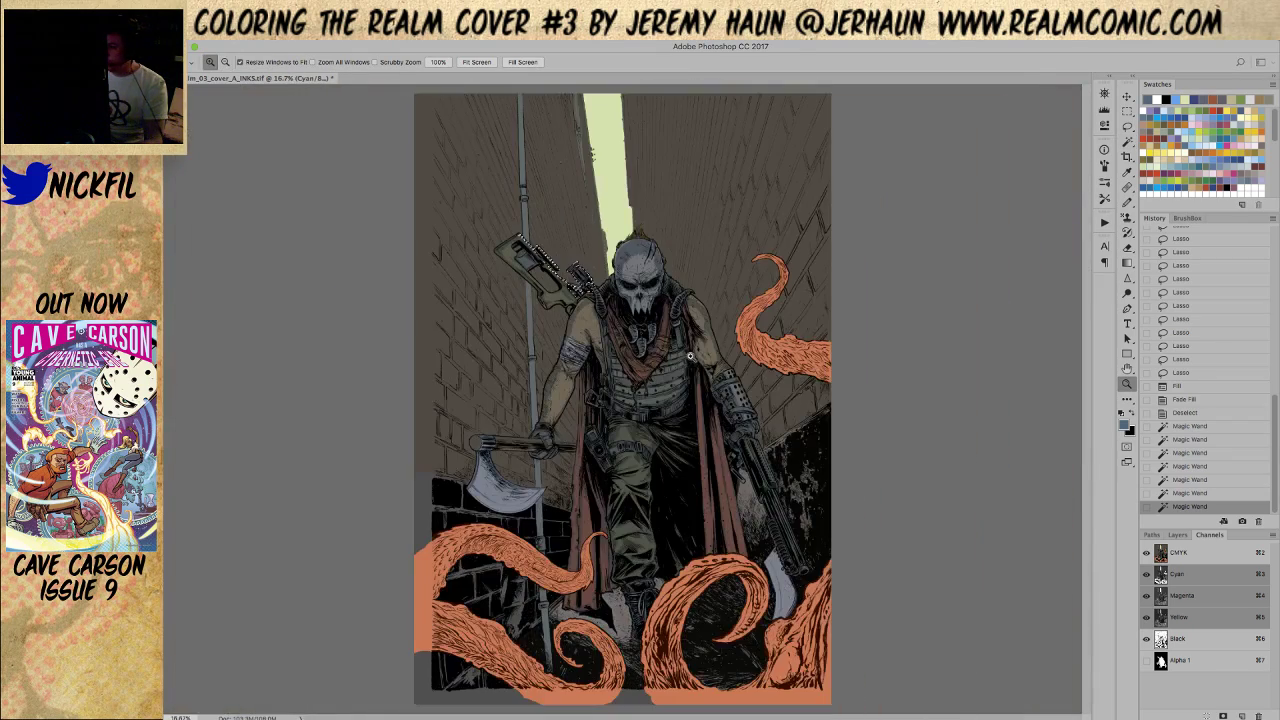
click(1185, 400)
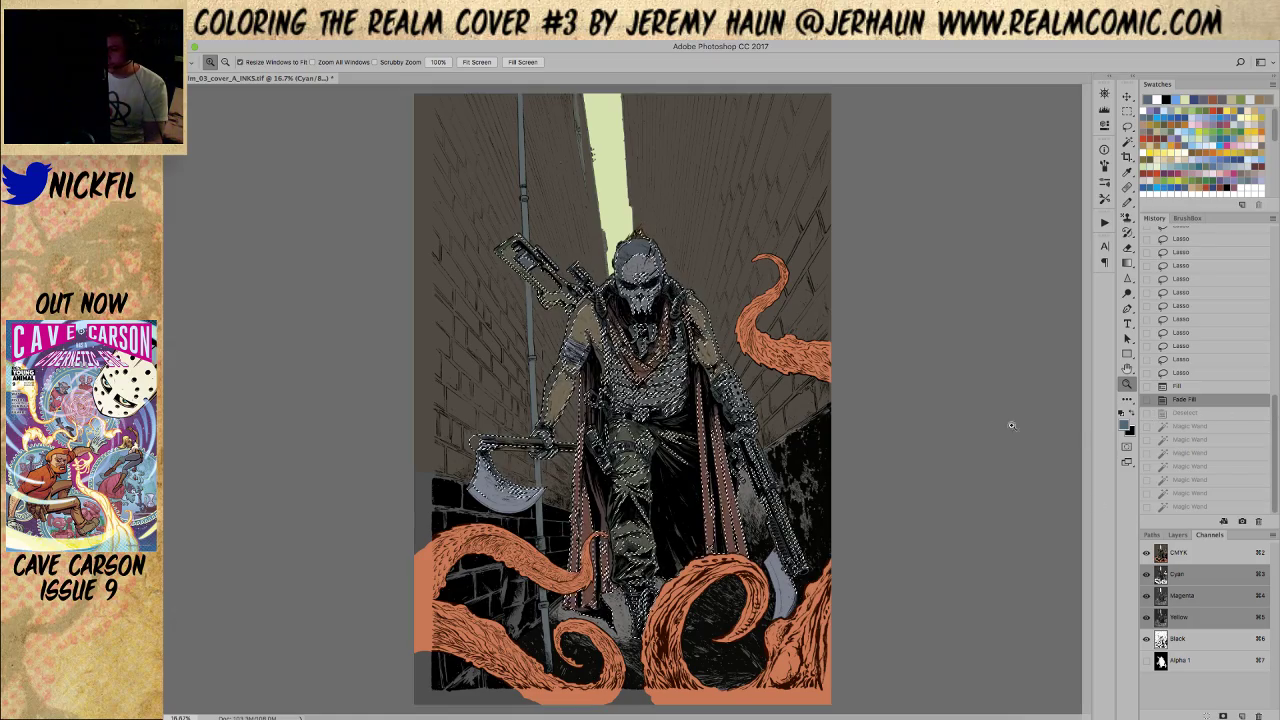
Invert the selection, remove the black background area using the Magic Wand on the Alpha 1 channel, and return to the CMYK composite
click(655, 362)
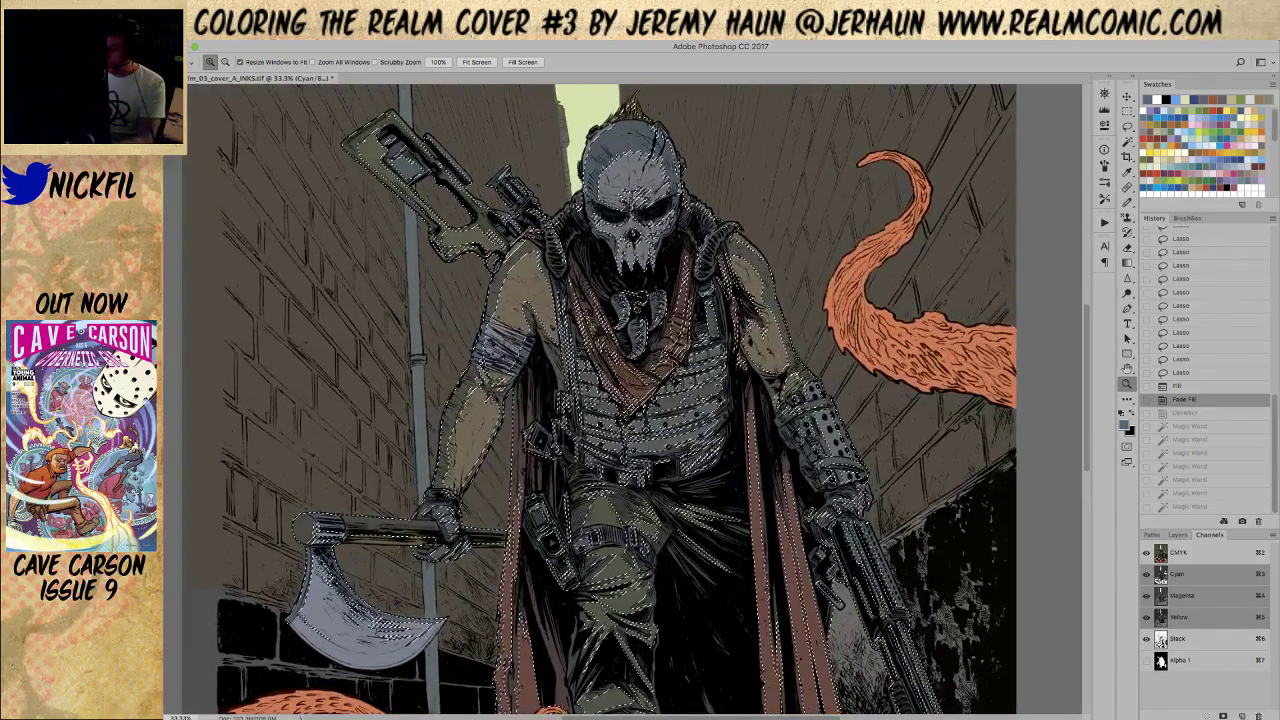
alt+click(686, 413)
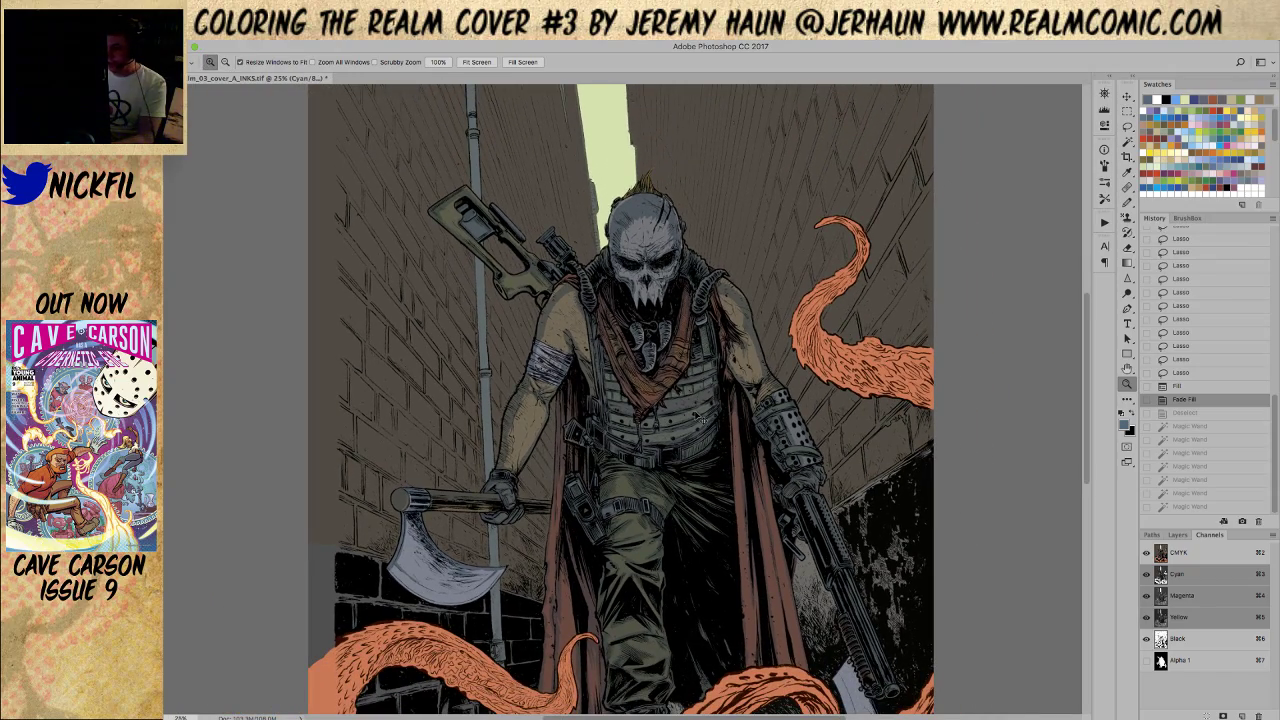
drag(711, 488, 679, 388)
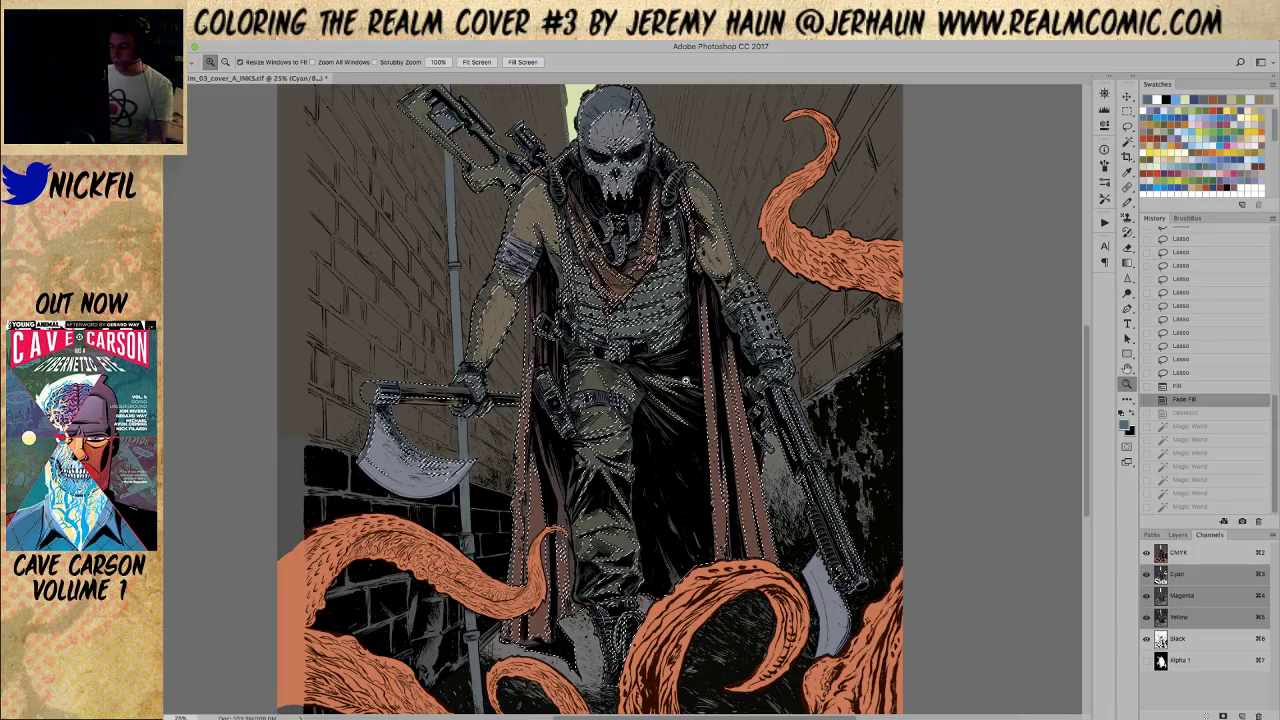
key(ctrl+shift+i)
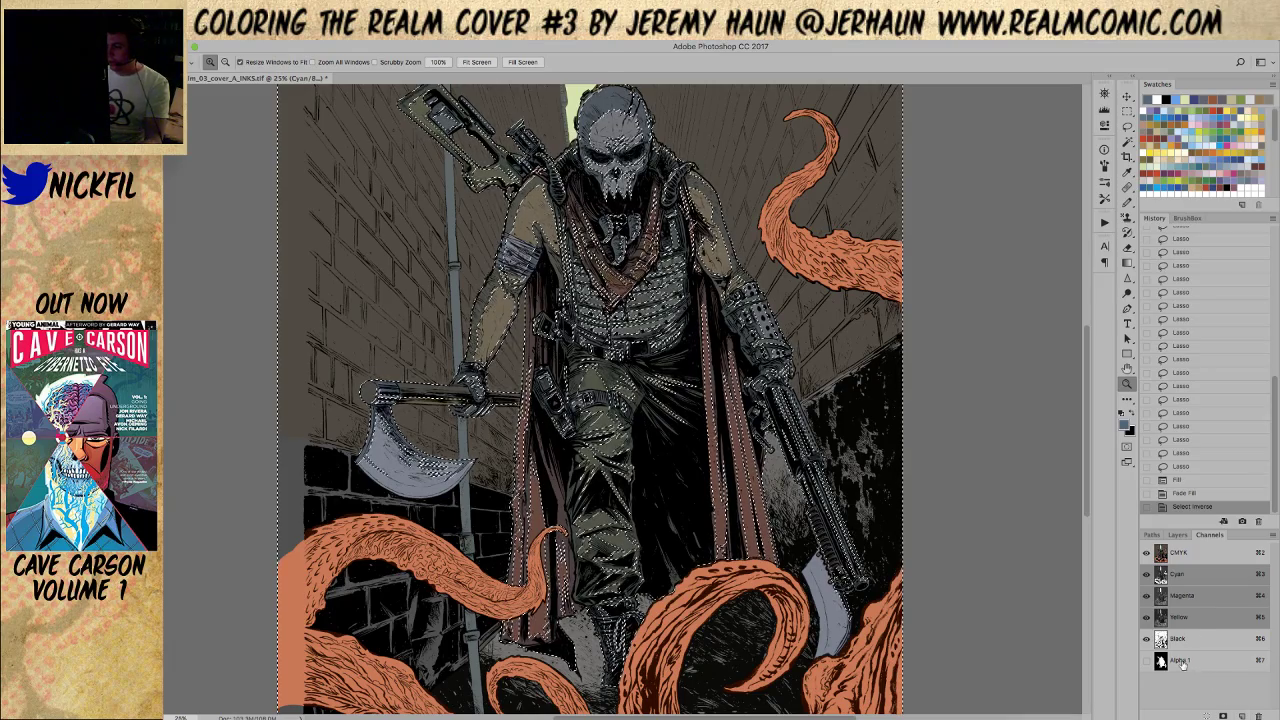
key(ctrl+7)
key(w)
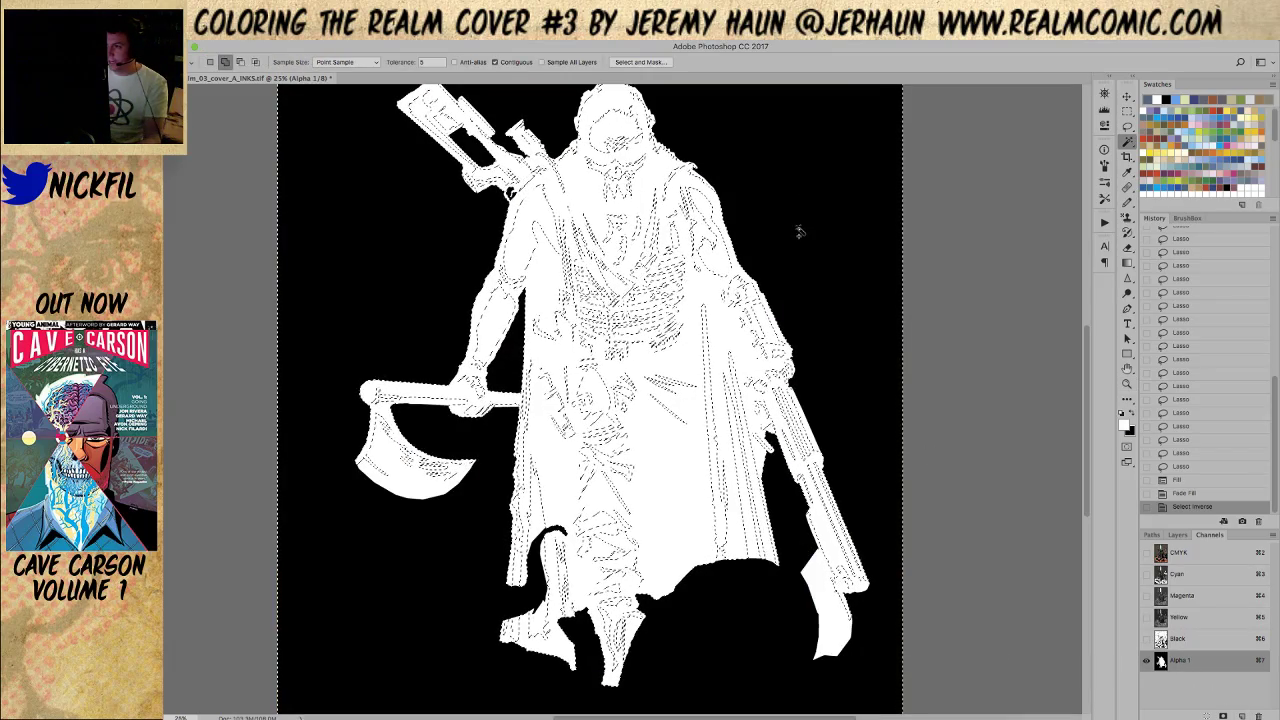
click(800, 200)
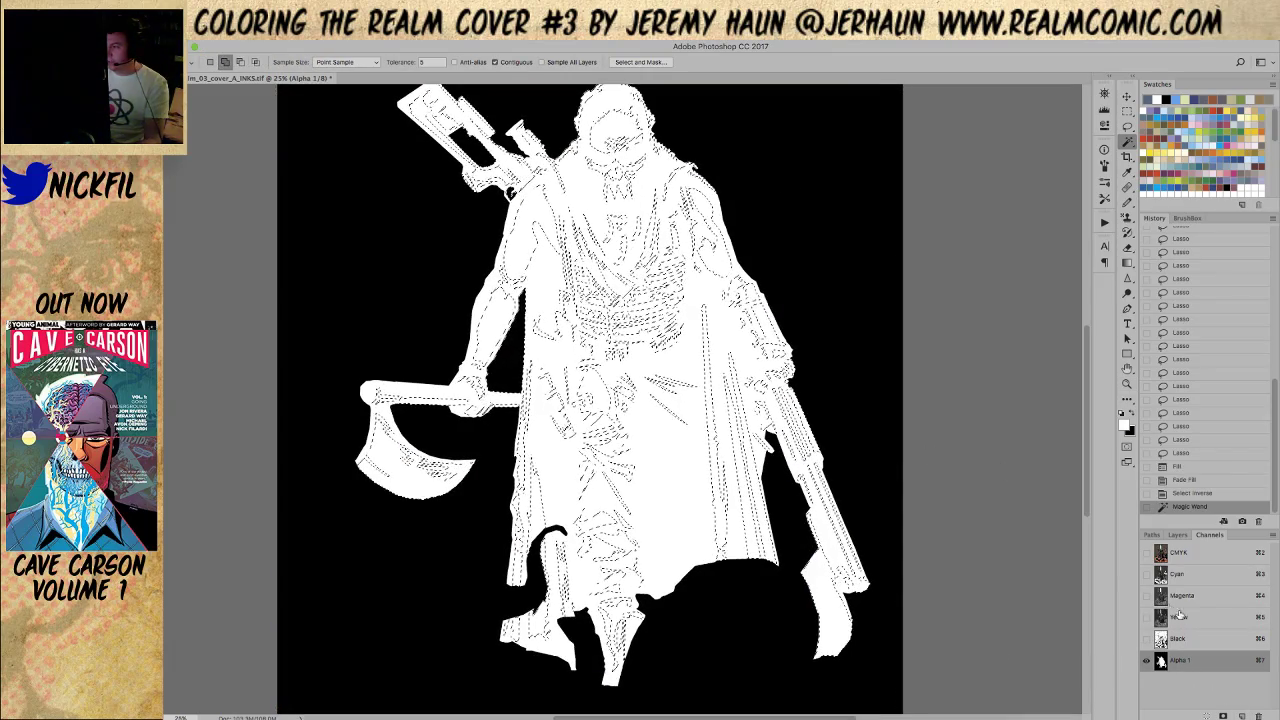
click(1198, 556)
Choose a bright yellow-green swatch as the foreground colour for the rim light
key(z)
alt+click(748, 368)
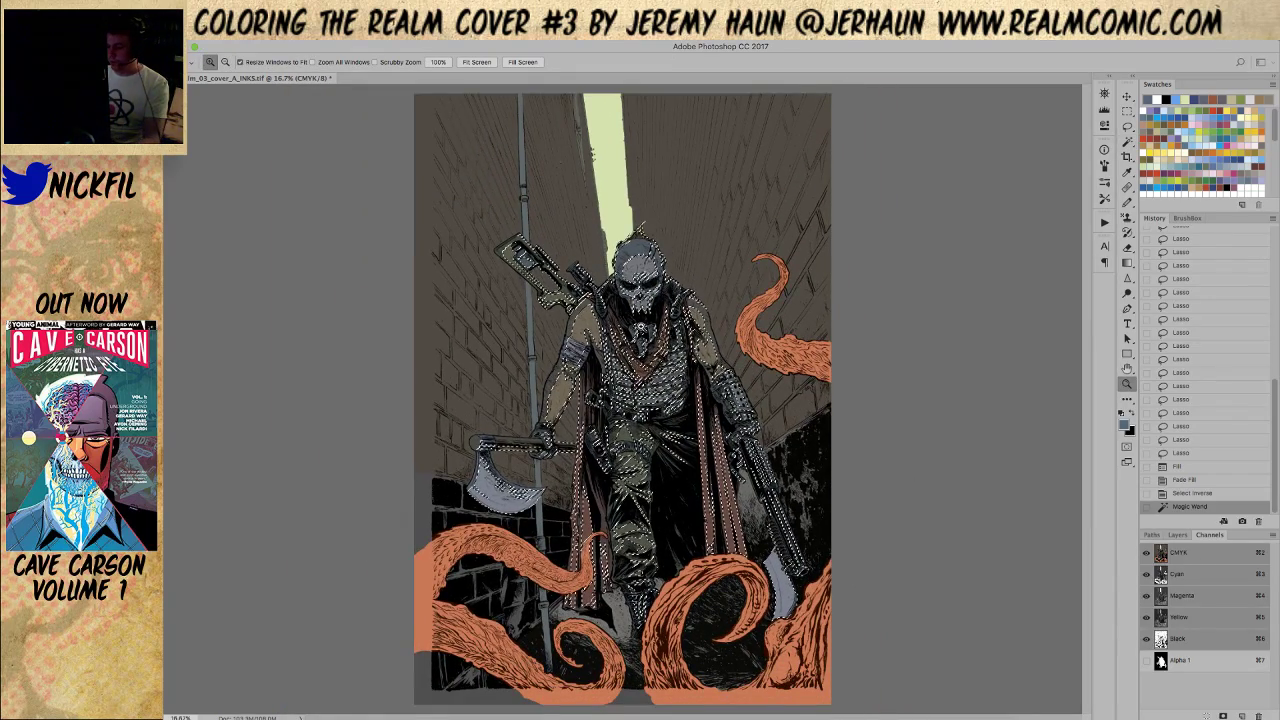
click(1203, 125)
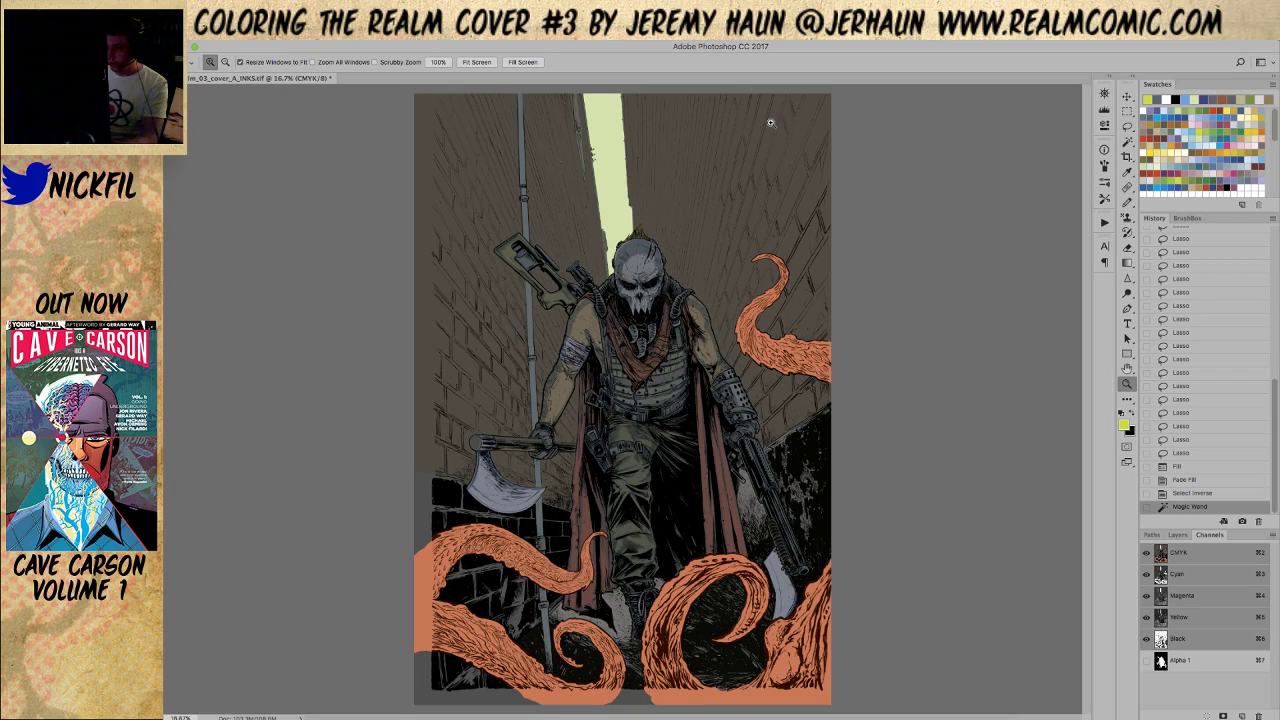
Try a full-opacity Pencil stroke along the rifle, undo it, and set the Pencil opacity to 50%
drag(548, 260, 611, 297)
key(b)
drag(421, 236, 552, 341)
key(ctrl+z)
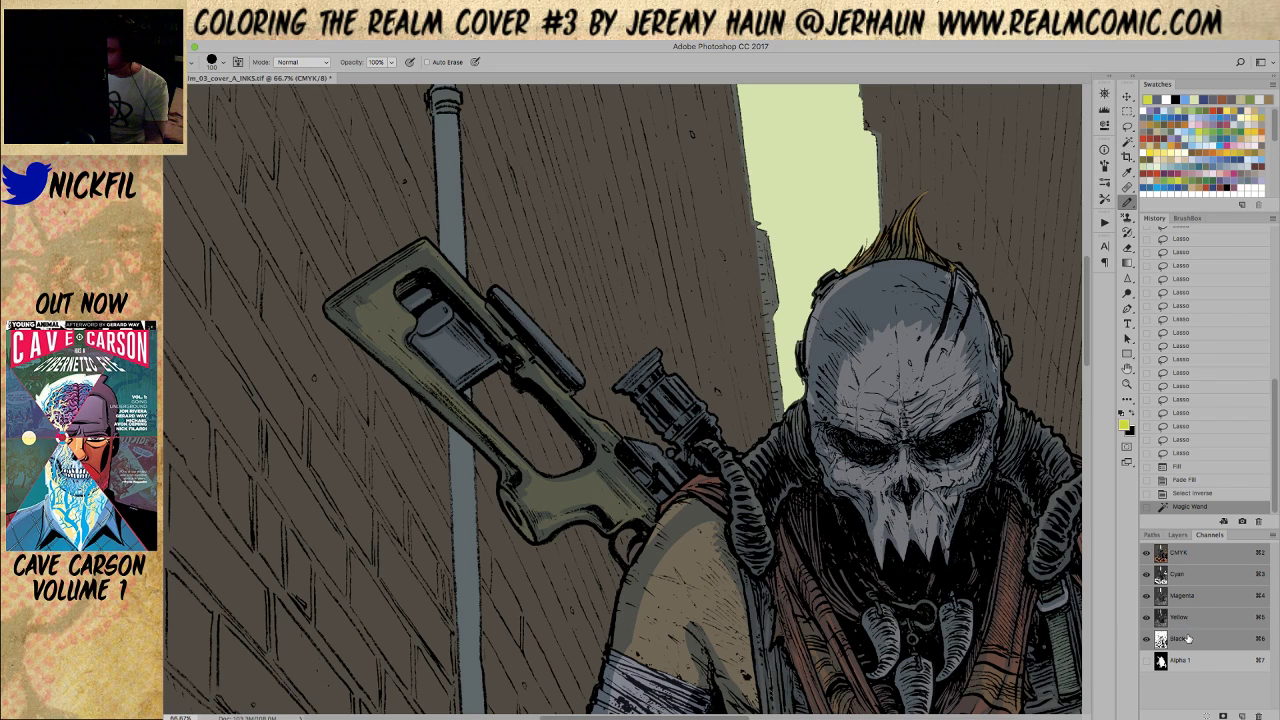
key(5)
Try yellow-green rim highlights on the rifle, hair, skull edge and collar hoses, and revert to the state before them
mouse_move(424, 240)
mouse_down()
mouse_move(518, 305)
mouse_move(455, 253)
mouse_move(570, 383)
mouse_move(515, 341)
mouse_move(529, 321)
mouse_move(607, 427)
mouse_move(643, 424)
mouse_move(631, 417)
mouse_move(656, 467)
mouse_move(688, 467)
mouse_move(660, 385)
mouse_move(626, 353)
mouse_move(691, 430)
mouse_move(652, 368)
mouse_move(720, 458)
mouse_move(746, 471)
mouse_move(759, 544)
mouse_move(760, 471)
mouse_move(789, 401)
mouse_move(810, 391)
mouse_move(805, 300)
mouse_move(853, 246)
mouse_move(931, 210)
mouse_move(994, 311)
mouse_move(1005, 399)
mouse_move(1079, 476)
mouse_move(1083, 506)
mouse_move(1017, 567)
mouse_move(1015, 475)
mouse_up()
mouse_move(944, 451)
mouse_down()
mouse_move(554, 434)
mouse_move(809, 406)
mouse_move(802, 398)
mouse_up()
key(z)
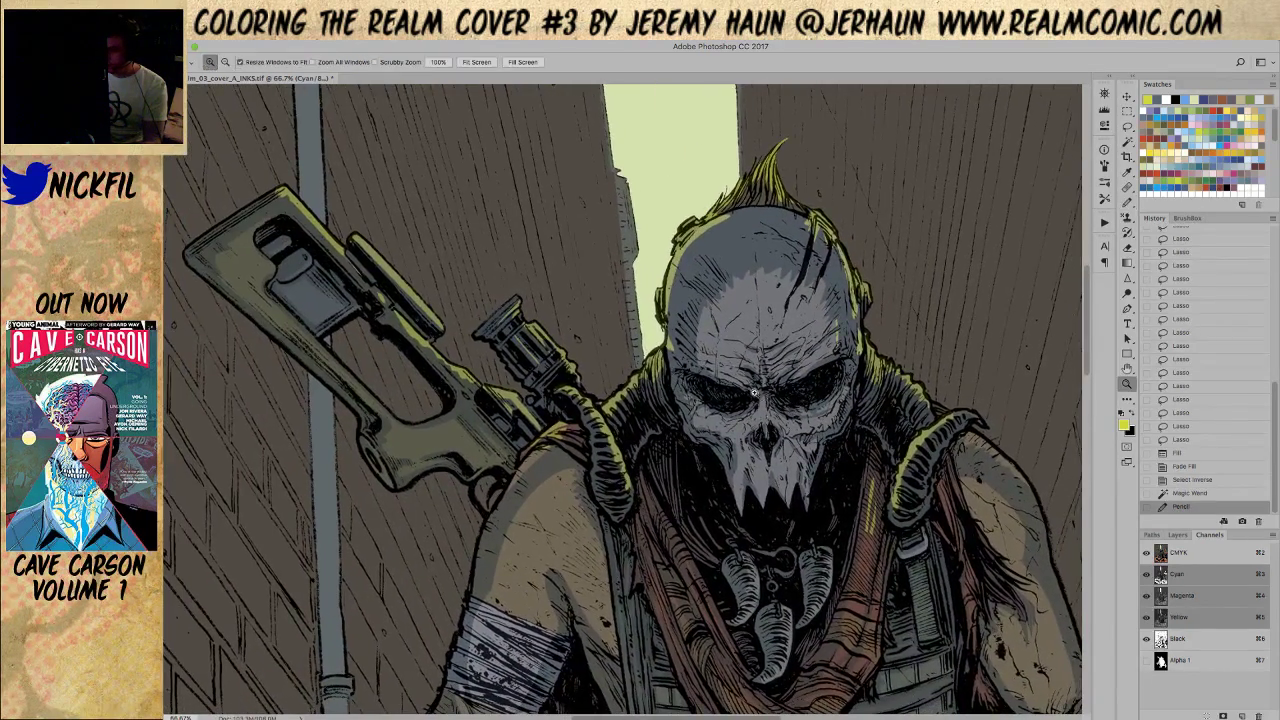
alt+click(752, 390)
click(1200, 494)
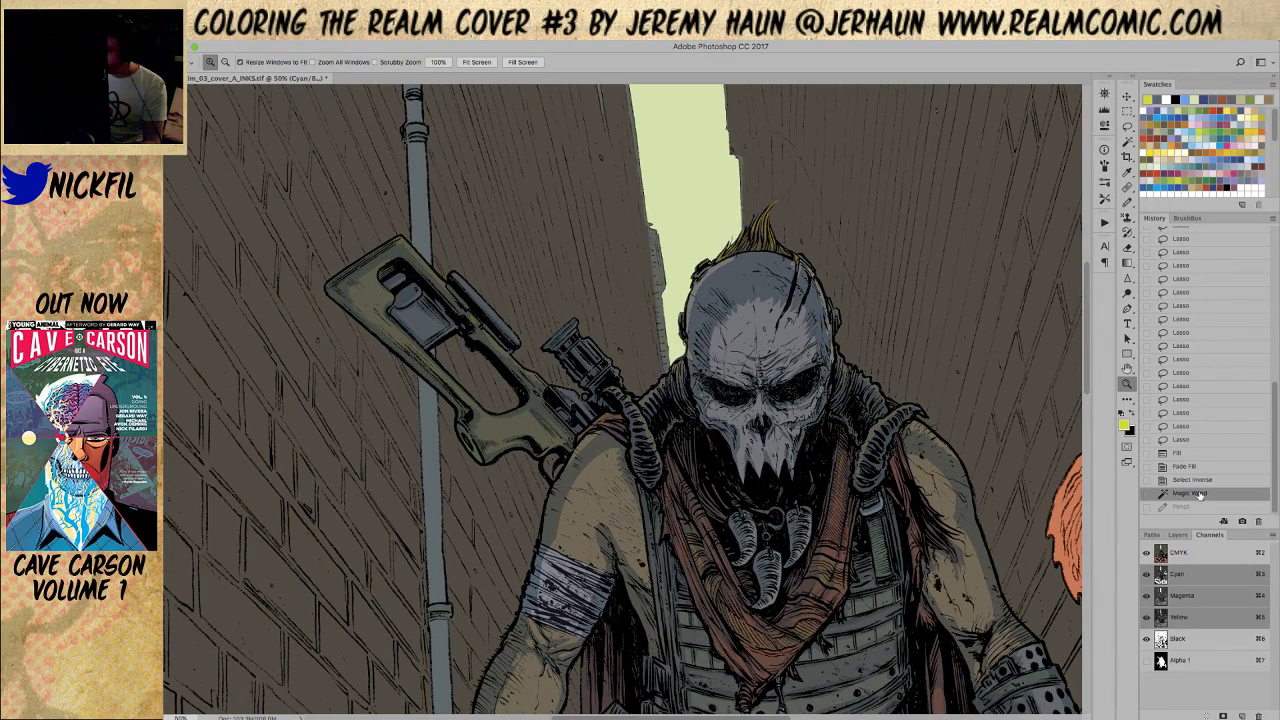
Enlarge the Pencil to 150 and paint yellow-green rim light along the rifle, scope, hair, collar hoses and shoulders
alt+click(707, 424)
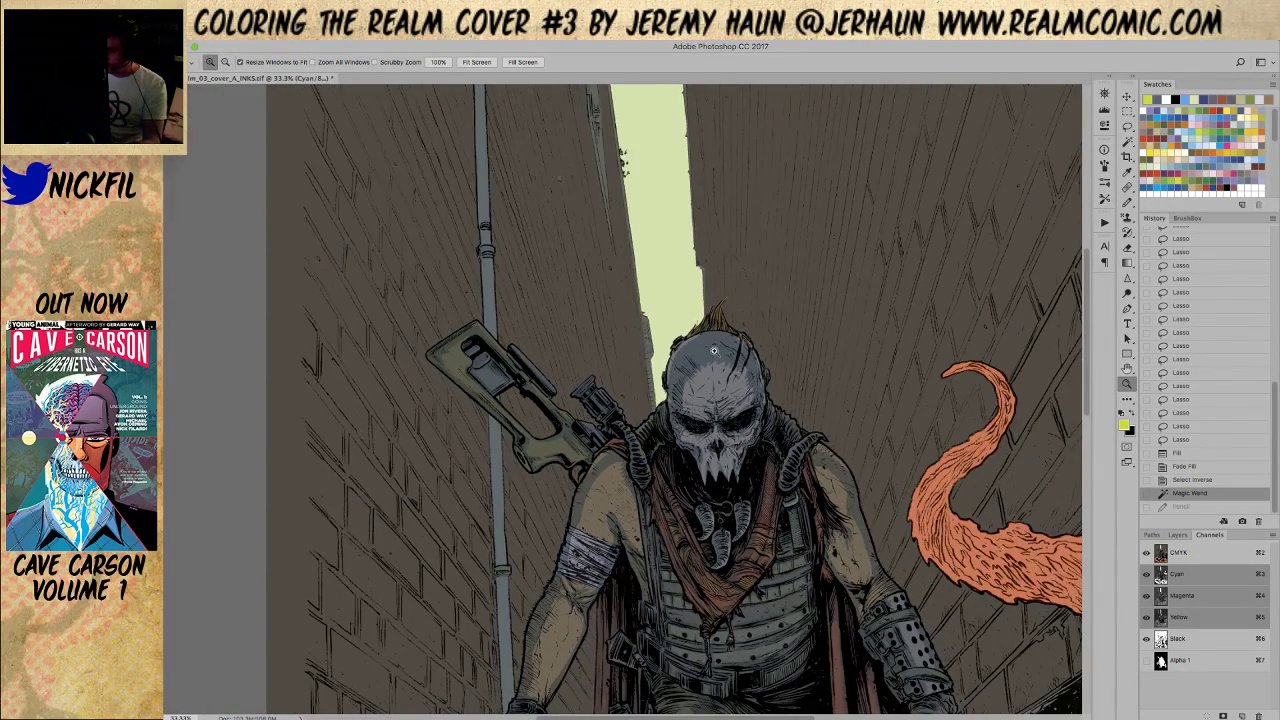
key(b)
key(bracketright)
key(bracketright)
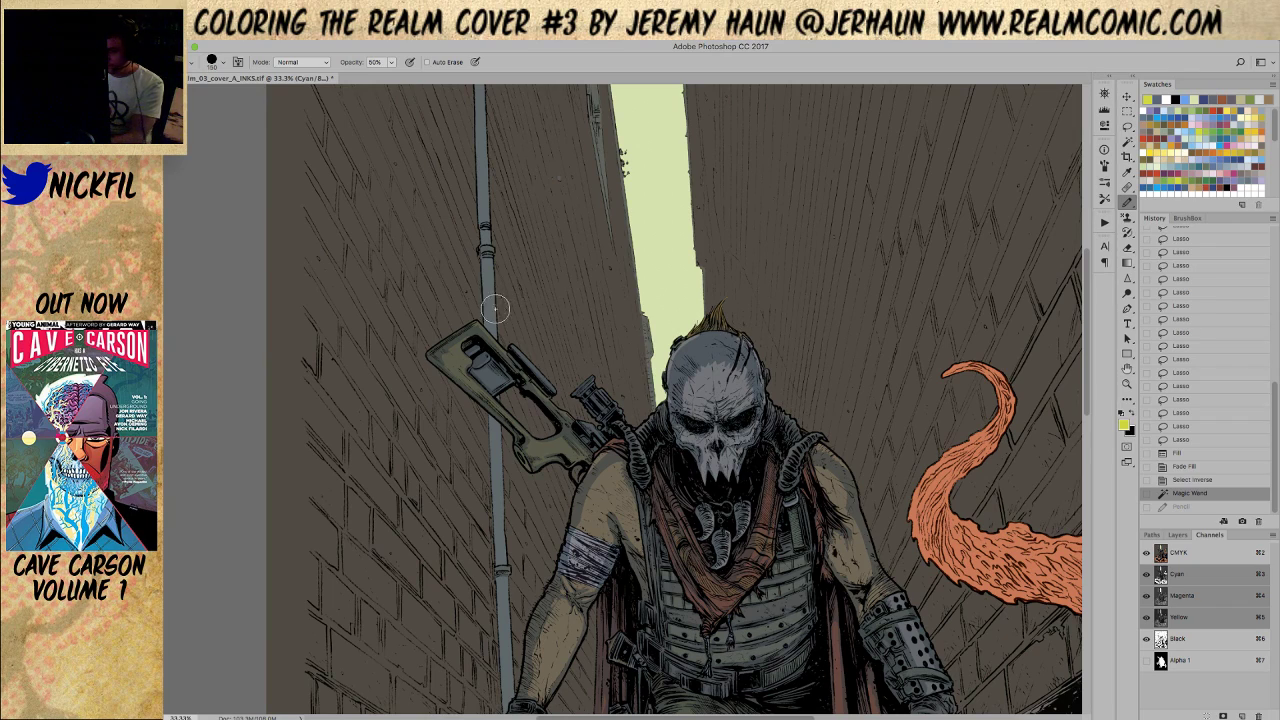
mouse_move(507, 345)
mouse_down()
mouse_move(582, 425)
mouse_move(608, 428)
mouse_move(619, 403)
mouse_move(579, 375)
mouse_move(565, 397)
mouse_move(633, 399)
mouse_move(631, 436)
mouse_move(642, 407)
mouse_move(591, 462)
mouse_move(677, 378)
mouse_move(718, 314)
mouse_move(773, 369)
mouse_move(779, 408)
mouse_move(878, 481)
mouse_up()
mouse_move(662, 467)
mouse_down()
mouse_move(696, 454)
mouse_move(703, 375)
mouse_up()
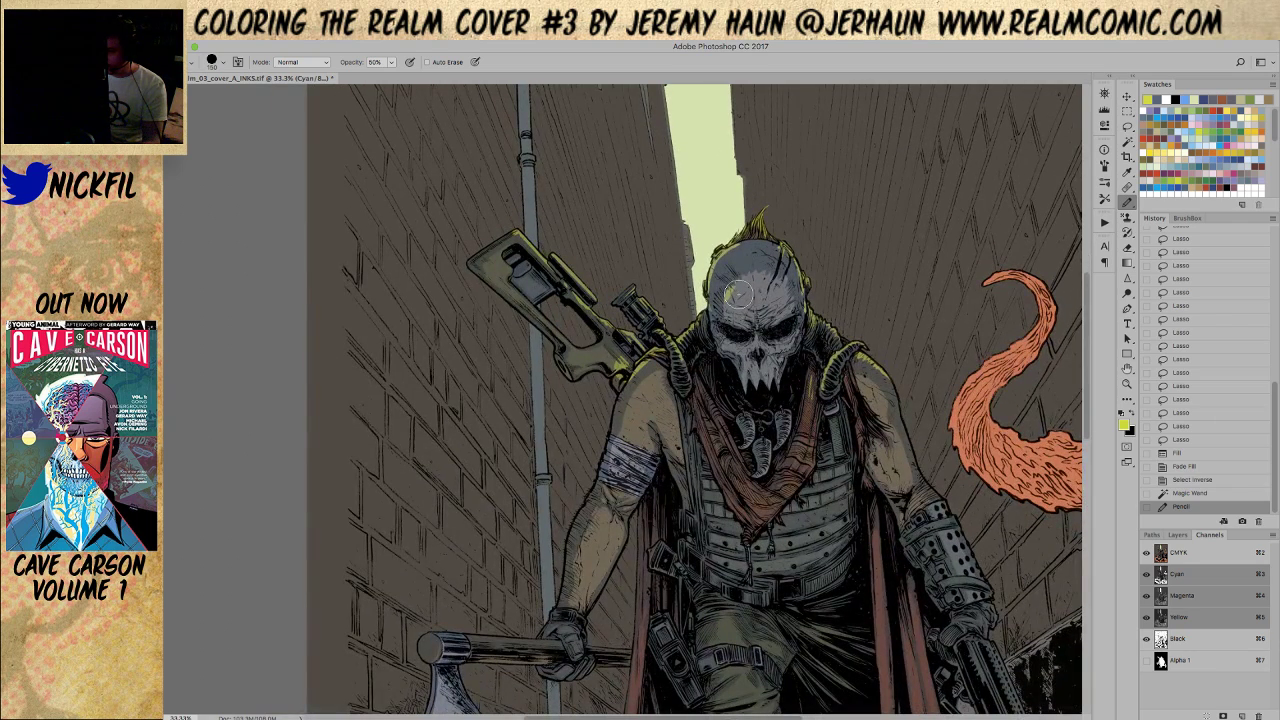
Paint out the stray yellow on the skull's forehead with colours sampled from the skull at 100% opacity
alt+click(757, 278)
key(0)
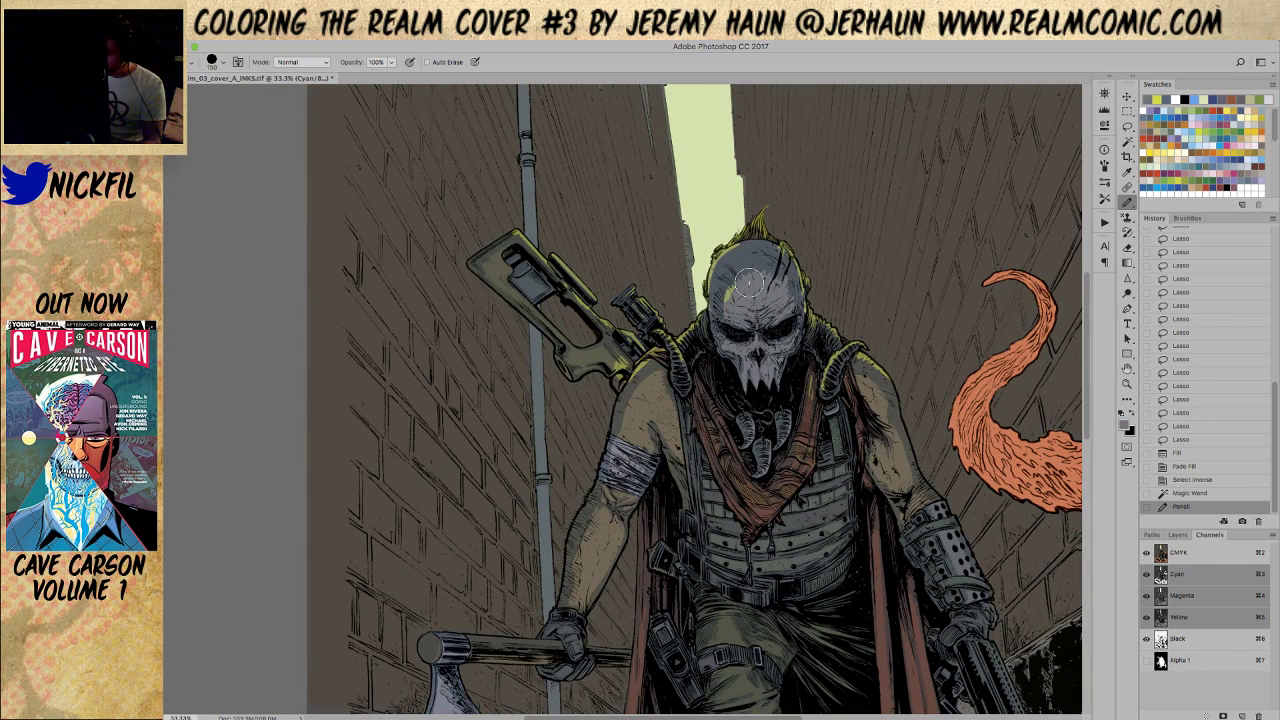
drag(731, 312, 748, 231)
alt+click(728, 251)
click(722, 304)
alt+click(744, 293)
drag(746, 289, 738, 328)
Repaint the stray yellow on the scarf, collar straps and shoulder with colours sampled from the neighbouring areas
alt+click(807, 420)
drag(805, 380, 804, 422)
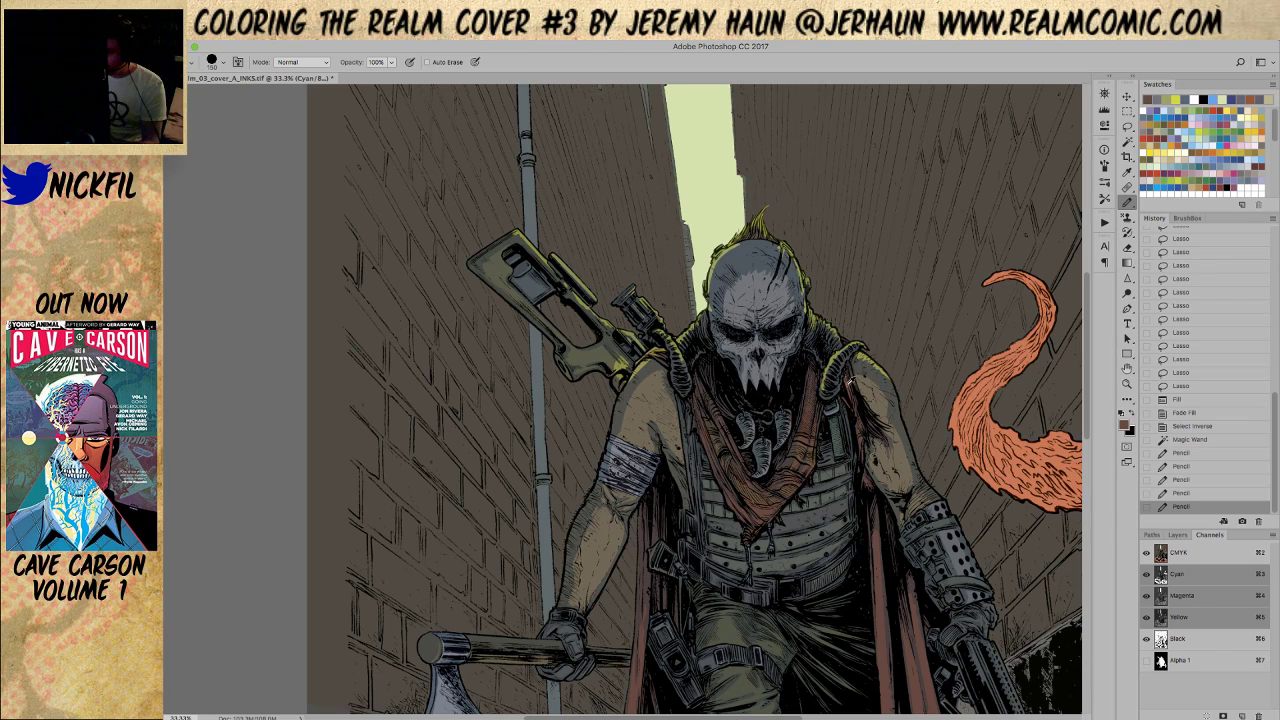
drag(840, 388, 843, 418)
mouse_move(610, 362)
mouse_down()
mouse_move(611, 383)
mouse_move(663, 447)
mouse_up()
Paint the rifle's trigger-guard openings in wall brown with a size 60 Pencil and subtract them from the figure selection
key(z)
drag(539, 254, 601, 391)
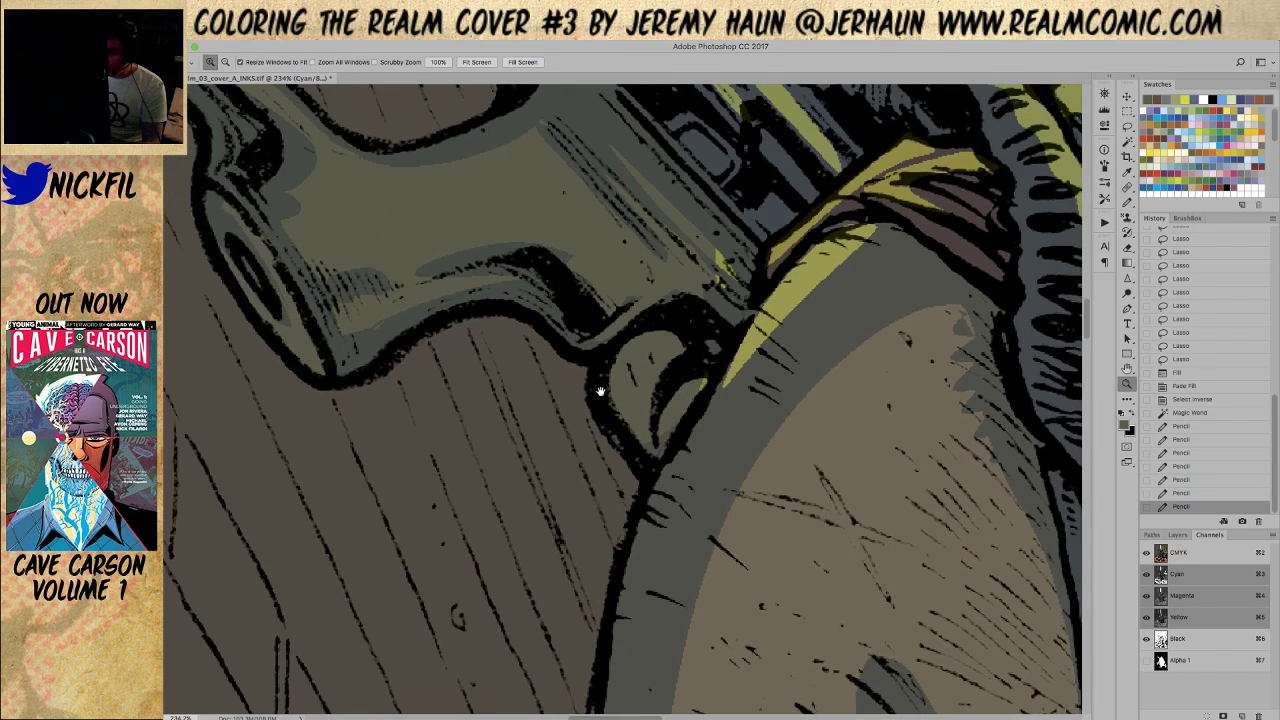
key(b)
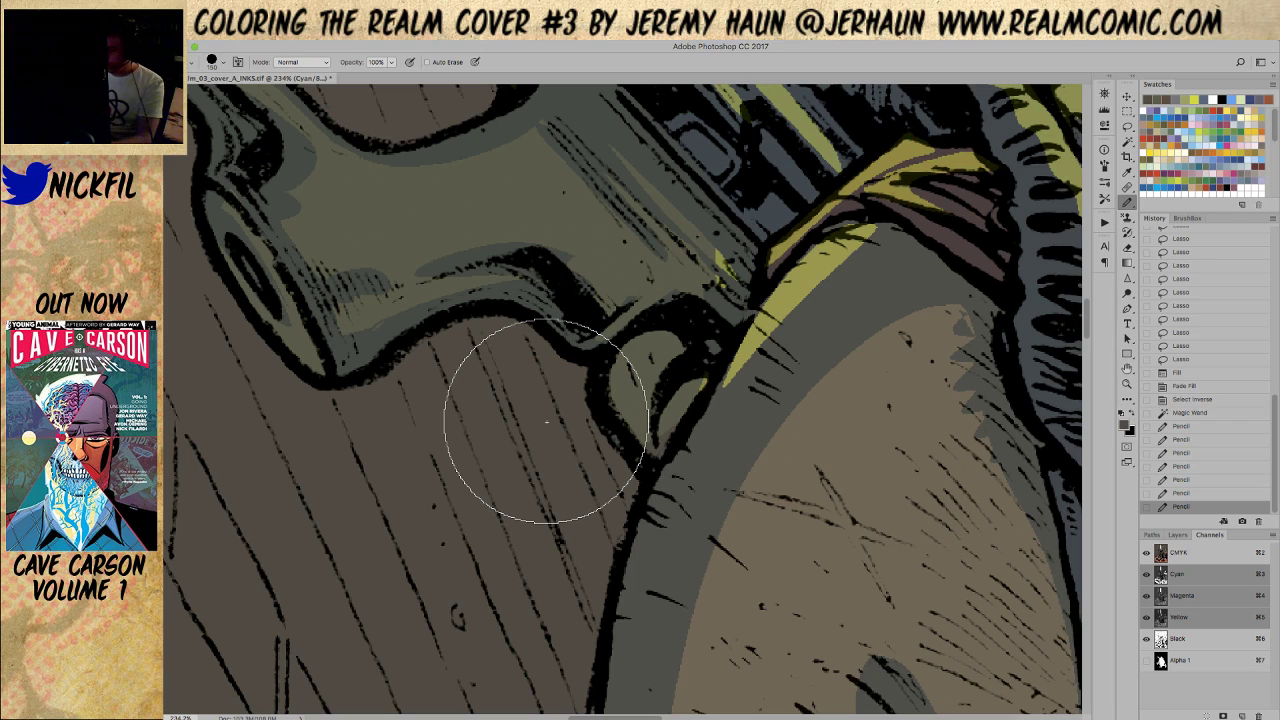
key(bracketleft)
key(bracketleft)
key(bracketleft)
key(bracketleft)
key(bracketleft)
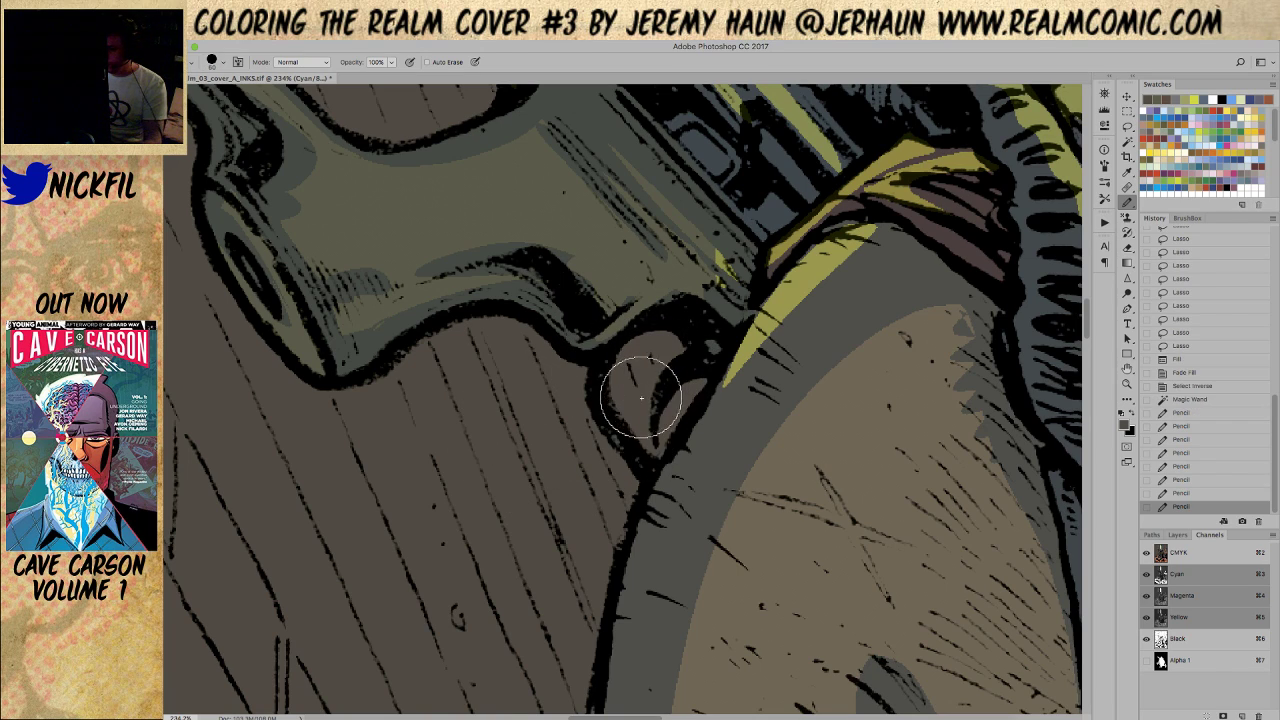
key(w)
click(615, 357)
Carve the wall gaps in and around the rifle stock out of the figure selection with the Magic Wand at tolerance 10
key(z)
key(ctrl+minus)
key(ctrl+minus)
key(ctrl+minus)
key(ctrl+minus)
key(ctrl+minus)
key(ctrl+minus)
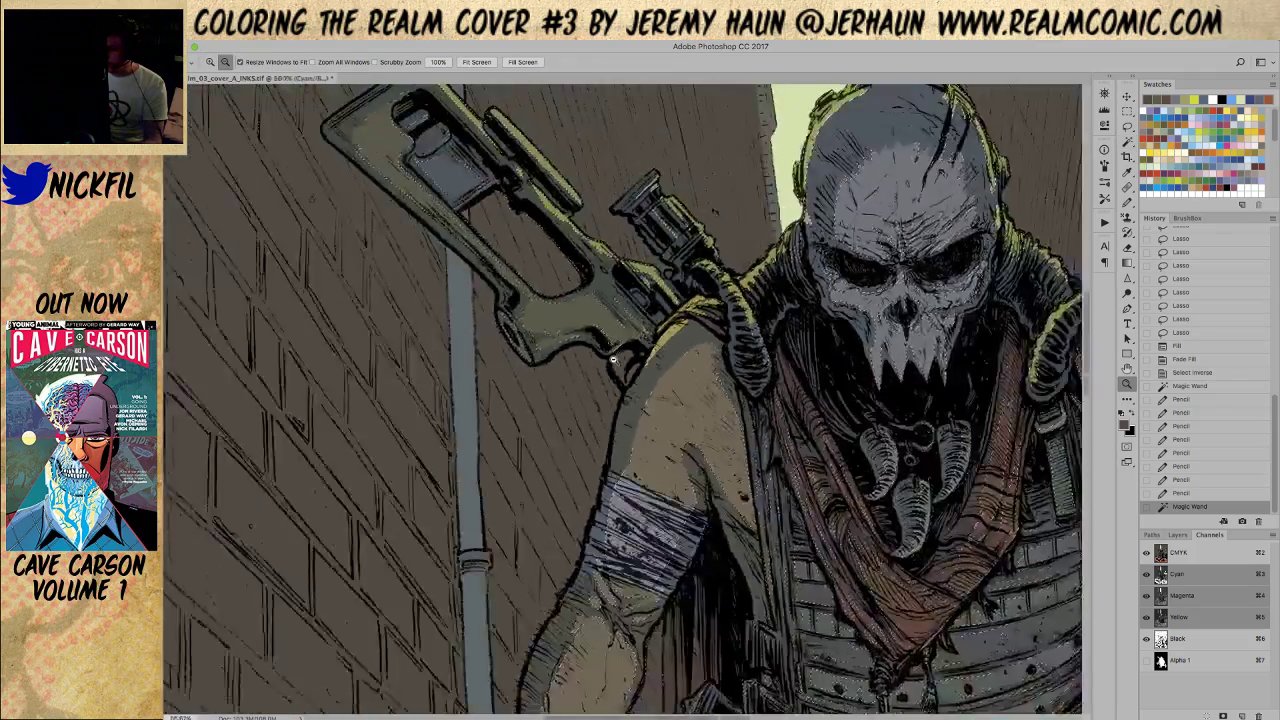
key(ctrl+minus)
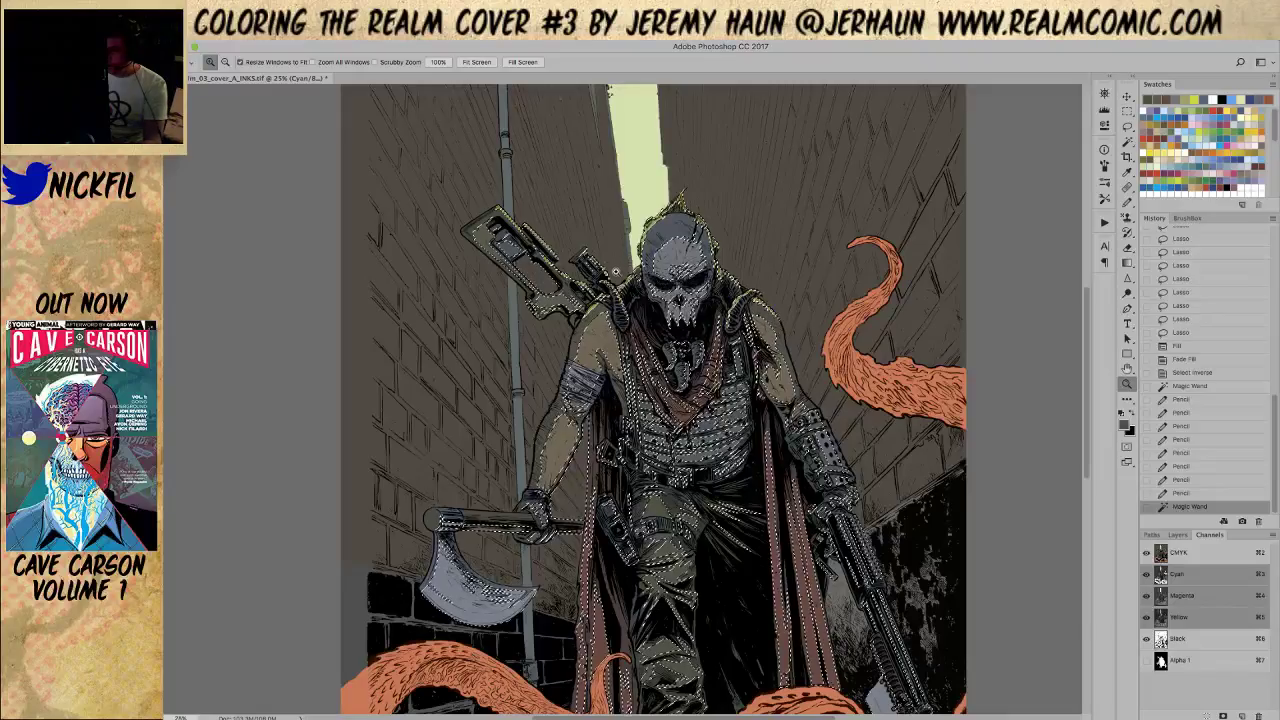
click(533, 240)
click(533, 240)
click(533, 240)
key(w)
click(636, 524)
click(225, 62)
text(10)
shift+click(580, 450)
click(540, 495)
click(1028, 575)
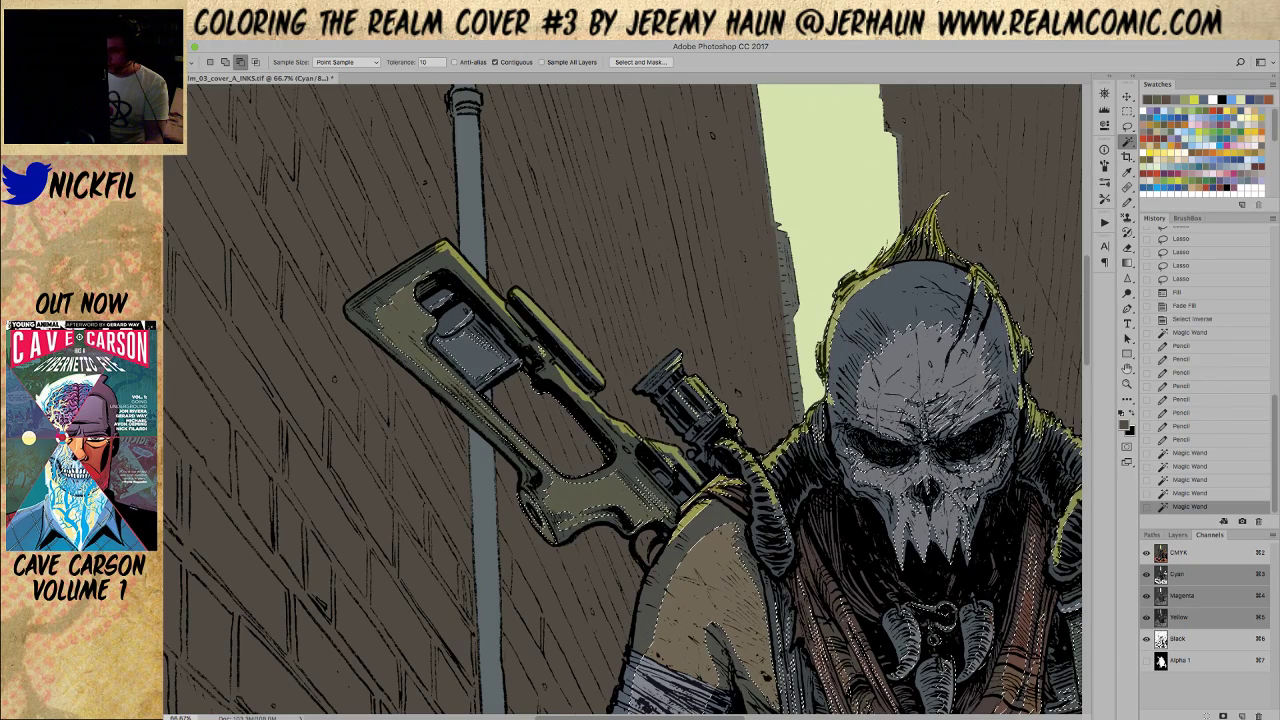
Refine the figure selection with repeated Magic Wand picks, adding and subtracting areas with Contiguous turned off
click(821, 652)
click(818, 630)
click(824, 650)
click(828, 668)
click(822, 680)
click(818, 688)
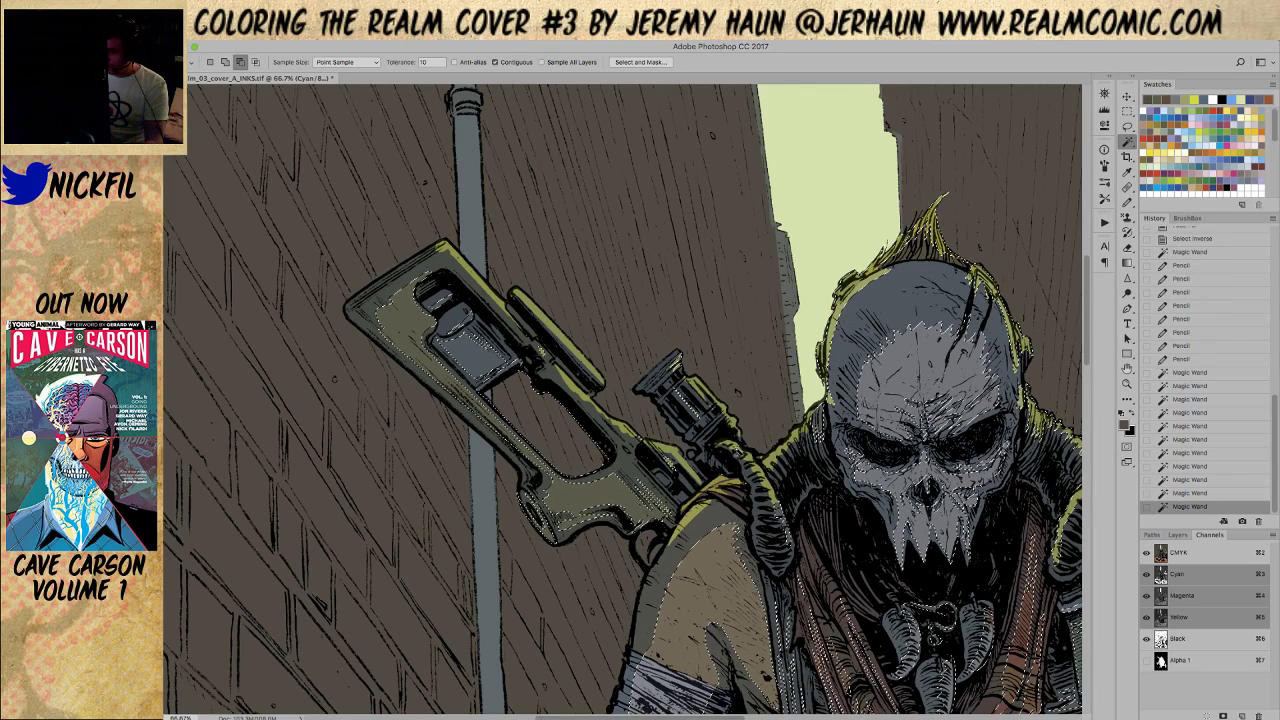
shift+click(822, 700)
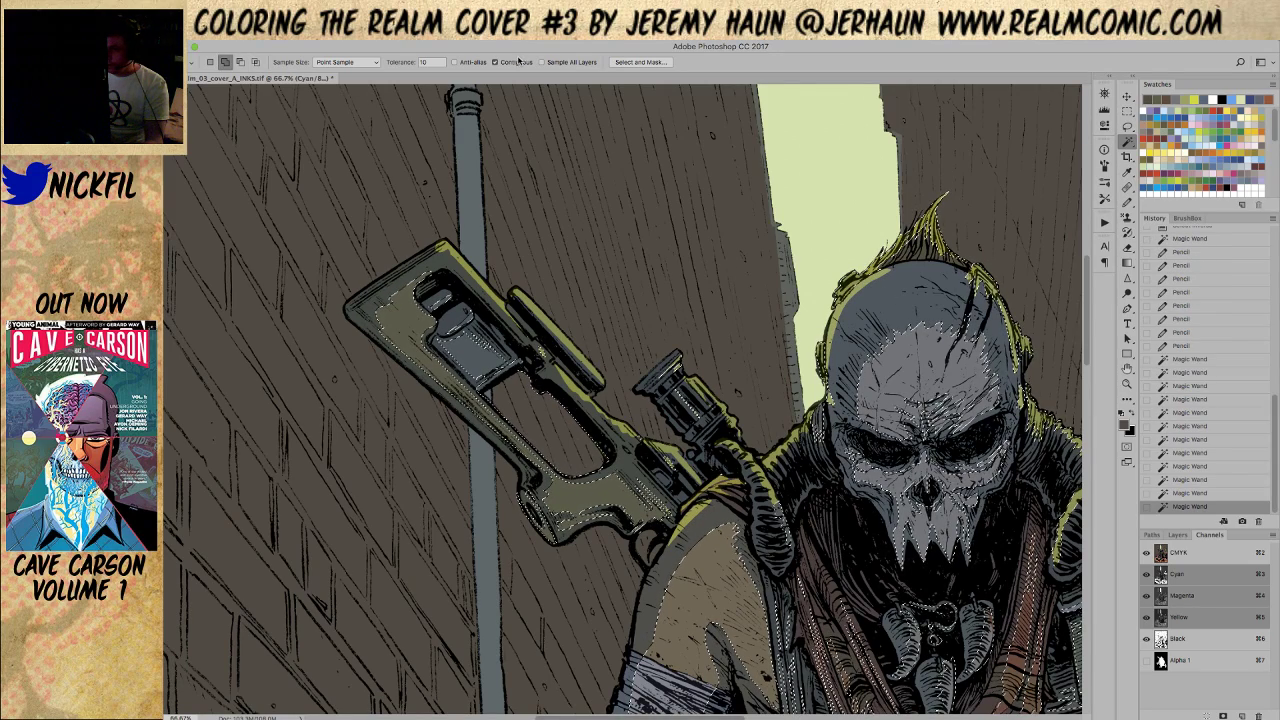
shift+click(826, 704)
shift+click(828, 696)
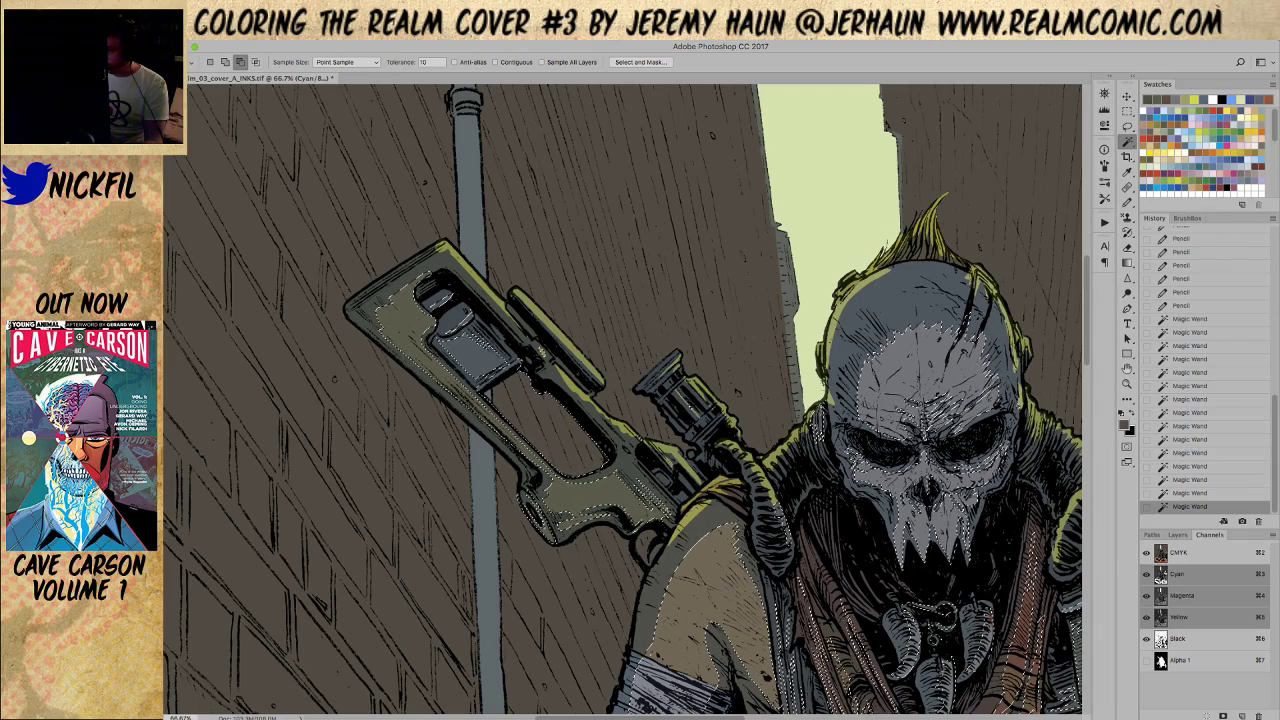
drag(543, 515, 388, 465)
shift+click(780, 592)
key(z)
alt+click(672, 375)
alt+click(672, 375)
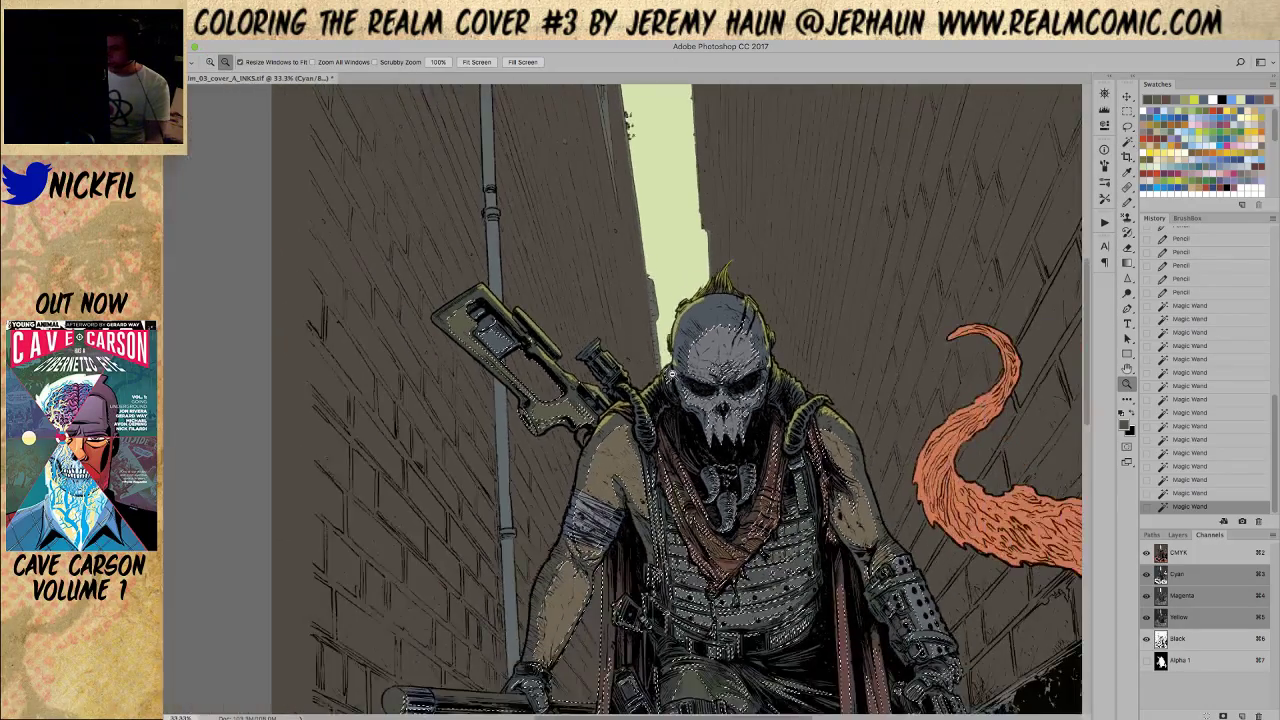
Dab yellow-green beside the skull's edge with the Pencil and adjust the selection with a small Lasso loop at the bandaged arm
key(b)
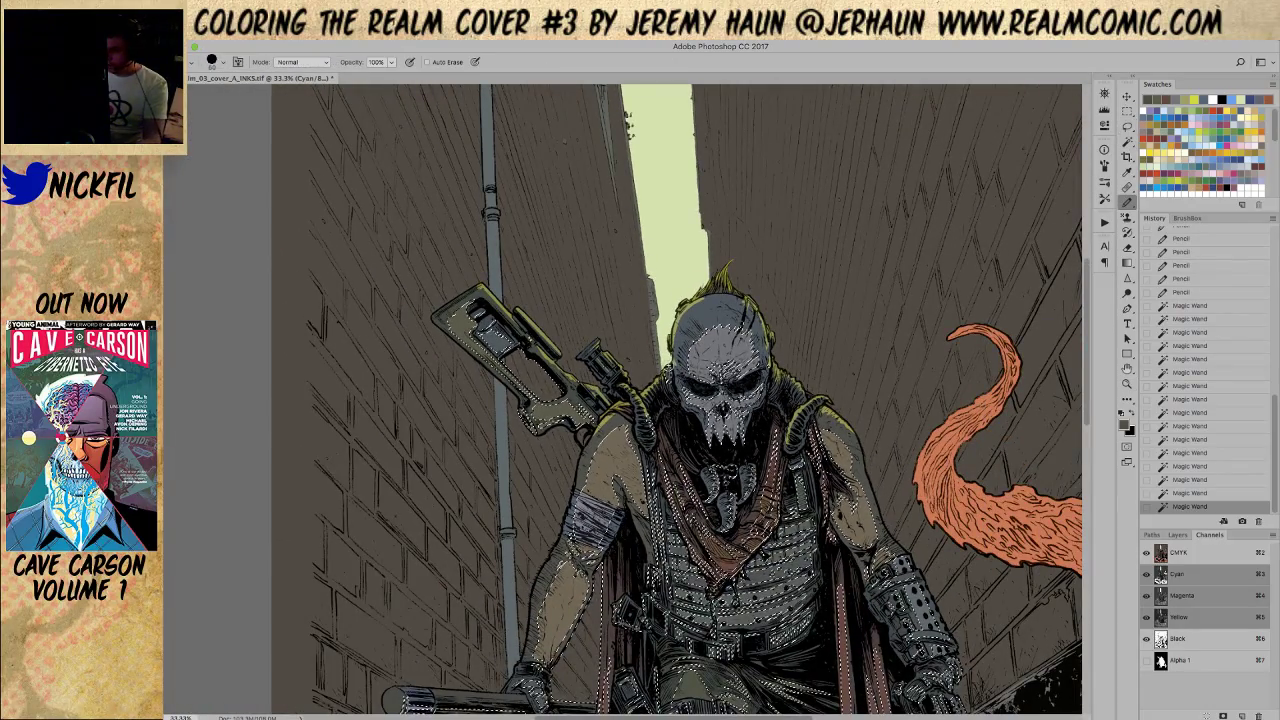
click(663, 357)
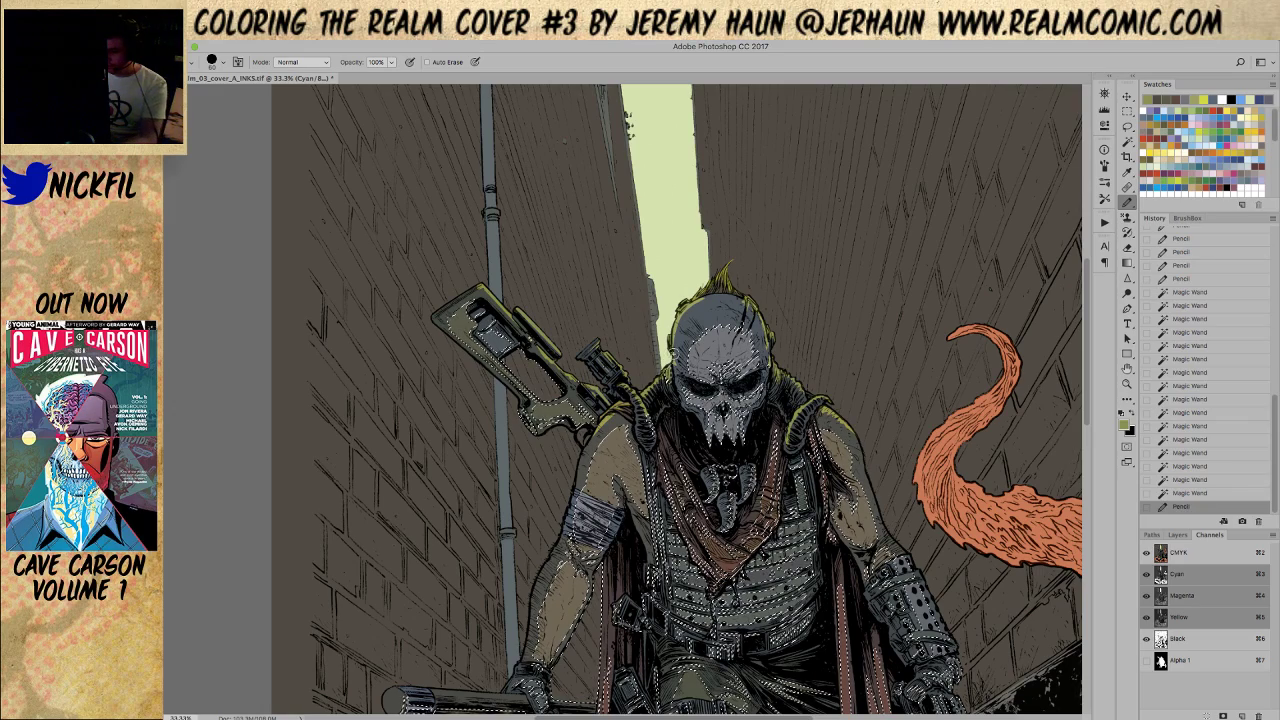
key(l)
mouse_move(572, 490)
mouse_down()
mouse_move(618, 530)
mouse_move(570, 500)
mouse_up()
key(z)
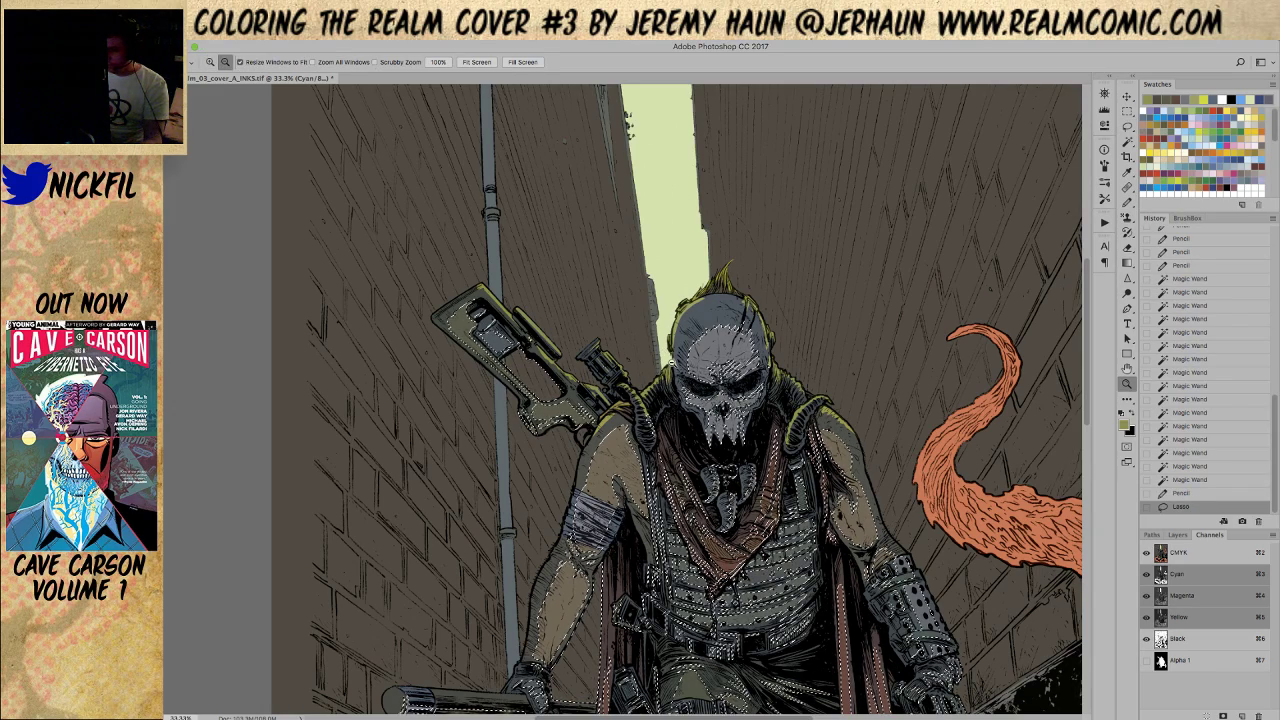
click(895, 205)
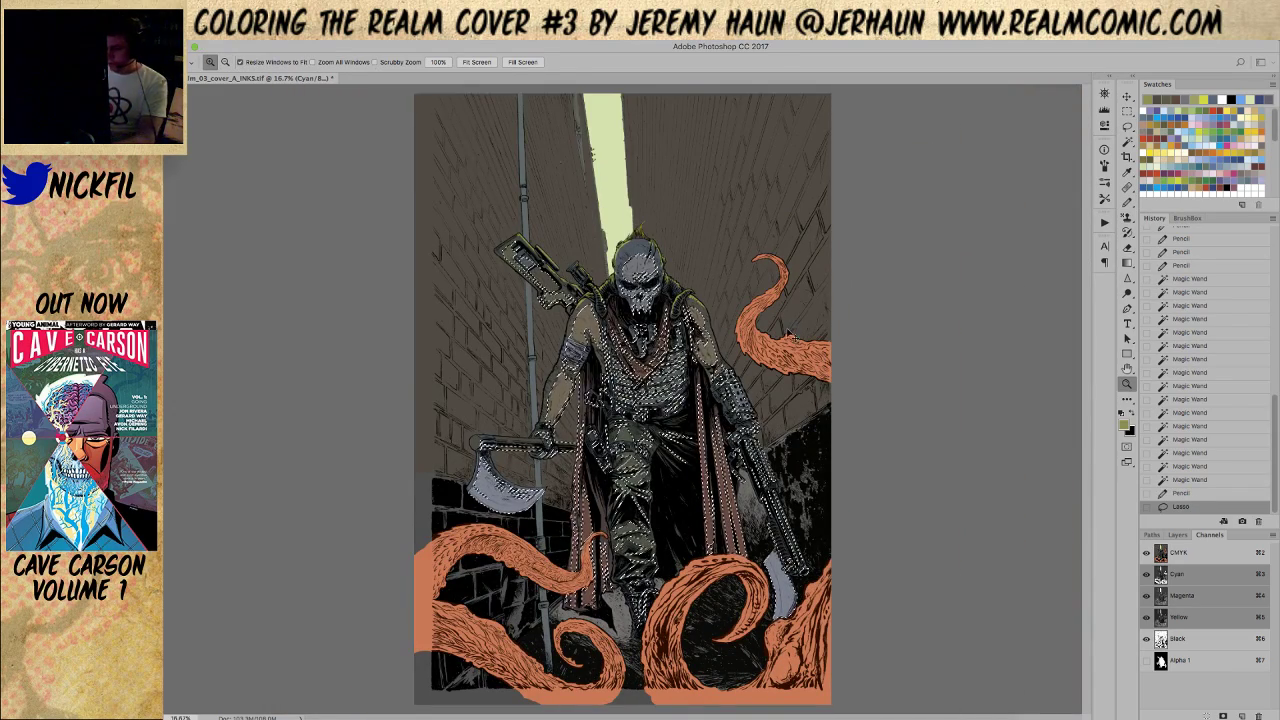
Try copying the artwork to new layers, revert to the state before them, and target only the Cyan, Magenta and Yellow channels
key(ctrl+2)
key(ctrl+j)
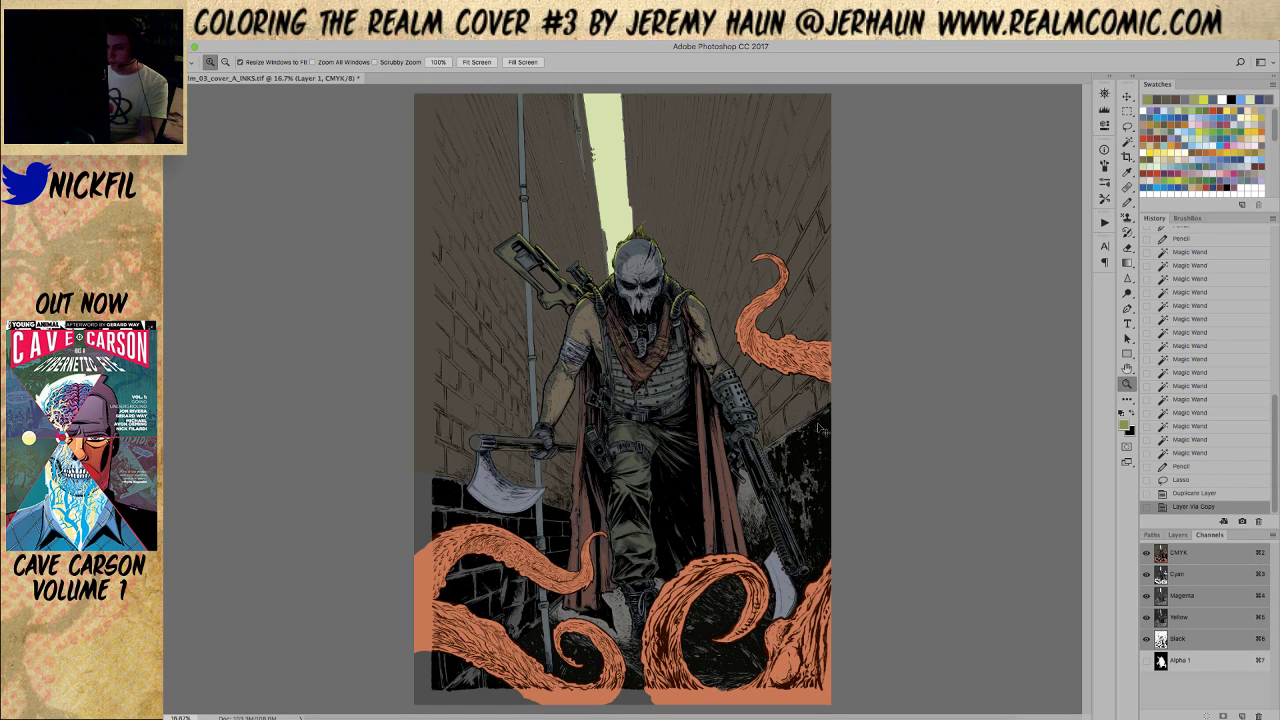
click(1190, 493)
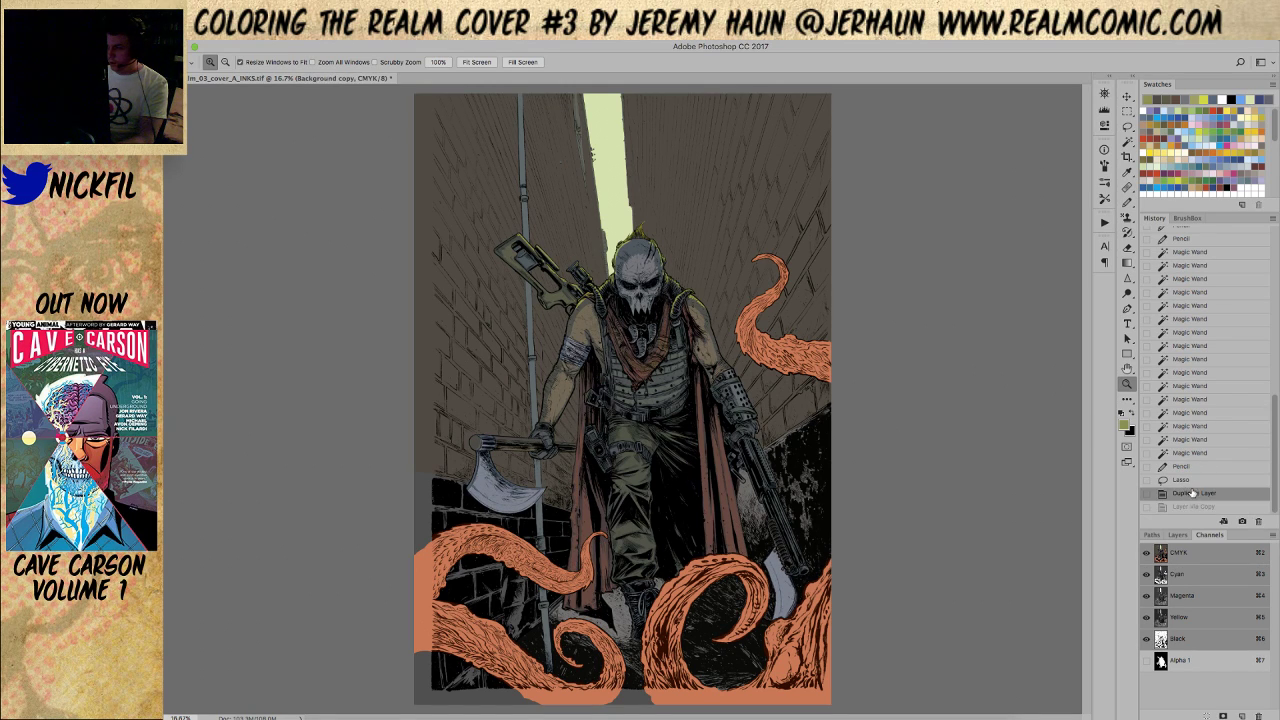
click(1185, 480)
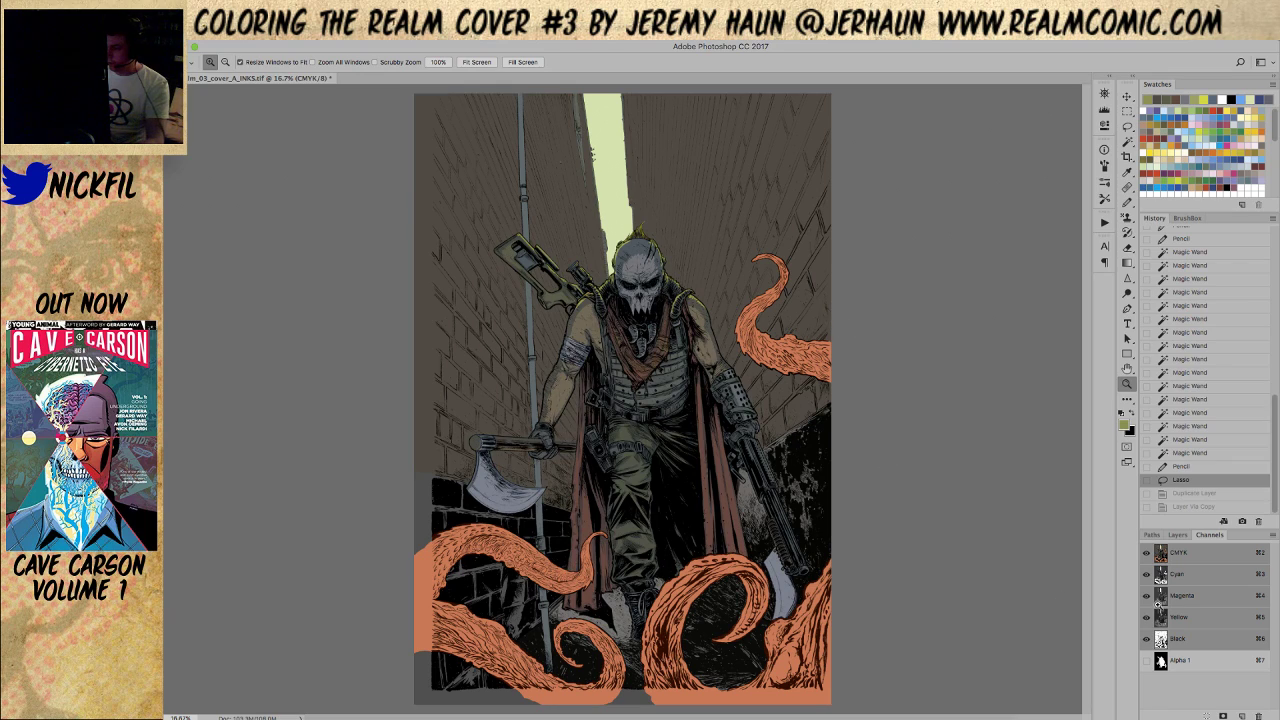
shift+click(1190, 642)
click(1146, 638)
Try filling the figure selection with orange sampled from the tentacle, and undo the fill
key(b)
alt+click(760, 340)
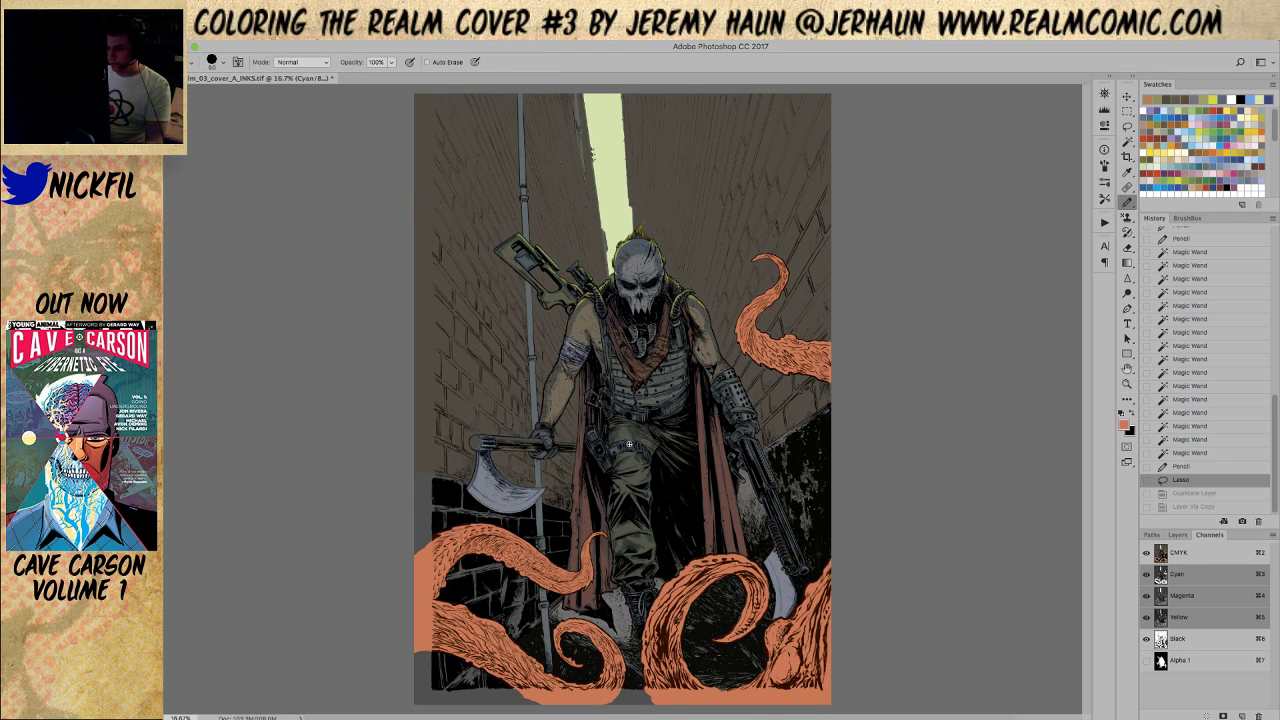
key(alt+BackSpace)
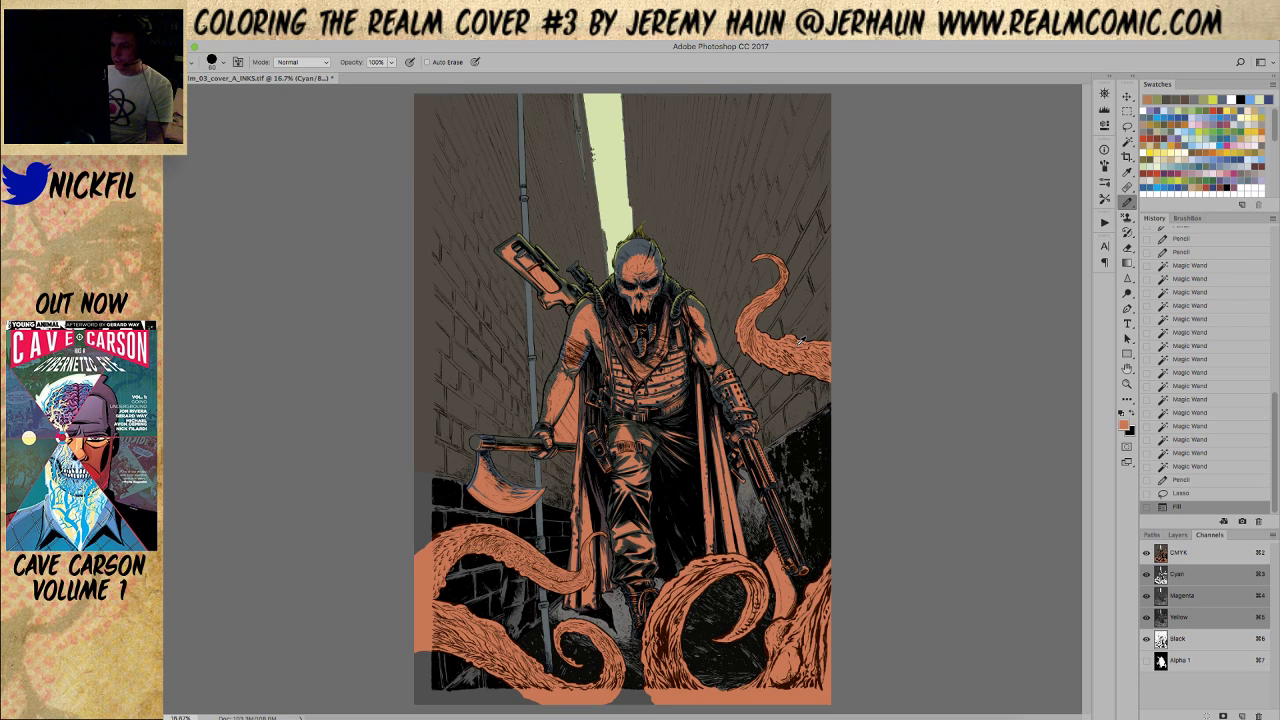
key(super+z)
Subtract the wall gap between the axe arm and the cape from the figure selection with the Magic Wand
key(z)
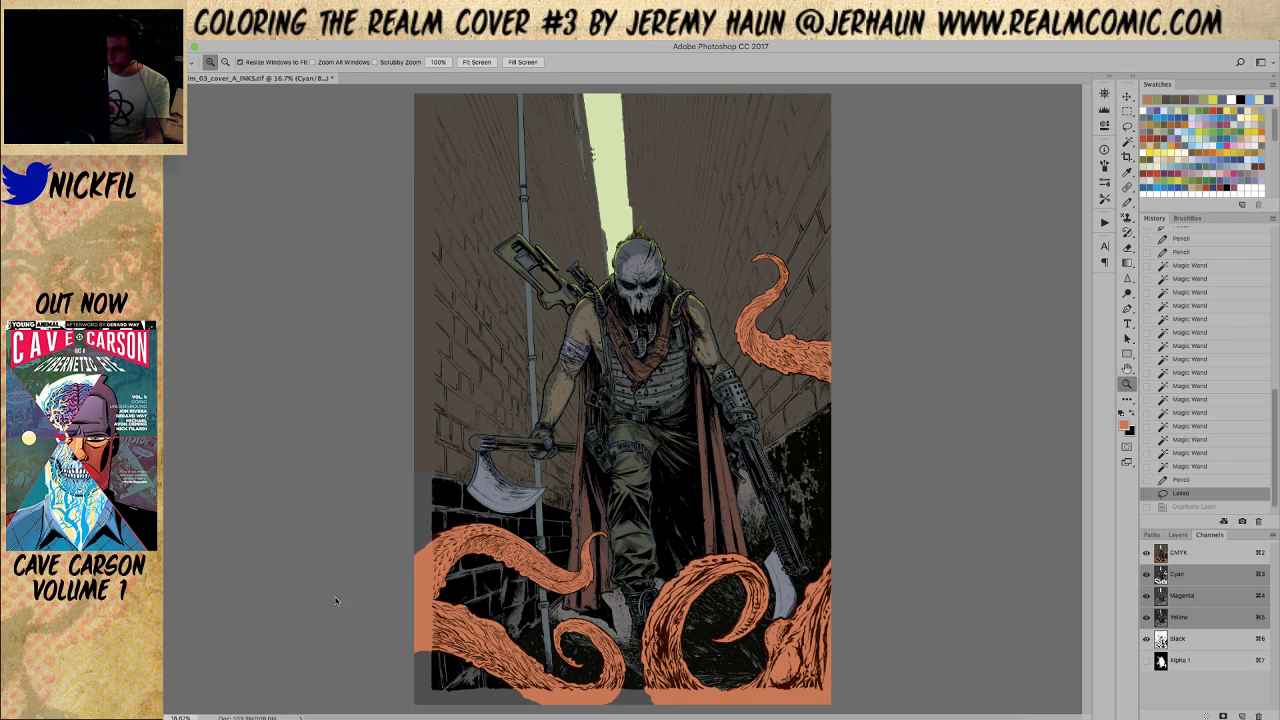
click(546, 442)
key(w)
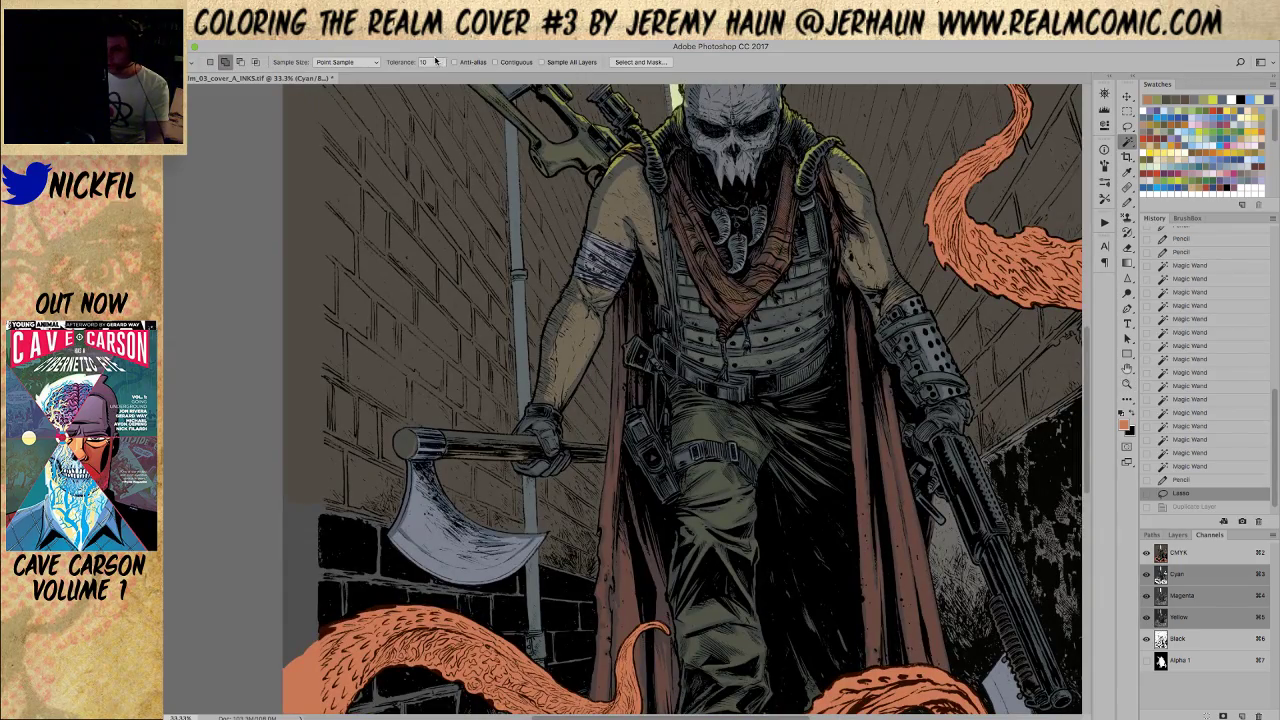
click(590, 415)
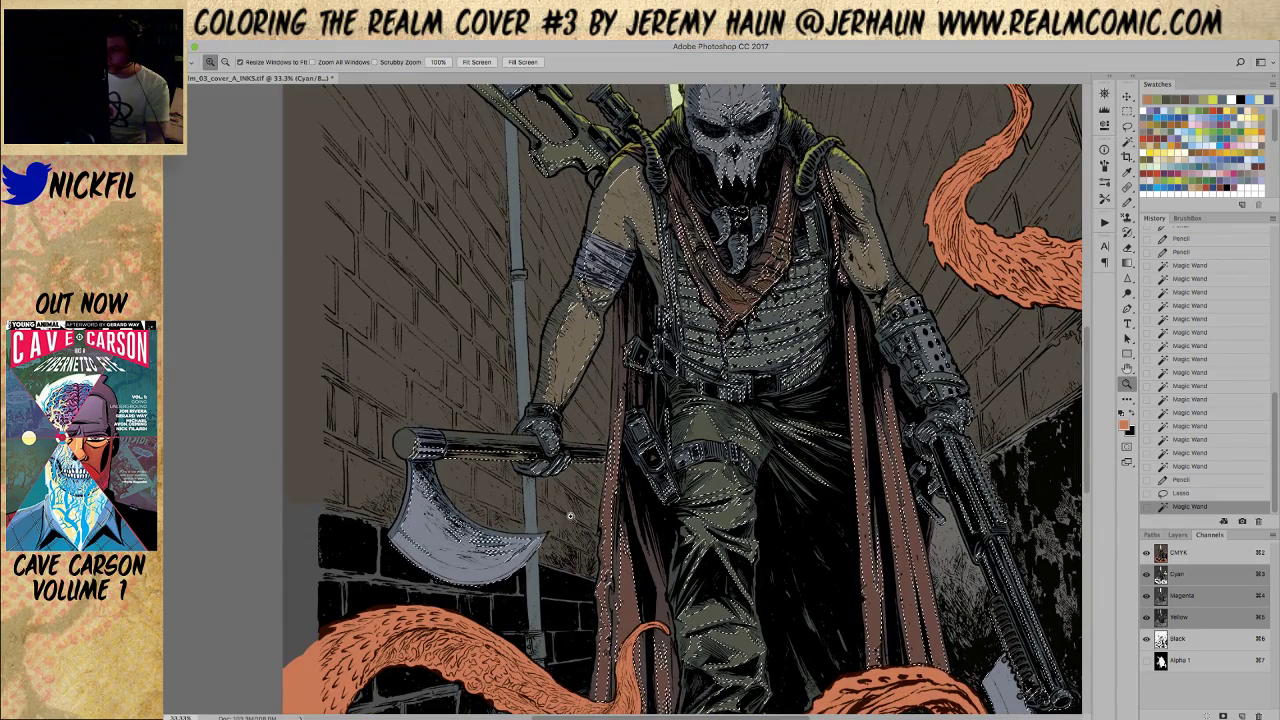
key(z)
alt+click(591, 420)
alt+click(591, 420)
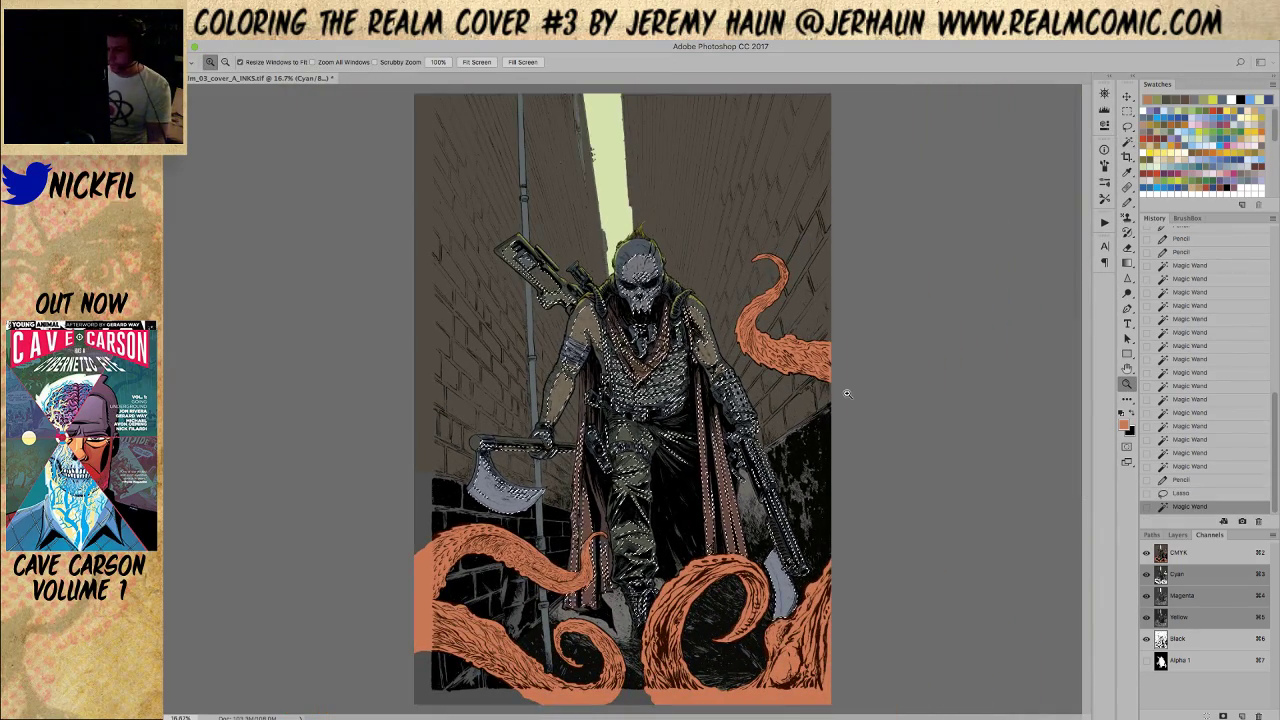
Try the tentacle-orange fill on the corrected selection, cancel its Fade, and revert to the state before the fill
key(alt+BackSpace)
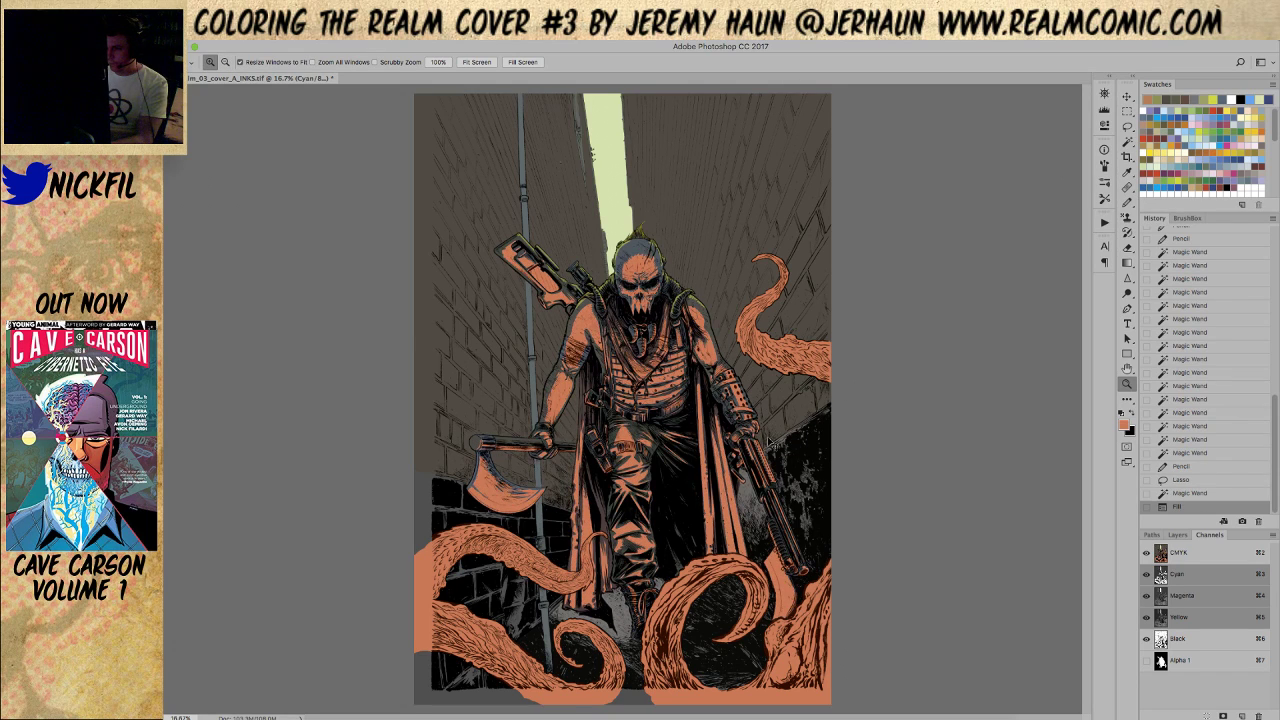
key(ctrl+shift+f)
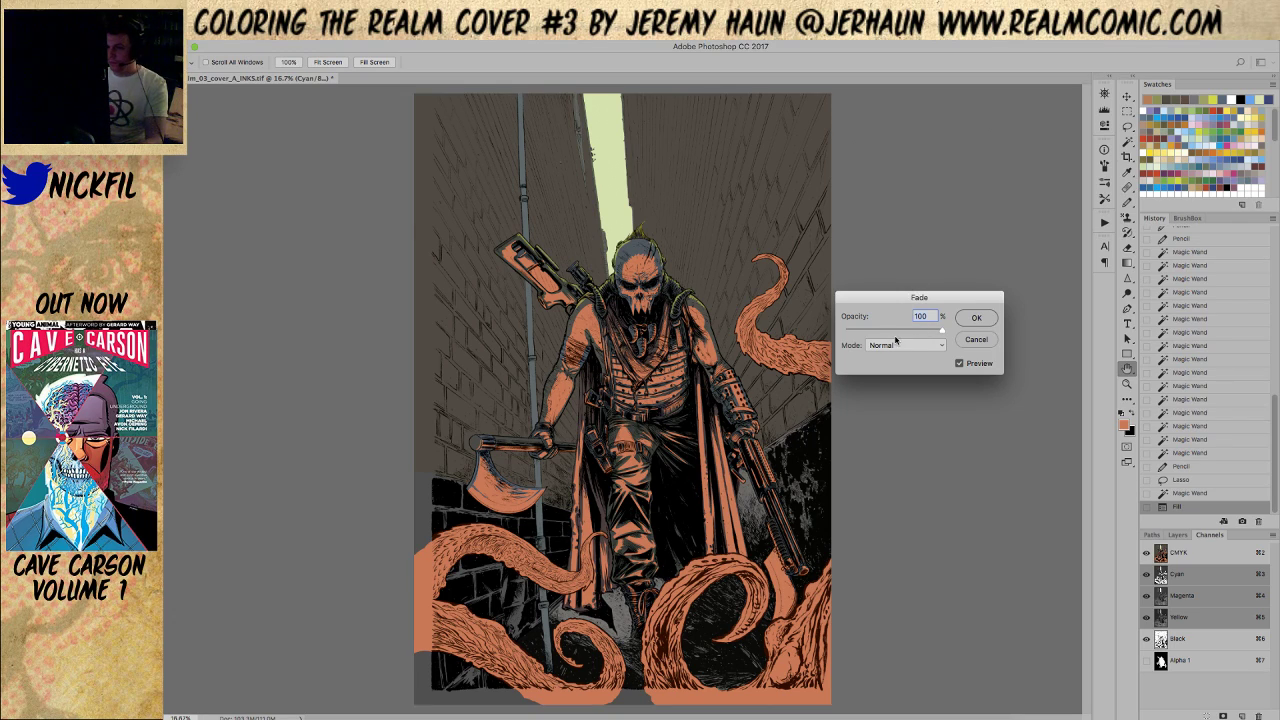
click(985, 340)
key(z)
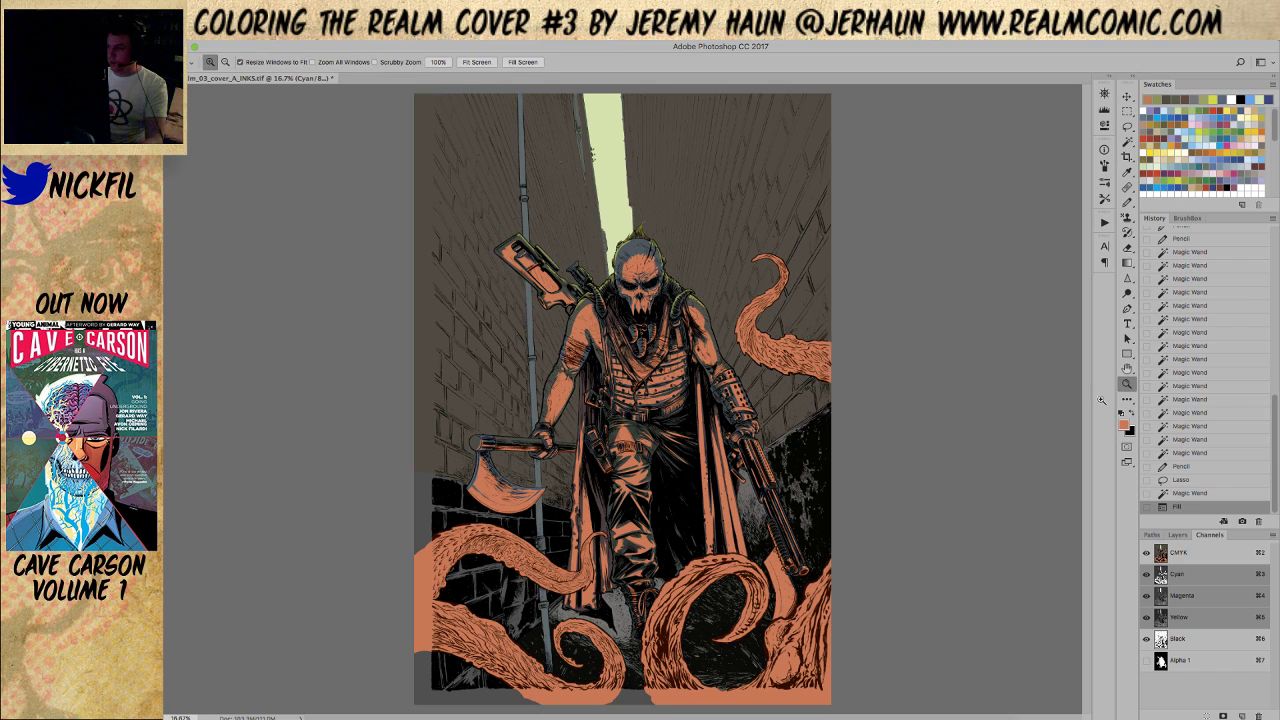
click(1183, 492)
Clean up the selection around the rifle's magazine with the Magic Wand using Contiguous, and hide the selection edges
key(w)
click(645, 362)
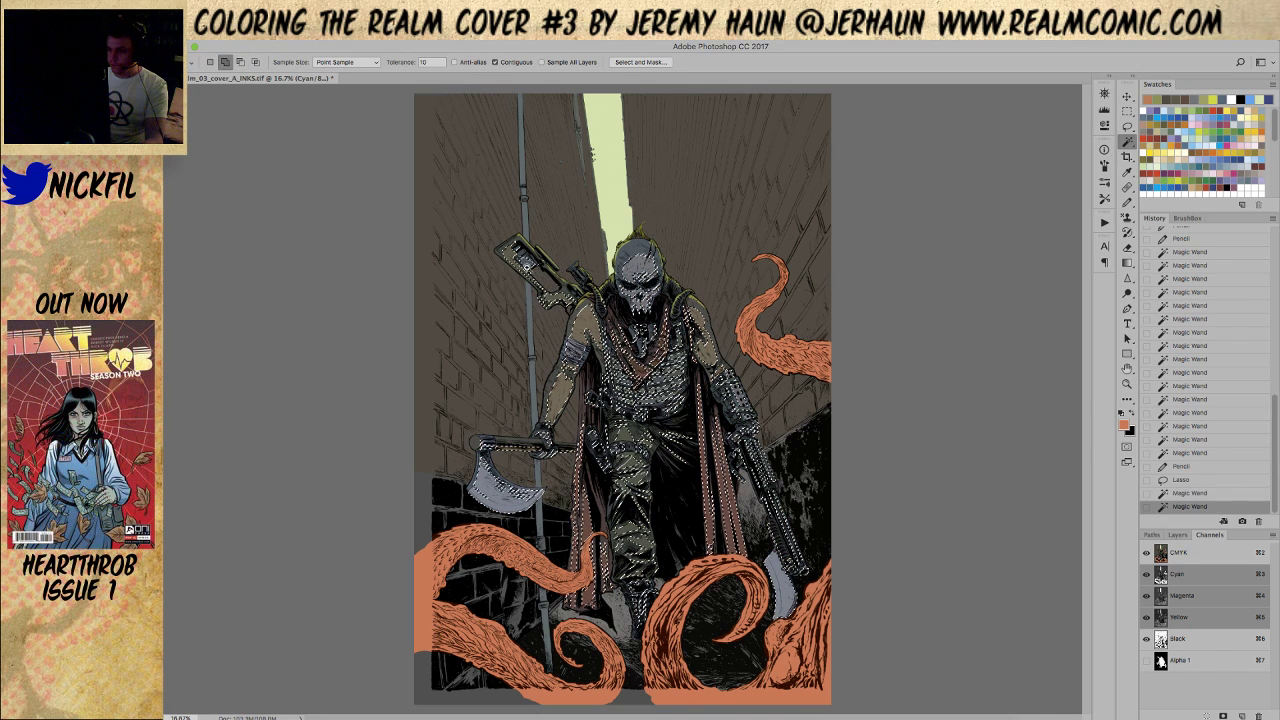
scroll(545, 270, up, 8)
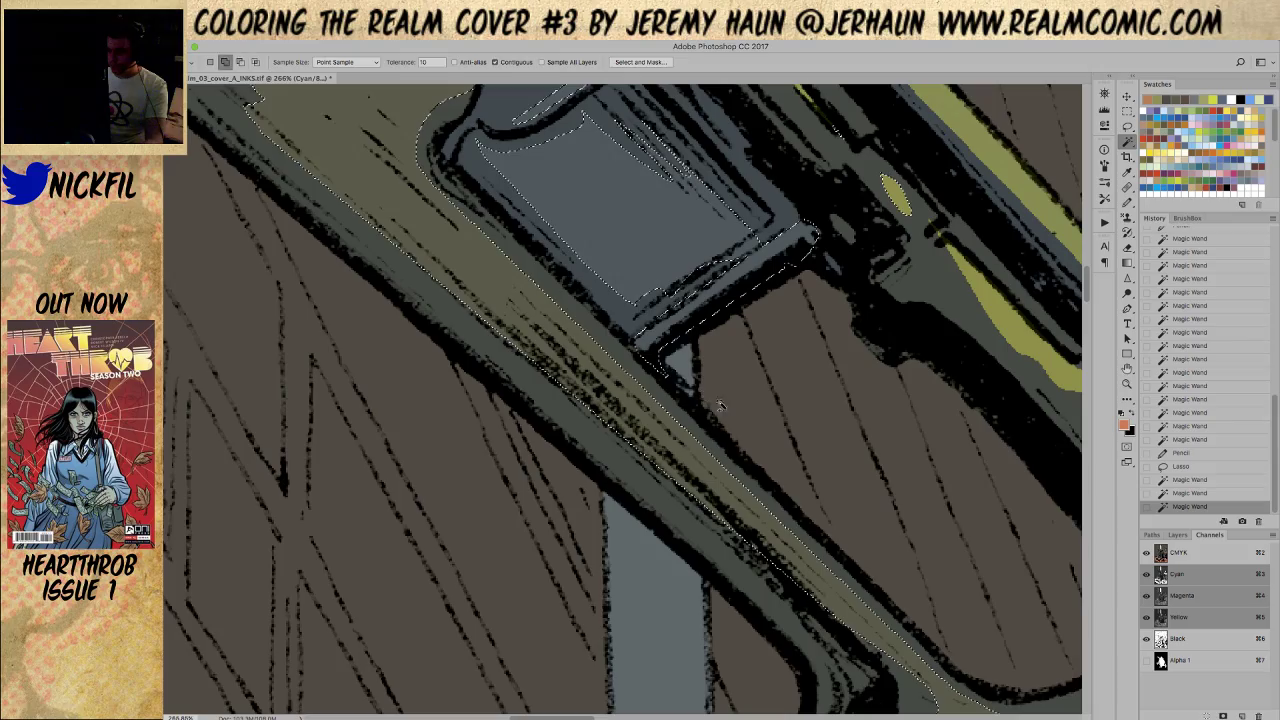
key(z)
scroll(718, 405, down, 10)
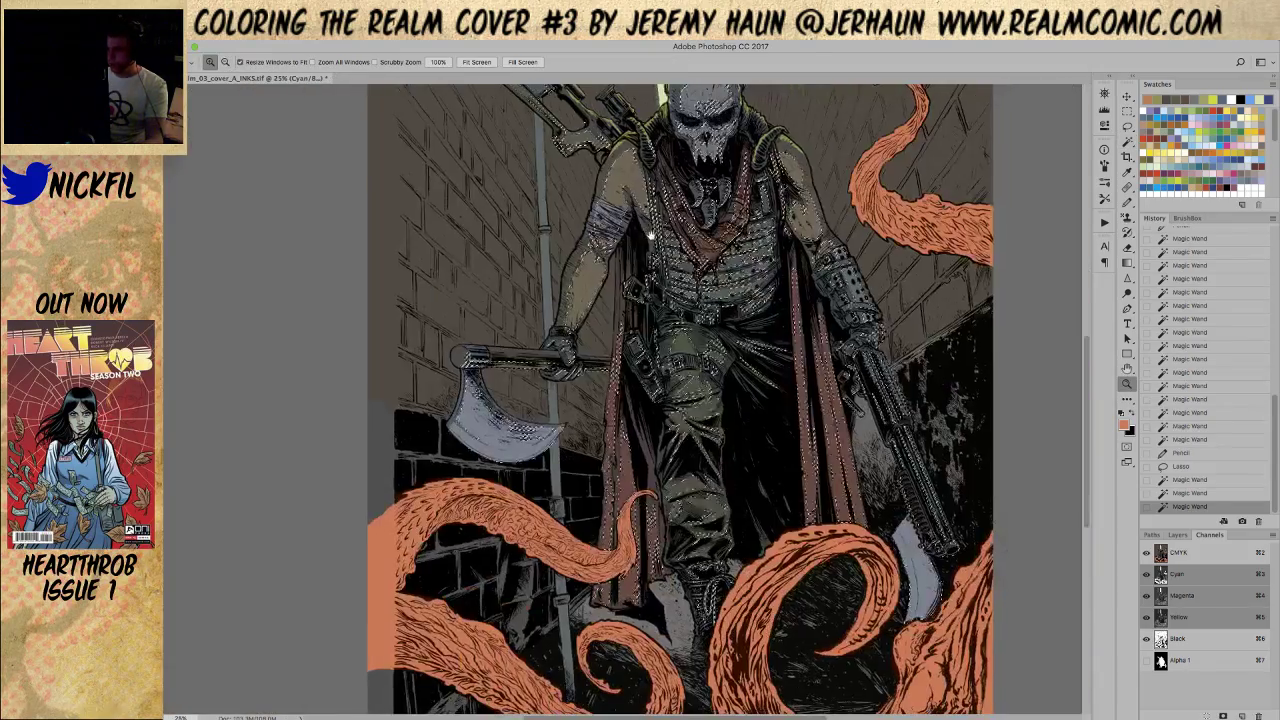
scroll(651, 234, down, 3)
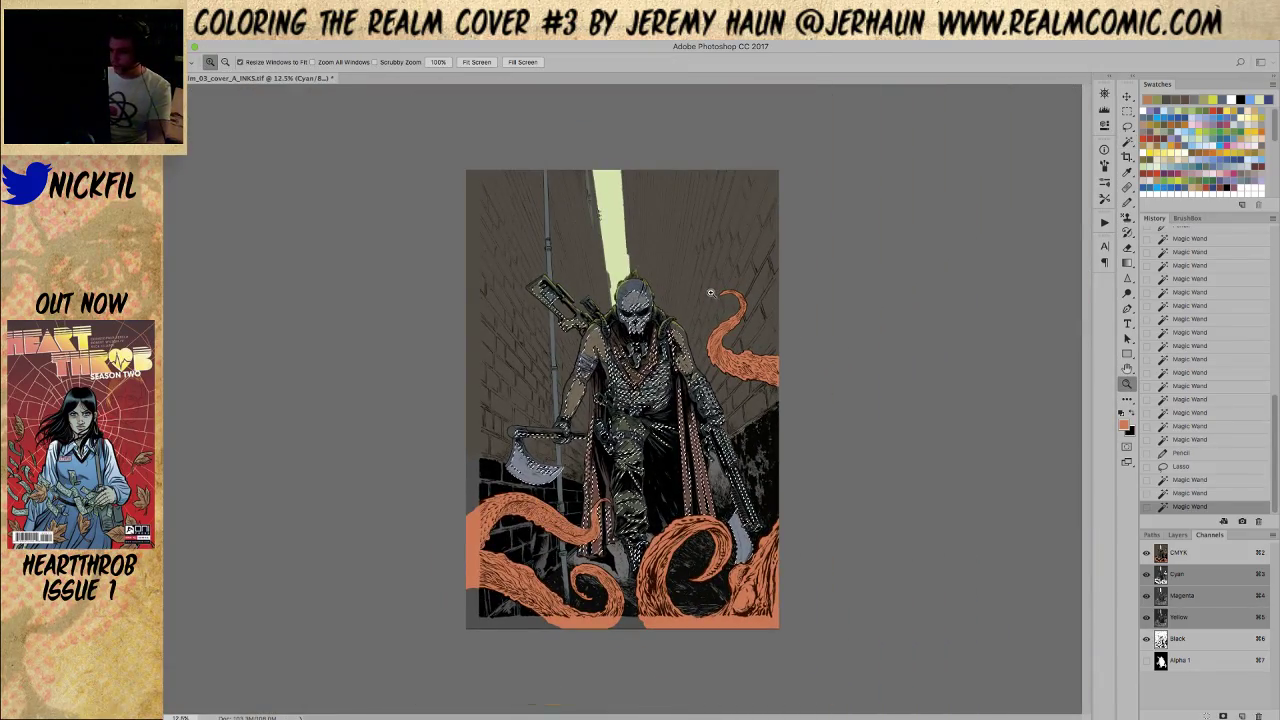
key(super+d)
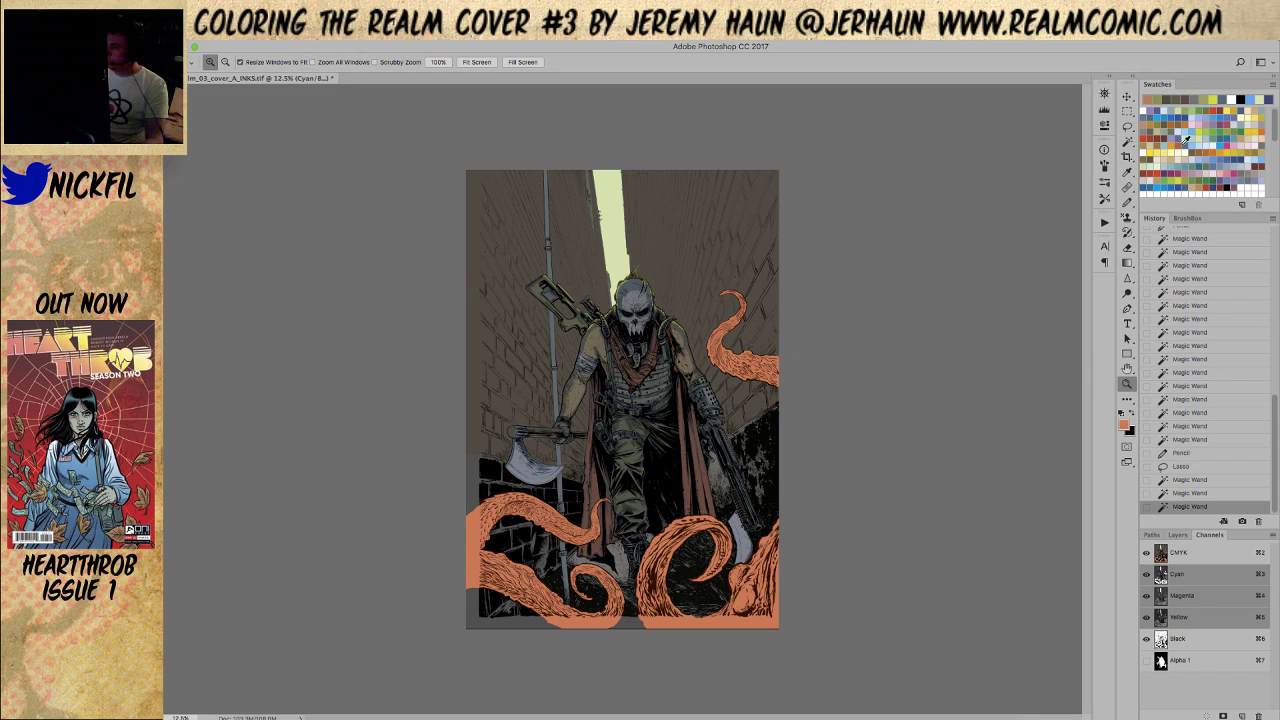
Fill the figure selection with the red-orange swatch and fade the fill to 25% opacity in Screen mode
click(1147, 146)
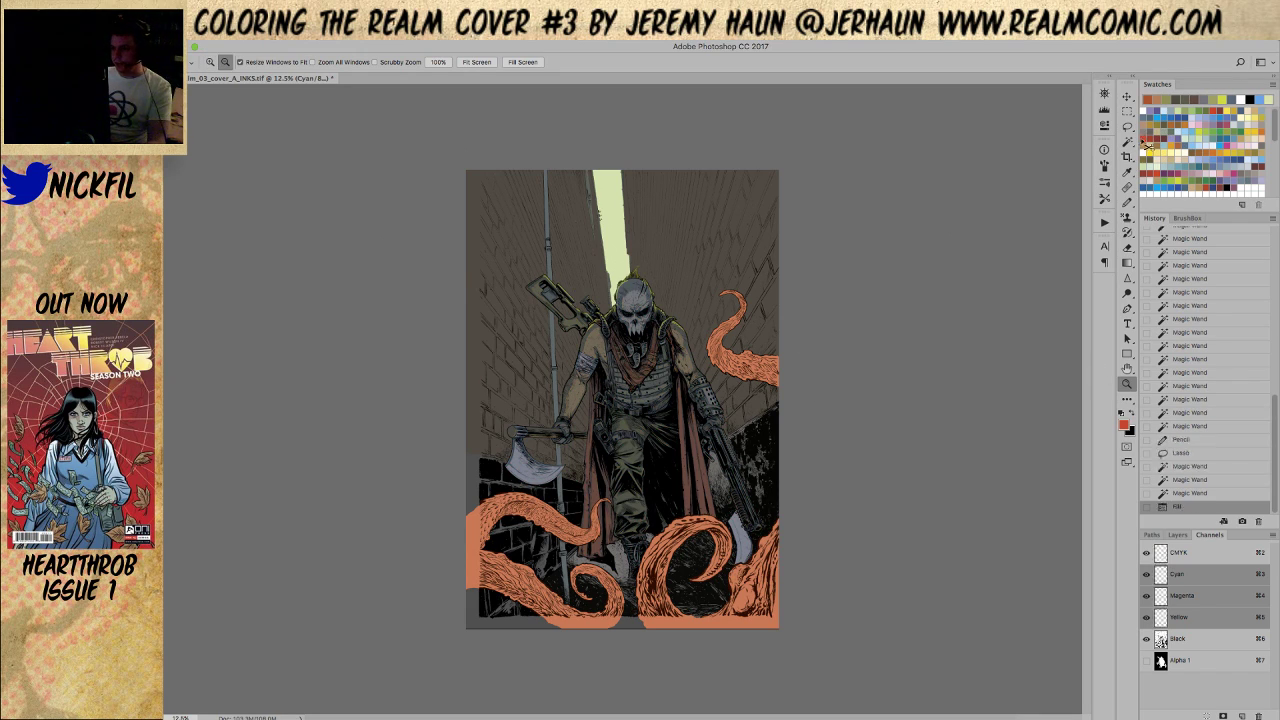
key(alt+BackSpace)
key(shift+super+f)
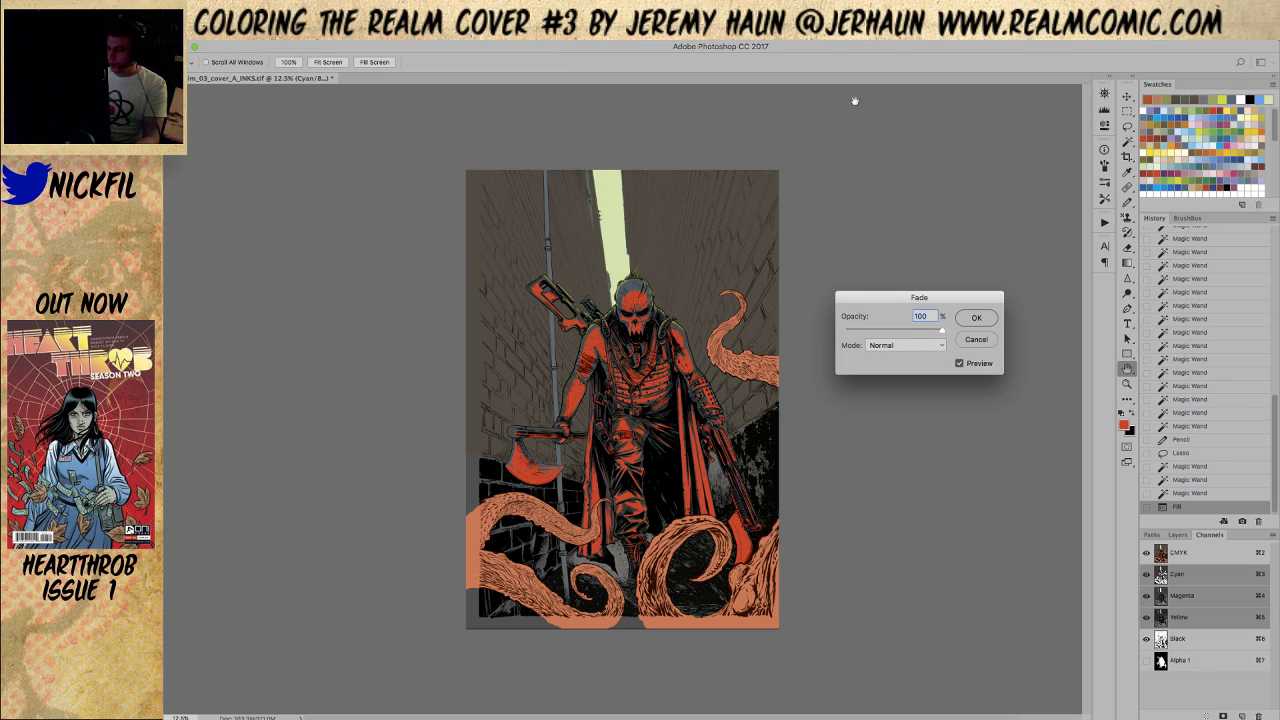
click(928, 345)
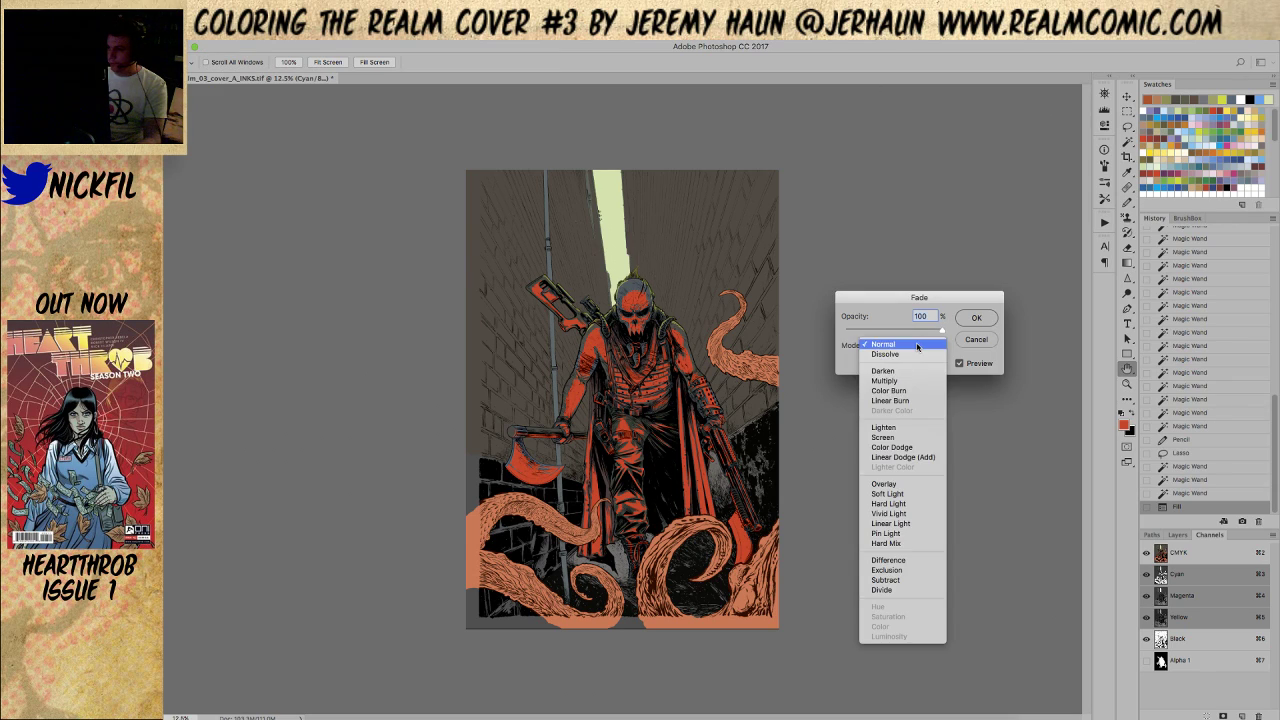
click(885, 438)
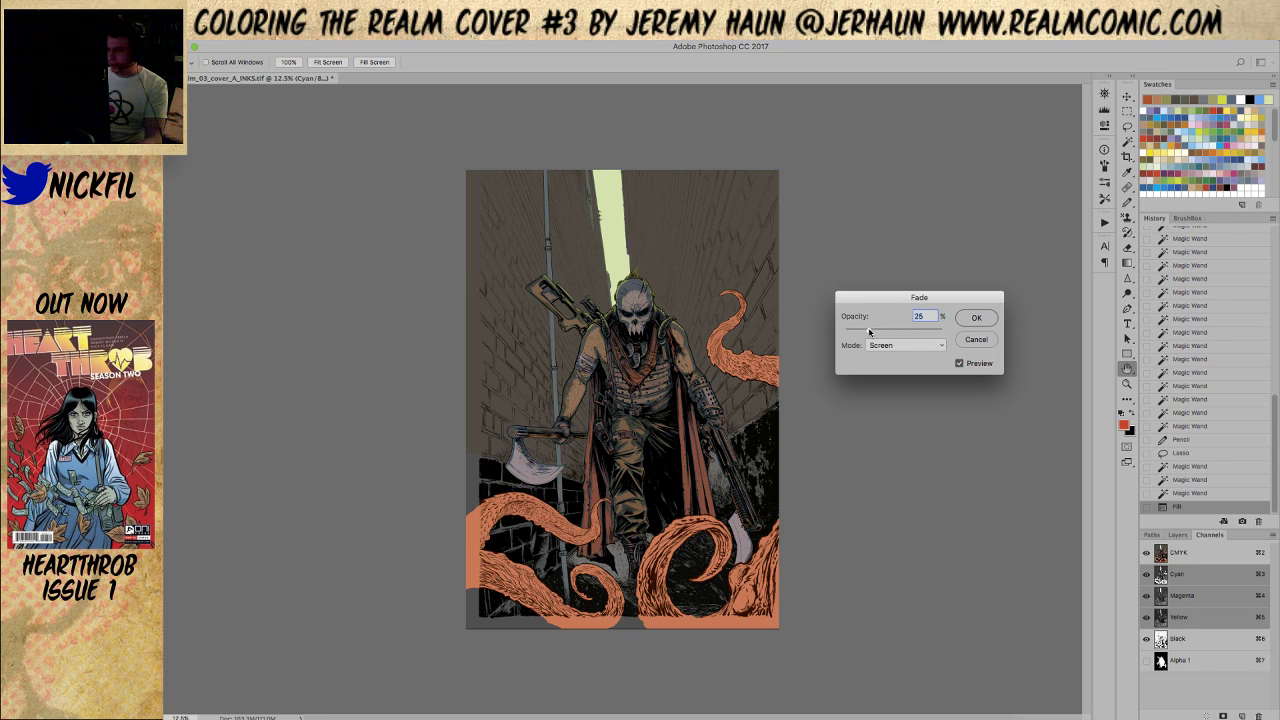
key(Return)
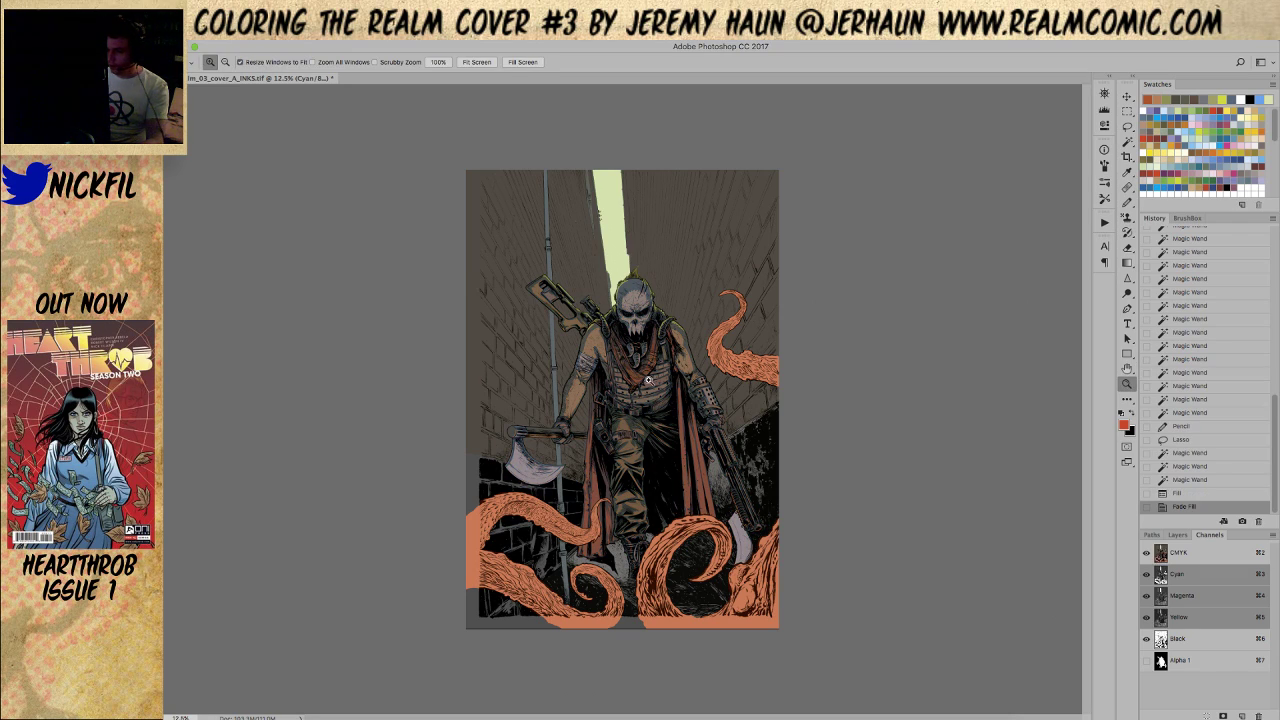
Fill the figure selection again with the lighter tentacle orange and fade that fill
key(g)
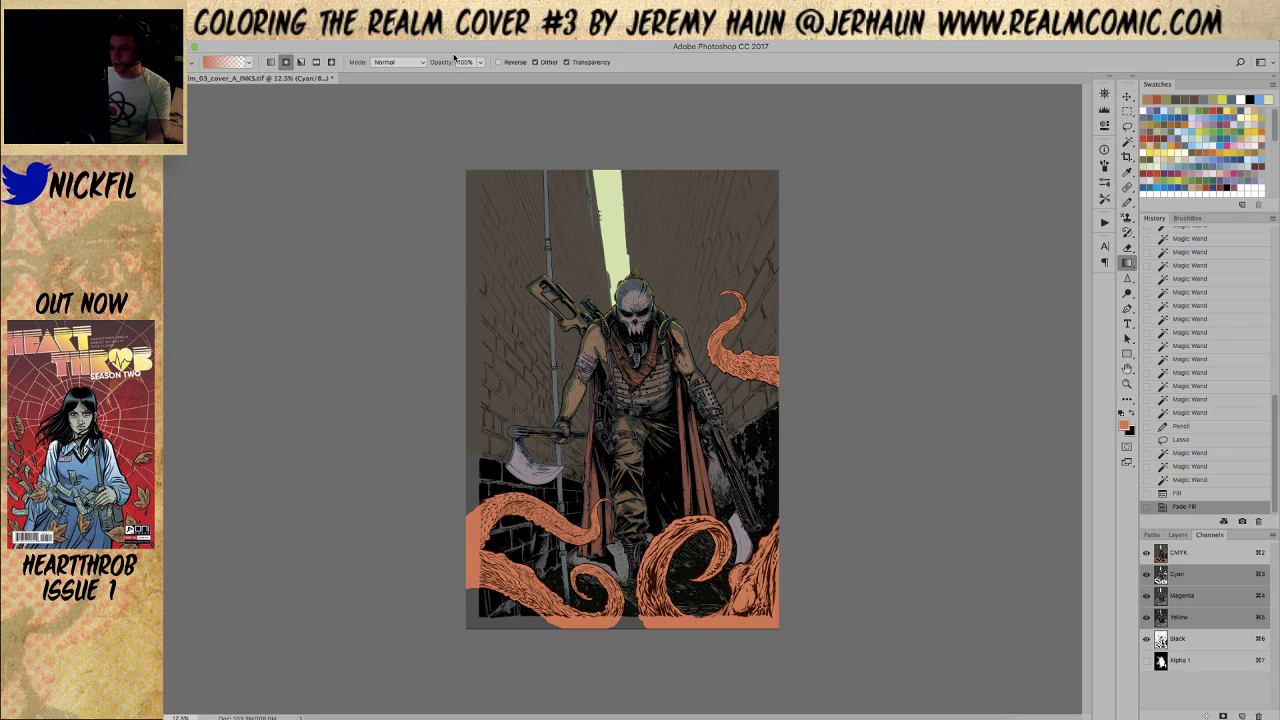
key(alt+BackSpace)
key(ctrl+shift+f)
key(Return)
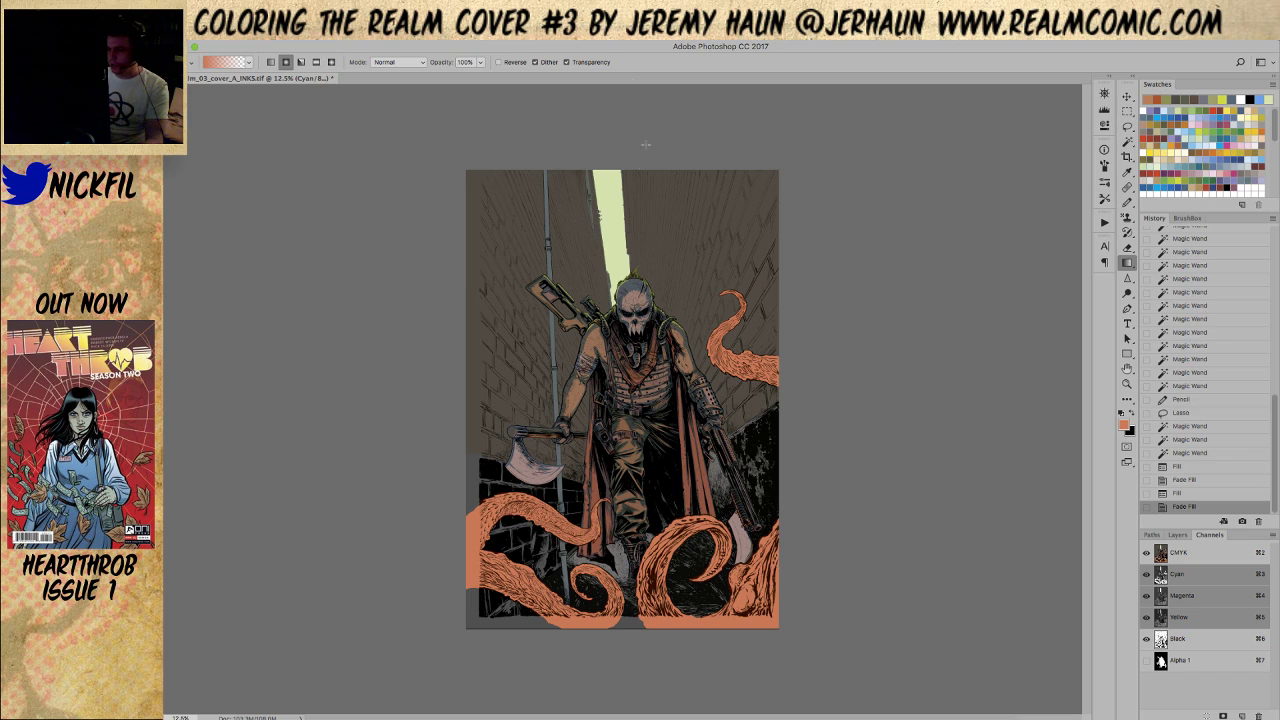
key(z)
click(605, 372)
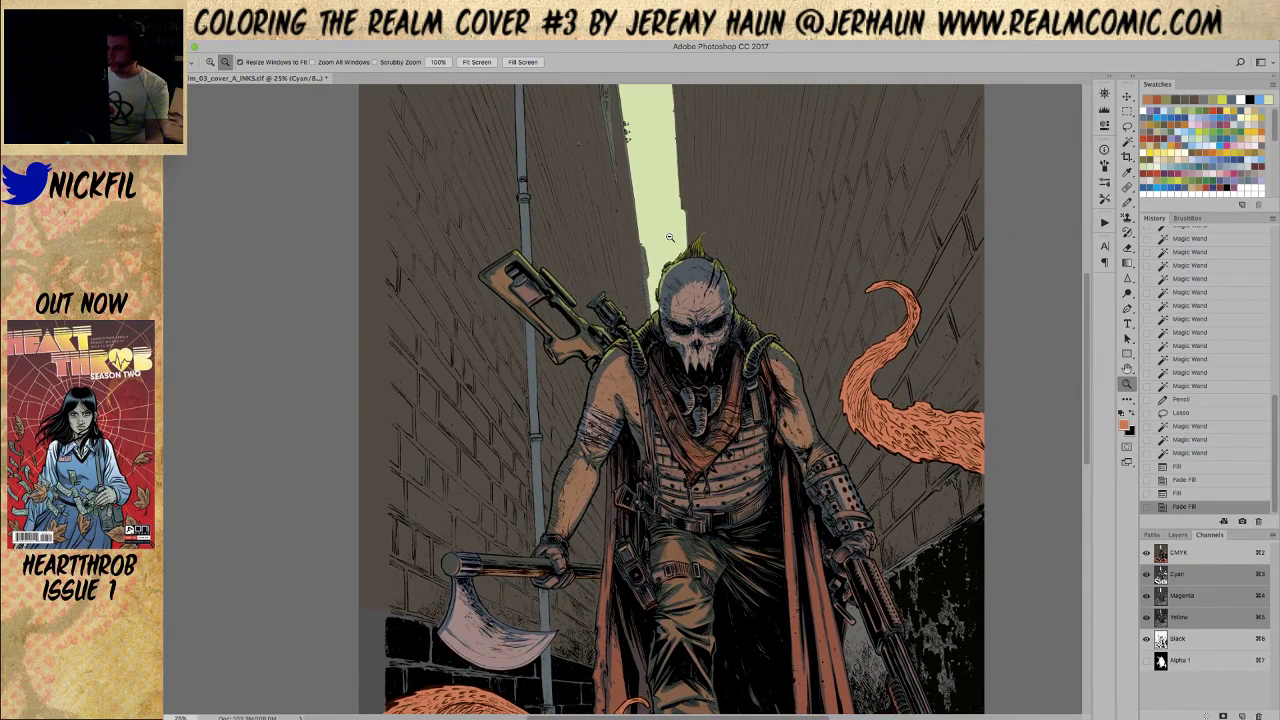
alt+click(670, 235)
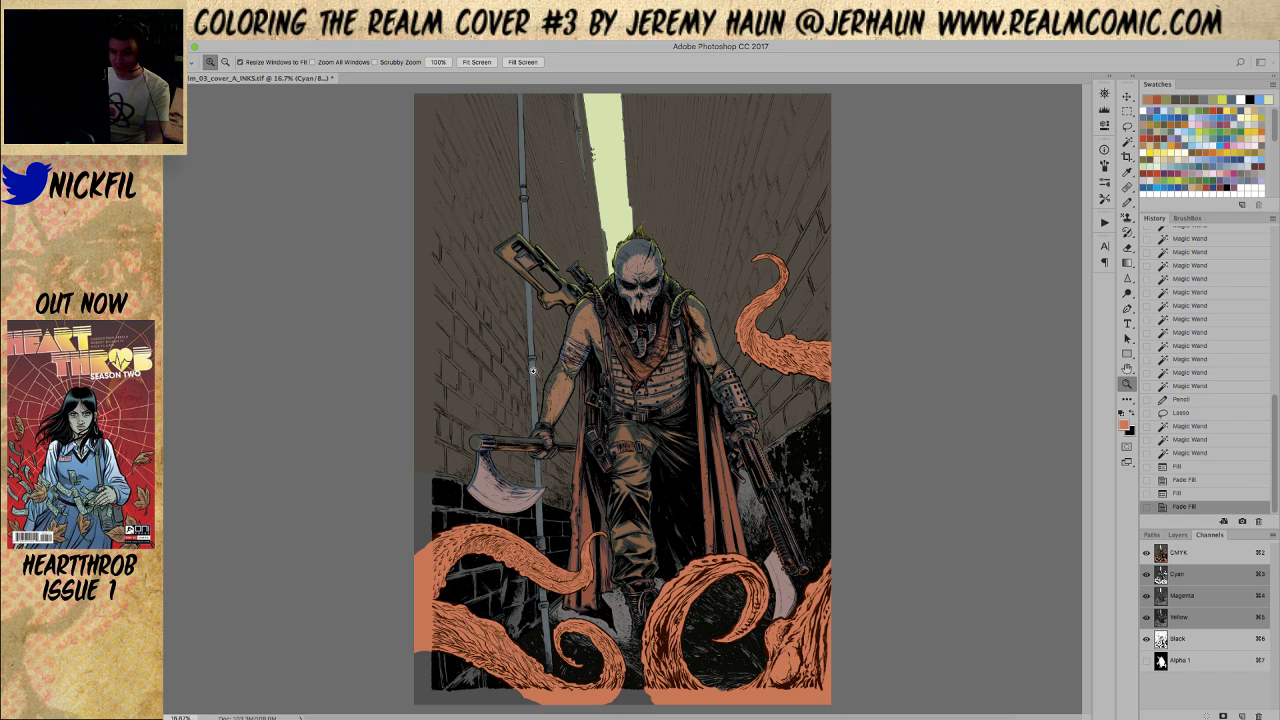
Deselect the figure's light areas and discard a trial Magic Wand selection around the trousers
double_click(644, 485)
key(super+d)
key(w)
click(622, 446)
key(super+d)
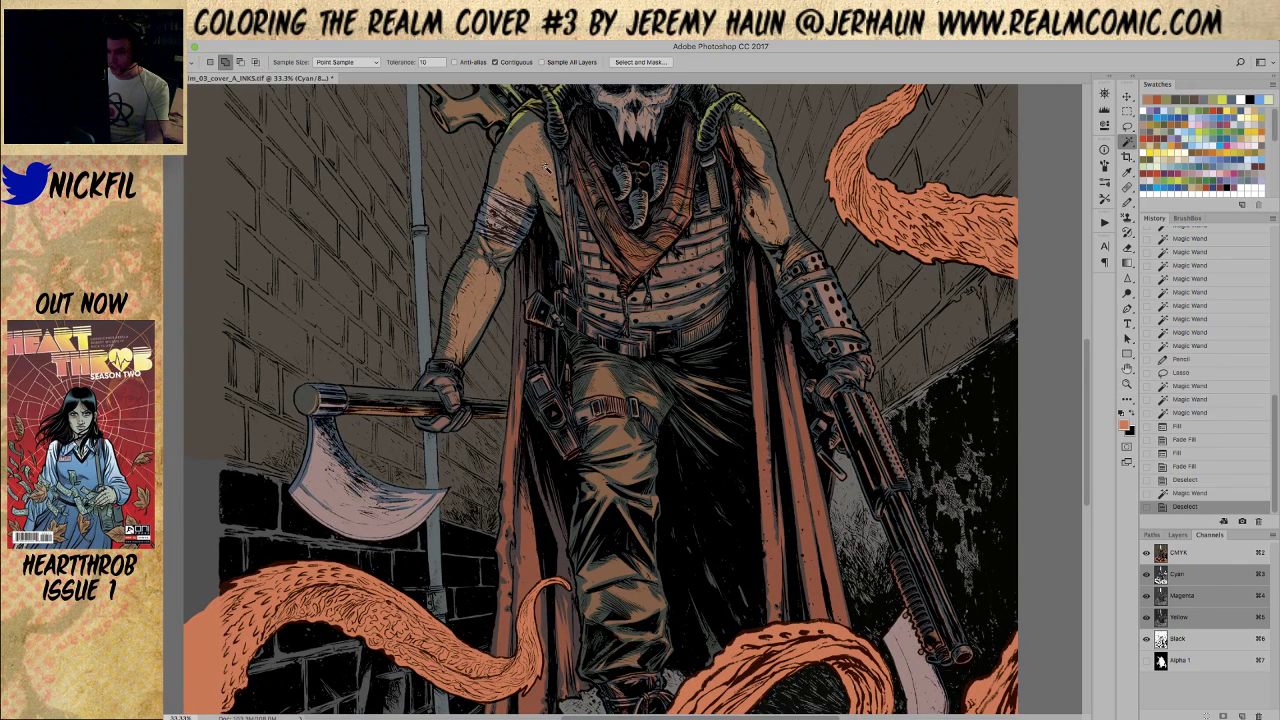
Select the trousers with the Magic Wand, sample their dark grey-green, and subtract the stray rifle area with the Lasso
click(633, 374)
click(612, 384)
key(g)
alt+click(630, 371)
key(z)
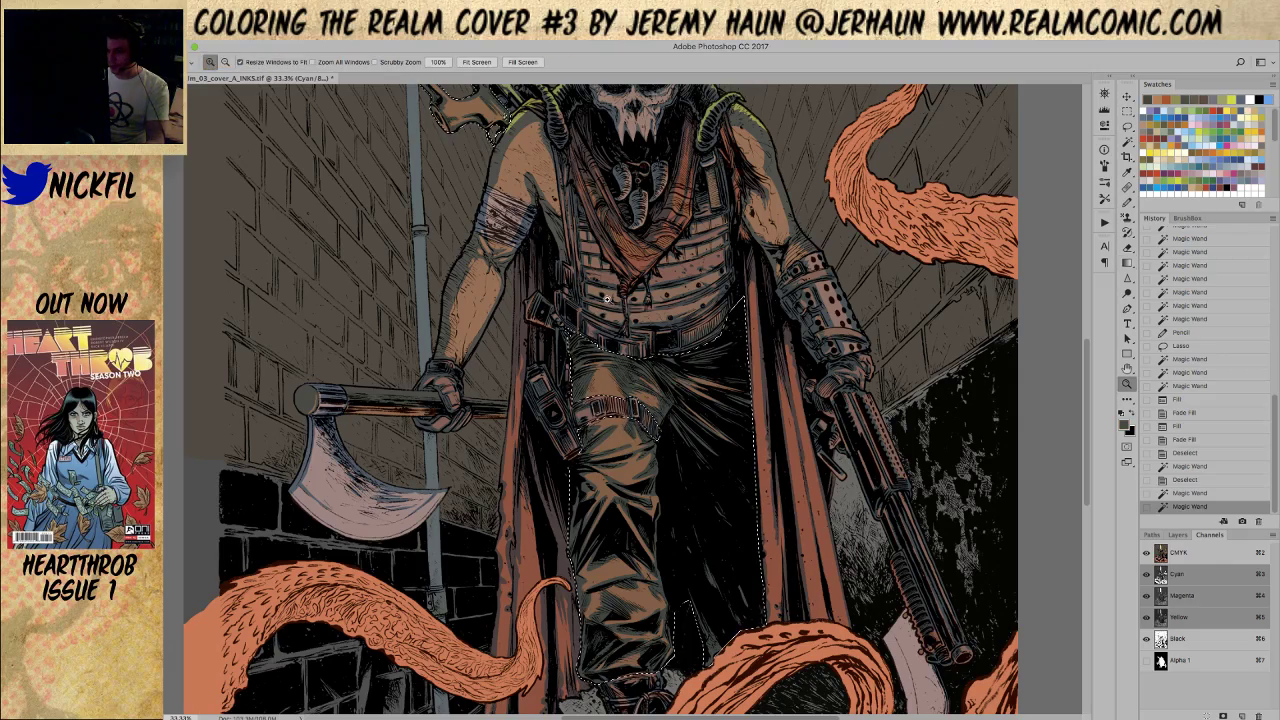
alt+click(607, 299)
key(l)
mouse_move(605, 131)
mouse_down()
mouse_move(632, 369)
mouse_move(657, 231)
mouse_move(640, 330)
mouse_up()
scroll(640, 330, down, 5)
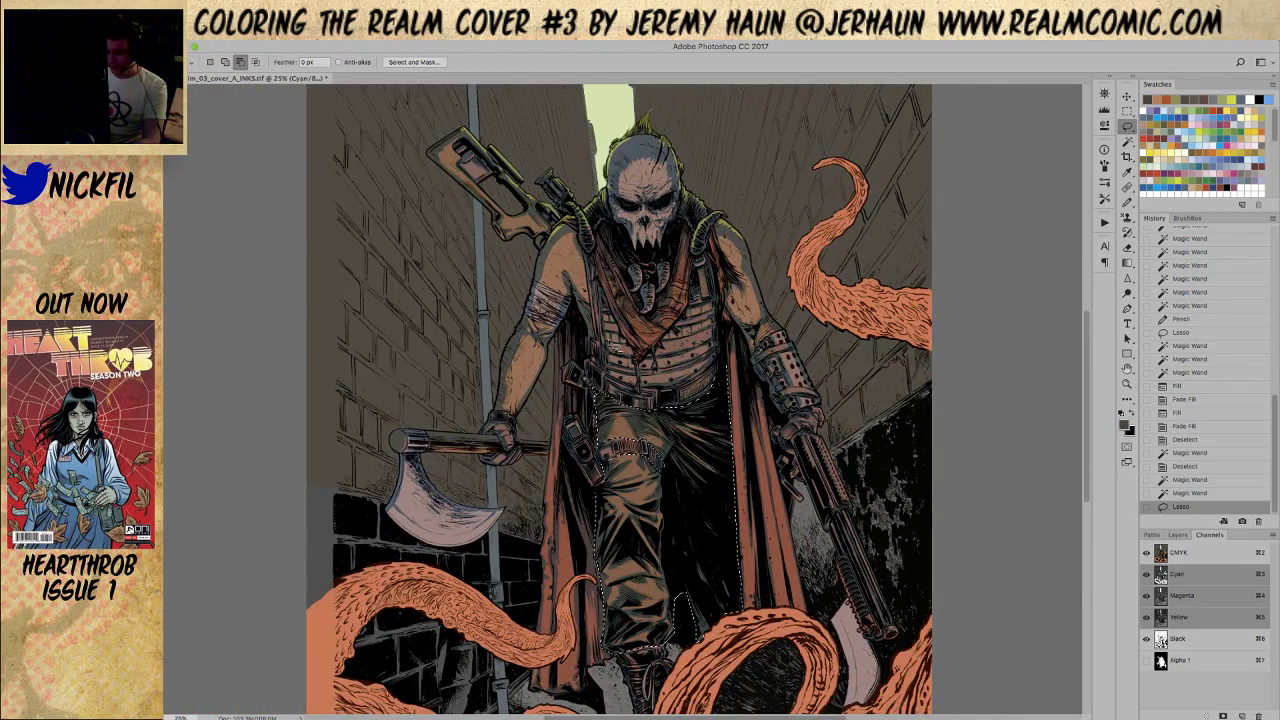
Darken the trousers with a Normal-mode gradient in the sampled grey-green running down from the chest, and deselect
key(g)
scroll(694, 363, down, 3)
drag(683, 222, 690, 610)
key(ctrl+d)
drag(720, 285, 692, 436)
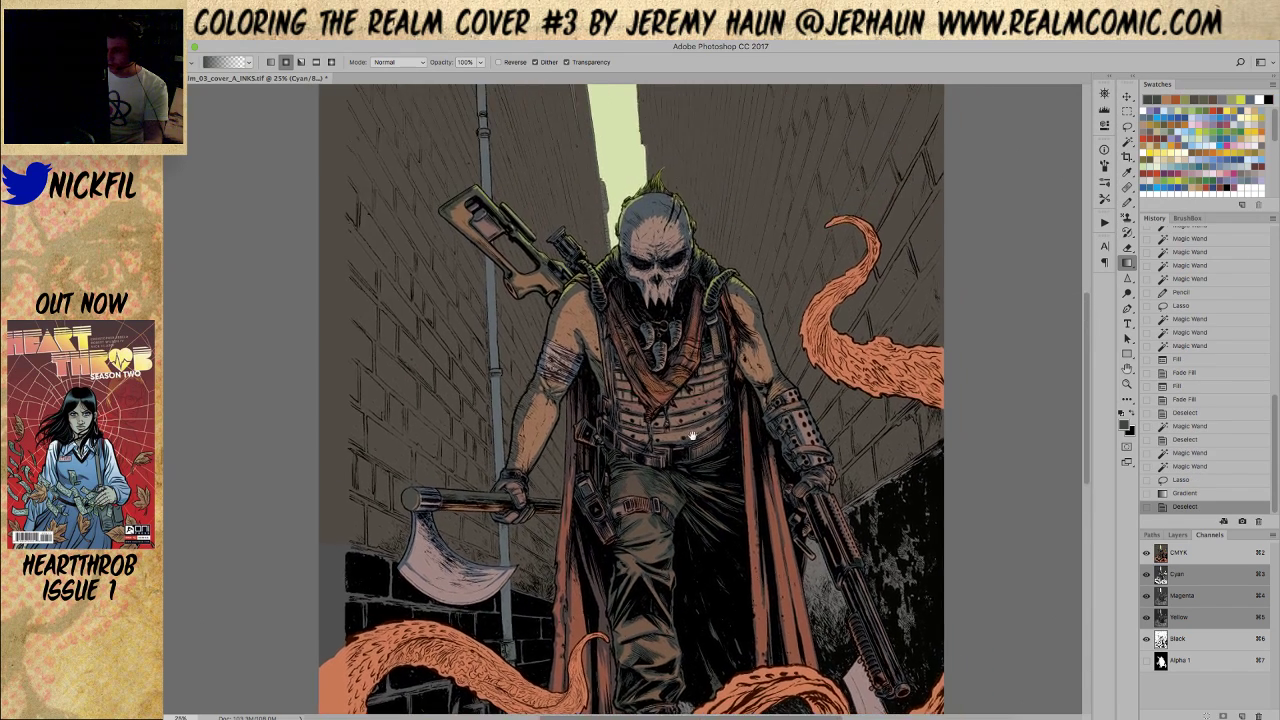
key(z)
alt+click(660, 250)
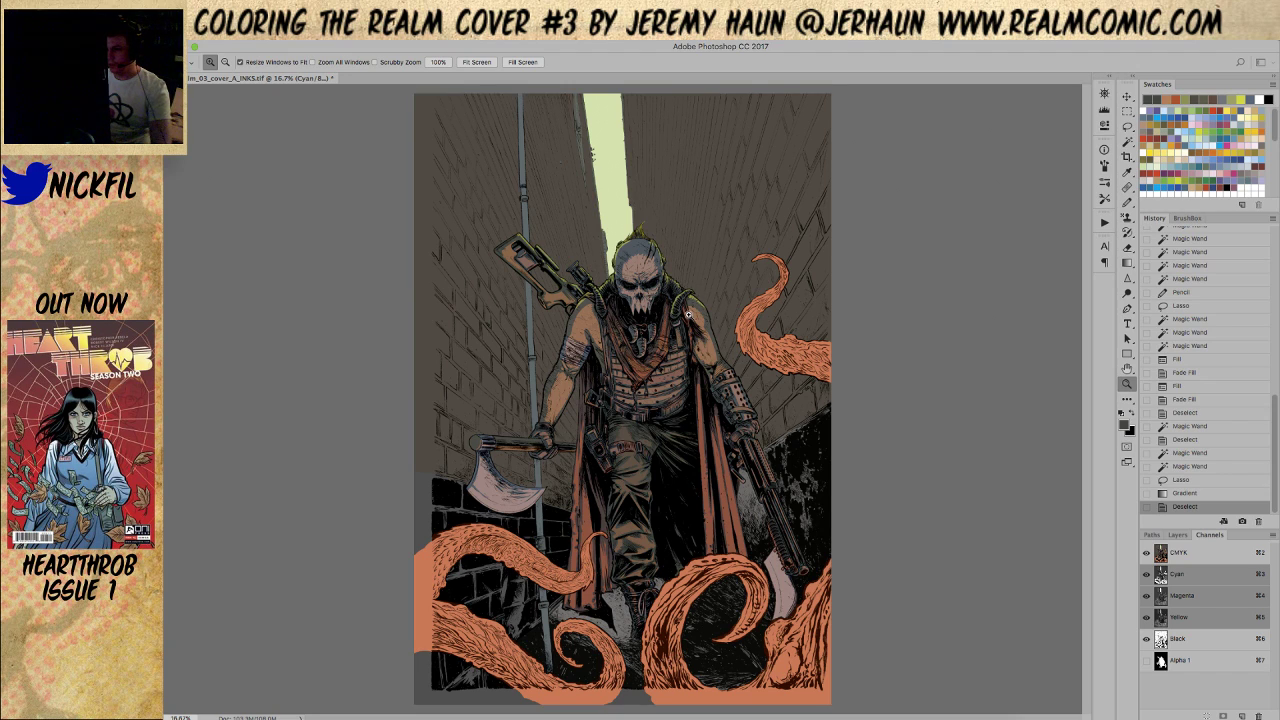
Select the skin of both bare arms with the Magic Wand and subtract the stray areas below with the Lasso
click(616, 305)
key(w)
click(818, 410)
scroll(770, 400, down, 3)
key(z)
alt+click(603, 516)
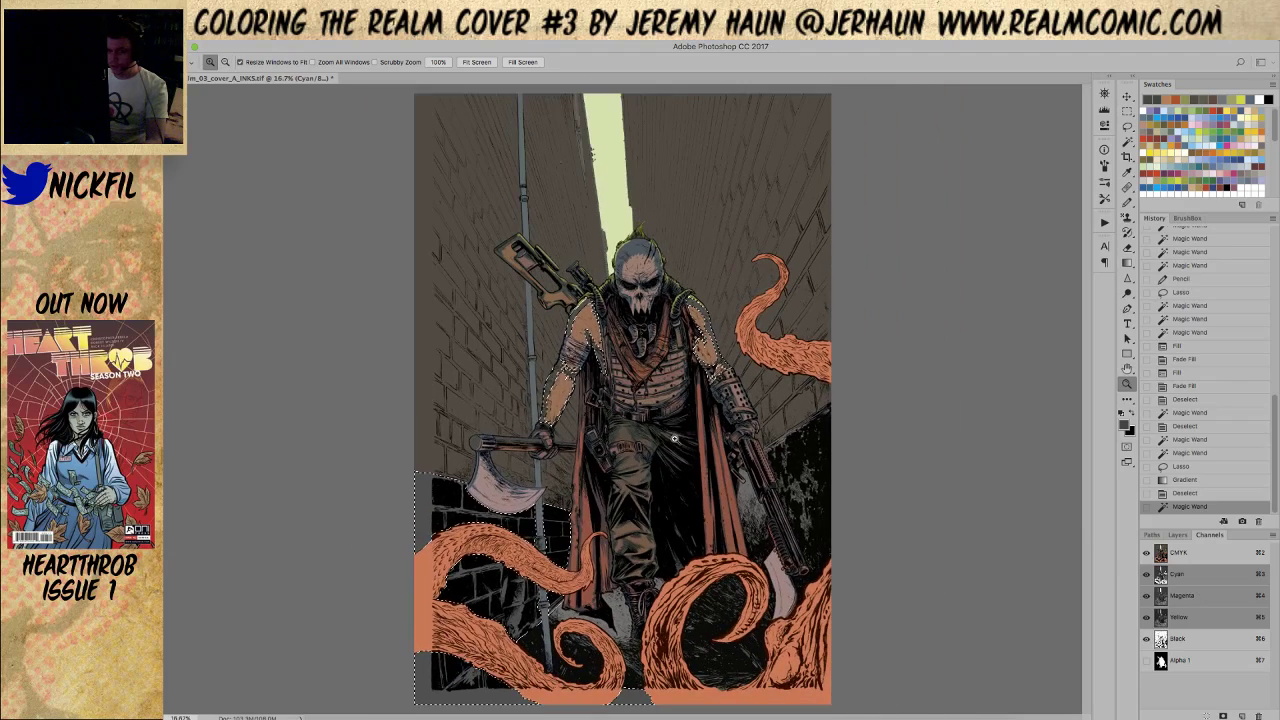
key(l)
mouse_move(630, 500)
mouse_down()
mouse_move(220, 583)
mouse_move(1038, 500)
mouse_up()
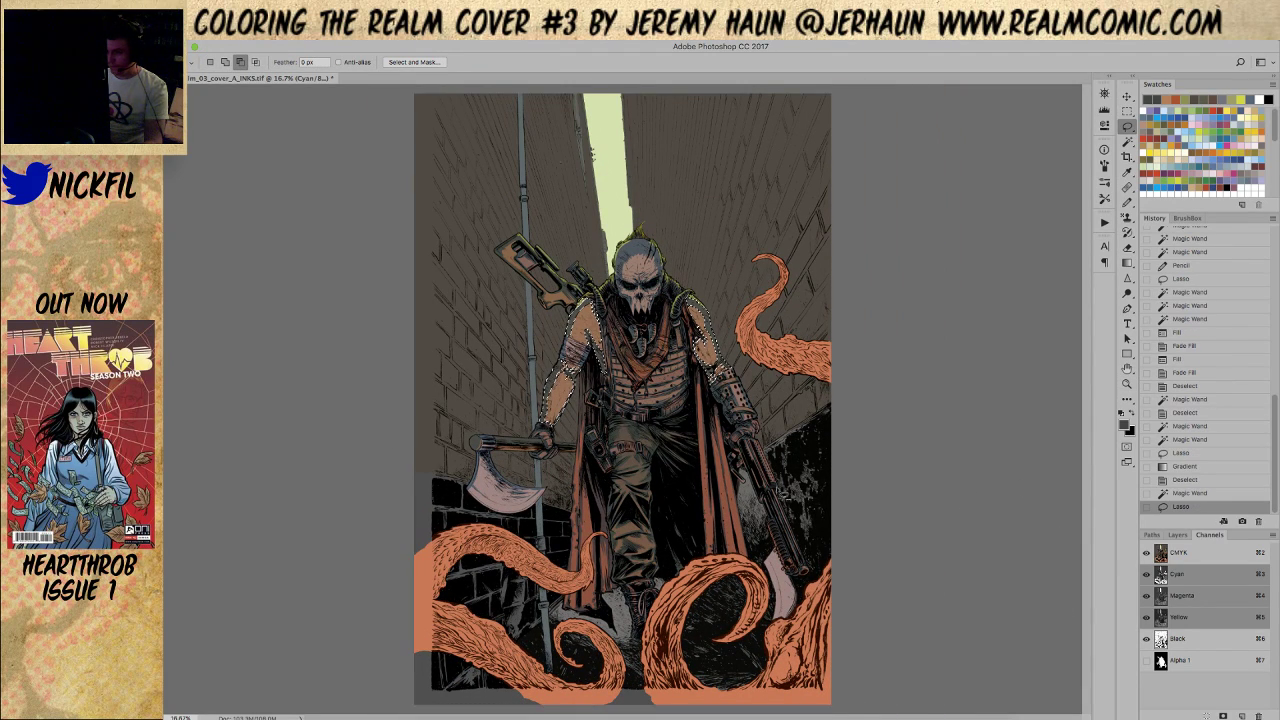
Fill the arm selection with a red swatch, fade the fill, and deselect
click(1220, 110)
key(alt+BackSpace)
key(super+d)
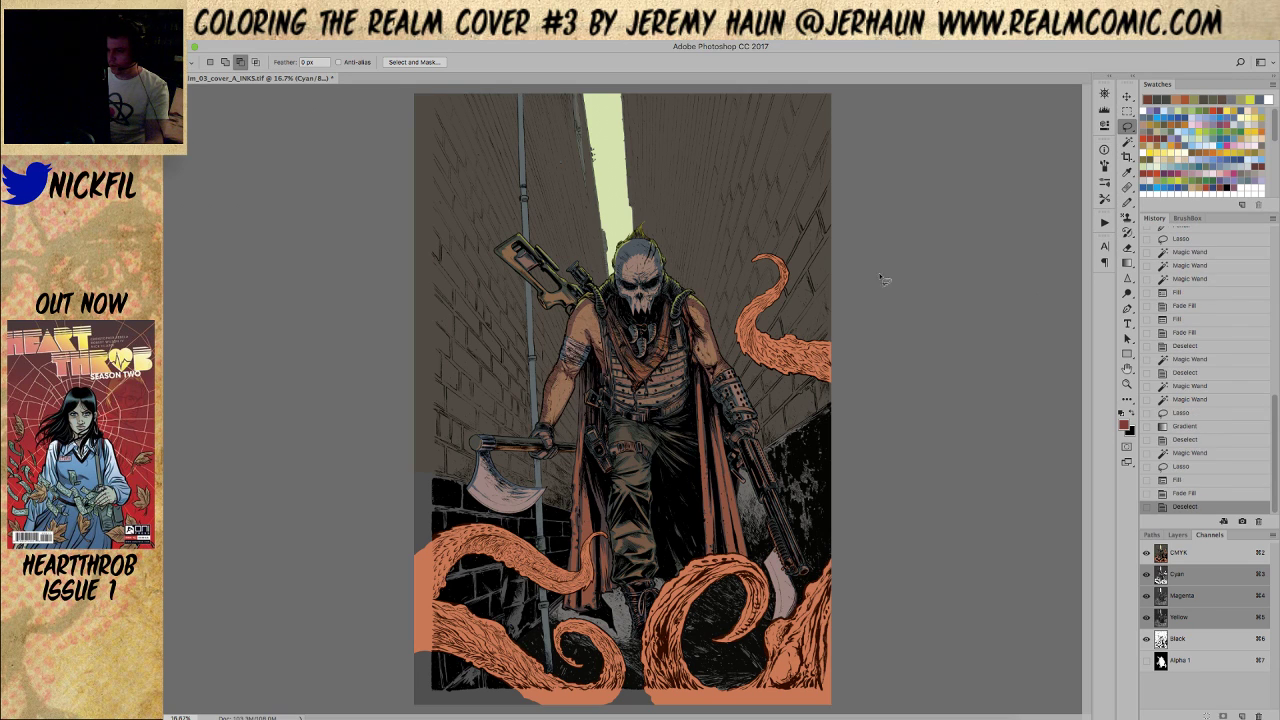
Reselect the skin of both arms and apply a dark red Multiply gradient from the head down to the waist
key(z)
click(626, 318)
key(w)
click(737, 360)
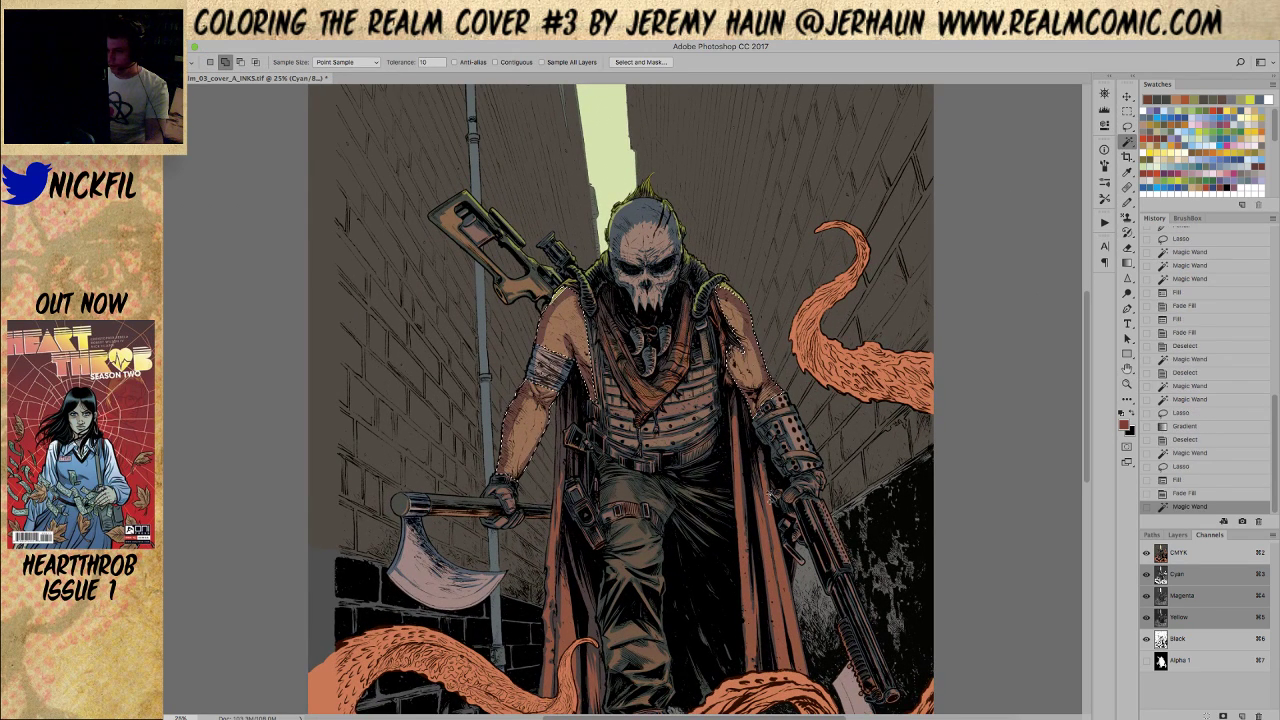
key(g)
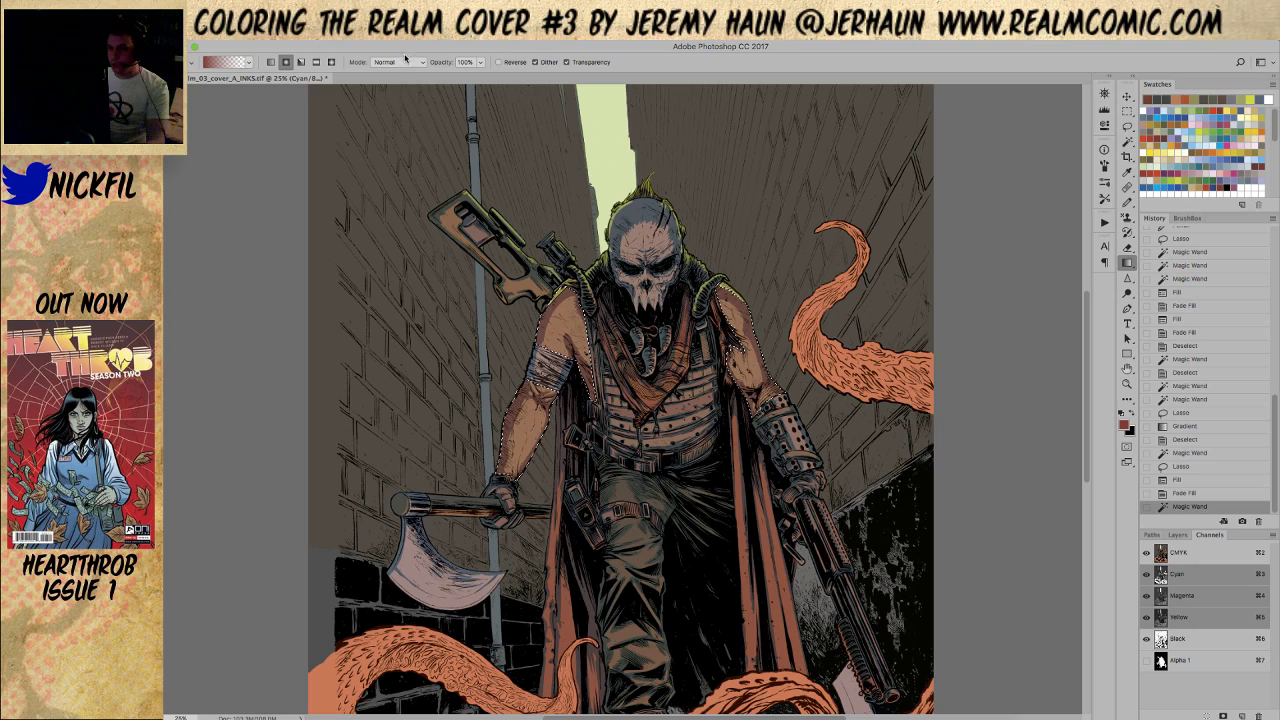
click(388, 62)
click(404, 104)
drag(631, 194, 628, 470)
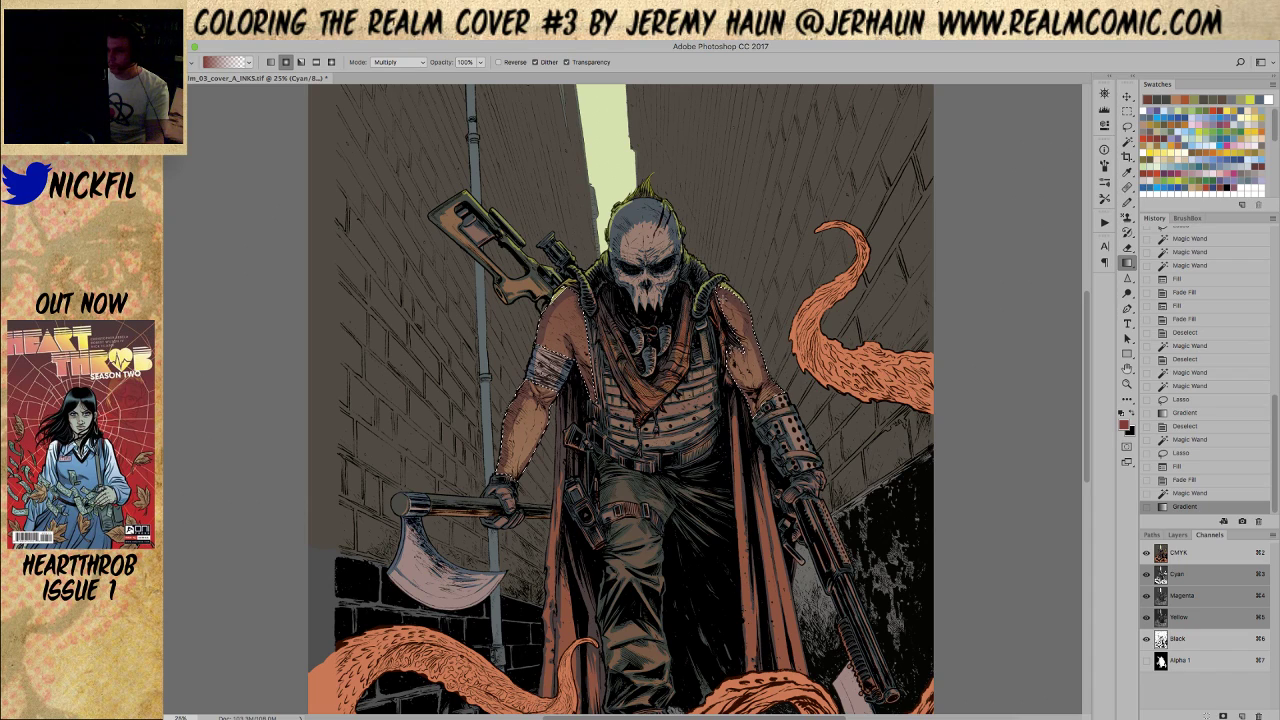
scroll(691, 499, down, 3)
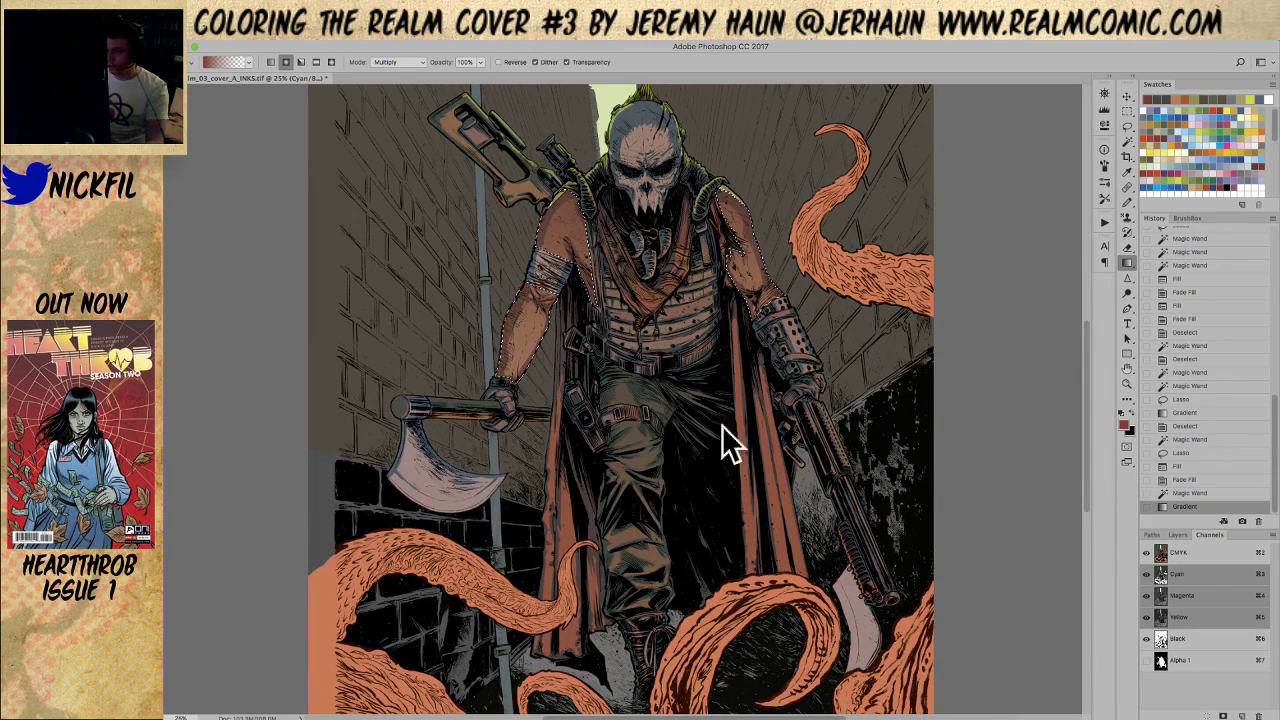
scroll(705, 548, up, 4)
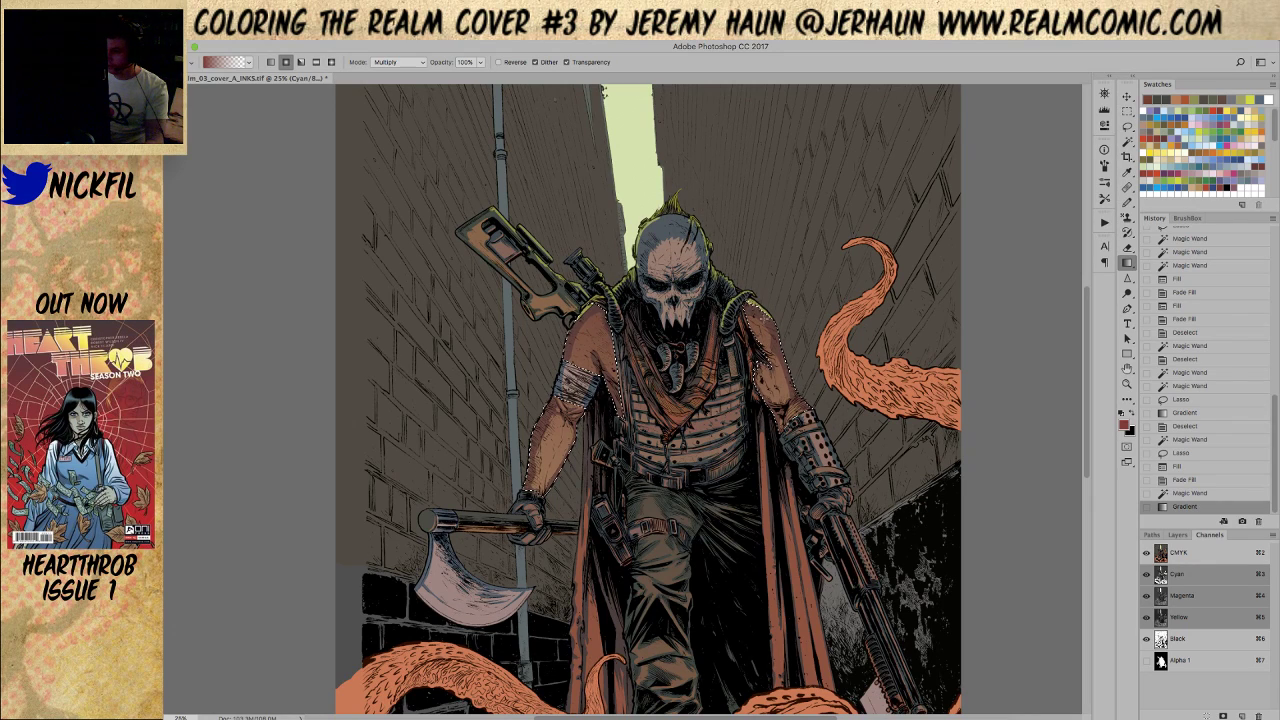
Apply a second gradient in brown over the arms in Normal mode, keeping the arm selection active
click(398, 62)
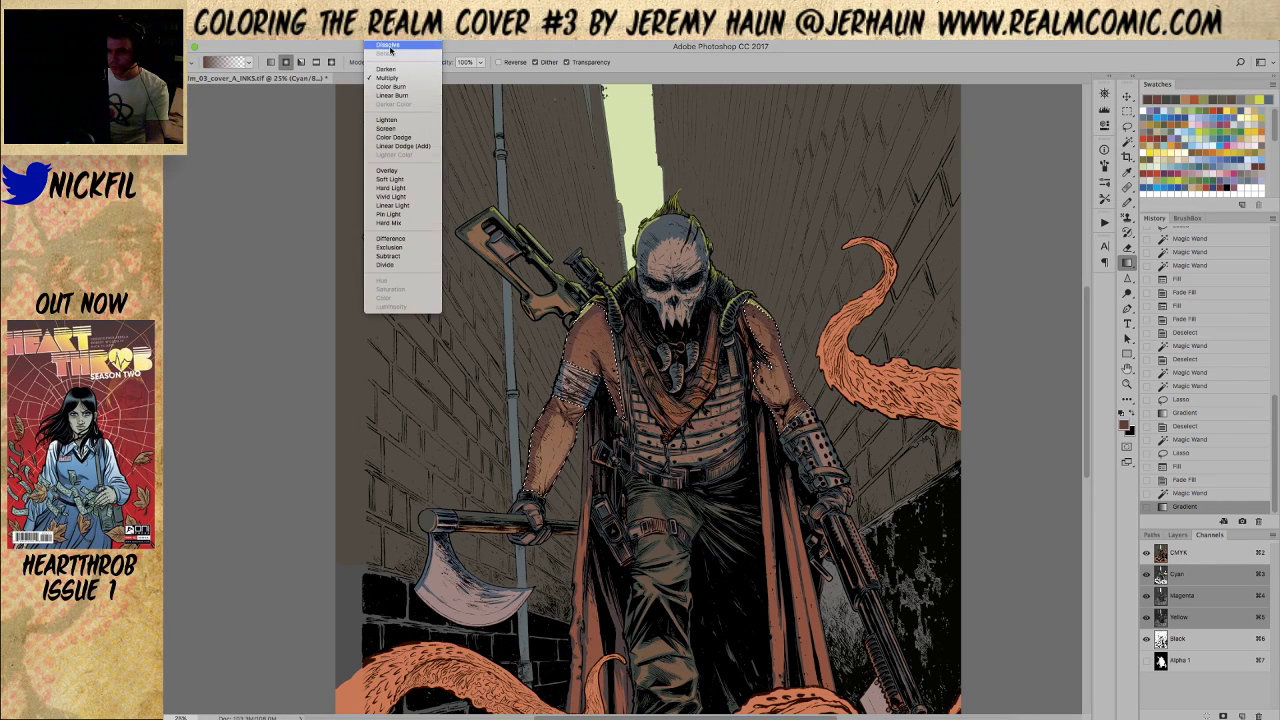
click(386, 37)
drag(682, 186, 689, 516)
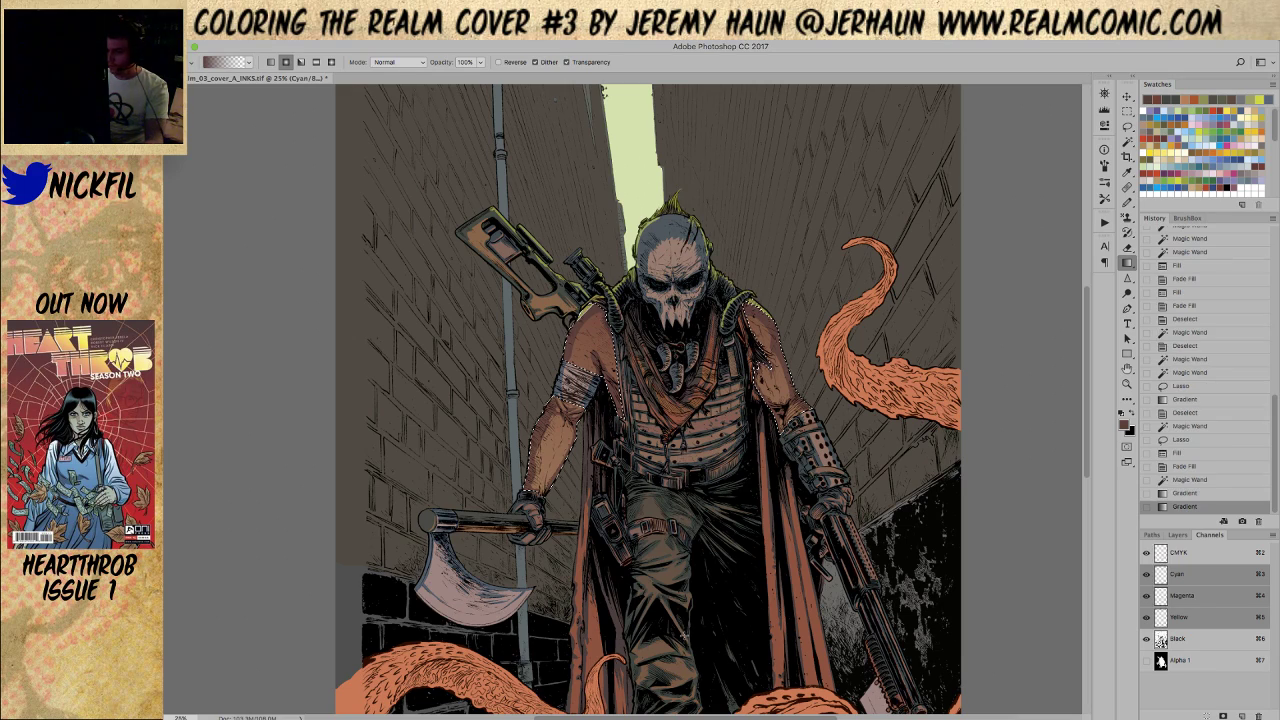
key(super+d)
key(z)
mouse_move(686, 453)
mouse_down()
mouse_move(709, 463)
mouse_move(679, 455)
mouse_up()
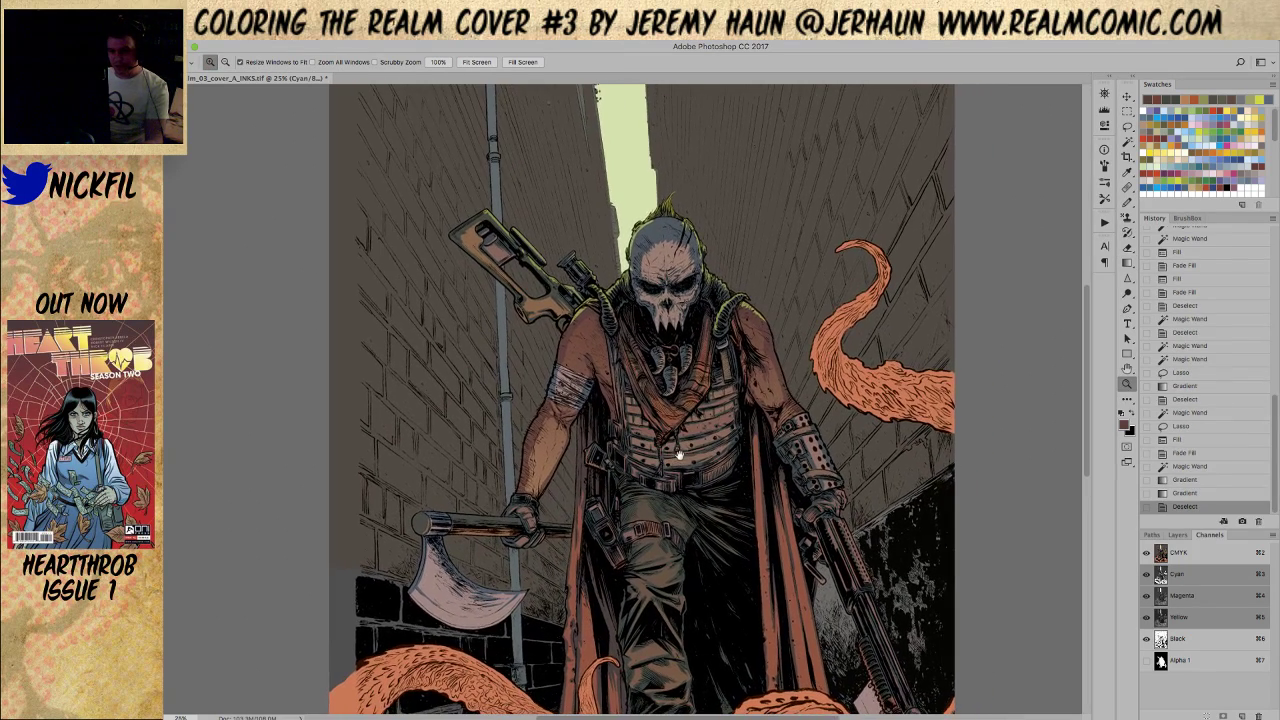
key(super+z)
Paint brown skin tones on the axe arm's forearm and shoulder with the Pencil at 50% and 100% opacity
click(690, 415)
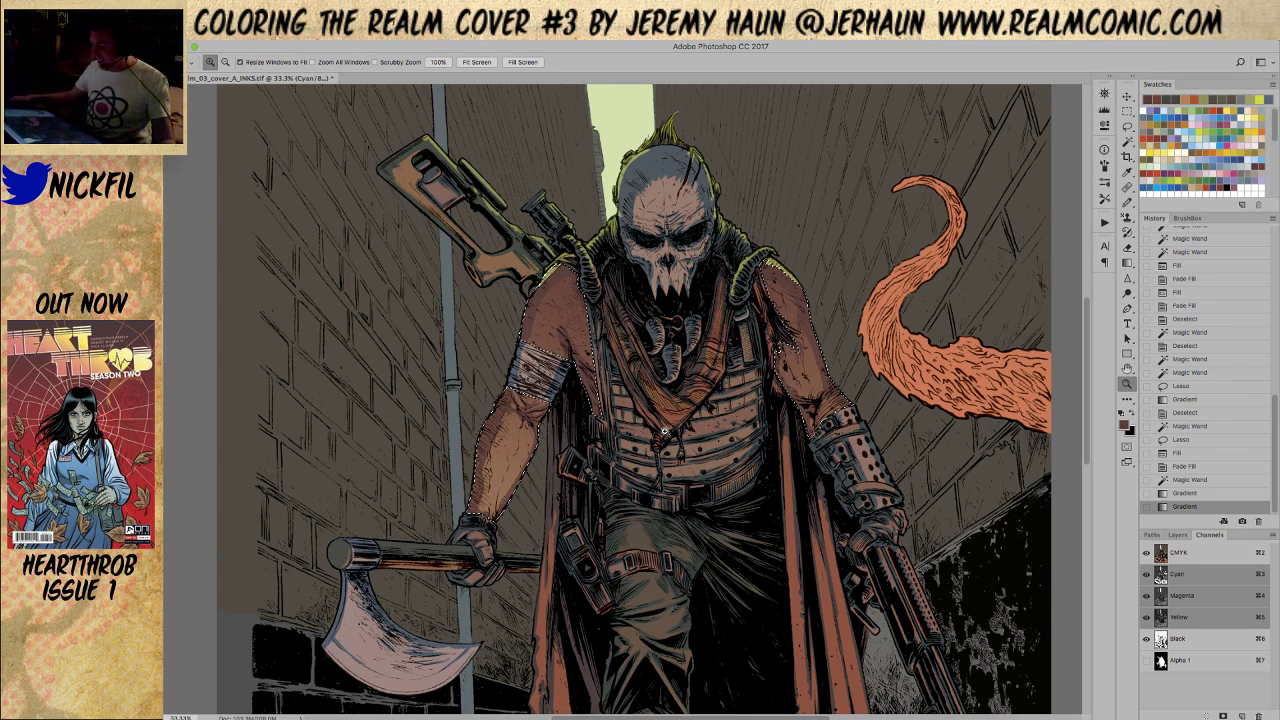
key(b)
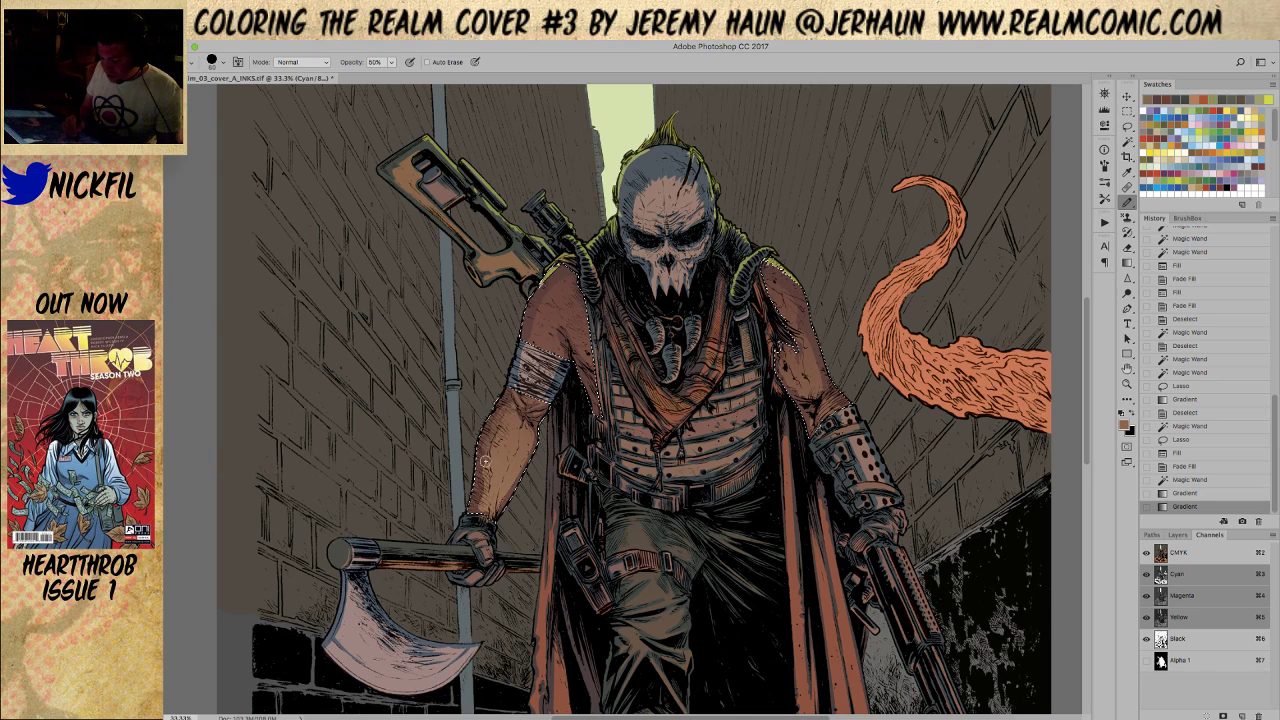
mouse_move(478, 503)
mouse_down()
mouse_move(511, 370)
mouse_move(524, 380)
mouse_up()
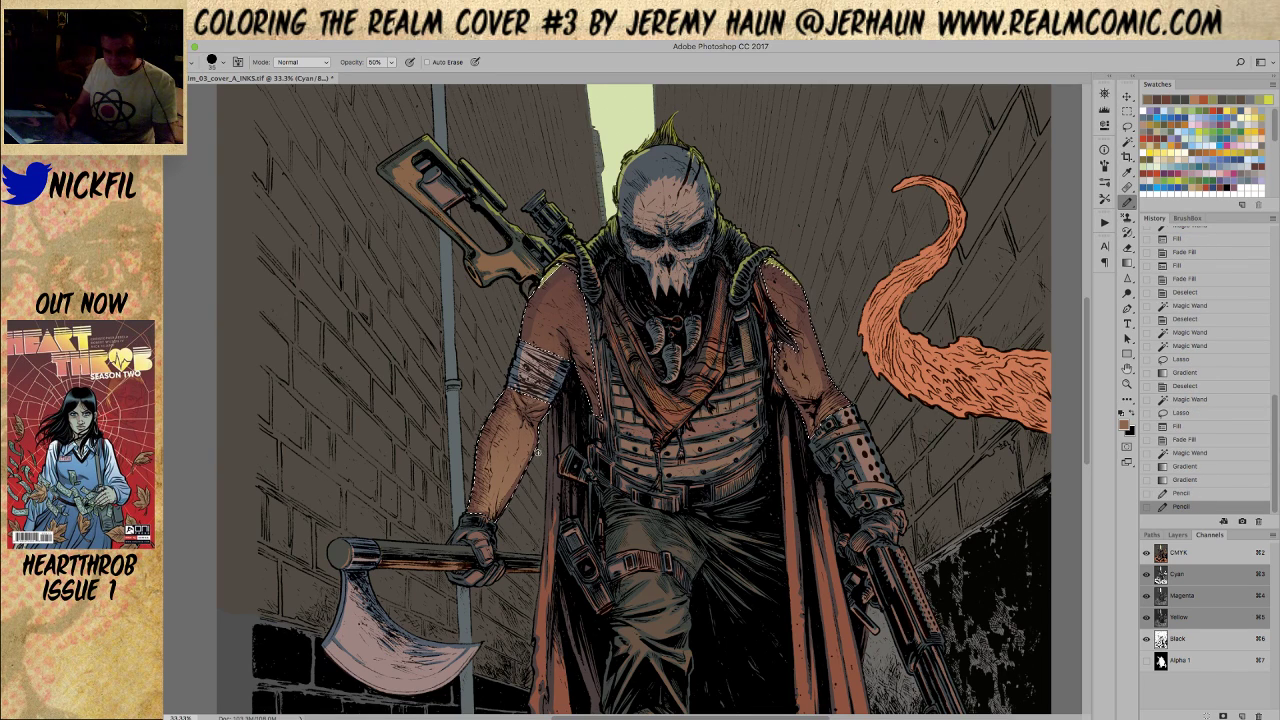
mouse_move(518, 398)
mouse_down()
mouse_move(532, 390)
mouse_move(540, 410)
mouse_up()
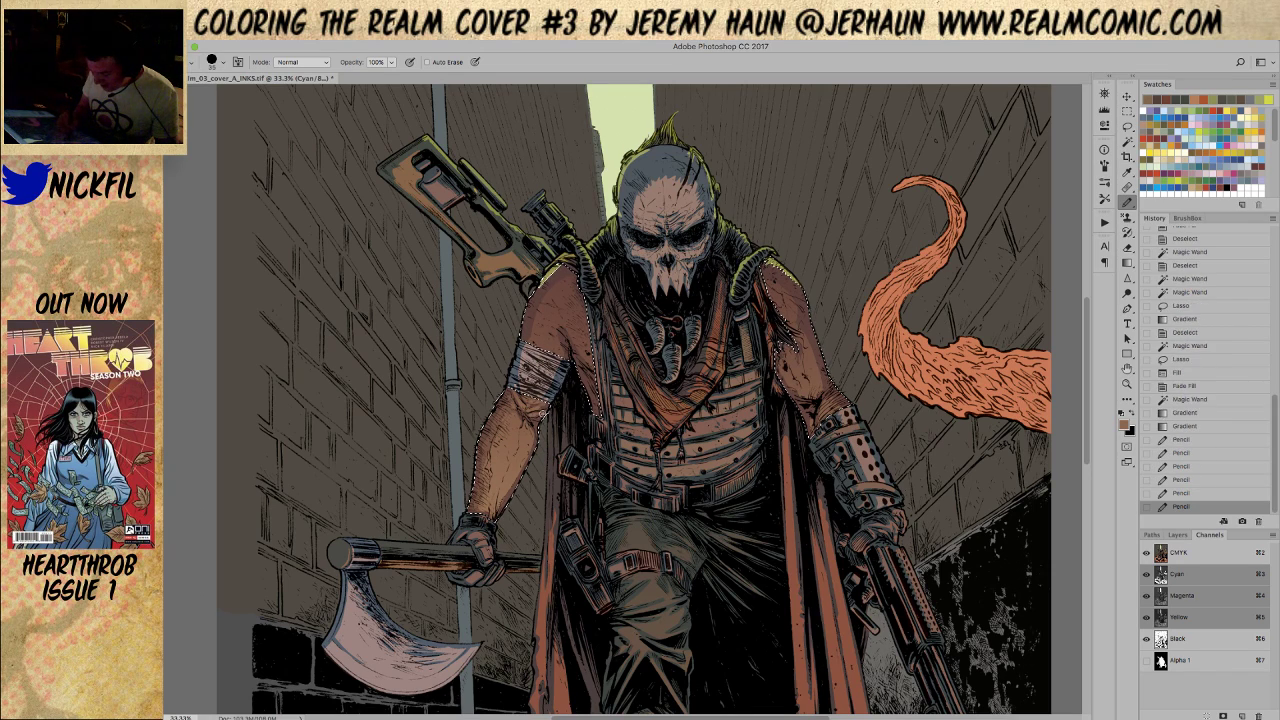
drag(550, 270, 545, 294)
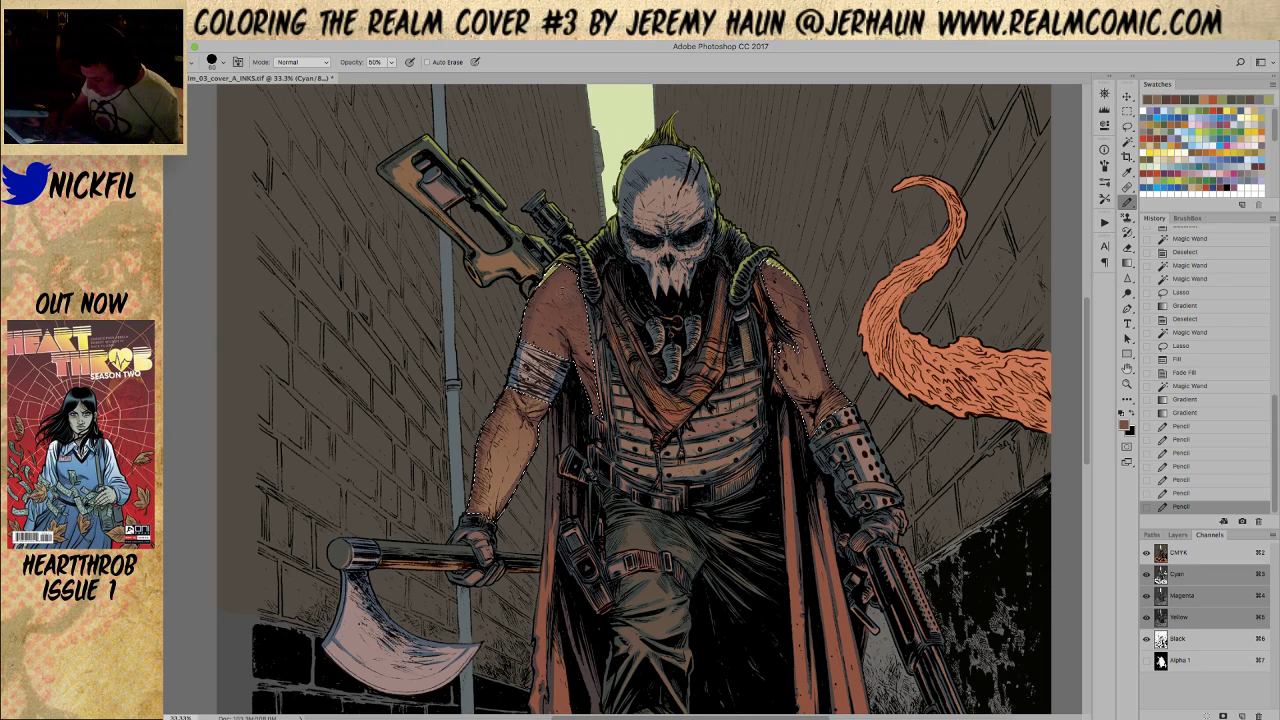
mouse_move(563, 316)
mouse_down()
mouse_move(594, 365)
mouse_move(563, 332)
mouse_move(558, 363)
mouse_move(577, 315)
mouse_move(596, 414)
mouse_move(591, 366)
mouse_up()
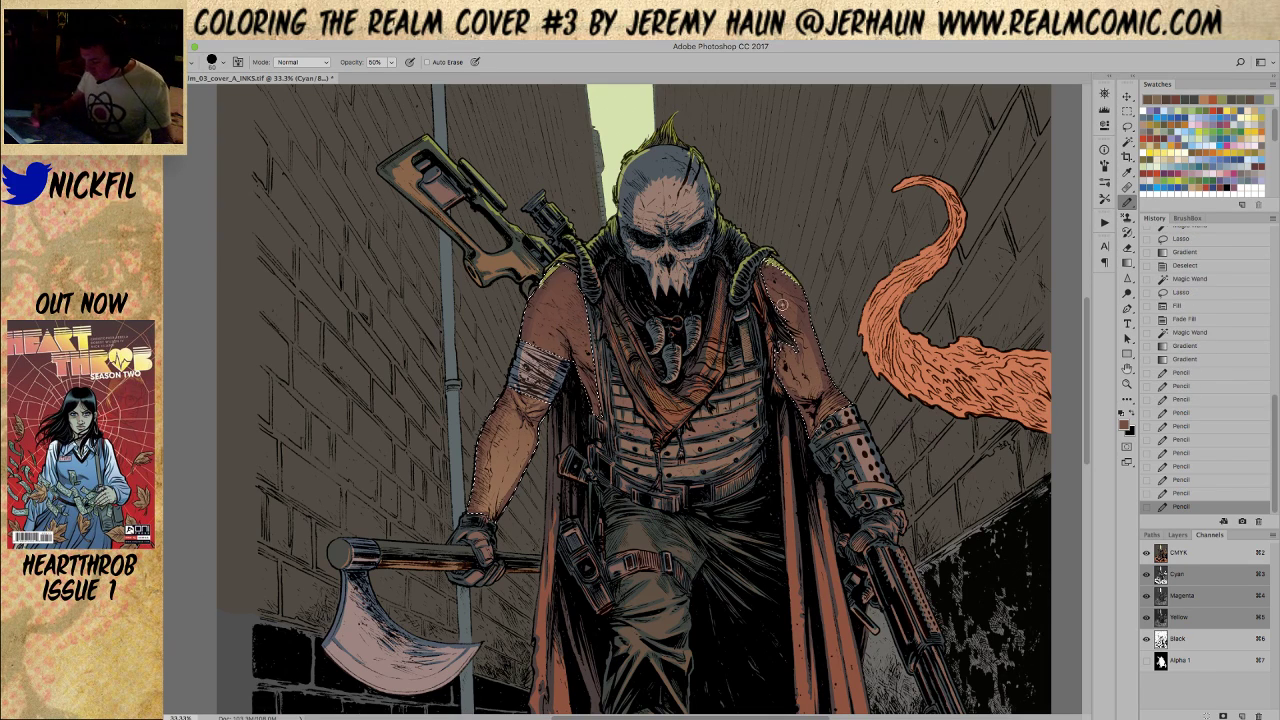
Paint darker brown shading on the gun arm's shoulder and upper arm with the Pencil, and deselect
mouse_move(813, 330)
mouse_down()
mouse_move(826, 388)
mouse_move(815, 369)
mouse_move(792, 385)
mouse_move(783, 372)
mouse_move(828, 396)
mouse_up()
drag(793, 310, 767, 264)
key(z)
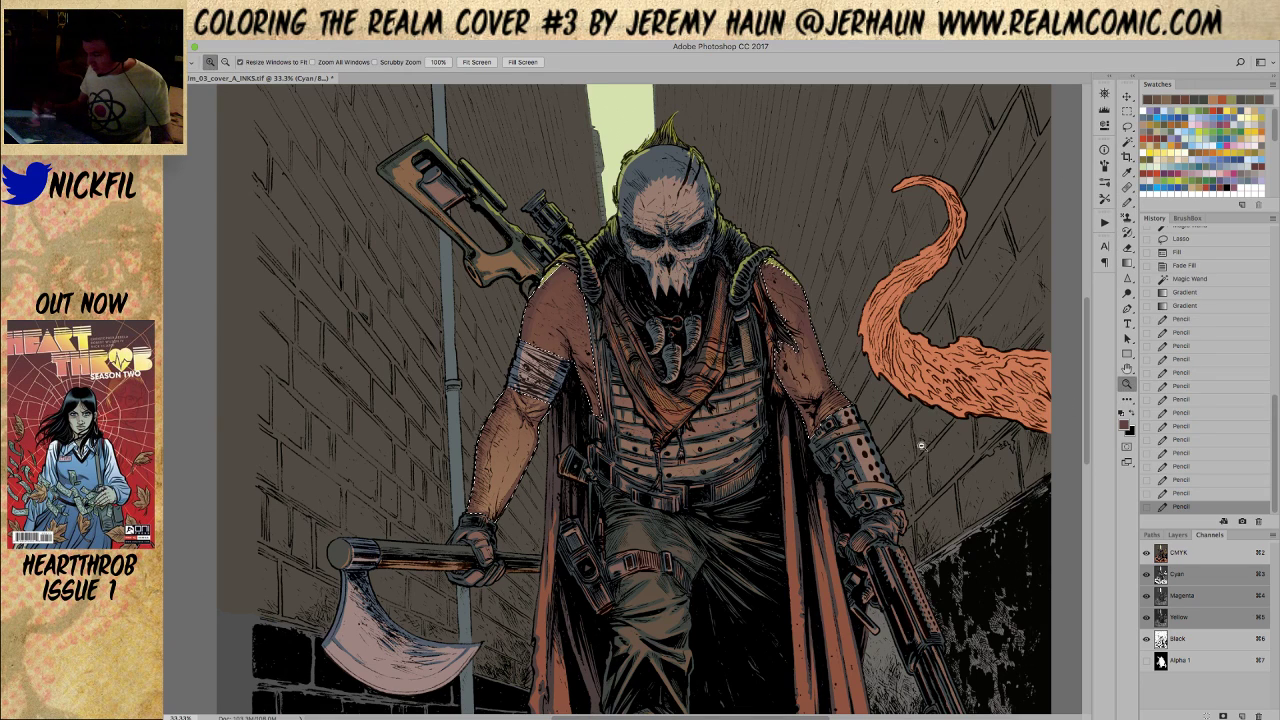
alt+click(785, 345)
key(l)
key(ctrl+d)
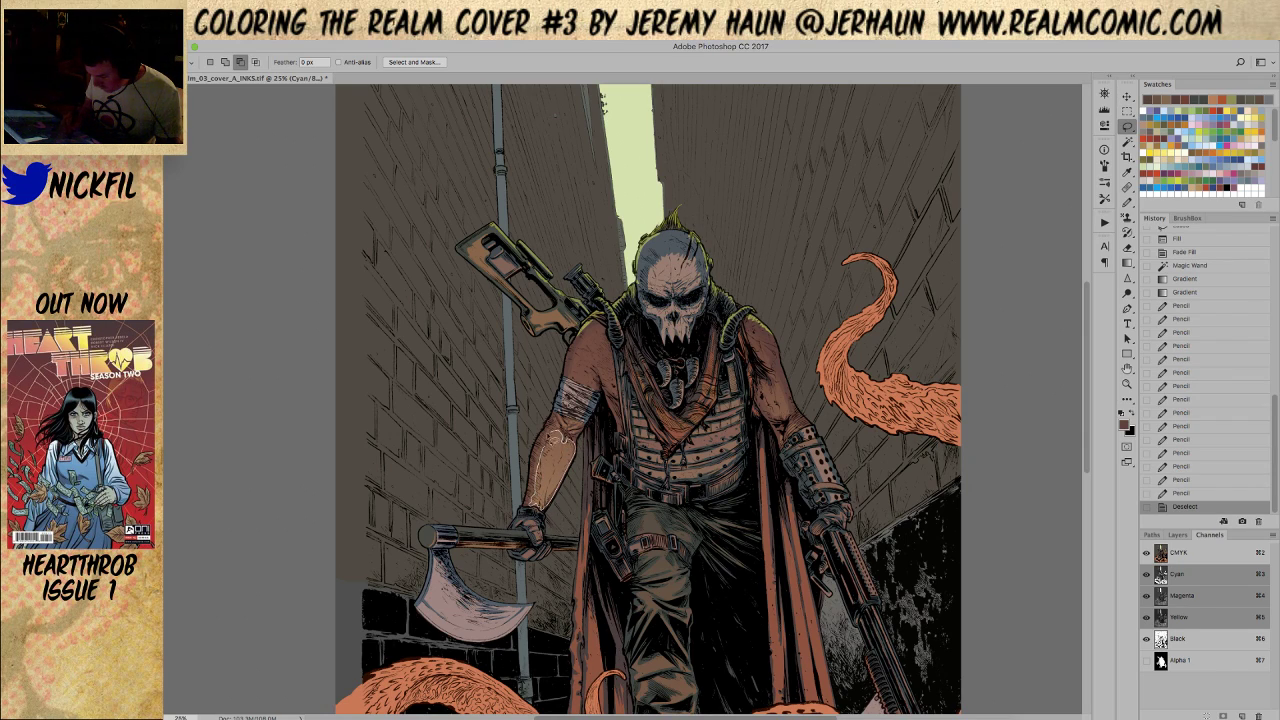
Lasso the axe arm's forearm and prepare a gradient in Screen mode using orange sampled from the upper tentacle
drag(555, 490, 562, 483)
key(e)
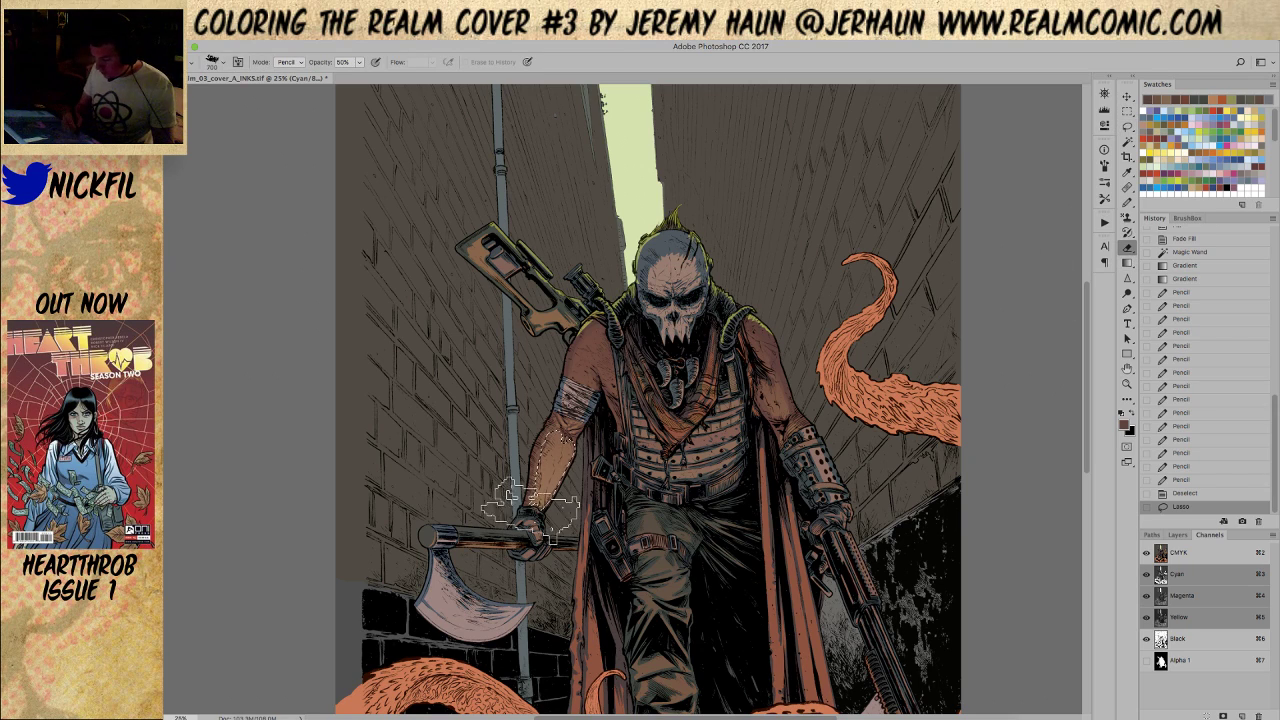
click(814, 261)
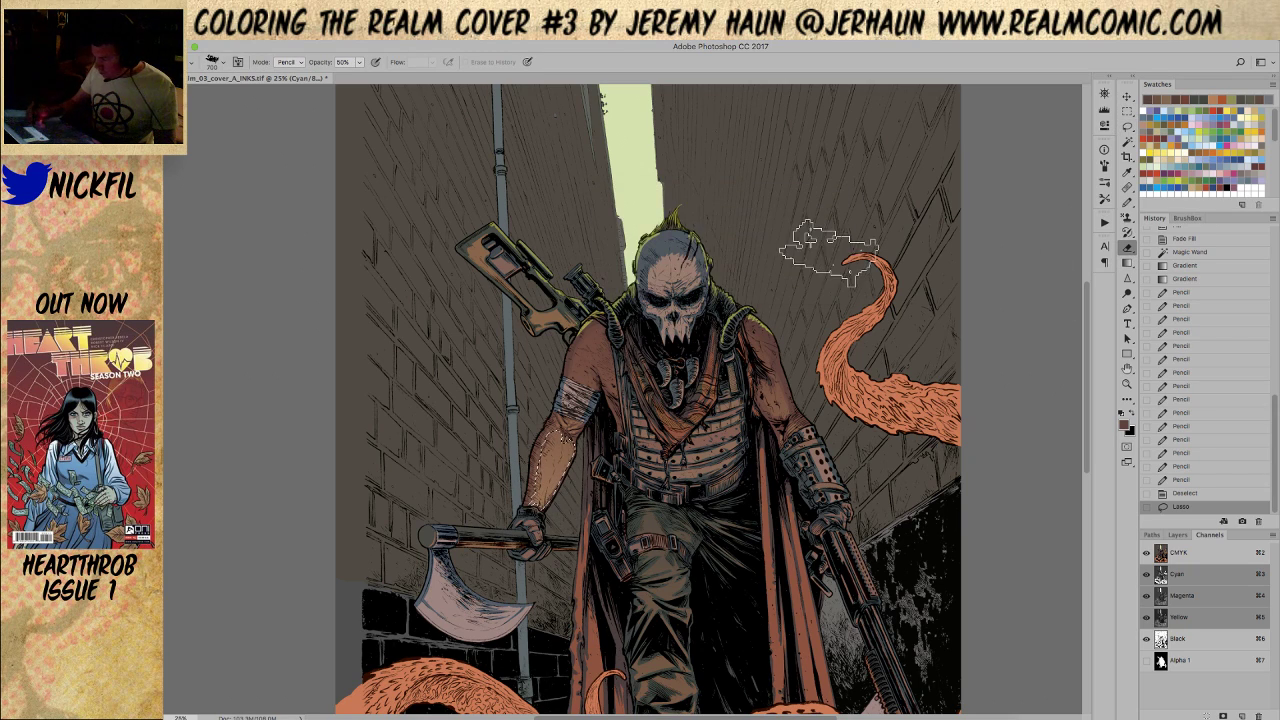
click(1128, 265)
key(x)
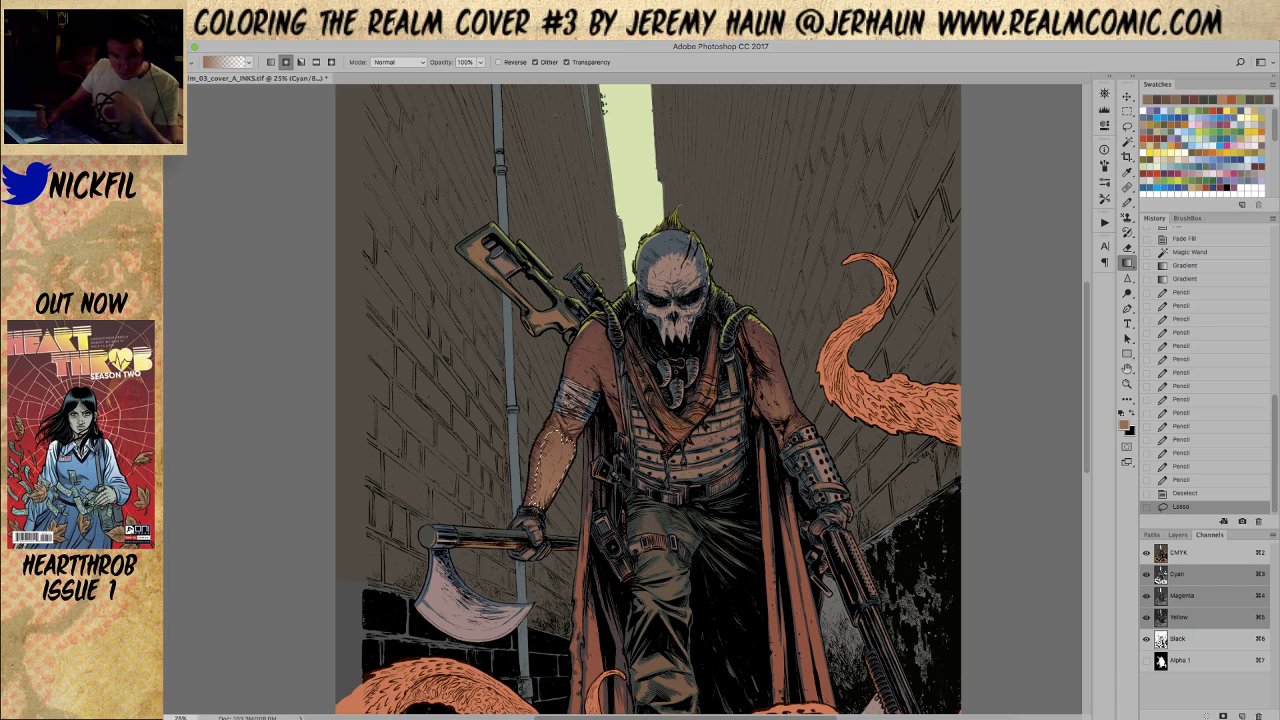
click(398, 62)
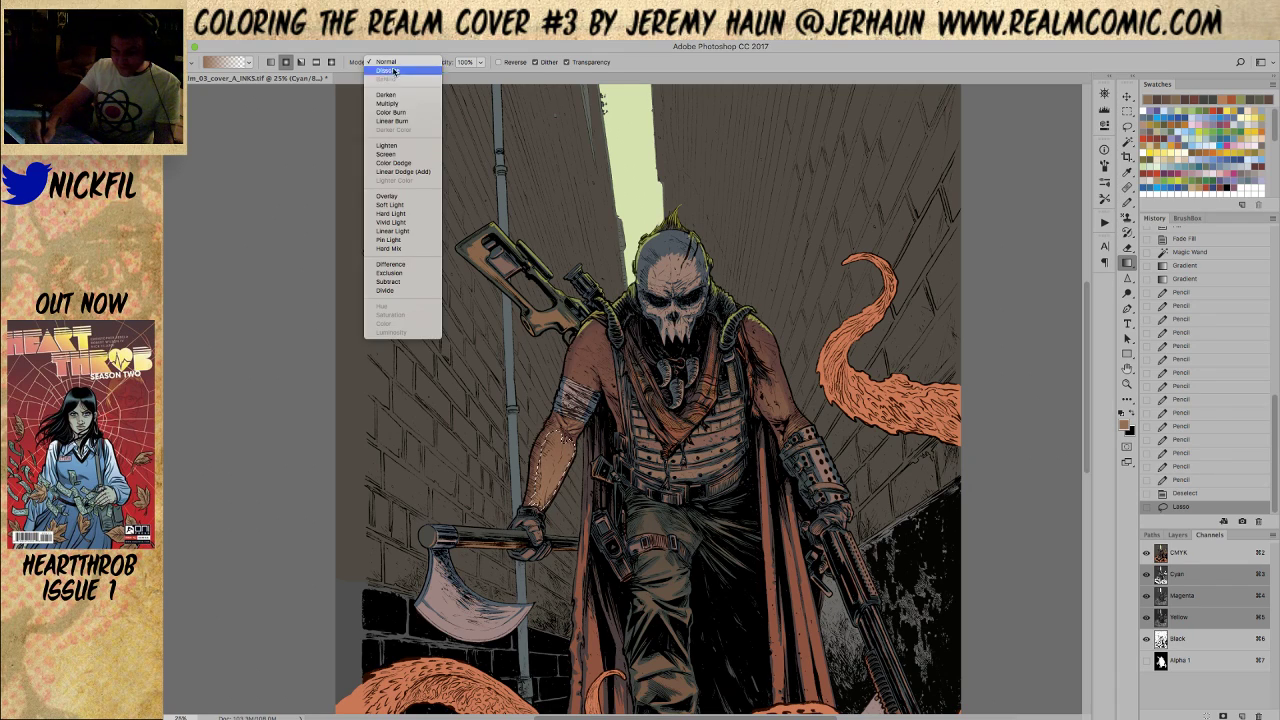
click(400, 162)
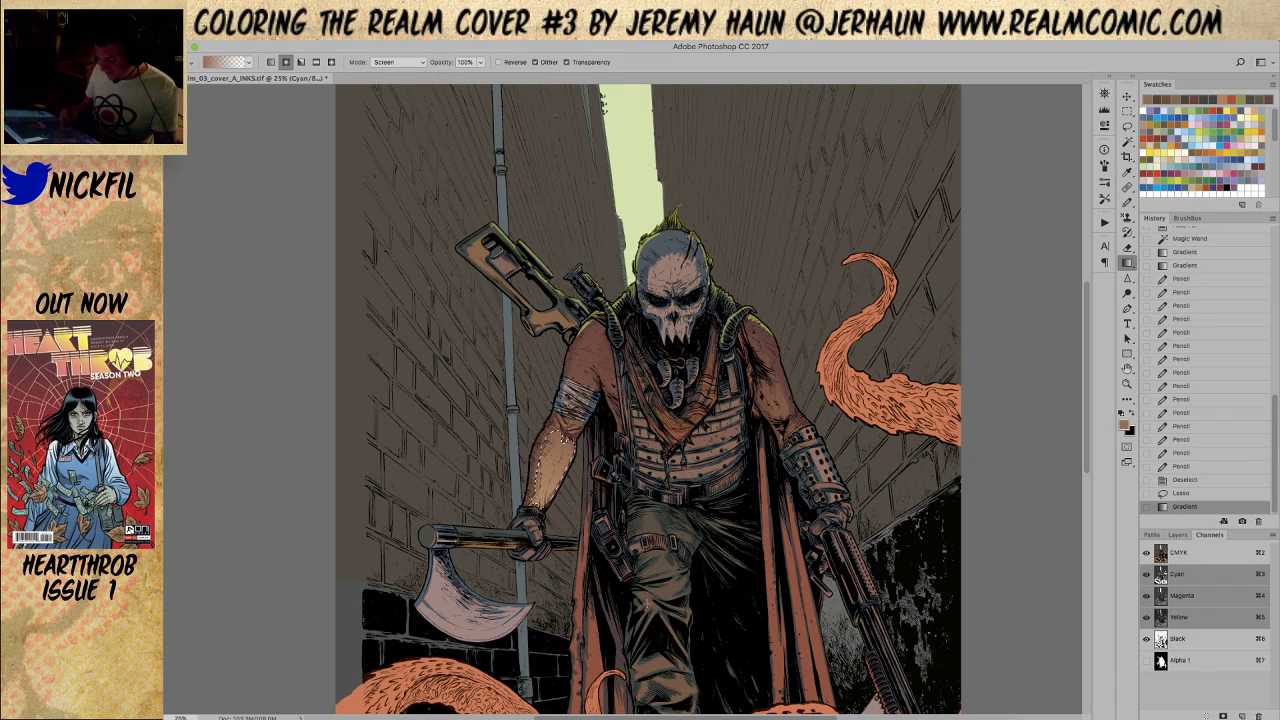
alt+click(867, 395)
drag(560, 440, 530, 530)
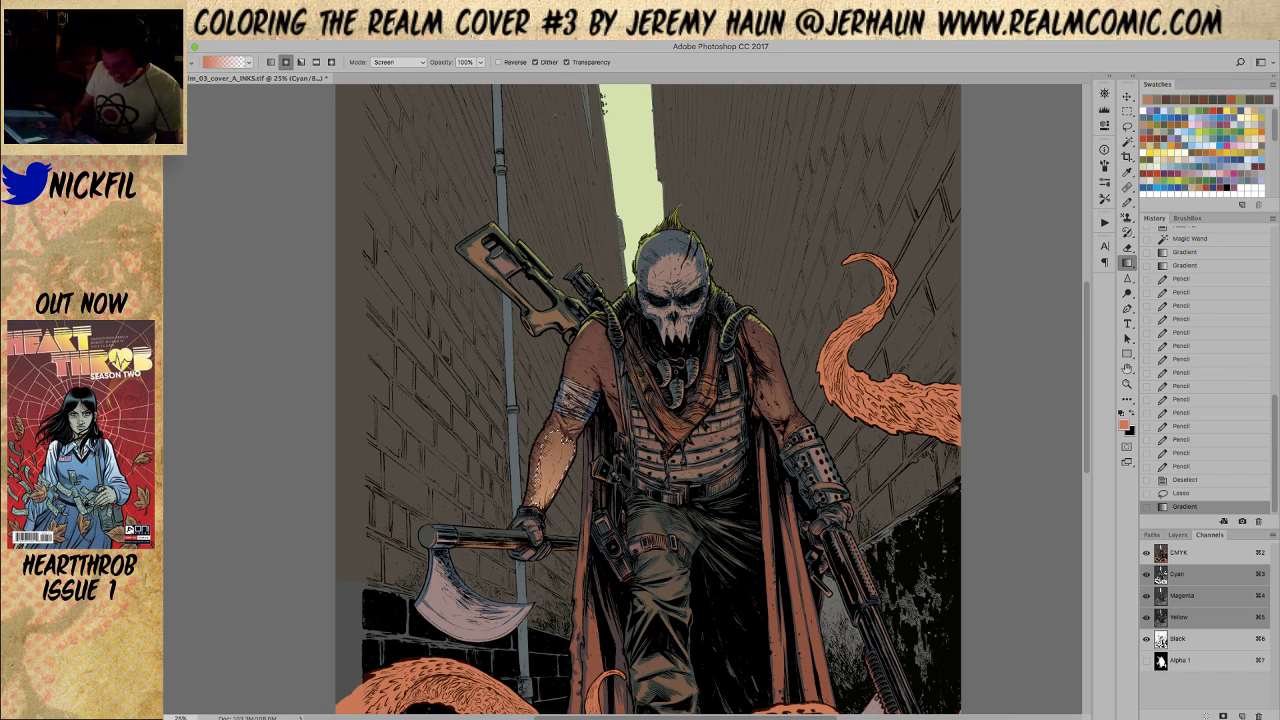
key(ctrl+z)
drag(537, 604, 581, 471)
key(ctrl+z)
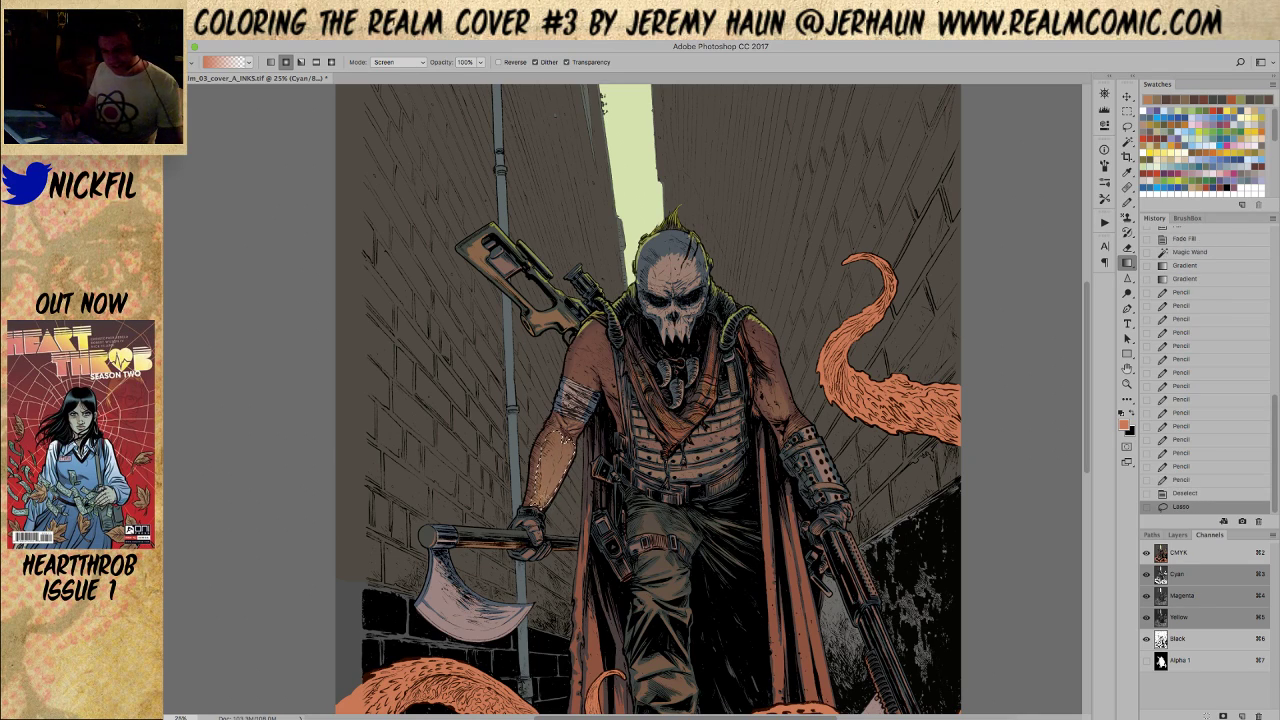
Apply the orange Screen gradient from below the axe hand up to the elbow, and deselect the forearm
drag(542, 572, 556, 418)
key(ctrl+d)
Switch to the Brush tool and load one of Kyle's brushes from the tool presets
click(1128, 203)
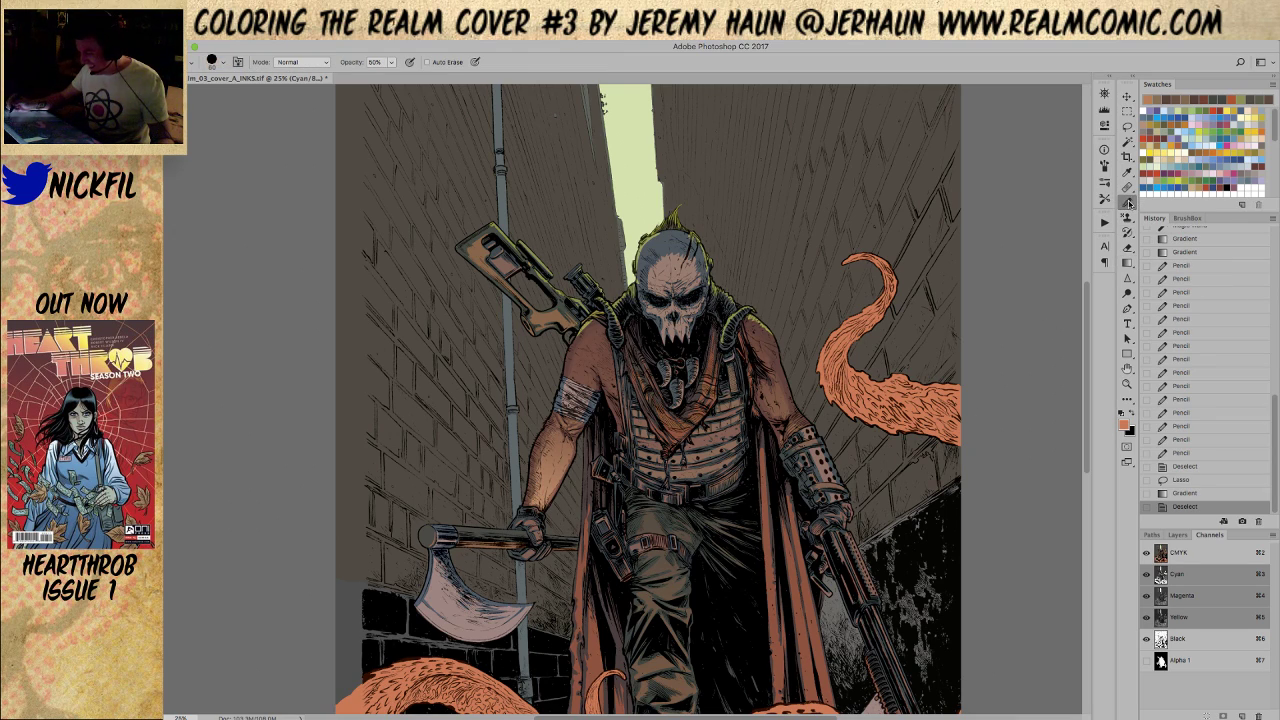
key(shift+b)
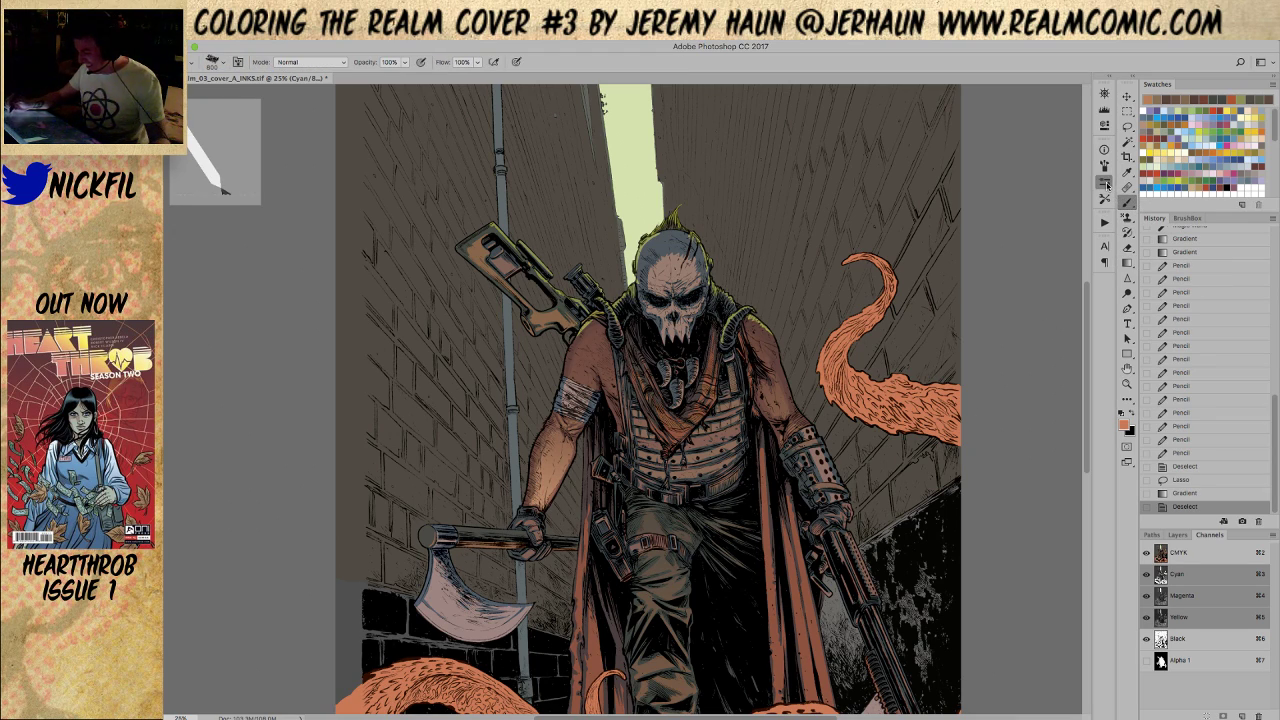
click(1105, 184)
click(1104, 198)
scroll(1087, 435, down, 10)
scroll(1090, 233, down, 5)
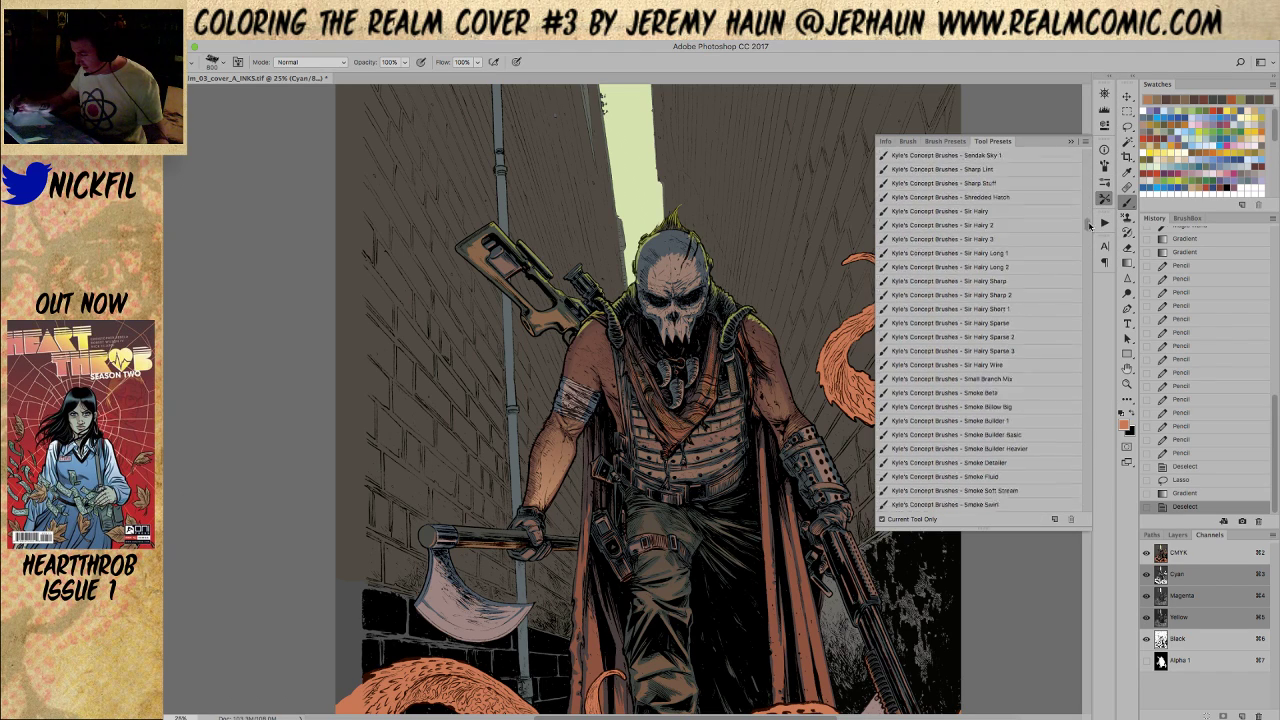
scroll(1090, 233, up, 10)
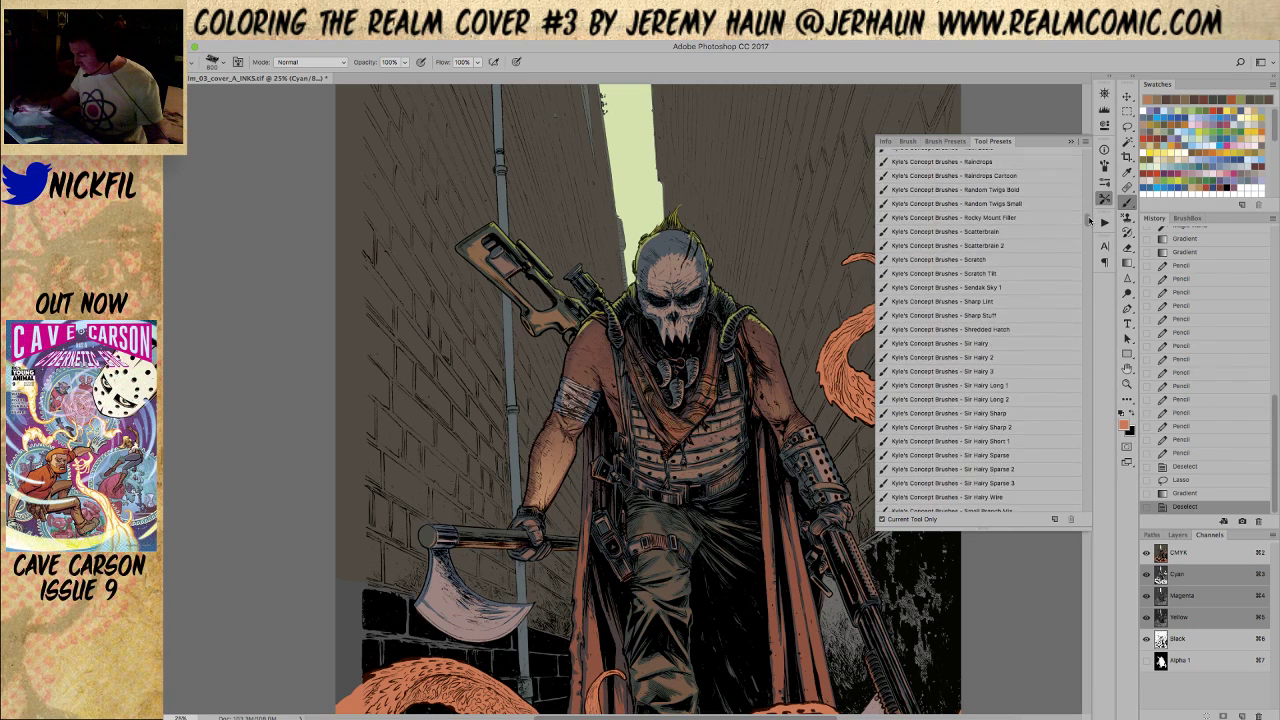
drag(1090, 204, 1089, 286)
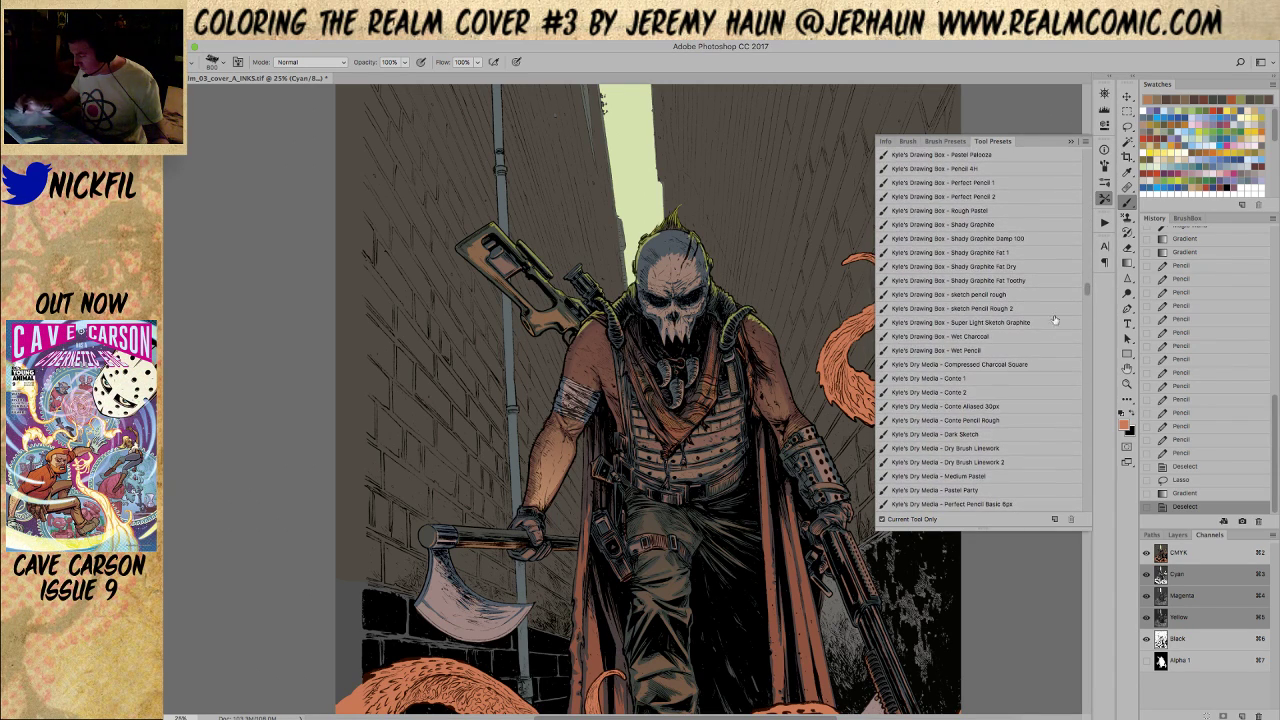
click(1105, 222)
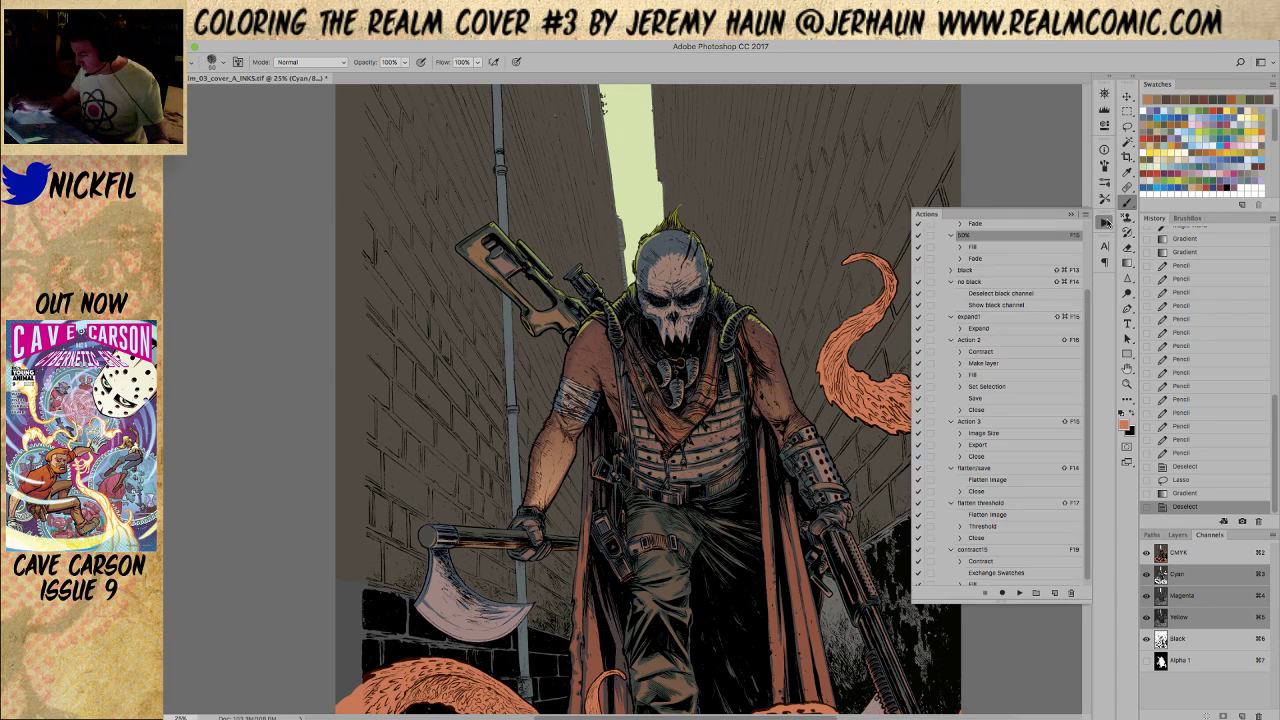
click(1105, 222)
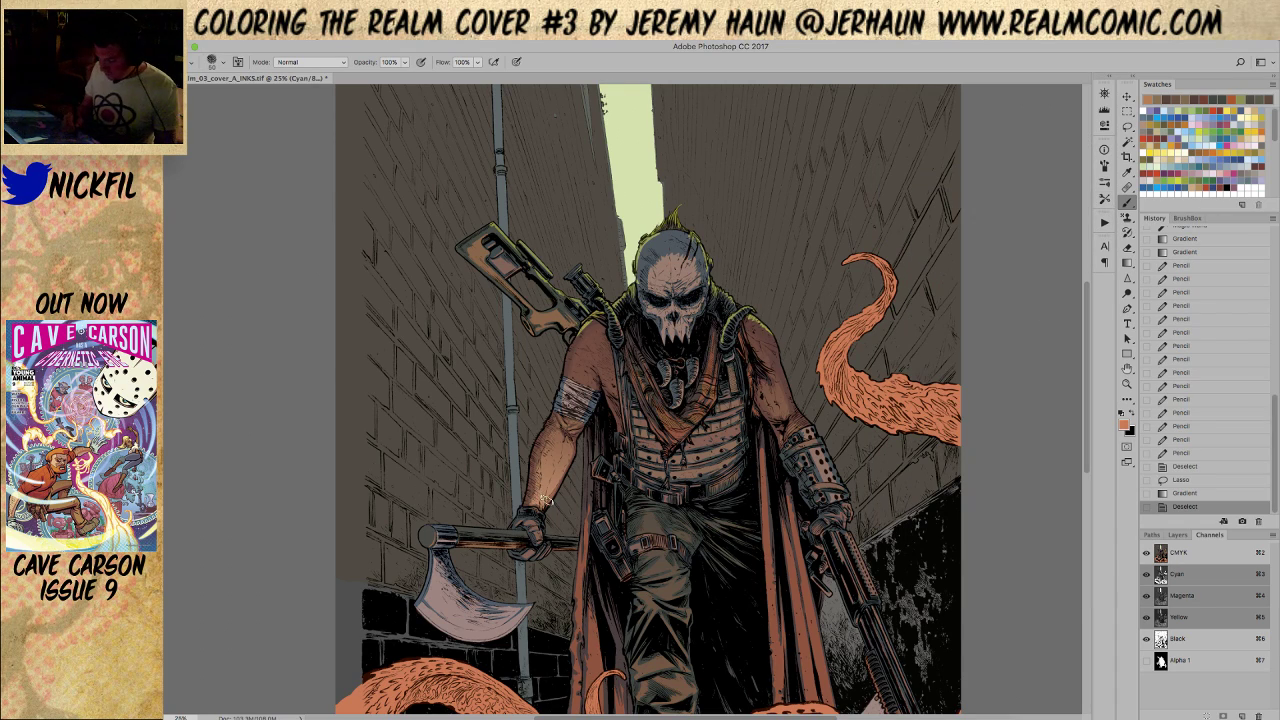
drag(563, 385, 573, 416)
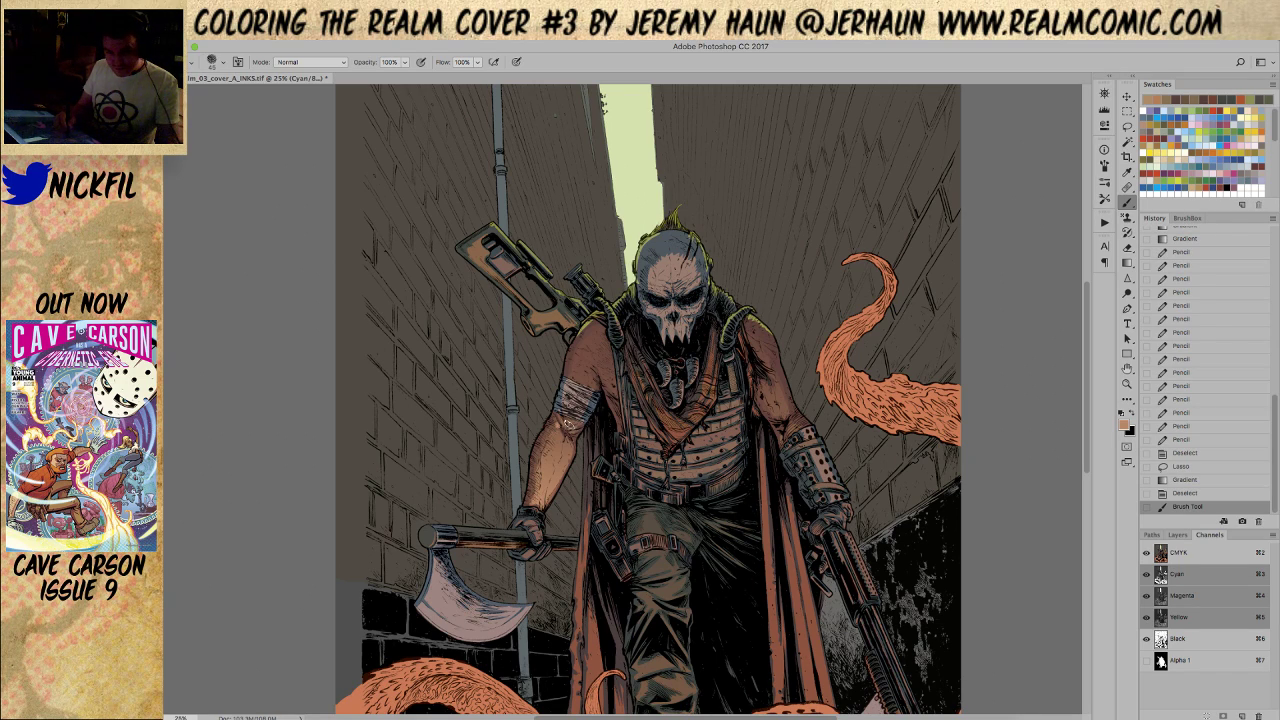
key(super+z)
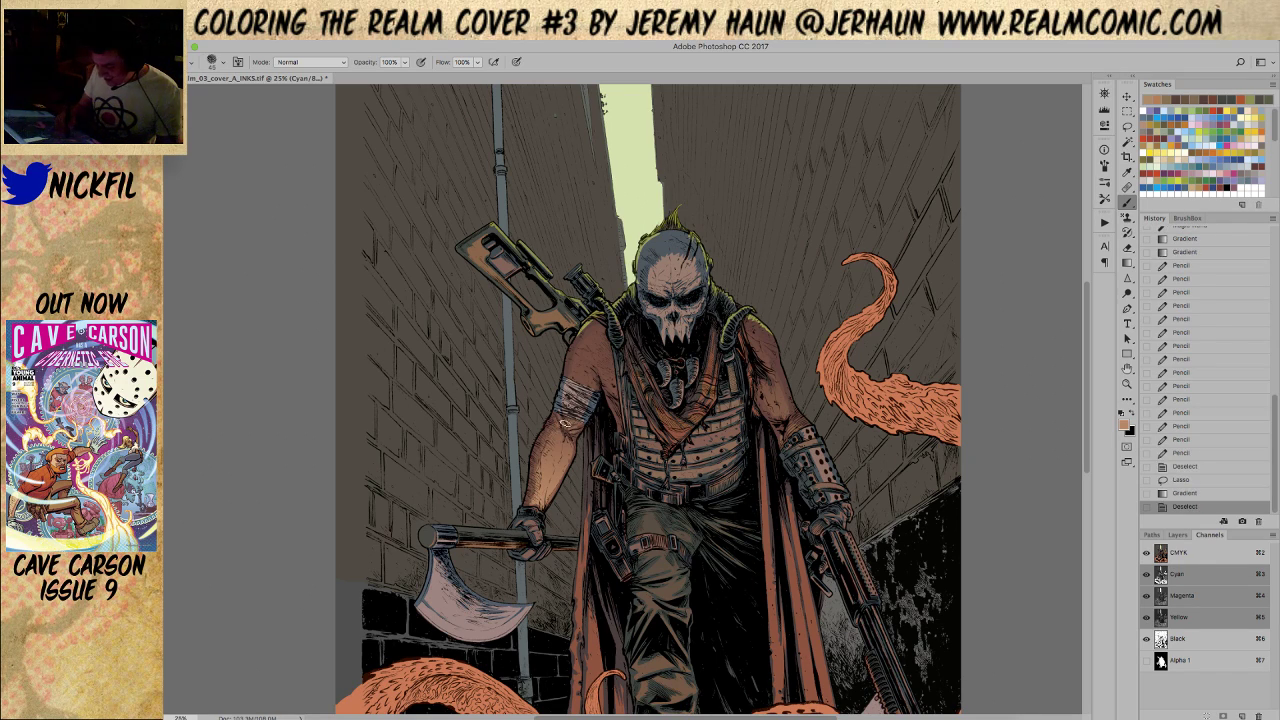
drag(557, 424, 568, 425)
key(super+z)
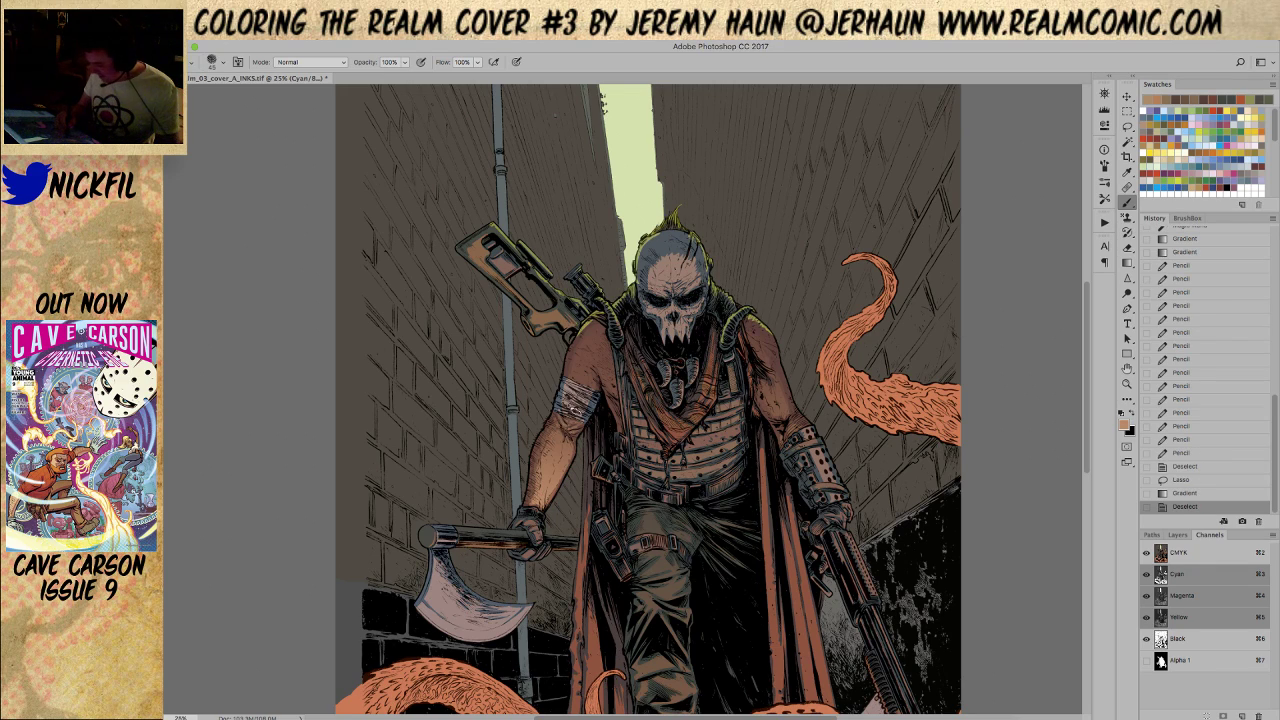
Brush light skin tones around the axe arm's elbow and upper forearm at 50% and 30% opacity
mouse_move(563, 425)
mouse_down()
mouse_move(590, 417)
mouse_move(550, 452)
mouse_up()
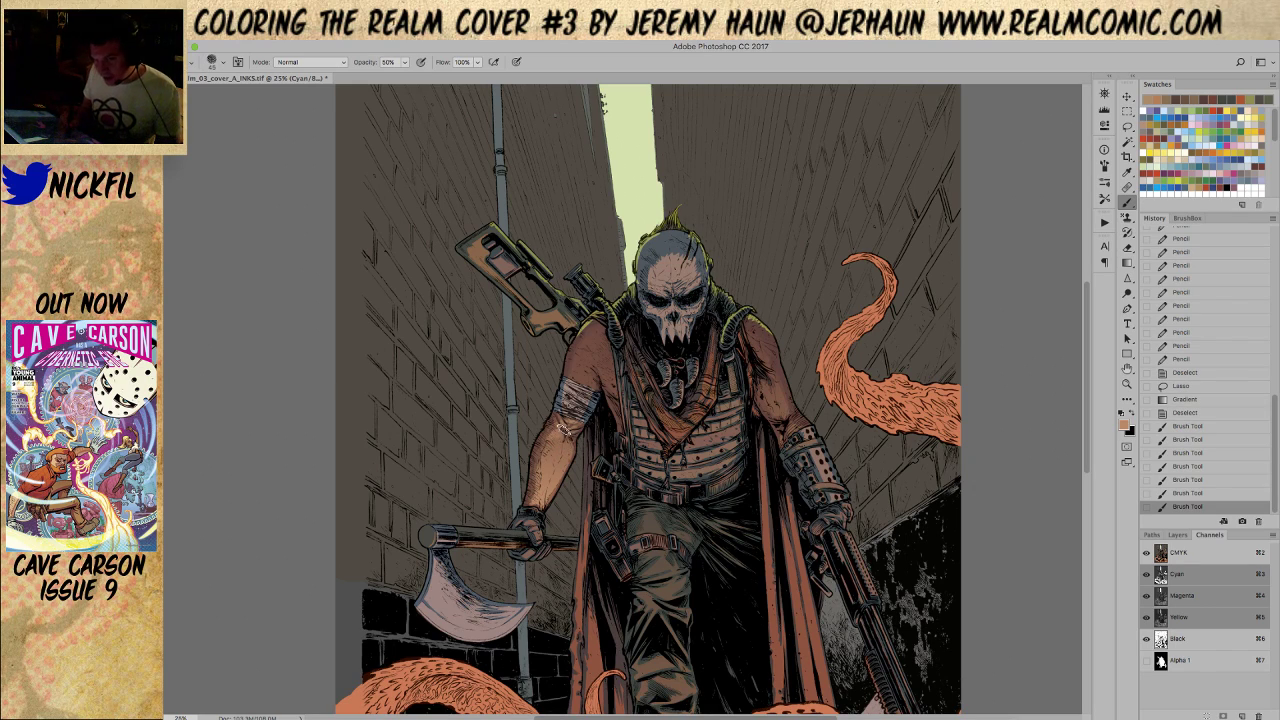
key(3)
mouse_move(566, 462)
mouse_down()
mouse_move(570, 436)
mouse_move(557, 434)
mouse_up()
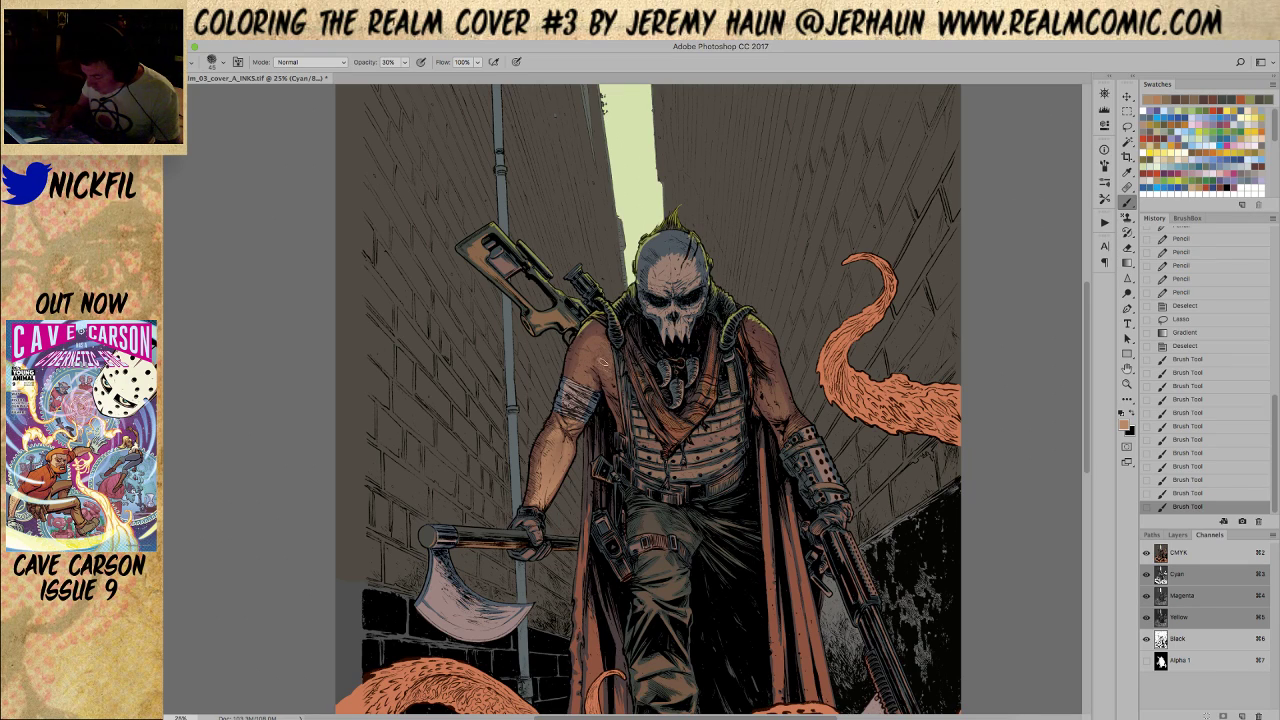
Brush light skin highlights on the axe arm's shoulder and inner upper arm, ending at 100% opacity
drag(613, 383, 609, 338)
drag(617, 393, 620, 396)
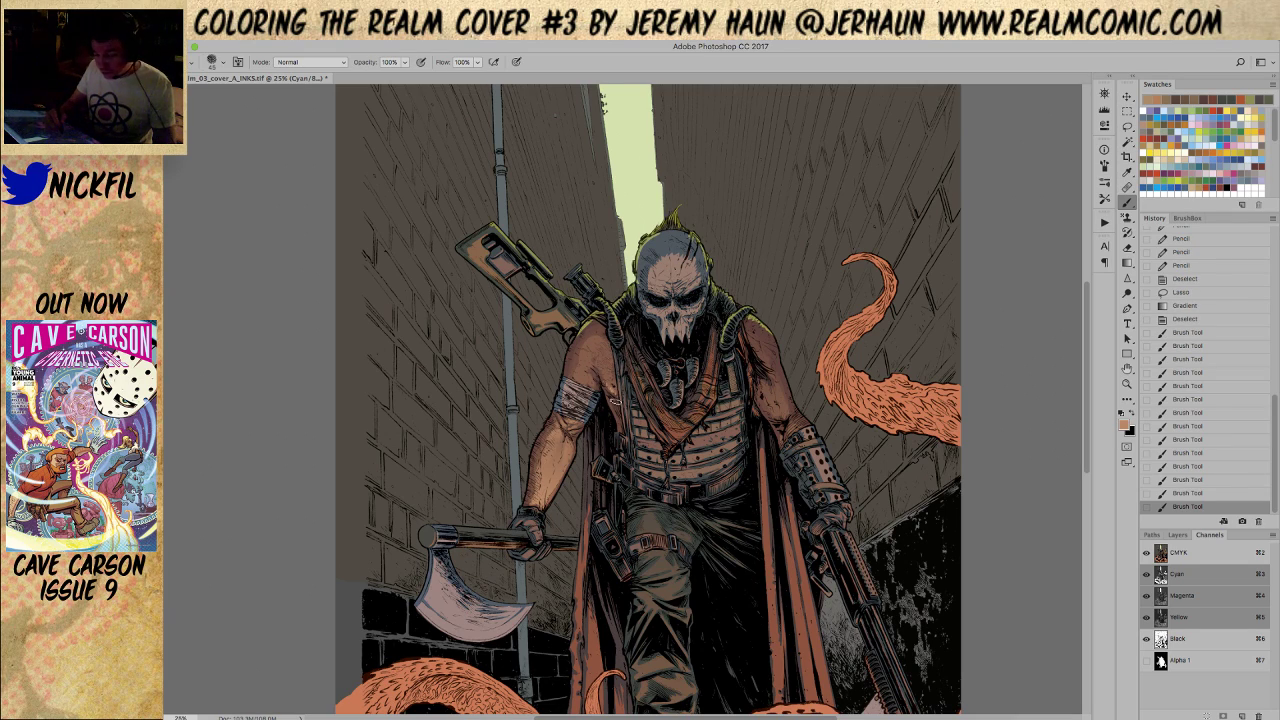
mouse_move(610, 399)
mouse_down()
mouse_move(596, 358)
mouse_move(609, 341)
mouse_move(605, 388)
mouse_move(609, 358)
mouse_move(589, 376)
mouse_move(607, 355)
mouse_move(622, 382)
mouse_up()
Brush a mid brown sampled from the arm along the inner edge of the axe arm's upper arm at 50% opacity
key(5)
alt+click(590, 378)
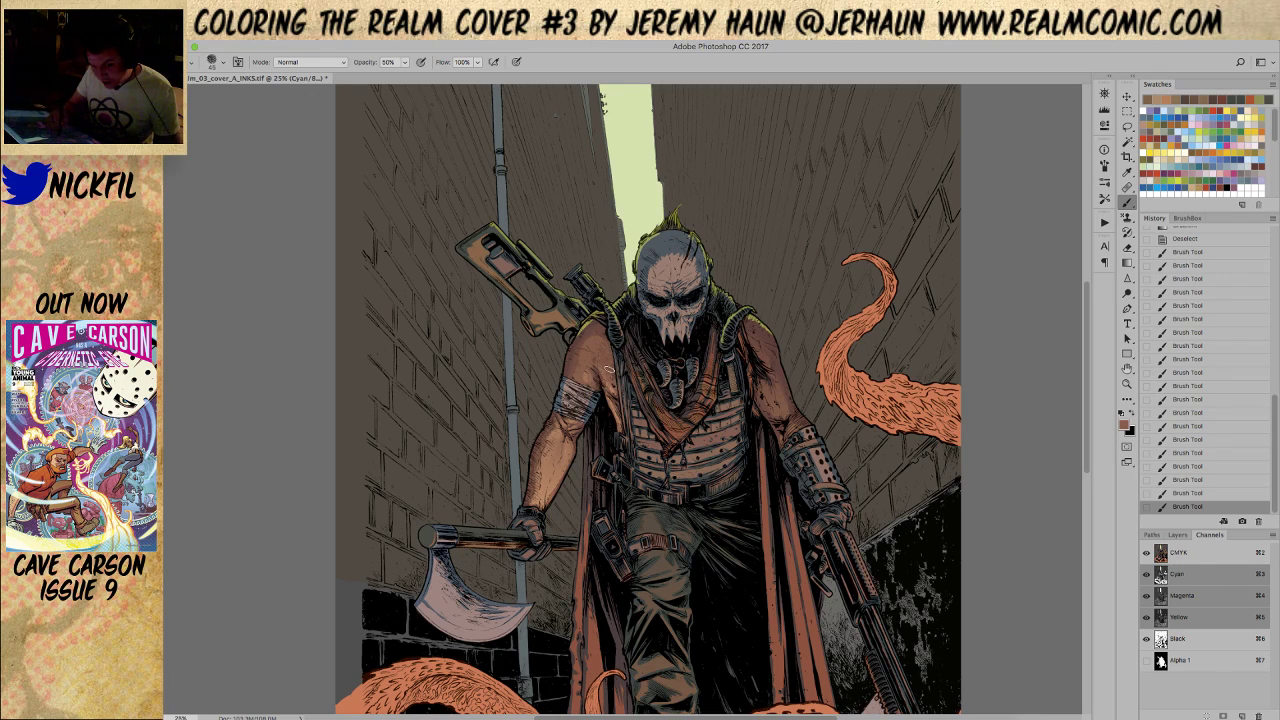
drag(615, 393, 622, 432)
Sample a darker brown from the shoulder, revert the last two strokes, and shade the axe arm's elbow at 50% opacity
alt+click(574, 349)
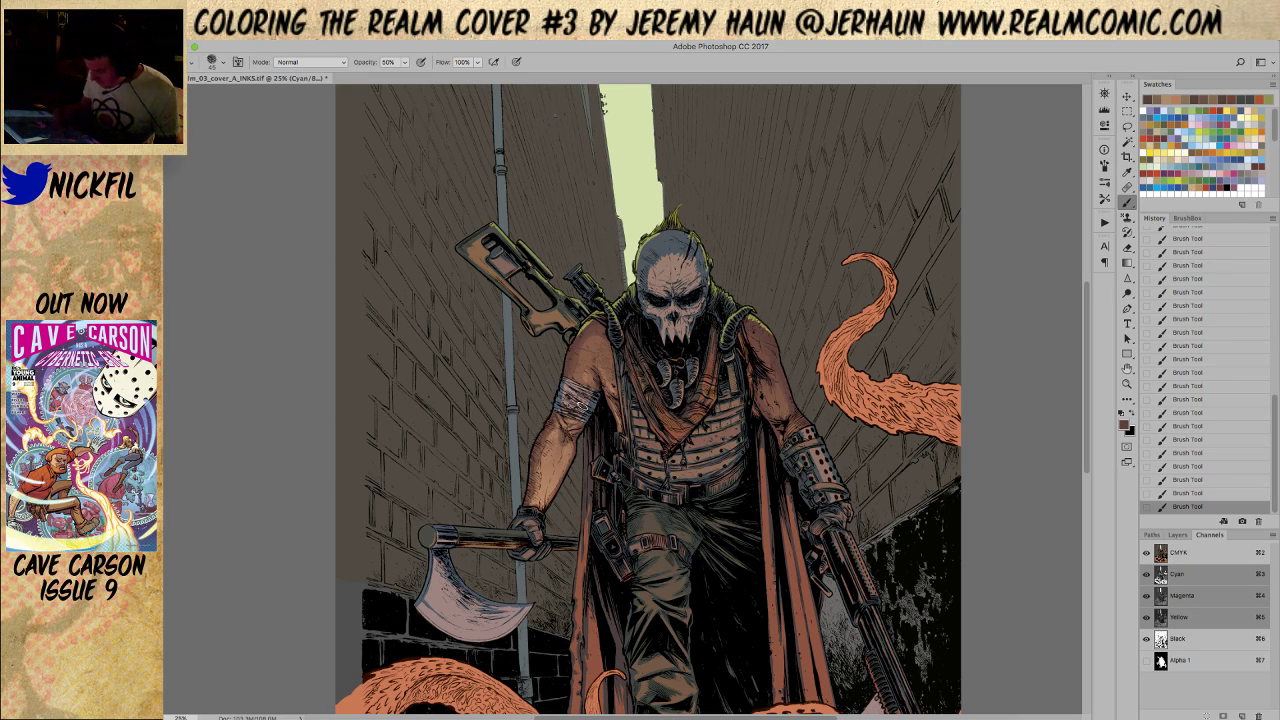
click(1190, 480)
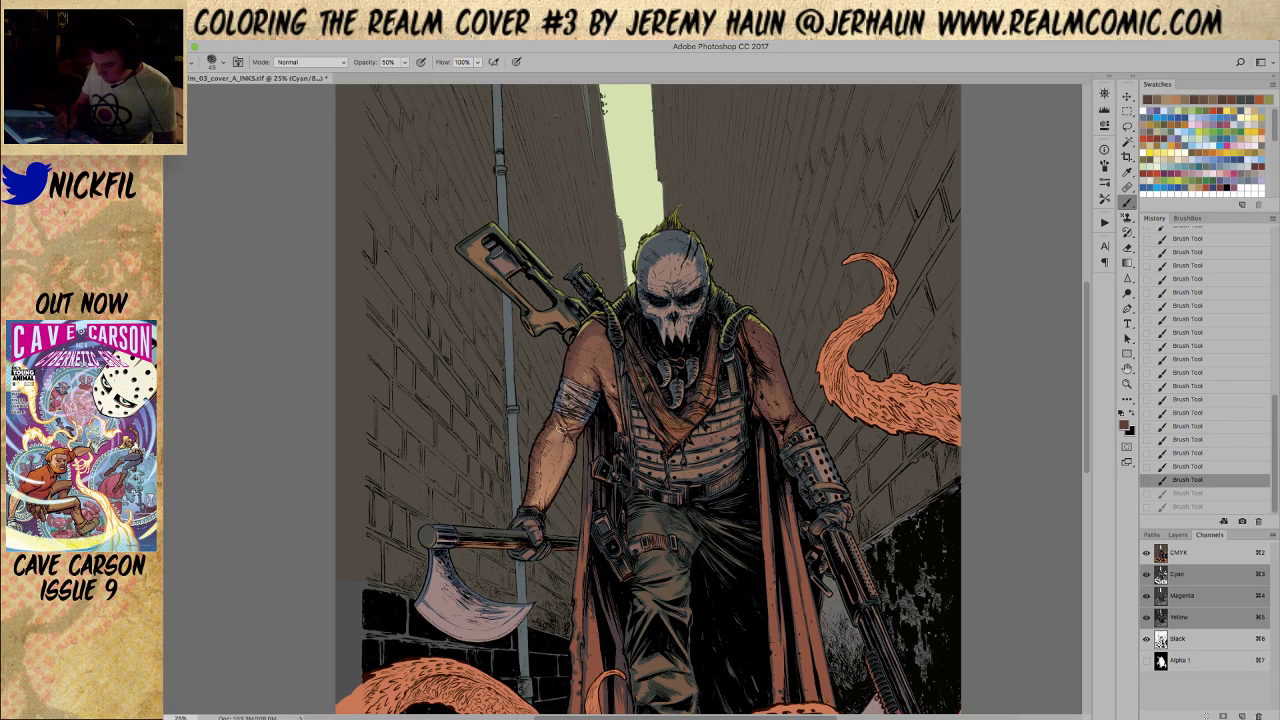
drag(563, 440, 558, 430)
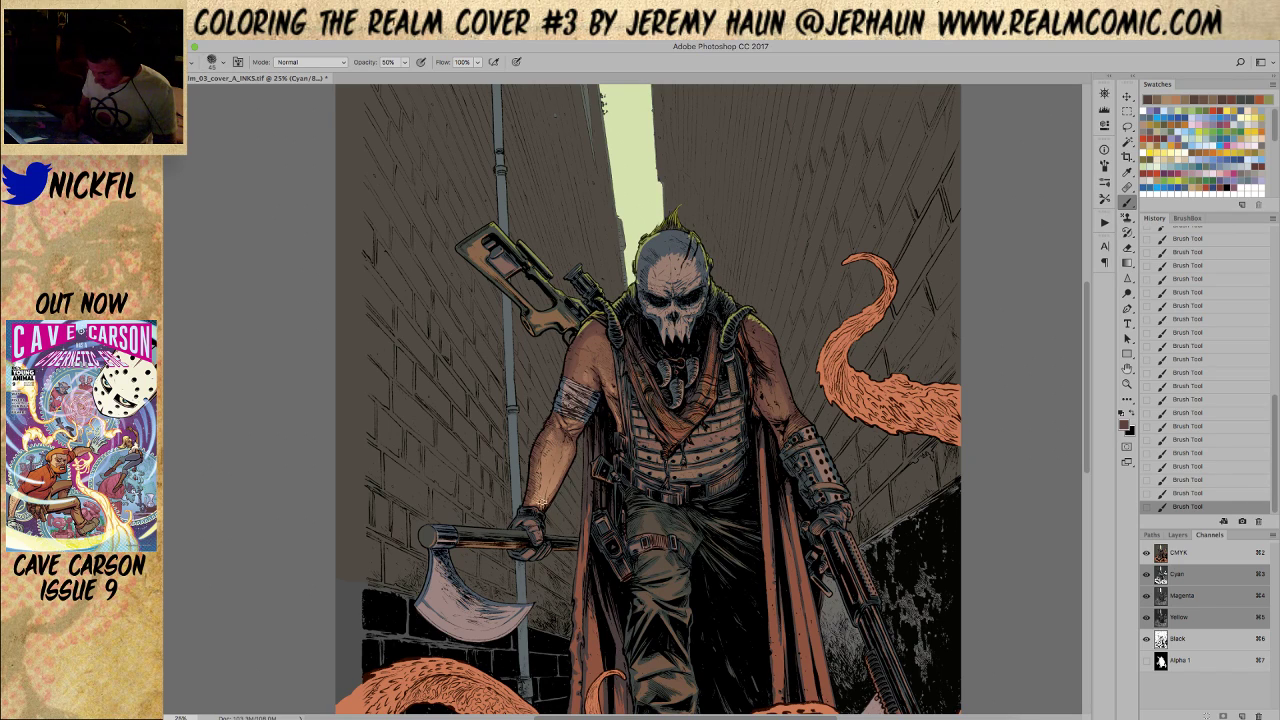
Brush sampled brown tones over the axe arm's shoulder at 50% and 100% opacity
alt+click(584, 362)
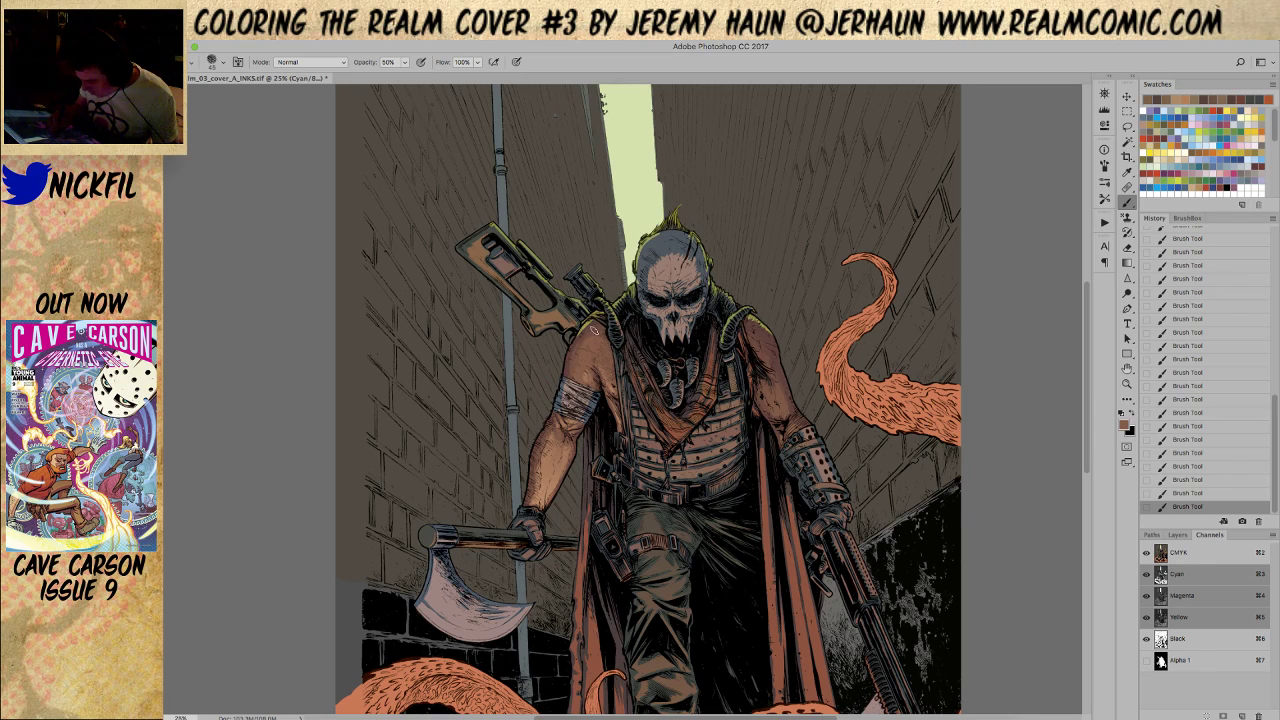
key(0)
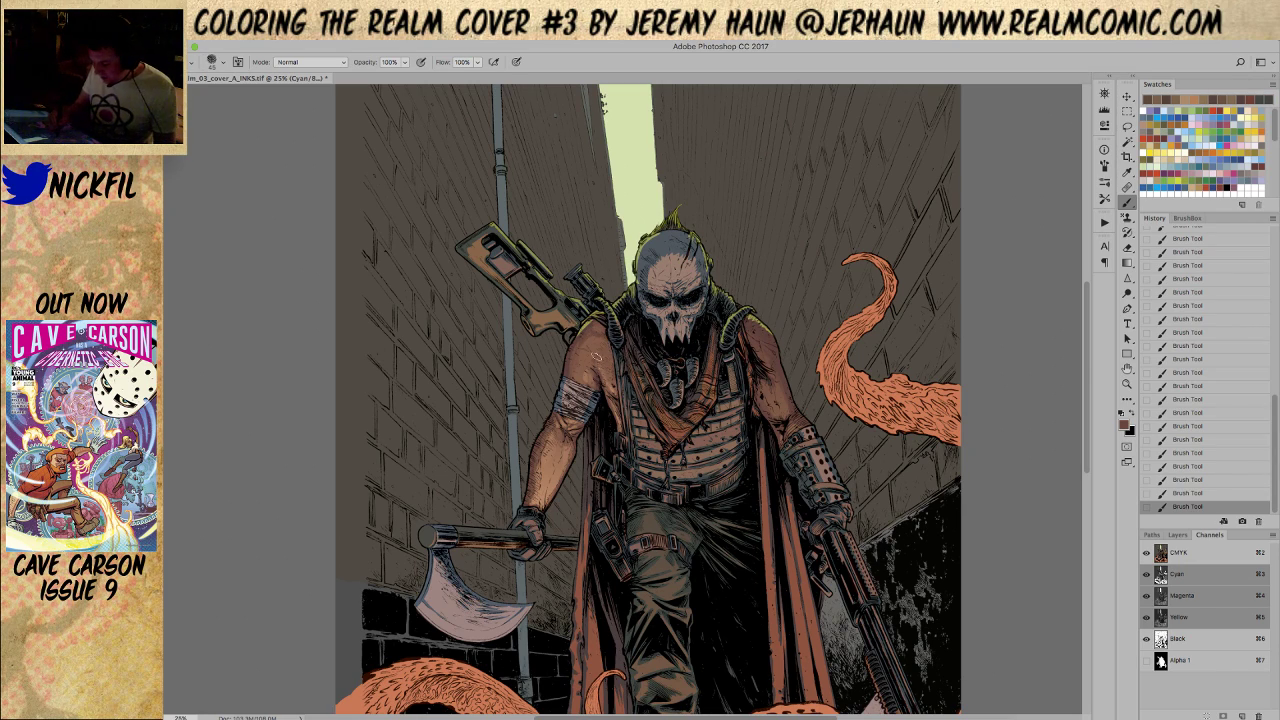
key(space)
drag(636, 476, 698, 492)
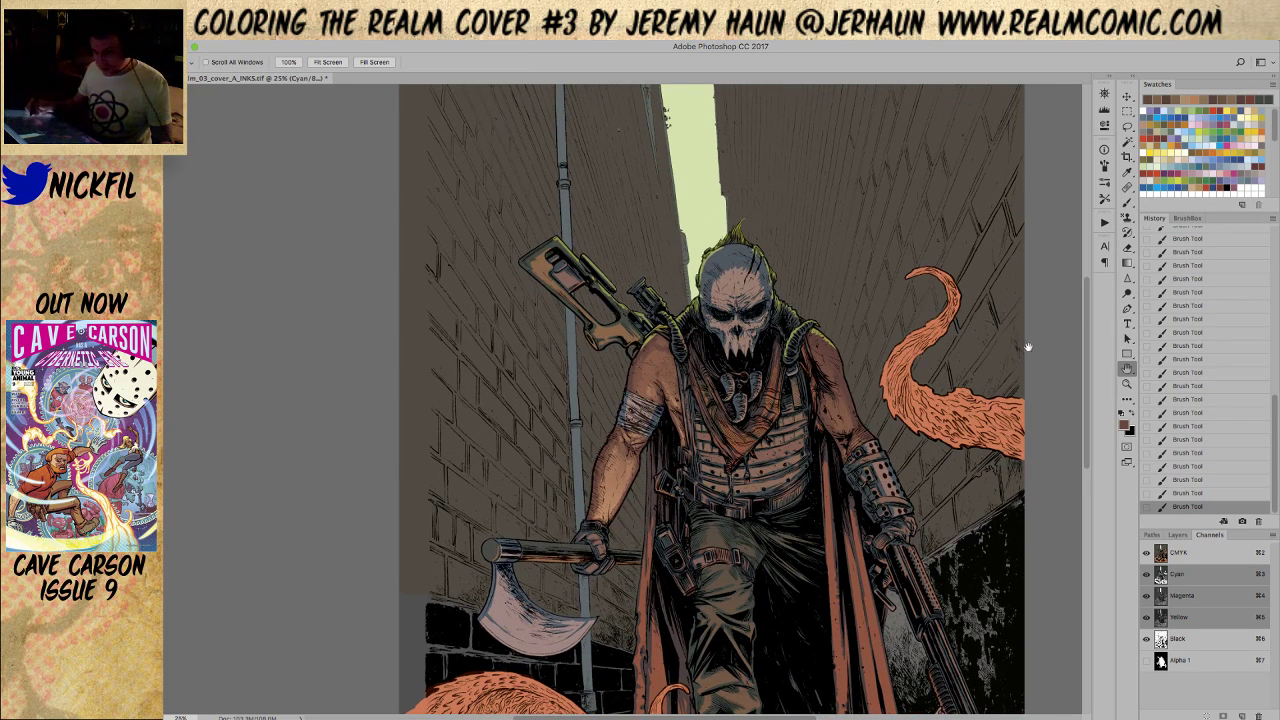
click(1127, 202)
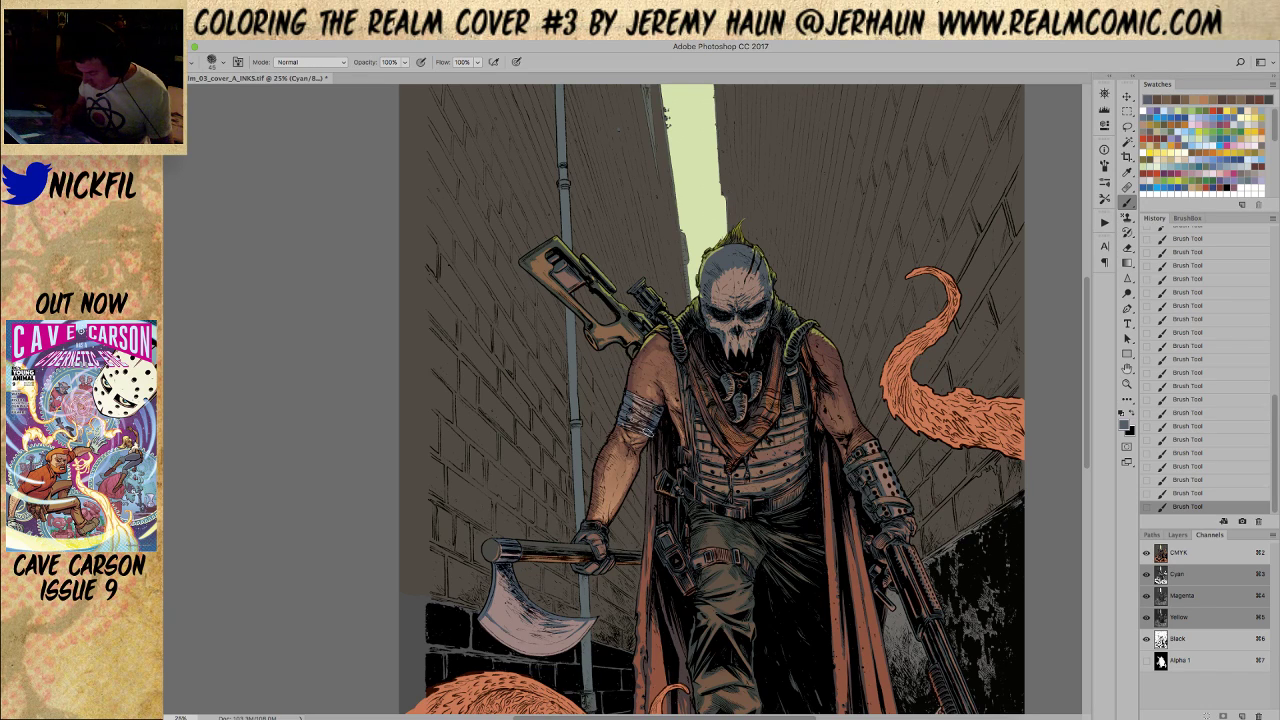
key(5)
alt+click(637, 408)
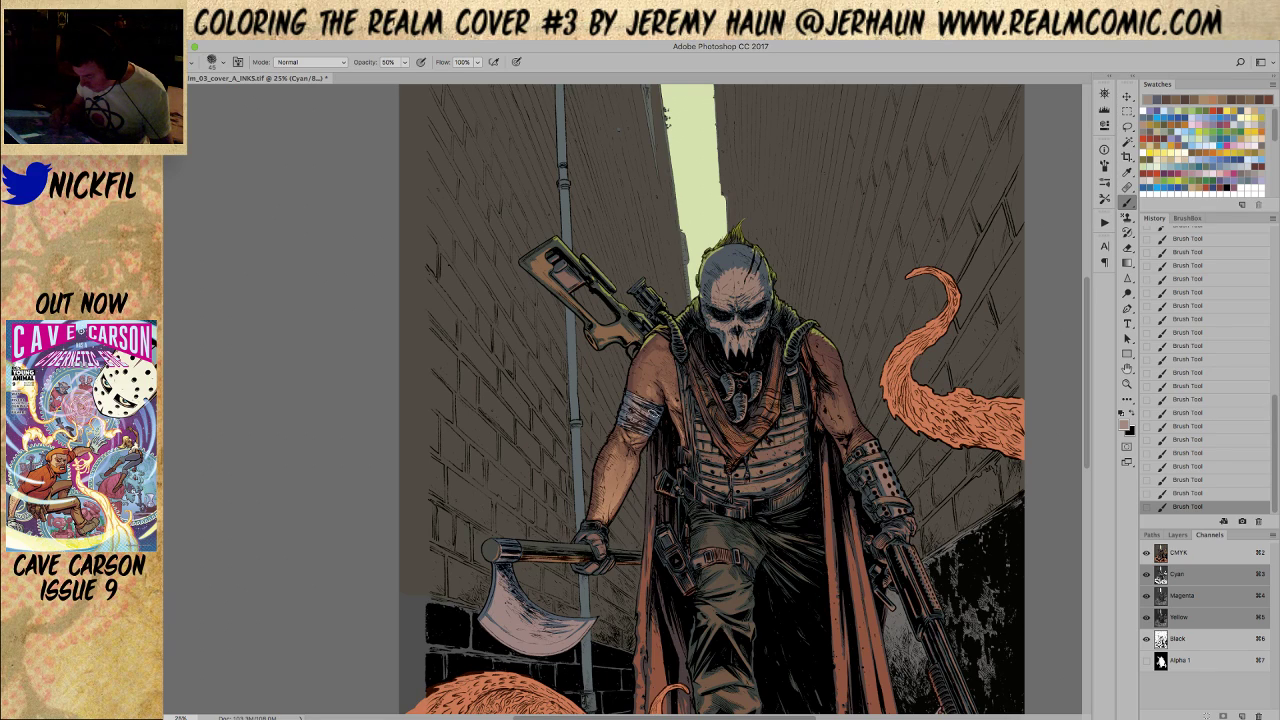
click(1191, 113)
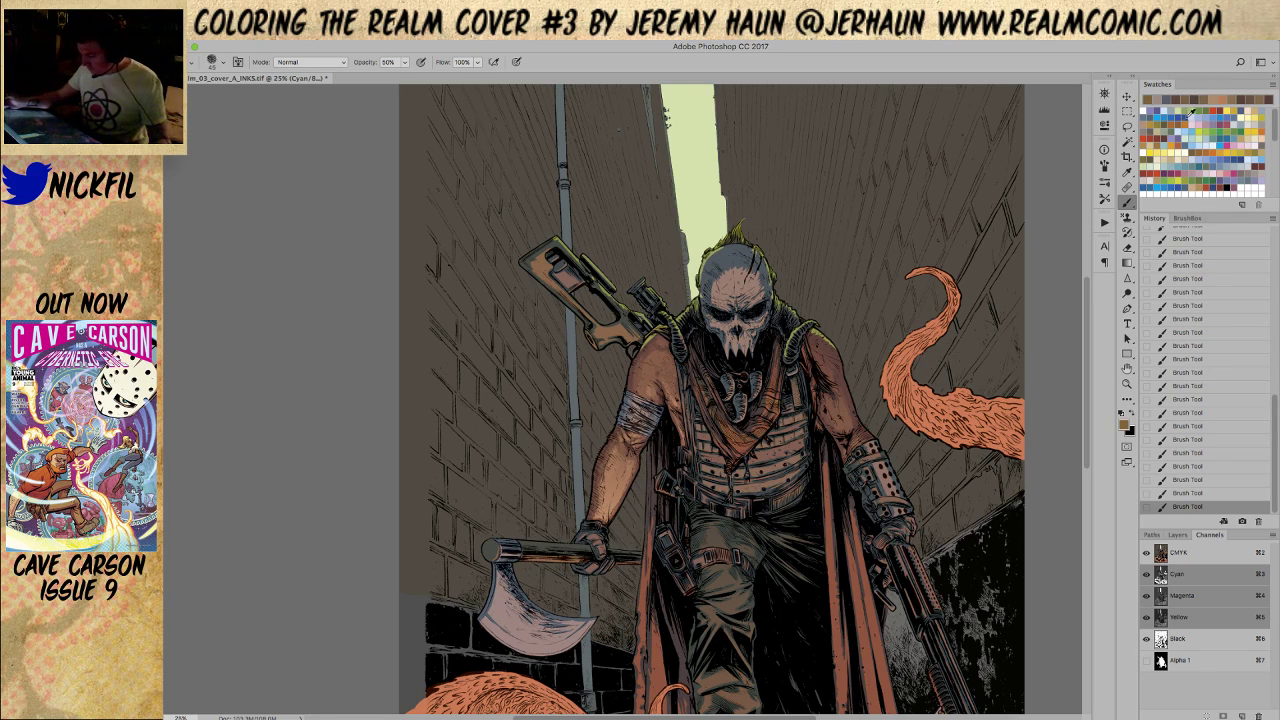
mouse_move(627, 401)
mouse_down()
mouse_move(631, 424)
mouse_move(659, 414)
mouse_move(630, 395)
mouse_move(626, 426)
mouse_move(663, 412)
mouse_up()
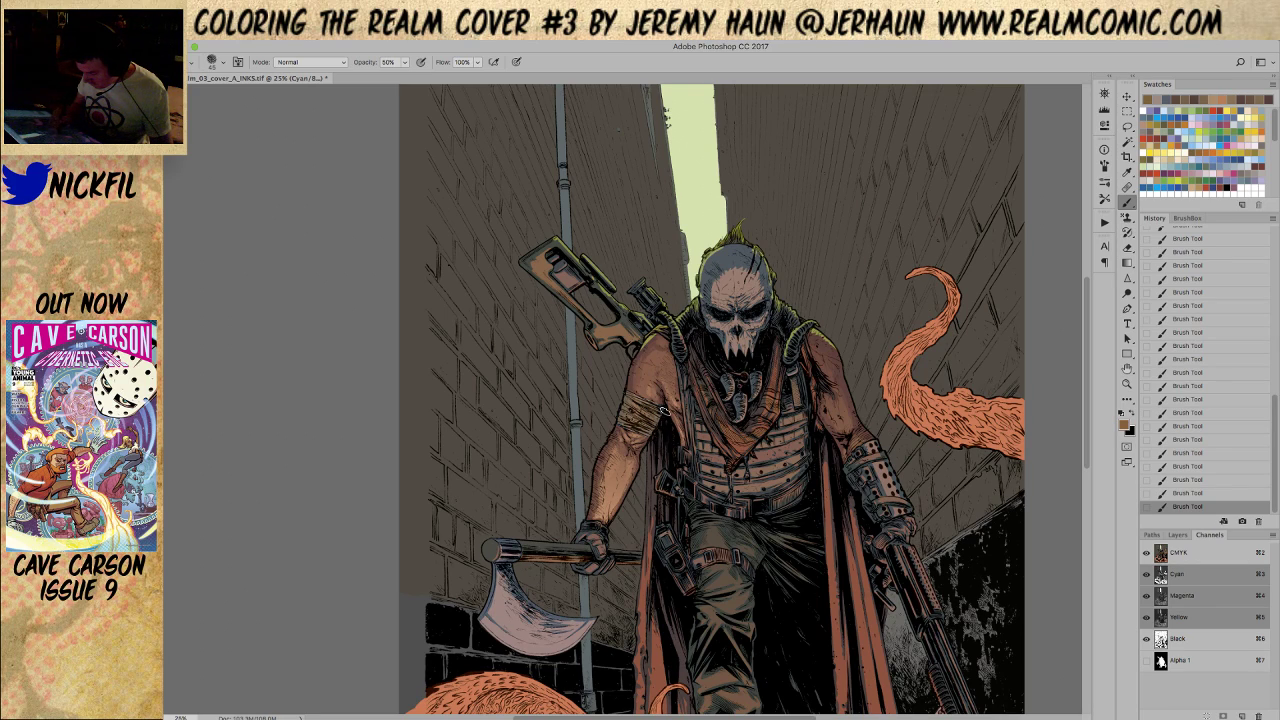
key(ctrl+z)
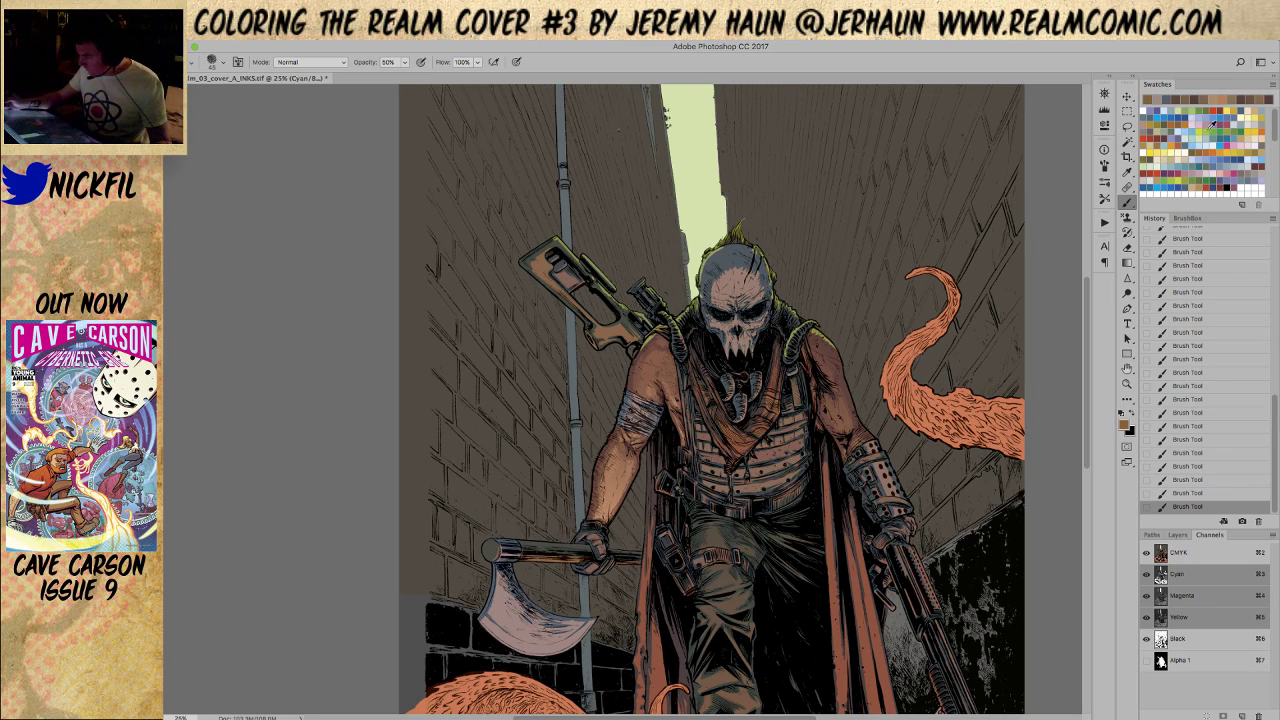
Brush light yellow over the bandage on the axe arm, starting at 30% opacity, and revert the last two strokes
click(1167, 148)
key(3)
mouse_move(616, 417)
mouse_down()
mouse_move(648, 406)
mouse_move(637, 417)
mouse_move(652, 424)
mouse_up()
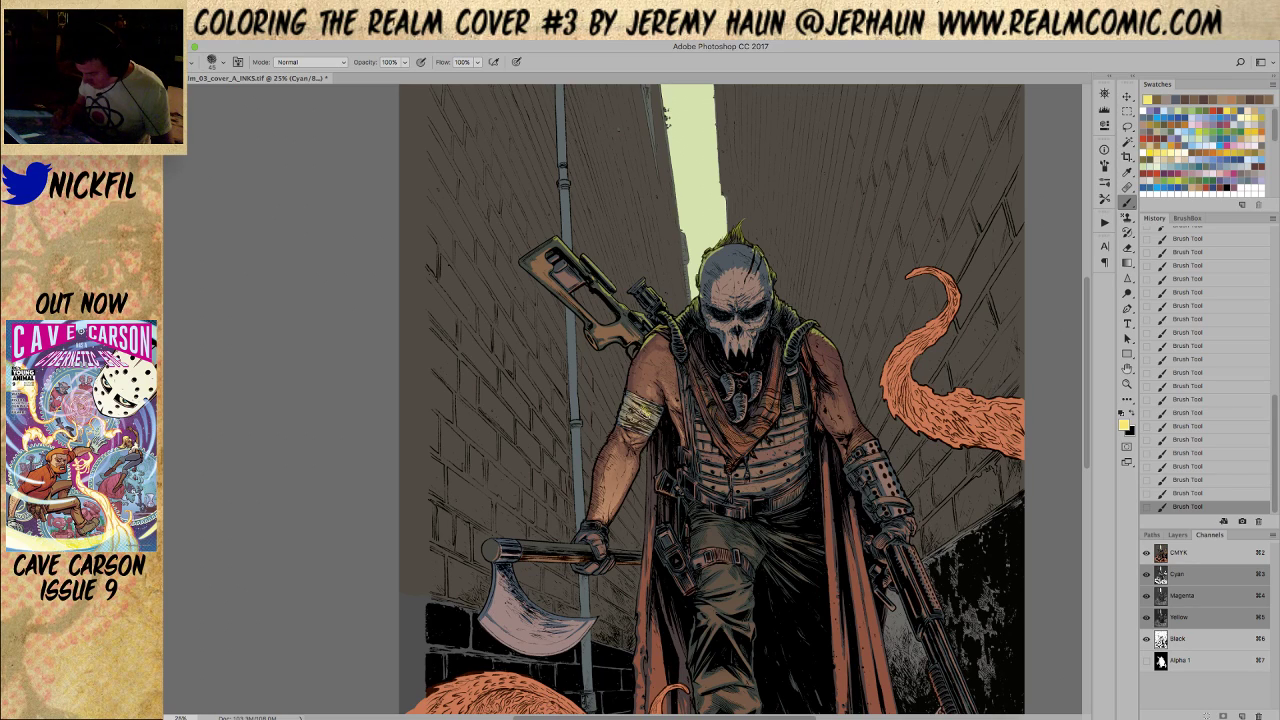
click(1190, 481)
Brush reddish brown stains over the bandage on the axe arm in Multiply mode, starting at 100% opacity and lowering it to 50%
click(1219, 108)
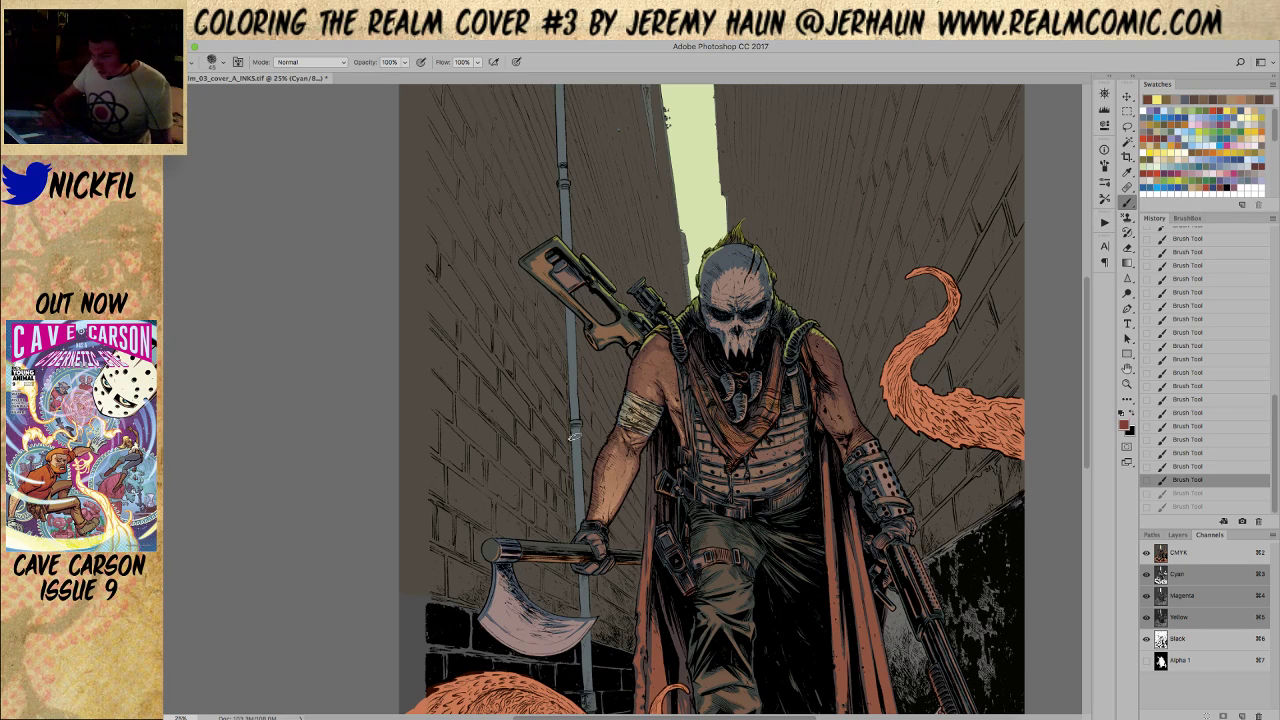
click(323, 66)
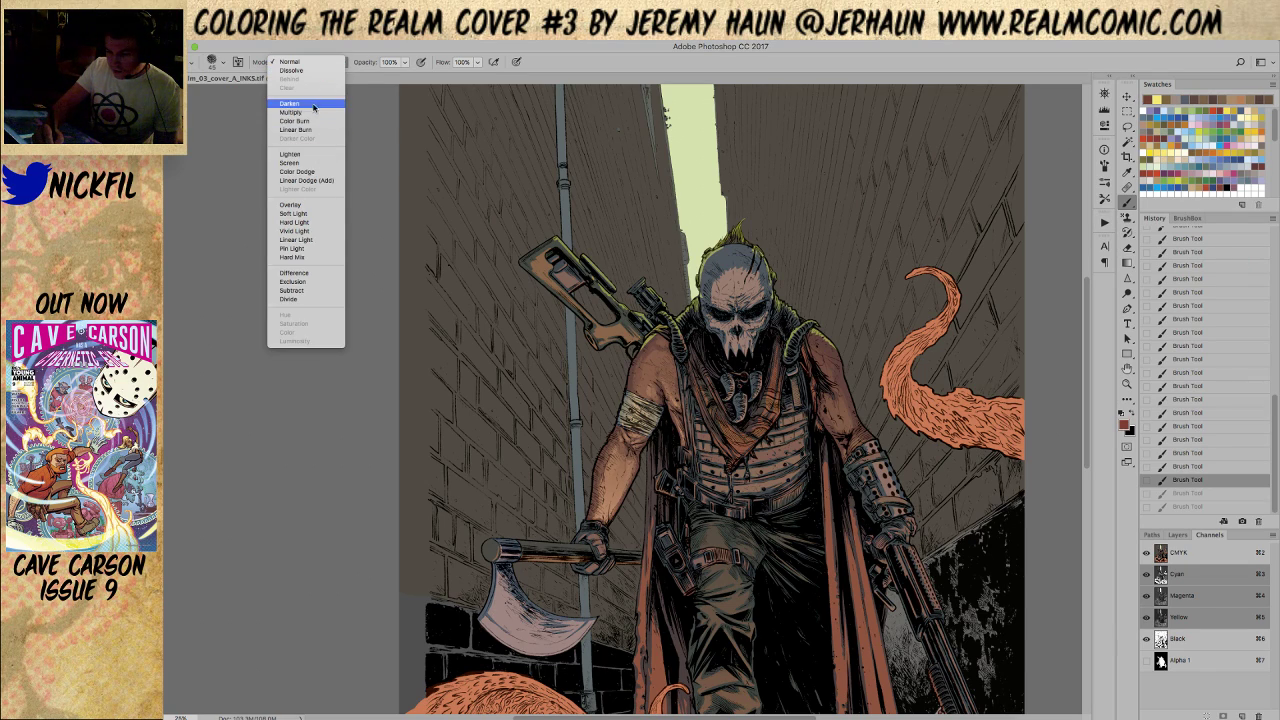
click(315, 112)
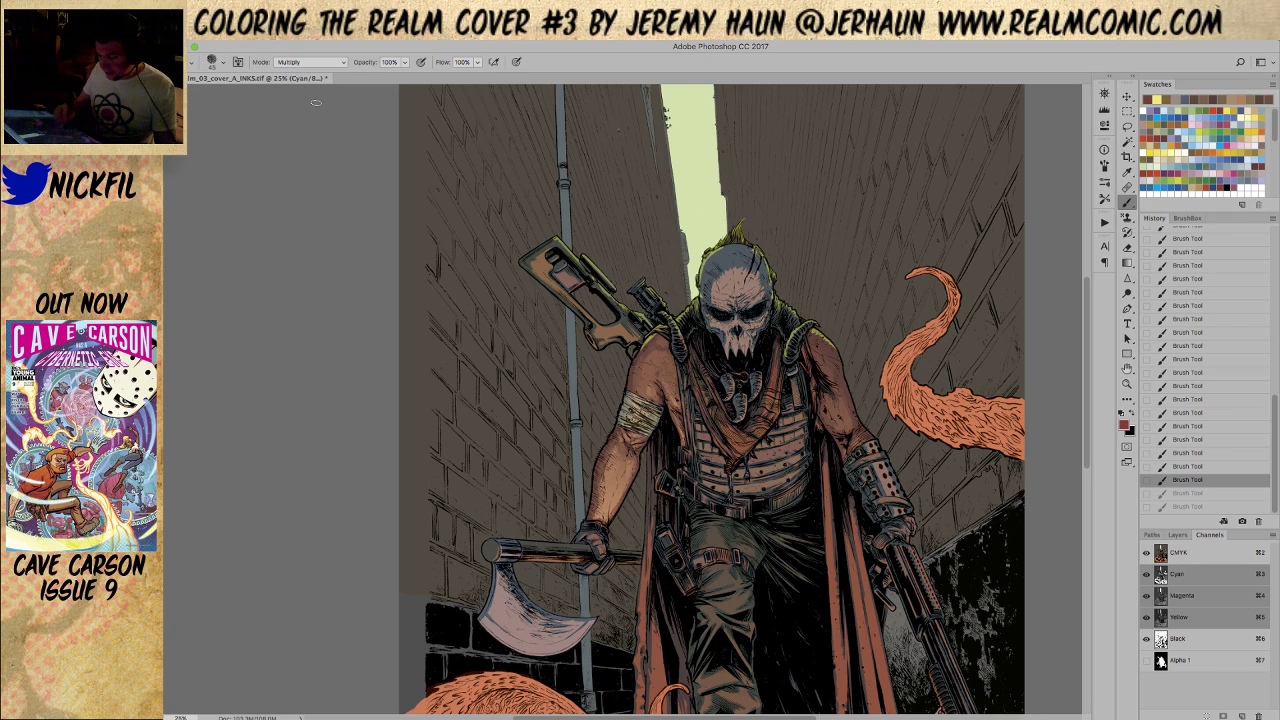
key(ctrl+shift+z)
key(ctrl+shift+z)
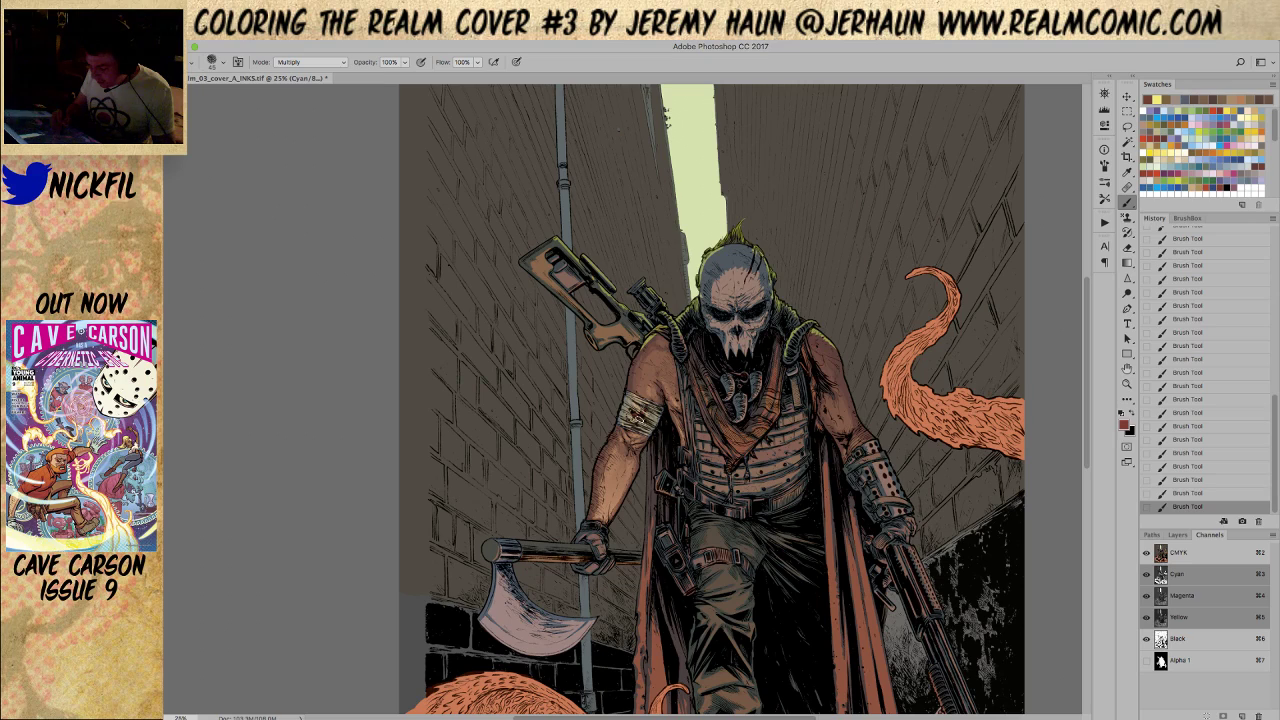
mouse_move(636, 414)
mouse_down()
mouse_move(647, 425)
mouse_move(658, 410)
mouse_move(638, 430)
mouse_up()
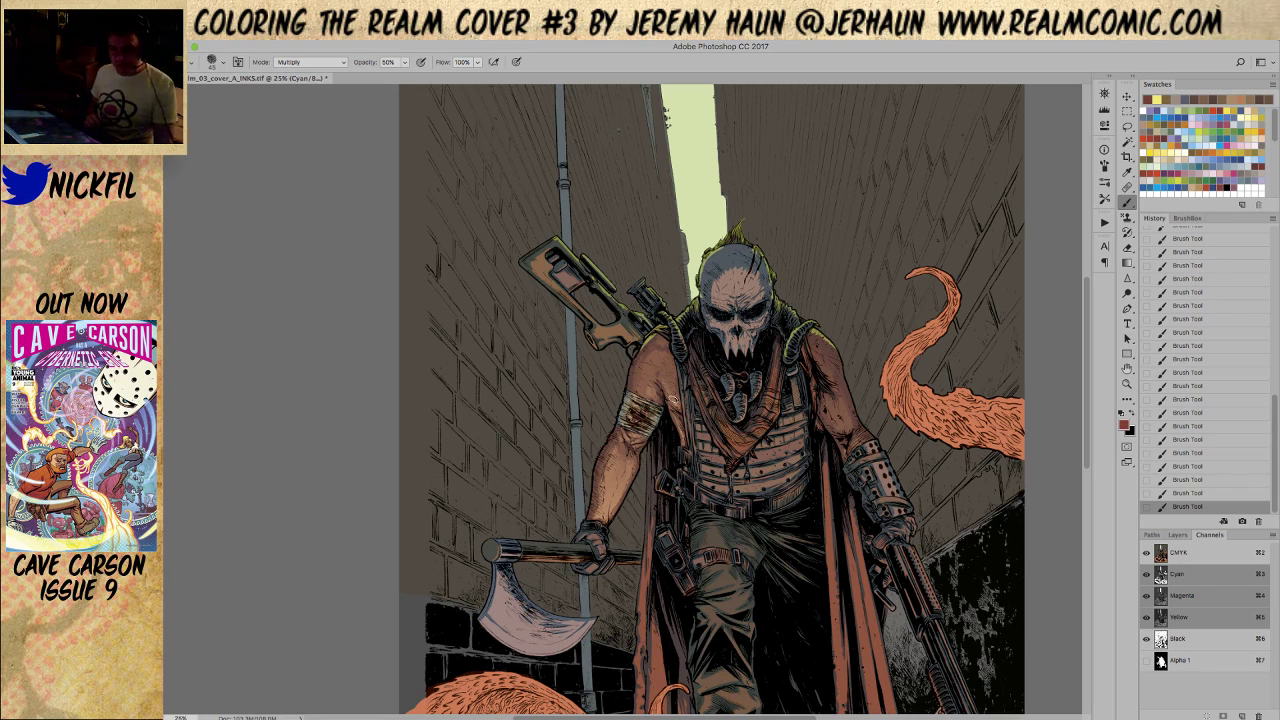
Sample light tan from the axe arm's bandage and brush it over the bandage in Normal mode at 50% opacity
key(space)
drag(690, 493, 680, 528)
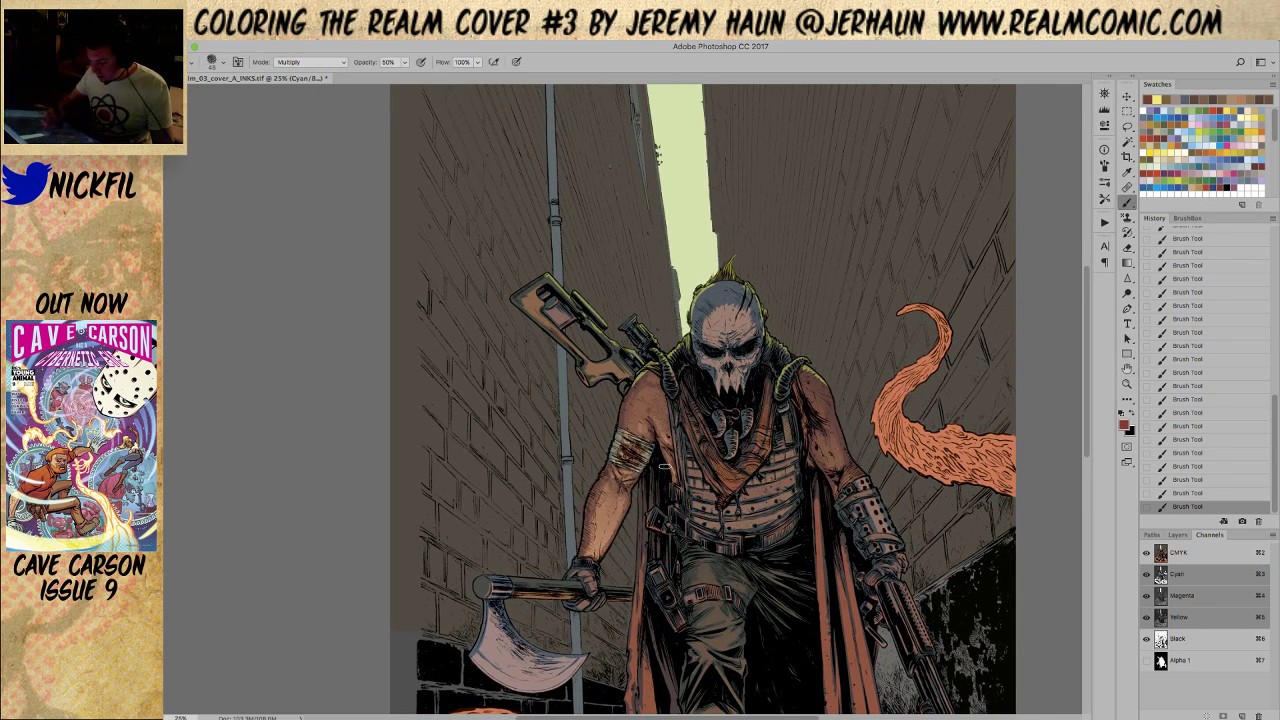
alt+click(630, 433)
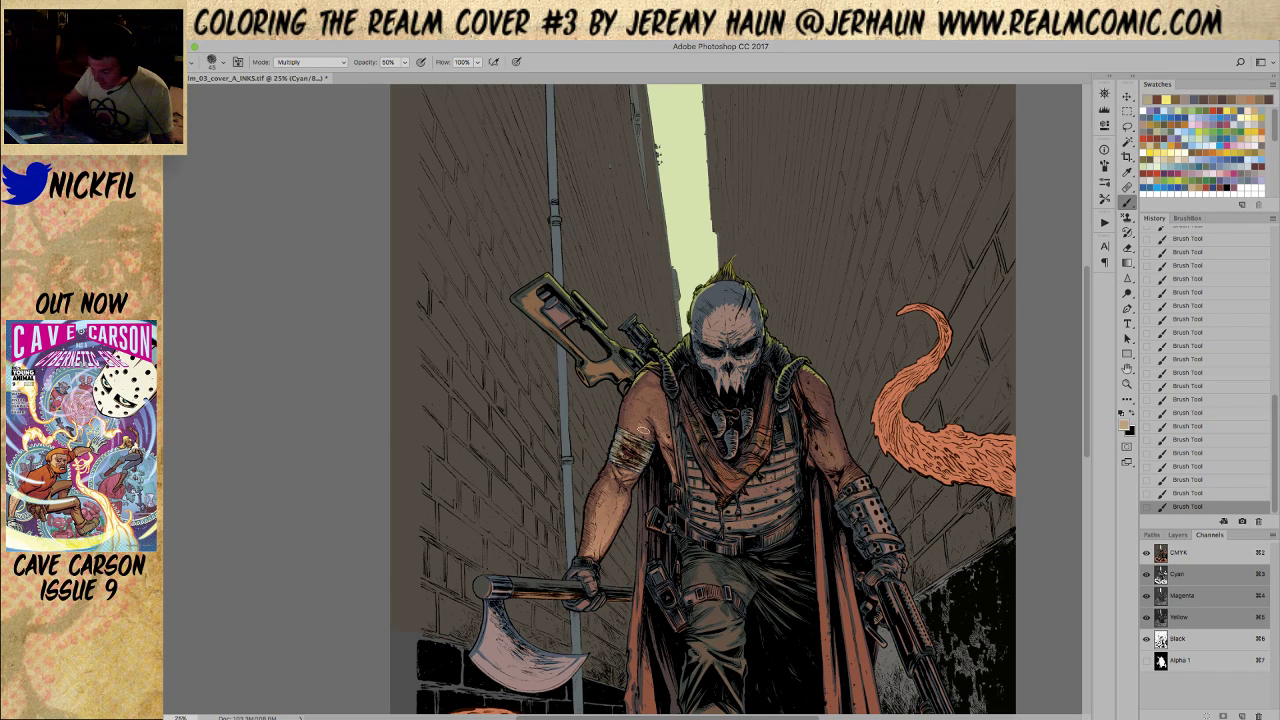
click(312, 62)
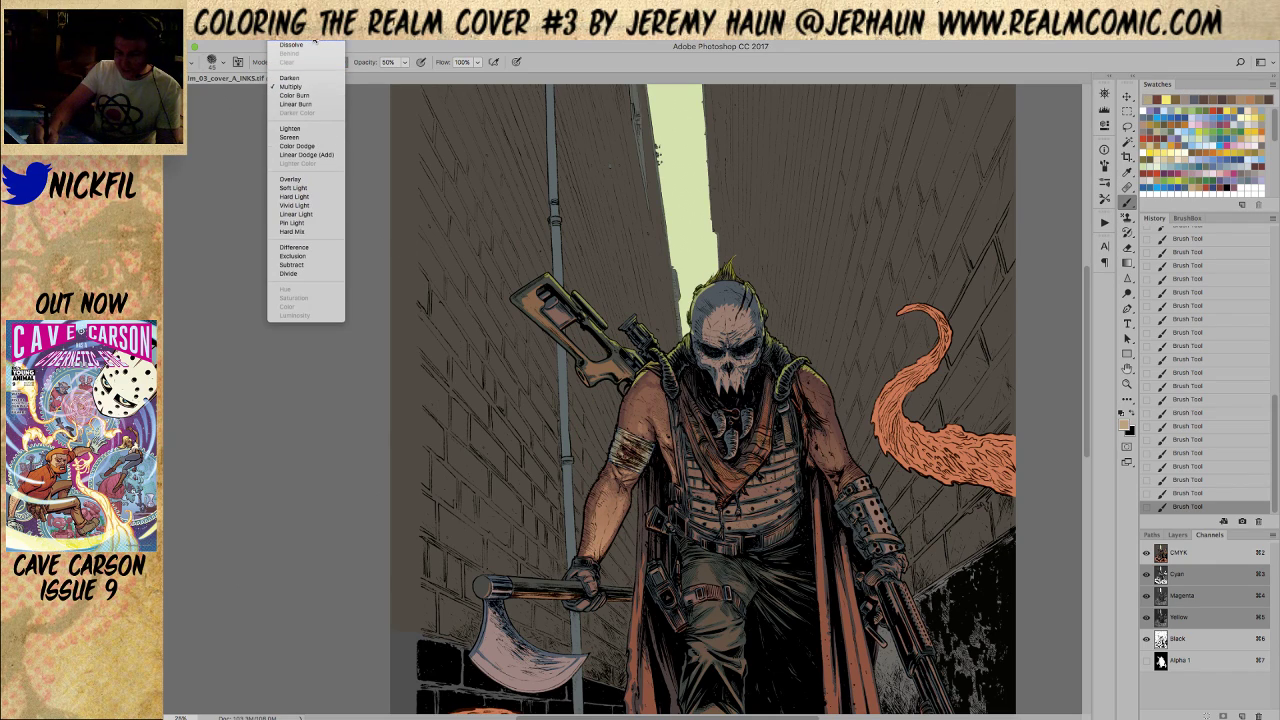
click(314, 42)
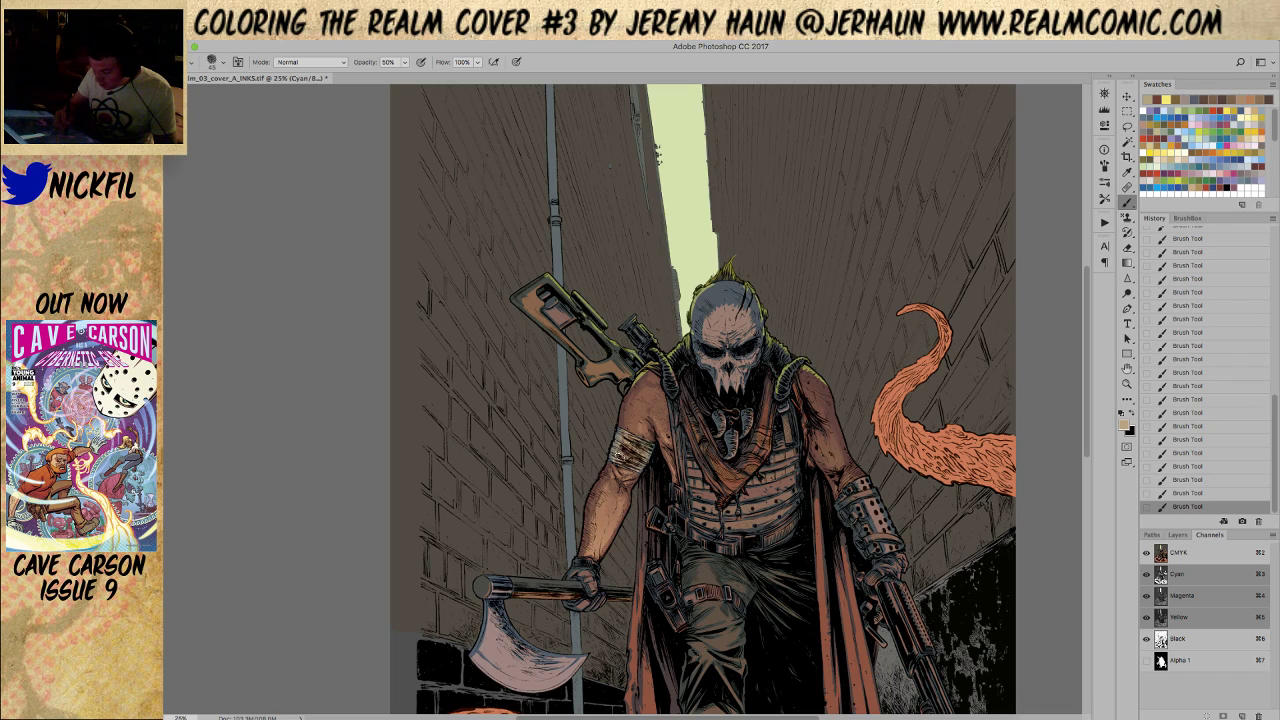
Shade the bandage around the axe arm with sampled and swatch grey-brown tones, using the brush in Normal mode at 100% opacity
alt+click(617, 430)
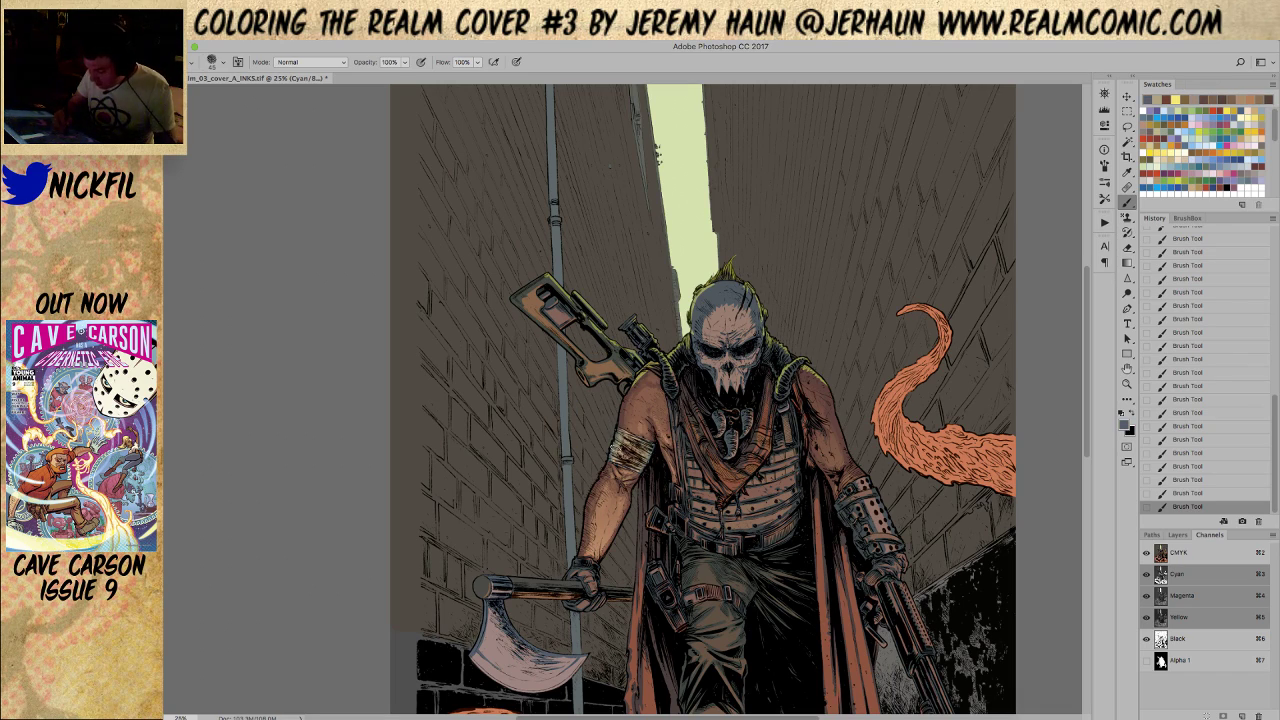
click(1153, 108)
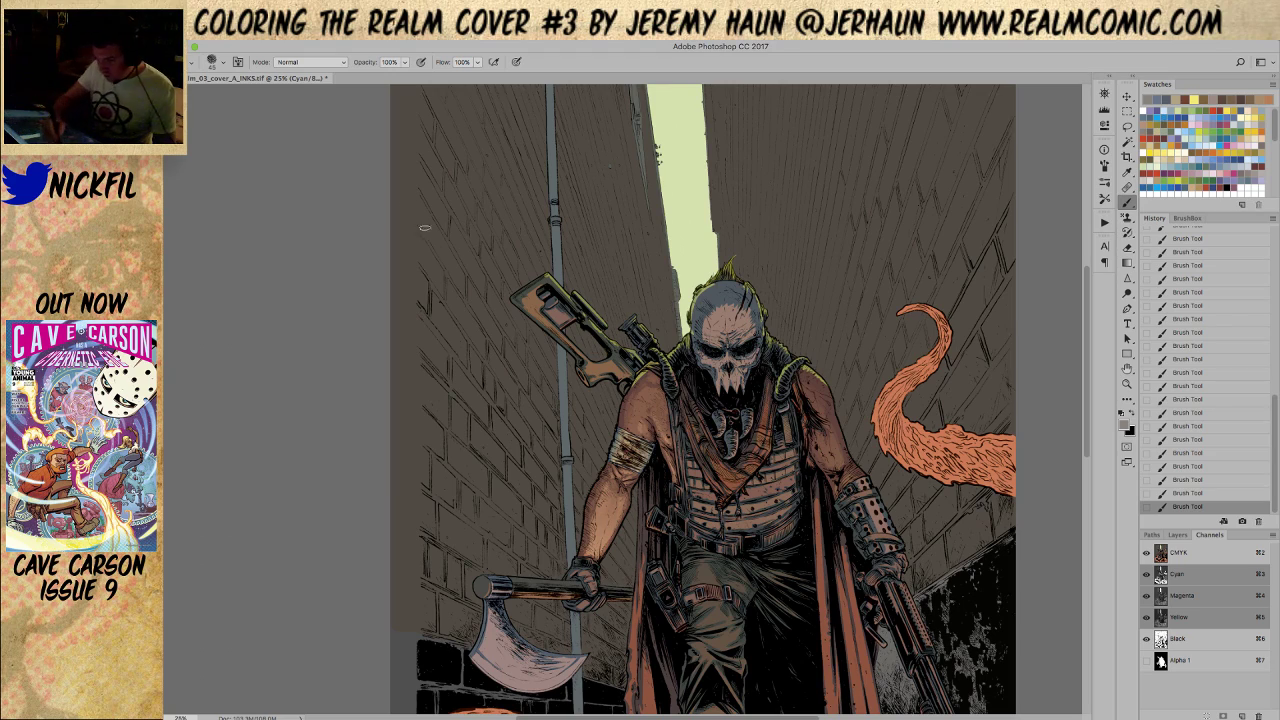
click(321, 61)
click(321, 61)
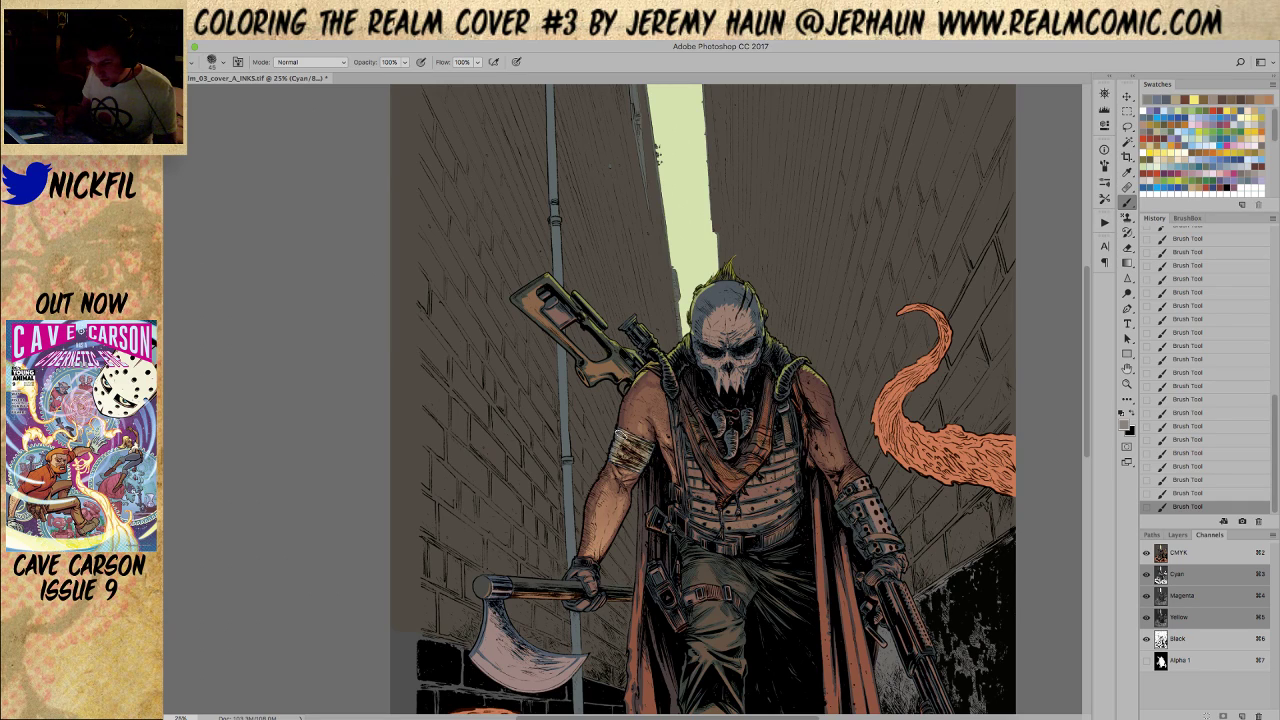
click(331, 61)
click(331, 58)
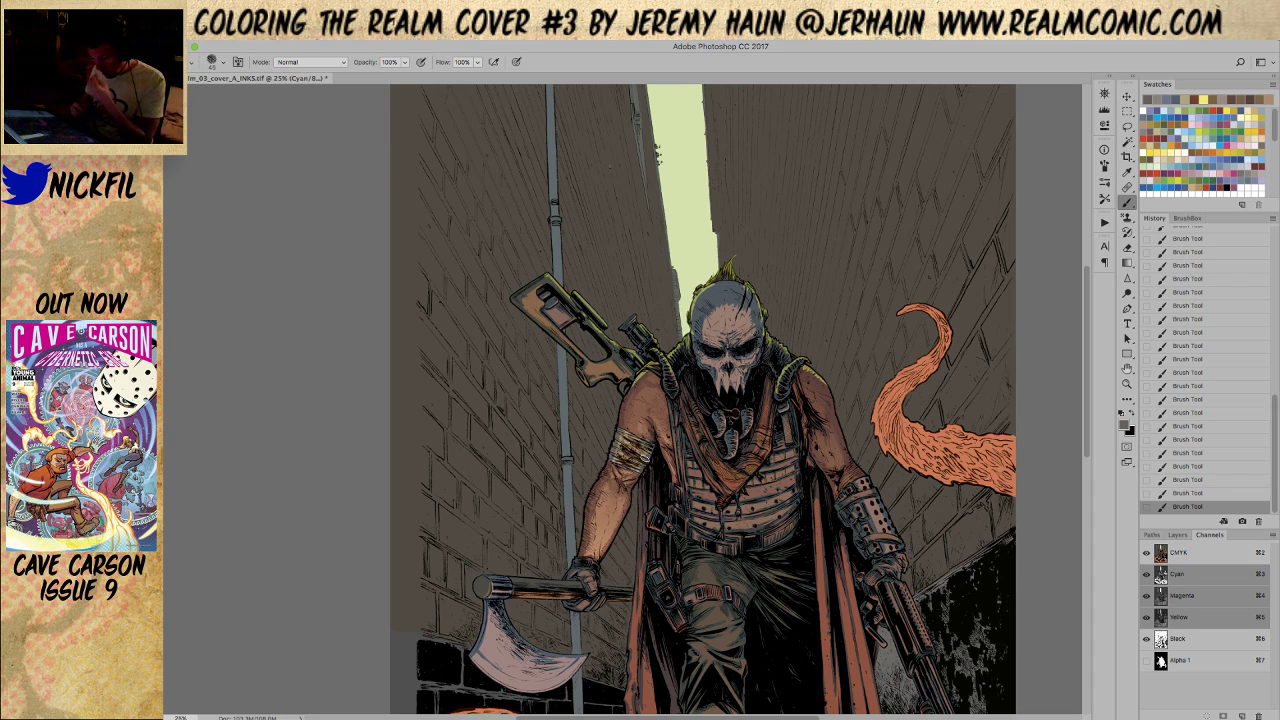
alt+click(645, 458)
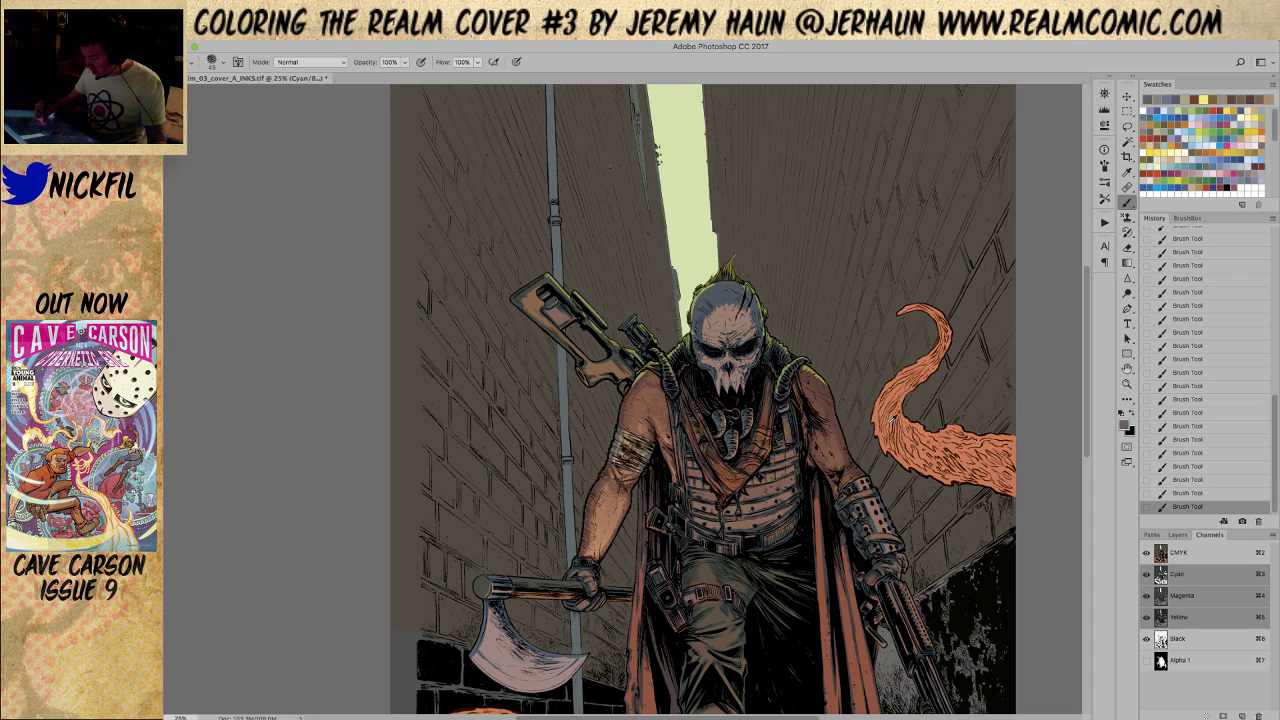
Brighten the folds of the neck bandana with orange sampled from the tentacle, using the brush in Screen mode at 50% opacity
click(297, 64)
click(307, 162)
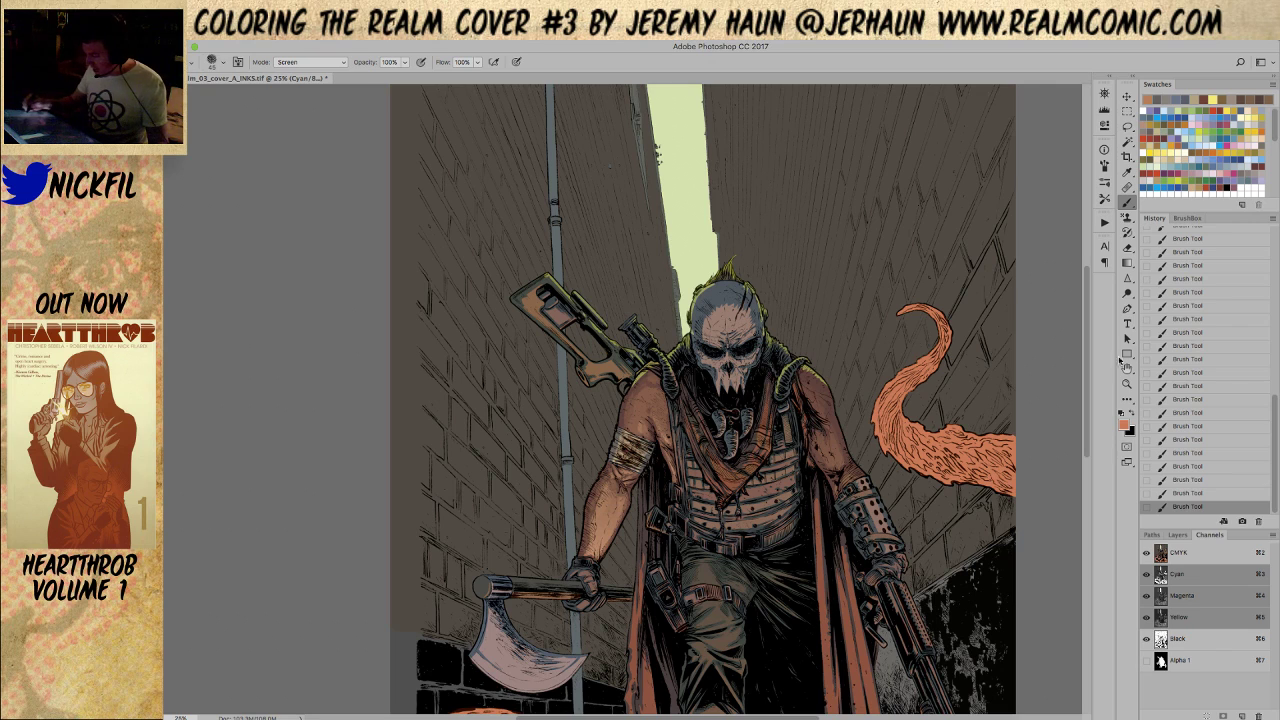
click(1127, 368)
drag(1075, 403, 1039, 353)
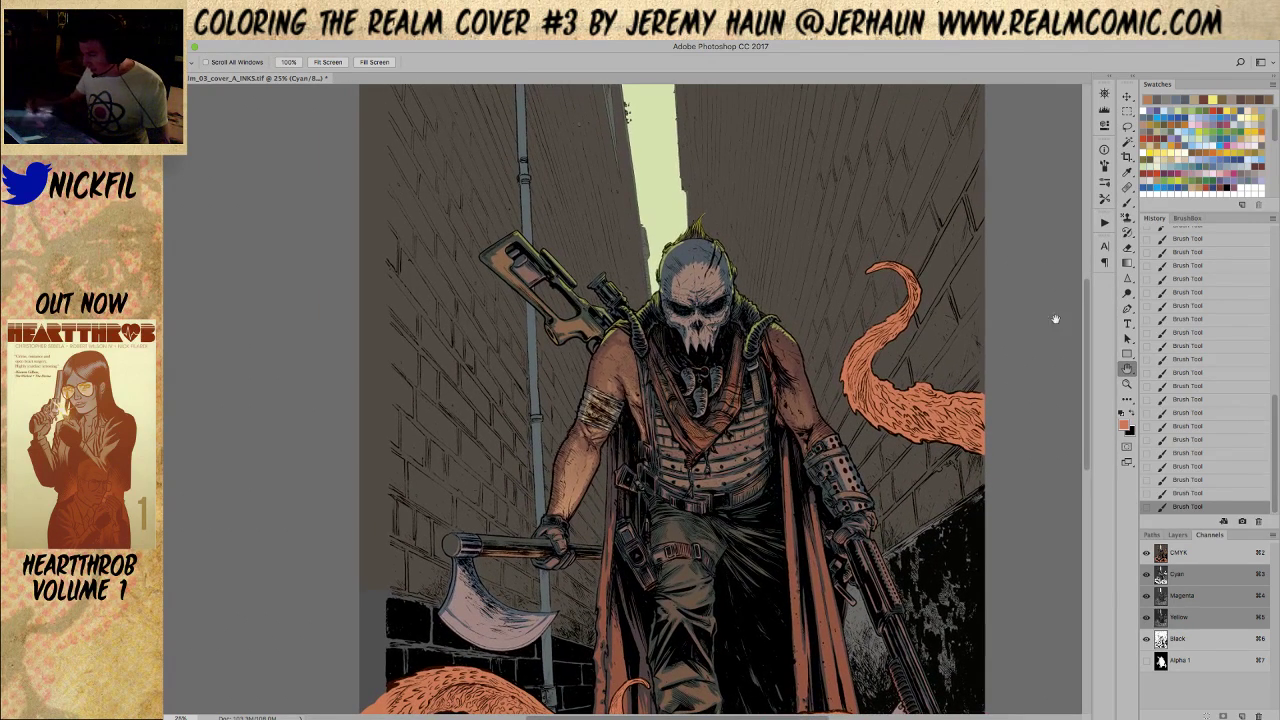
click(1127, 202)
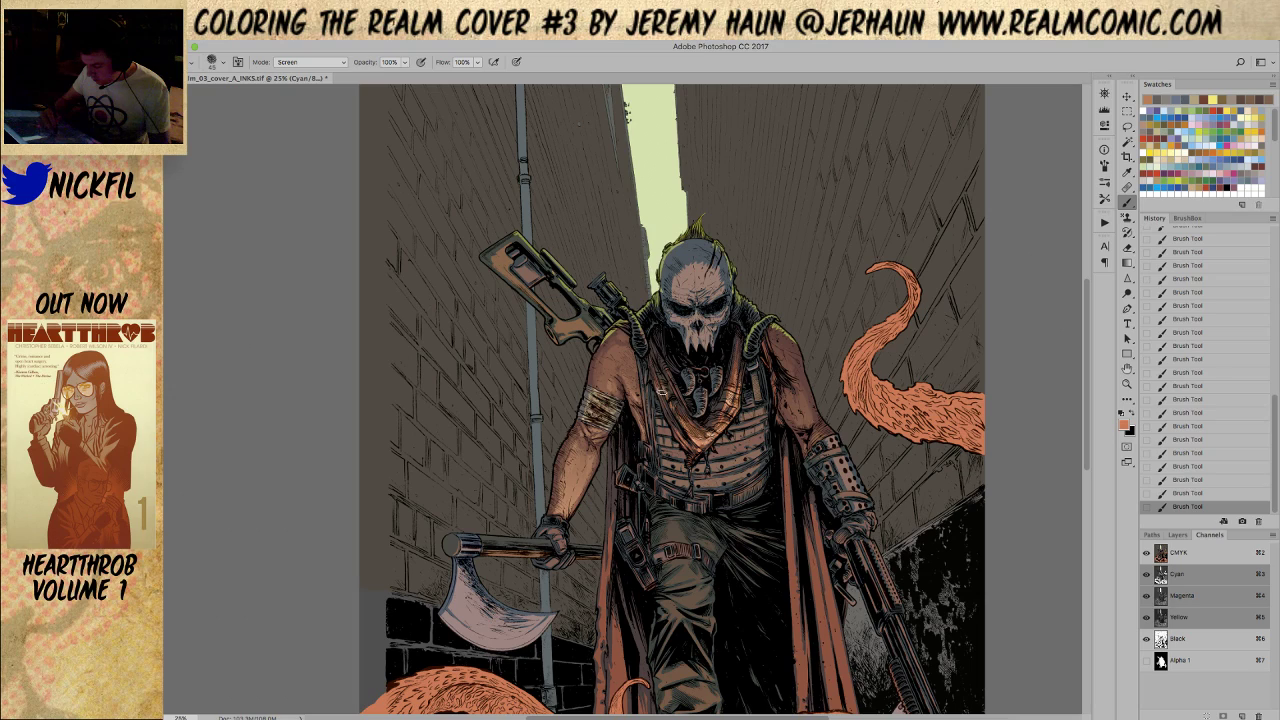
alt+click(851, 410)
key(5)
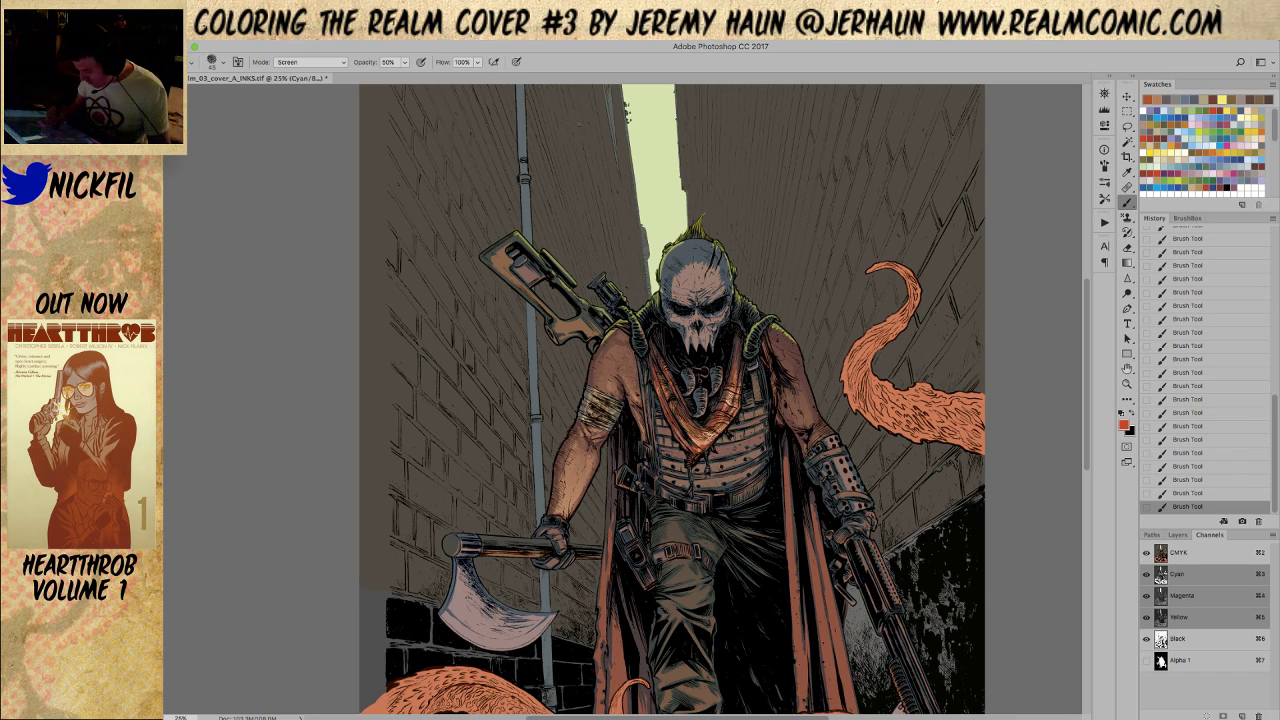
Highlight the fangs hanging from the necklace in Screen mode at 50% opacity, using a sampled brownish tone and a pale blue swatch
key(z)
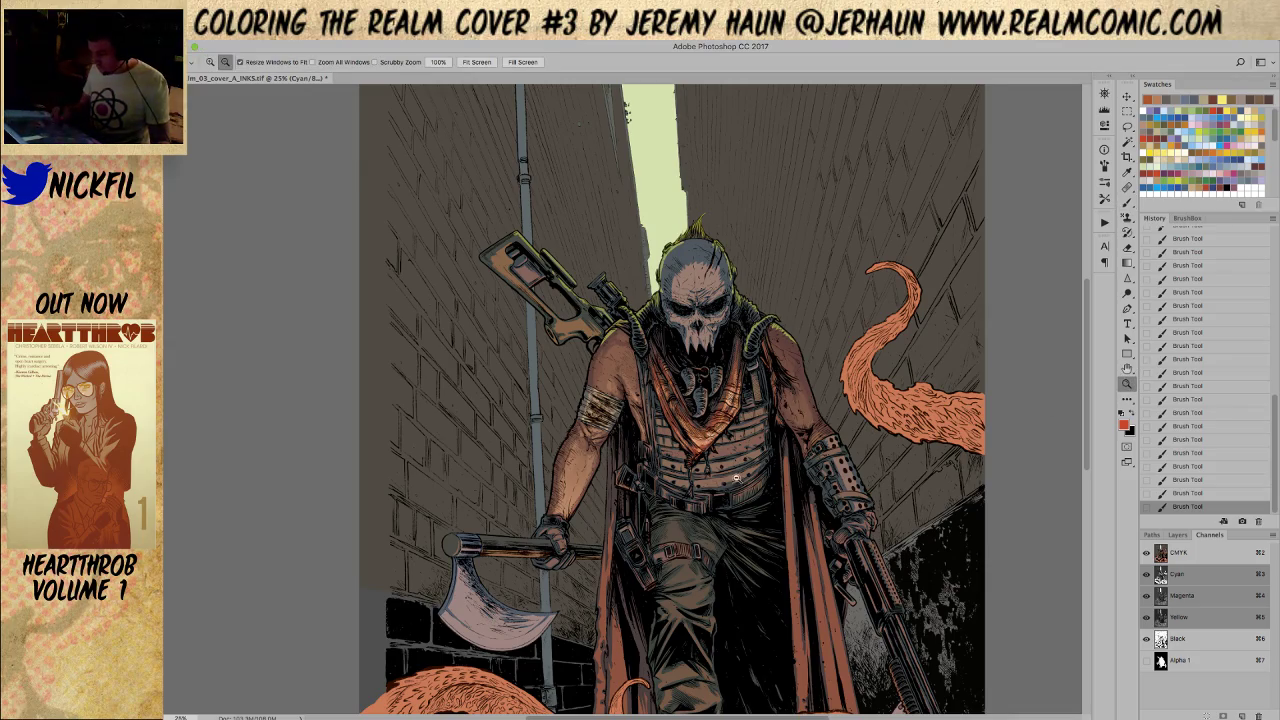
alt+click(738, 480)
click(646, 363)
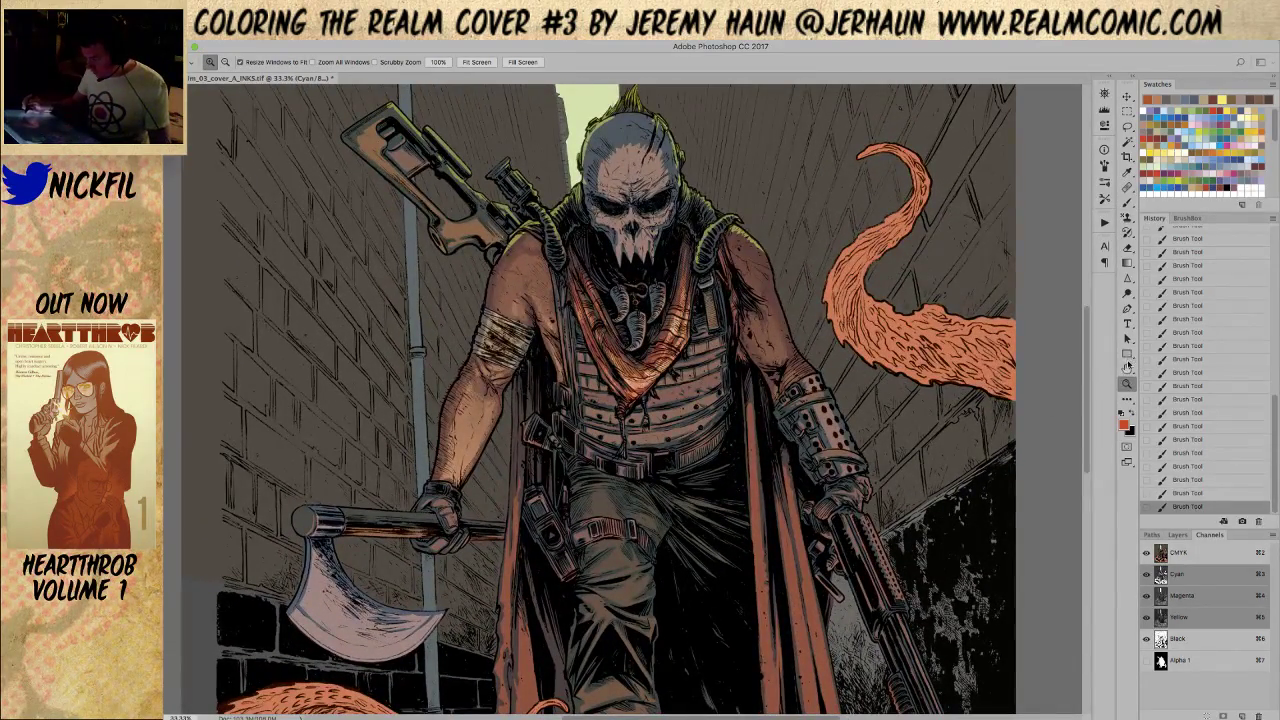
key(h)
drag(701, 467, 709, 481)
key(b)
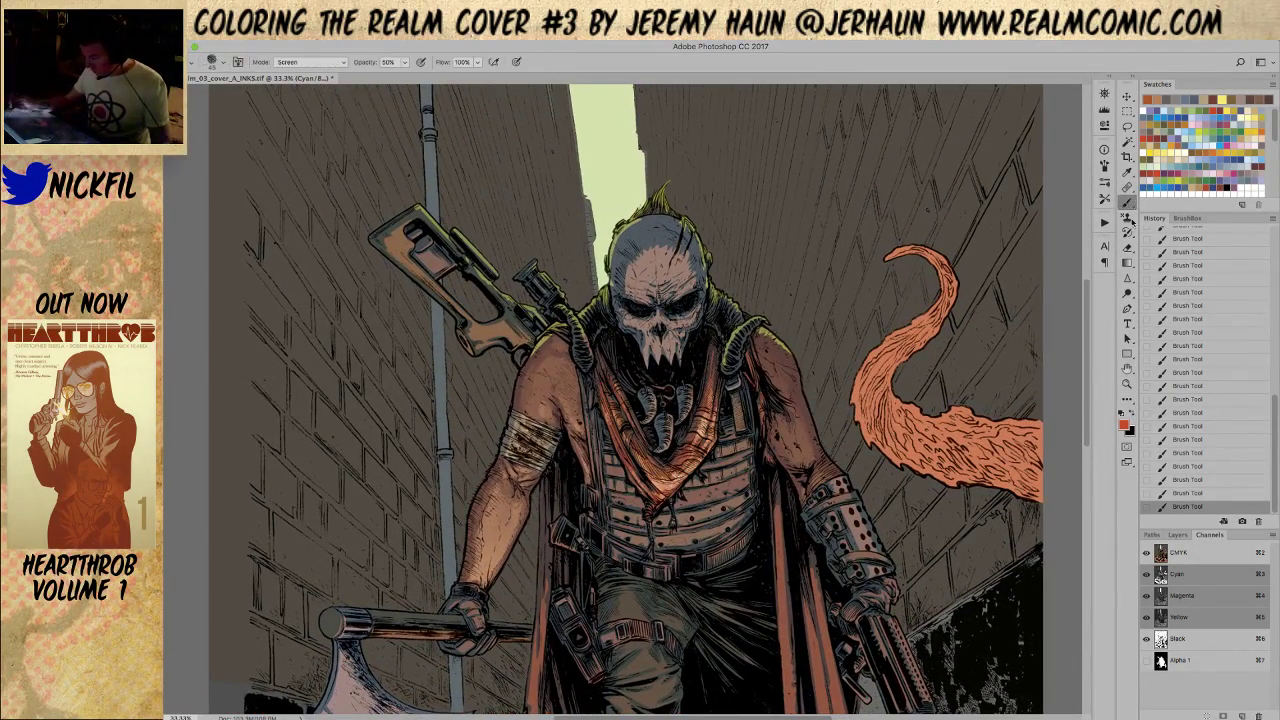
alt+click(665, 447)
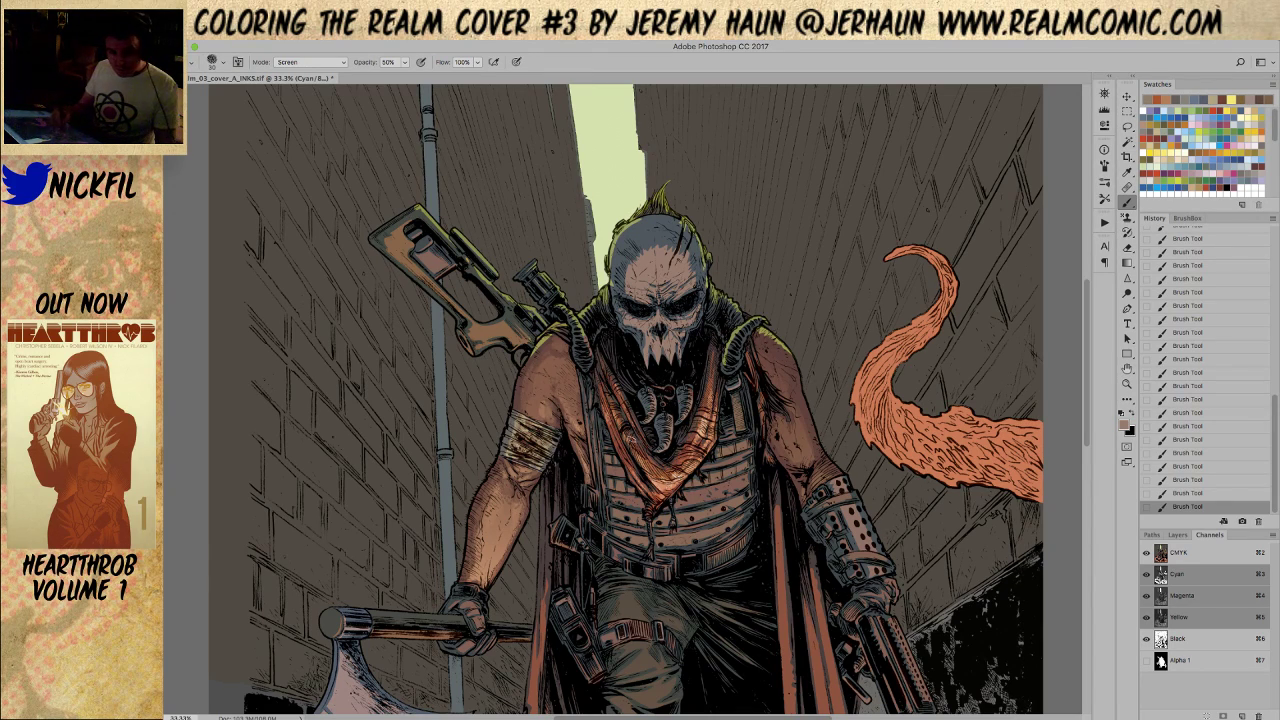
click(305, 62)
click(305, 62)
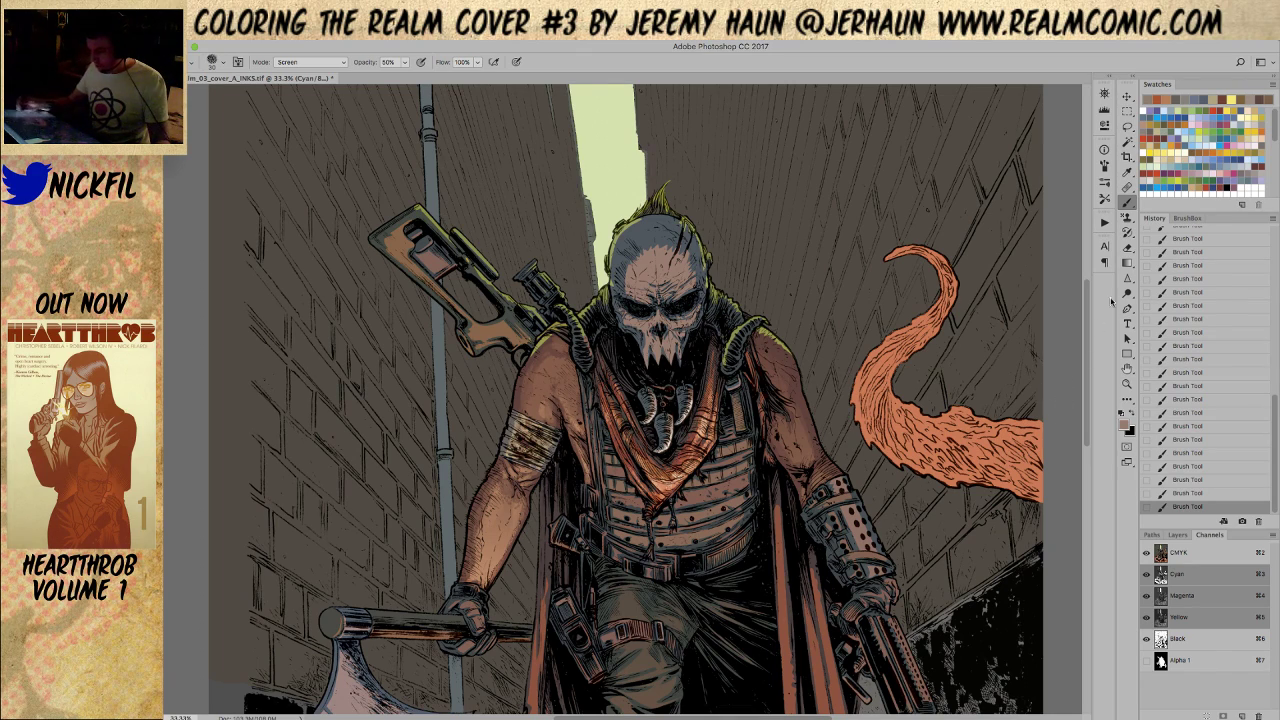
click(1195, 154)
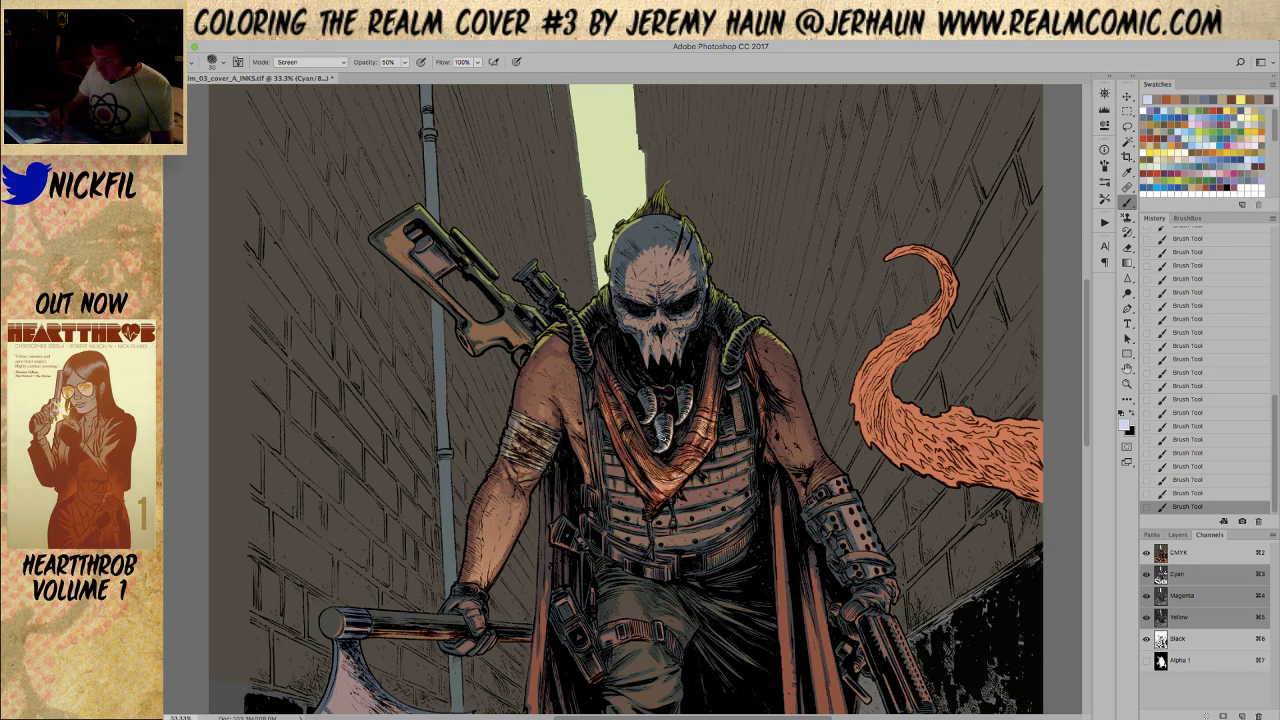
drag(661, 433, 661, 438)
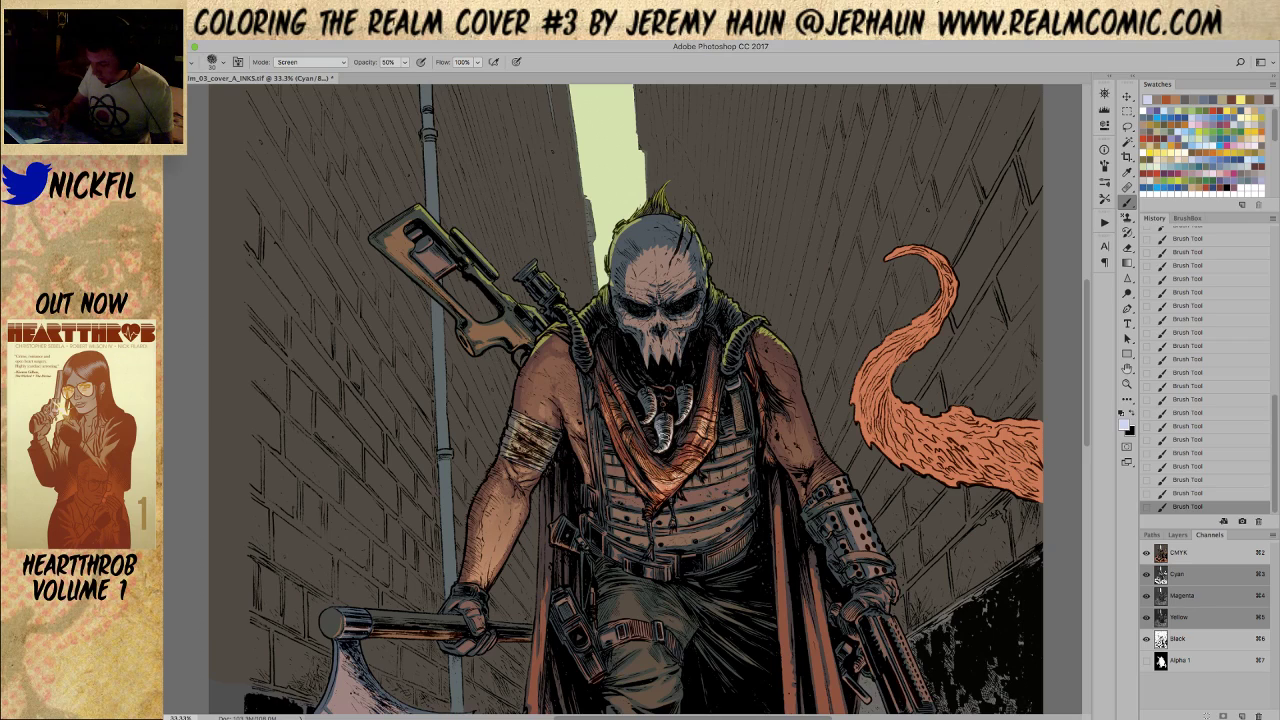
Sample the collar's green, then pick a dark grey swatch as the brush colour
alt+click(599, 295)
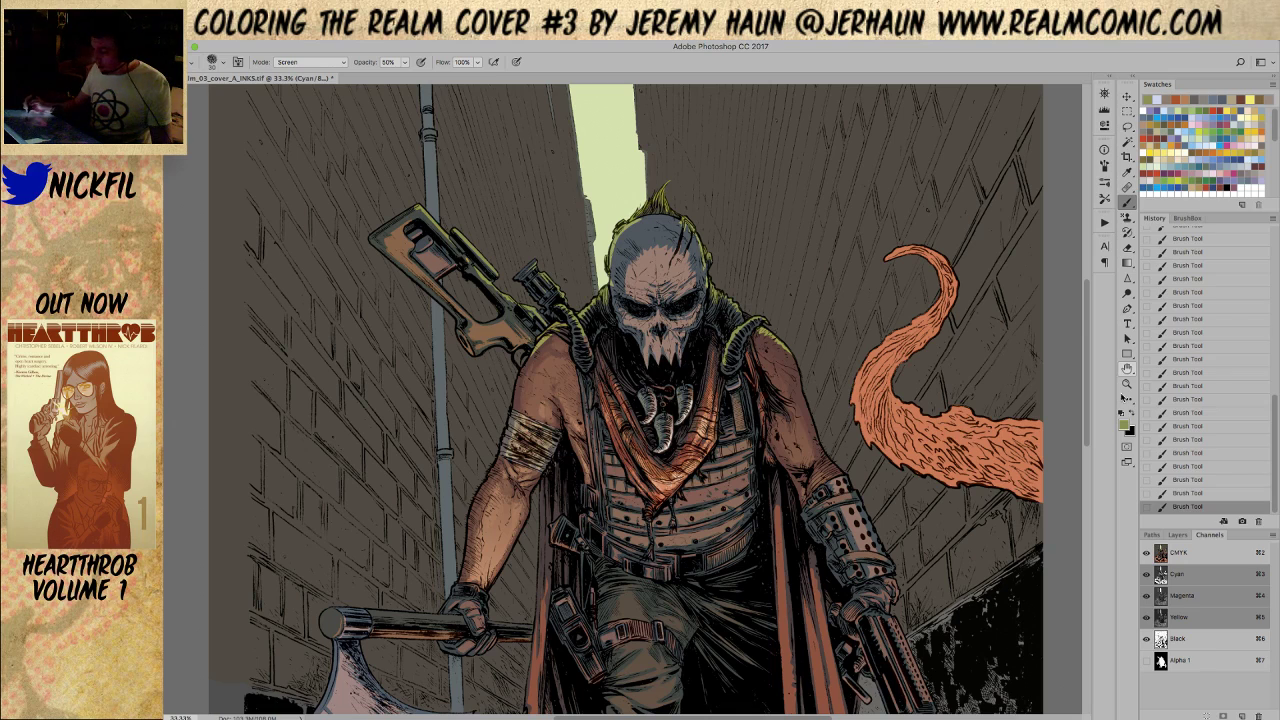
key(z)
alt+click(660, 550)
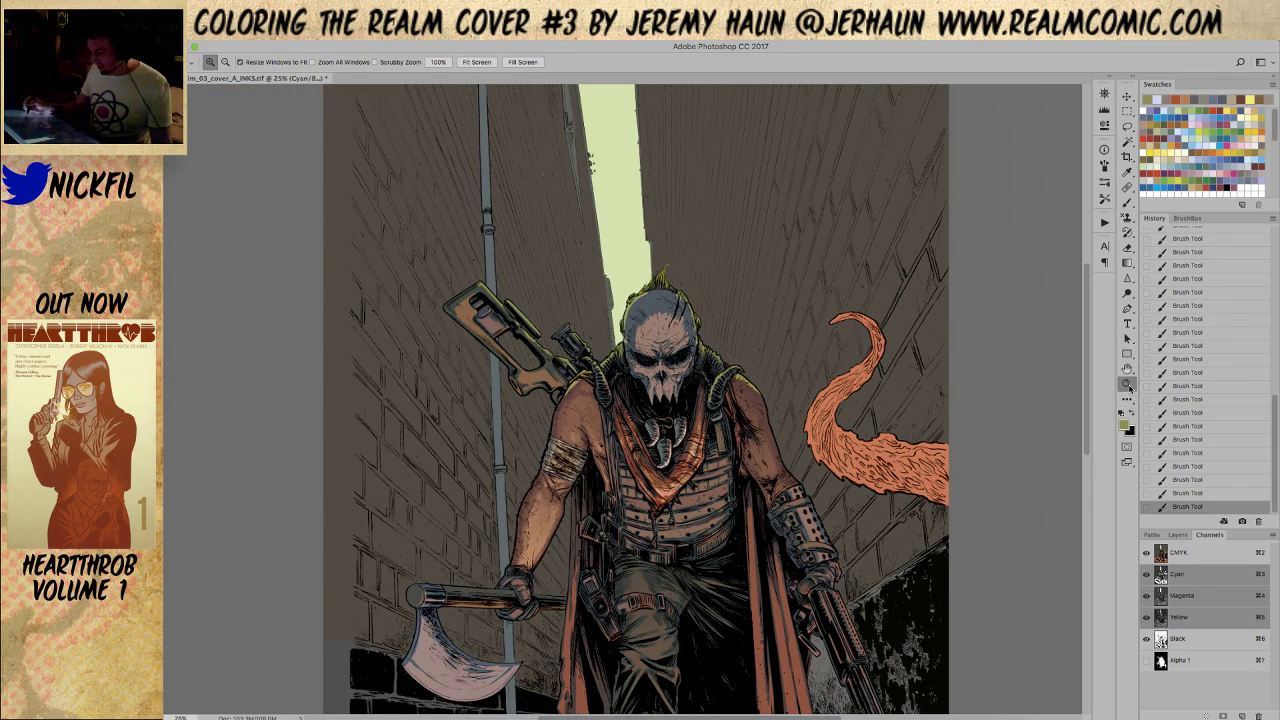
click(672, 390)
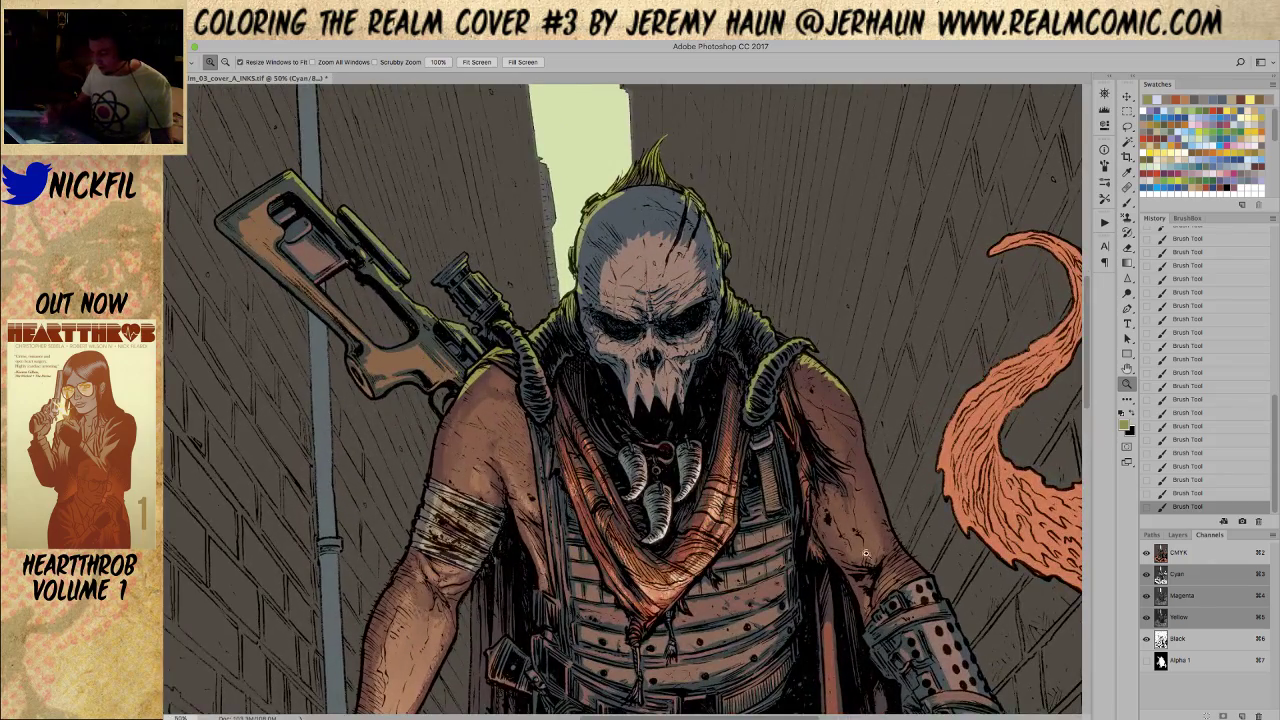
click(1127, 368)
drag(788, 489, 864, 509)
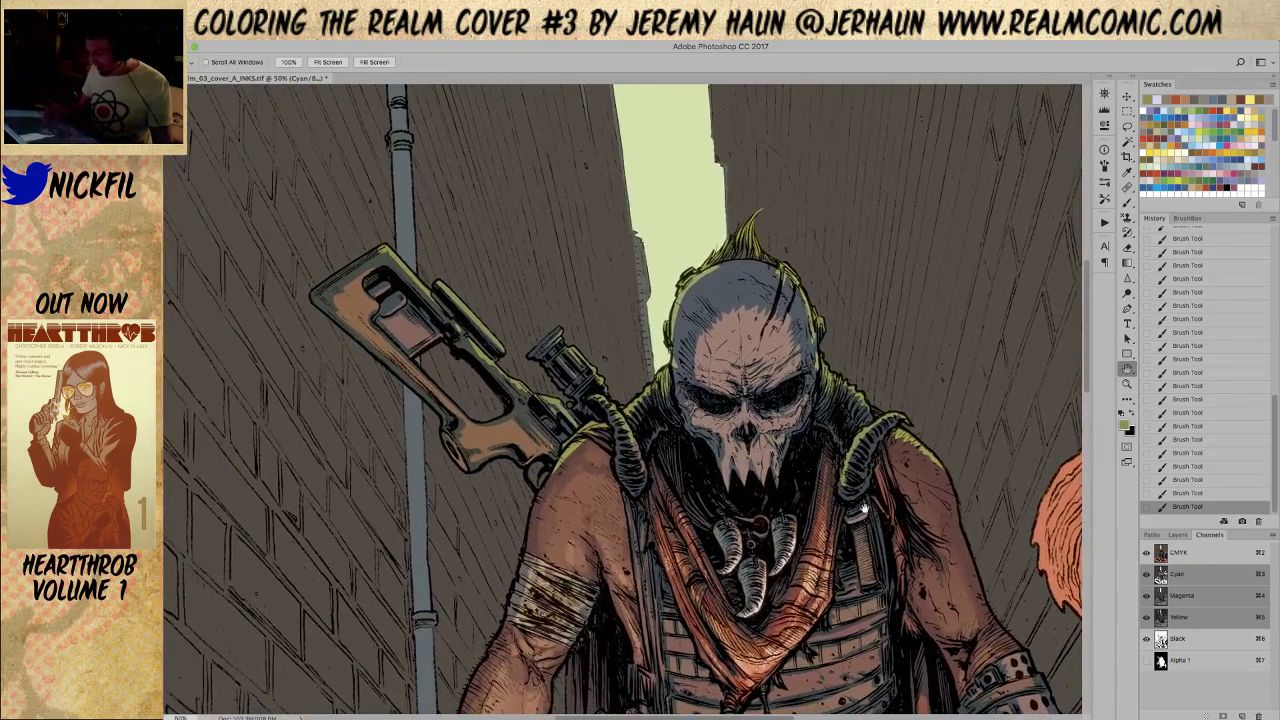
click(1128, 201)
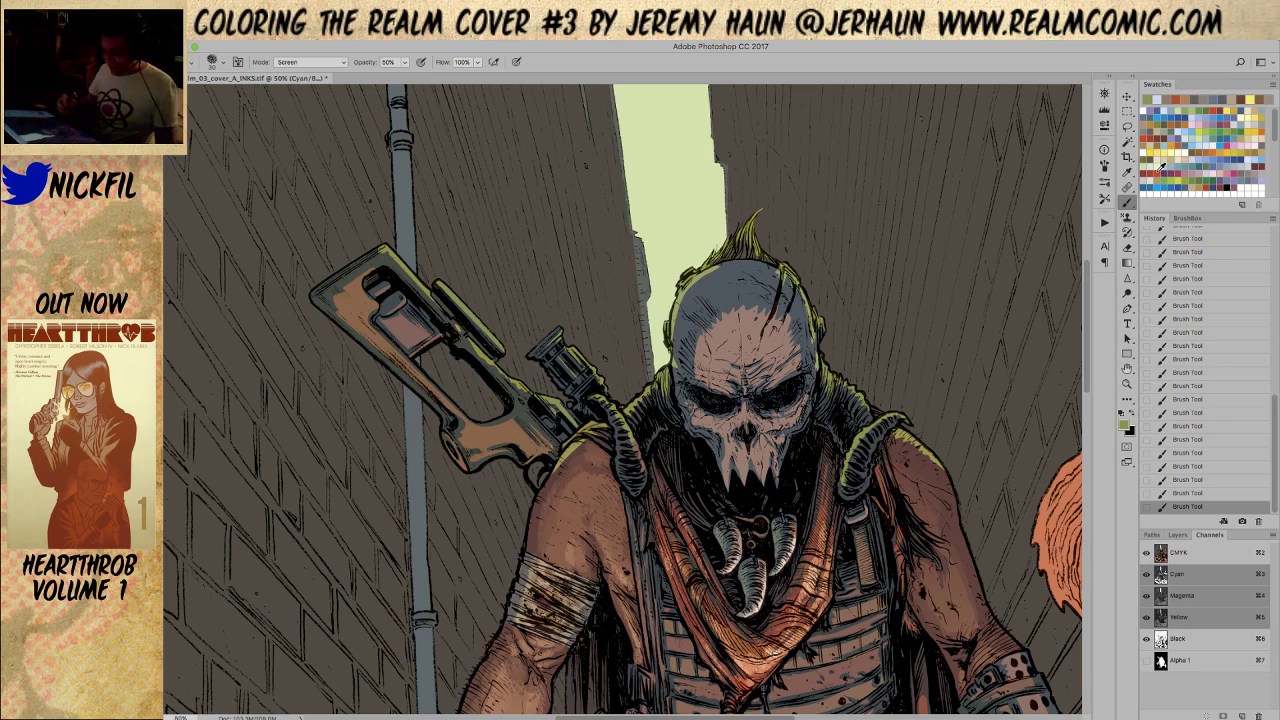
click(1162, 166)
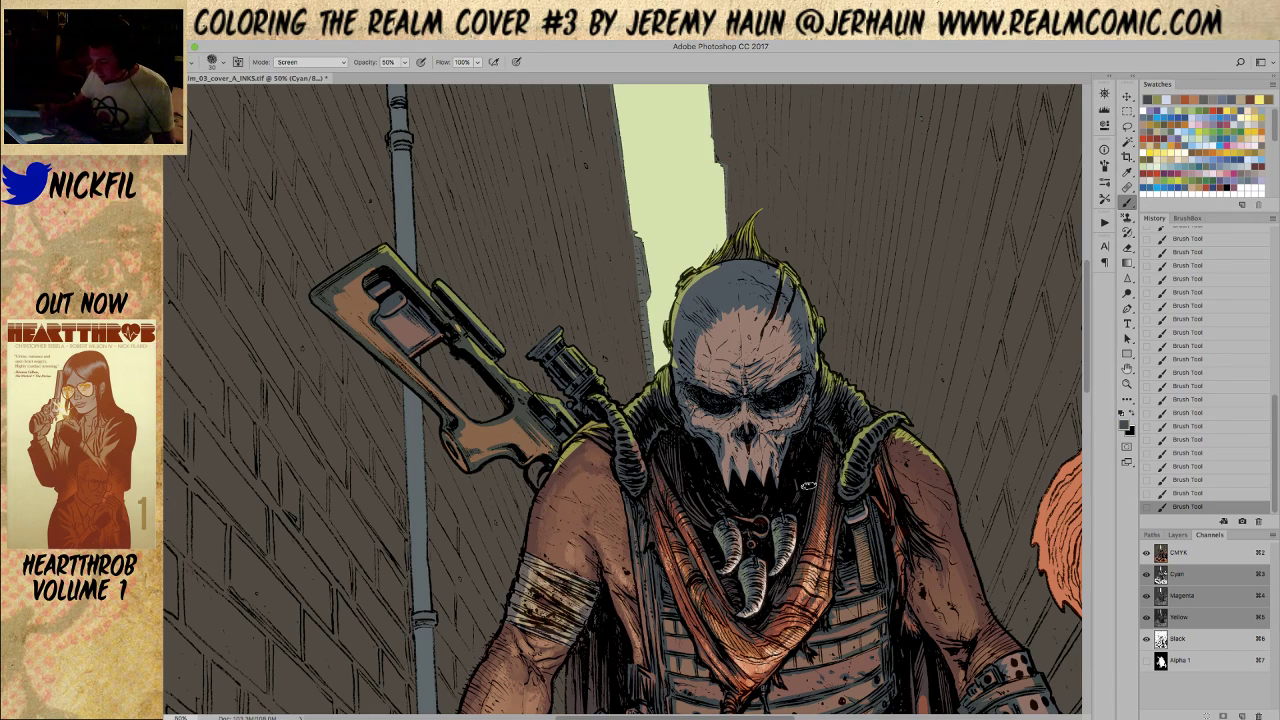
click(1127, 369)
drag(834, 420, 765, 448)
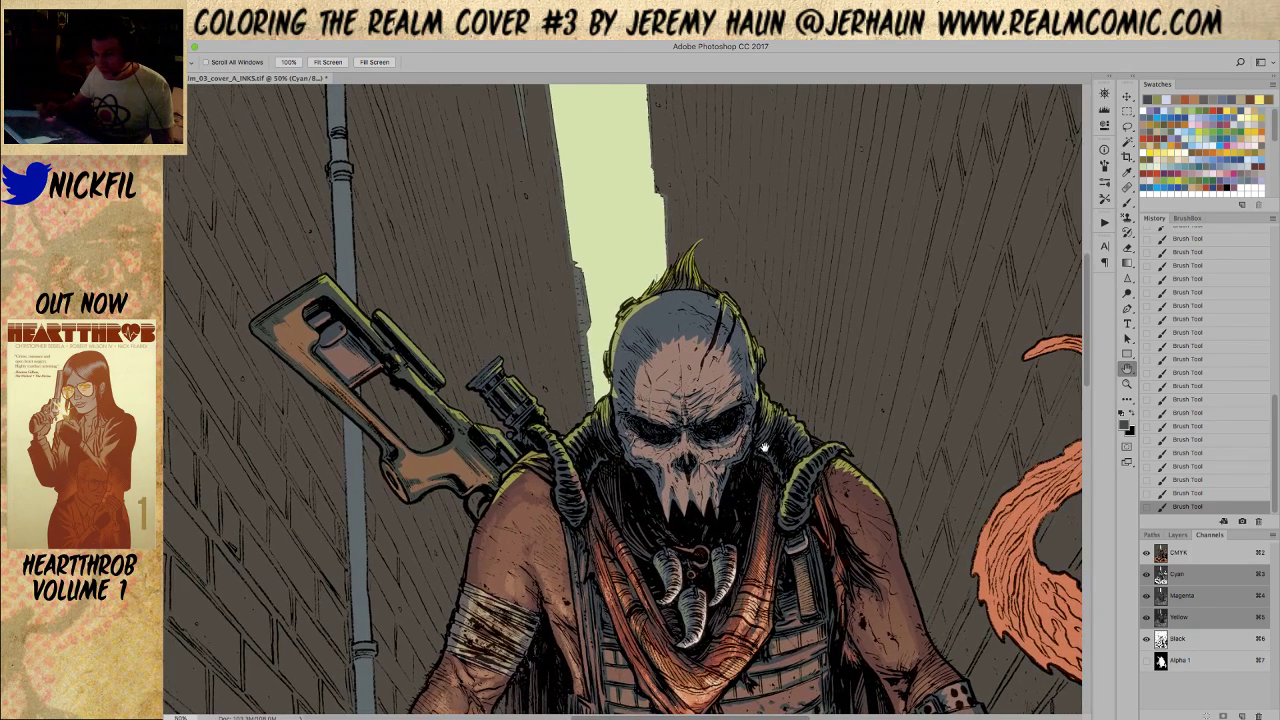
Paint a thin rim light along both sides of the masked head with sampled collar green, in Screen mode at 100% opacity
click(1128, 202)
alt+click(595, 414)
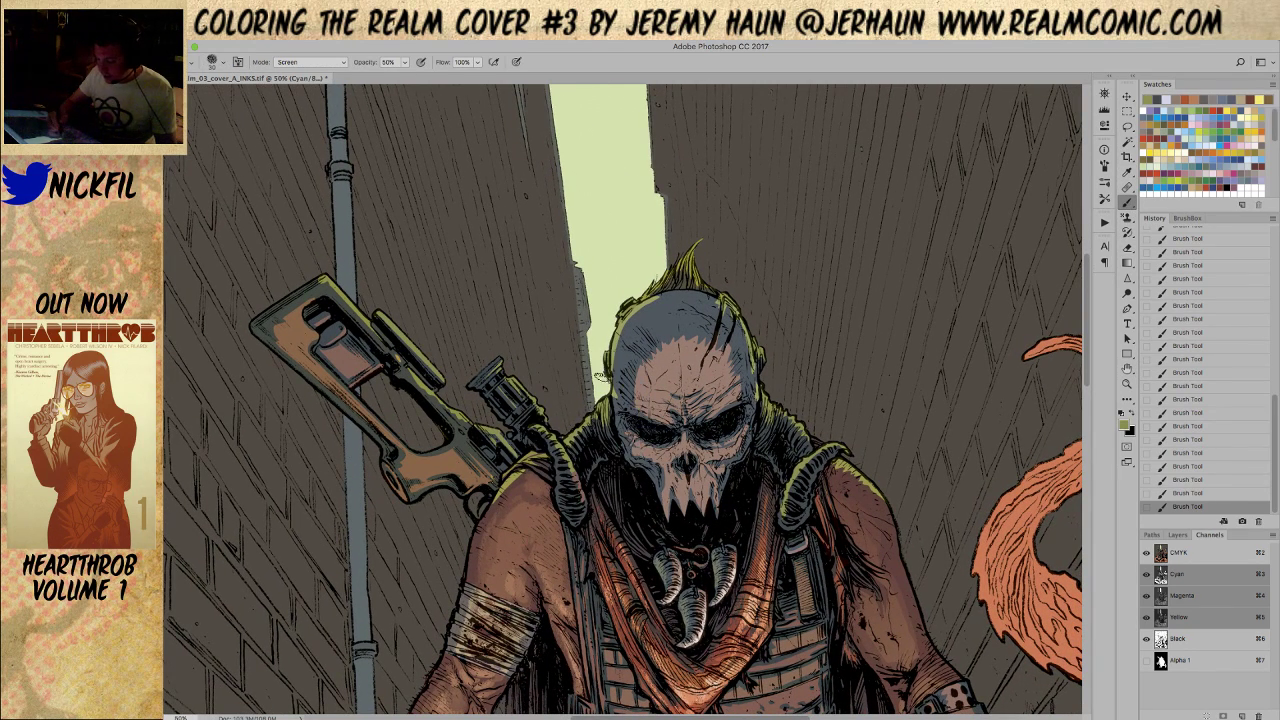
click(311, 64)
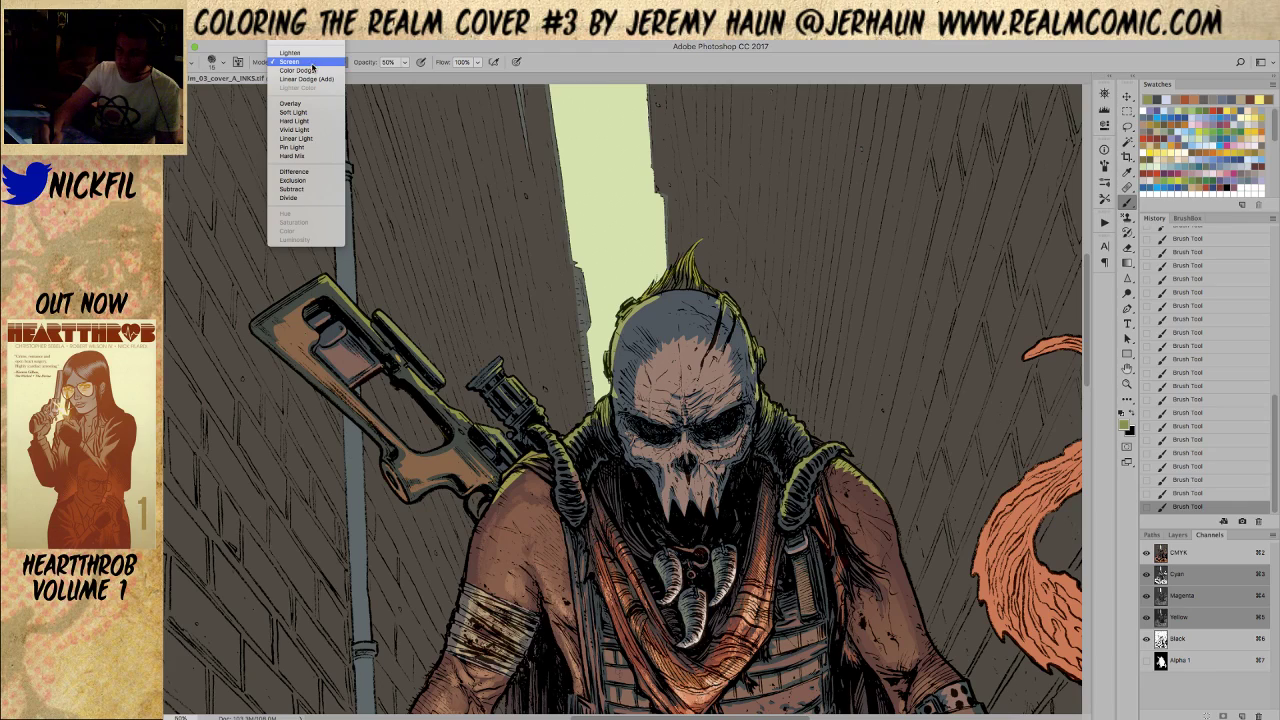
click(314, 66)
key(0)
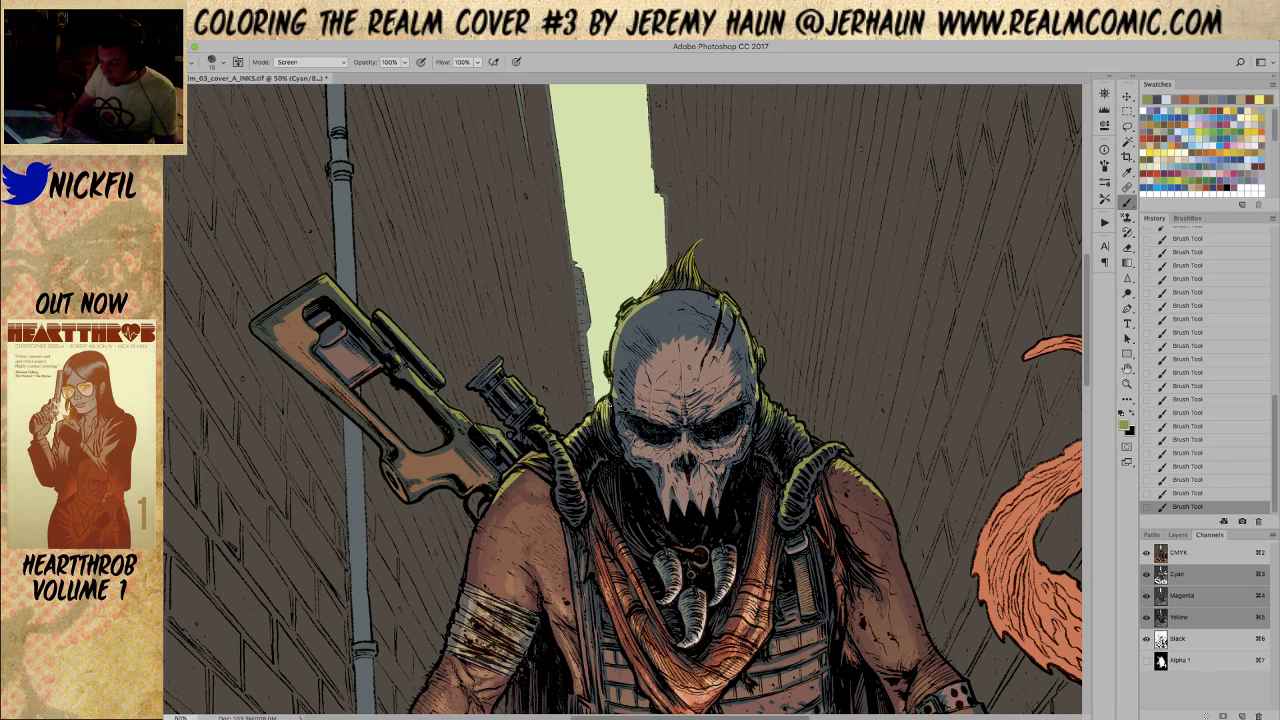
mouse_move(615, 396)
mouse_down()
mouse_move(614, 356)
mouse_move(646, 300)
mouse_move(668, 295)
mouse_up()
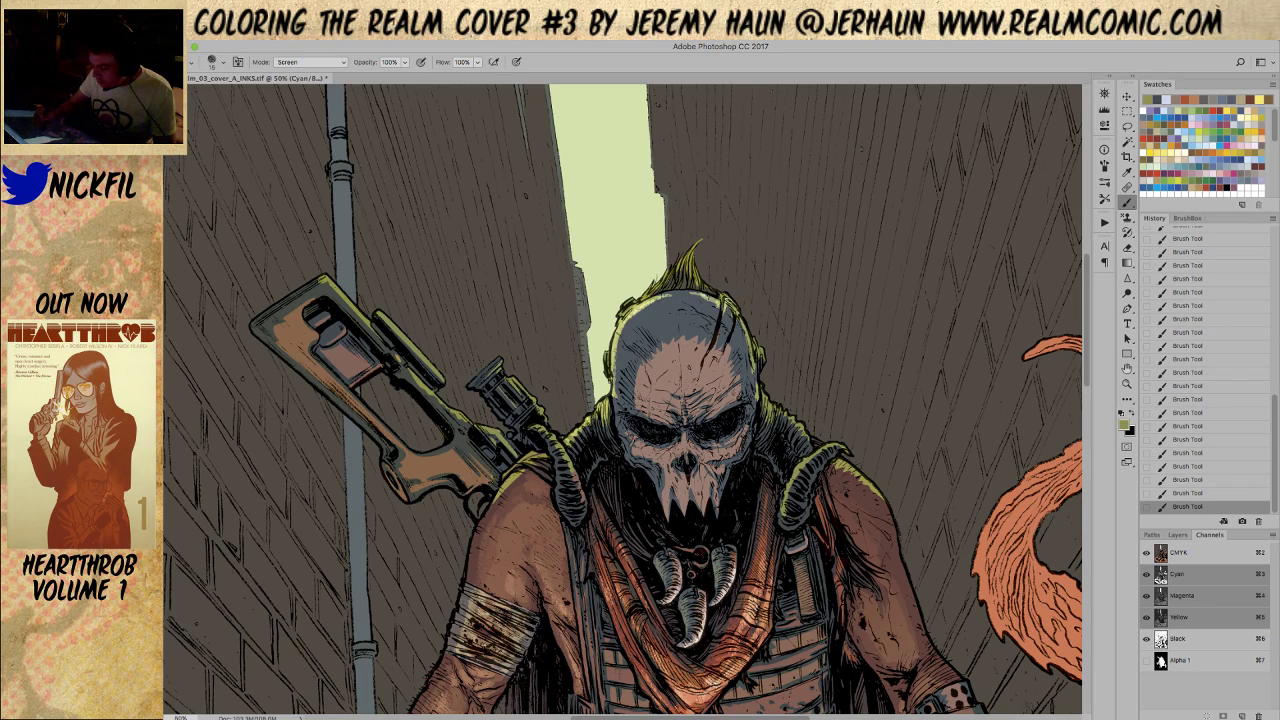
drag(737, 313, 757, 386)
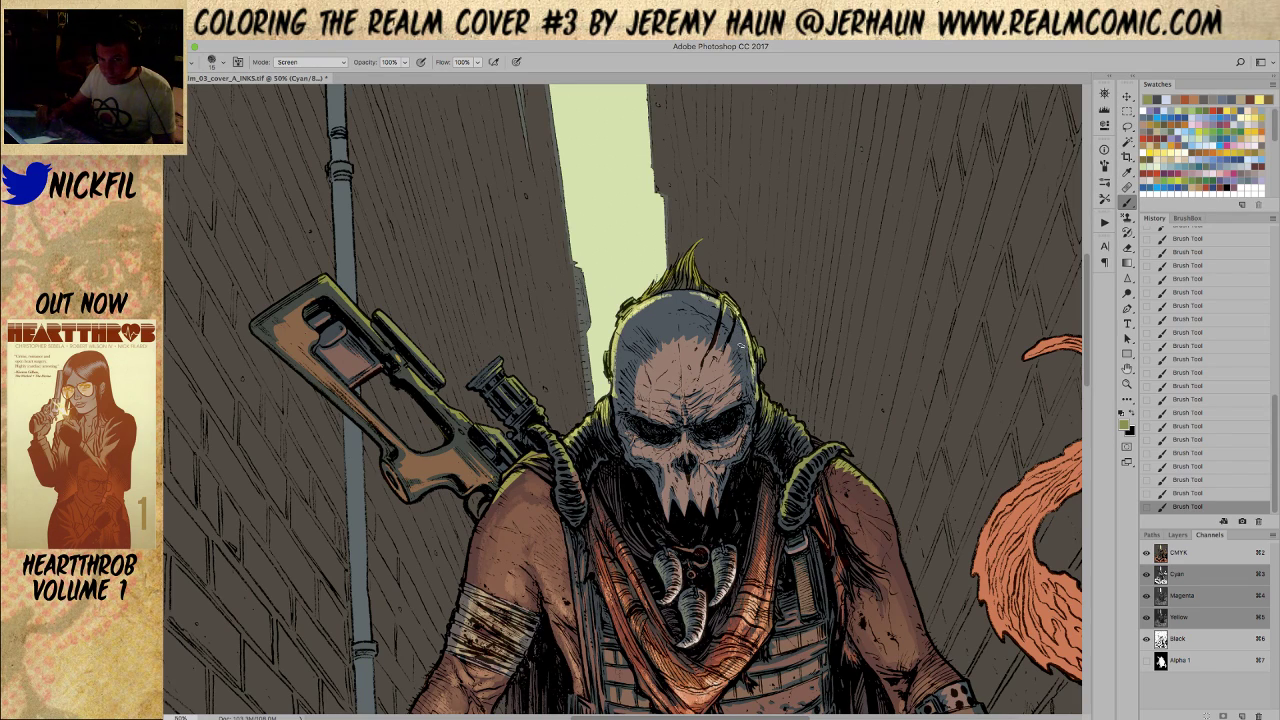
drag(751, 386, 748, 346)
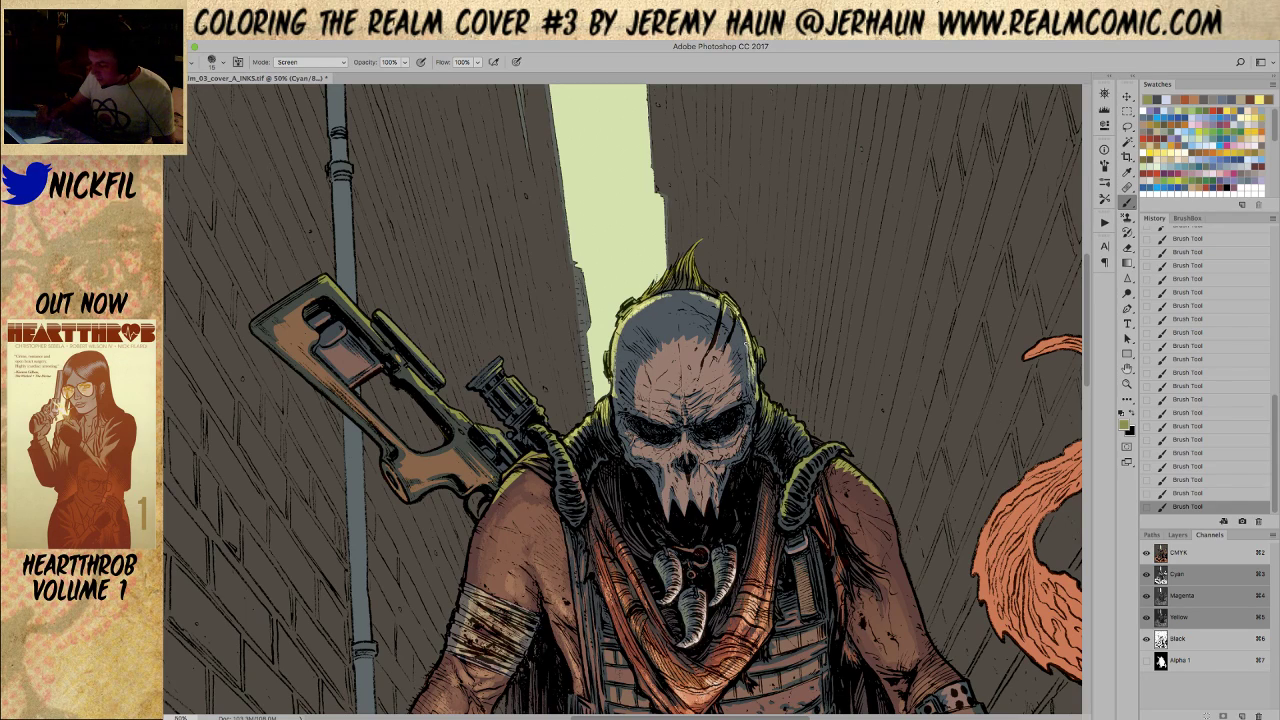
drag(757, 398, 755, 368)
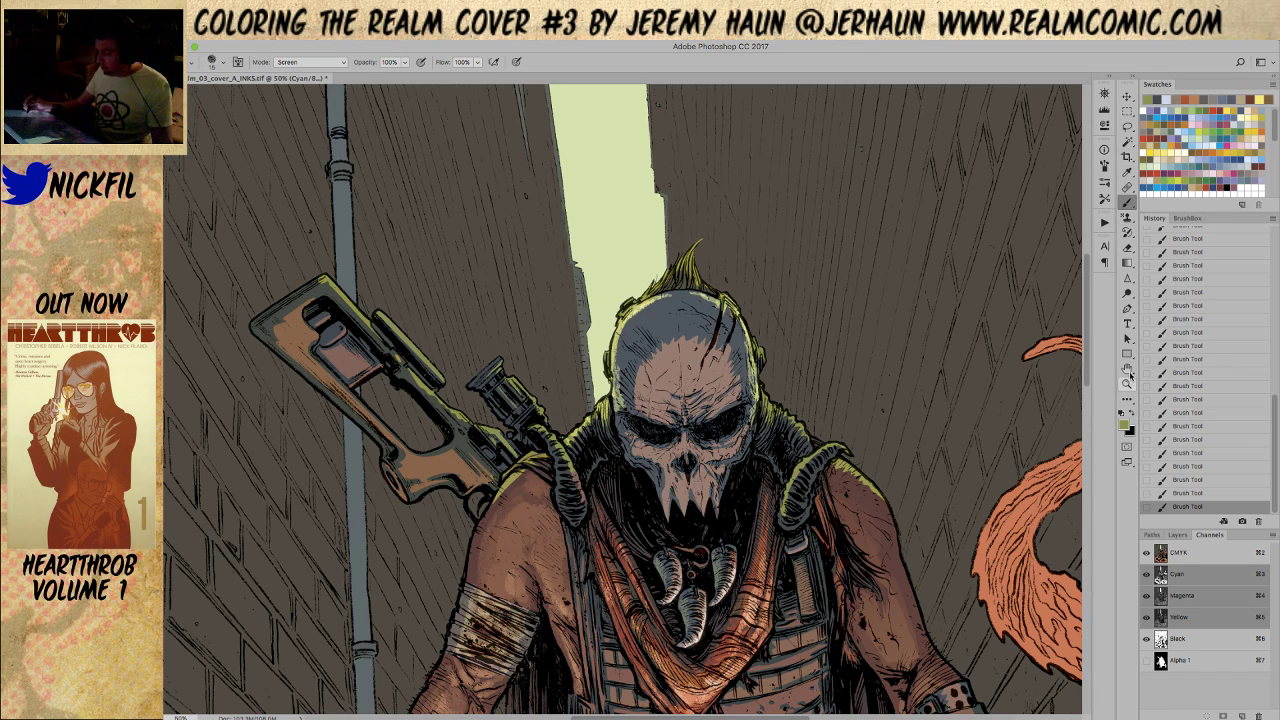
Paint a soft pale yellow-green glow along both upper edges of the masked head, using sampled colours in Normal mode at 50% opacity
key(space)
drag(839, 472, 856, 527)
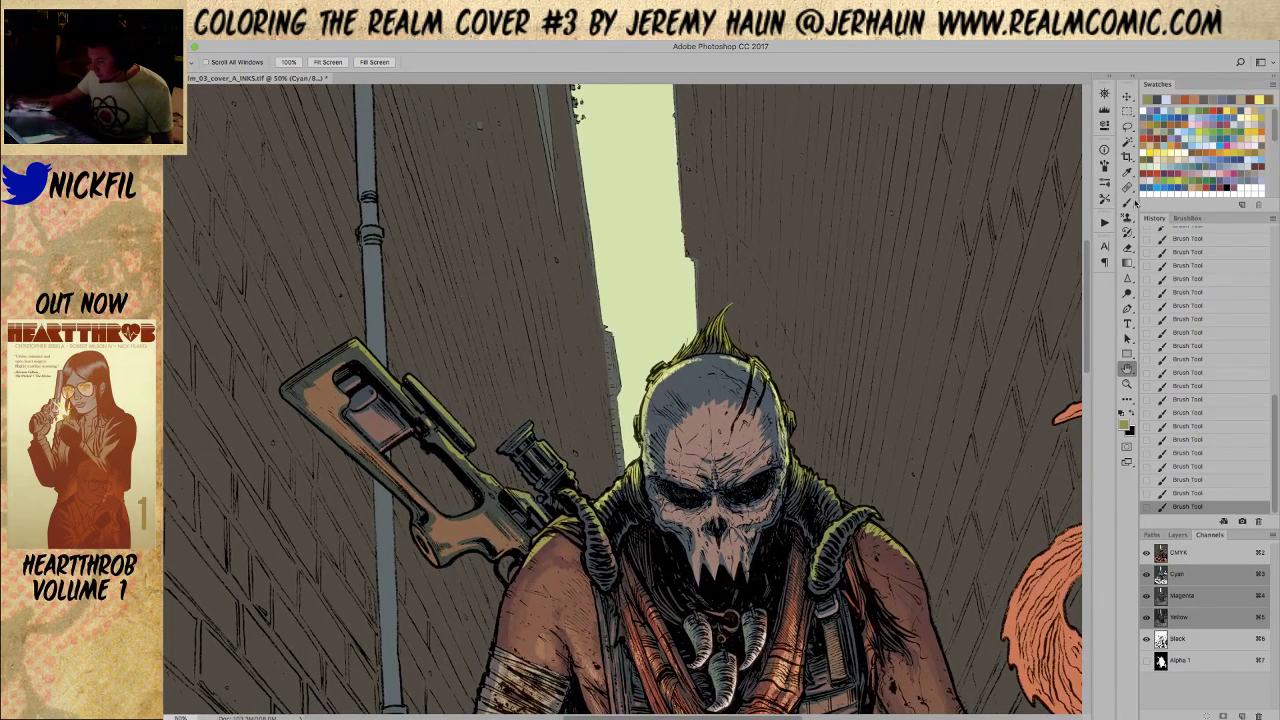
click(308, 62)
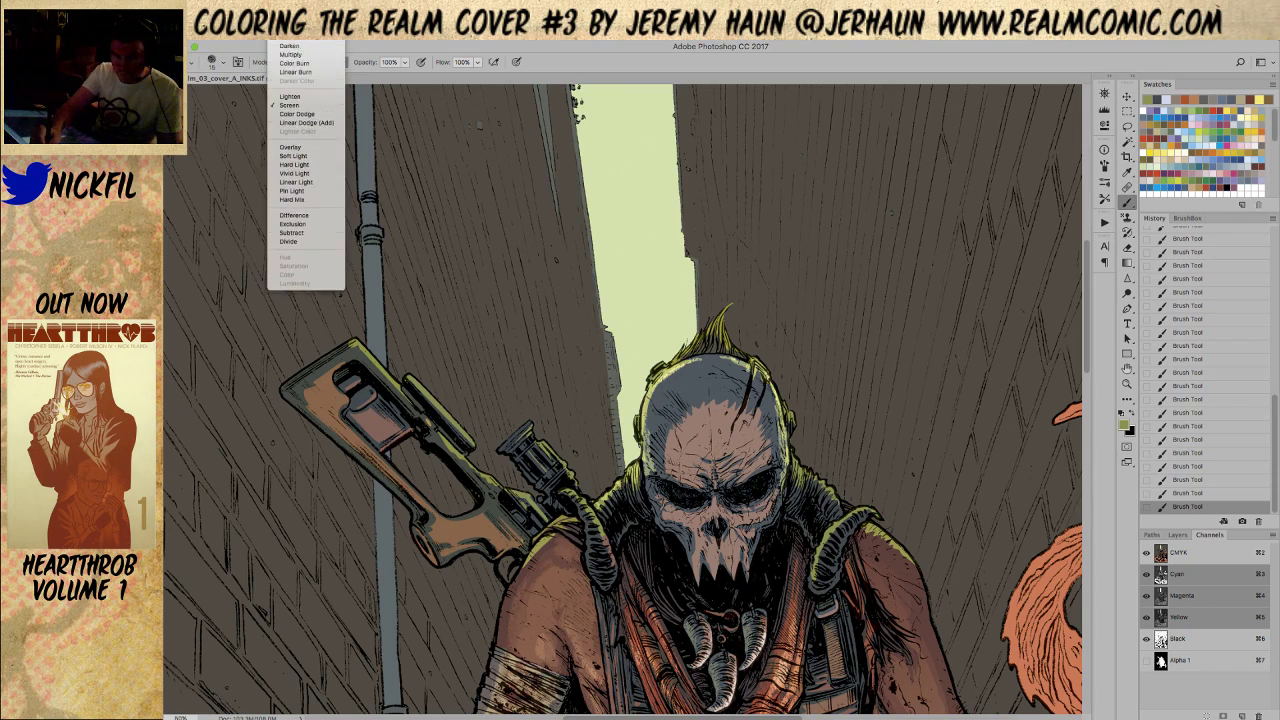
click(309, 42)
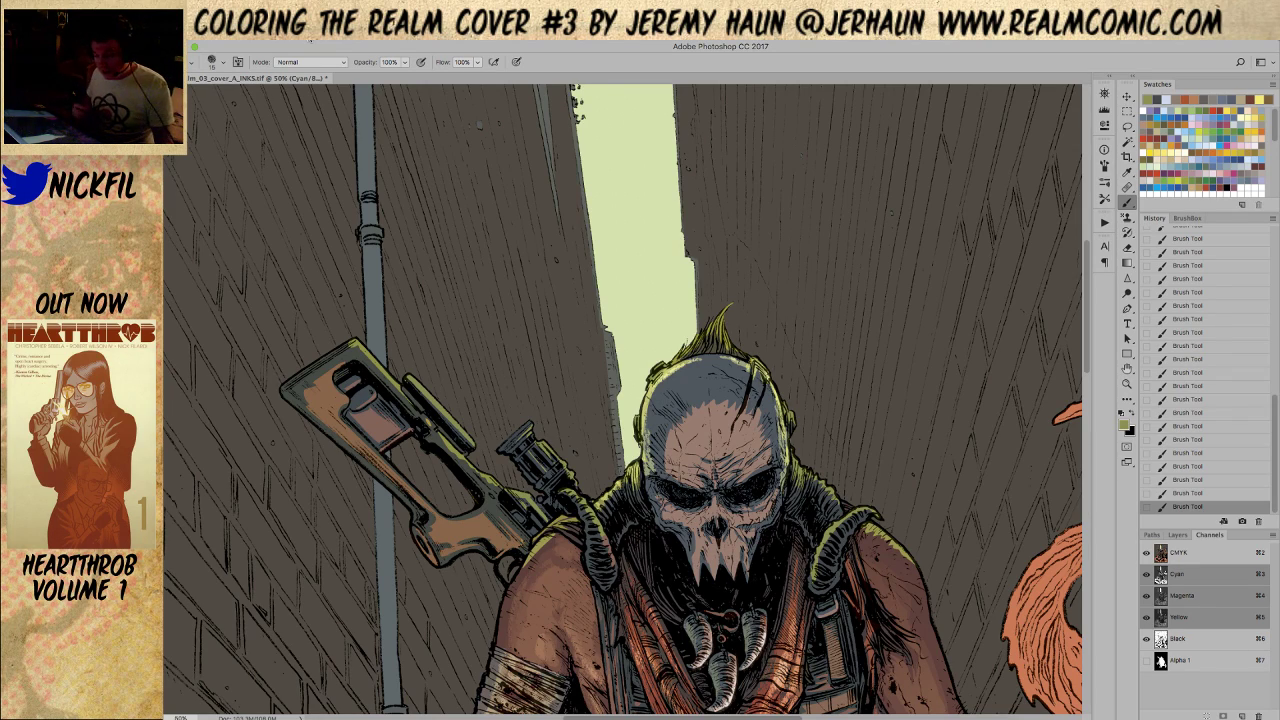
alt+click(712, 335)
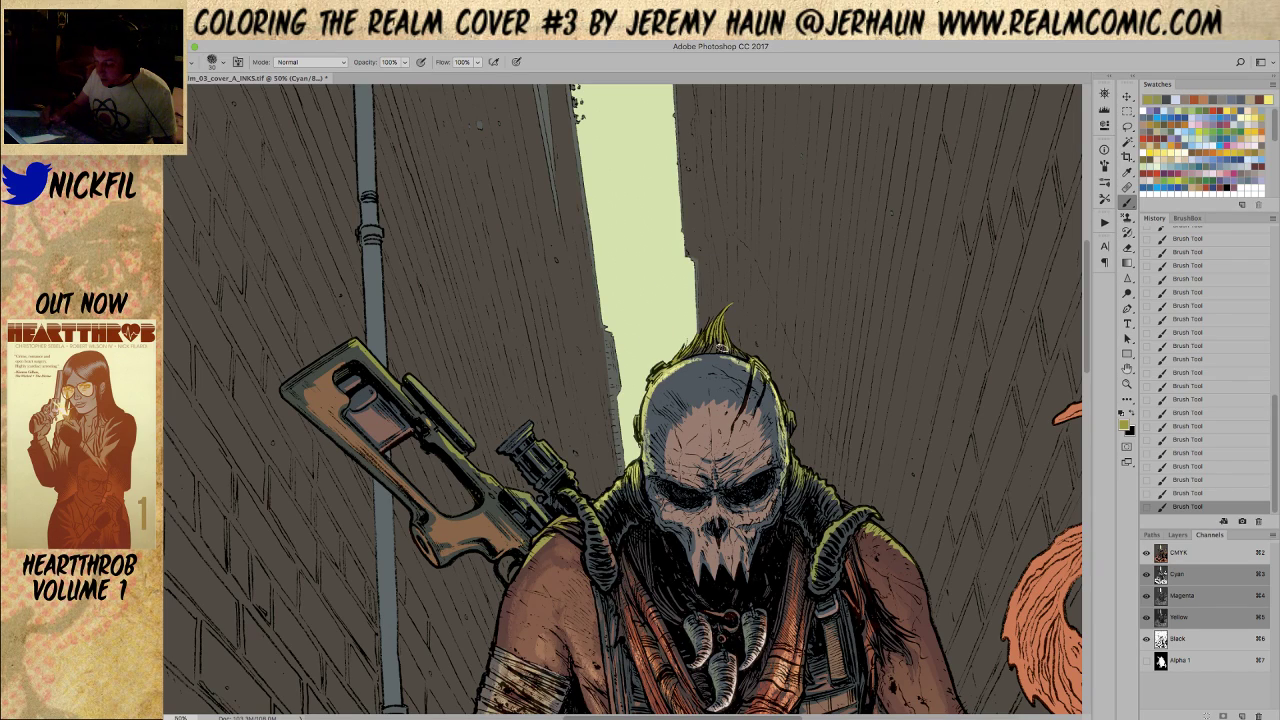
alt+click(725, 326)
key(8)
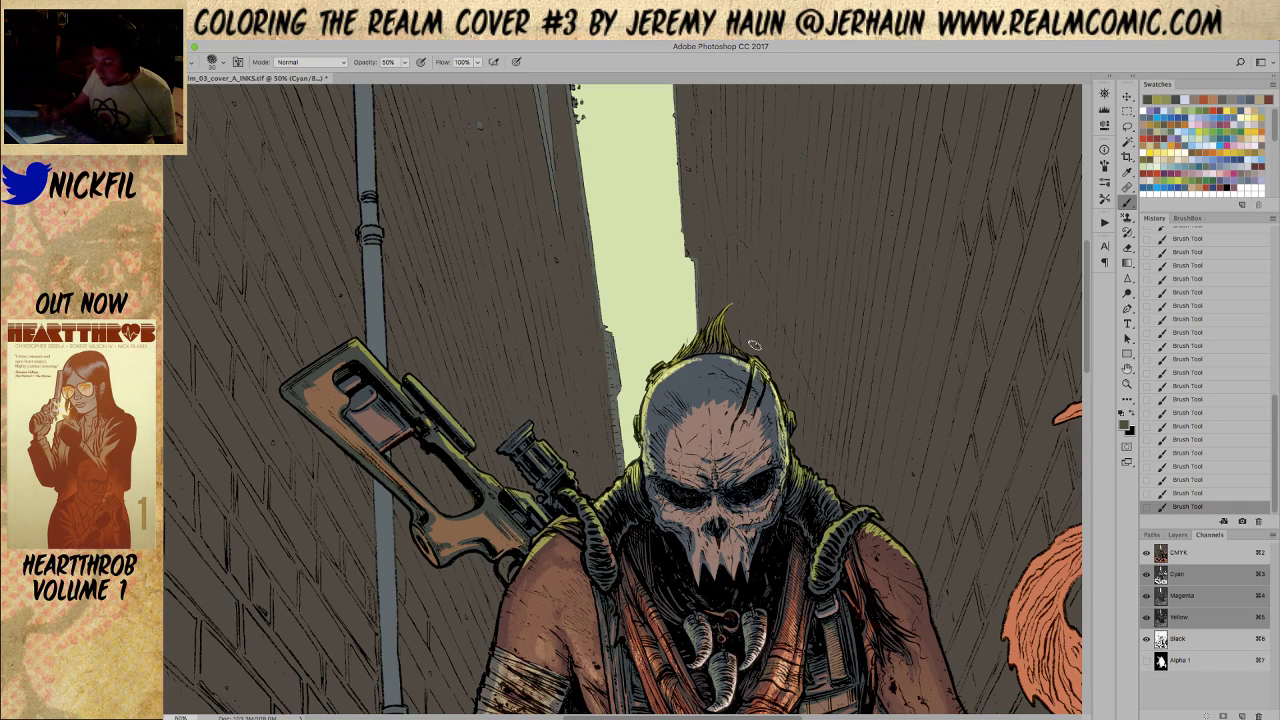
alt+click(668, 378)
mouse_move(666, 380)
mouse_down()
mouse_move(650, 422)
mouse_move(704, 358)
mouse_move(679, 368)
mouse_up()
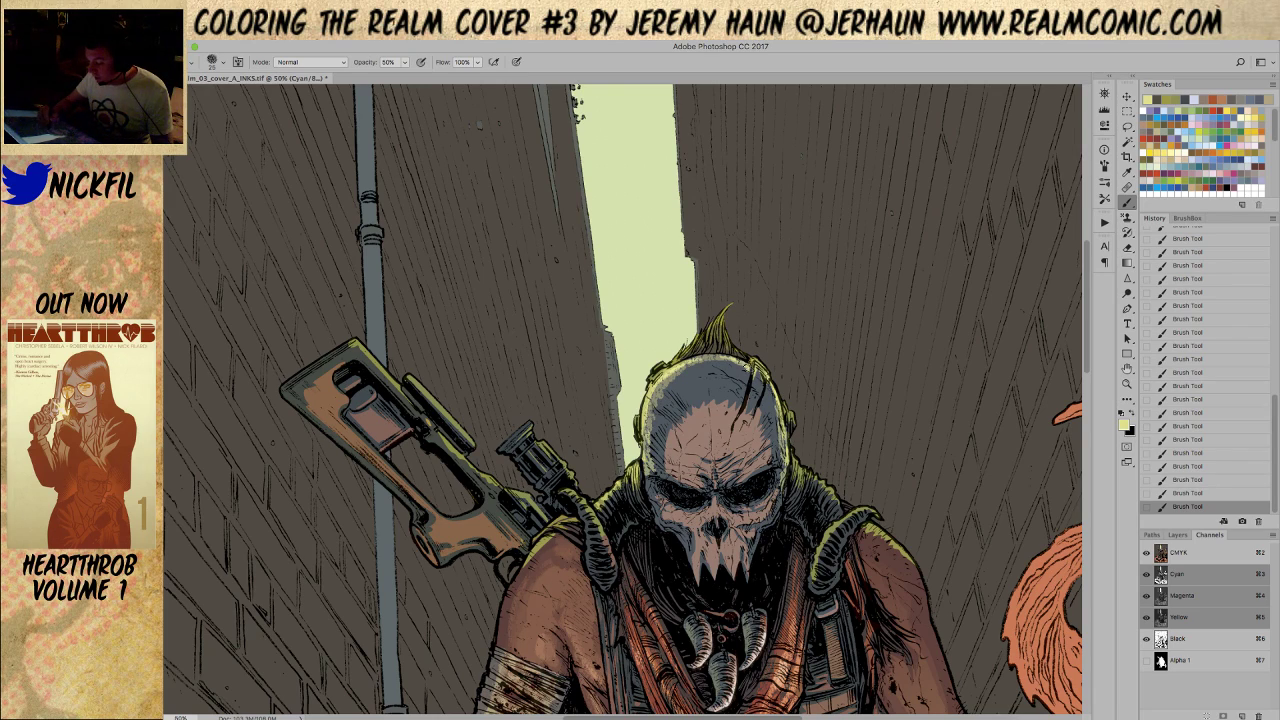
click(761, 377)
drag(766, 384, 776, 404)
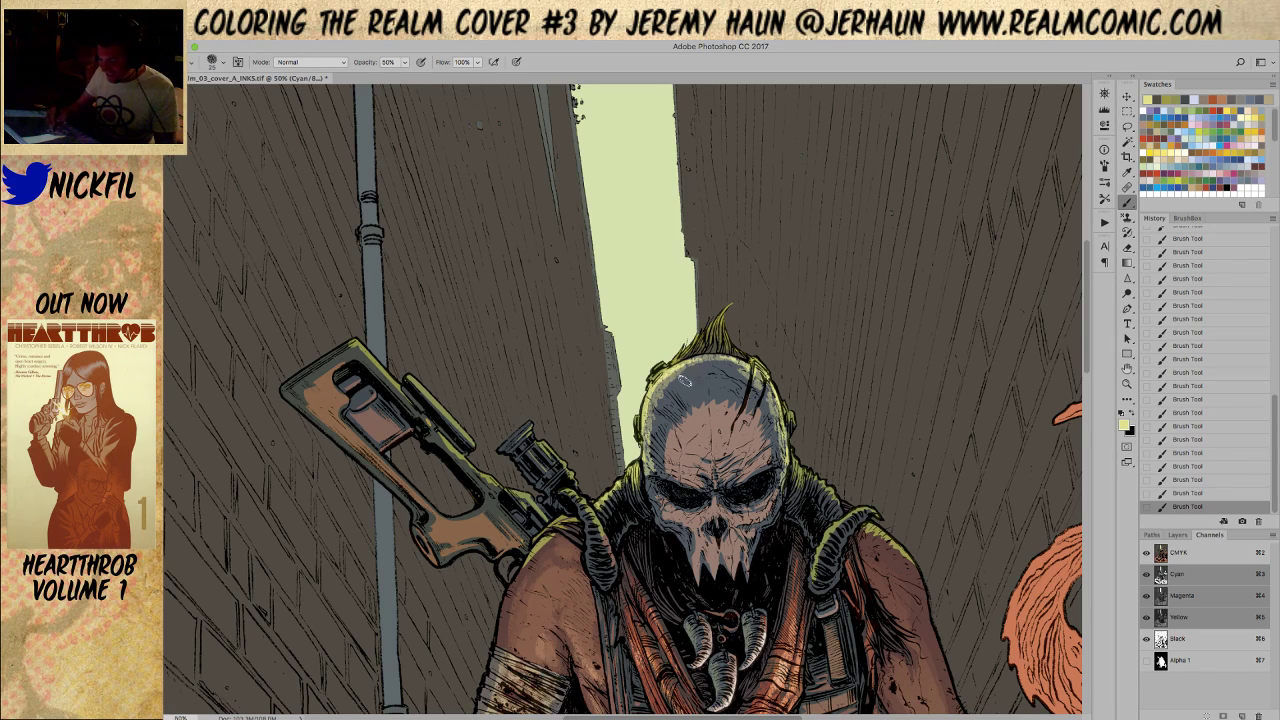
Blend the top of the scalp with blue-grey sampled from the head, keeping the brush in Normal mode at 50% opacity
click(319, 62)
click(300, 63)
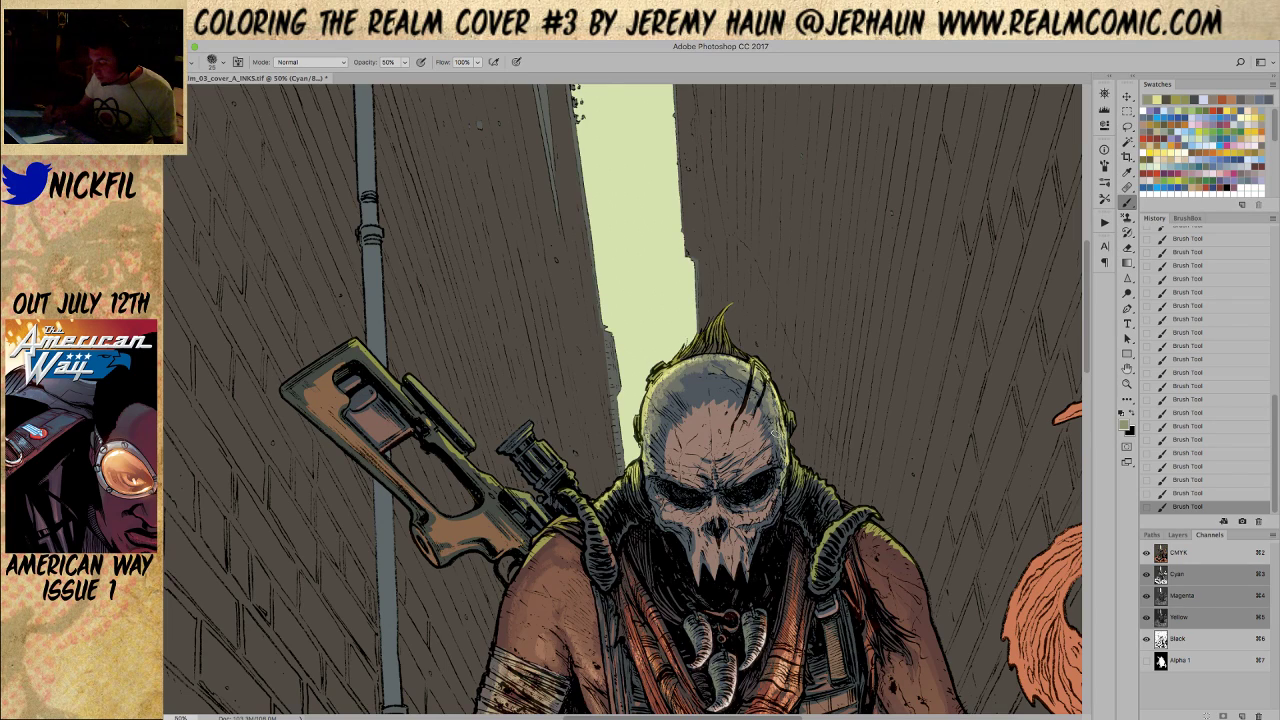
alt+click(695, 382)
click(310, 62)
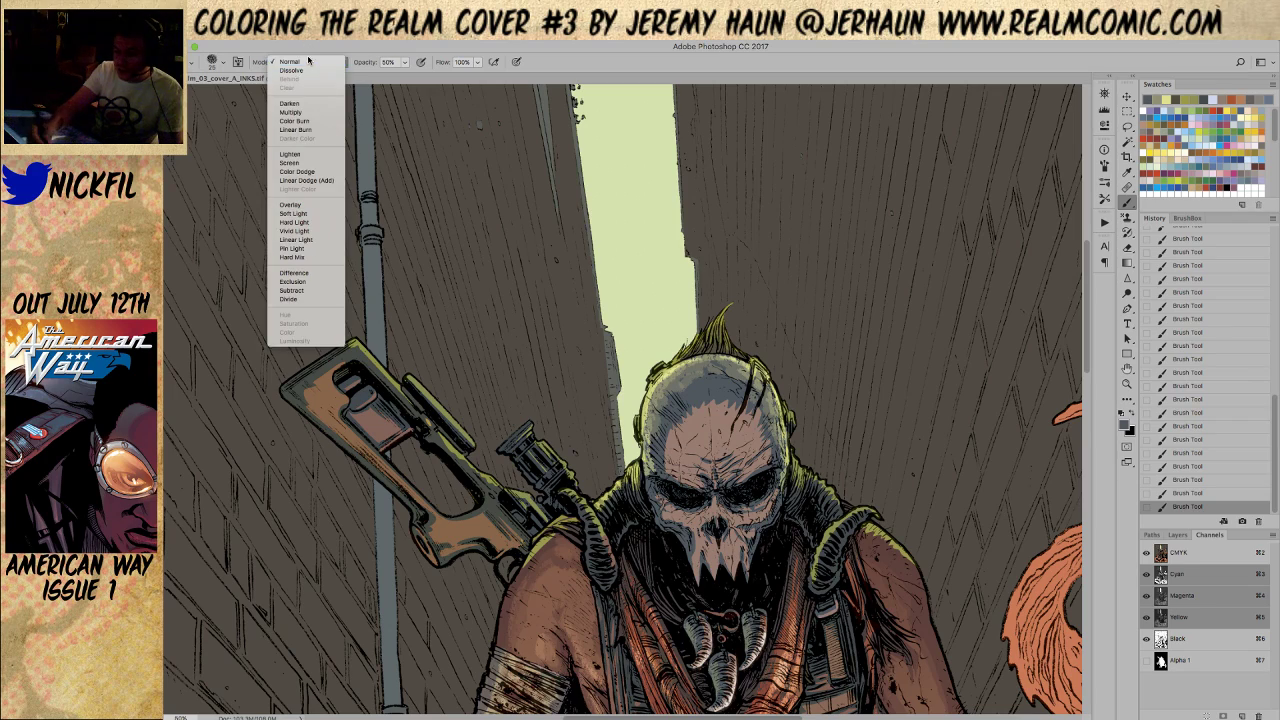
click(310, 62)
mouse_move(690, 390)
mouse_down()
mouse_move(700, 376)
mouse_move(675, 368)
mouse_move(658, 392)
mouse_move(652, 458)
mouse_move(711, 374)
mouse_move(702, 364)
mouse_move(720, 377)
mouse_move(678, 392)
mouse_up()
key(z)
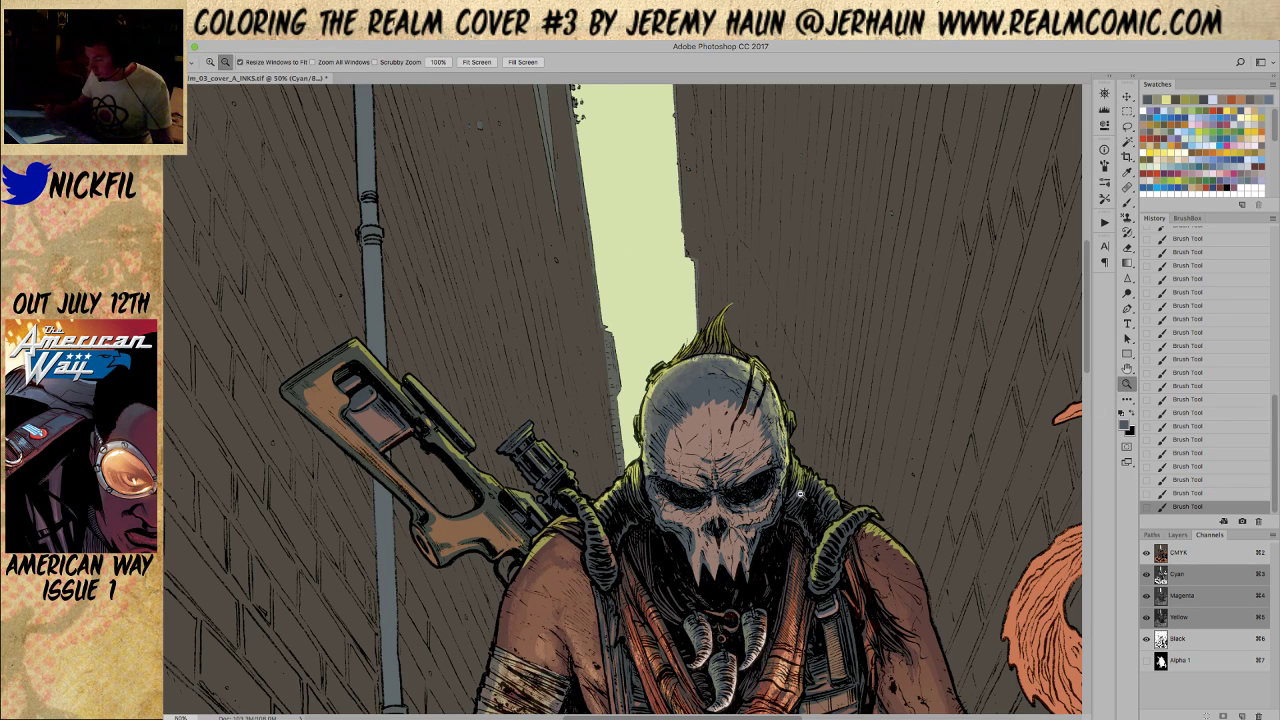
alt+click(772, 466)
alt+click(757, 475)
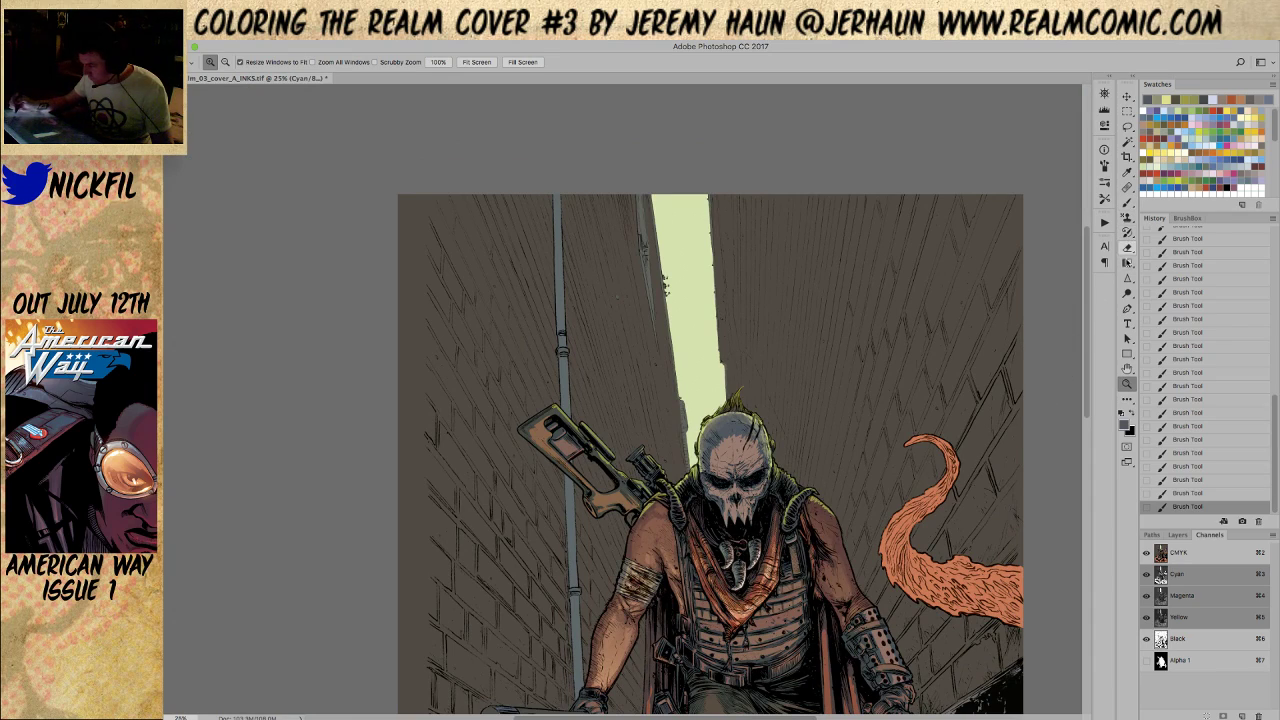
click(1127, 258)
click(1201, 124)
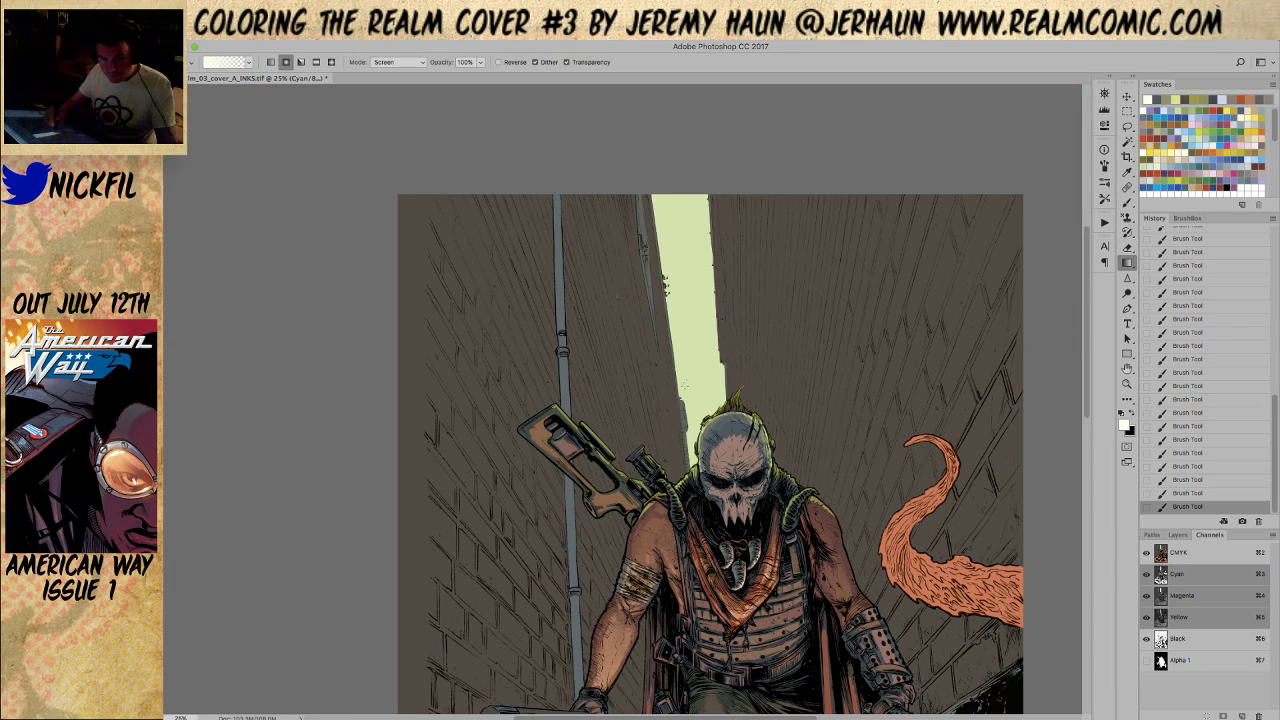
key(bracketleft)
key(bracketright)
key(bracketright)
key(bracketright)
key(bracketright)
key(bracketleft)
key(bracketleft)
key(bracketleft)
key(bracketleft)
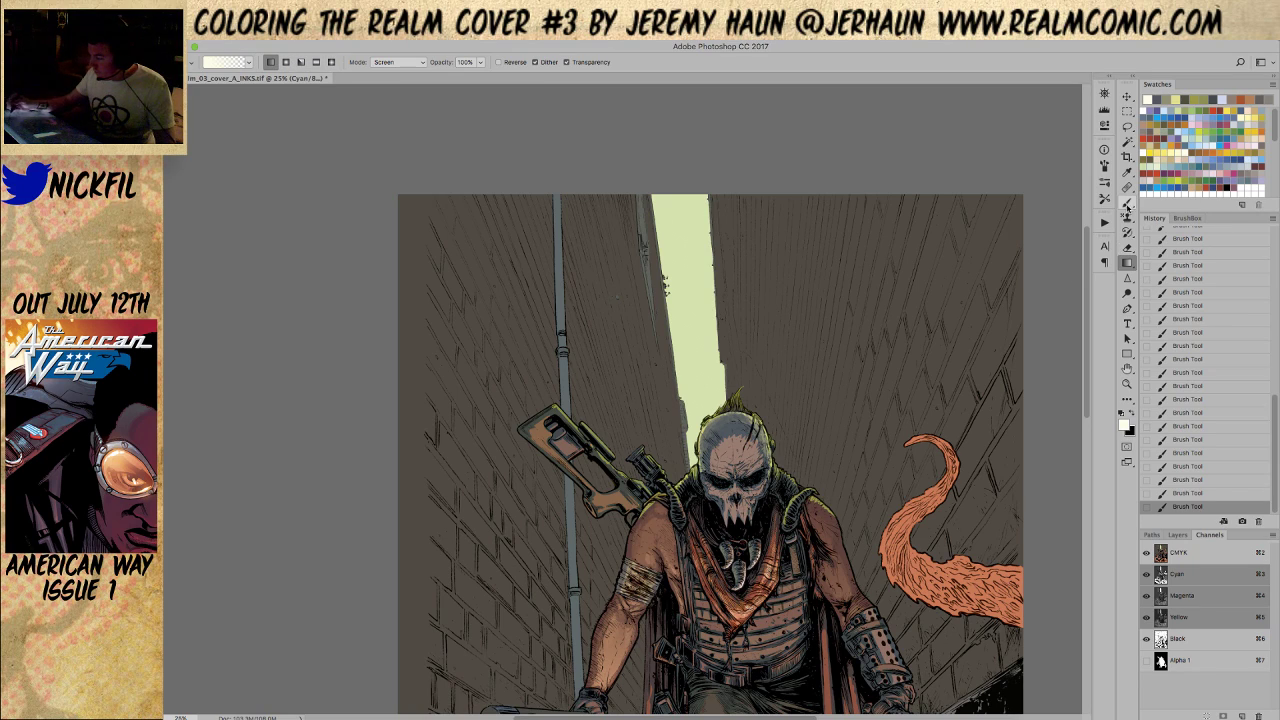
click(1127, 203)
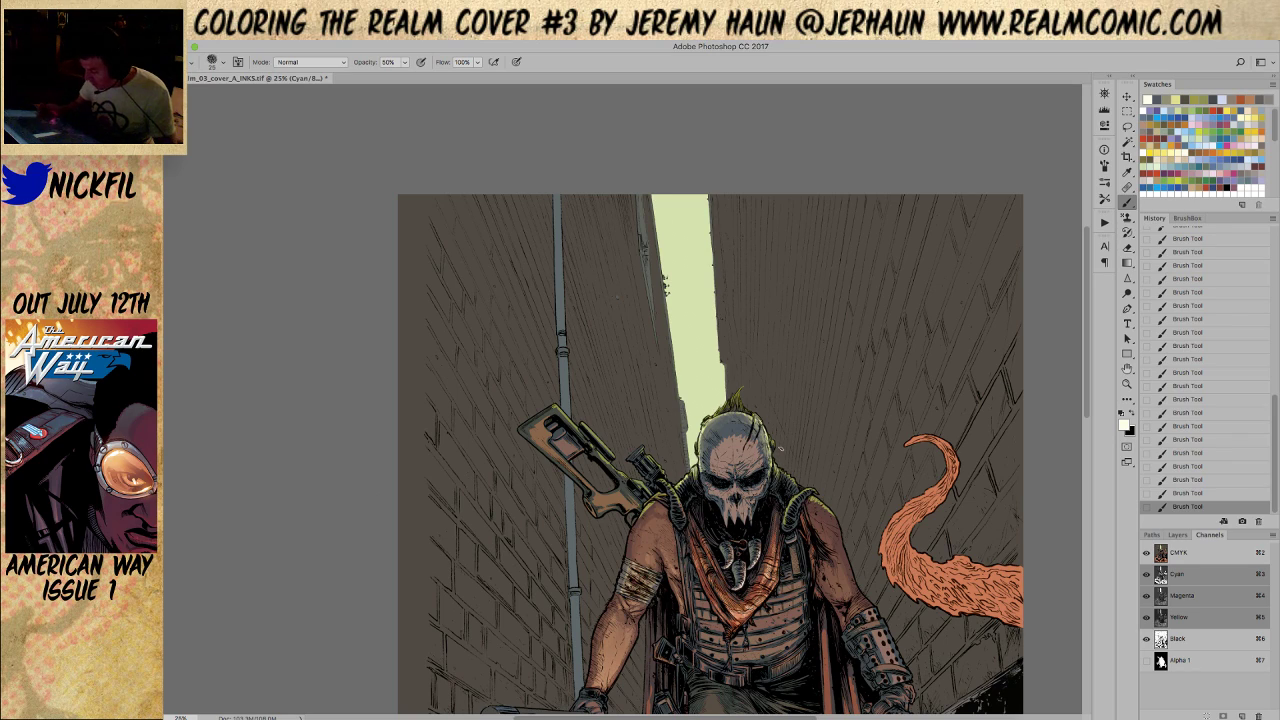
Touch up the shoulder hoses and collar with grey and green sampled nearby, using the brush in Normal mode at 50% and 100% opacity
key(z)
click(712, 437)
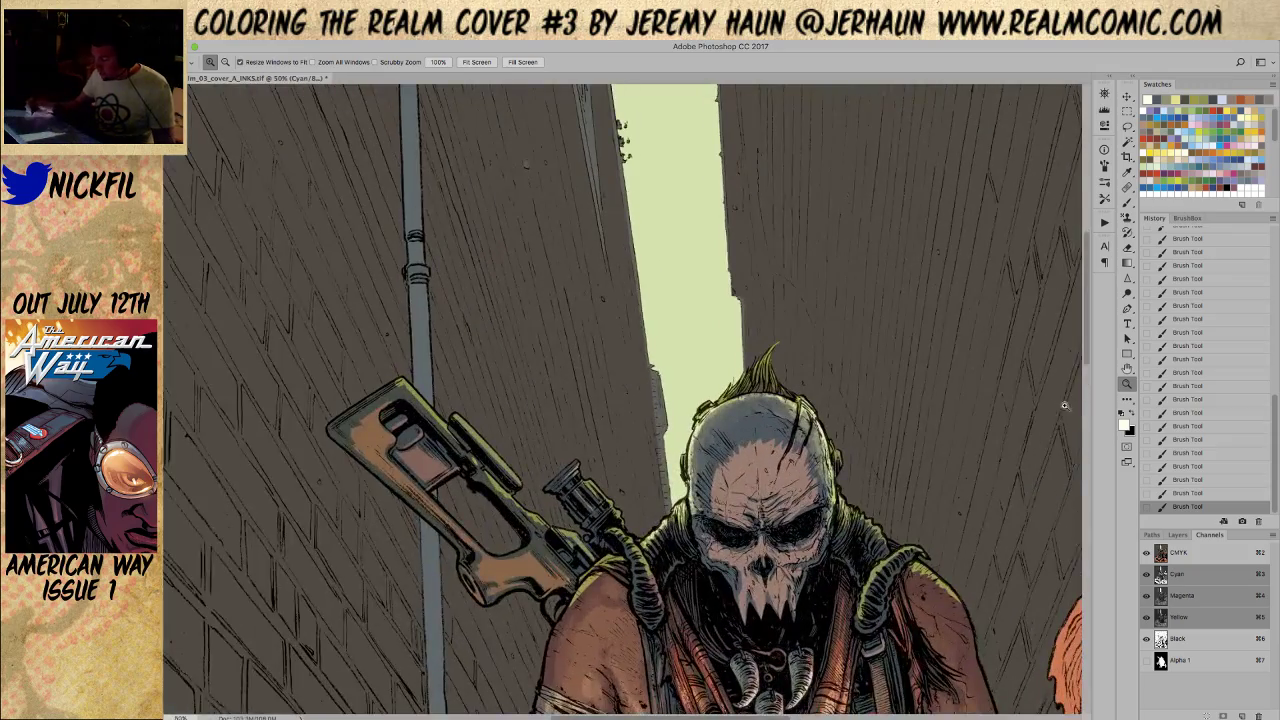
key(h)
drag(886, 481, 835, 412)
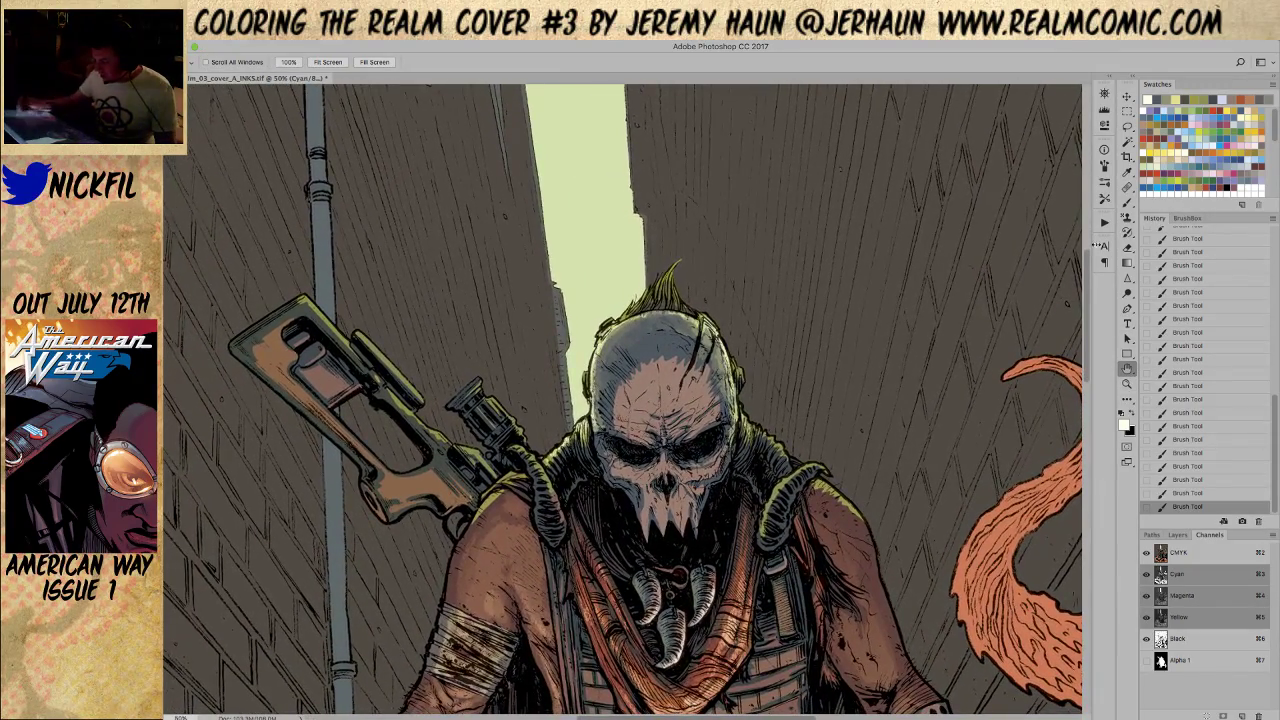
click(1127, 199)
alt+click(522, 446)
mouse_move(519, 451)
mouse_down()
mouse_move(566, 525)
mouse_move(550, 478)
mouse_move(532, 462)
mouse_move(561, 530)
mouse_up()
alt+click(543, 470)
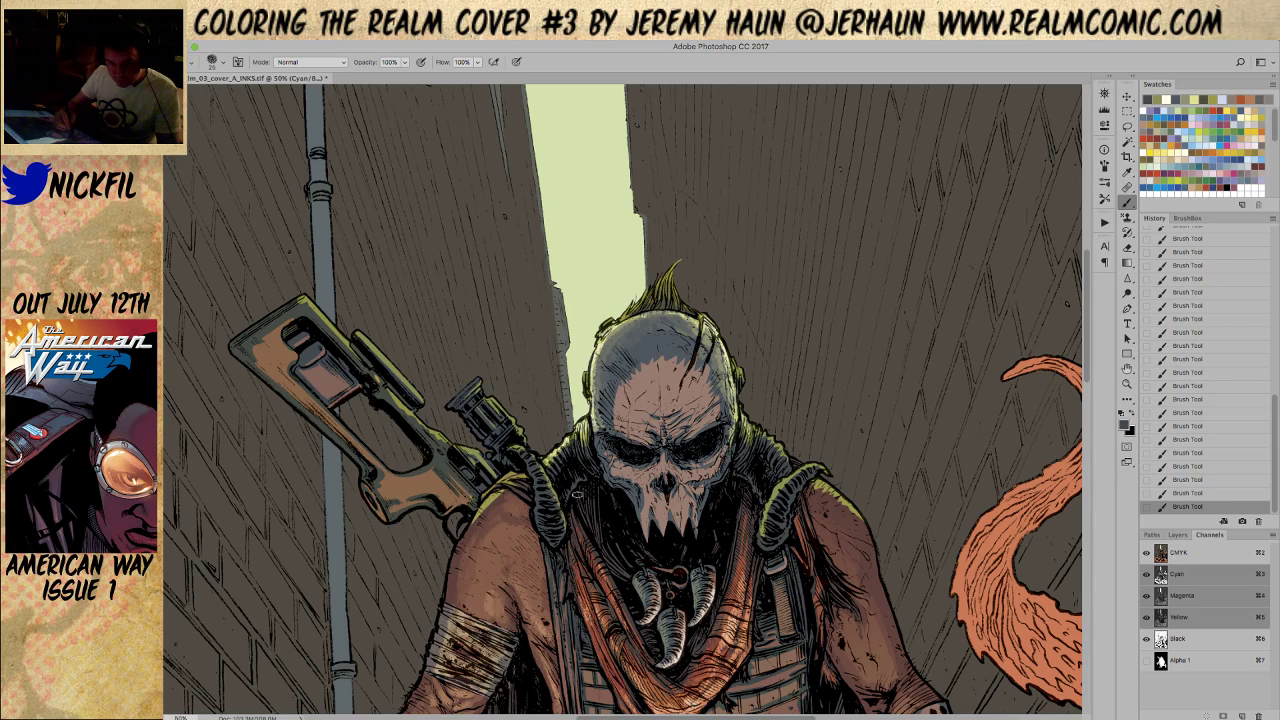
alt+click(548, 463)
key(5)
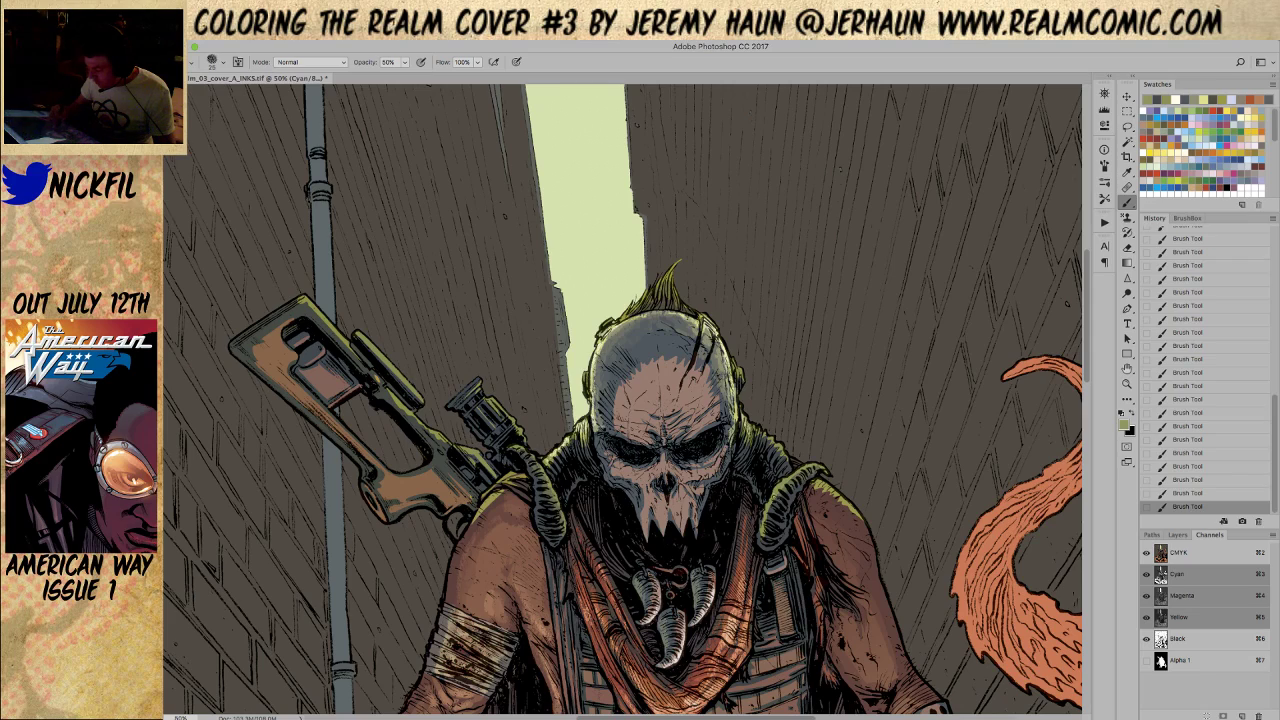
key(0)
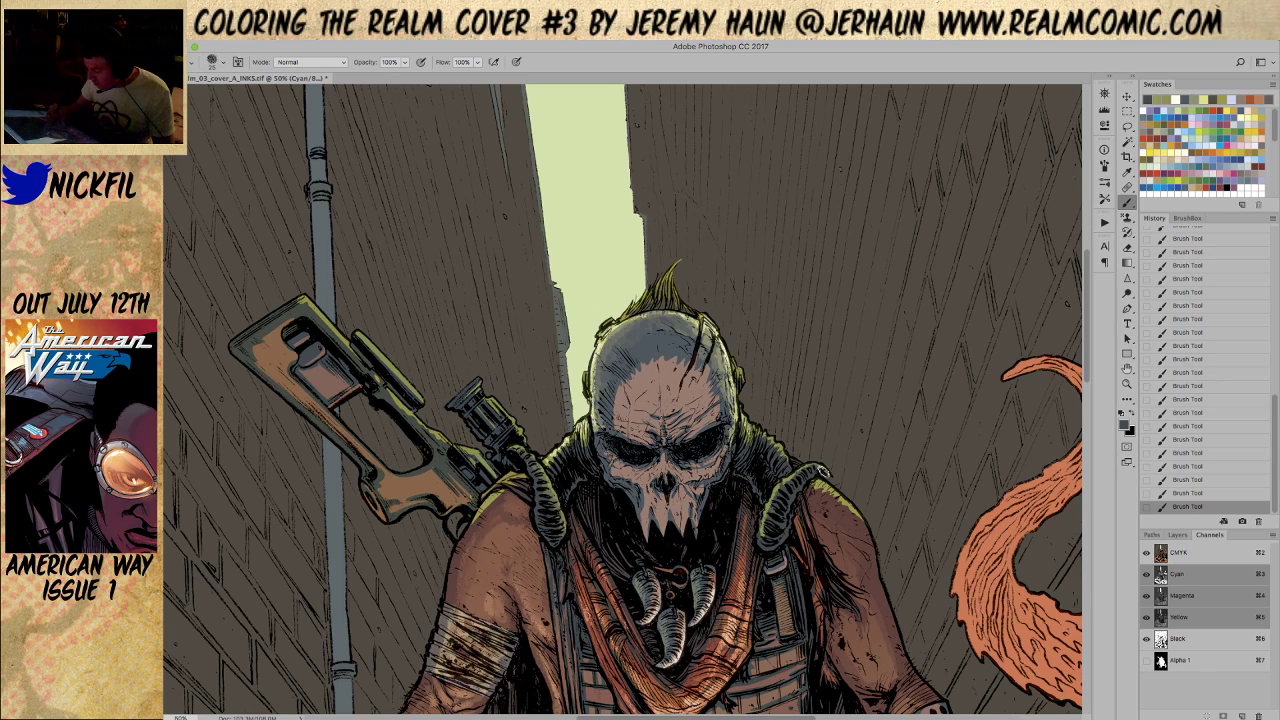
Strengthen the green rim light on the shoulder hoses with colour sampled from the head's edge, in Screen mode at 100% opacity
alt+click(594, 382)
click(310, 62)
click(312, 158)
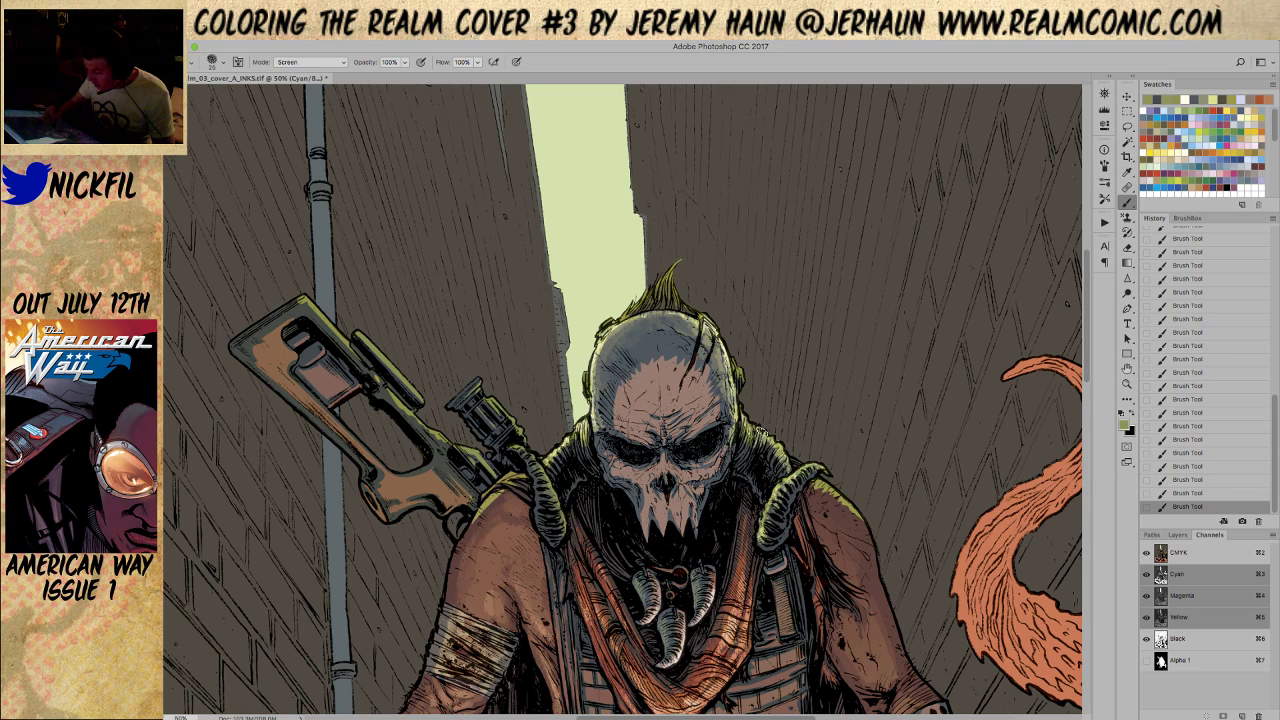
key(z)
alt+click(790, 503)
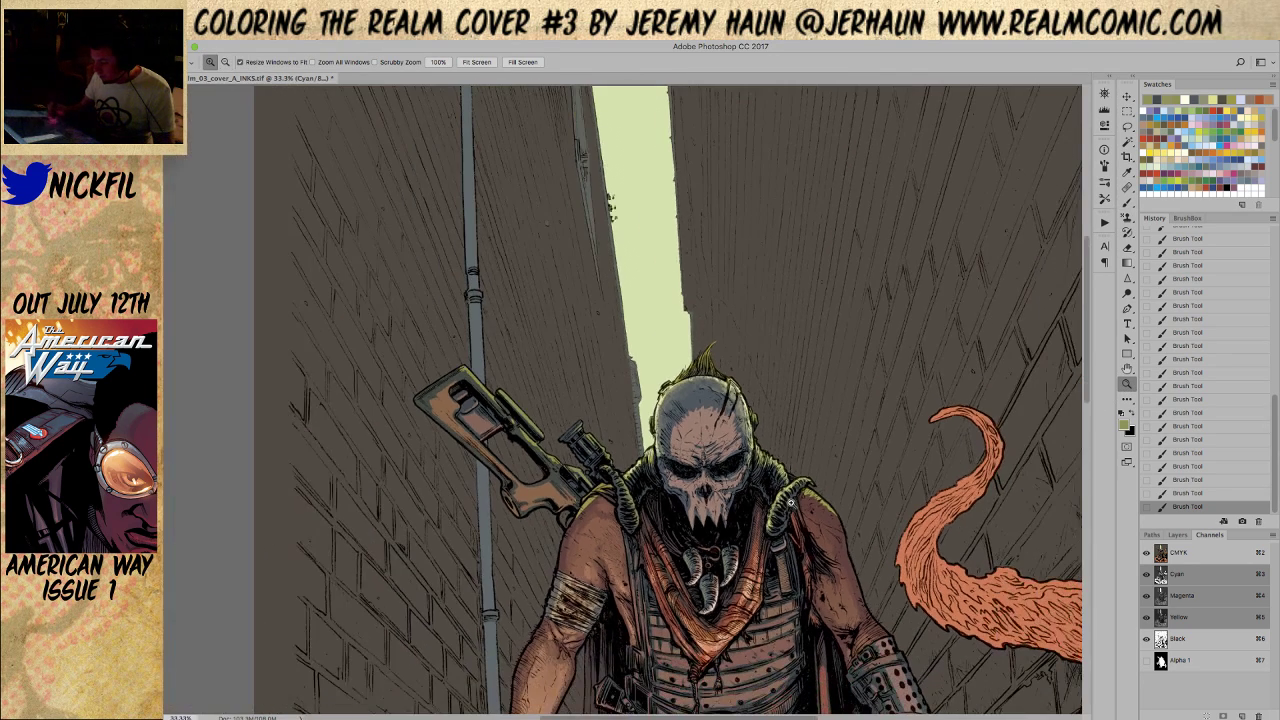
click(1128, 202)
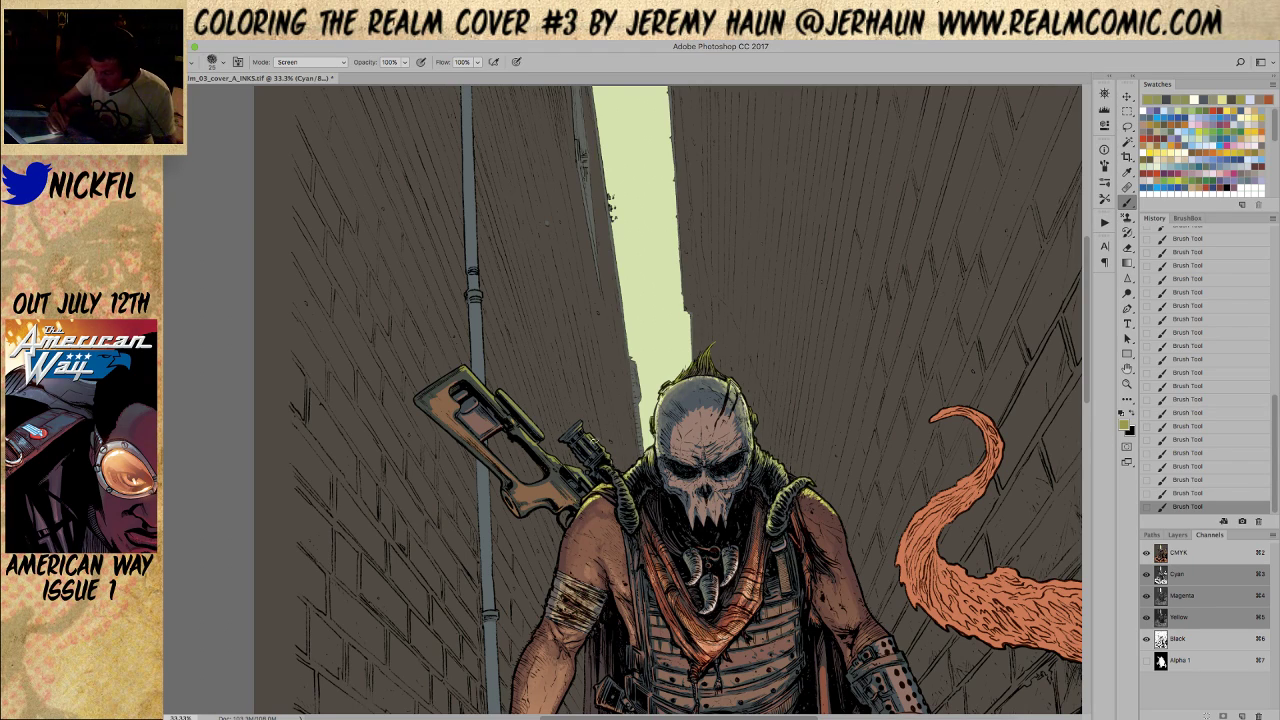
key(bracketleft)
key(bracketleft)
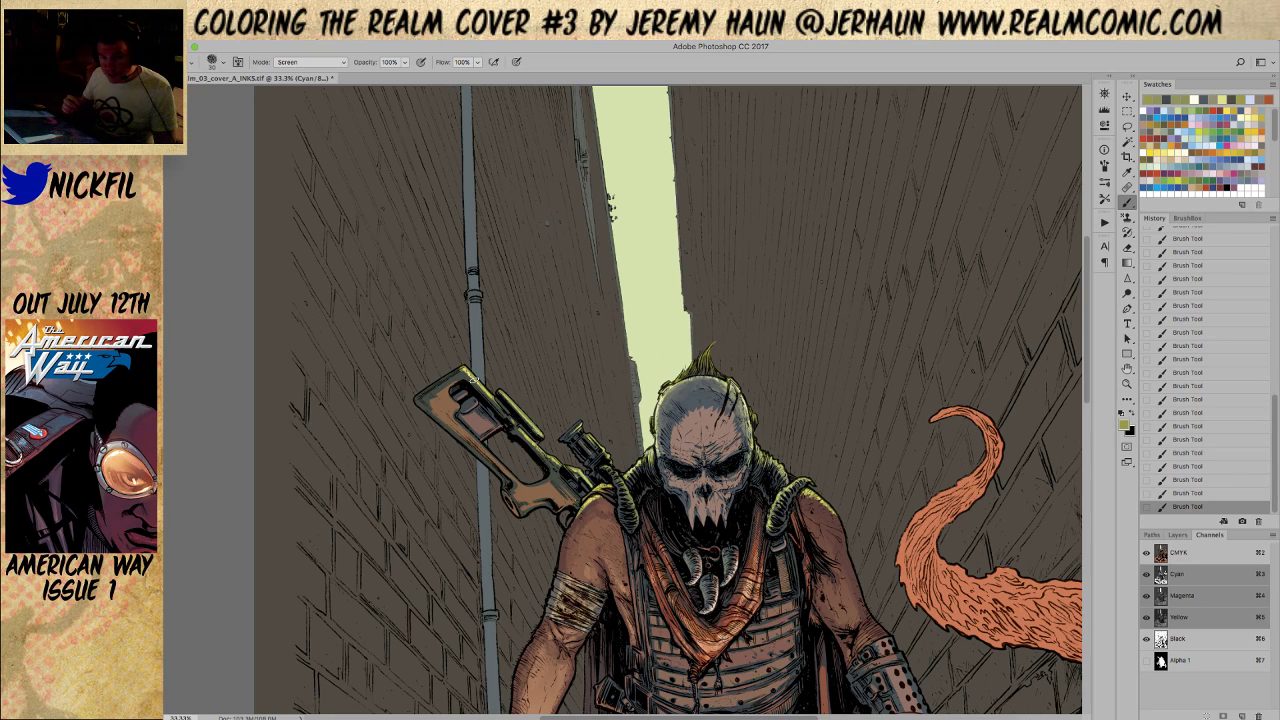
Examine the coloring of the whole cover from the rifle and mask down to the axe and tentacles
key(z)
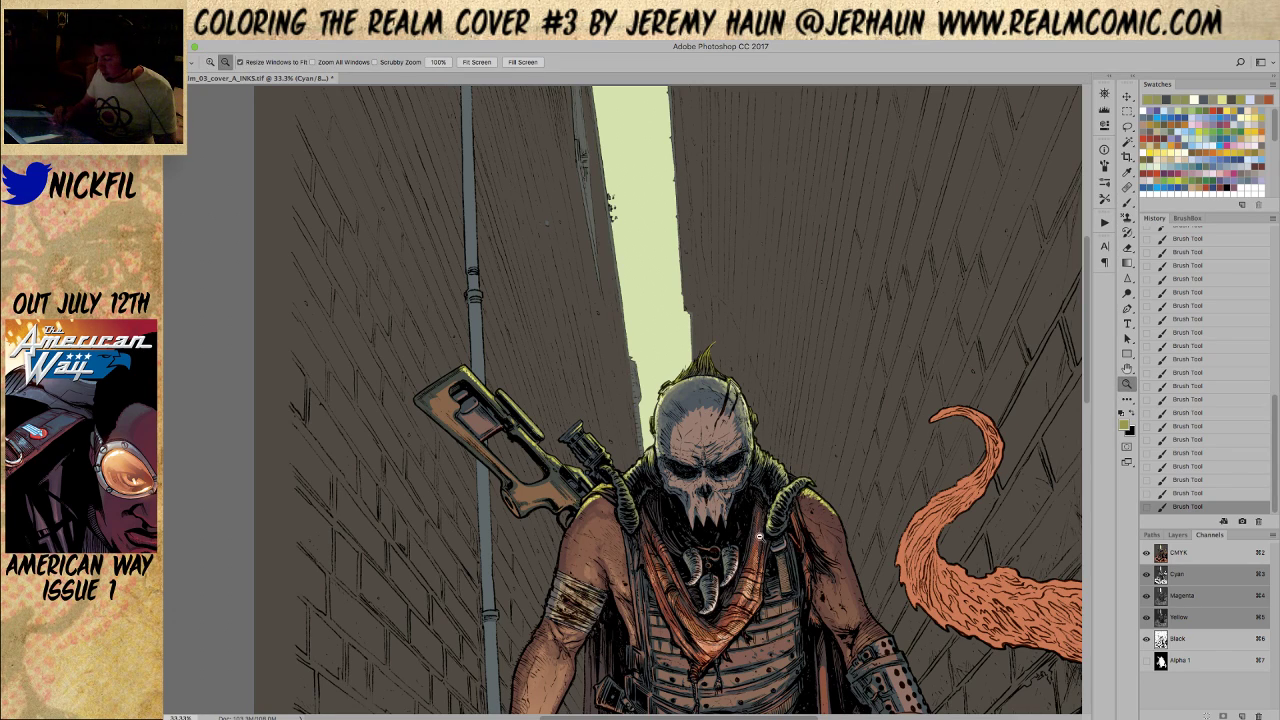
alt+click(765, 535)
key(h)
drag(938, 597, 878, 492)
key(z)
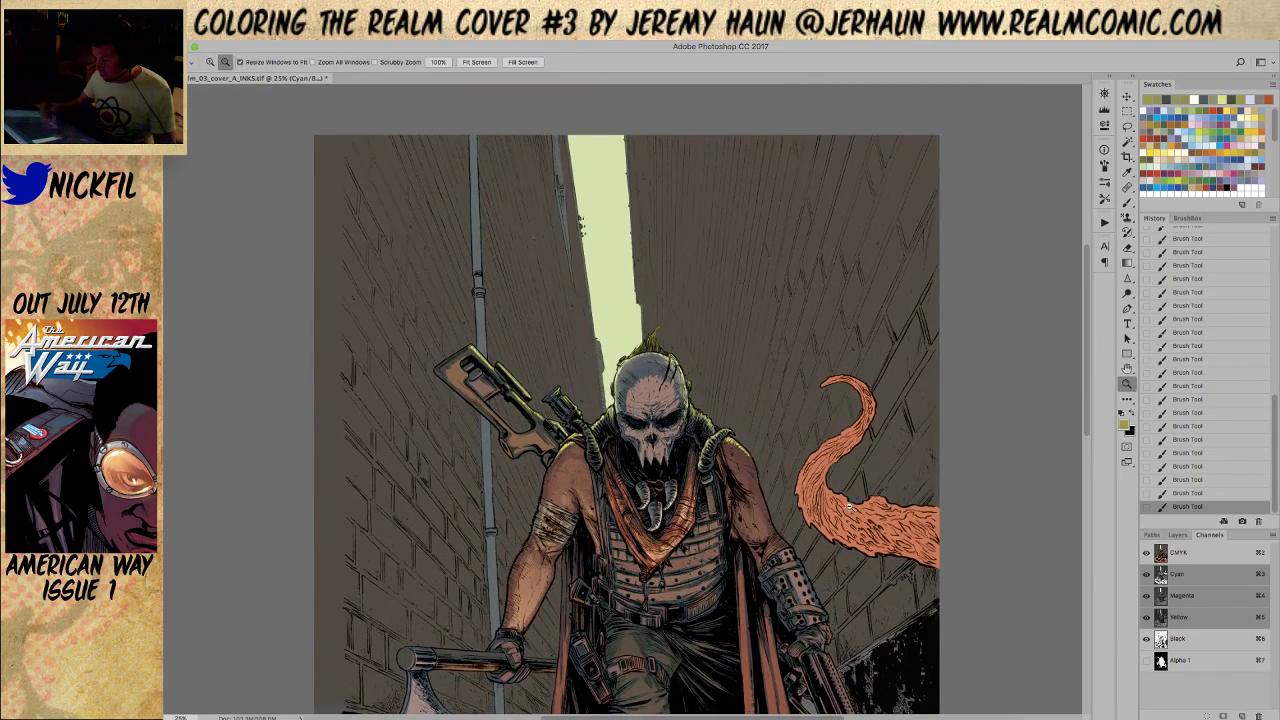
alt+click(764, 576)
click(658, 380)
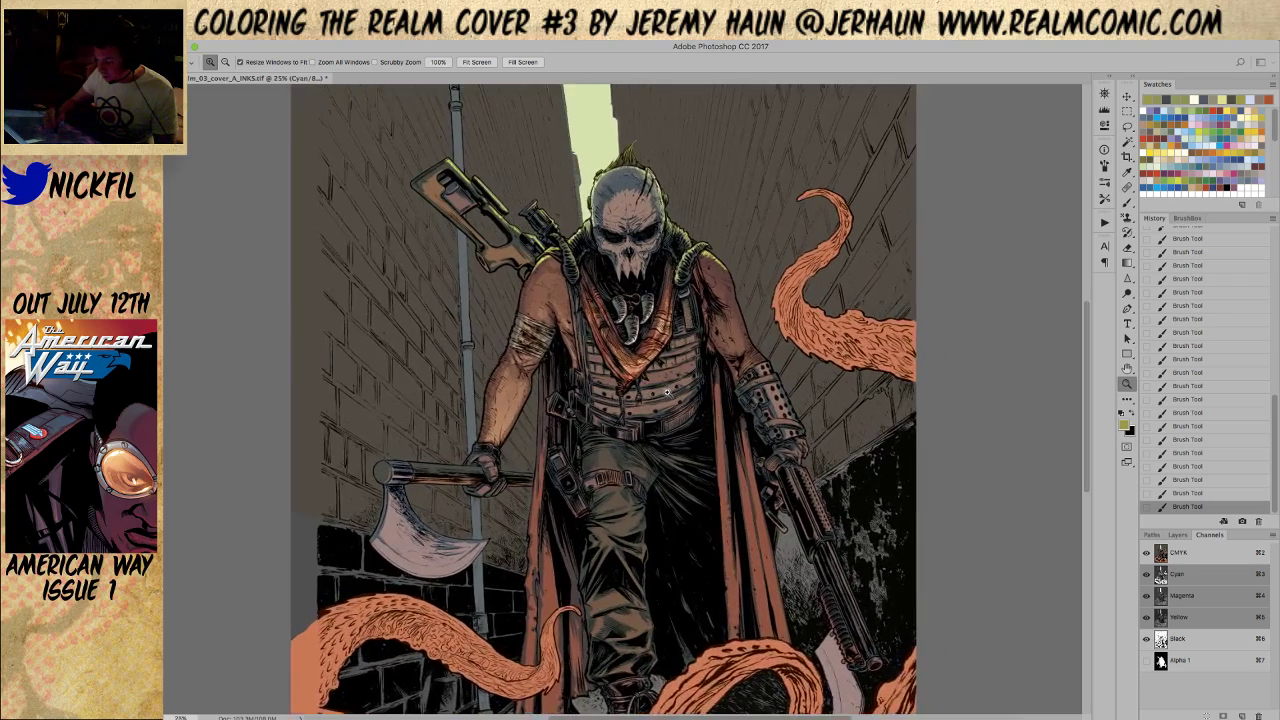
click(662, 384)
click(1127, 369)
drag(1043, 397, 1058, 515)
Paint the banded chest armor with dark grey sampled from it, using the brush in Normal mode at 50% opacity
click(1128, 202)
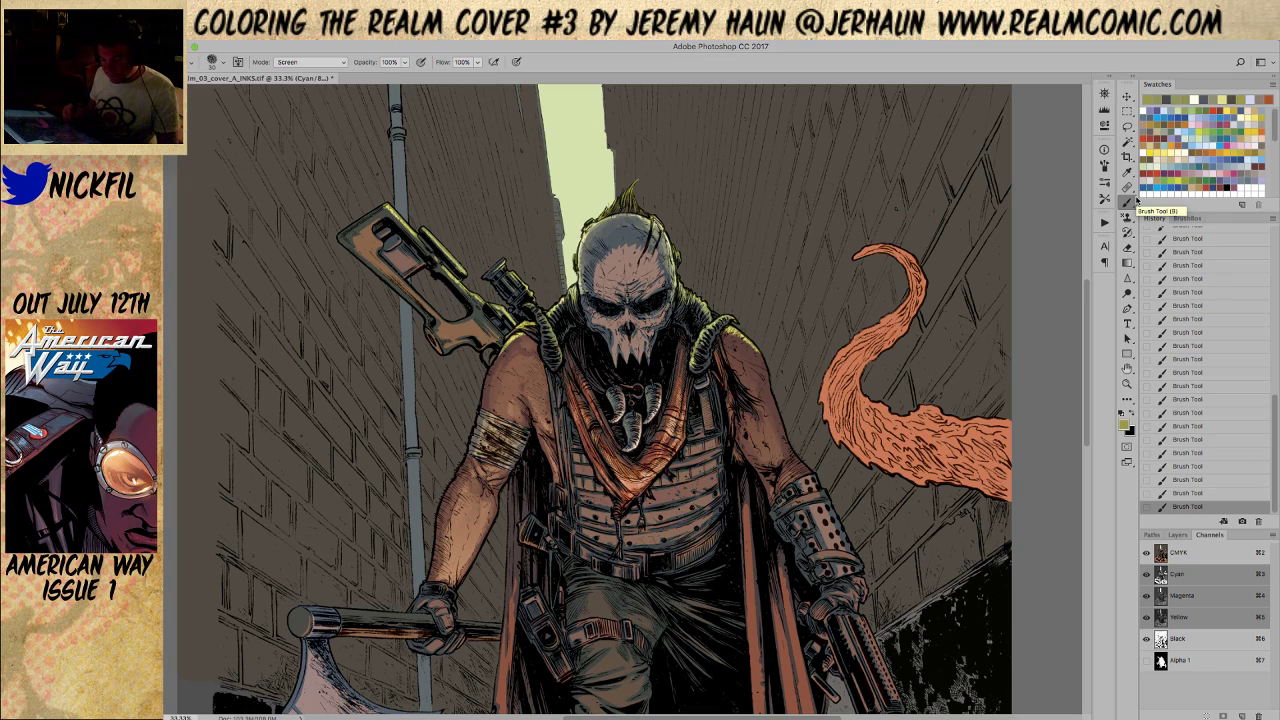
alt+click(676, 511)
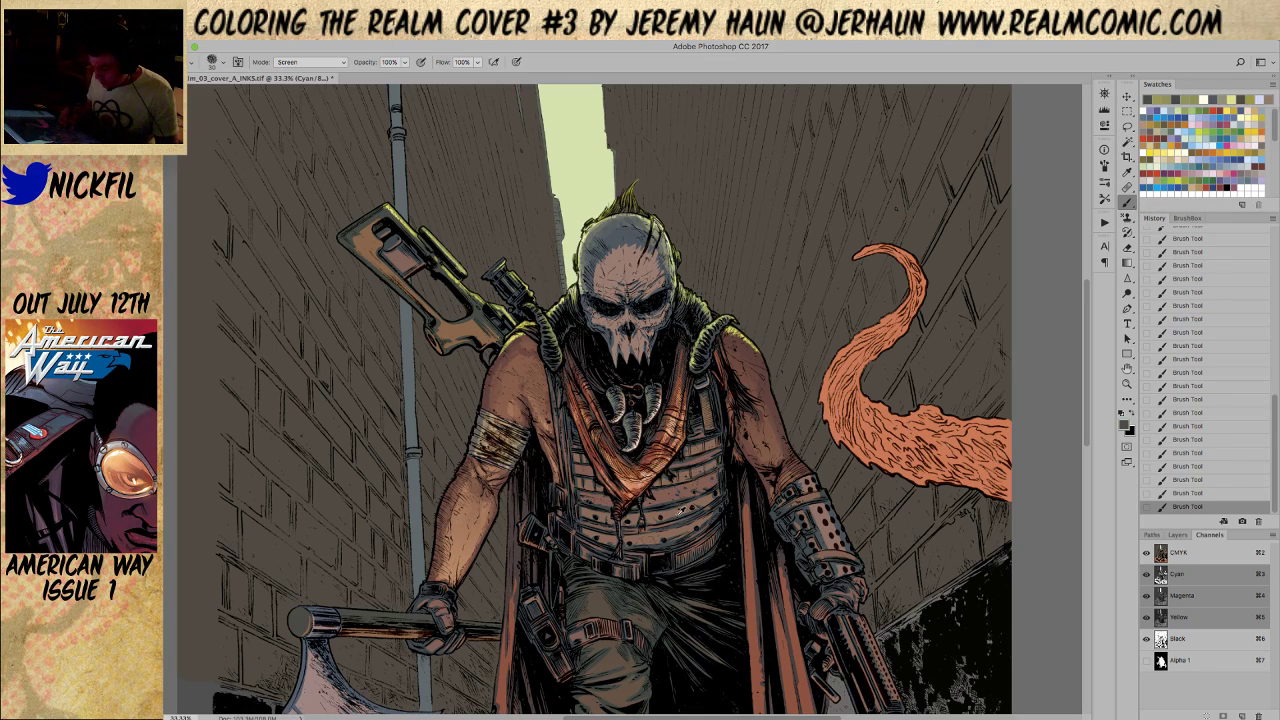
key(5)
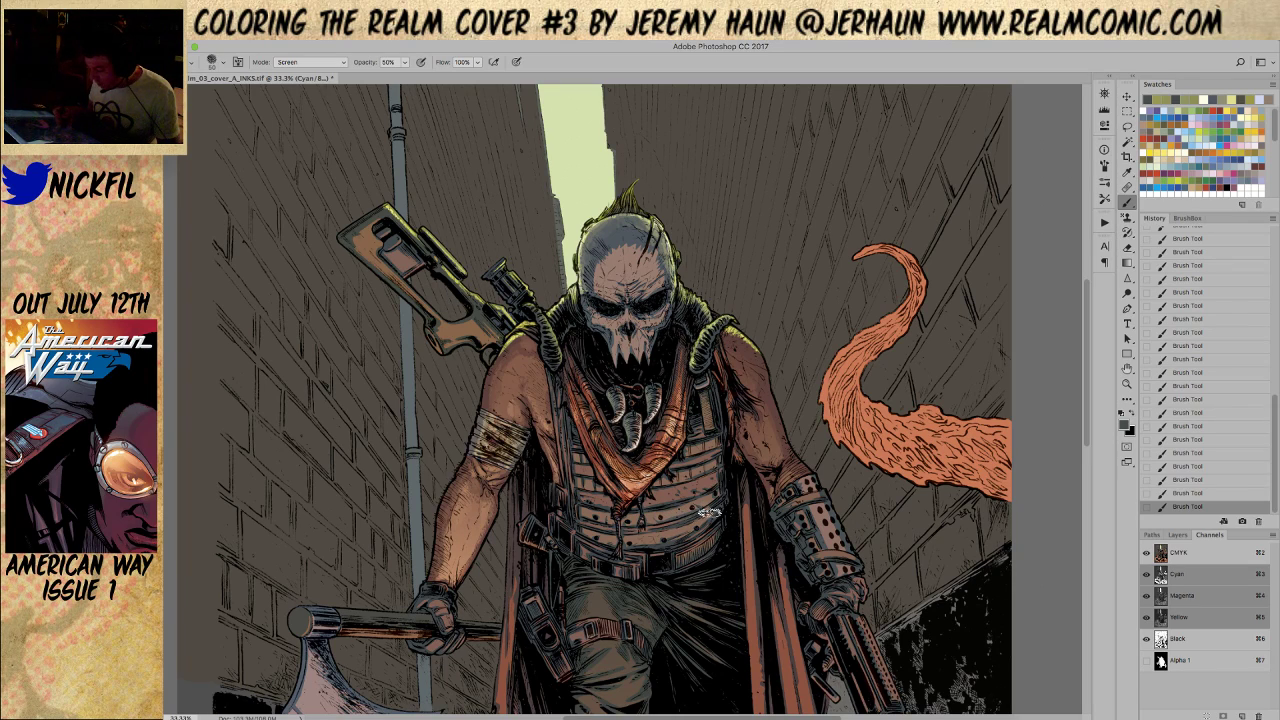
alt+click(670, 497)
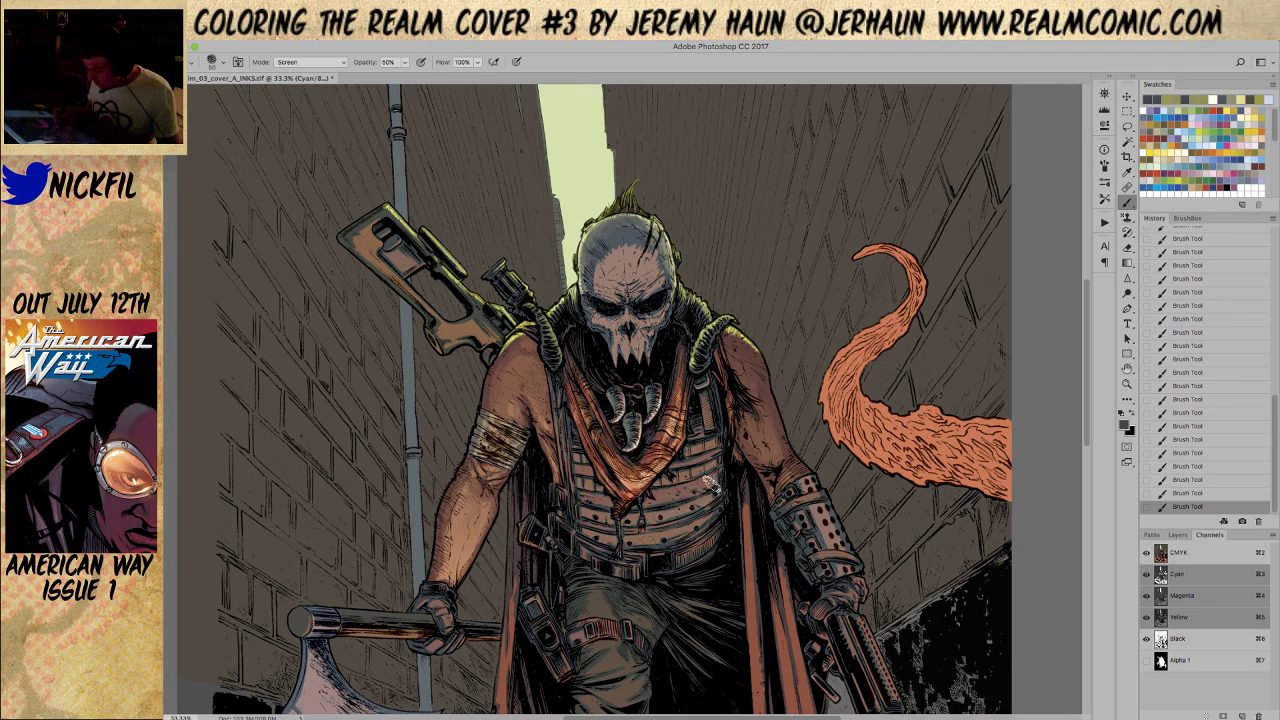
click(305, 62)
click(300, 48)
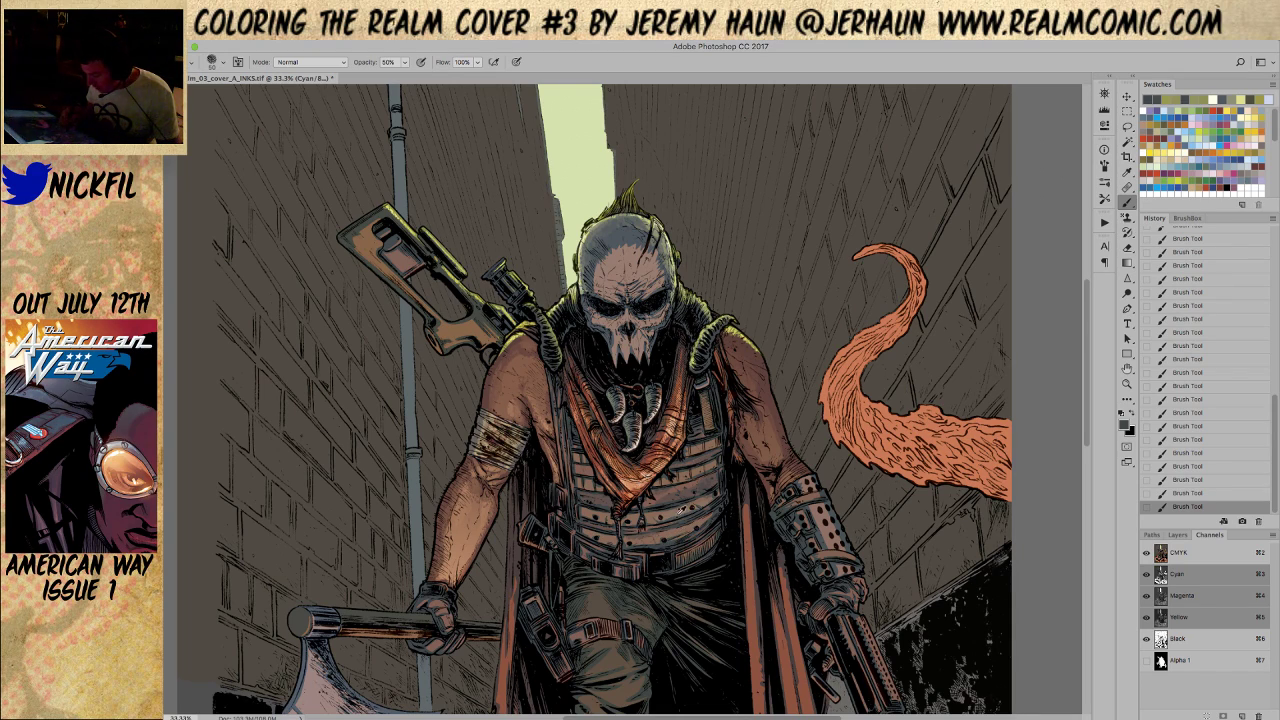
alt+click(679, 513)
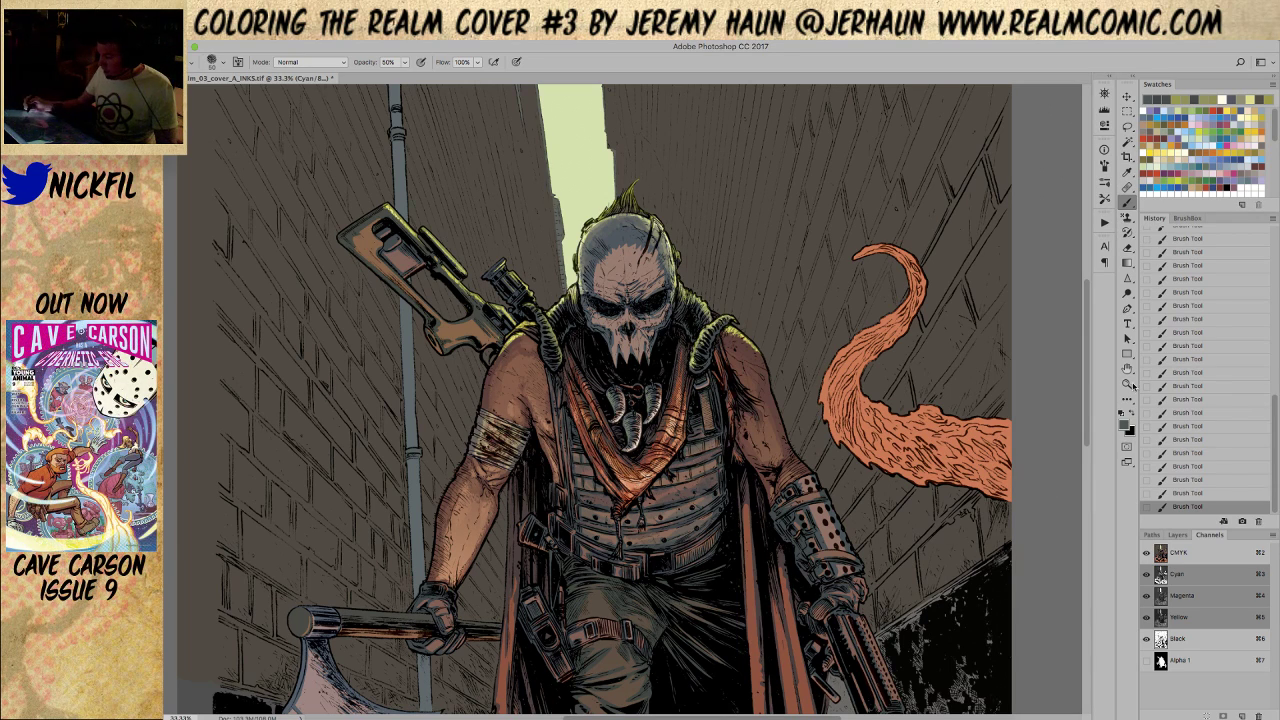
Outline the warrior's banded chest armor and belt with a freehand Lasso selection
key(z)
alt+click(770, 541)
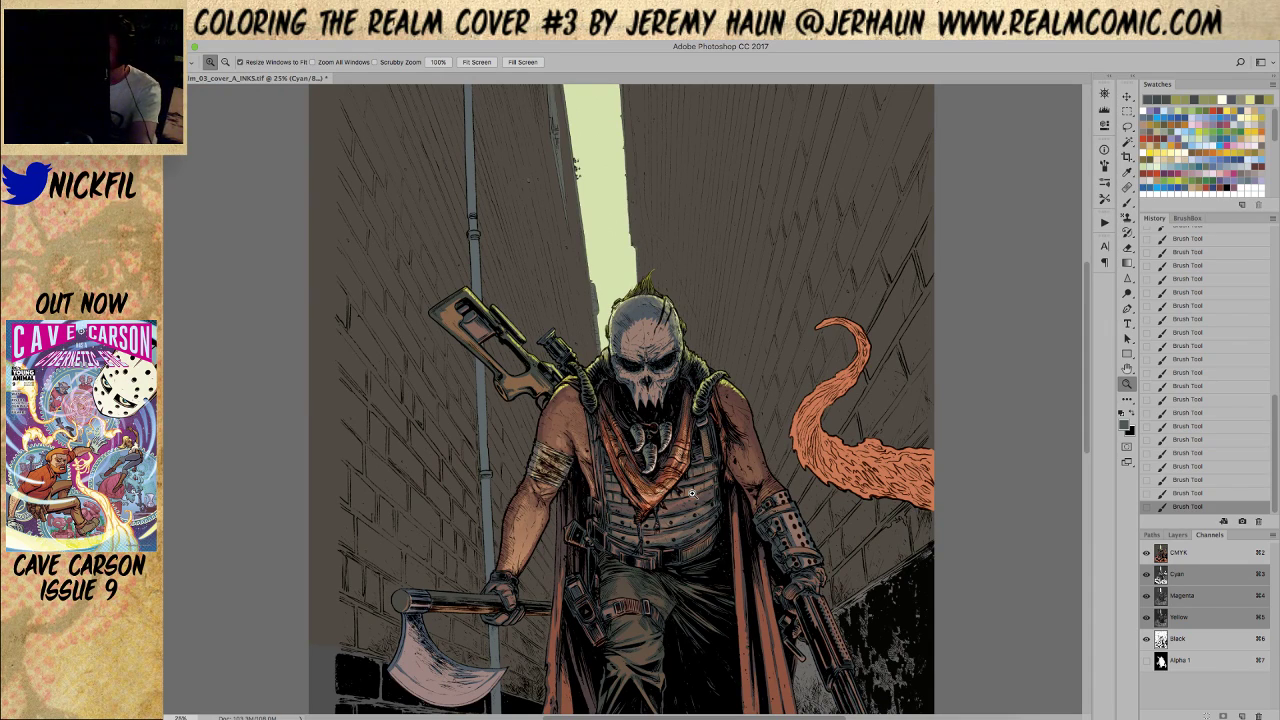
click(695, 452)
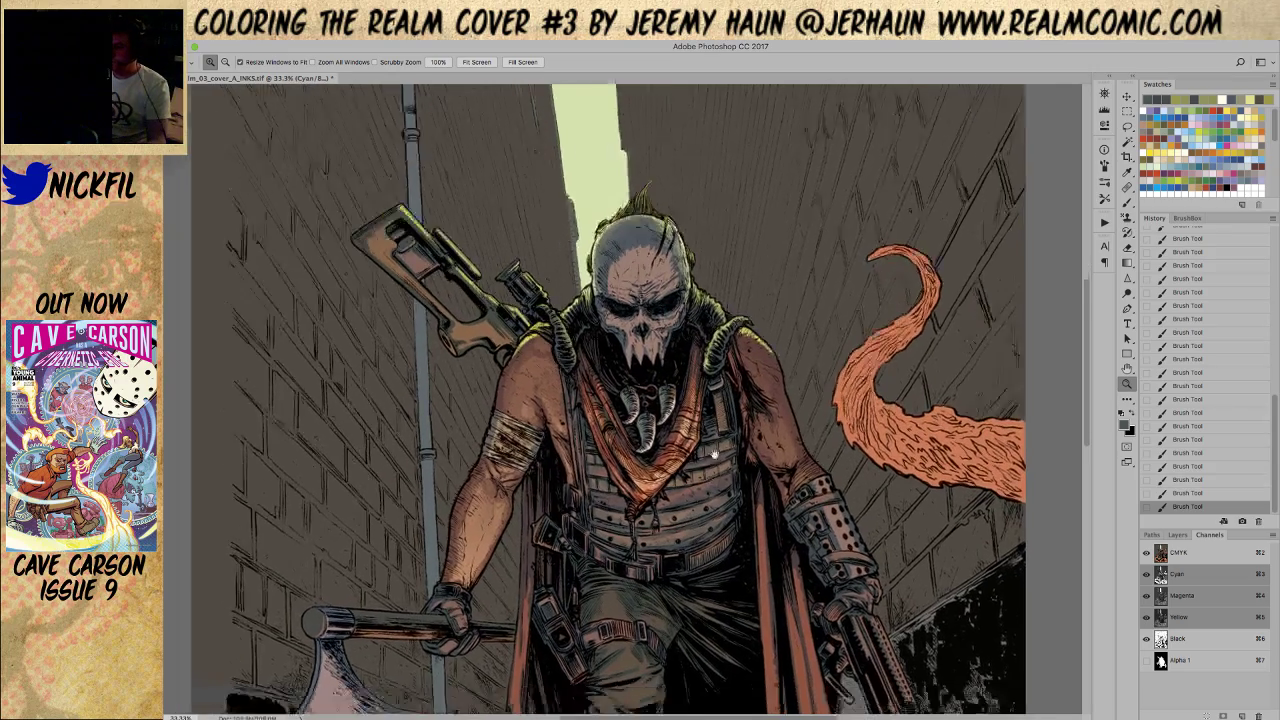
click(752, 402)
key(l)
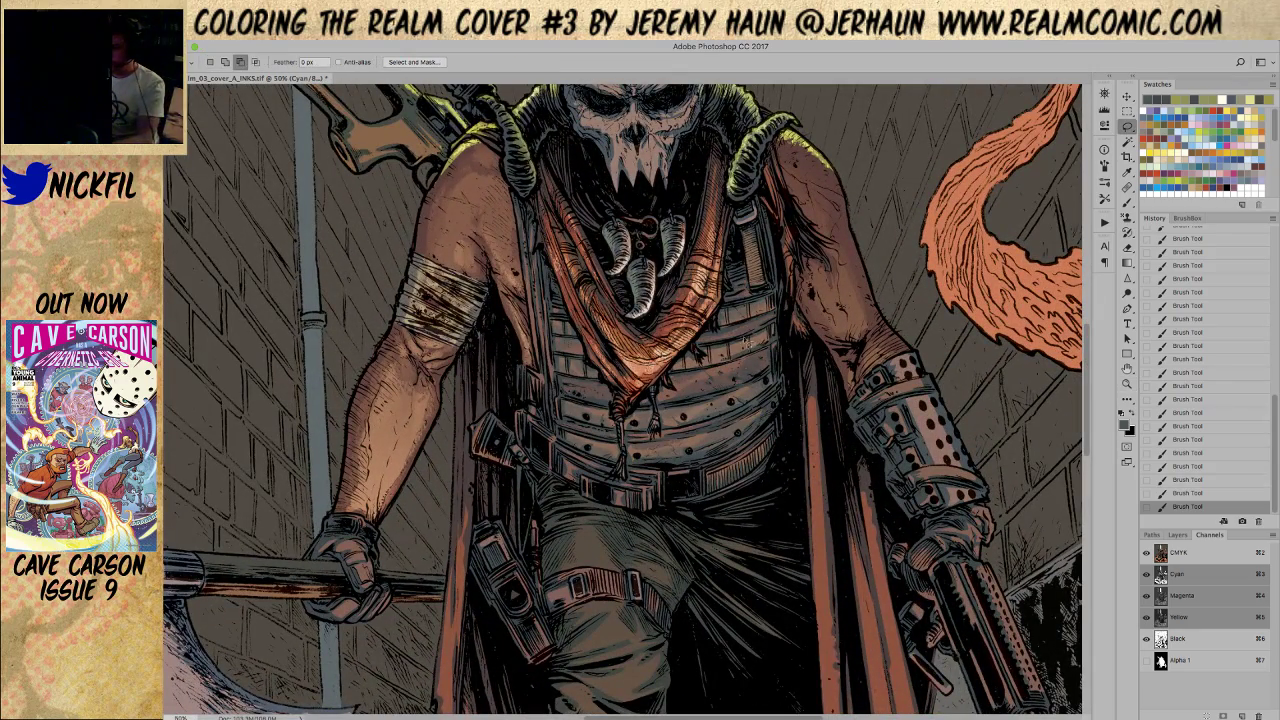
mouse_move(773, 215)
mouse_down()
mouse_move(793, 298)
mouse_move(799, 432)
mouse_move(787, 450)
mouse_move(721, 488)
mouse_move(750, 458)
mouse_move(709, 510)
mouse_move(661, 505)
mouse_move(646, 519)
mouse_move(547, 480)
mouse_move(516, 412)
mouse_move(522, 365)
mouse_move(527, 378)
mouse_move(500, 233)
mouse_move(524, 262)
mouse_move(508, 190)
mouse_move(540, 213)
mouse_move(547, 242)
mouse_move(512, 240)
mouse_move(544, 238)
mouse_move(617, 424)
mouse_move(705, 331)
mouse_move(770, 214)
mouse_up()
Refine the armor selection with the Lasso so the bandana's lower edge, knot and hanging tassels are excluded
scroll(700, 300, down, 3)
key(z)
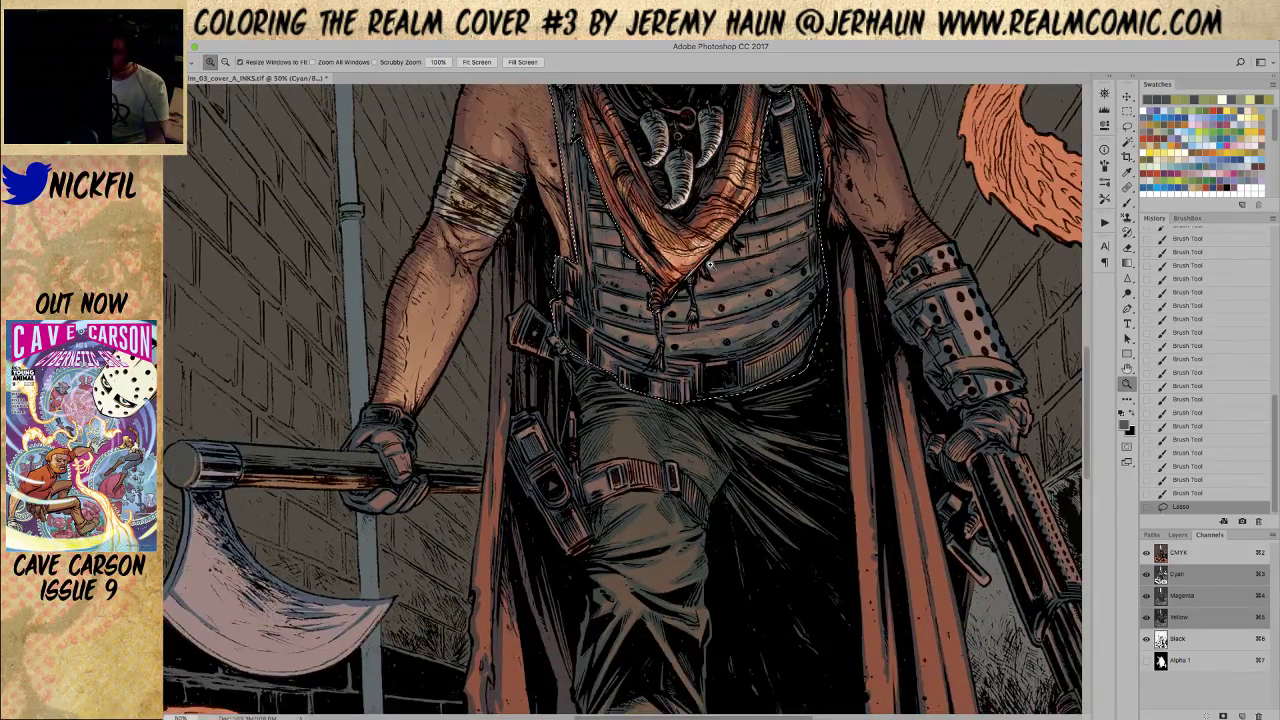
click(708, 262)
key(l)
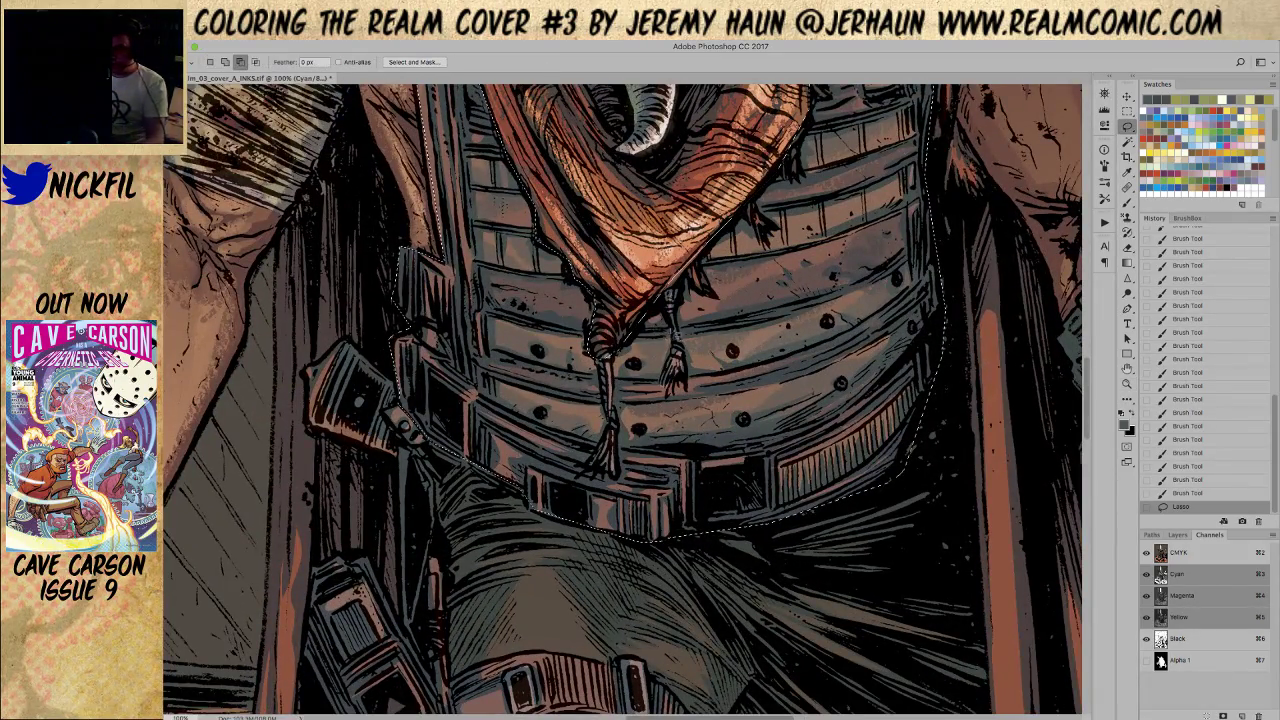
drag(671, 330, 609, 329)
mouse_move(618, 264)
mouse_down()
mouse_move(629, 383)
mouse_move(617, 268)
mouse_move(605, 388)
mouse_move(607, 322)
mouse_move(631, 258)
mouse_move(641, 300)
mouse_move(658, 302)
mouse_move(632, 258)
mouse_up()
drag(692, 214, 665, 298)
key(shift)
drag(612, 360, 620, 253)
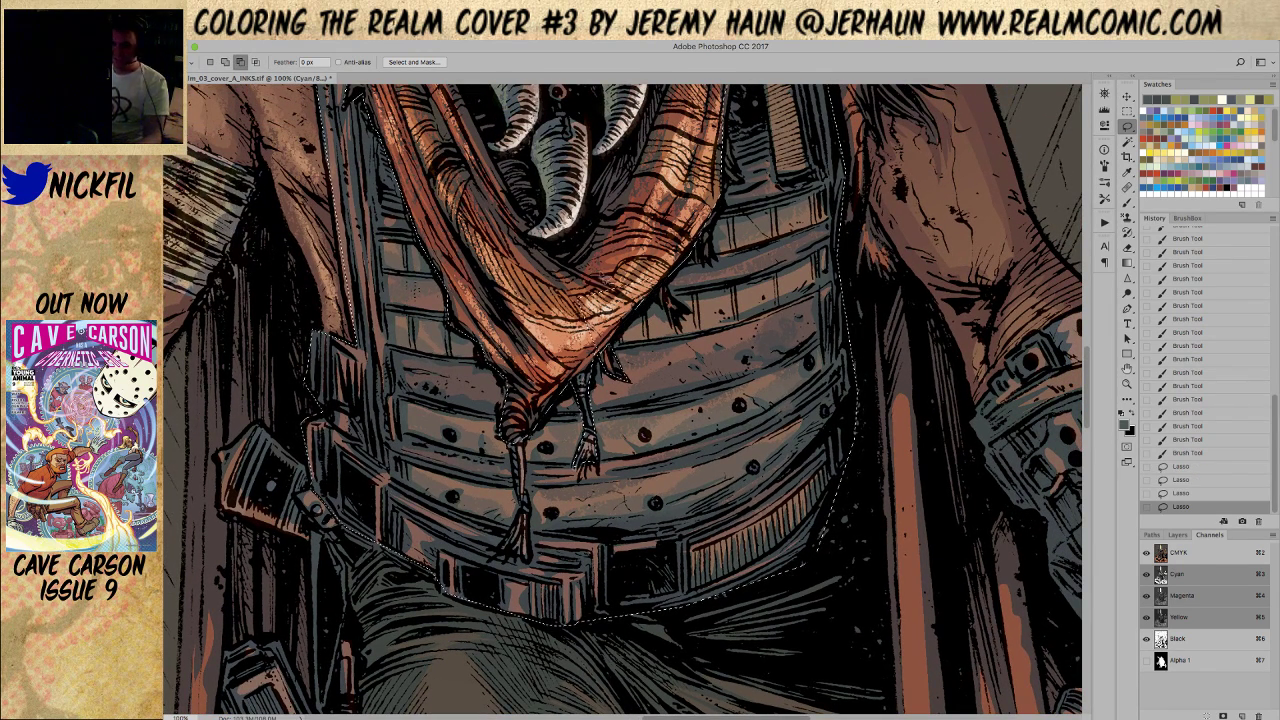
key(alt)
key(ctrl+z)
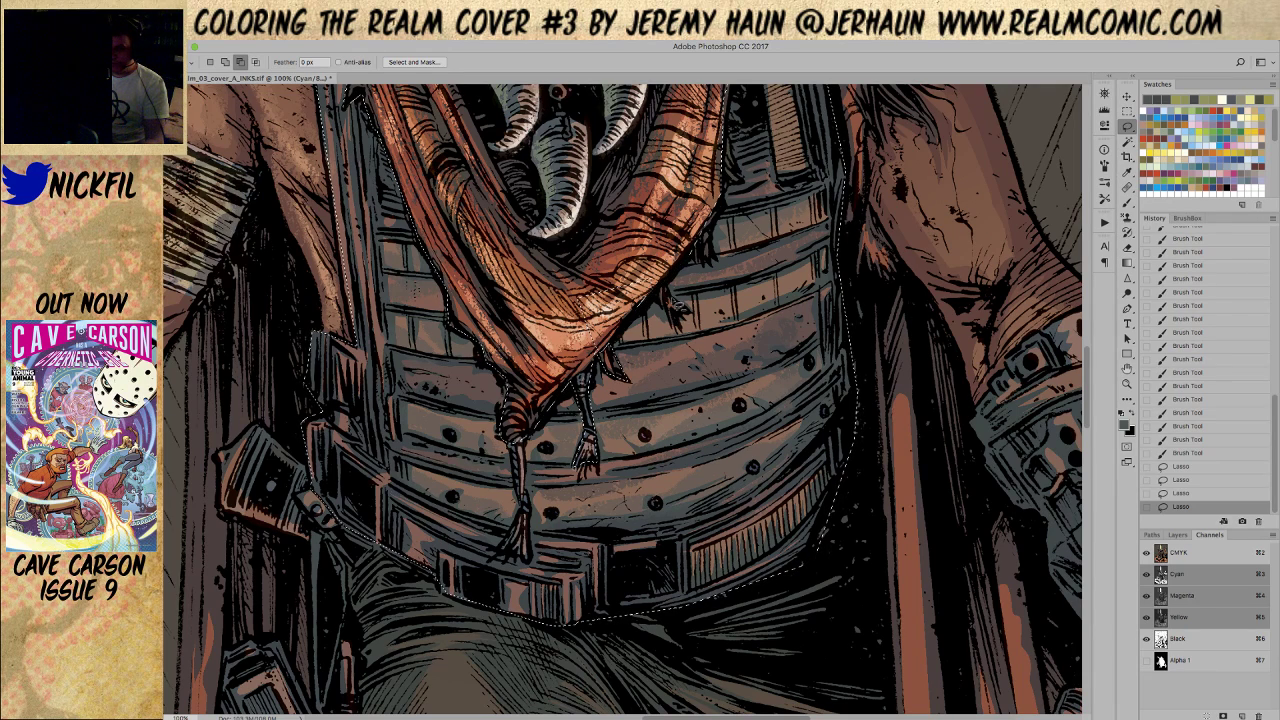
mouse_move(655, 285)
mouse_down()
mouse_move(677, 322)
mouse_move(660, 265)
mouse_move(655, 284)
mouse_move(714, 225)
mouse_move(716, 195)
mouse_up()
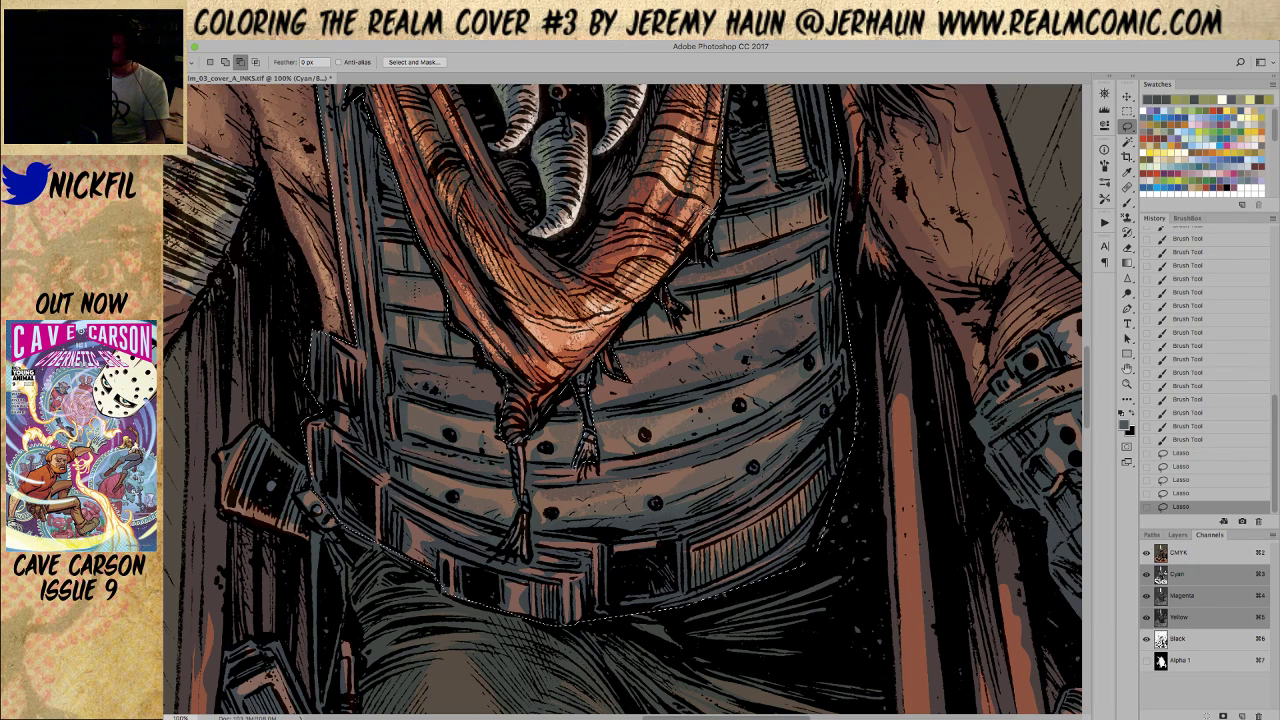
Target the composite CMYK channel and shift the selected armor's midtones towards red with Color Balance
key(z)
mouse_move(708, 258)
mouse_down()
mouse_move(692, 226)
mouse_move(762, 351)
mouse_move(680, 341)
mouse_up()
alt+click(662, 236)
alt+click(662, 236)
alt+click(662, 236)
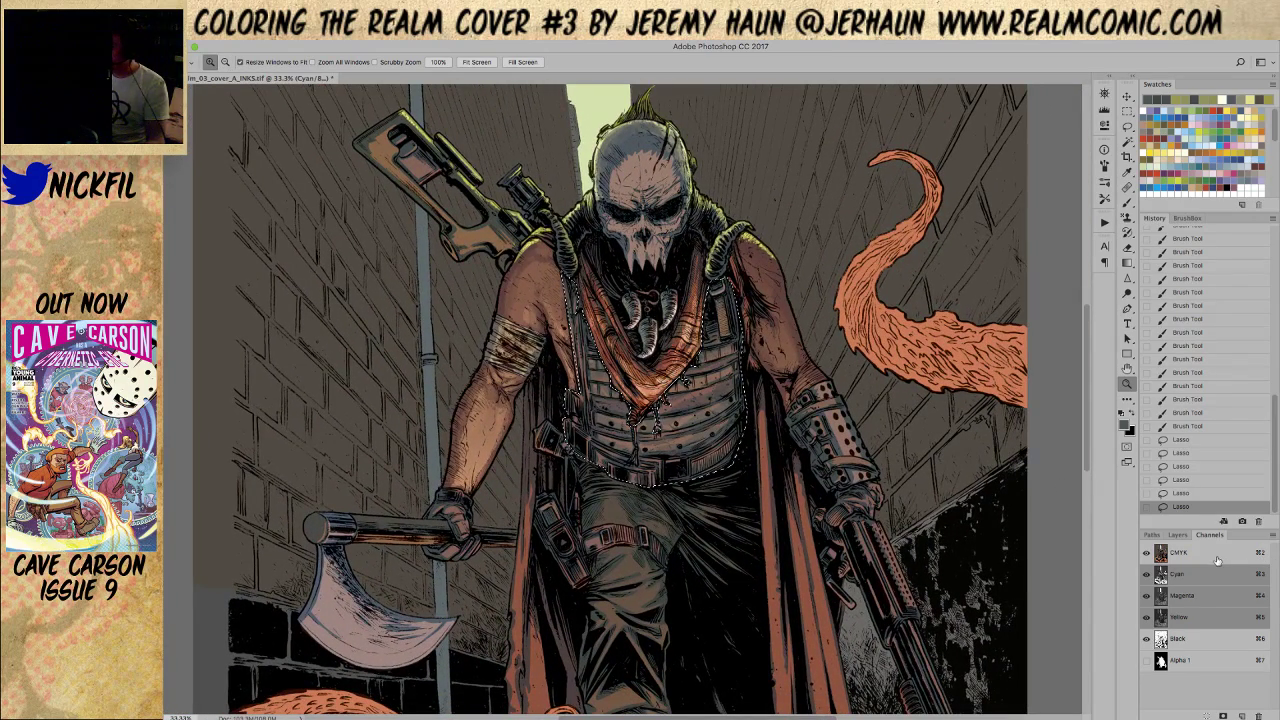
click(1185, 553)
key(ctrl+b)
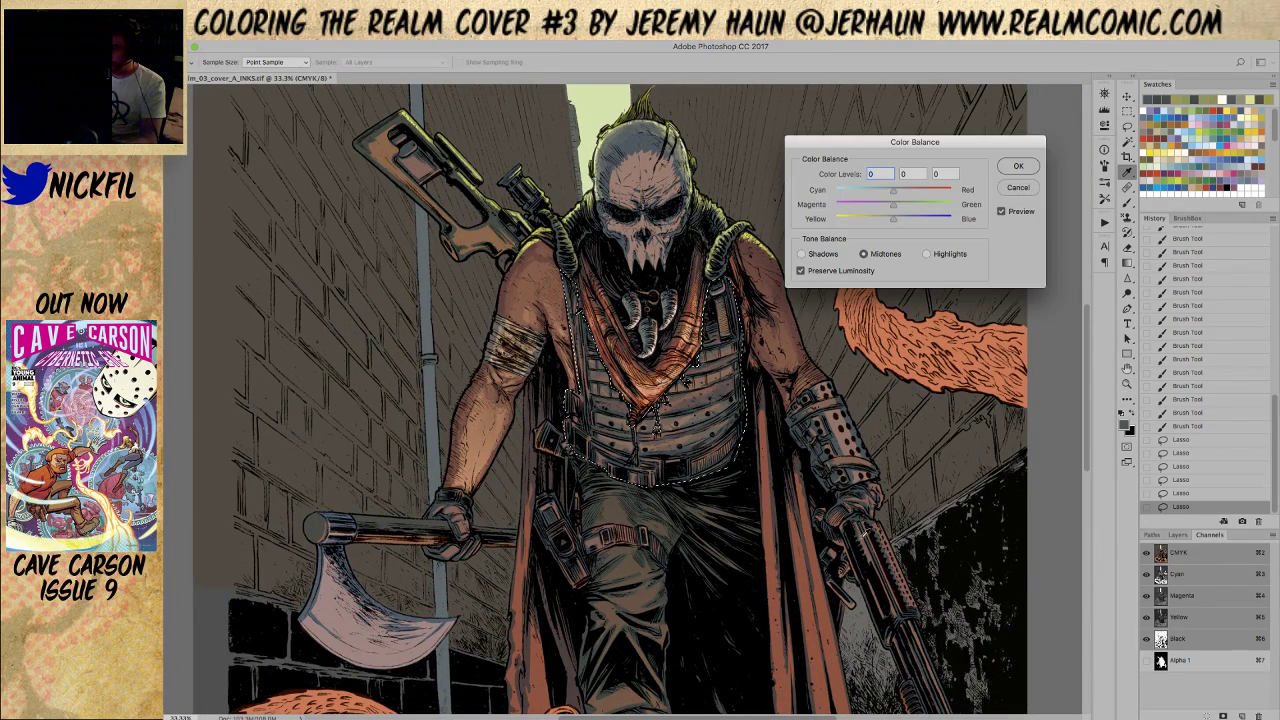
drag(899, 222, 939, 228)
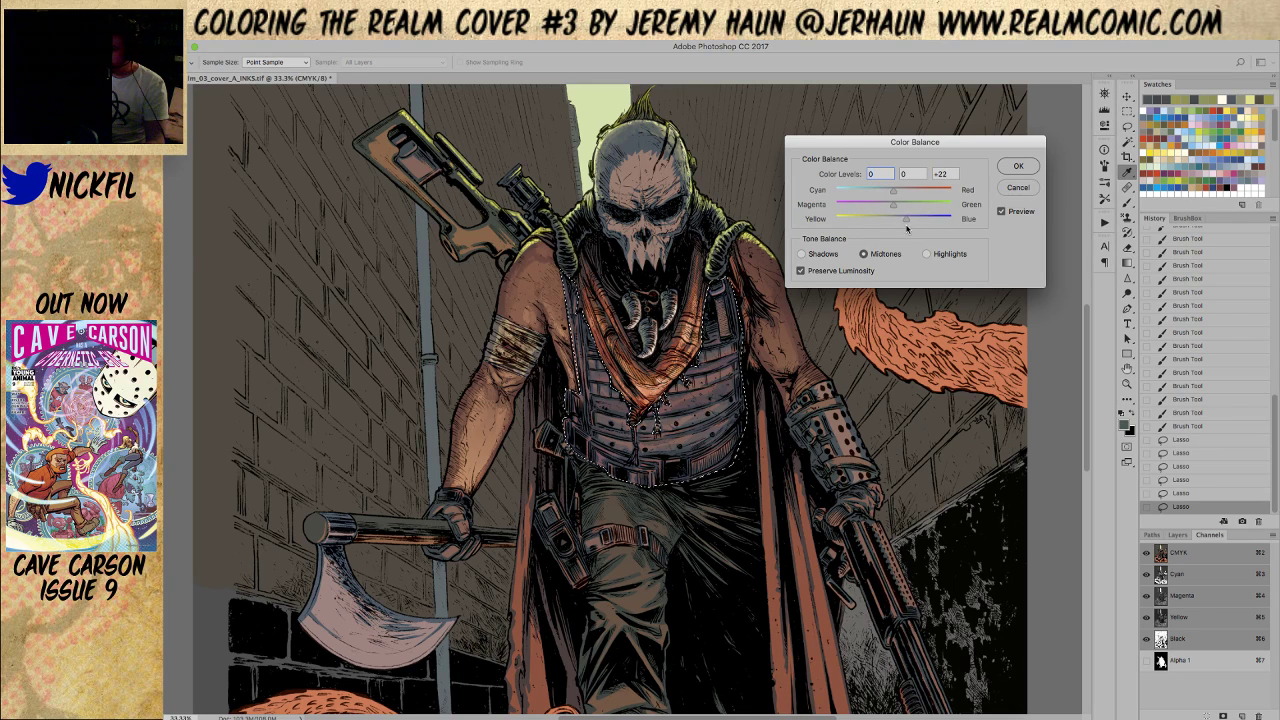
key(Tab)
key(Tab)
drag(897, 195, 934, 194)
click(1018, 168)
Darken the selected armor from its lower and side edges with two blue gradients in Multiply mode at 100% opacity
key(z)
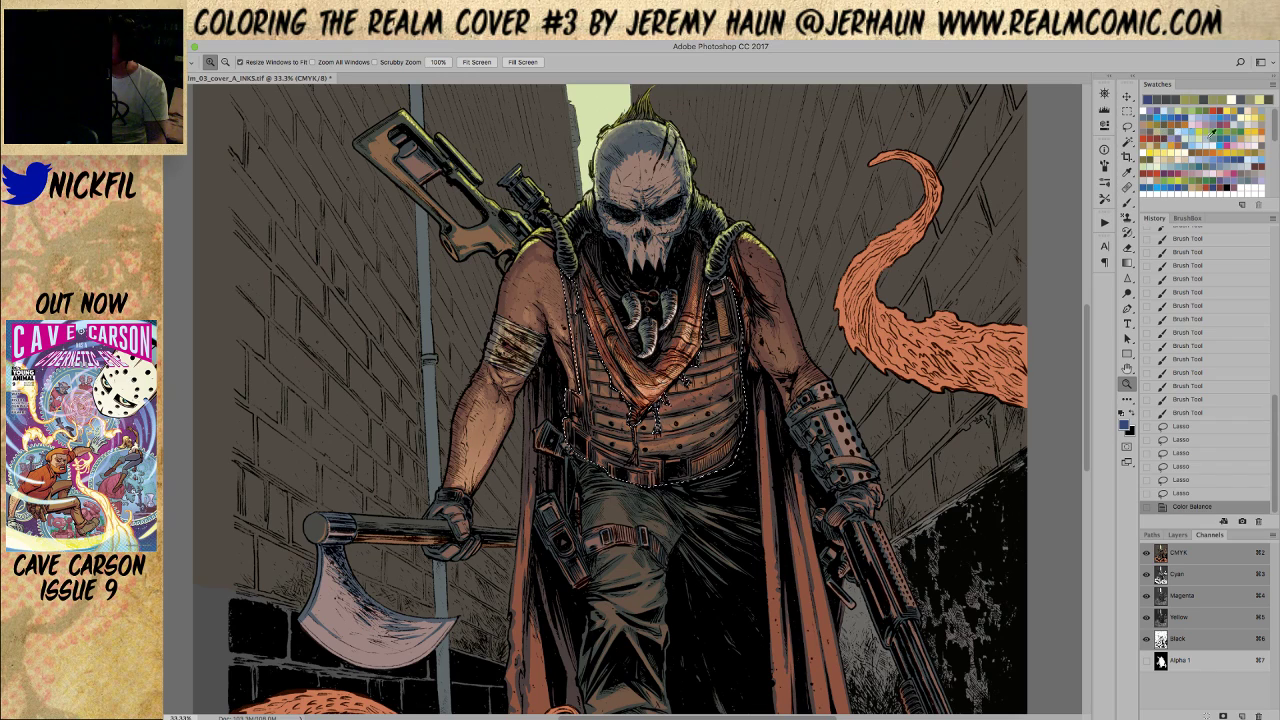
key(g)
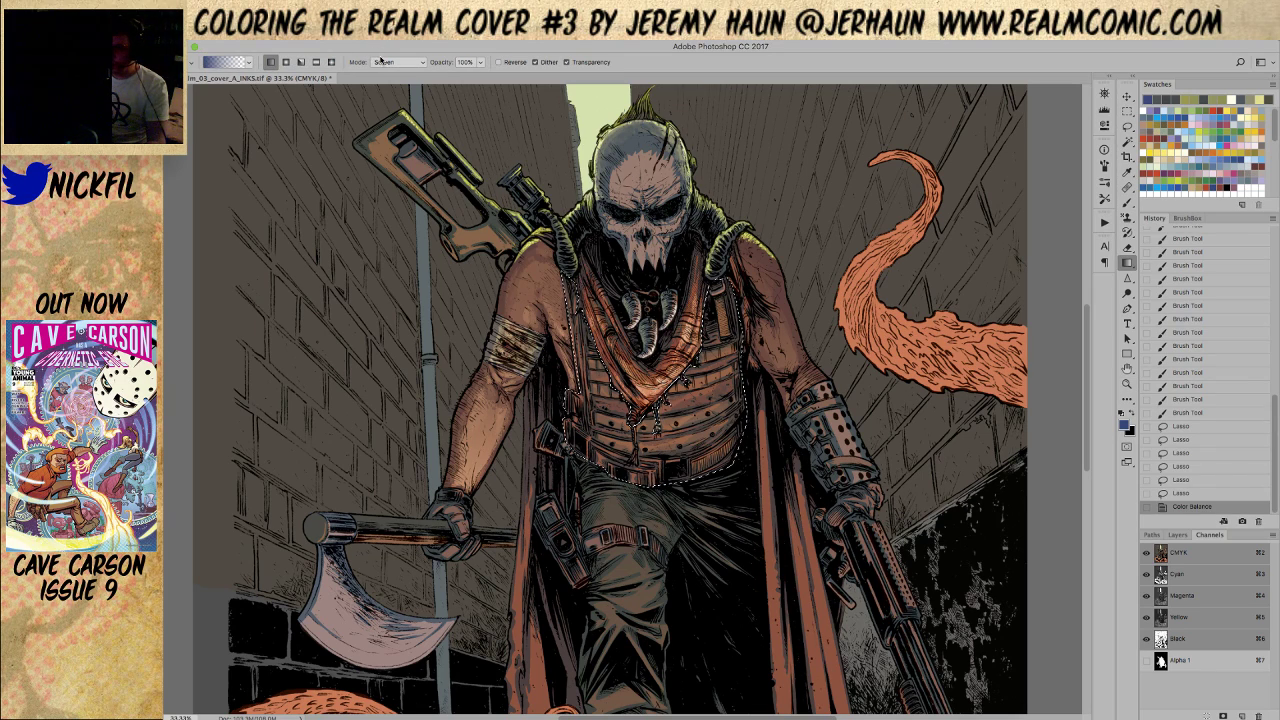
click(384, 62)
click(386, 72)
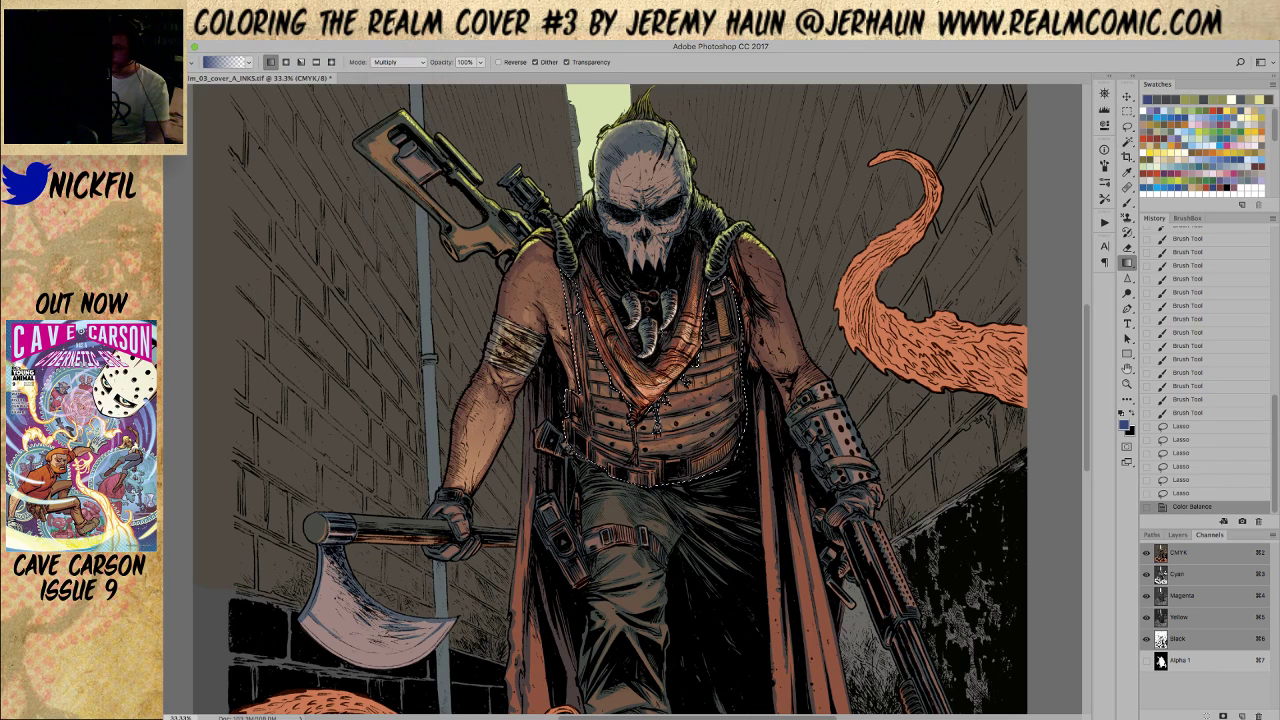
drag(660, 515, 585, 457)
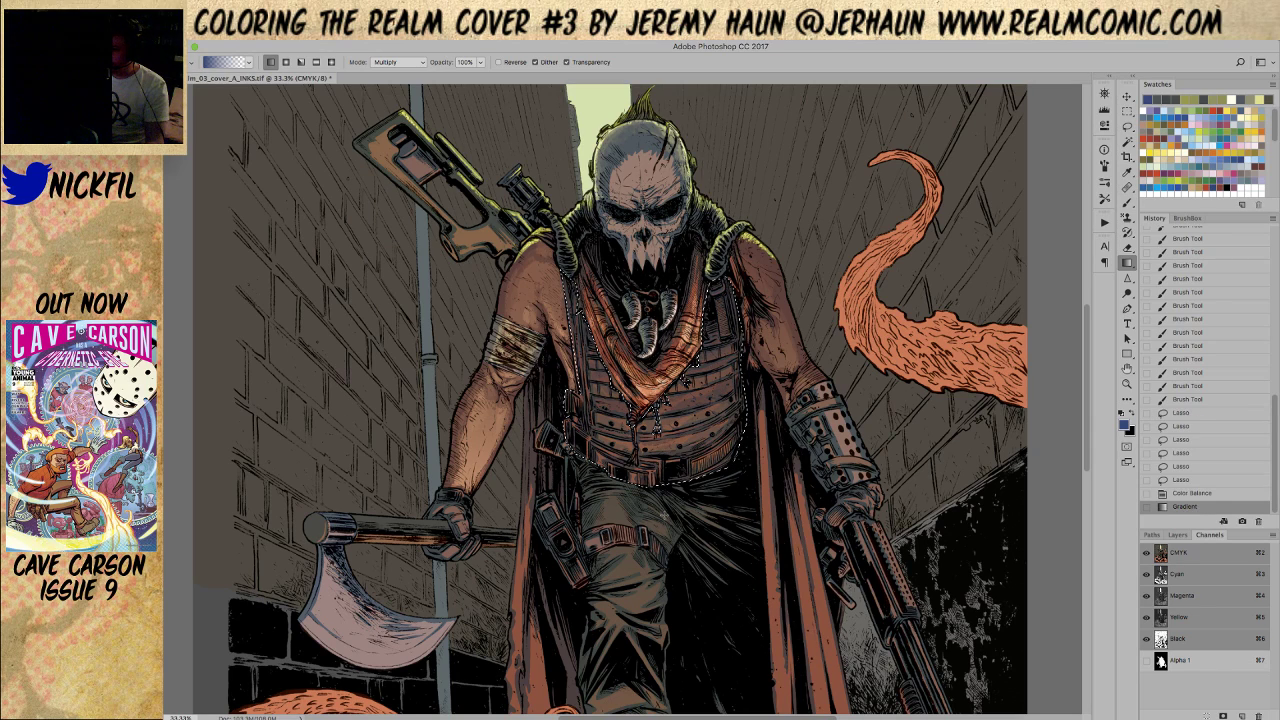
drag(663, 491, 730, 445)
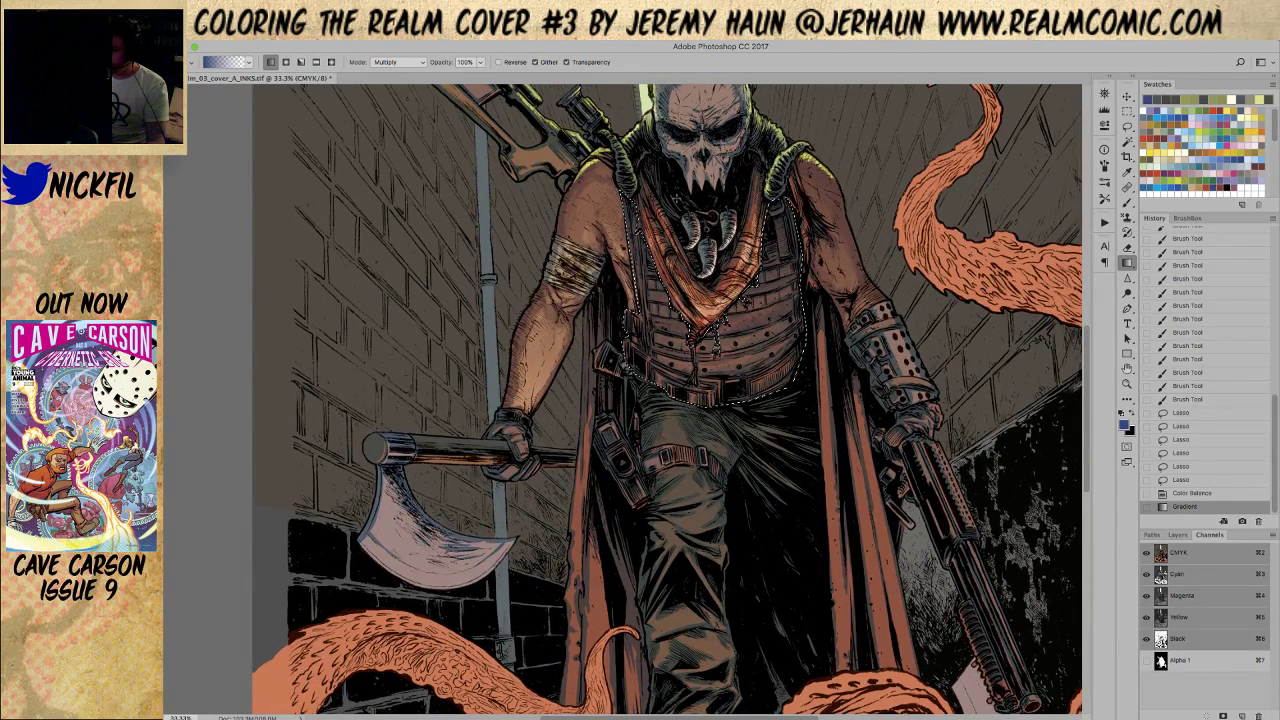
drag(792, 408, 745, 302)
Deselect the armor to examine its recoloring up close and against the whole figure, and restore the selection
key(ctrl+d)
drag(687, 363, 659, 413)
key(z)
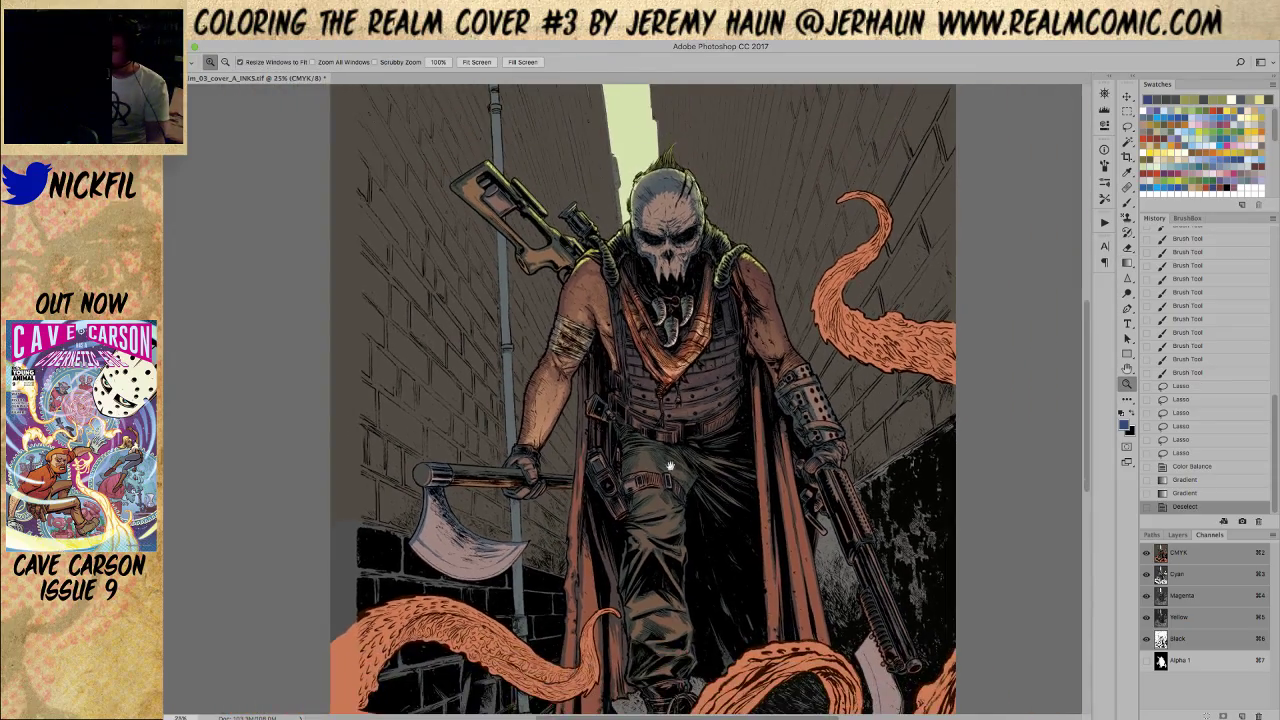
click(688, 454)
click(680, 452)
click(676, 446)
alt+click(676, 446)
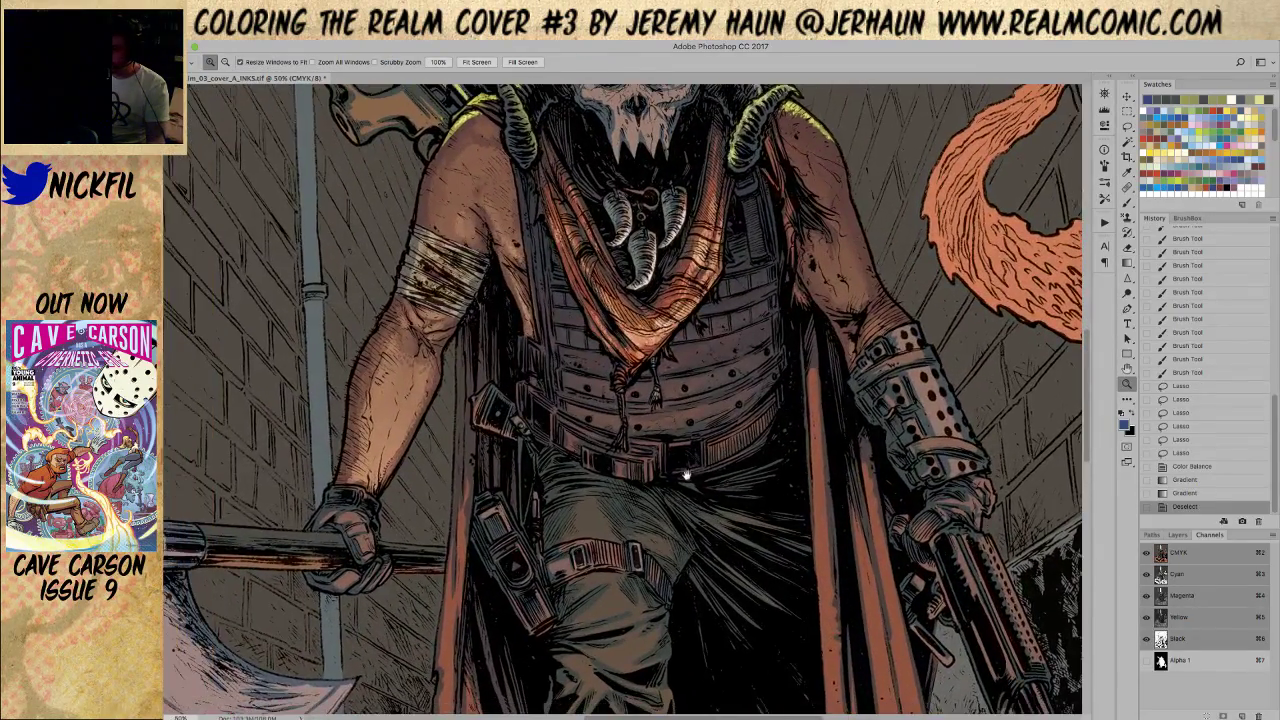
alt+click(704, 463)
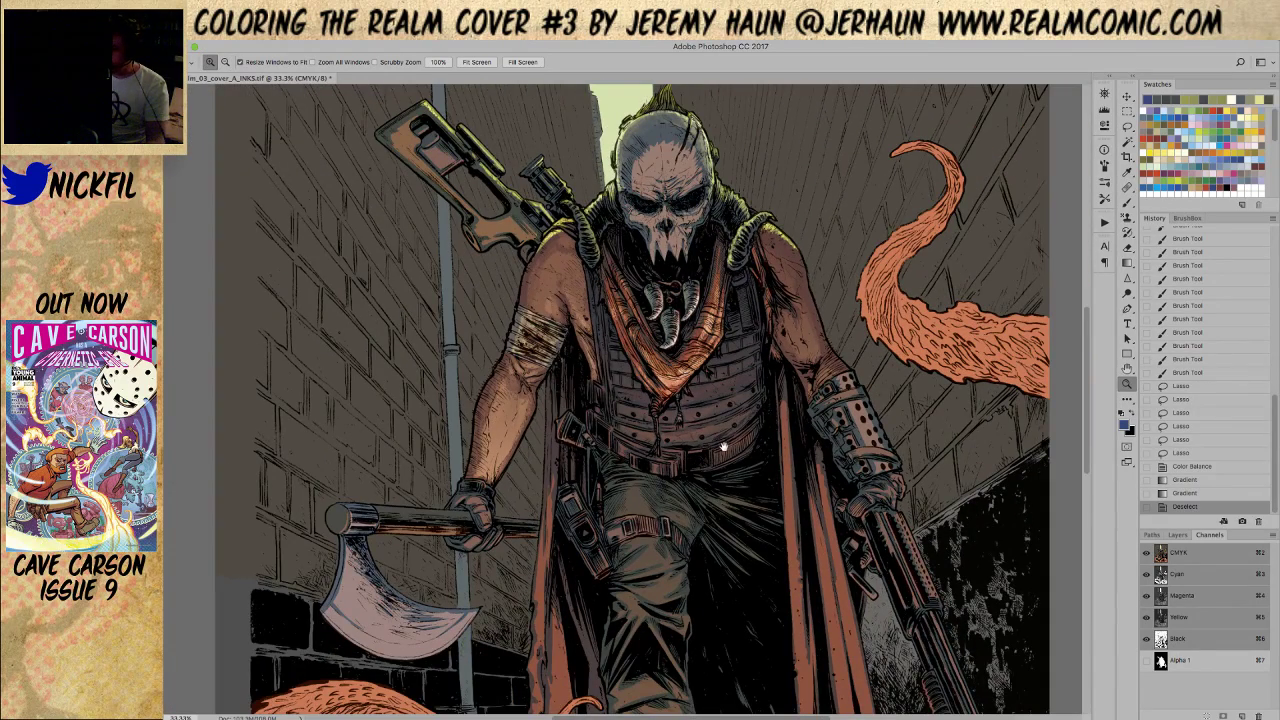
scroll(705, 465, down, 2)
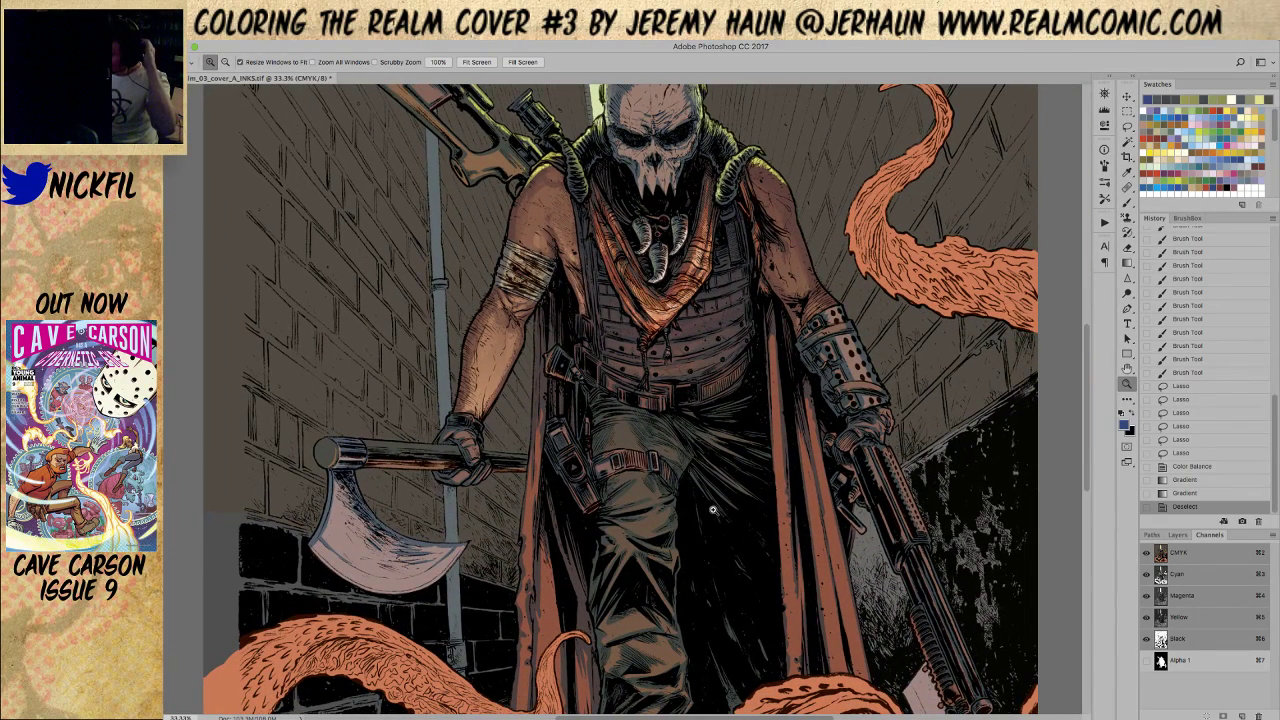
key(ctrl+z)
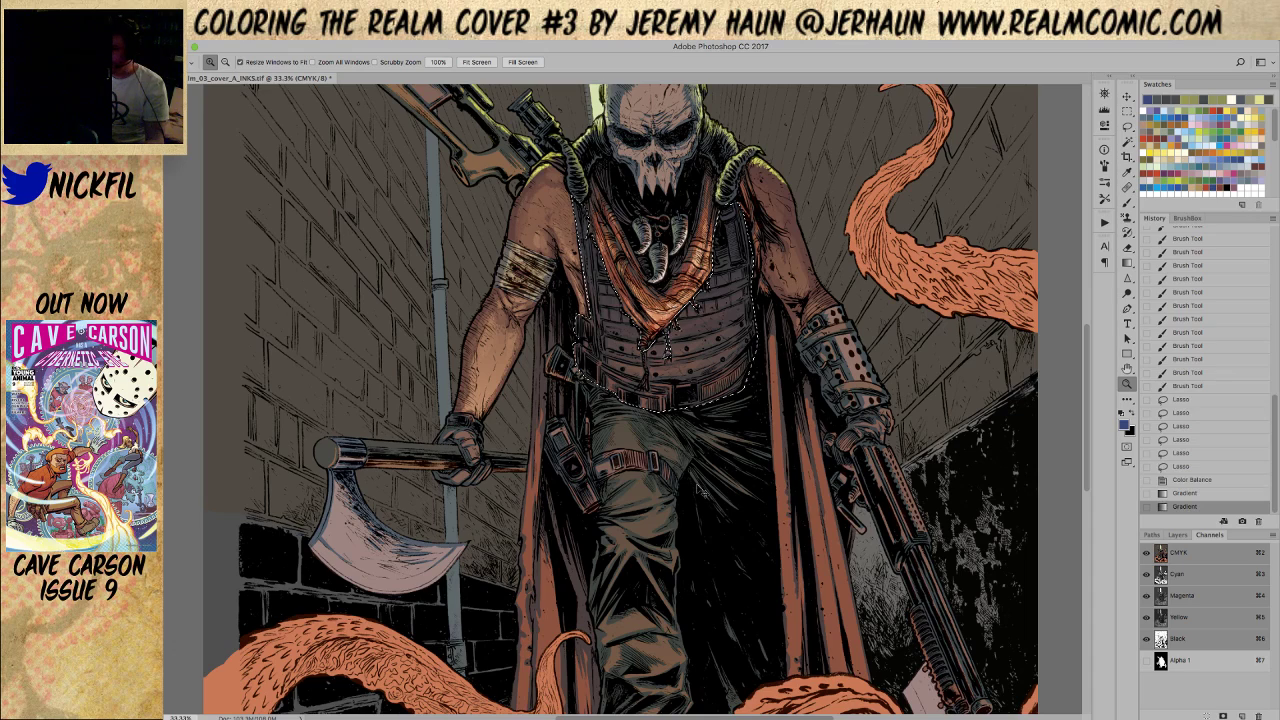
key(ctrl+b)
mouse_move(893, 218)
mouse_down()
mouse_move(877, 220)
mouse_move(913, 220)
mouse_up()
click(1017, 189)
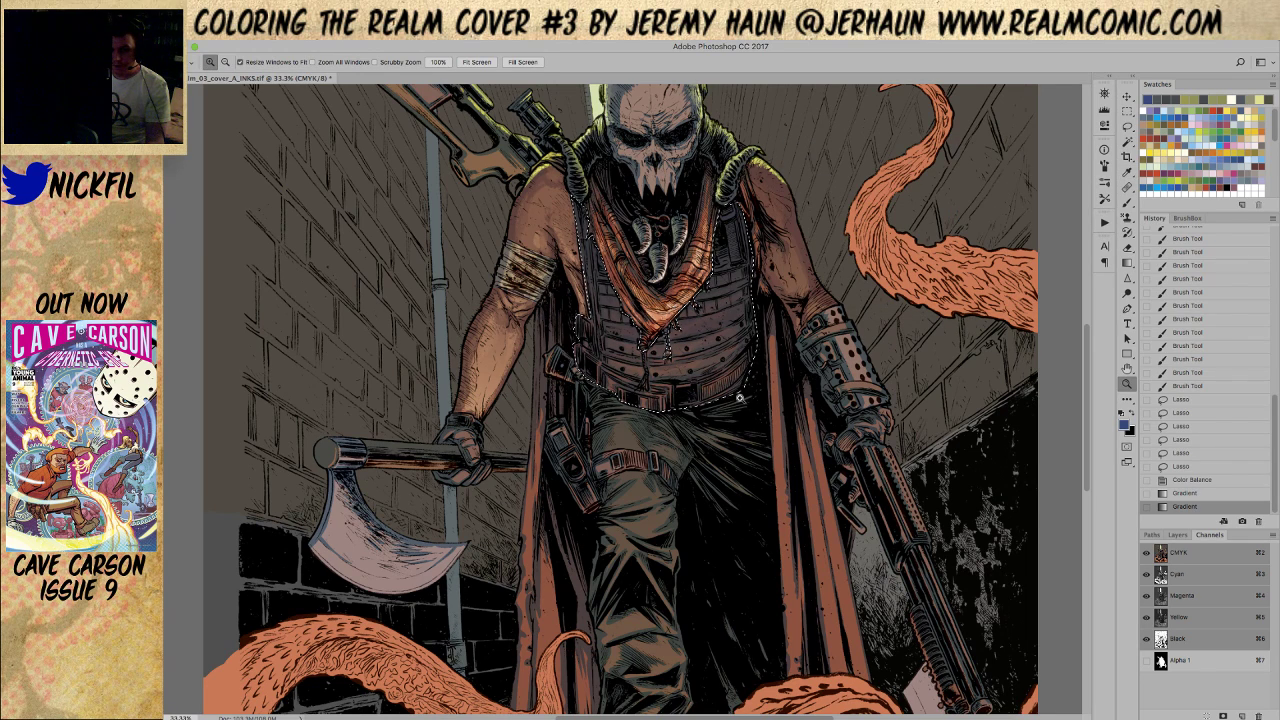
Adjust the selected chest armor with Hue/Saturation and apply the change
drag(766, 421, 692, 397)
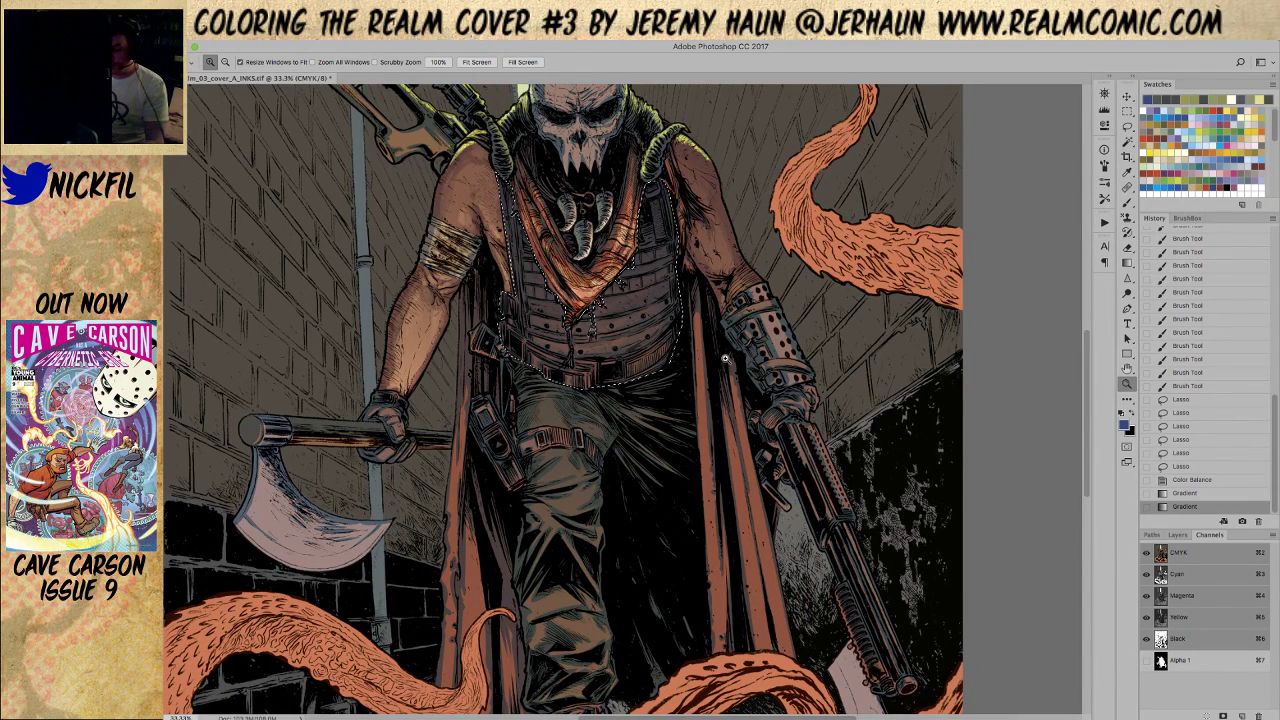
key(ctrl+u)
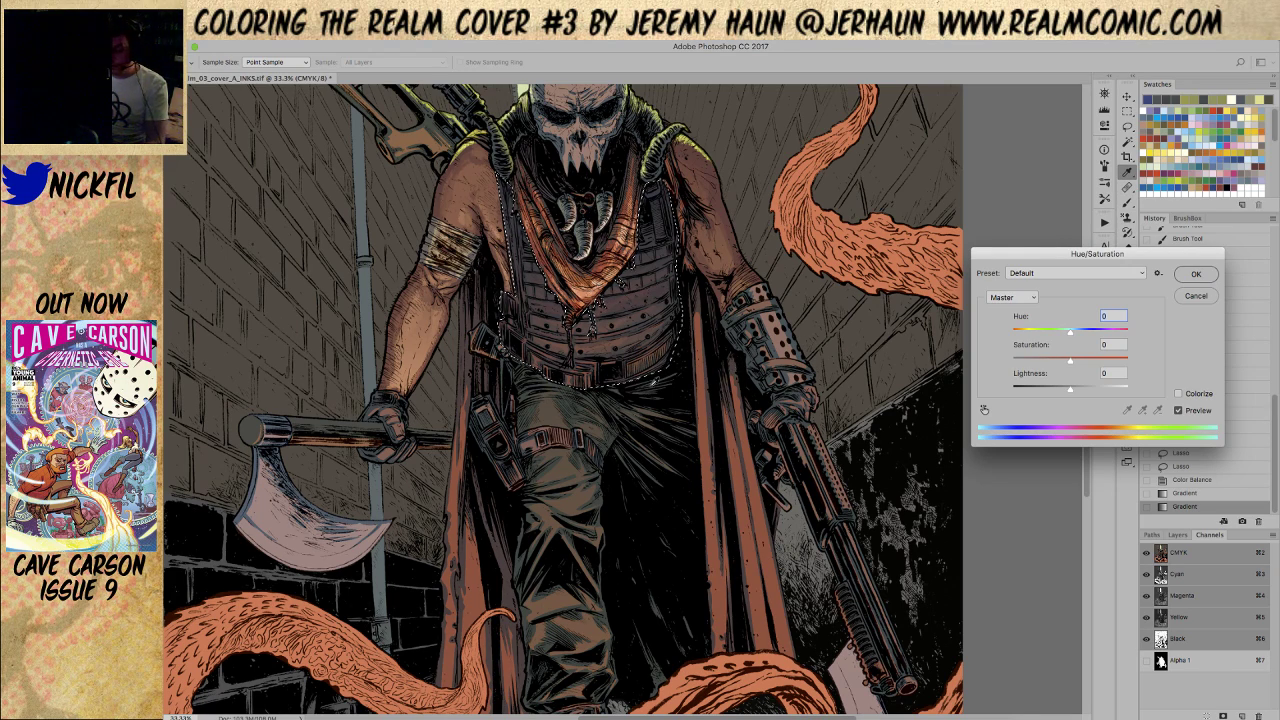
drag(640, 326, 643, 378)
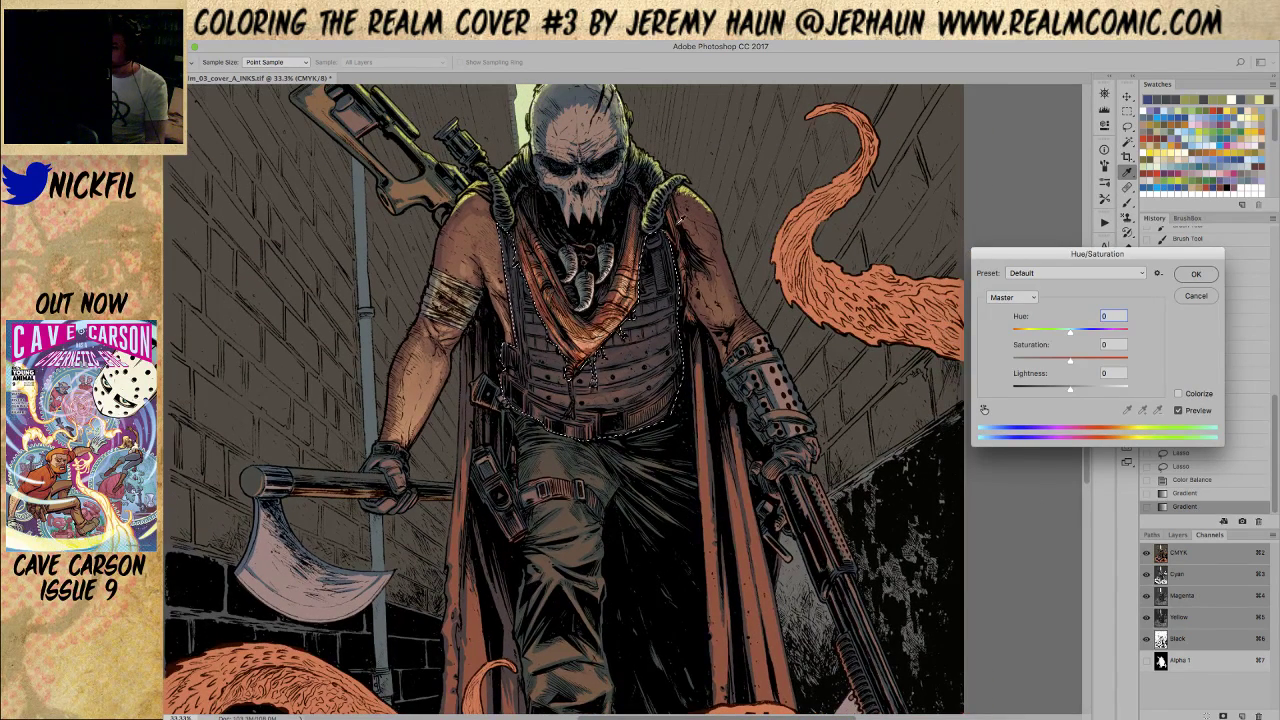
click(1206, 274)
key(super+u)
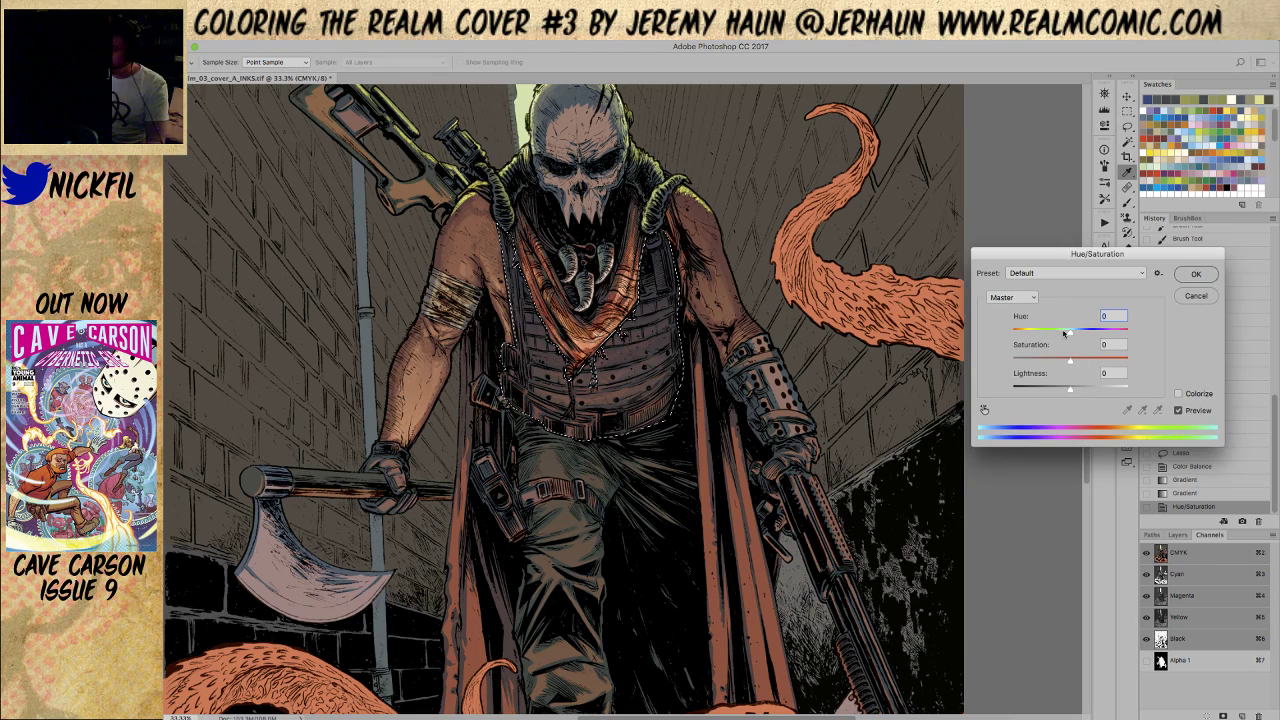
drag(1067, 360, 1050, 362)
click(1196, 295)
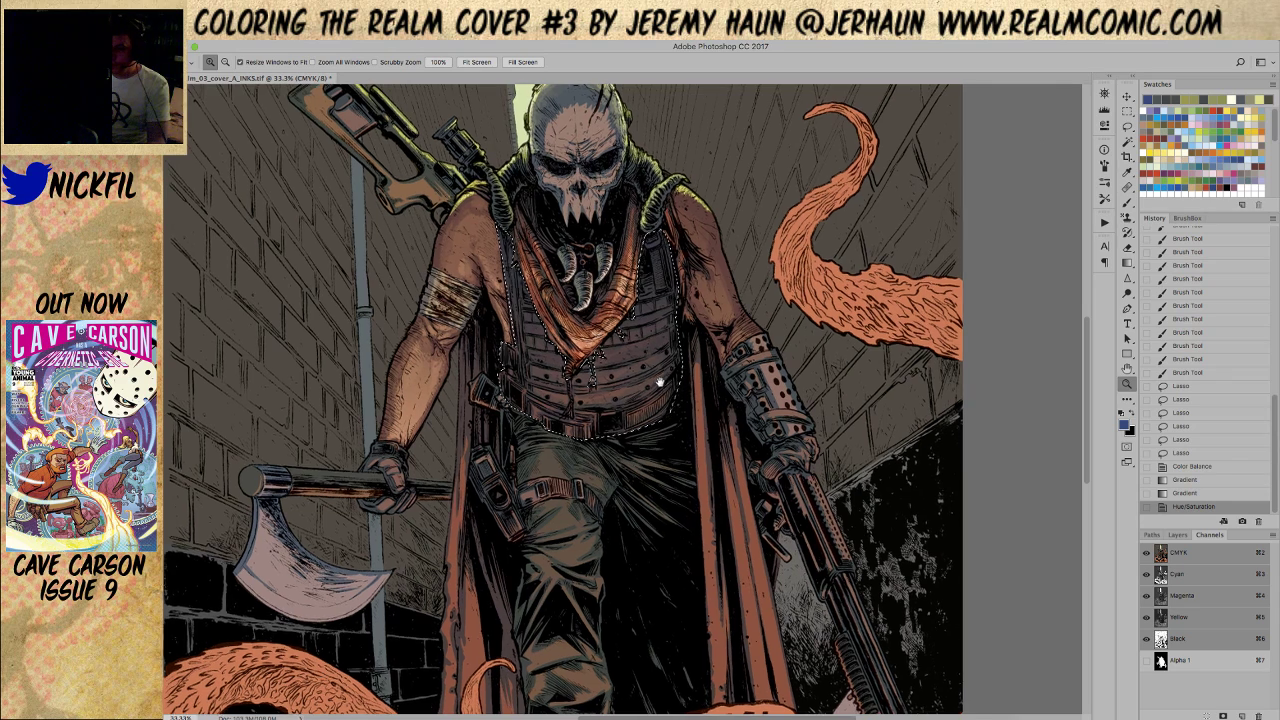
Try brushing brown sampled from the armor onto its lower bands in Normal mode at 50% opacity
scroll(600, 425, up, 2)
scroll(600, 425, right, 2)
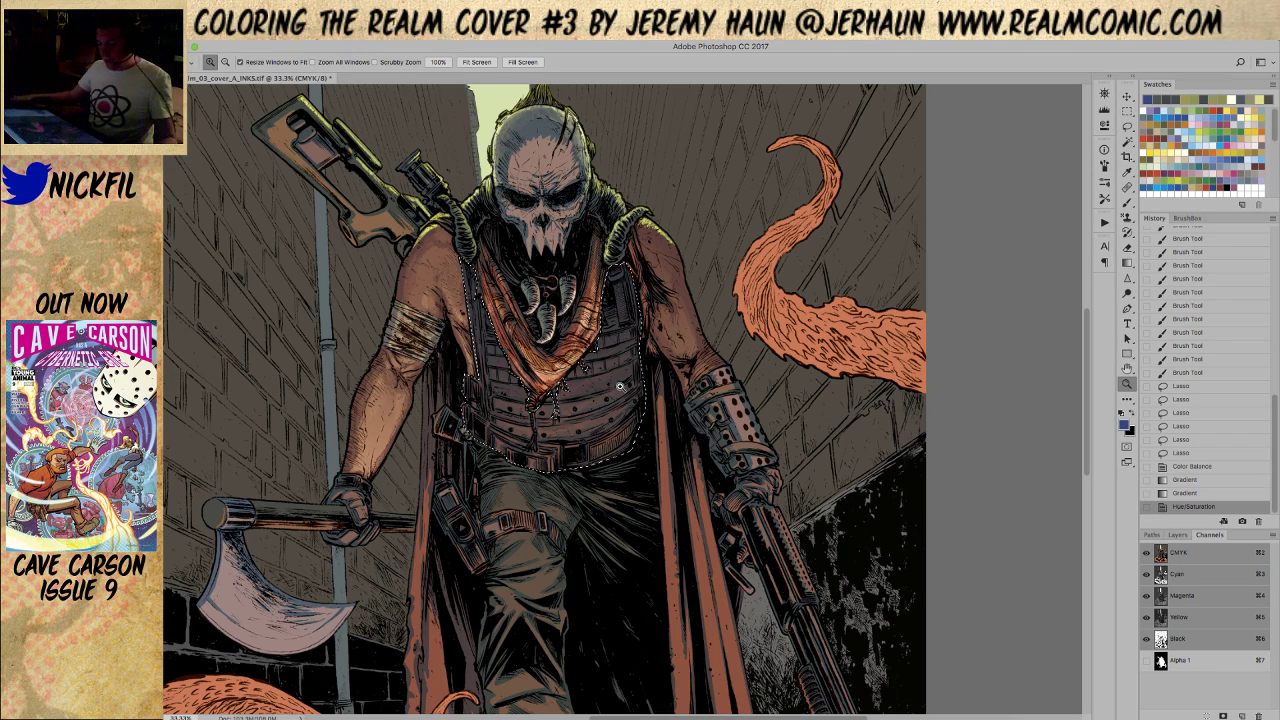
key(h)
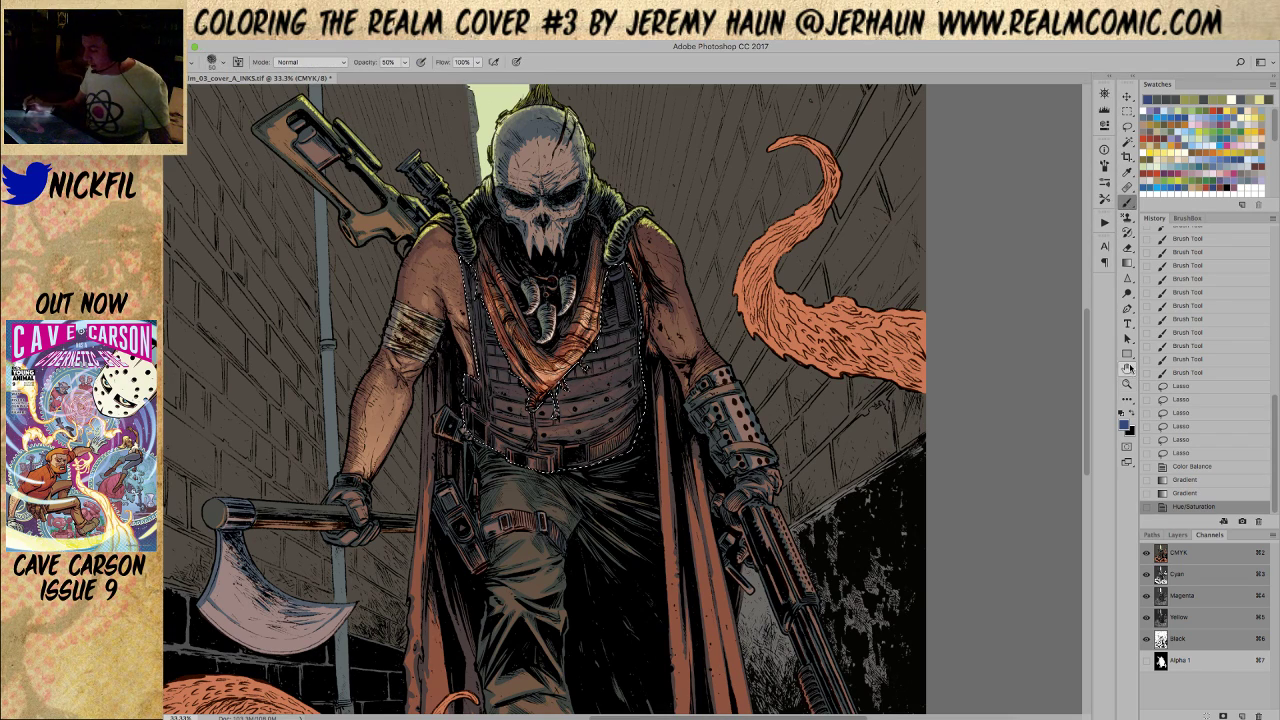
drag(595, 484, 705, 549)
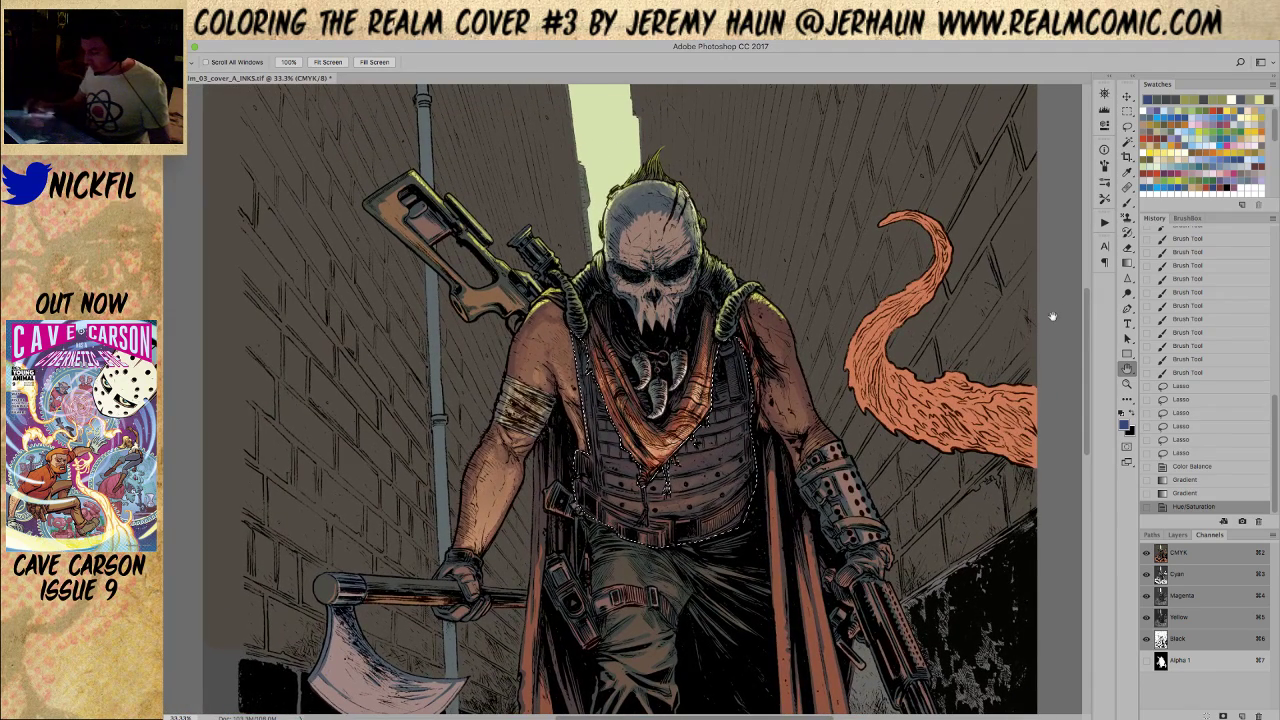
click(1127, 202)
alt+click(695, 441)
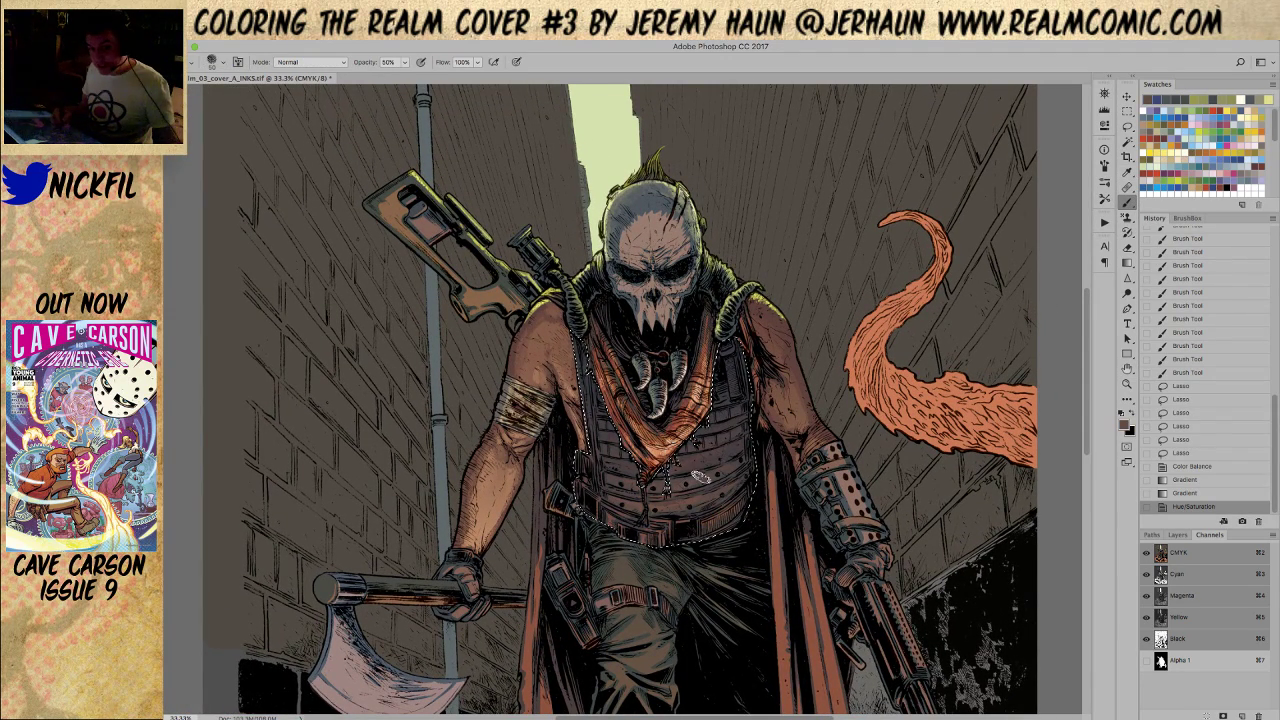
drag(715, 474, 726, 470)
Try brushing highlights on the lower armor and belt in Screen mode at 50% and 100% opacity, and revert to the Hue/Saturation state
click(300, 62)
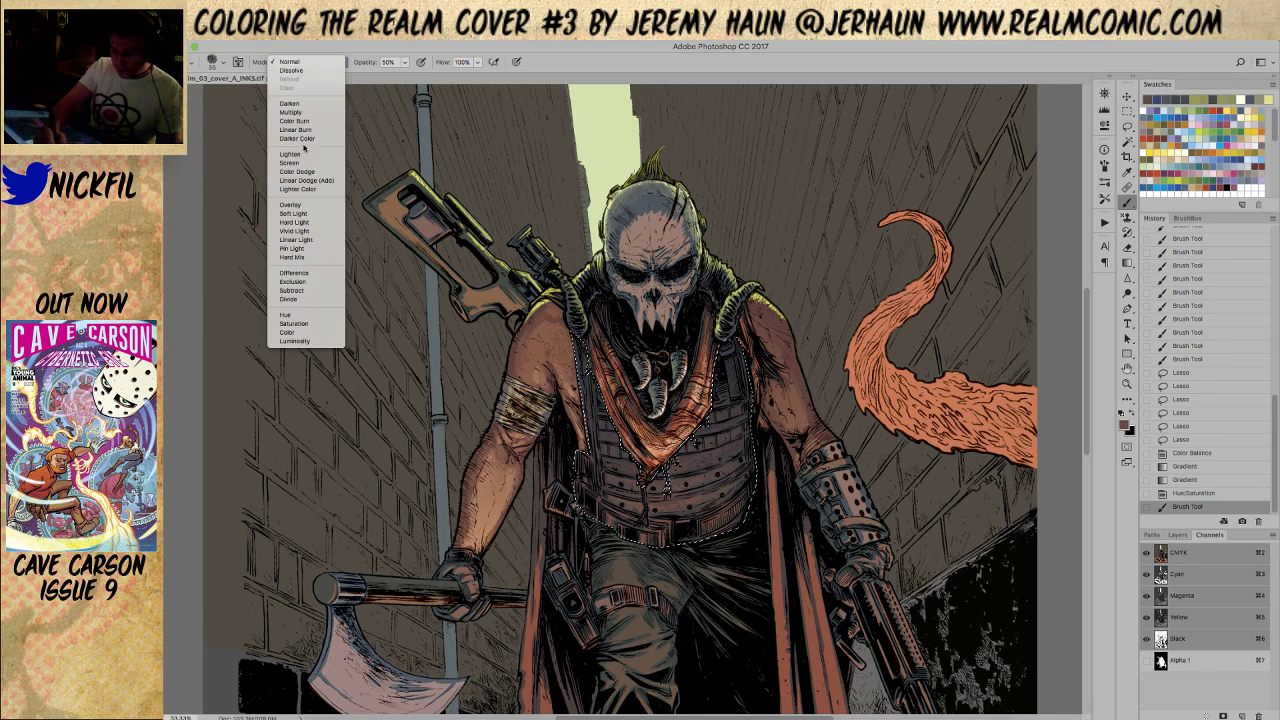
click(305, 160)
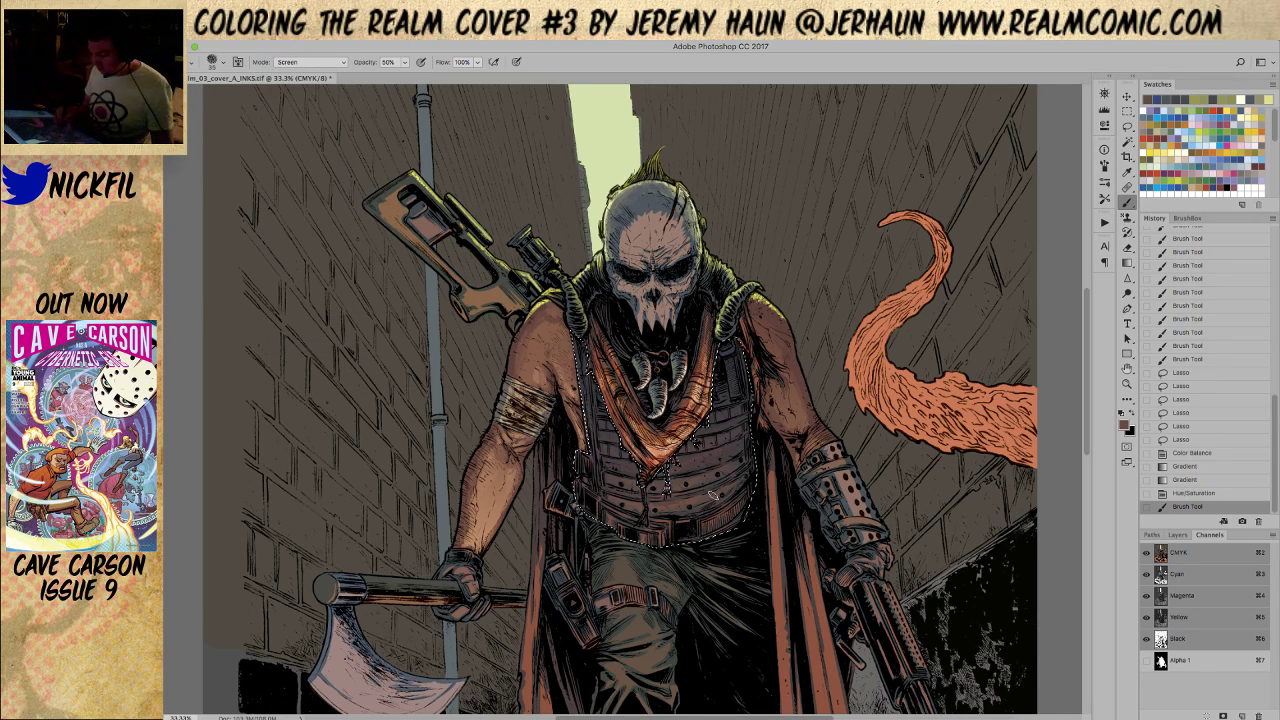
mouse_move(689, 504)
mouse_down()
mouse_move(716, 497)
mouse_move(700, 515)
mouse_up()
key(ctrl+z)
key(0)
drag(700, 520, 692, 545)
drag(692, 550, 690, 558)
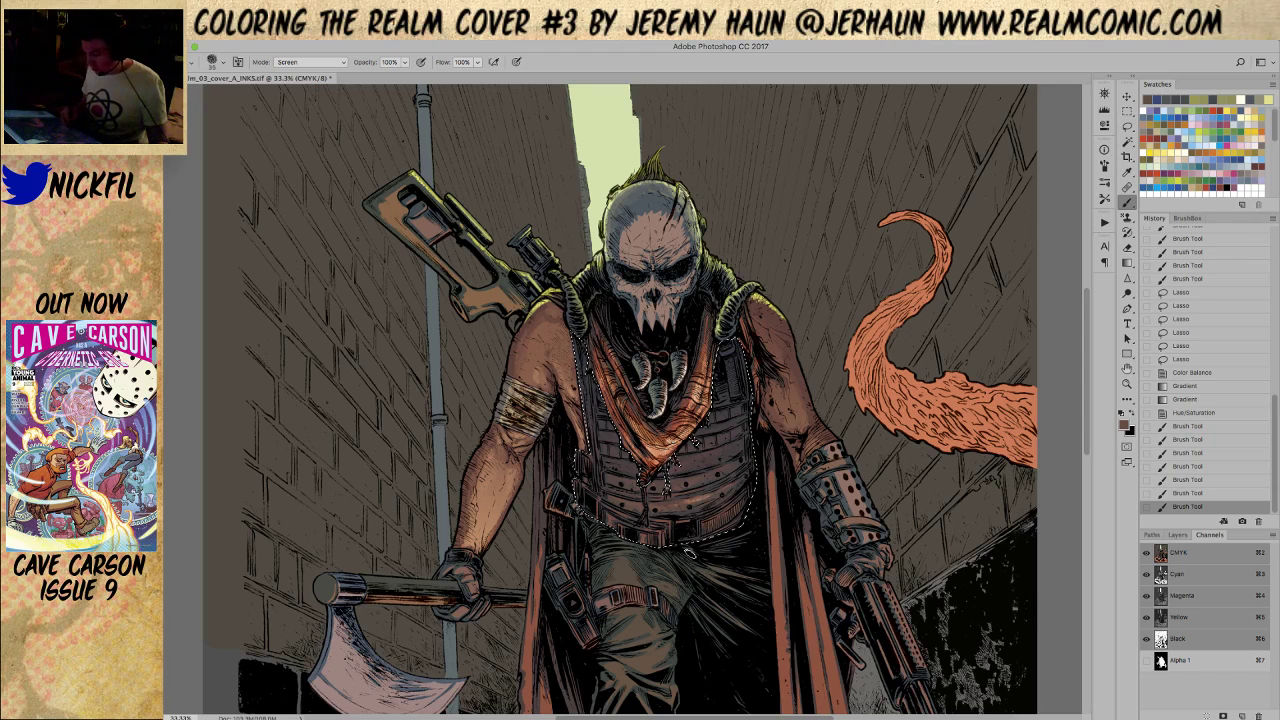
click(1208, 416)
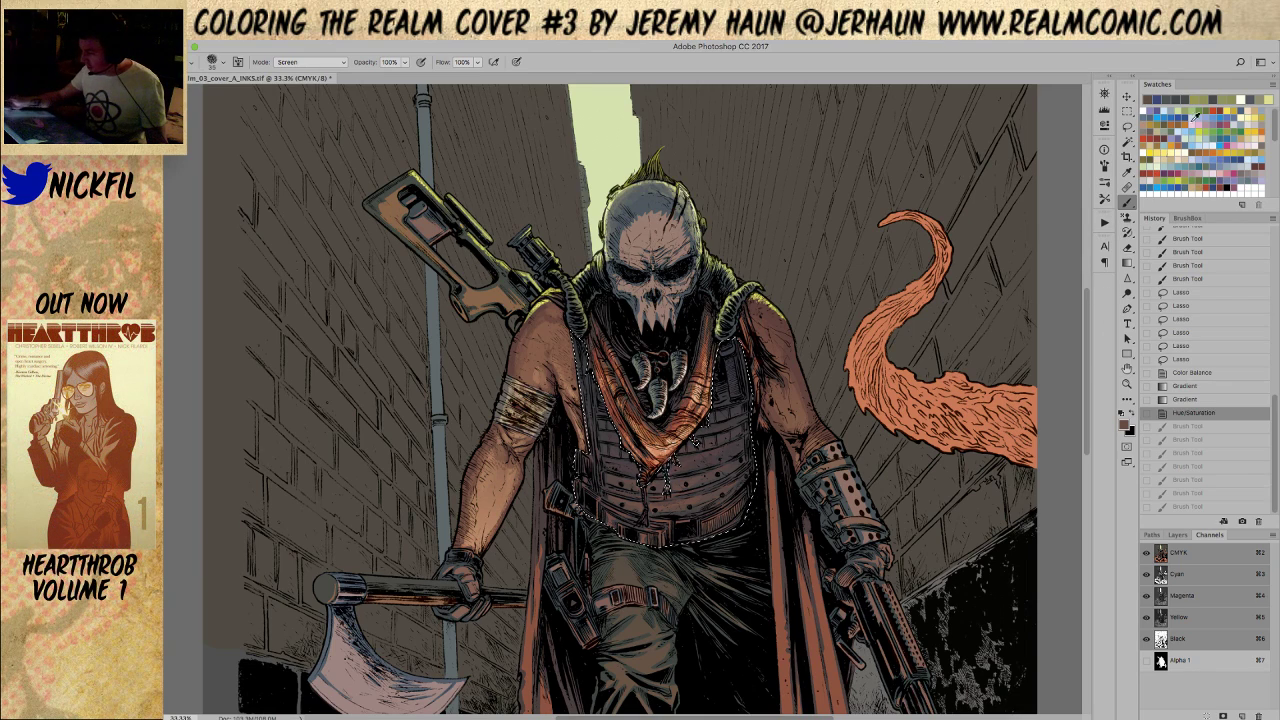
Brush red highlights onto the lower armor bands in Screen mode, reducing the opacity to 50%
click(1220, 106)
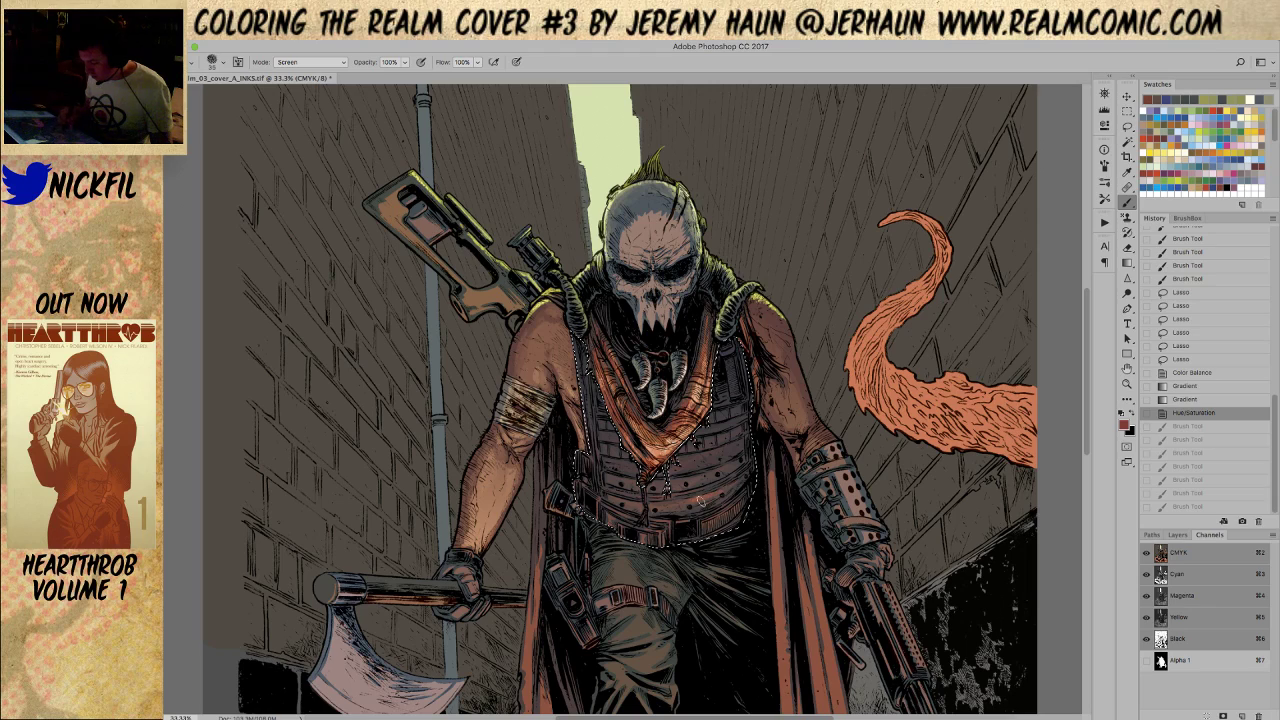
drag(667, 507, 675, 506)
drag(675, 506, 712, 497)
mouse_move(700, 503)
mouse_down()
mouse_move(631, 506)
mouse_move(732, 473)
mouse_move(703, 478)
mouse_move(680, 504)
mouse_move(711, 504)
mouse_move(691, 487)
mouse_move(738, 464)
mouse_move(655, 486)
mouse_move(716, 481)
mouse_up()
mouse_move(714, 485)
mouse_down()
mouse_move(732, 477)
mouse_move(682, 500)
mouse_move(690, 544)
mouse_up()
drag(628, 487, 630, 488)
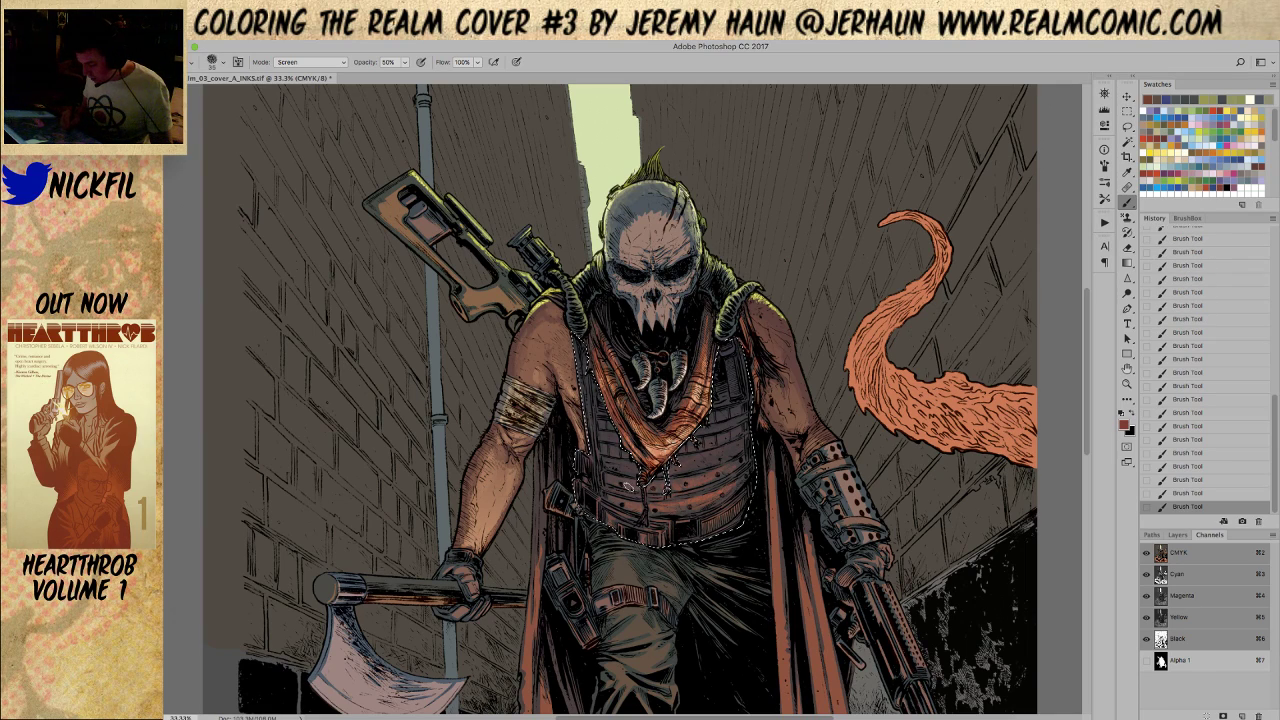
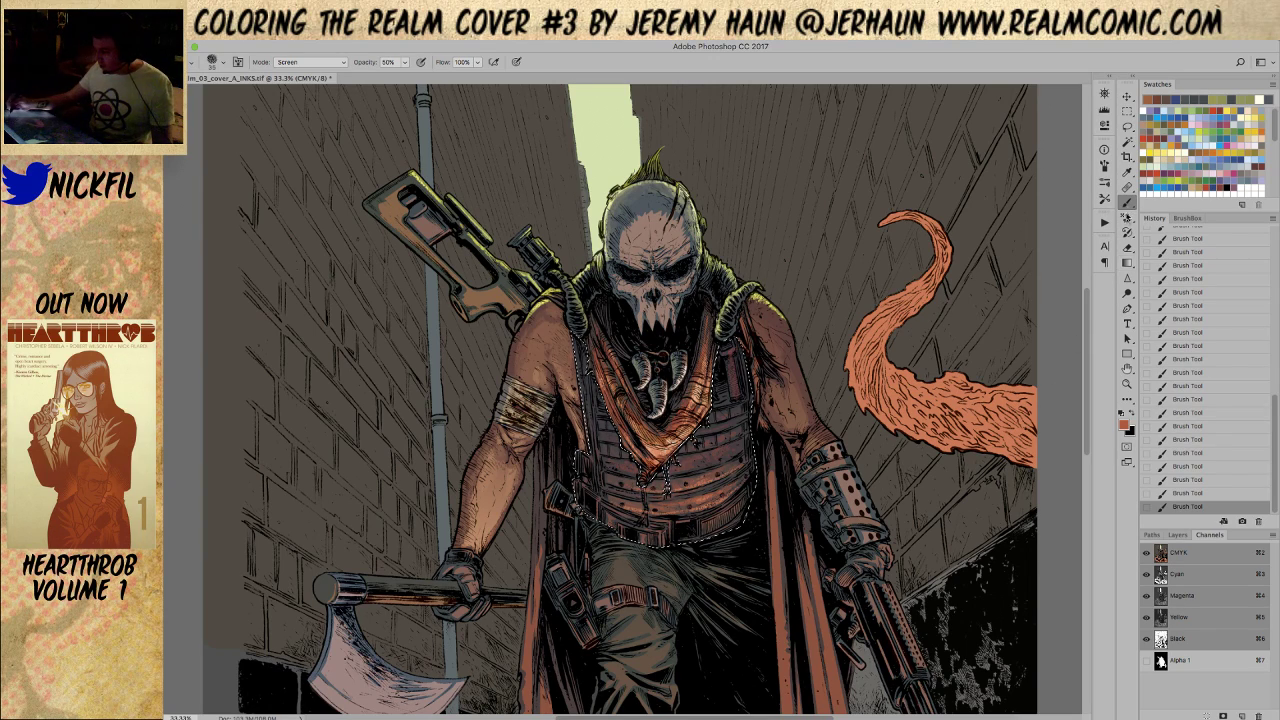
Add small orange highlights to the lower armor bands using the Pencil tool in Screen mode at 50% opacity
key(shift+b)
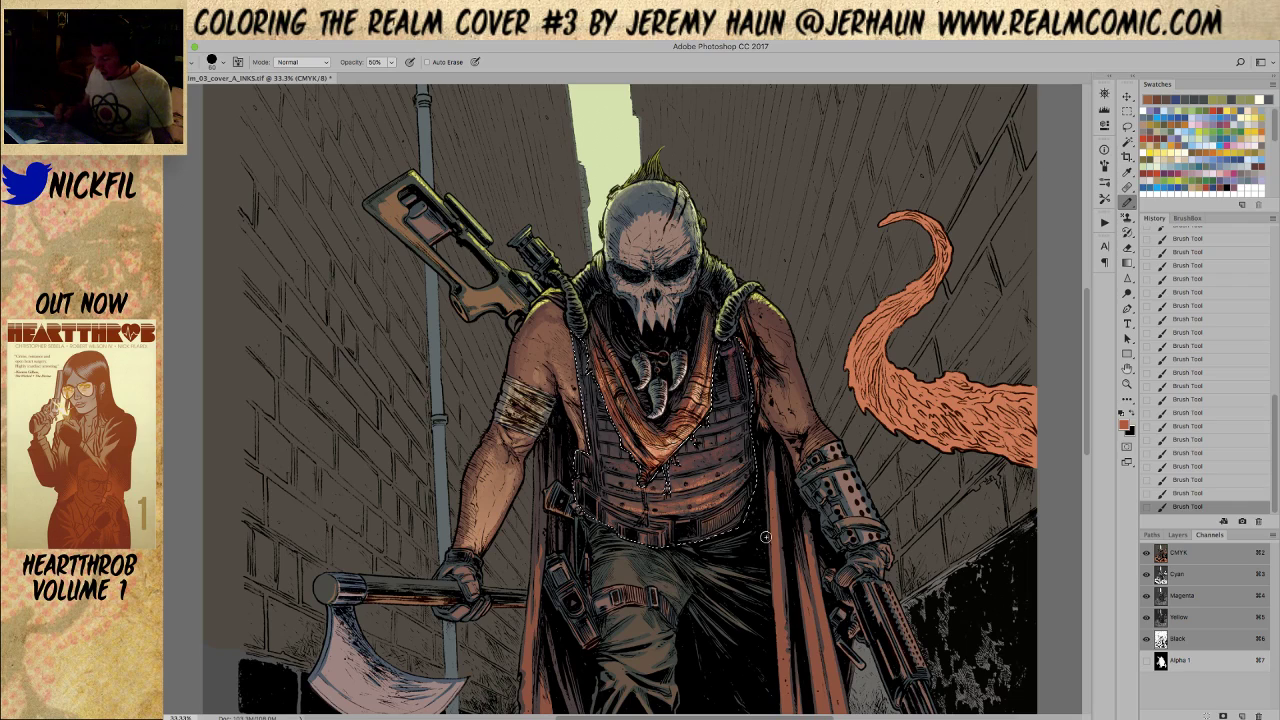
click(292, 62)
click(290, 163)
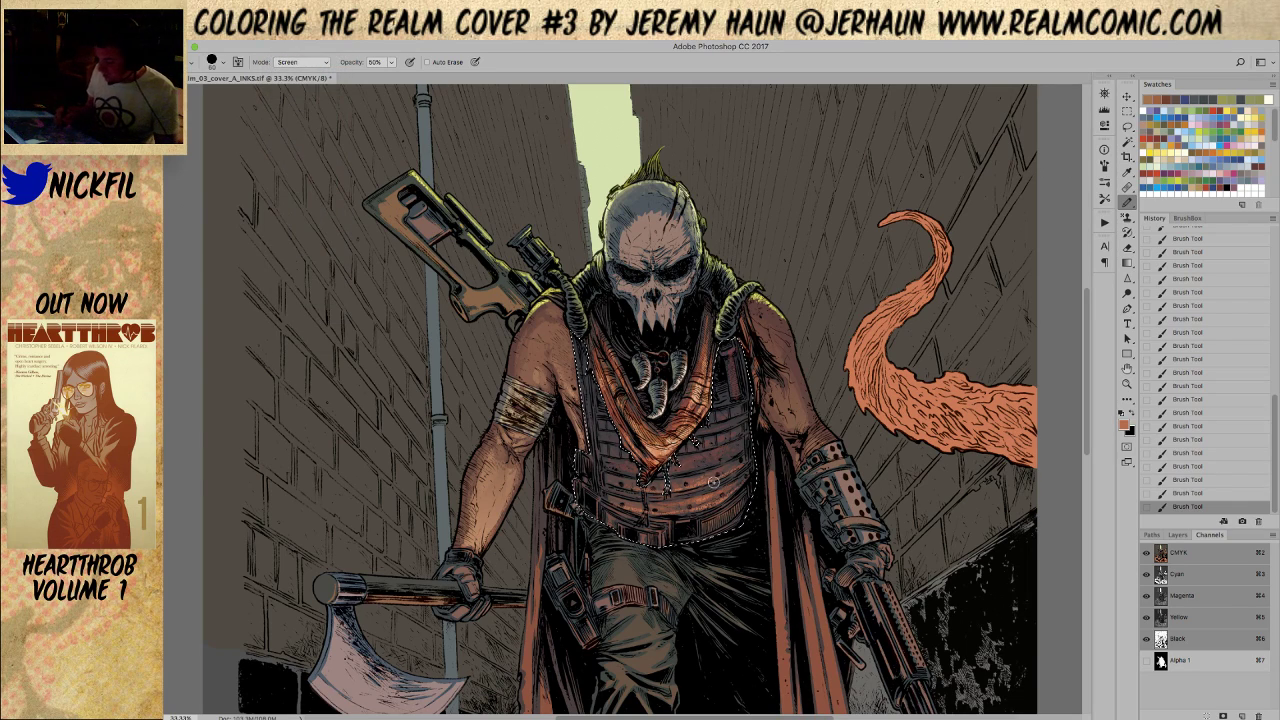
mouse_move(720, 473)
mouse_down()
mouse_move(703, 483)
mouse_move(720, 466)
mouse_up()
drag(722, 465, 713, 478)
drag(715, 477, 717, 476)
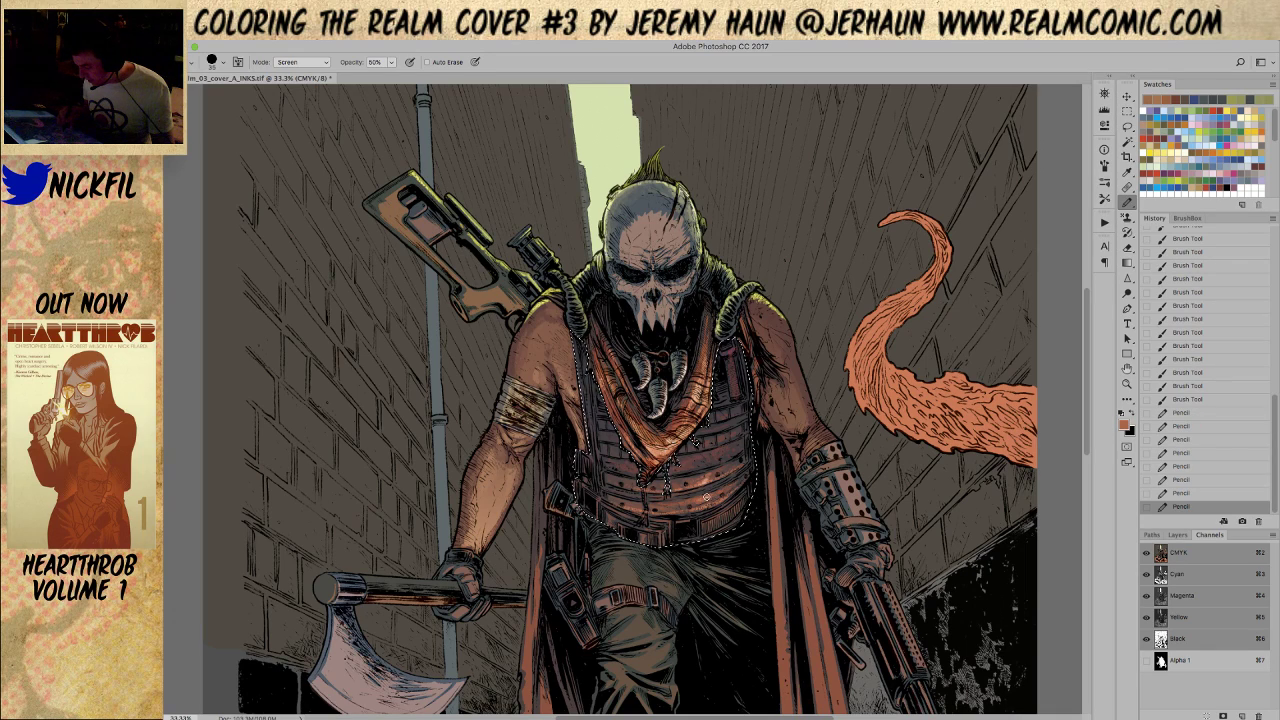
click(698, 505)
click(697, 506)
click(696, 506)
click(696, 507)
click(695, 507)
click(694, 508)
click(697, 506)
click(699, 504)
click(702, 501)
click(704, 499)
click(705, 498)
click(706, 497)
Examine the new armor highlights in relation to the rest of the figure
key(z)
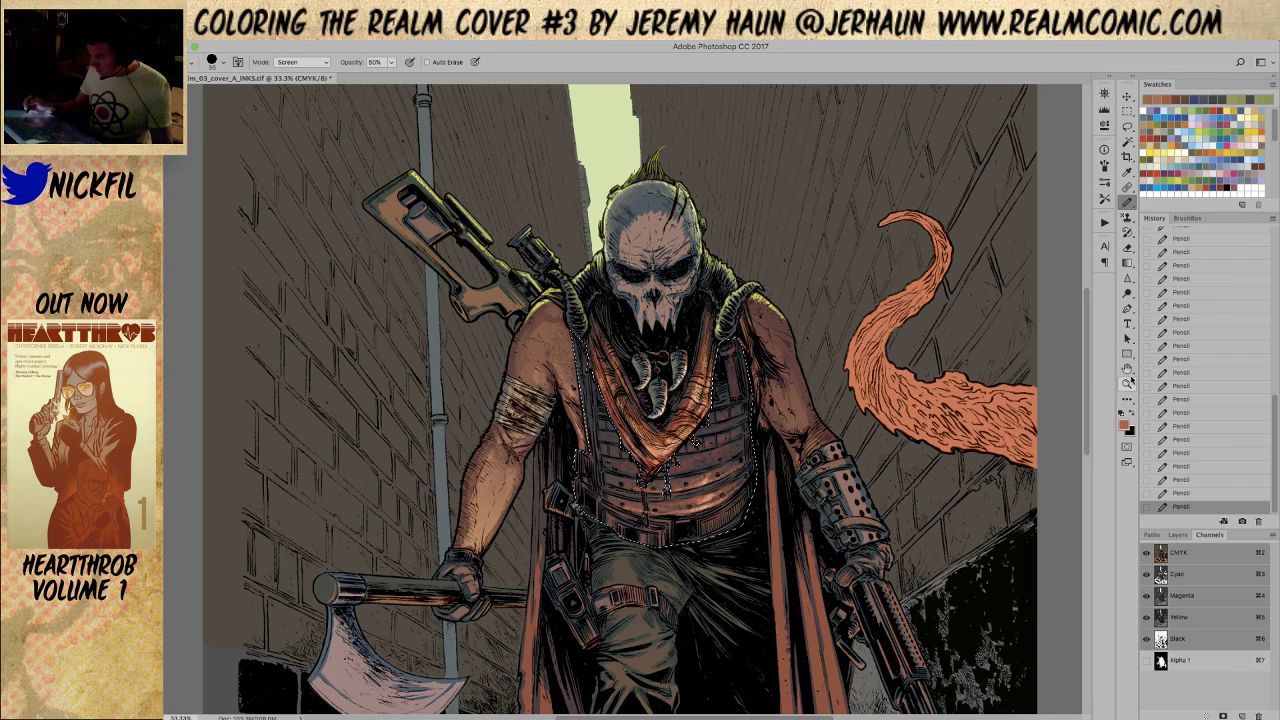
alt+click(733, 520)
click(718, 520)
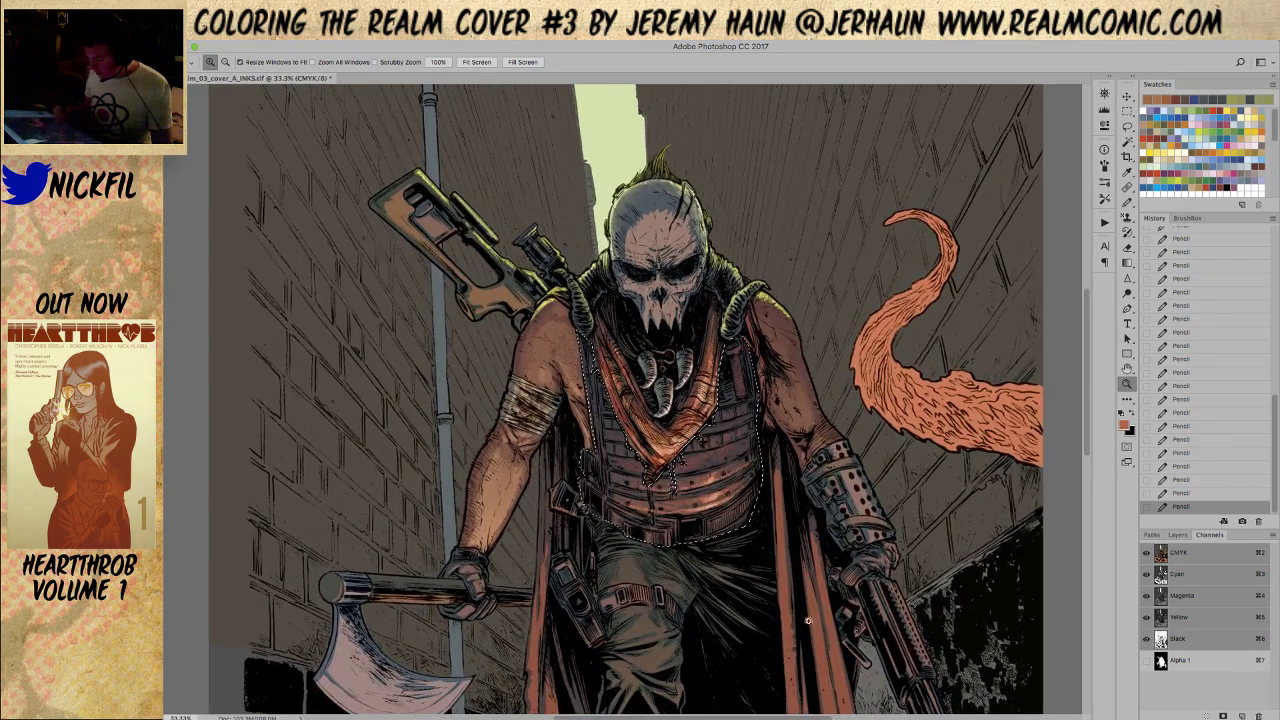
click(1127, 368)
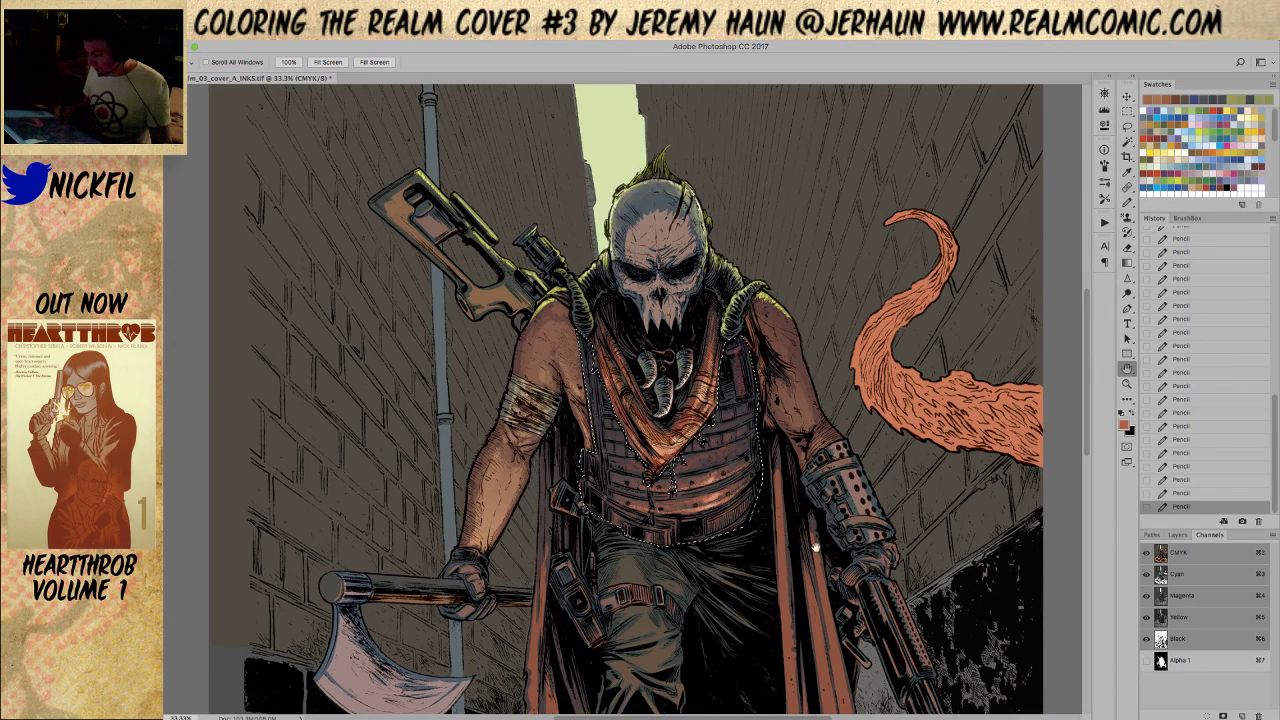
drag(891, 534, 858, 527)
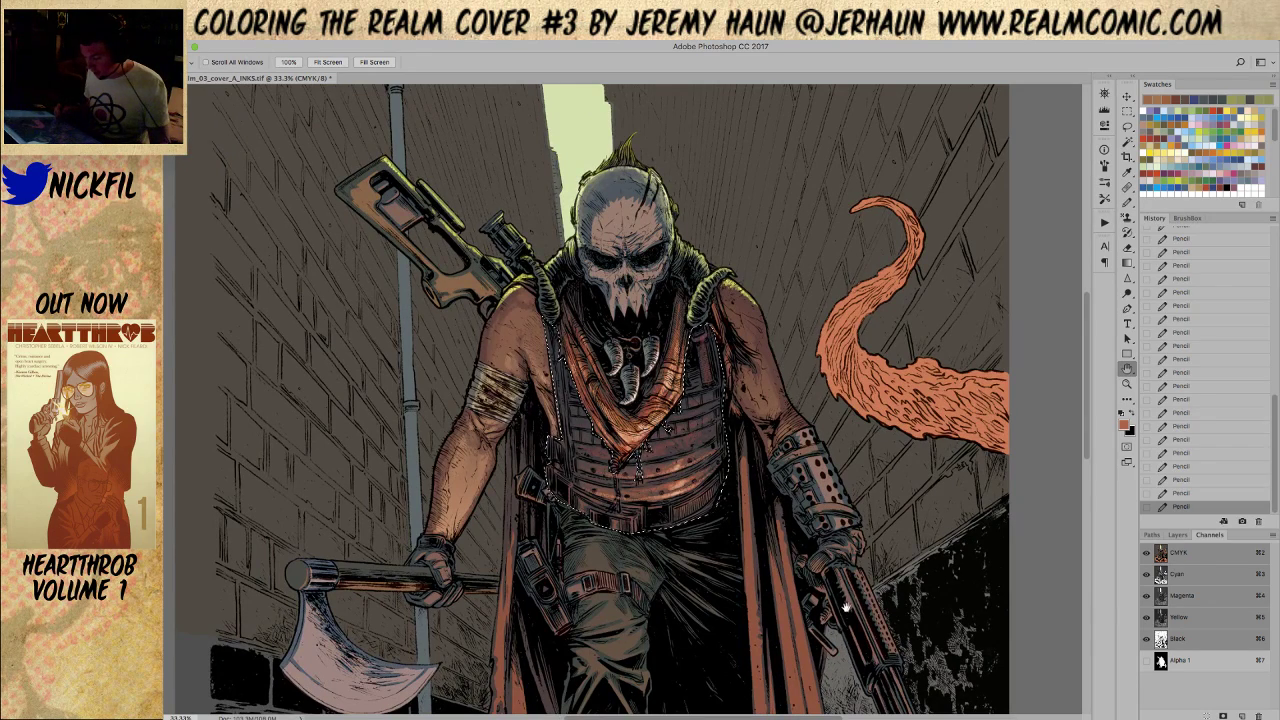
click(1128, 201)
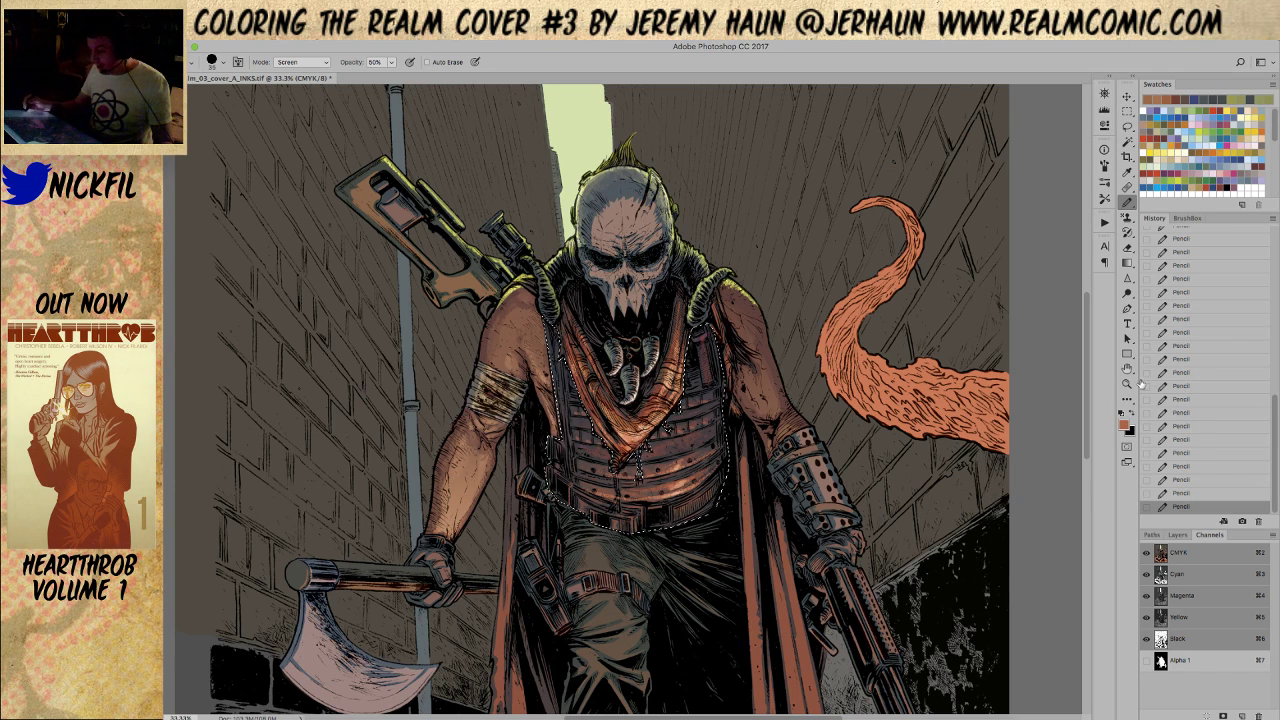
click(1127, 369)
drag(685, 500, 752, 530)
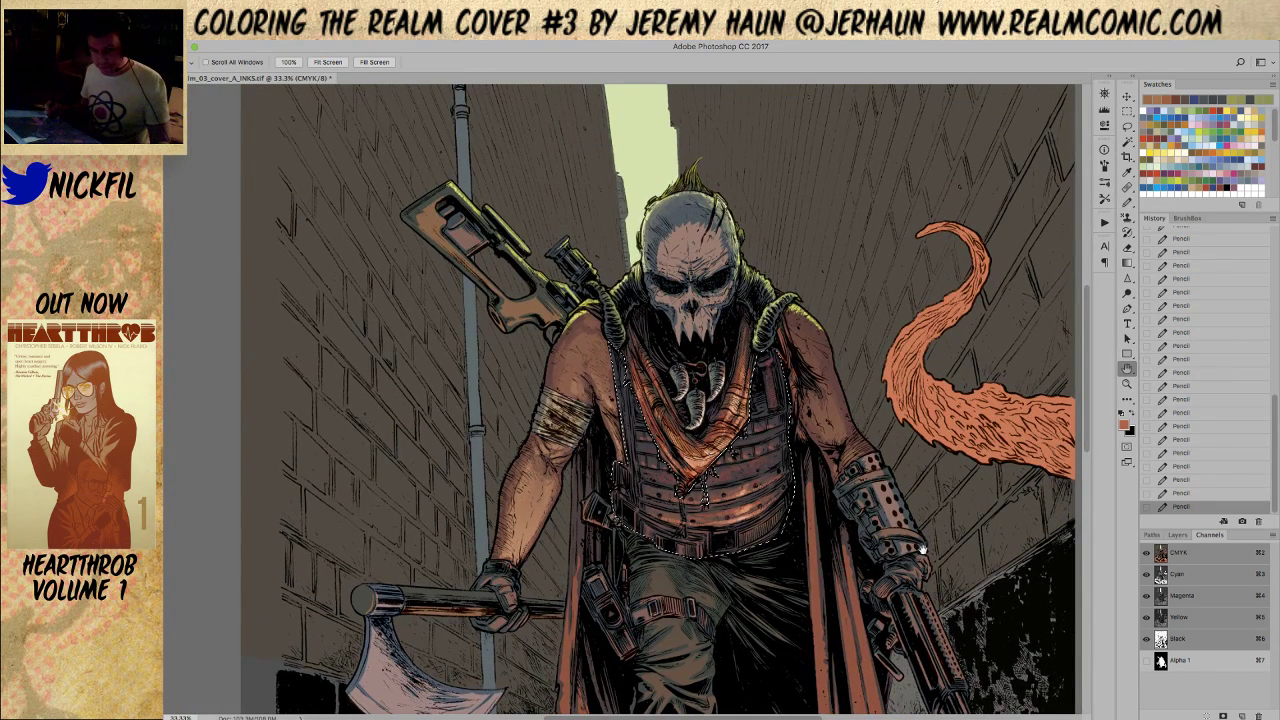
click(1128, 202)
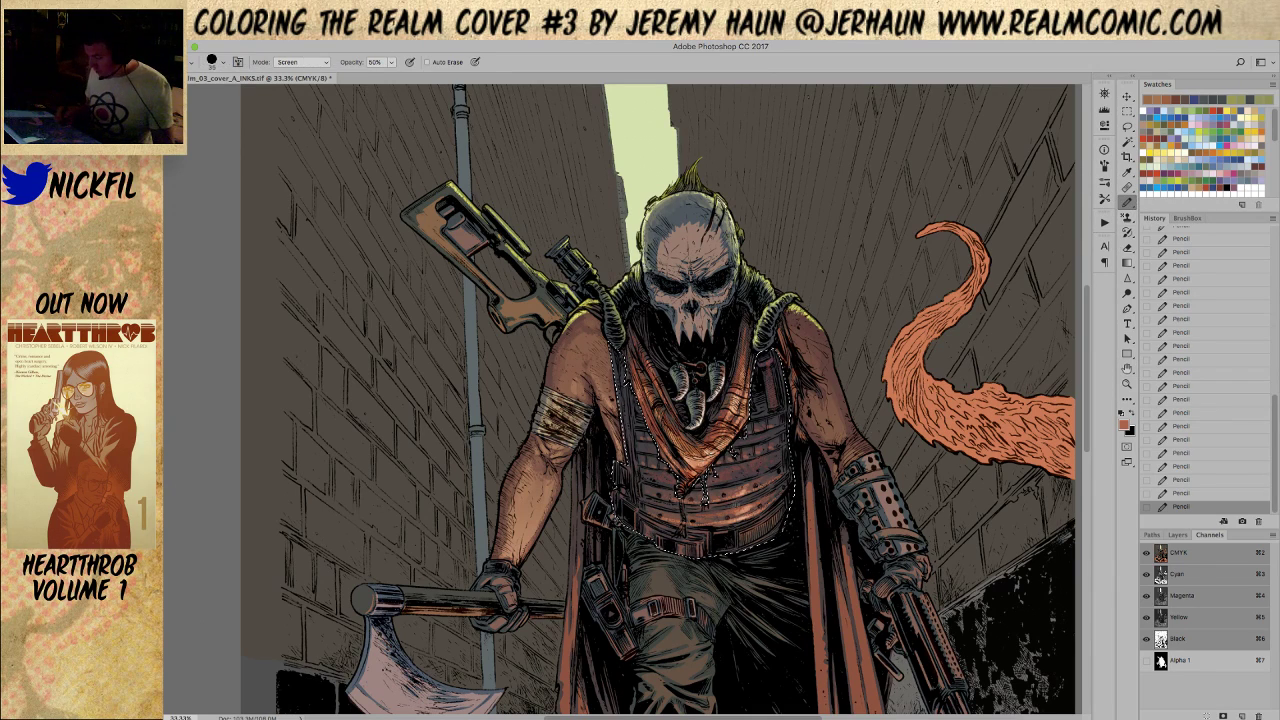
Set the Pencil to Normal mode and exclude the Black channel from editing
click(301, 62)
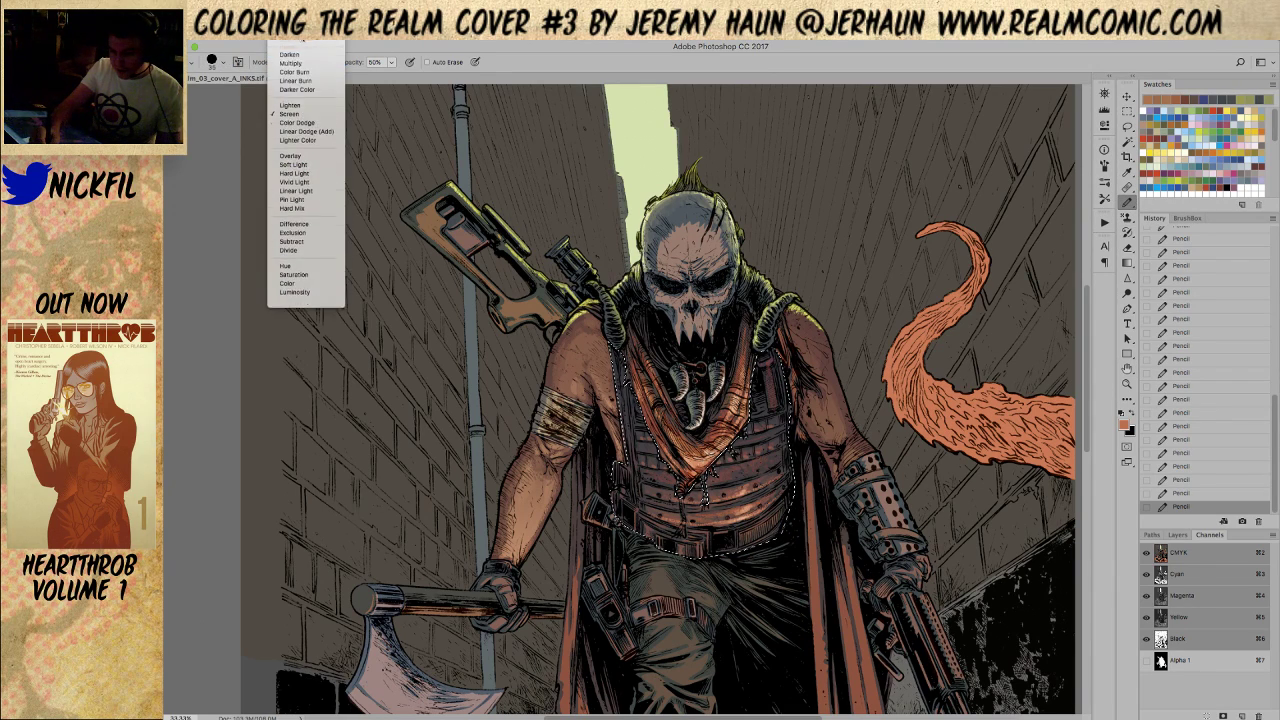
click(288, 46)
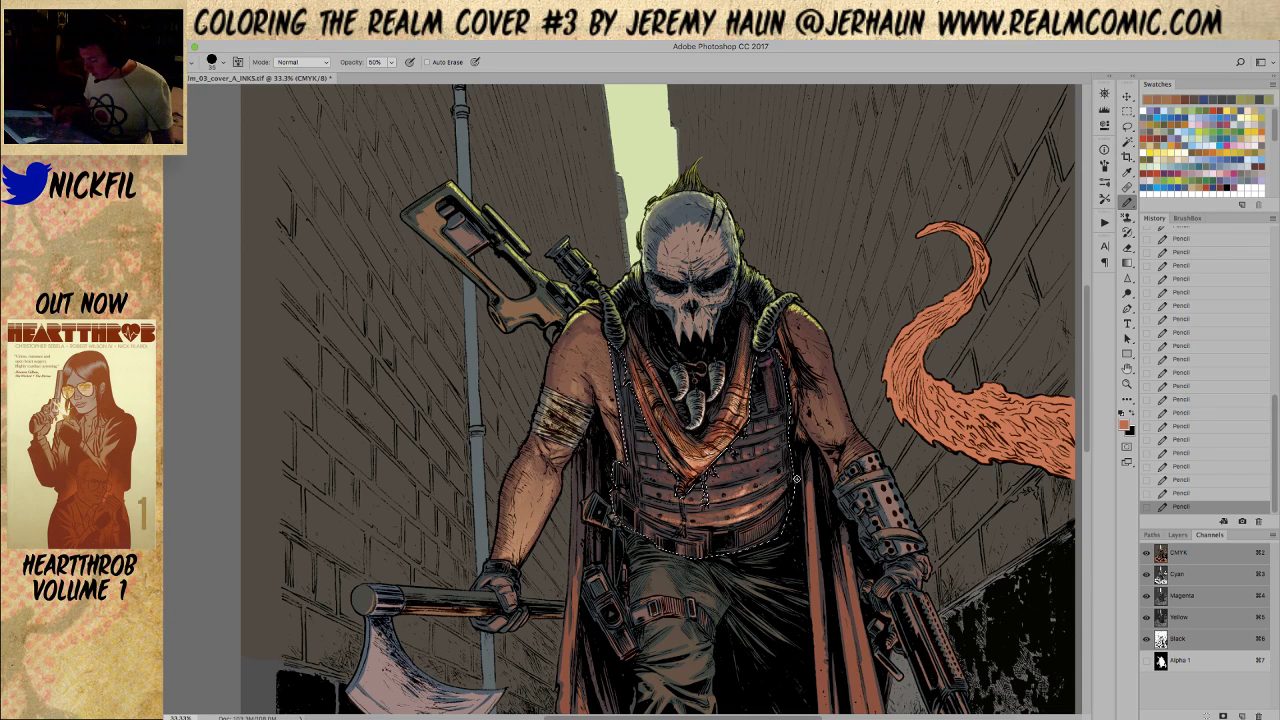
shift+click(1179, 641)
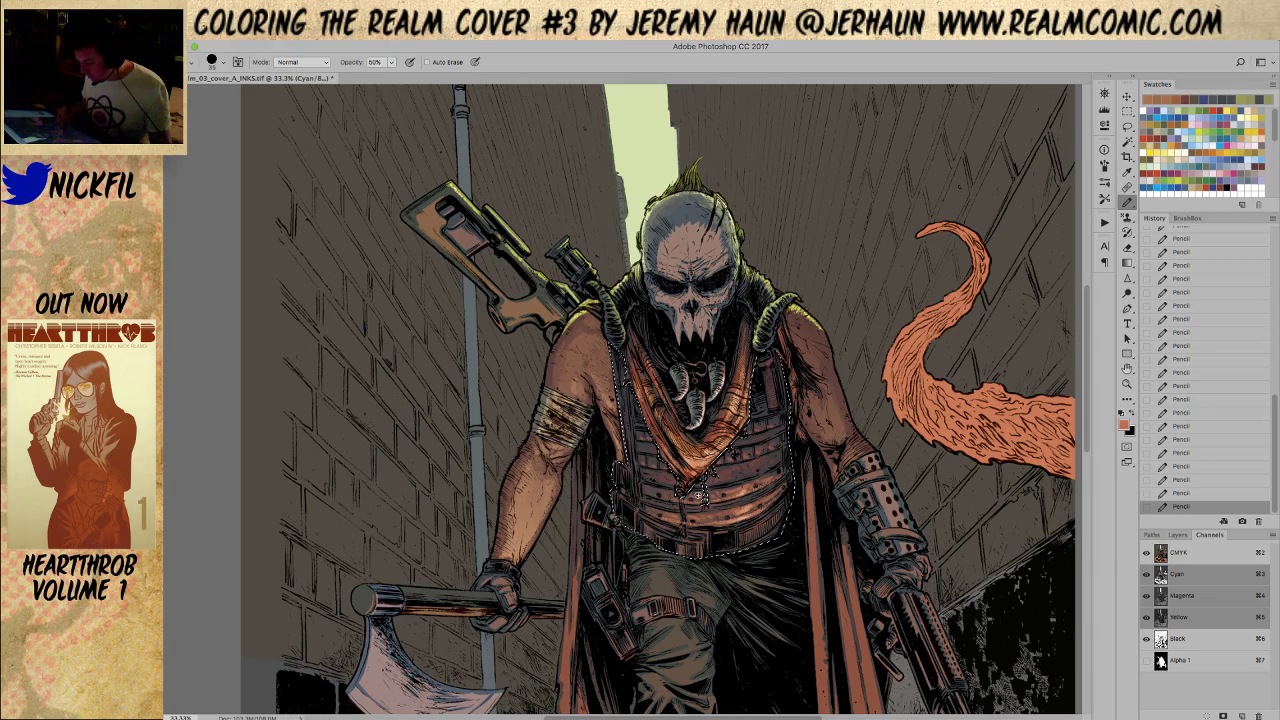
Deselect the armor and pencil orange highlights onto its lower bands and belt at 50% opacity
click(1127, 368)
drag(901, 622, 838, 528)
key(ctrl+d)
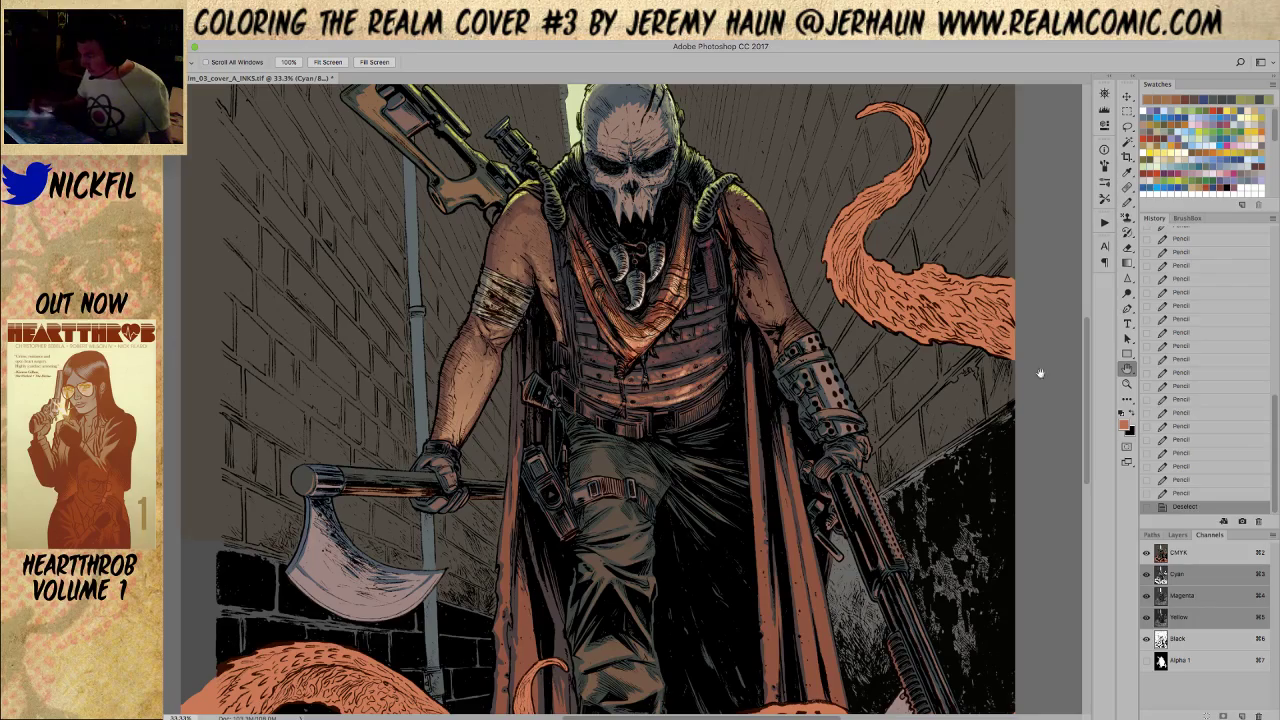
mouse_move(714, 443)
mouse_down()
mouse_move(772, 521)
mouse_move(746, 442)
mouse_up()
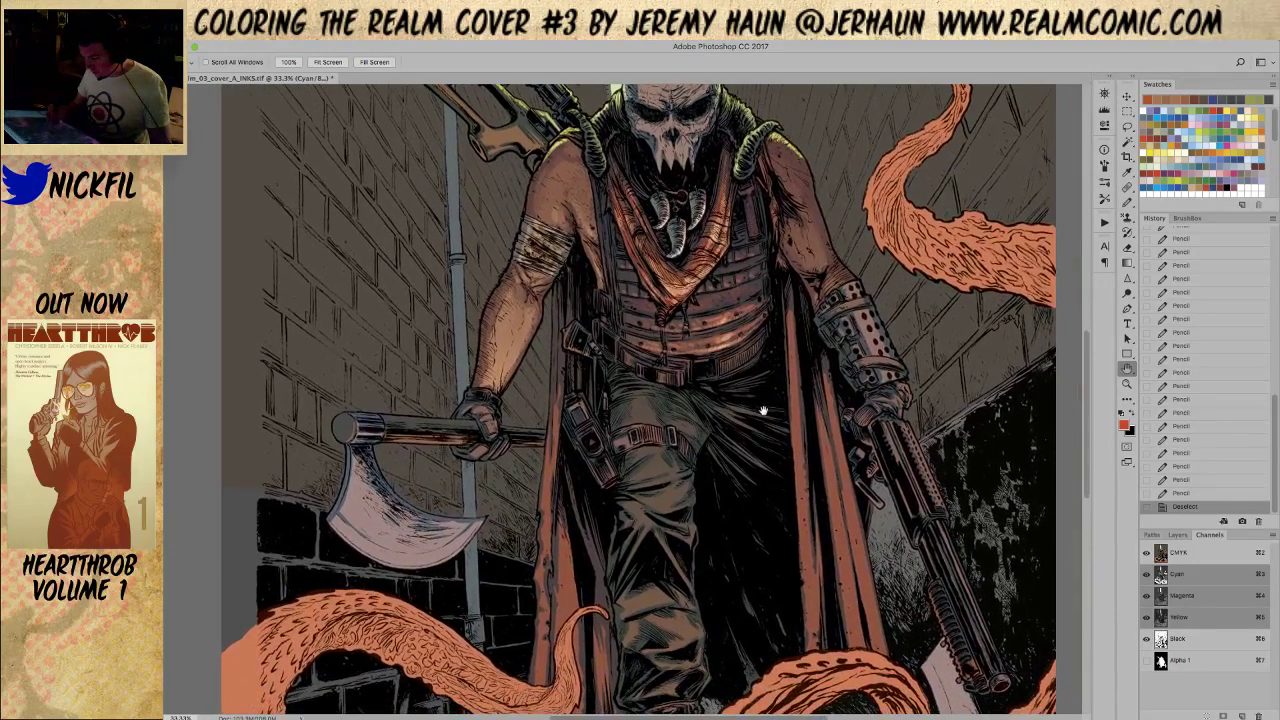
key(b)
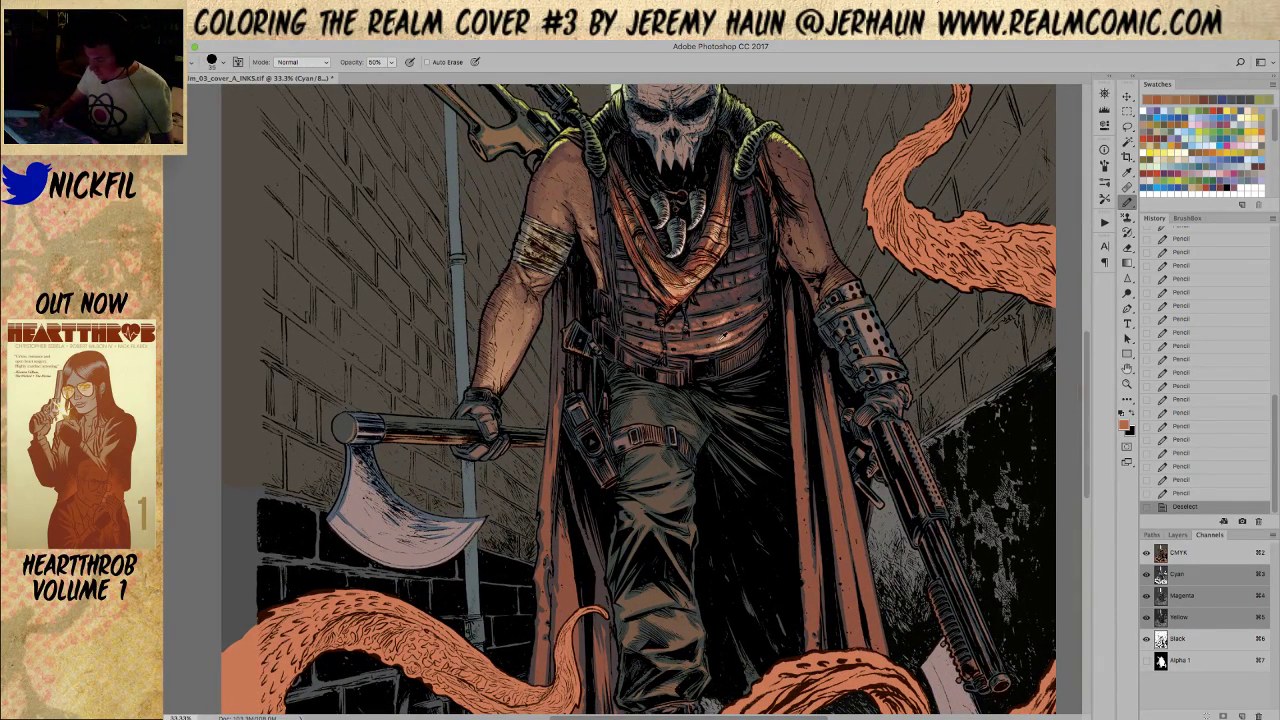
mouse_move(714, 340)
mouse_down()
mouse_move(659, 433)
mouse_move(641, 353)
mouse_move(659, 348)
mouse_move(686, 368)
mouse_up()
click(705, 350)
click(710, 350)
click(663, 375)
Strengthen the orange highlights on the belt buckle and lower armor bands with the Pencil at 100% opacity
key(0)
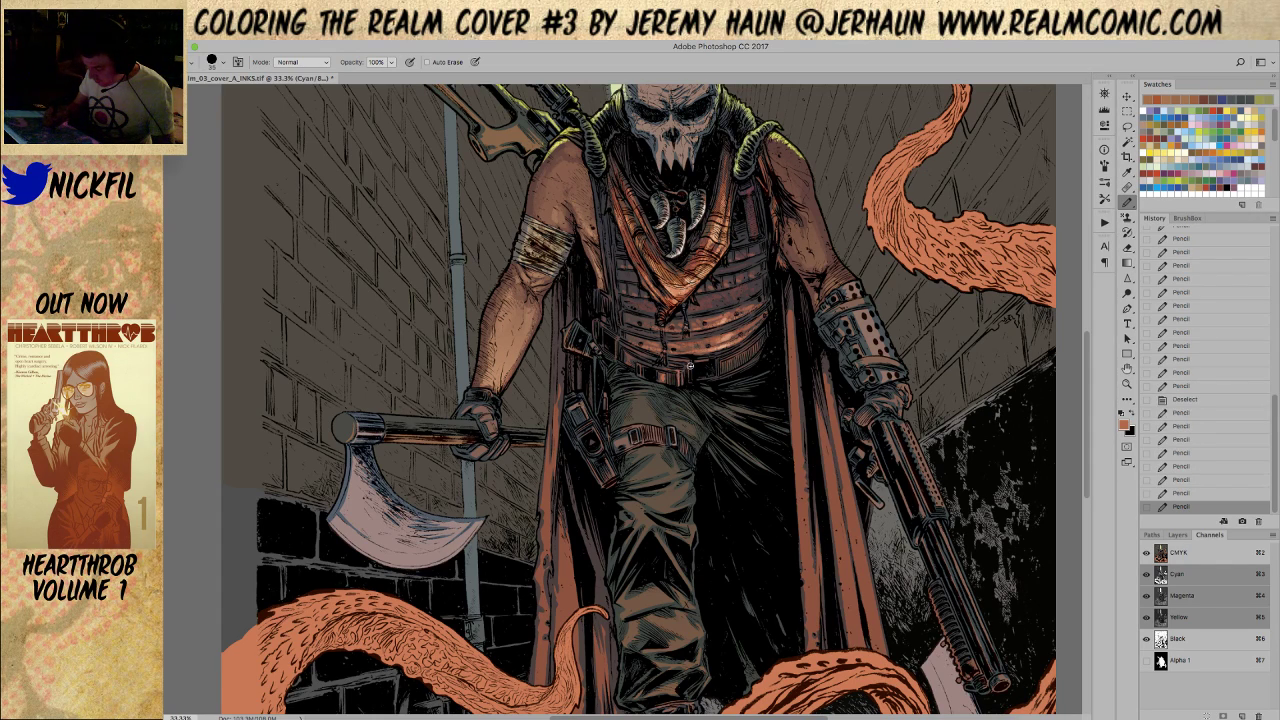
click(682, 374)
click(686, 380)
click(688, 360)
click(705, 358)
drag(725, 359, 752, 343)
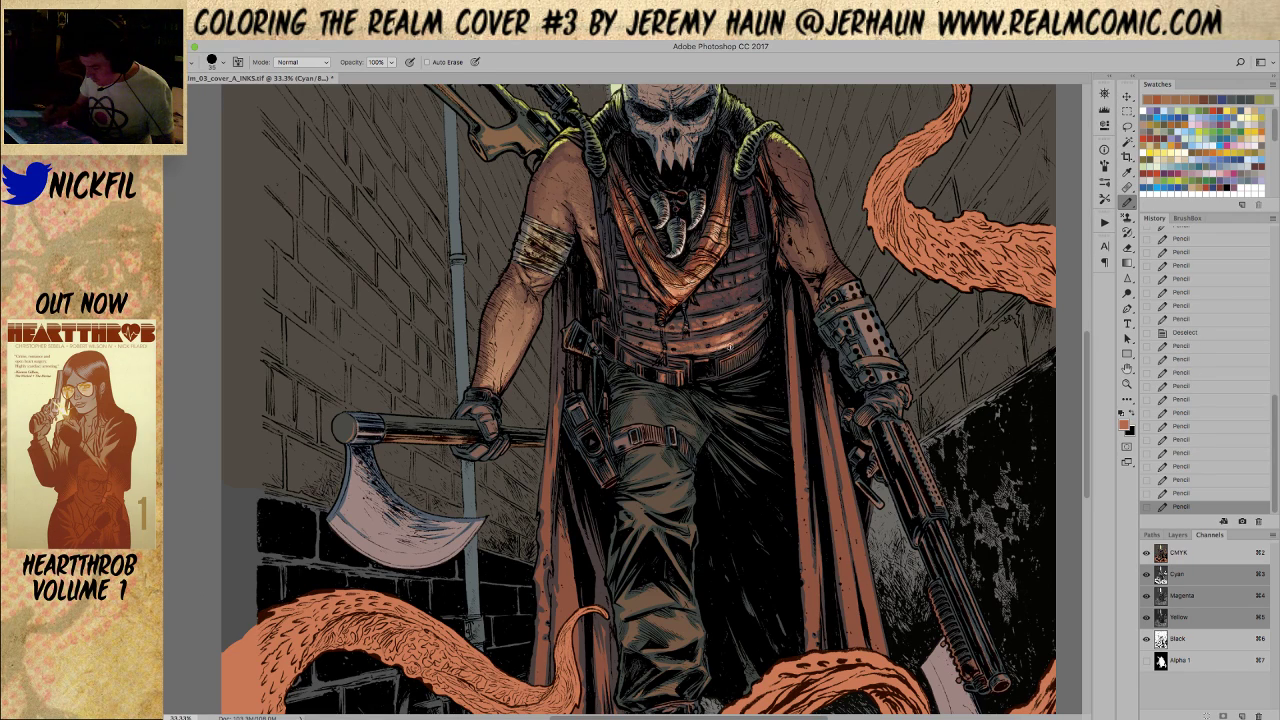
click(630, 360)
click(629, 357)
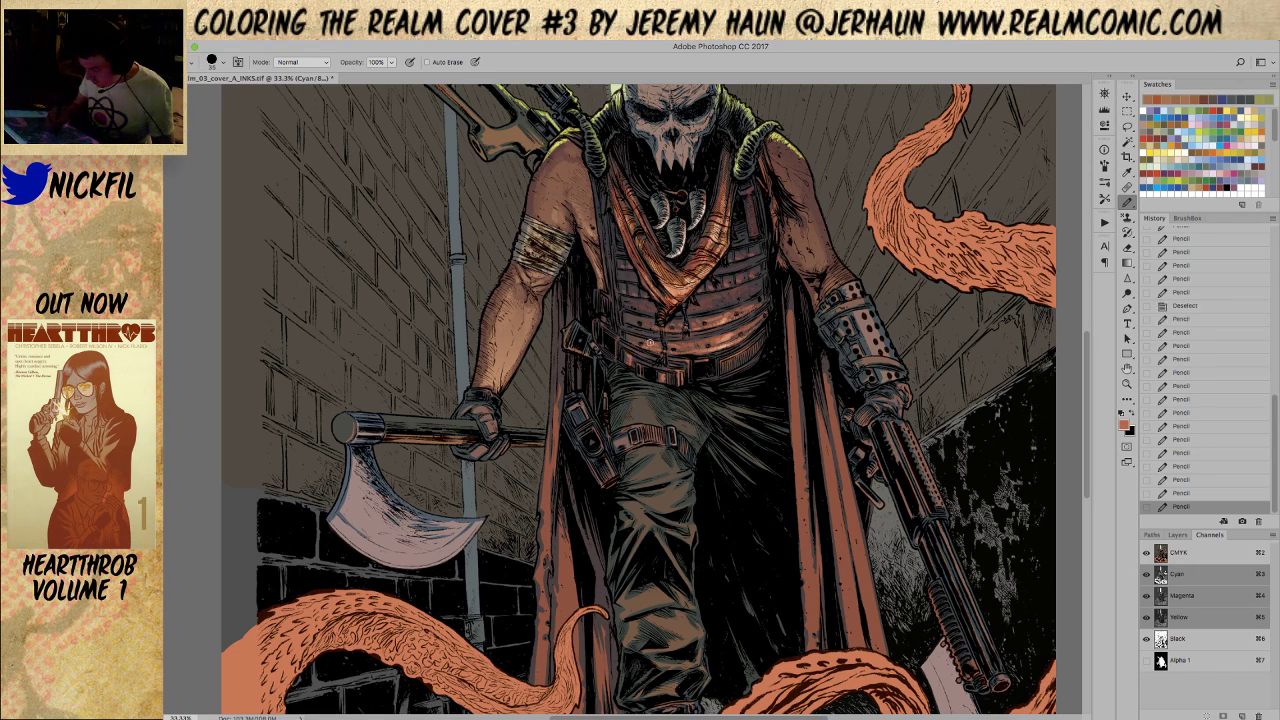
click(637, 353)
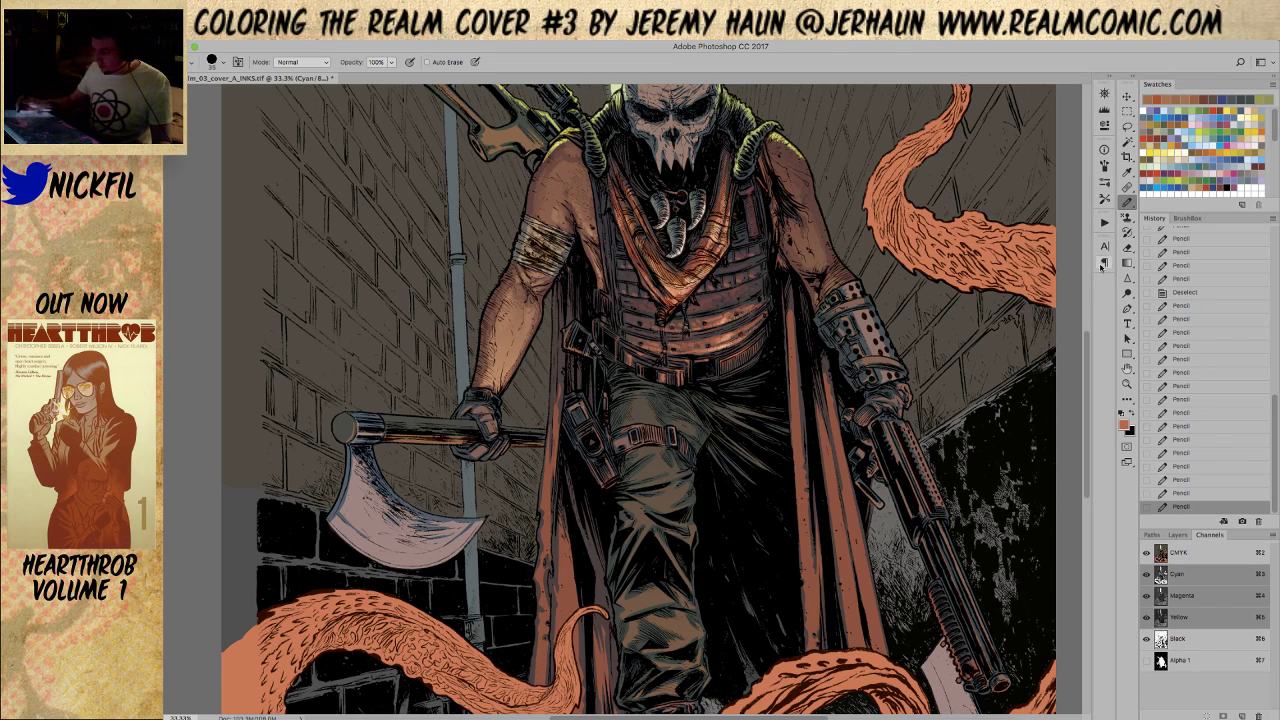
Sample a lighter tone from the armor and pencil bright accents onto the belt buckle
alt+click(726, 316)
click(682, 373)
click(683, 372)
click(687, 362)
click(666, 376)
click(682, 368)
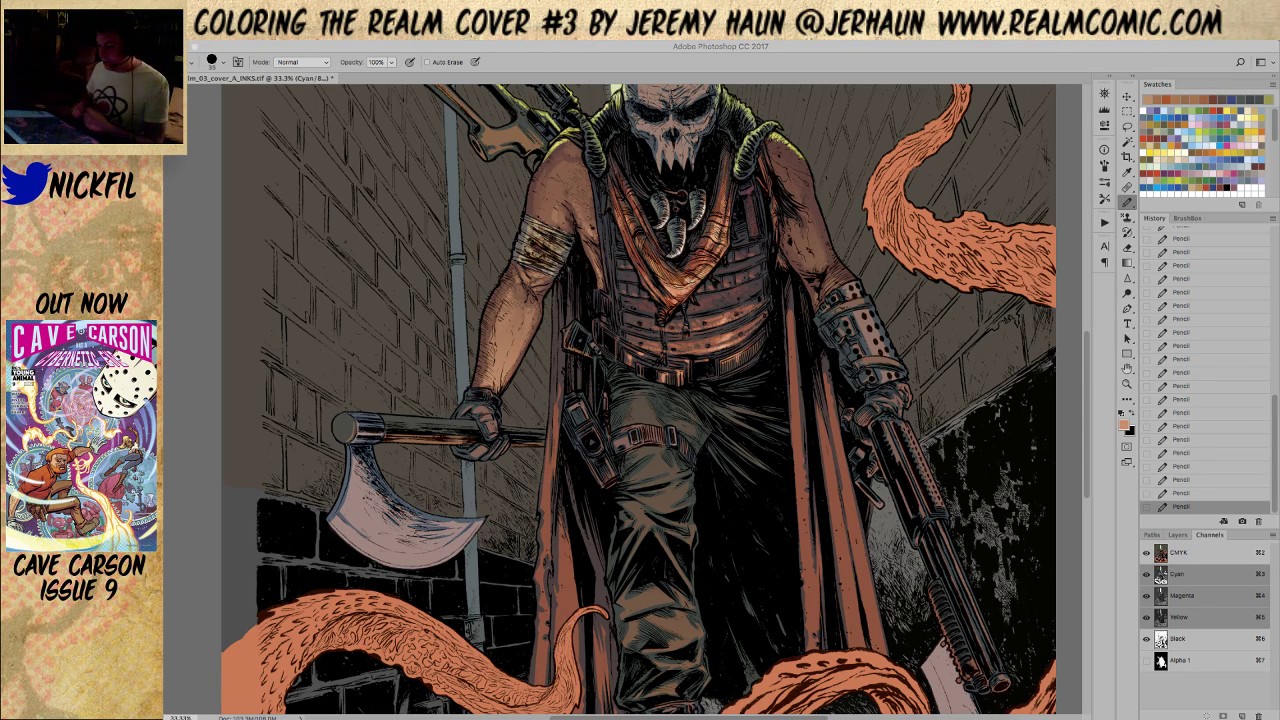
Lasso the skull mask, shade it from the crown downward with a gray-blue gradient in Normal mode, and deselect it
click(1129, 369)
drag(806, 440, 842, 486)
drag(950, 320, 922, 480)
click(1127, 126)
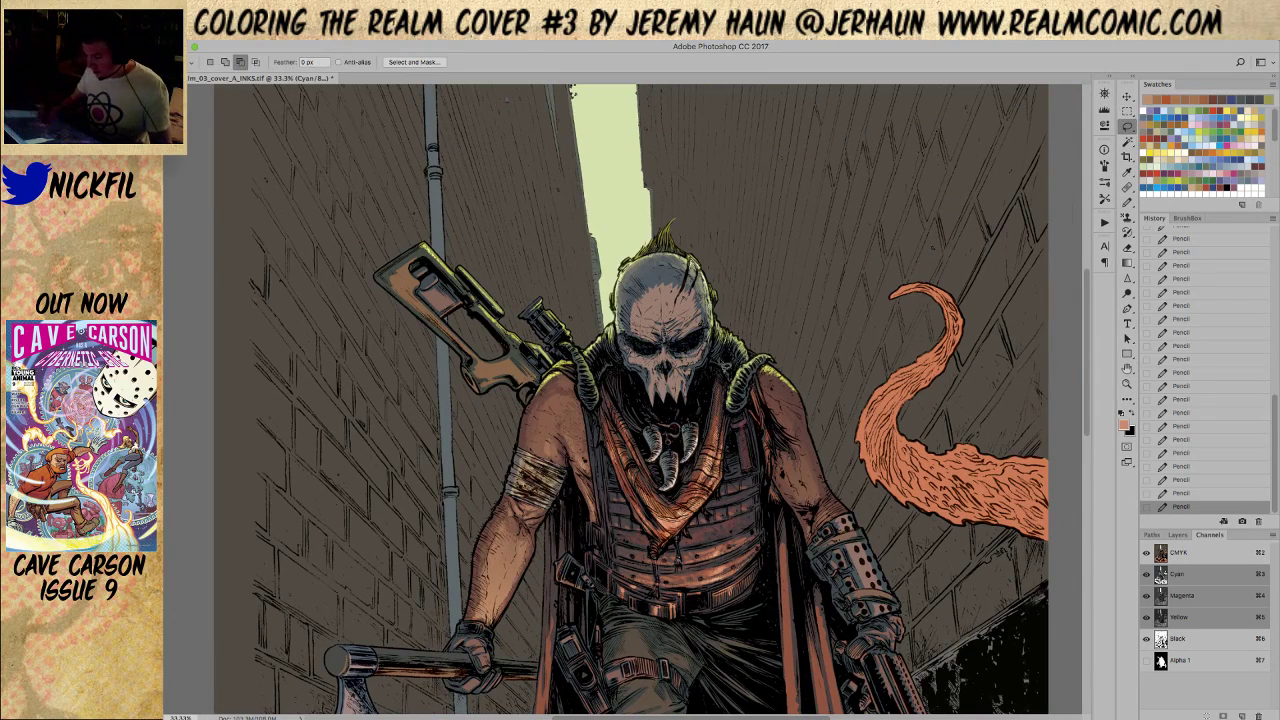
mouse_move(639, 292)
mouse_down()
mouse_move(631, 362)
mouse_move(651, 398)
mouse_move(680, 410)
mouse_move(714, 330)
mouse_move(700, 294)
mouse_move(672, 284)
mouse_up()
click(1127, 262)
key(d)
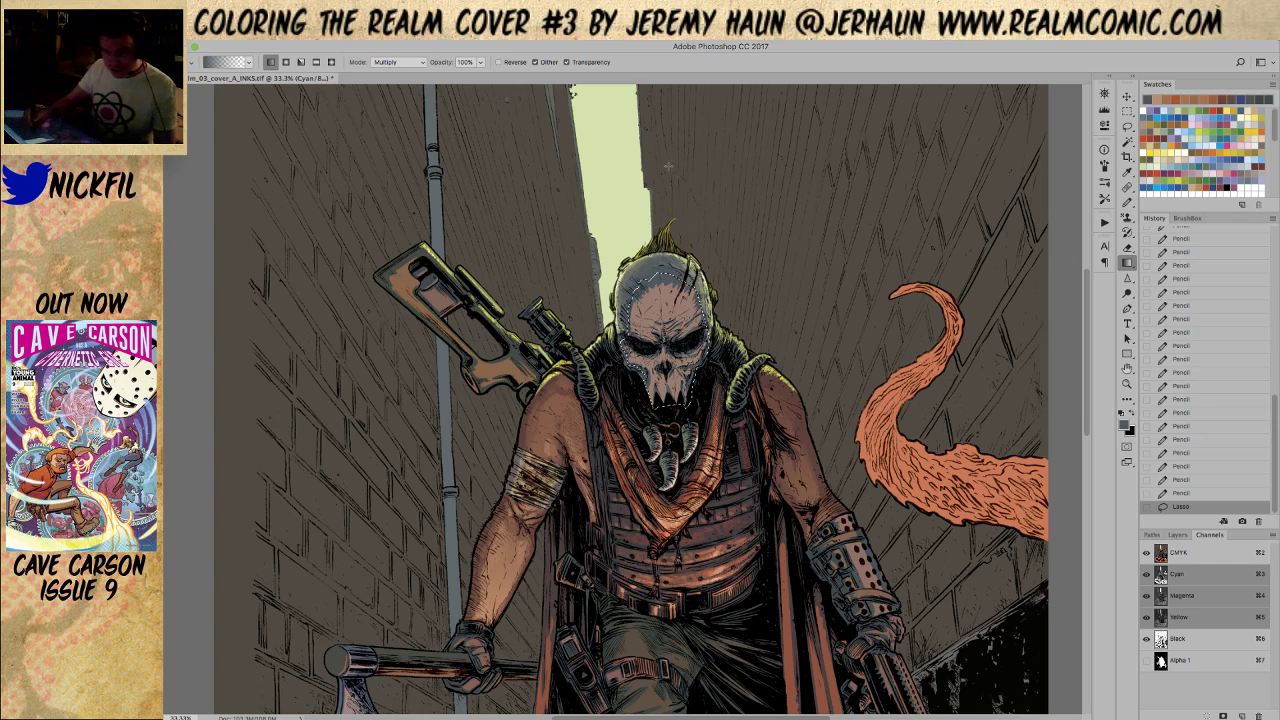
click(398, 62)
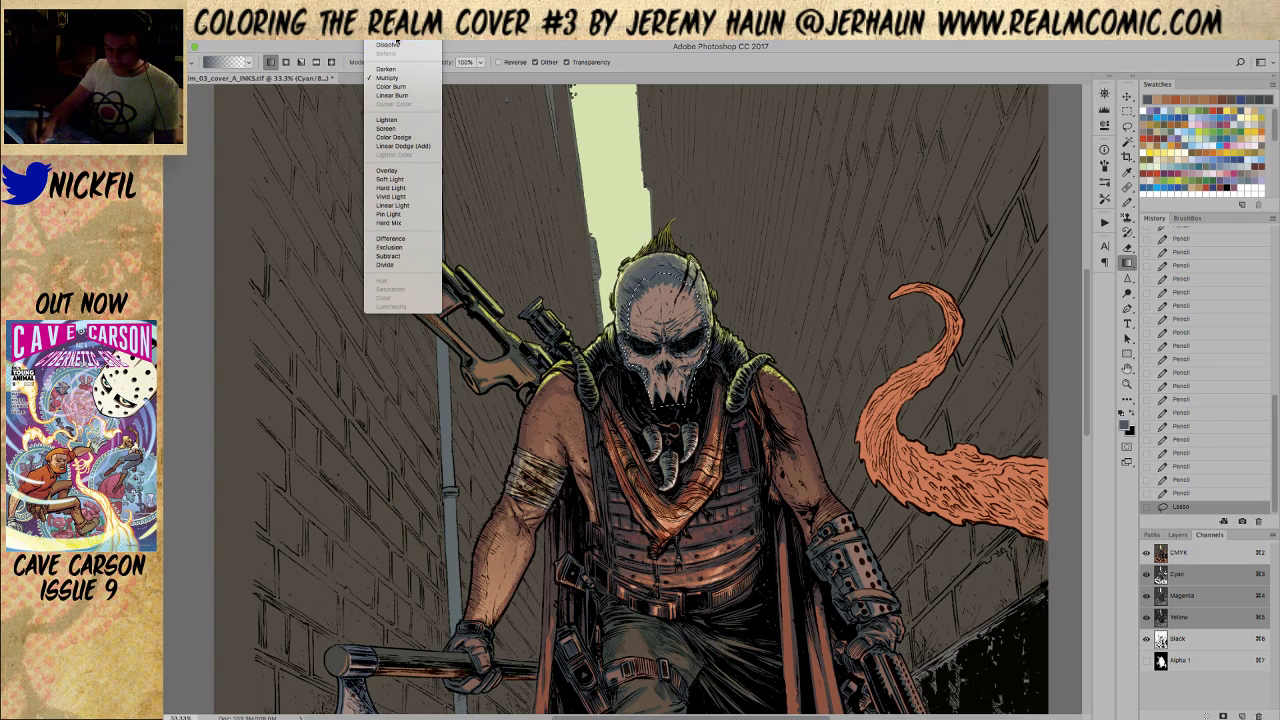
click(396, 42)
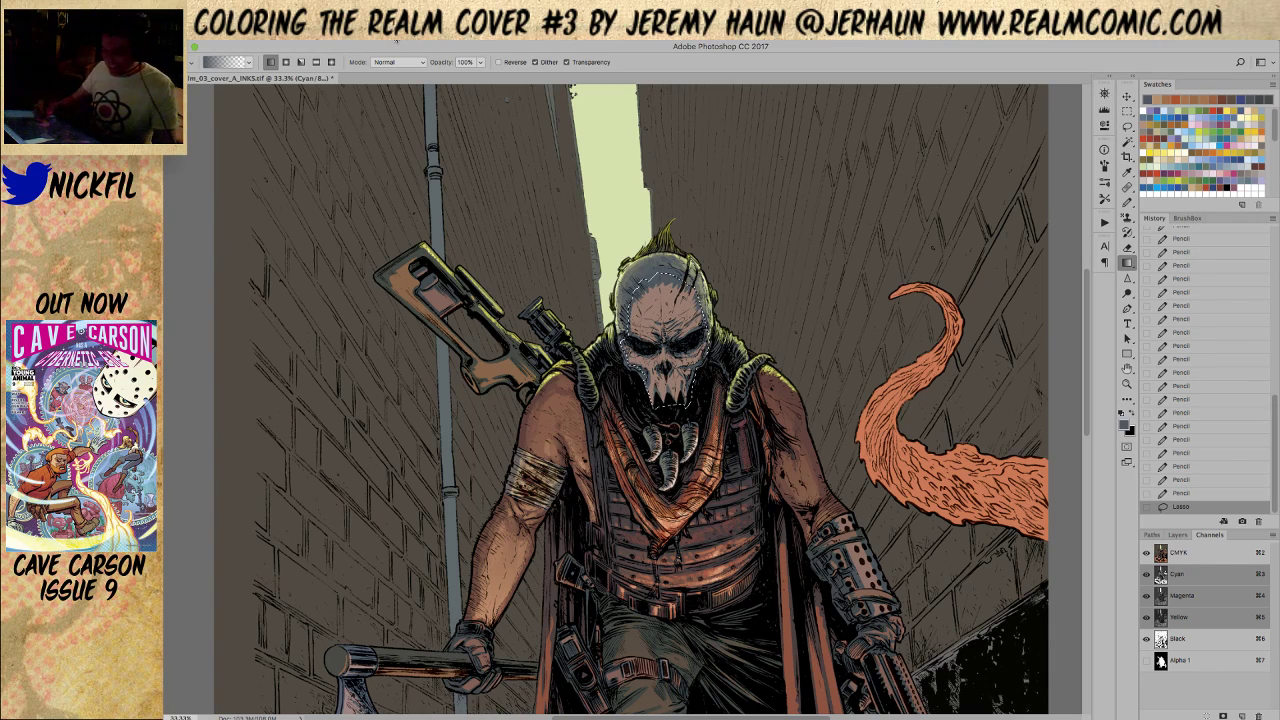
drag(662, 258, 672, 368)
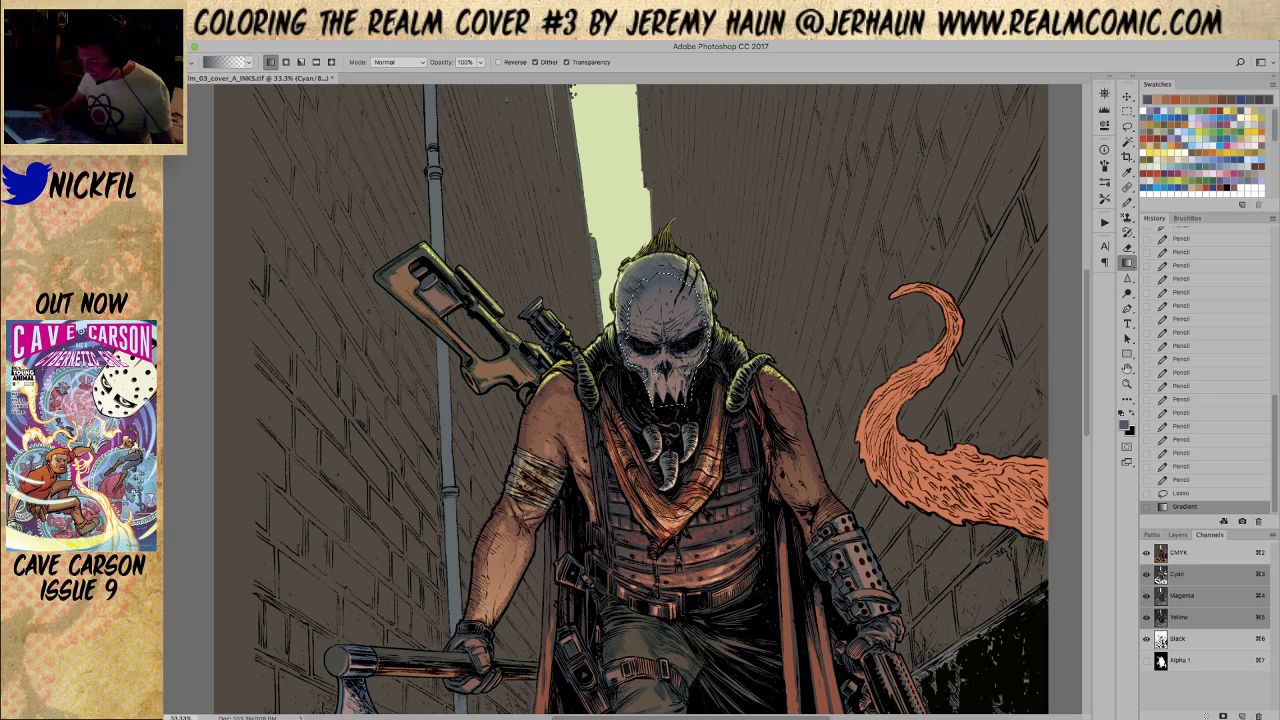
key(ctrl+d)
Pencil highlights on the skull's lower face in Screen mode with a sampled skull tone, and color the teeth orange-red
key(b)
alt+click(678, 390)
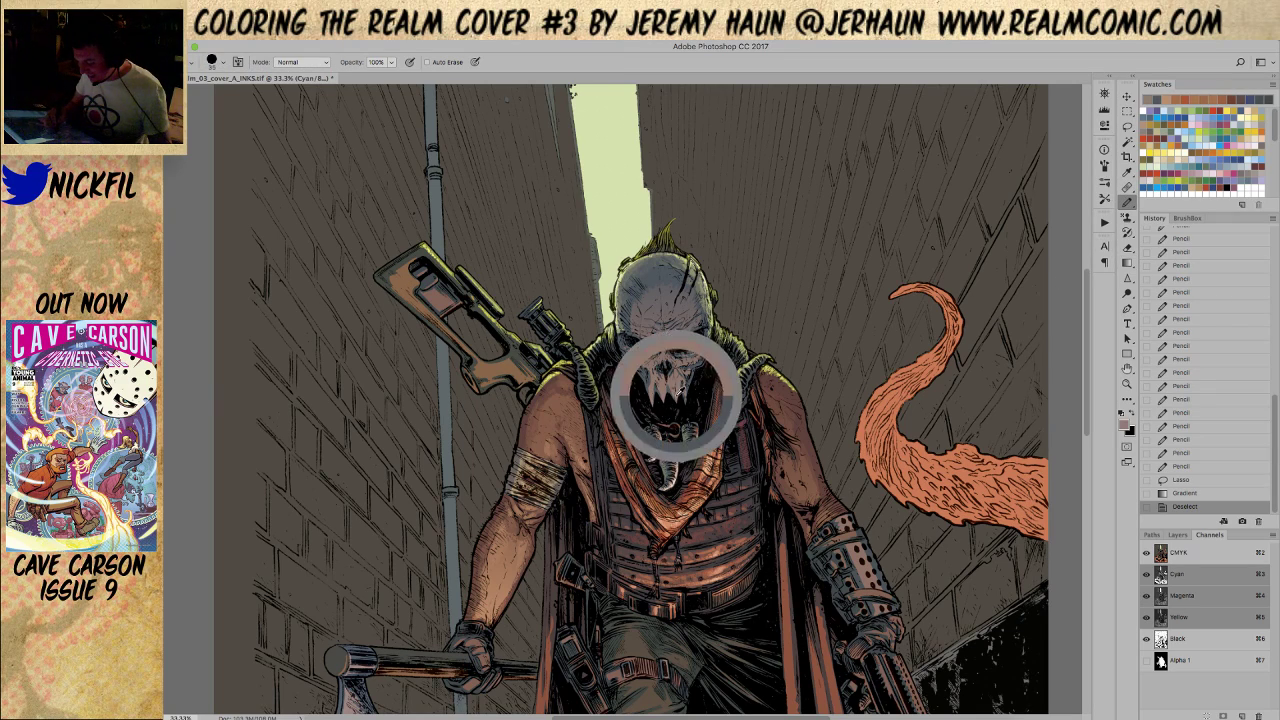
click(300, 62)
click(308, 166)
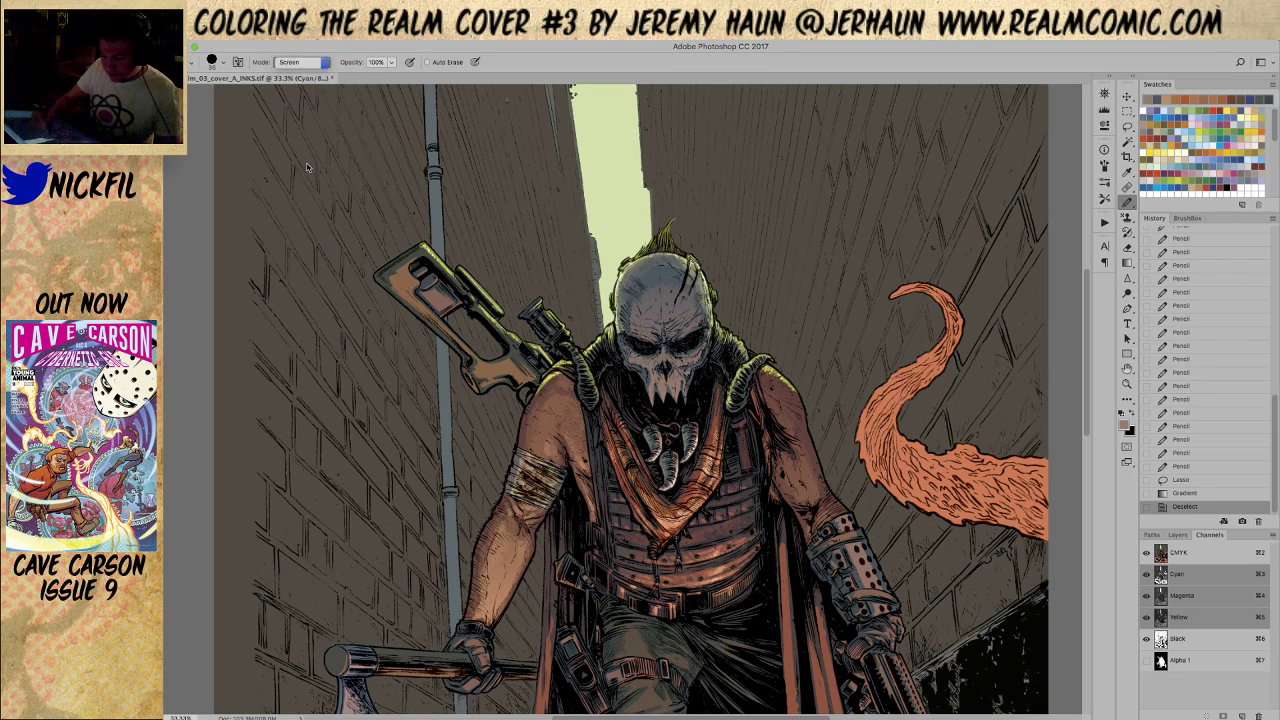
mouse_move(684, 366)
mouse_down()
mouse_move(675, 360)
mouse_move(706, 352)
mouse_move(638, 362)
mouse_up()
drag(638, 362, 662, 360)
mouse_move(650, 362)
mouse_down()
mouse_move(634, 358)
mouse_move(654, 404)
mouse_move(686, 399)
mouse_up()
click(1221, 108)
mouse_move(676, 384)
mouse_down()
mouse_move(678, 404)
mouse_move(650, 404)
mouse_move(661, 402)
mouse_up()
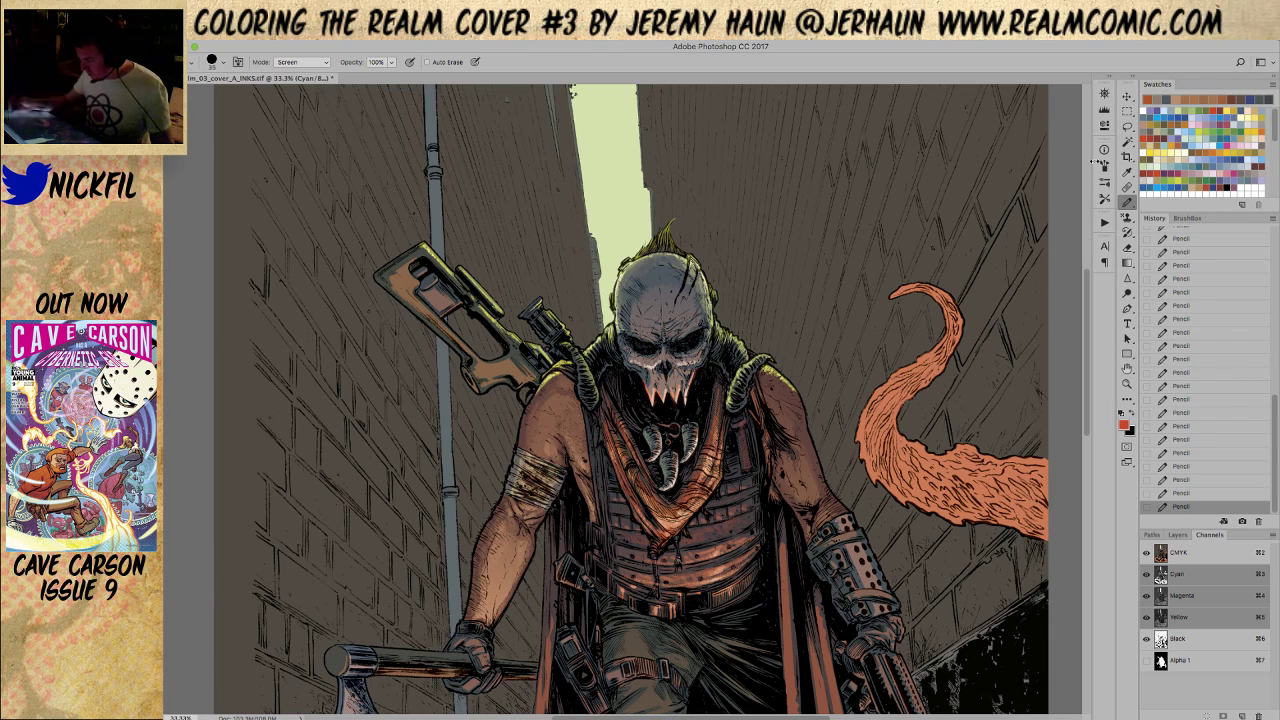
Lasso the skull mask's lower face and teeth, and set the Gradient tool's blend mode to Screen
click(1128, 122)
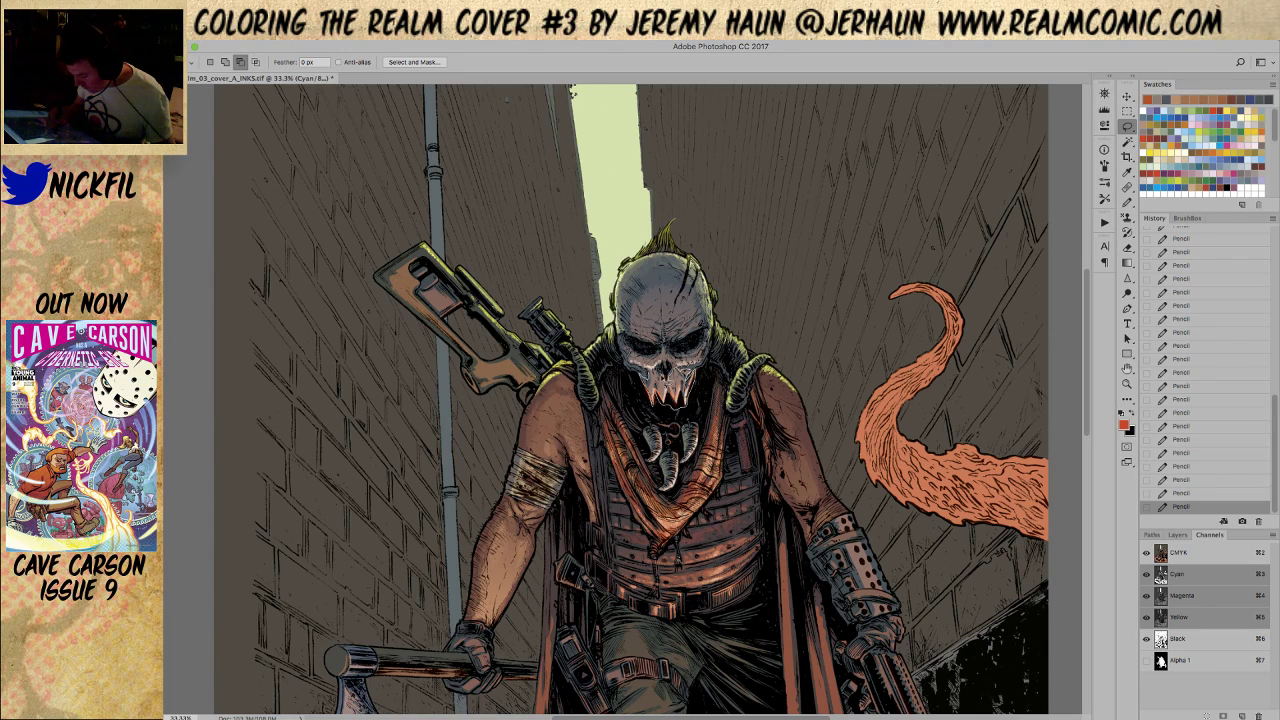
mouse_move(690, 384)
mouse_down()
mouse_move(659, 346)
mouse_move(635, 370)
mouse_move(680, 350)
mouse_move(634, 356)
mouse_up()
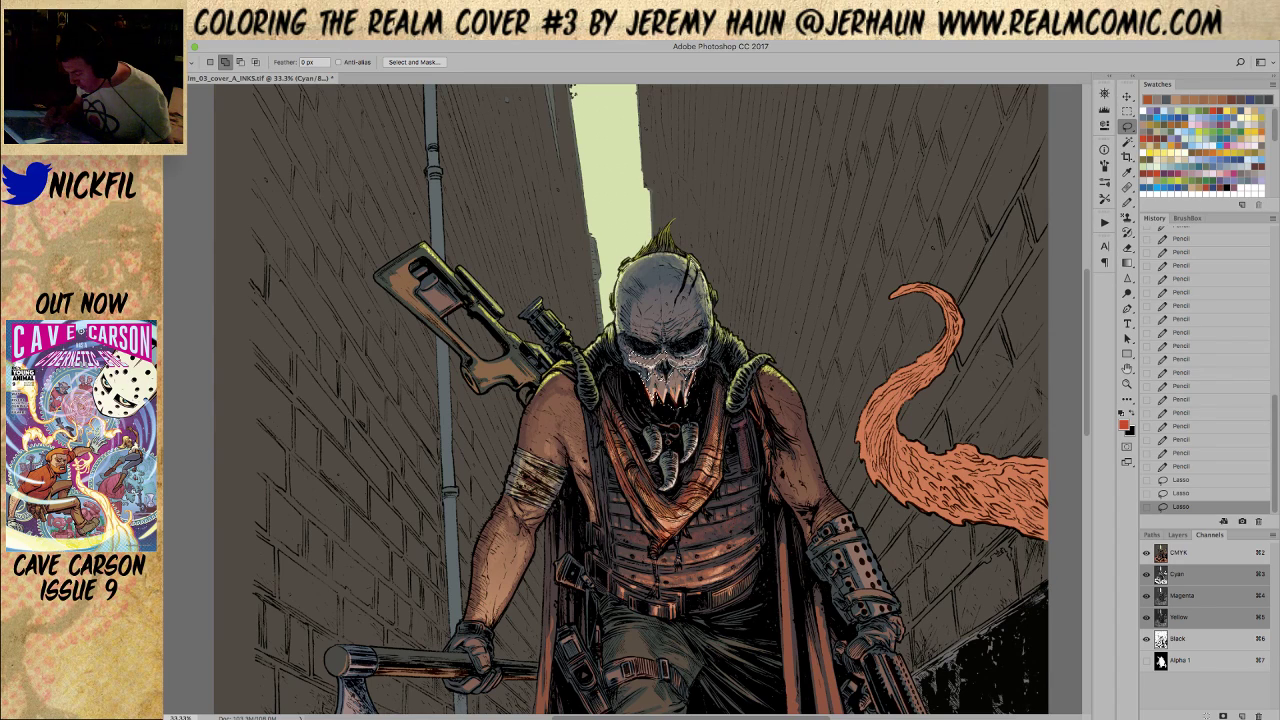
key(g)
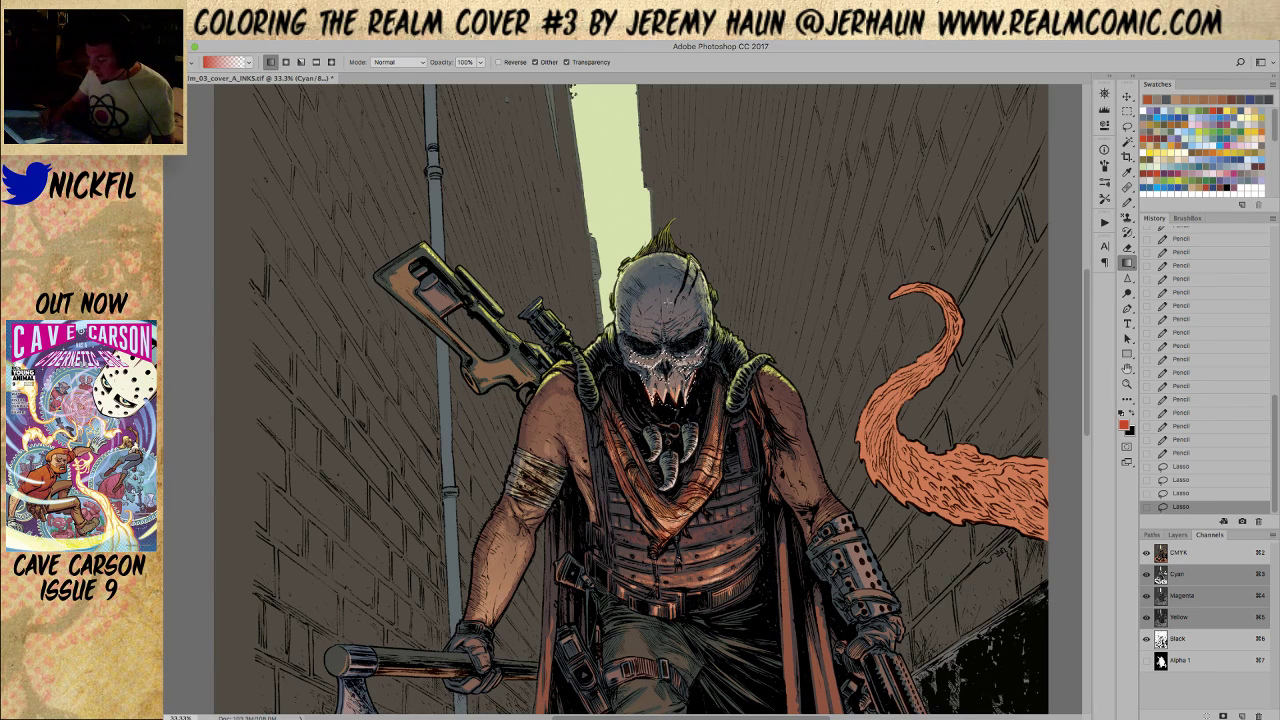
click(386, 67)
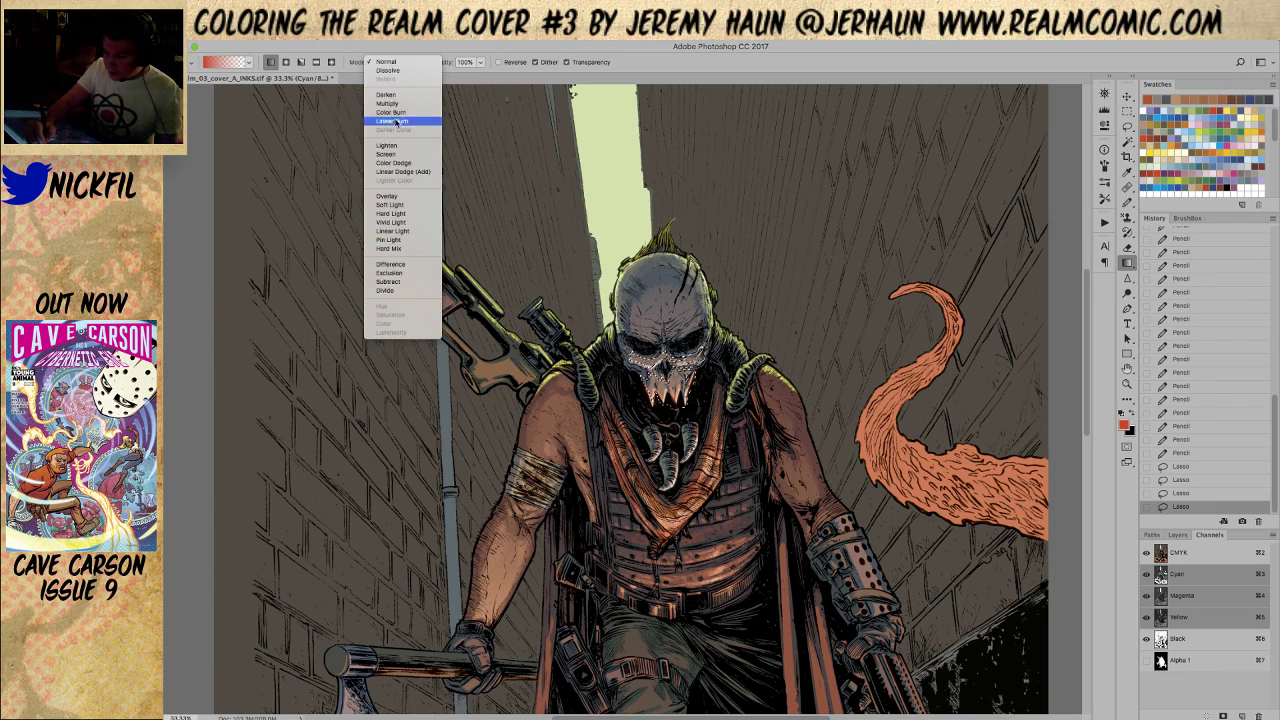
click(396, 157)
click(1126, 125)
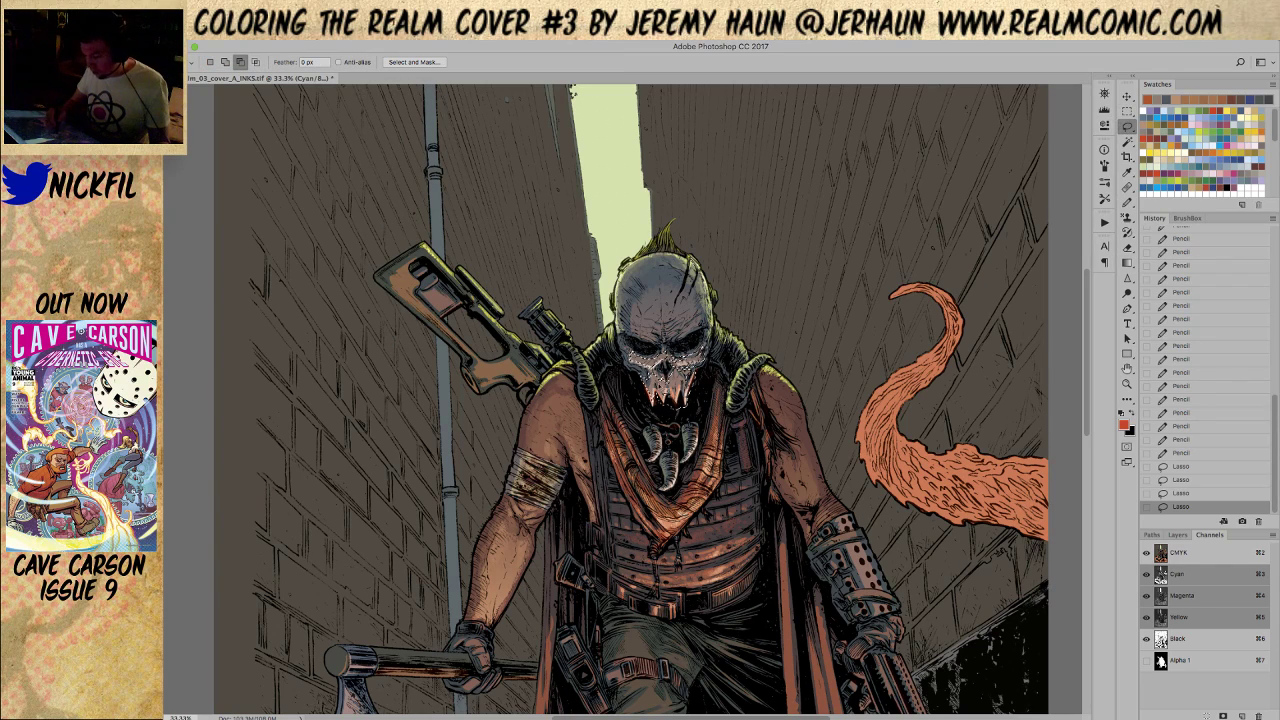
key(alt)
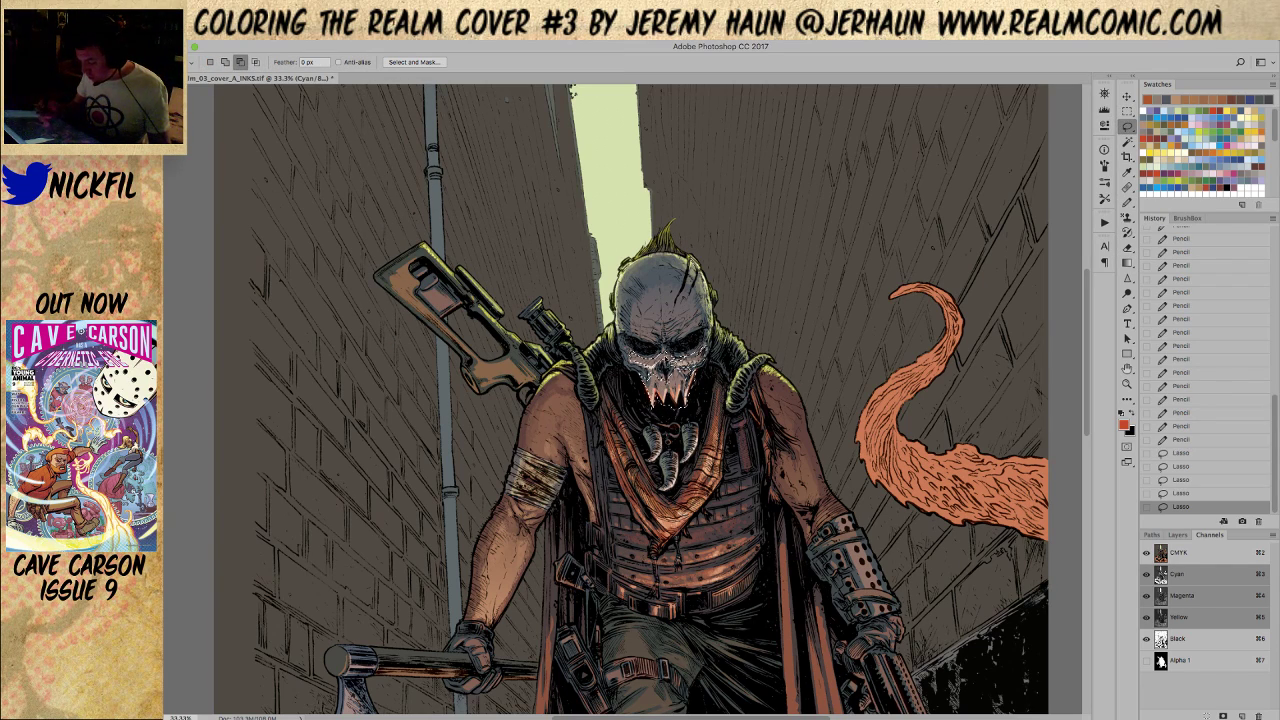
Lighten the selected lower skull from the teeth upward with orange-red and pale blue Screen gradients, and deselect it
click(1127, 262)
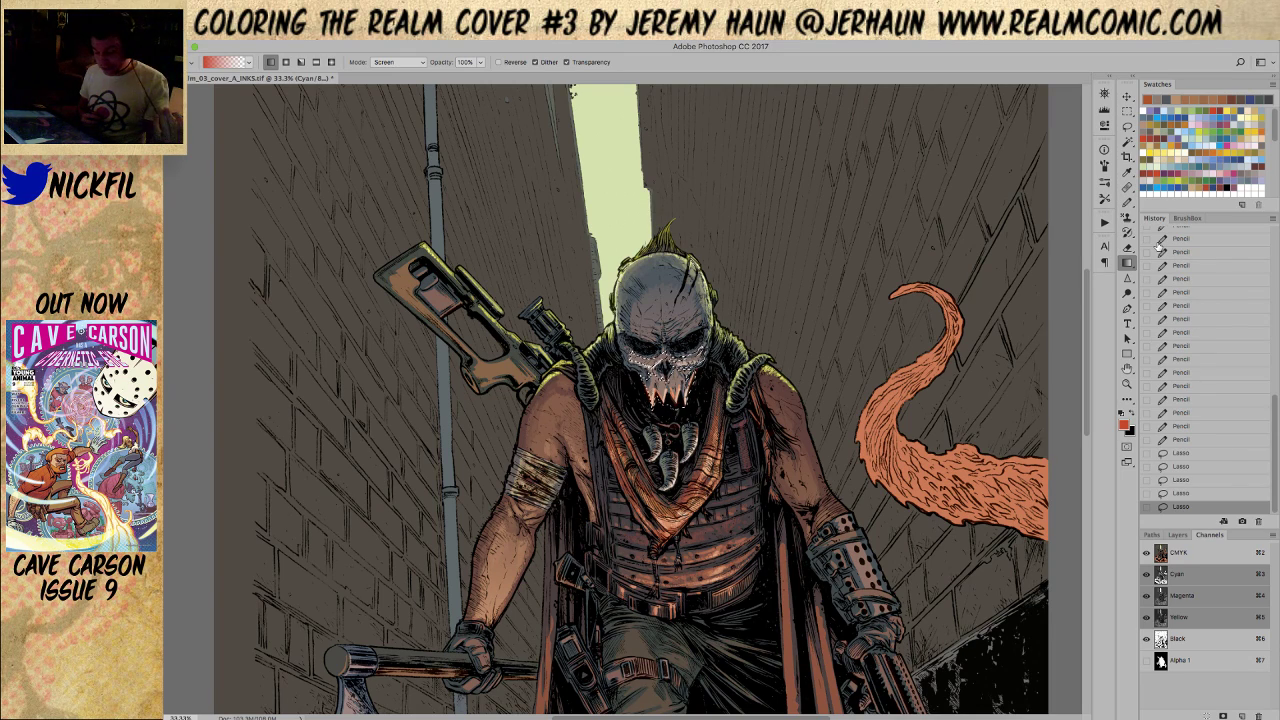
drag(668, 431, 667, 374)
drag(667, 440, 667, 378)
key(ctrl+z)
click(1204, 138)
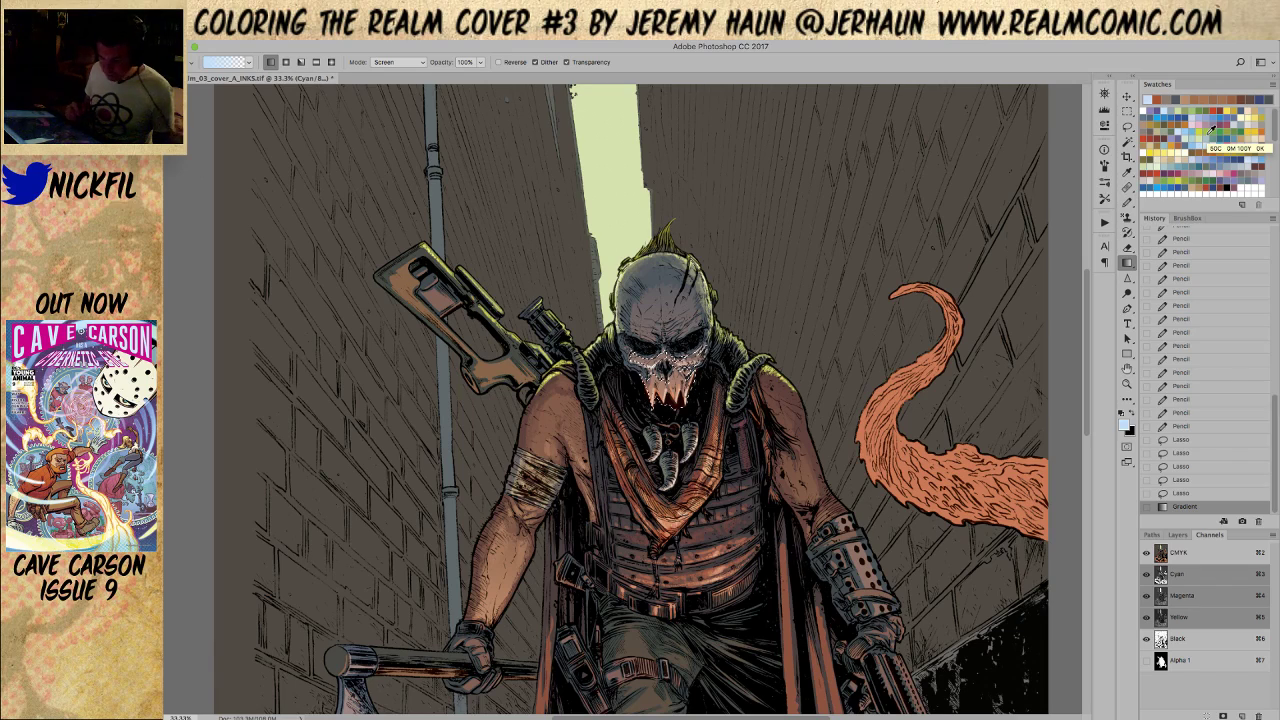
drag(671, 453, 669, 380)
key(ctrl+d)
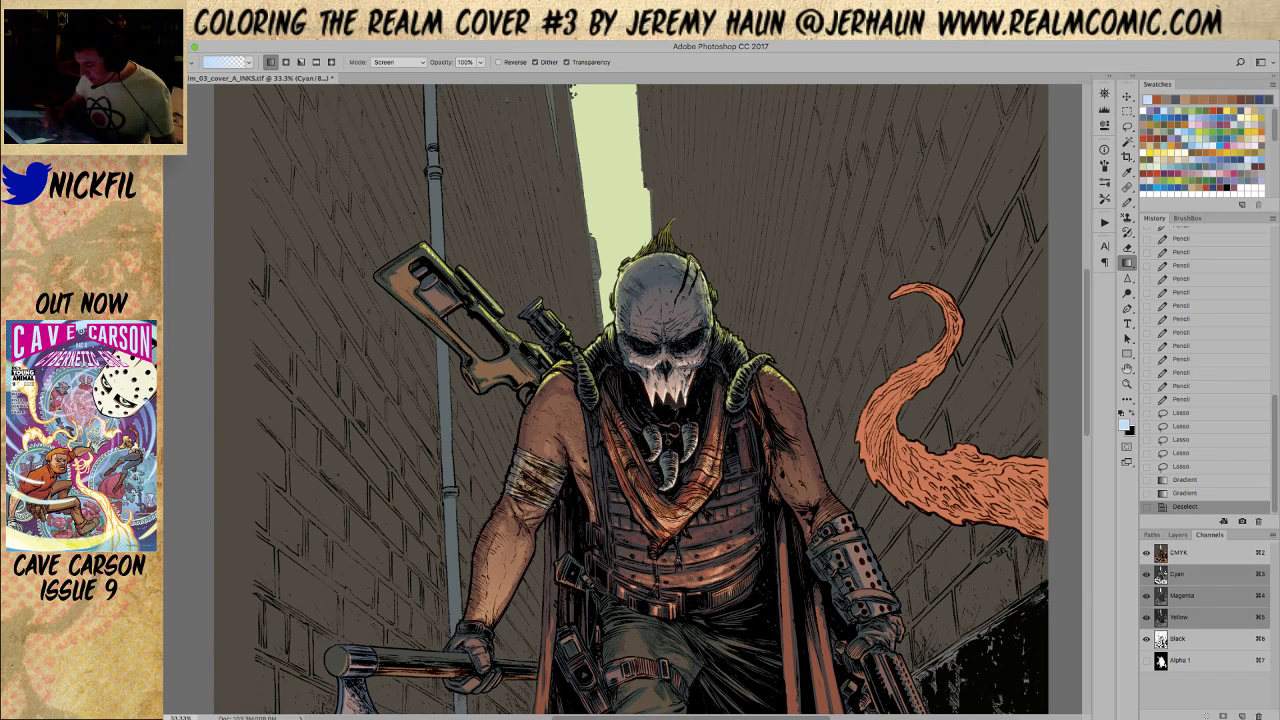
Pencil pale highlights around the nose, upper jaw and cheekbones of the skull in Screen mode at 50% opacity
click(1127, 200)
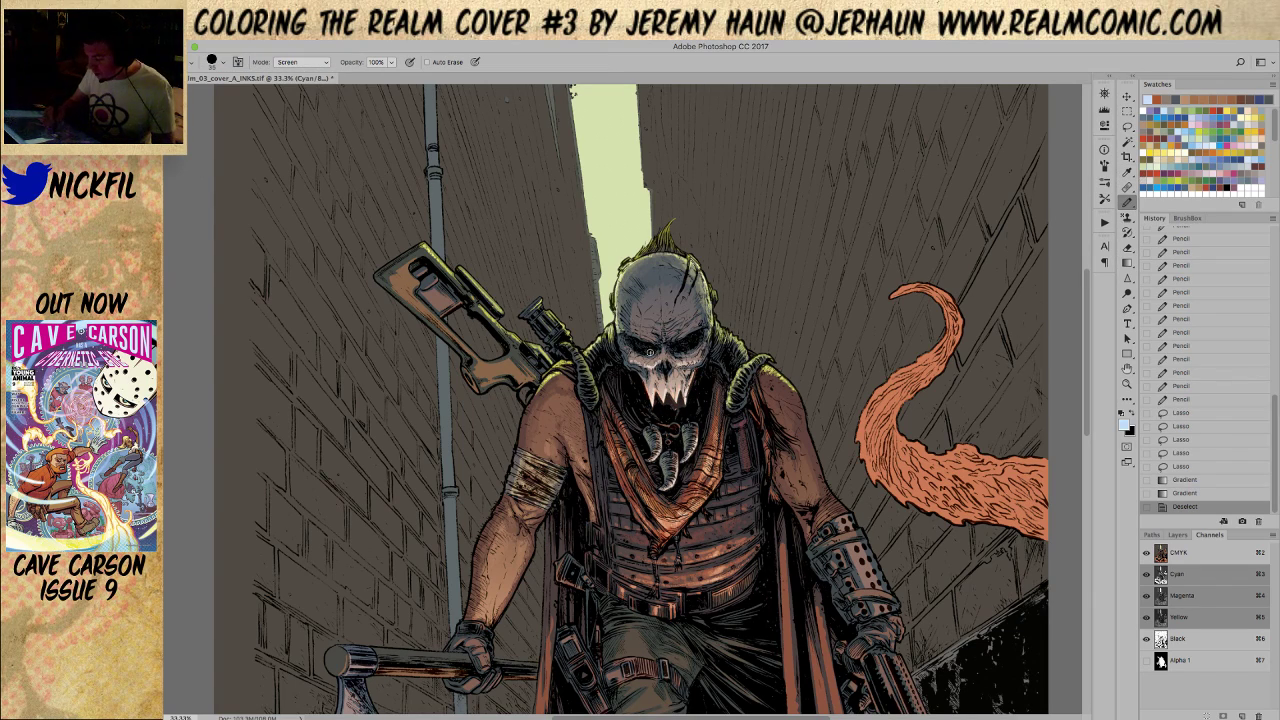
key(d)
mouse_move(652, 378)
mouse_down()
mouse_move(656, 392)
mouse_move(682, 394)
mouse_up()
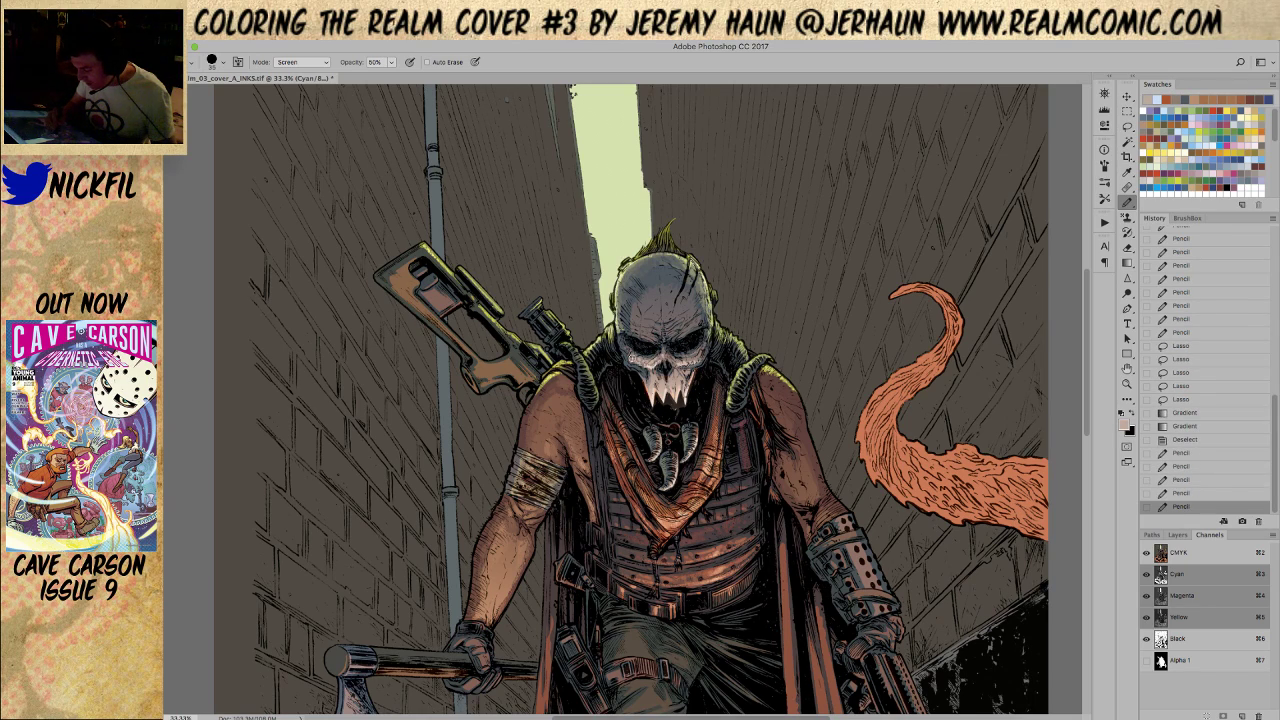
click(623, 347)
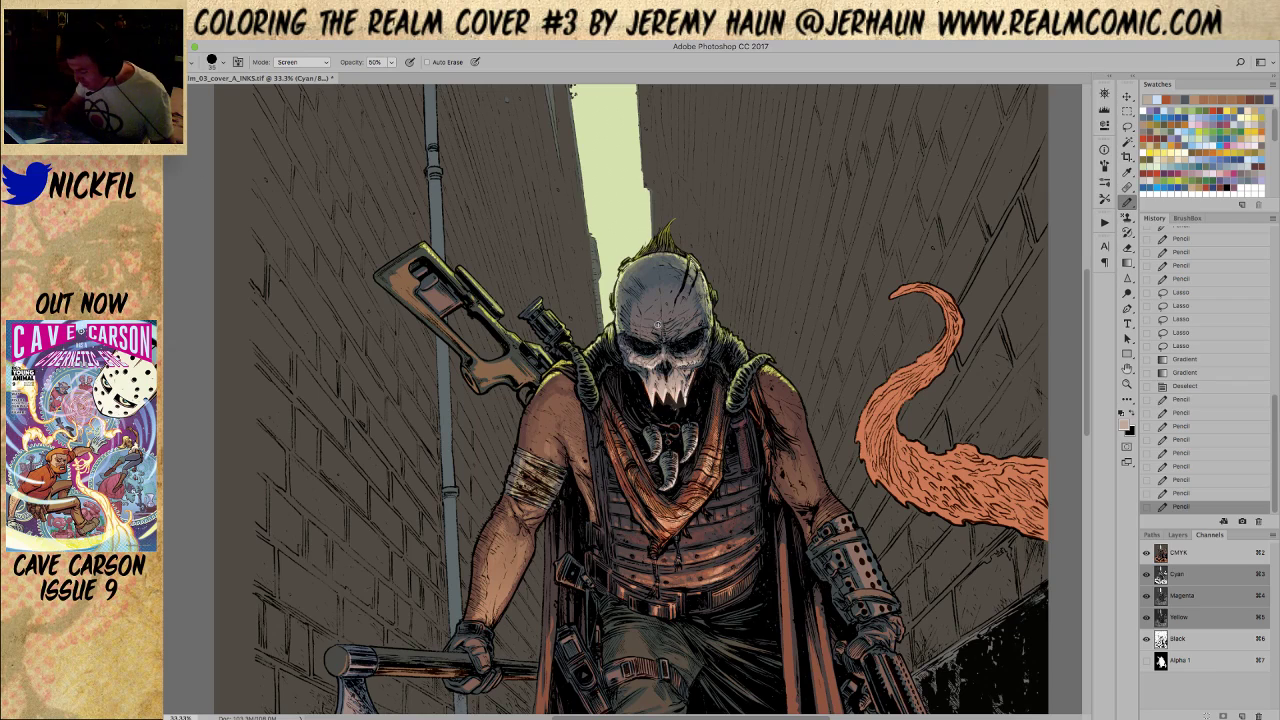
click(683, 360)
click(694, 358)
click(684, 352)
click(694, 356)
click(701, 350)
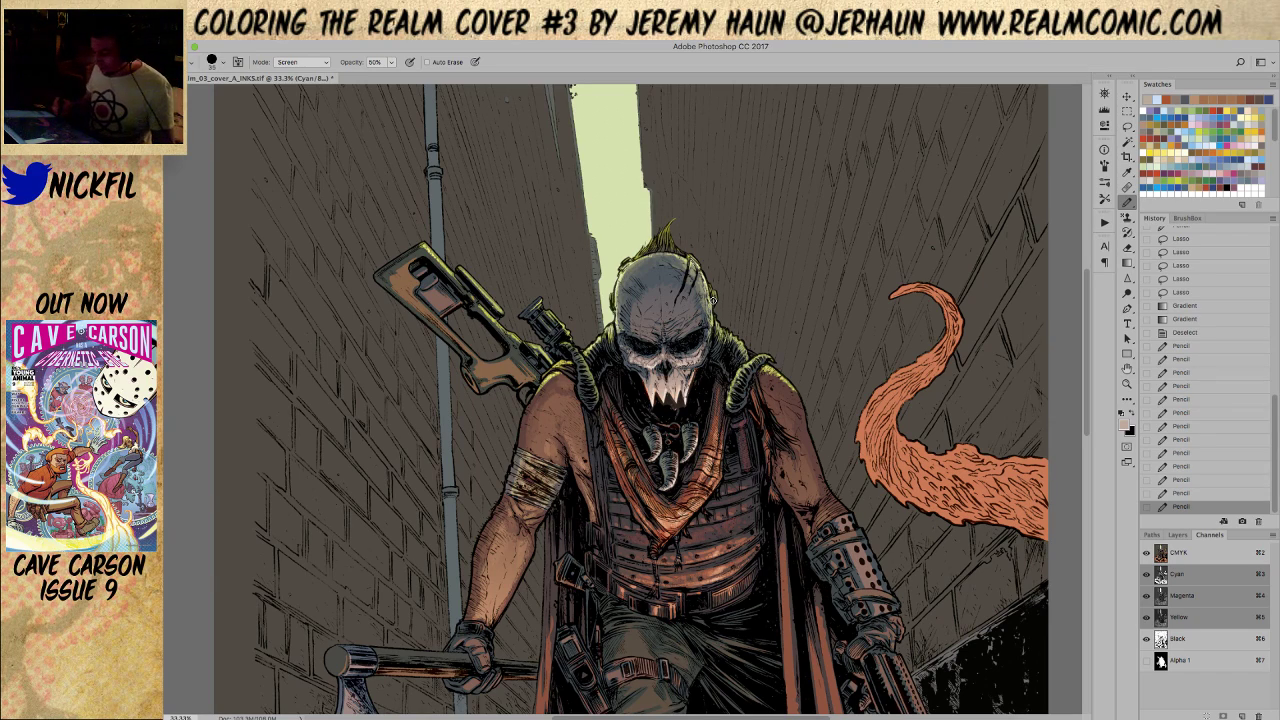
Build up pale Screen-mode Pencil highlights along the skull's brow ridge and above the eye sockets
drag(680, 339, 691, 329)
click(678, 337)
click(675, 336)
click(680, 332)
click(673, 334)
click(675, 335)
click(688, 333)
click(700, 328)
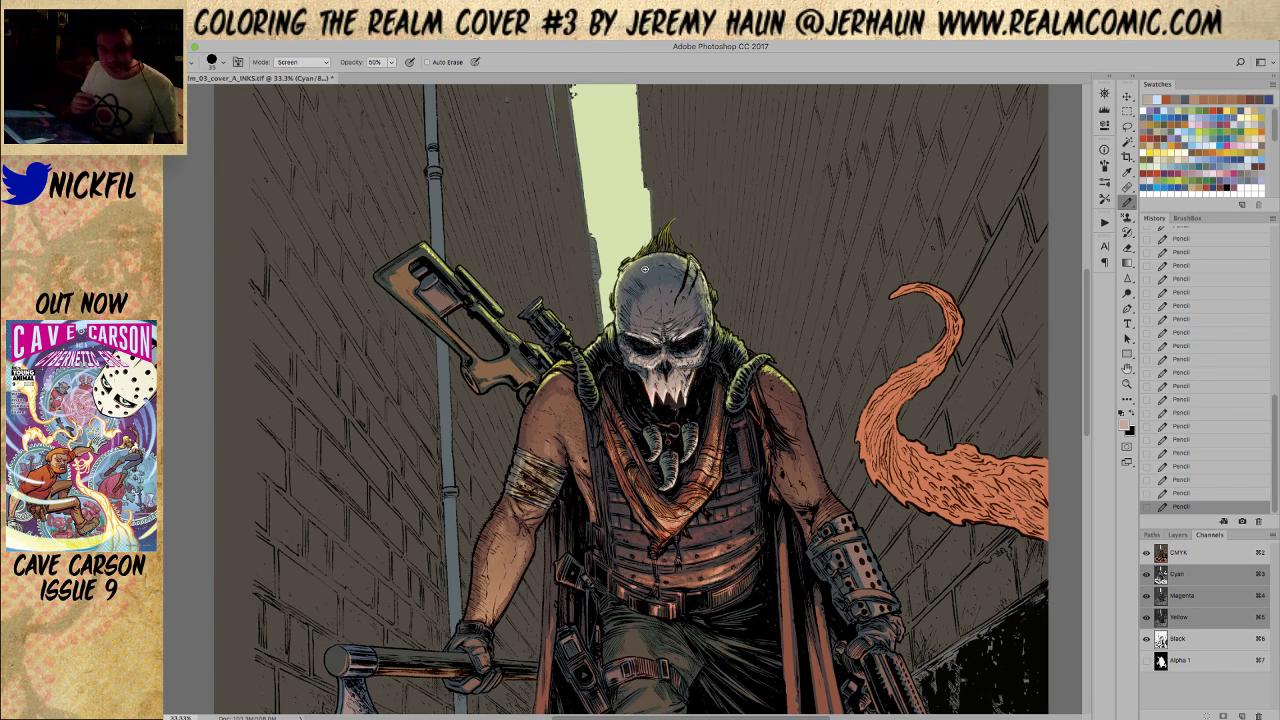
Sample a gray-blue from the skull and set the Pencil to Normal mode at 100% opacity for touch-ups
alt+click(622, 337)
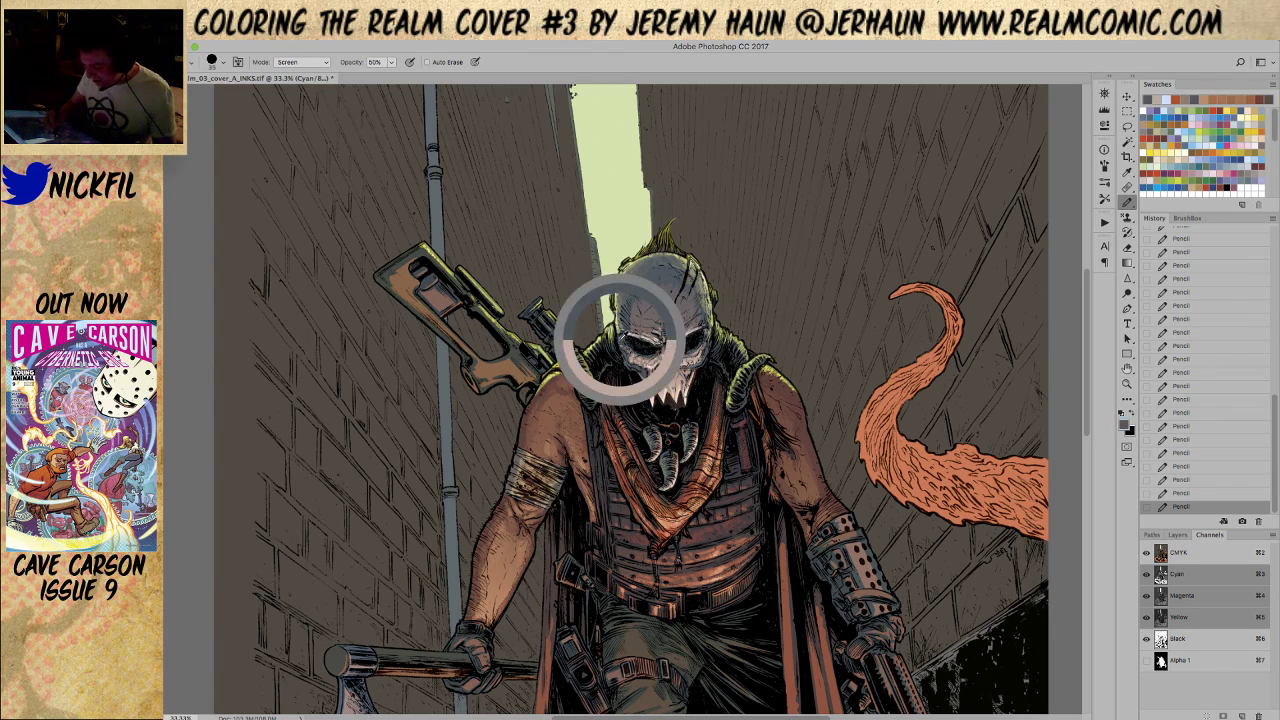
click(304, 63)
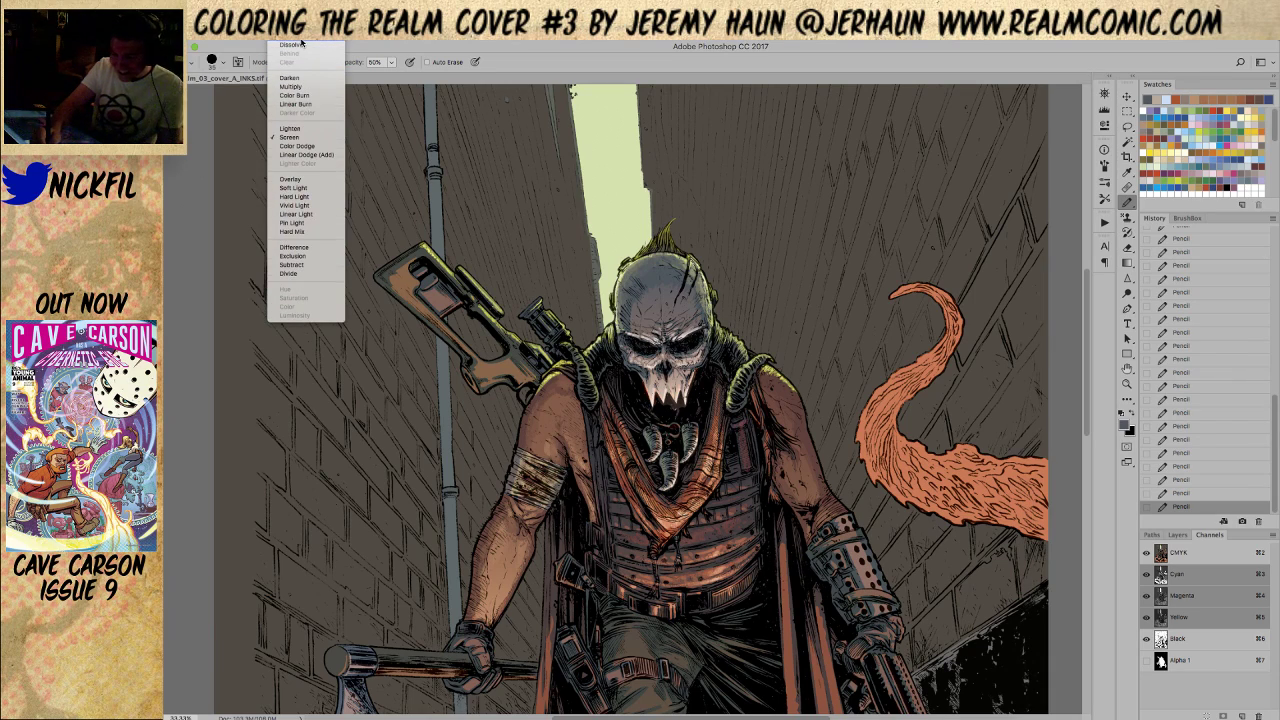
click(298, 44)
click(304, 63)
click(301, 54)
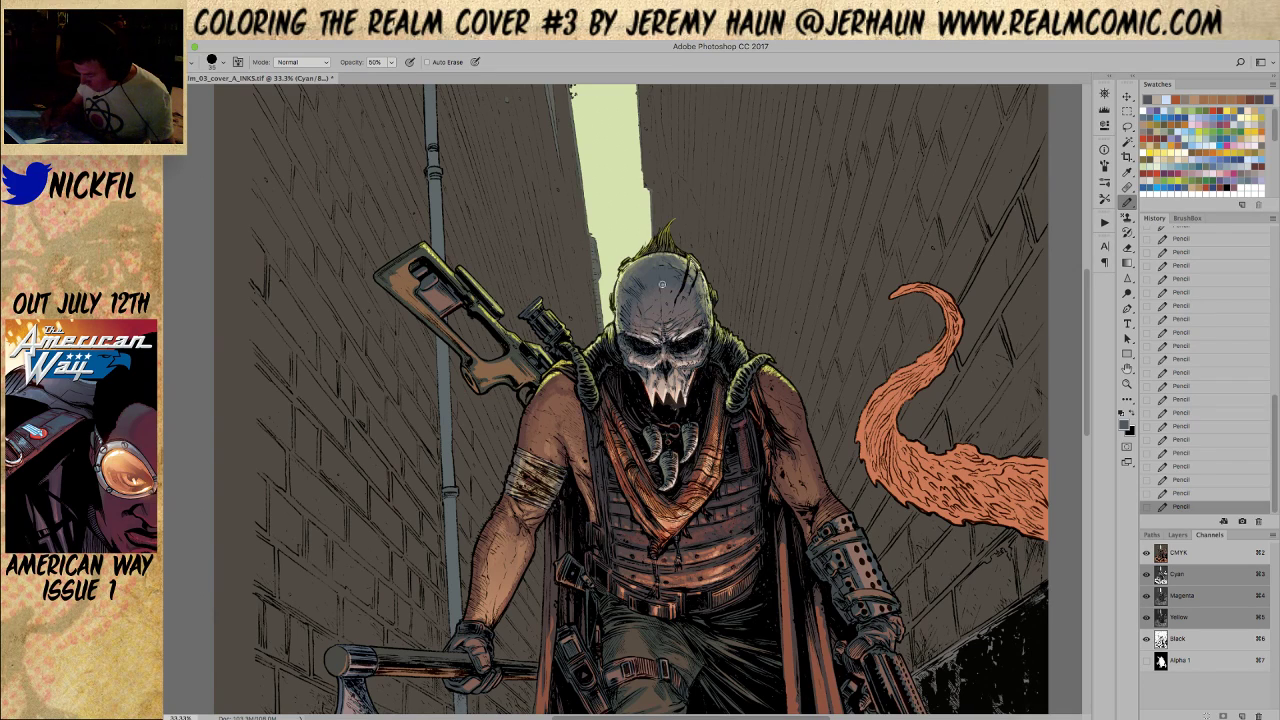
key(0)
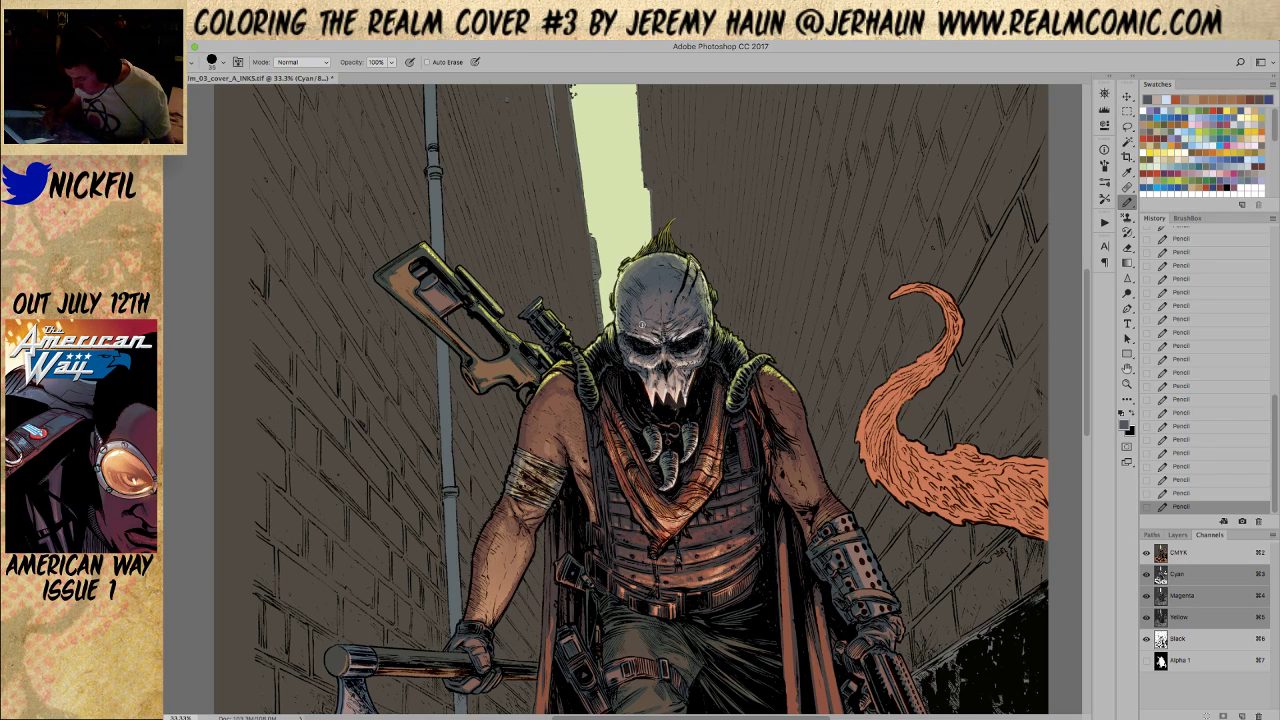
Examine the whole cover at reduced size and return to the warrior's upper body
click(1127, 384)
alt+click(707, 448)
alt+click(706, 458)
alt+click(705, 472)
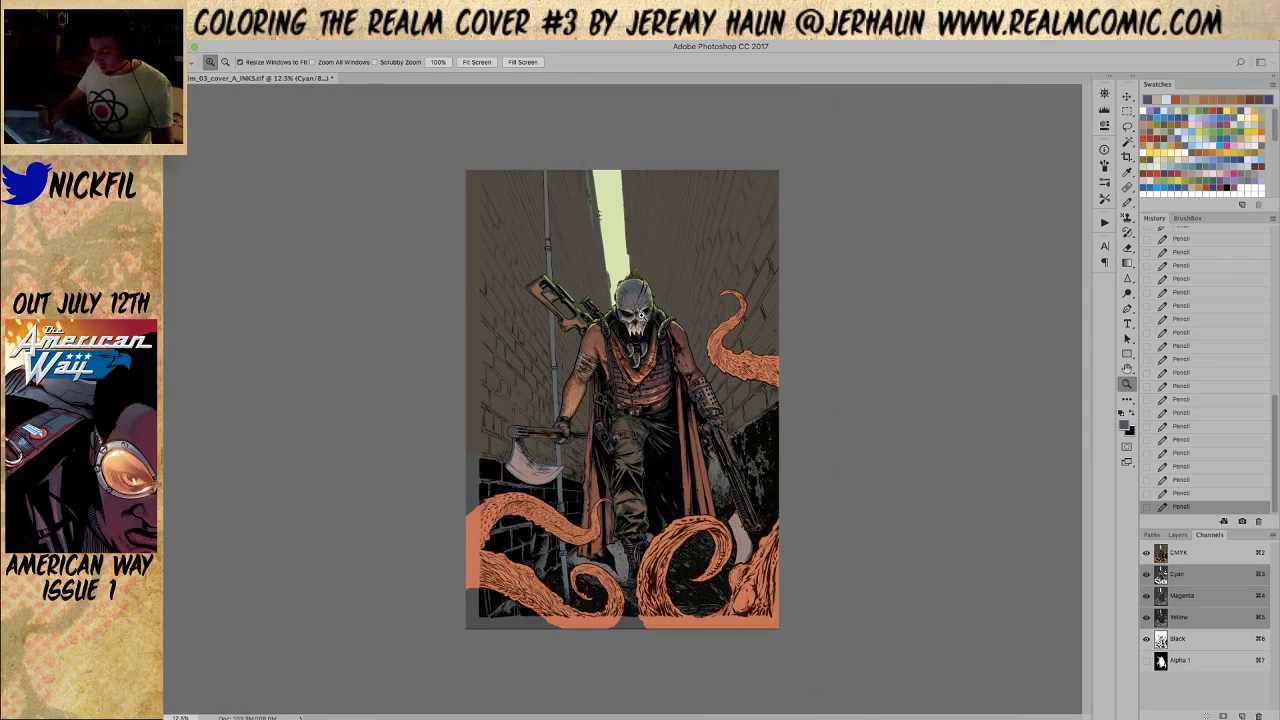
click(643, 318)
click(655, 322)
click(665, 327)
click(1127, 368)
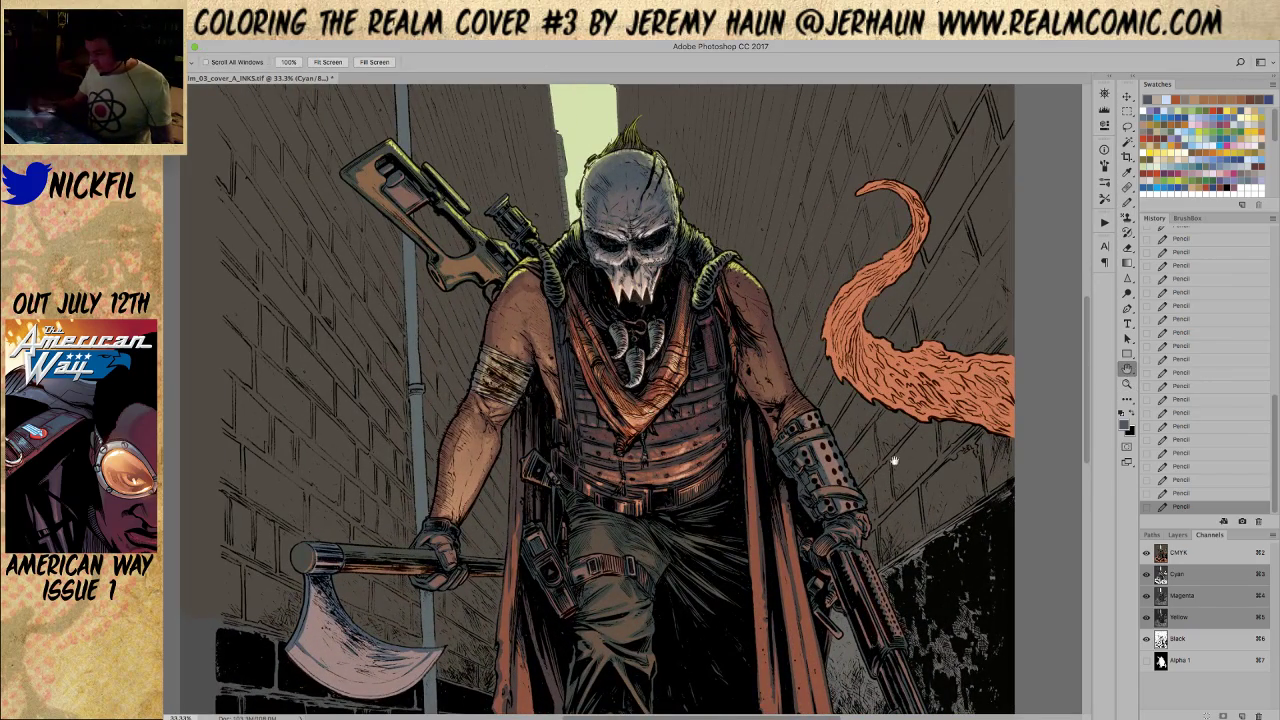
drag(744, 320, 760, 457)
Pencil pale and white highlights onto the skull's teeth and upper jaw in Normal mode at 100% opacity
click(1127, 202)
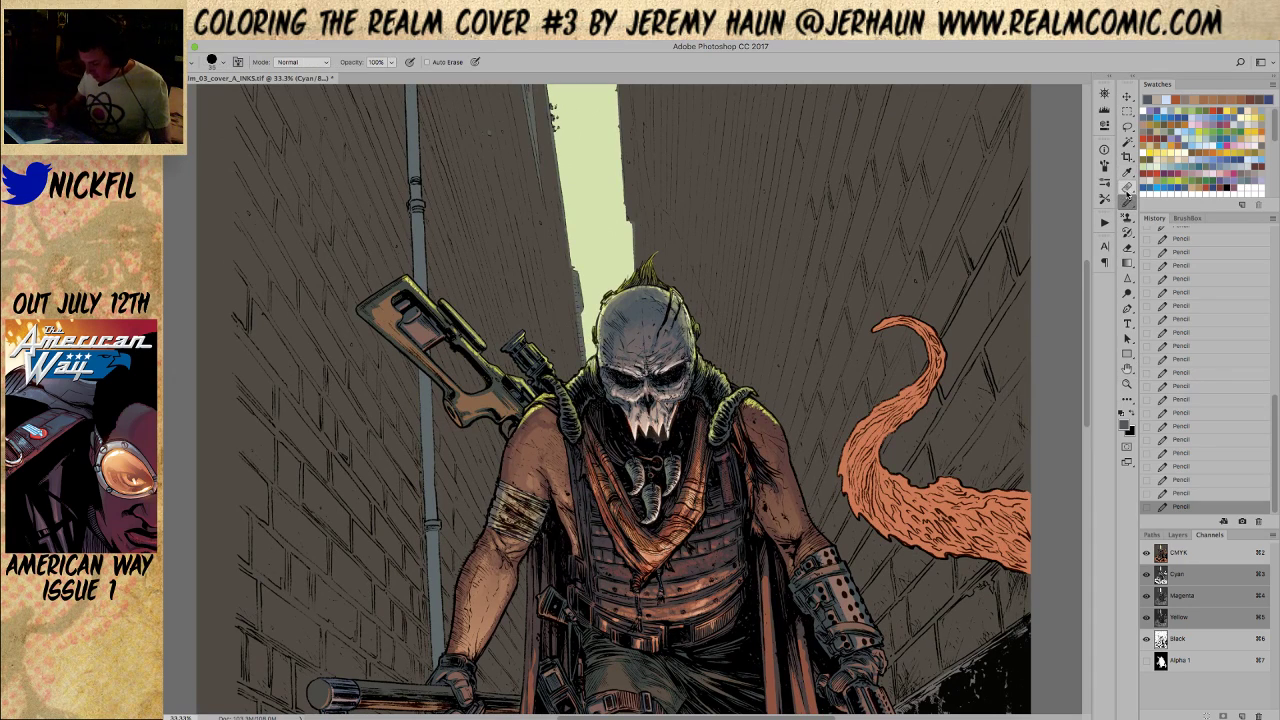
alt+click(645, 421)
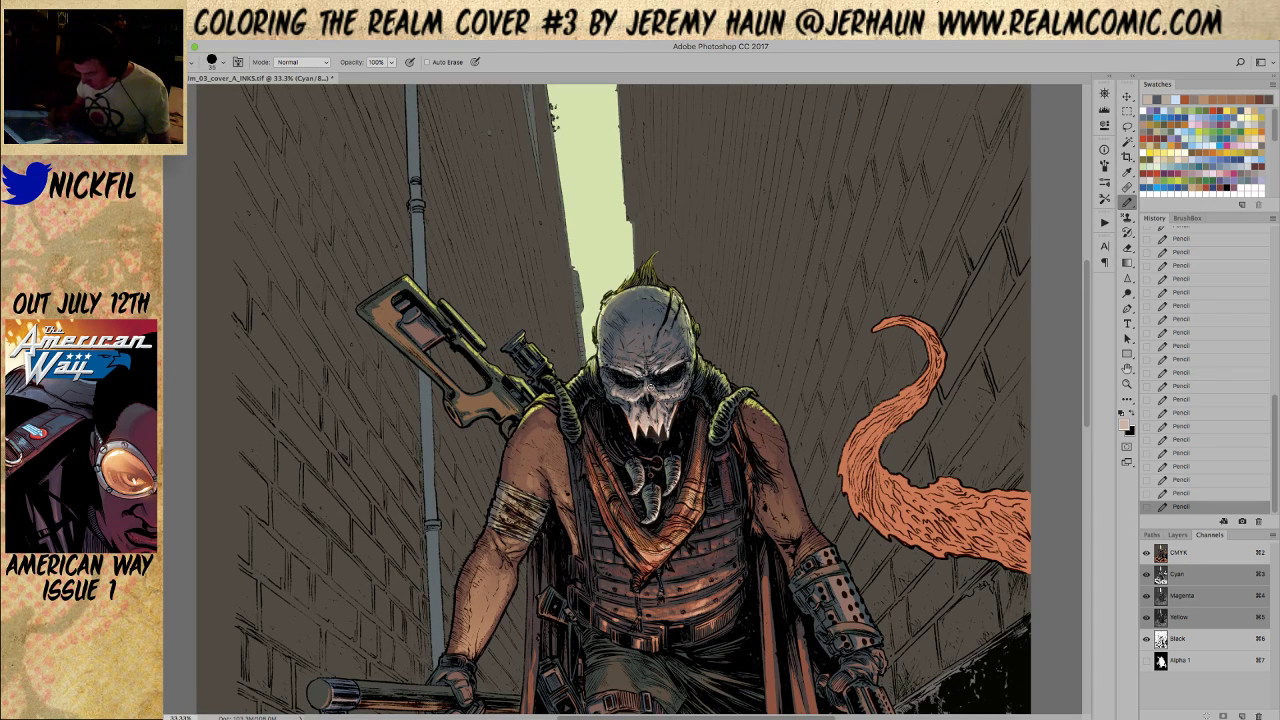
key(z)
drag(651, 387, 660, 393)
click(1127, 200)
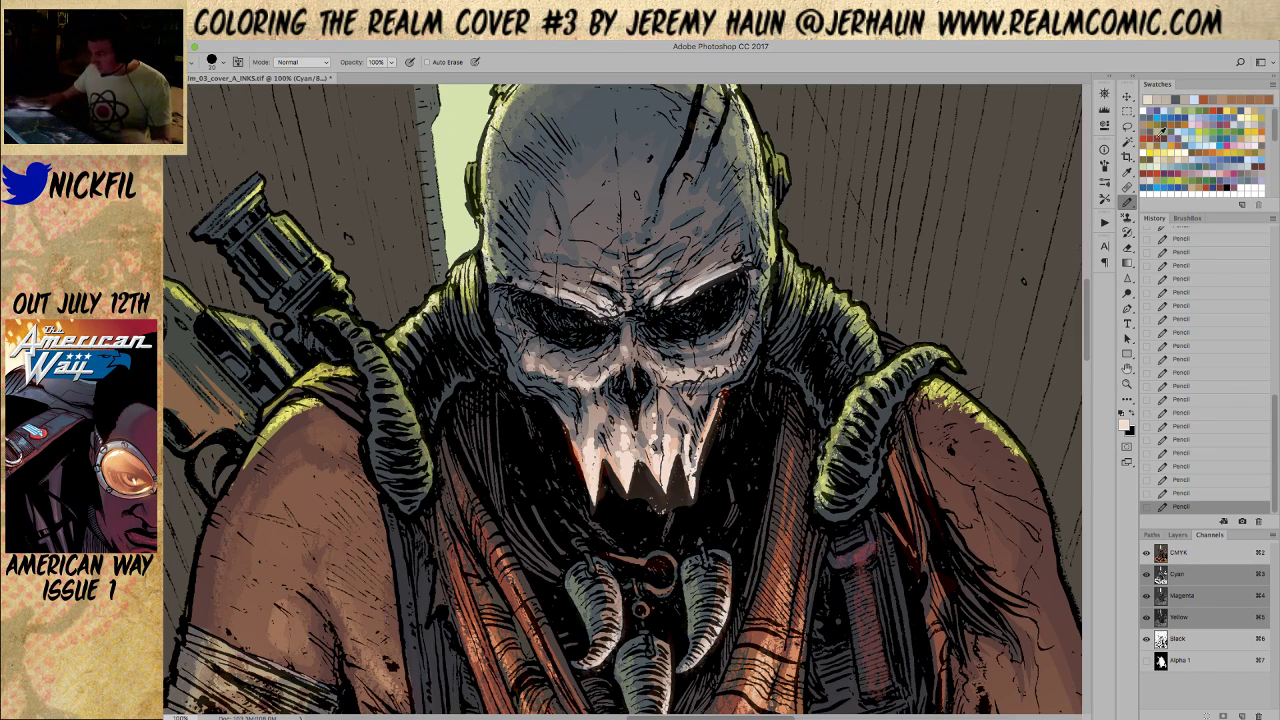
click(1194, 147)
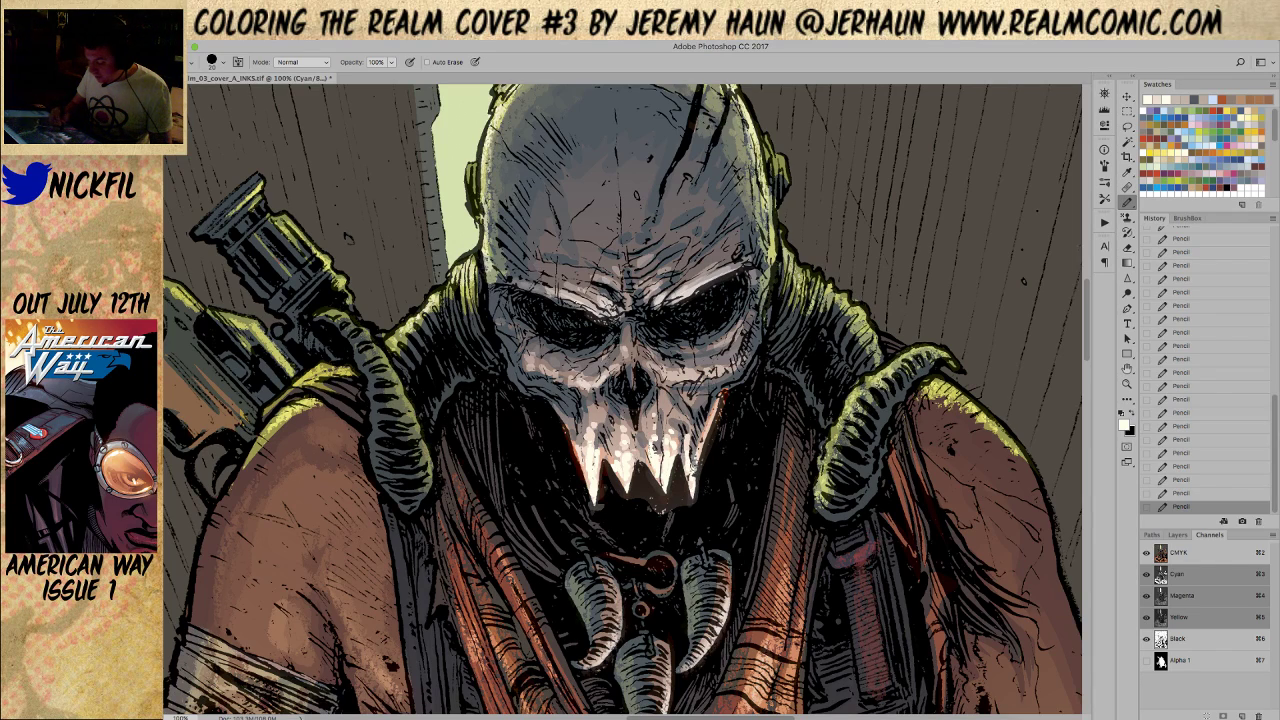
Refine the tooth and jaw shading with sampled skull midtones, using the Pencil at 50% and 100% opacity
alt+click(695, 448)
key(5)
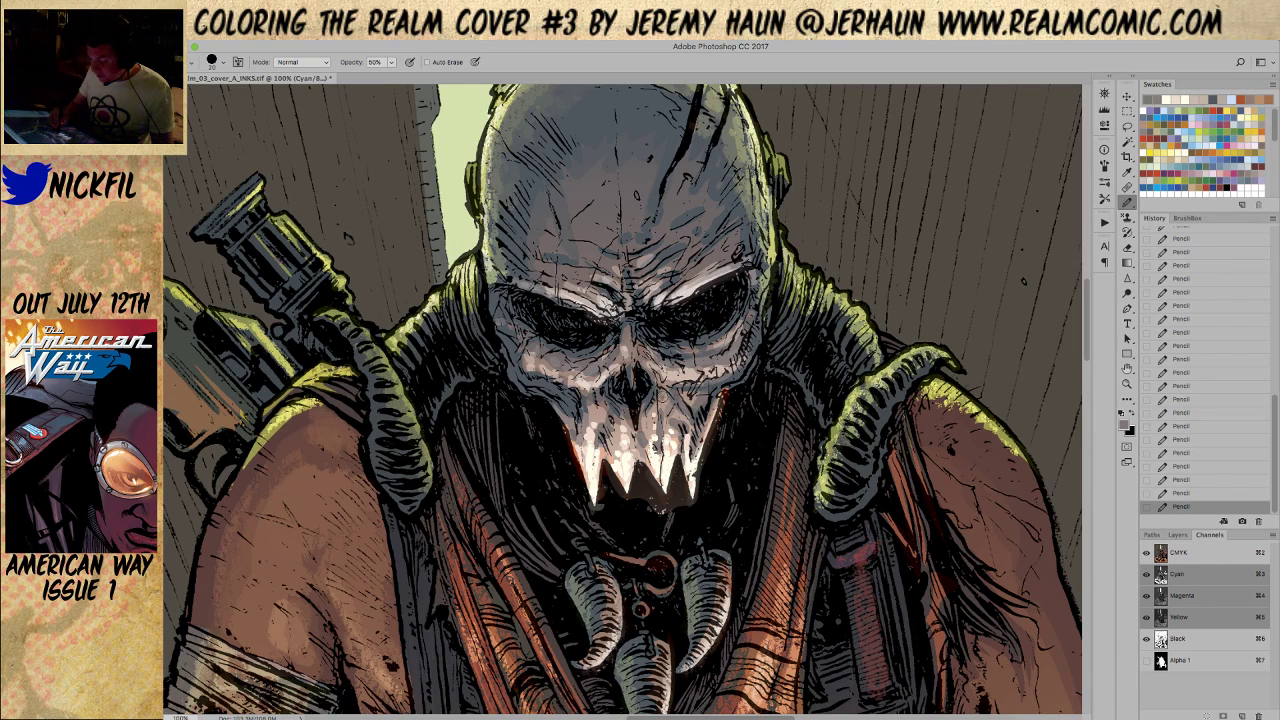
alt+click(666, 397)
key(0)
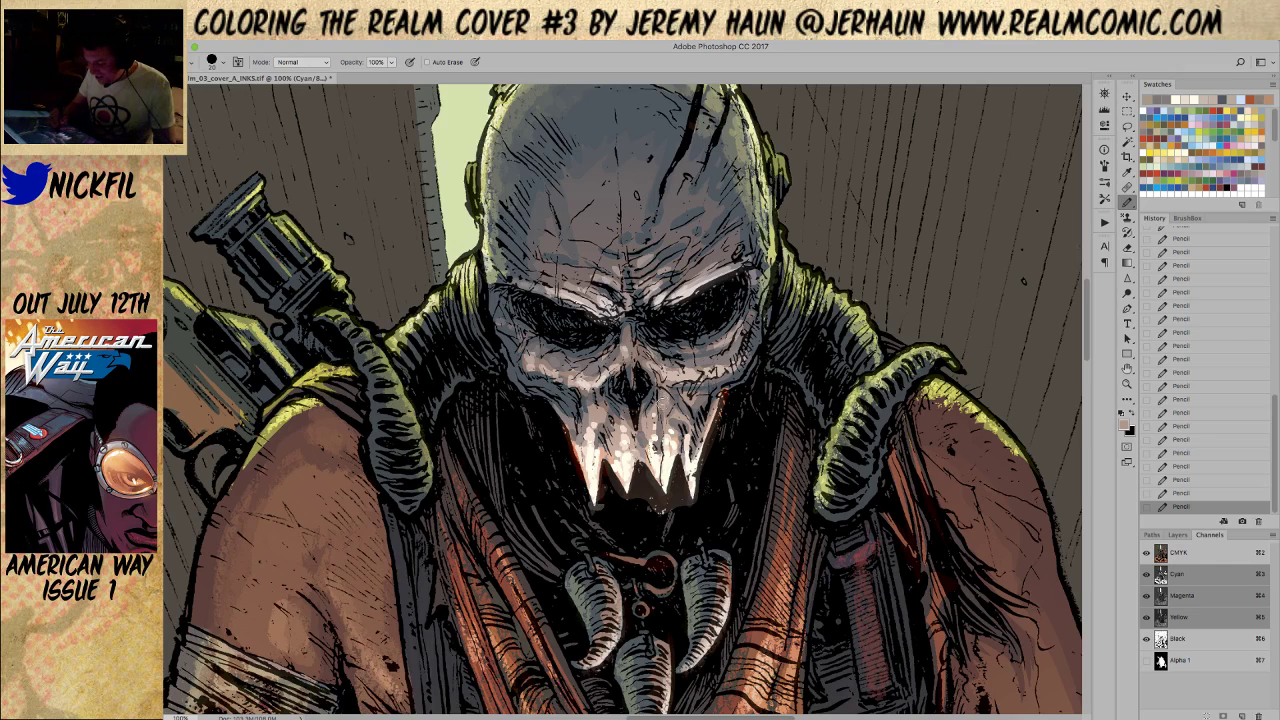
Sample pale and gray skull tones and pencil near-white accents along both brow ridges
key(z)
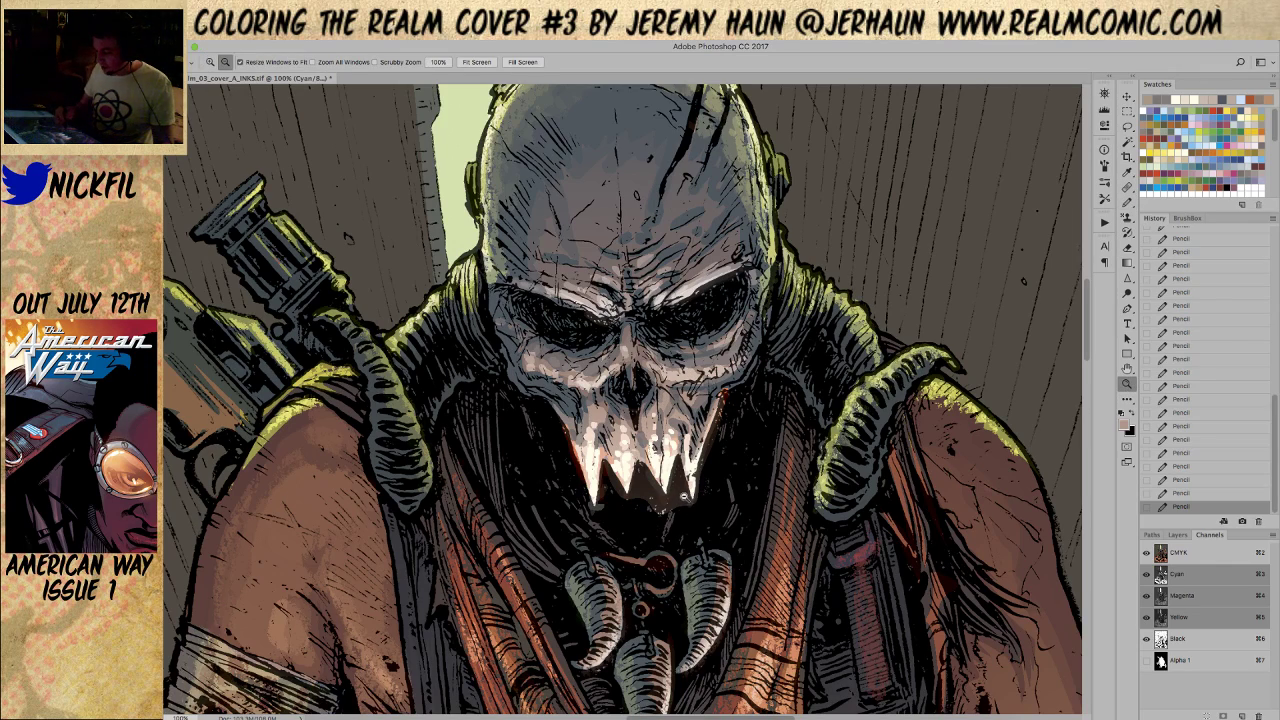
alt+click(697, 505)
alt+click(697, 505)
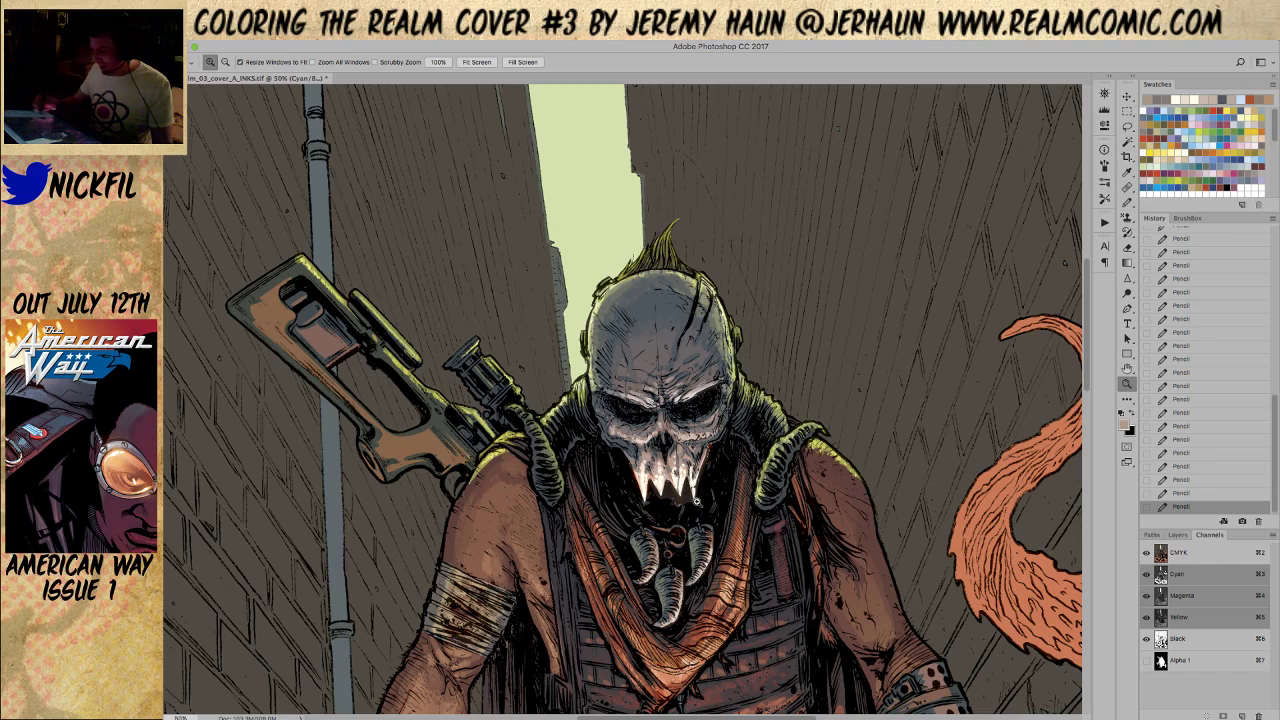
key(b)
alt+click(686, 449)
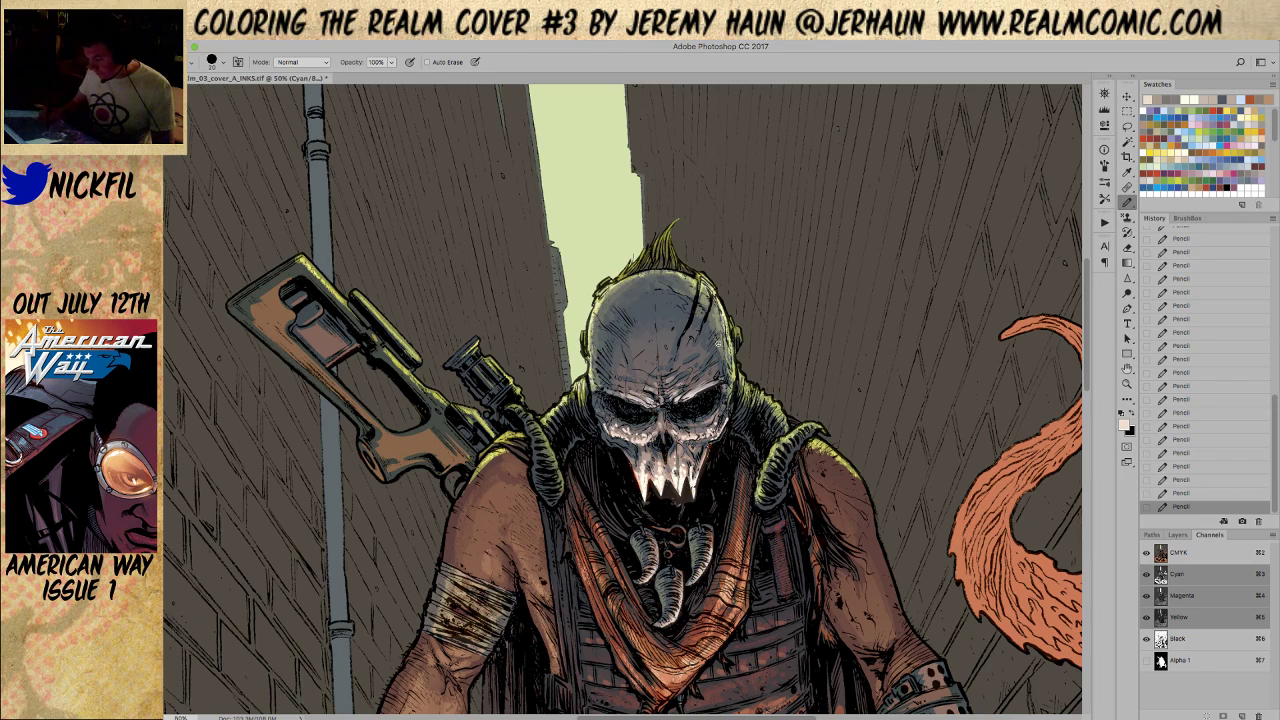
alt+click(730, 416)
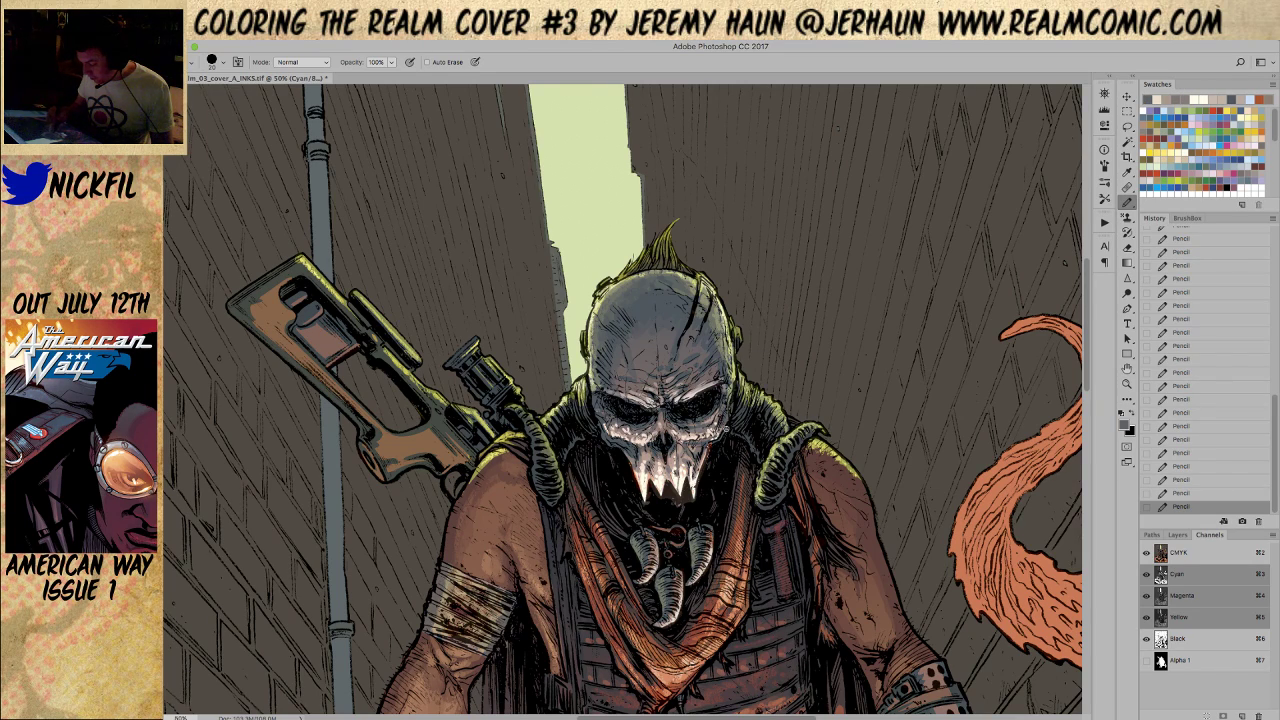
alt+click(681, 483)
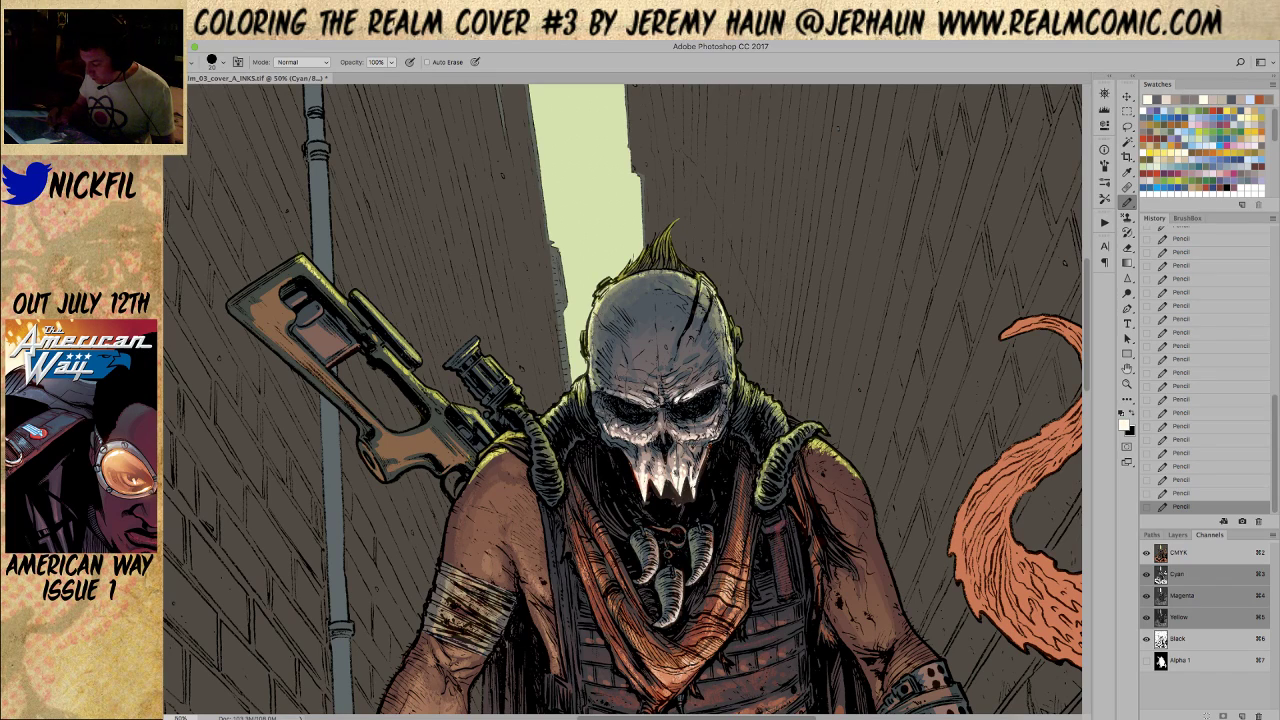
drag(695, 396, 720, 381)
drag(632, 397, 654, 410)
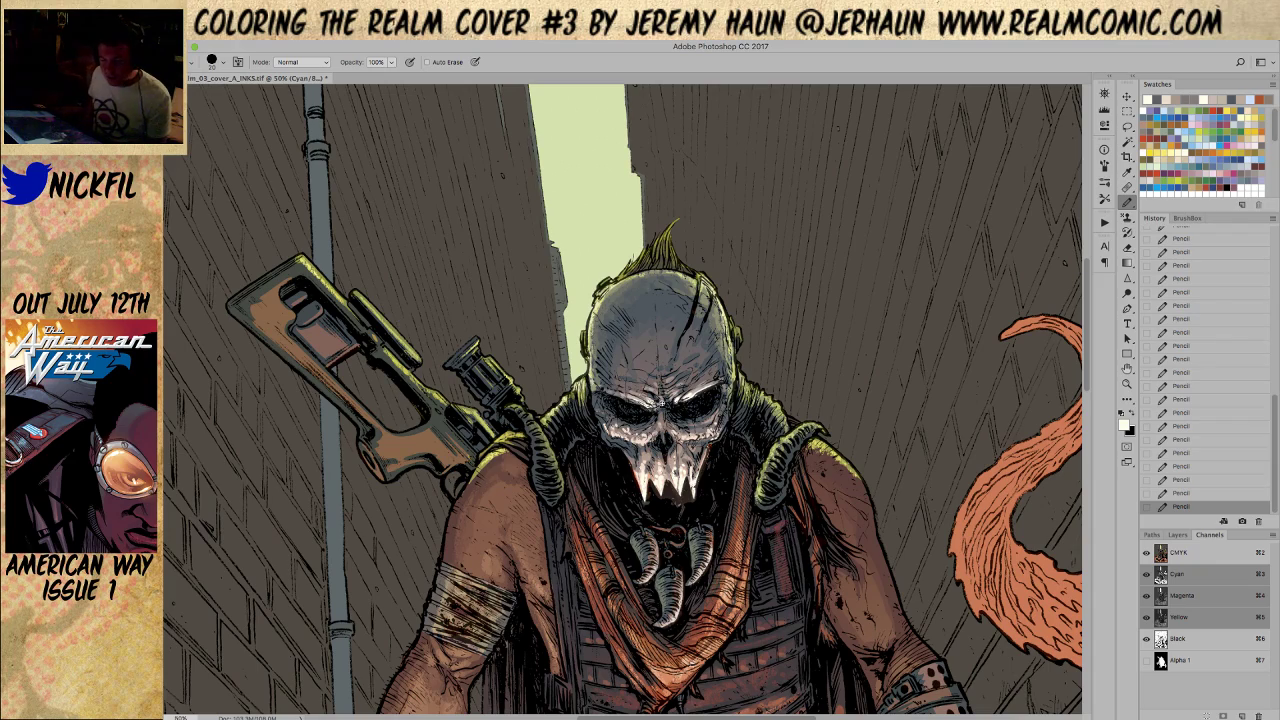
Review the highlighted skull against the upper part of the cover at 25% zoom
click(1127, 368)
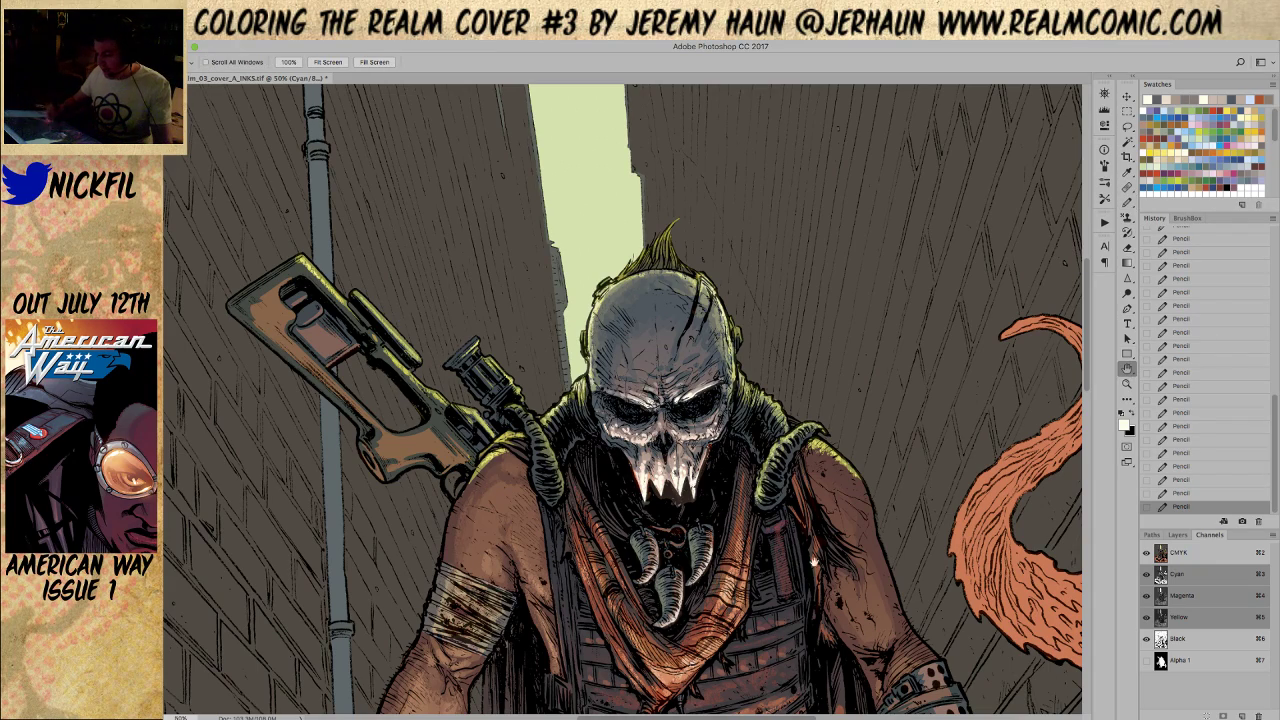
drag(825, 563, 838, 455)
click(1127, 383)
alt+click(816, 540)
alt+click(818, 535)
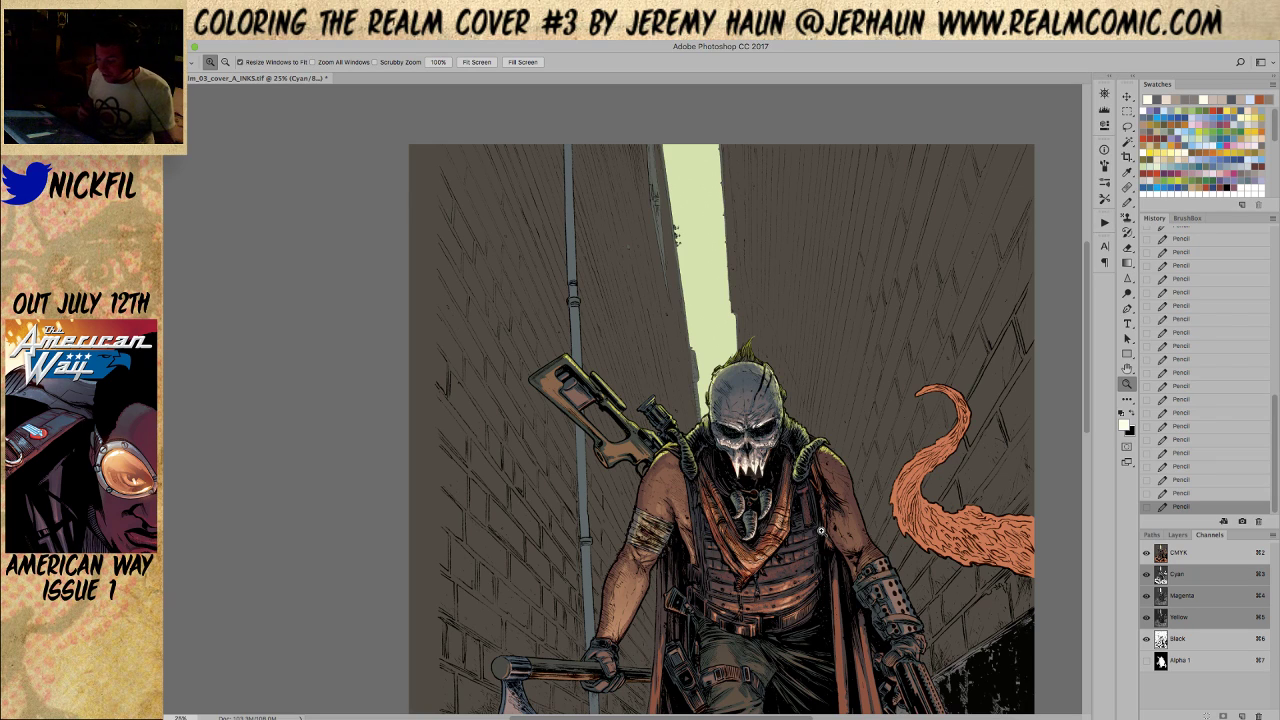
drag(820, 531, 750, 514)
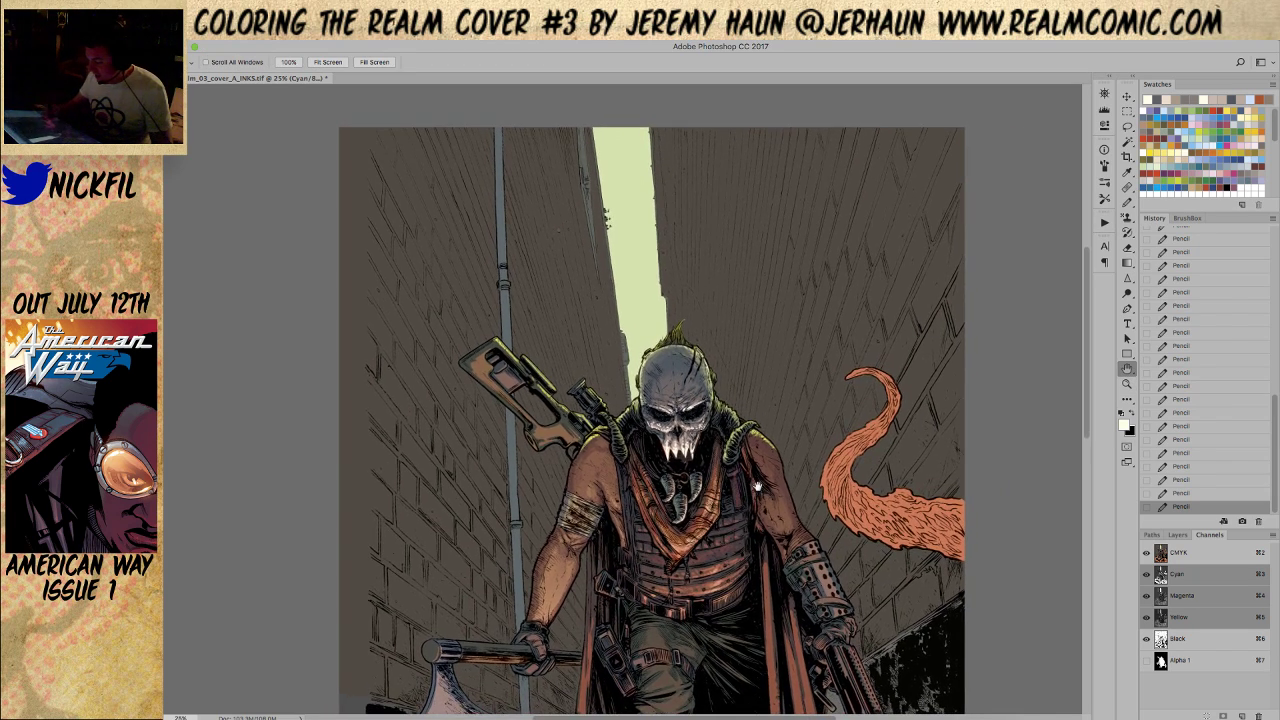
Sample a skull midtone and pencil it over the forehead in Screen mode at 50% opacity
key(z)
click(696, 388)
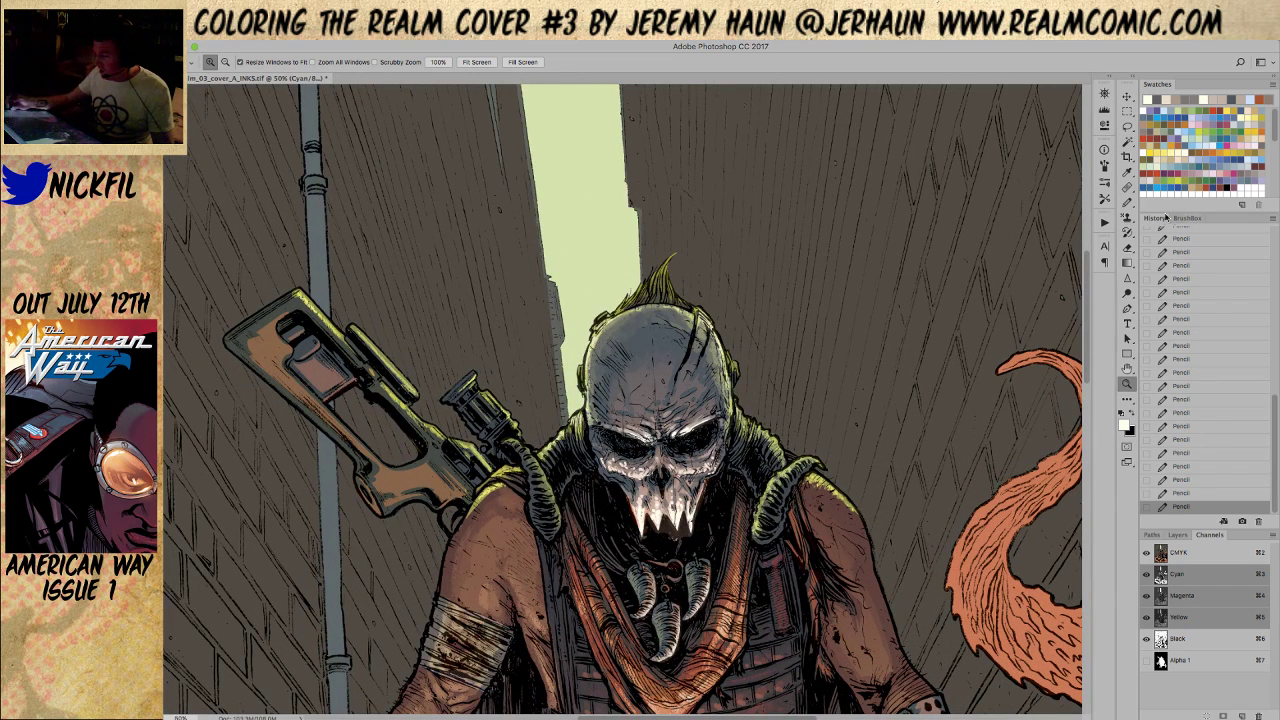
click(1126, 202)
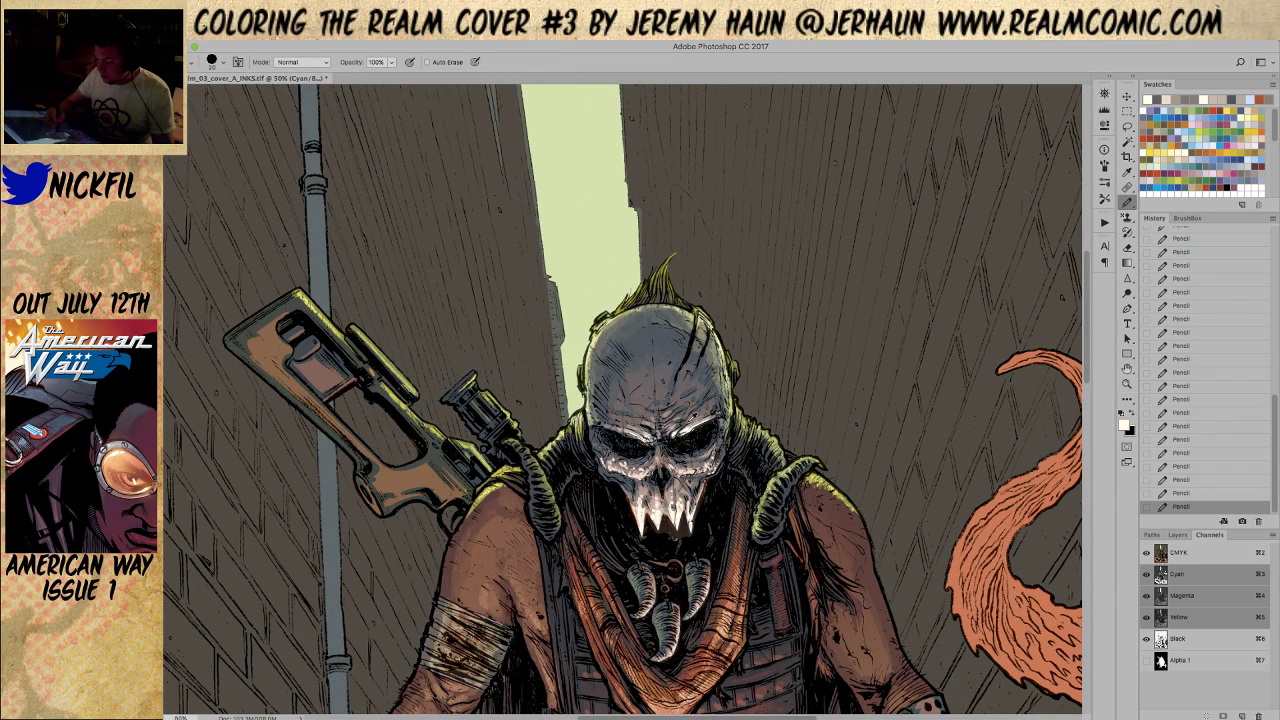
alt+click(689, 421)
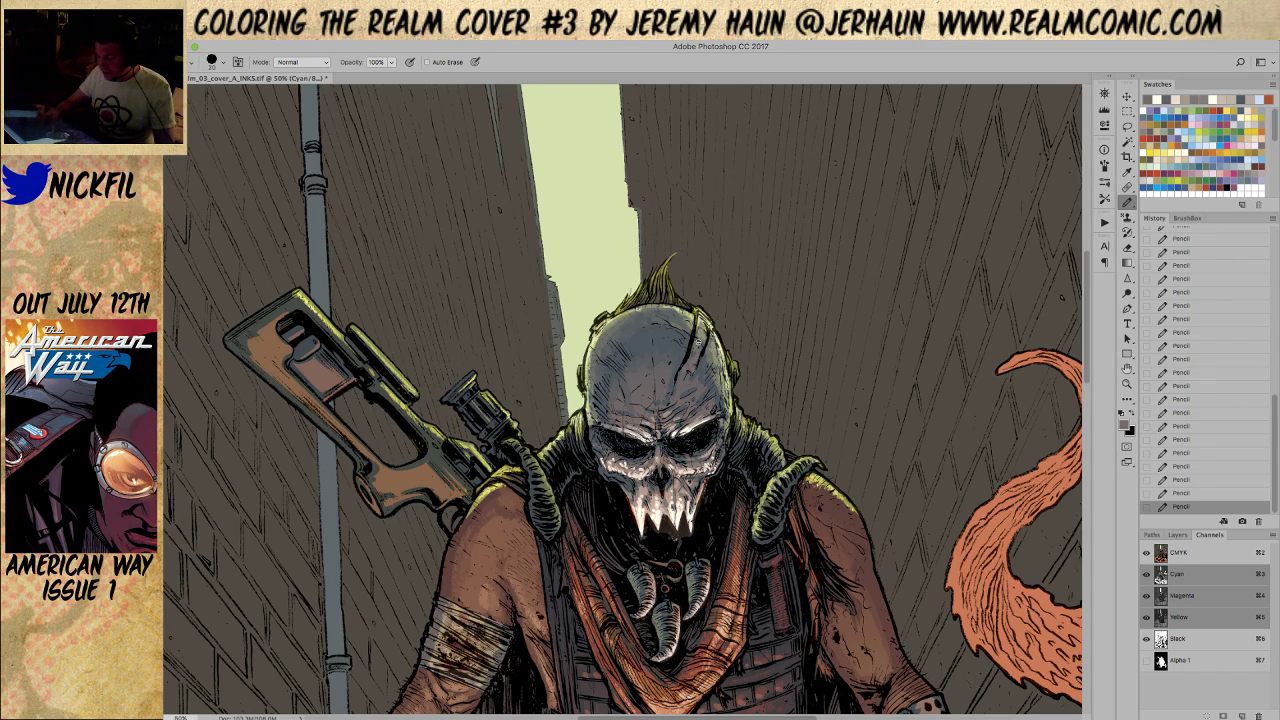
click(303, 64)
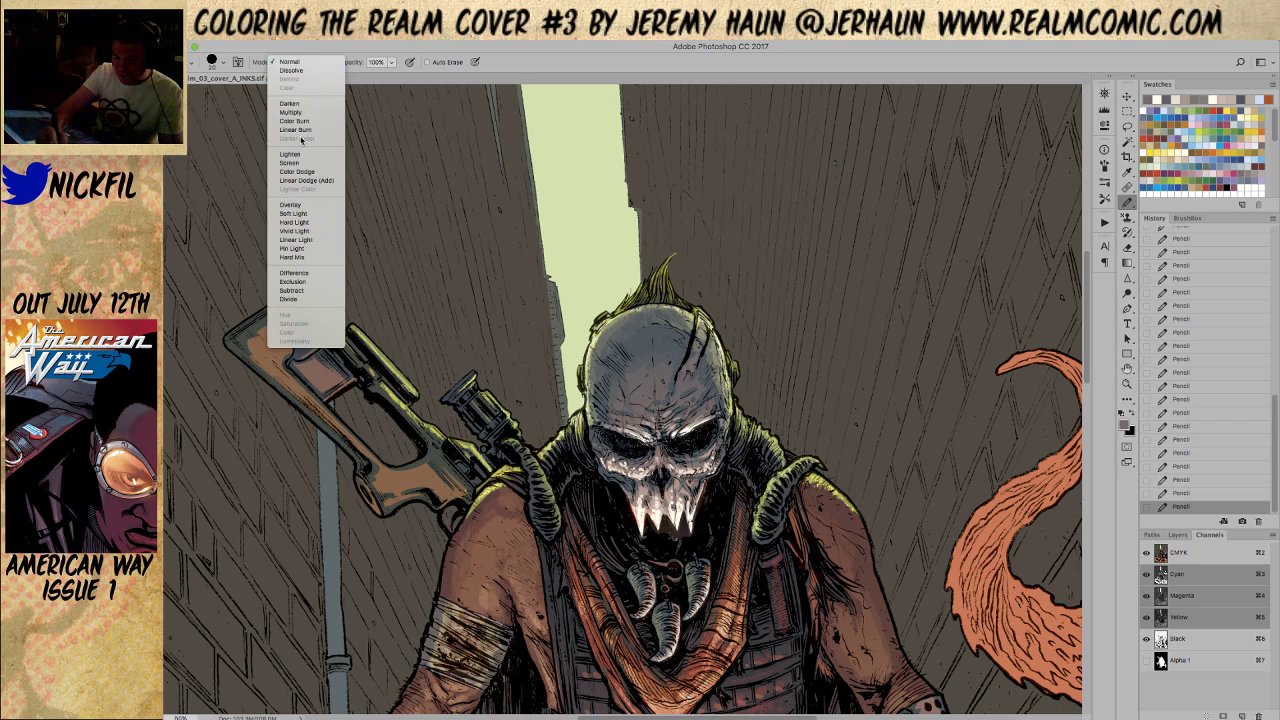
click(300, 163)
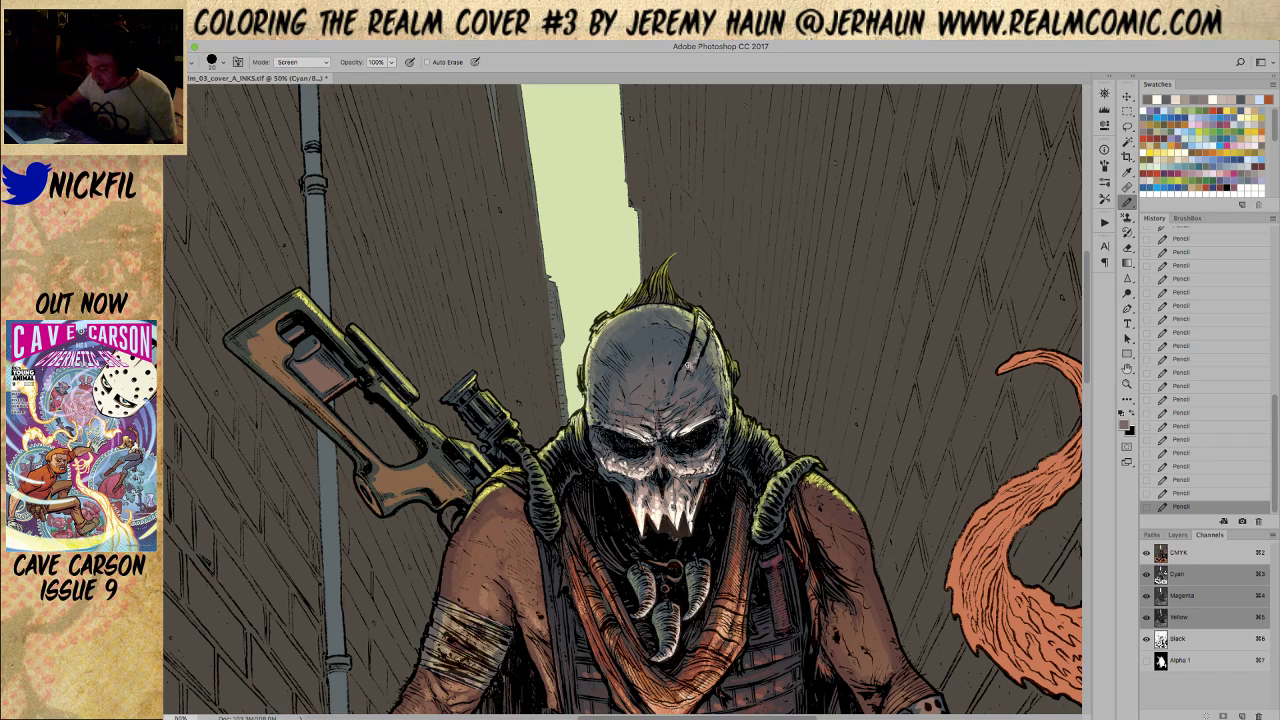
key(5)
drag(700, 370, 704, 401)
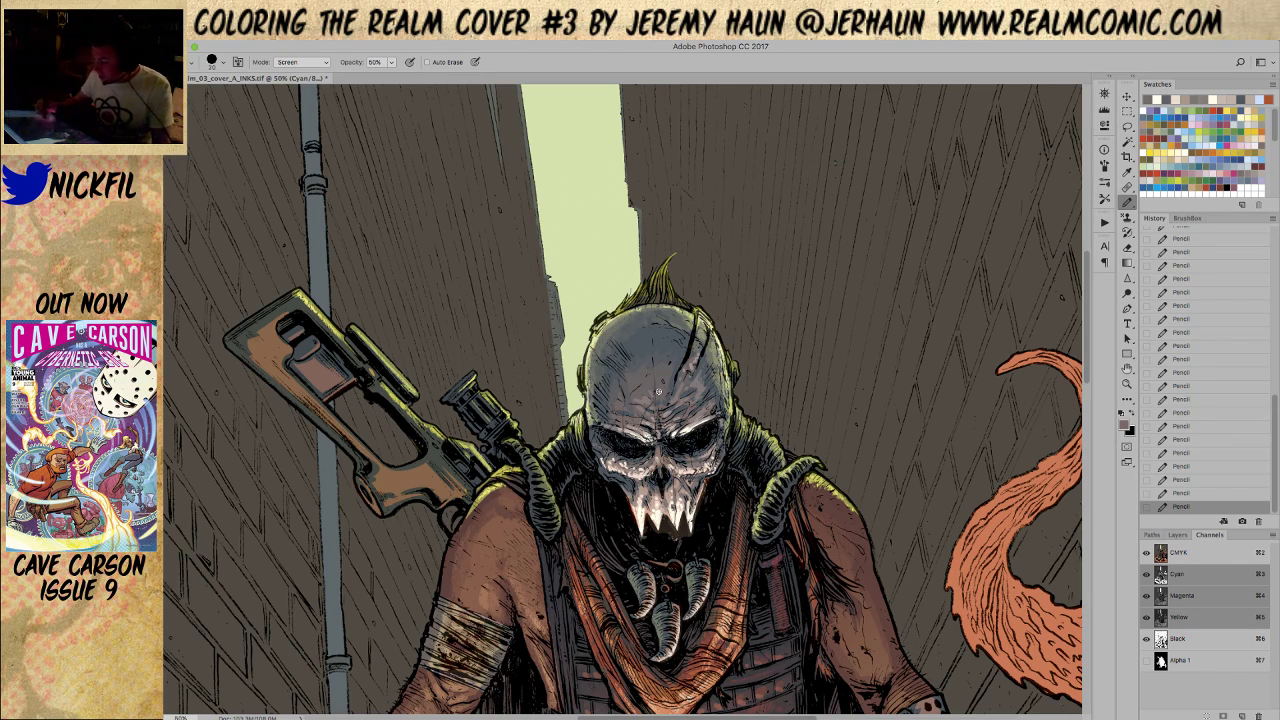
Brush a sampled skull tone across the forehead and brow with the Brush tool in Screen mode at 50% opacity
key(z)
alt+click(680, 450)
alt+click(680, 450)
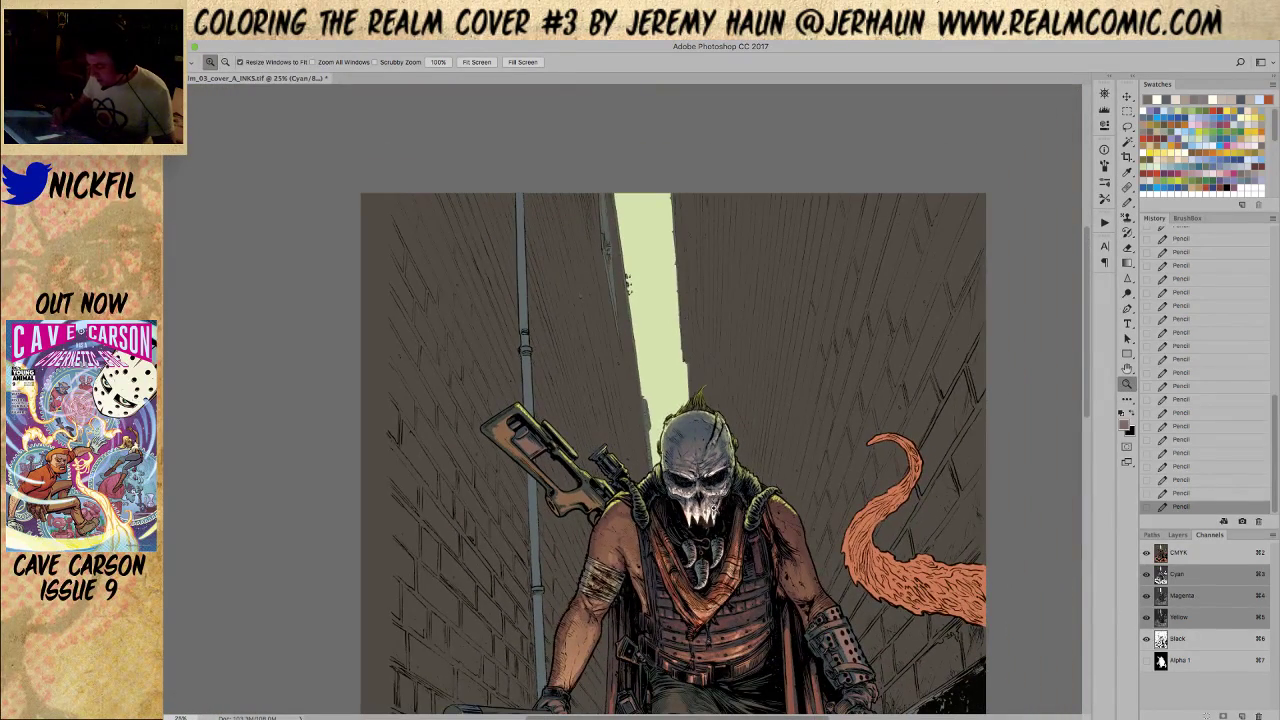
click(700, 480)
click(1127, 204)
alt+click(1130, 205)
alt+click(686, 450)
mouse_move(680, 446)
mouse_down()
mouse_move(706, 460)
mouse_move(688, 464)
mouse_move(698, 440)
mouse_move(696, 478)
mouse_move(676, 448)
mouse_move(722, 444)
mouse_move(712, 474)
mouse_move(732, 454)
mouse_up()
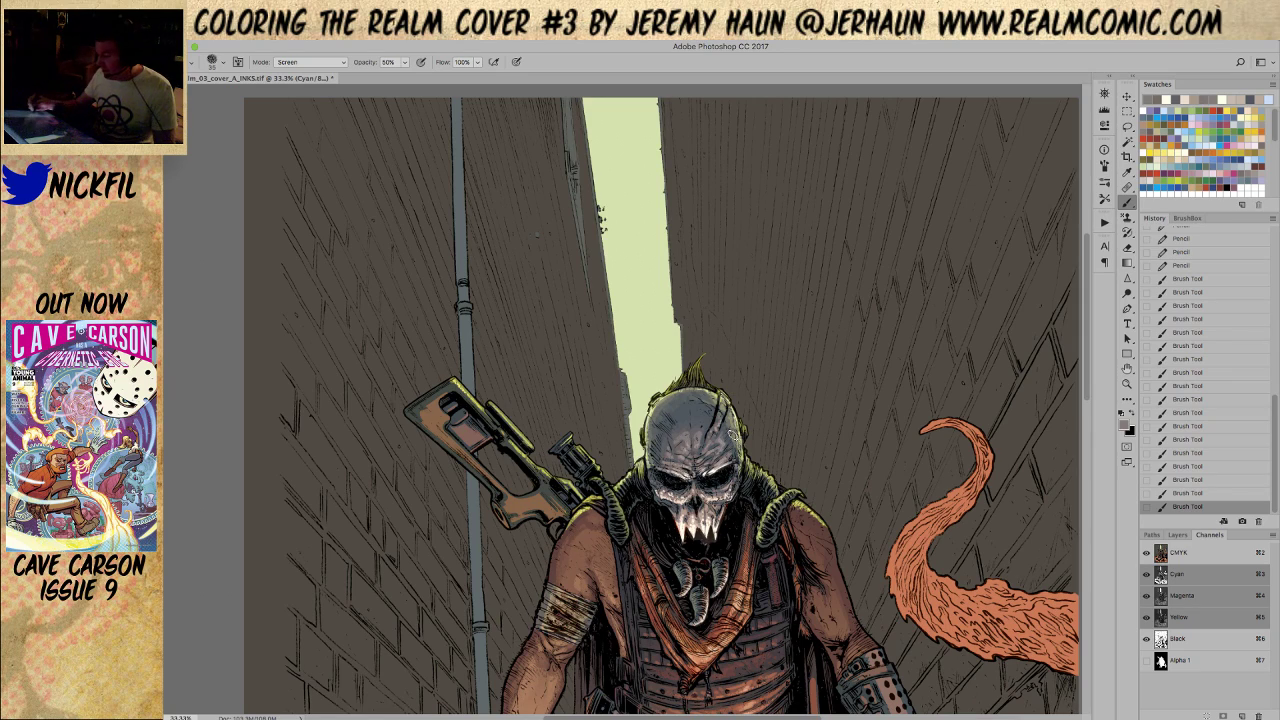
Brush white highlights onto the tusks hanging below the skull in Screen mode, using 100% and 50% opacity
click(1127, 372)
drag(820, 588, 809, 529)
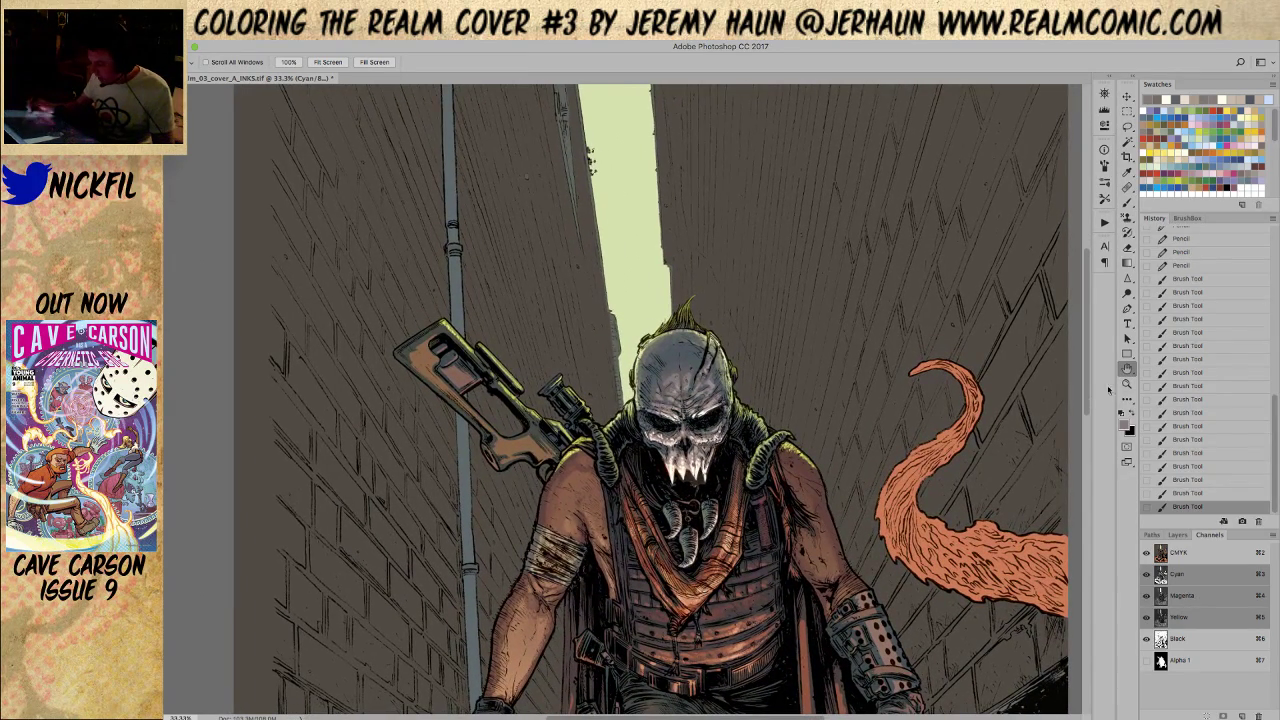
click(1127, 383)
alt+click(768, 564)
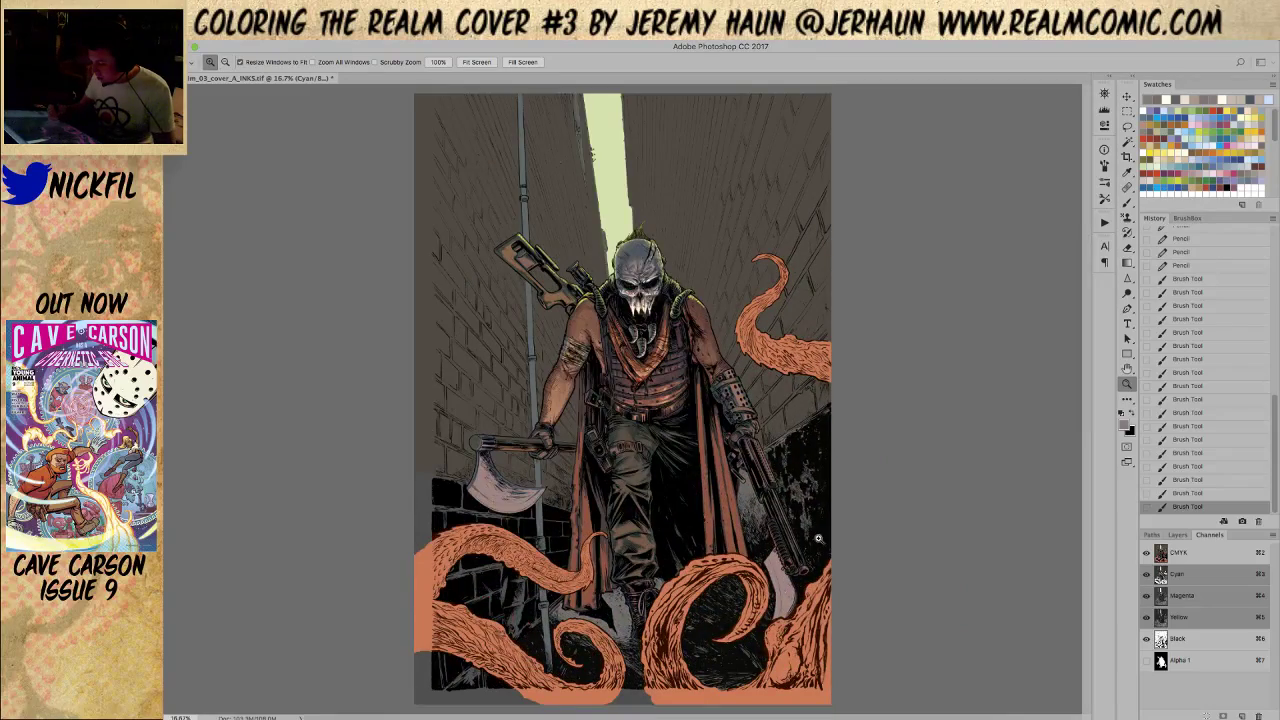
click(642, 362)
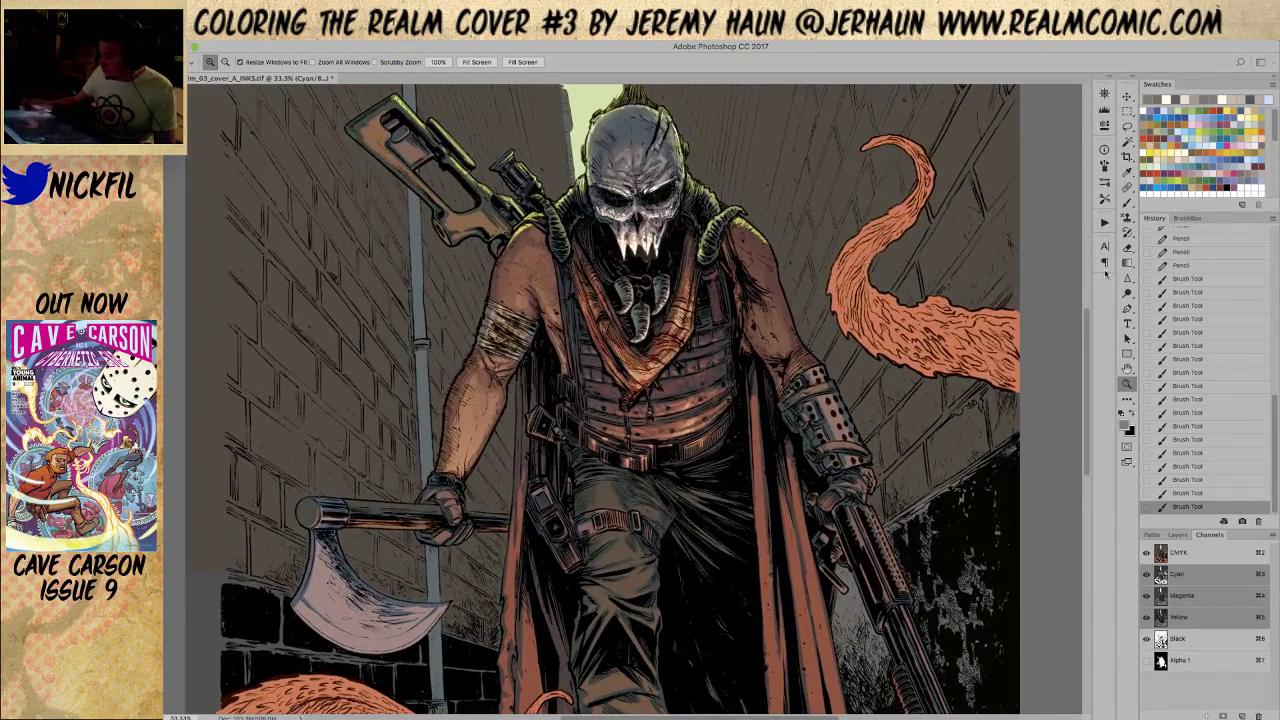
click(1127, 201)
key(x)
key(0)
drag(648, 330, 644, 342)
drag(670, 300, 662, 315)
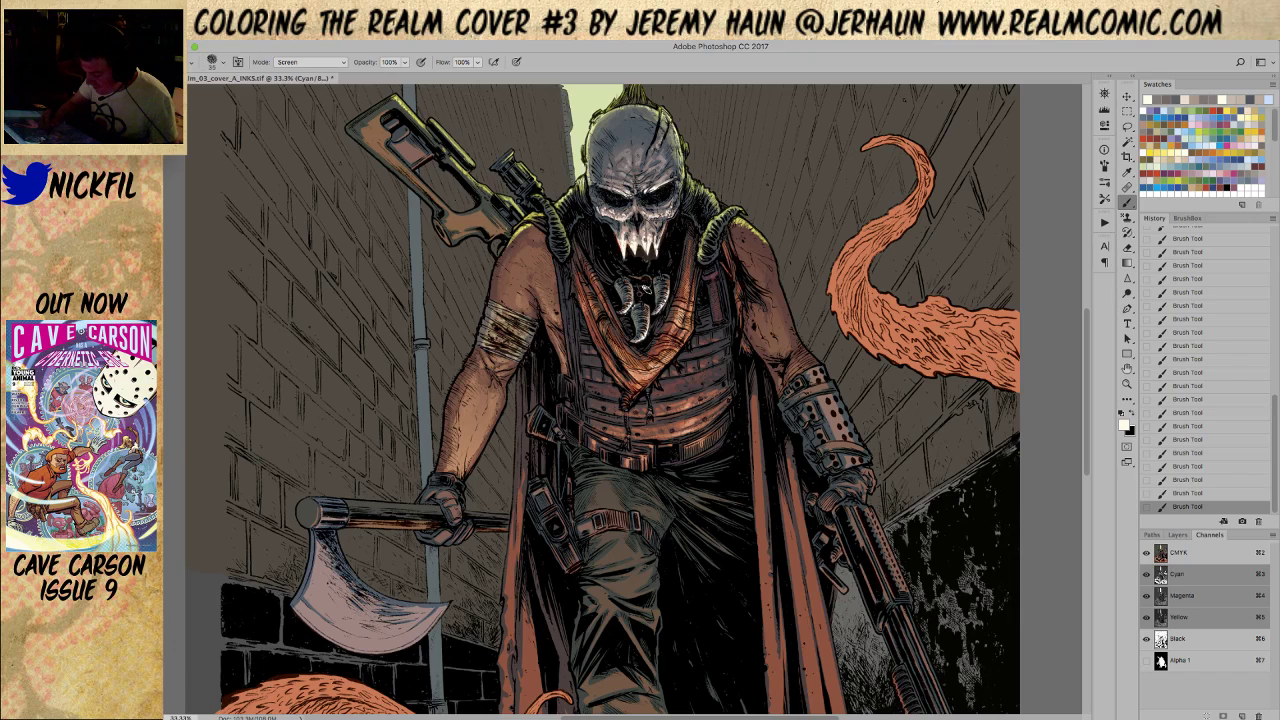
key(5)
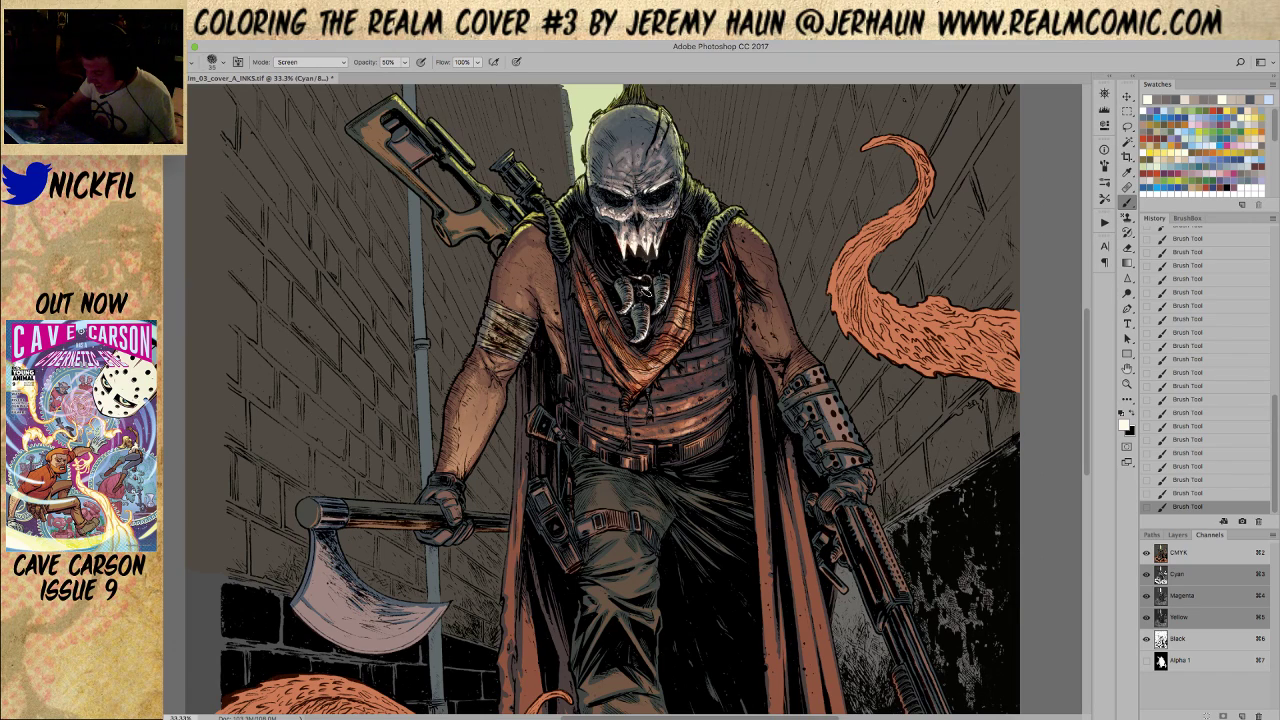
Sample a gray from the skull's forehead and blend the skull shading in Normal mode at 50% opacity
key(space)
drag(816, 478, 807, 578)
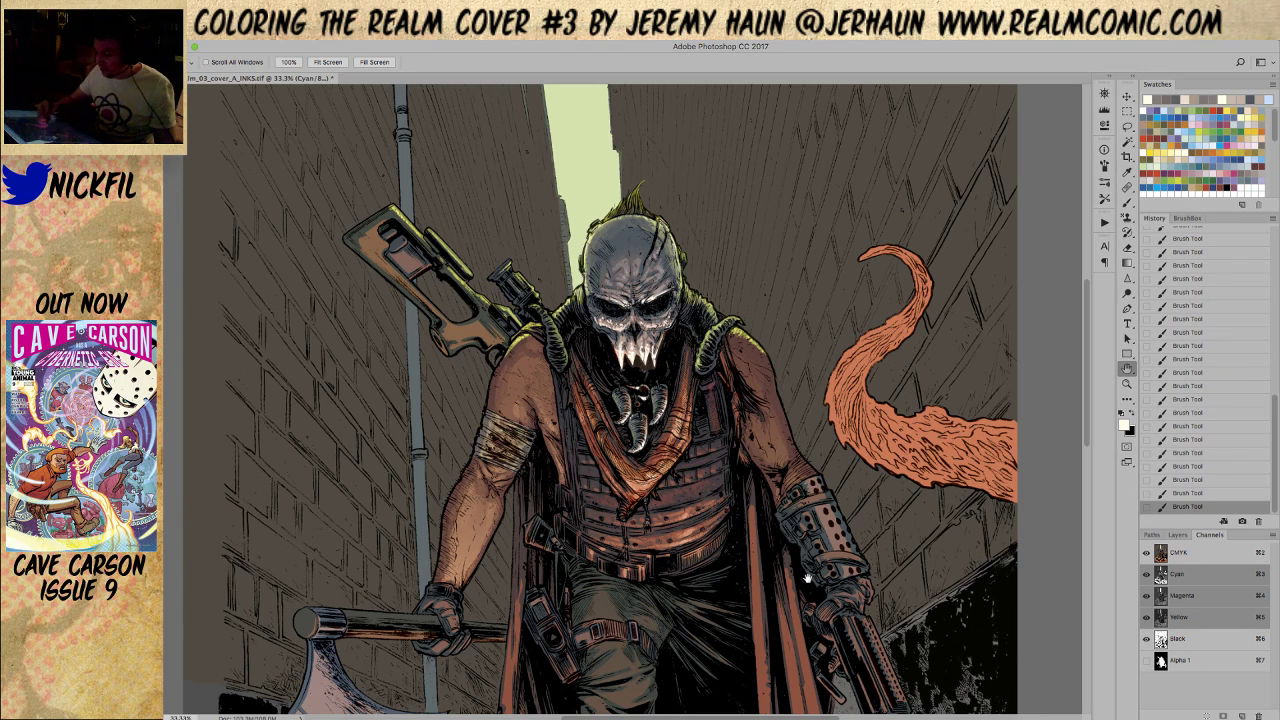
drag(652, 305, 641, 344)
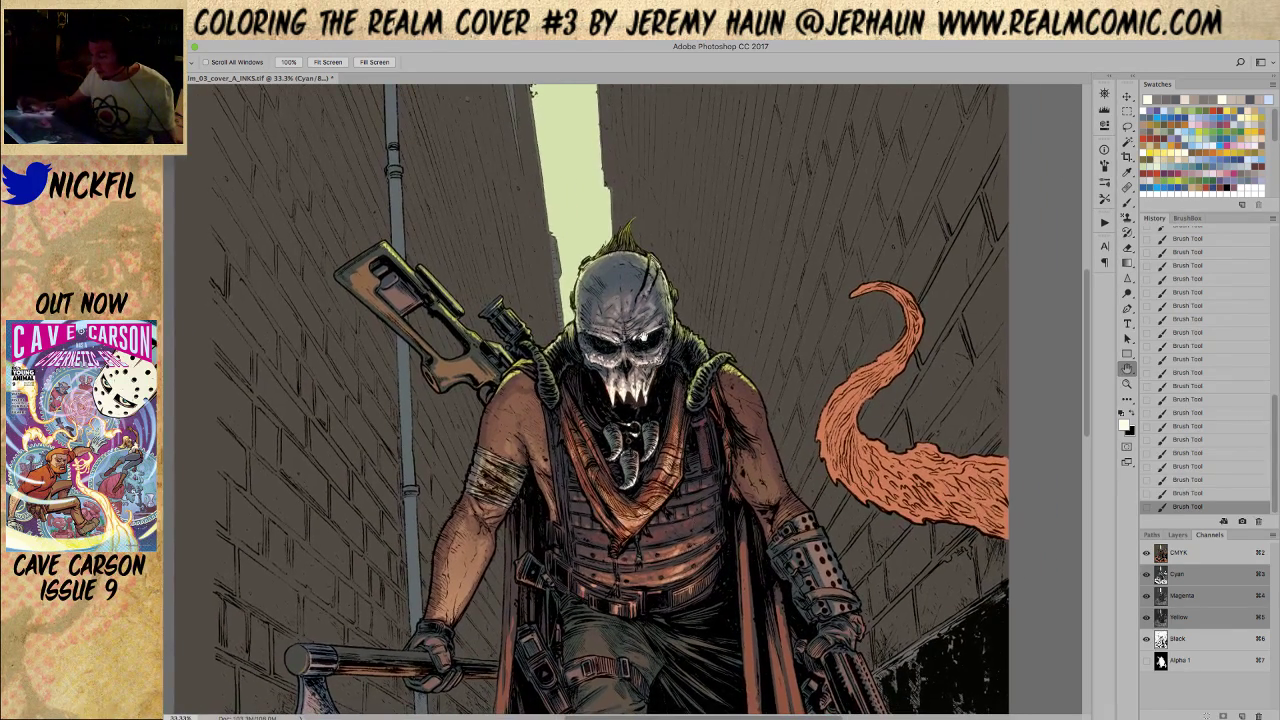
click(1128, 203)
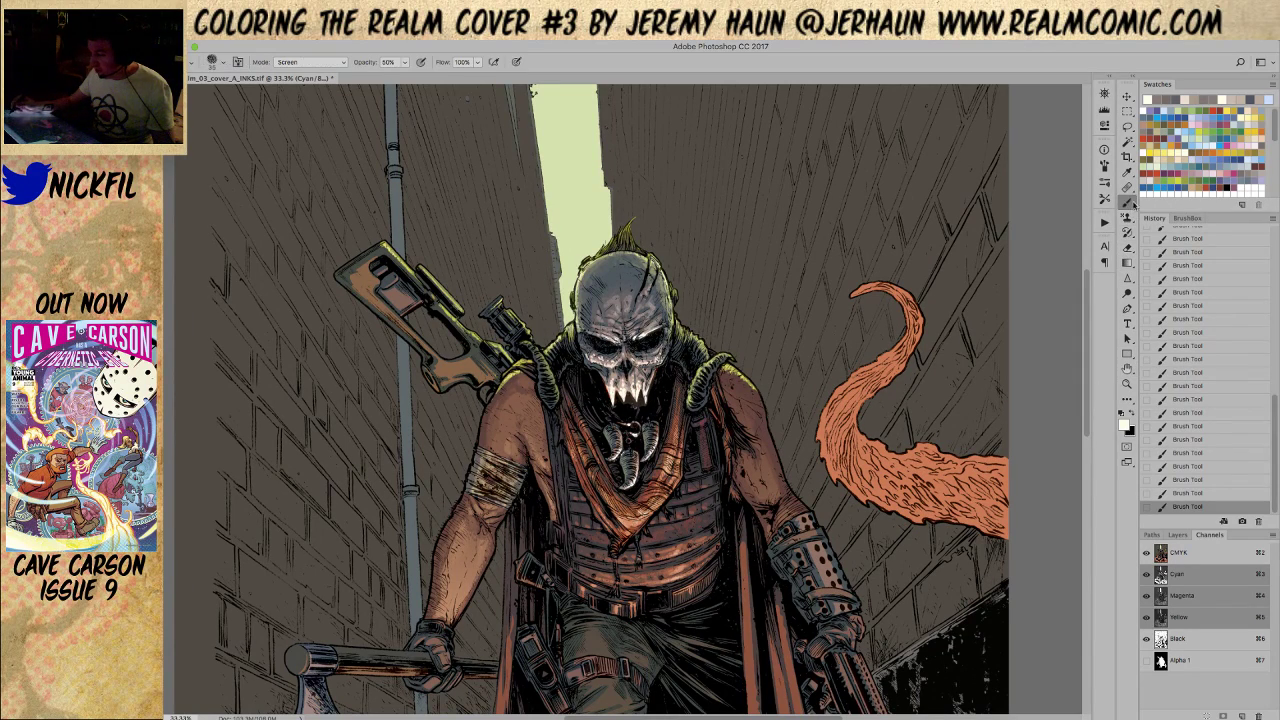
alt+click(614, 295)
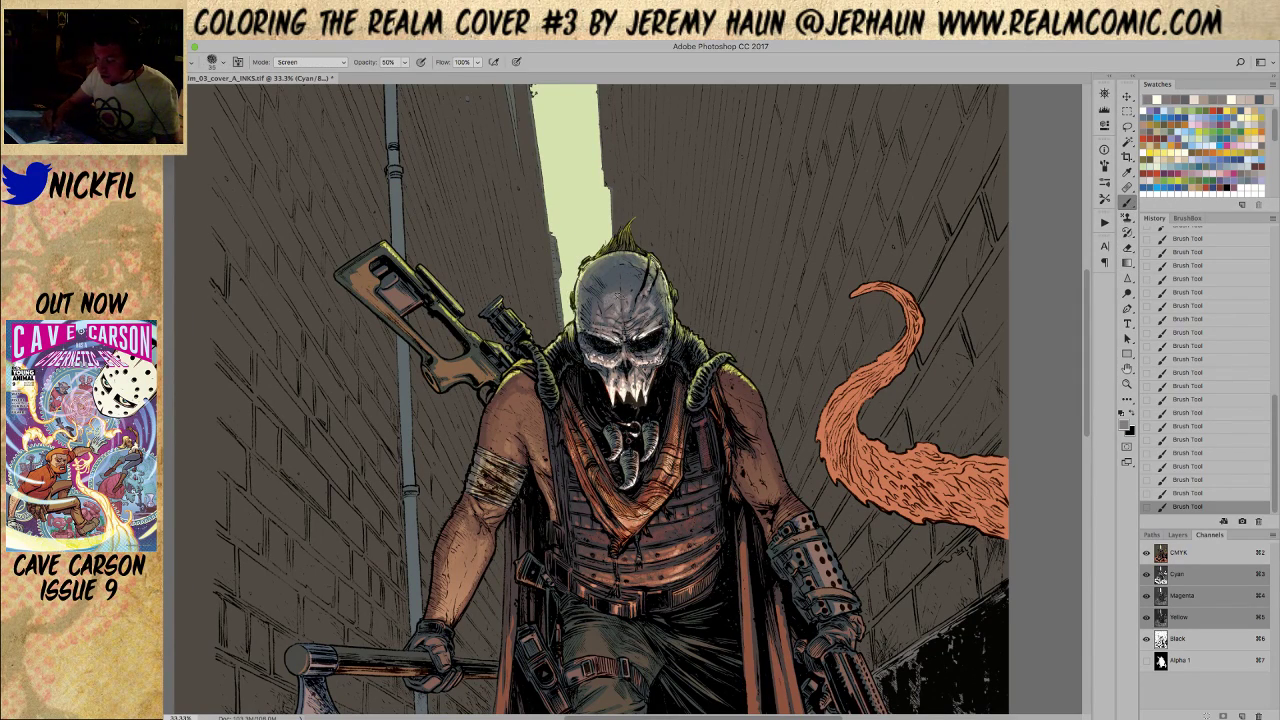
click(310, 62)
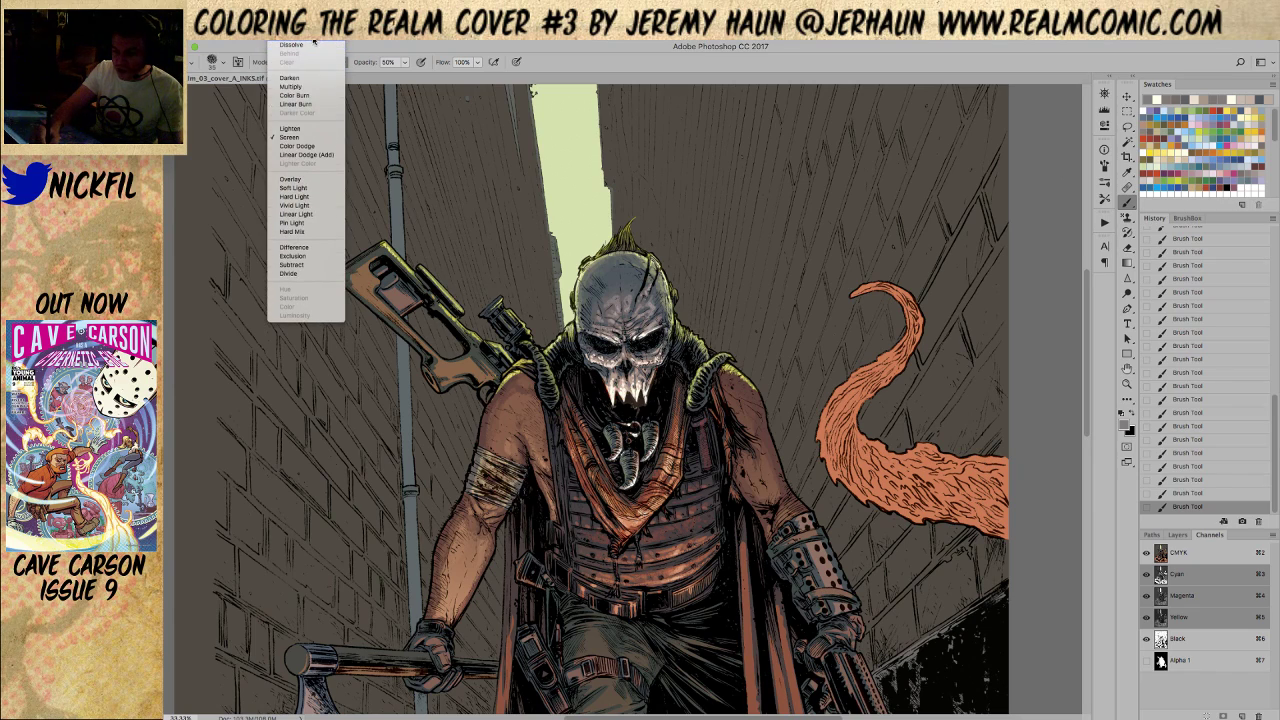
click(300, 38)
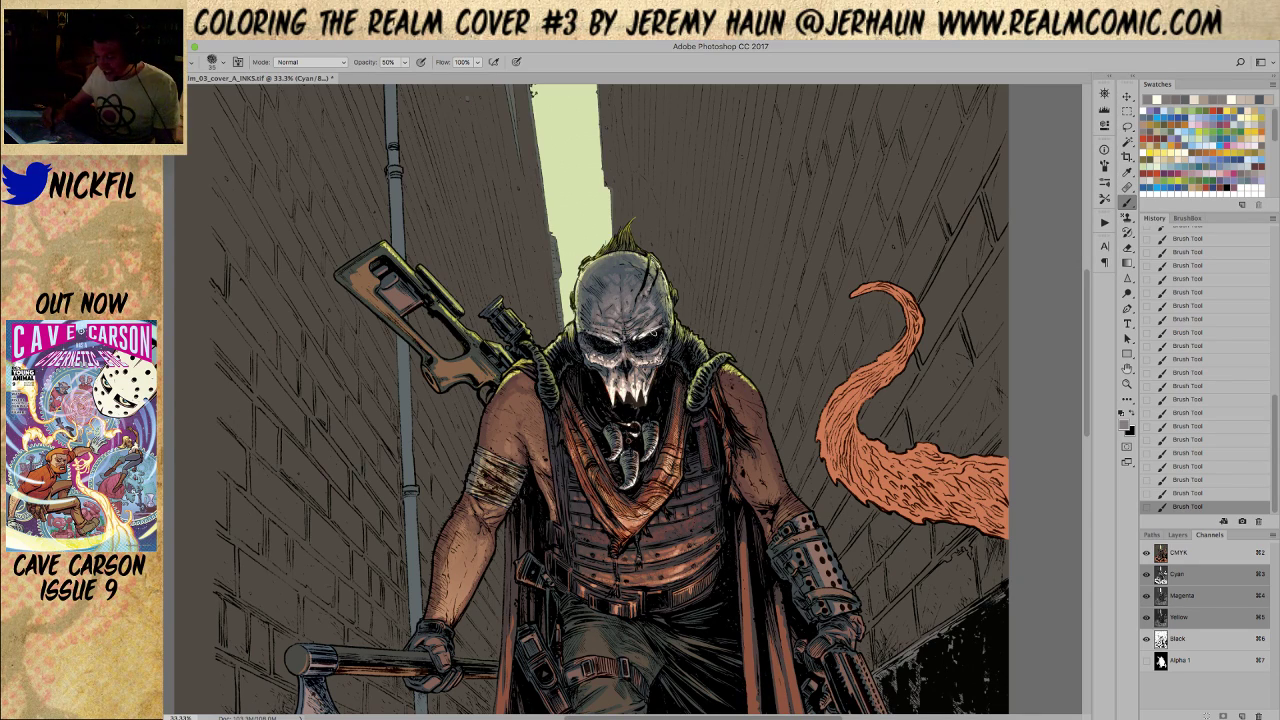
Sample the warm skin tone from the upper arm and brush it over the arms with an enlarged brush at 50% and 30% opacity
click(1127, 368)
drag(648, 565, 658, 460)
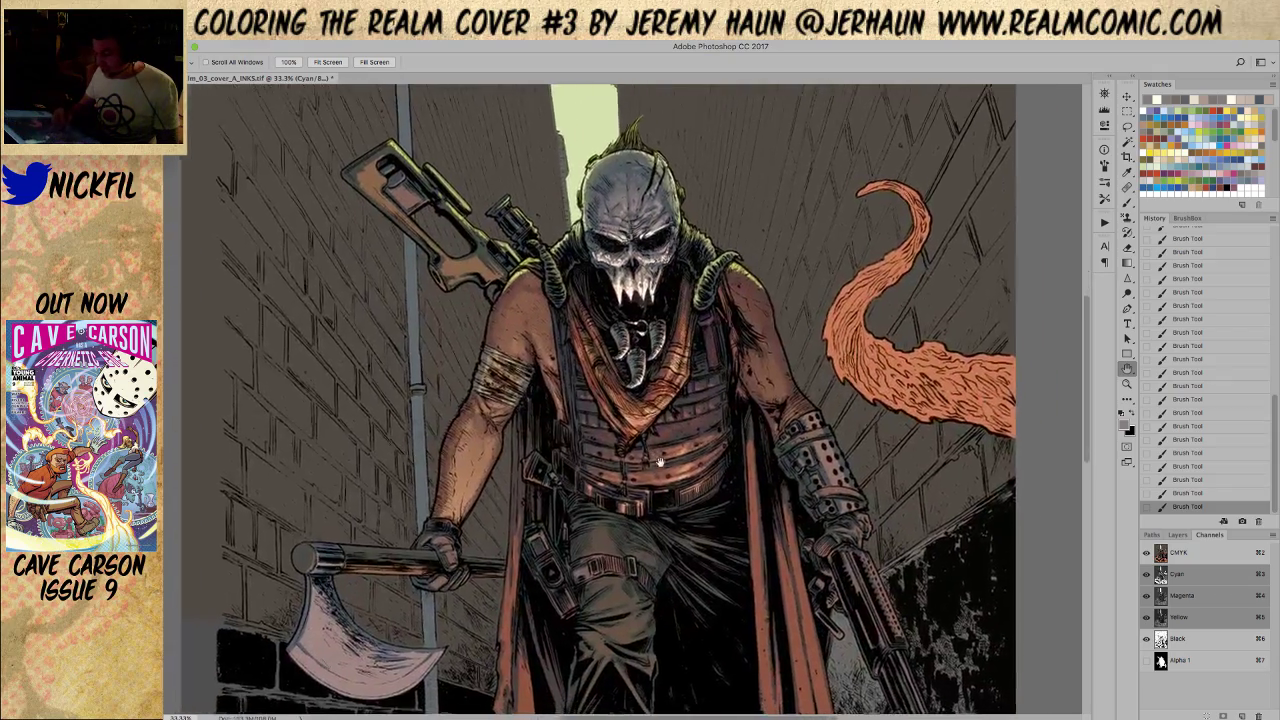
scroll(658, 460, right, 3)
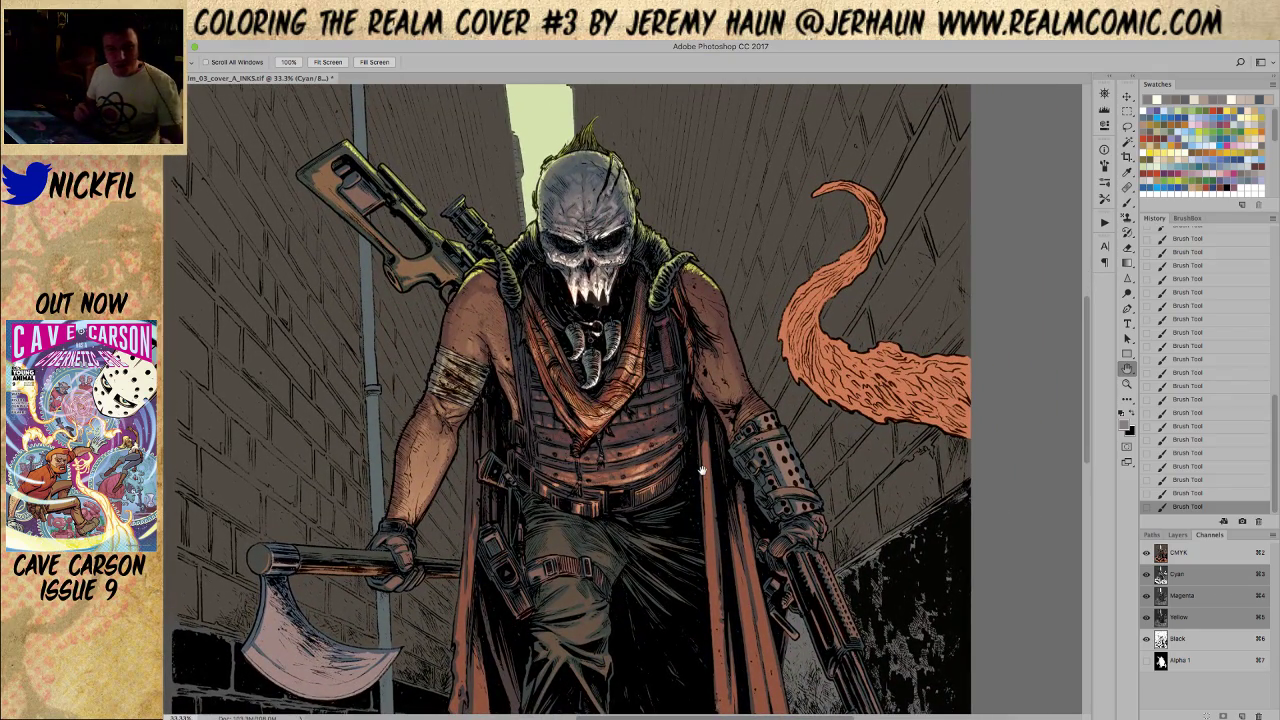
drag(713, 477, 770, 474)
click(1127, 203)
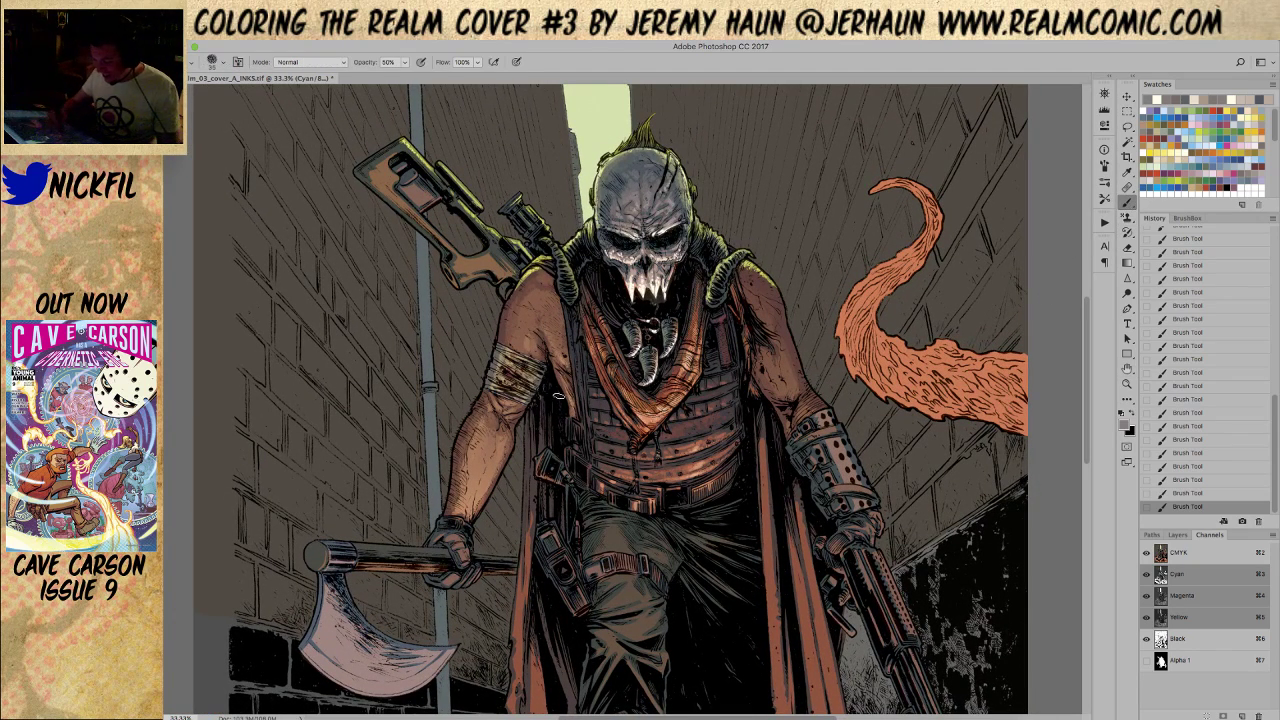
alt+click(526, 338)
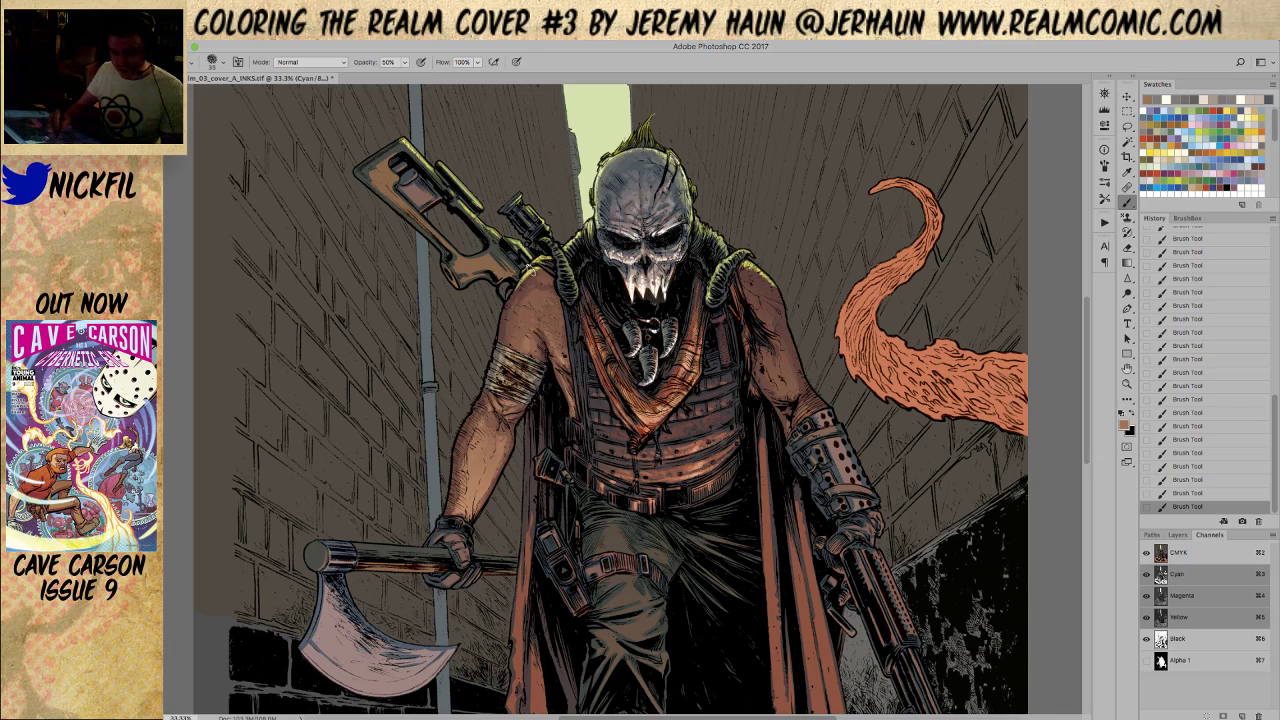
key(bracketright)
key(bracketright)
key(bracketright)
key(bracketright)
key(bracketright)
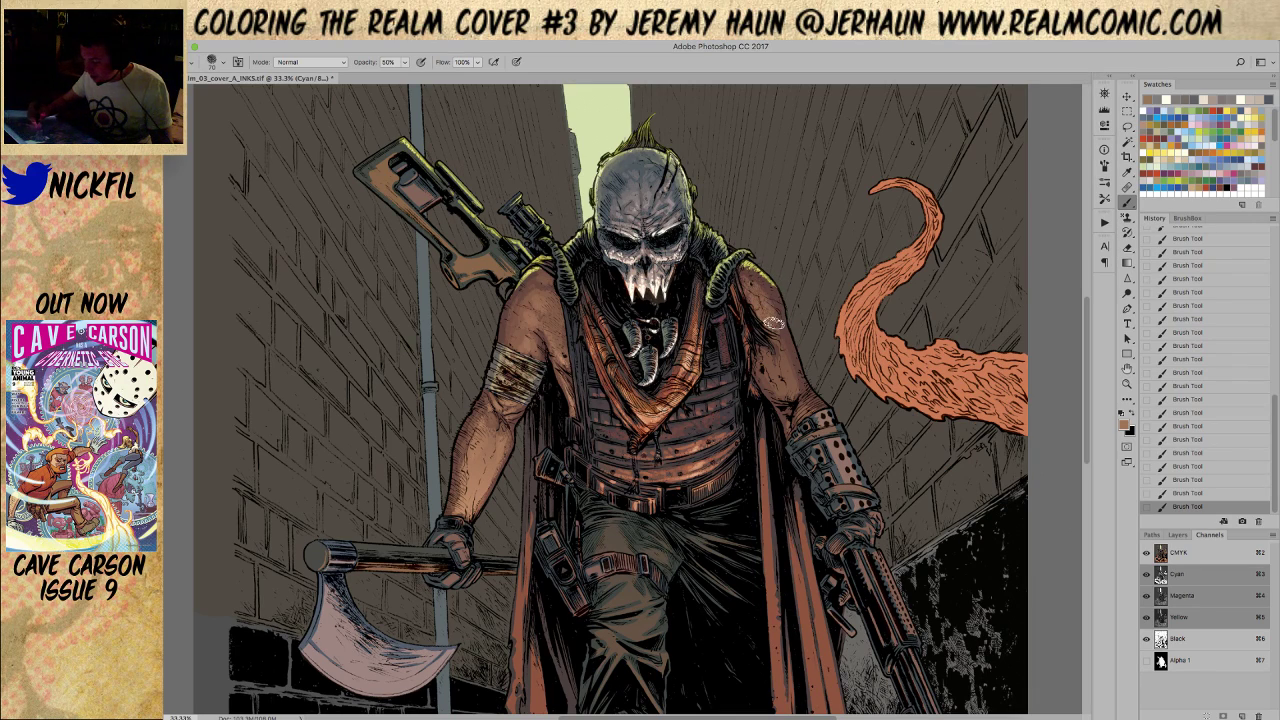
key(3)
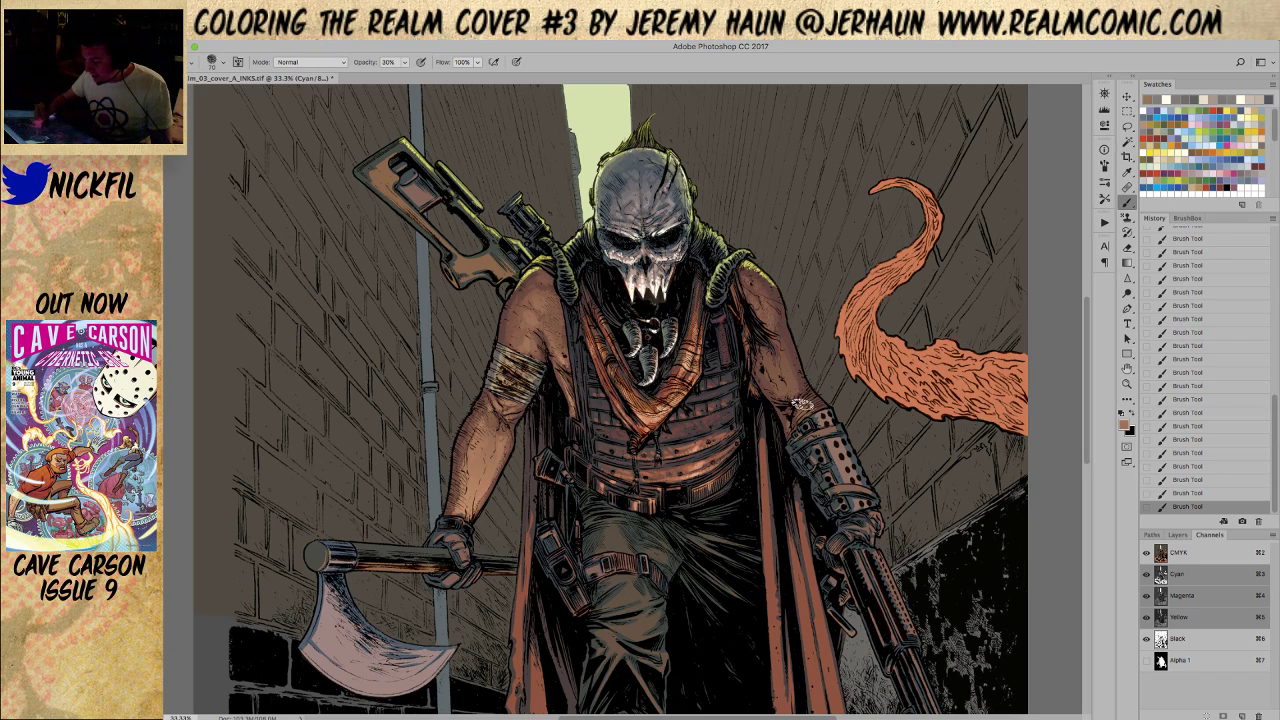
key(bracketright)
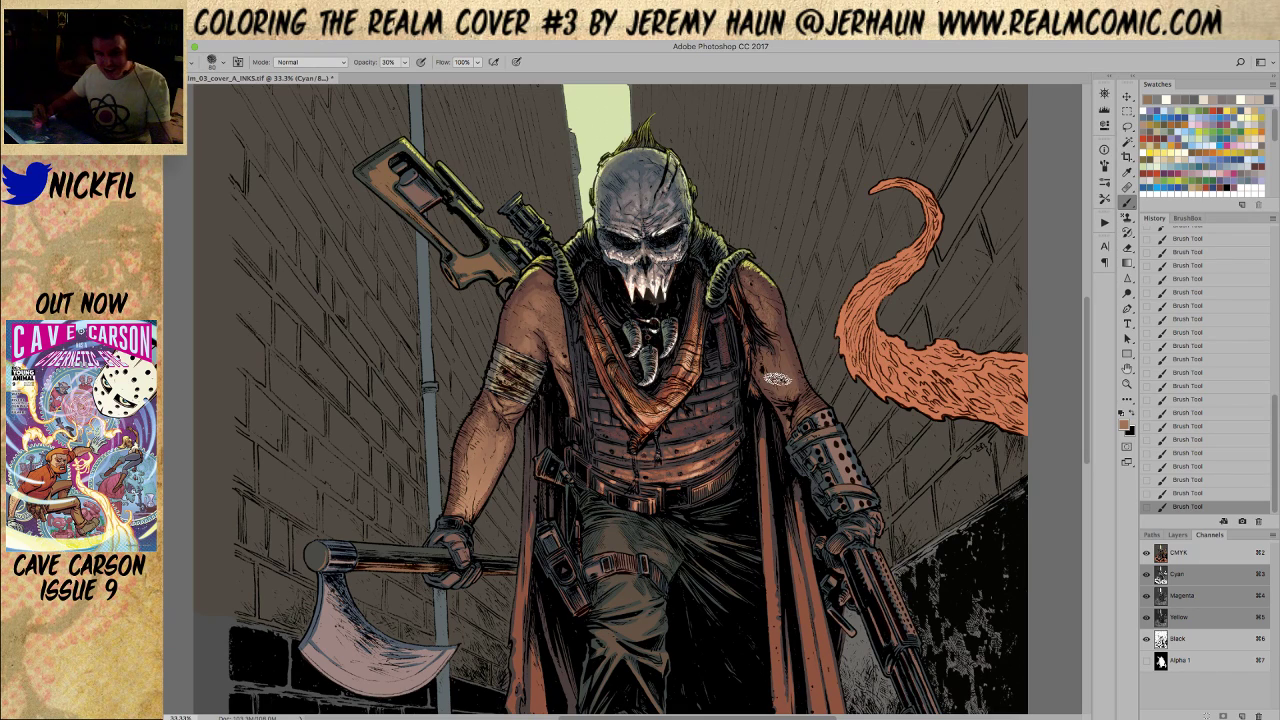
key(bracketleft)
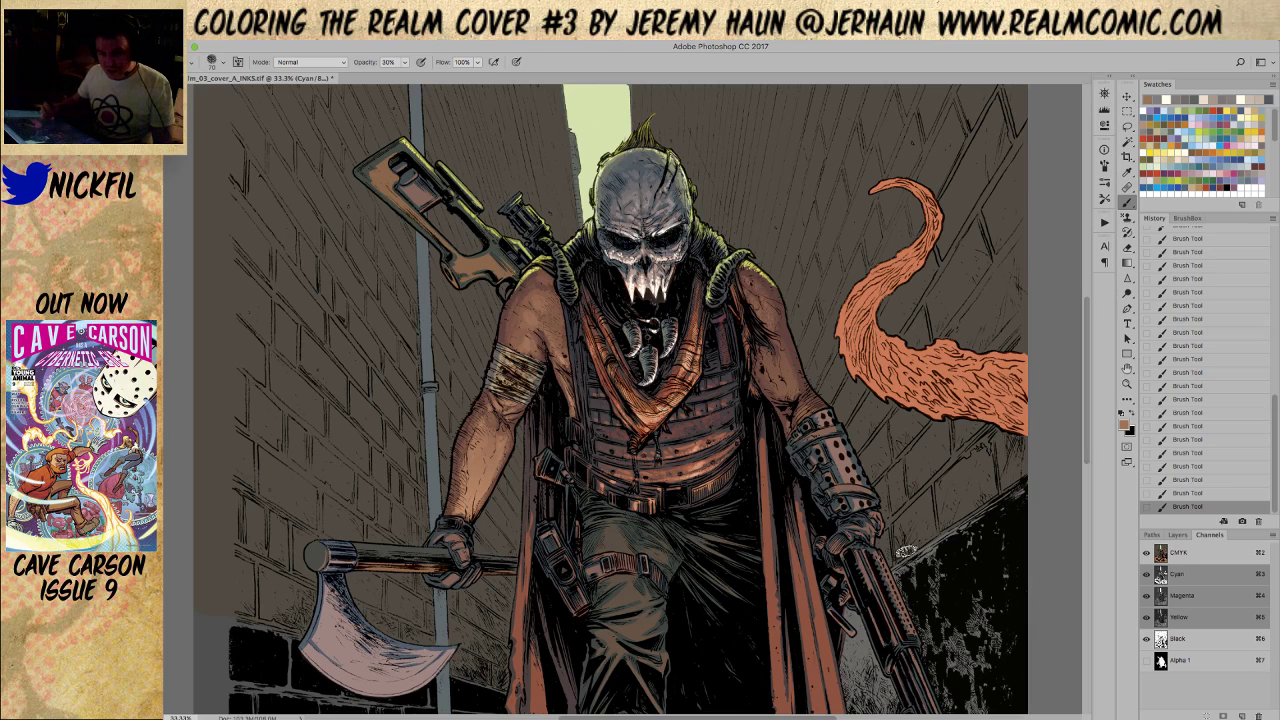
Sample the dark brown skin tone near the shoulder and brush arm shading at 50% opacity, reducing the brush size
click(1127, 383)
alt+click(814, 532)
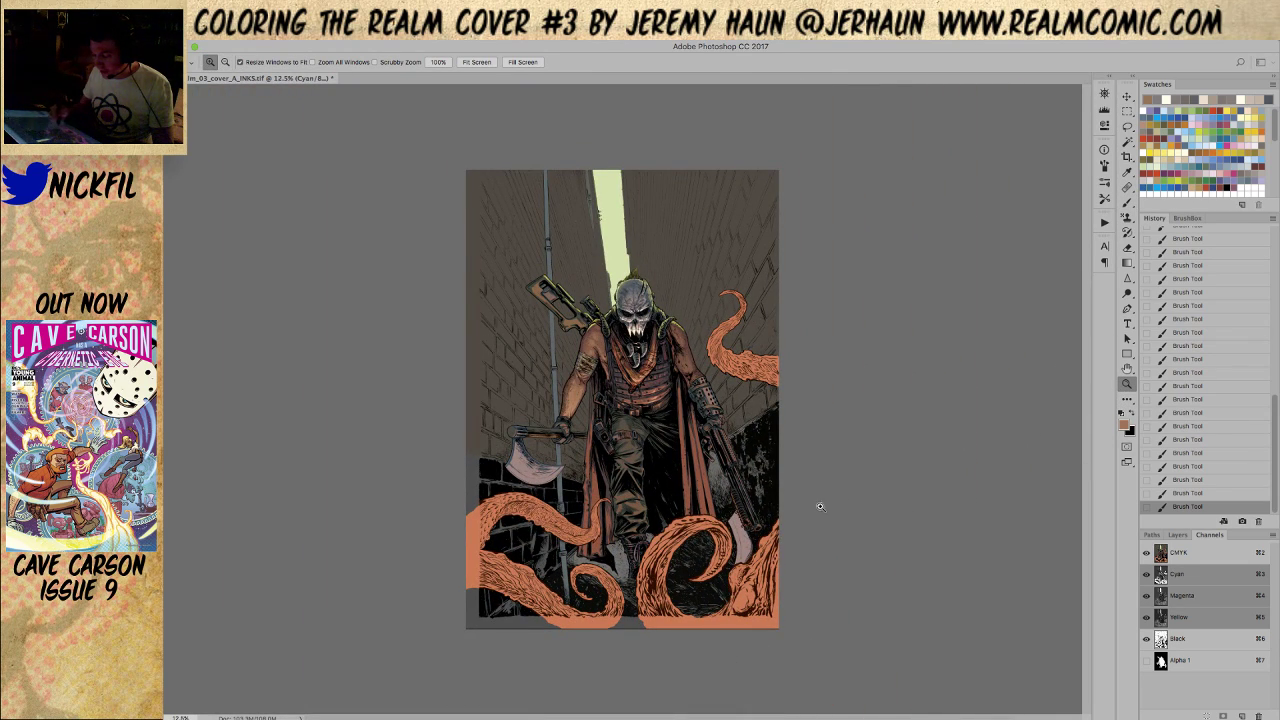
click(660, 382)
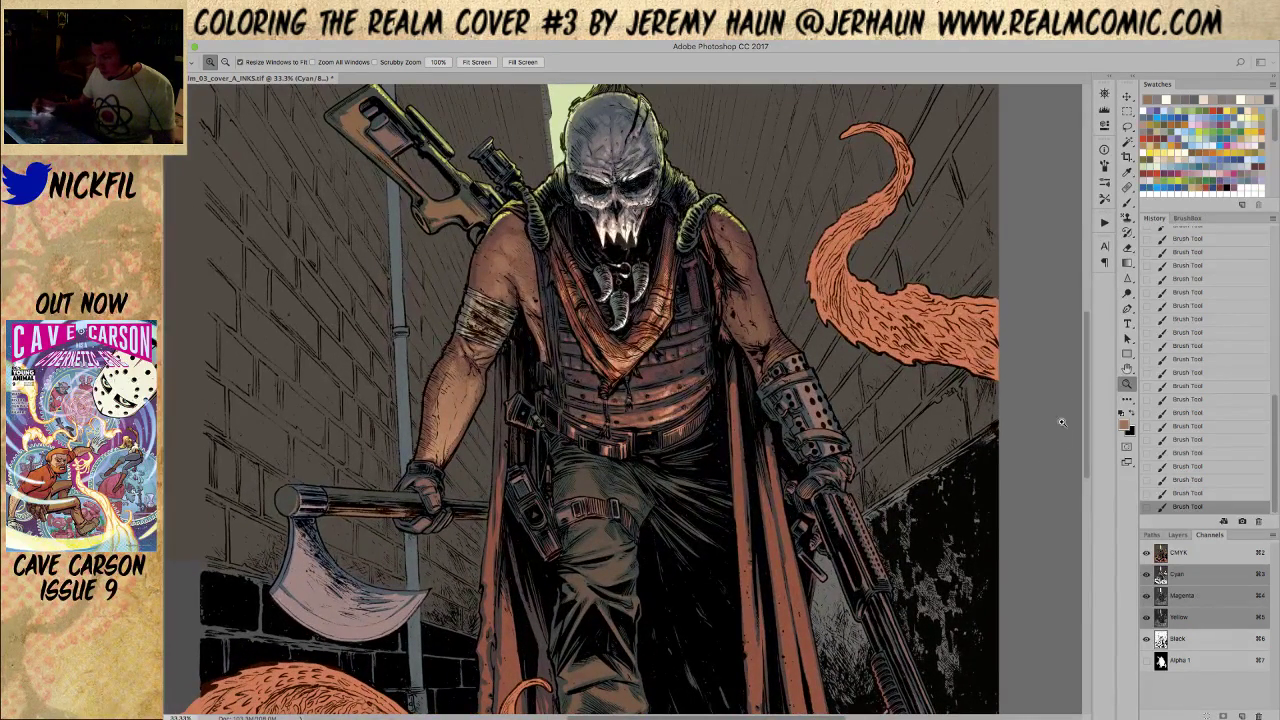
click(1127, 368)
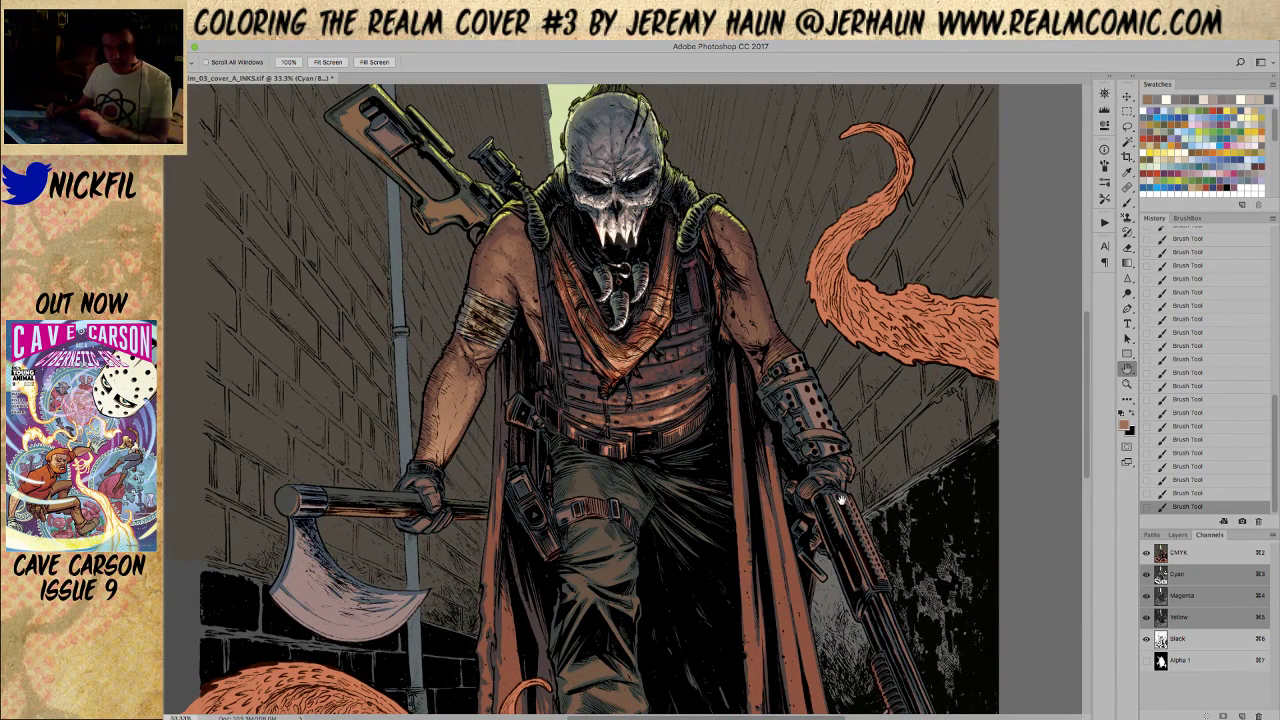
drag(843, 503, 800, 595)
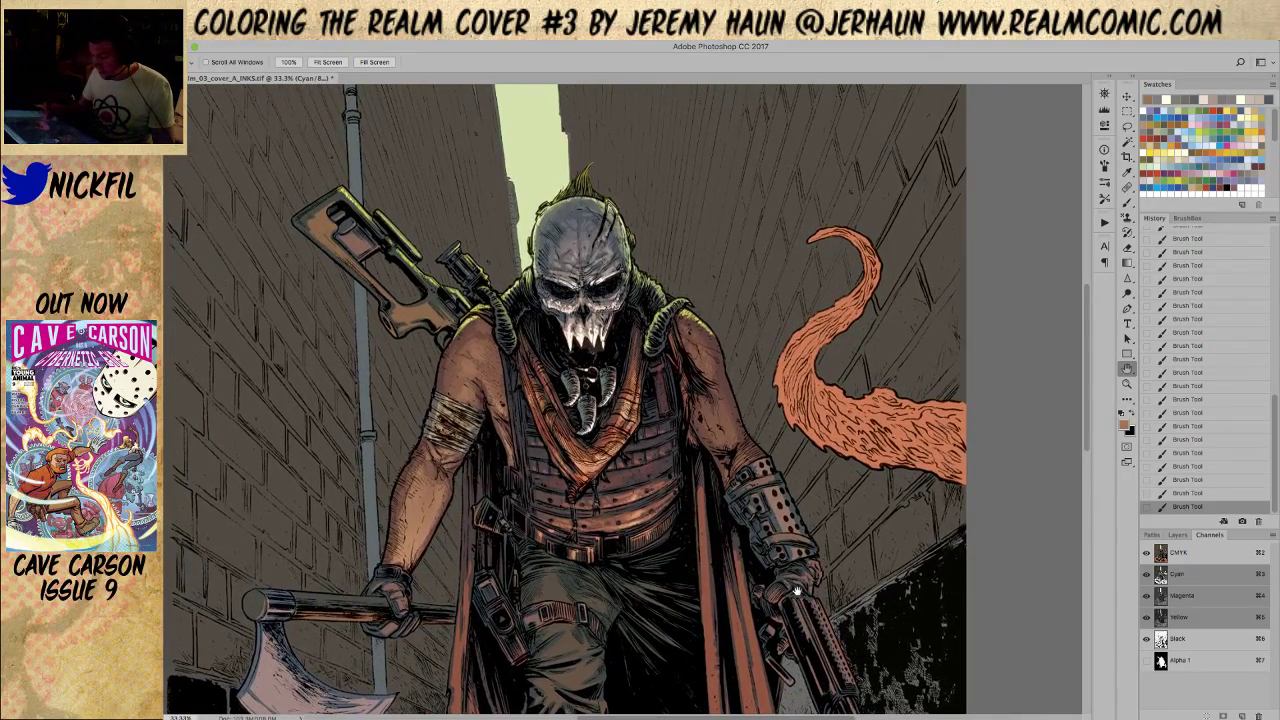
click(1127, 201)
alt+click(692, 320)
key(5)
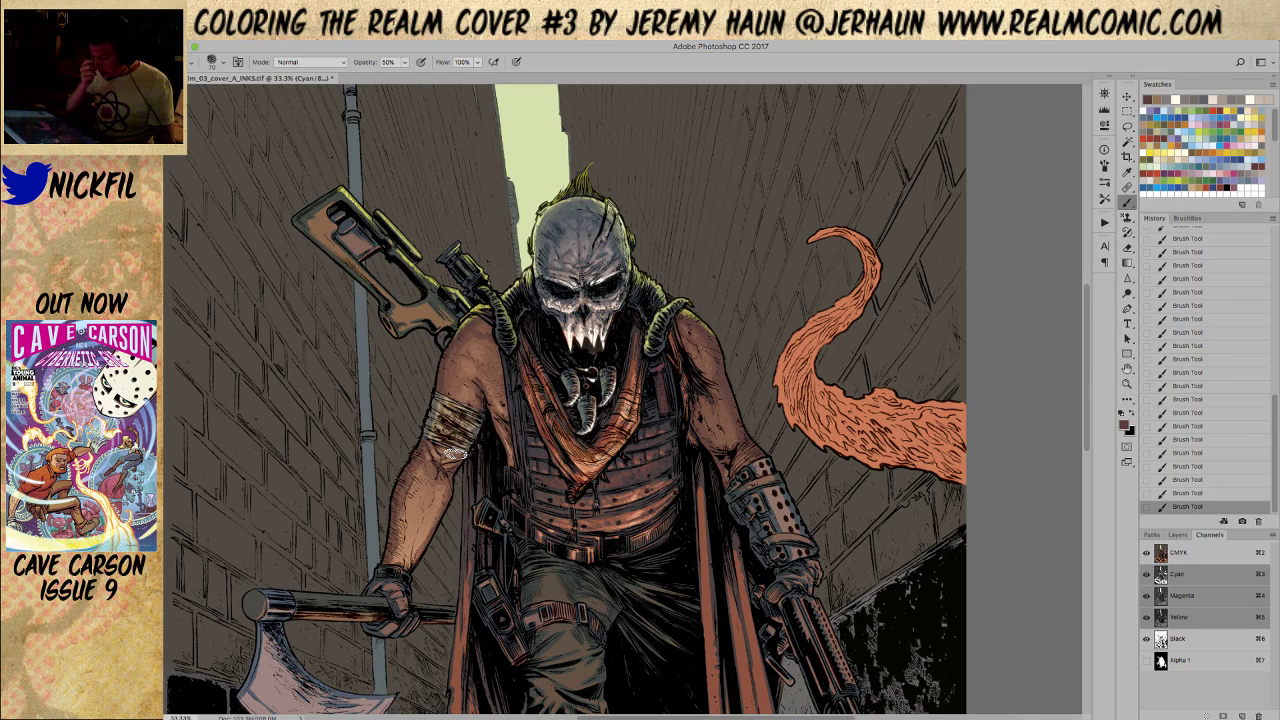
key(bracketleft)
key(bracketleft)
key(bracketleft)
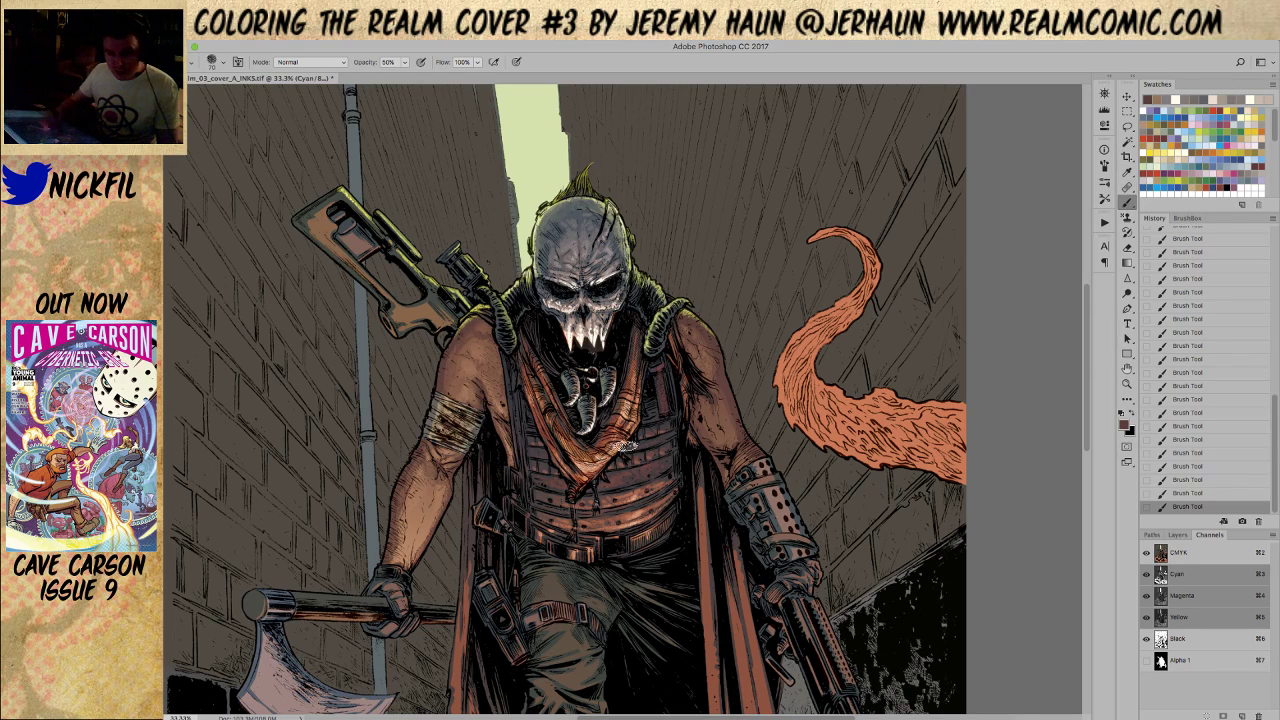
Sample pale and yellow-green rim-light tones and brush them along the shoulder hose in Normal mode at 100% opacity
alt+click(510, 280)
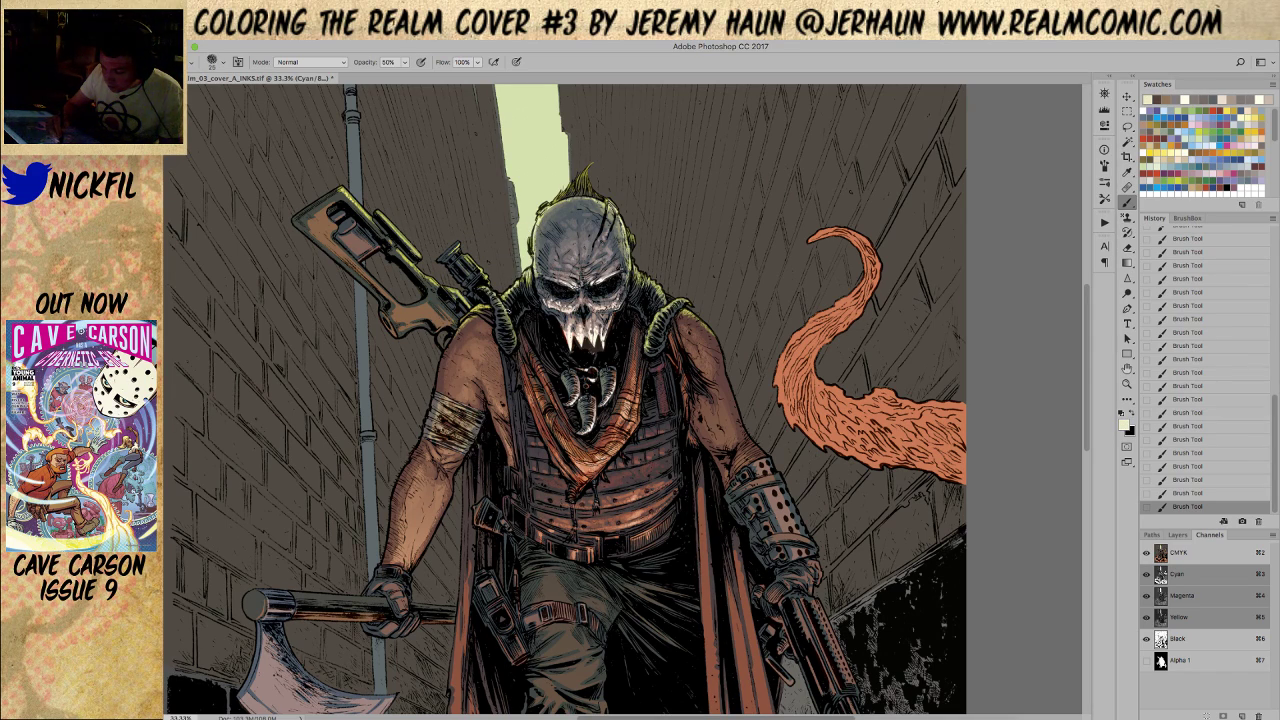
key(0)
alt+click(505, 297)
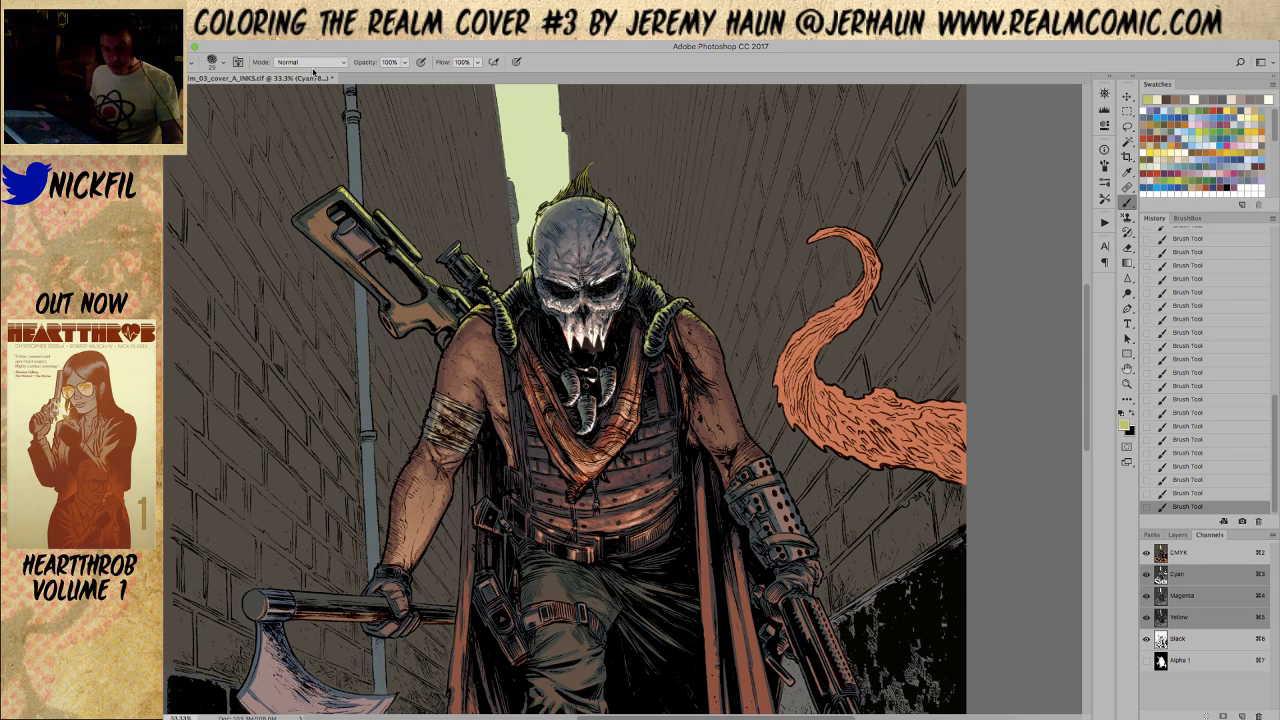
Brush a yellow-green rim-light glow onto the rifle on the warrior's back in Screen mode, lowering the opacity to 50%
key(h)
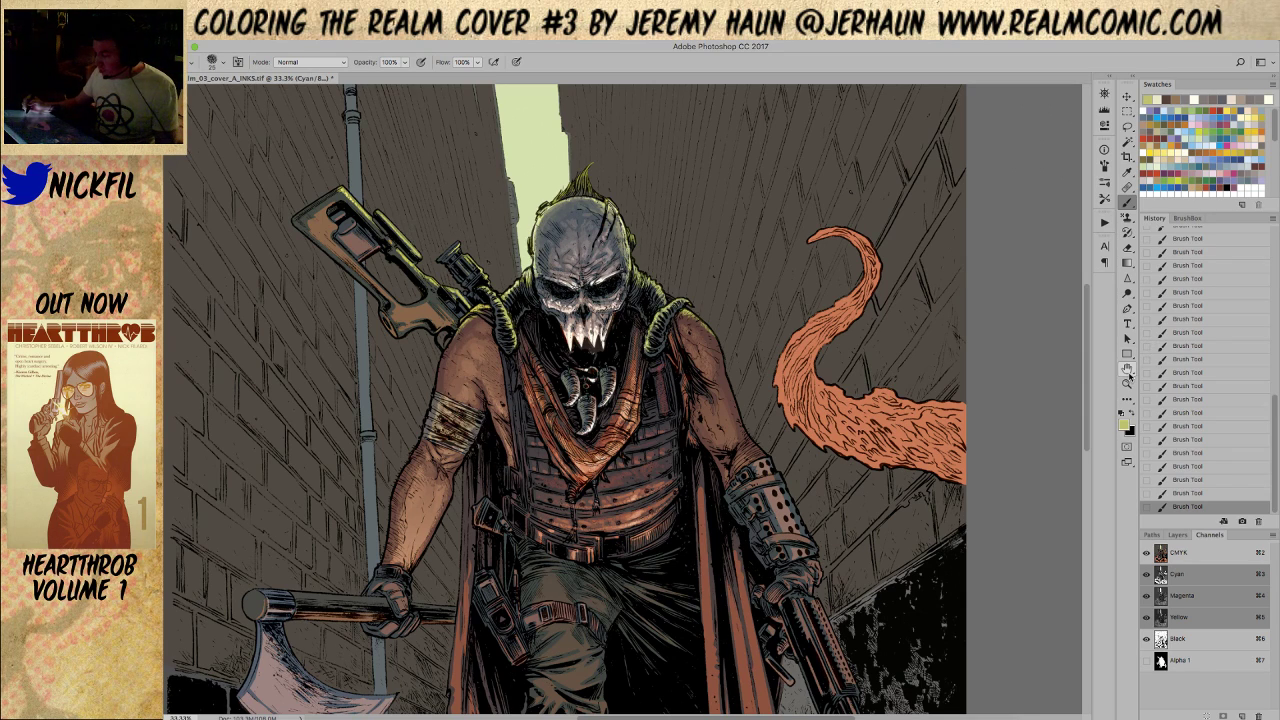
drag(690, 403, 709, 513)
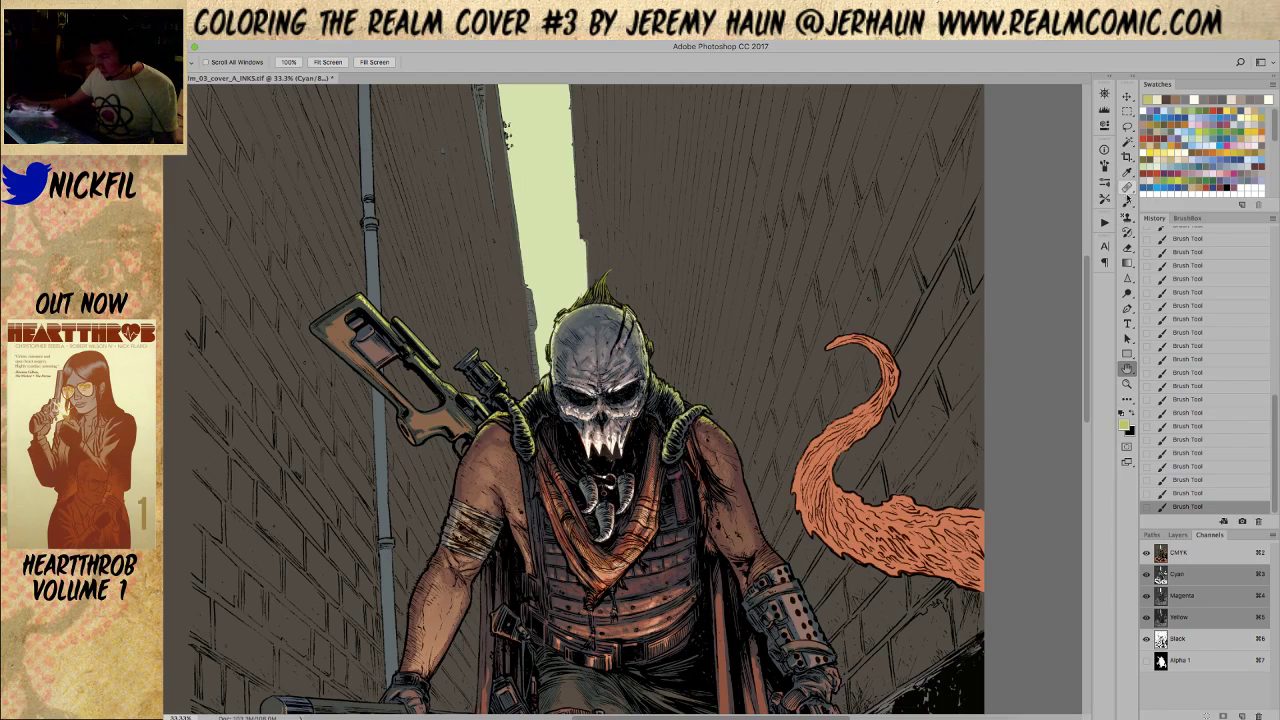
click(1127, 201)
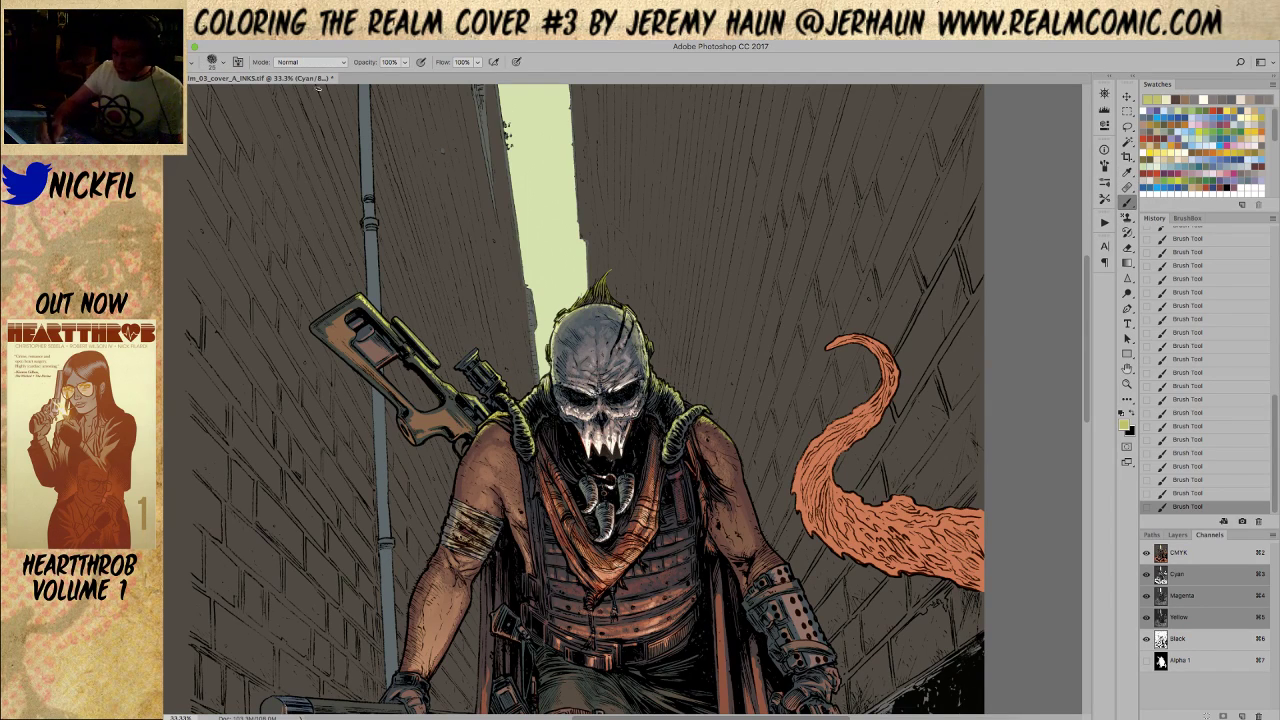
click(310, 62)
click(306, 168)
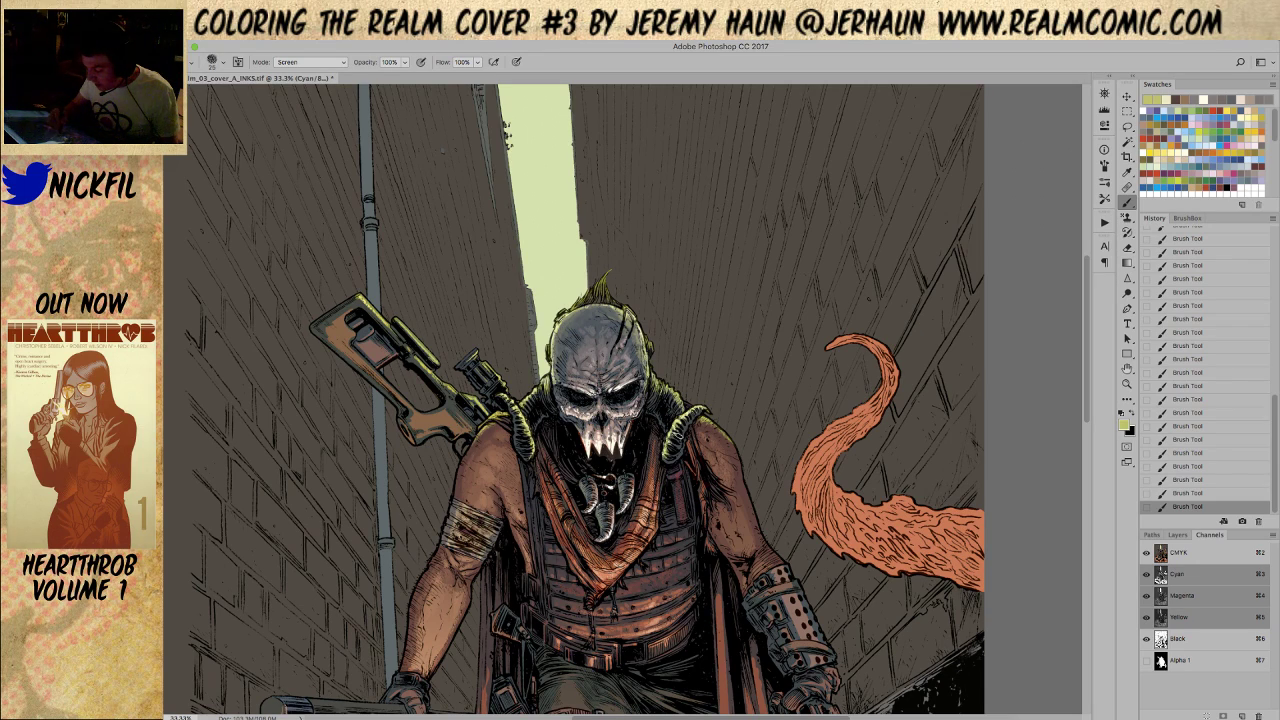
key(space)
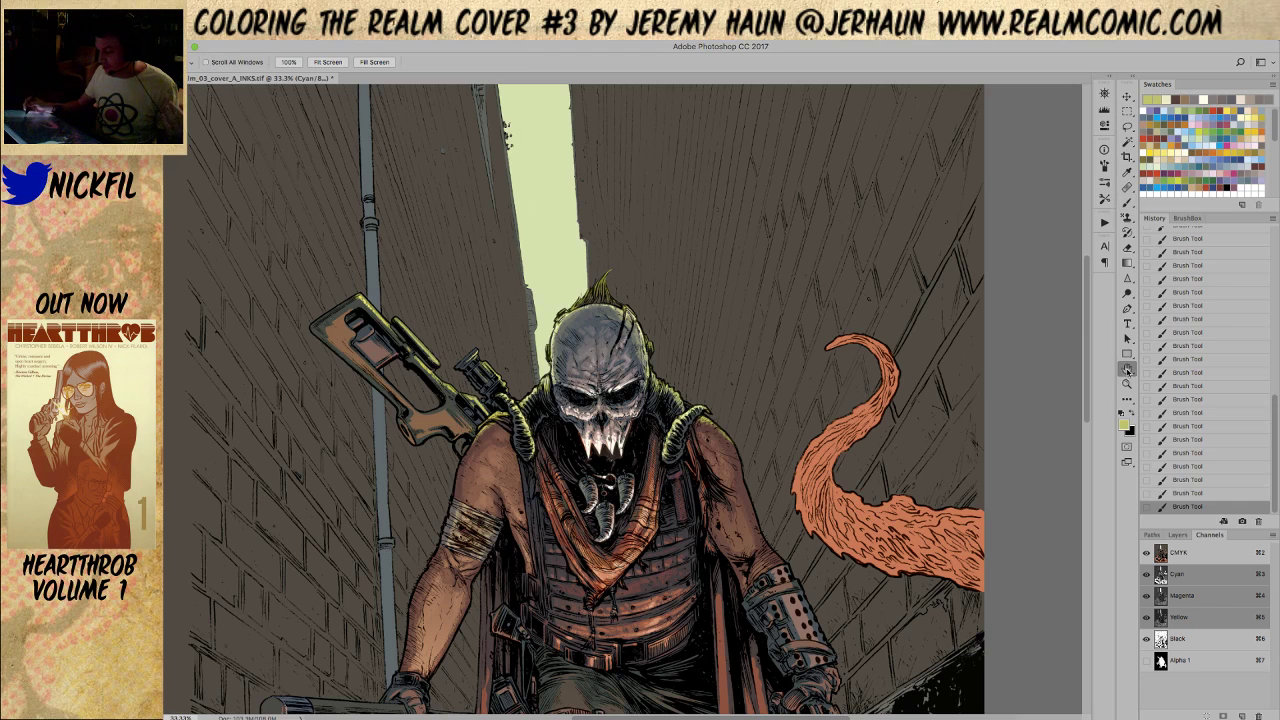
drag(789, 514, 798, 566)
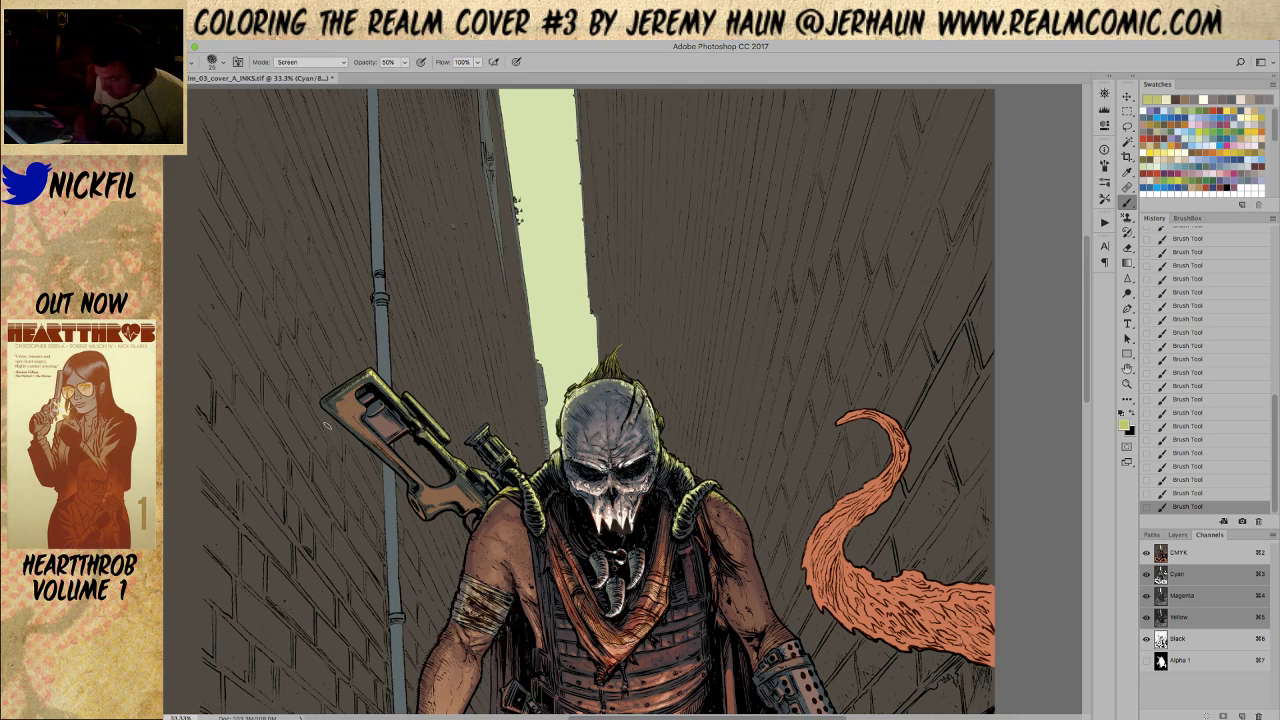
key(space)
mouse_move(765, 540)
mouse_down()
mouse_move(768, 558)
mouse_move(849, 440)
mouse_move(851, 493)
mouse_up()
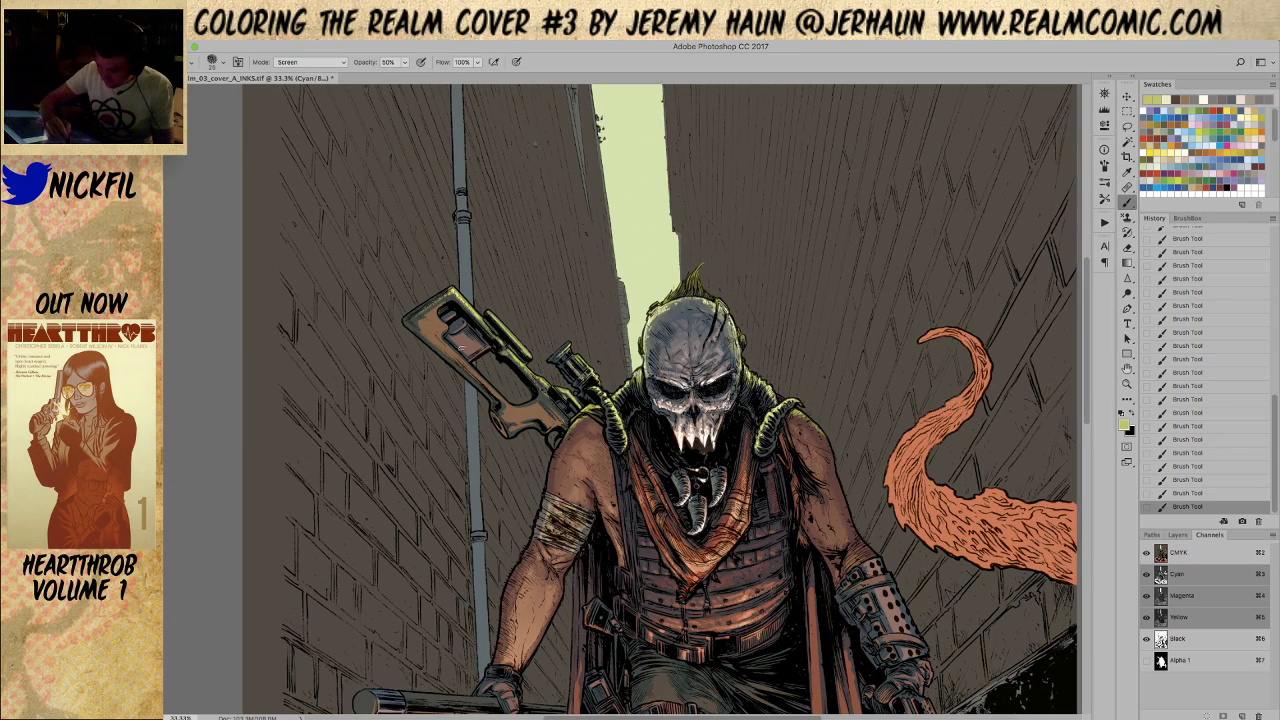
Sample a dark gray from the rifle and touch up its metal parts in Normal mode, raising the opacity to 100%
click(300, 62)
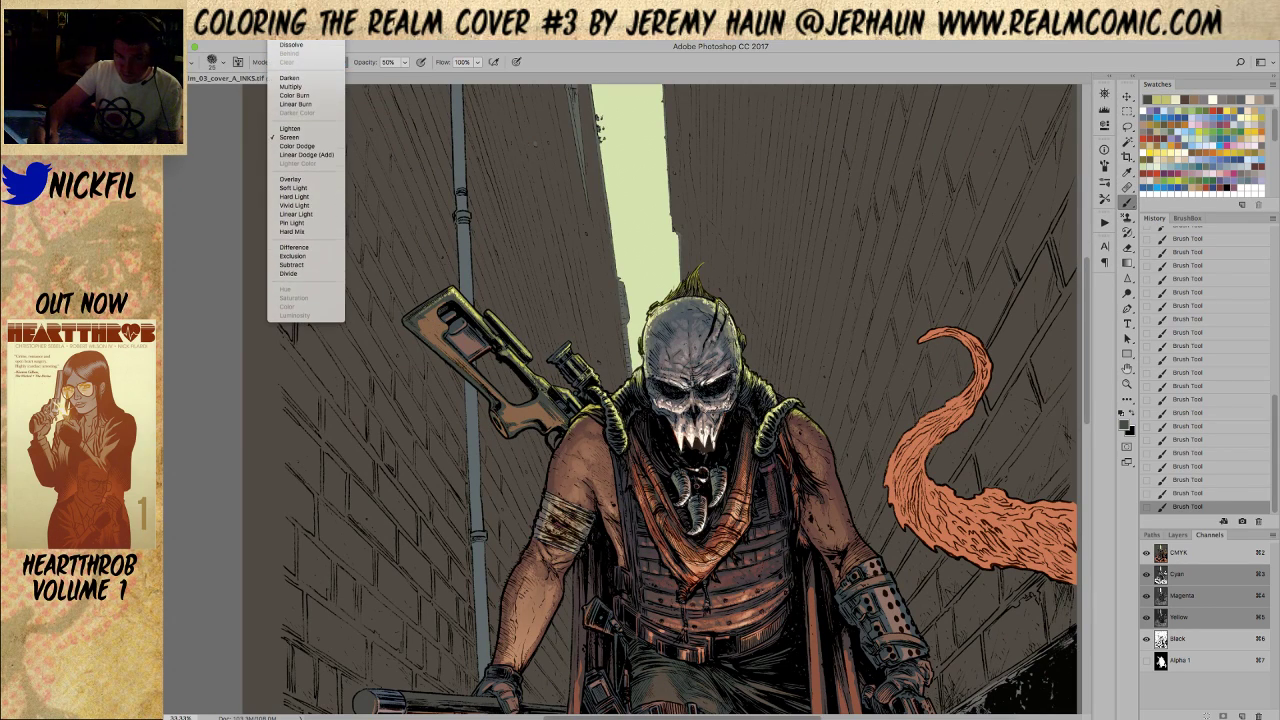
click(295, 44)
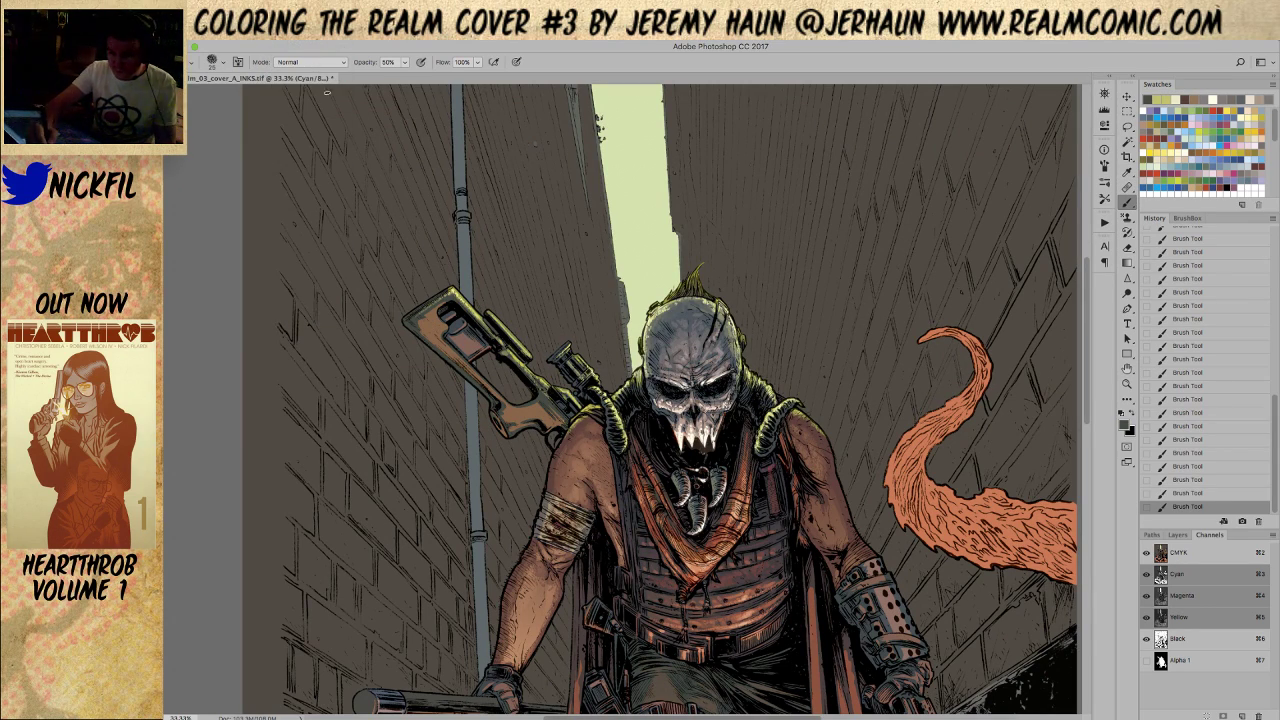
alt+click(453, 342)
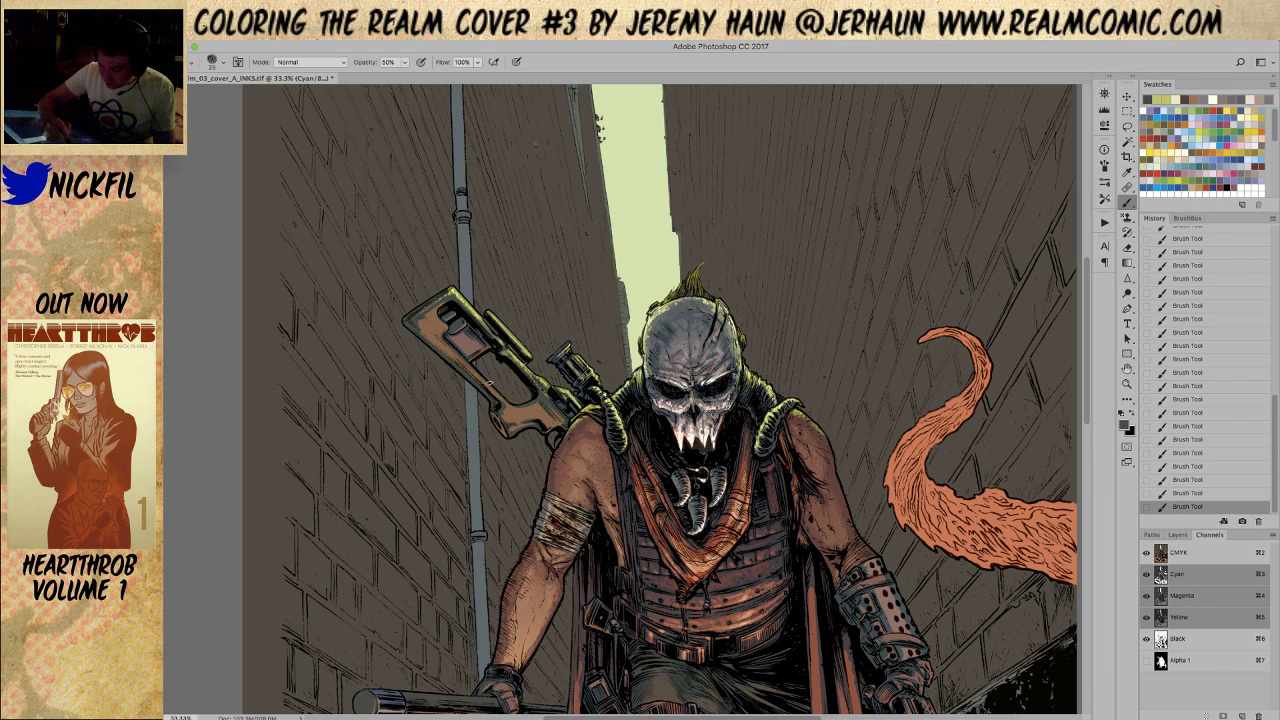
key(0)
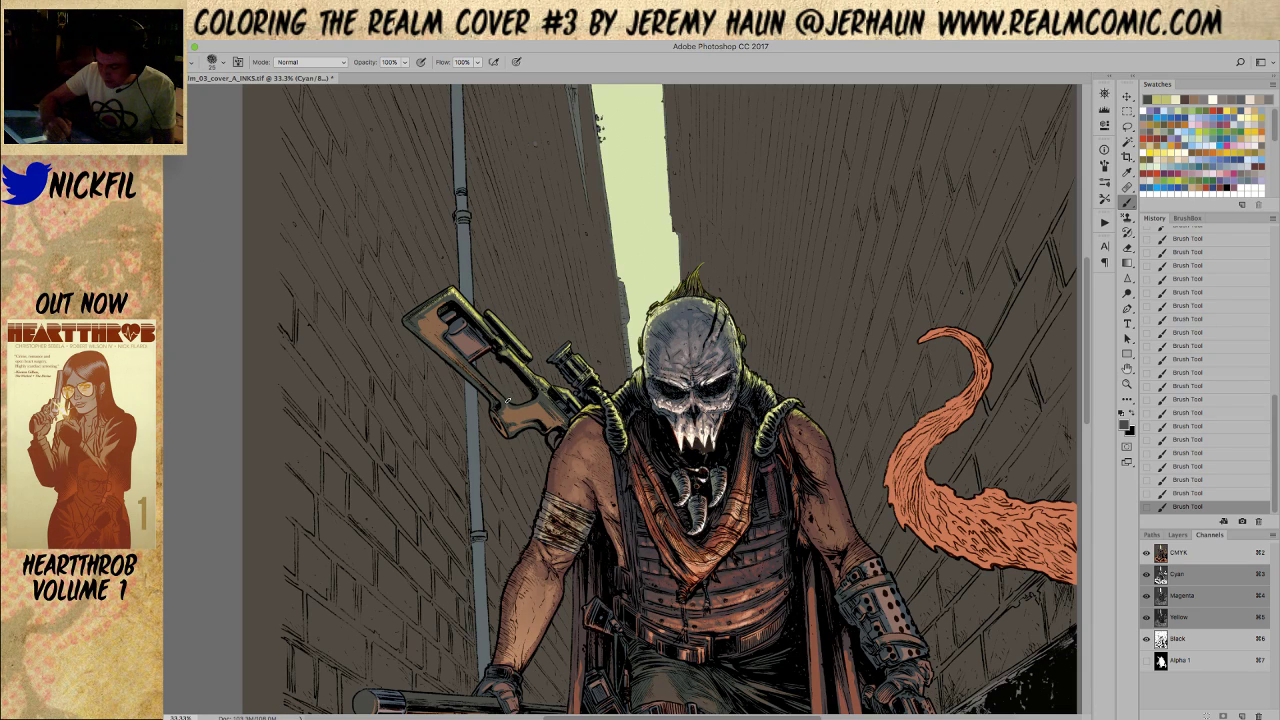
Sample yellow-green and gray tones along the rifle and brush its edge light at 100% and 50% opacity
alt+click(517, 359)
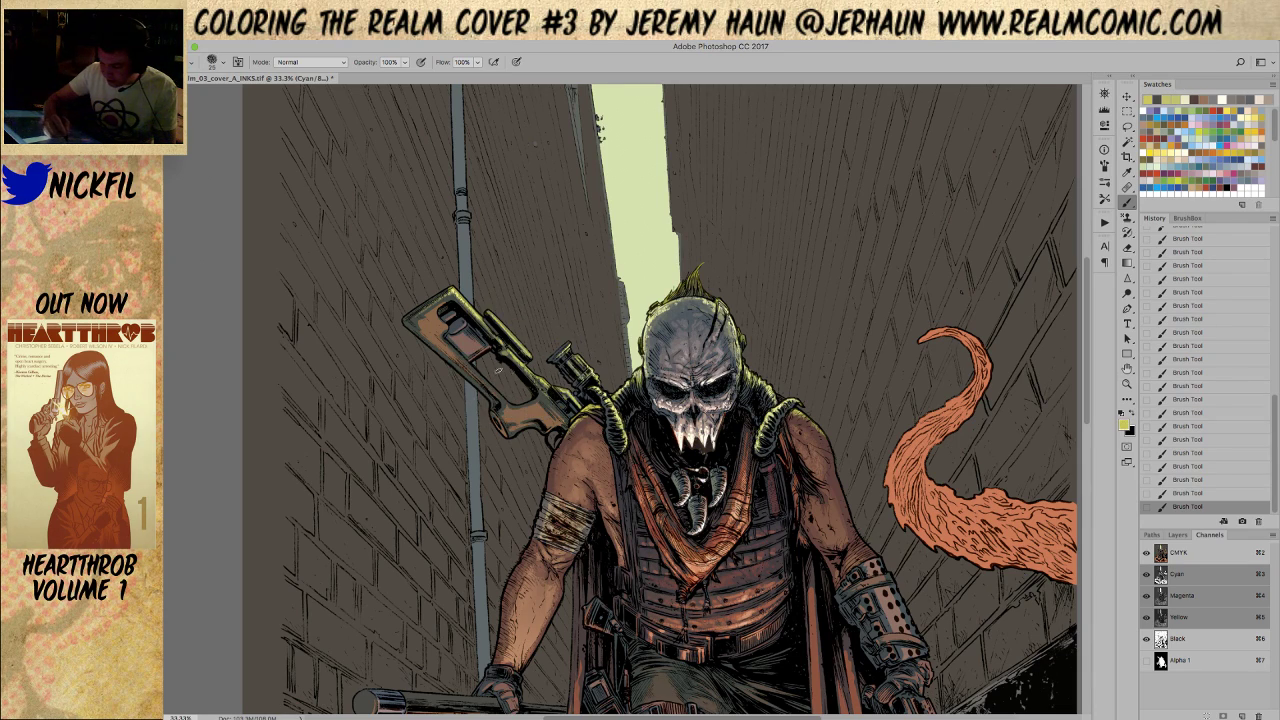
drag(468, 362, 500, 393)
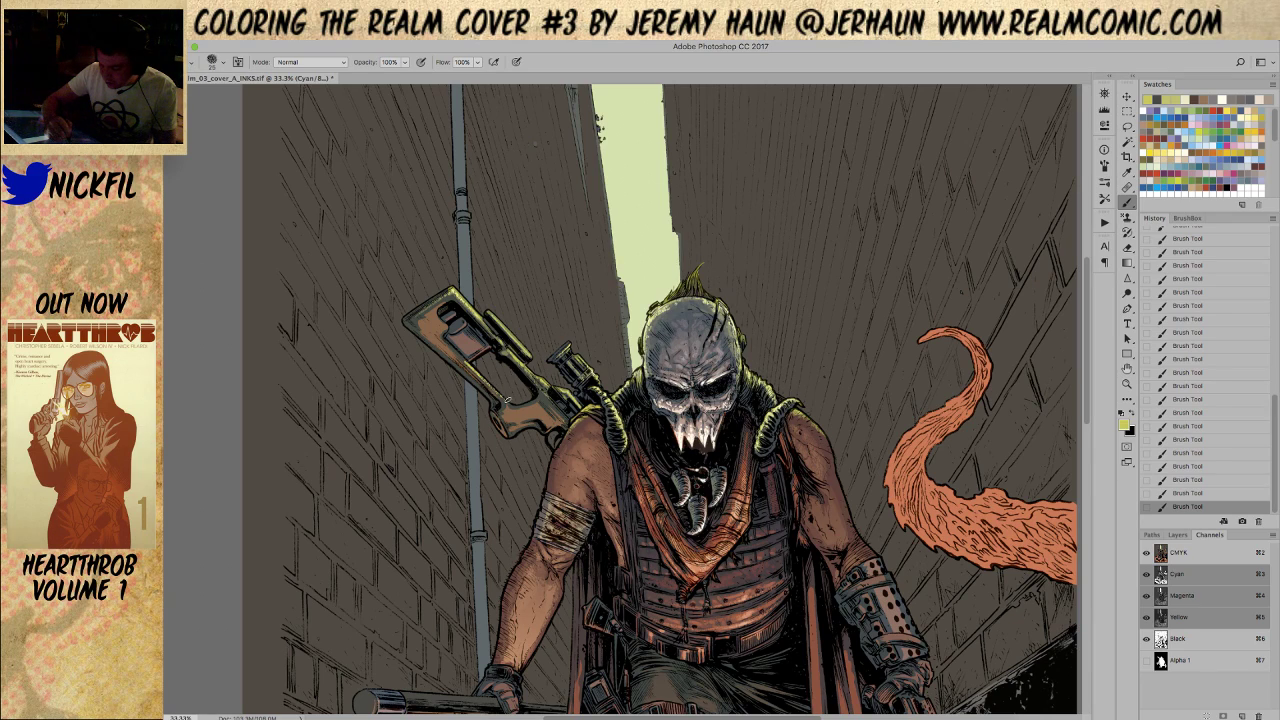
alt+click(497, 387)
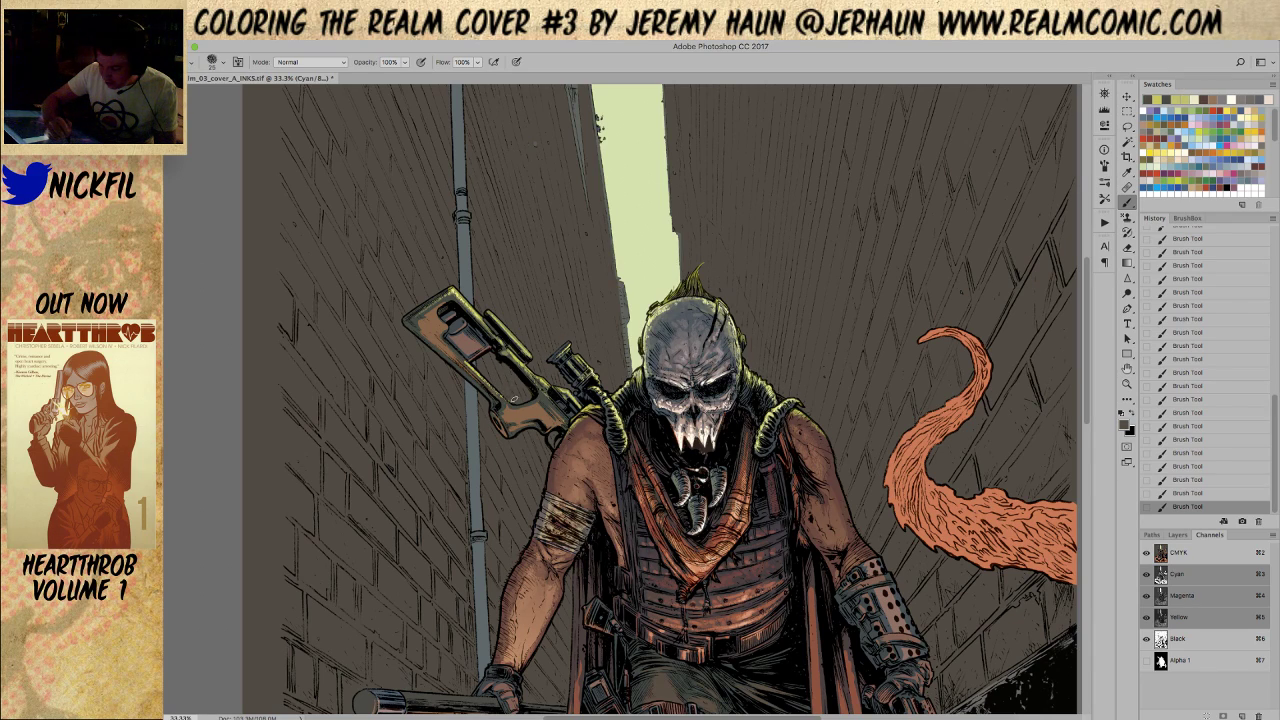
alt+click(472, 366)
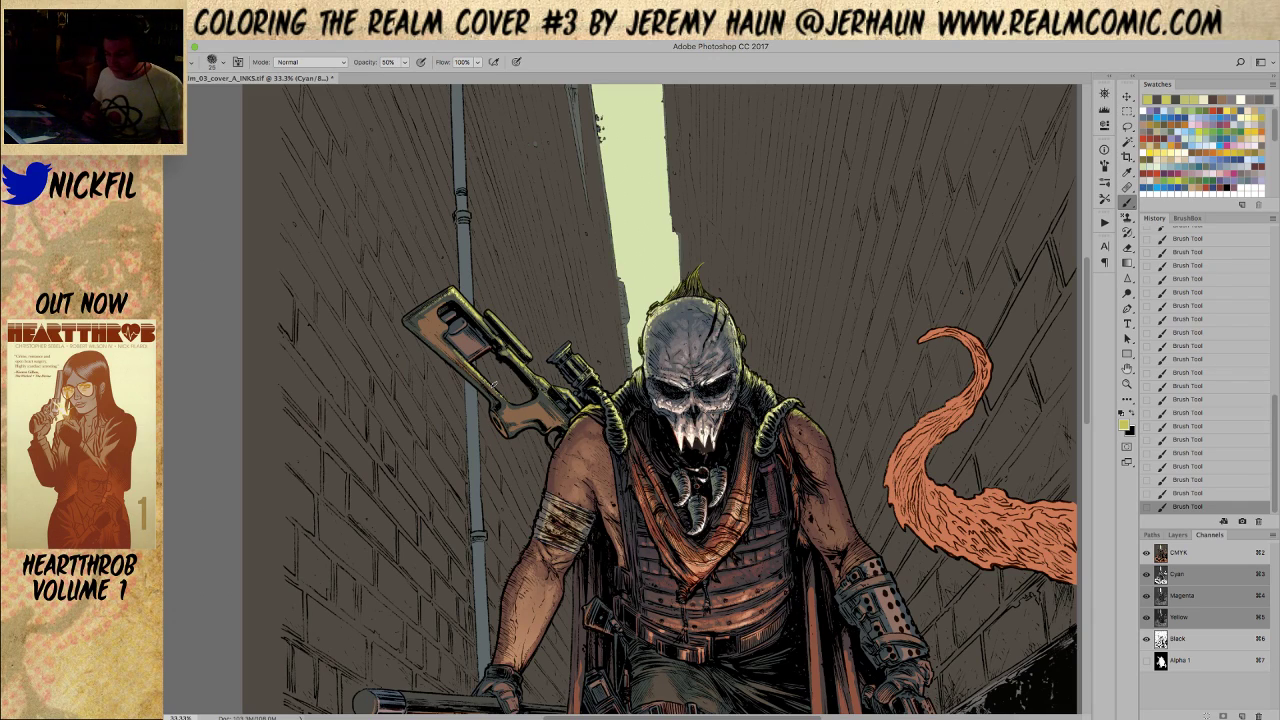
alt+click(546, 394)
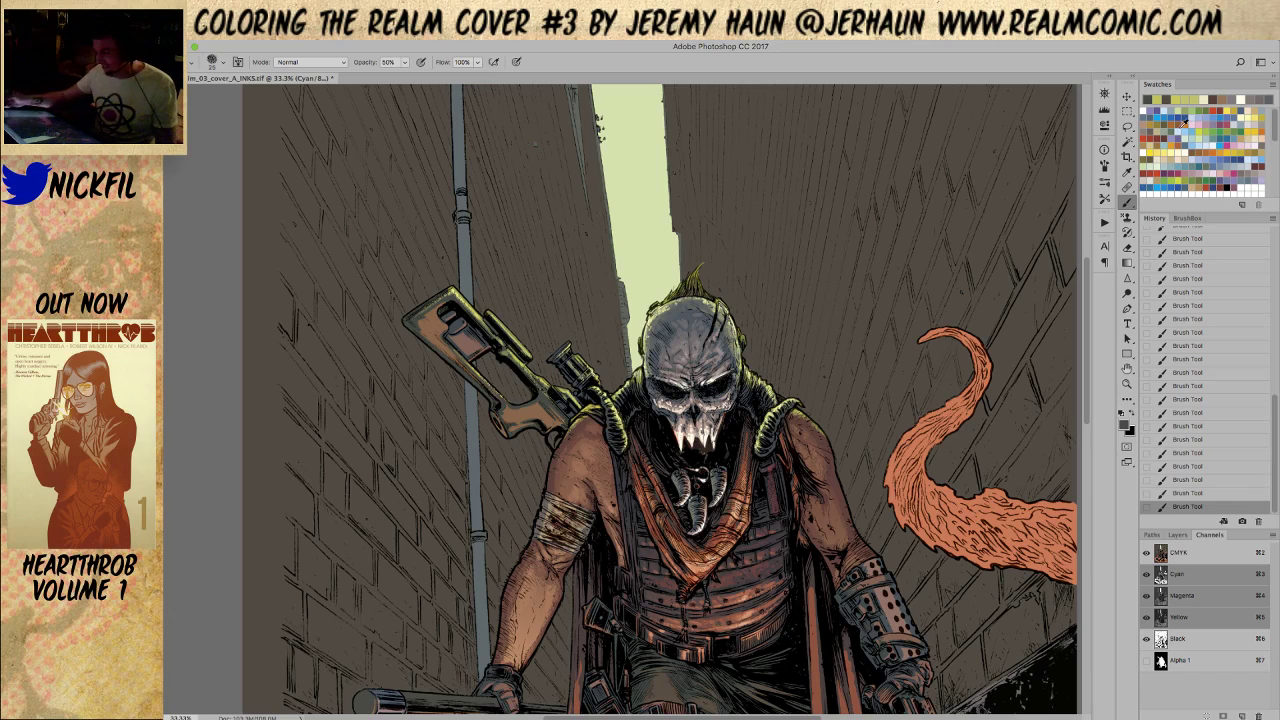
Choose a reddish-brown swatch and tint the rifle's wooden stock at 50% opacity with an enlarged brush, then reduce the brush size
click(1220, 110)
key(bracketright)
key(bracketright)
key(bracketright)
key(bracketright)
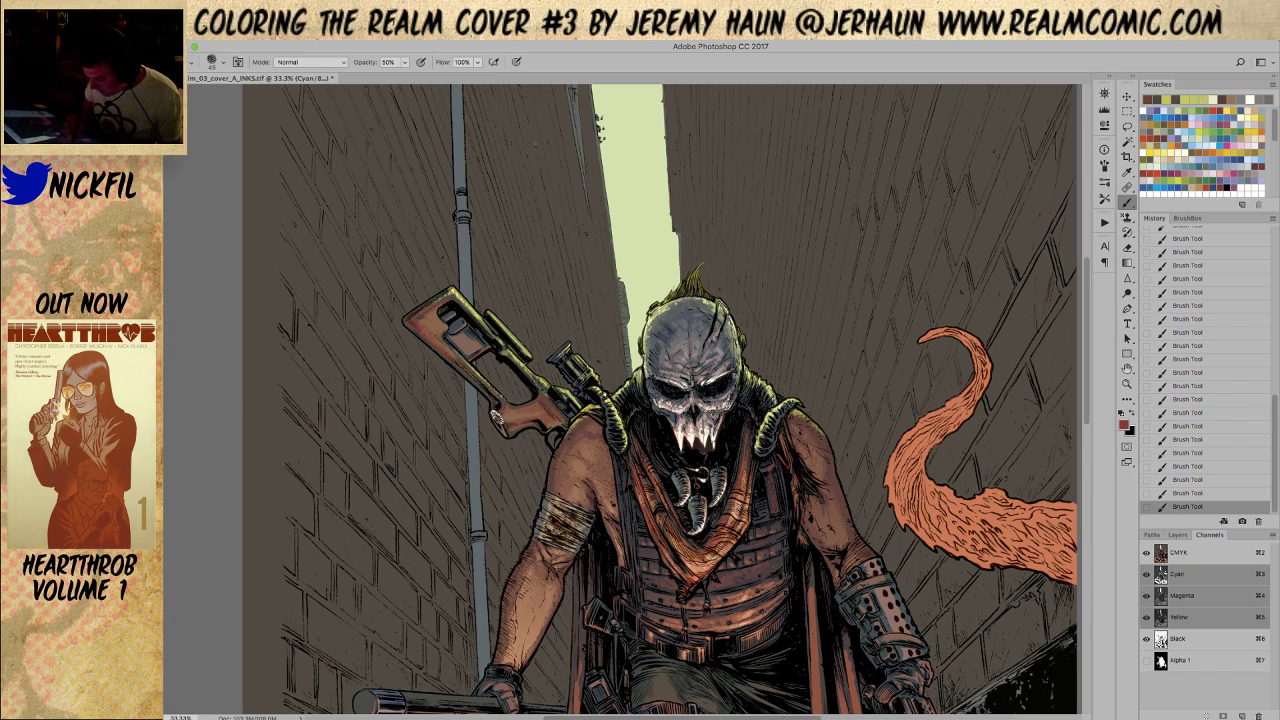
key(bracketleft)
key(bracketleft)
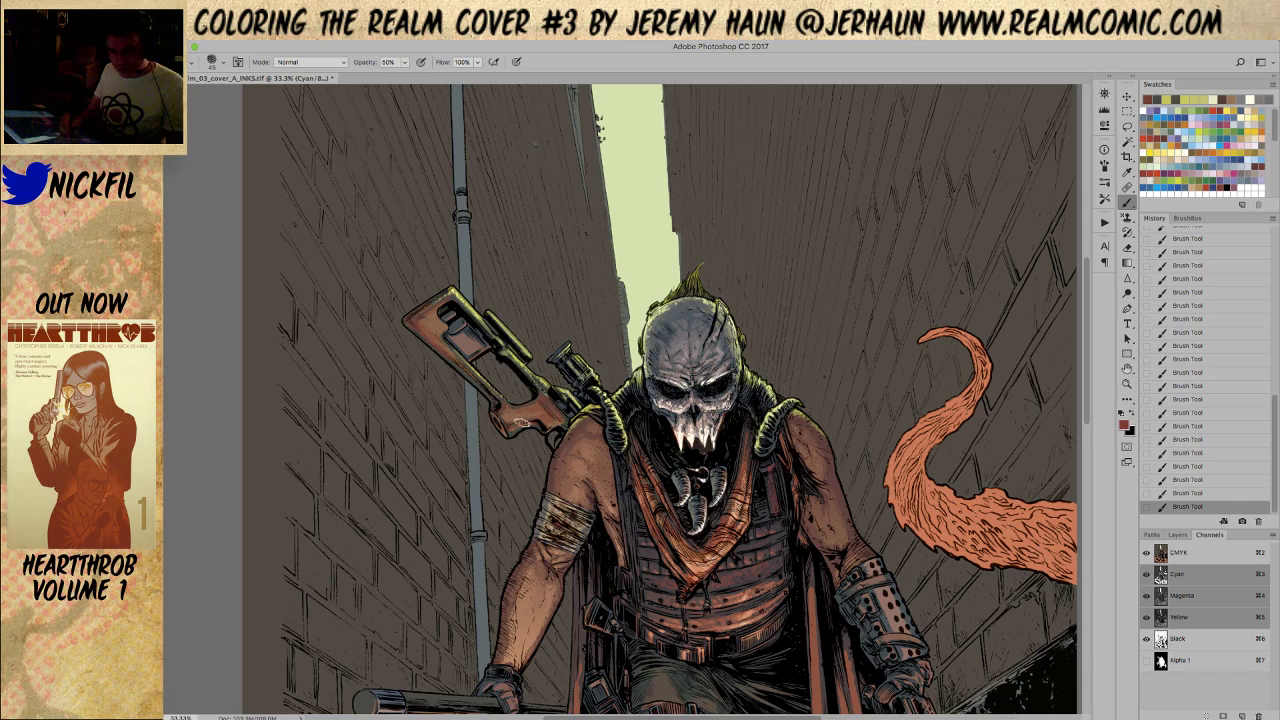
Brush tan-brown highlights onto the rifle stock in Screen mode at 100% opacity and check them against the whole cover
click(305, 62)
click(290, 162)
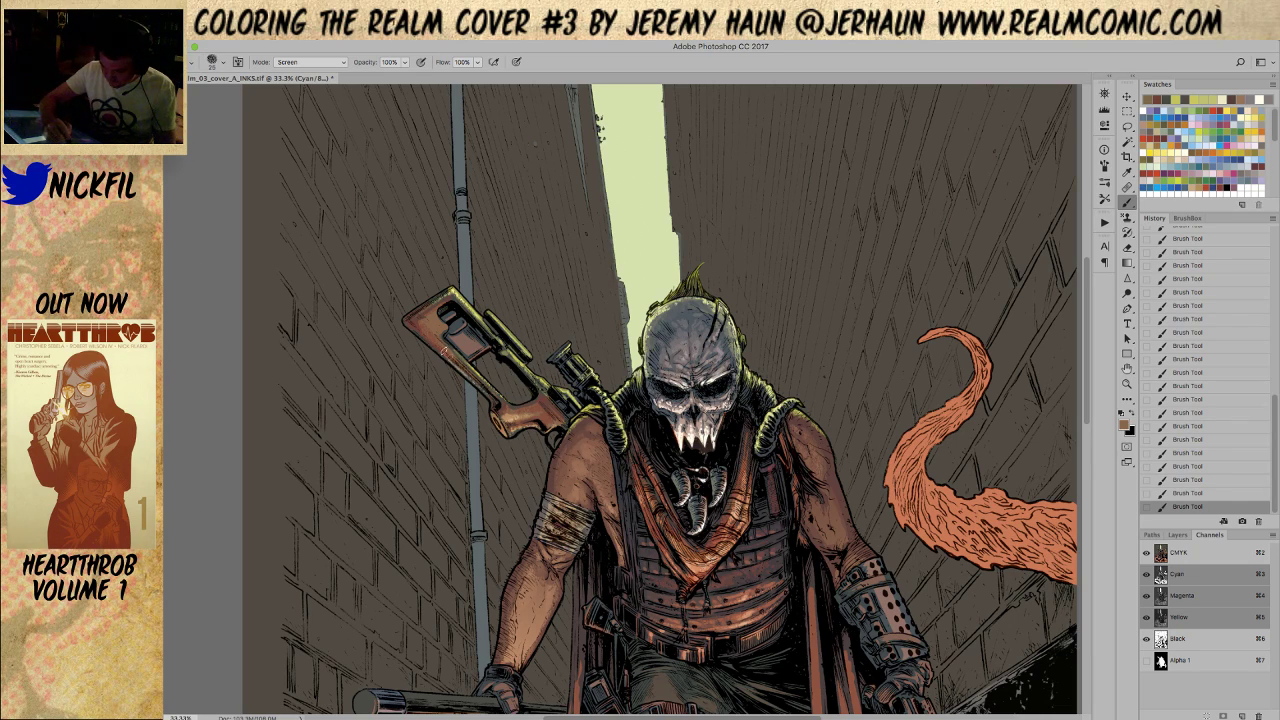
click(1127, 383)
alt+click(750, 509)
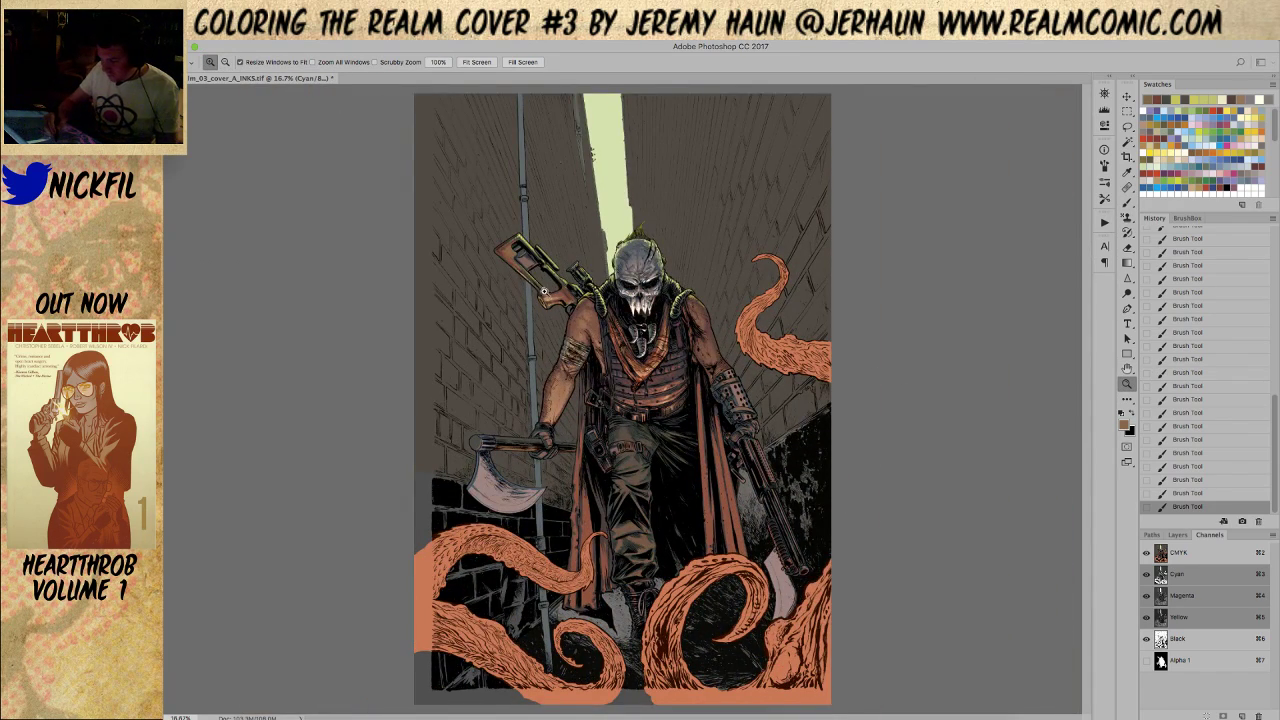
click(544, 292)
click(1128, 203)
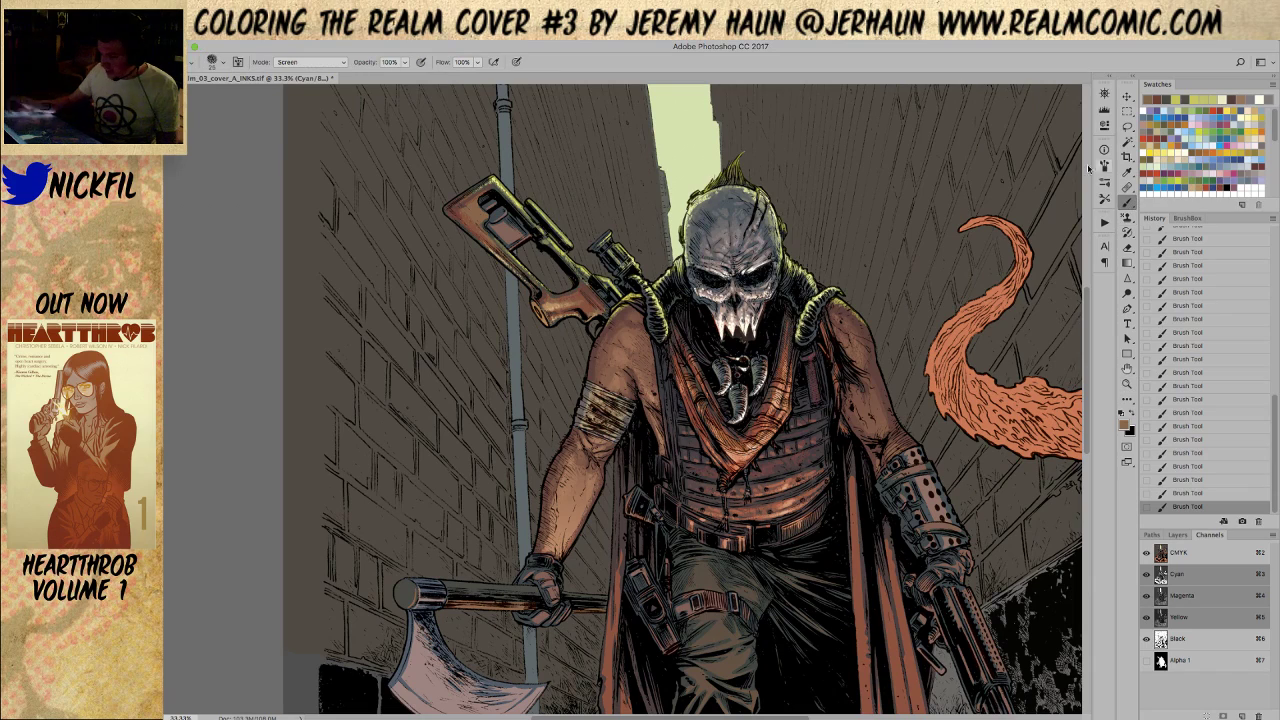
Blend the brown shading on the rifle's grip in Normal mode at 50% opacity
click(300, 62)
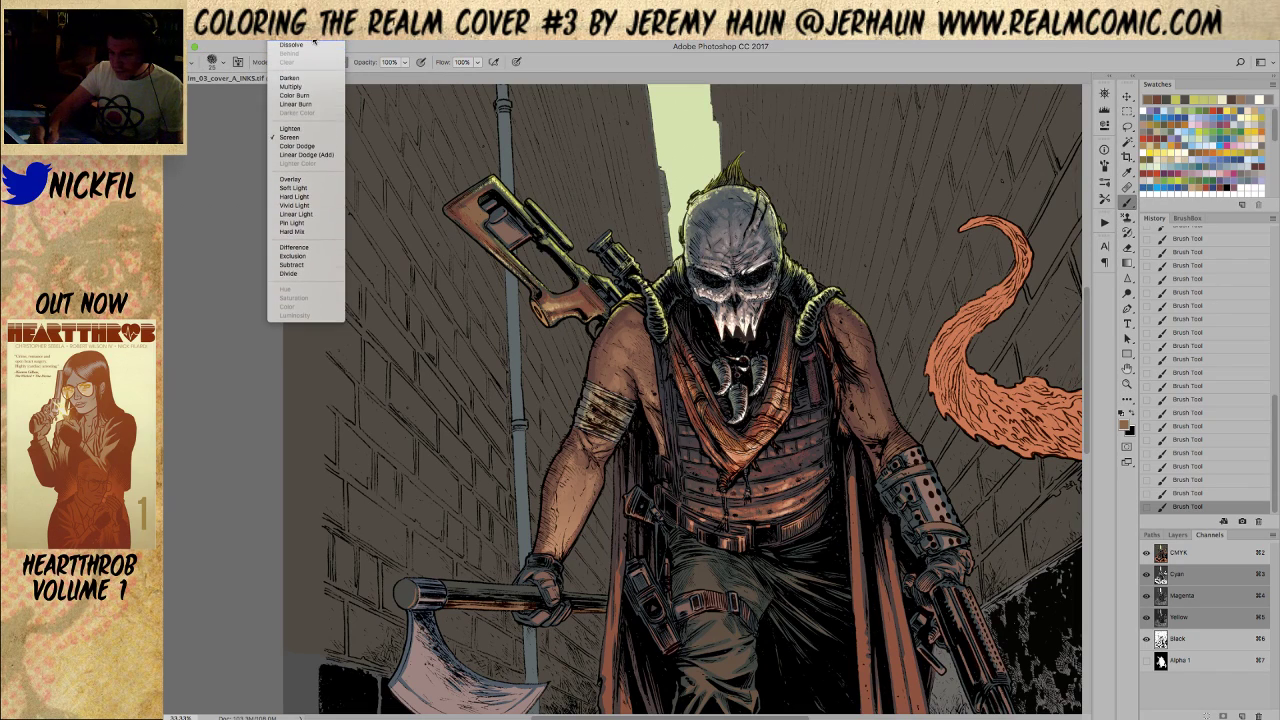
click(300, 45)
key(5)
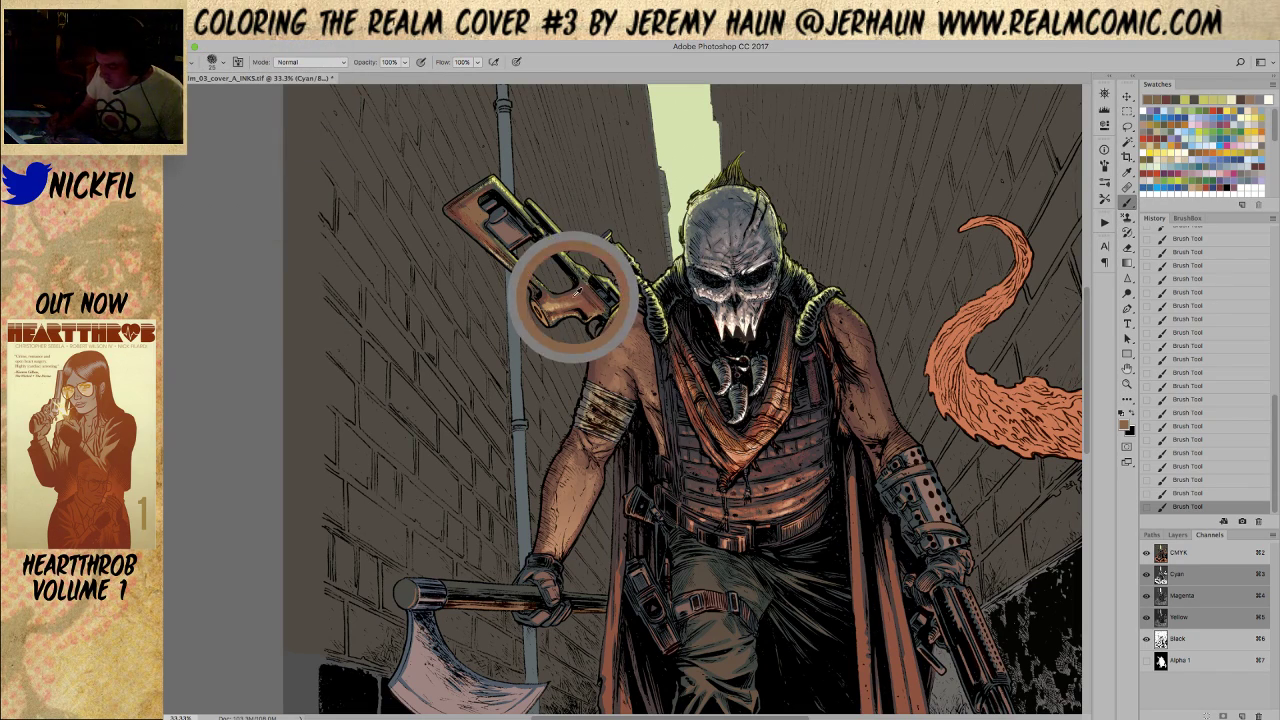
mouse_move(546, 305)
mouse_down()
mouse_move(582, 304)
mouse_move(557, 323)
mouse_move(576, 314)
mouse_up()
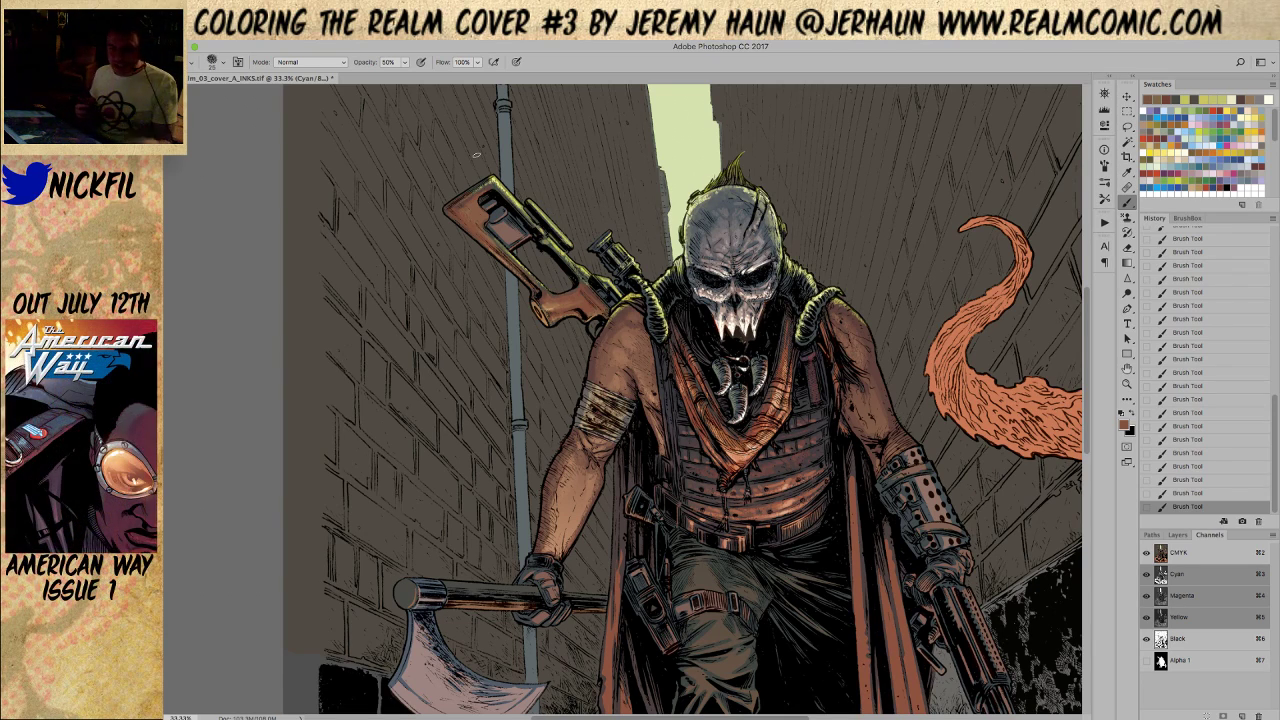
Pick up a light tan and brush soft highlights on the rifle's grip at 50% opacity
key(h)
drag(1015, 378, 965, 435)
key(b)
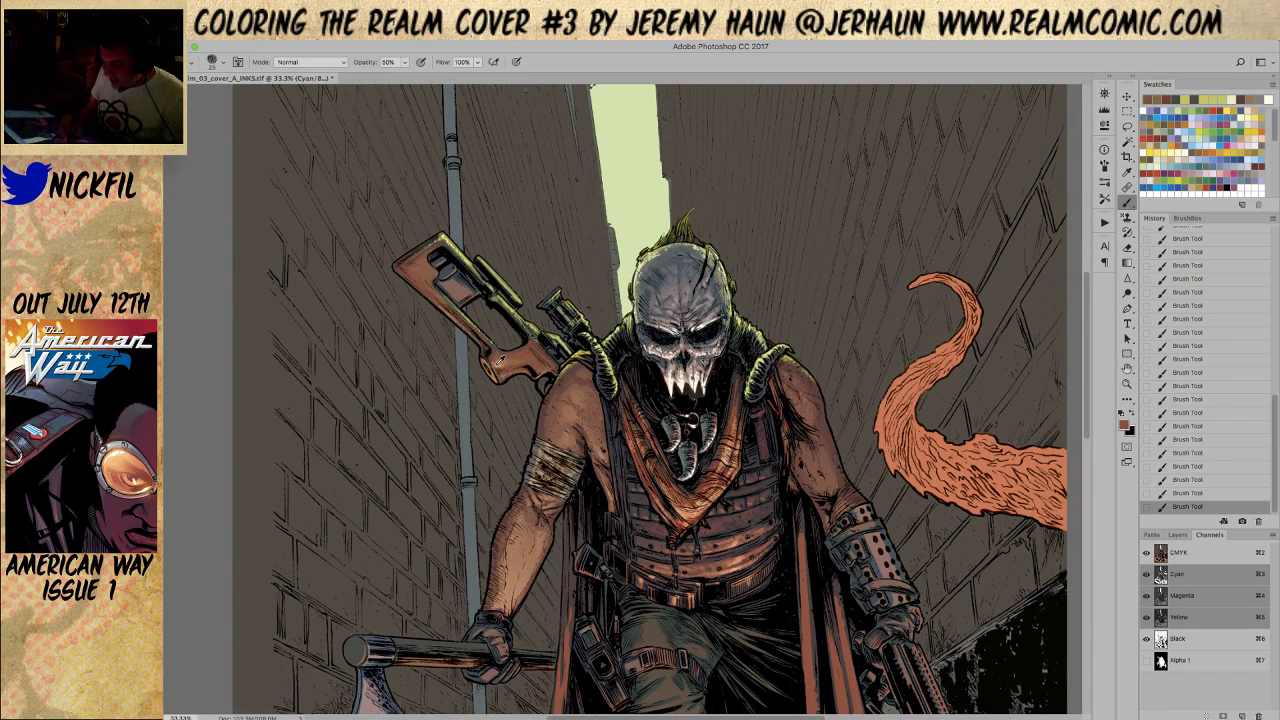
alt+click(500, 365)
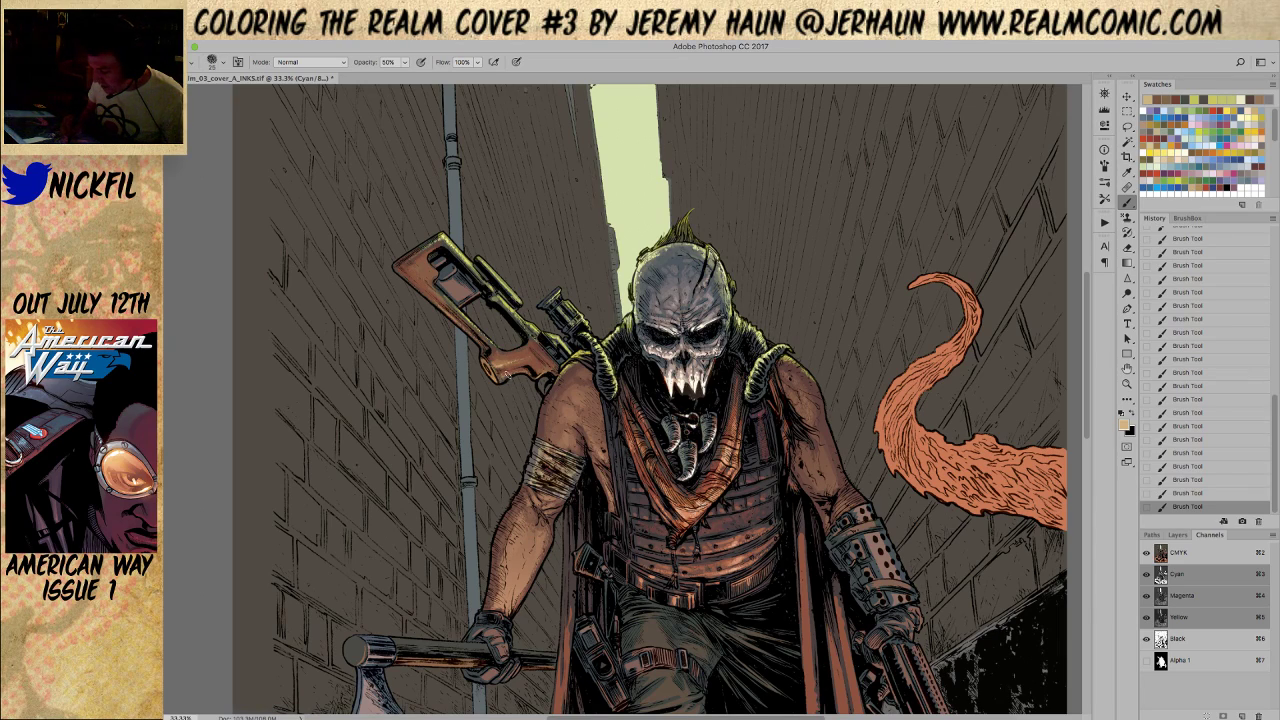
drag(493, 367, 499, 382)
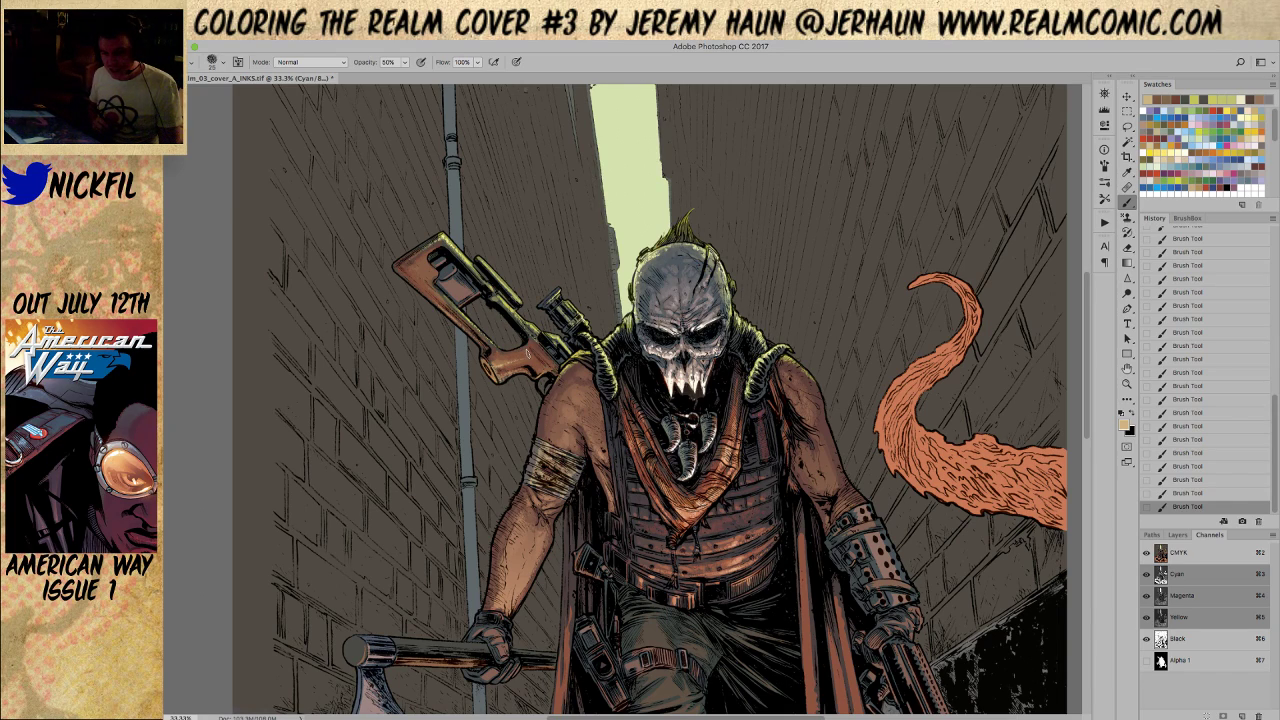
Sample brown tones from the rifle's grip and refine the wood shading at 50% opacity, raising the opacity to 100%
alt+click(536, 352)
alt+click(509, 355)
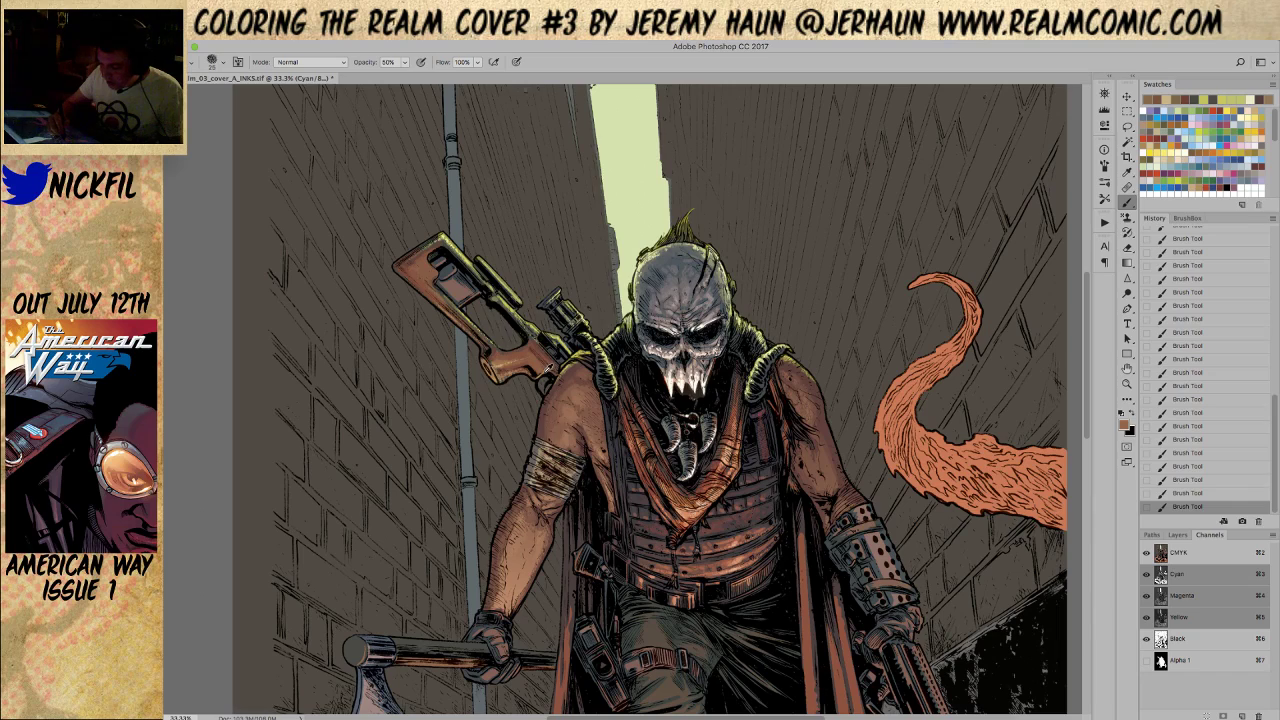
alt+click(545, 372)
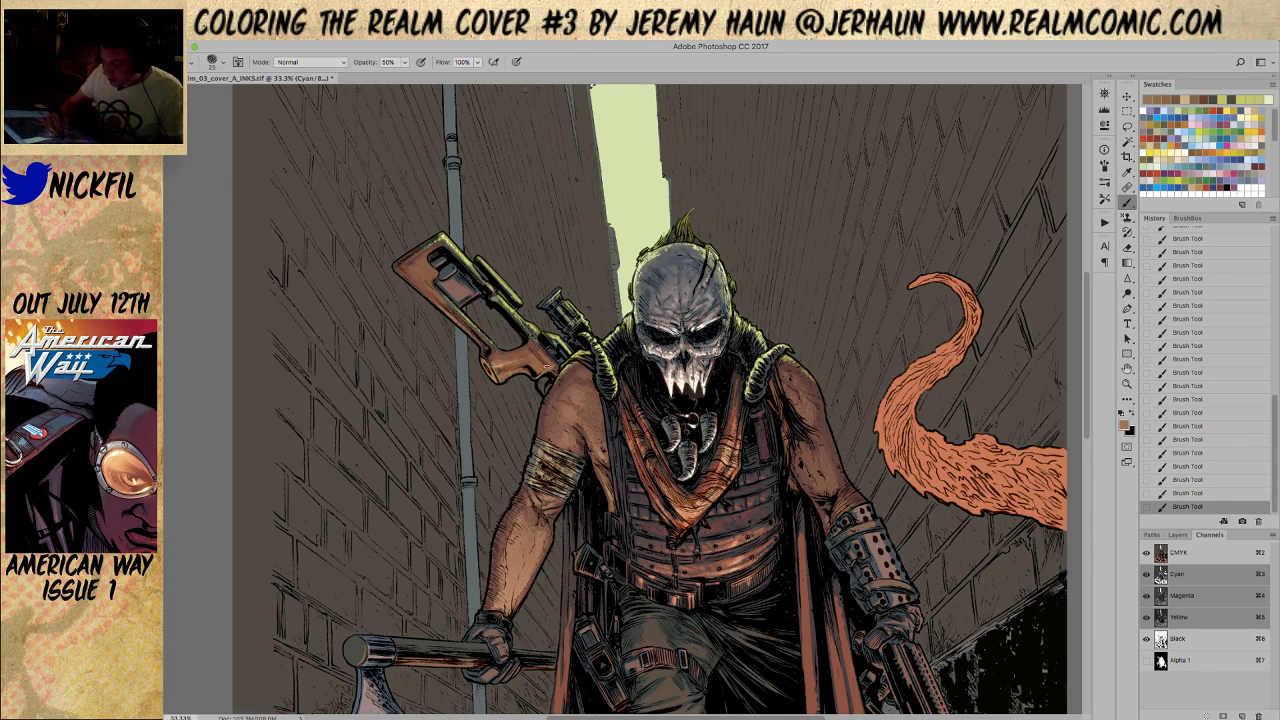
key(0)
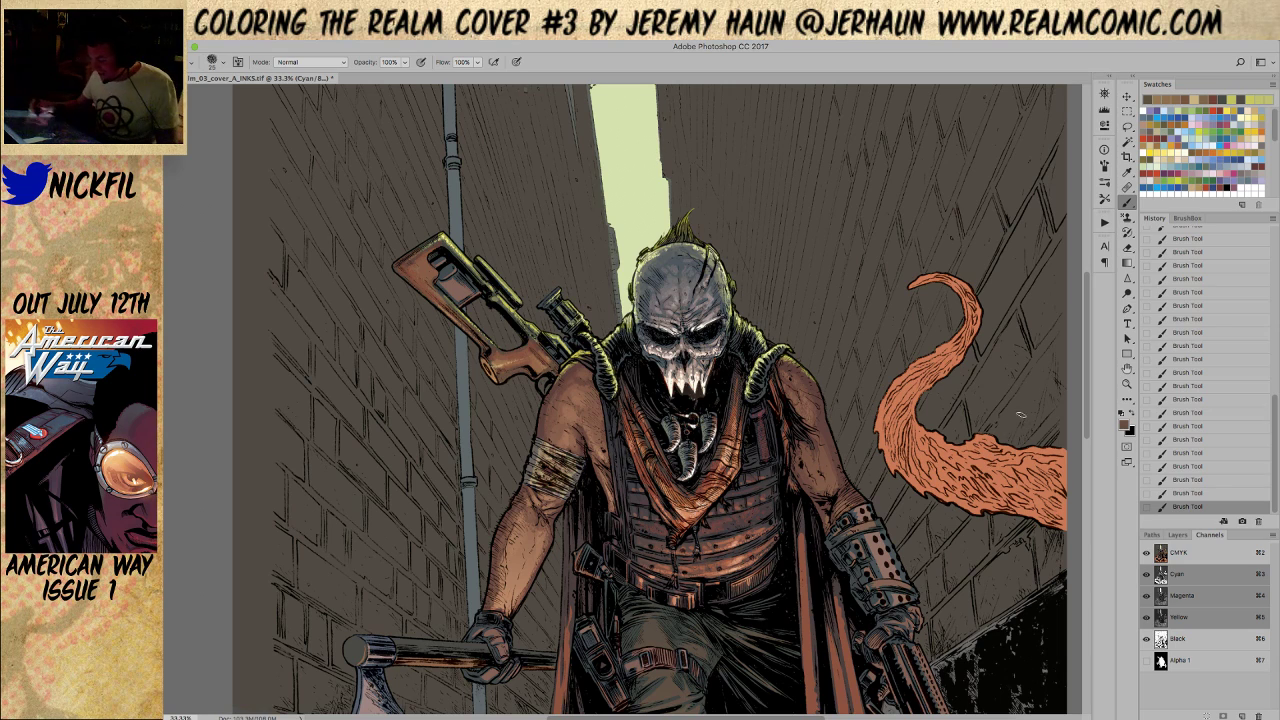
Sample brown and tan tones from the rifle's grip and butt and touch up the wood at 100% and 50% opacity
click(1127, 383)
alt+click(678, 522)
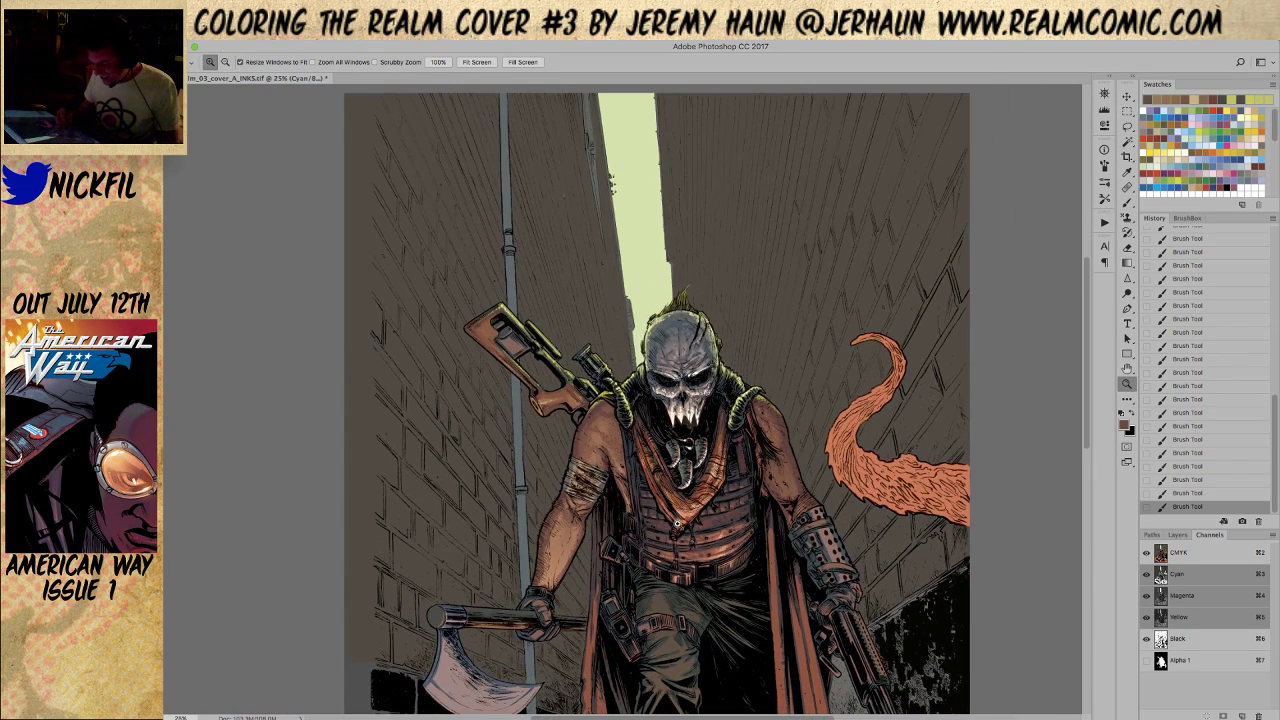
click(1127, 201)
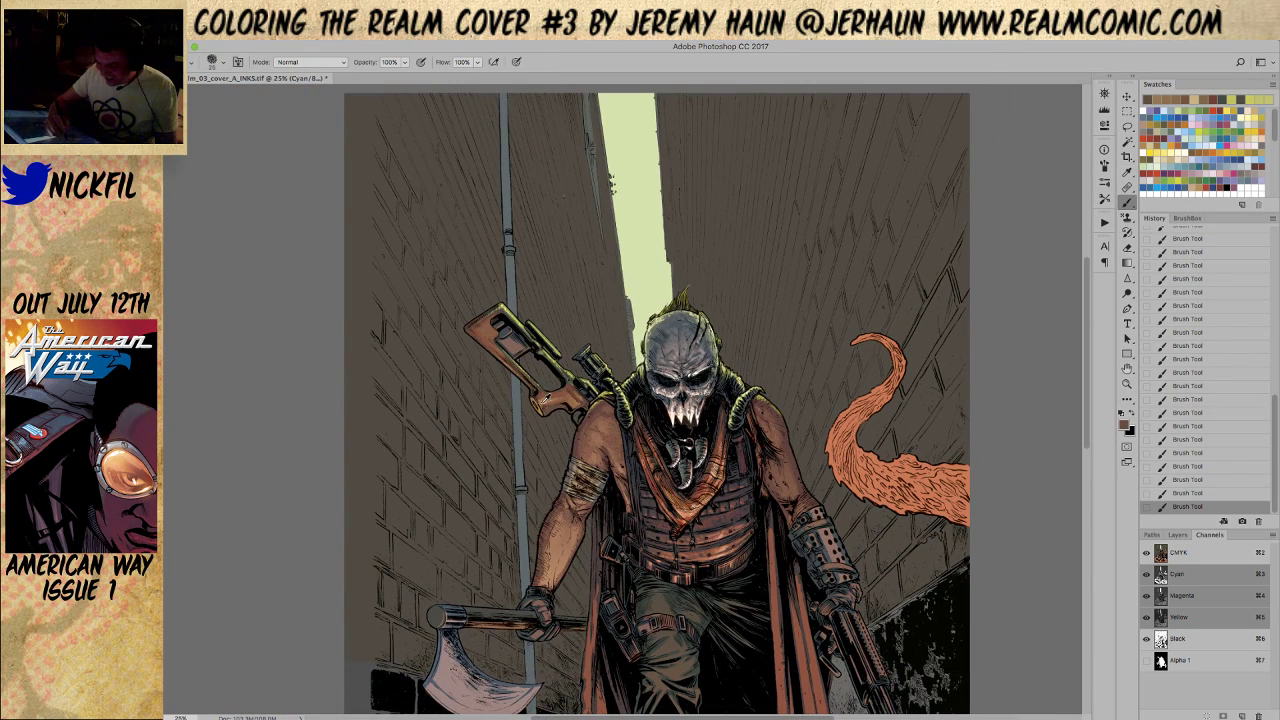
alt+click(543, 402)
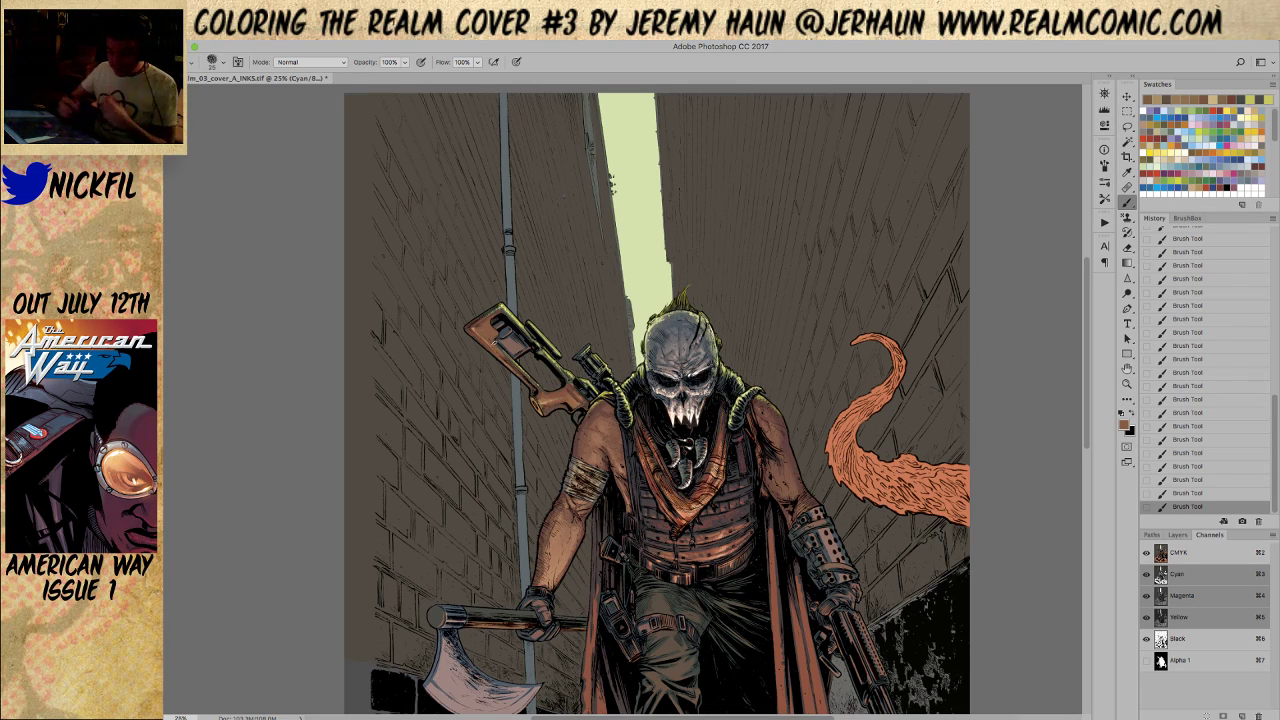
alt+click(476, 326)
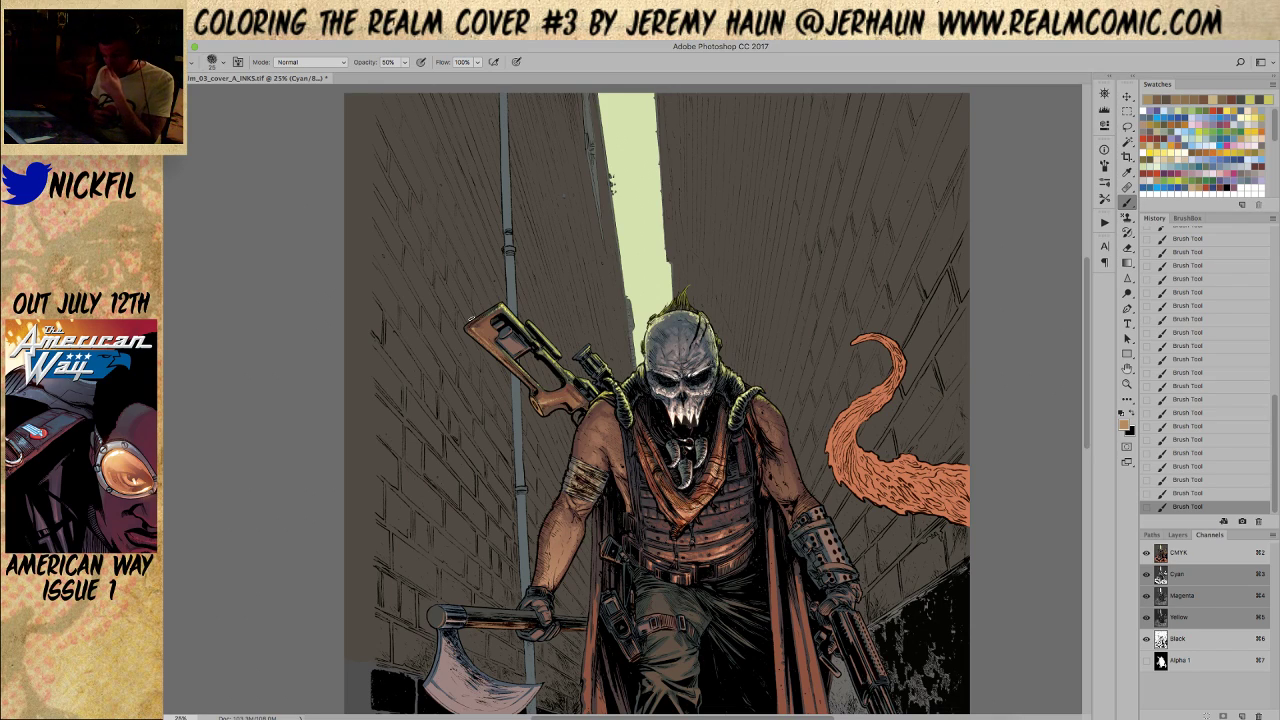
key(shift+b)
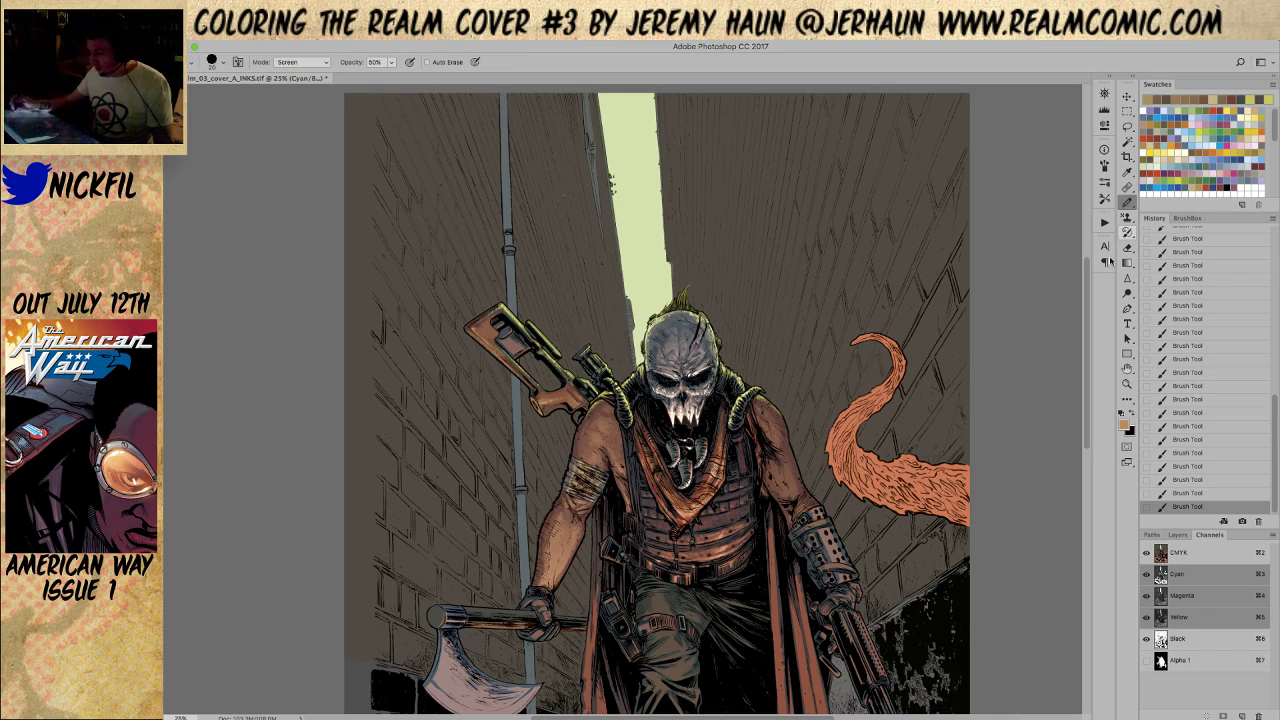
Sample the pale yellow light of the sky and pencil rim highlights on the head and rifle in Screen mode at 50% and 100% opacity
alt+click(662, 316)
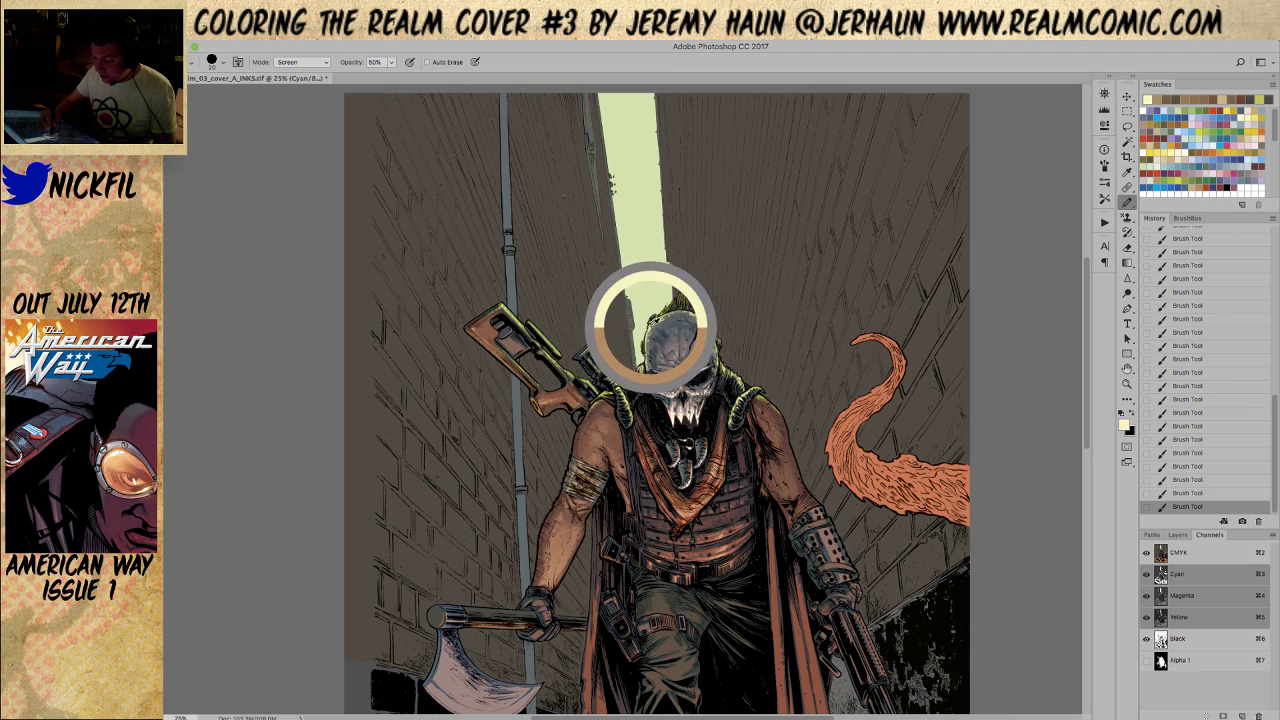
drag(652, 316, 644, 332)
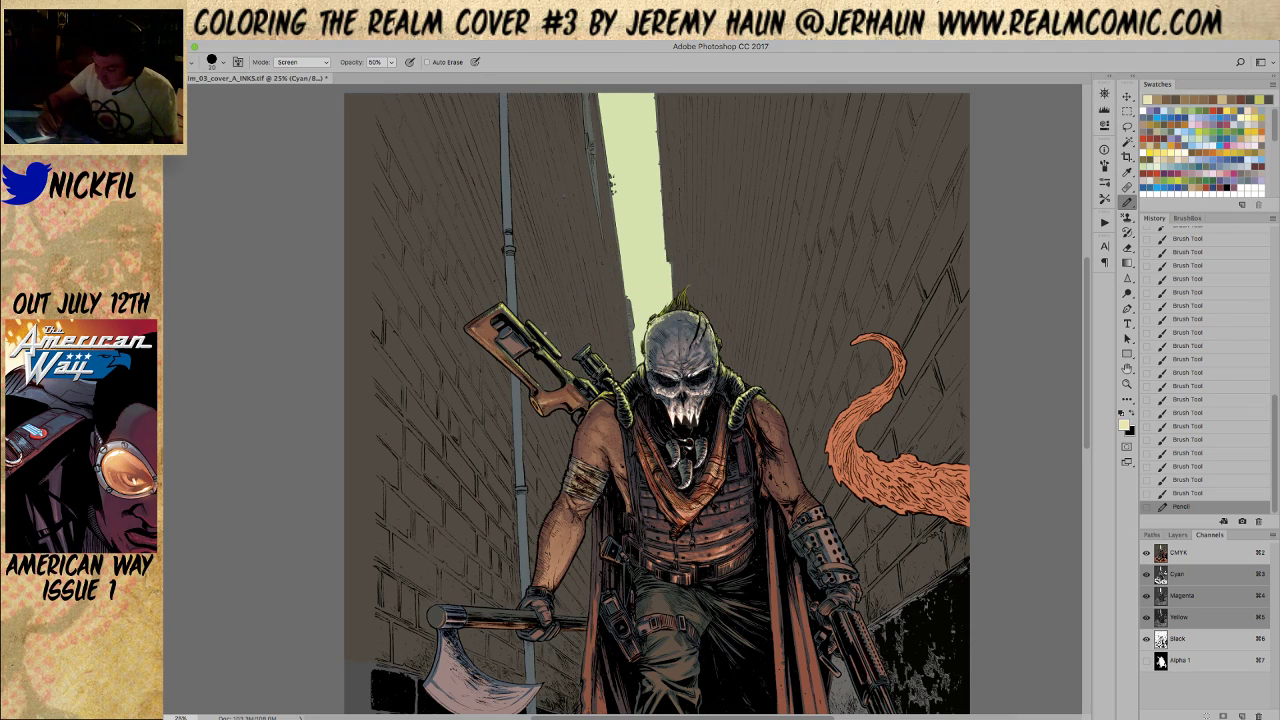
mouse_move(534, 326)
mouse_down()
mouse_move(560, 356)
mouse_move(606, 352)
mouse_move(611, 366)
mouse_up()
drag(606, 360, 613, 372)
drag(607, 364, 614, 374)
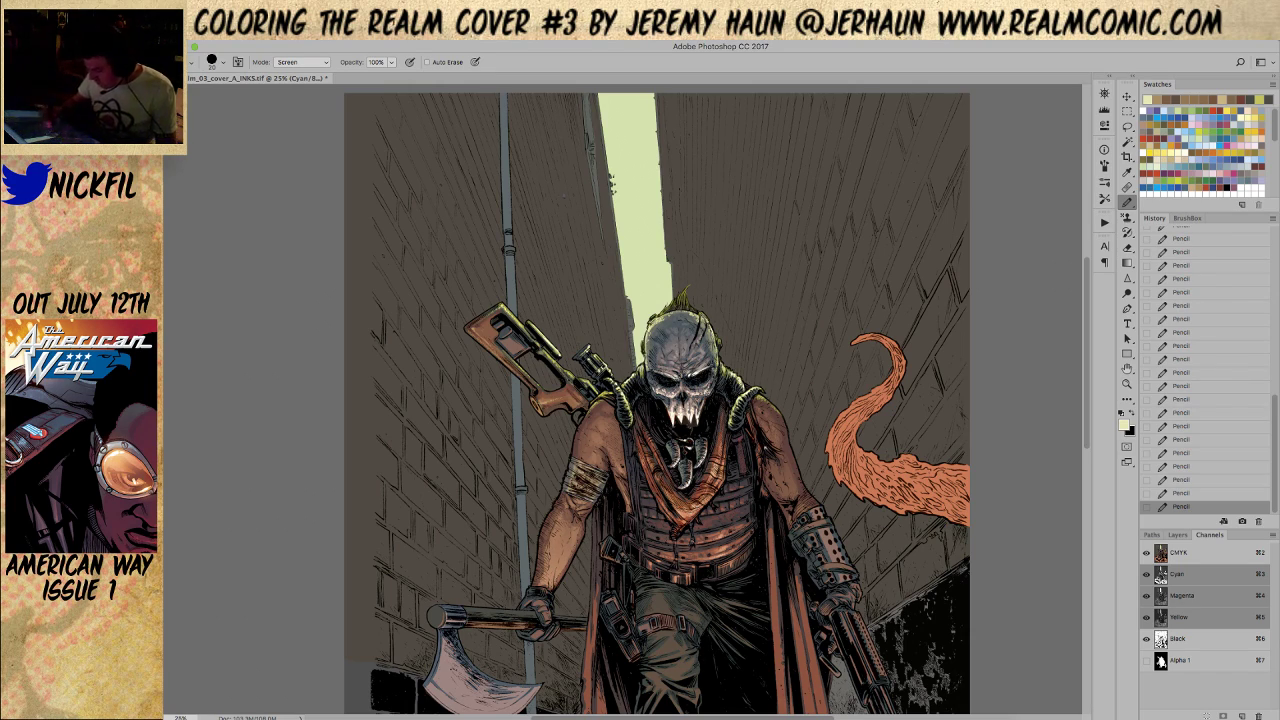
Enlarge the Pencil tip to 45 and set its blend mode to Normal at 100% opacity
alt+click(844, 447)
click(296, 62)
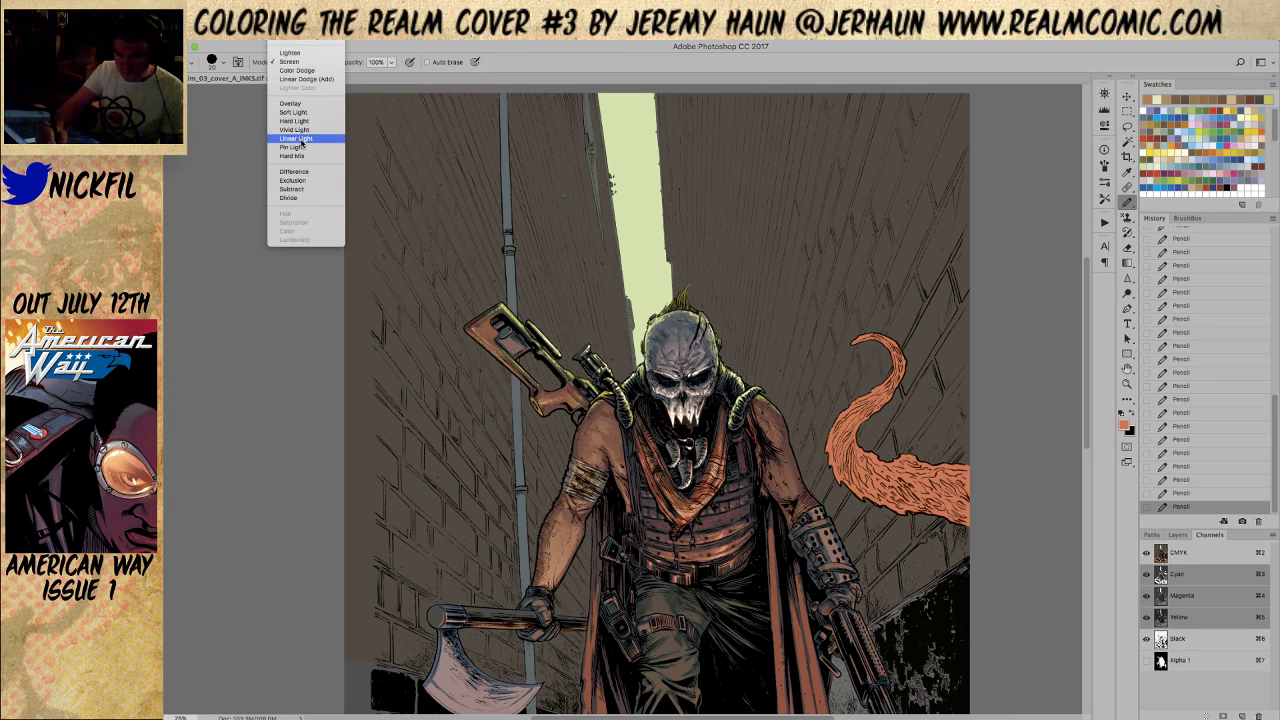
click(296, 61)
key(bracketright)
key(bracketright)
key(bracketright)
key(bracketright)
key(bracketright)
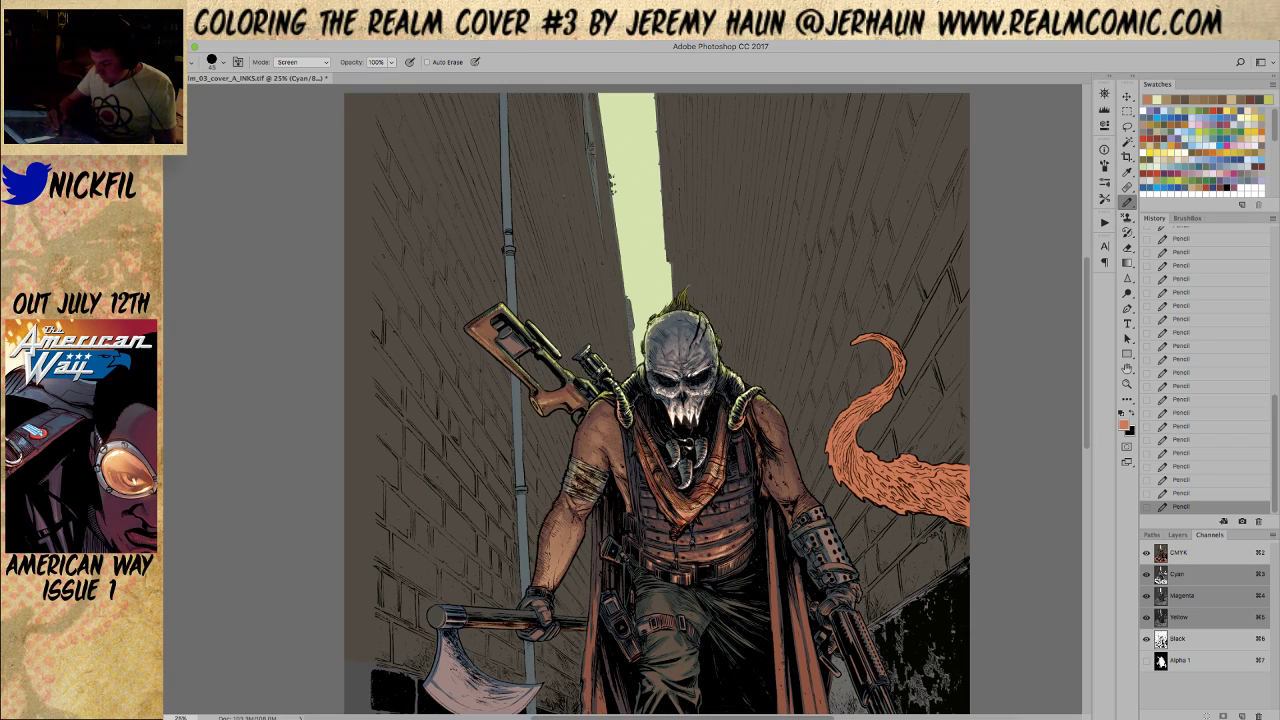
click(305, 62)
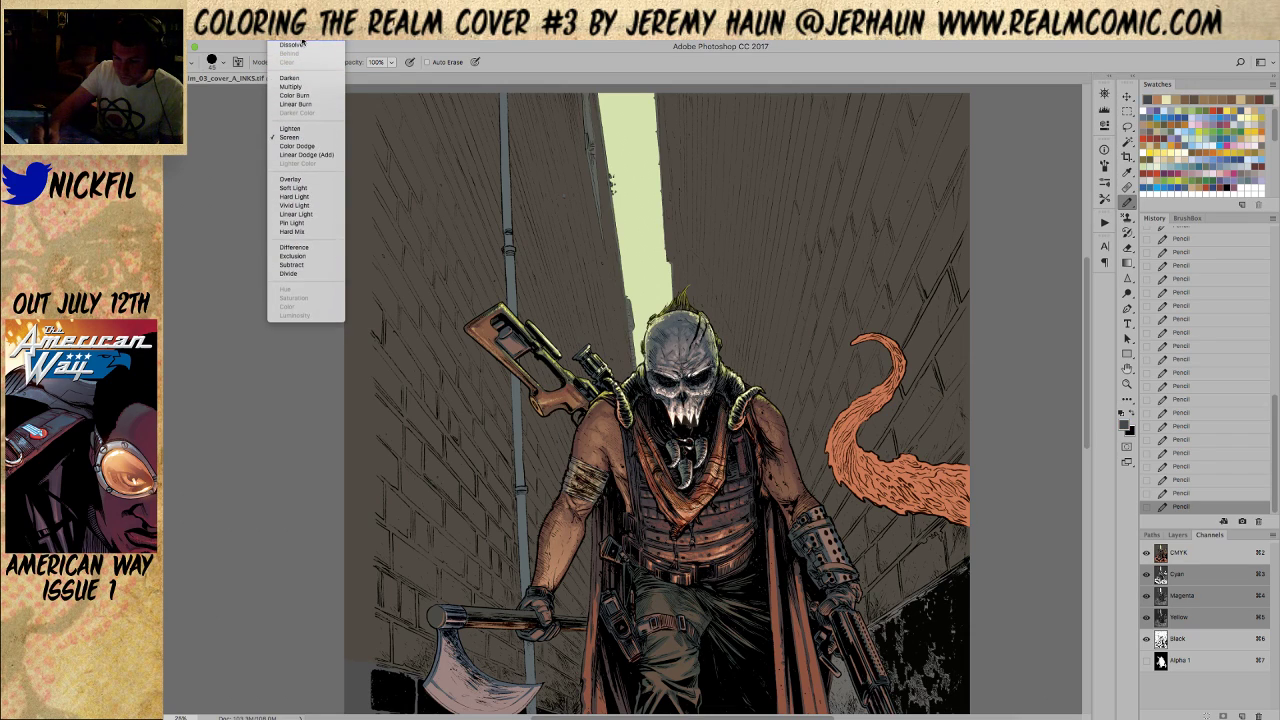
click(292, 43)
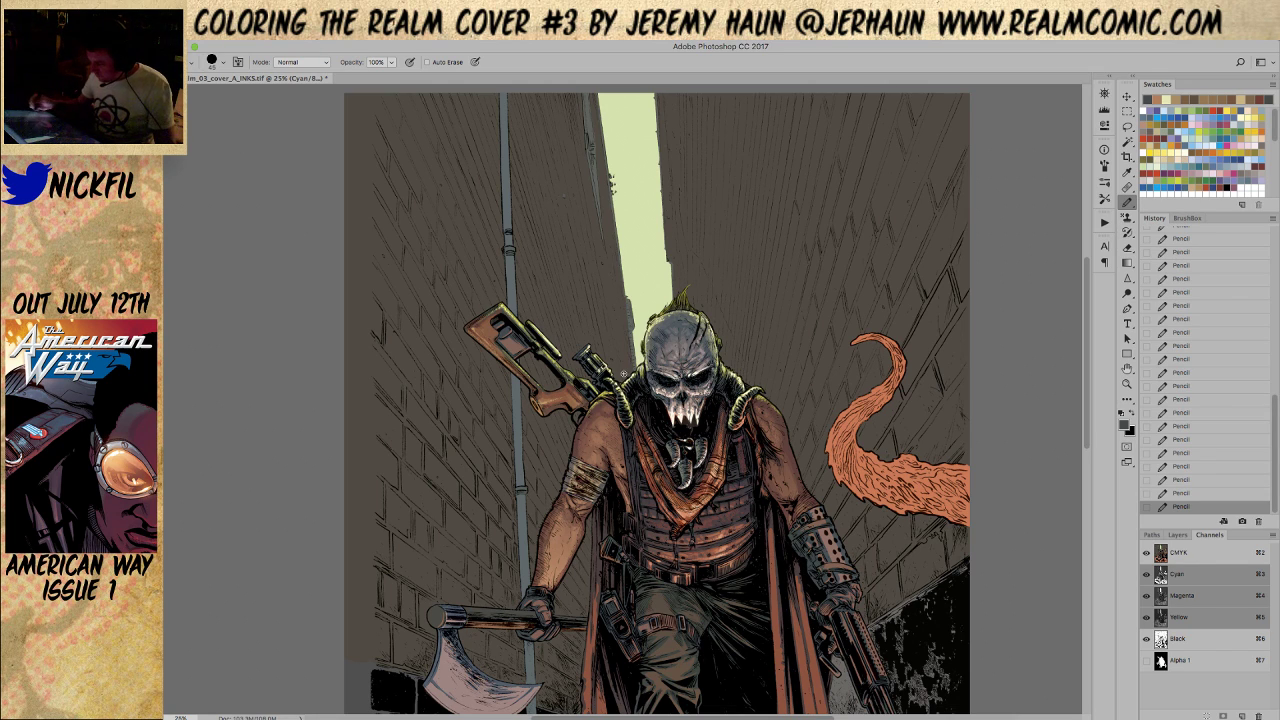
Select the warrior's red cape areas with the Magic Wand at a tolerance of 10
key(space)
drag(624, 374, 567, 224)
drag(911, 462, 885, 475)
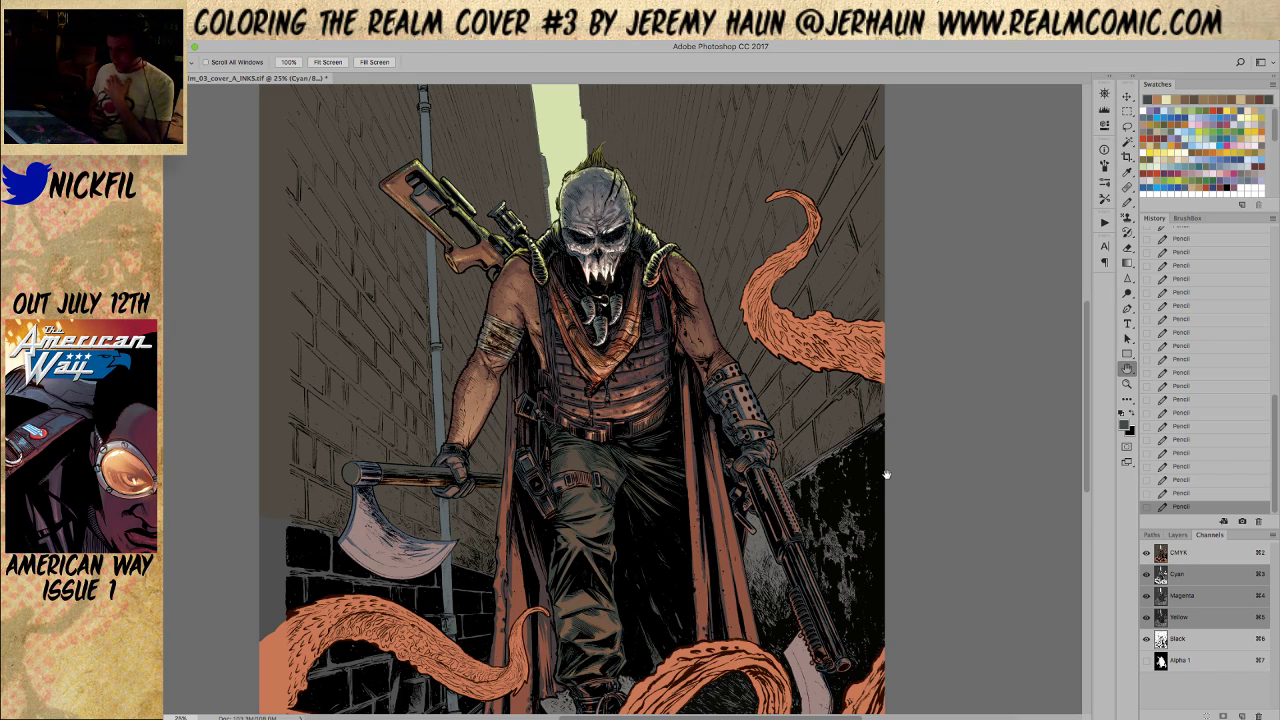
drag(929, 477, 900, 543)
key(z)
alt+click(803, 517)
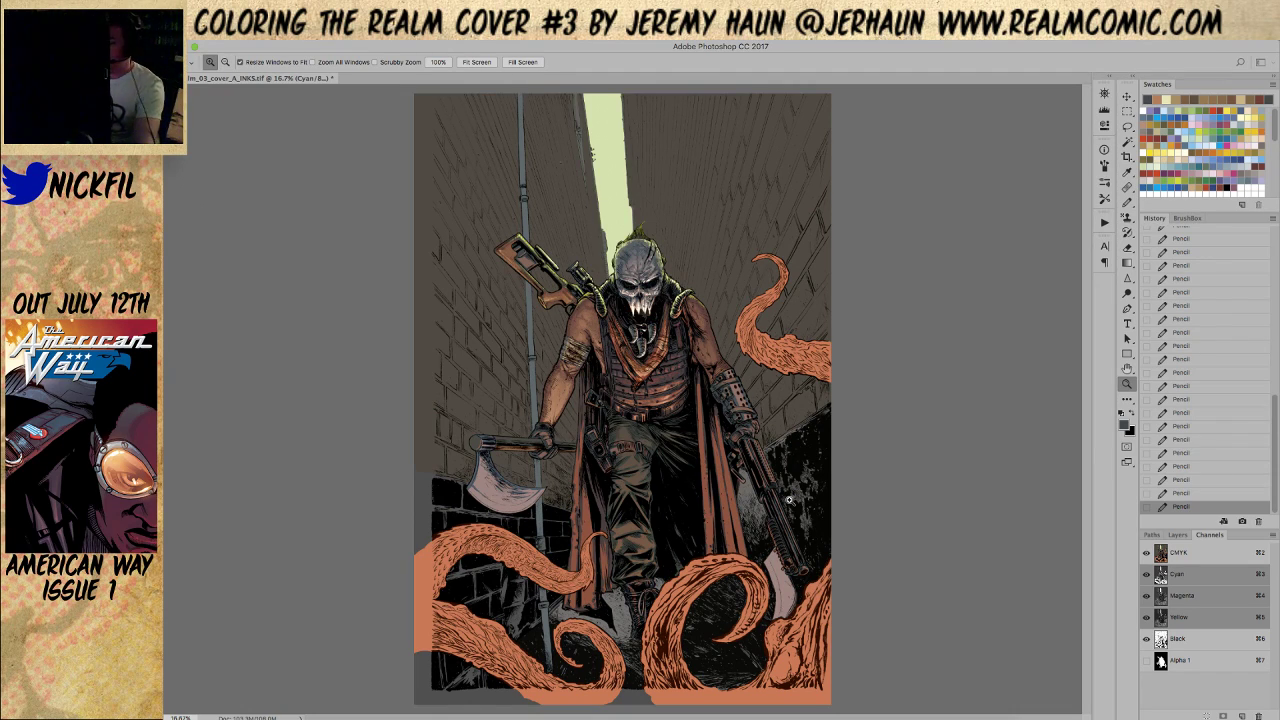
key(w)
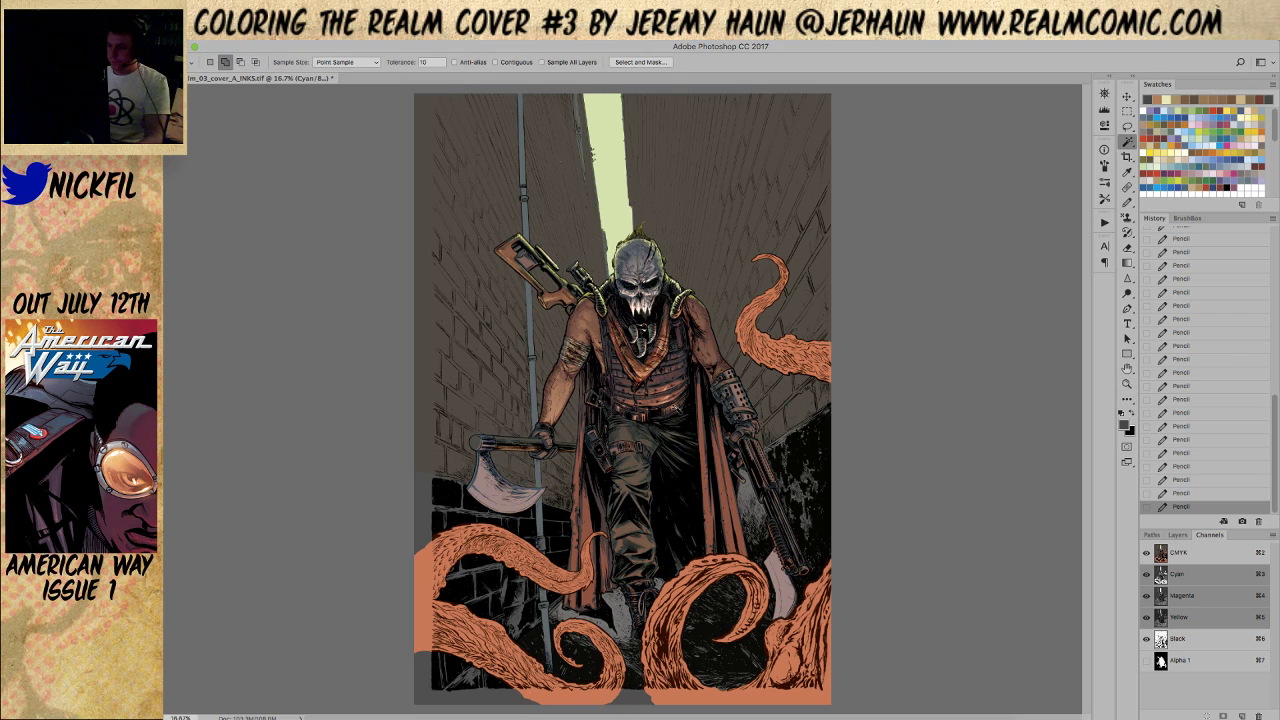
click(699, 377)
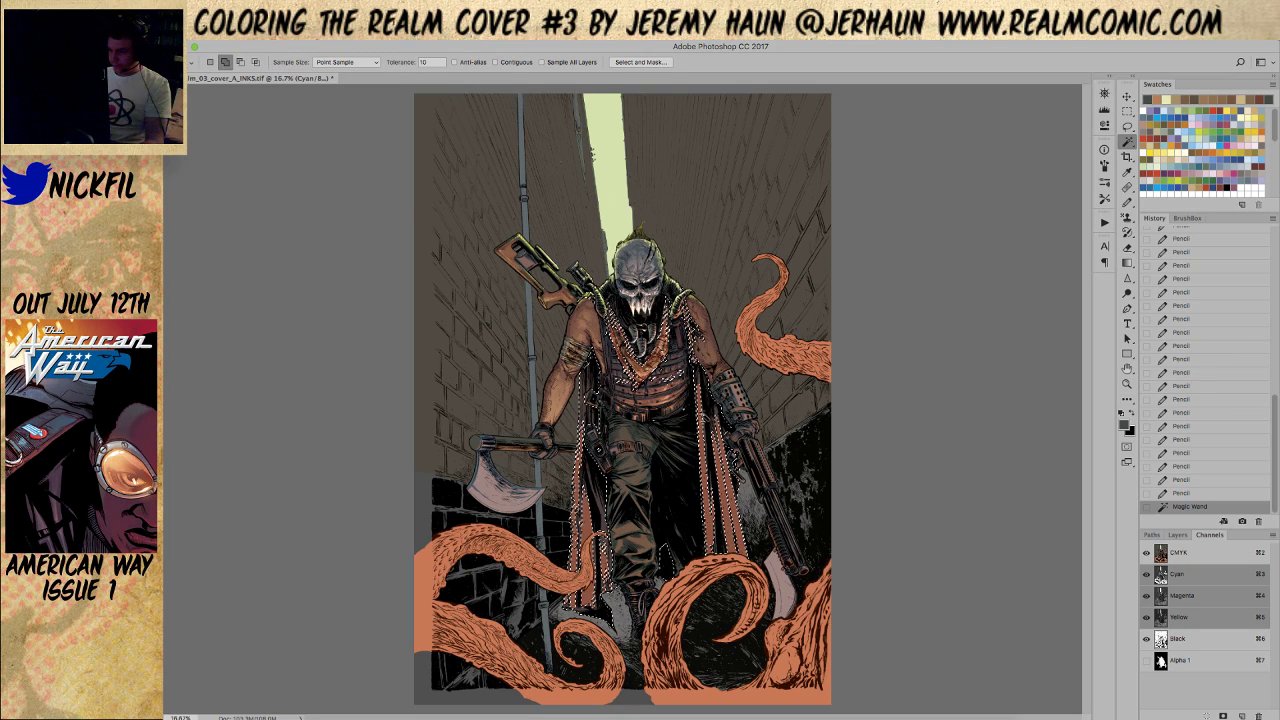
key(ctrl+d)
click(637, 461)
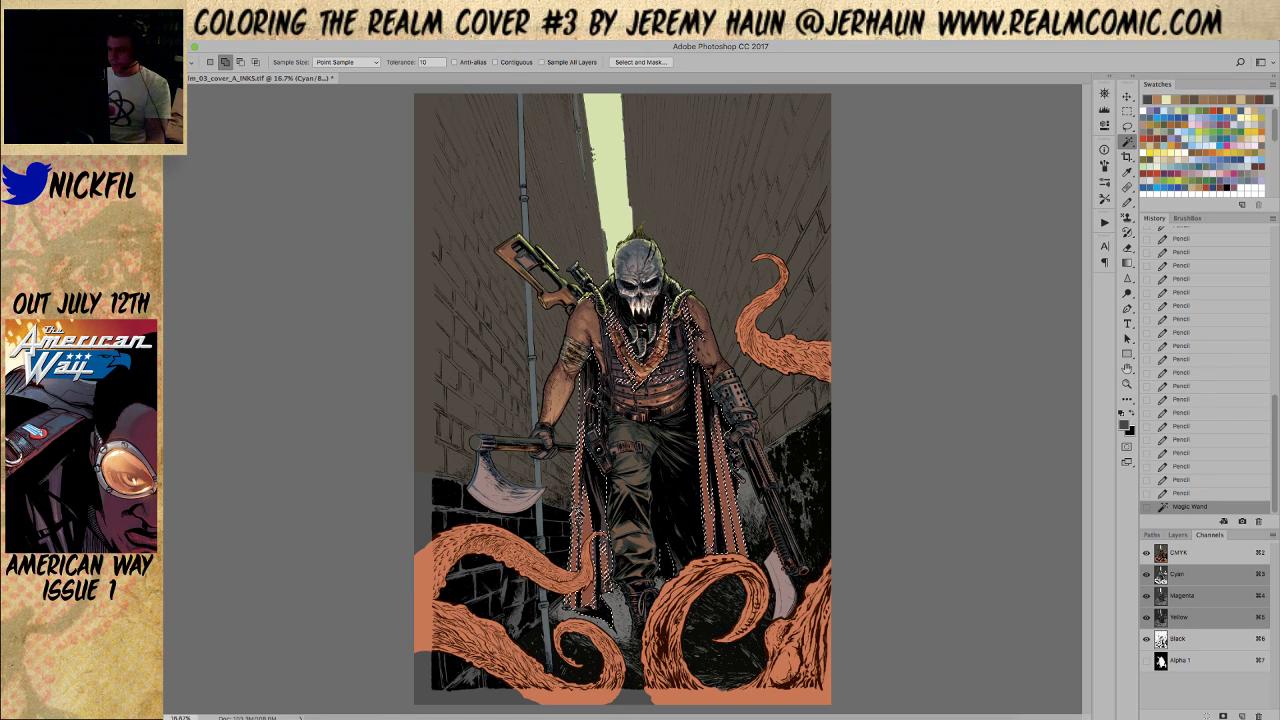
Trim the scarf, chest and strap areas out of the selection with the Lasso so only the cape is selected
key(l)
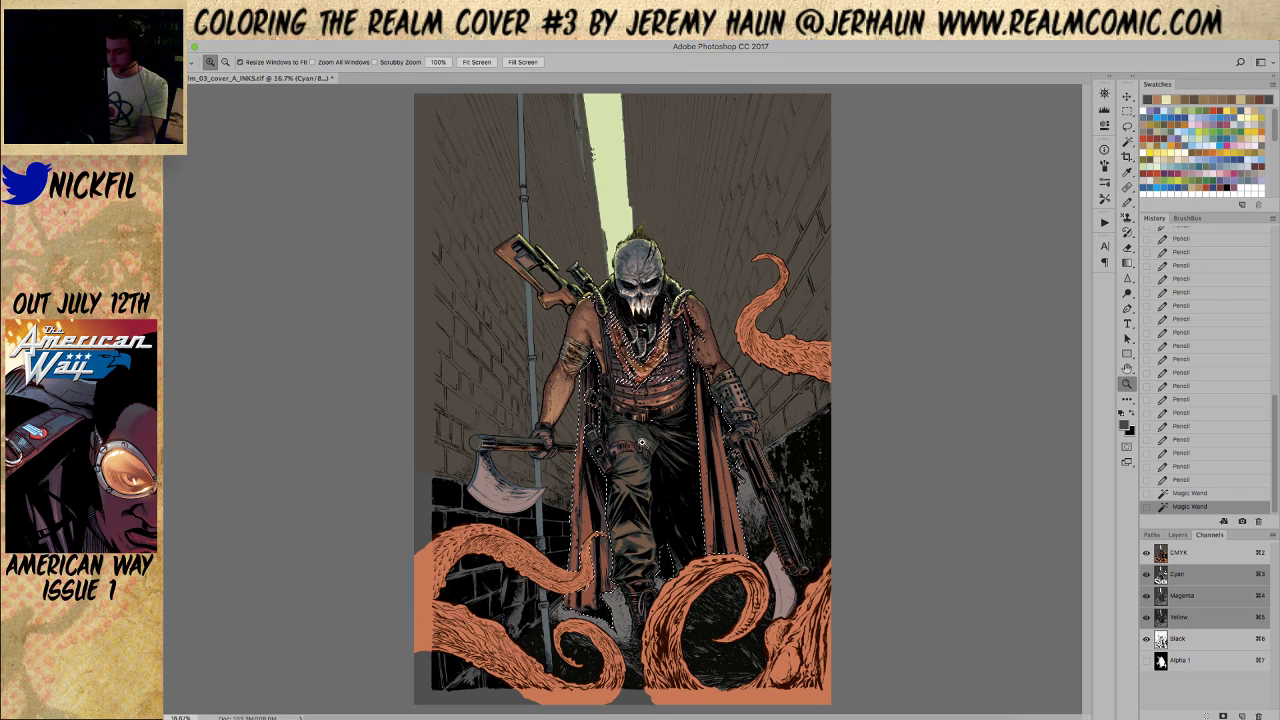
mouse_move(592, 312)
mouse_down()
mouse_move(632, 436)
mouse_move(695, 415)
mouse_move(688, 310)
mouse_move(690, 350)
mouse_move(560, 306)
mouse_move(616, 298)
mouse_move(700, 486)
mouse_up()
mouse_move(672, 344)
mouse_down()
mouse_move(676, 455)
mouse_move(679, 385)
mouse_up()
key(z)
click(677, 458)
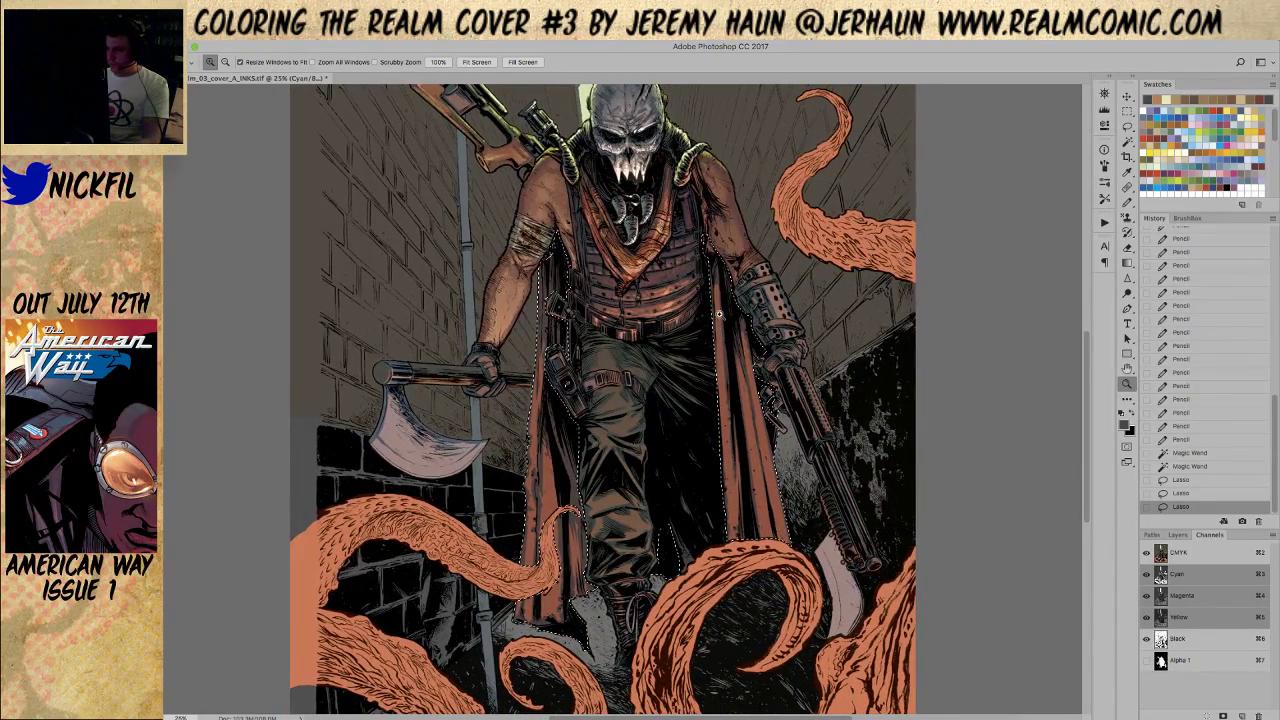
key(l)
mouse_move(720, 250)
mouse_down()
mouse_move(712, 272)
mouse_move(665, 240)
mouse_up()
key(h)
key(ctrl+0)
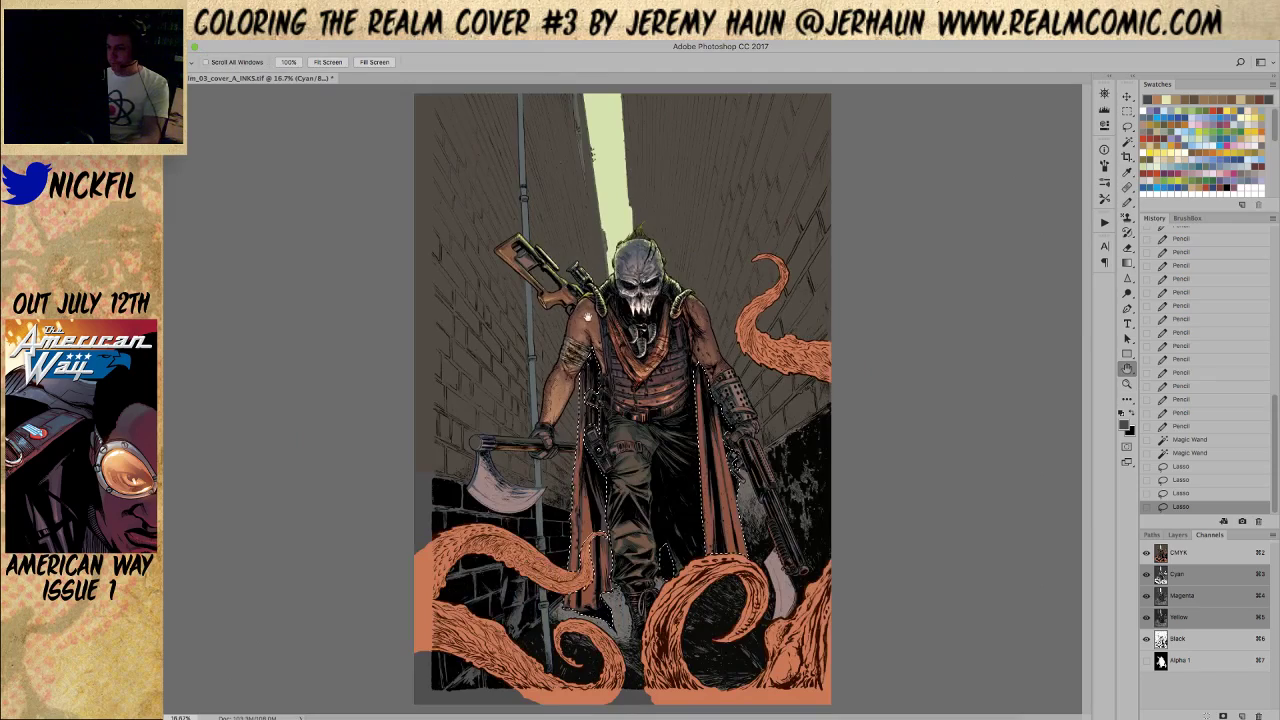
Set the Gradient tool to Normal mode and apply a dark gradient down the selected cape
key(g)
key(ctrl+equal)
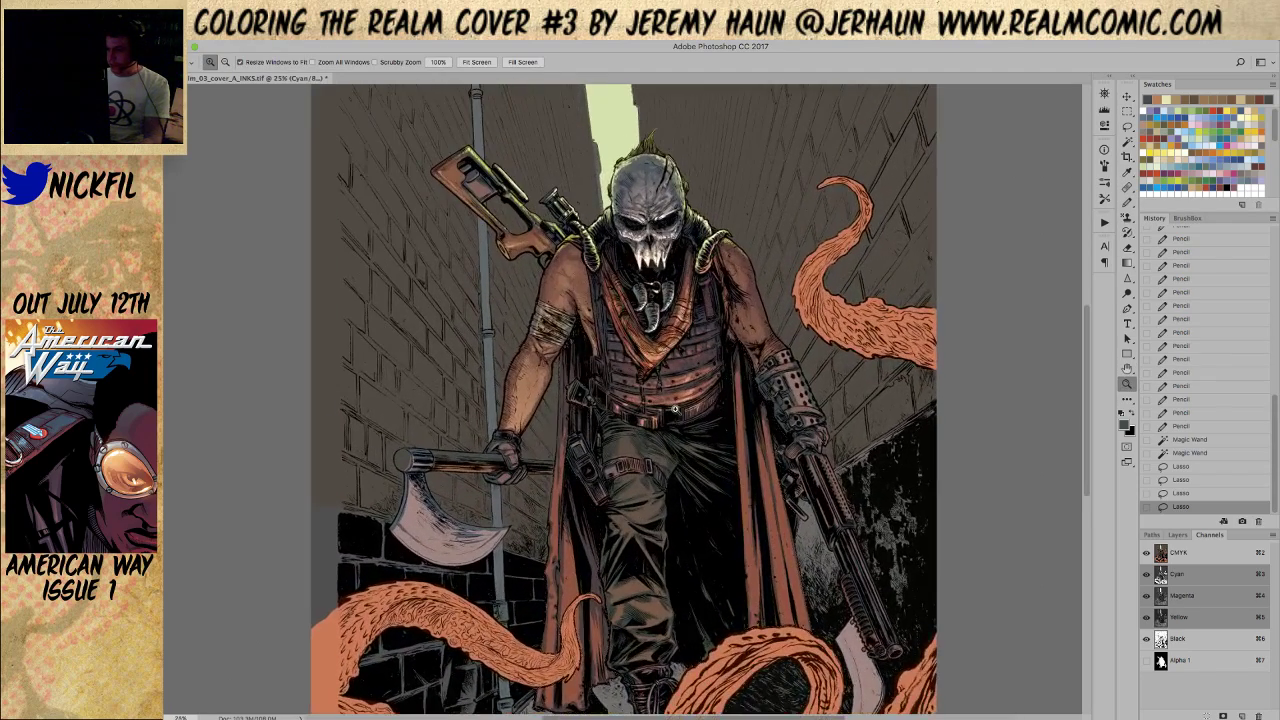
scroll(738, 360, down, 3)
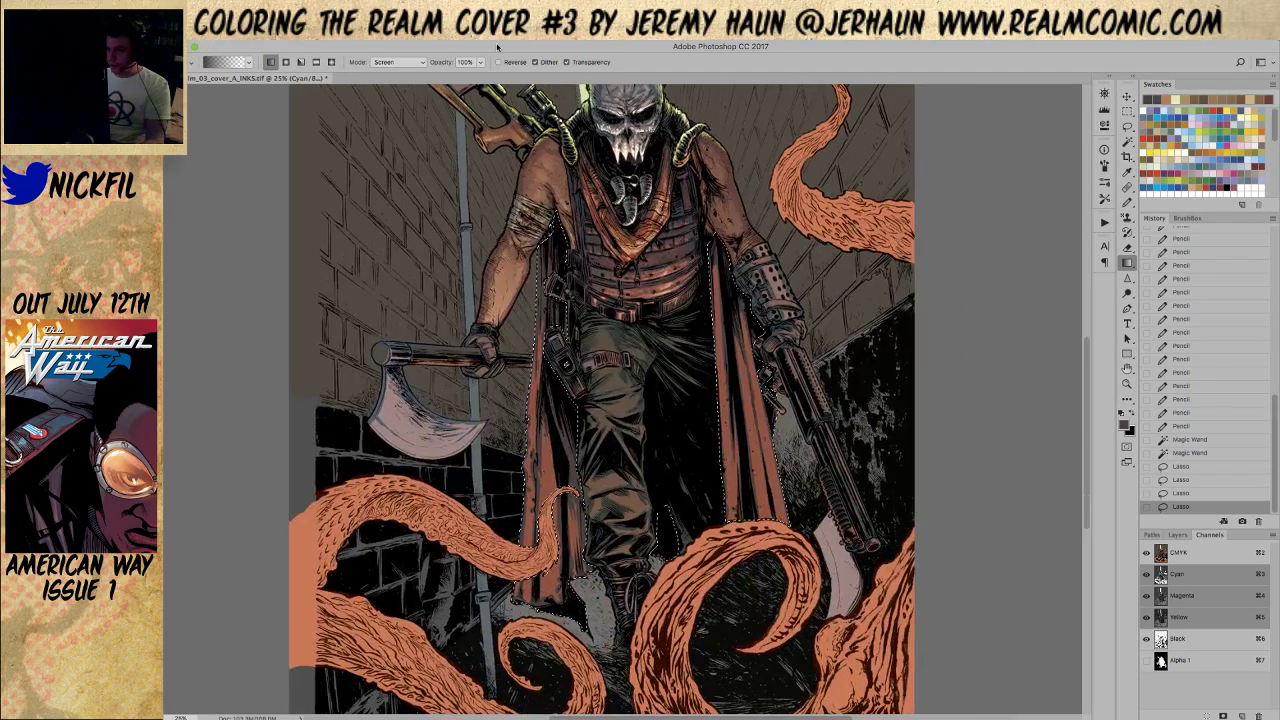
click(398, 62)
click(387, 43)
drag(632, 182, 652, 640)
key(z)
key(ctrl+d)
key(ctrl+minus)
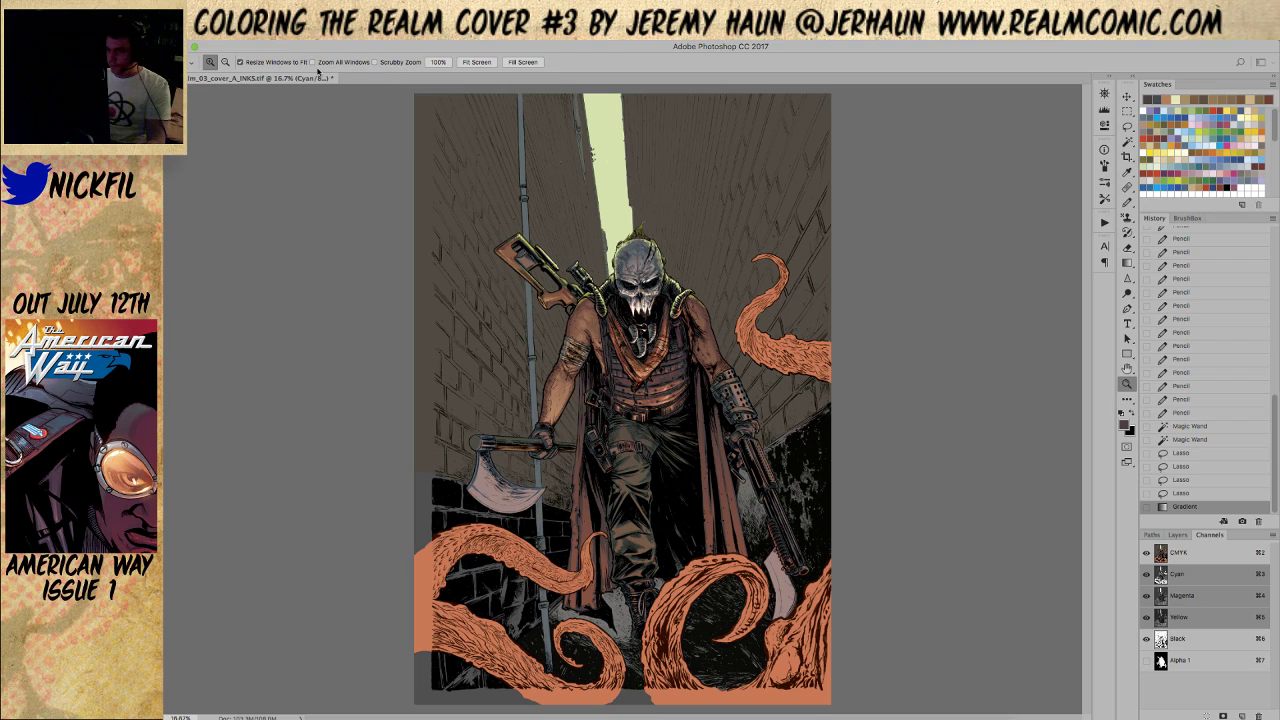
Deepen the cape with reddish-brown and purple gradients in Multiply mode at 100% opacity
key(g)
click(1224, 101)
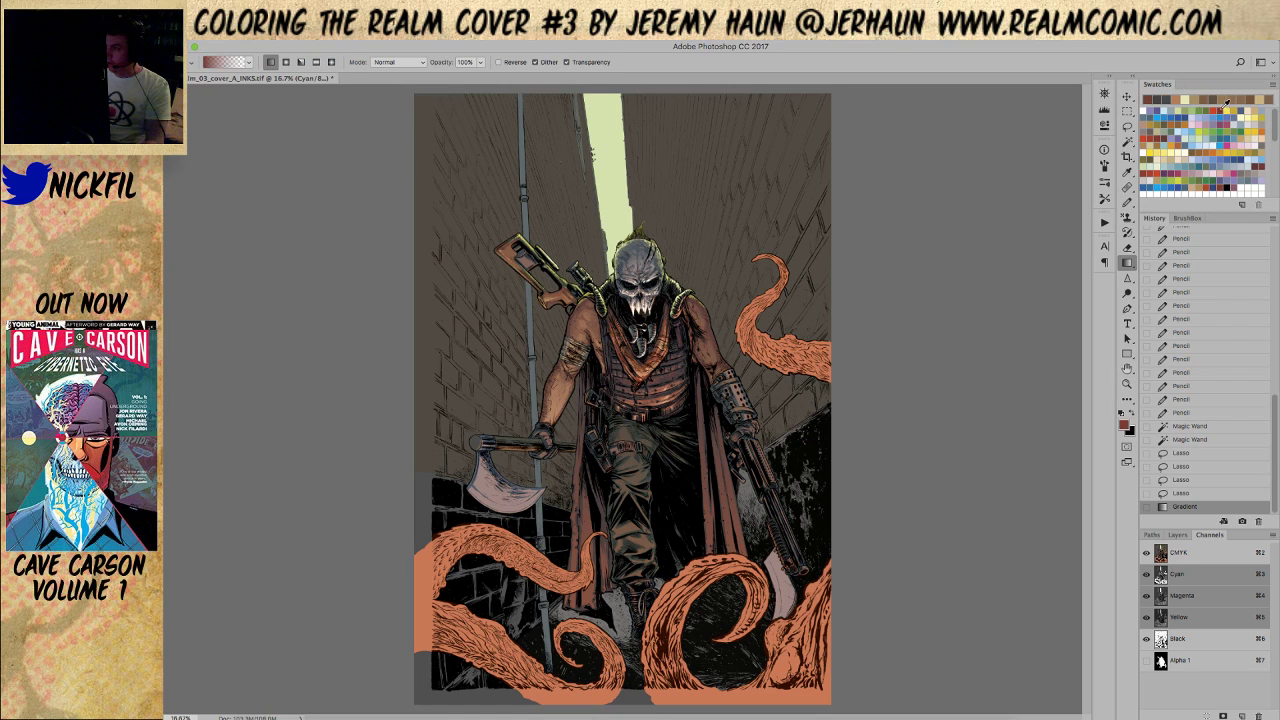
click(398, 62)
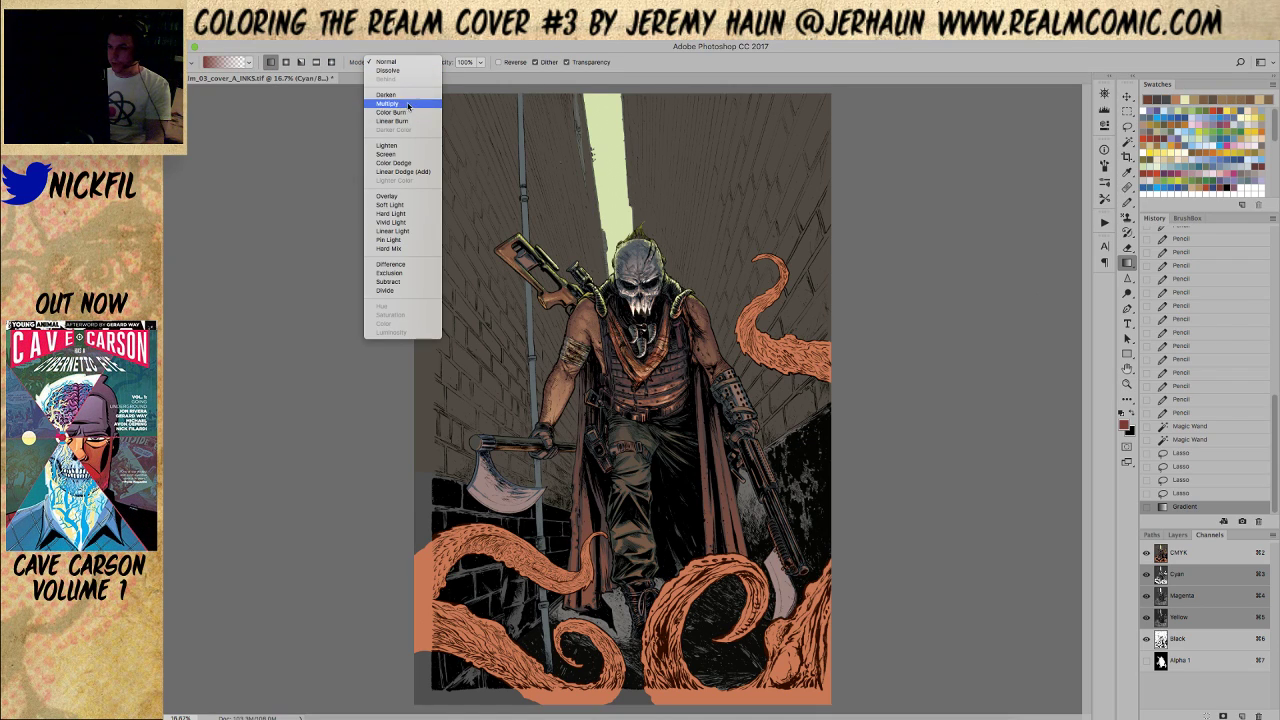
click(396, 97)
drag(638, 302, 658, 578)
drag(628, 336, 628, 554)
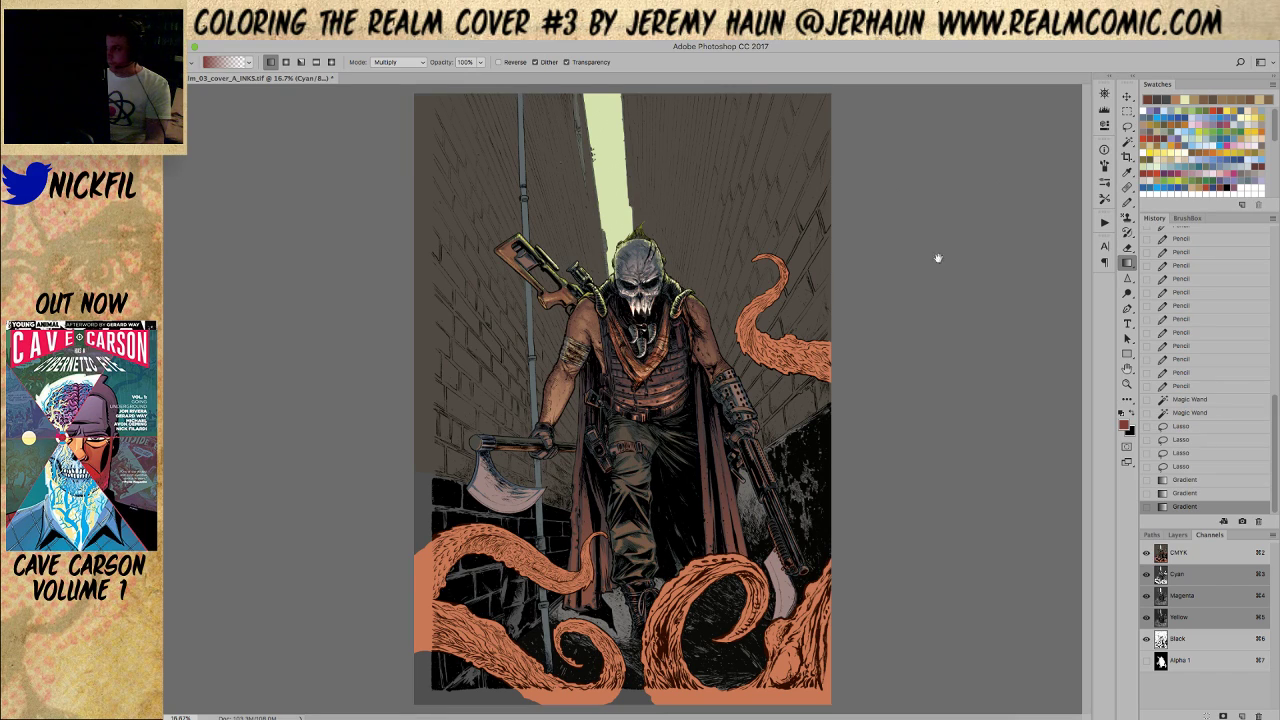
click(1162, 169)
drag(673, 263, 673, 552)
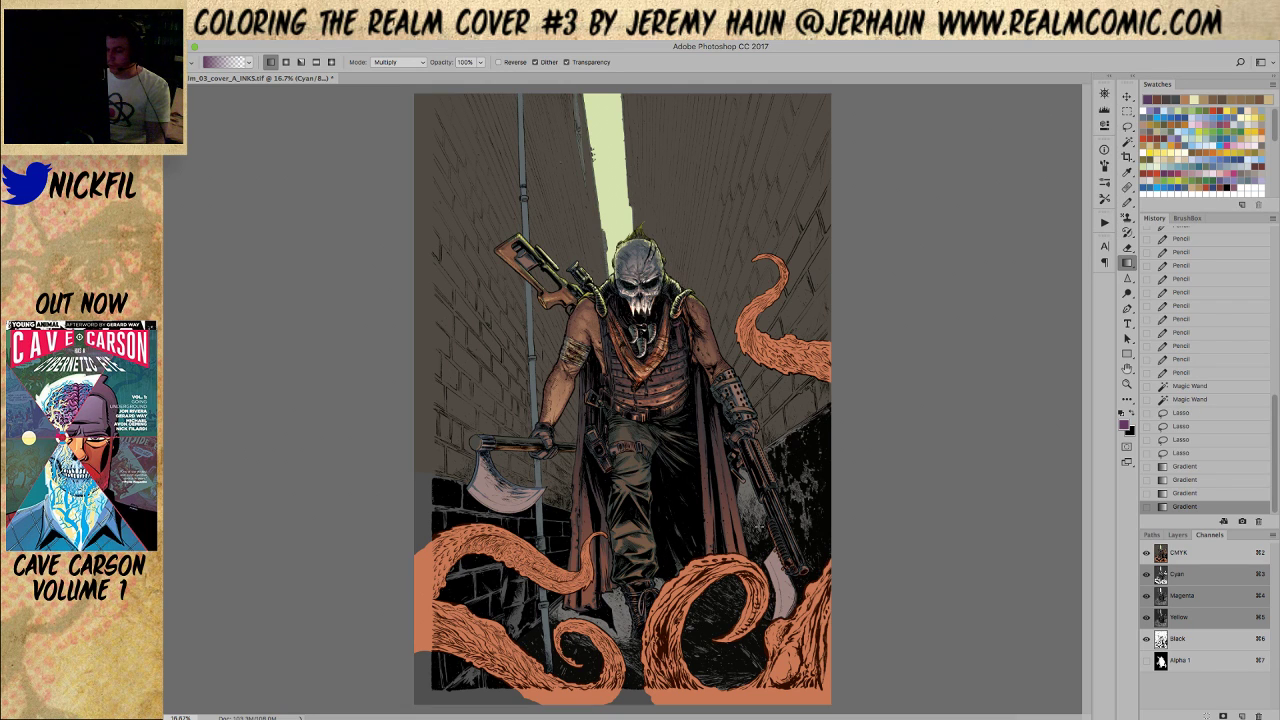
Sample orange as the foreground color and set the Gradient tool to Screen mode
key(z)
click(639, 548)
key(g)
alt+click(712, 454)
drag(603, 330, 612, 253)
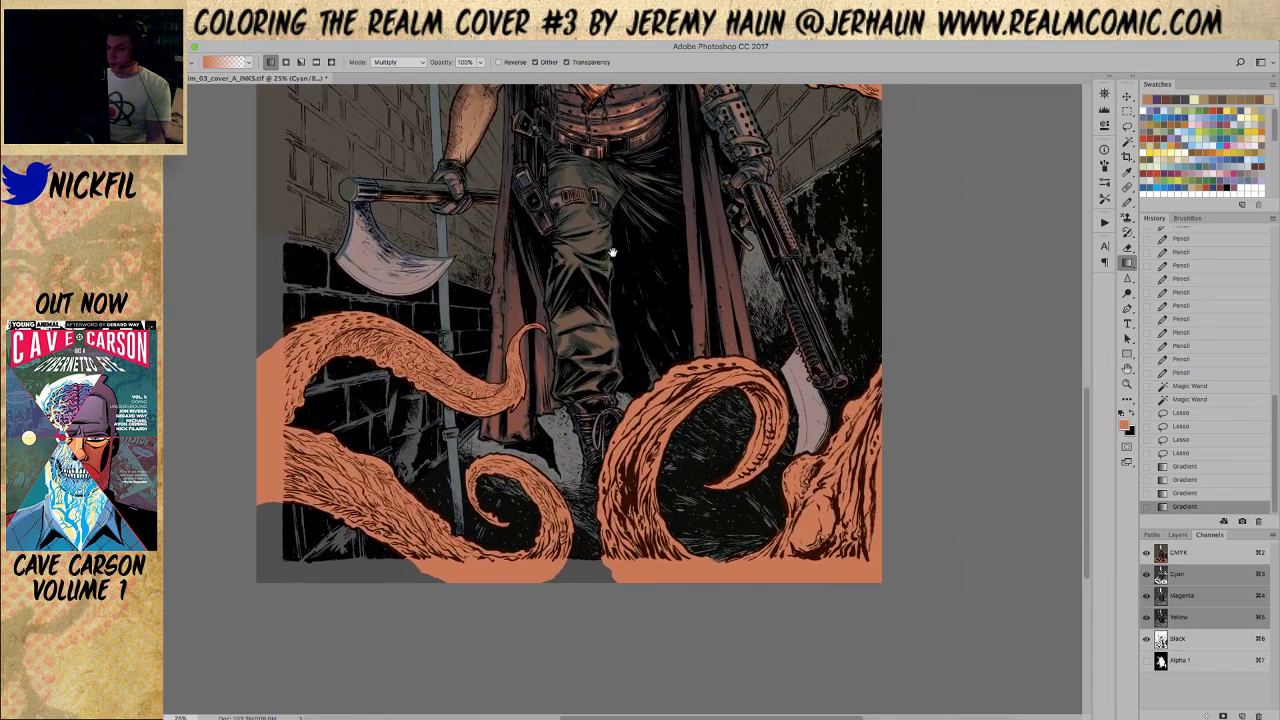
scroll(390, 62, up, 1)
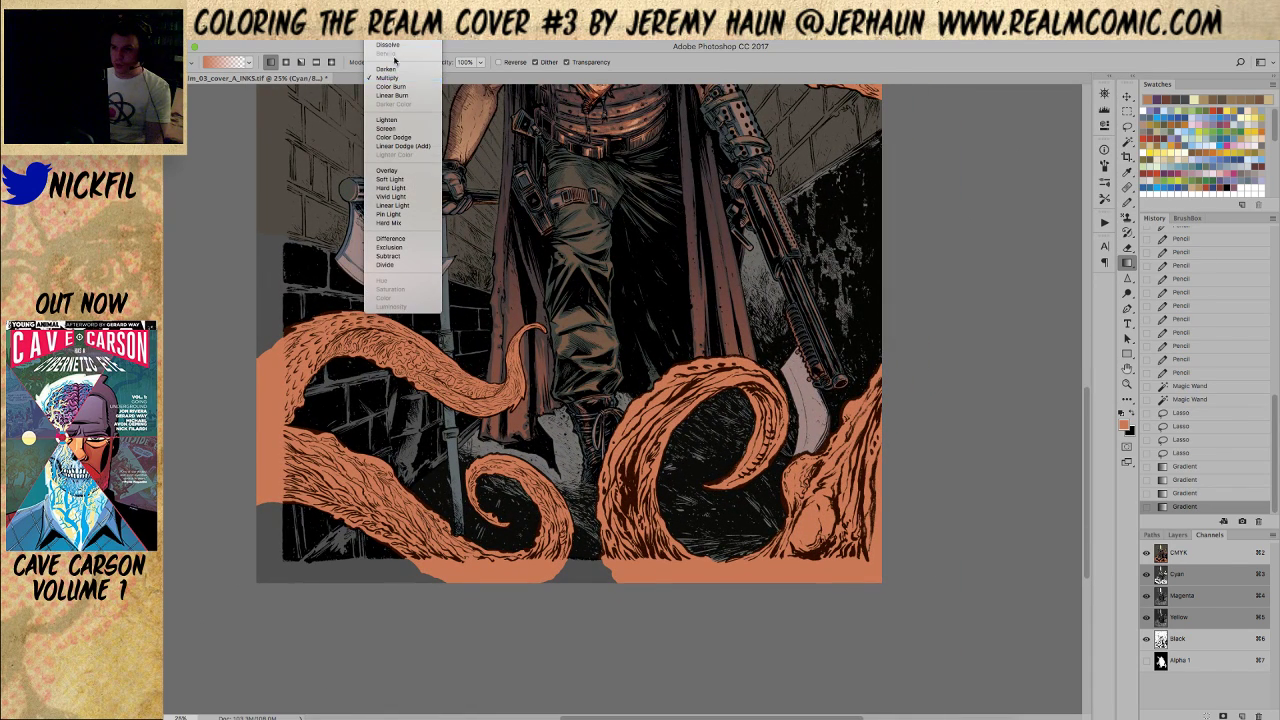
click(385, 128)
drag(590, 527, 579, 216)
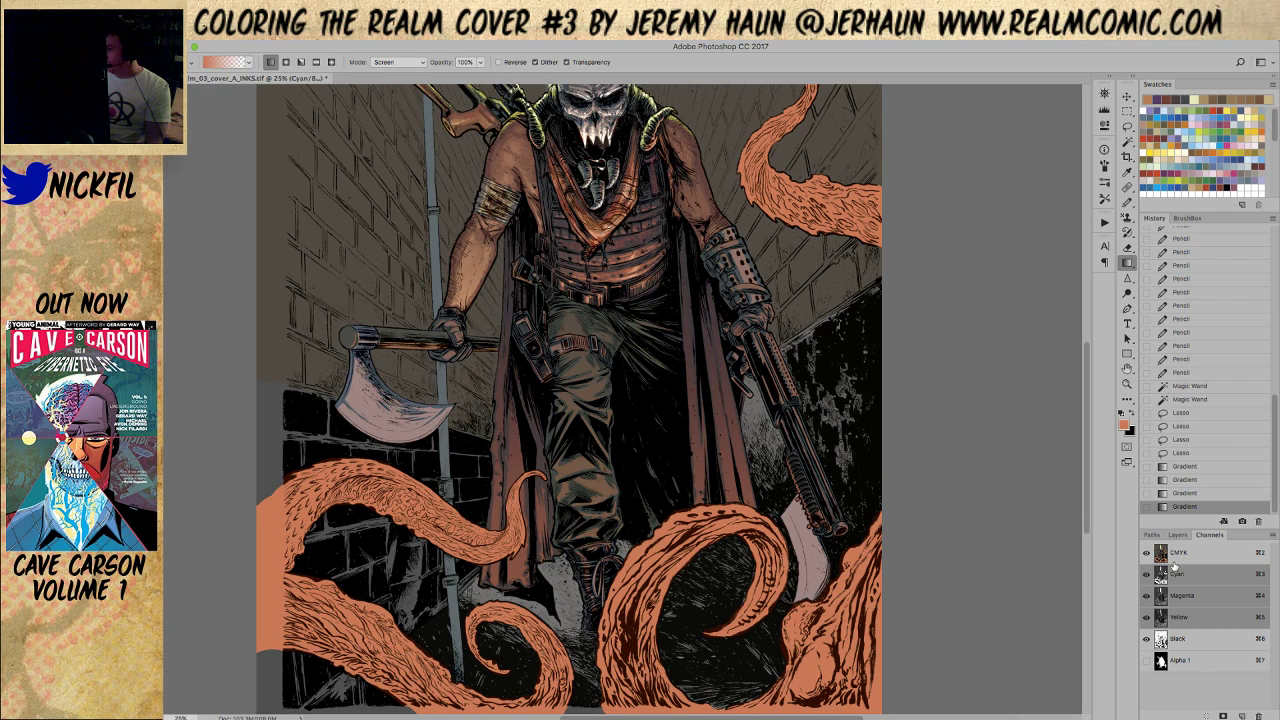
key(b)
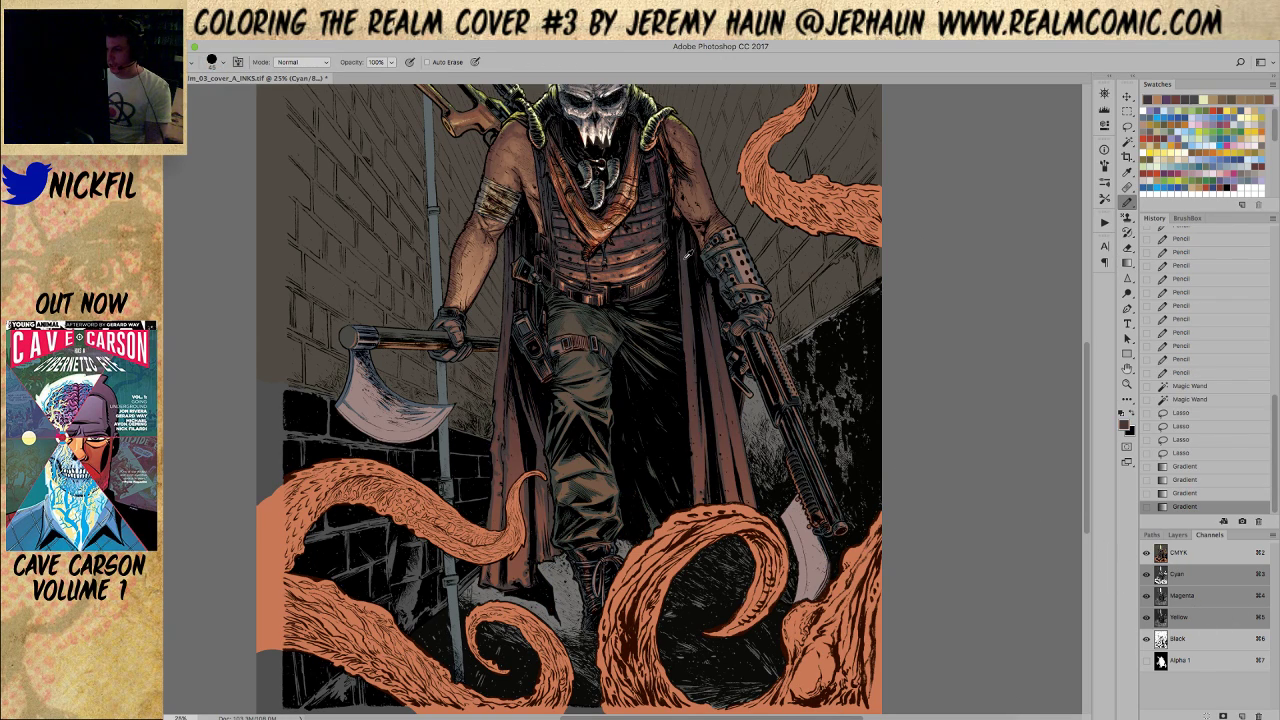
click(1125, 427)
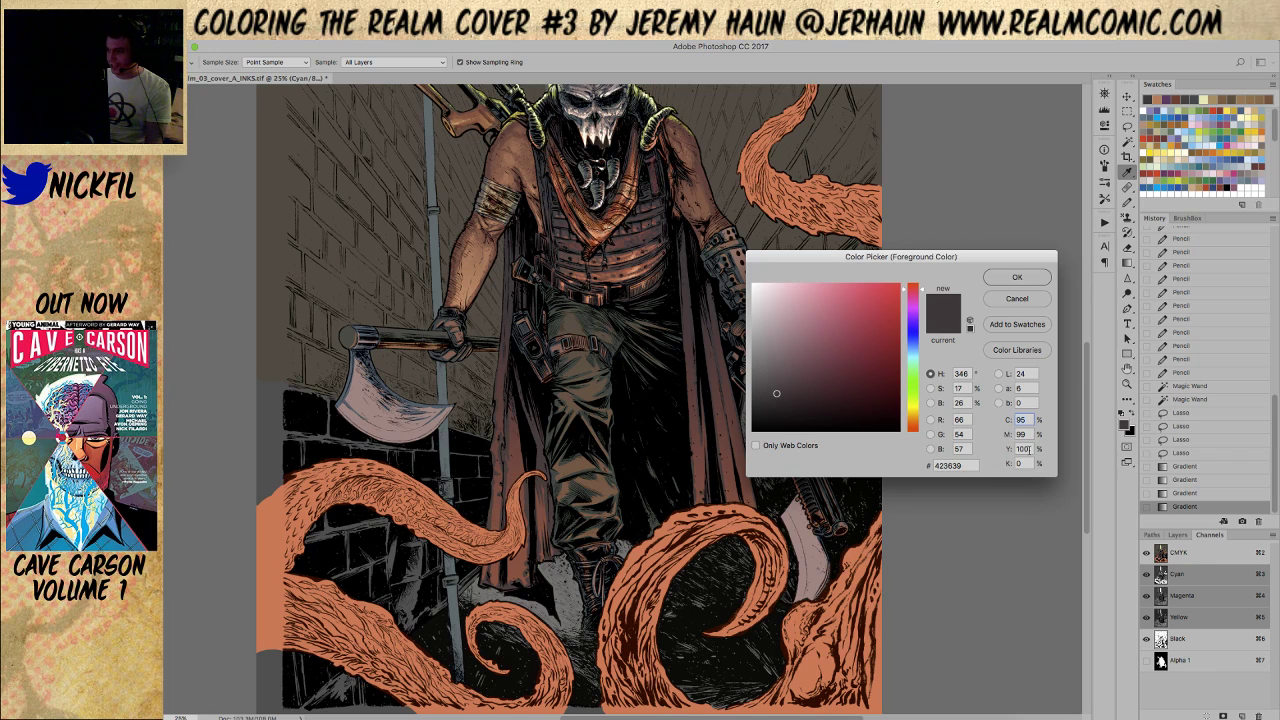
click(1017, 298)
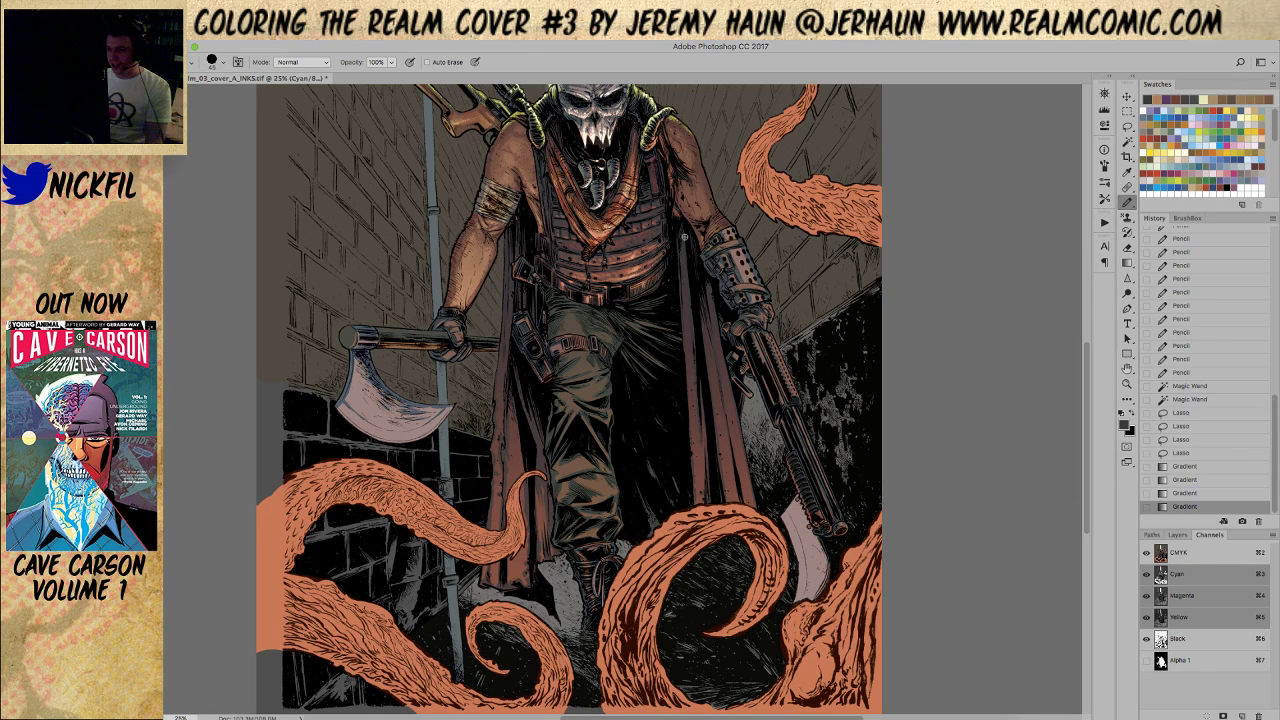
Sample the tentacle's orange as the foreground color
key(z)
alt+click(558, 258)
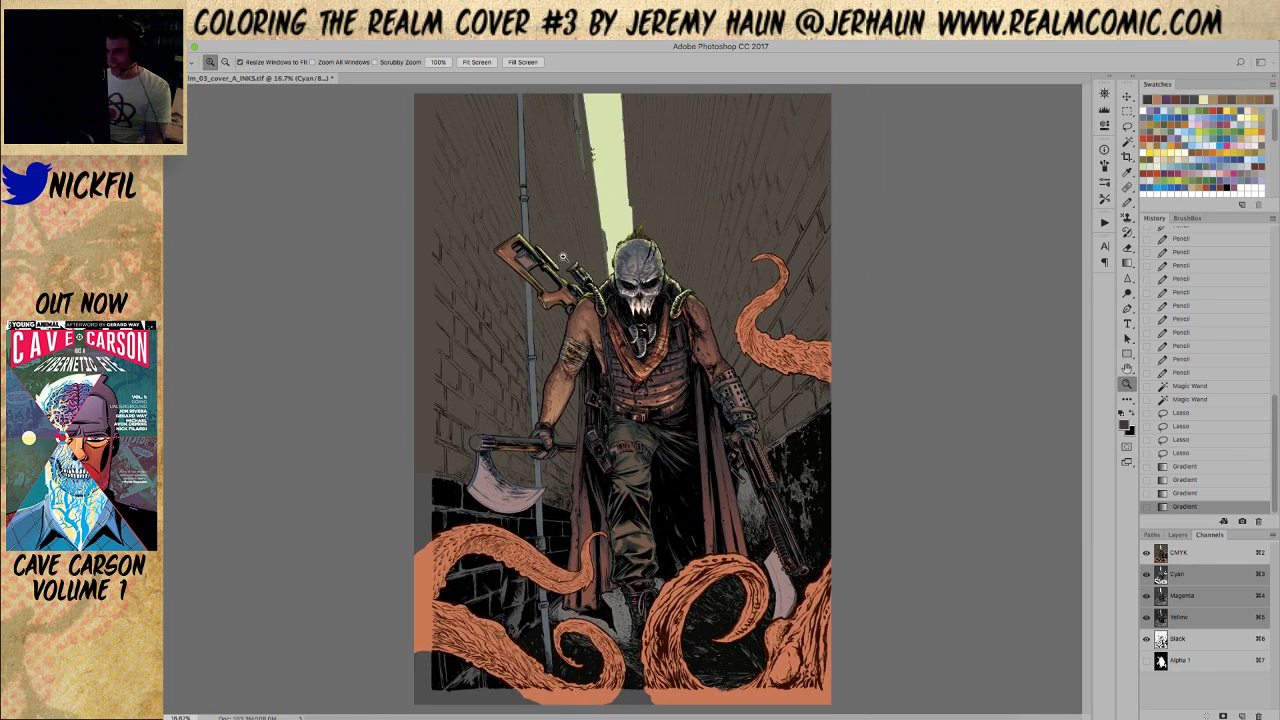
click(682, 425)
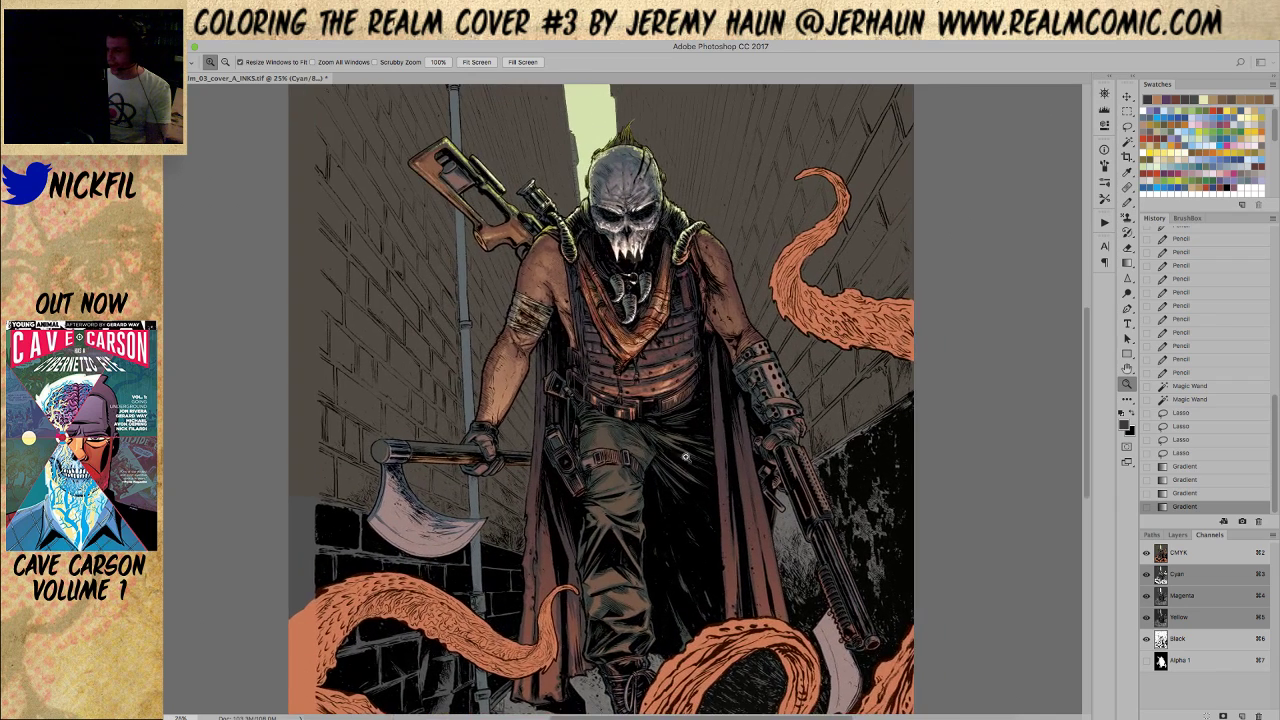
click(1153, 116)
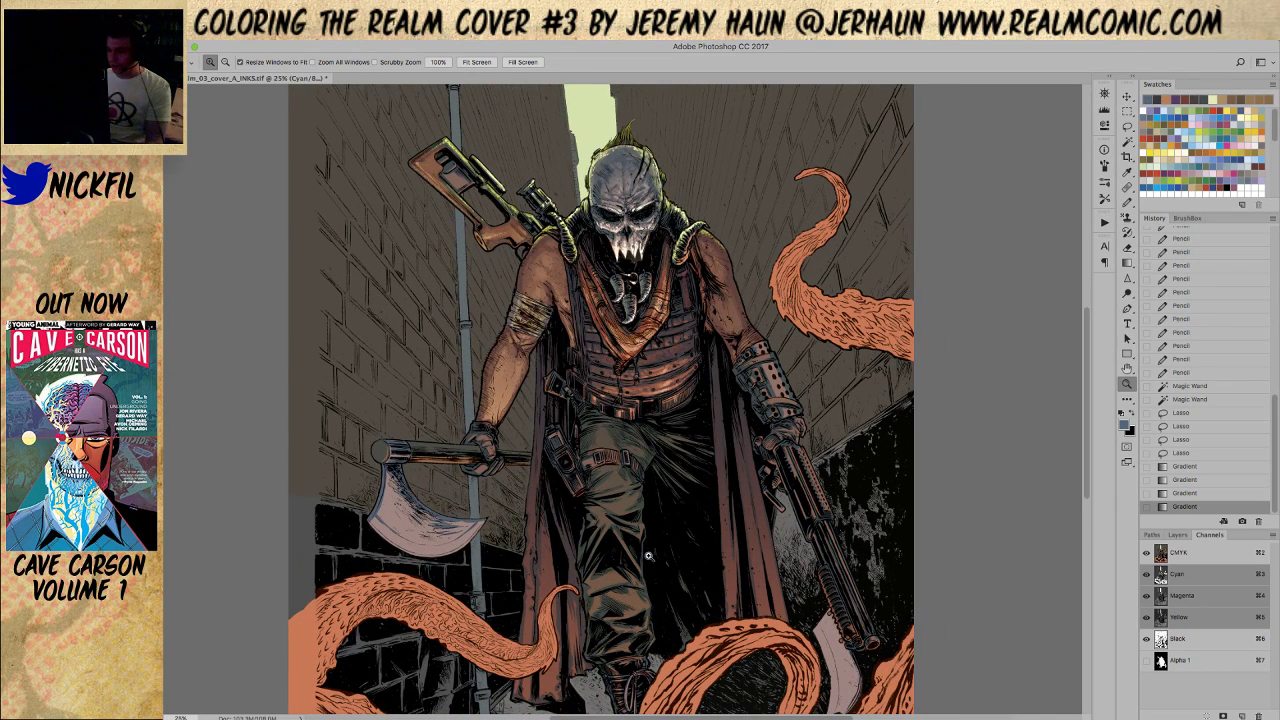
key(b)
alt+click(808, 302)
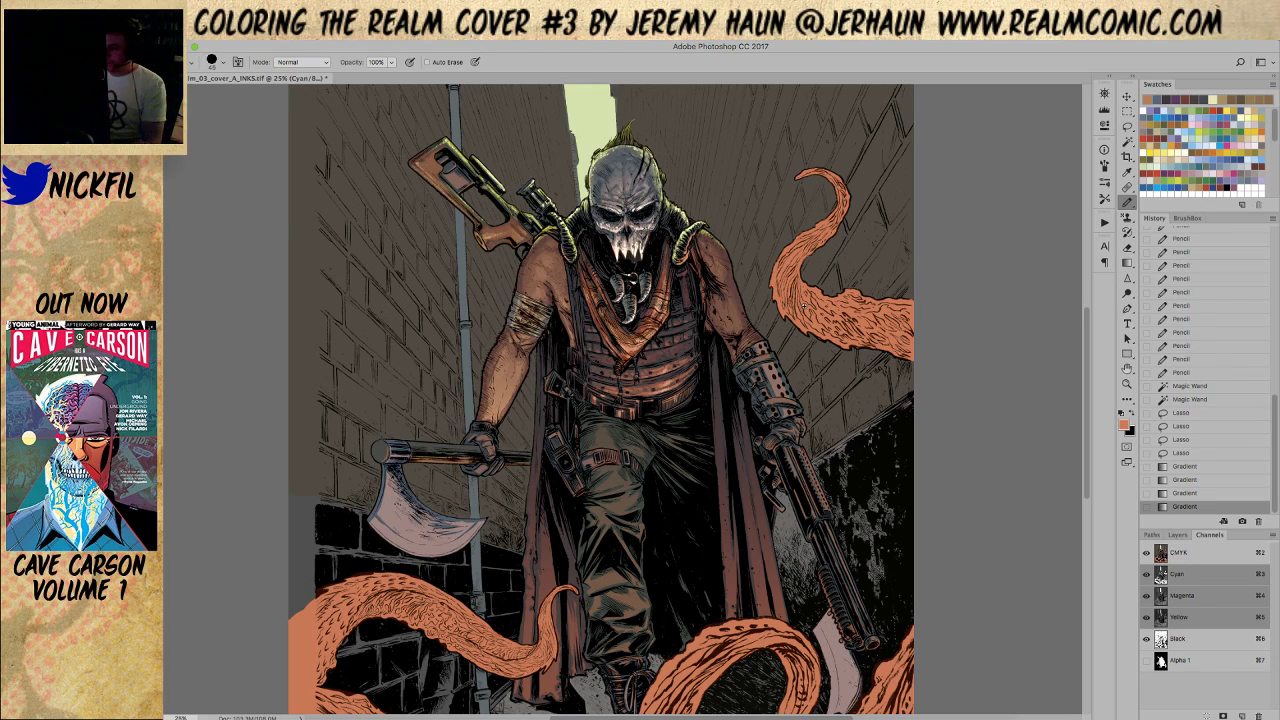
scroll(726, 429, down, 5)
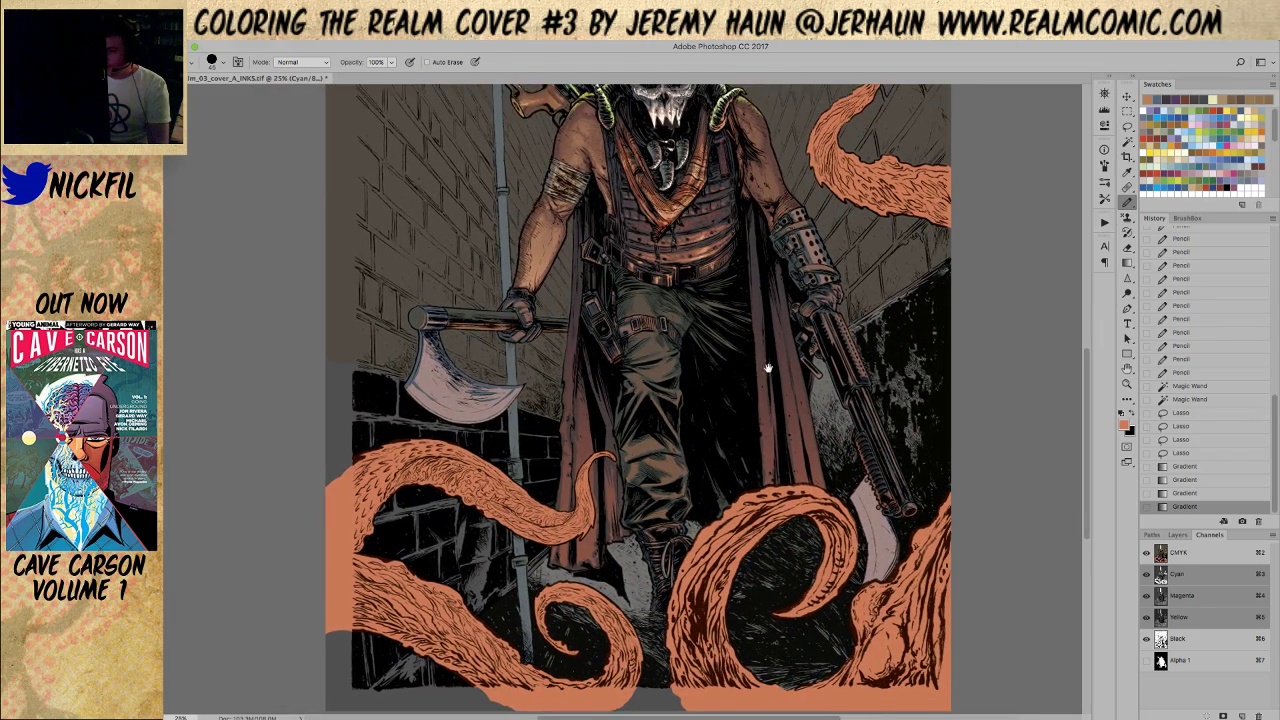
scroll(691, 367, up, 3)
scroll(691, 367, left, 3)
key(g)
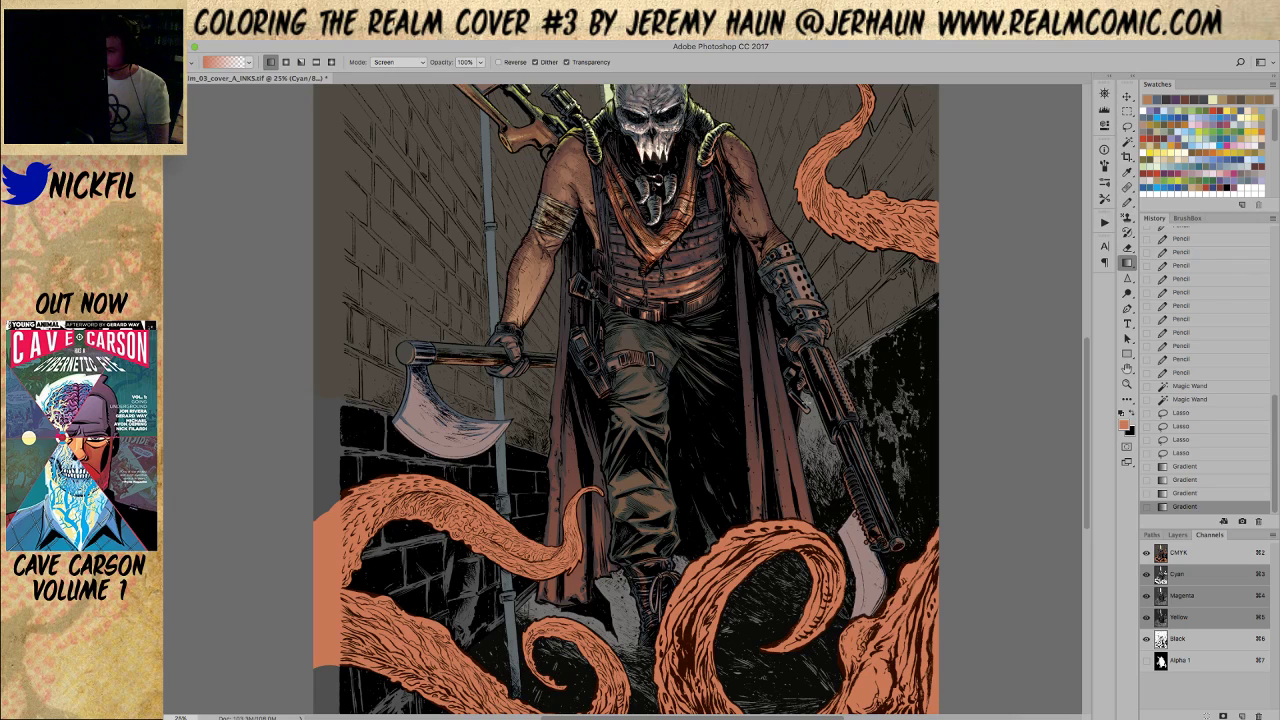
key(z)
alt+click(665, 456)
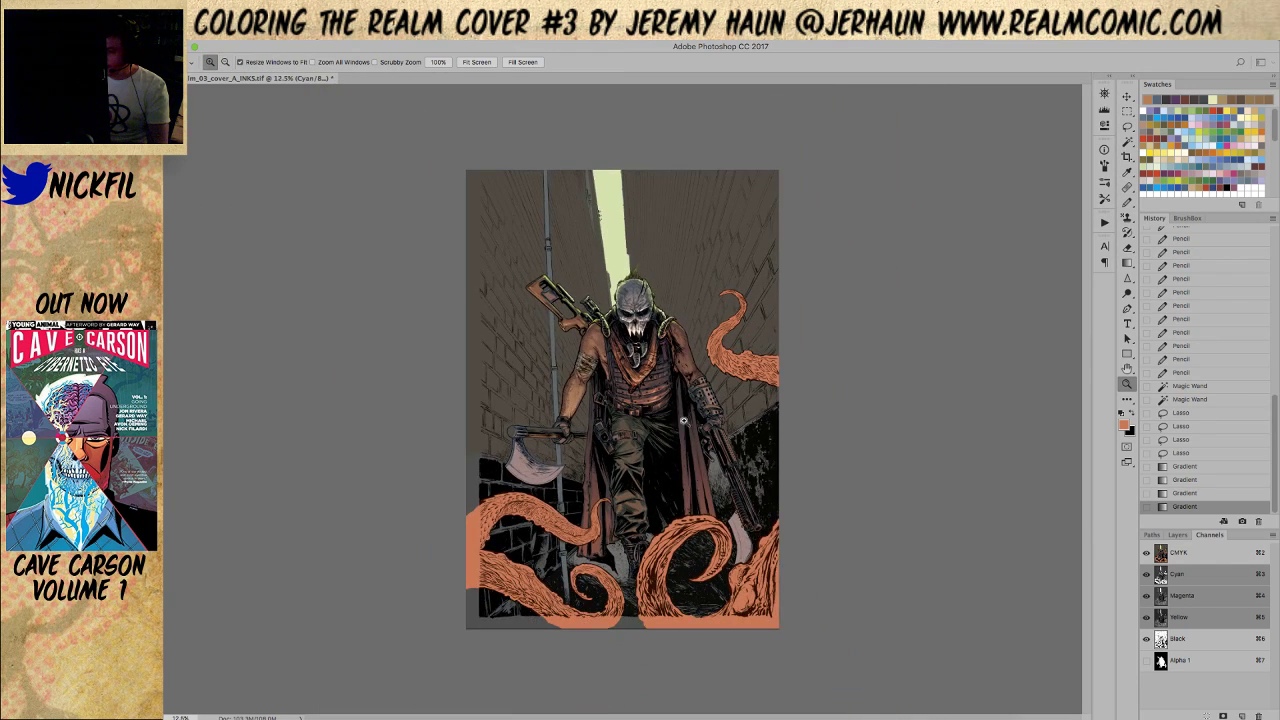
key(g)
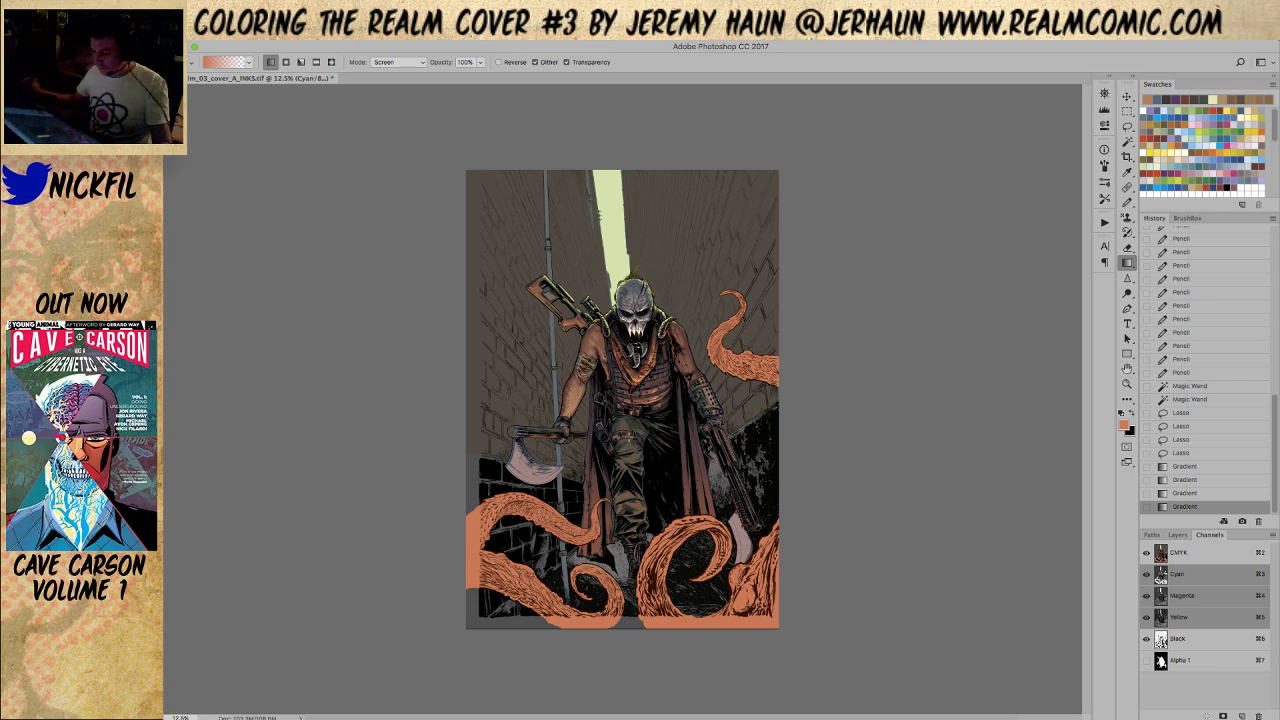
Paint orange highlights on the lower folds of the cape beside the axe with the Brush tool in Normal mode at 50% opacity
click(1127, 383)
click(645, 472)
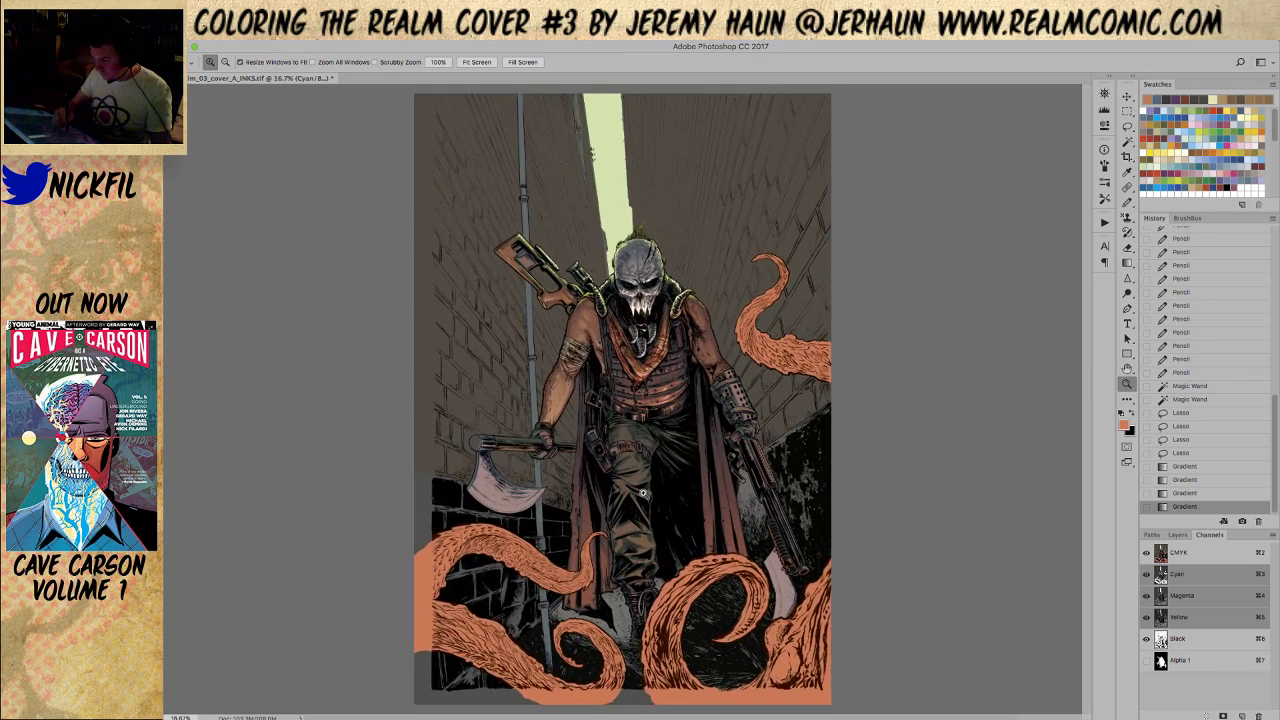
click(1127, 368)
drag(893, 495, 847, 455)
click(1127, 201)
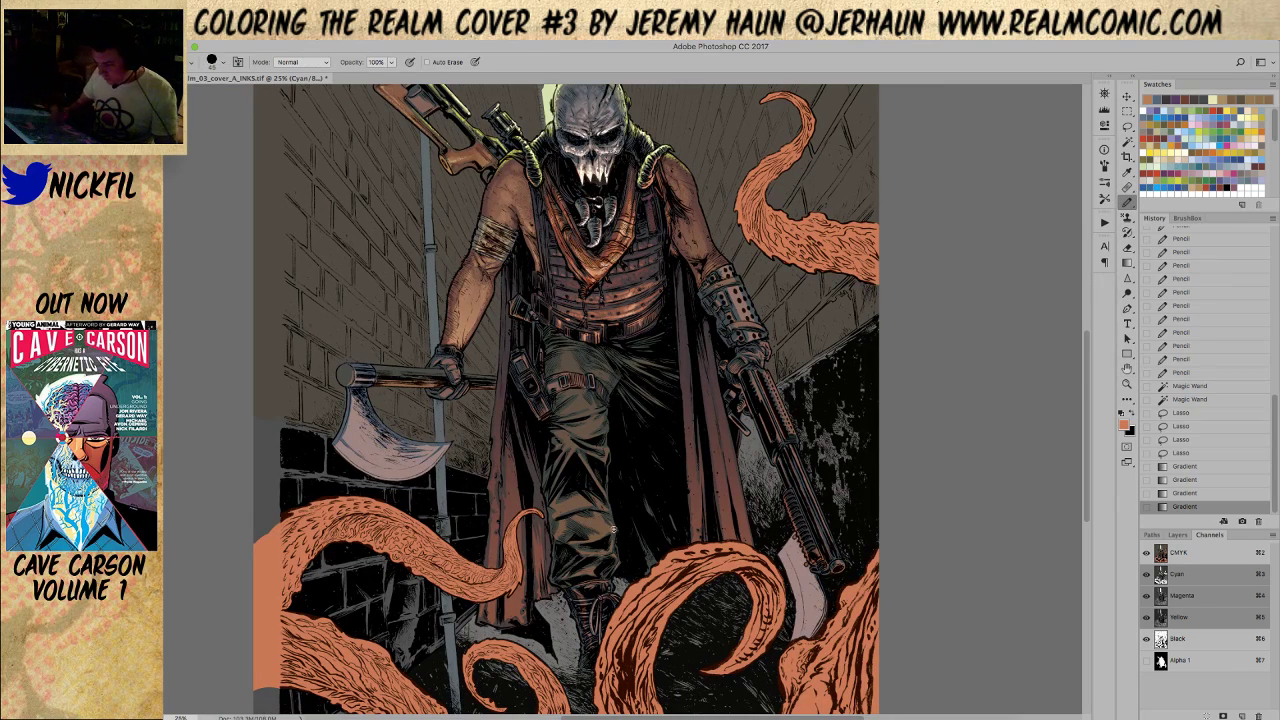
key(shift+b)
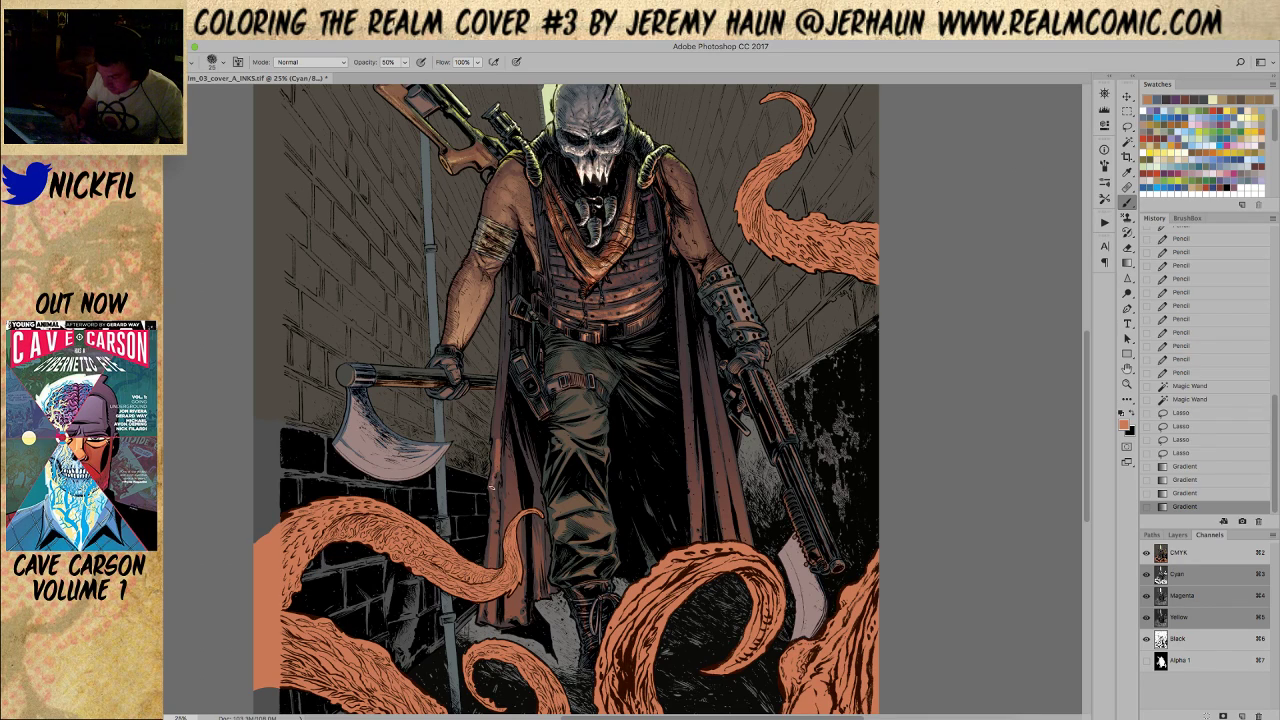
drag(493, 486, 496, 510)
drag(508, 446, 515, 472)
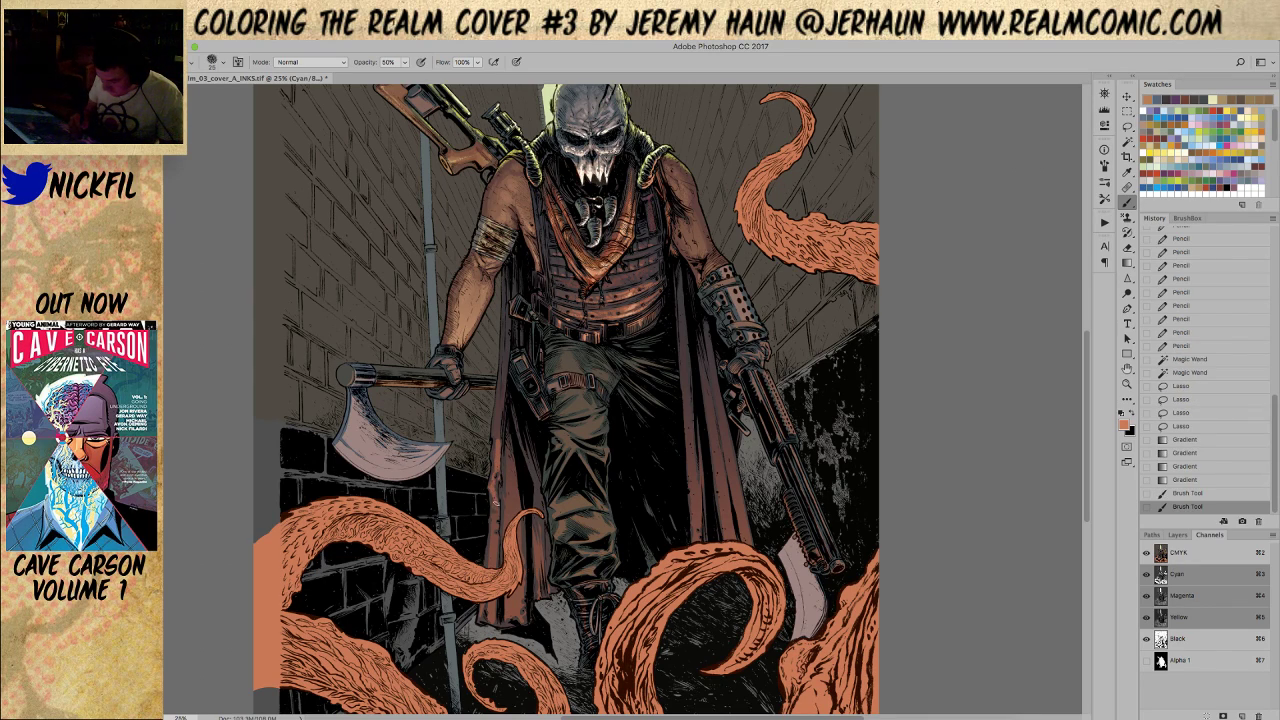
drag(491, 517, 493, 618)
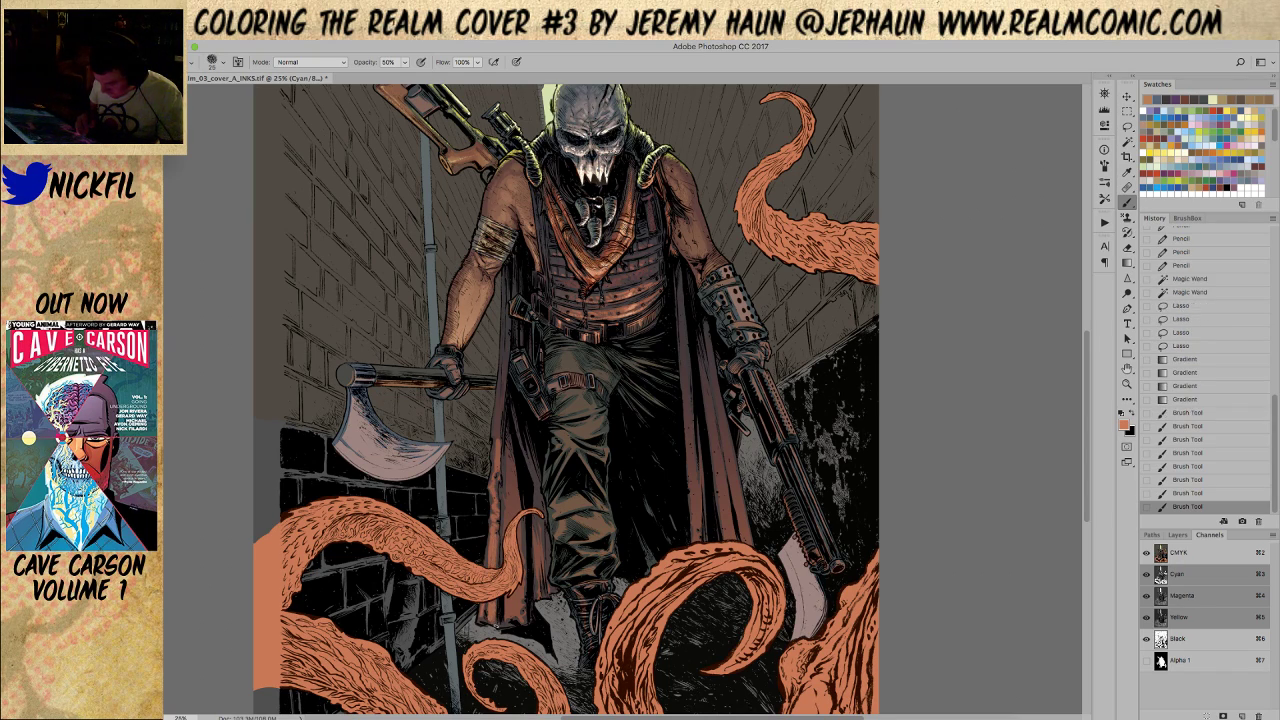
click(310, 62)
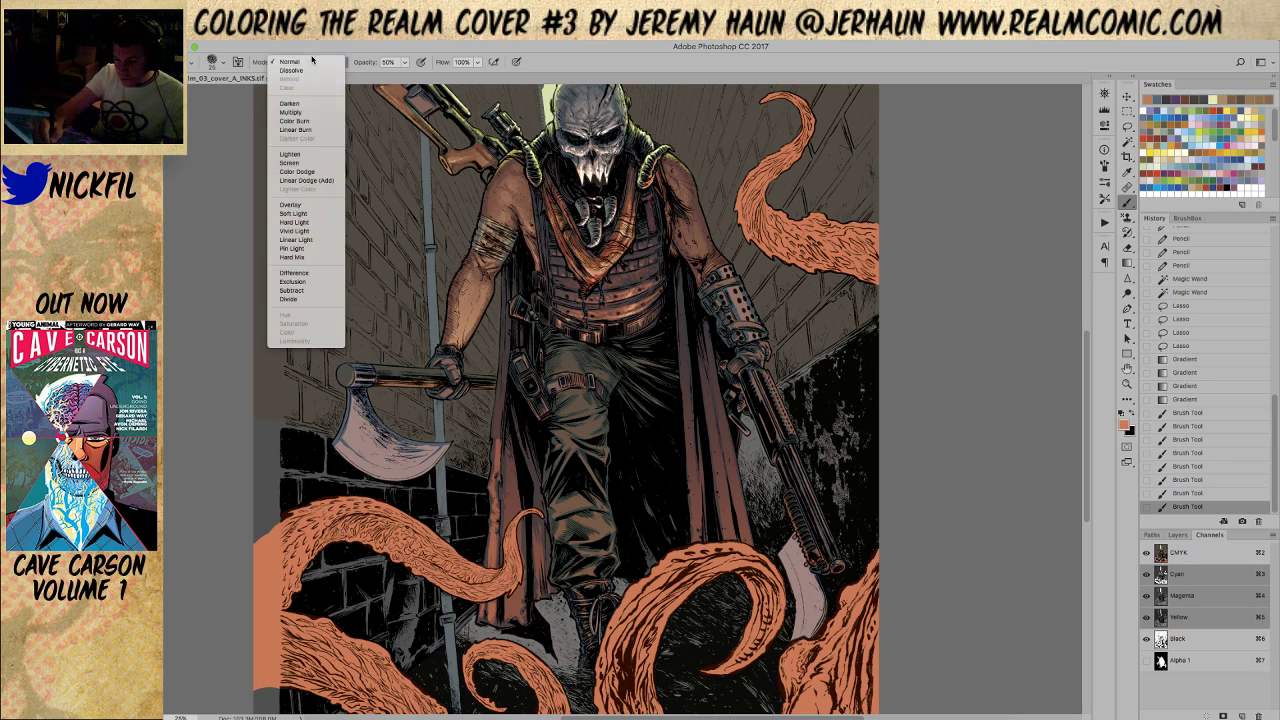
click(303, 164)
click(312, 62)
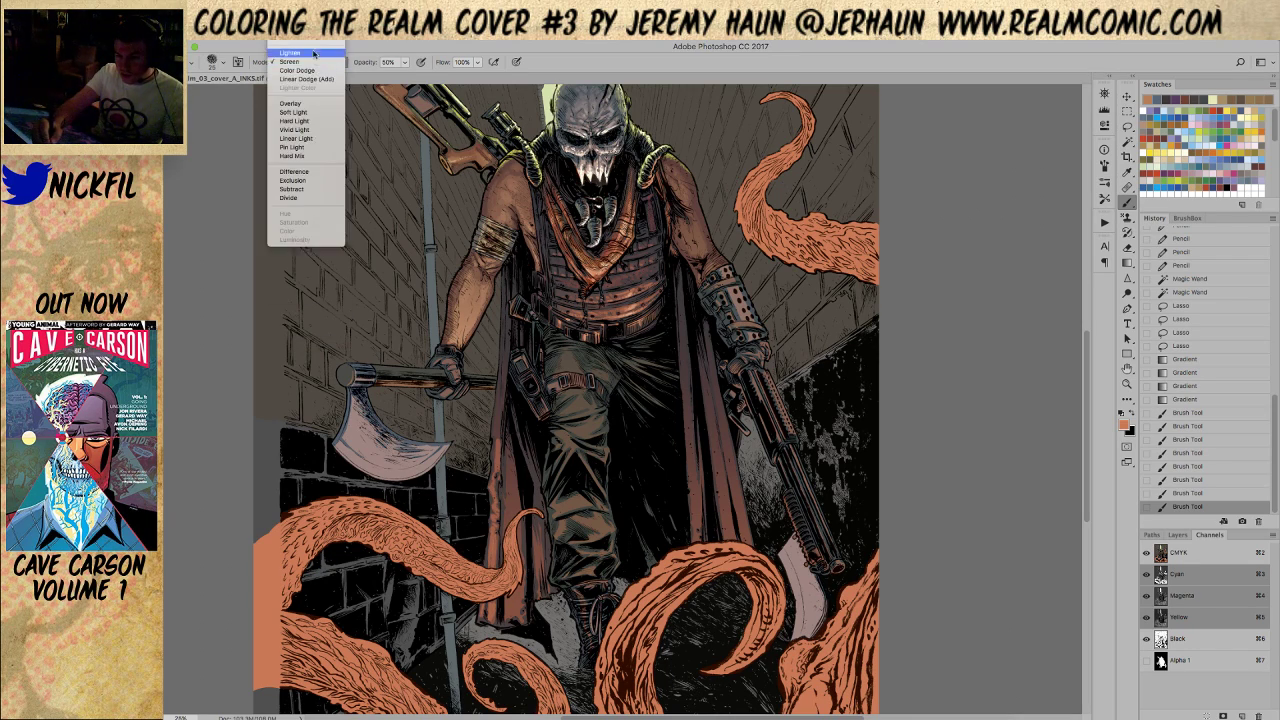
click(313, 46)
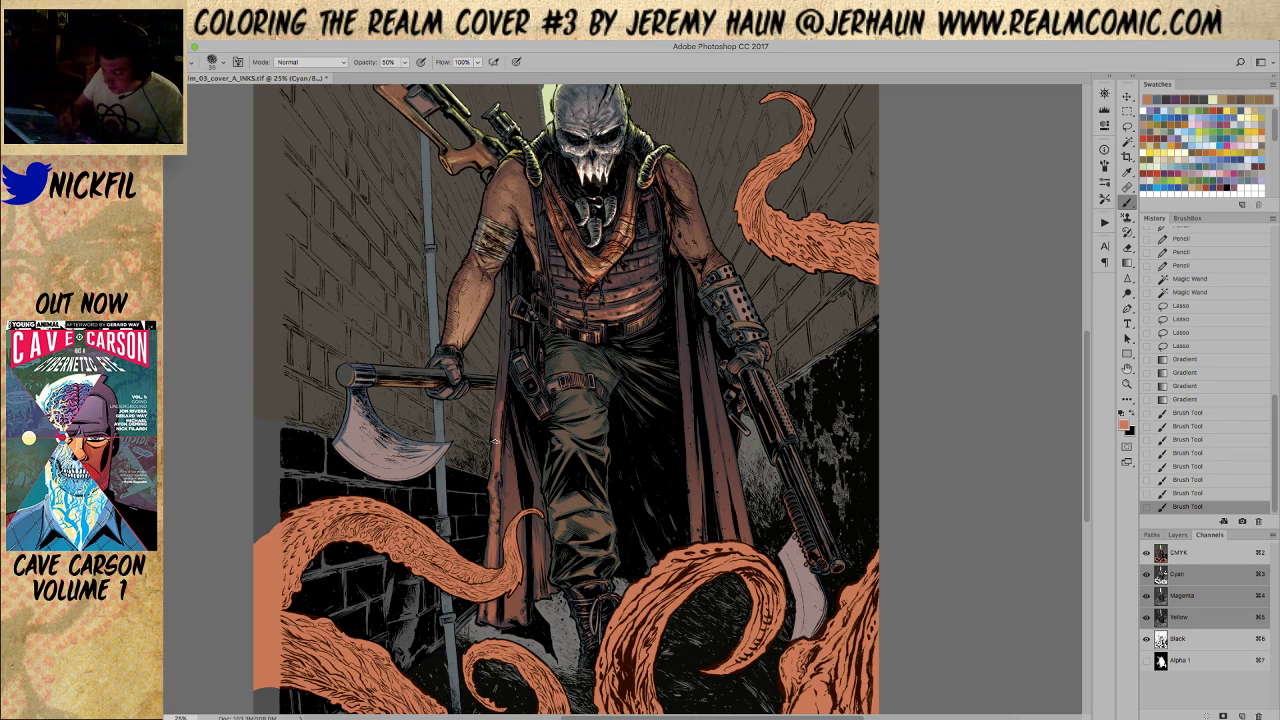
Brush orange highlights up the outer edge of the cape near the axe hand at 50% opacity
click(506, 393)
drag(499, 412, 501, 370)
drag(505, 417, 509, 332)
drag(500, 433, 505, 396)
mouse_move(494, 454)
mouse_down()
mouse_move(481, 423)
mouse_move(498, 470)
mouse_up()
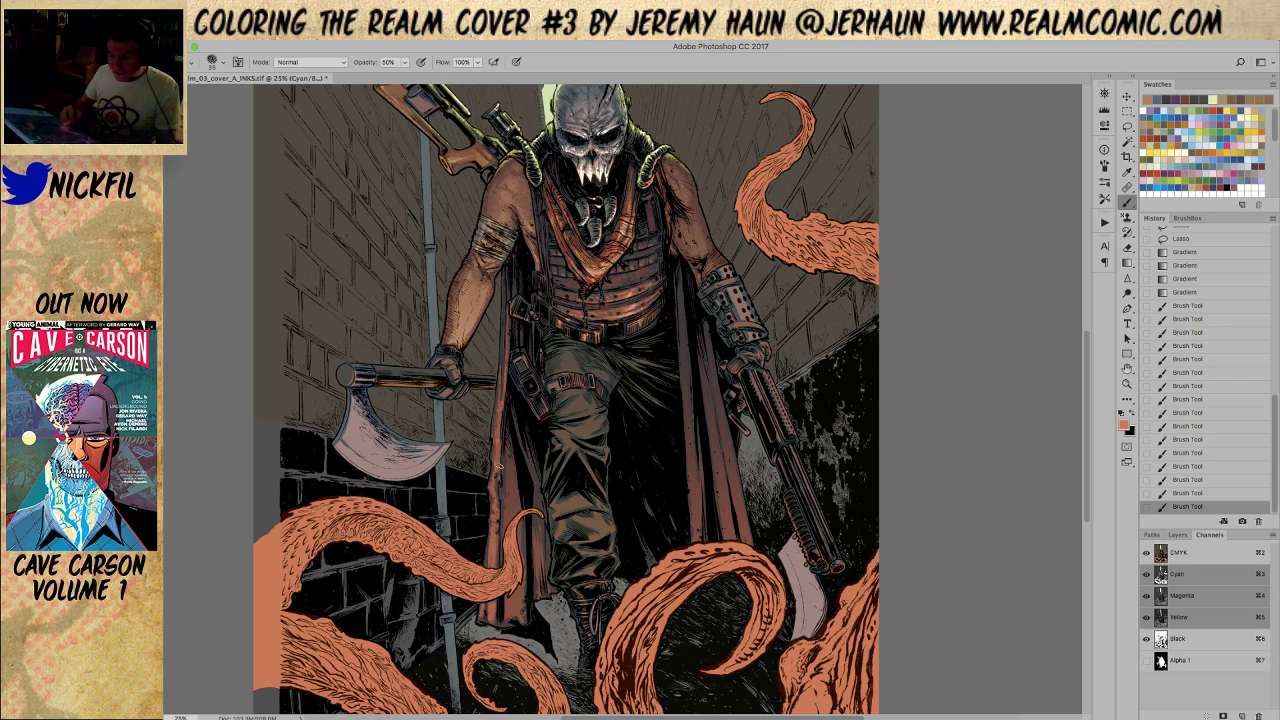
Blend reddish-brown tones into the inner folds of the cape on the axe side
click(497, 462)
click(500, 488)
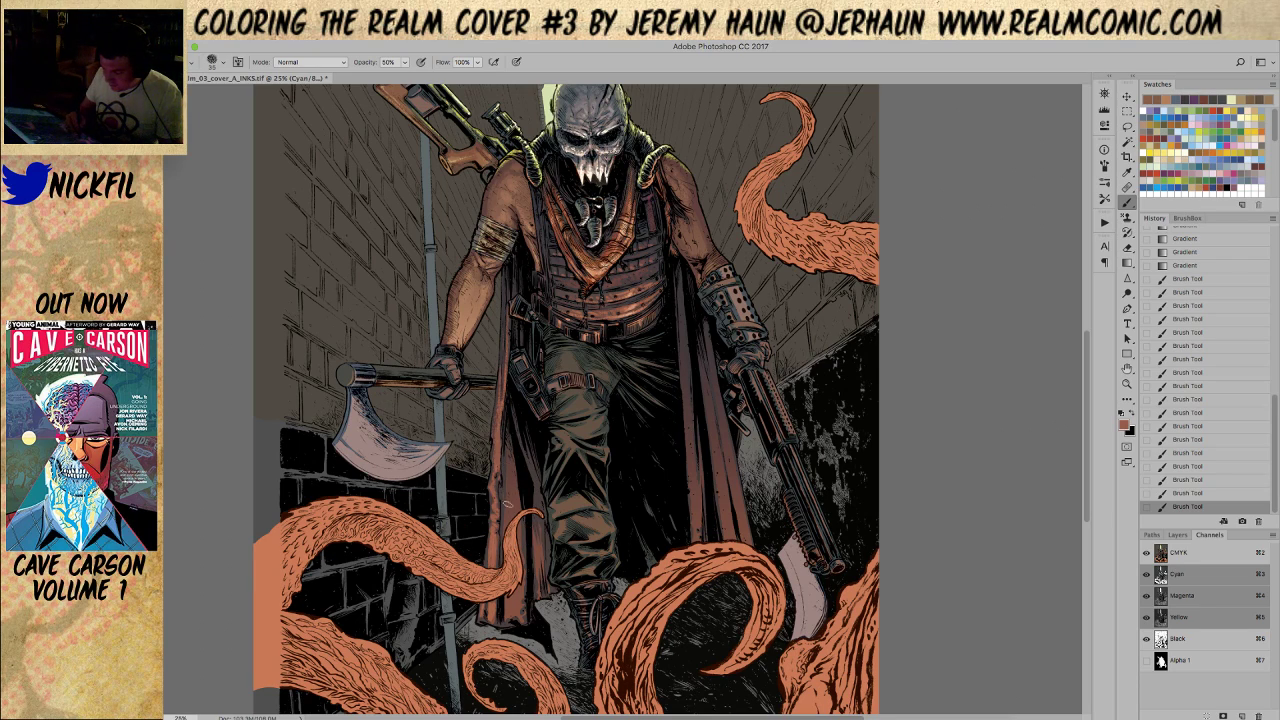
click(510, 506)
click(511, 457)
click(509, 455)
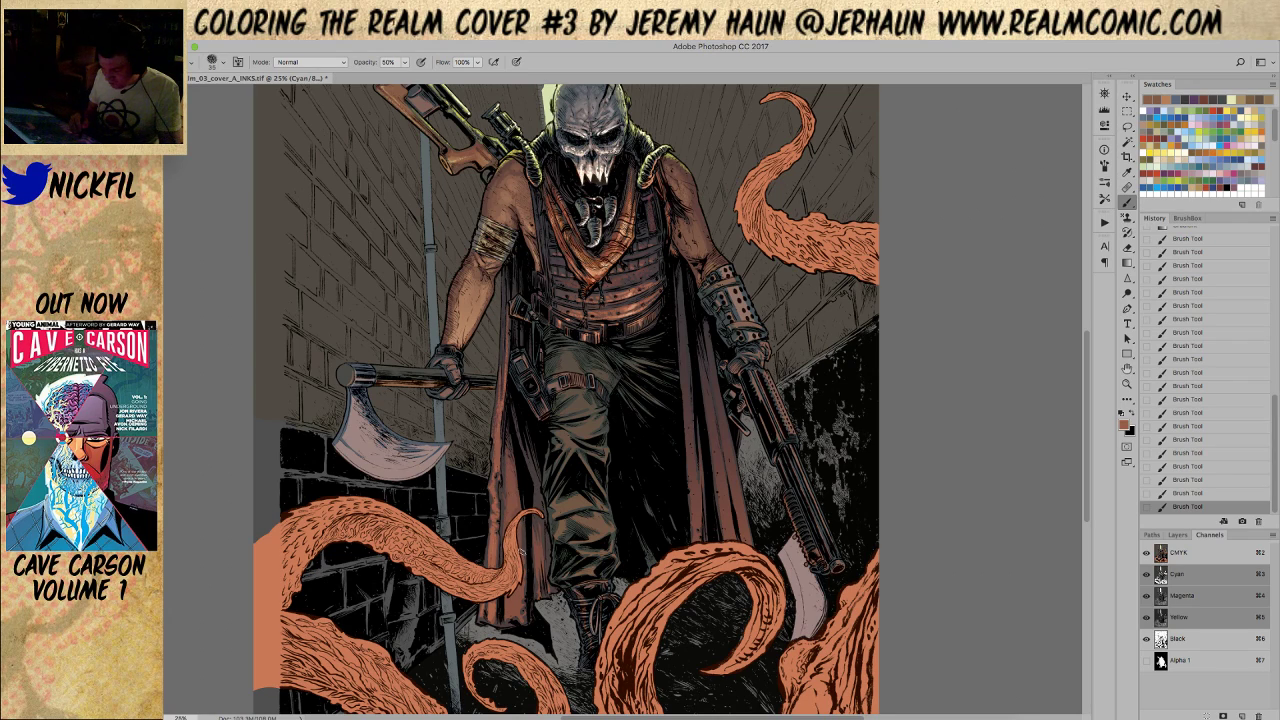
Paint orange highlights along the folds of the cape on the shotgun side, using 100% and 50% brush opacity
key(0)
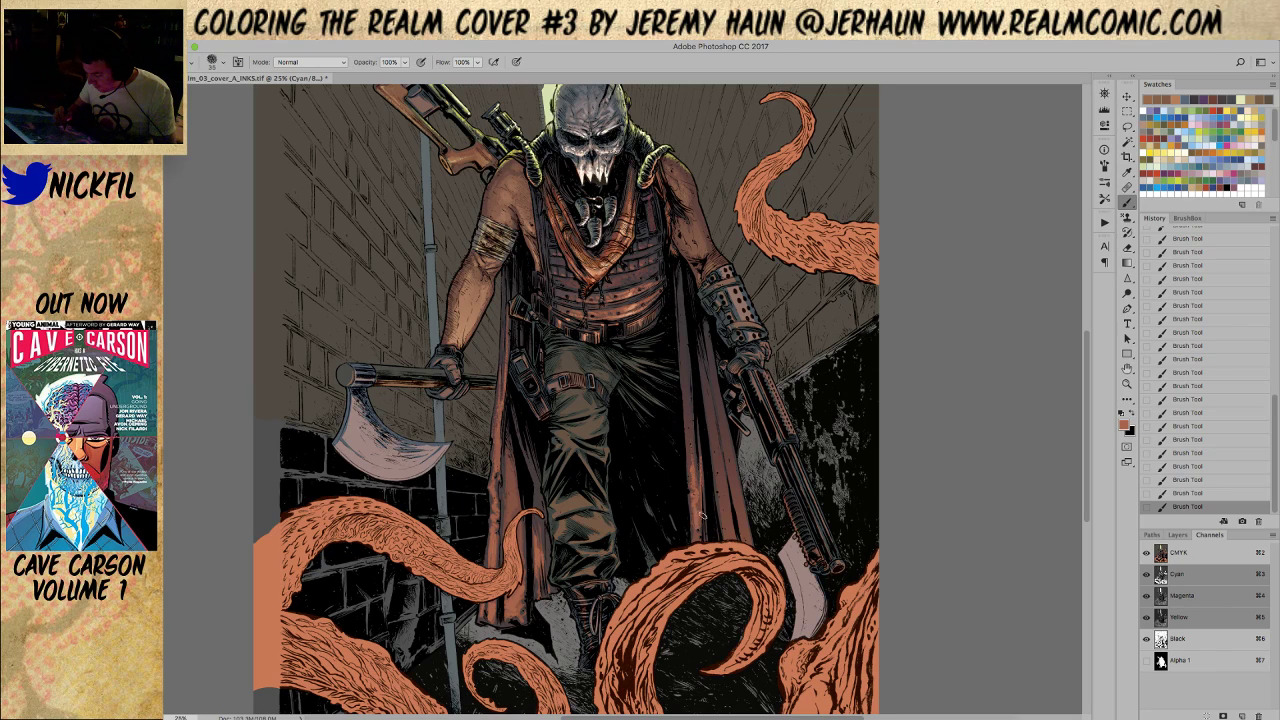
key(5)
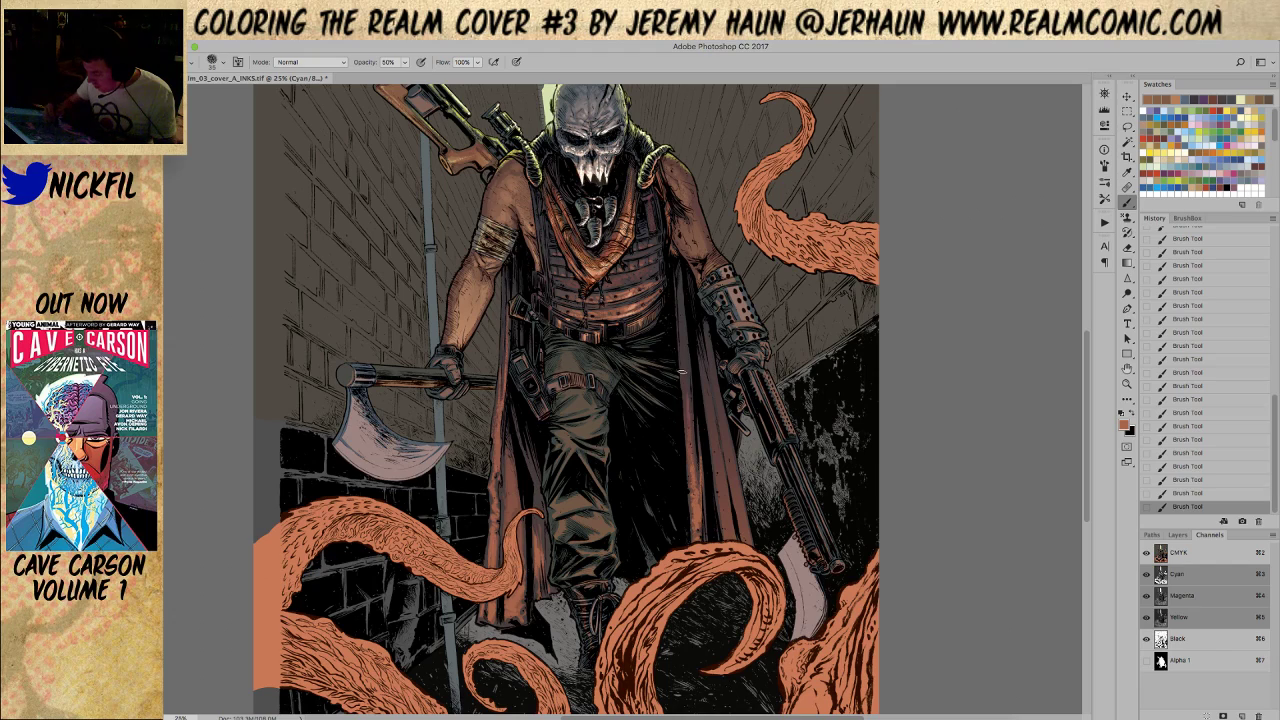
mouse_move(719, 450)
mouse_down()
mouse_move(732, 530)
mouse_move(717, 462)
mouse_up()
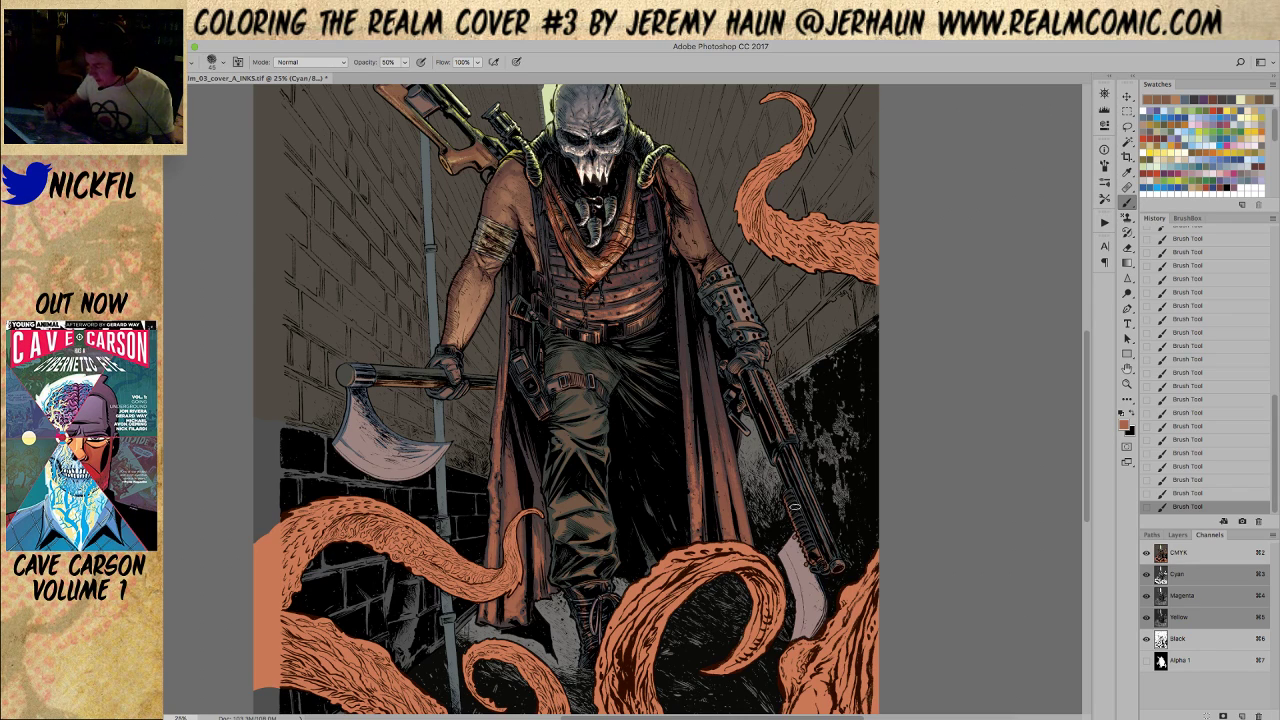
click(1126, 385)
alt+click(752, 522)
key(b)
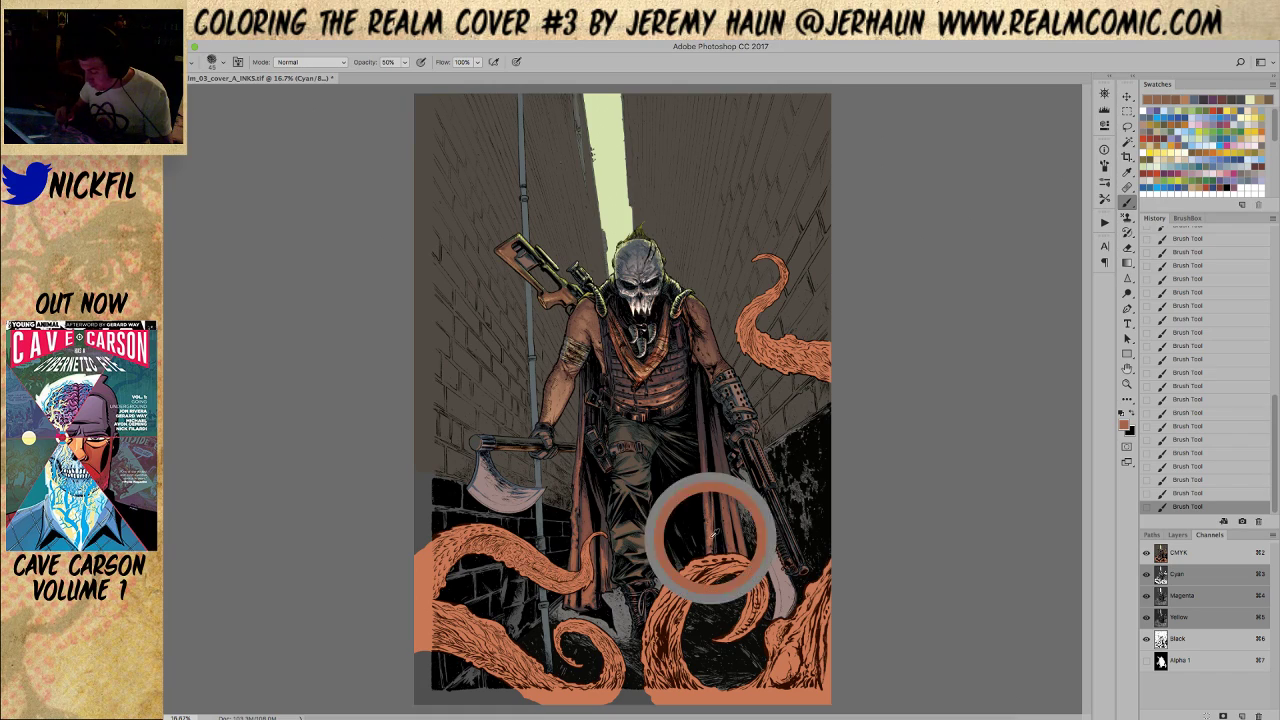
Sample a dark tone and paint shadows into the cape folds at 100% and 50% brush opacity
key(0)
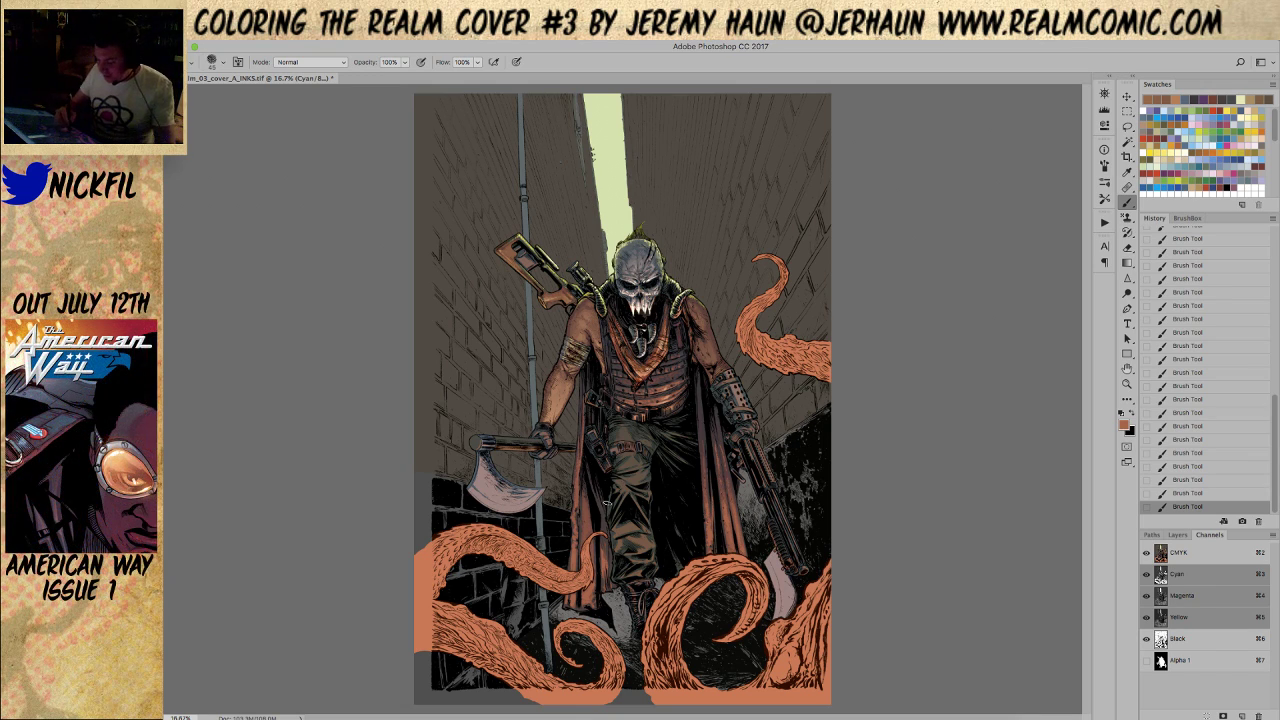
alt+click(608, 494)
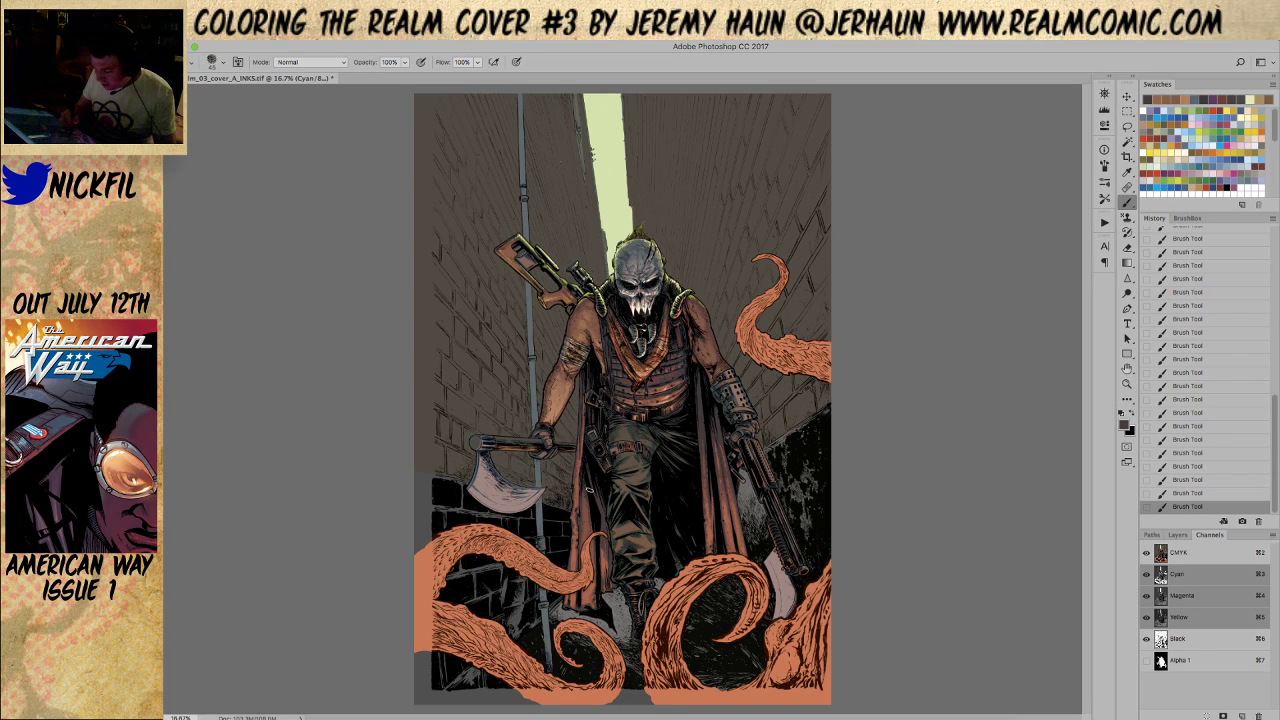
key(5)
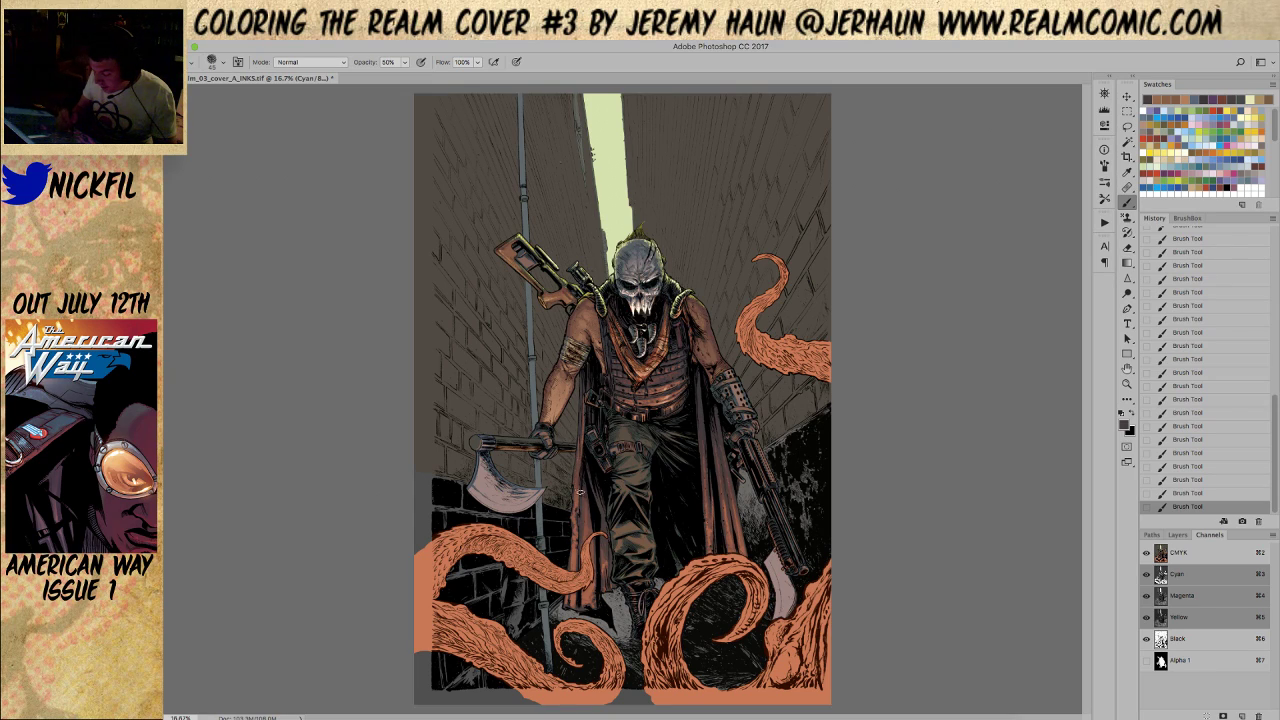
Brighten the cape's orange highlights with the Brush tool in Screen mode at 100% opacity
key(x)
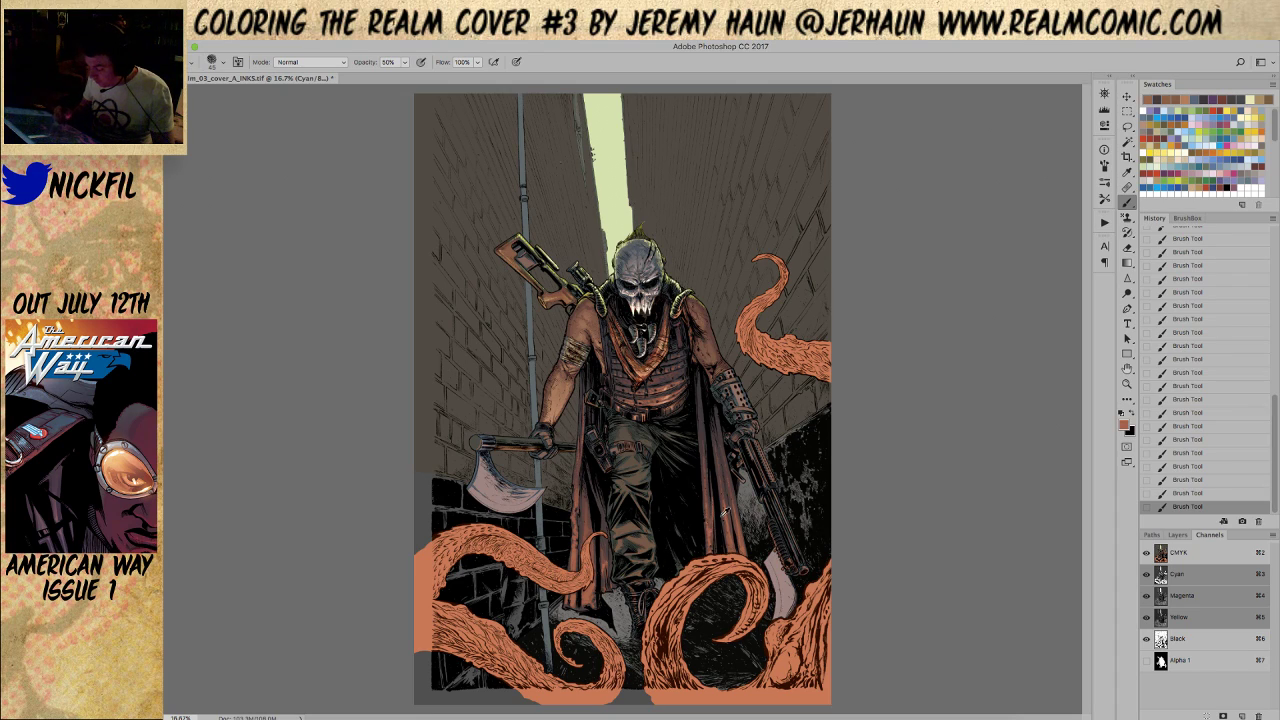
click(311, 63)
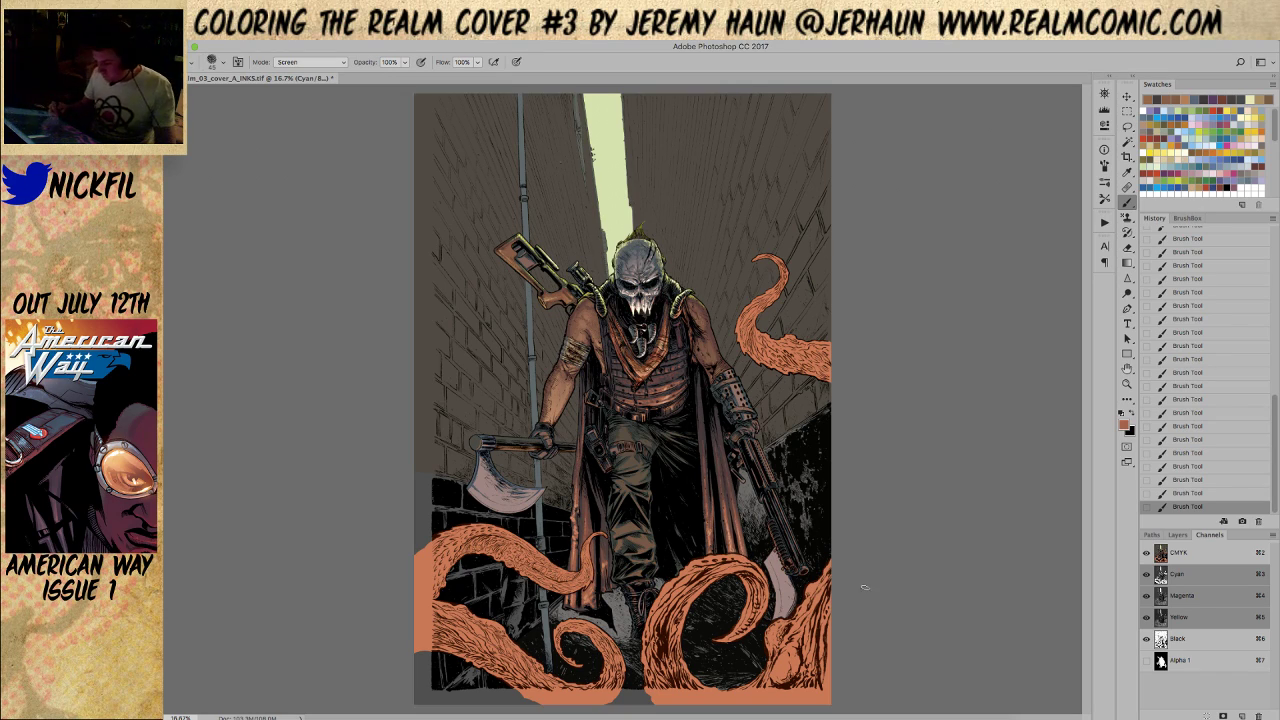
click(1127, 383)
alt+click(784, 506)
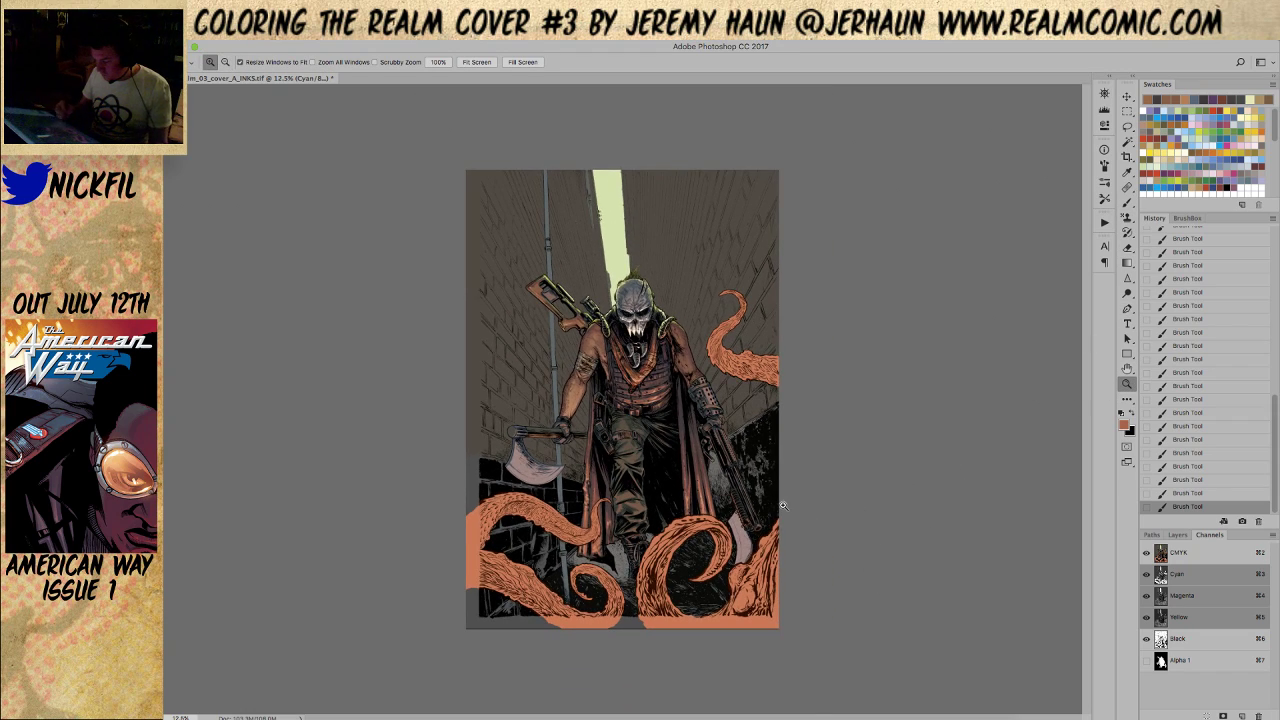
click(1127, 201)
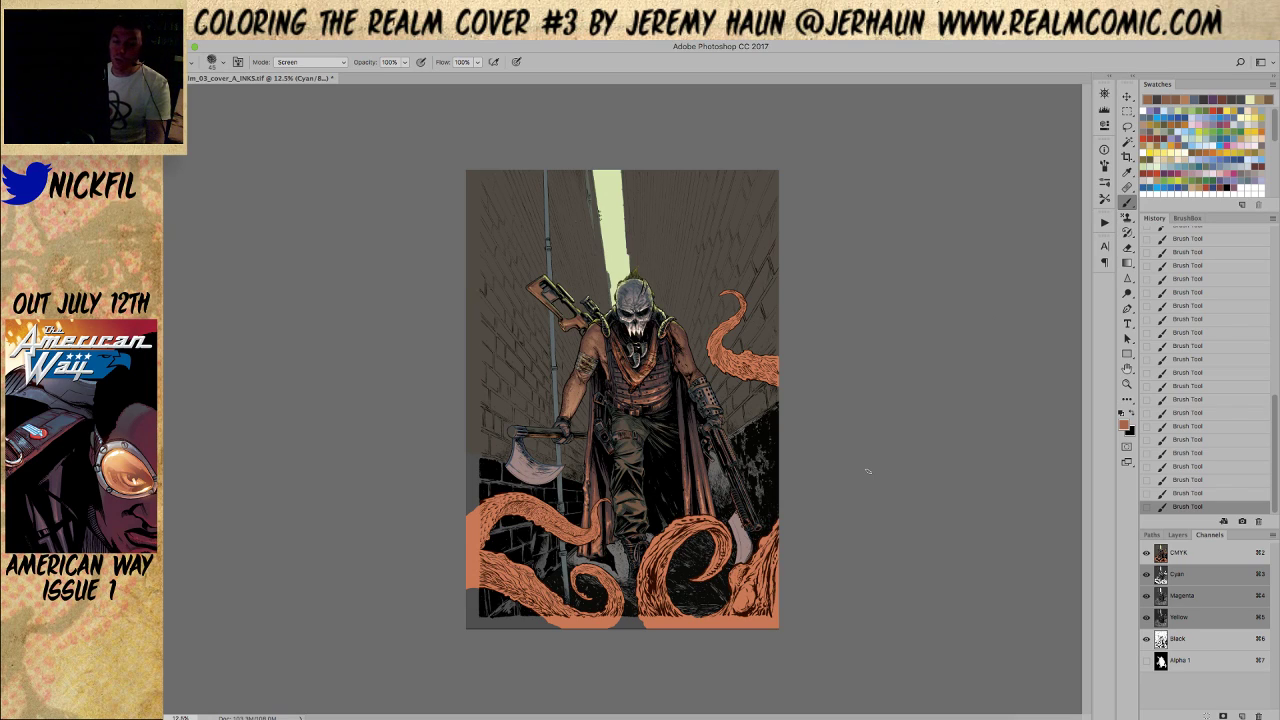
Color-balance the selected cape on all CMYK channels with midtone levels of +60, 0 and -33
key(z)
click(544, 411)
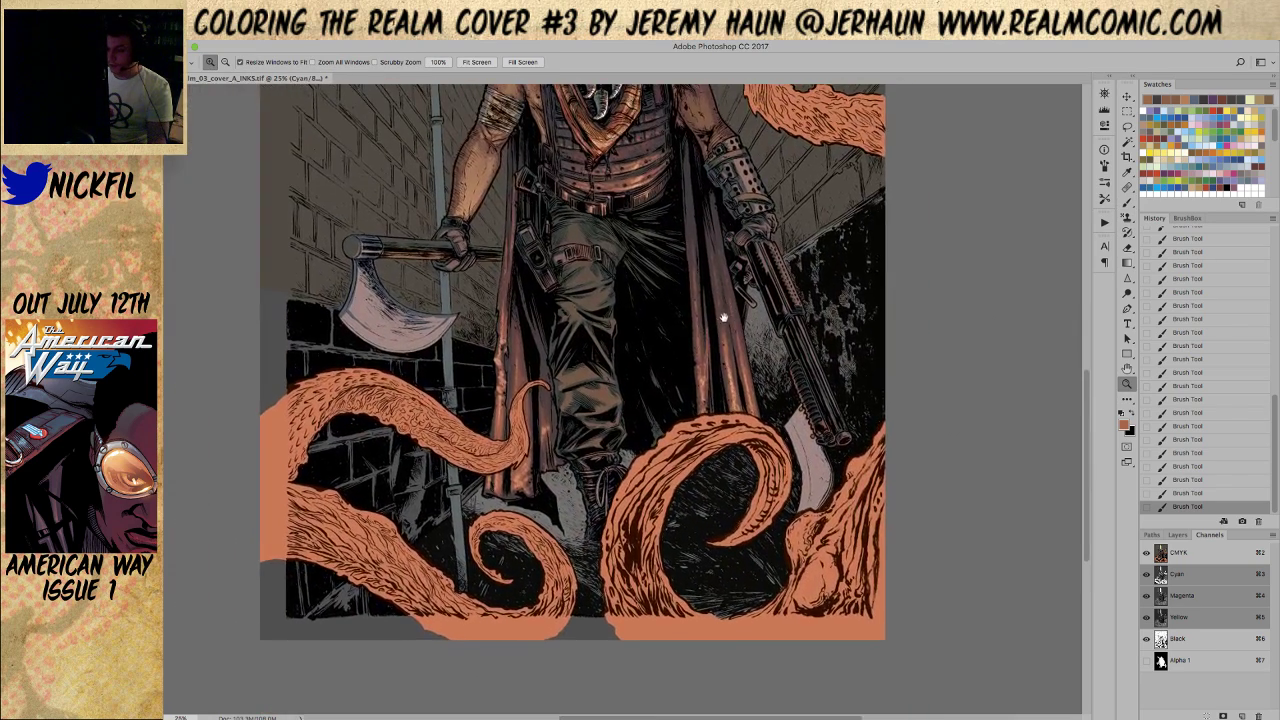
drag(723, 317, 714, 334)
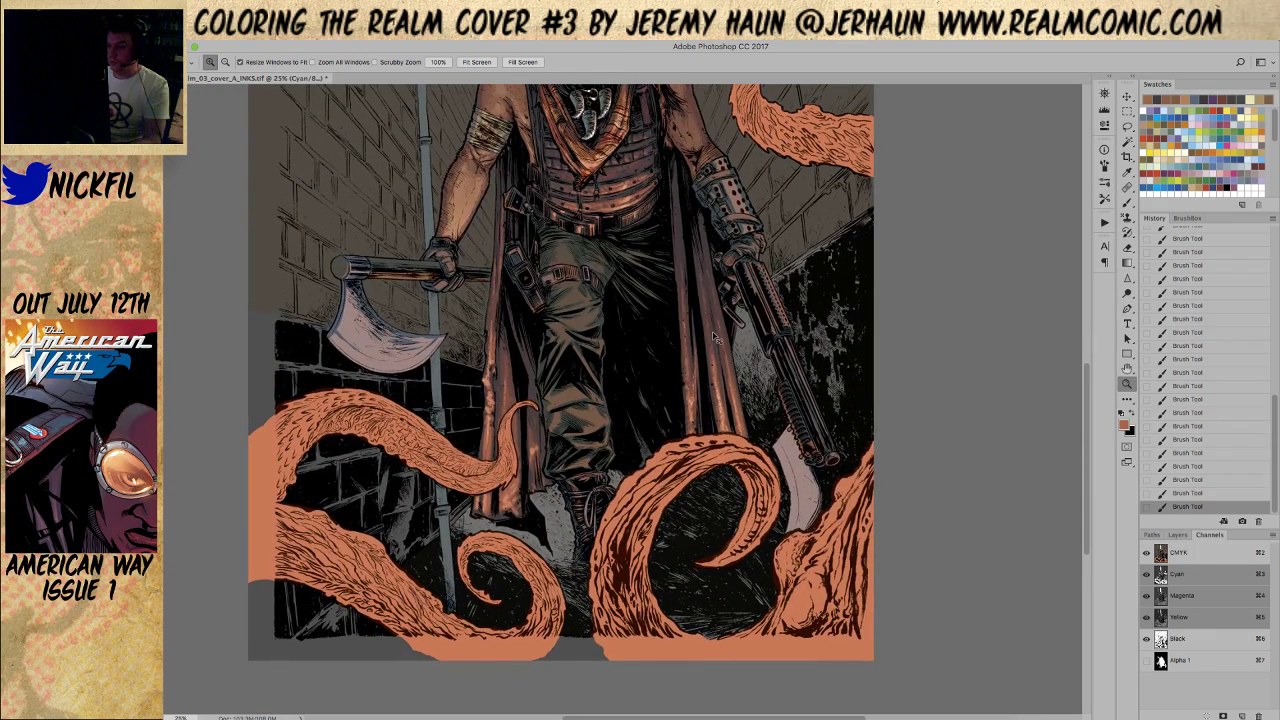
click(1200, 551)
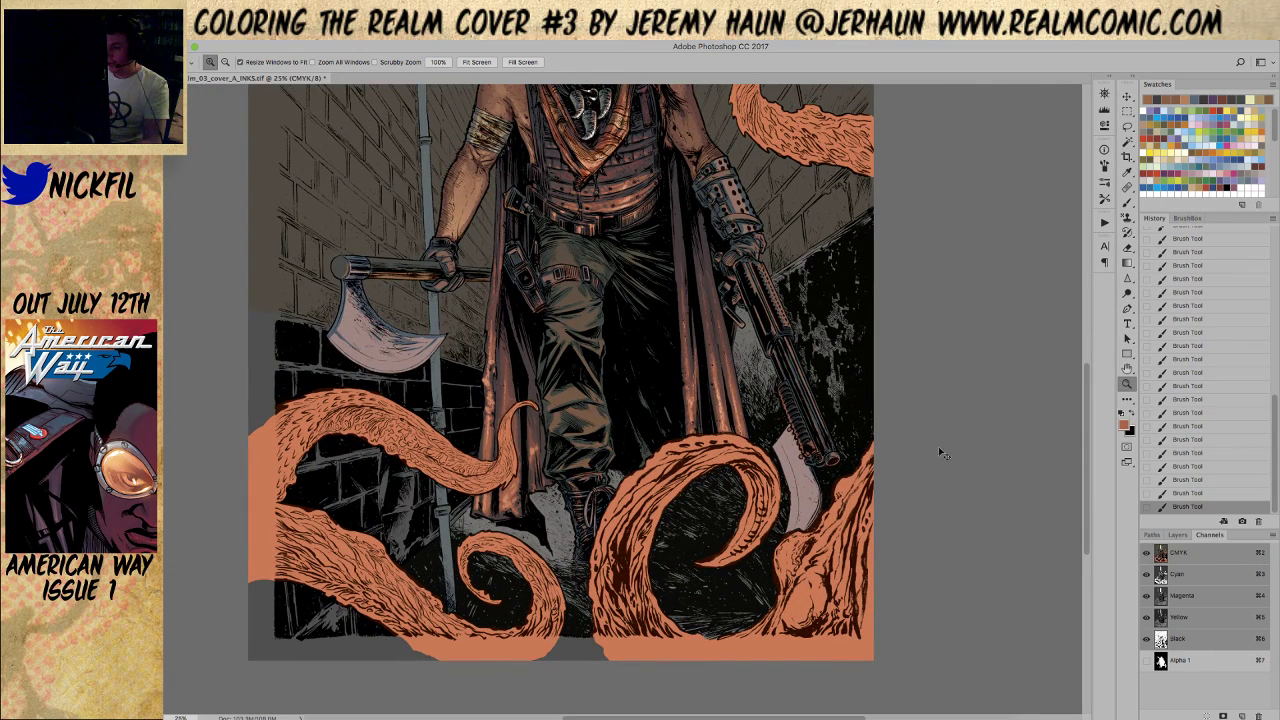
key(super+b)
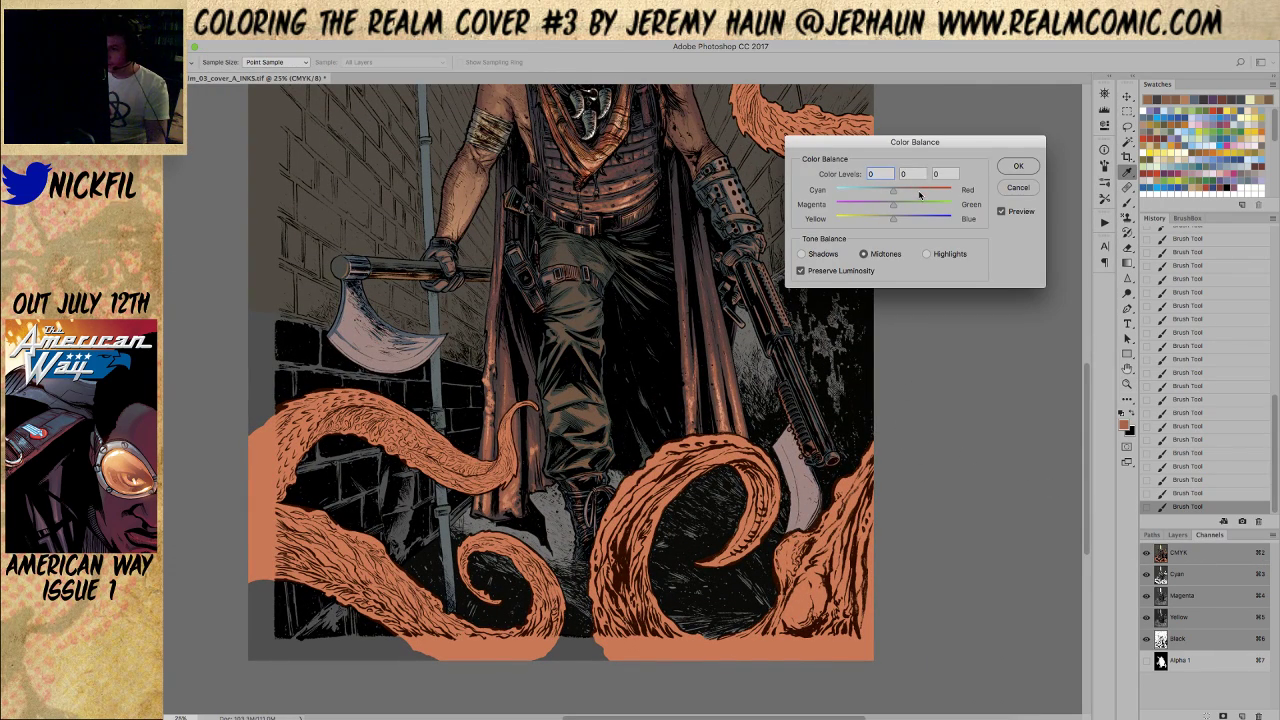
drag(926, 194, 874, 220)
drag(605, 221, 582, 287)
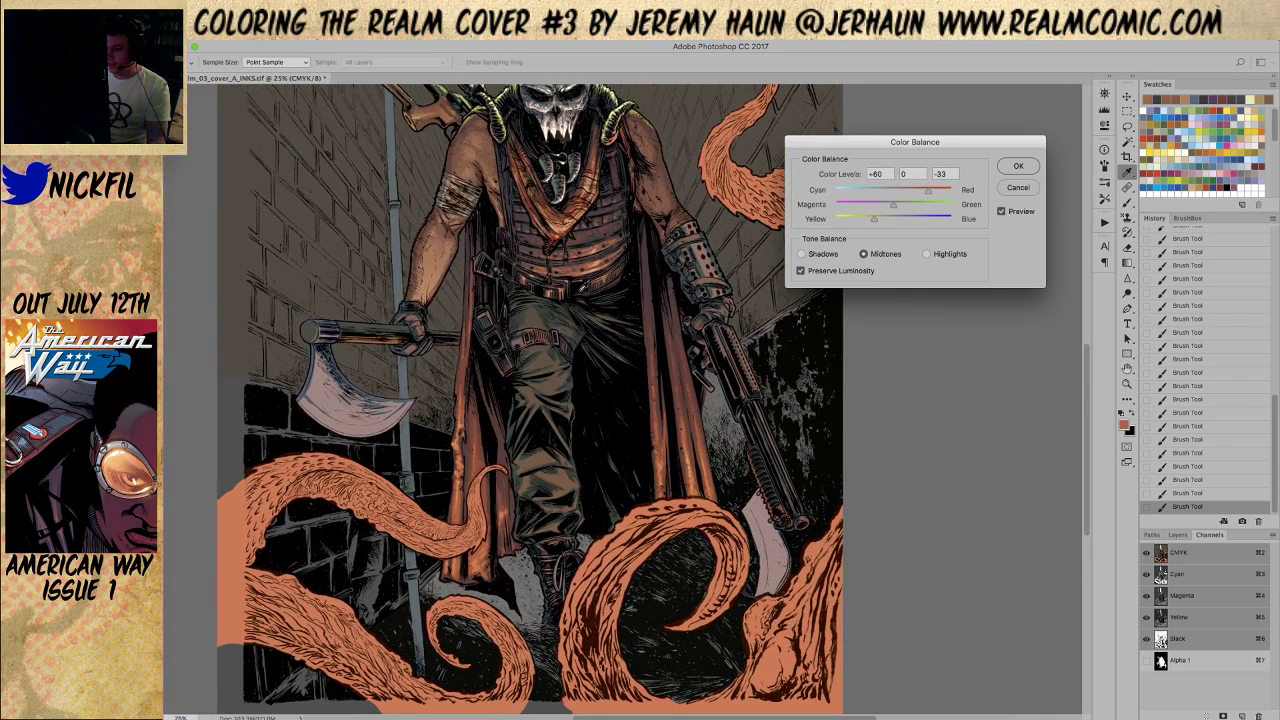
click(1018, 167)
alt+click(635, 424)
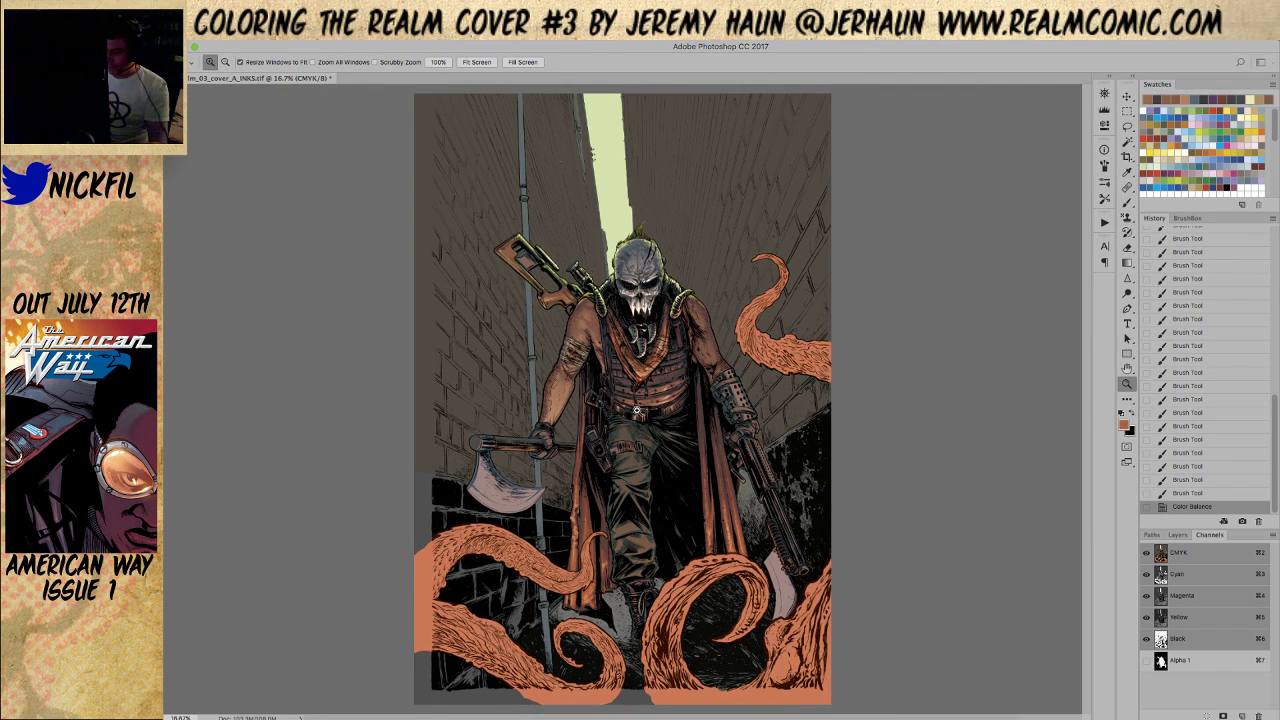
Compare the cape before and after the color balance, both close up and across the whole cover
key(ctrl+z)
key(ctrl+z)
key(ctrl+z)
key(ctrl+z)
key(ctrl+z)
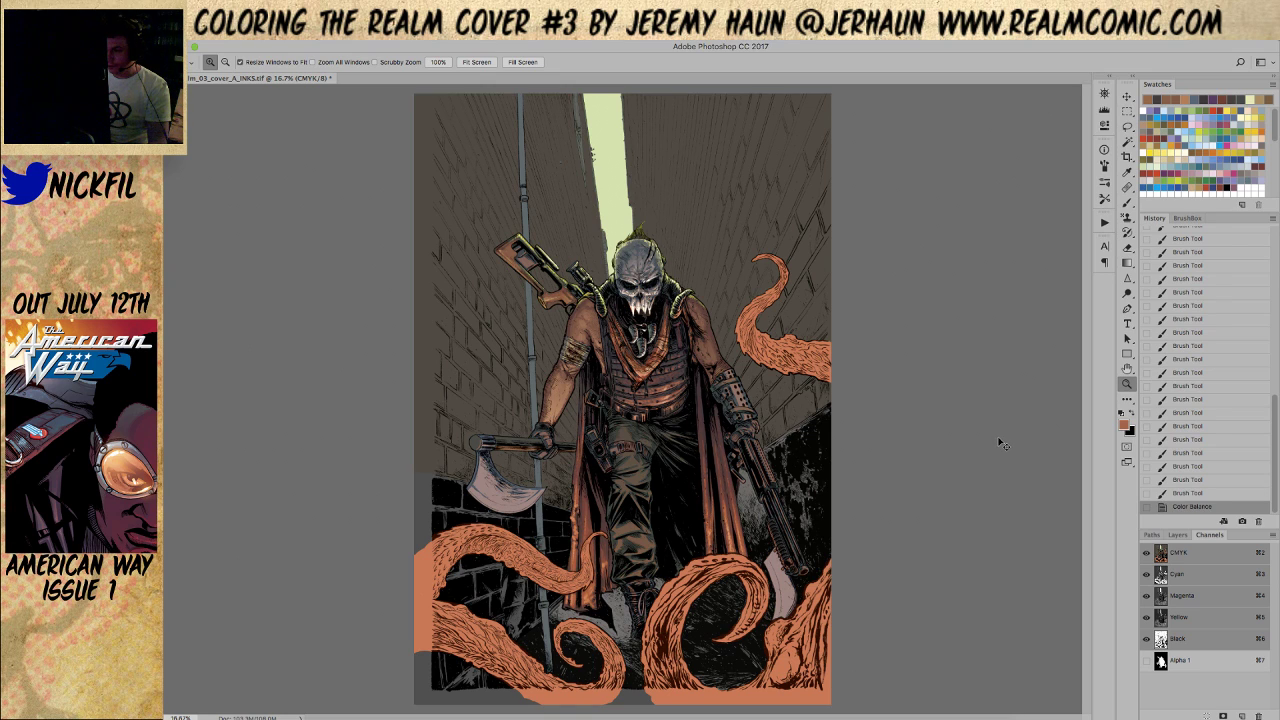
key(ctrl+z)
key(ctrl+z)
key(ctrl+z)
click(704, 476)
drag(706, 560, 743, 449)
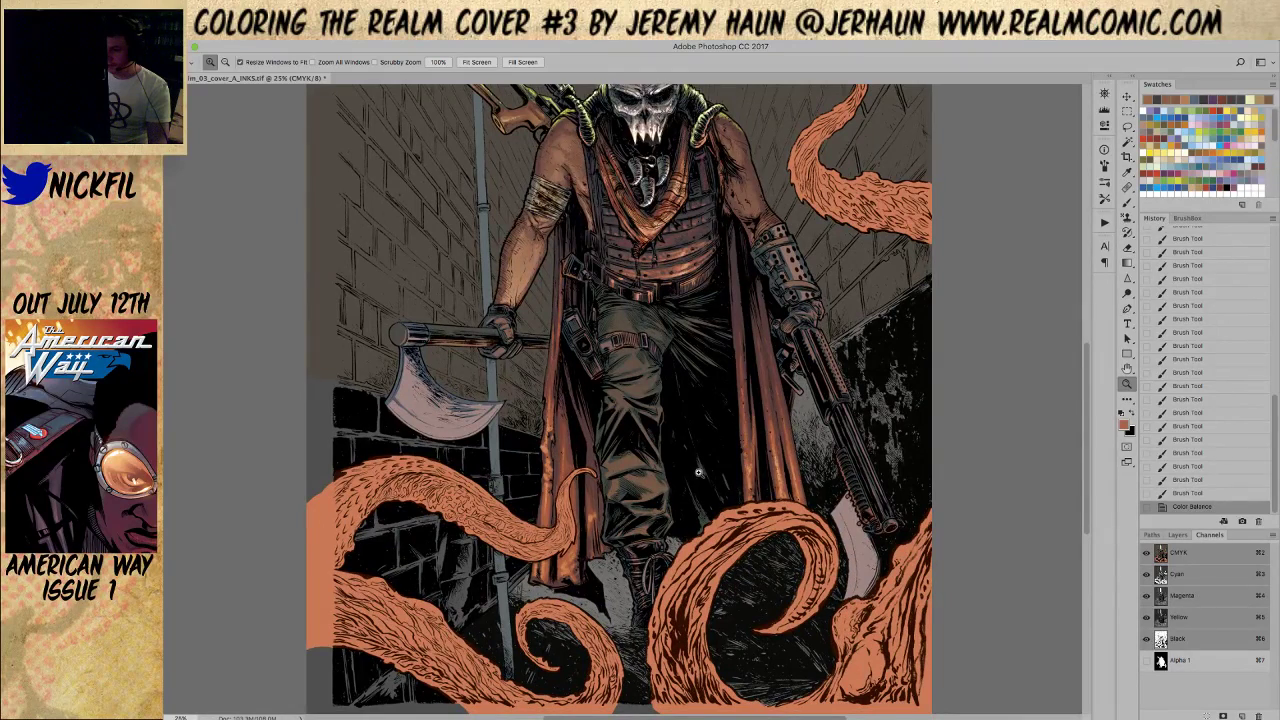
alt+click(697, 467)
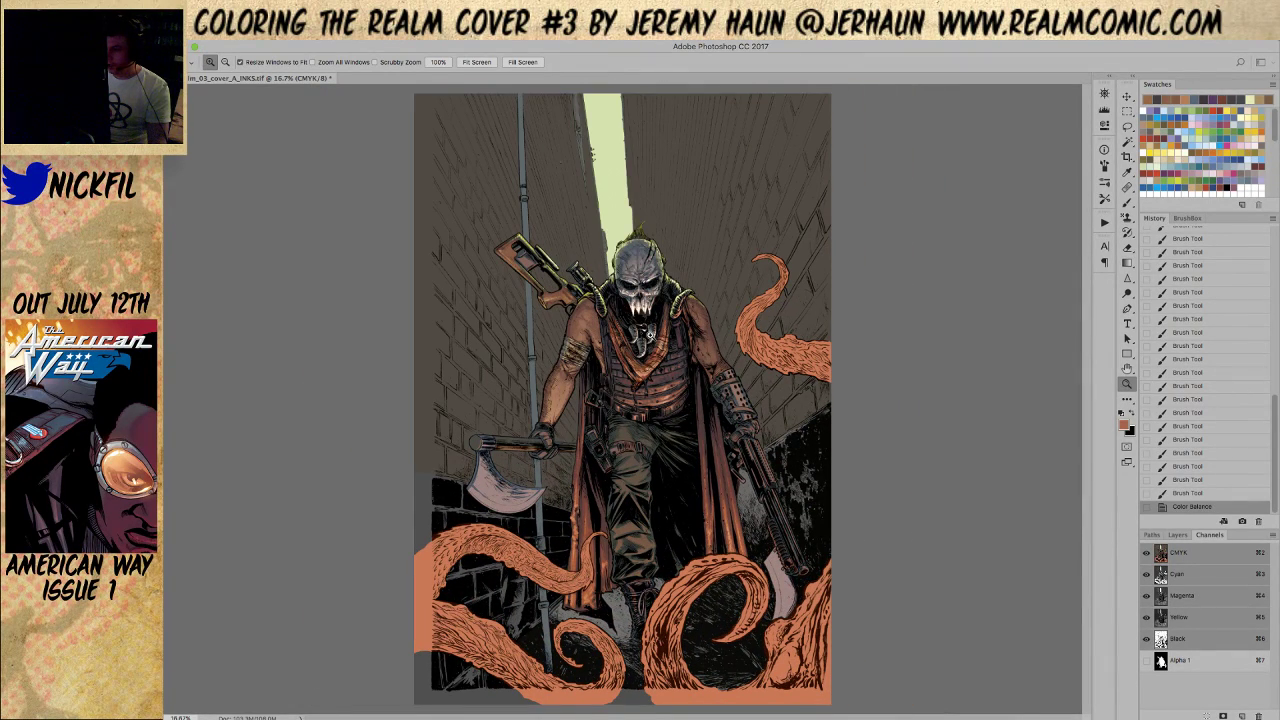
Choose a bright red-orange swatch as the foreground color for the lower cape
click(1146, 135)
click(632, 460)
drag(669, 463, 604, 276)
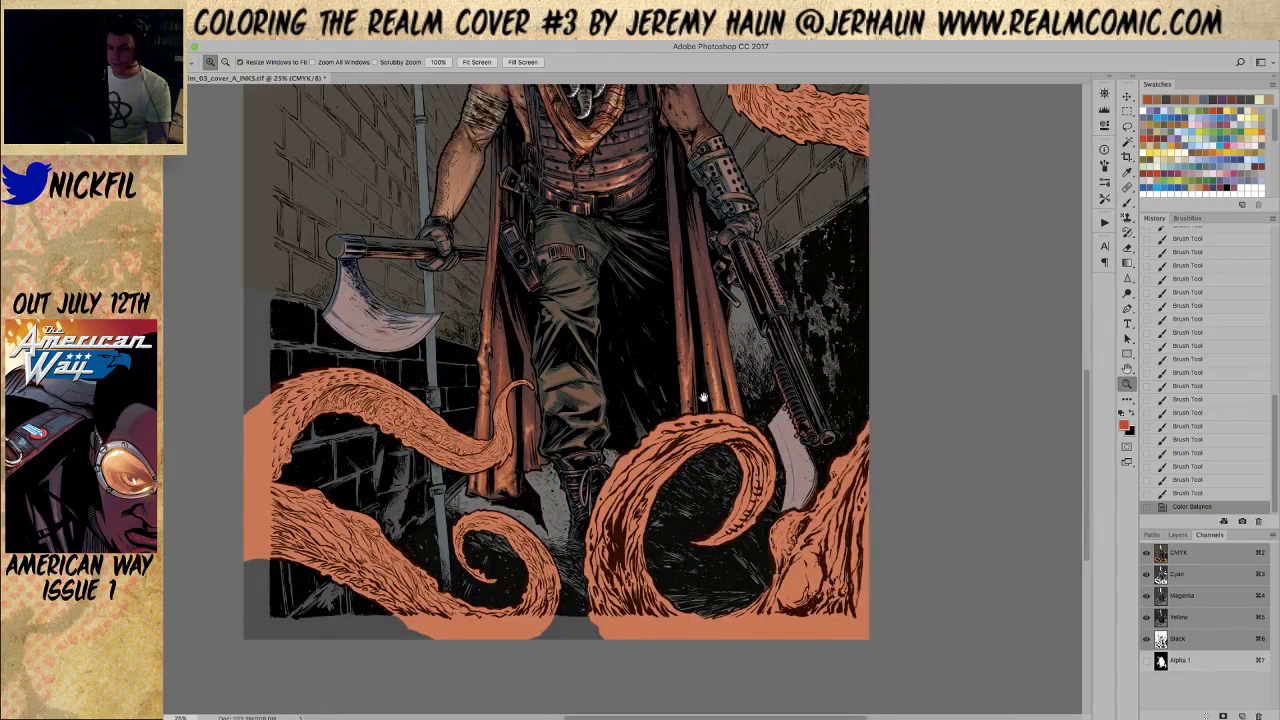
Try a red-orange Screen gradient rising up the cape with all CMYK channels active
key(g)
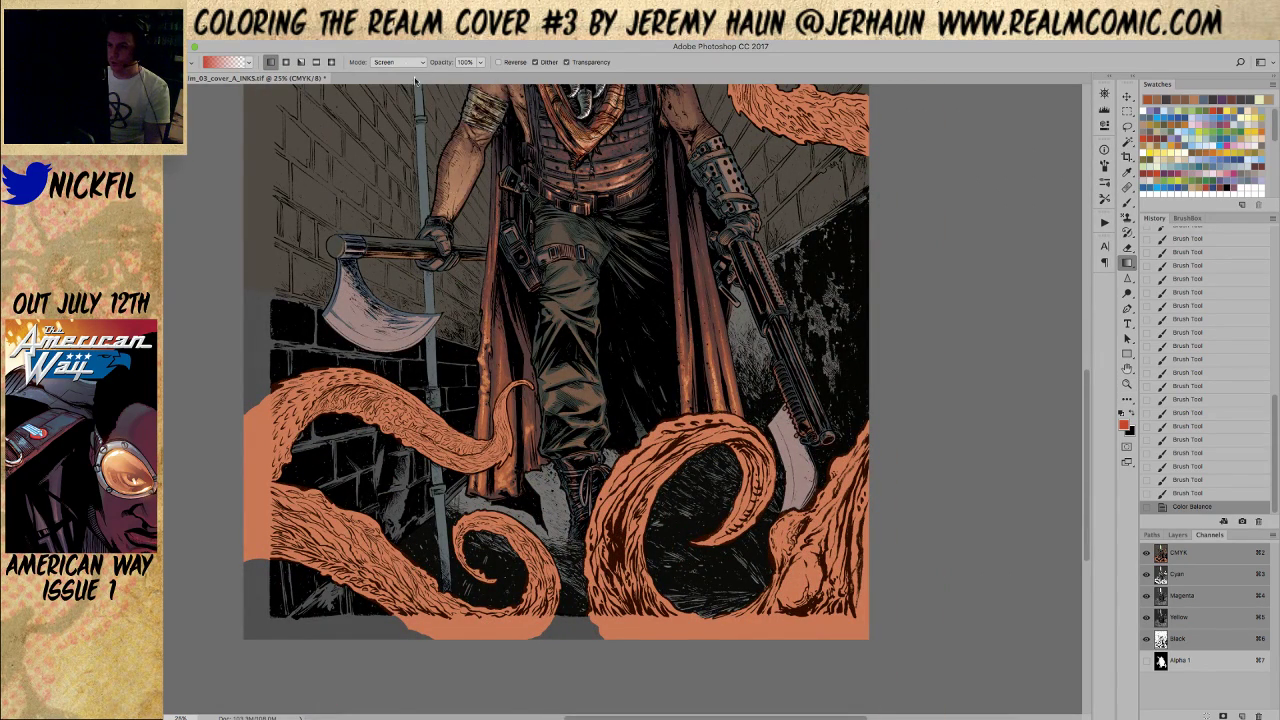
drag(604, 643, 594, 90)
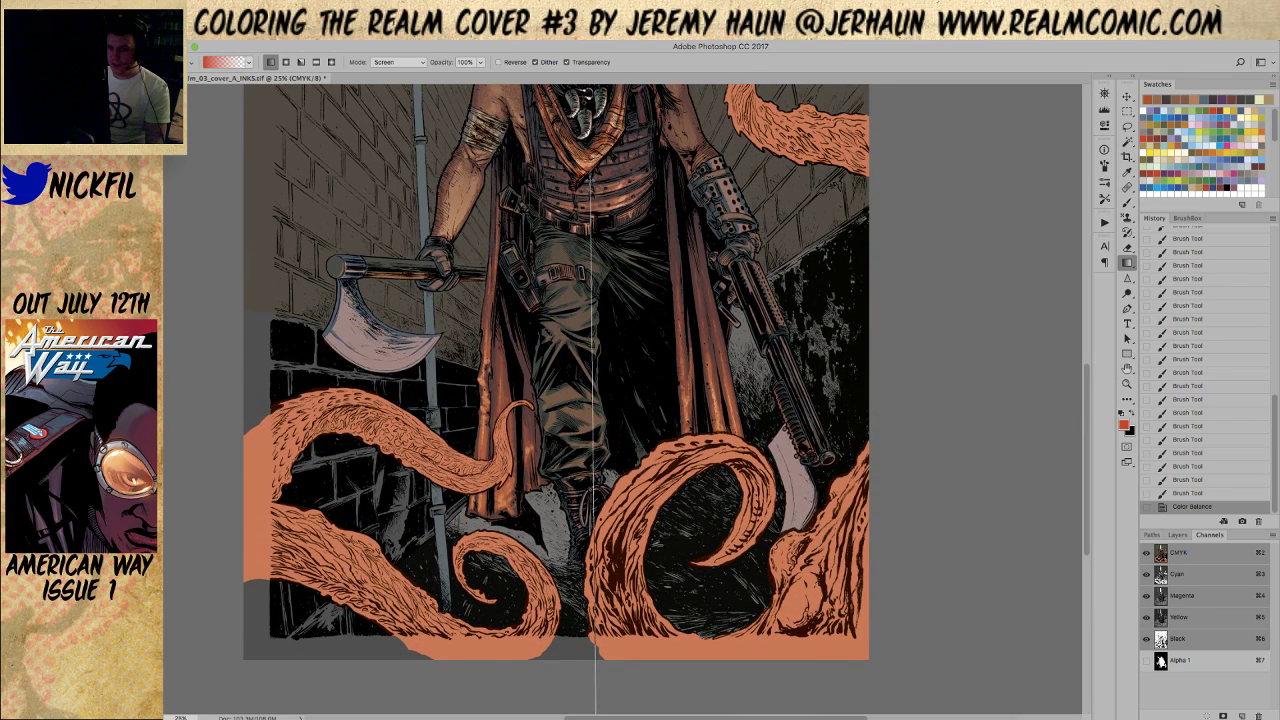
drag(596, 190, 597, 196)
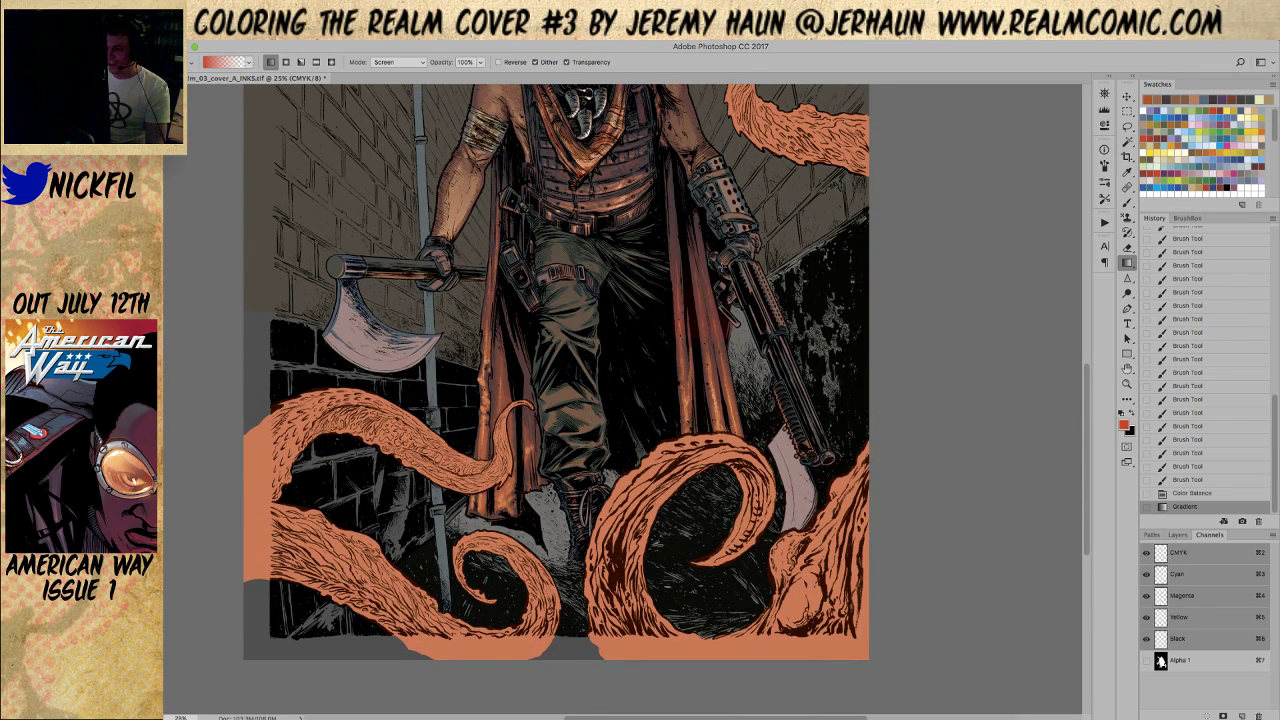
key(super+z)
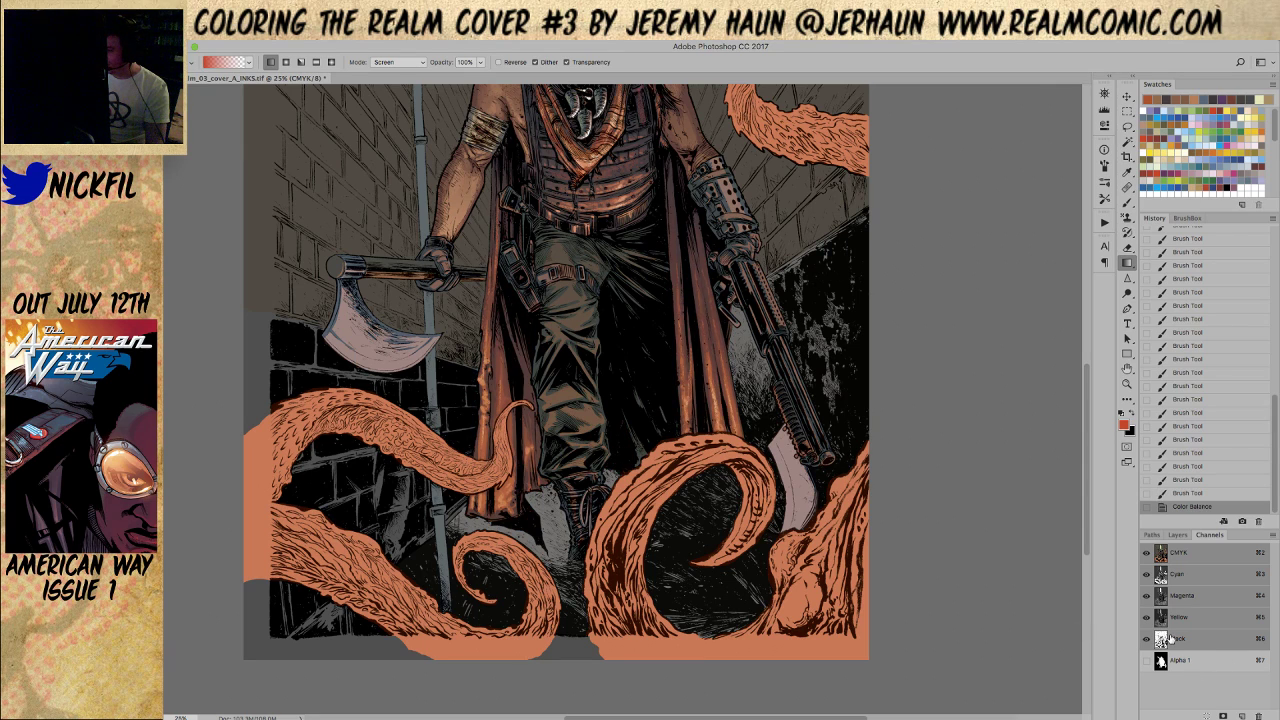
Restrict editing to the Cyan, Magenta and Yellow channels while keeping the Black channel visible
shift+click(1170, 639)
click(1147, 639)
key(z)
alt+click(459, 360)
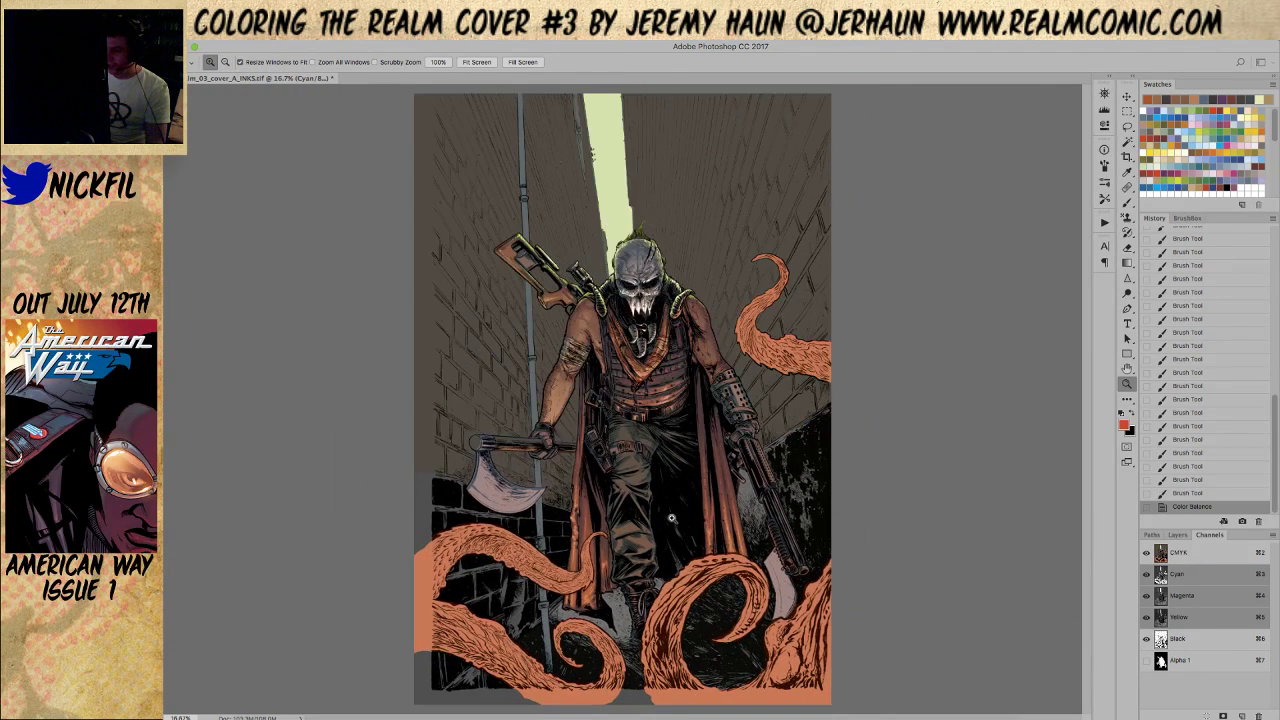
Apply a red-orange gradient from the bottom of the cape upward in Screen mode at 100% opacity
key(g)
key(z)
click(641, 392)
drag(688, 550, 652, 196)
key(g)
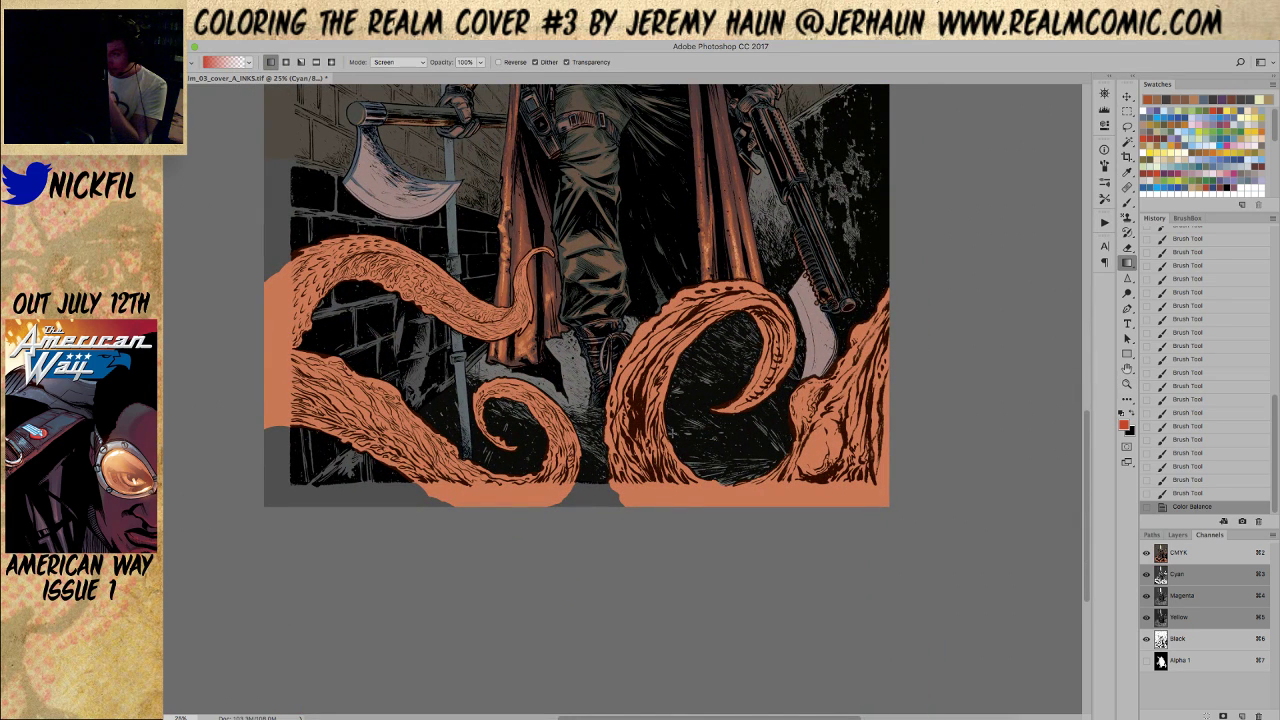
drag(637, 326, 673, 390)
drag(672, 619, 655, 145)
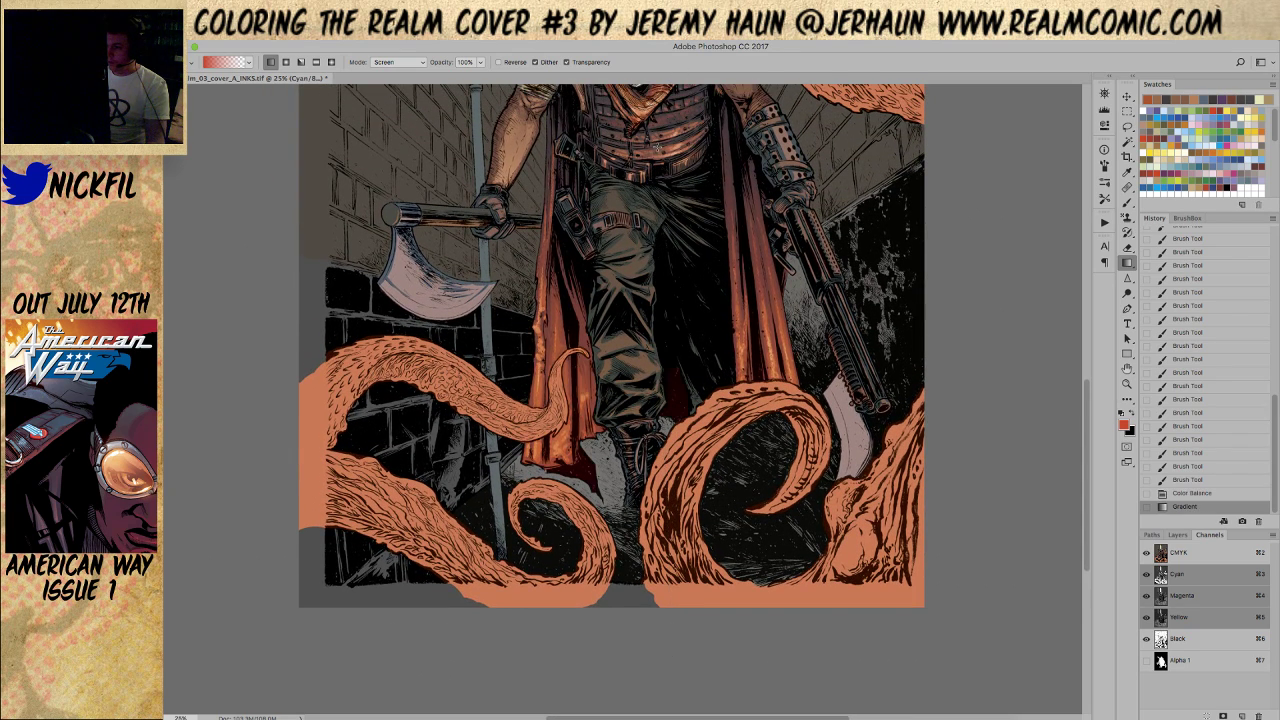
key(z)
alt+click(664, 336)
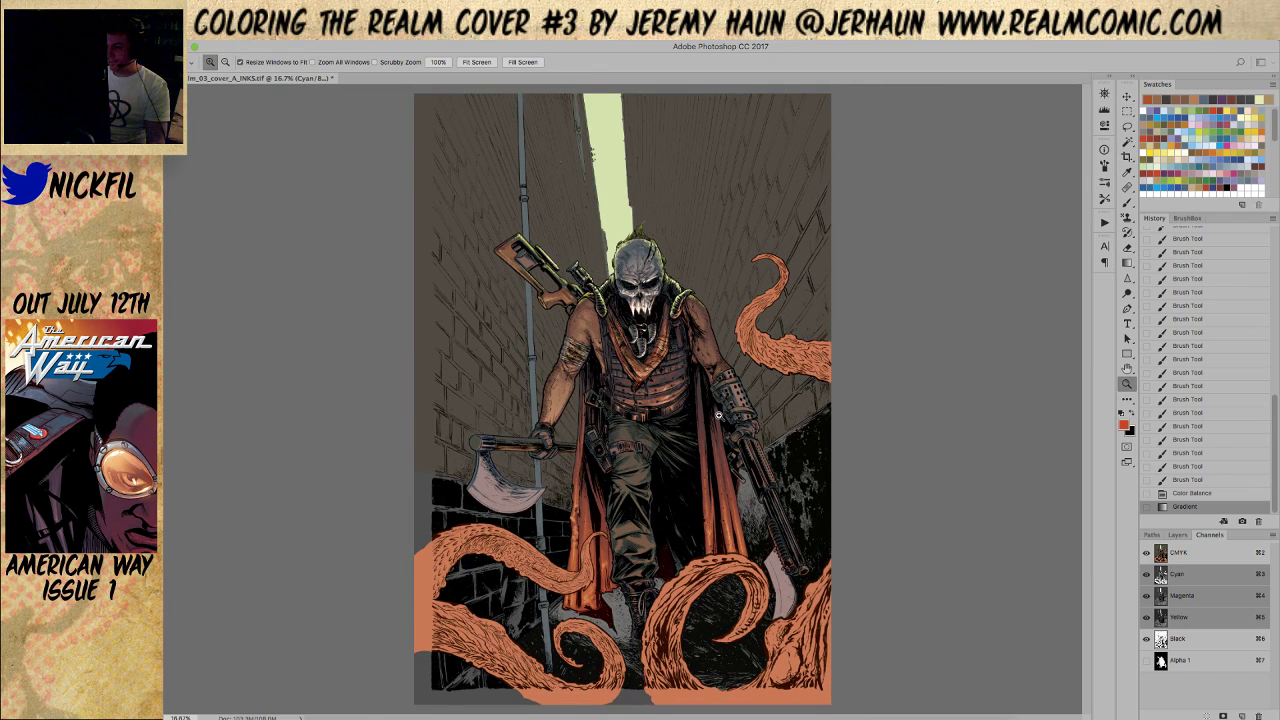
Sample a dark reddish-brown, clear the cape selection and lasso the inner cape fold on the axe side
click(680, 410)
key(b)
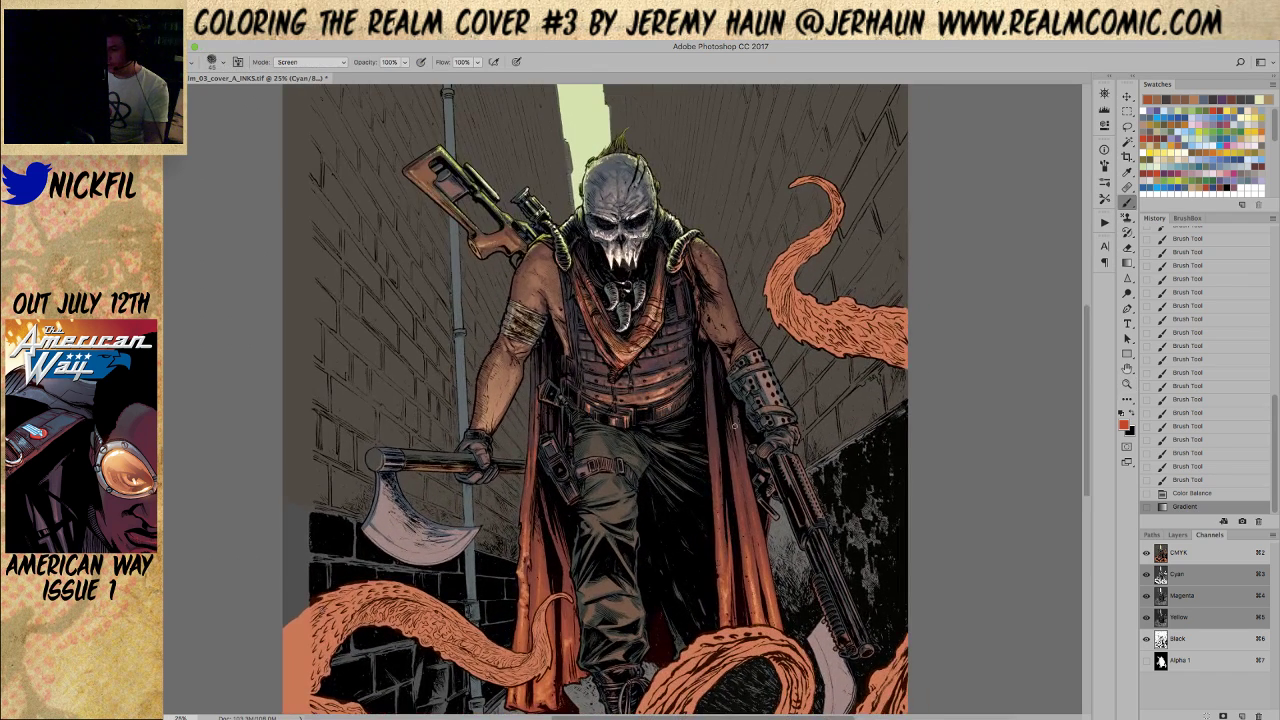
alt+click(715, 471)
drag(597, 549, 677, 387)
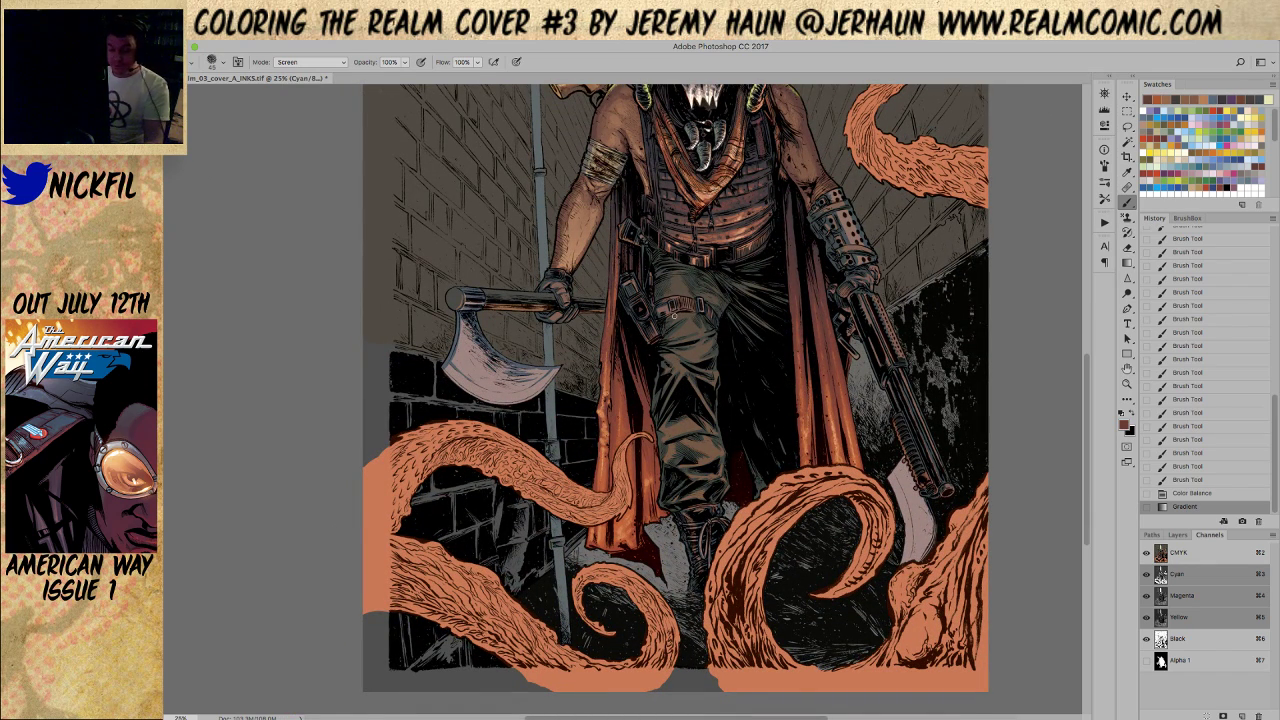
key(z)
click(676, 334)
key(l)
key(super+d)
mouse_move(606, 256)
mouse_down()
mouse_move(601, 421)
mouse_move(589, 416)
mouse_move(595, 446)
mouse_move(583, 443)
mouse_move(589, 613)
mouse_move(609, 361)
mouse_move(647, 666)
mouse_move(620, 488)
mouse_move(638, 420)
mouse_move(652, 426)
mouse_move(647, 406)
mouse_move(673, 472)
mouse_move(669, 402)
mouse_move(626, 284)
mouse_move(638, 316)
mouse_up()
Refine the inner-fold selection by subtracting the area around the overlapping tentacle tip with the Lasso
key(z)
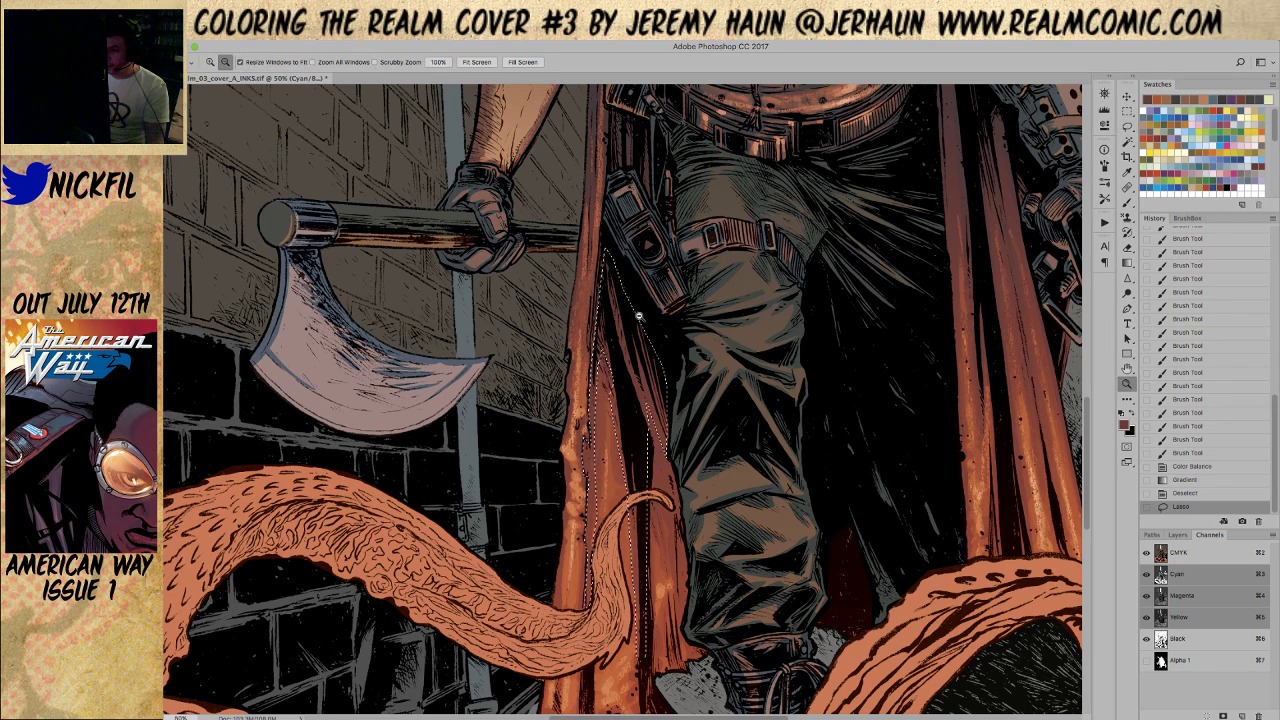
alt+click(638, 316)
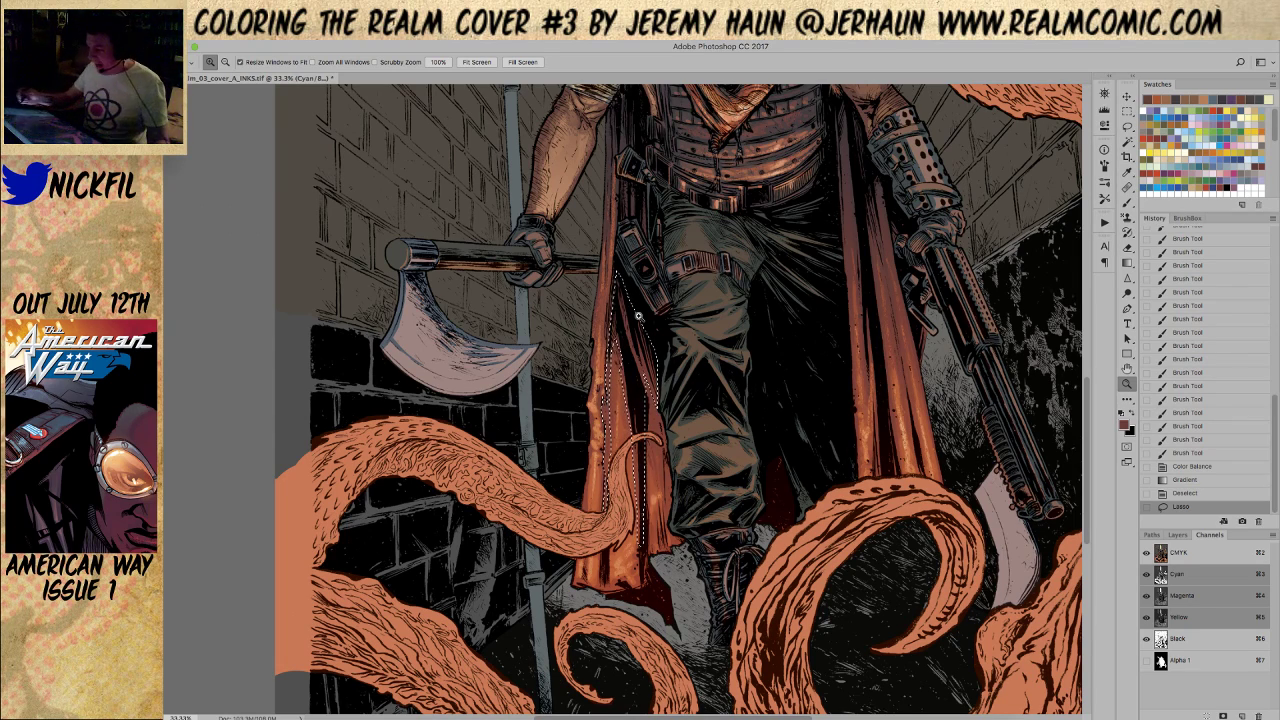
click(1127, 126)
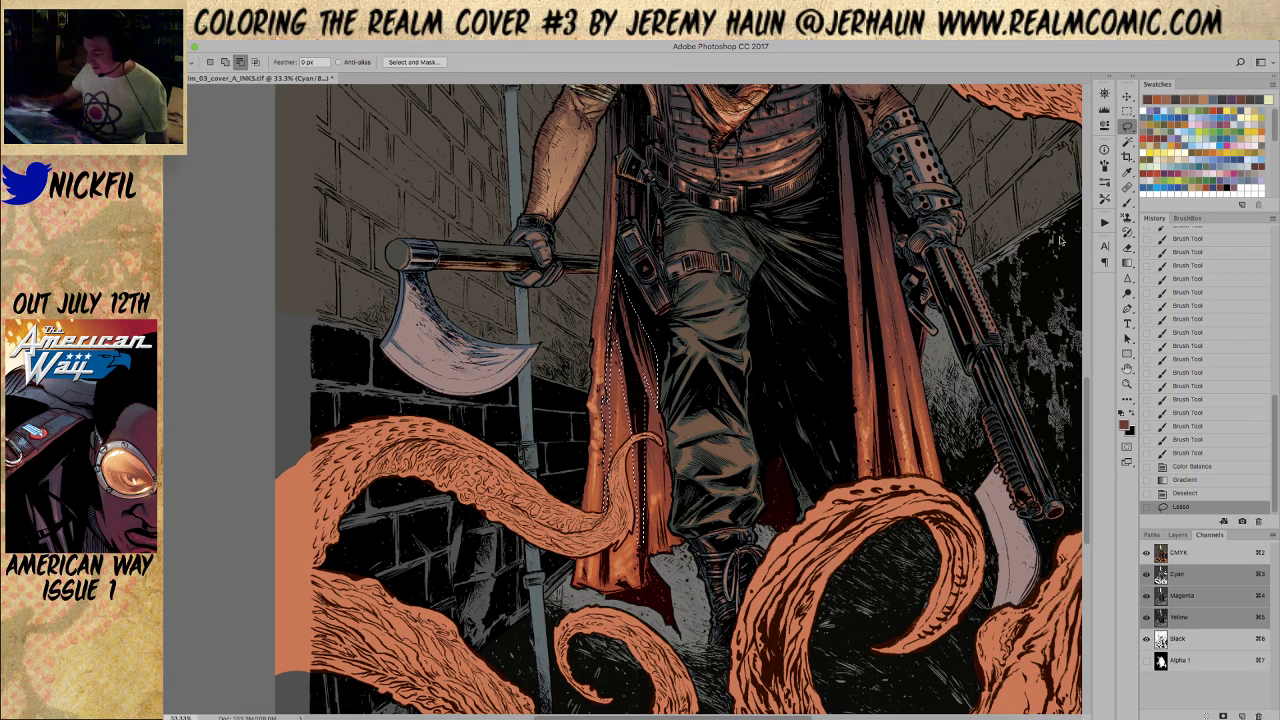
drag(648, 438, 659, 441)
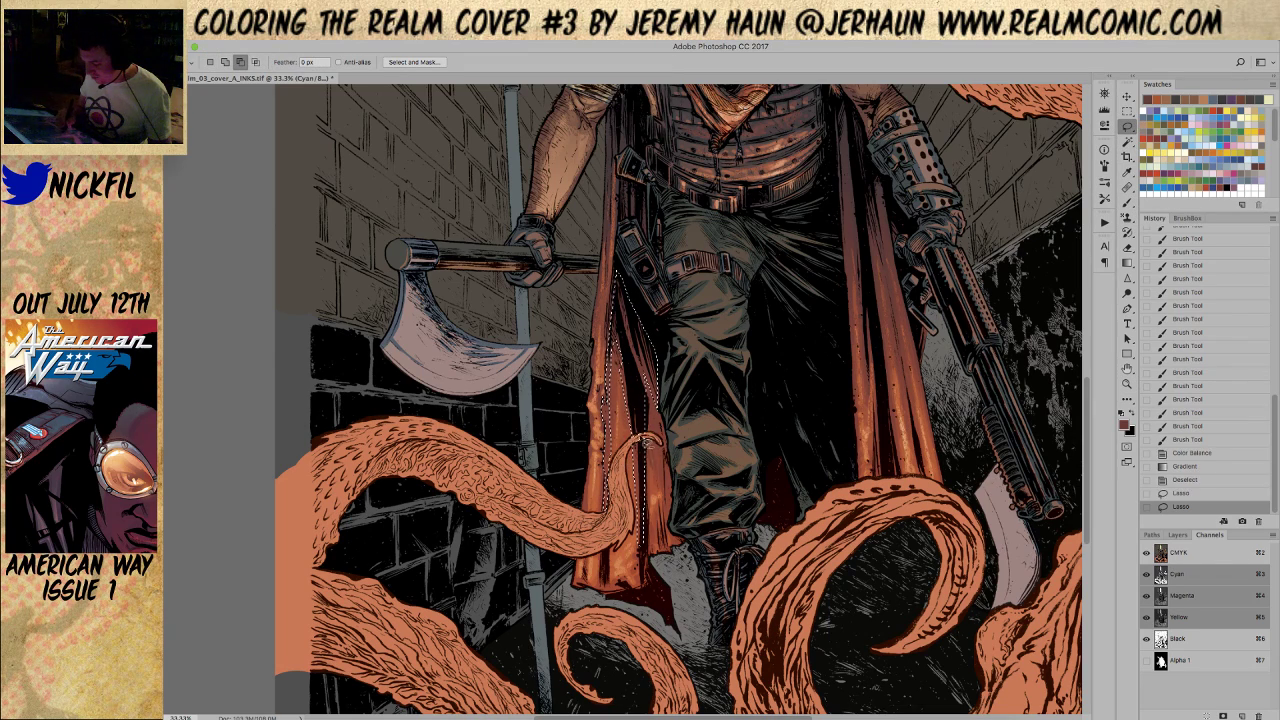
key(space)
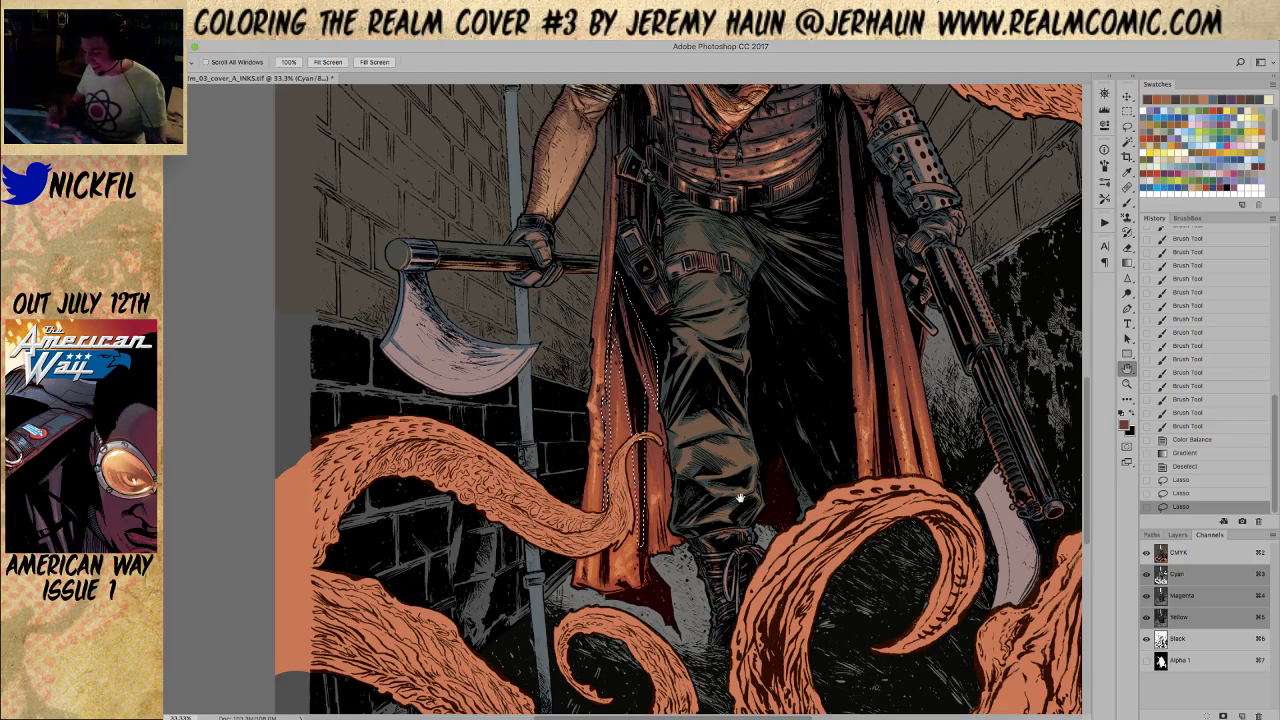
drag(740, 498, 766, 450)
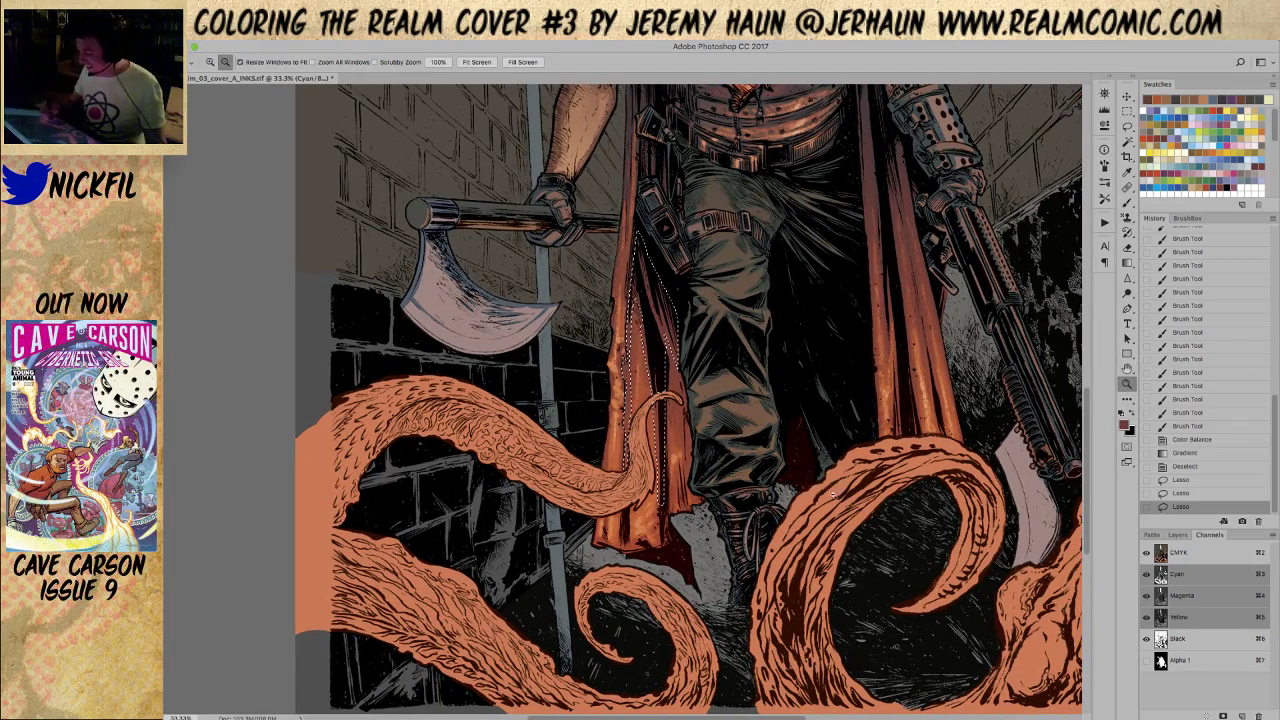
Darken the selected inner fold from above with a dark brown gradient in Normal mode at 100% opacity, then deselect
alt+click(799, 476)
key(g)
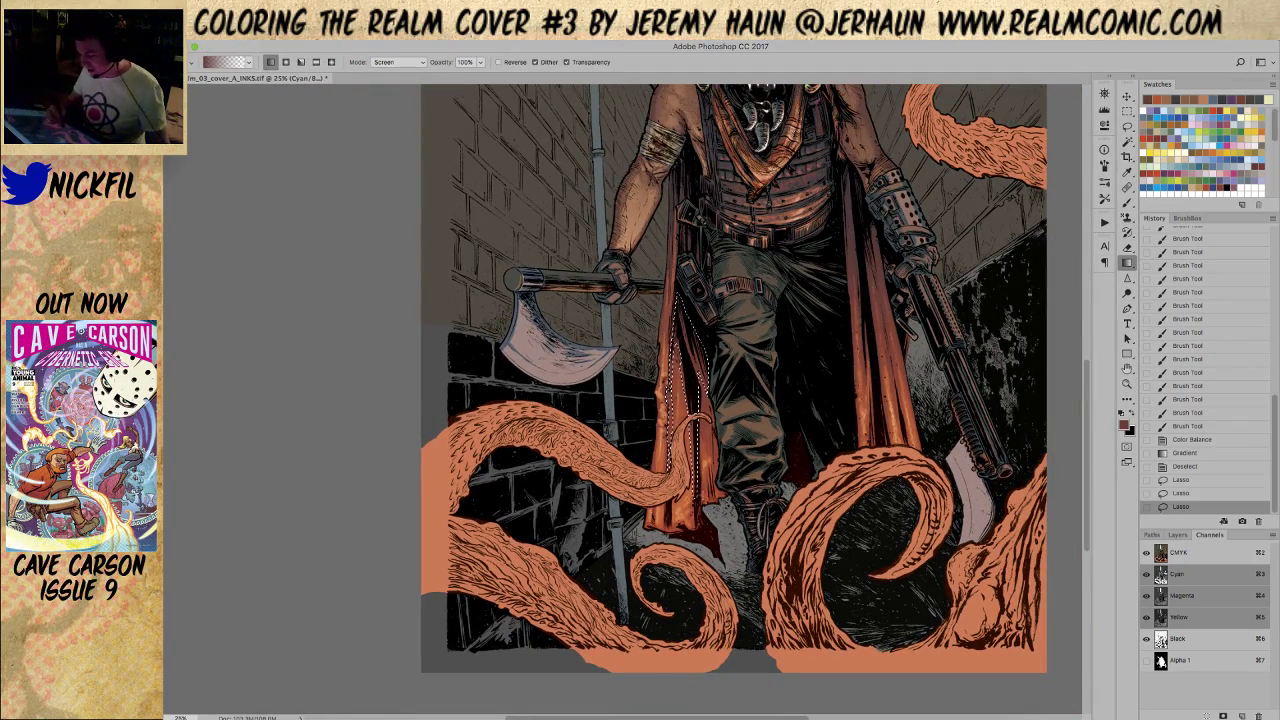
click(398, 62)
click(386, 52)
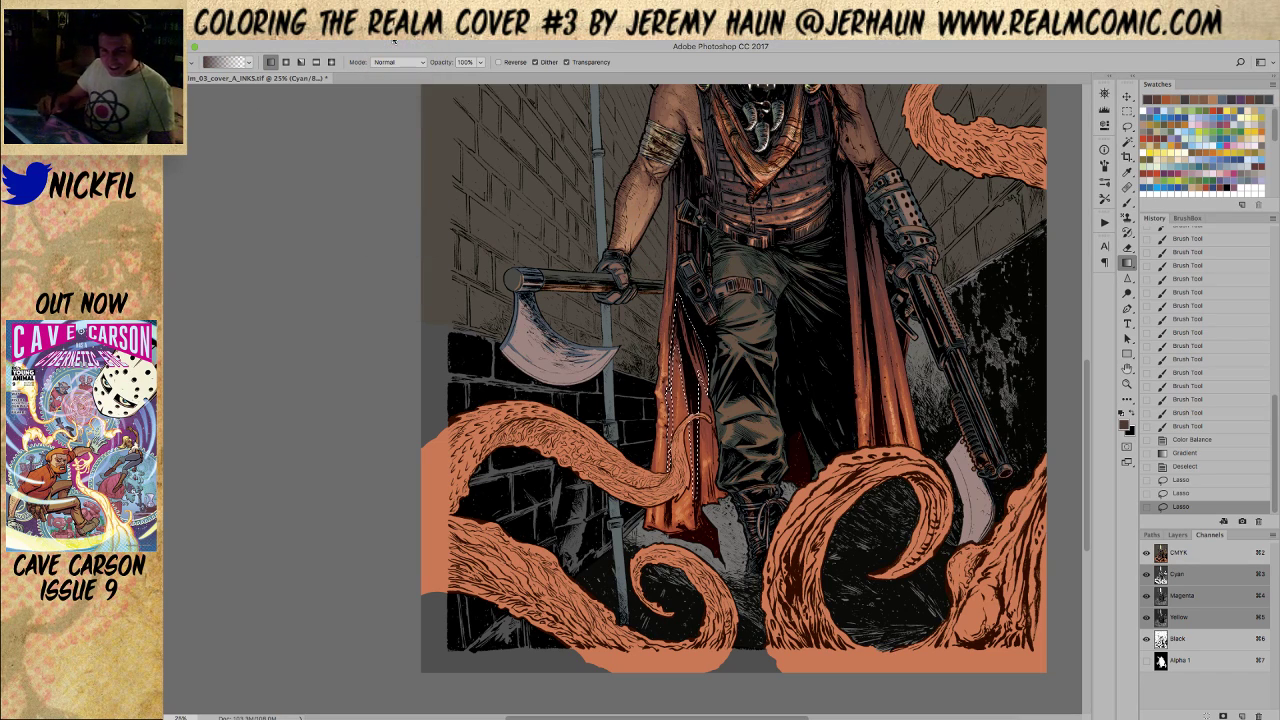
drag(690, 340, 690, 480)
key(ctrl+d)
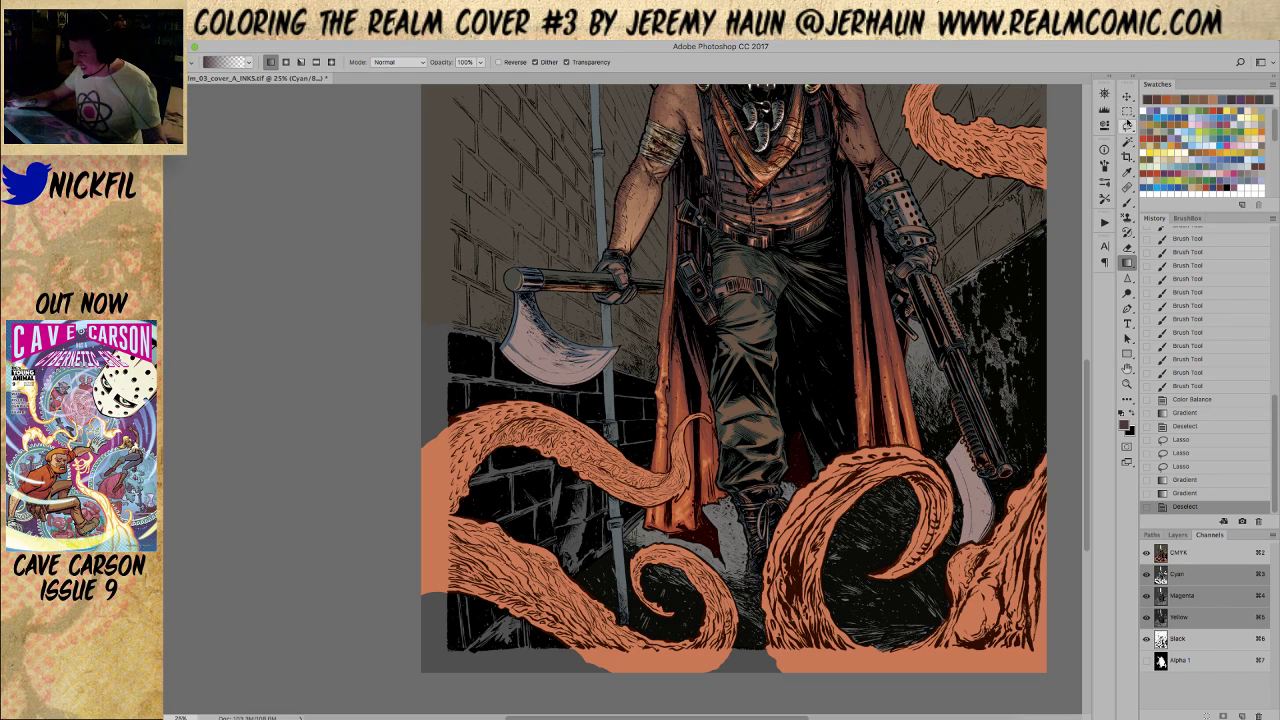
Sample a dark reddish-brown from the axe-side cape fold and set the Brush to Normal mode at 50% opacity
click(1127, 124)
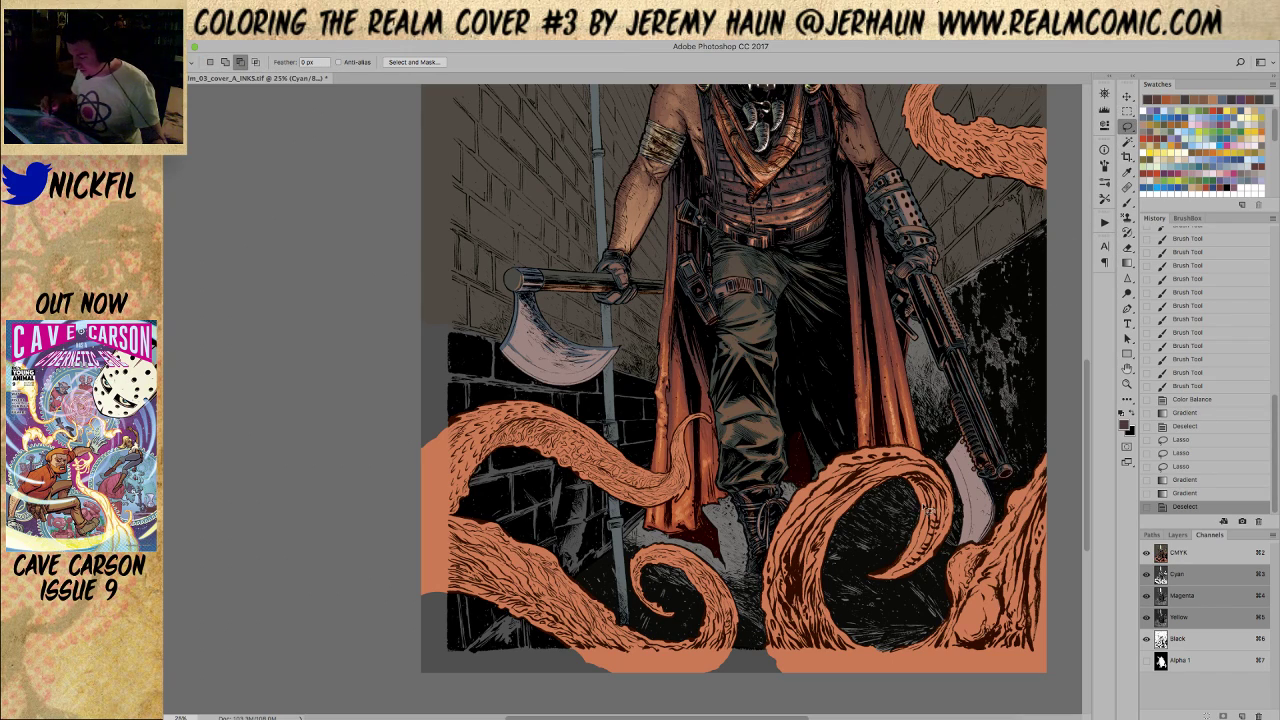
click(1127, 200)
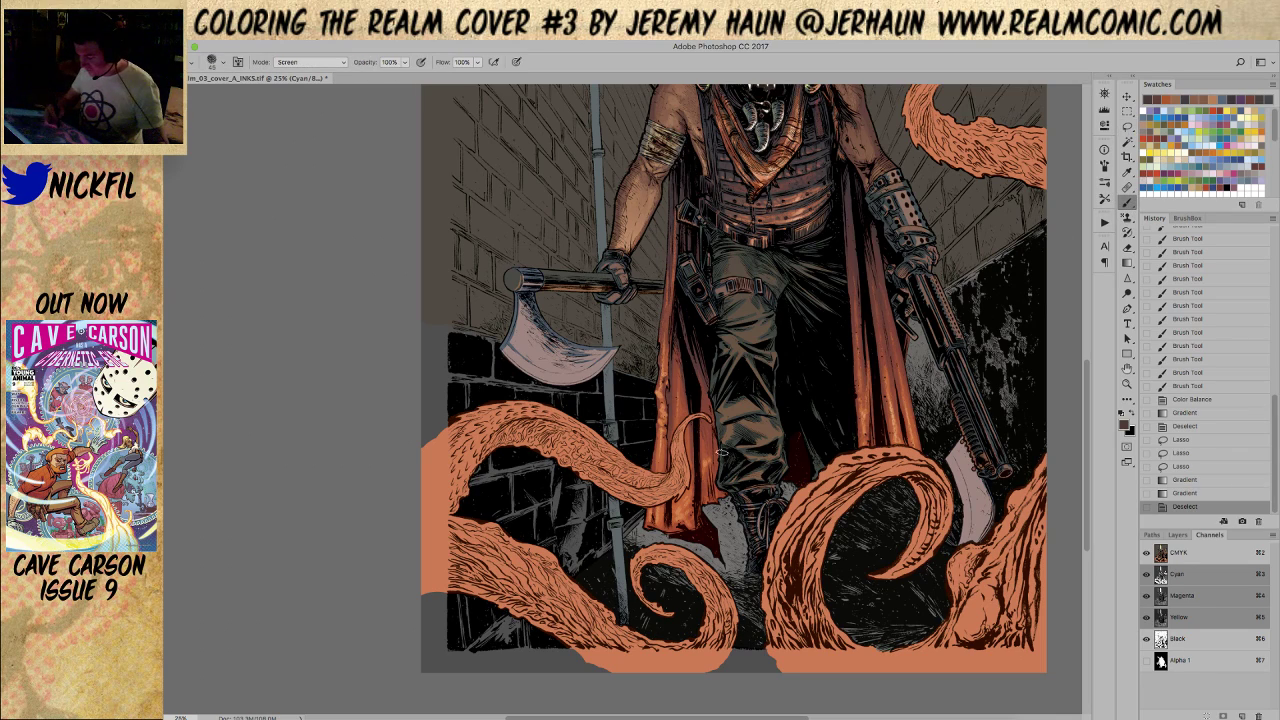
alt+click(690, 345)
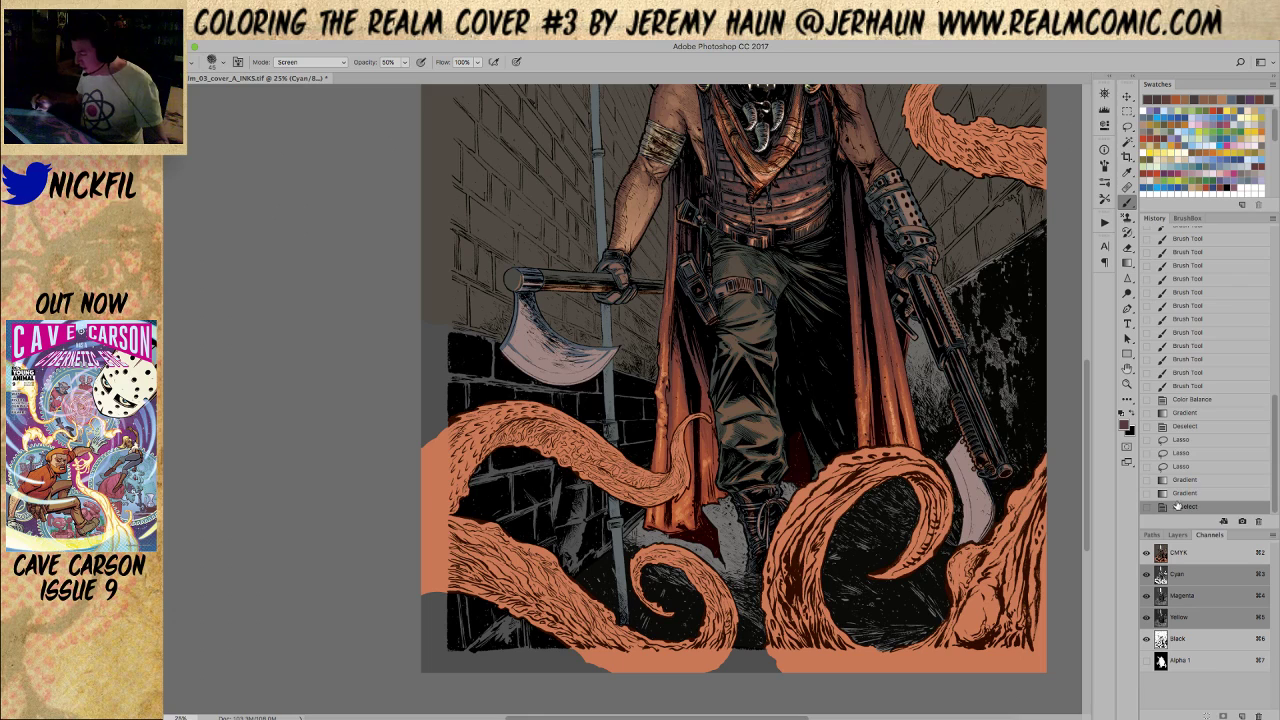
key(h)
drag(1030, 537, 965, 508)
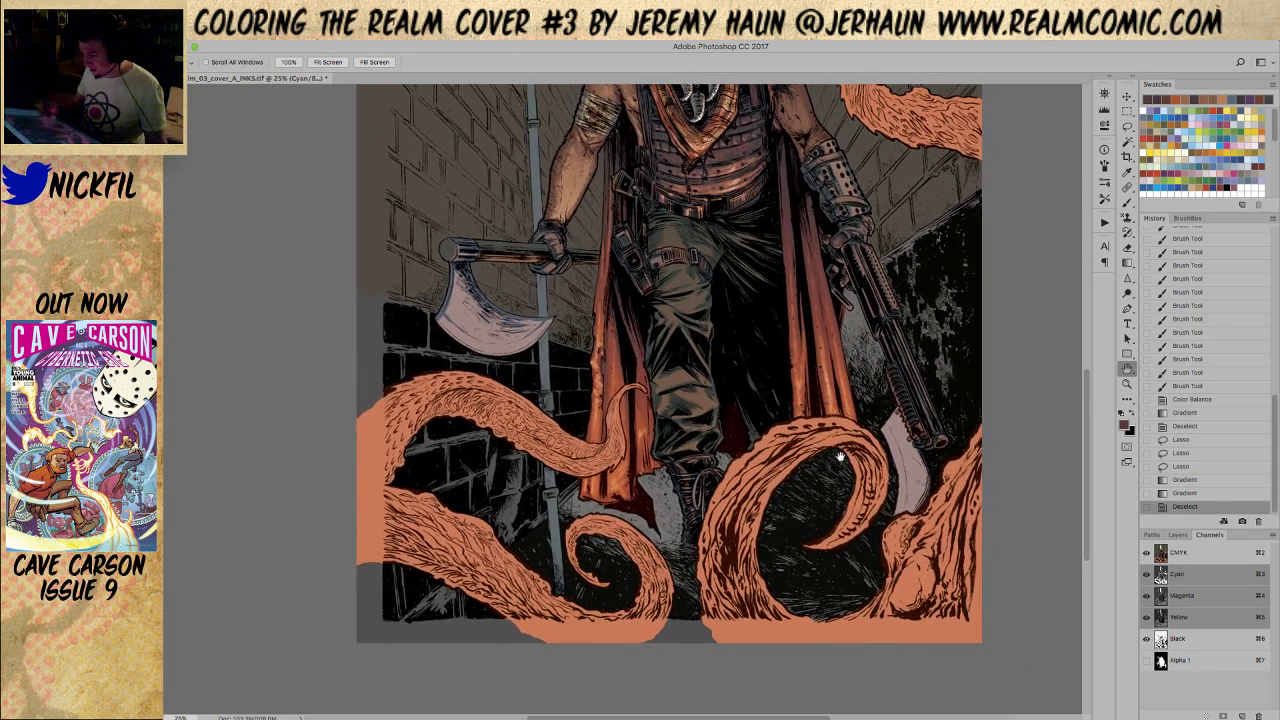
click(1127, 201)
drag(651, 404, 650, 378)
key(super+z)
click(310, 62)
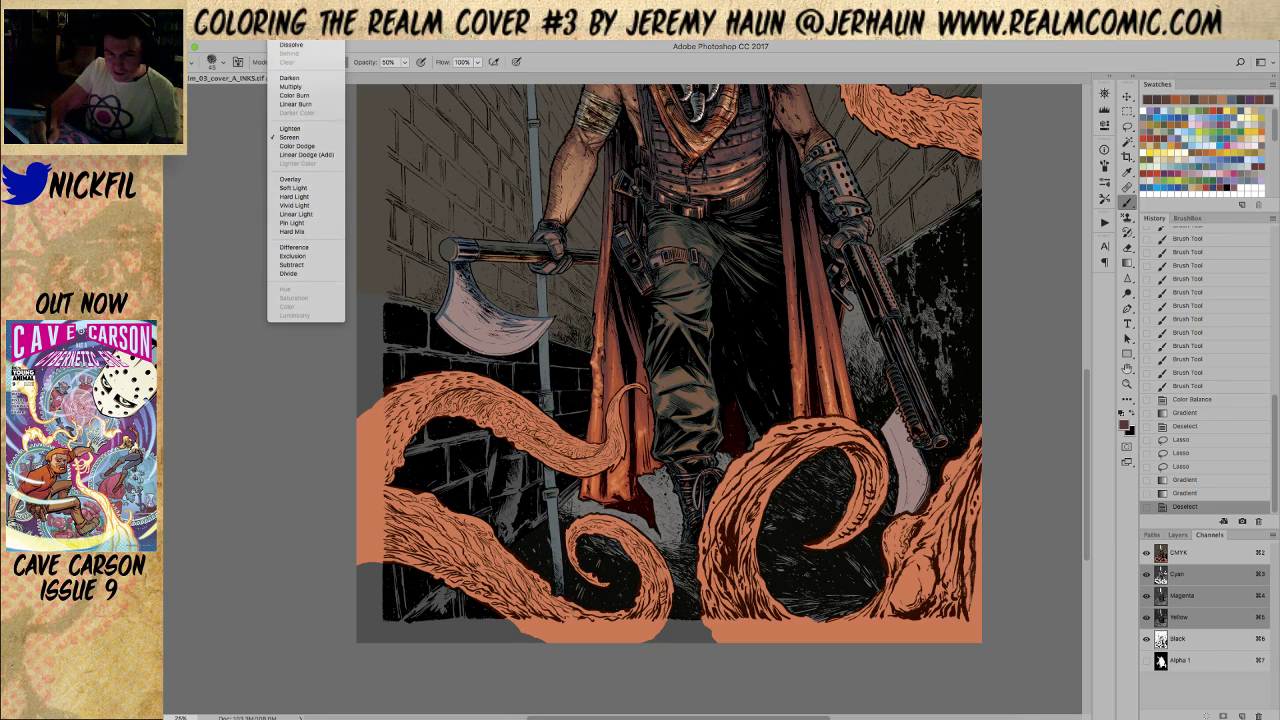
click(313, 41)
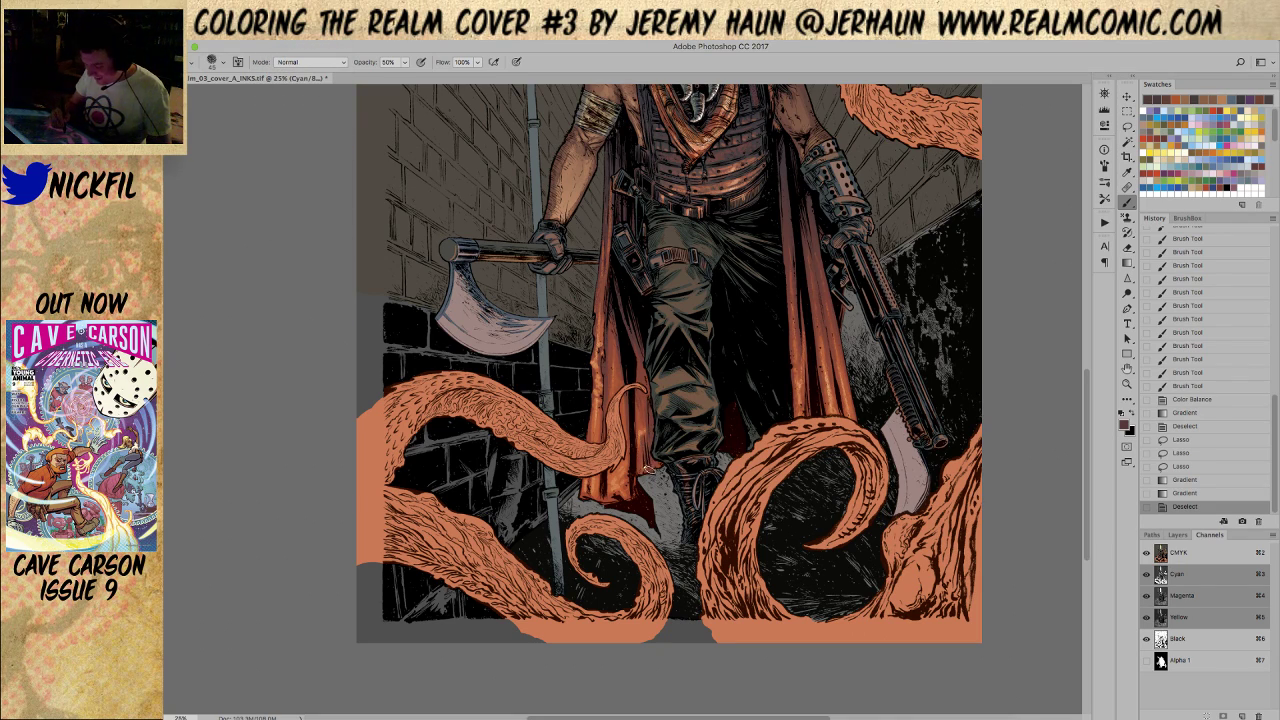
Brush small dark shadow touches on the inner cape fold beside the overlapping tentacle tip
click(645, 384)
click(650, 390)
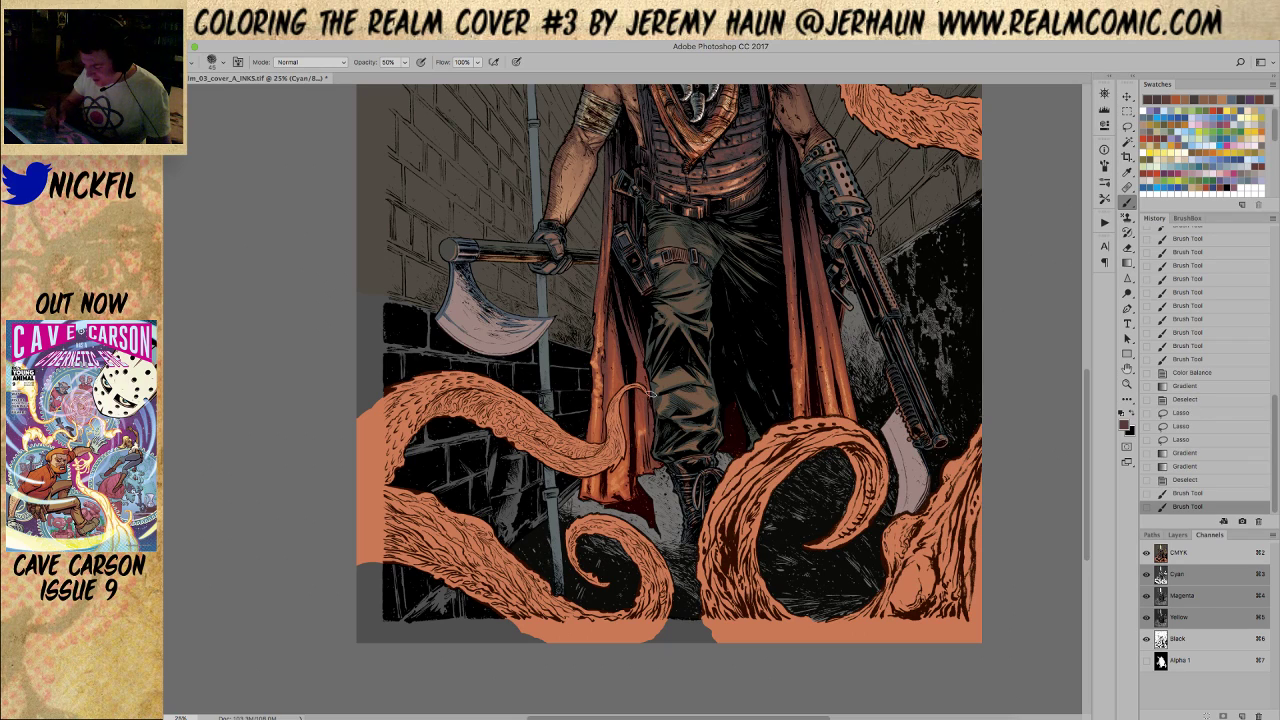
click(650, 398)
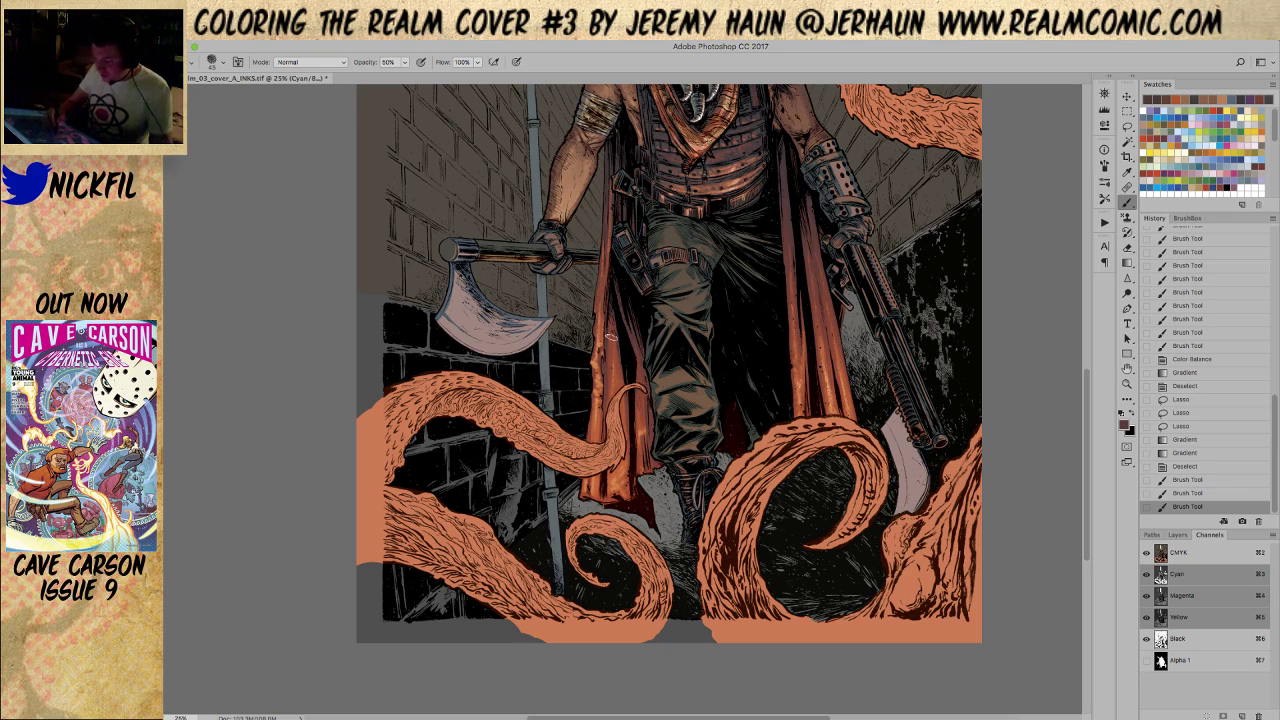
Paint dark reddish-brown shadow strokes along the axe-side cape folds, from thigh level down to the hem
click(614, 310)
click(622, 381)
click(625, 383)
click(628, 400)
click(630, 487)
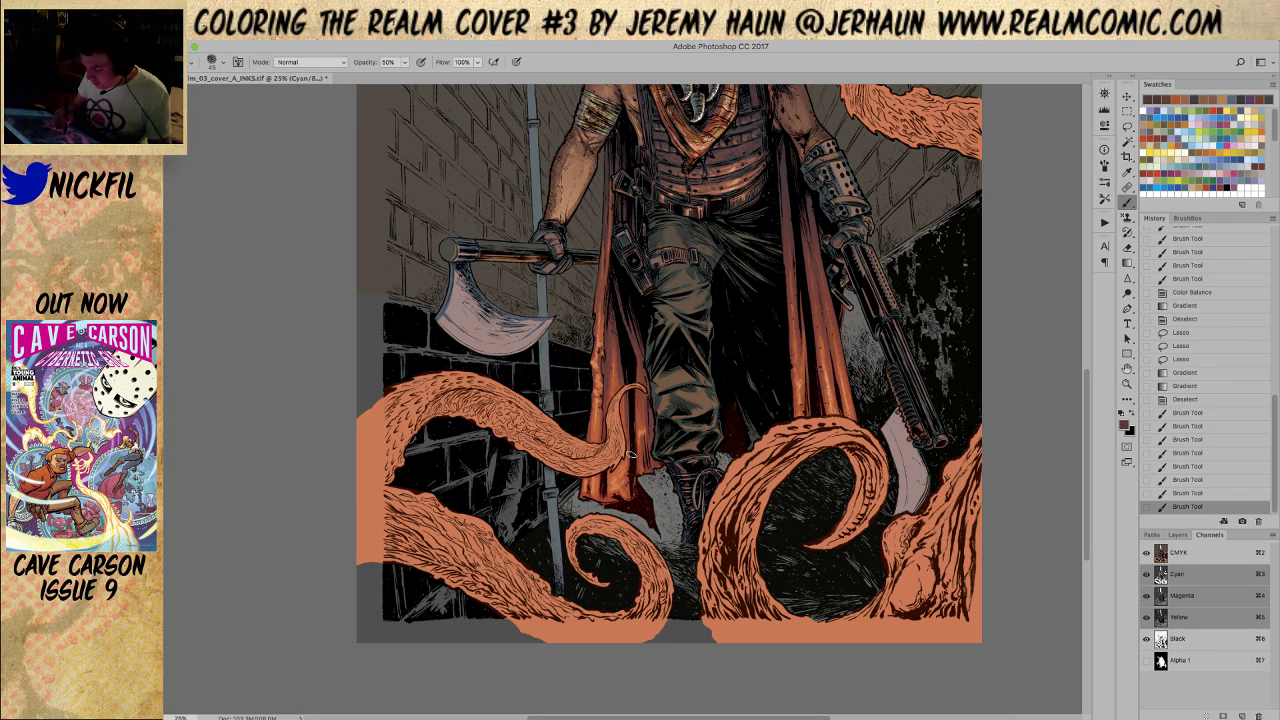
click(631, 480)
click(613, 490)
click(612, 497)
click(615, 494)
click(603, 500)
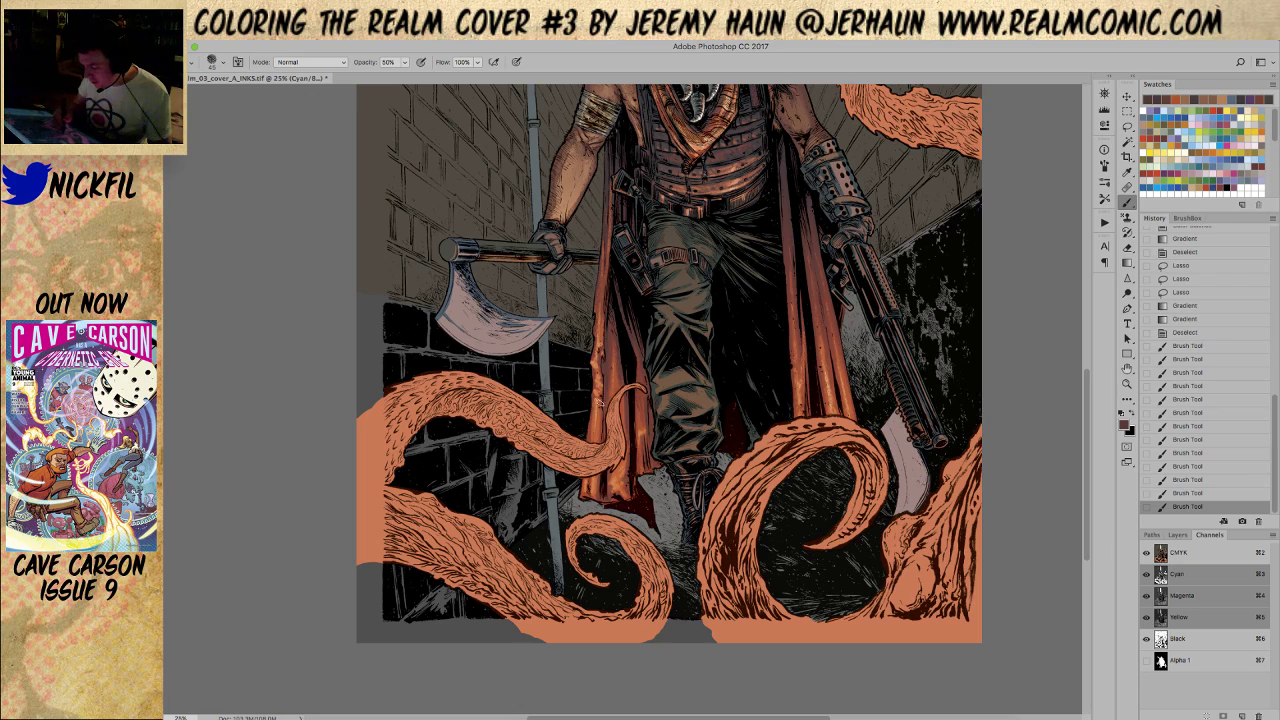
drag(603, 424, 602, 372)
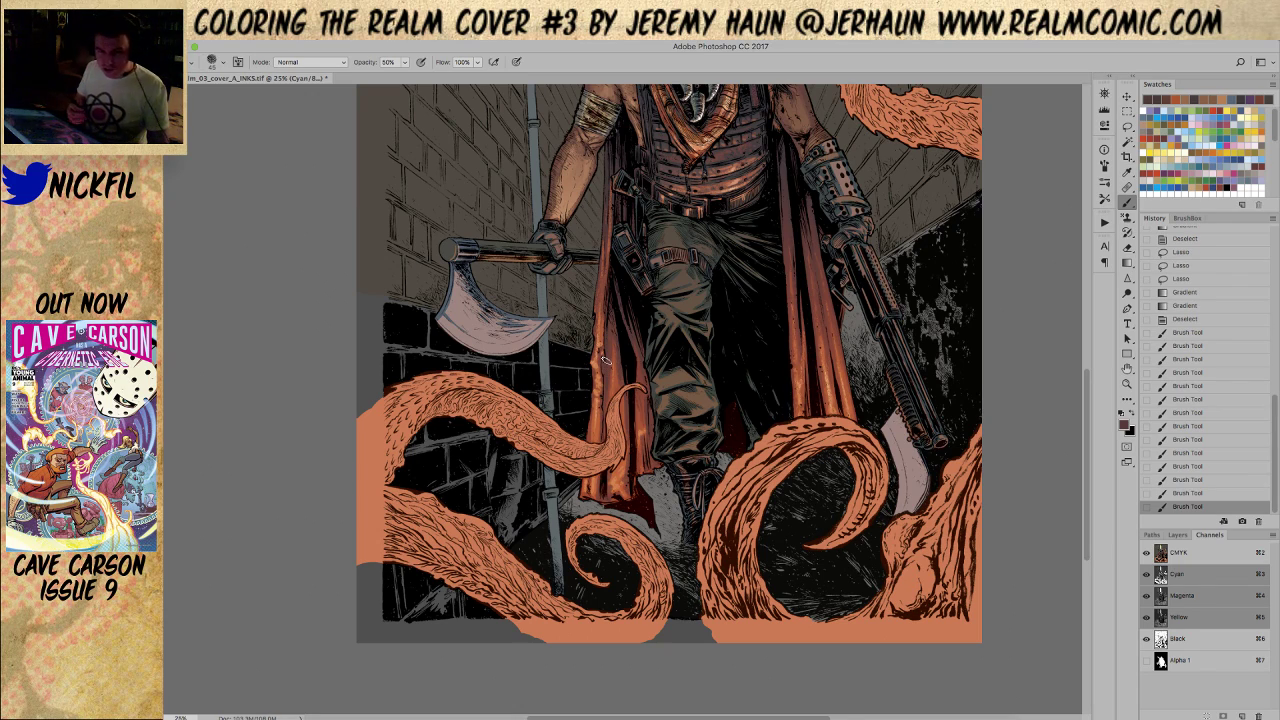
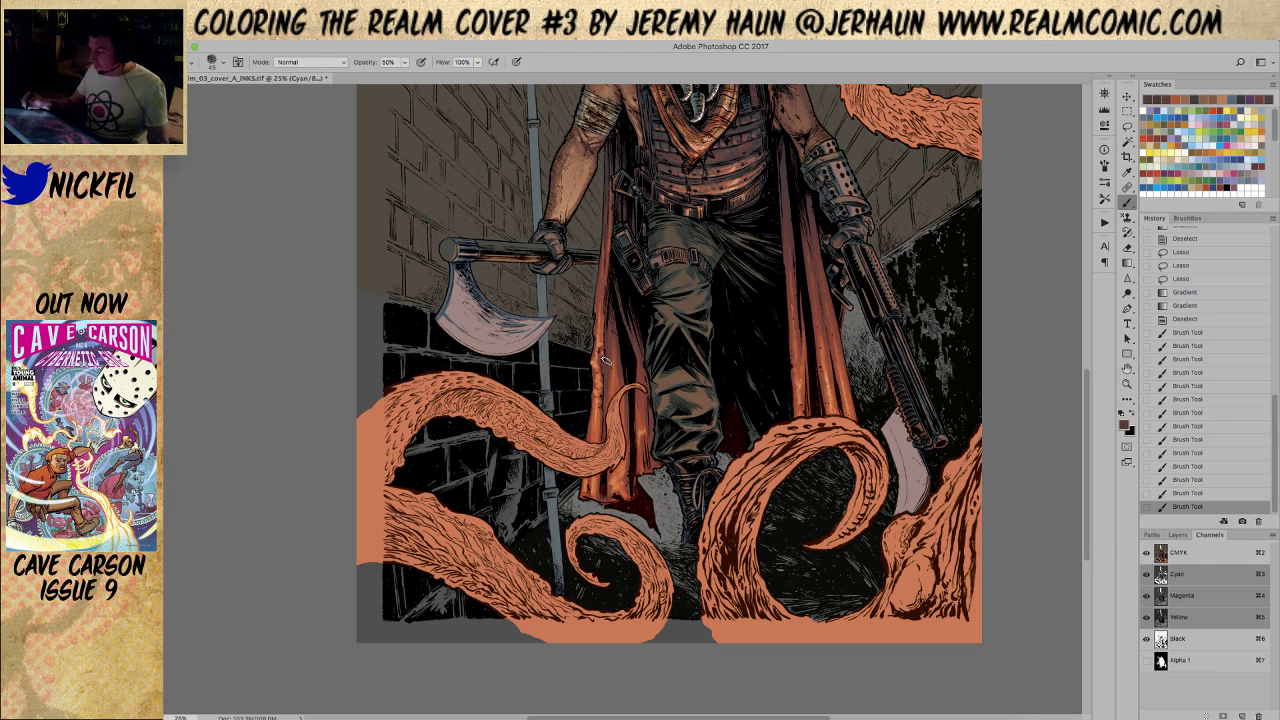
Lasso the orange bandana around the warrior's neck, adding and subtracting areas to refine the selection
mouse_move(949, 387)
mouse_down()
mouse_move(906, 437)
mouse_move(889, 526)
mouse_move(917, 485)
mouse_up()
click(1127, 126)
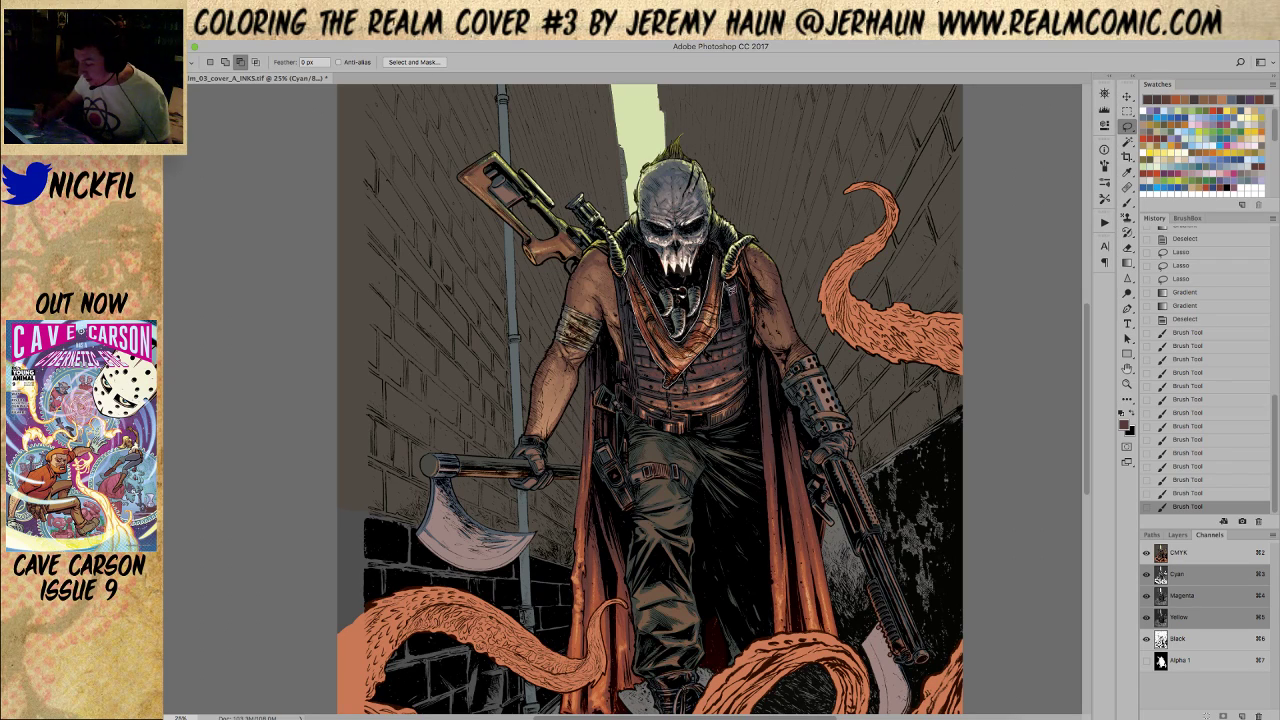
drag(724, 250, 720, 258)
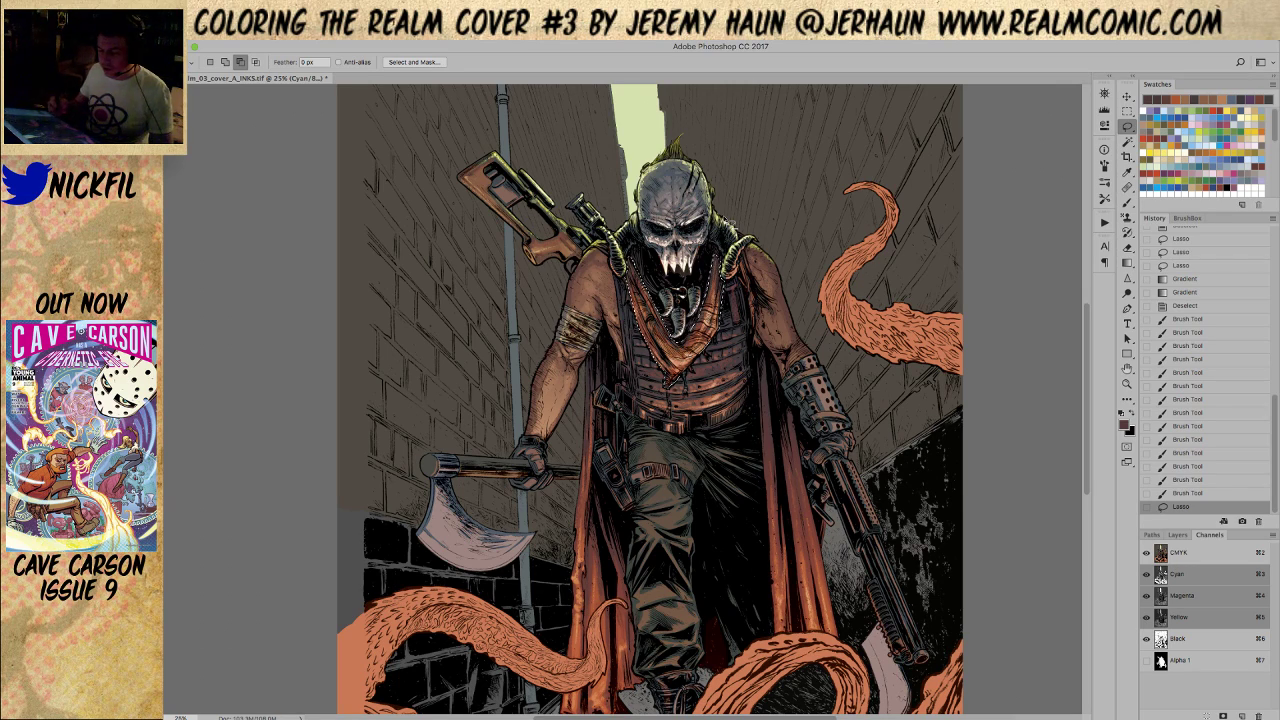
mouse_move(670, 386)
mouse_down()
mouse_move(693, 396)
mouse_move(718, 340)
mouse_move(712, 362)
mouse_up()
key(alt)
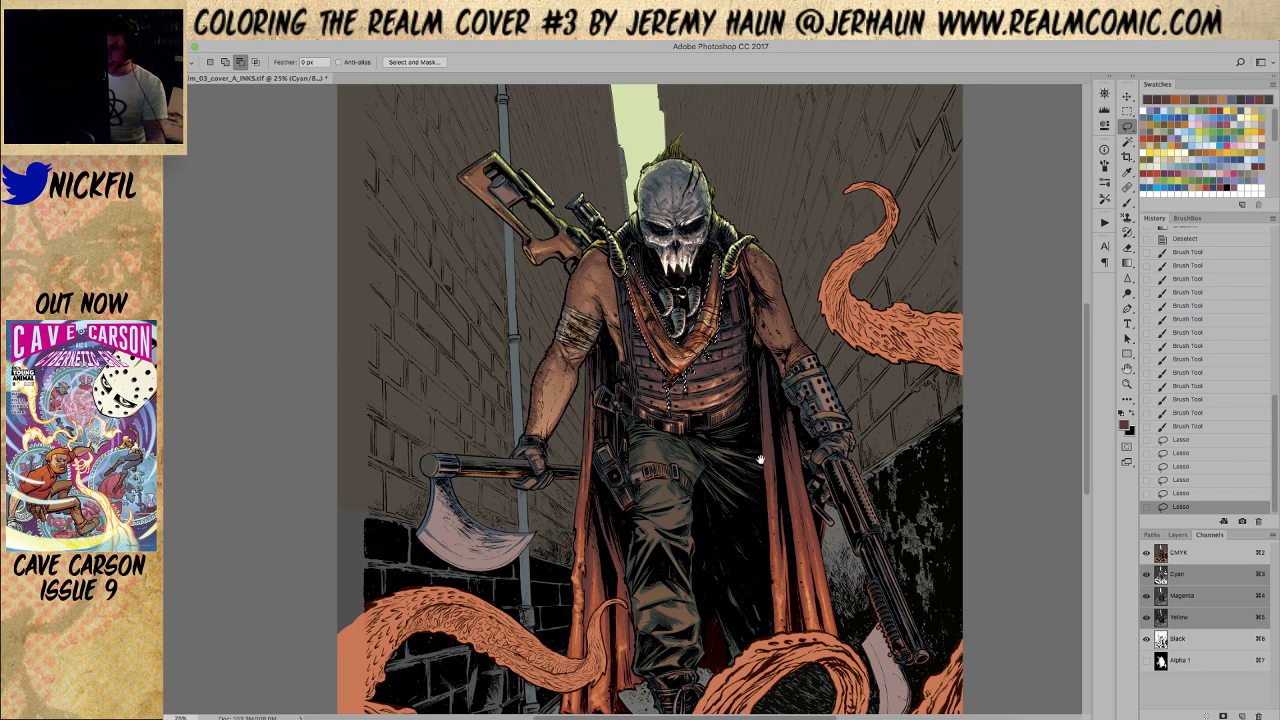
drag(760, 462, 758, 444)
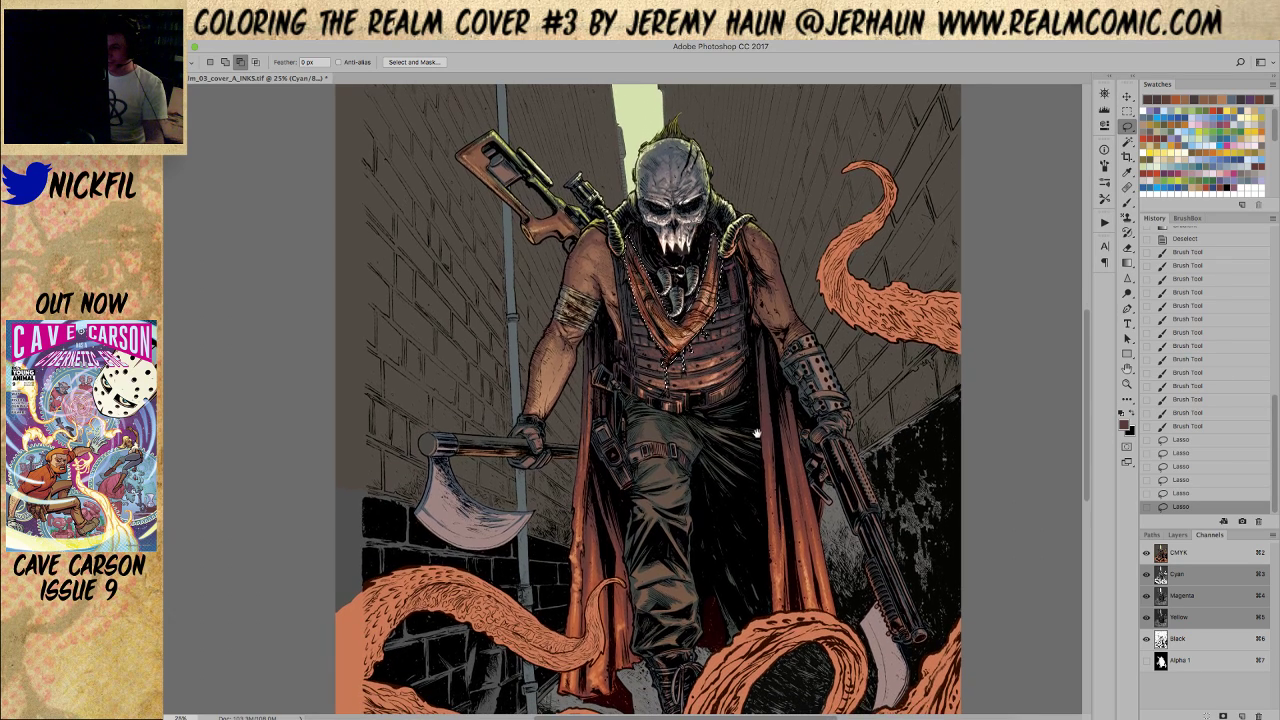
Shift the bandana's midtones toward red by +45 with Color Balance on the CMYK composite, and deselect
click(1196, 555)
key(super+b)
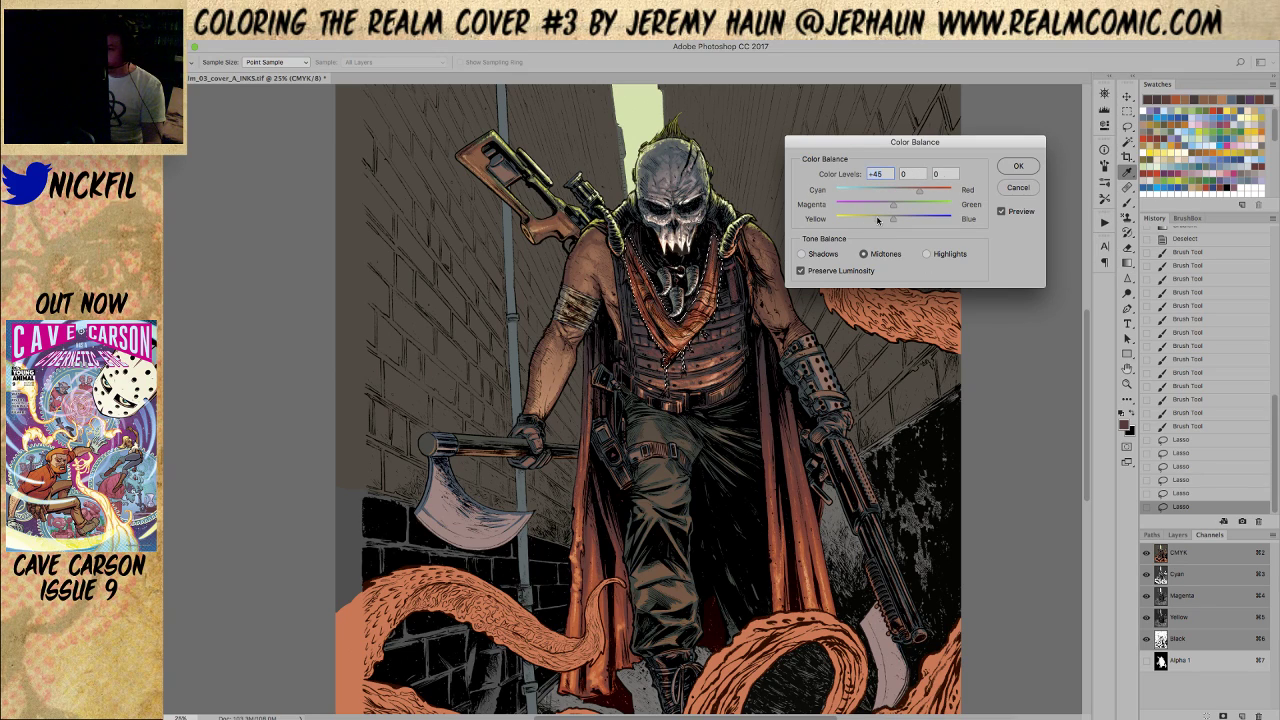
key(Return)
key(super+d)
Review the whole cover and examine the warrior's legs and lower cape more closely
key(z)
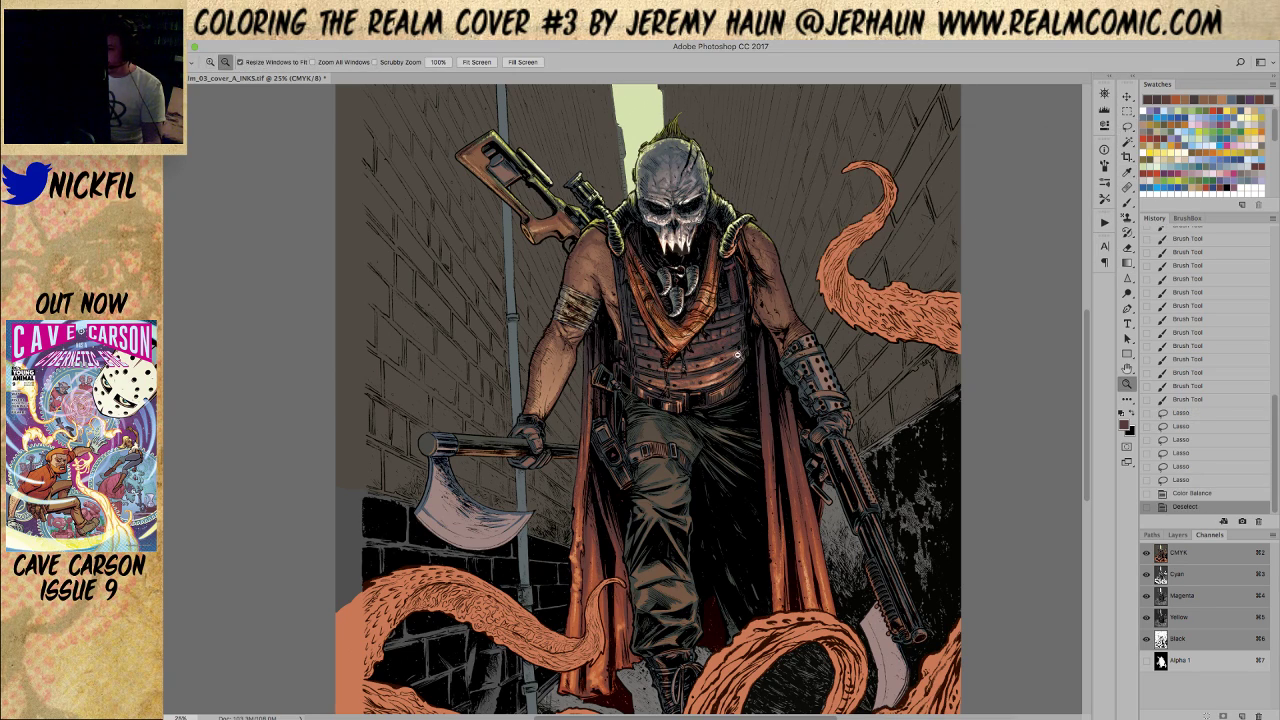
alt+click(737, 355)
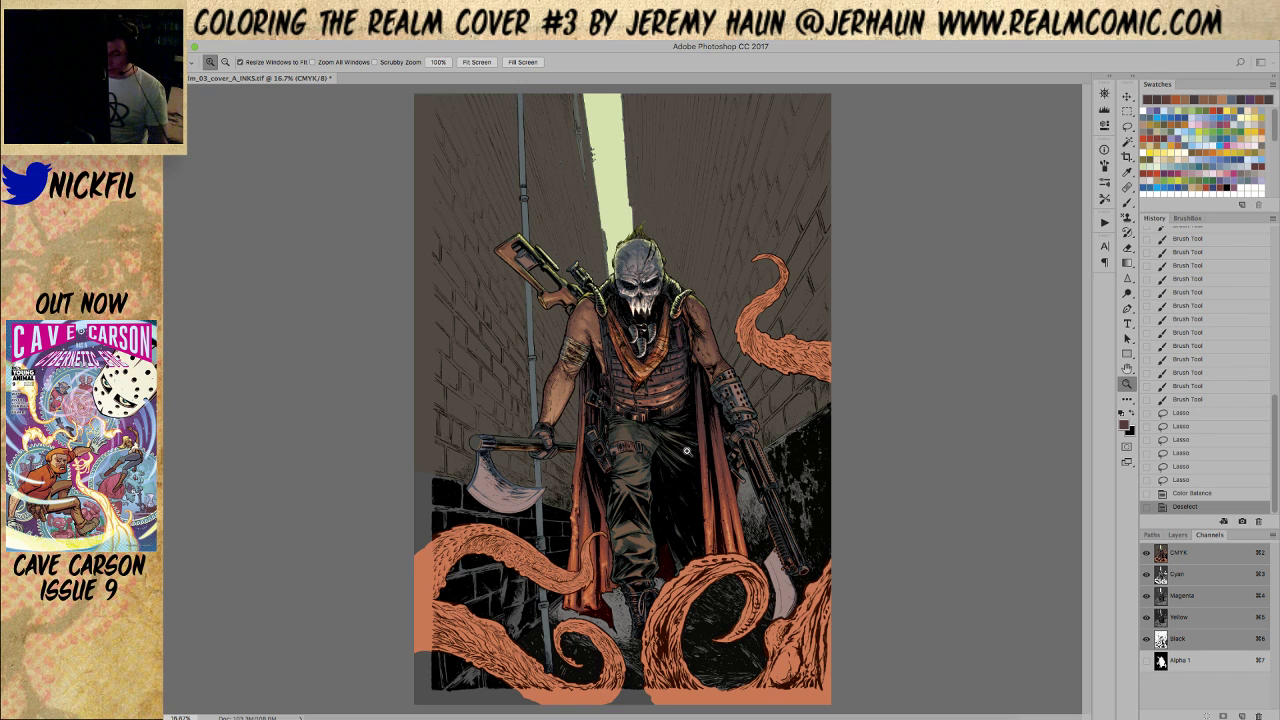
click(650, 524)
drag(638, 534, 680, 433)
click(684, 426)
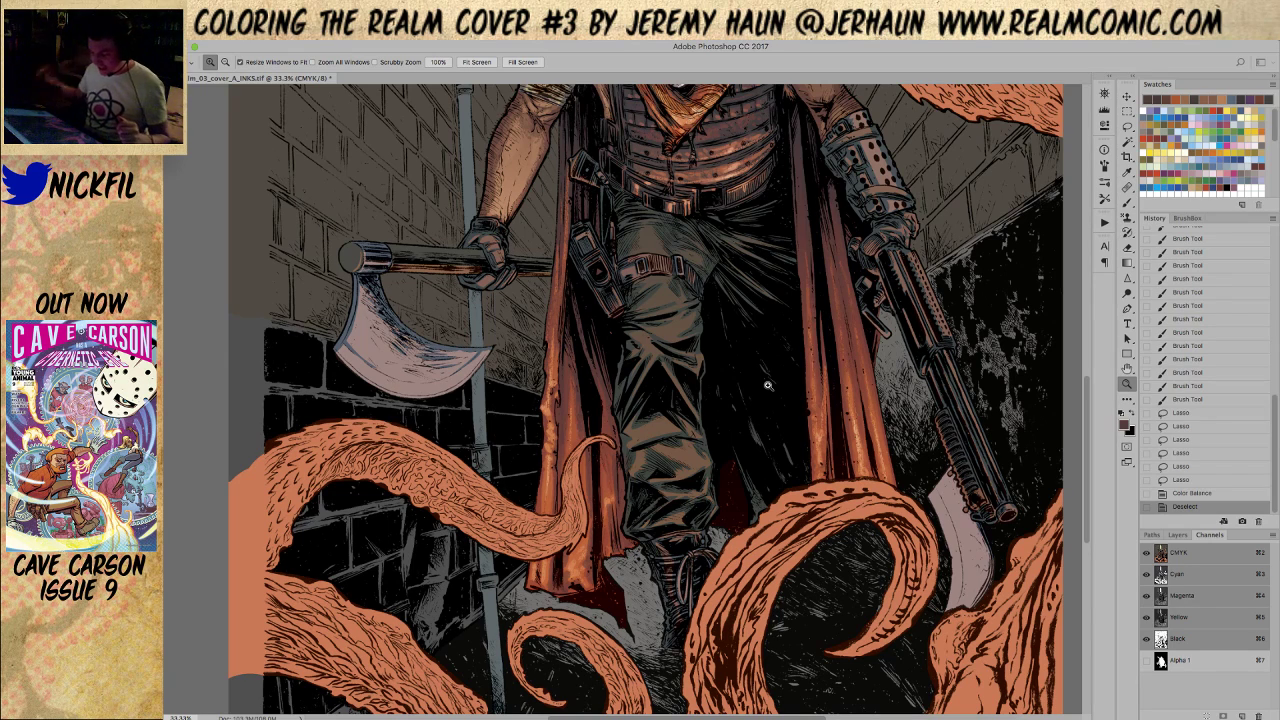
click(1128, 127)
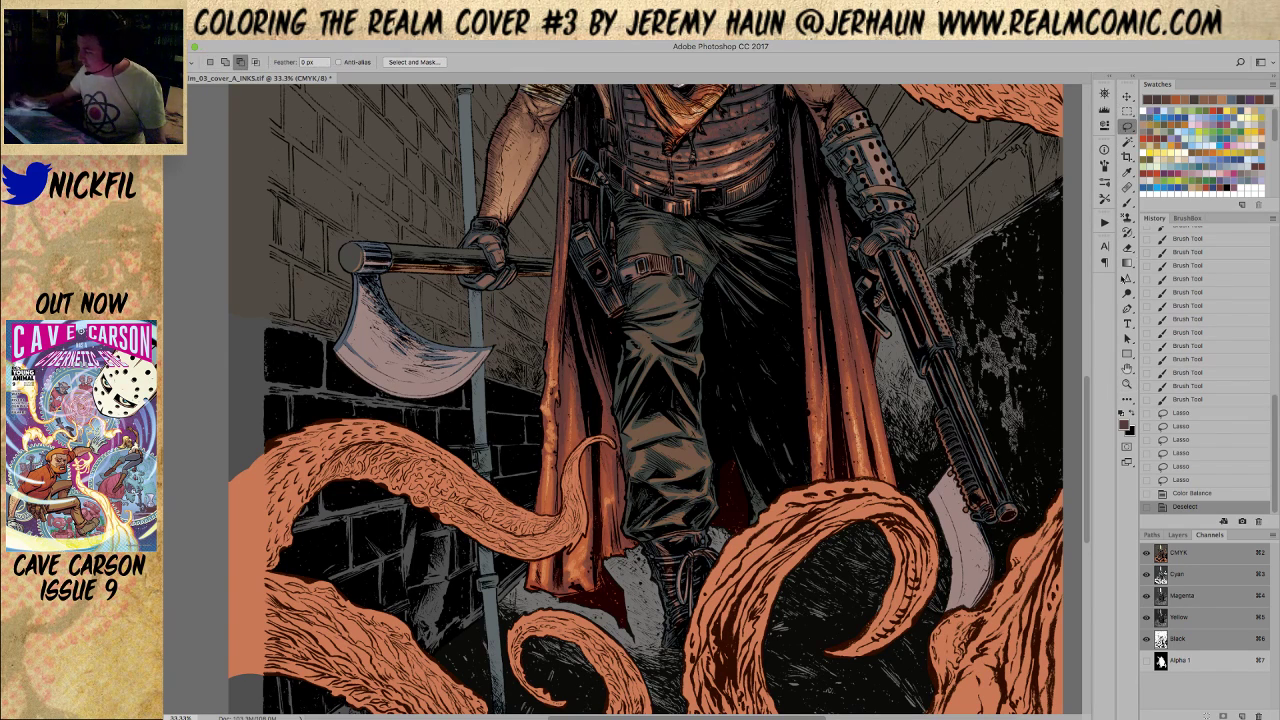
click(1127, 384)
click(684, 484)
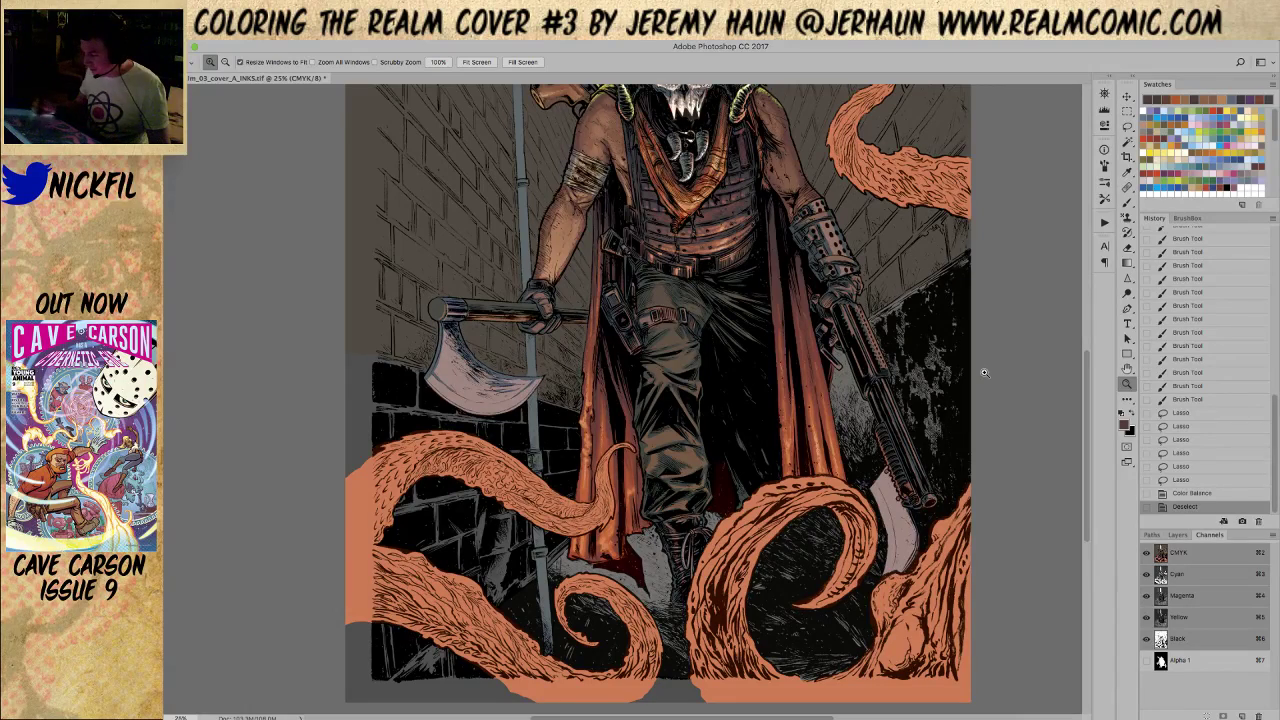
Lasso the highlight shapes around the knee and shin of the warrior's front trouser leg as one combined selection
click(1125, 125)
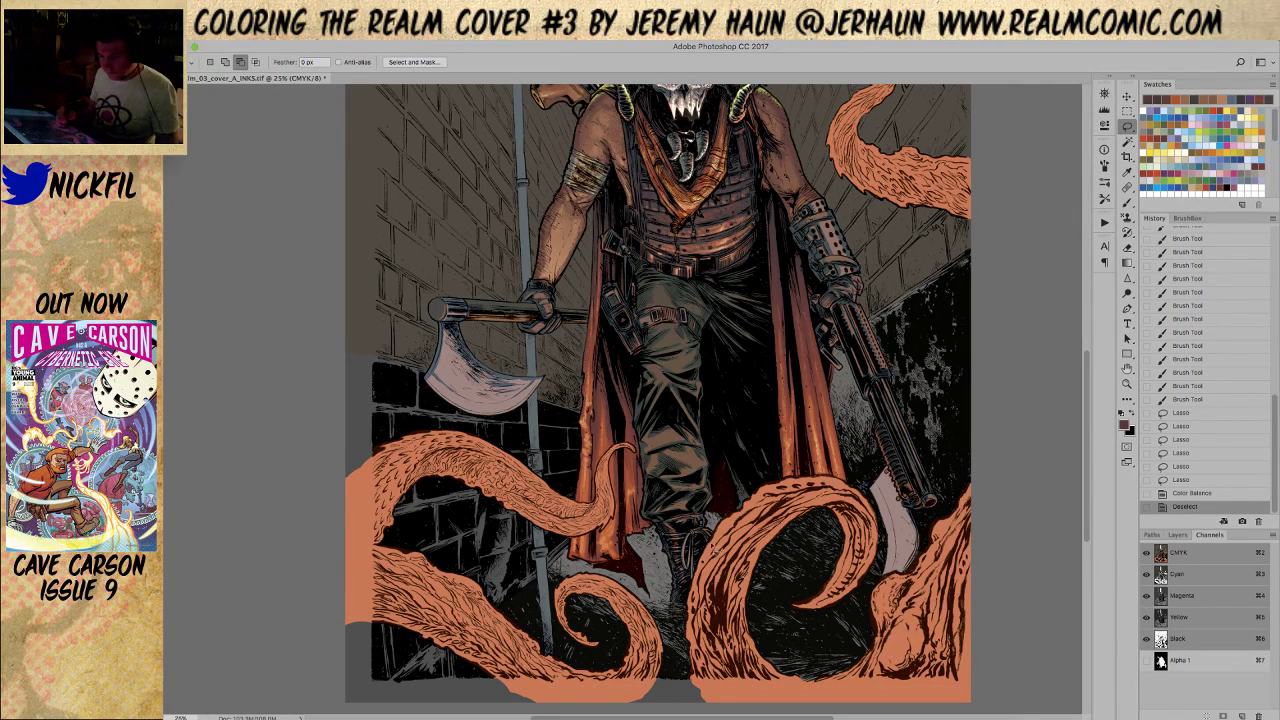
mouse_move(670, 432)
mouse_down()
mouse_move(652, 464)
mouse_move(645, 439)
mouse_move(695, 445)
mouse_move(683, 433)
mouse_move(644, 472)
mouse_move(706, 450)
mouse_up()
key(shift)
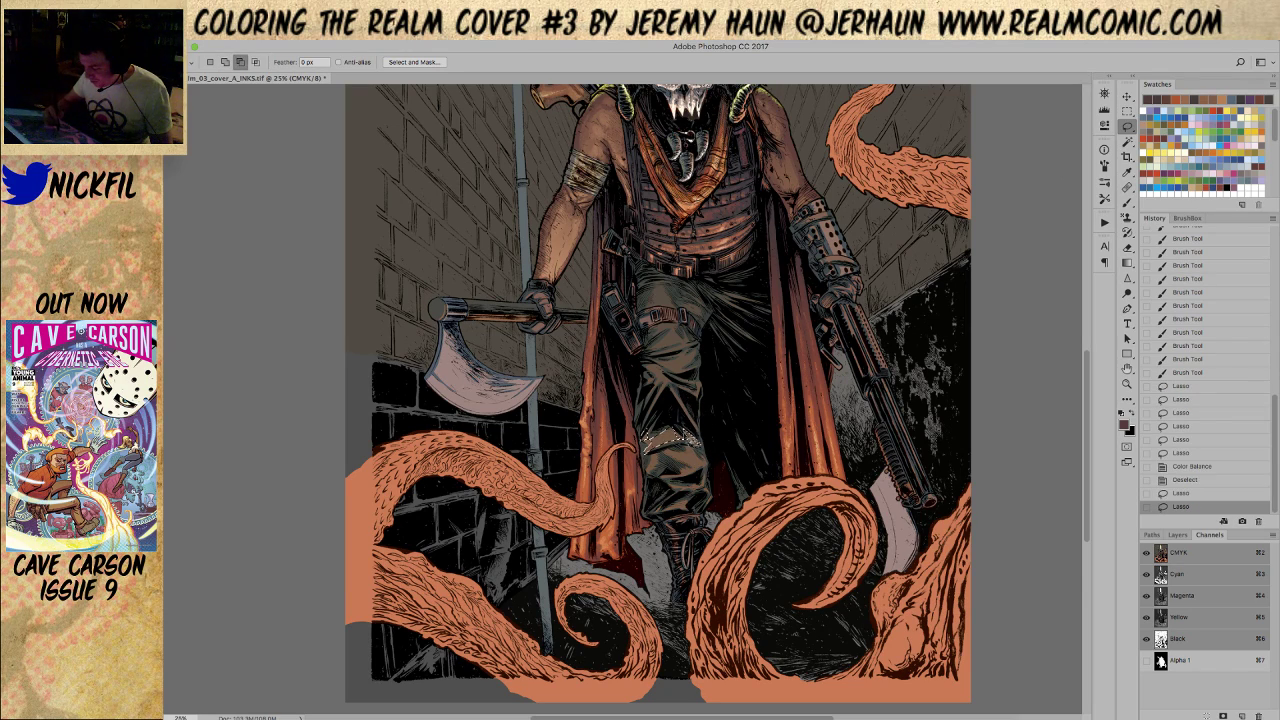
drag(688, 400, 688, 404)
key(shift)
key(shift)
mouse_move(701, 483)
mouse_down()
mouse_move(711, 467)
mouse_move(678, 485)
mouse_move(706, 470)
mouse_move(690, 470)
mouse_move(703, 510)
mouse_move(693, 488)
mouse_move(668, 488)
mouse_move(707, 484)
mouse_up()
key(alt)
key(shift)
key(shift)
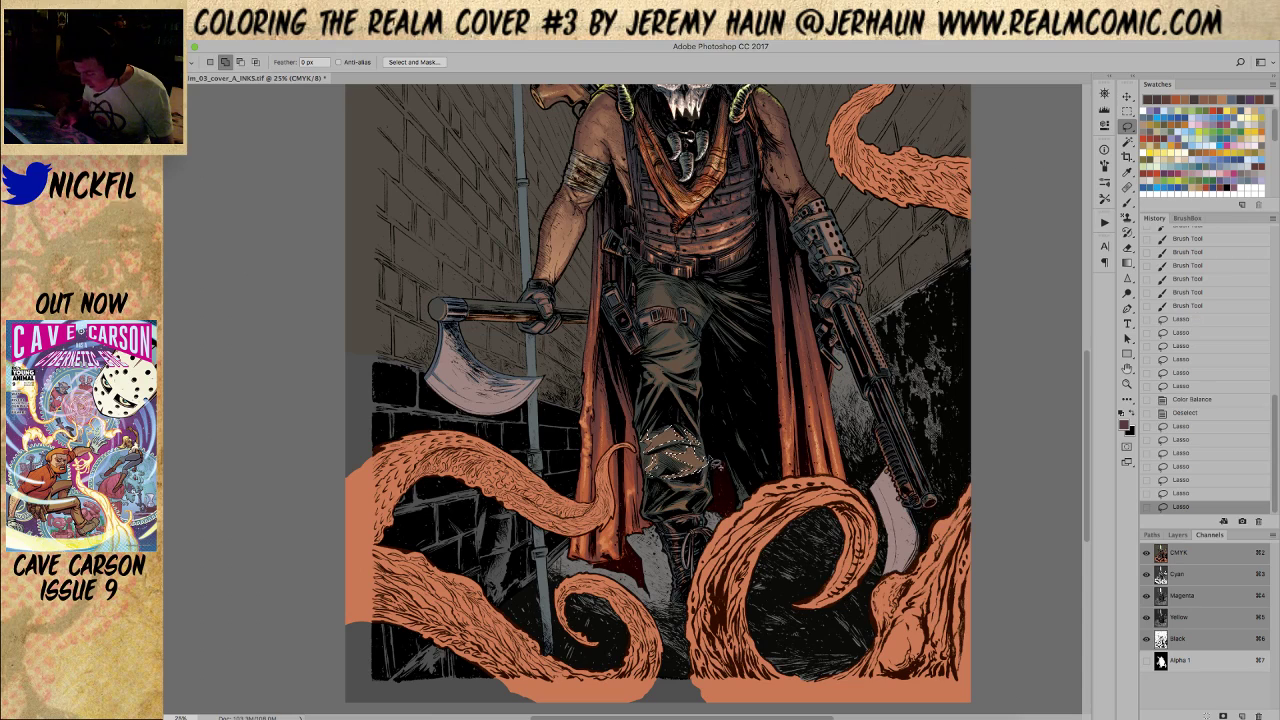
key(alt)
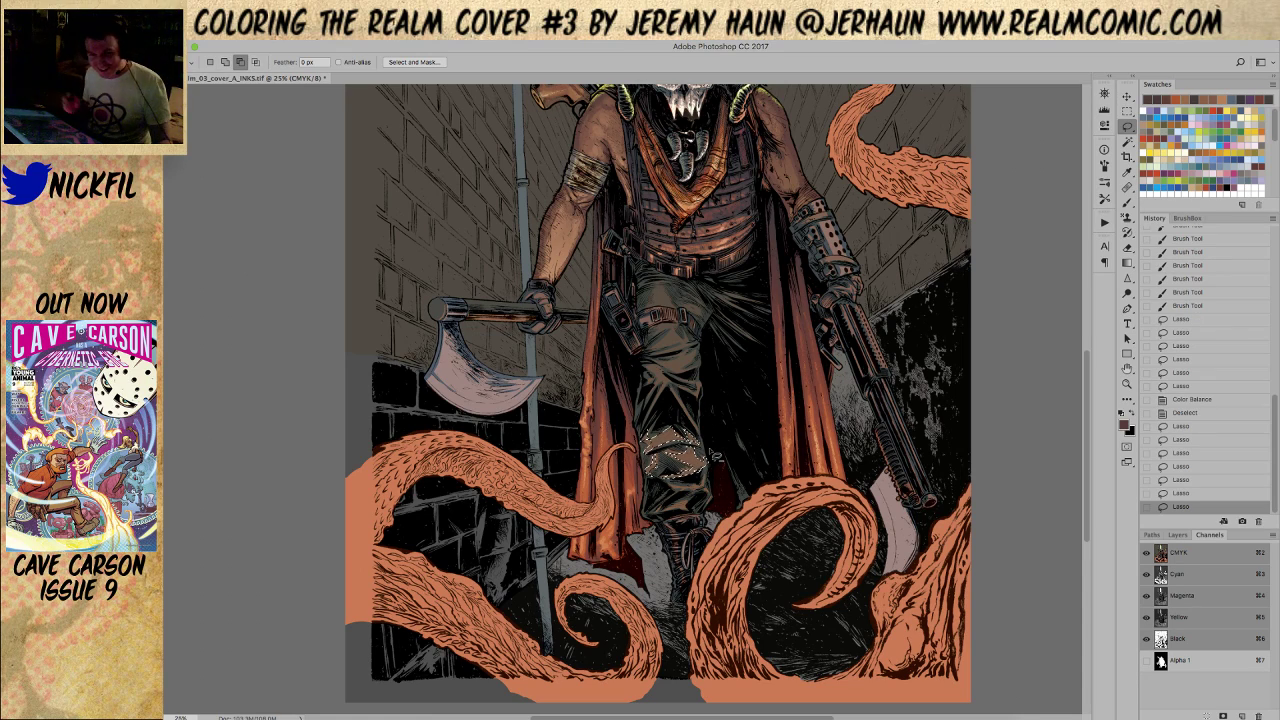
Add the lit fabric folds on the front trouser leg, from shin up to thigh, to the lasso selection
key(shift)
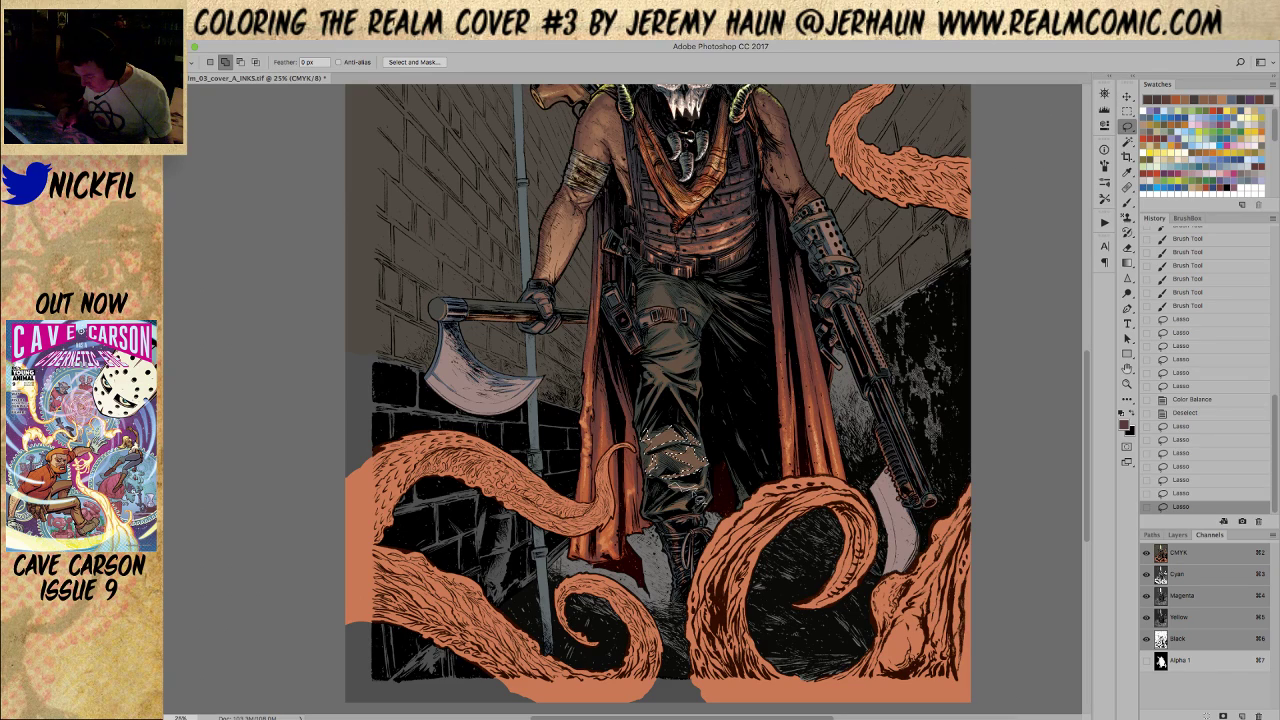
mouse_move(711, 487)
mouse_down()
mouse_move(693, 490)
mouse_move(690, 470)
mouse_move(680, 488)
mouse_move(698, 496)
mouse_move(682, 510)
mouse_up()
key(shift)
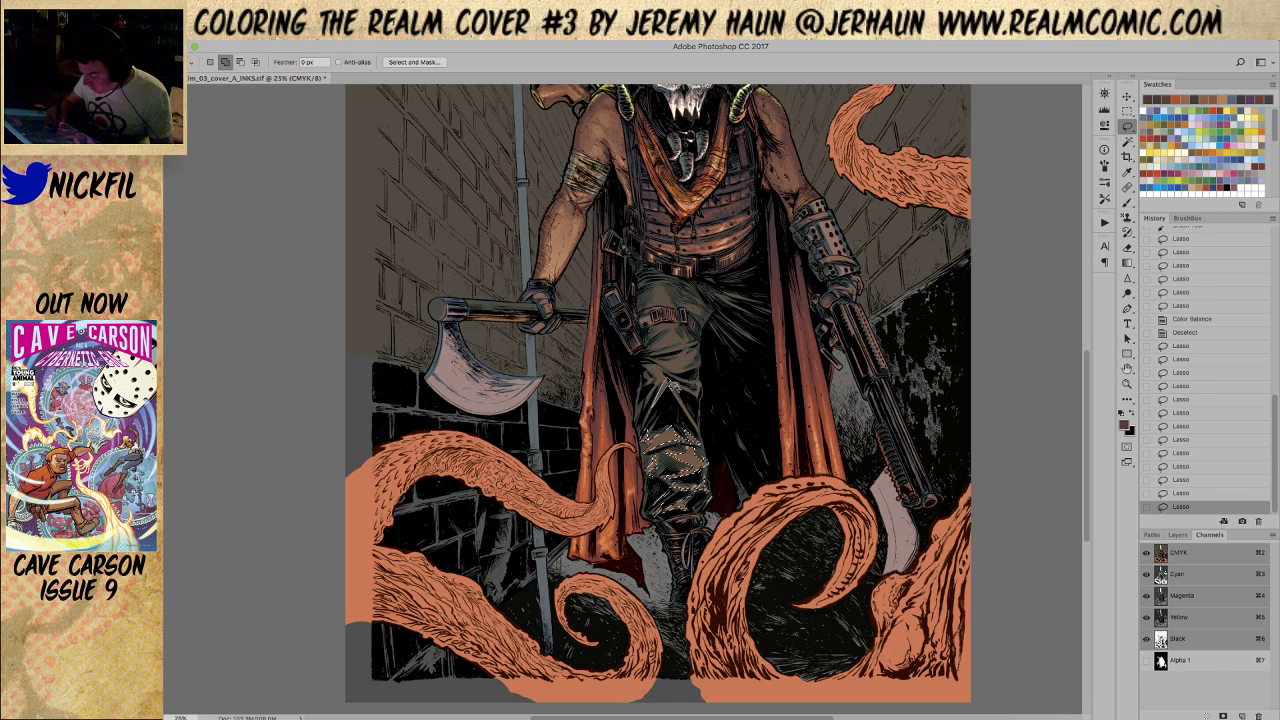
drag(657, 395, 672, 351)
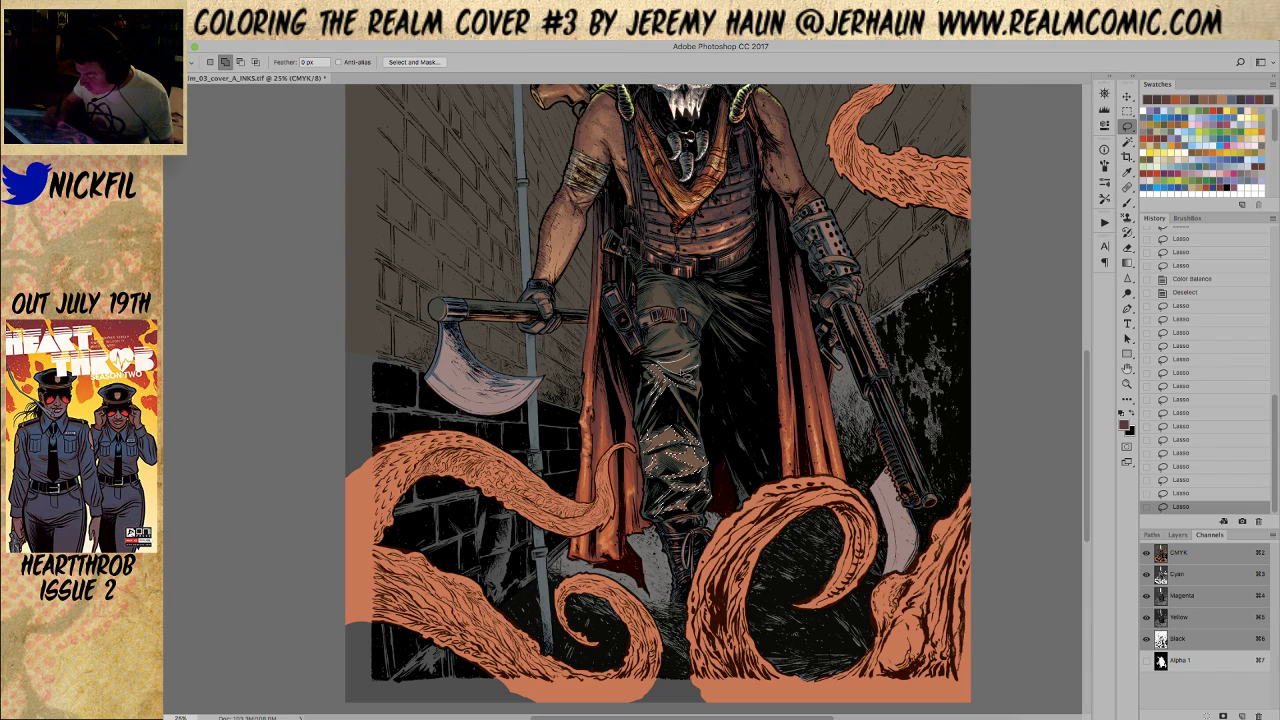
mouse_move(690, 440)
mouse_down()
mouse_move(706, 354)
mouse_move(688, 393)
mouse_up()
mouse_move(690, 440)
mouse_down()
mouse_move(700, 420)
mouse_move(682, 440)
mouse_move(690, 490)
mouse_move(680, 432)
mouse_move(692, 488)
mouse_up()
mouse_move(704, 346)
mouse_down()
mouse_move(658, 349)
mouse_move(696, 334)
mouse_move(668, 322)
mouse_move(660, 345)
mouse_up()
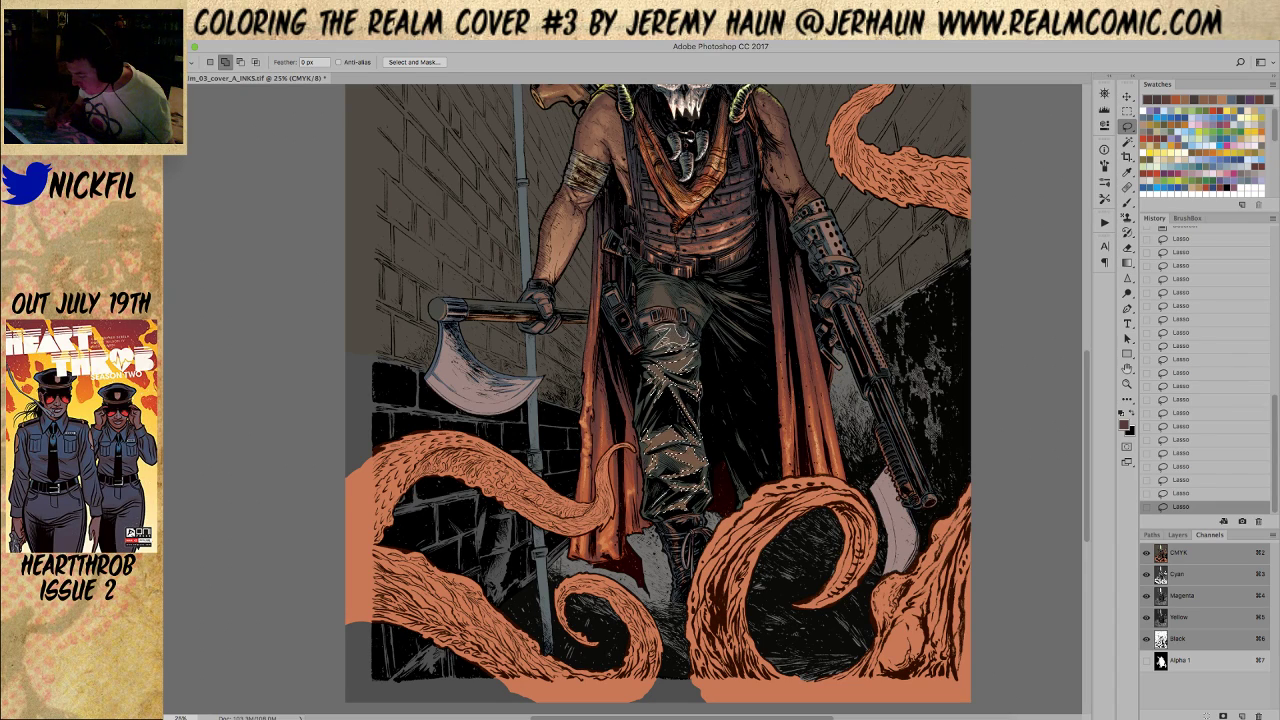
Set the Gradient tool's blend mode to Screen for the selected trouser folds
key(z)
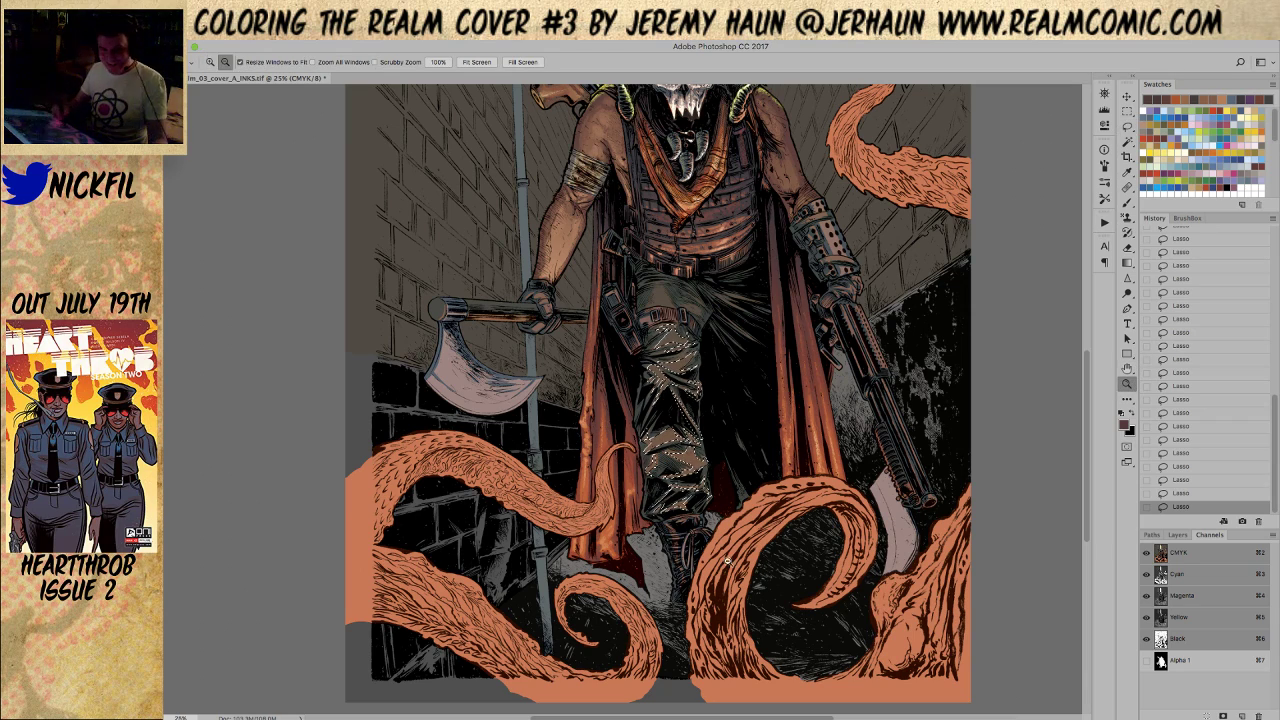
alt+click(735, 566)
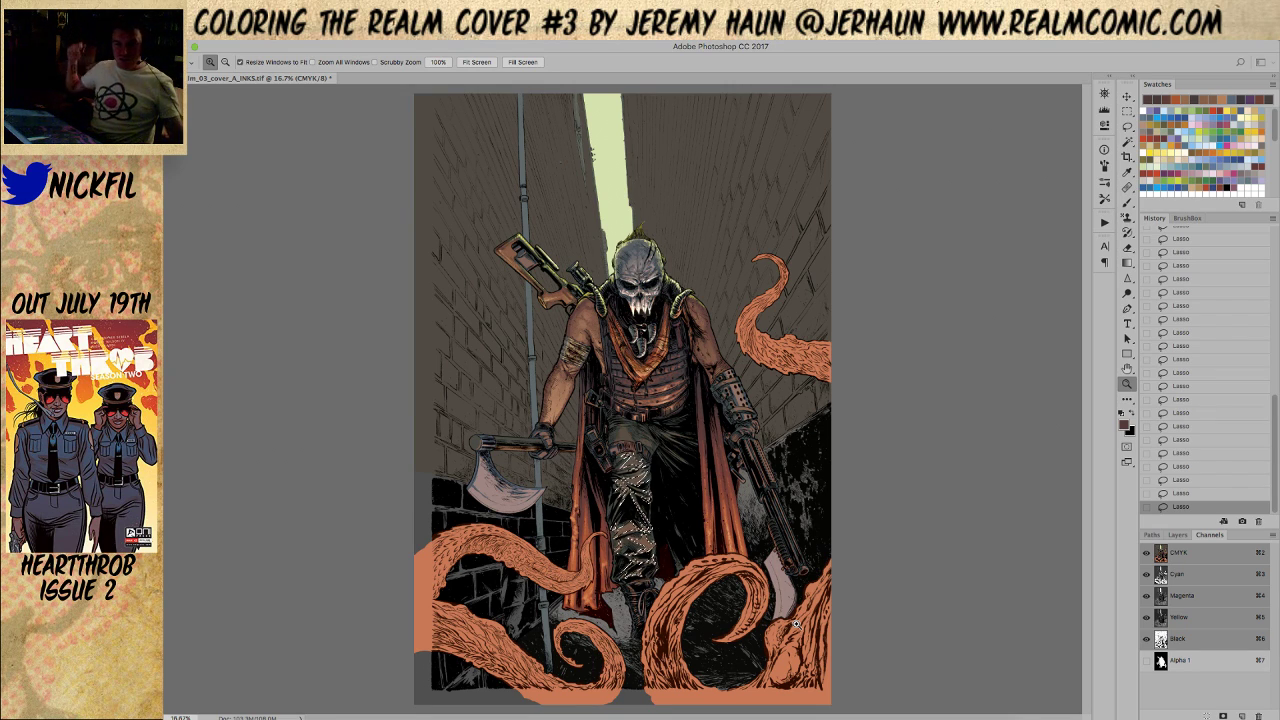
click(636, 560)
click(1127, 368)
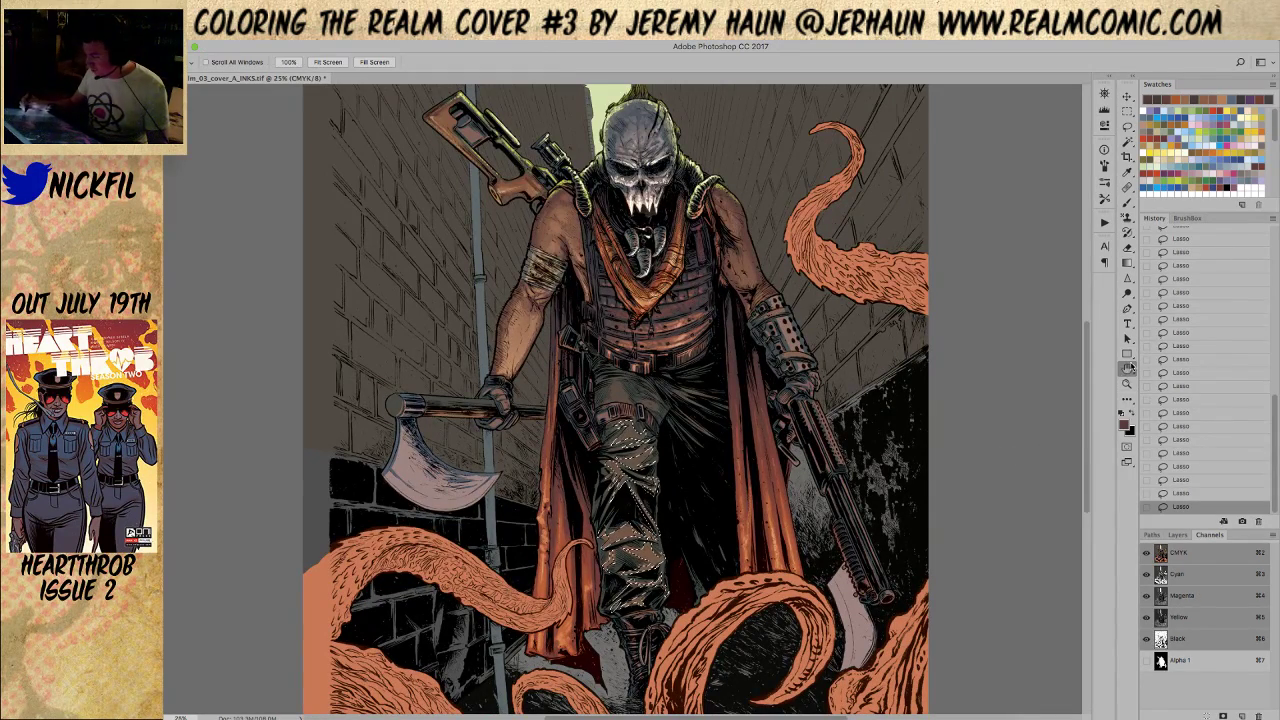
drag(620, 500, 605, 360)
click(1127, 262)
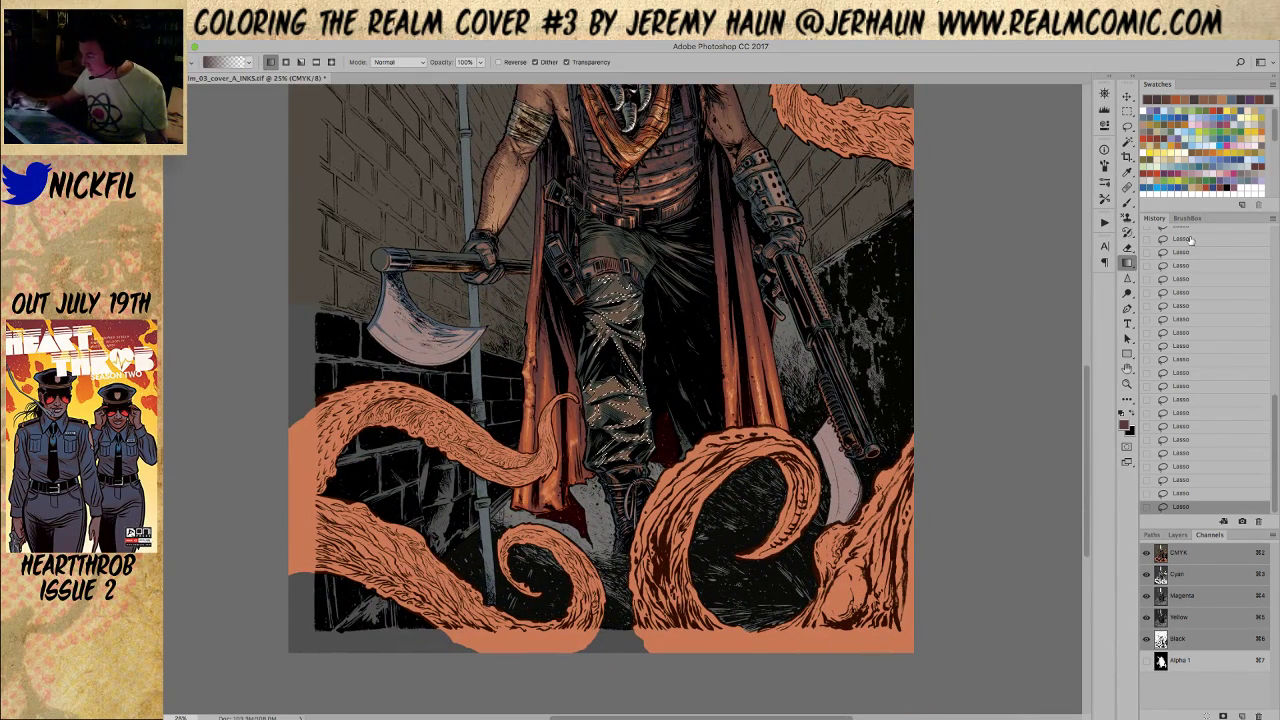
click(387, 62)
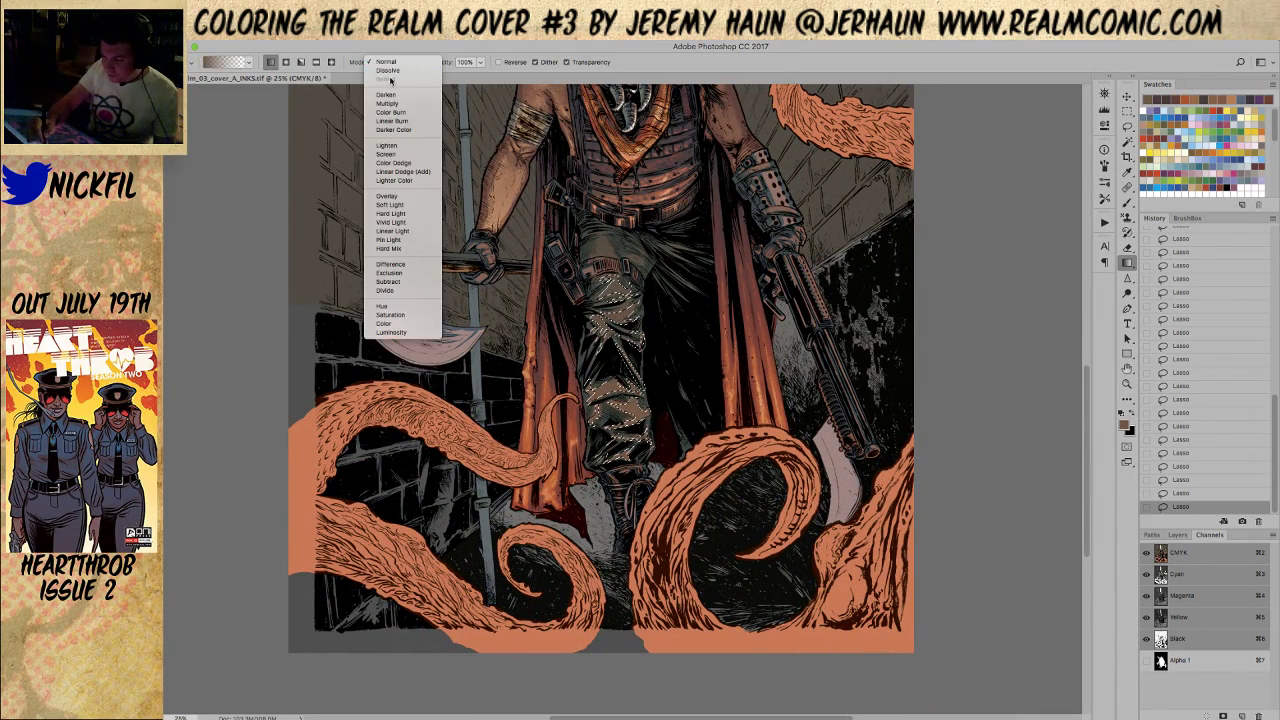
click(385, 154)
Try two Screen gradients down the selected folds and brush strokes around the knee, and revert to the lasso selection
drag(628, 390, 633, 525)
drag(624, 298, 627, 437)
key(ctrl+d)
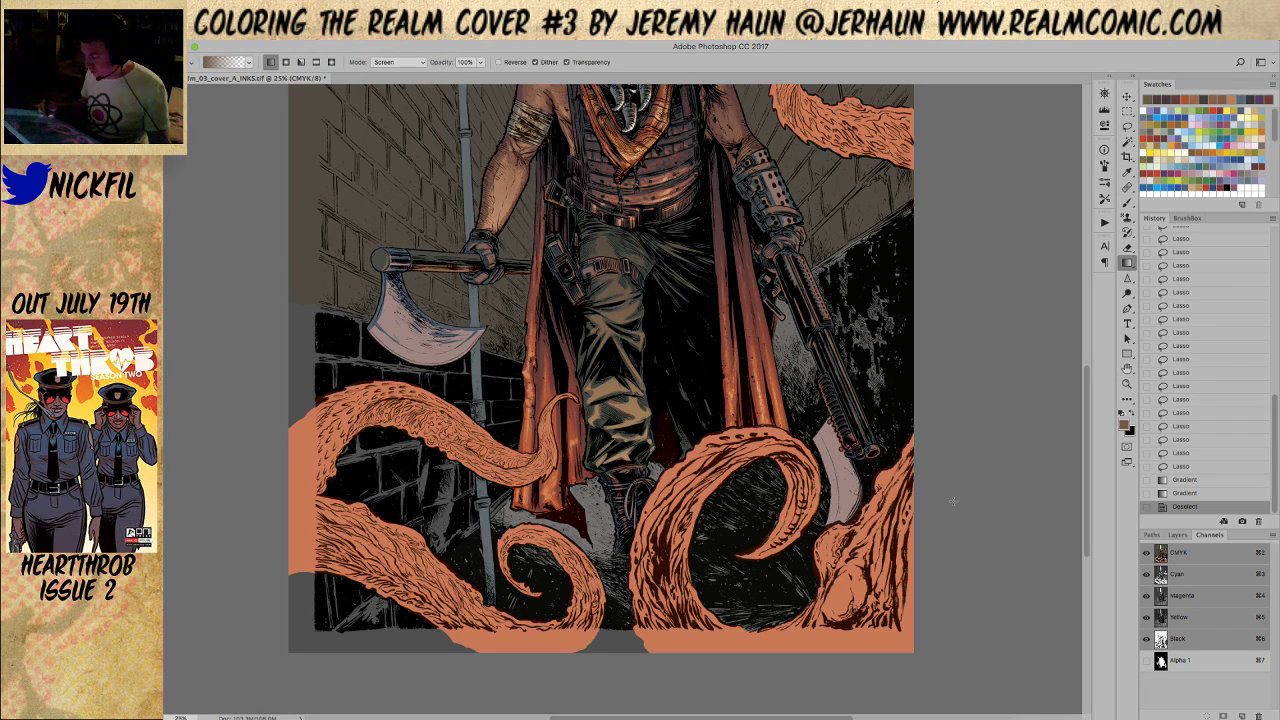
click(1128, 202)
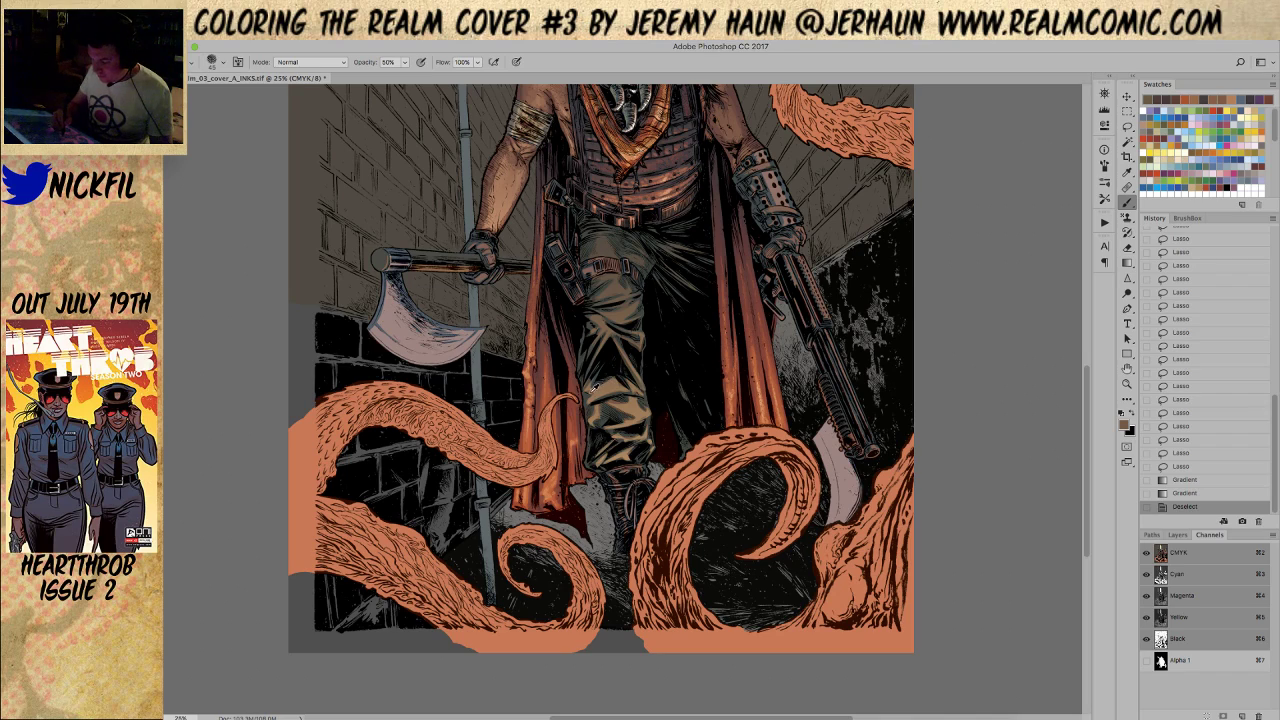
mouse_move(590, 388)
mouse_down()
mouse_move(608, 388)
mouse_move(630, 360)
mouse_up()
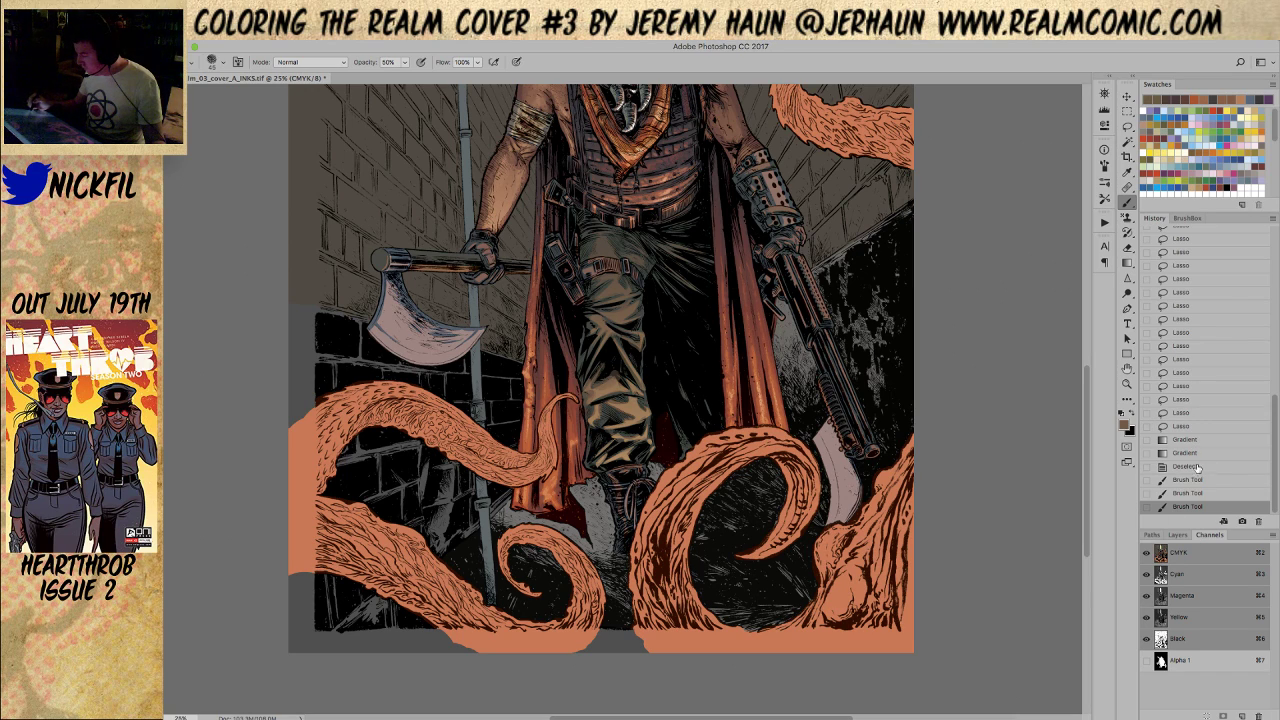
click(1198, 467)
click(1198, 427)
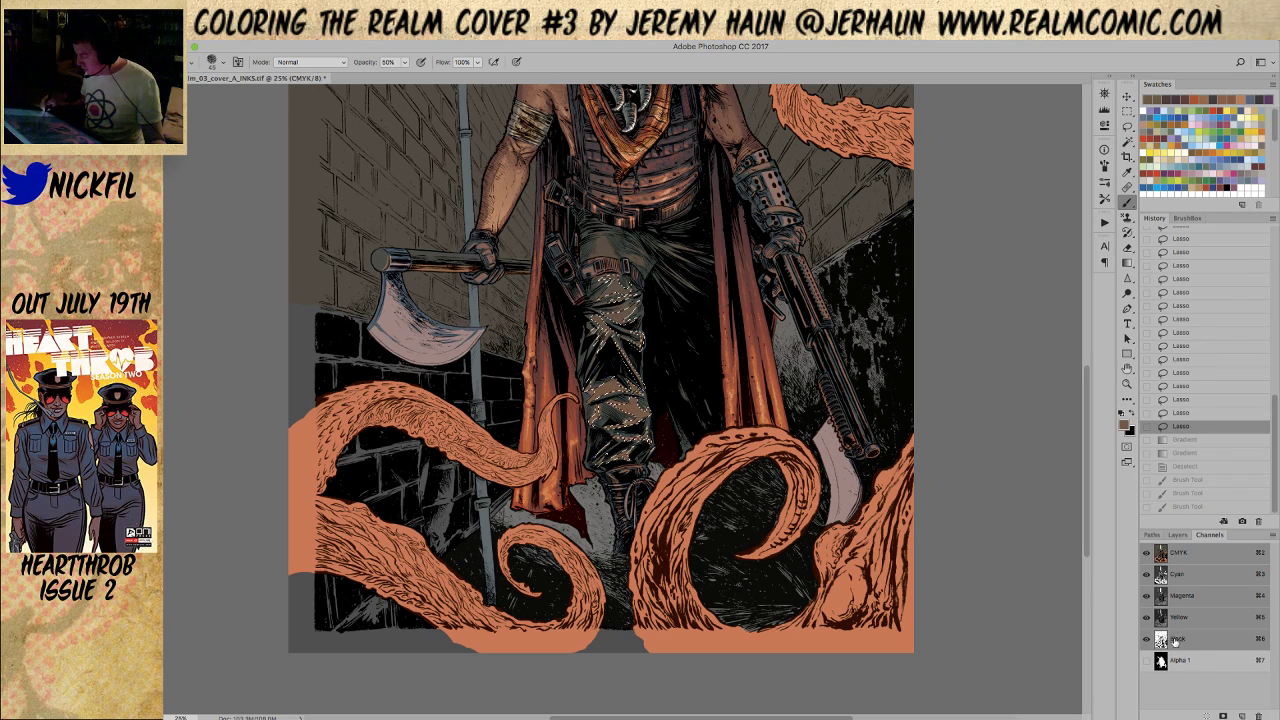
Apply an orange Screen gradient up the selected folds on only the Cyan, Magenta and Yellow channels, and deselect
click(1176, 576)
shift+click(1180, 595)
shift+click(1180, 617)
key(g)
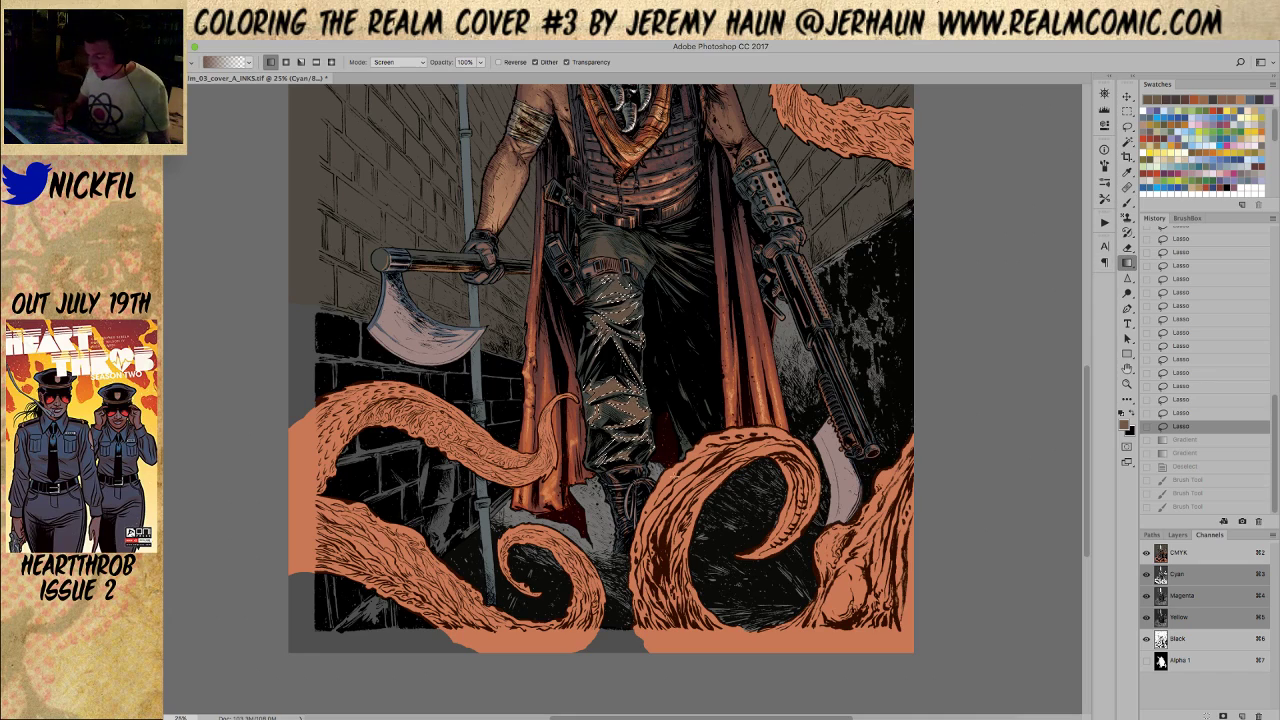
drag(628, 566, 608, 280)
key(super+d)
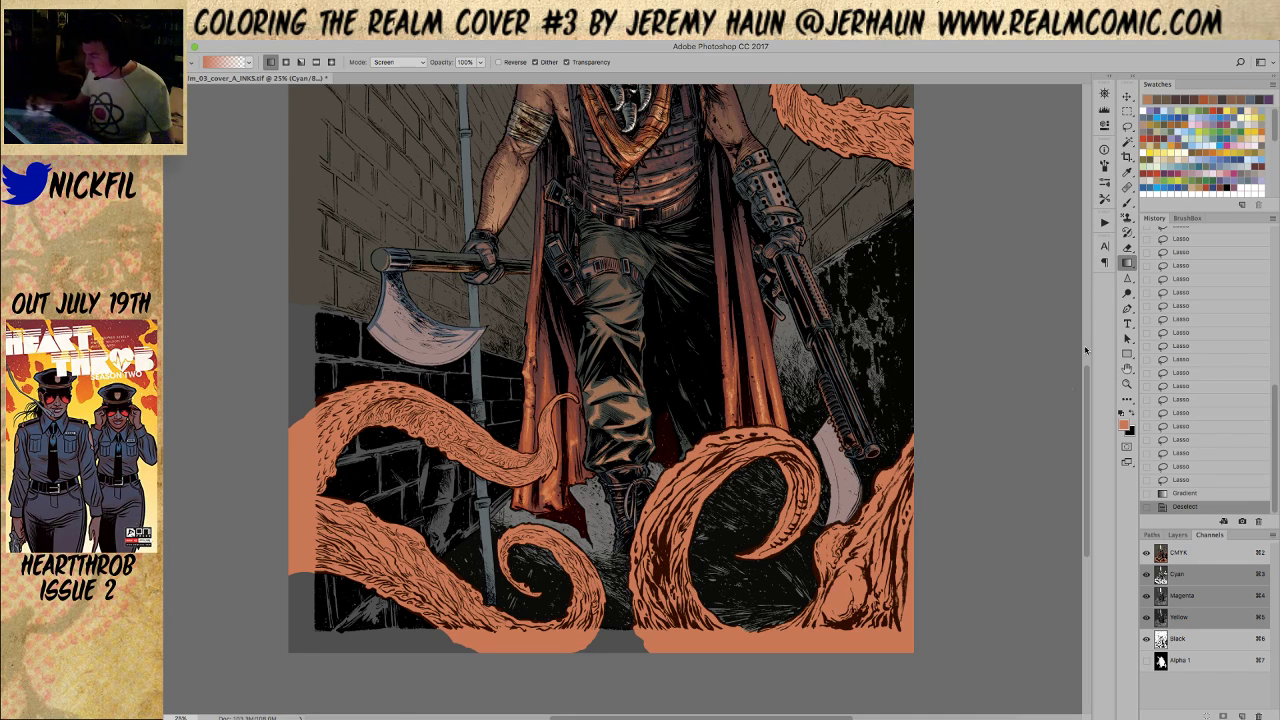
Blend the shading on the front trouser leg's shin, knee and thigh with Normal-mode brush strokes, sampling a colour from the leg
click(1127, 201)
mouse_move(604, 406)
mouse_down()
mouse_move(588, 421)
mouse_move(602, 428)
mouse_move(646, 408)
mouse_move(632, 428)
mouse_move(600, 434)
mouse_move(660, 438)
mouse_move(644, 458)
mouse_move(596, 468)
mouse_move(616, 456)
mouse_up()
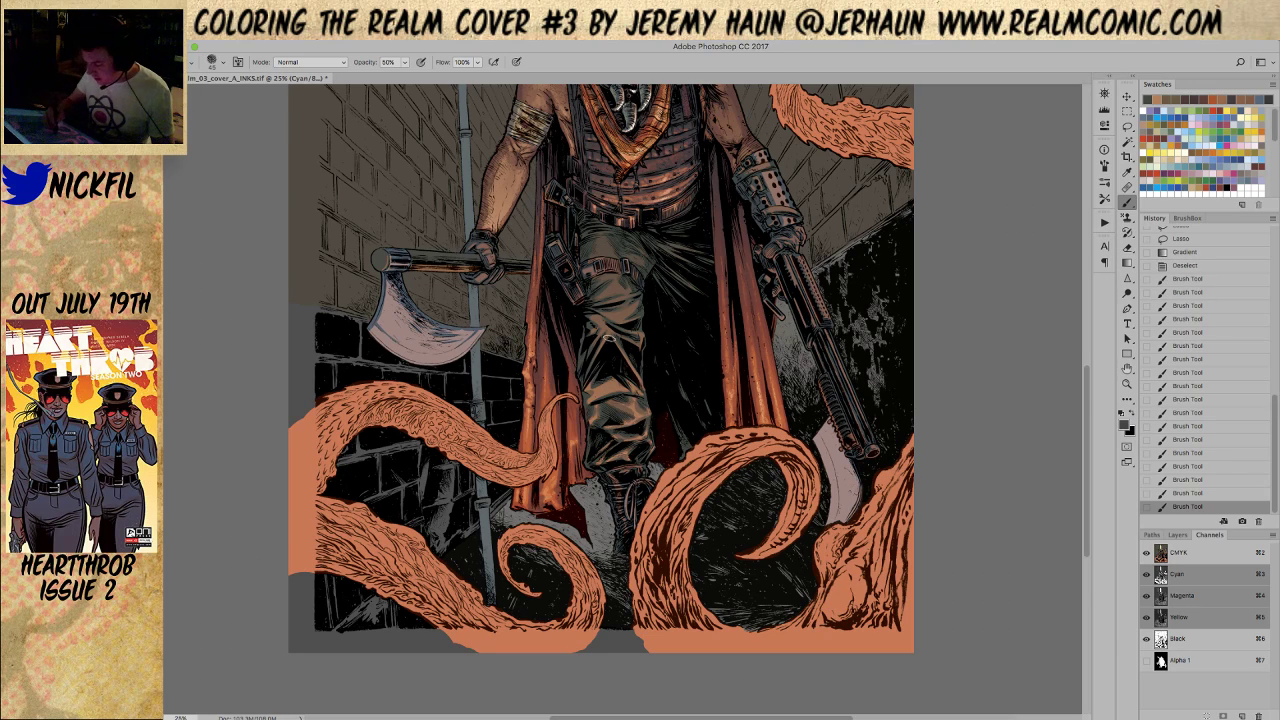
mouse_move(598, 386)
mouse_down()
mouse_move(626, 336)
mouse_move(615, 325)
mouse_up()
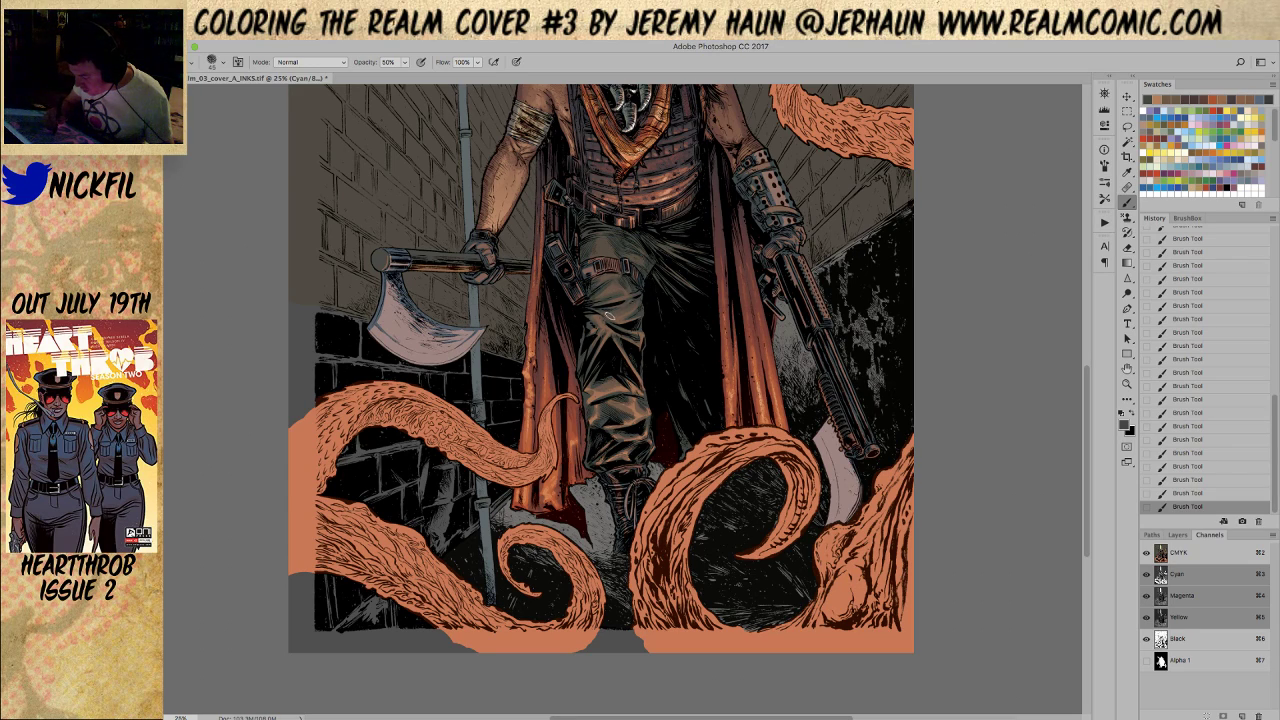
alt+click(637, 415)
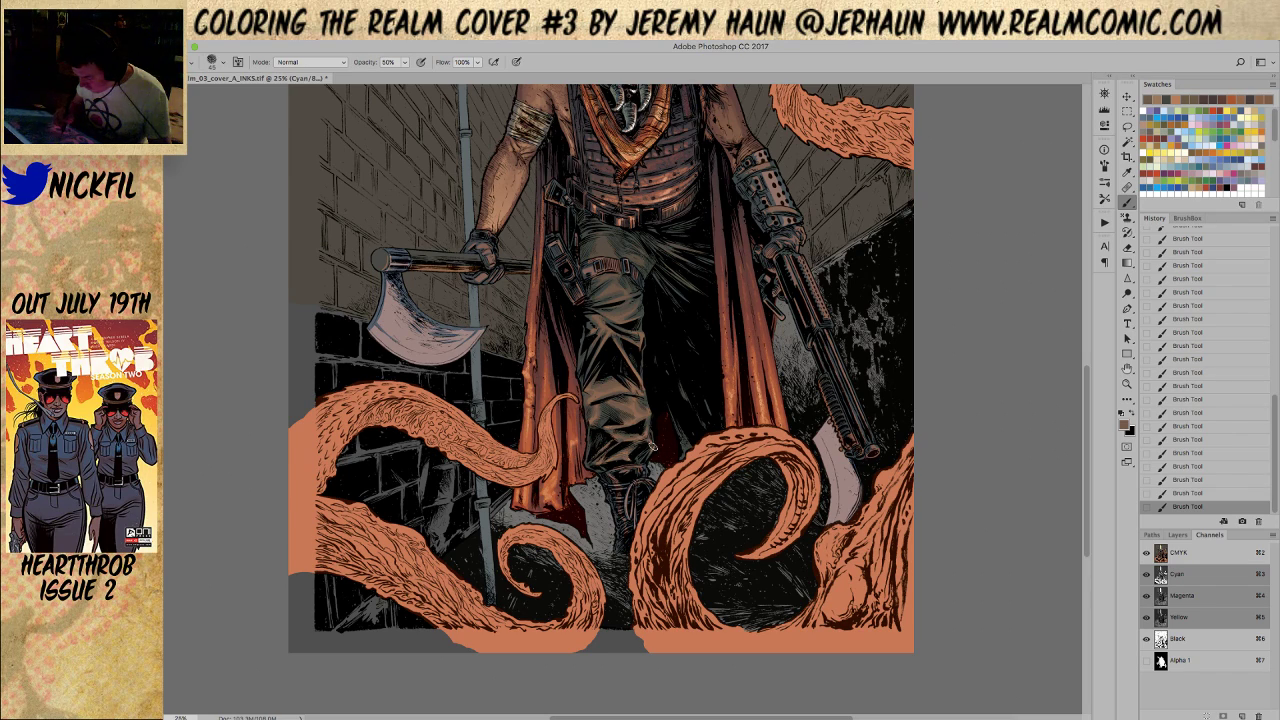
Lasso the visible trousers from the belt to the boot and subtract the thigh strap from the selection
click(1127, 368)
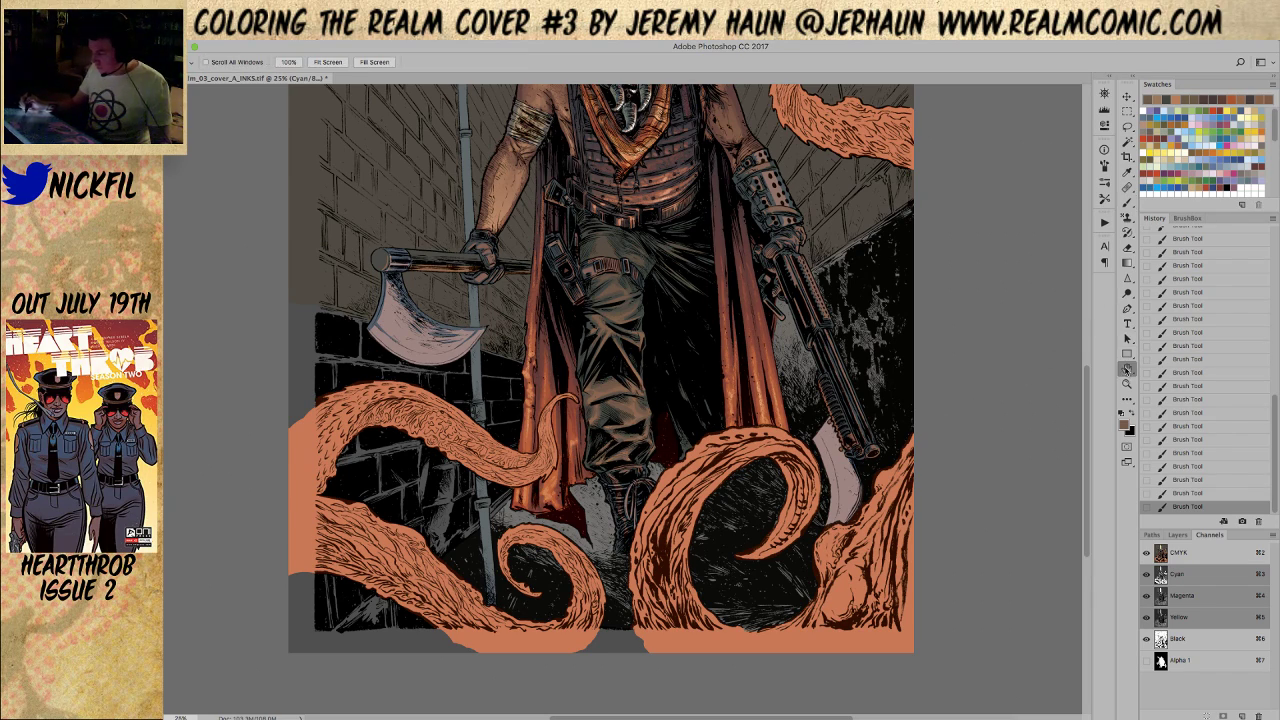
key(ctrl+minus)
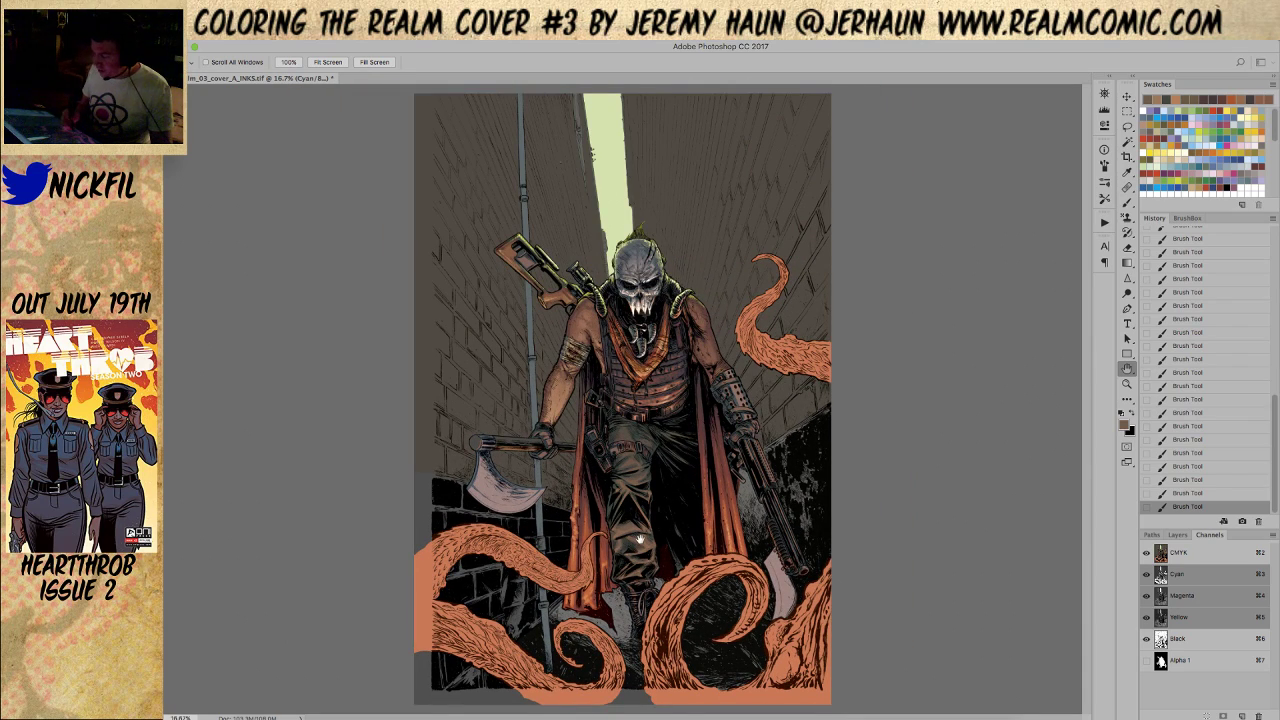
key(l)
mouse_move(620, 461)
mouse_down()
mouse_move(616, 592)
mouse_move(650, 594)
mouse_move(662, 456)
mouse_move(704, 500)
mouse_move(702, 432)
mouse_move(608, 420)
mouse_move(614, 450)
mouse_move(640, 460)
mouse_up()
click(1127, 383)
drag(608, 414, 820, 608)
click(1127, 368)
click(1127, 126)
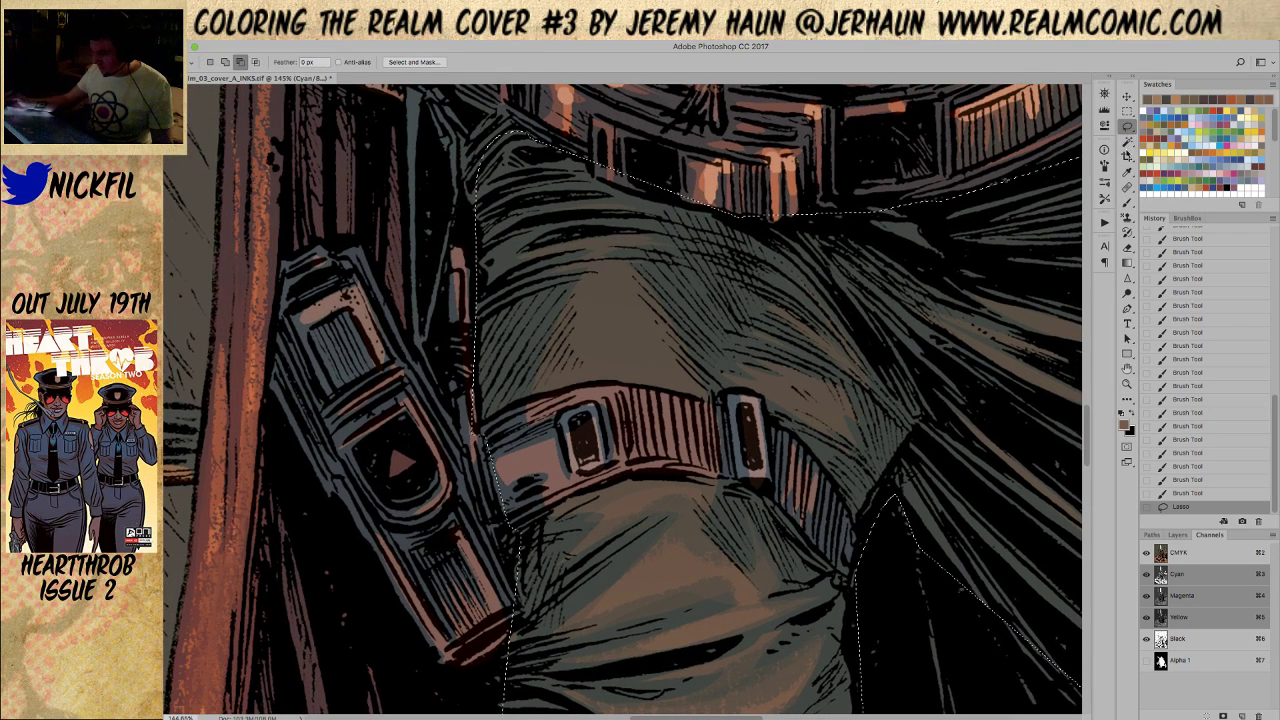
mouse_move(472, 425)
mouse_down()
mouse_move(656, 384)
mouse_move(608, 387)
mouse_move(655, 405)
mouse_move(652, 463)
mouse_move(485, 545)
mouse_up()
mouse_move(634, 479)
mouse_down()
mouse_move(795, 508)
mouse_move(868, 590)
mouse_move(843, 492)
mouse_move(760, 402)
mouse_move(610, 390)
mouse_up()
Shift the selected trousers' shadows toward green by +35 with Color Balance on all CMYK channels
click(1128, 383)
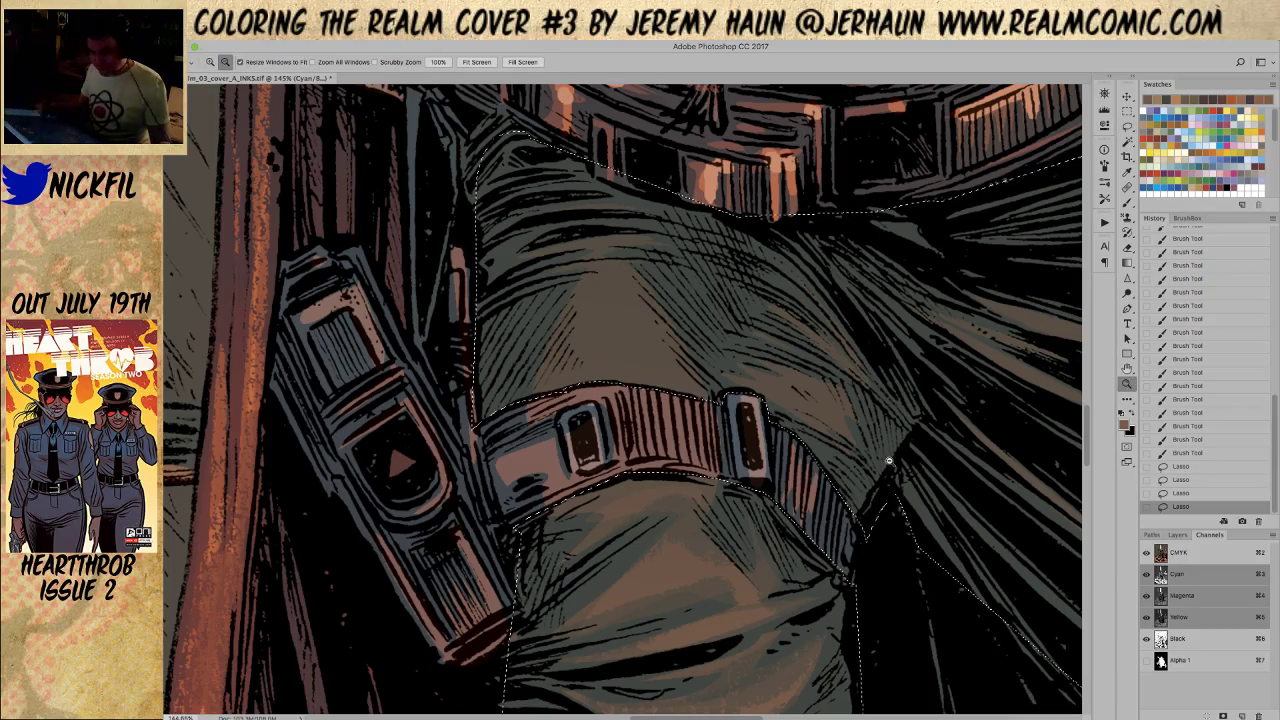
alt+click(760, 511)
alt+click(760, 511)
alt+click(760, 511)
alt+click(760, 511)
key(h)
drag(974, 502, 805, 383)
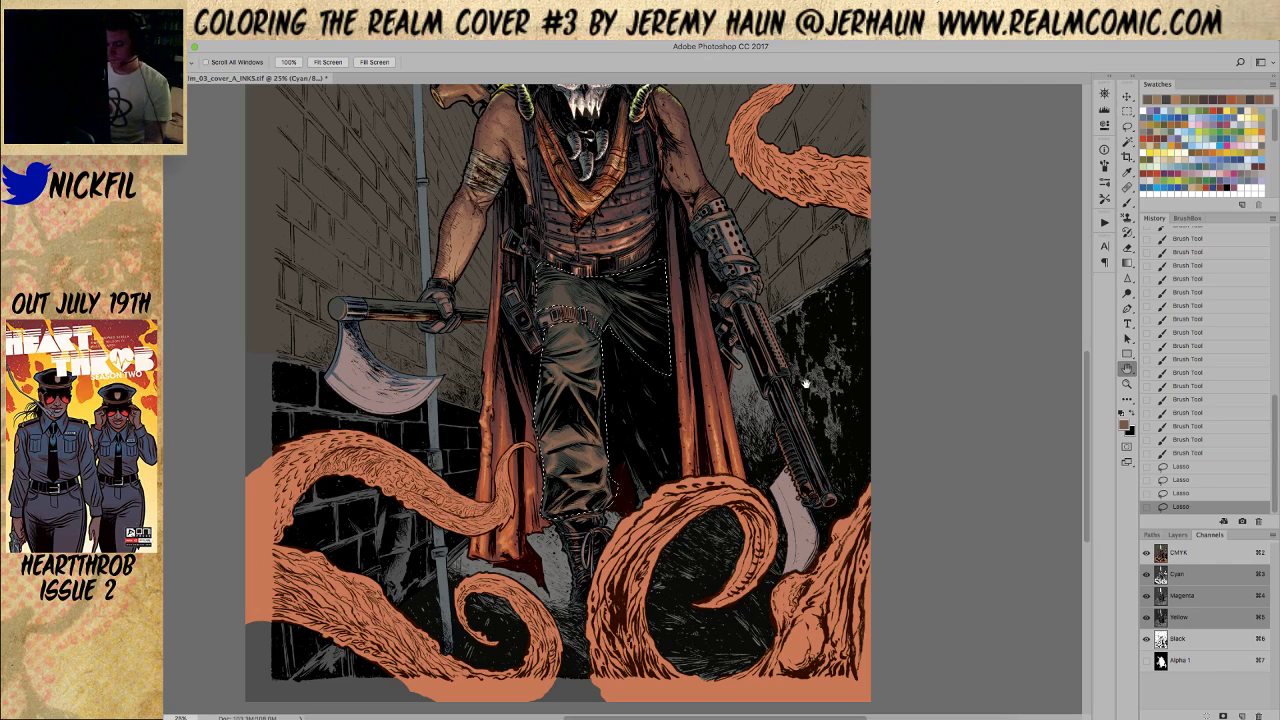
click(1192, 551)
key(super+b)
drag(904, 205, 913, 206)
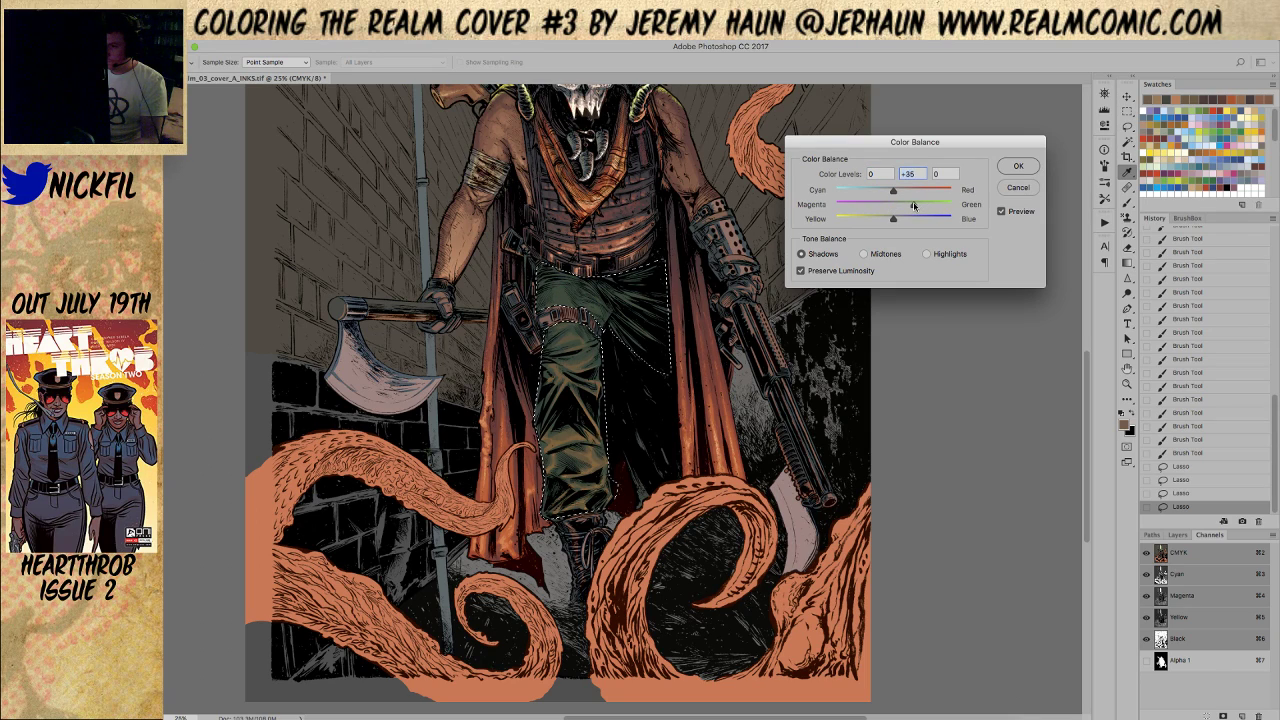
click(1012, 170)
Slightly reduce the selected trousers' saturation with Hue/Saturation and compare the result with the state before the colour adjustments
key(space)
key(ctrl+u)
drag(1060, 360, 1055, 362)
click(1196, 274)
key(z)
click(683, 456)
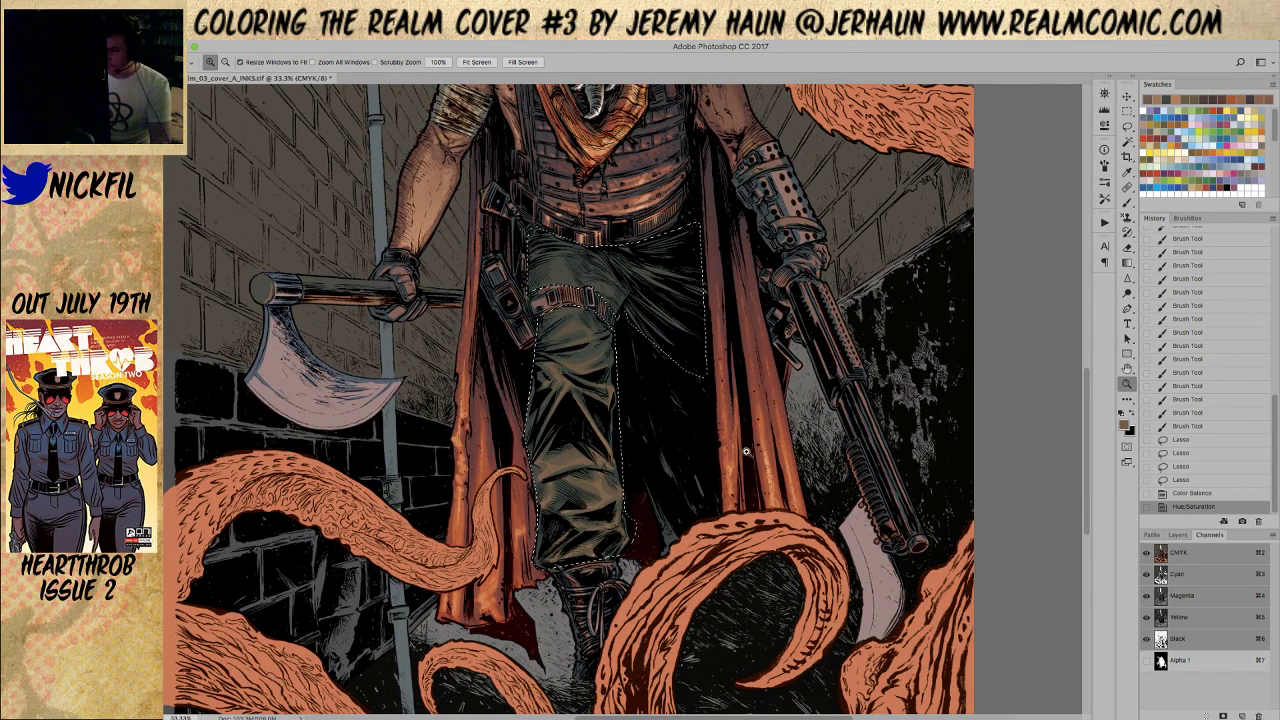
click(1180, 481)
click(1184, 507)
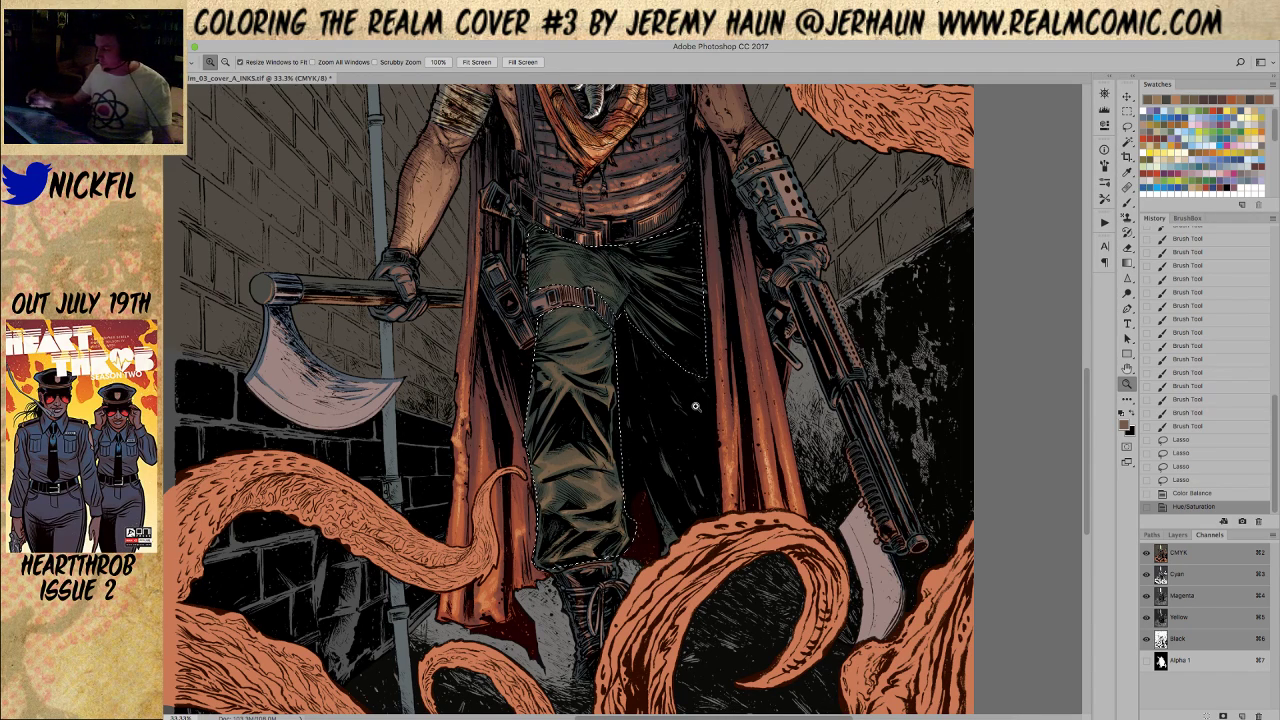
Paint highlights on the front trouser leg's folds around the knee and shin with a Screen-mode brush, raising its opacity to 100%
click(1127, 369)
mouse_move(620, 513)
mouse_down()
mouse_move(666, 500)
mouse_move(709, 535)
mouse_up()
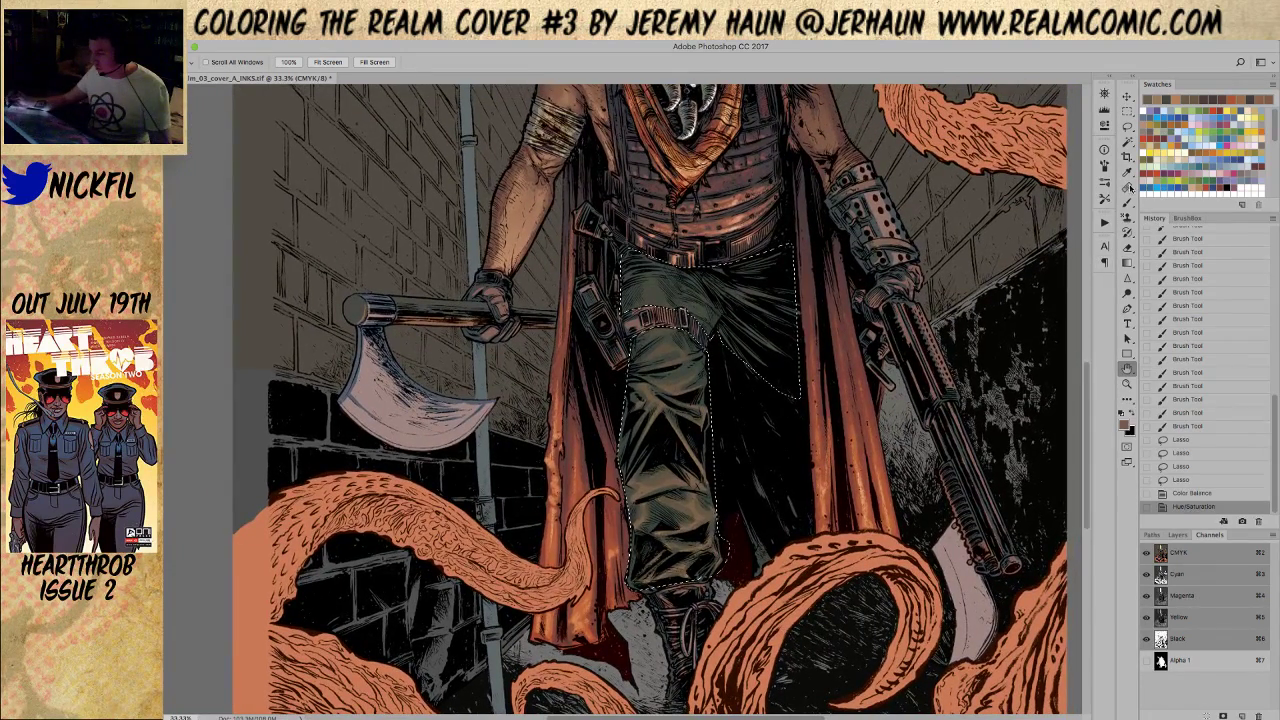
click(1127, 202)
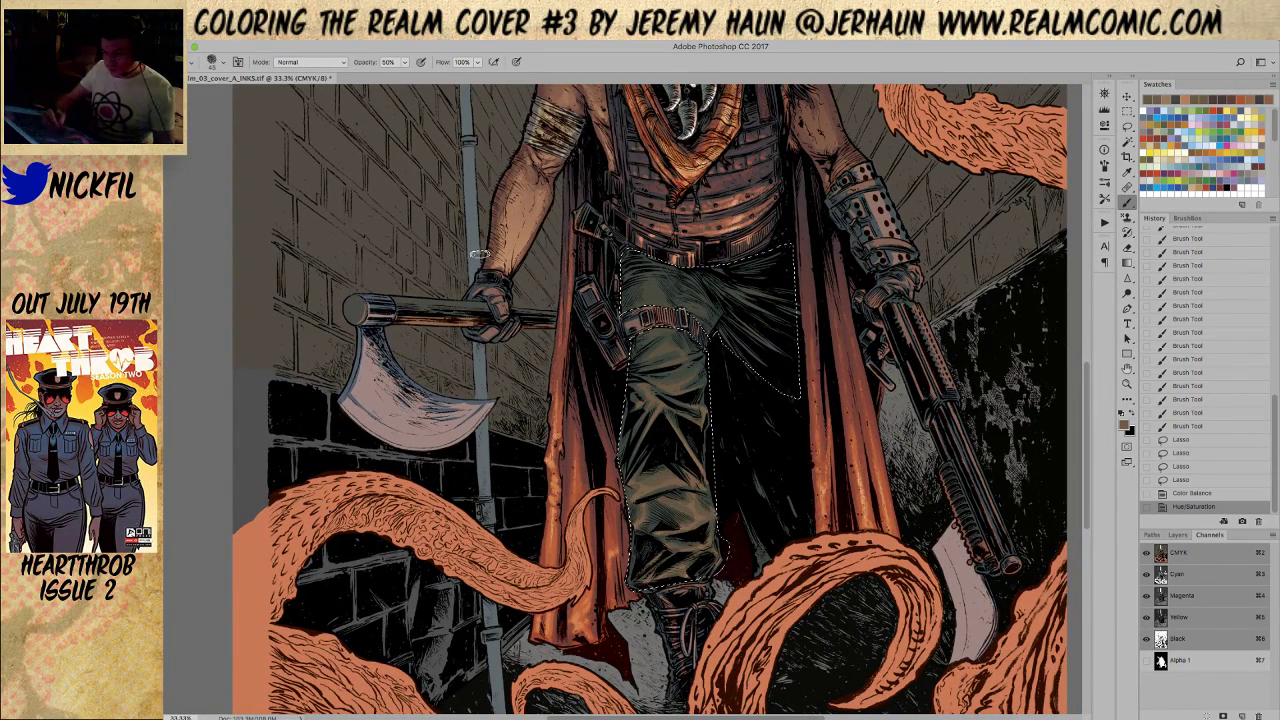
click(309, 62)
click(290, 163)
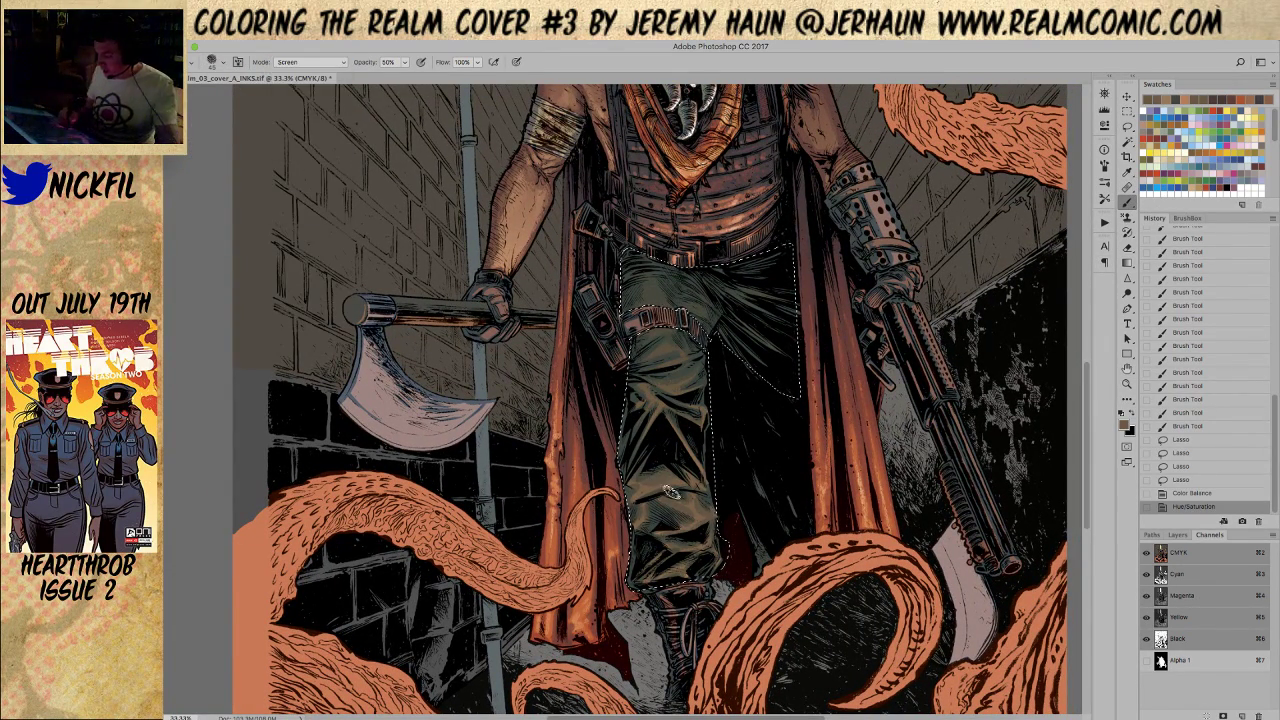
drag(633, 484, 658, 447)
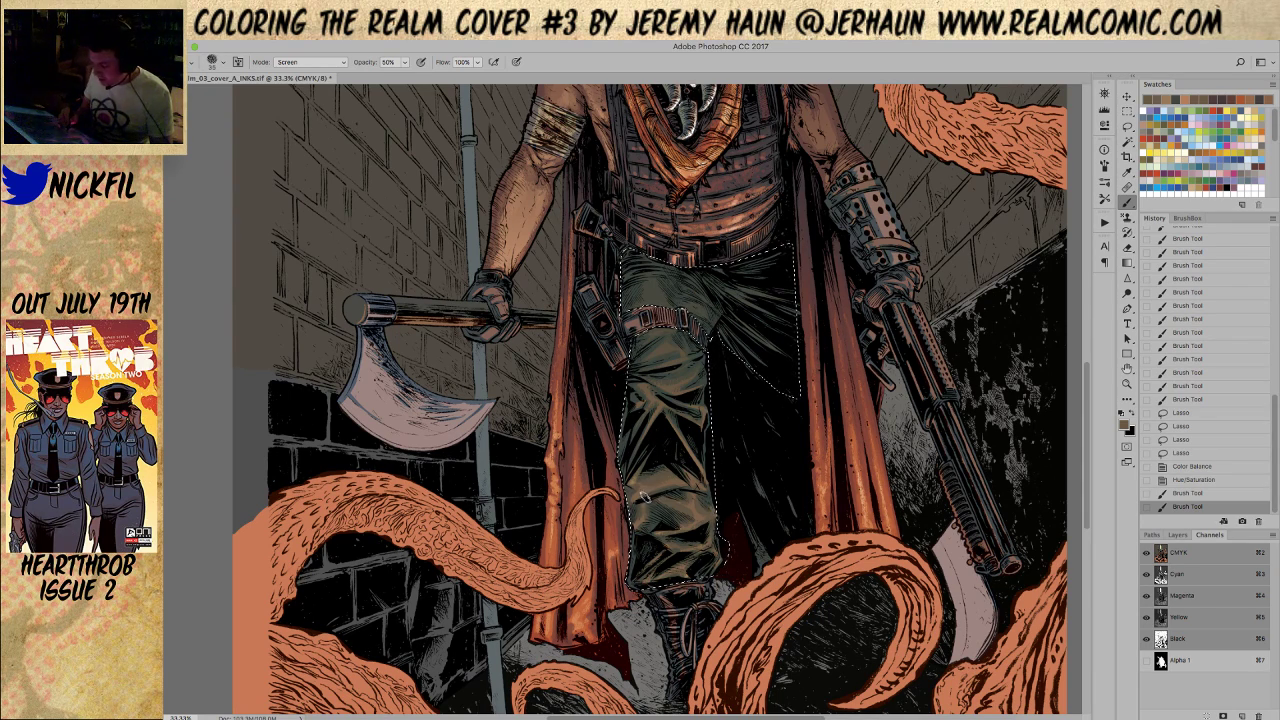
mouse_move(637, 497)
mouse_down()
mouse_move(699, 482)
mouse_move(685, 423)
mouse_up()
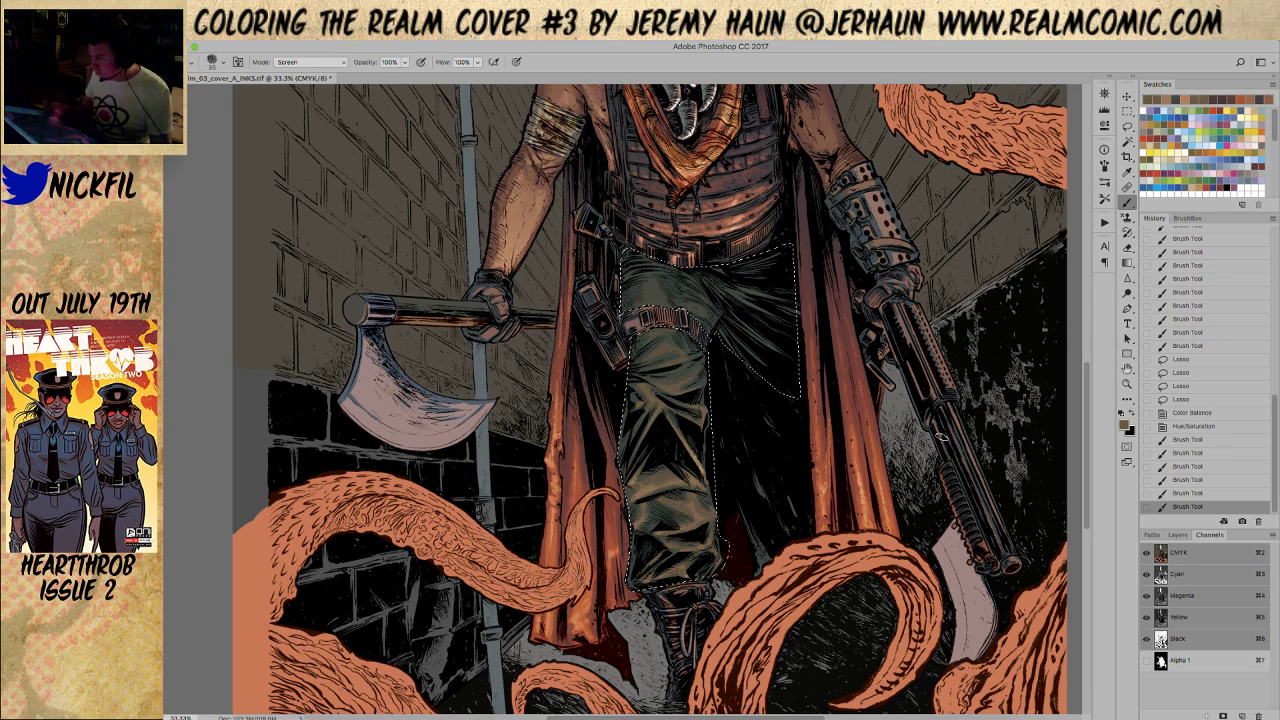
drag(697, 522, 720, 497)
mouse_move(640, 524)
mouse_down()
mouse_move(652, 505)
mouse_move(665, 520)
mouse_up()
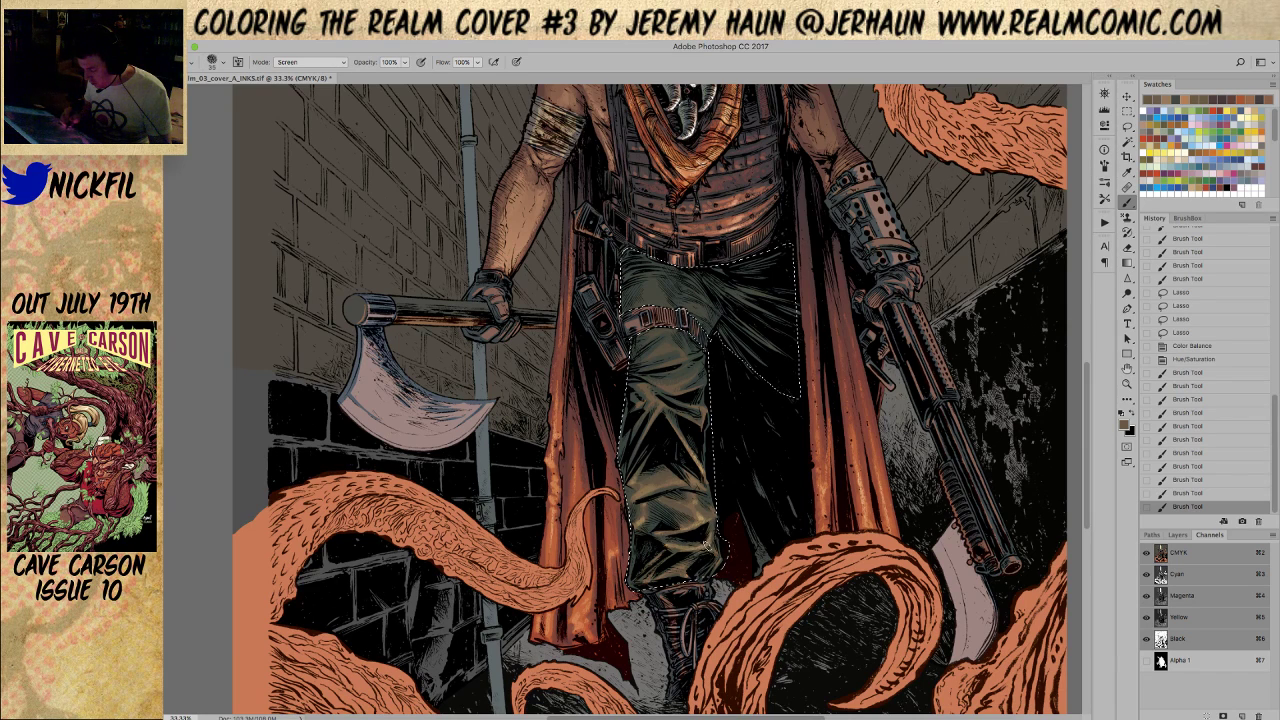
key(z)
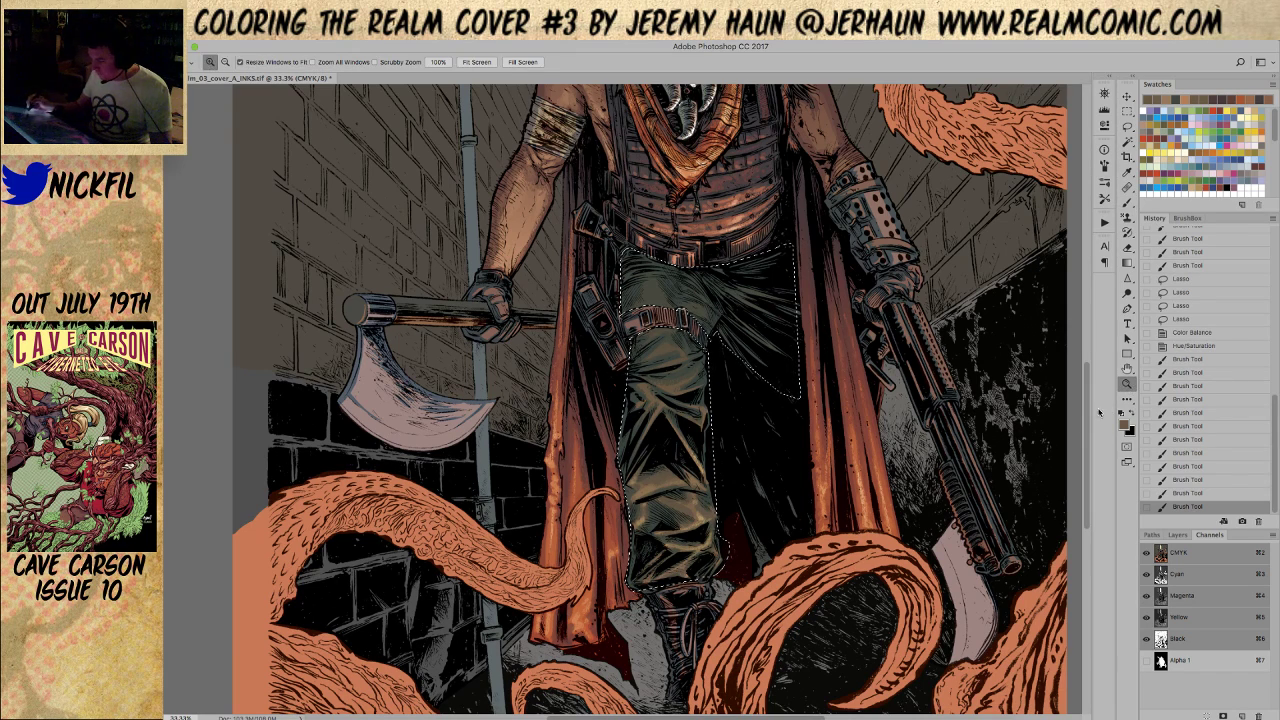
alt+click(745, 581)
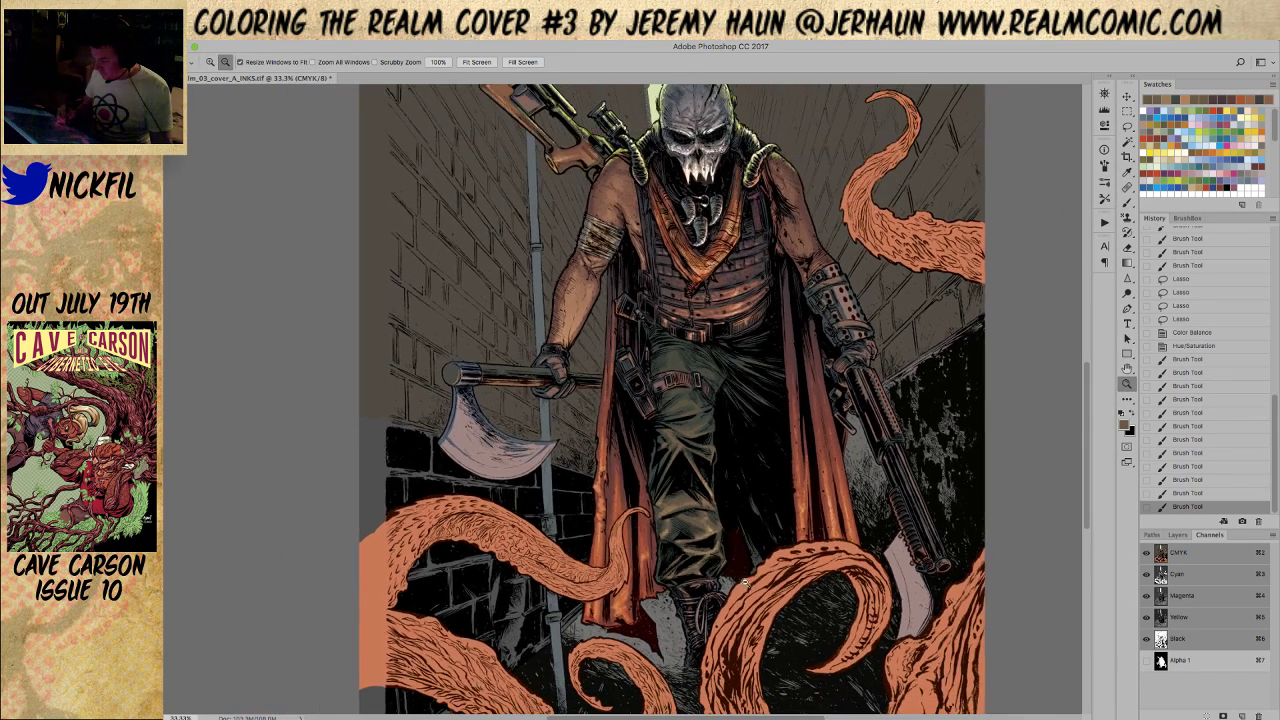
click(1127, 204)
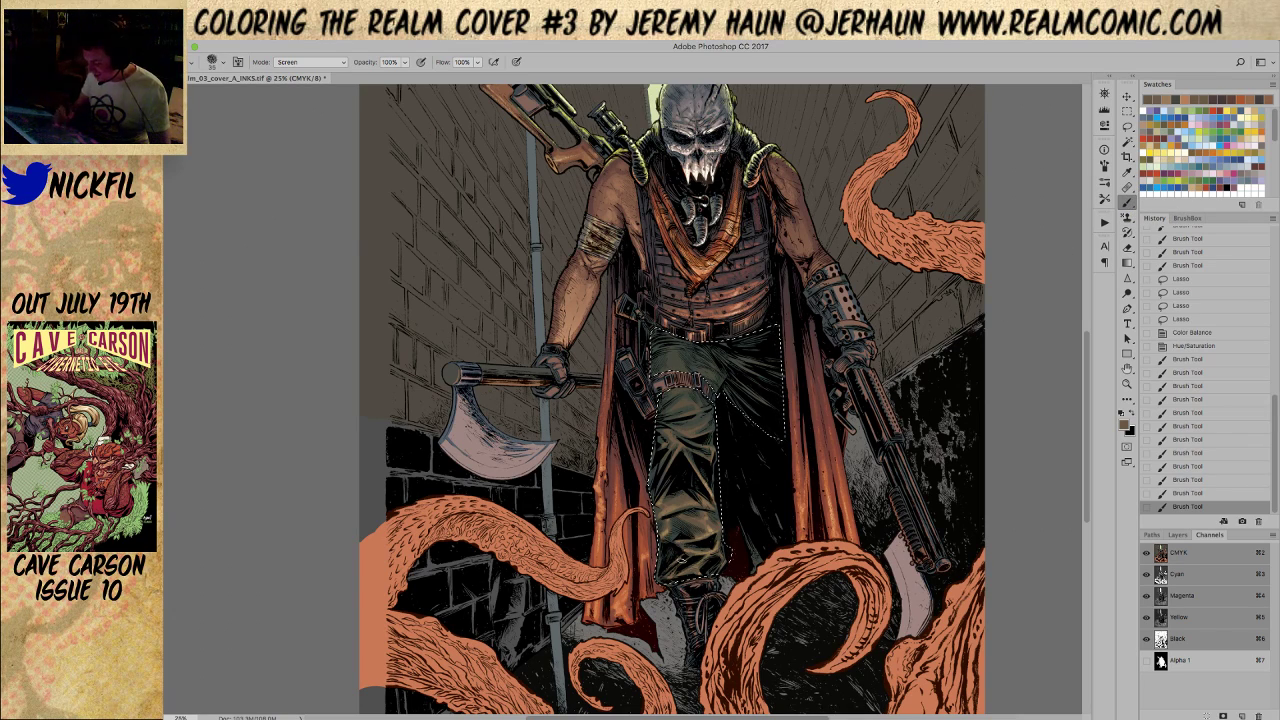
Paint orange highlights on the front trouser leg's shin folds with the Screen-mode brush at 50% opacity
click(1175, 99)
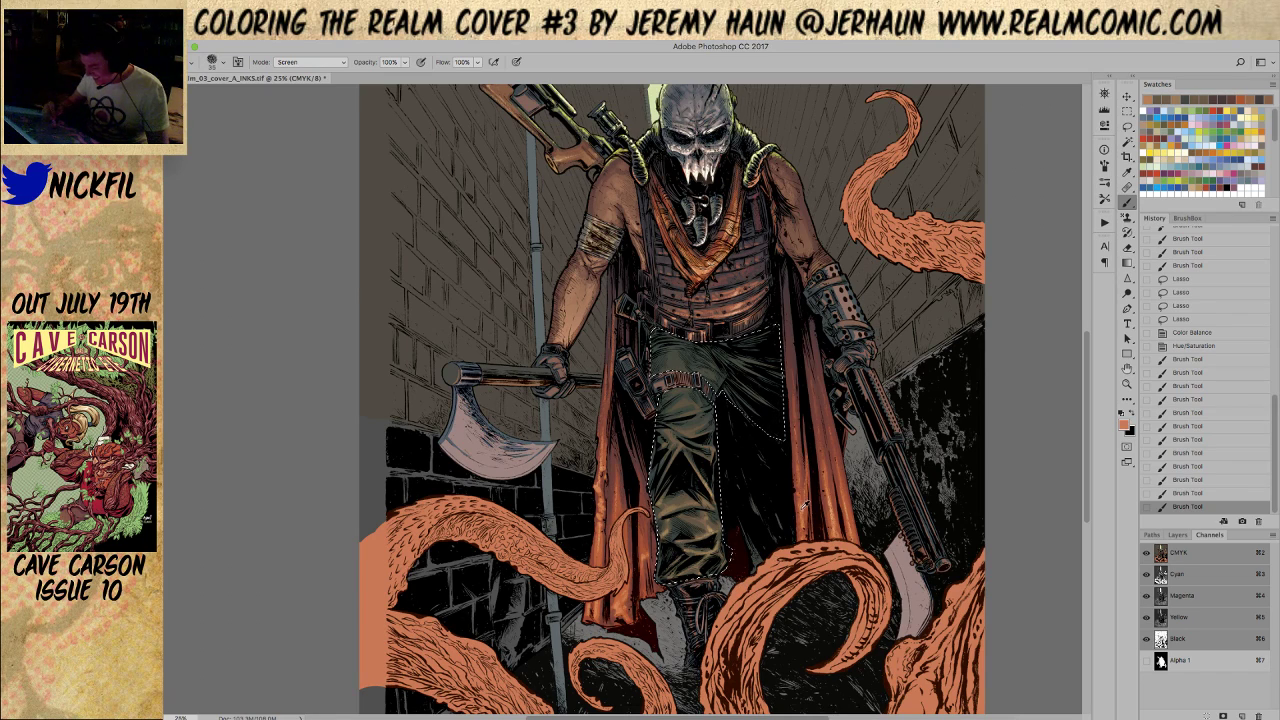
click(676, 508)
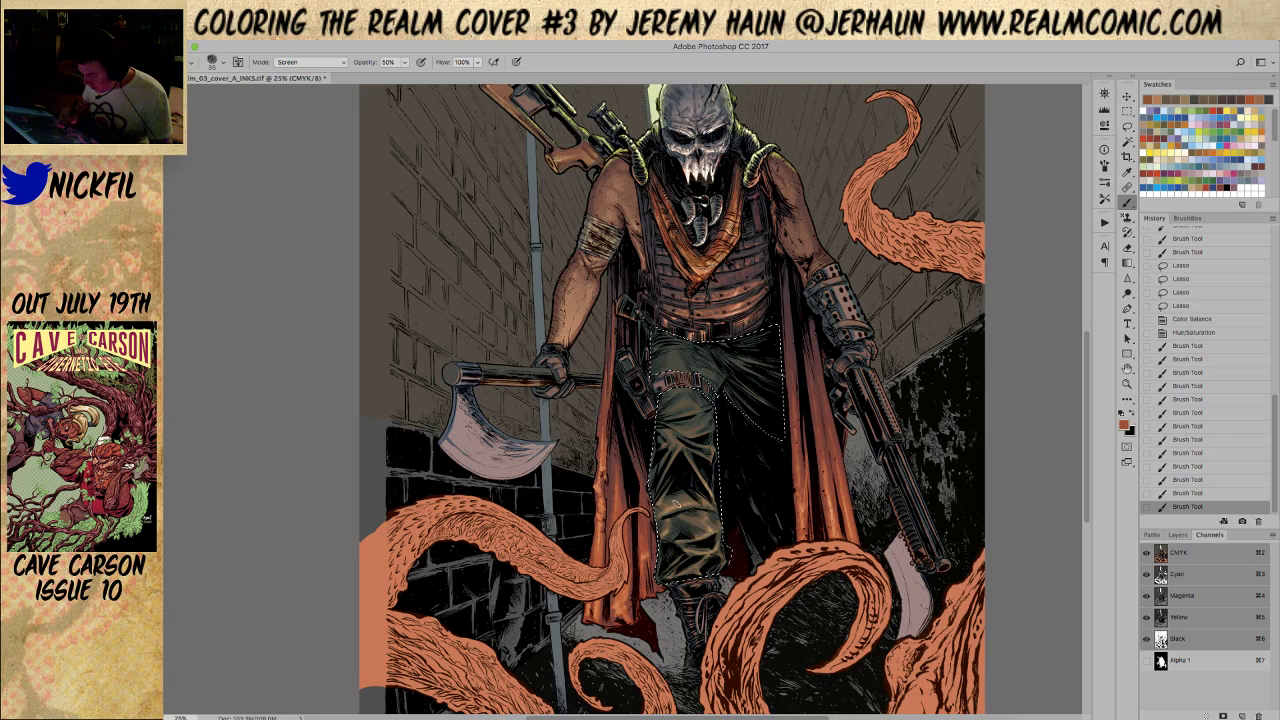
click(672, 500)
click(688, 478)
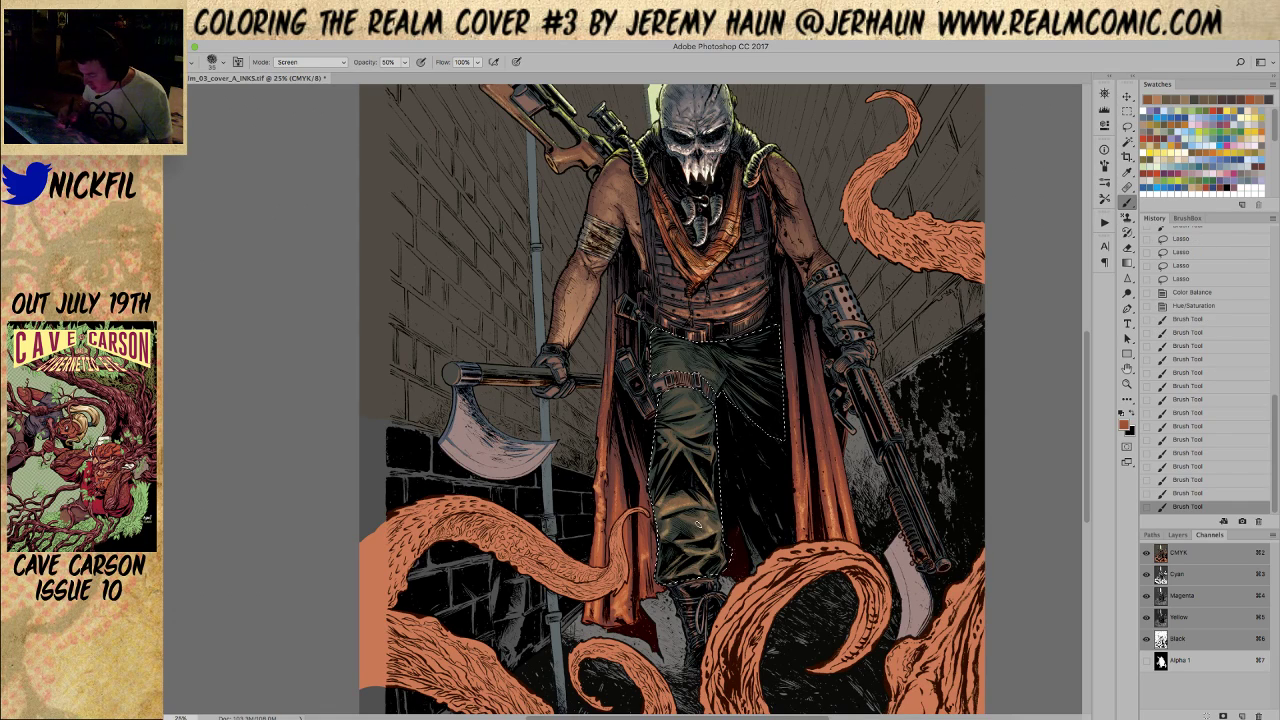
click(708, 534)
click(696, 531)
click(685, 528)
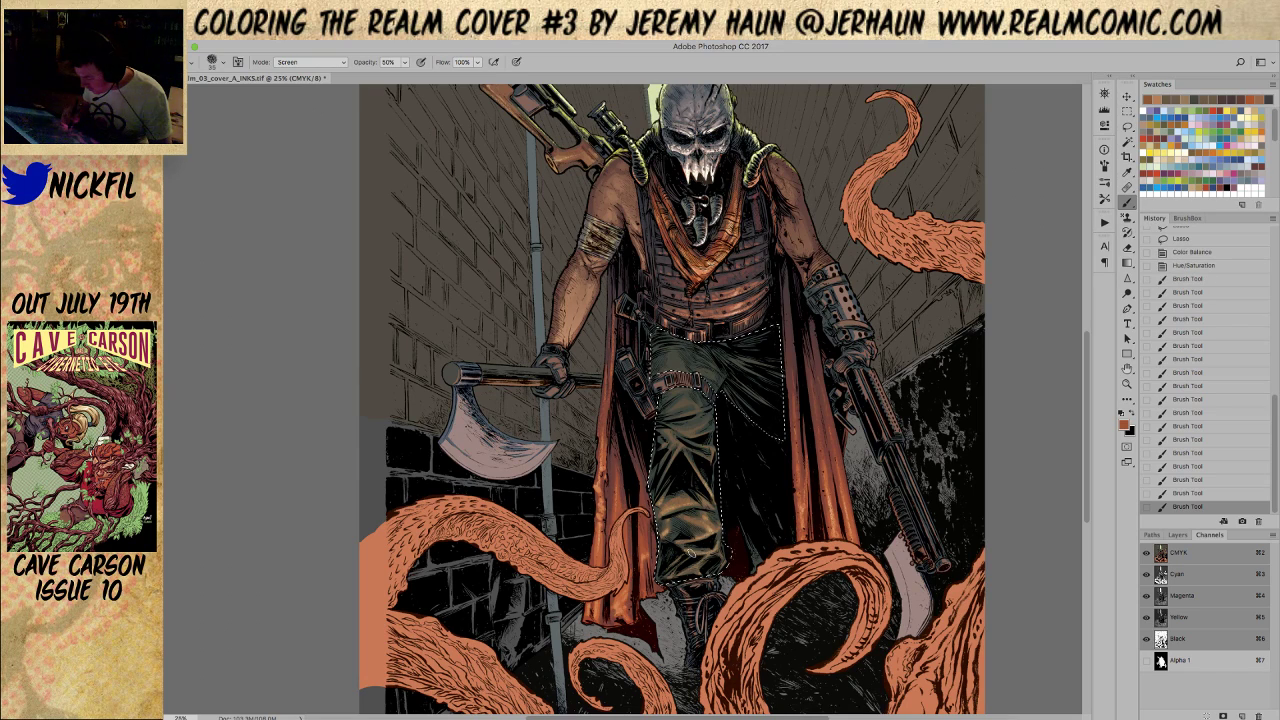
Extend the orange highlights down to the trouser cuff and up along the folds around the knee
click(725, 537)
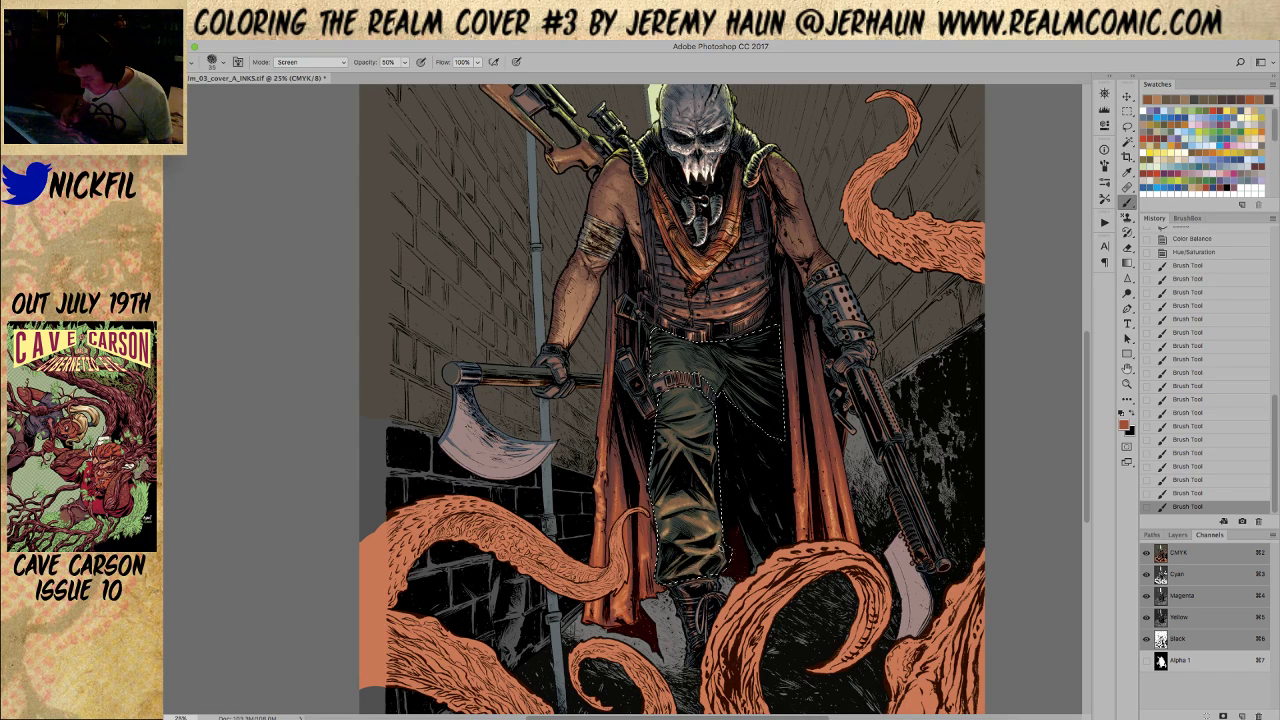
click(712, 548)
click(698, 557)
click(684, 566)
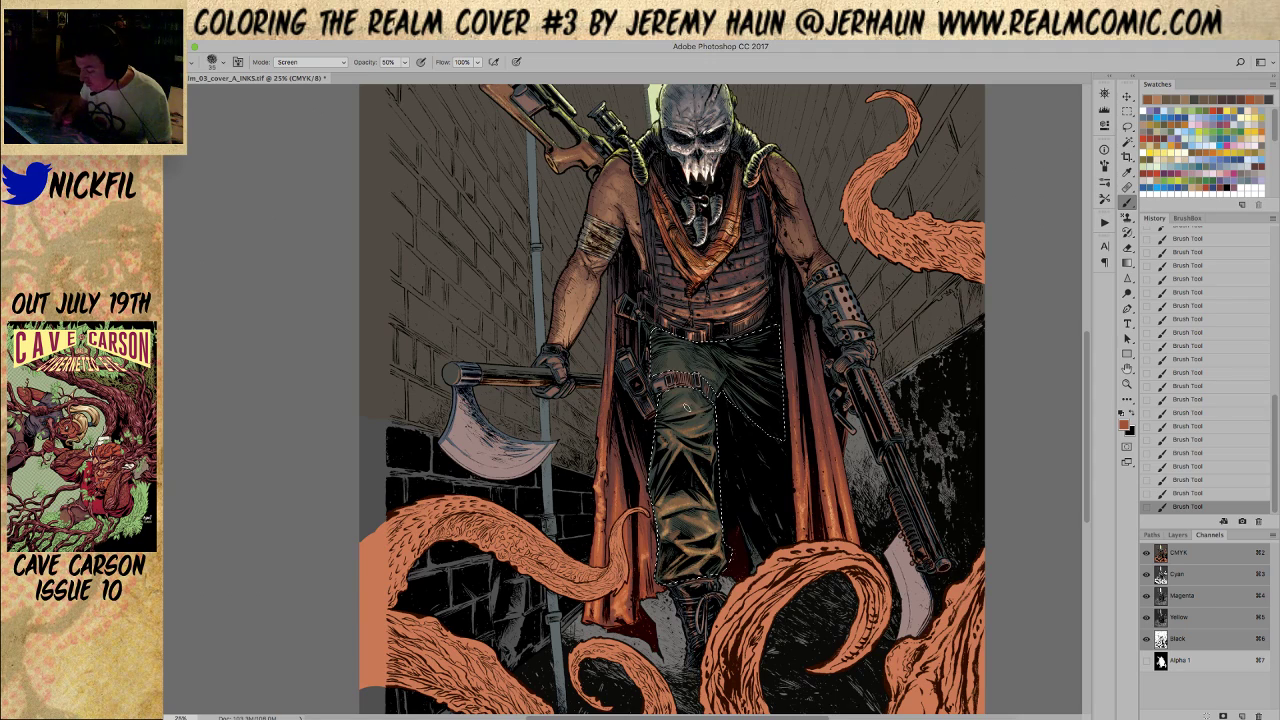
drag(700, 406, 720, 497)
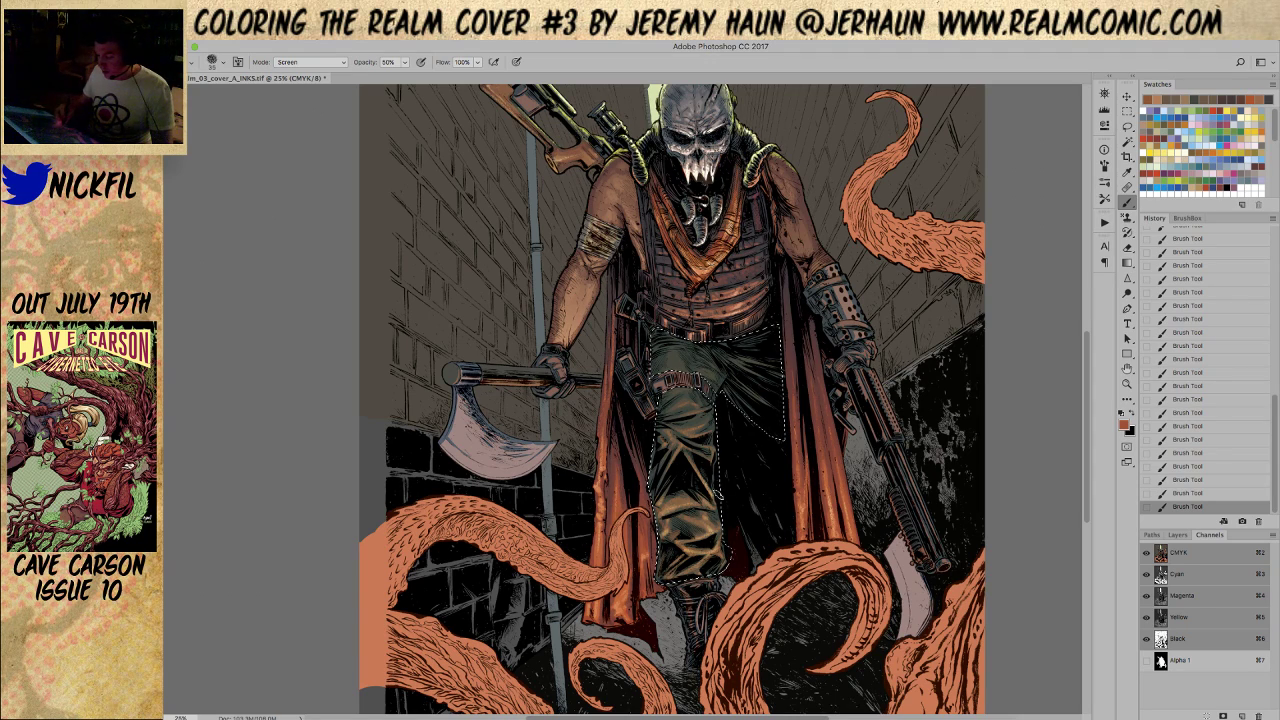
Touch up the lower trouser leg with a sampled colour, using a Normal-mode brush on only the Cyan, Magenta and Yellow channels
click(325, 62)
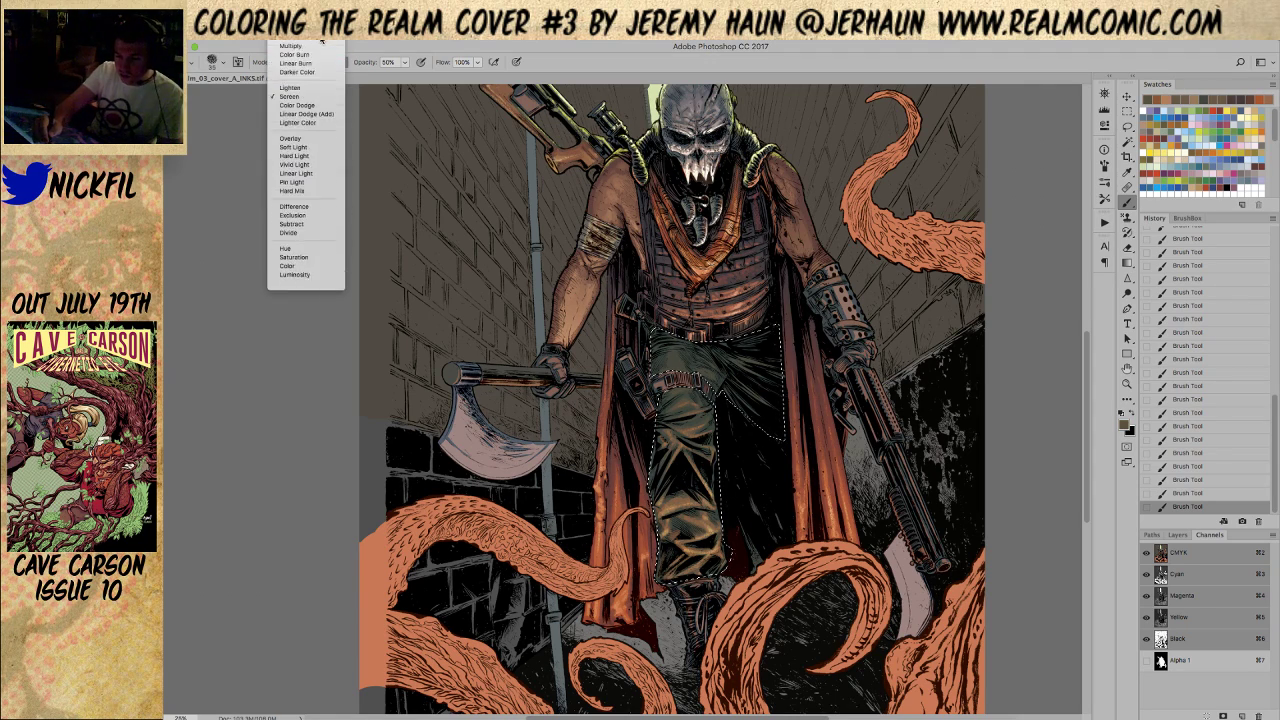
click(322, 37)
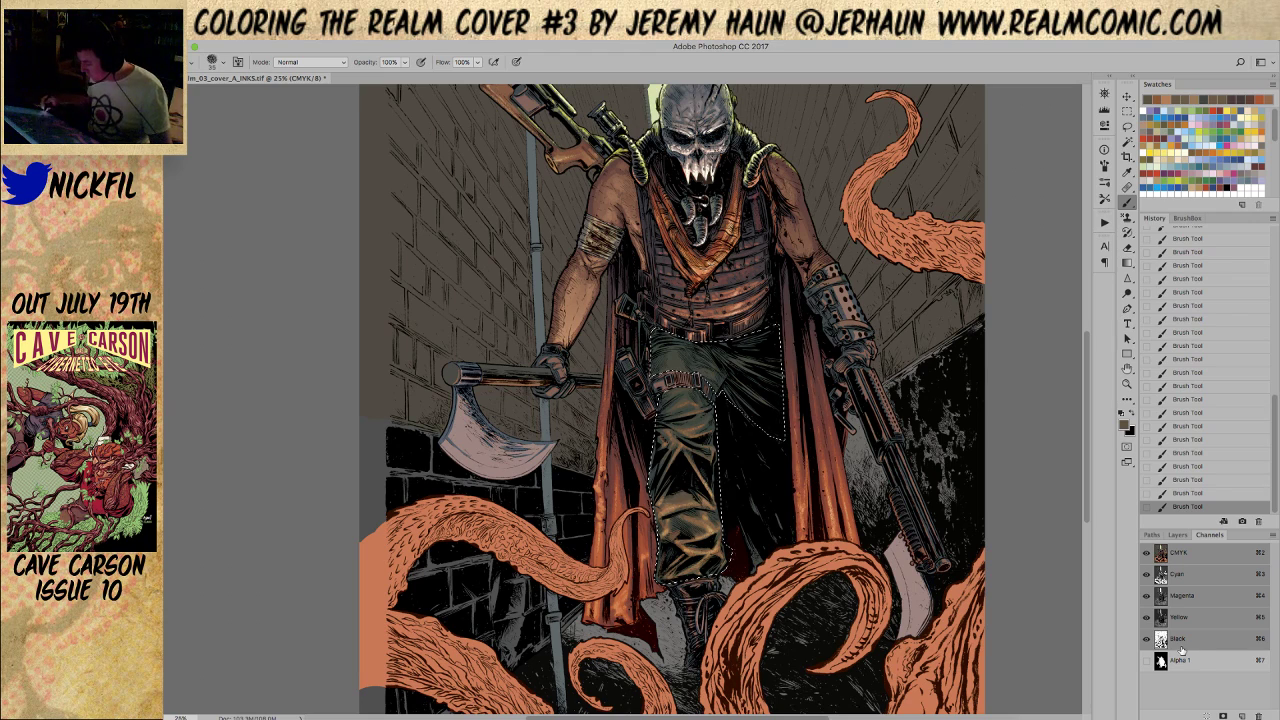
click(1146, 638)
click(1146, 638)
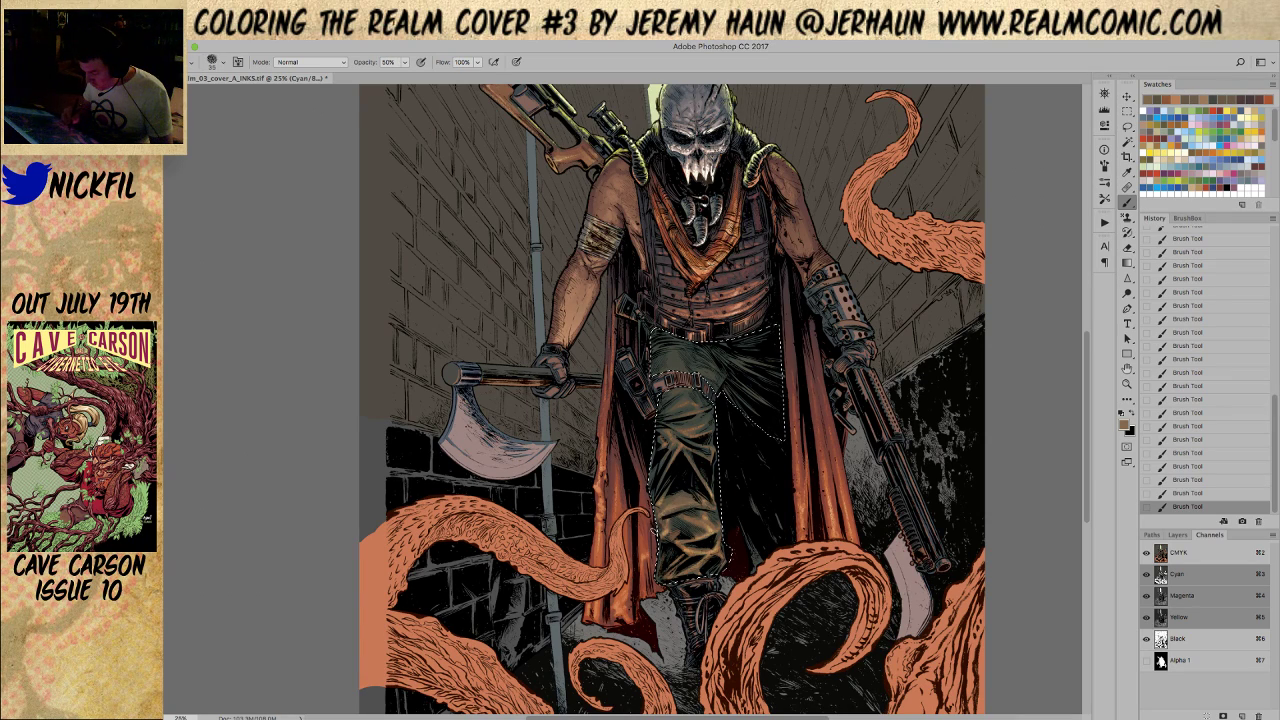
alt+click(693, 512)
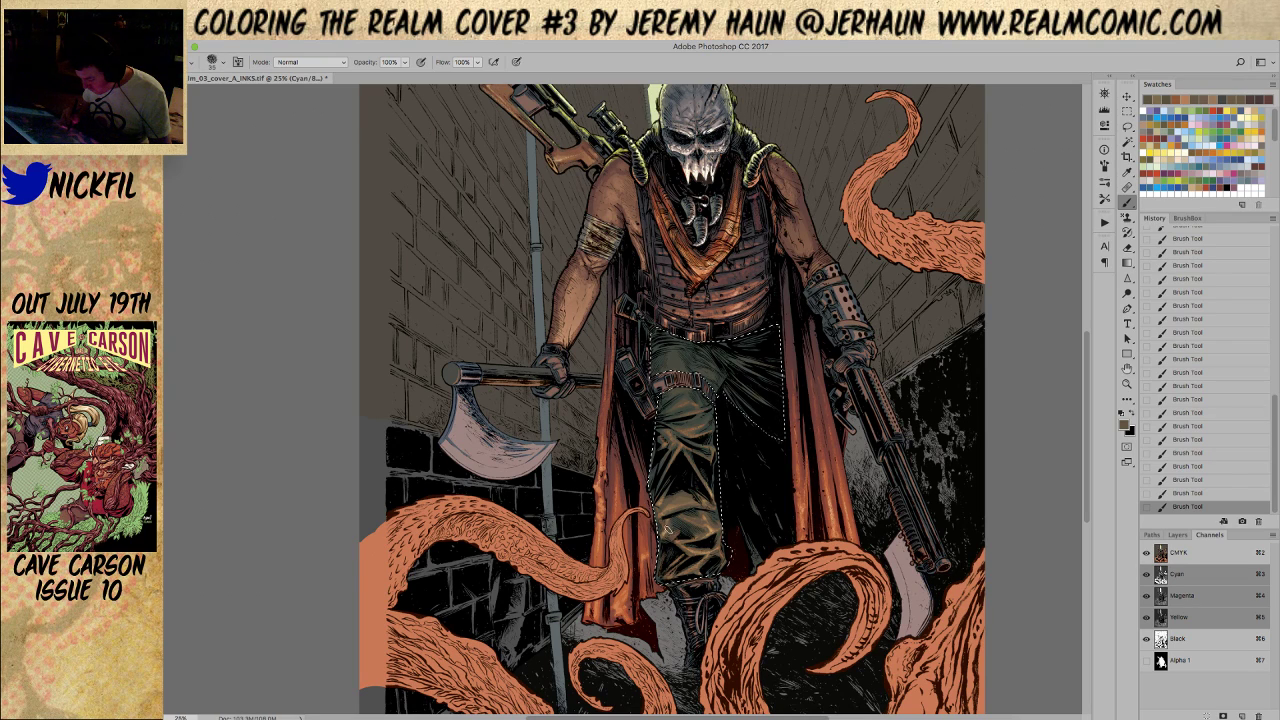
Try a dark red linear gradient in Screen mode over the selected trousers' lower leg
click(1127, 383)
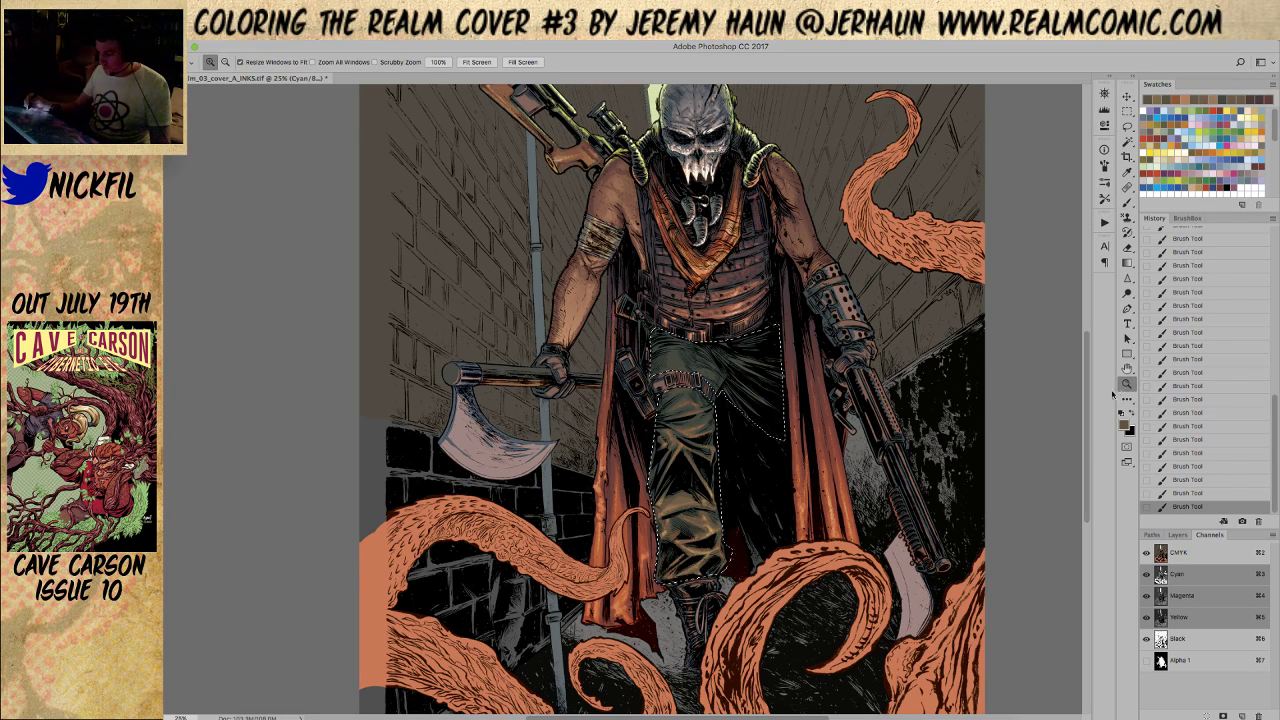
alt+click(792, 548)
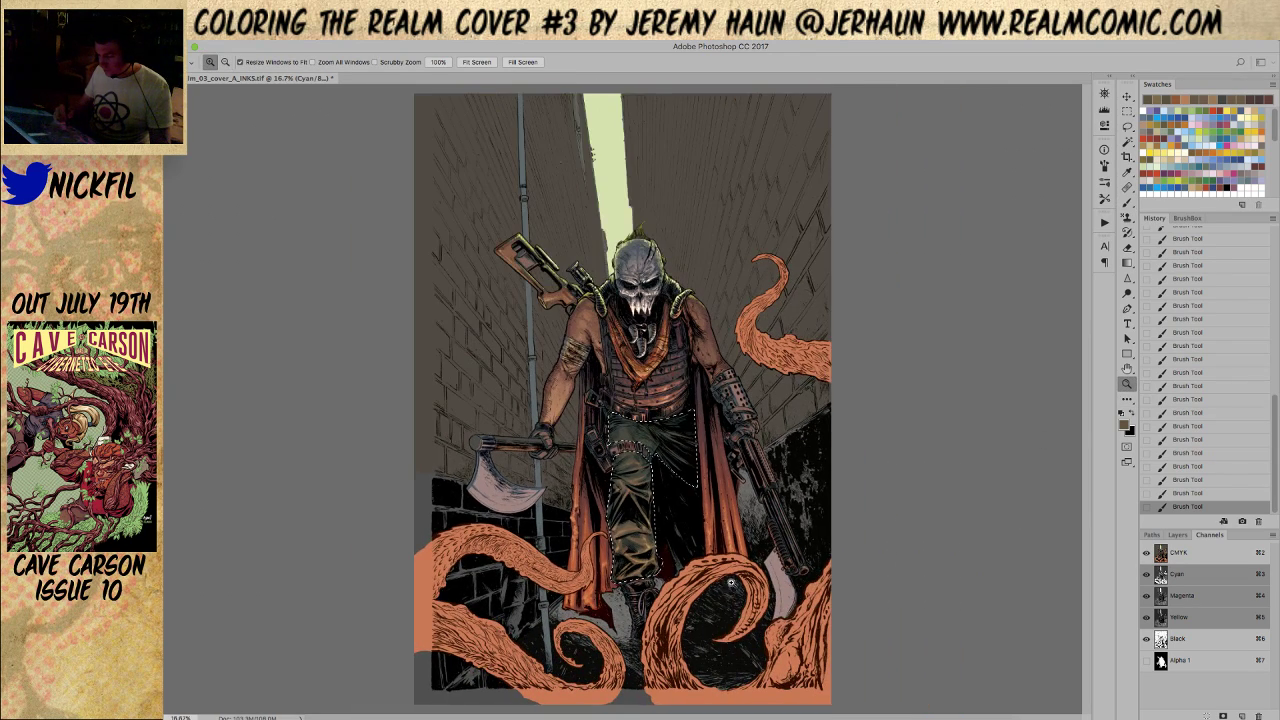
click(649, 494)
alt+click(777, 602)
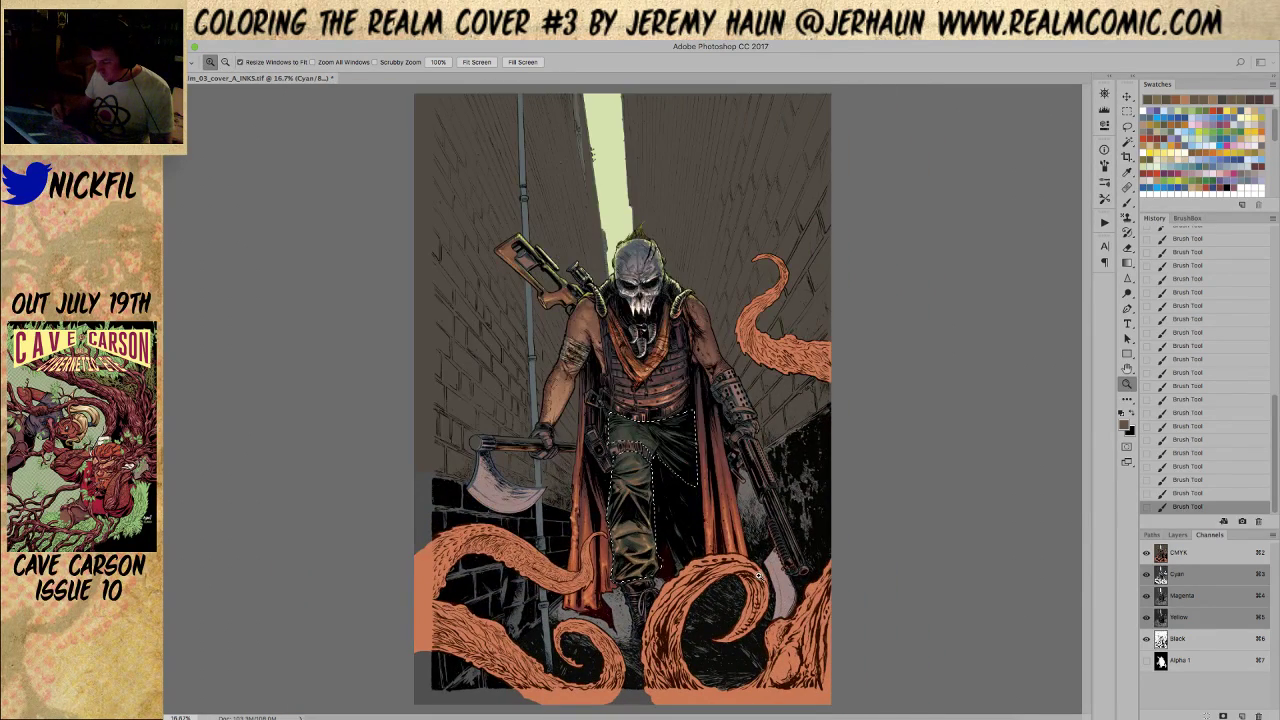
click(1127, 262)
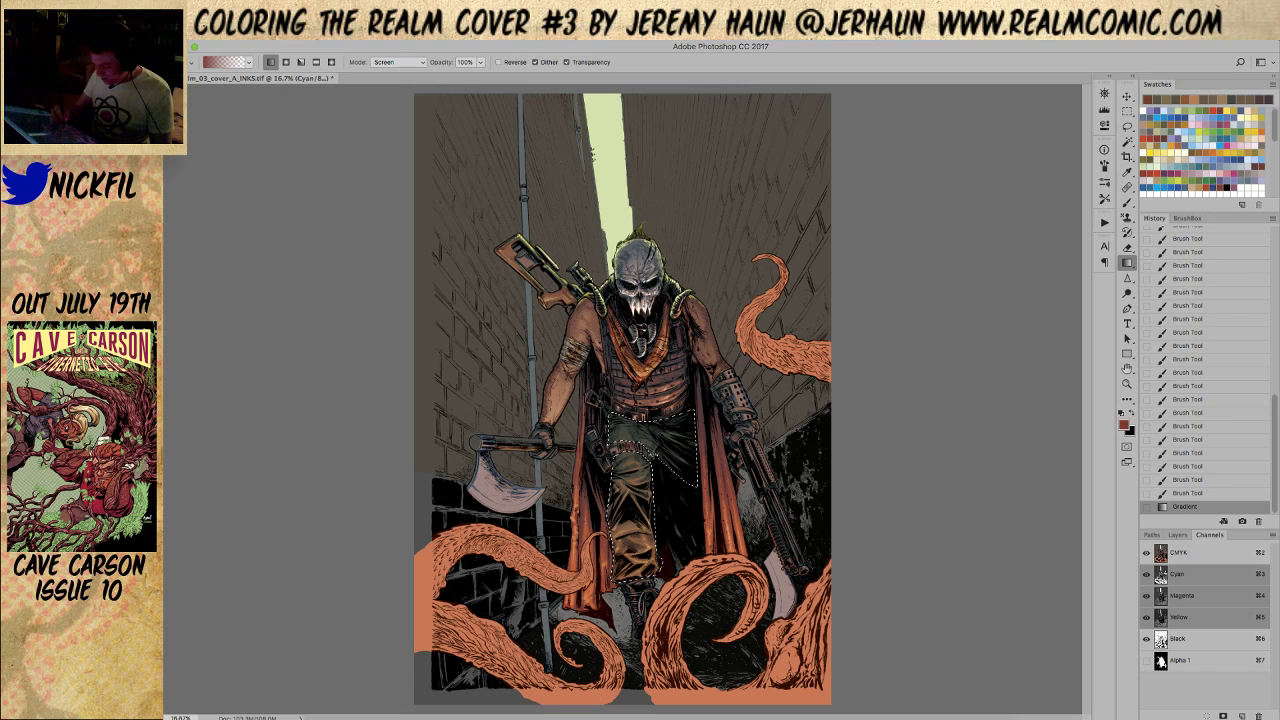
click(1130, 368)
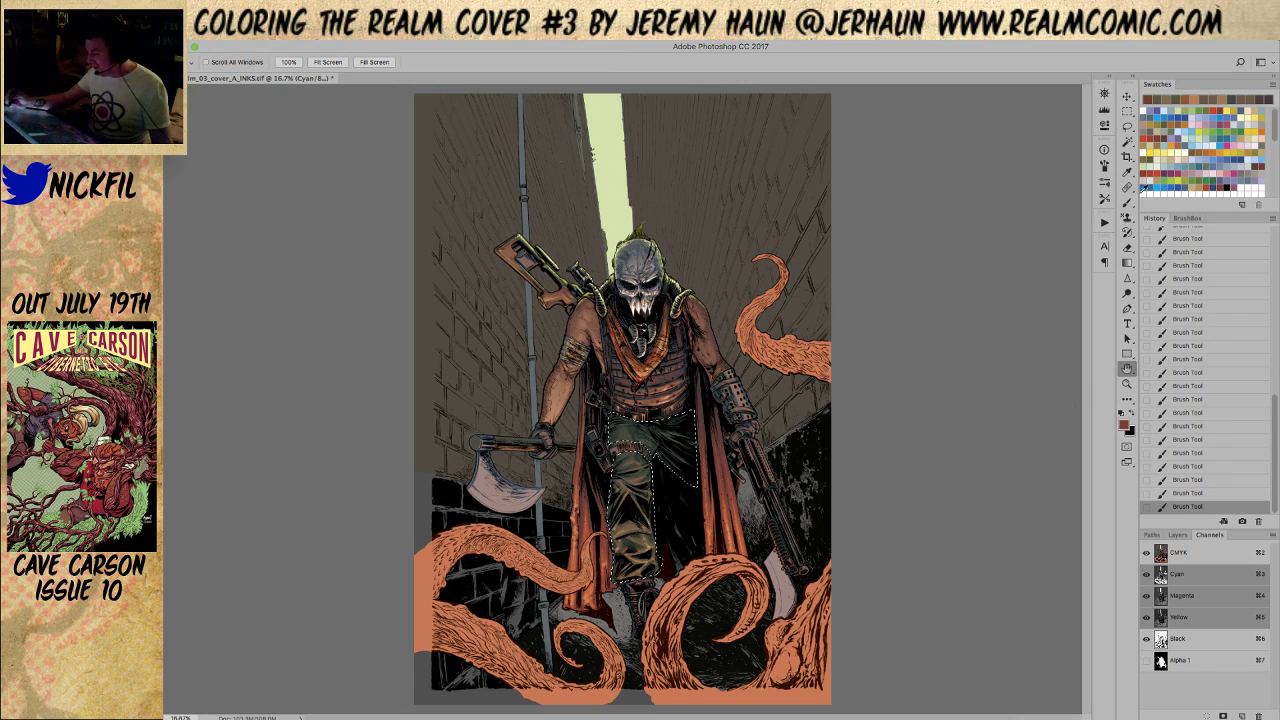
Apply an orange radial gradient in Screen mode at the bottom of the selected trouser leg
click(1126, 263)
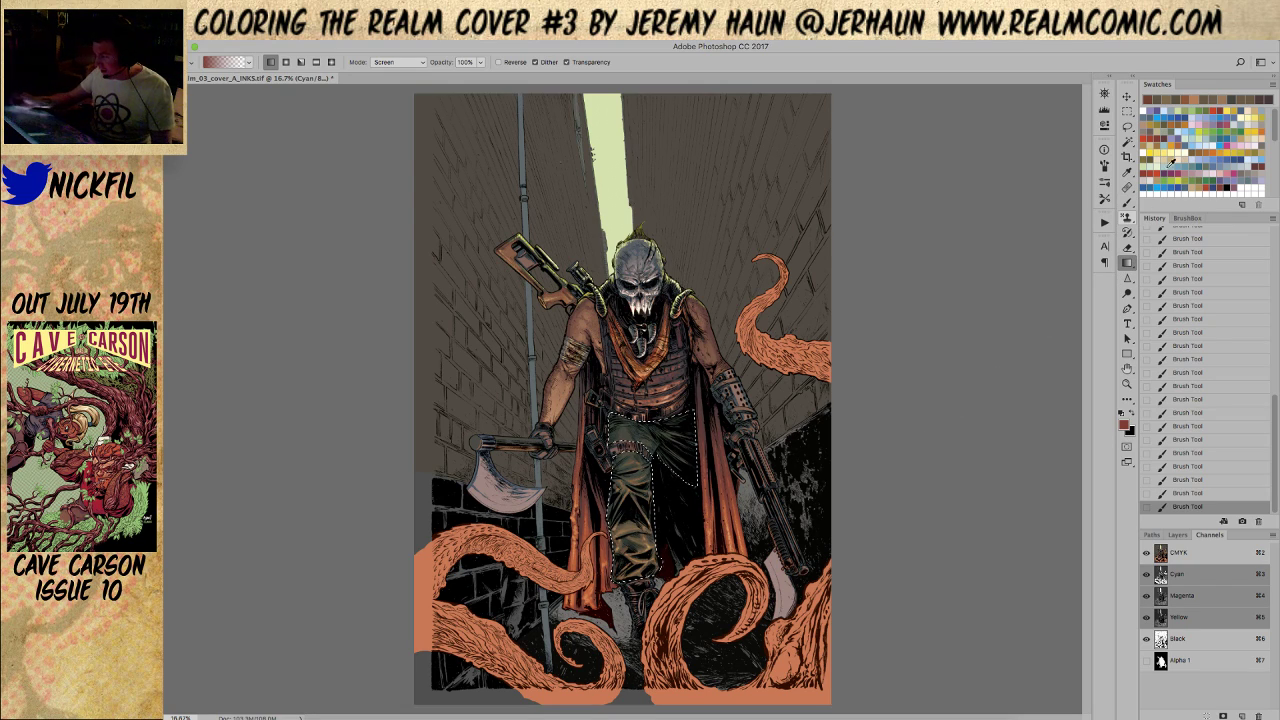
click(1183, 138)
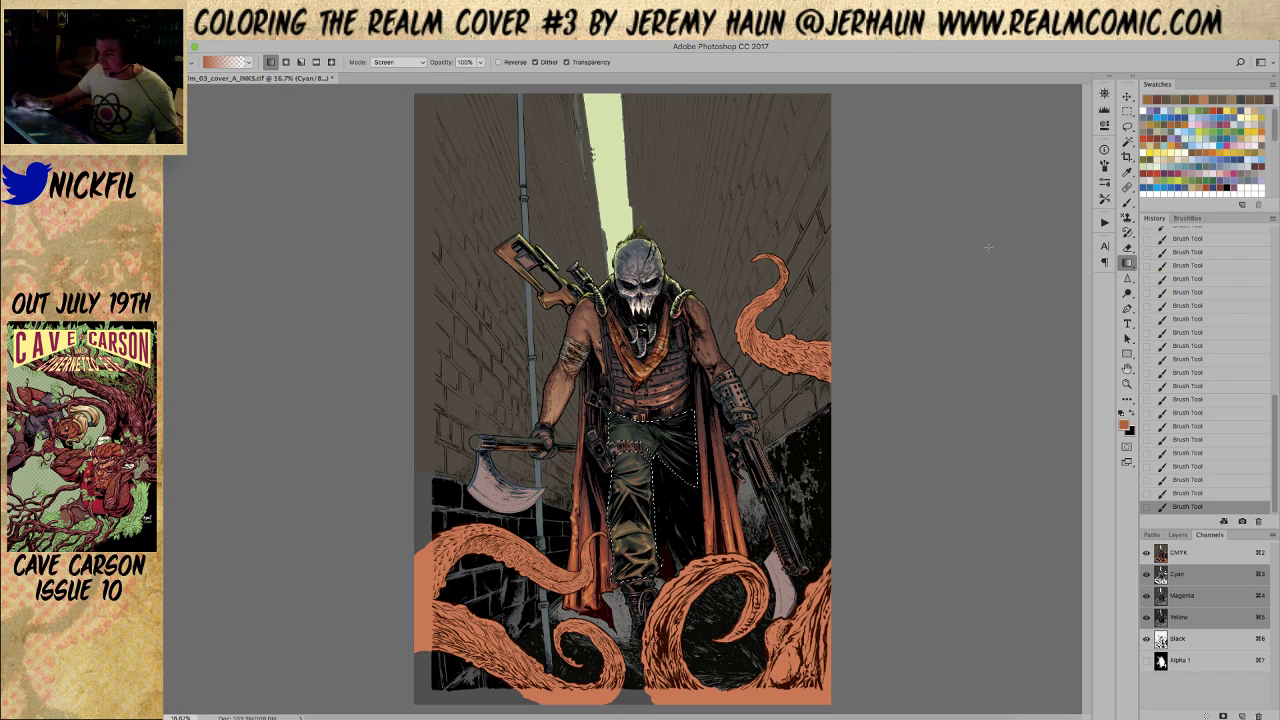
click(286, 62)
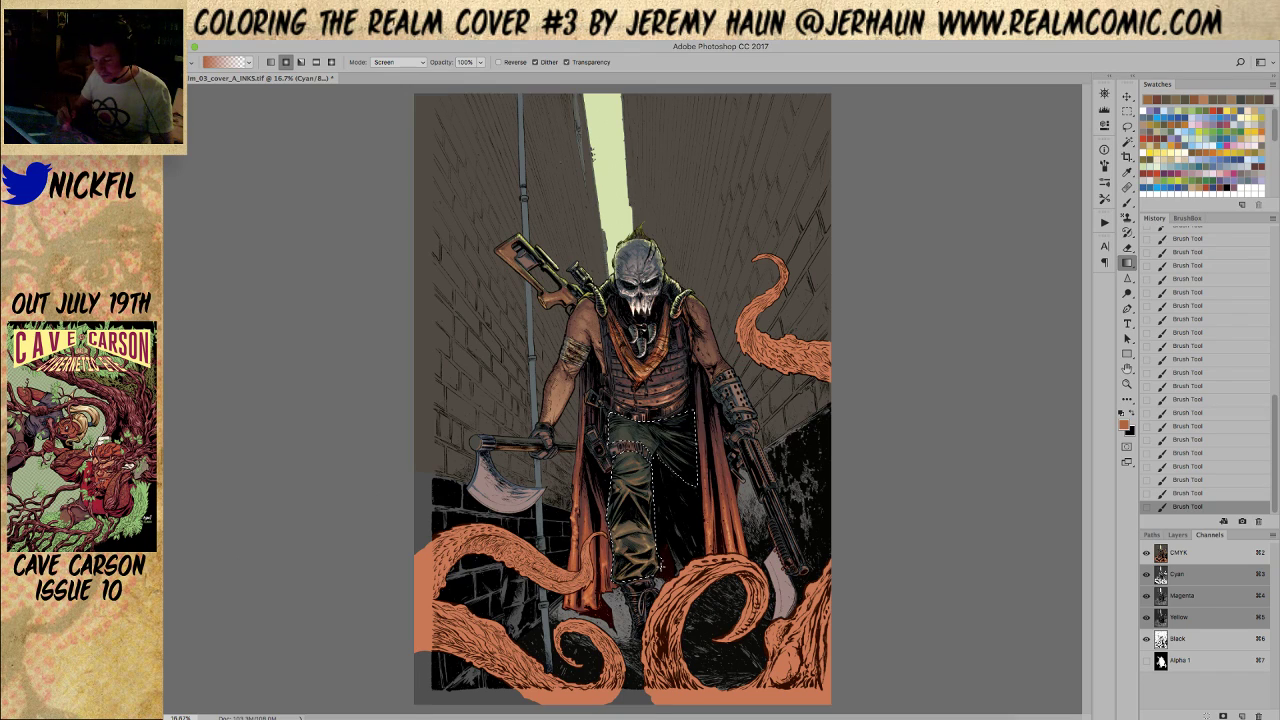
drag(660, 560, 713, 600)
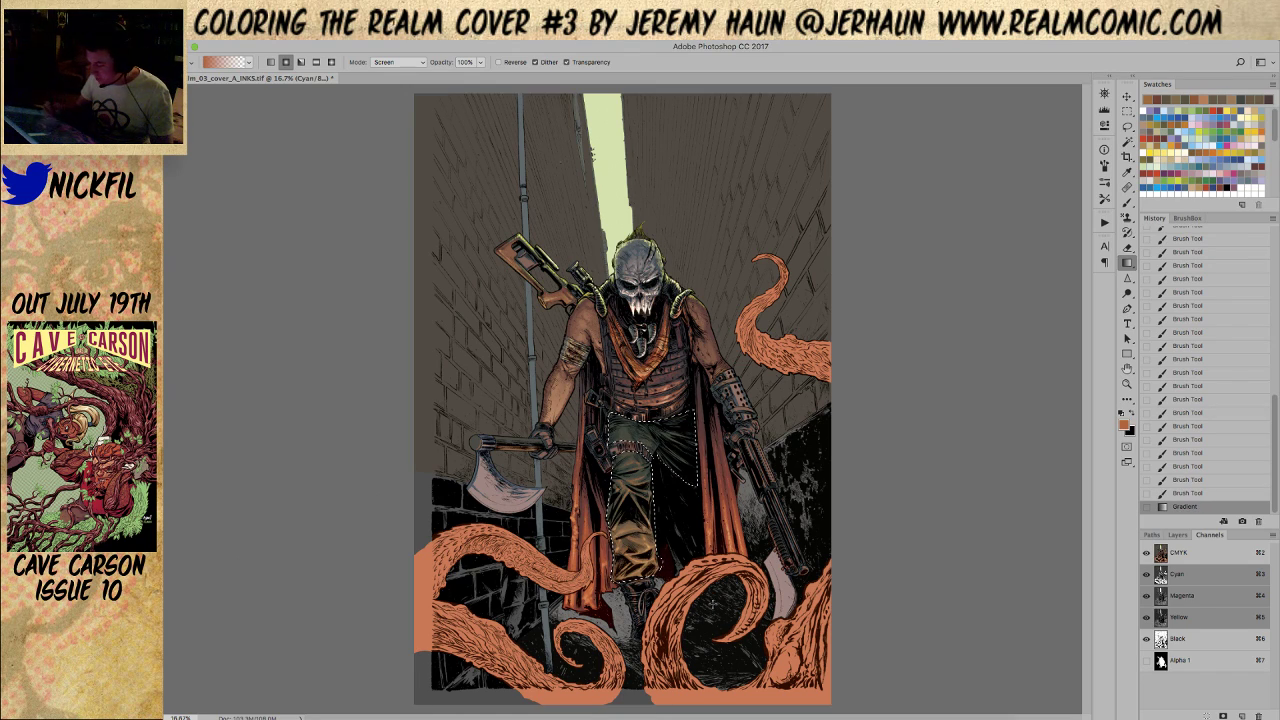
Brush dark green-grey onto the front trouser leg in Normal mode and compare it with the state before the stroke
click(1127, 202)
click(1194, 99)
drag(650, 500, 662, 565)
key(ctrl+z)
key(ctrl+z)
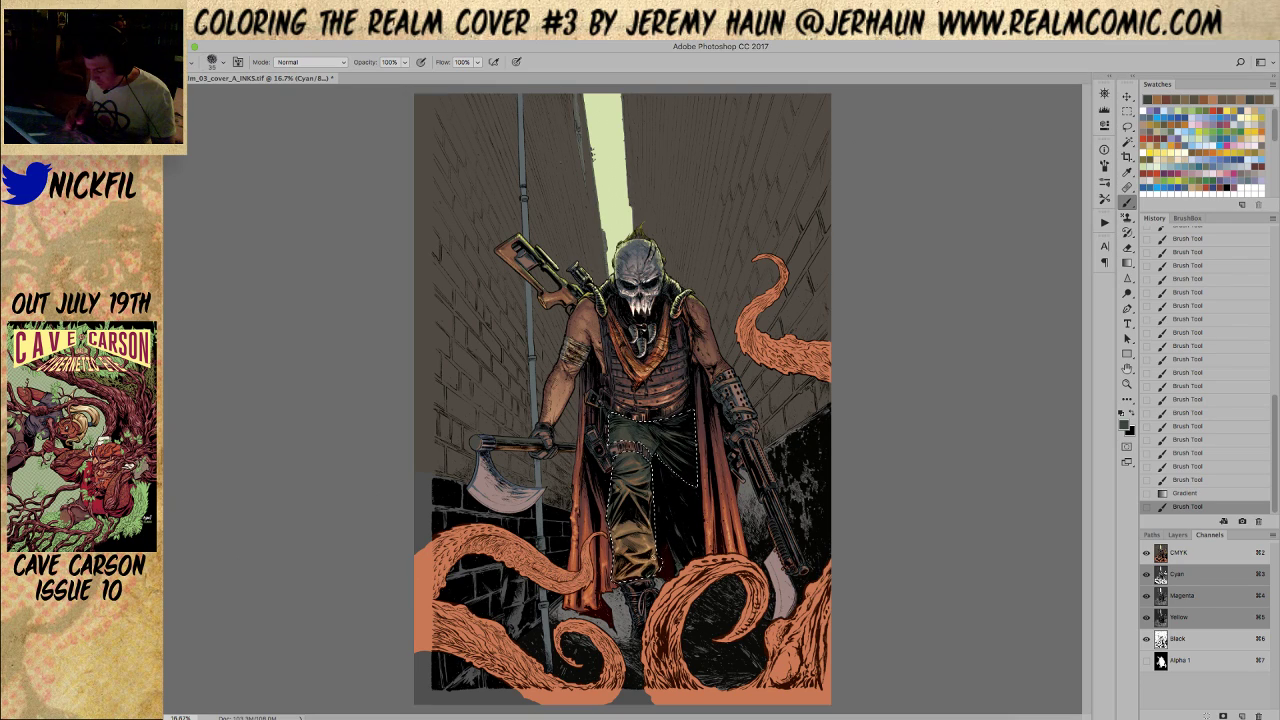
Blend dark green-grey shadows into the folds of the front trouser leg's shin with the brush at 50% opacity
click(691, 502)
key(5)
click(652, 500)
drag(627, 543, 632, 560)
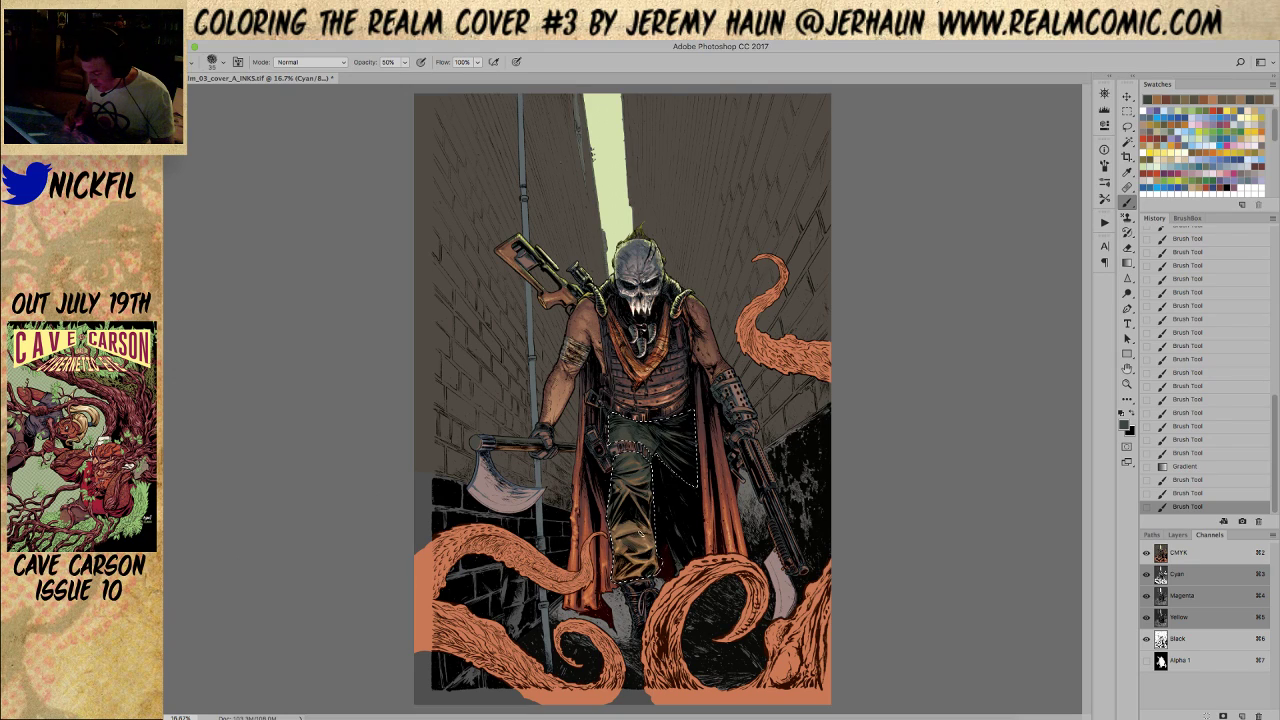
click(635, 530)
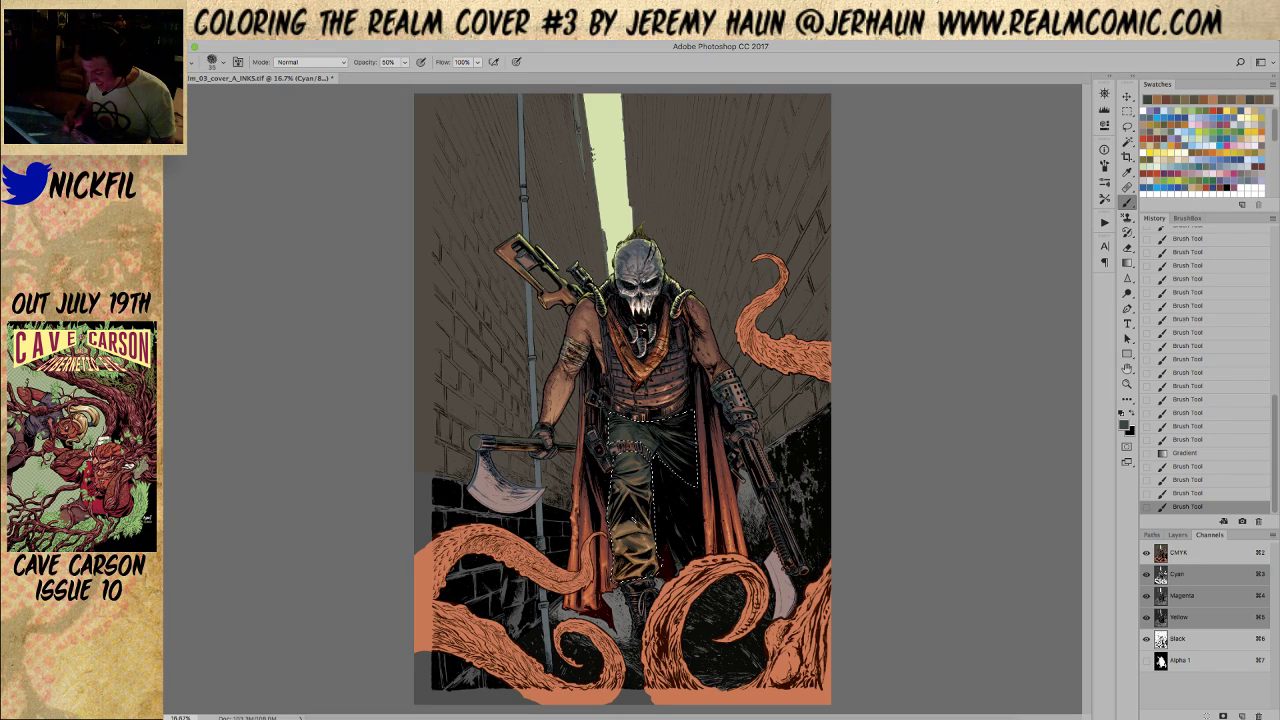
click(628, 521)
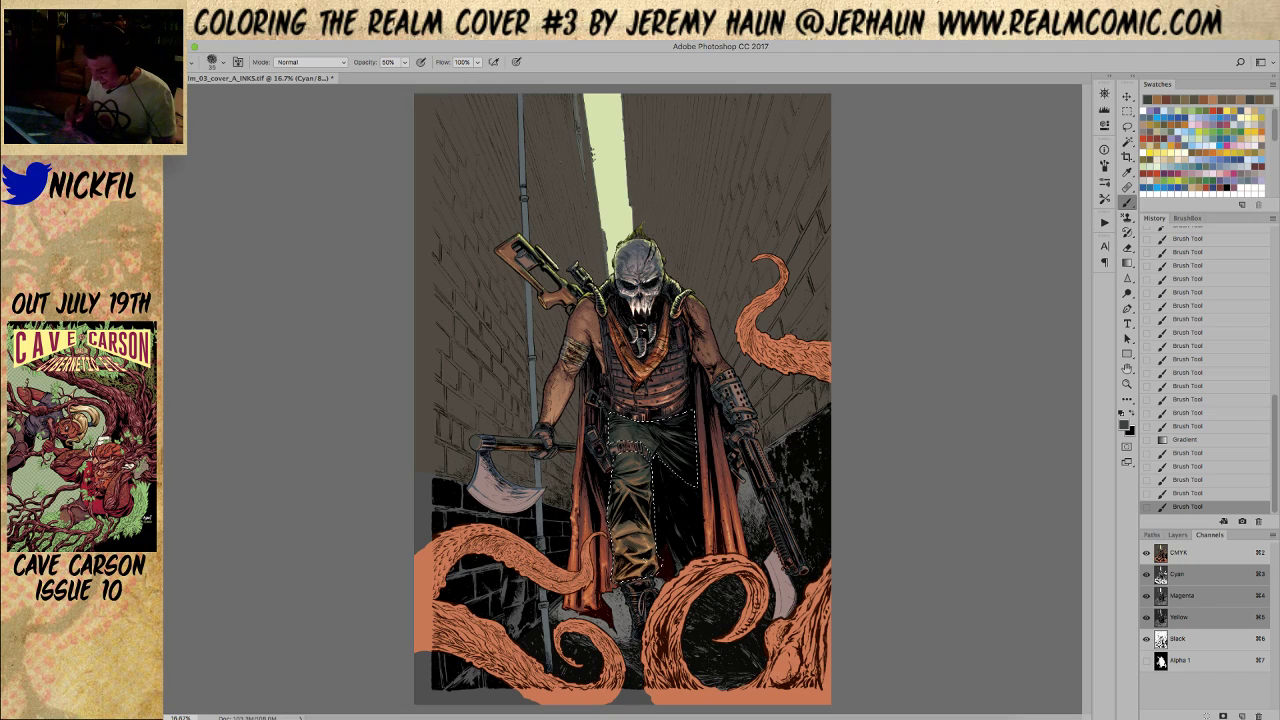
click(630, 525)
drag(632, 515, 630, 540)
key(super+z)
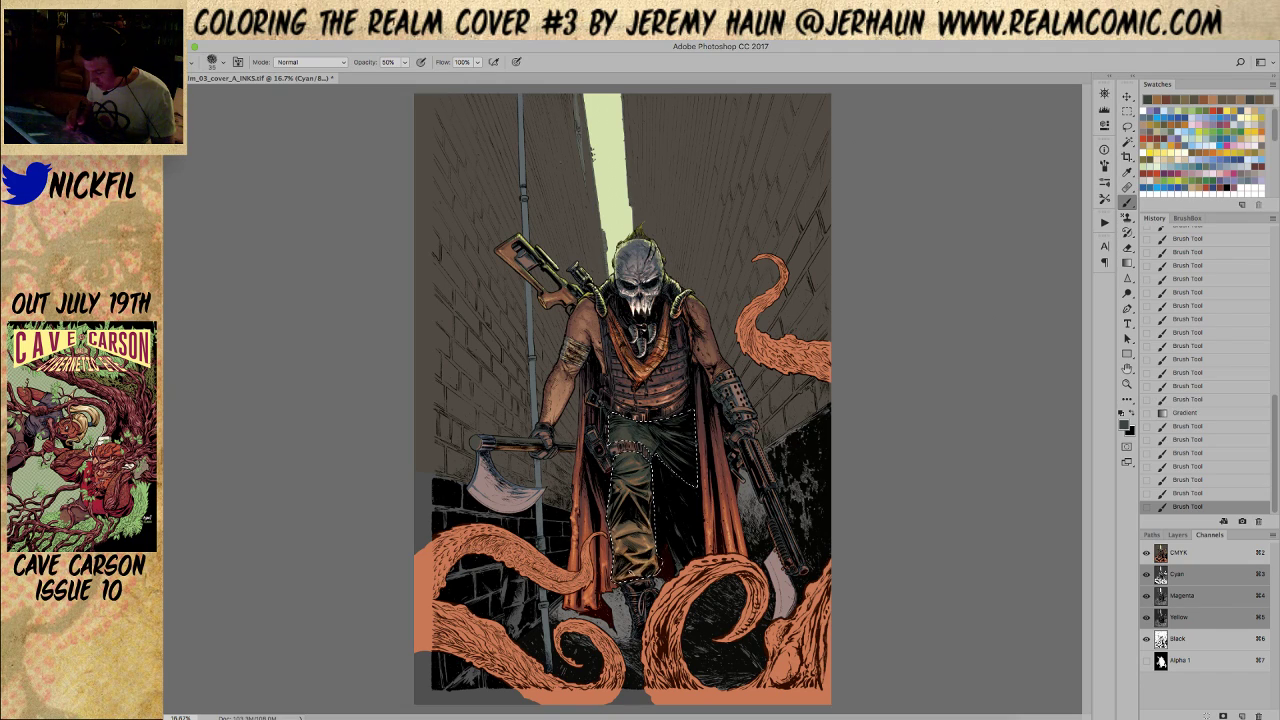
click(640, 545)
click(640, 545)
Deselect the trousers and start brown highlights on the top of the front boot with a Screen-mode brush at 50% opacity
key(h)
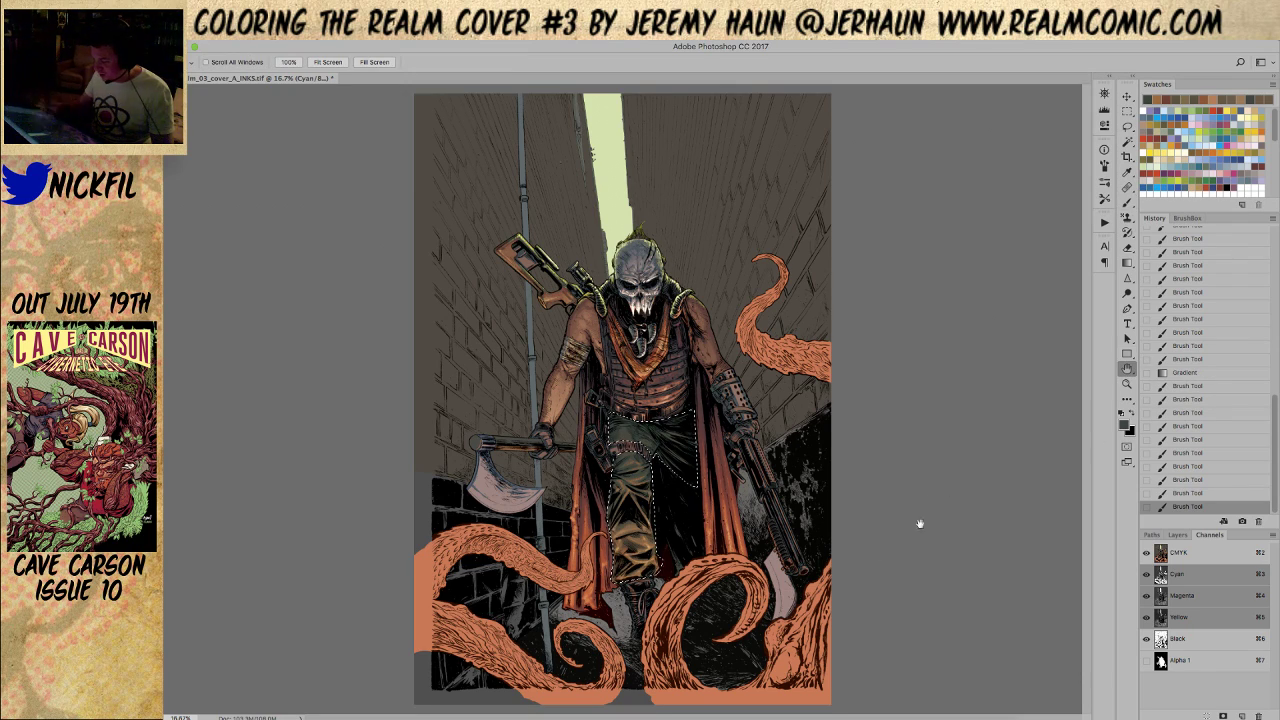
click(1127, 384)
key(ctrl+plus)
key(ctrl+d)
click(1127, 368)
drag(871, 557, 836, 487)
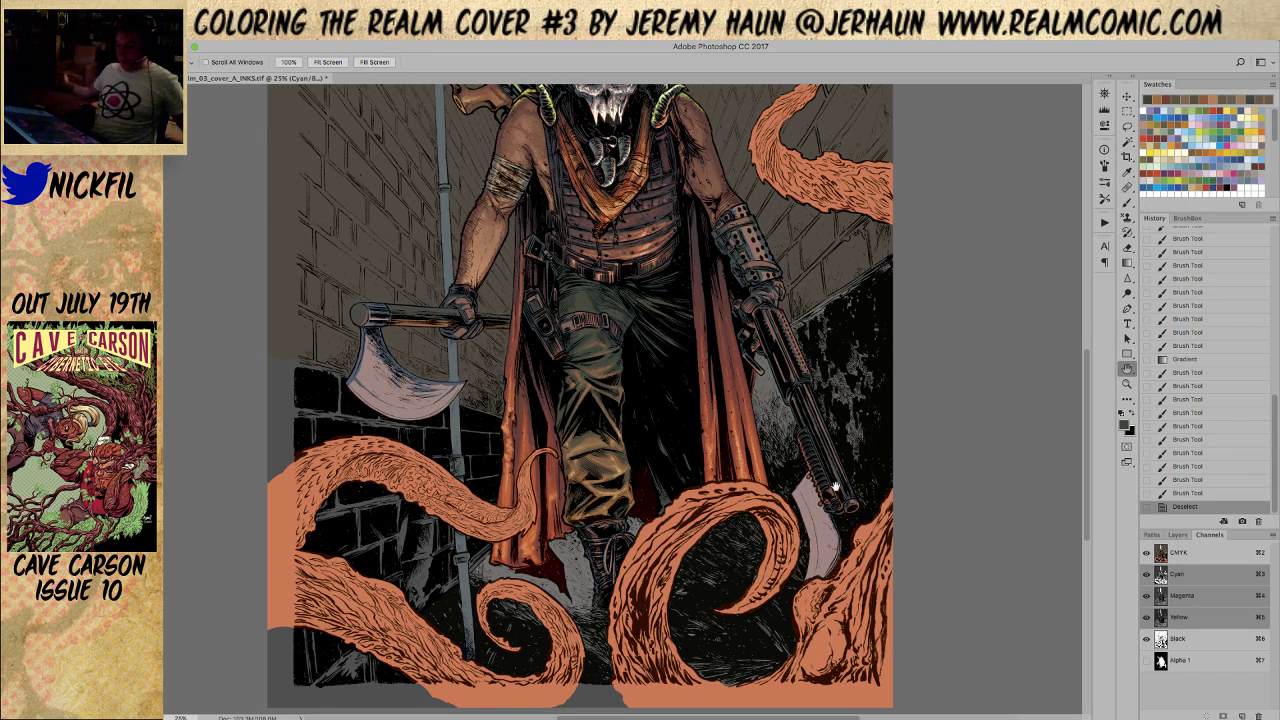
key(b)
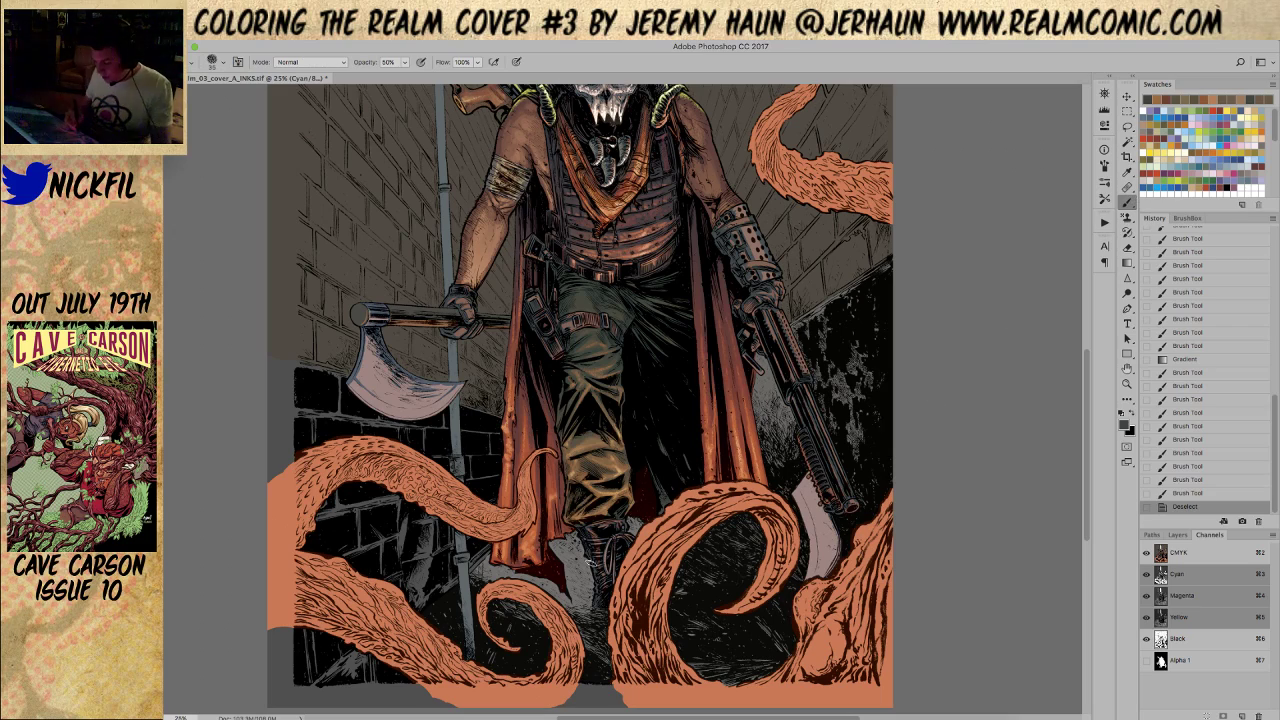
click(310, 62)
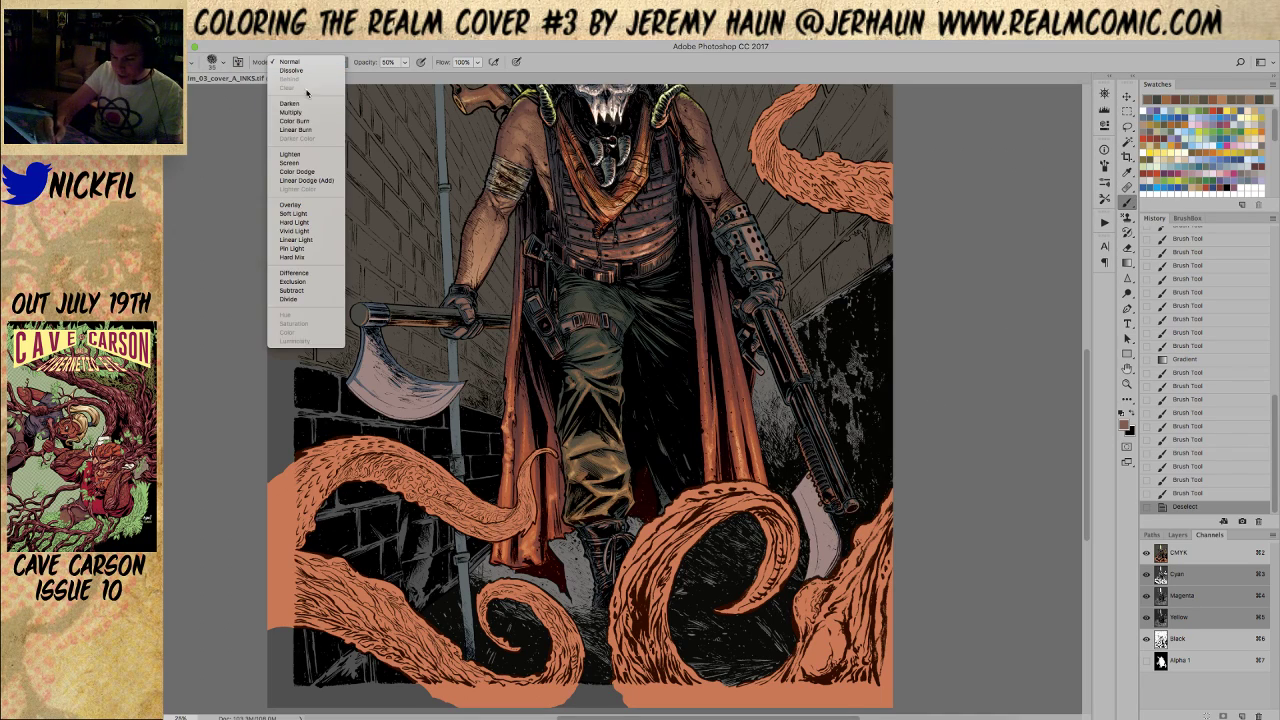
click(306, 162)
drag(606, 526, 610, 532)
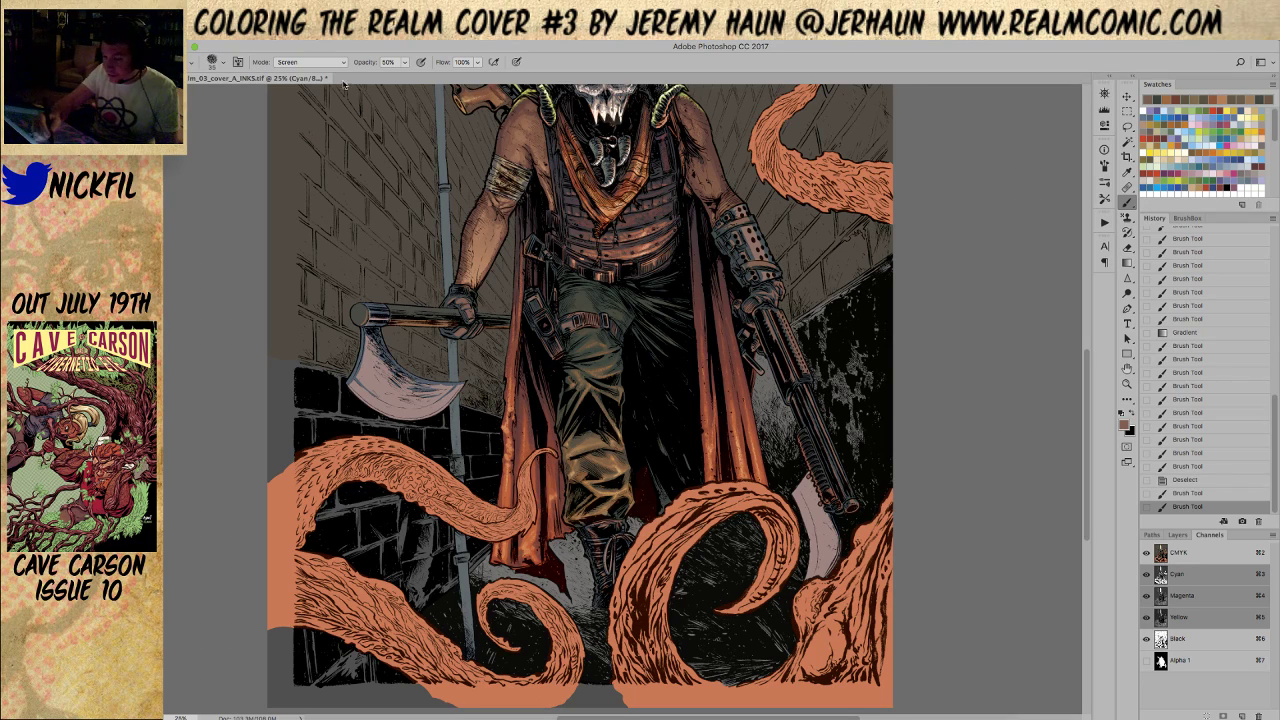
Raise the brush opacity to 100% and paint brown highlights across the front boot's upper part
click(306, 62)
click(306, 62)
key(0)
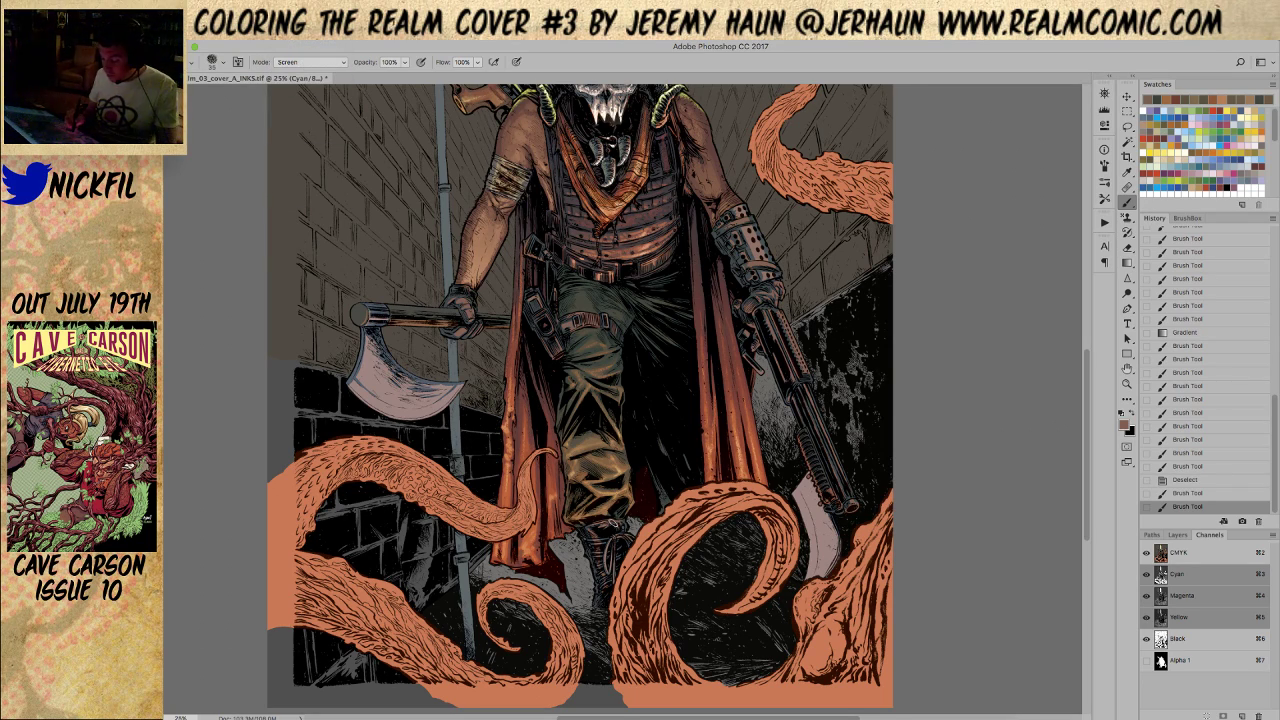
drag(602, 522, 610, 528)
mouse_move(604, 522)
mouse_down()
mouse_move(626, 524)
mouse_move(592, 534)
mouse_move(604, 574)
mouse_move(614, 544)
mouse_up()
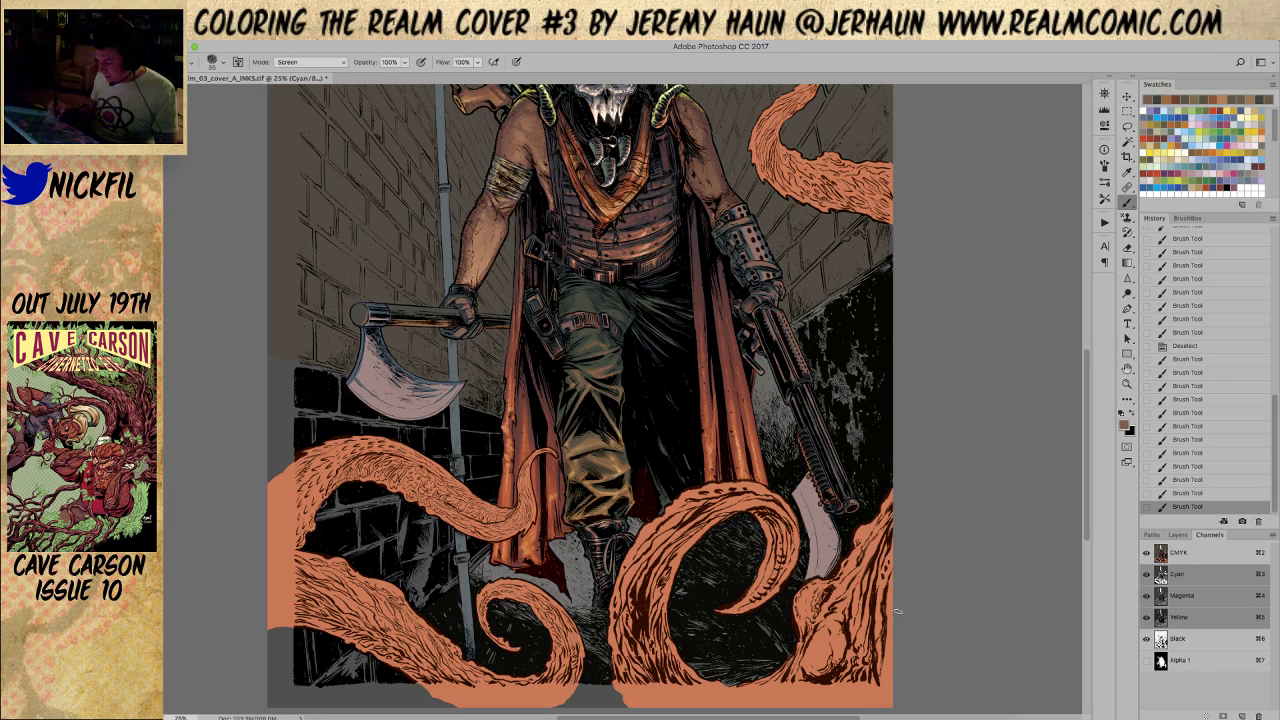
mouse_move(589, 541)
mouse_down()
mouse_move(594, 568)
mouse_move(610, 545)
mouse_move(612, 564)
mouse_move(619, 541)
mouse_up()
Paint finer highlights on the front boot's laces and leather with the brush reduced to size 20
key(bracketleft)
key(bracketleft)
key(bracketleft)
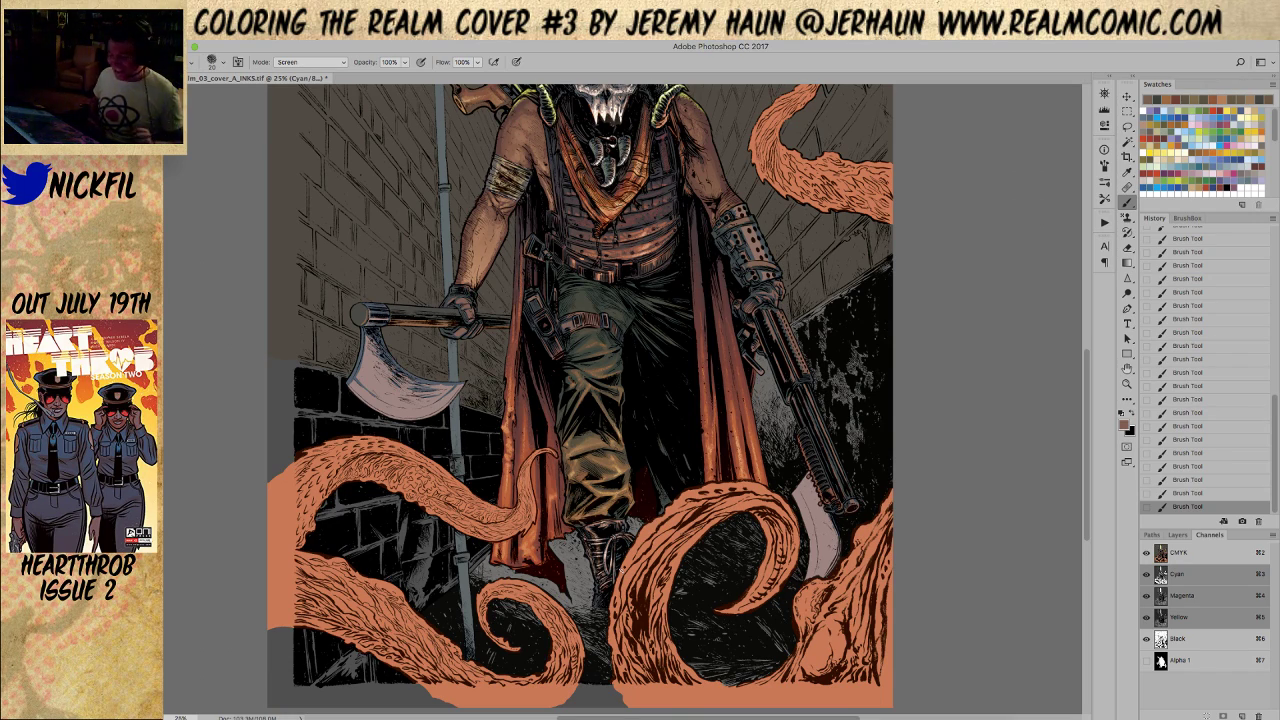
key(z)
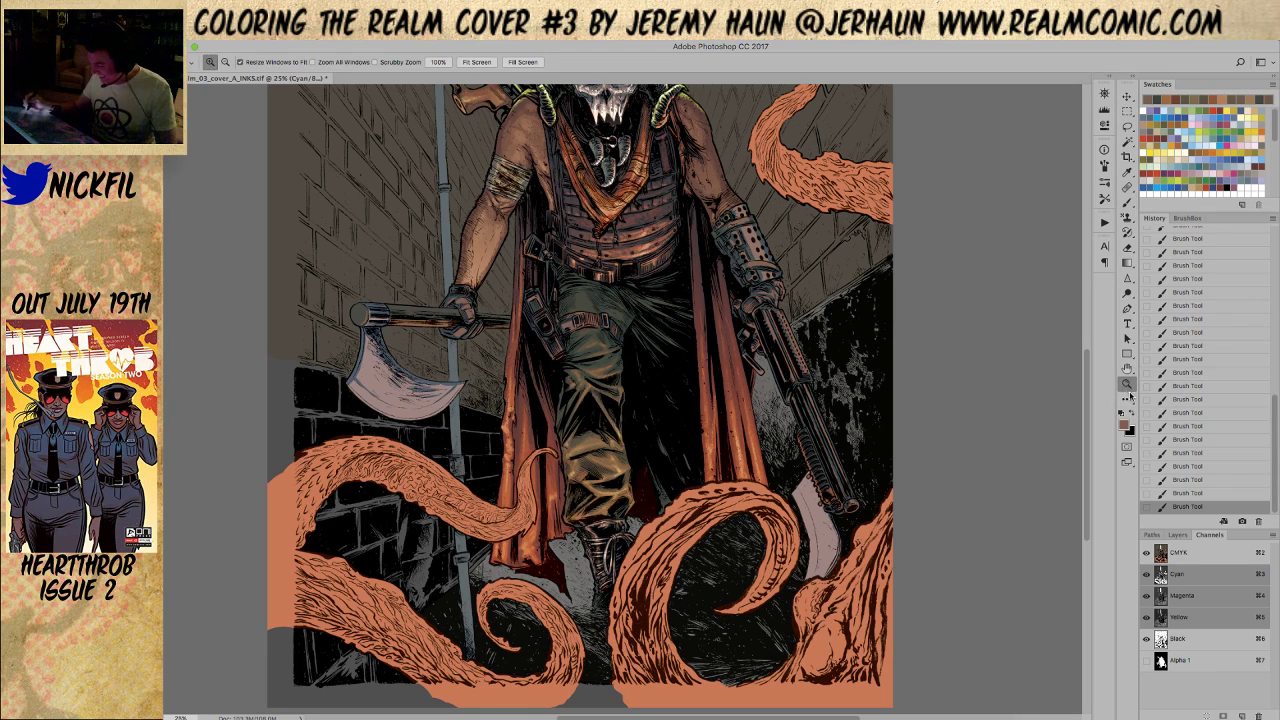
alt+click(651, 553)
click(648, 614)
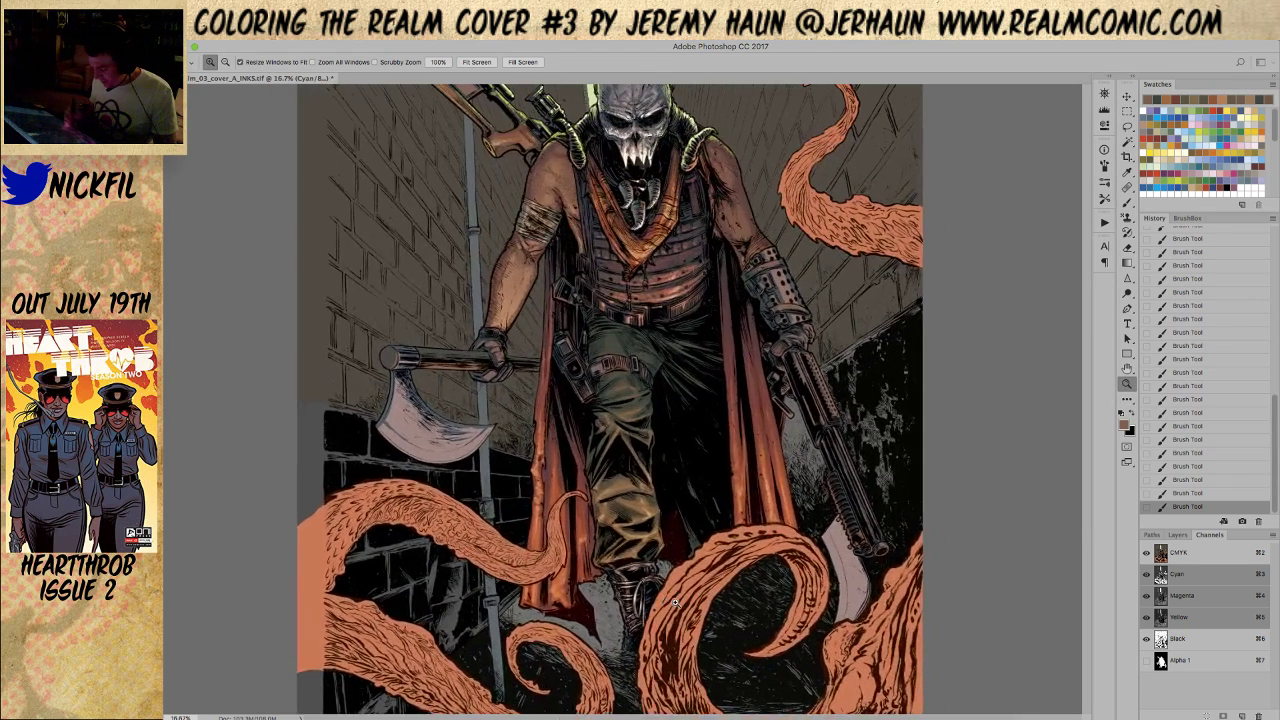
Paint sampled skin tones on the gun-side upper arm above the gauntlet with a Normal-mode brush at 100% opacity
click(1127, 369)
drag(885, 470, 900, 551)
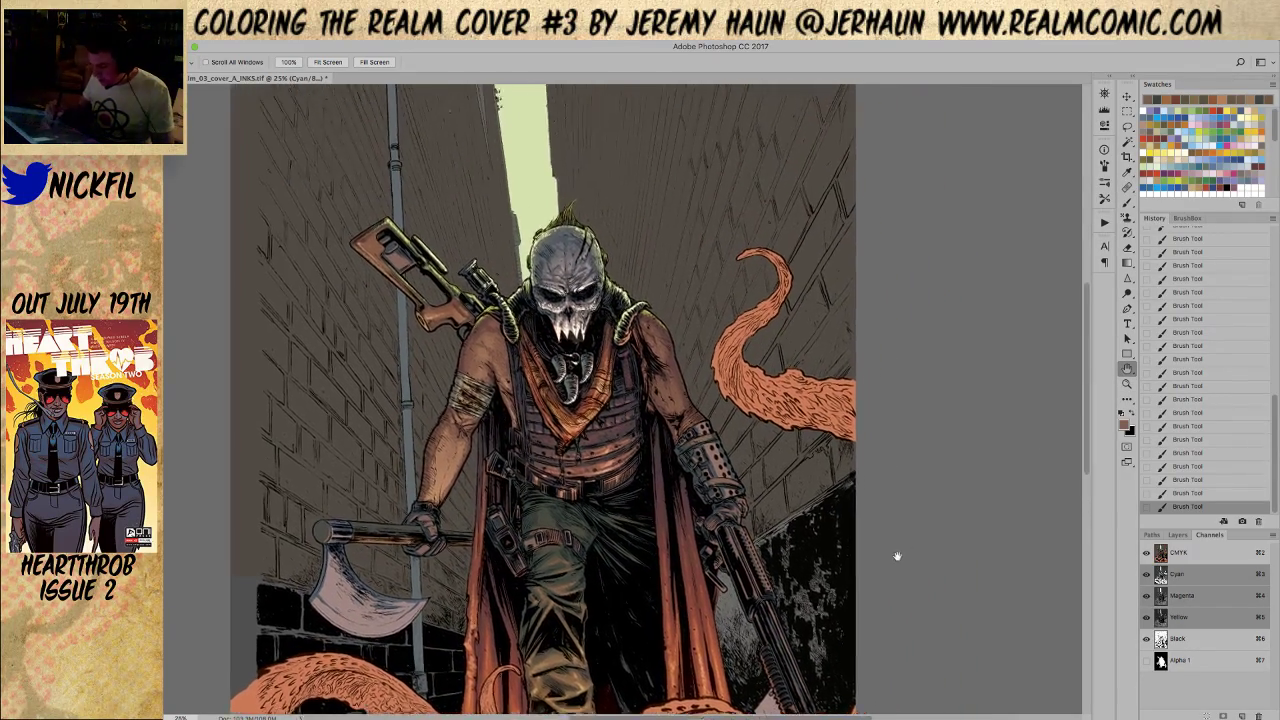
click(1127, 200)
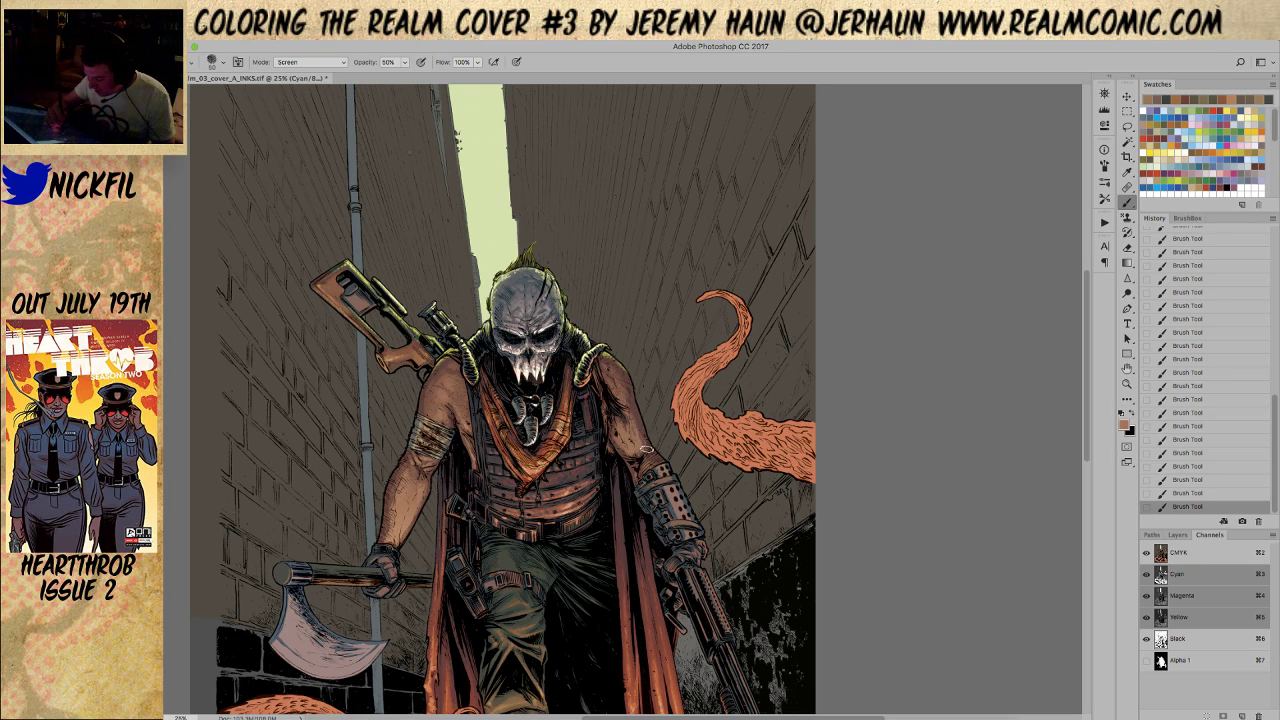
key(0)
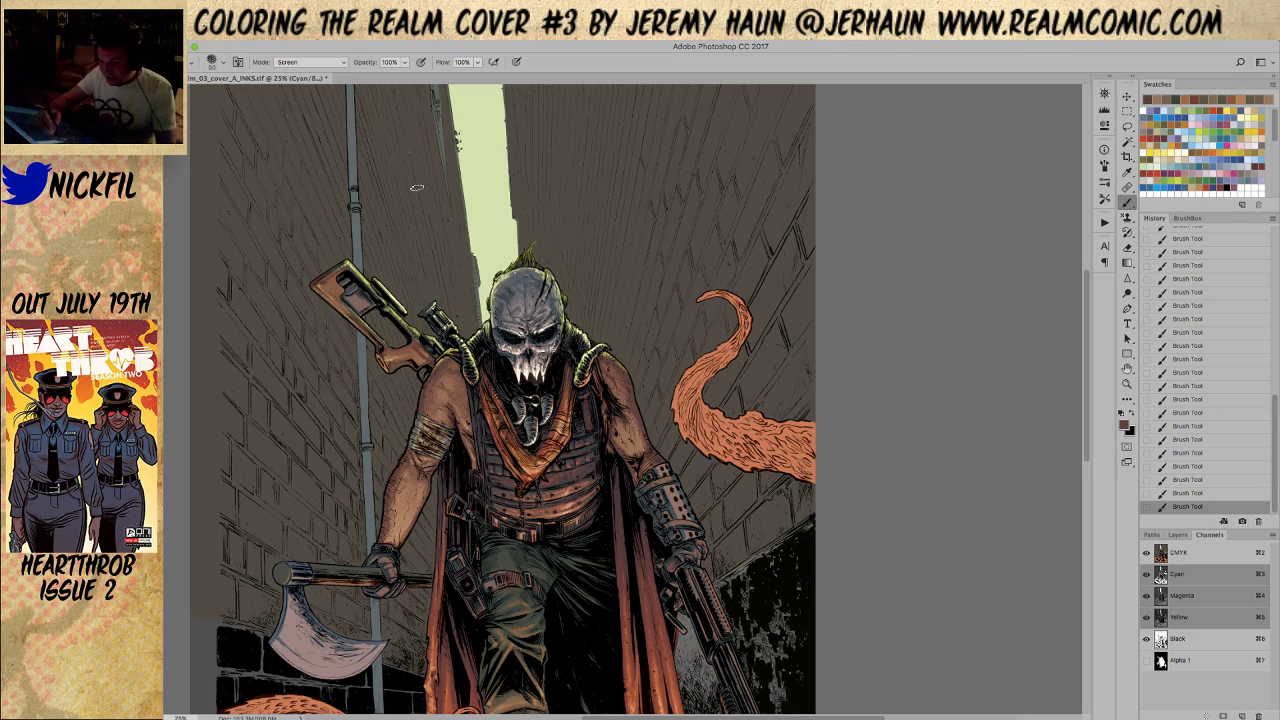
click(310, 62)
click(295, 70)
click(307, 62)
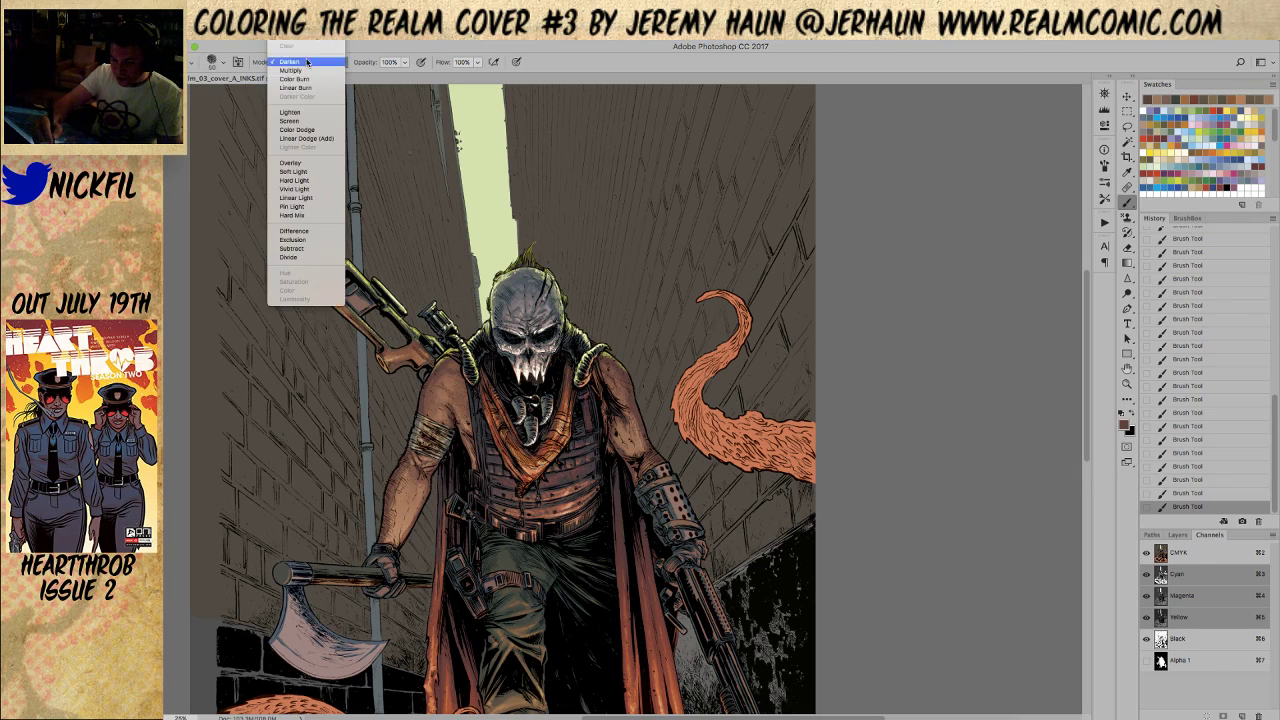
click(290, 46)
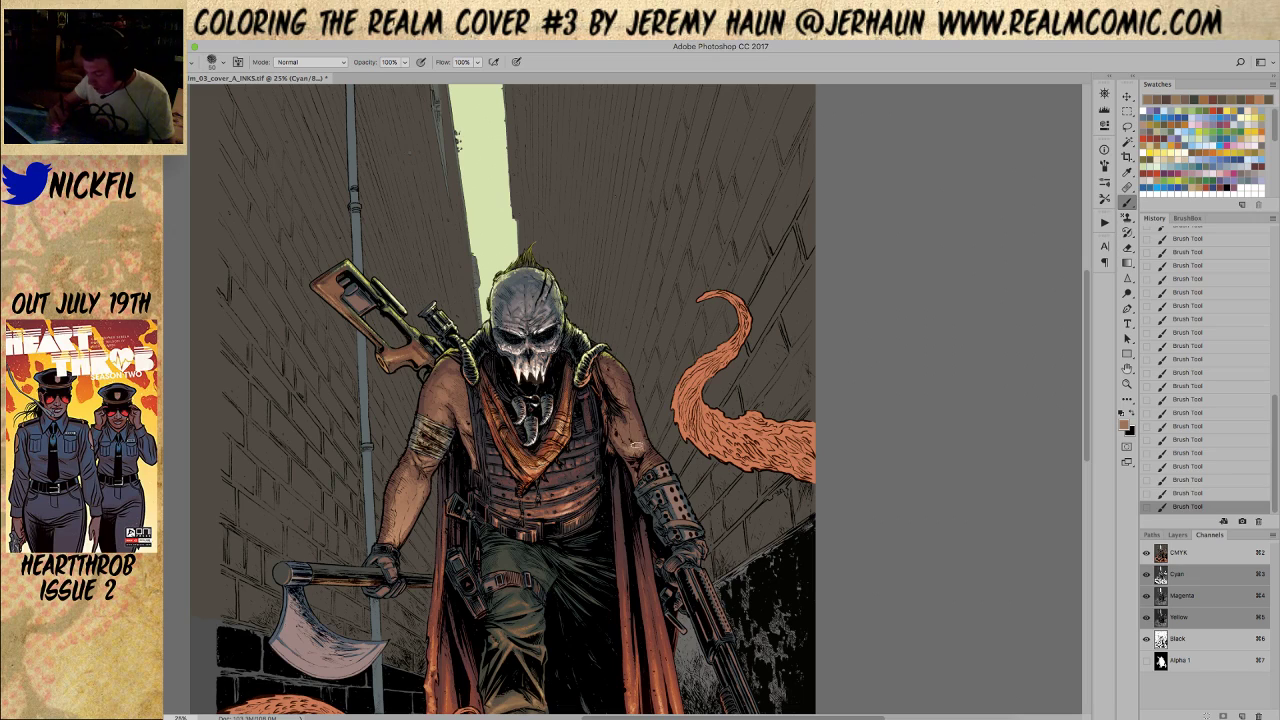
alt+click(648, 441)
alt+click(642, 441)
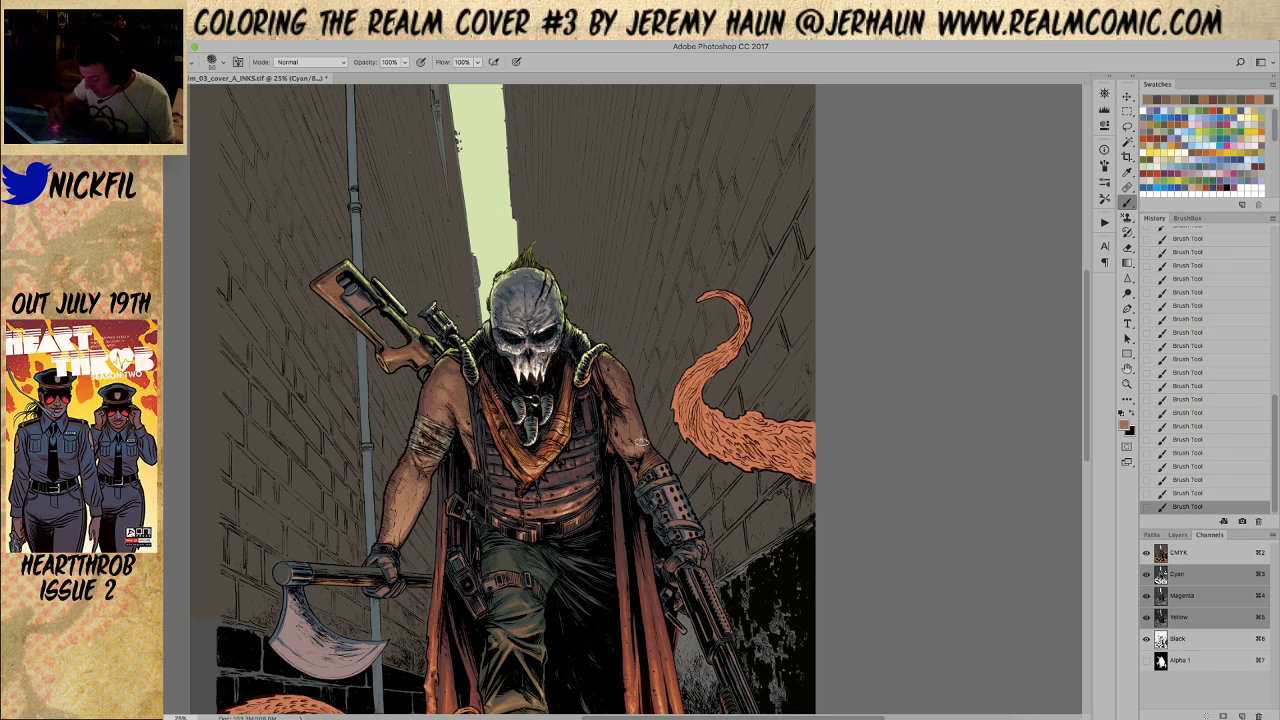
alt+click(633, 413)
alt+click(643, 421)
alt+click(638, 450)
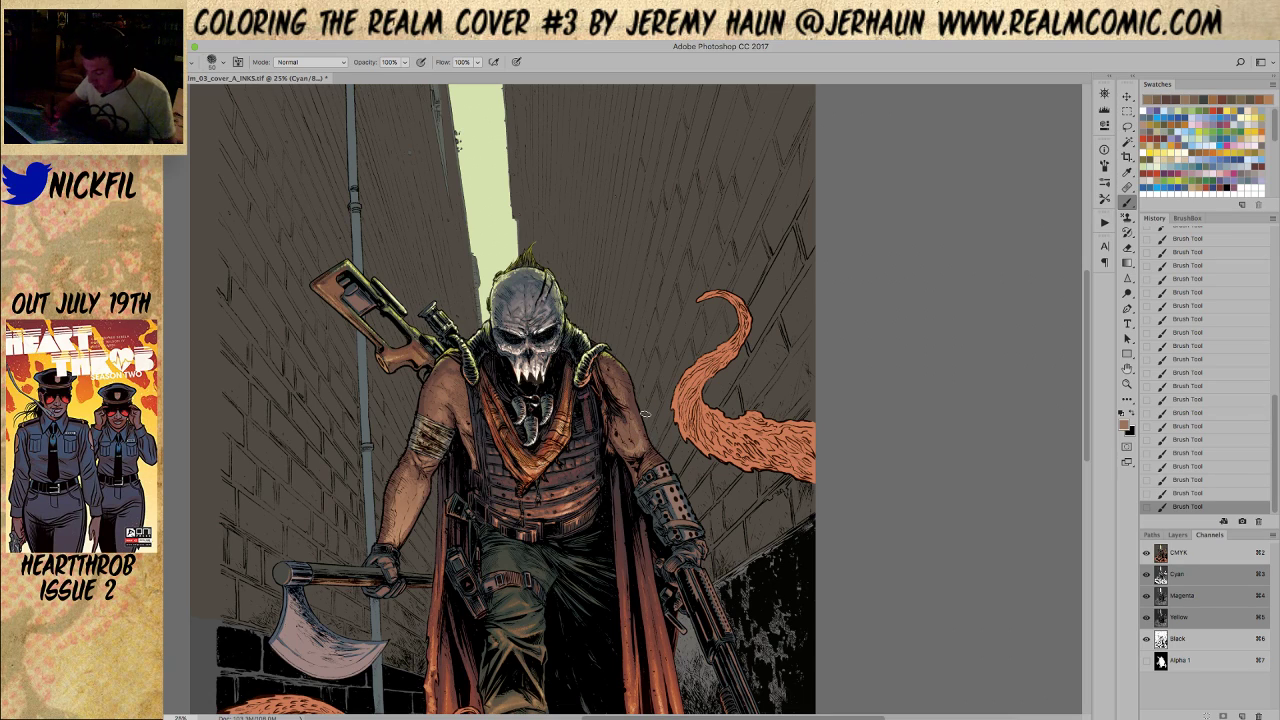
Add skin highlights to the gun-side arm with the brush in Screen mode, then reduce its opacity to 50%
click(310, 62)
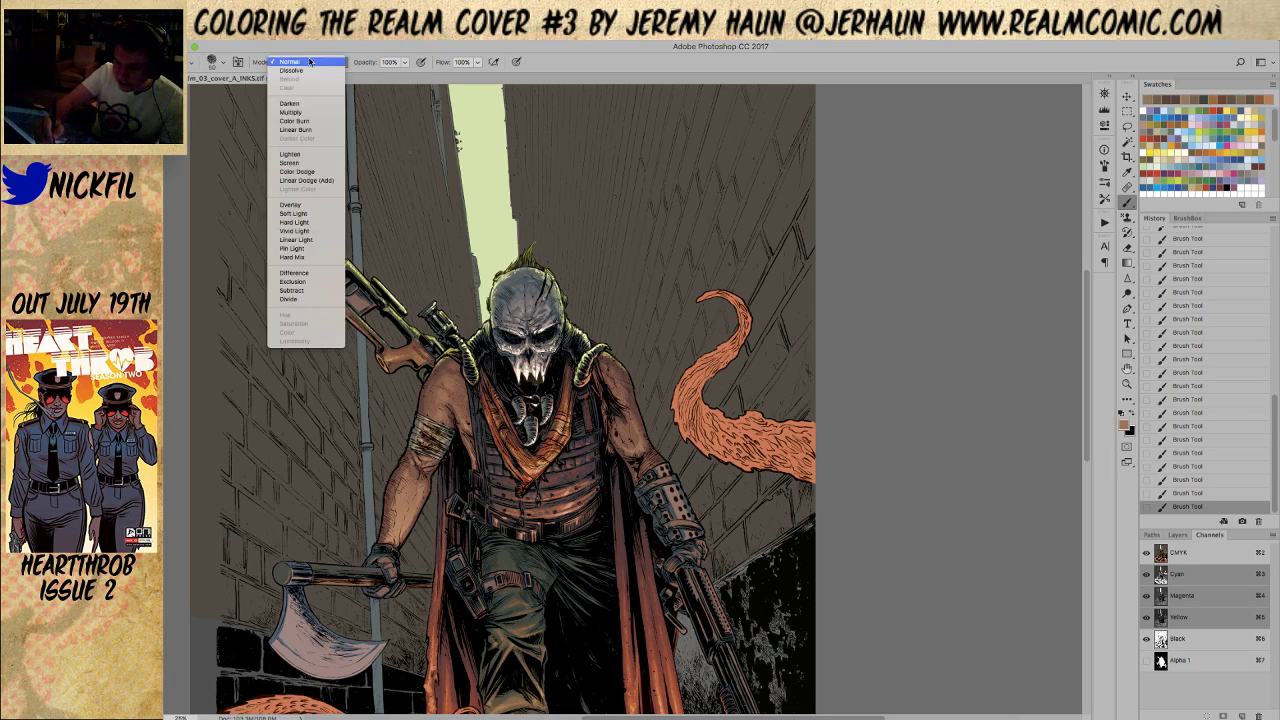
click(296, 162)
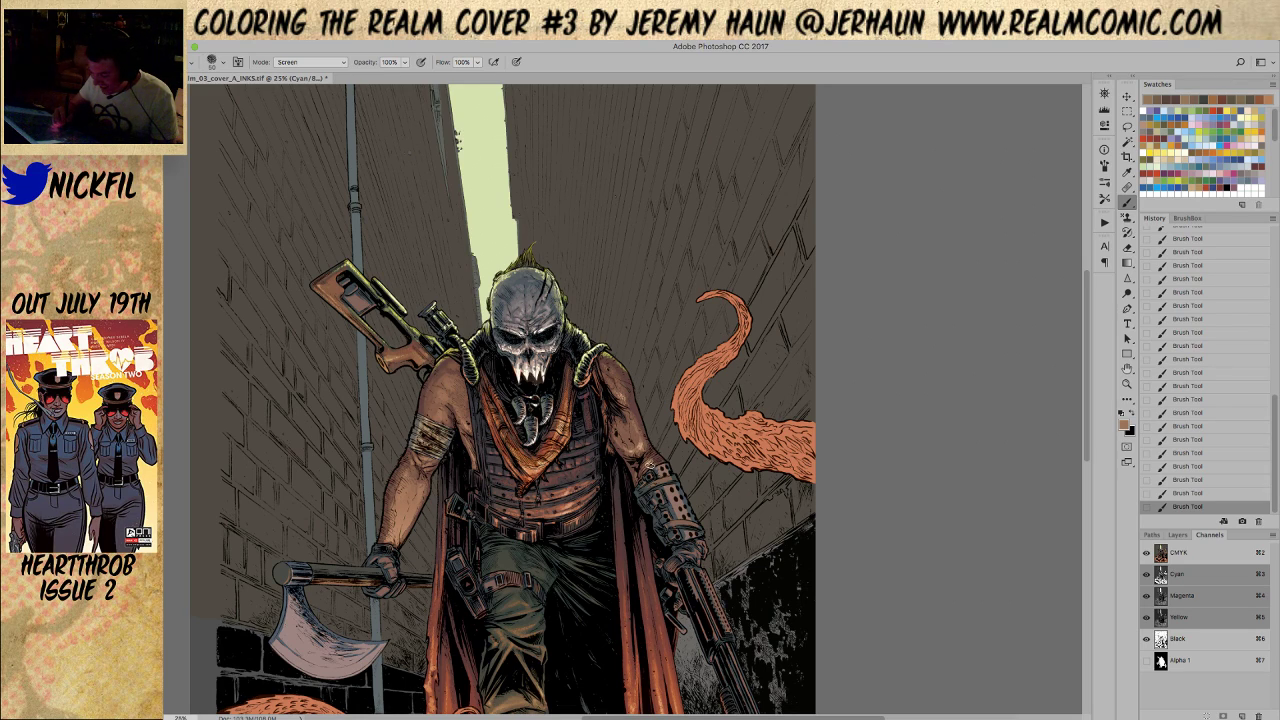
key(5)
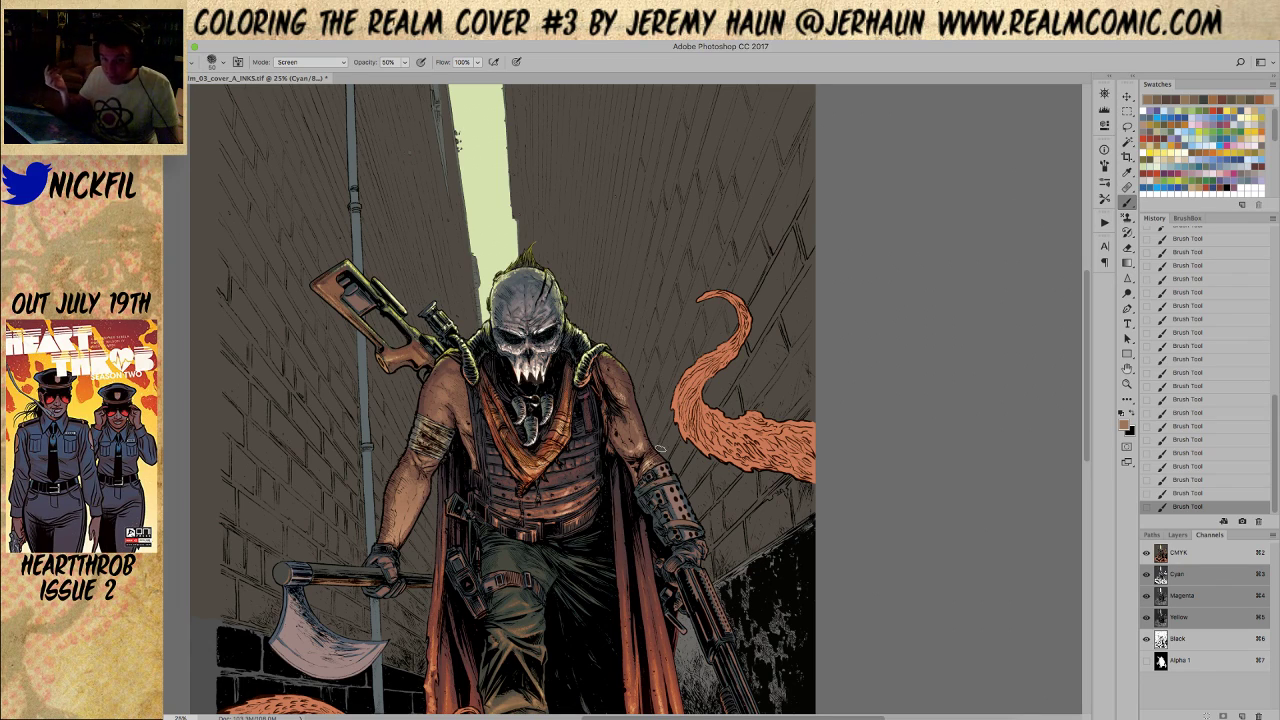
Blend sampled dark and light skin tones on the gun-side arm with a Normal-mode brush at 50% opacity
key(h)
drag(660, 448, 875, 526)
key(b)
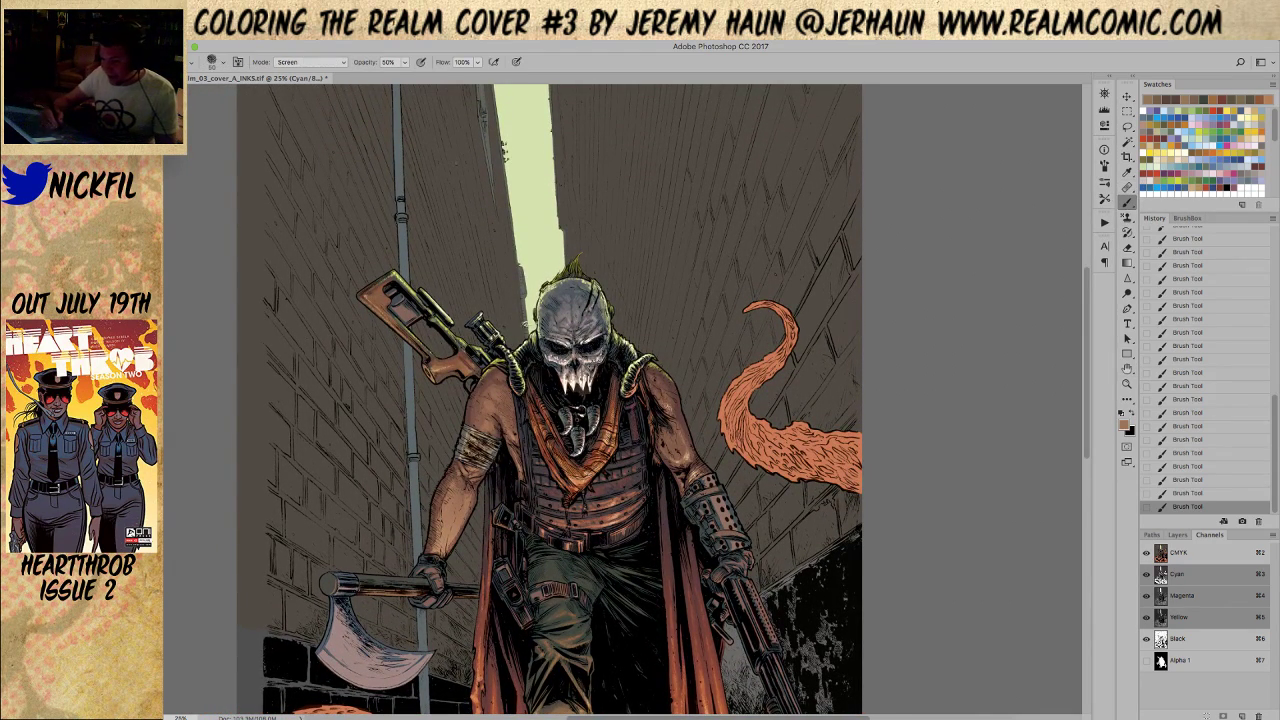
click(300, 62)
click(308, 42)
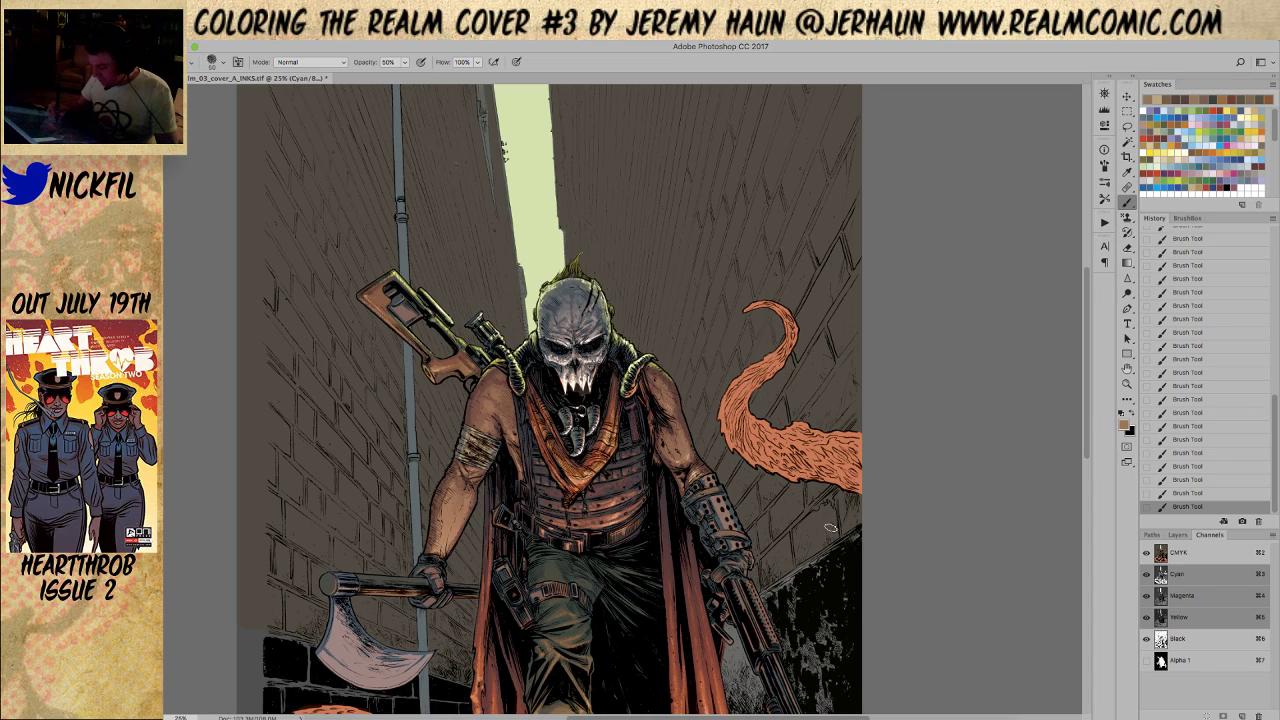
alt+click(675, 397)
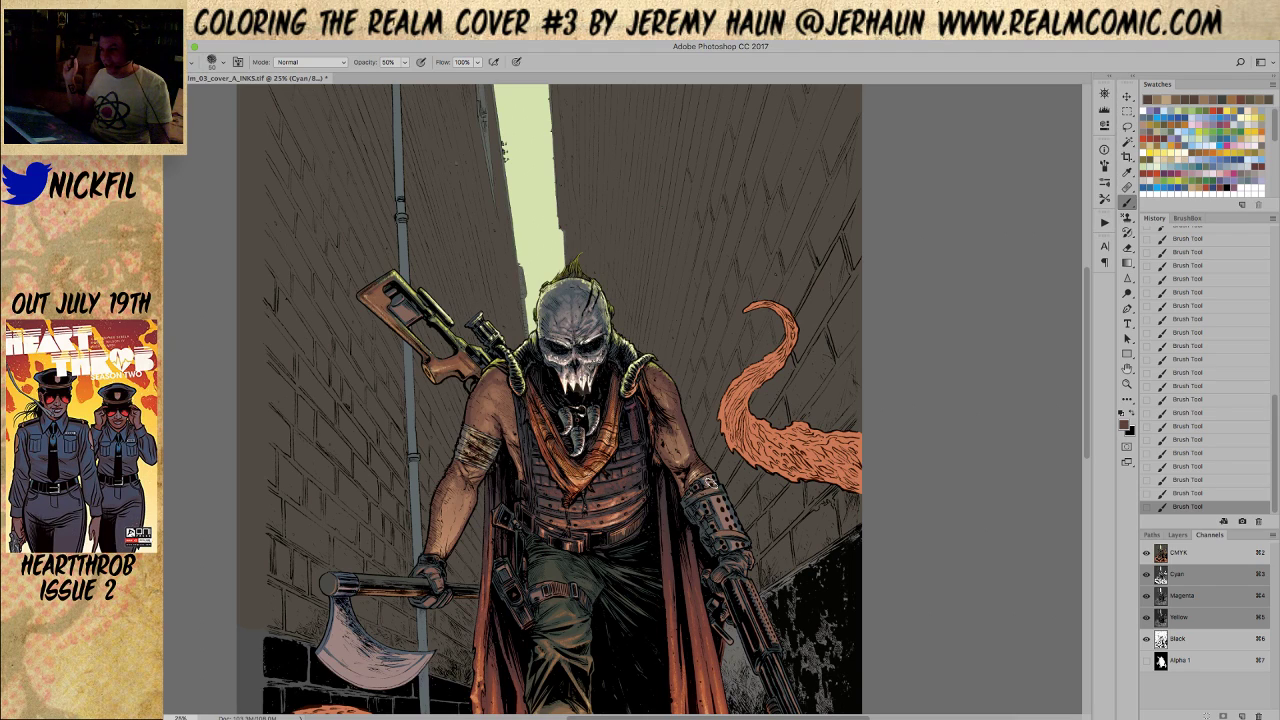
alt+click(686, 443)
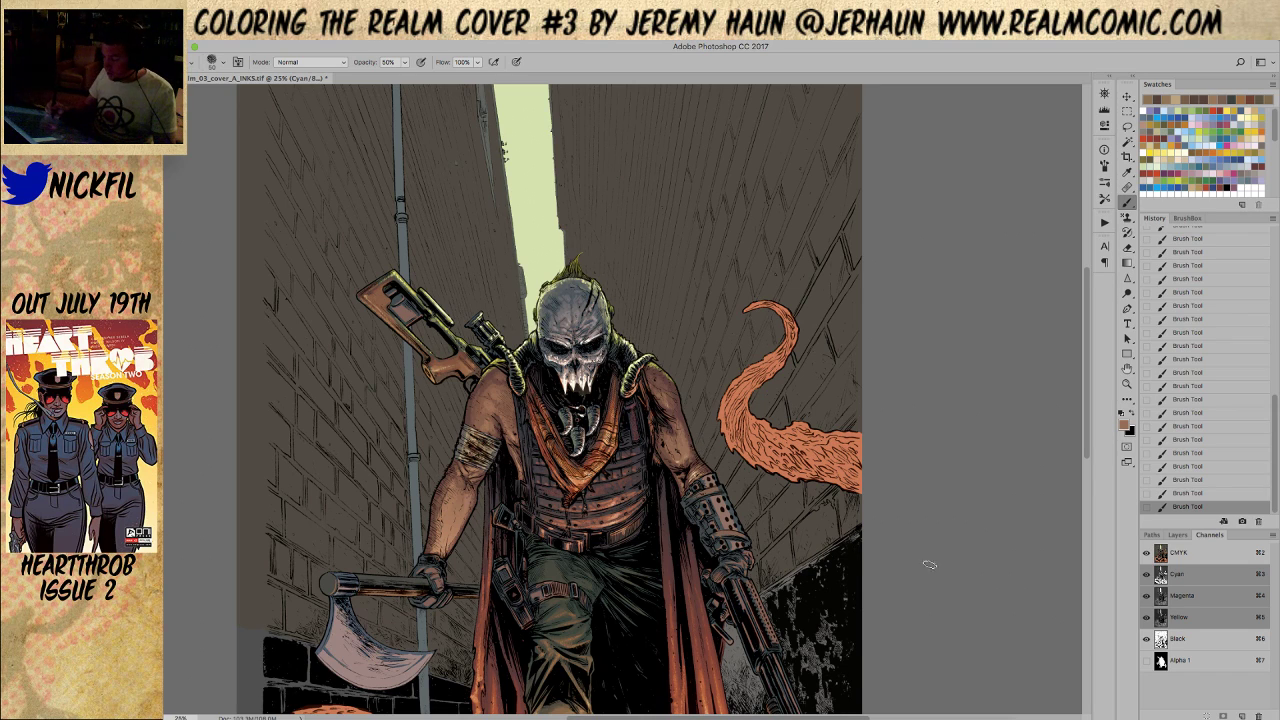
click(1127, 369)
scroll(906, 459, down, 2)
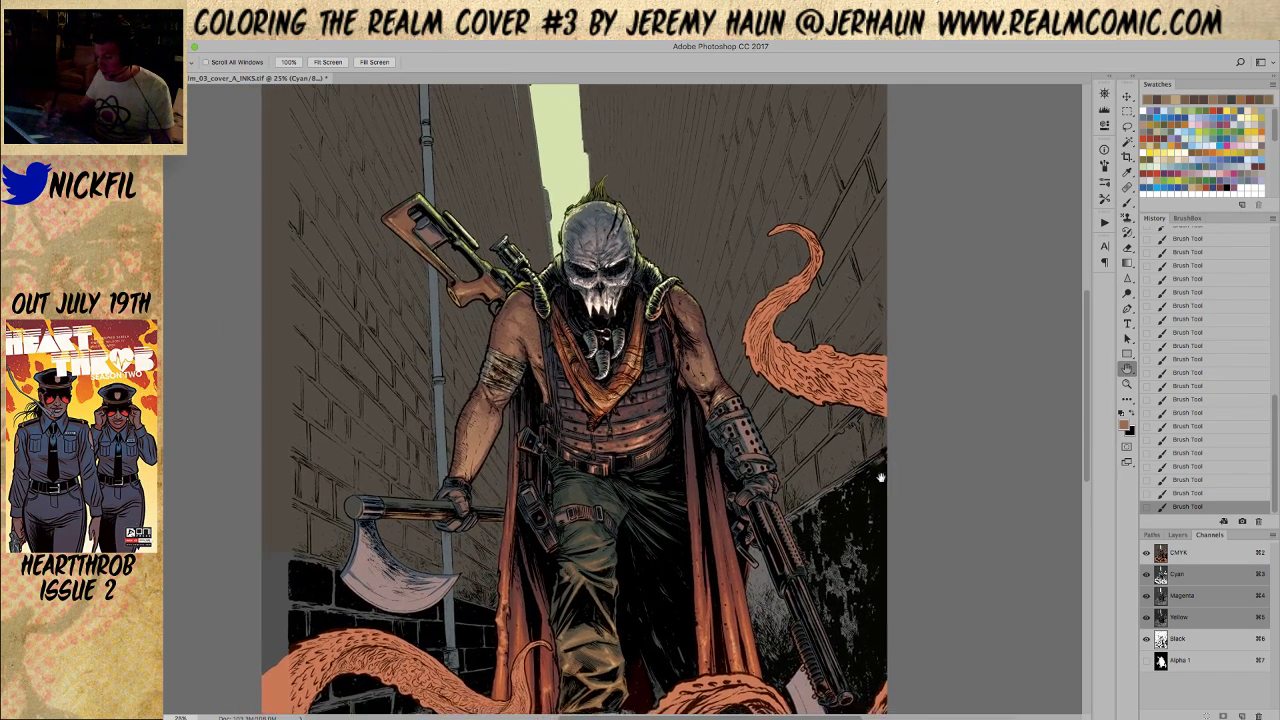
click(1127, 201)
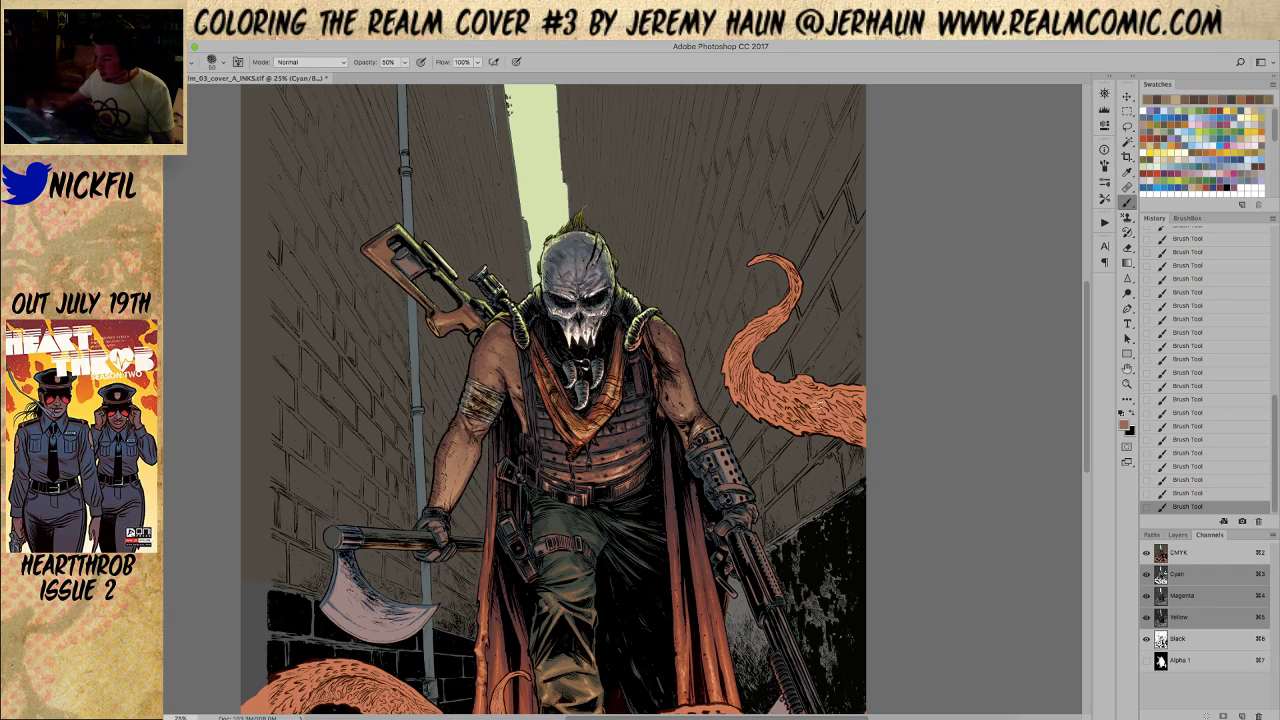
alt+click(688, 412)
drag(692, 400, 694, 398)
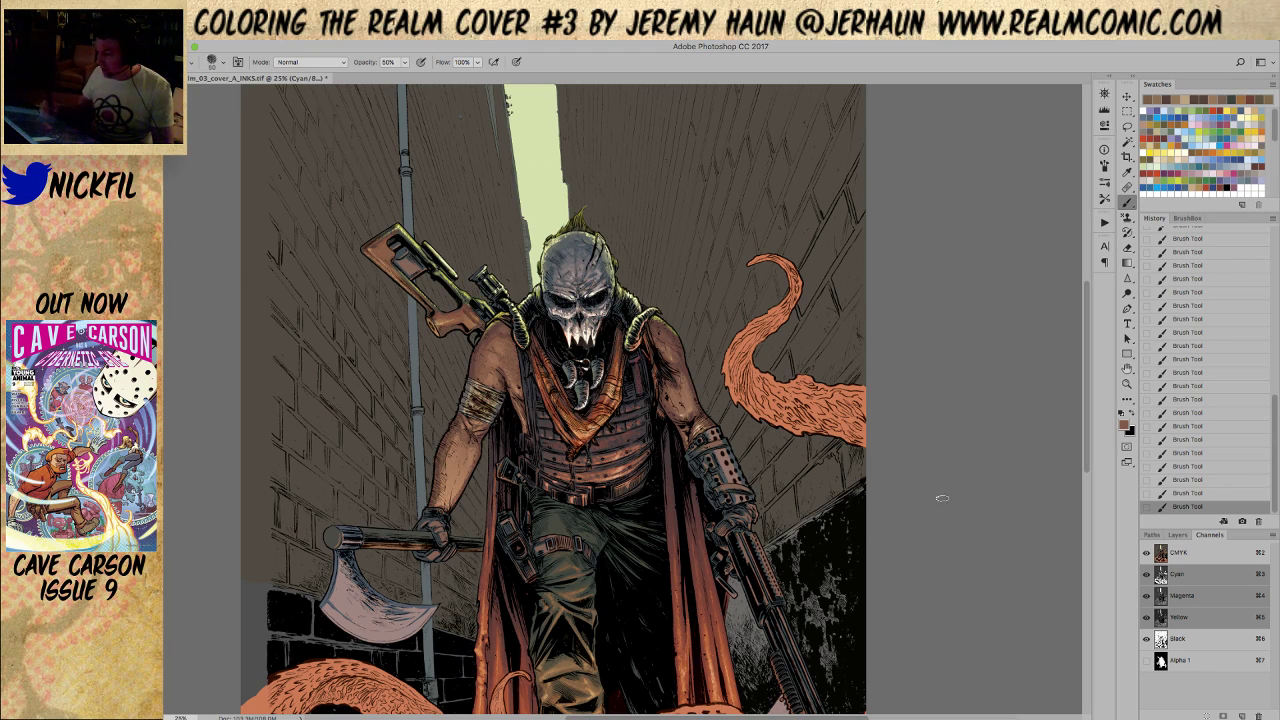
key(space)
mouse_move(793, 500)
mouse_down()
mouse_move(829, 457)
mouse_move(840, 472)
mouse_up()
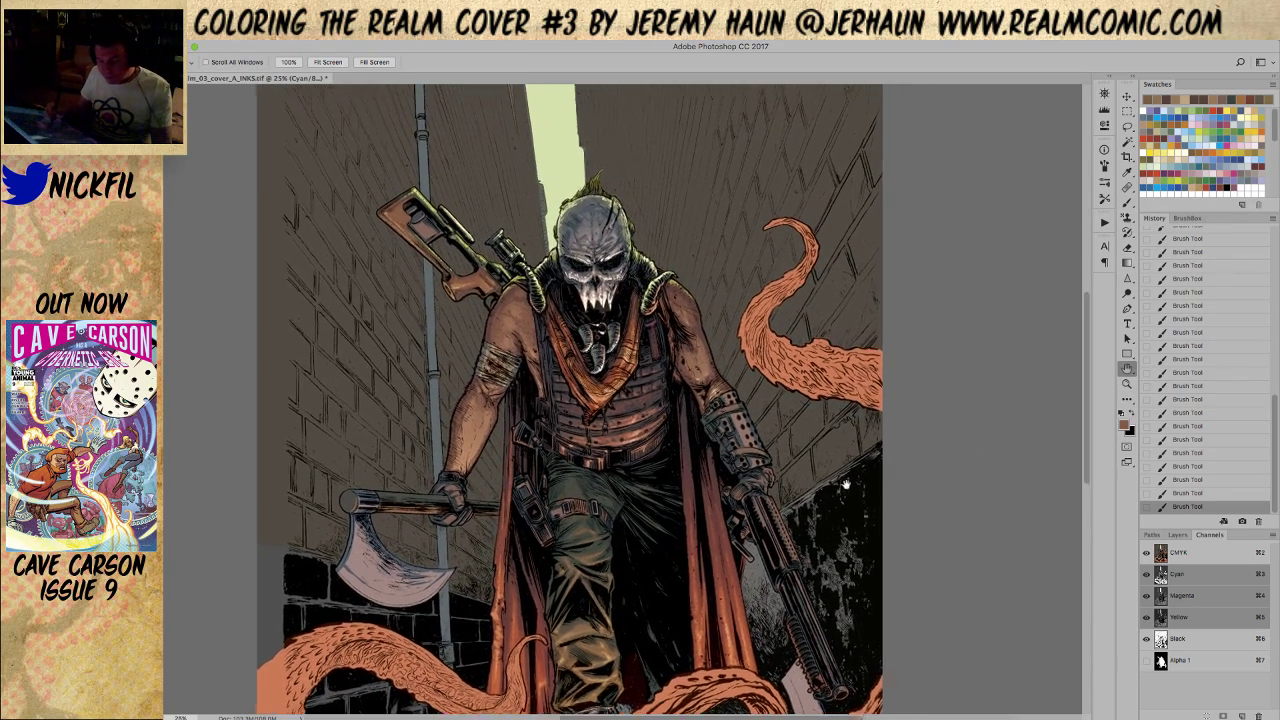
click(1128, 202)
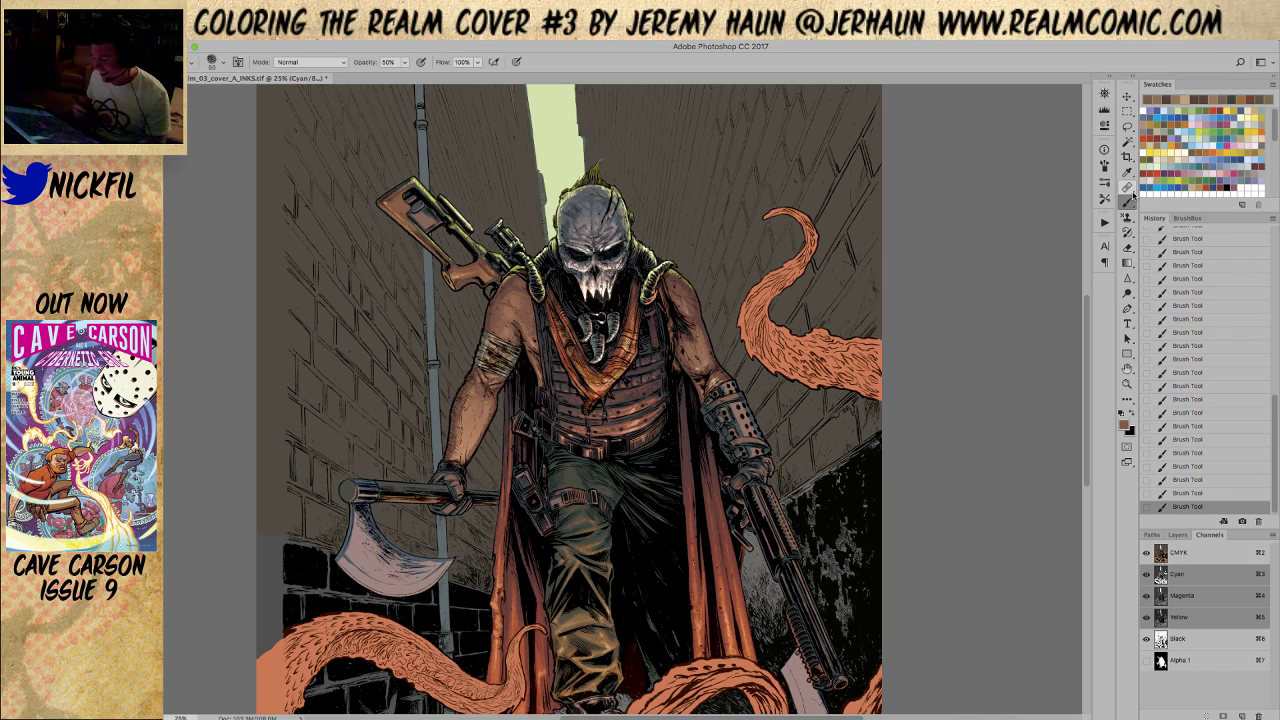
click(1127, 369)
drag(1021, 428, 815, 527)
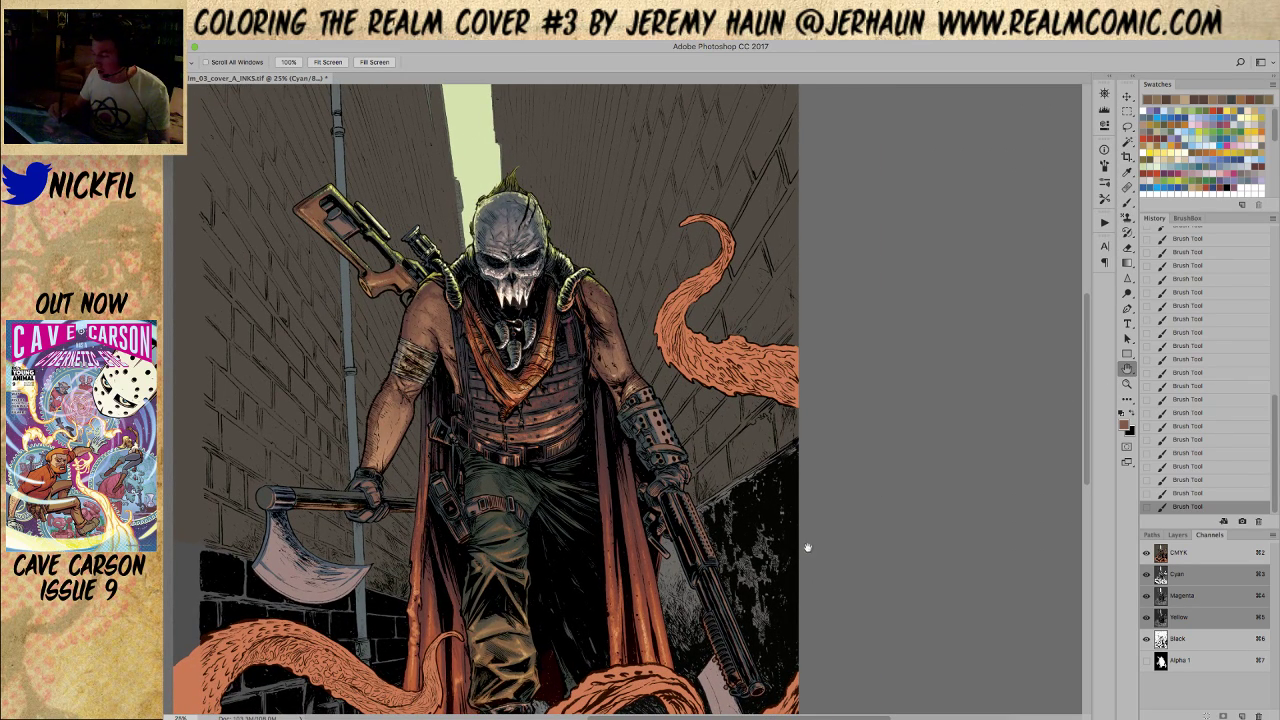
Touch up the areas around both shoulder hoses with sampled tones using the Pencil at 50% and then 100% opacity
click(1128, 202)
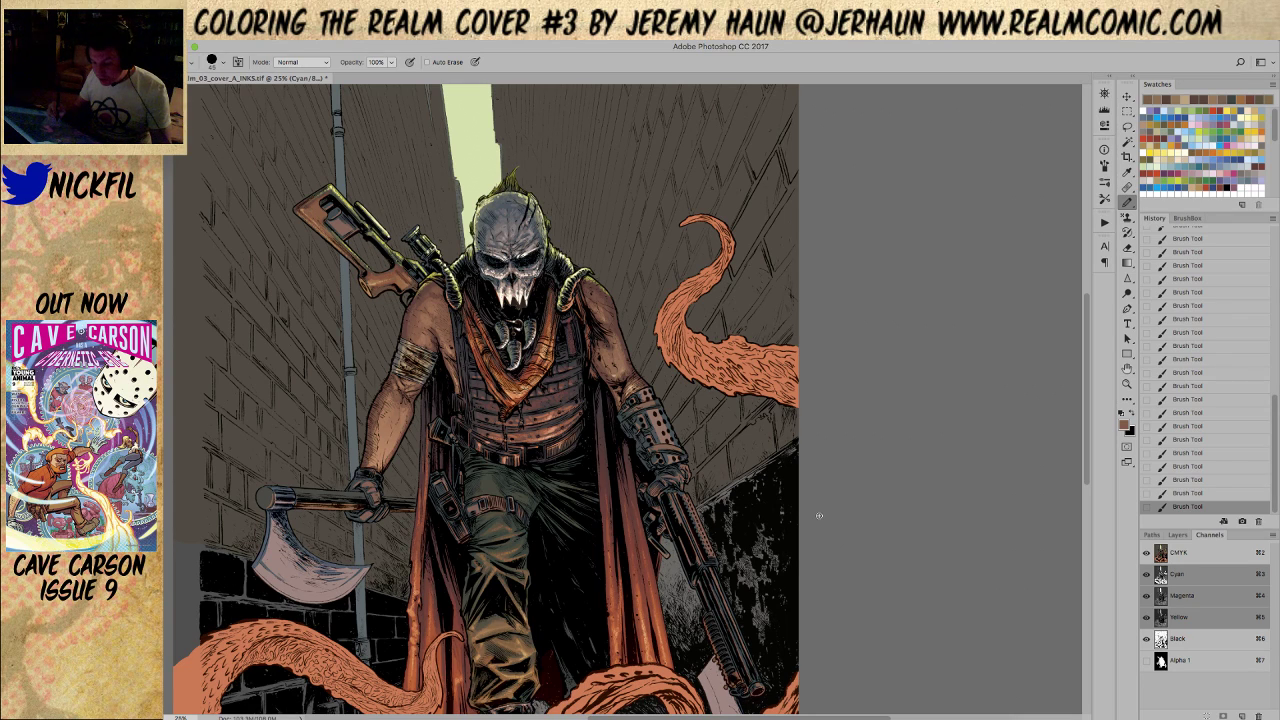
click(1127, 384)
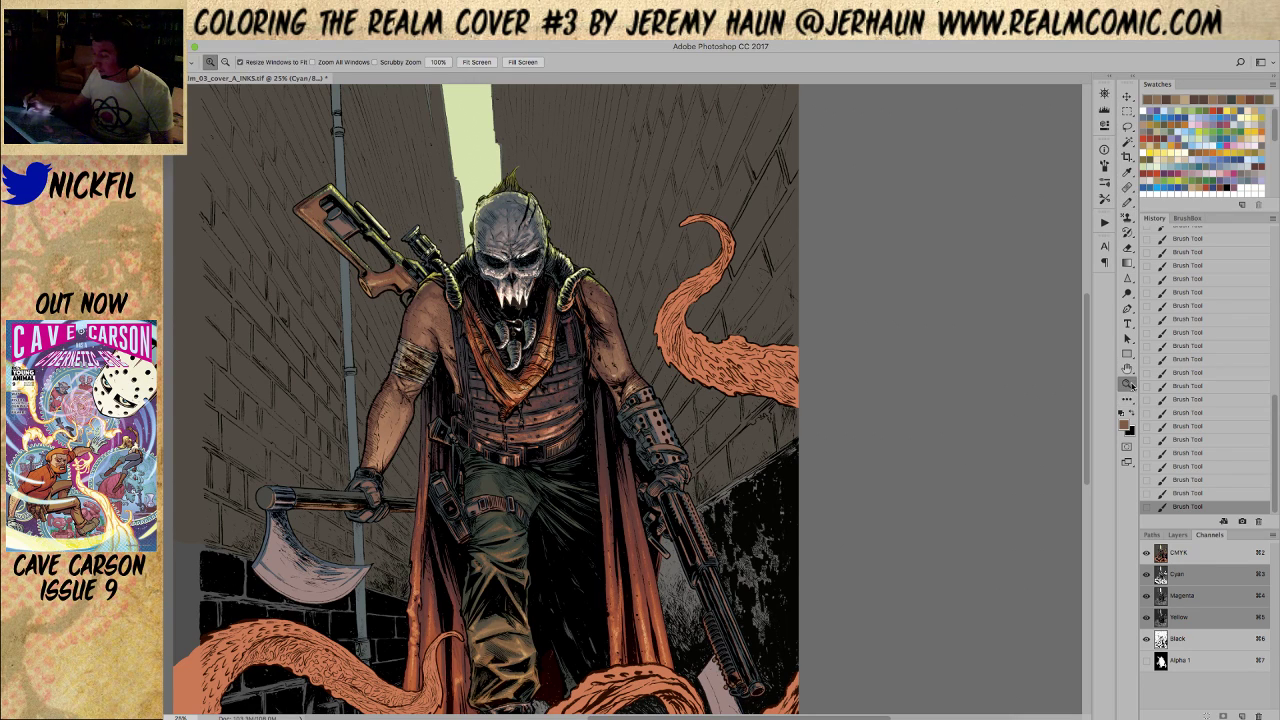
click(660, 440)
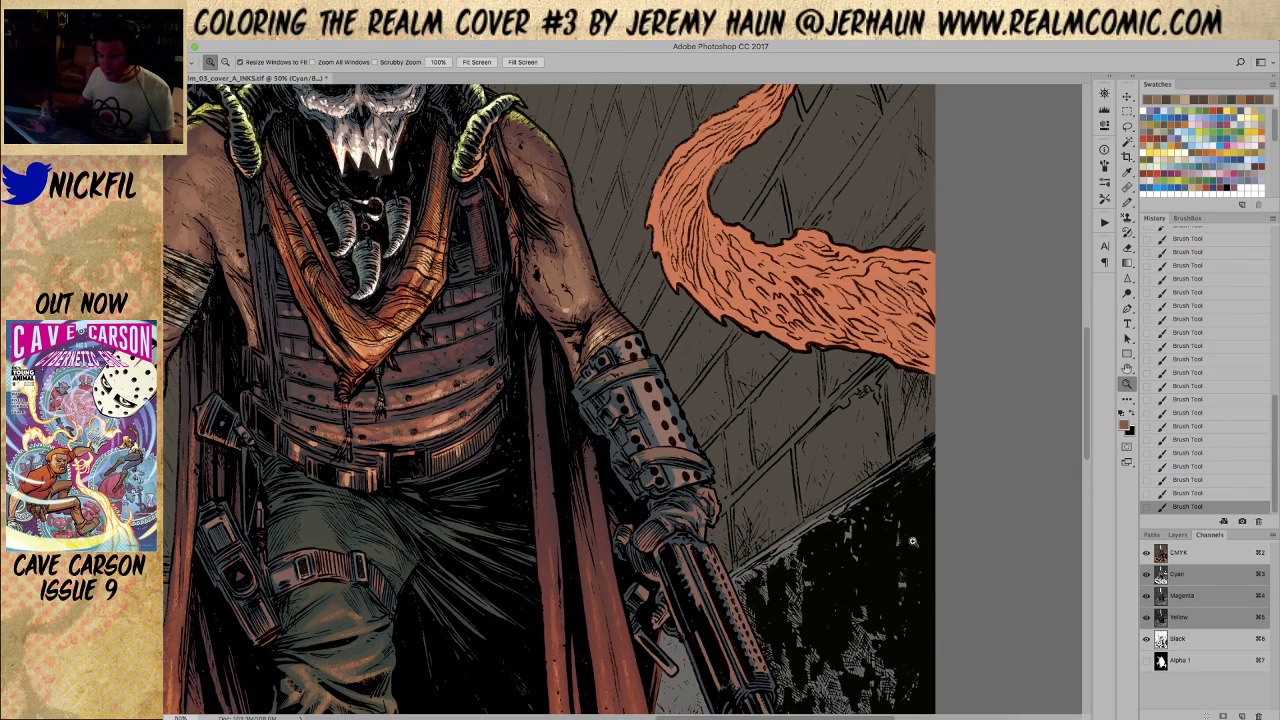
click(1128, 202)
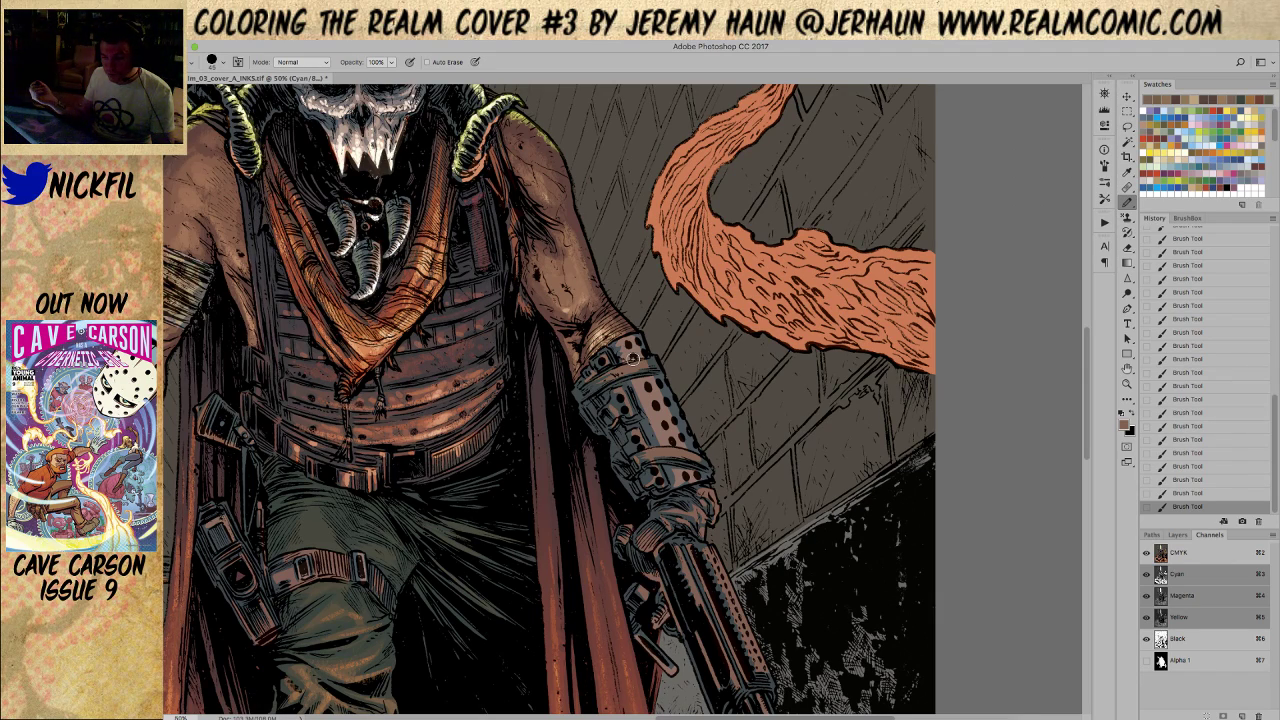
key(5)
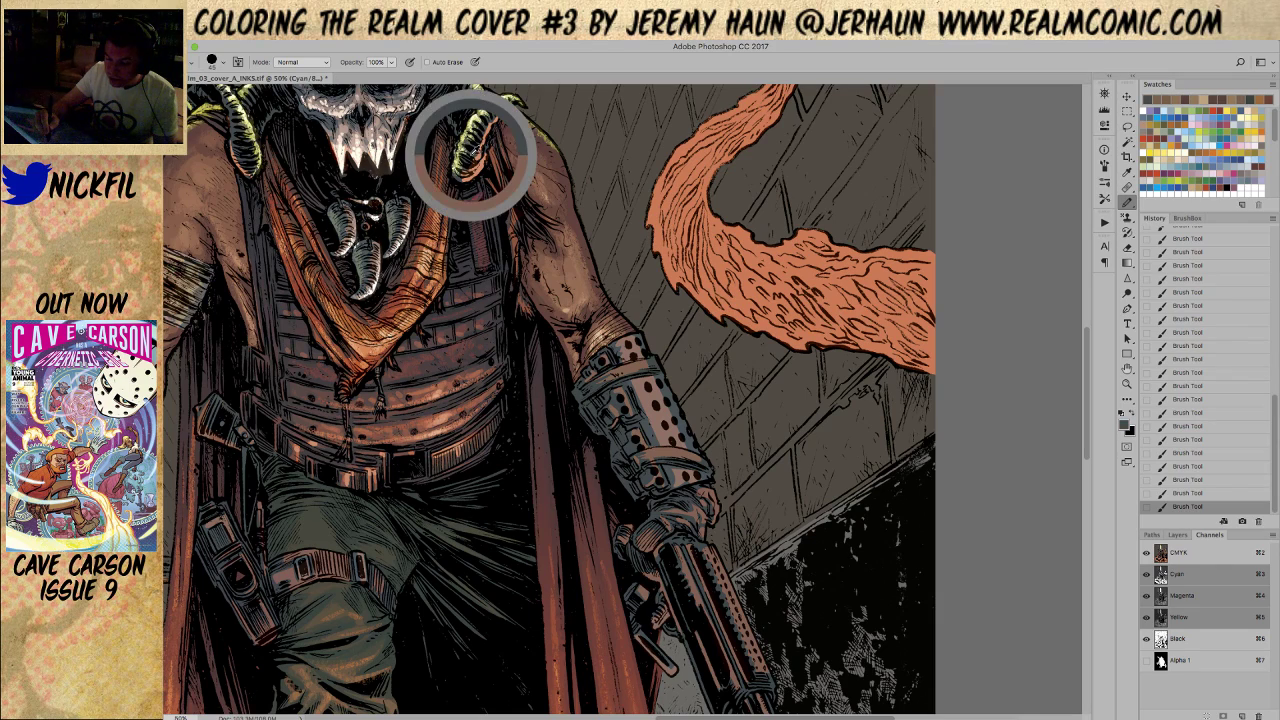
mouse_move(463, 172)
mouse_down()
mouse_move(492, 118)
mouse_move(474, 158)
mouse_up()
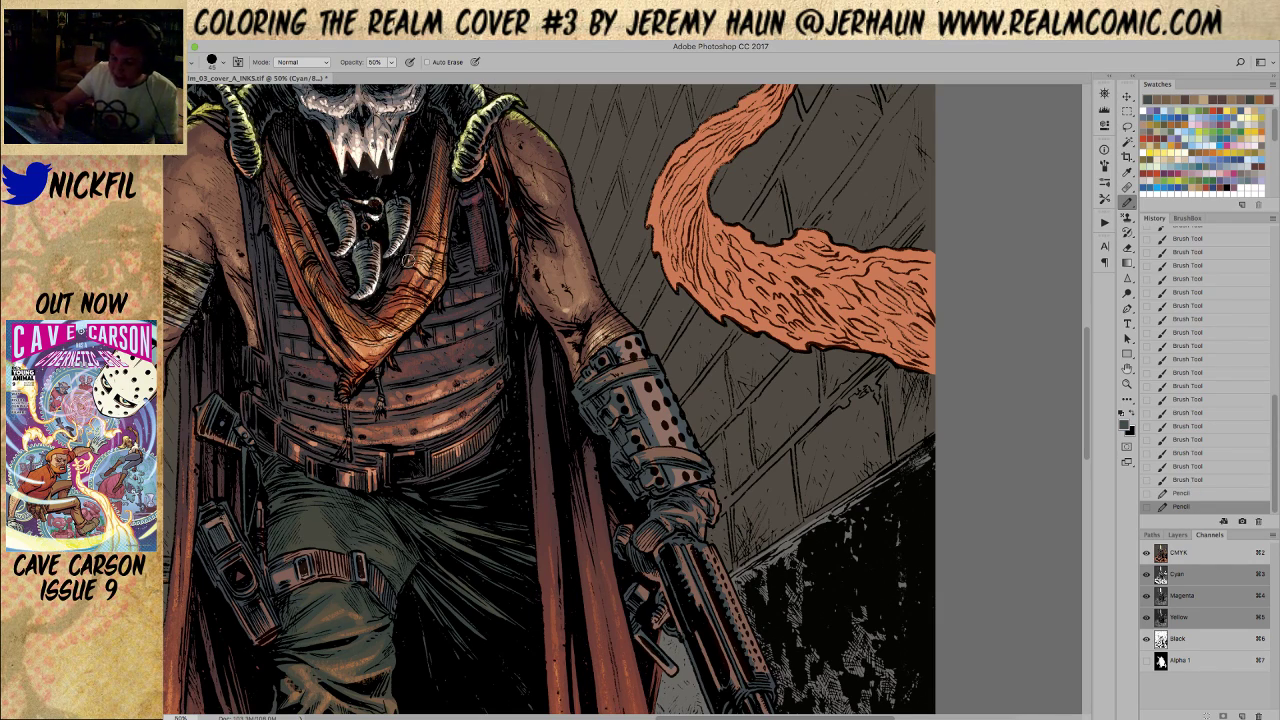
drag(231, 144, 248, 174)
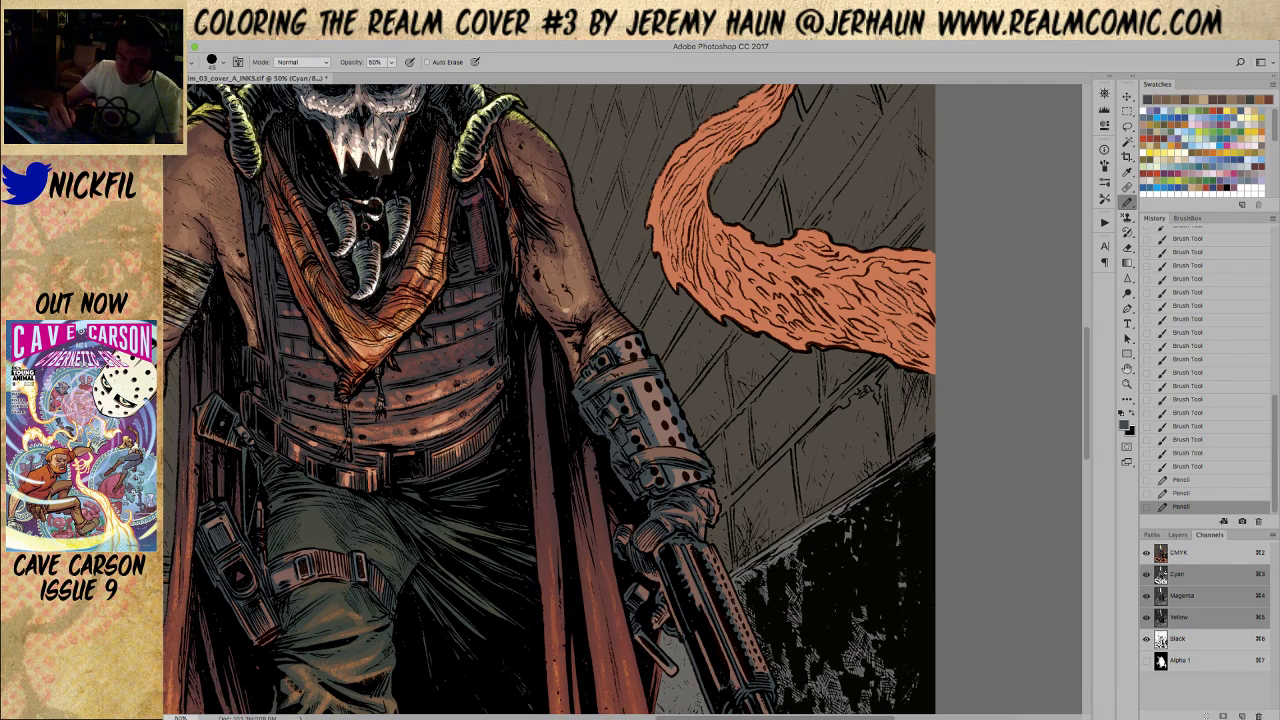
key(0)
drag(236, 142, 233, 117)
drag(233, 118, 231, 110)
drag(231, 112, 231, 108)
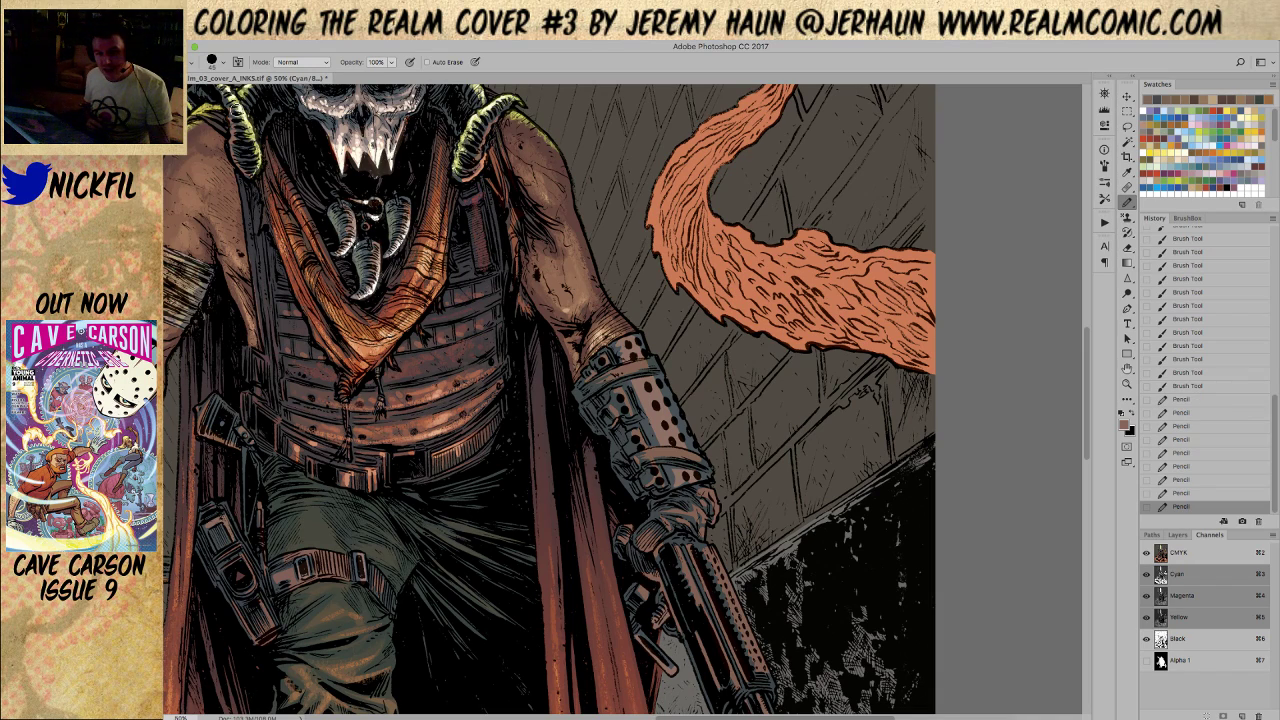
Recolour the gauntlet's perforated plates, upper rim and lower cuff with sampled grey and brown tones using the Pencil at 100% opacity
key(space)
drag(905, 499, 1027, 286)
key(l)
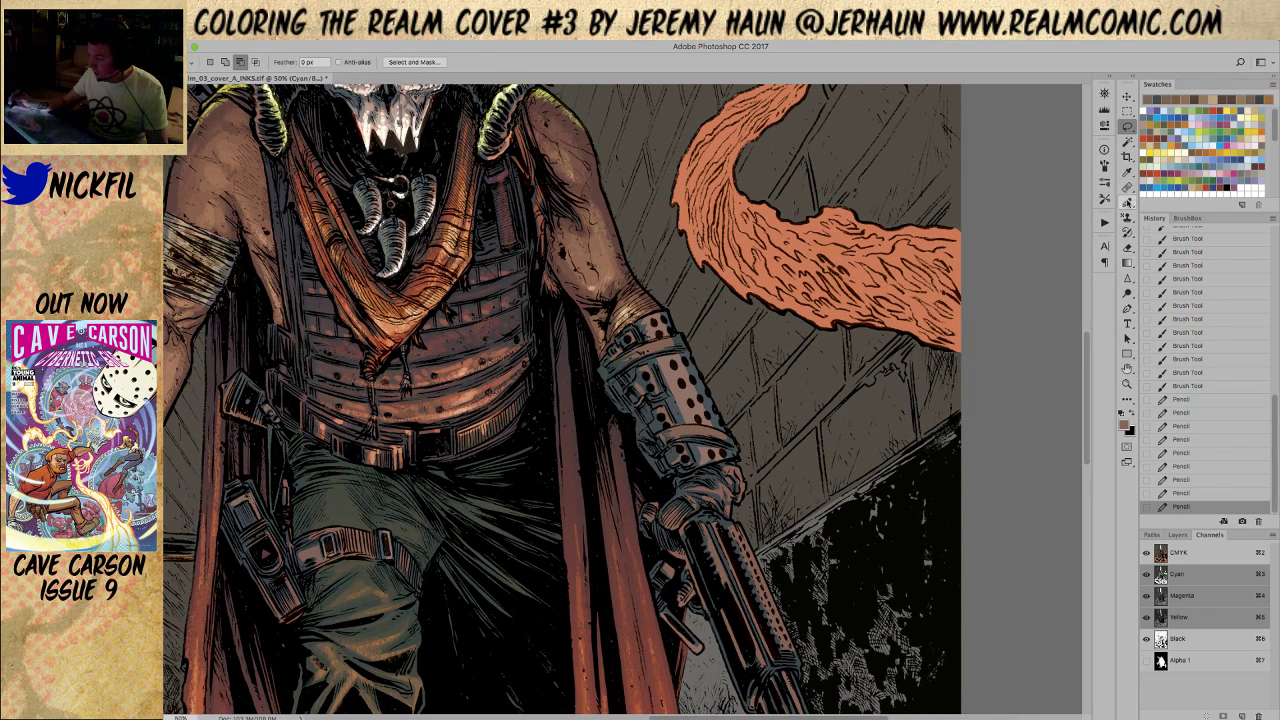
click(1127, 201)
drag(686, 358, 707, 413)
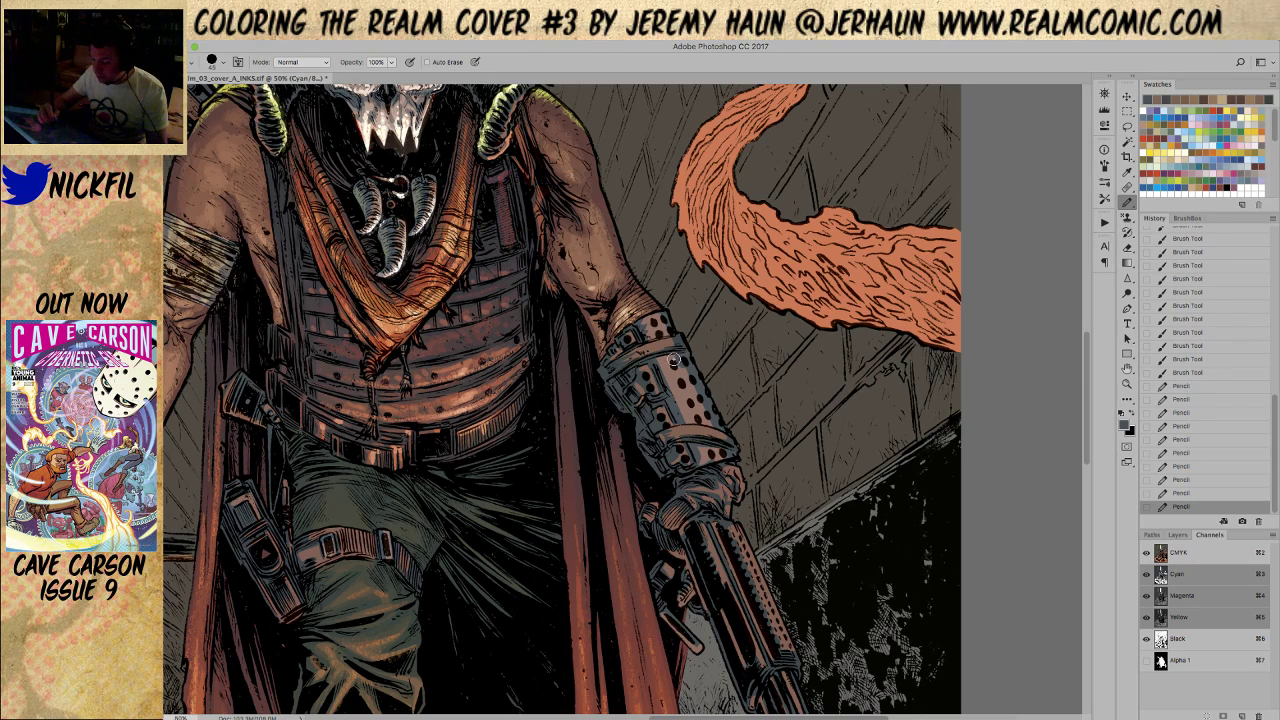
mouse_move(684, 356)
mouse_down()
mouse_move(673, 362)
mouse_move(686, 362)
mouse_move(707, 411)
mouse_up()
mouse_move(646, 316)
mouse_down()
mouse_move(656, 328)
mouse_move(666, 306)
mouse_move(668, 332)
mouse_move(666, 320)
mouse_up()
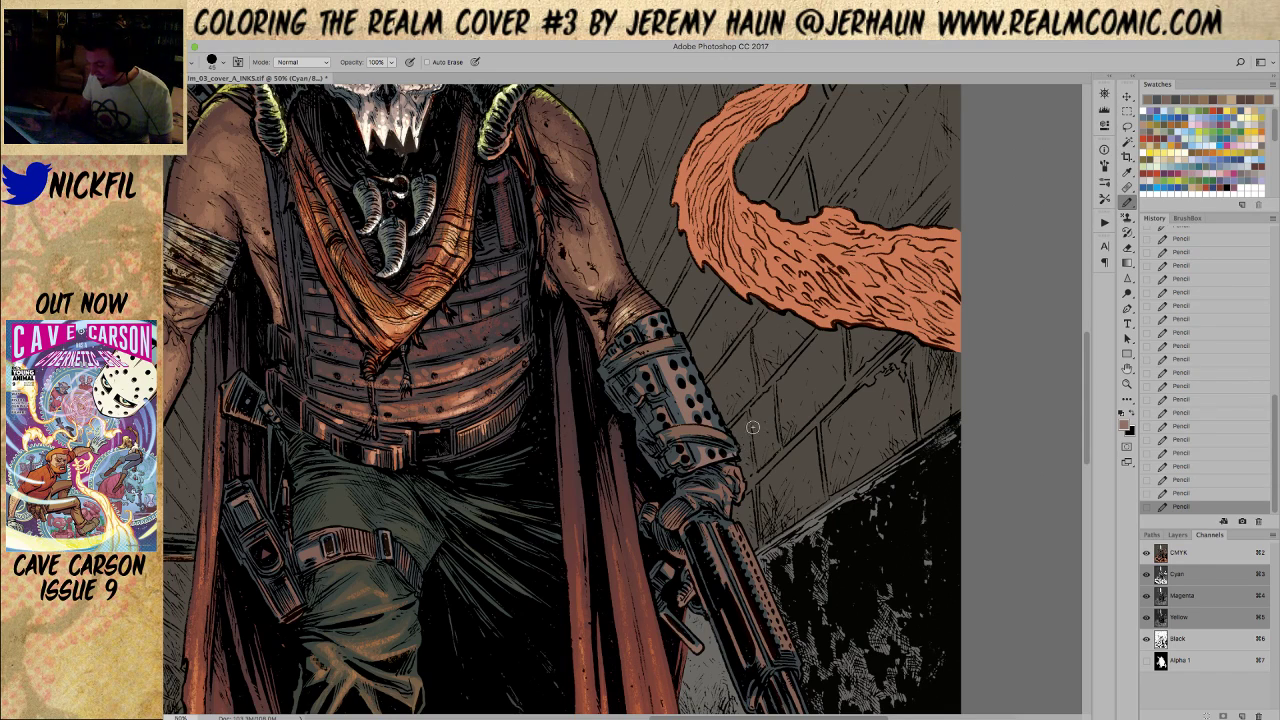
alt+click(729, 451)
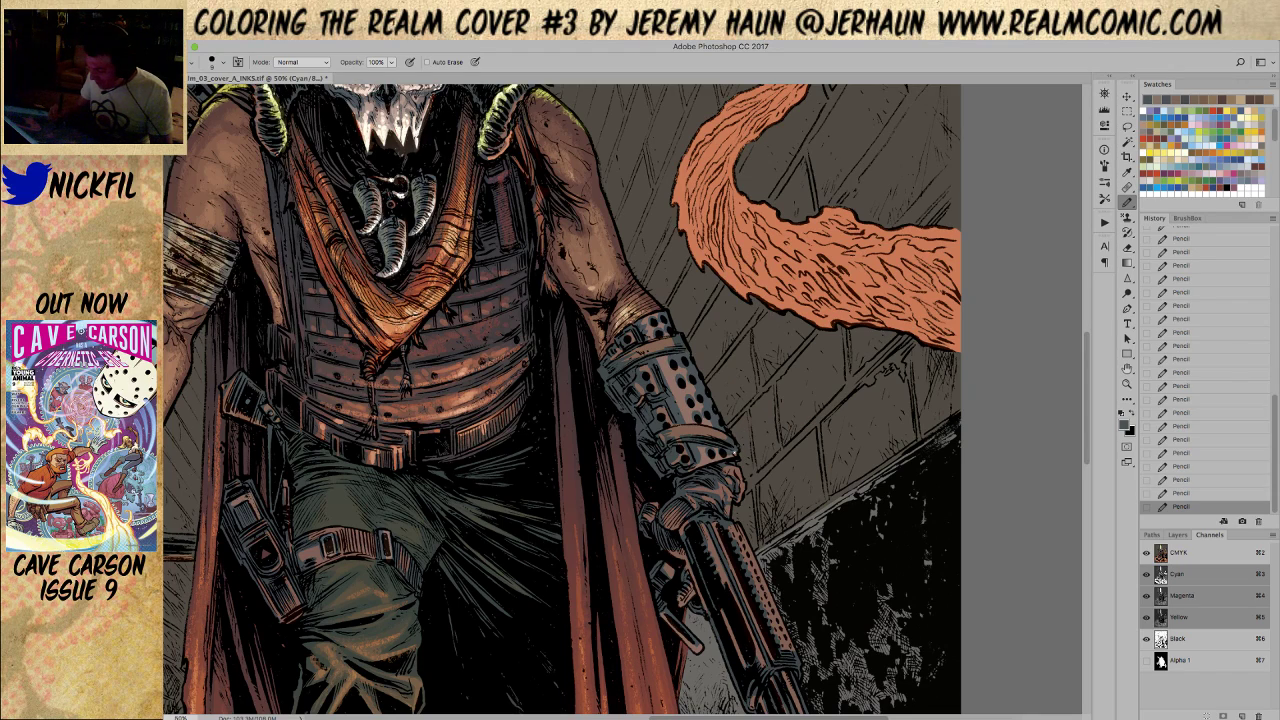
alt+click(718, 462)
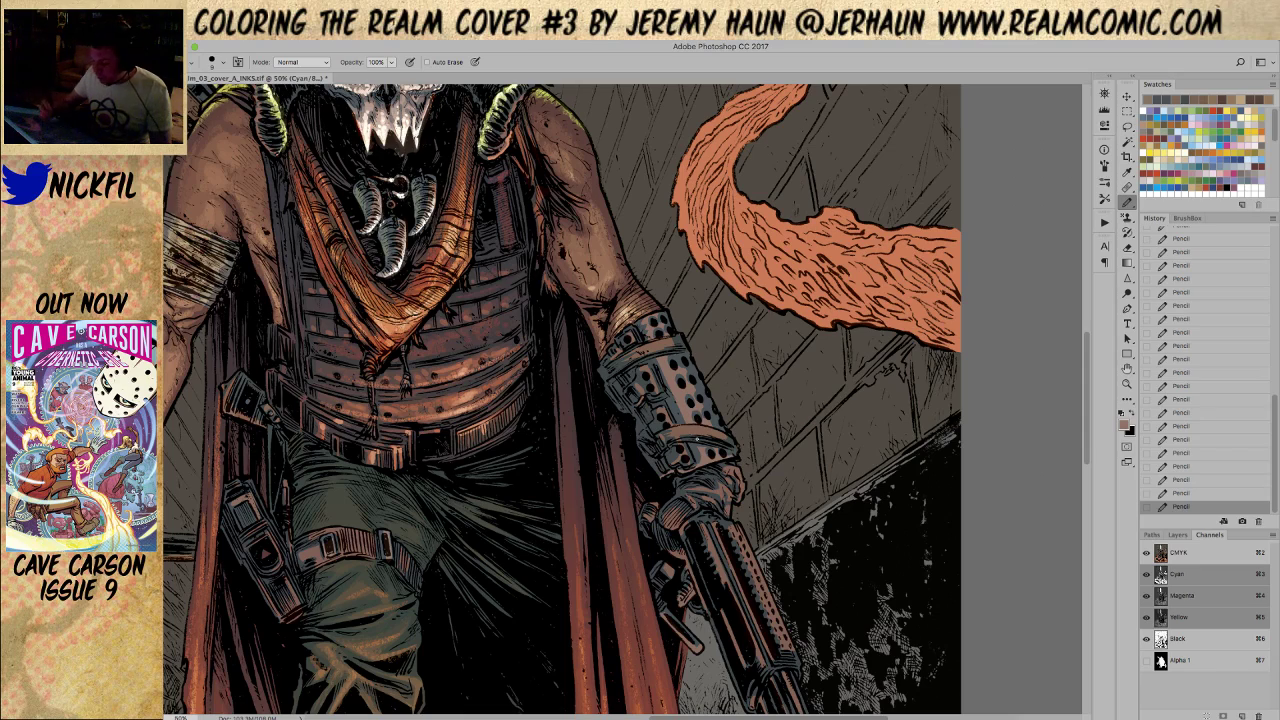
Lasso the gauntlet's perforated plates and lower cuff, brighten them with two Screen-mode gradients at 100% opacity, and deselect
key(l)
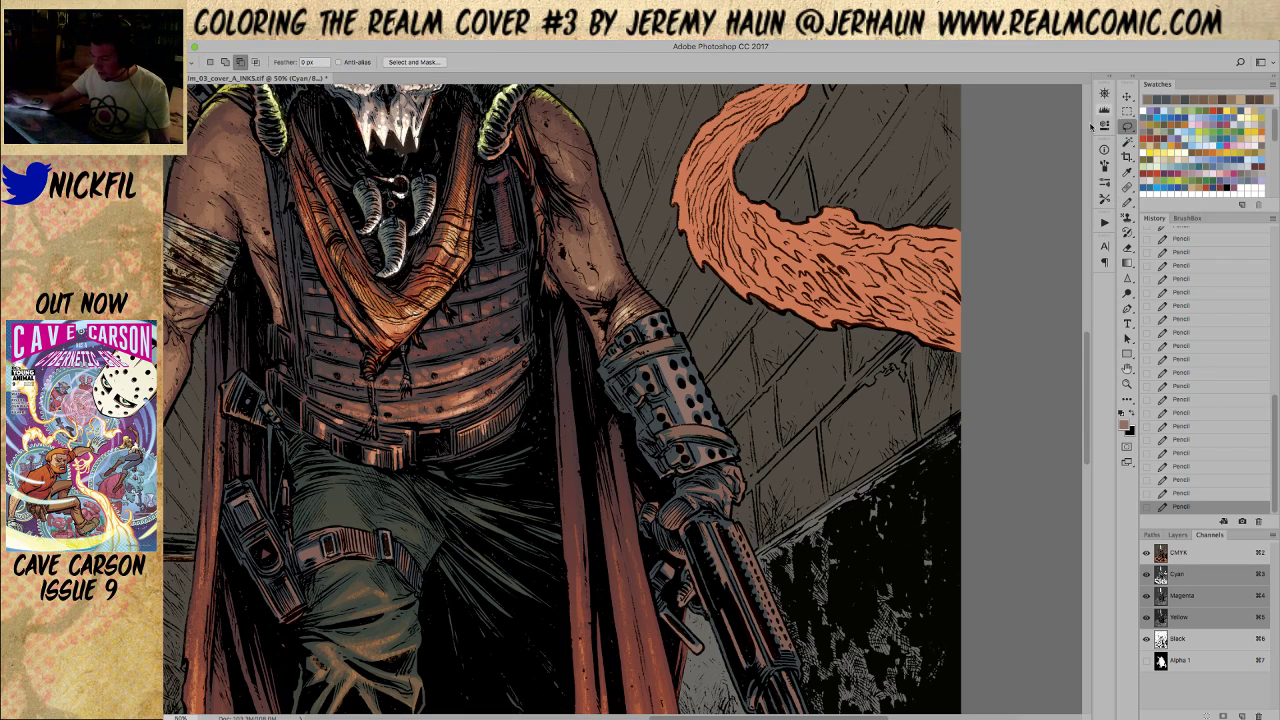
mouse_move(652, 338)
mouse_down()
mouse_move(662, 322)
mouse_move(676, 346)
mouse_move(660, 330)
mouse_up()
mouse_move(670, 378)
mouse_down()
mouse_move(716, 468)
mouse_move(694, 482)
mouse_move(728, 466)
mouse_move(662, 358)
mouse_up()
mouse_move(680, 400)
mouse_down()
mouse_move(714, 446)
mouse_move(680, 450)
mouse_up()
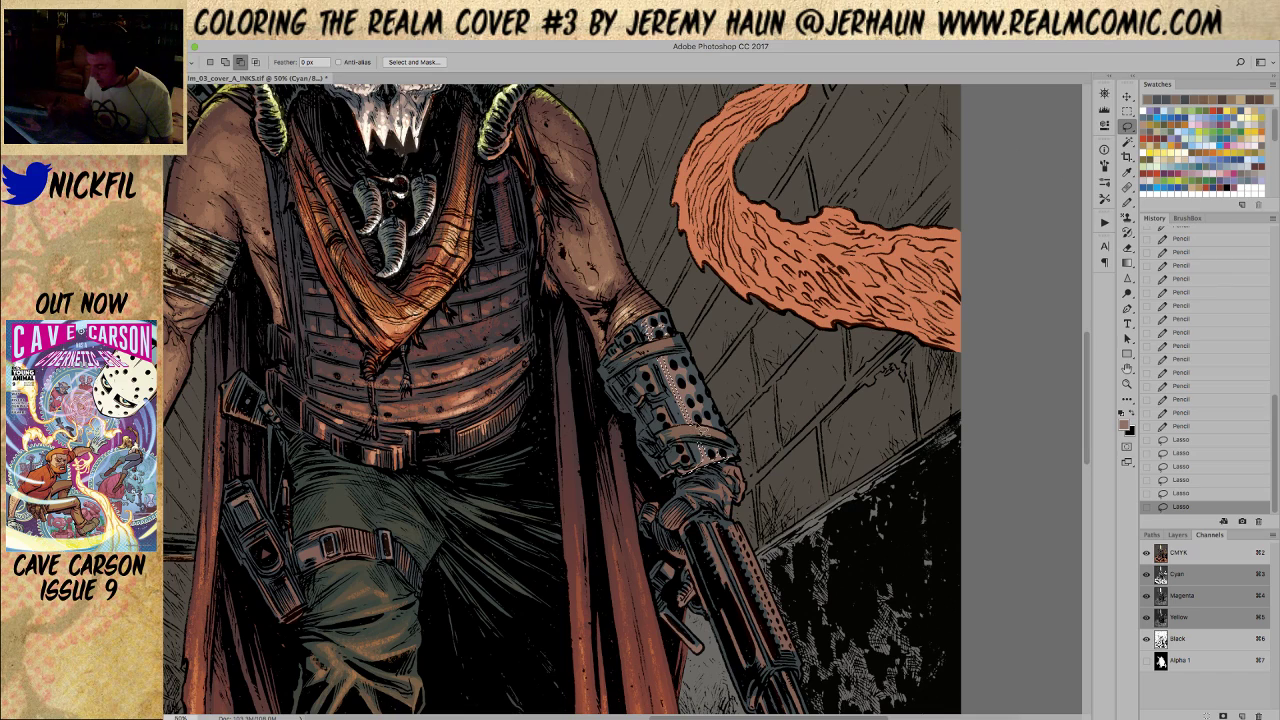
click(1128, 263)
drag(700, 470, 668, 372)
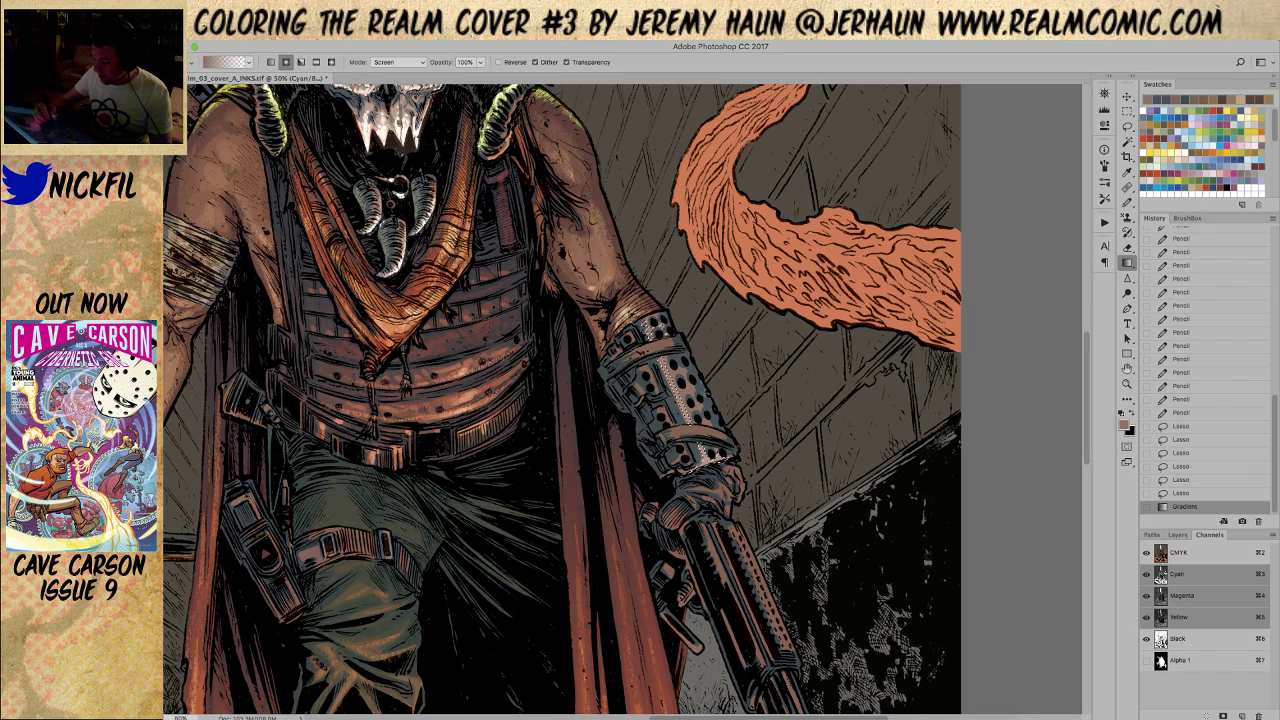
drag(694, 472, 666, 370)
key(ctrl+d)
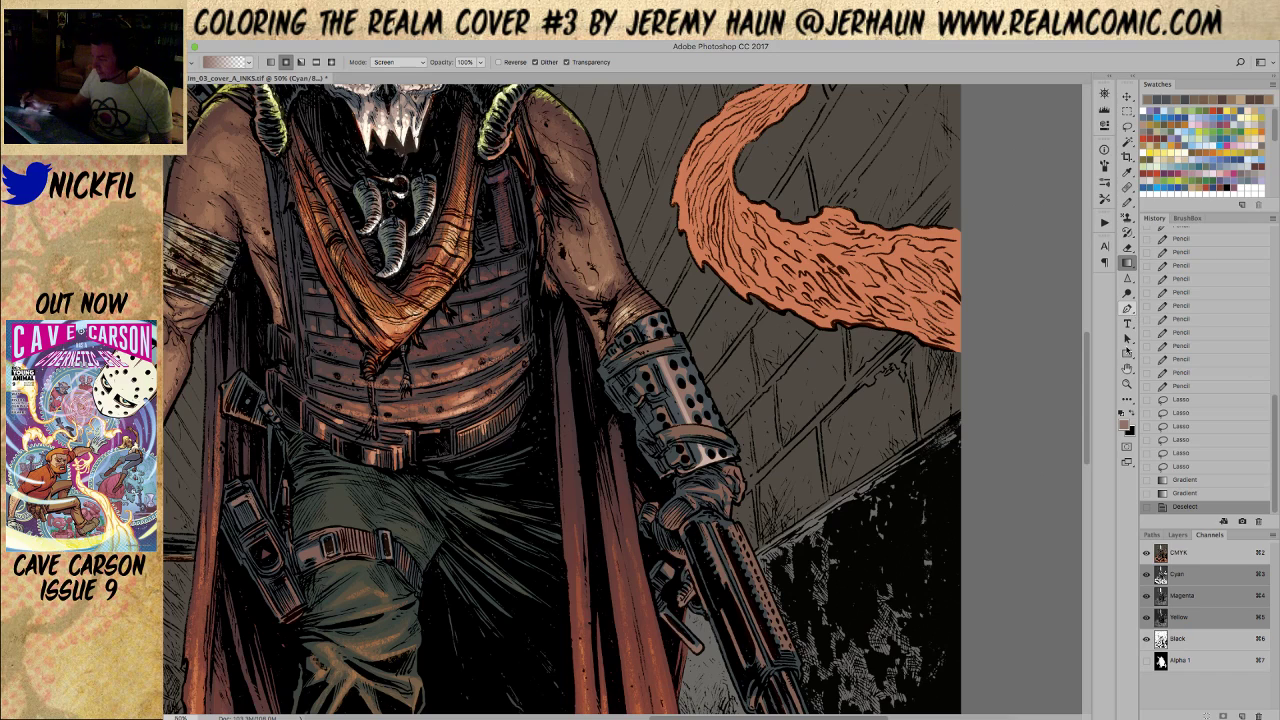
Dab highlights on the gauntlet's lower cuff with the Pencil in Screen mode at 100% opacity
click(1127, 383)
click(1129, 202)
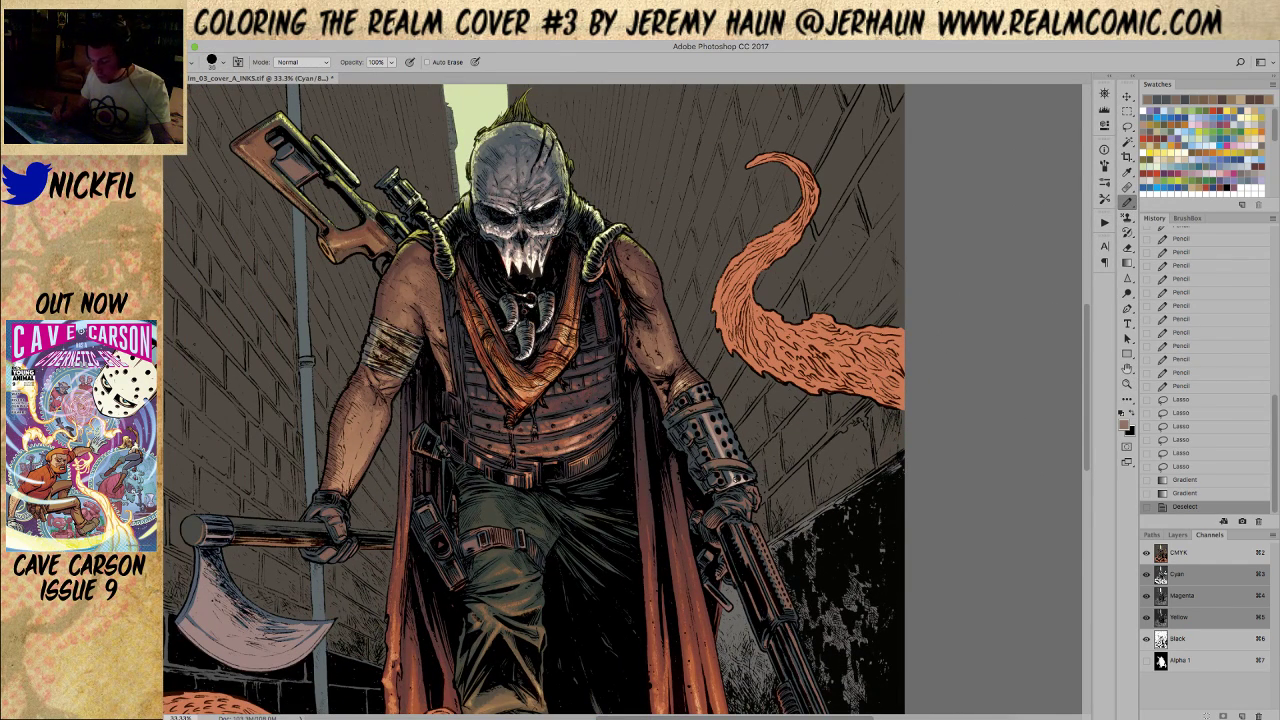
click(300, 62)
click(308, 162)
click(745, 478)
click(746, 478)
click(745, 478)
click(746, 478)
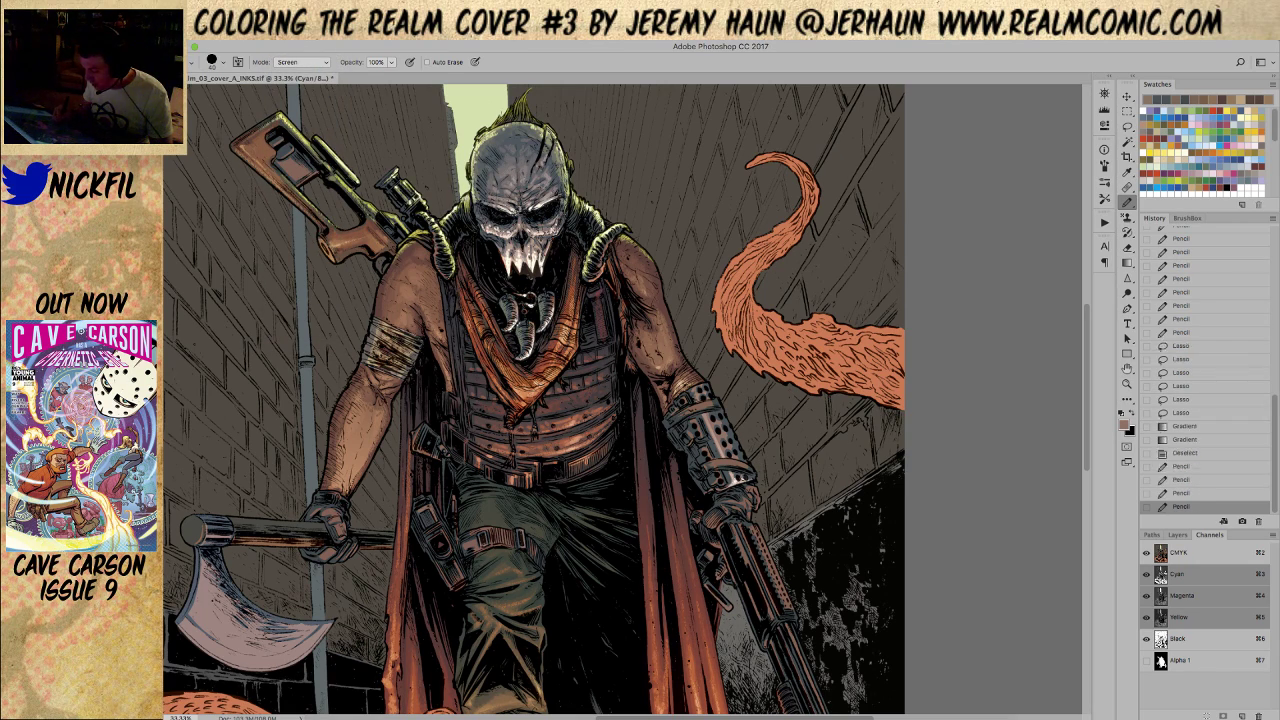
click(745, 477)
Add small Screen-mode Pencil highlights between the holes along the outer side of the gauntlet's perforated plates
click(736, 452)
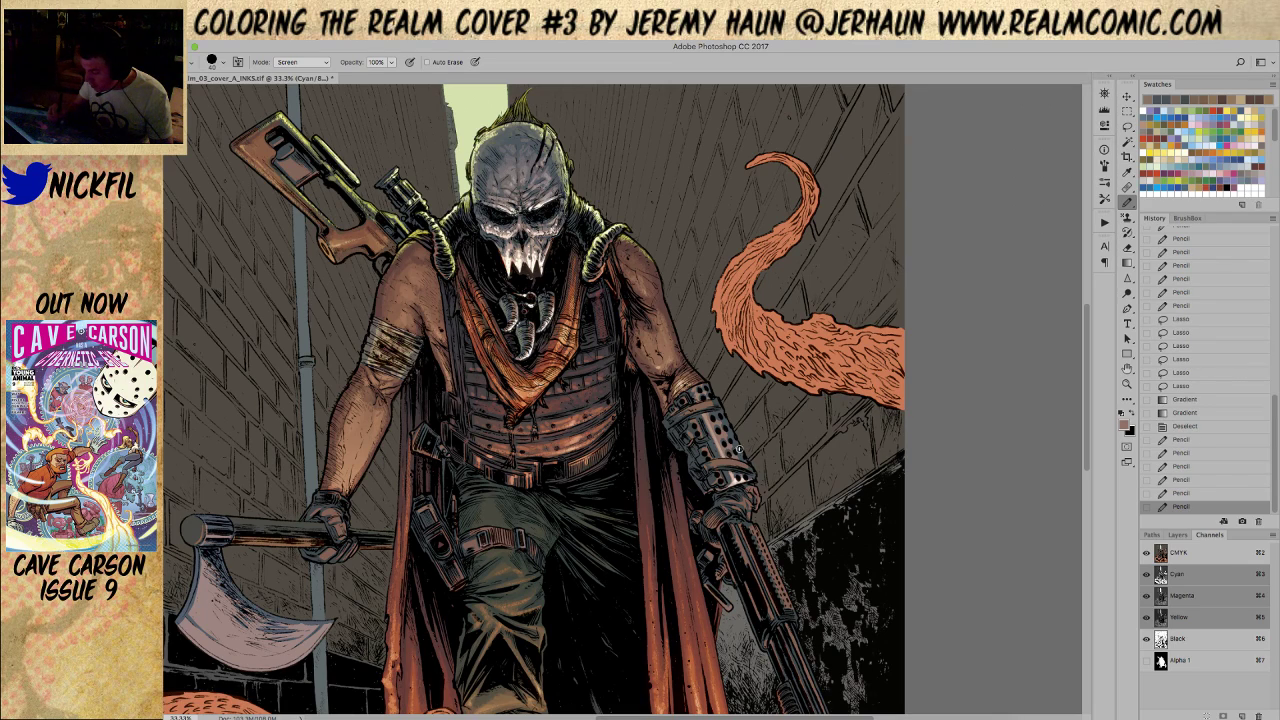
click(743, 449)
click(734, 454)
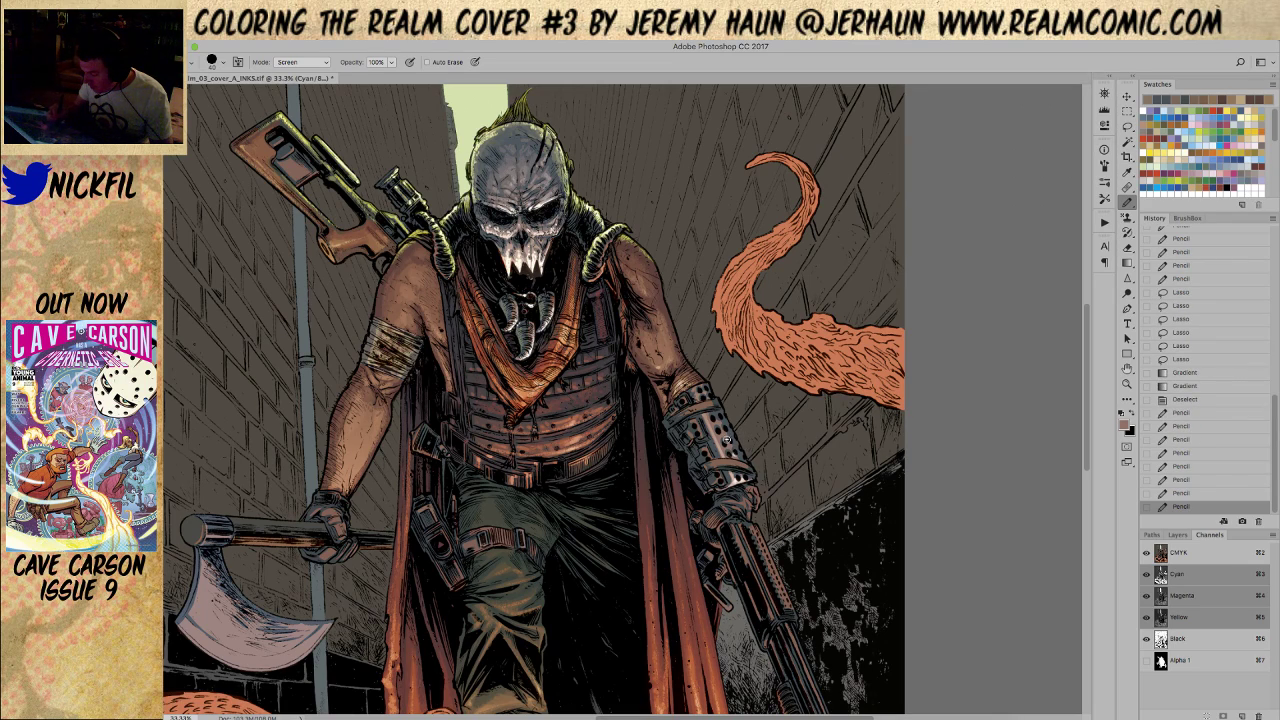
click(726, 444)
click(730, 440)
click(729, 442)
click(731, 443)
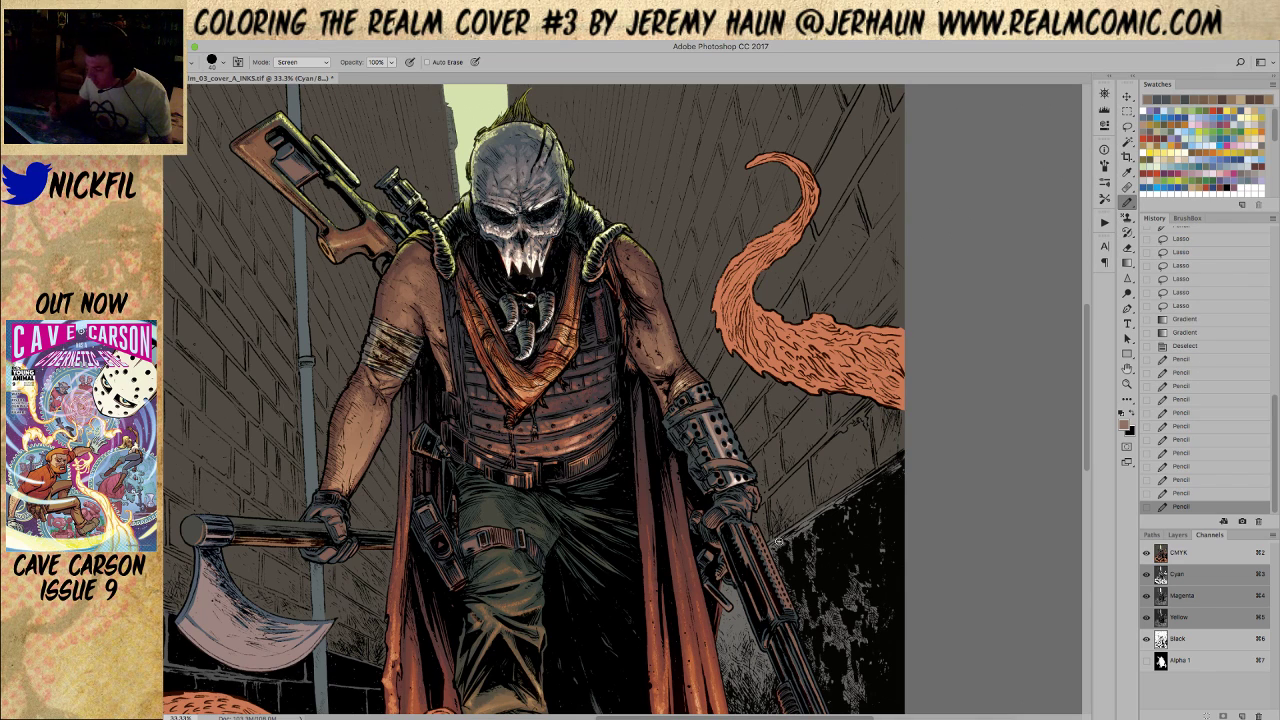
Switch the Pencil to Normal mode and colour the holes in the gauntlet's upper rim with the current brown
key(z)
click(722, 416)
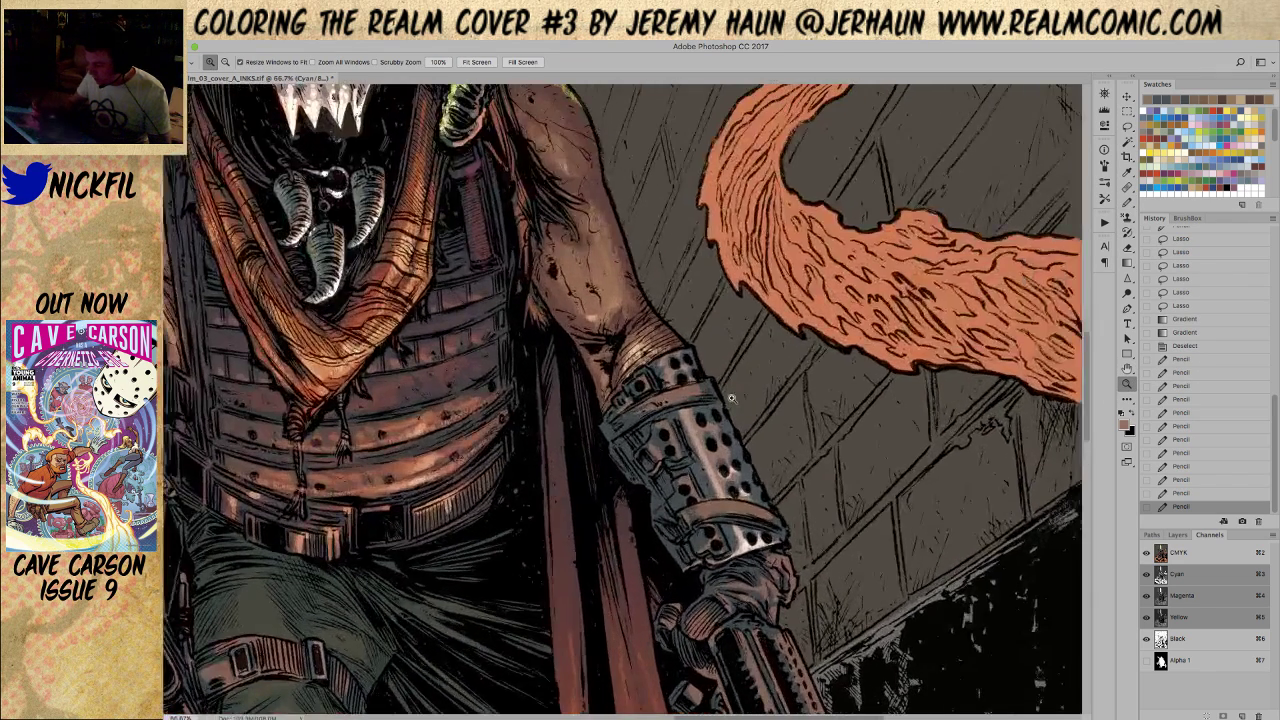
key(b)
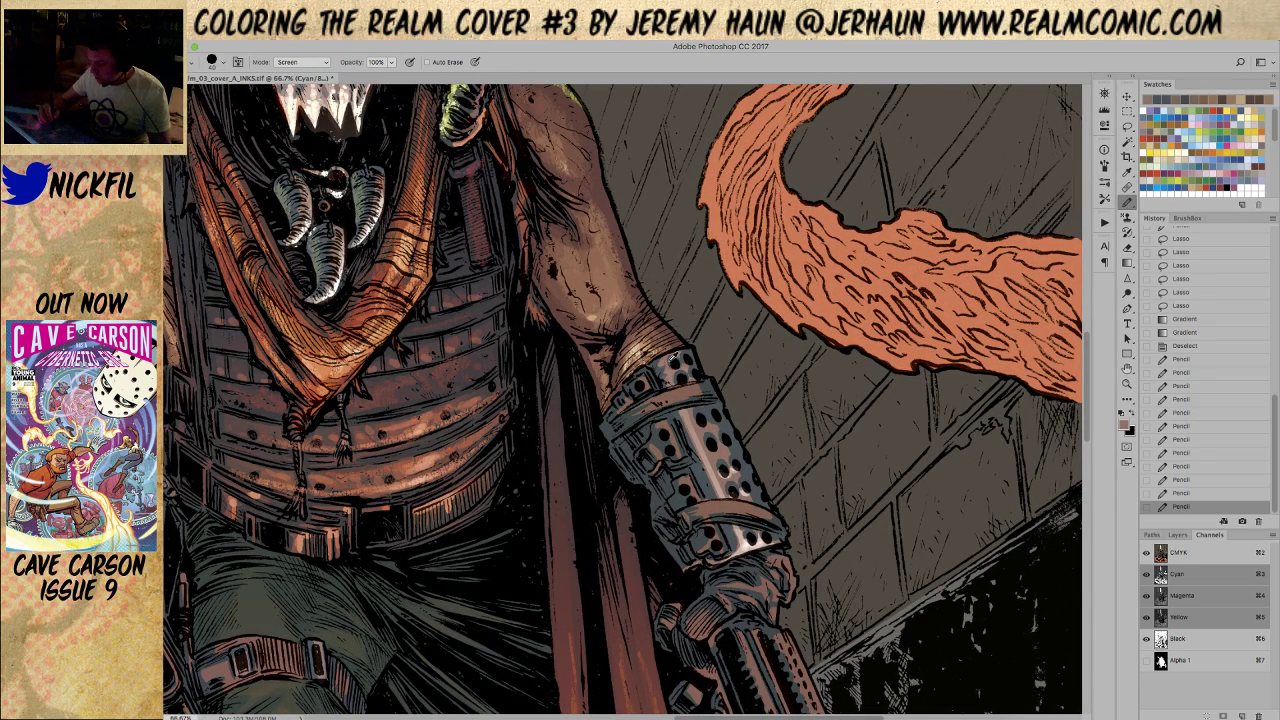
click(300, 62)
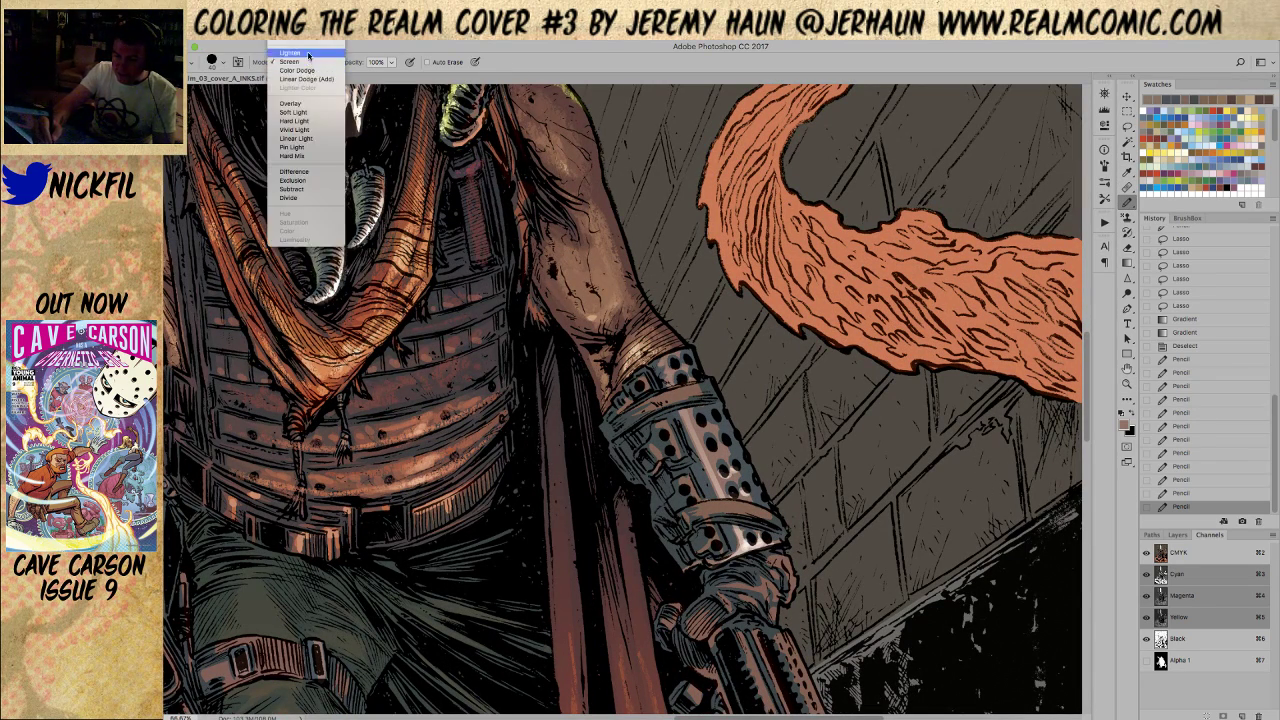
click(313, 40)
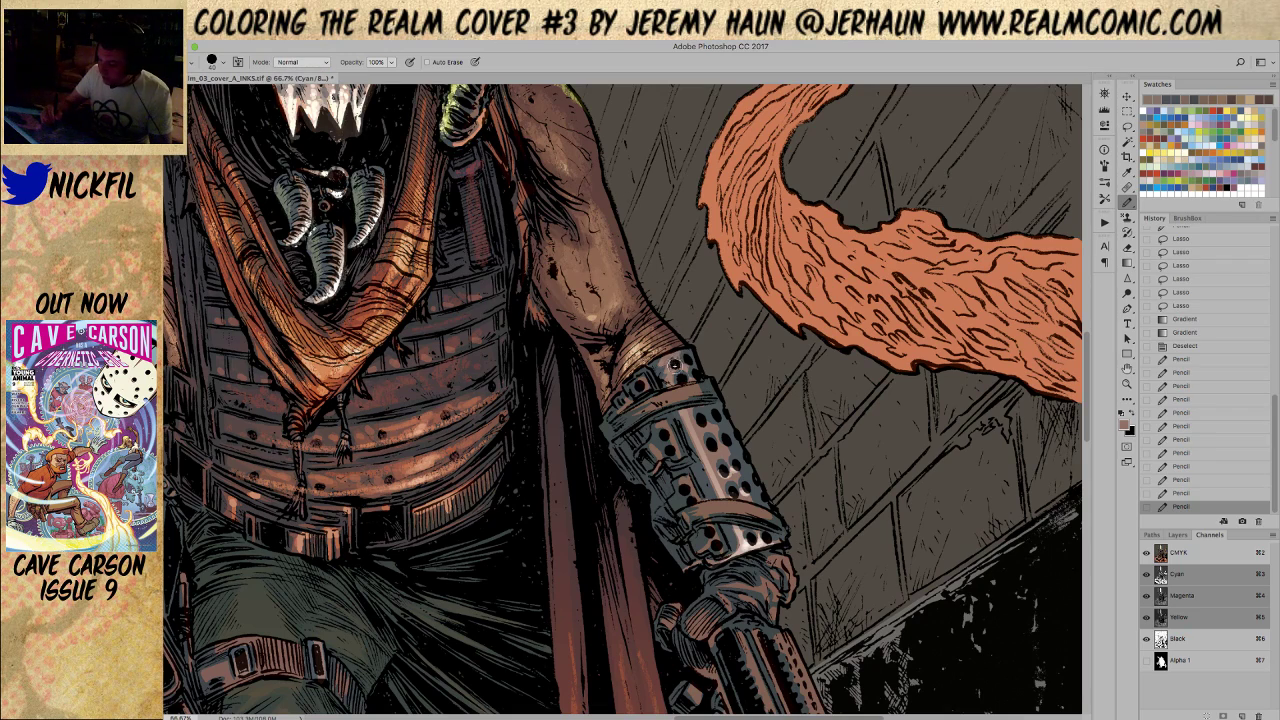
click(683, 362)
click(688, 374)
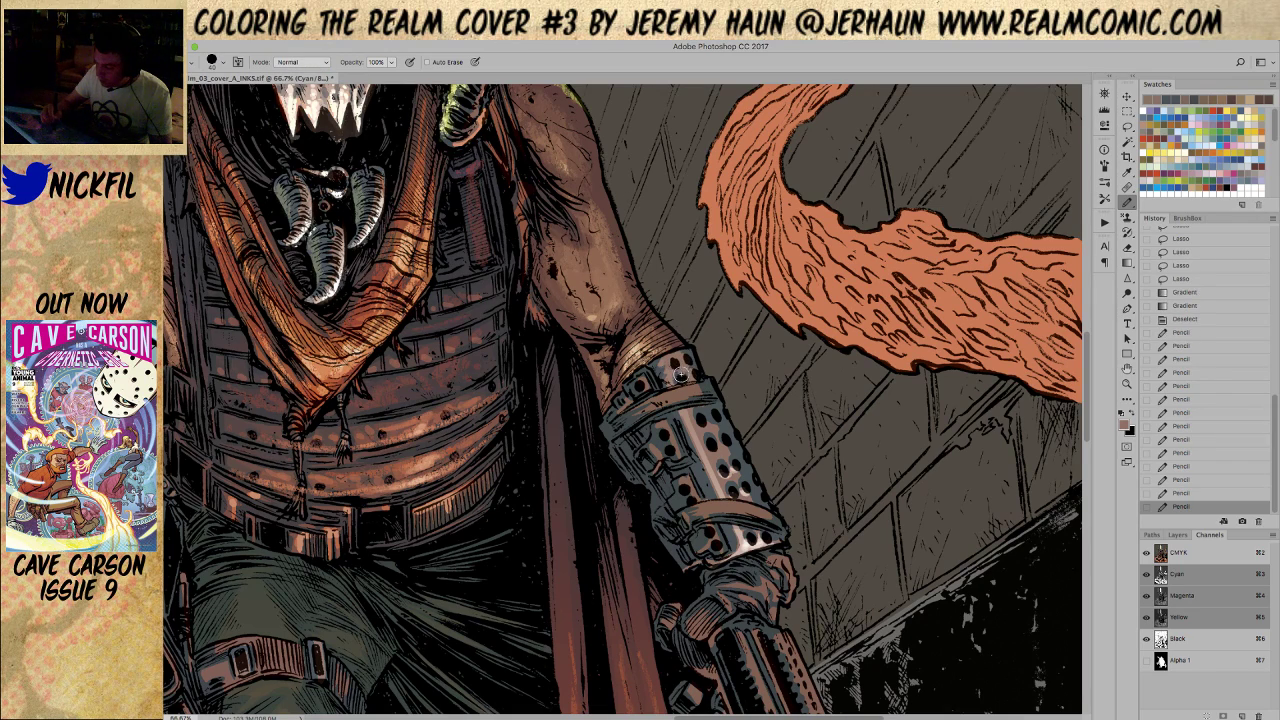
click(686, 362)
click(697, 372)
click(699, 357)
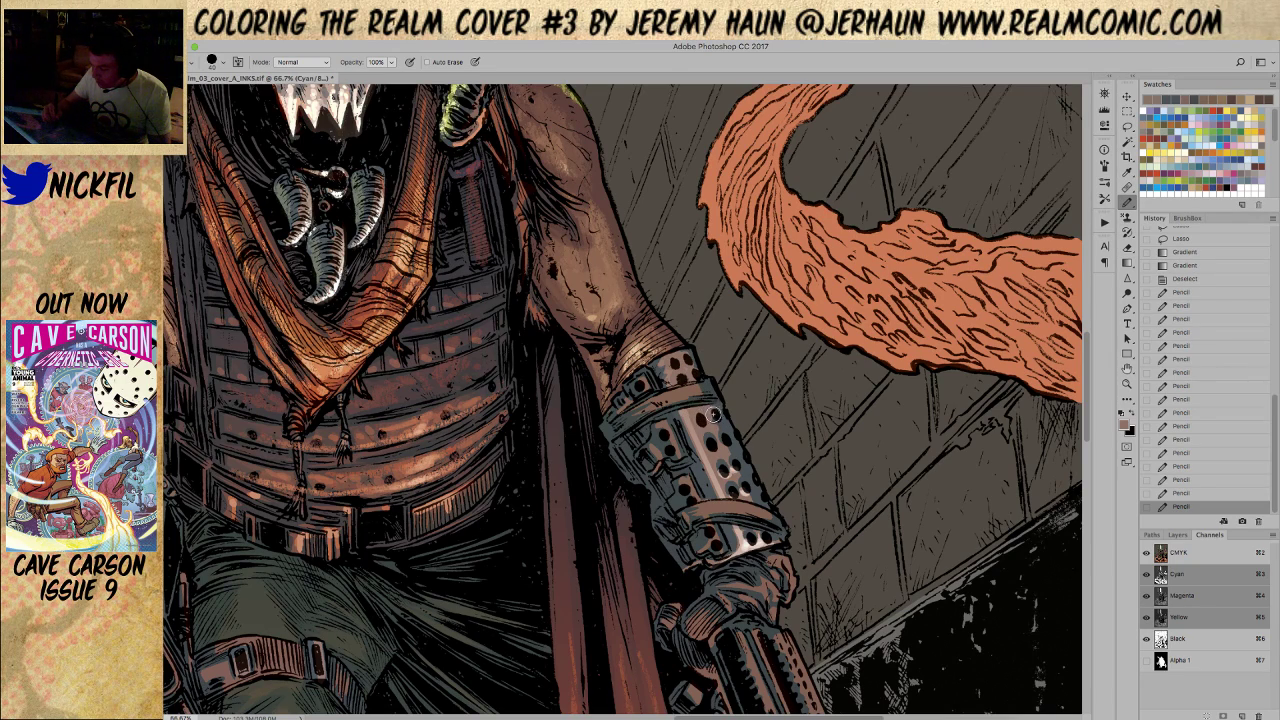
Colour the holes in the gauntlet's main perforated plates with the same brown in Normal mode
click(714, 420)
click(712, 442)
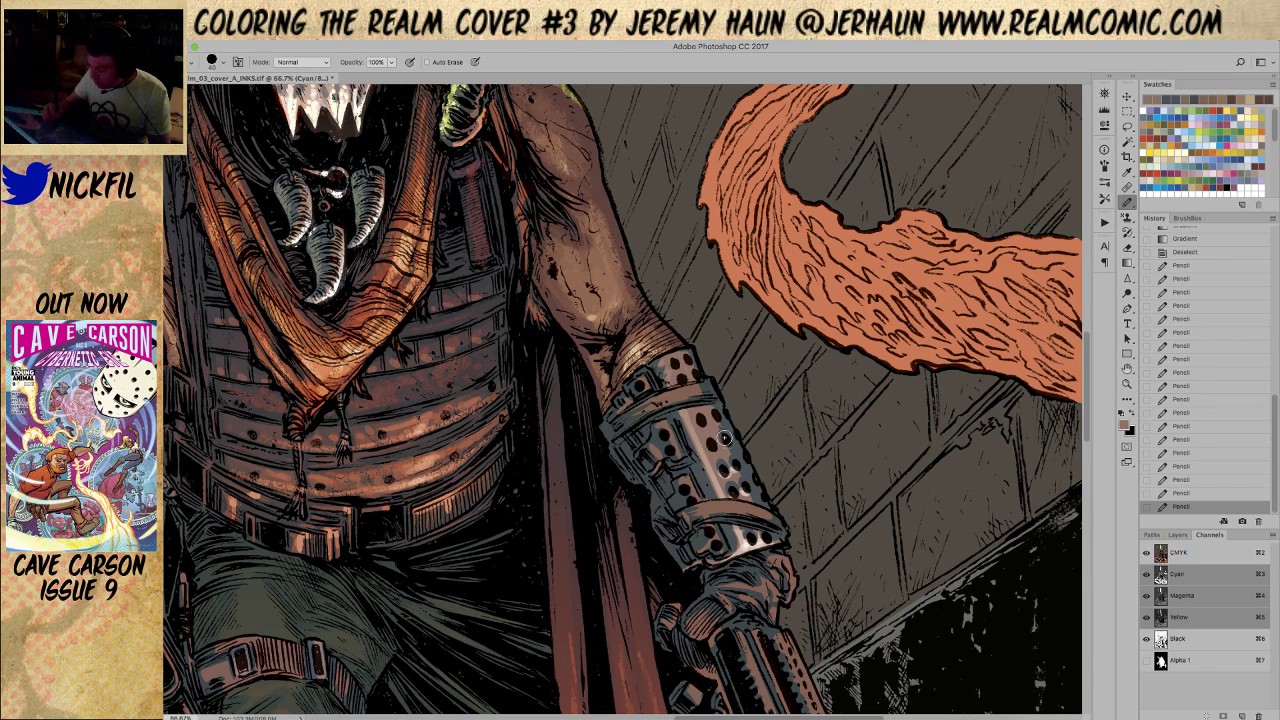
click(724, 438)
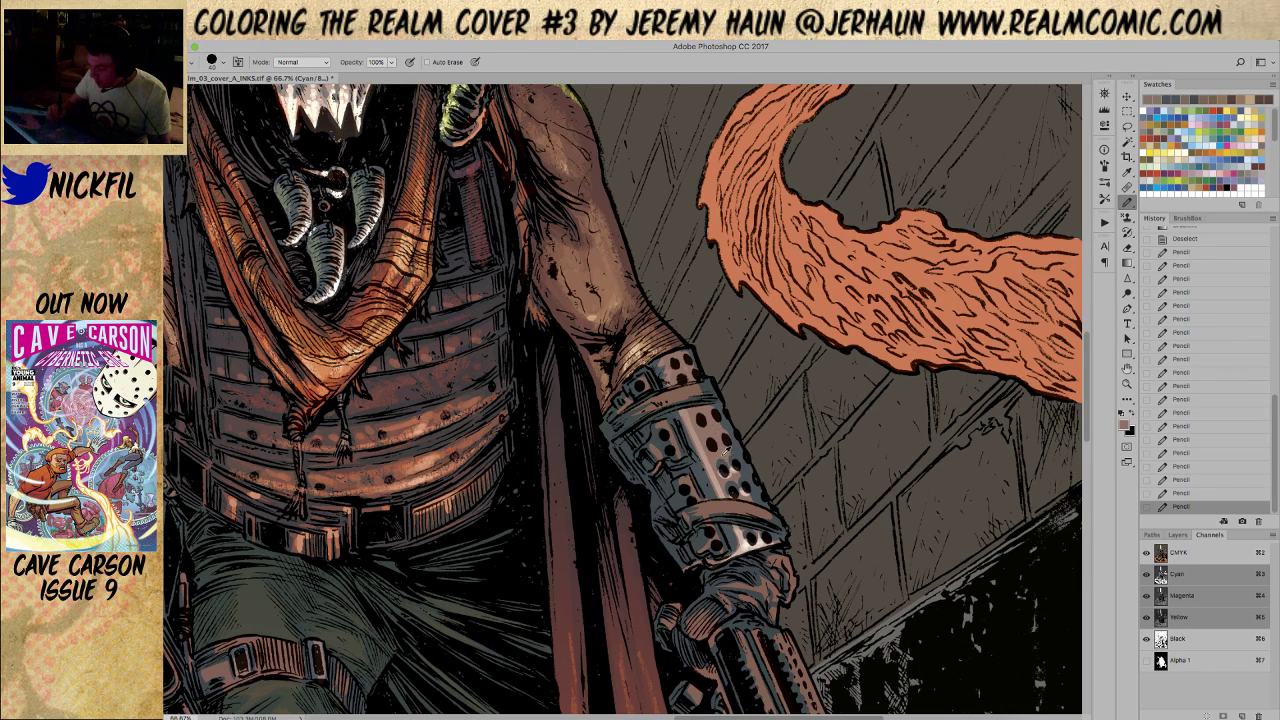
click(730, 466)
click(744, 492)
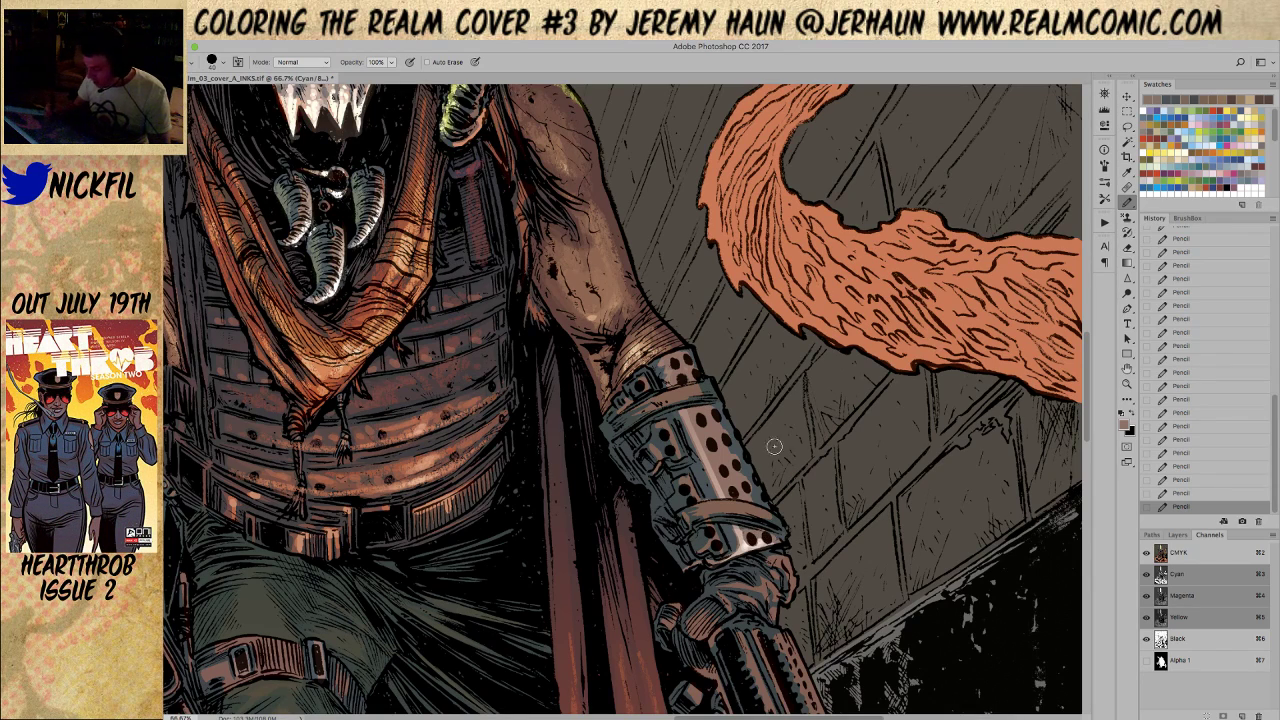
Refine the metal around the gauntlet's holes and lower cuff with sampled tones using the Normal-mode Pencil at 100% opacity
alt+click(705, 392)
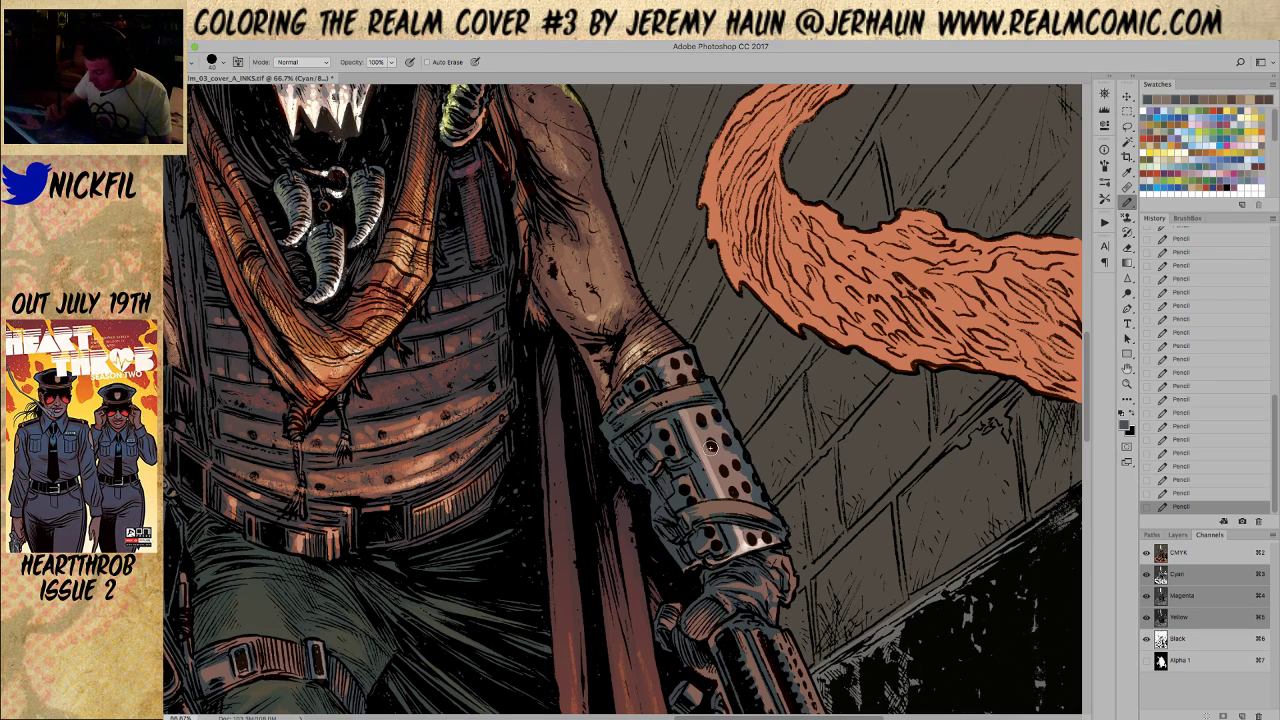
alt+click(720, 432)
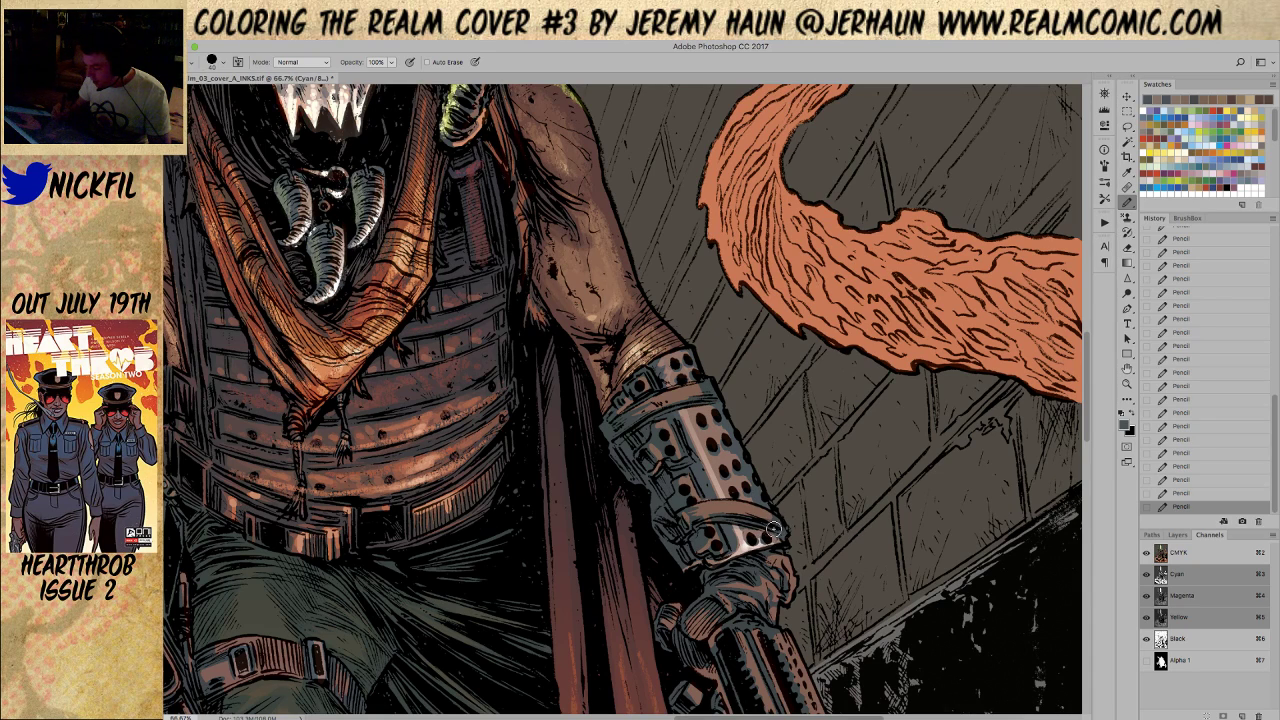
key(space)
drag(760, 502, 725, 512)
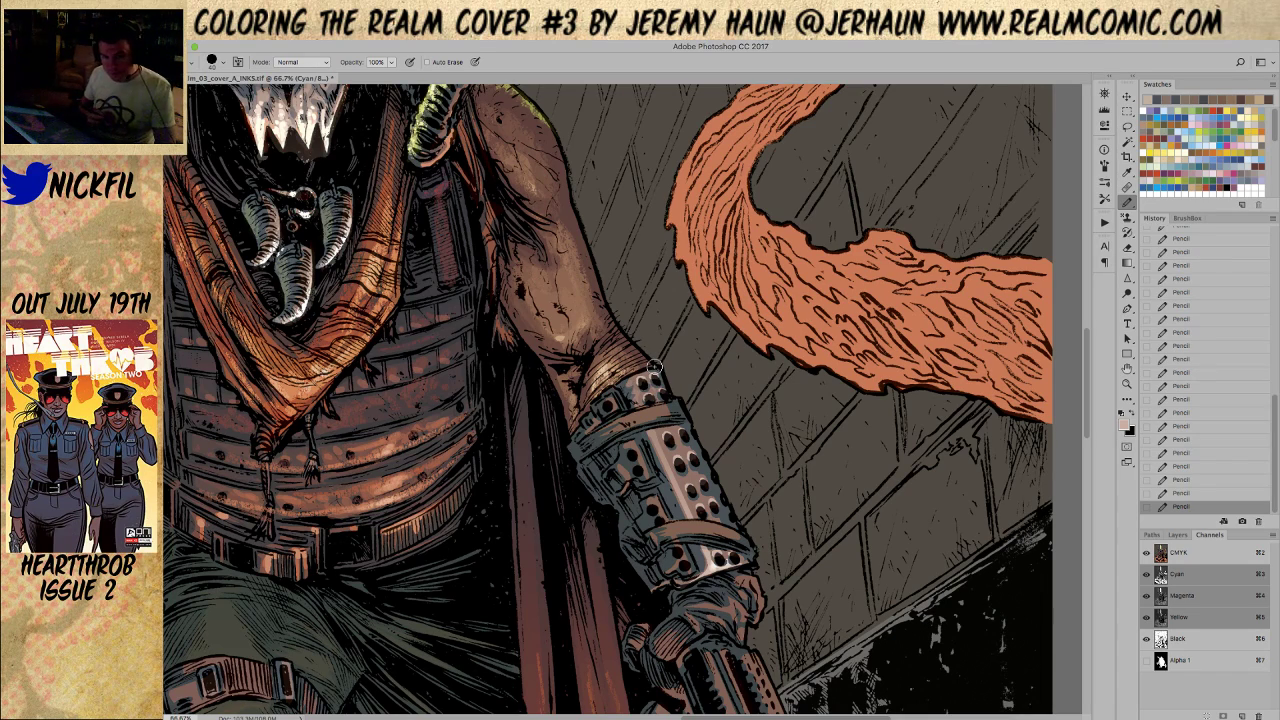
key(space)
drag(940, 510, 948, 440)
key(z)
alt+click(768, 474)
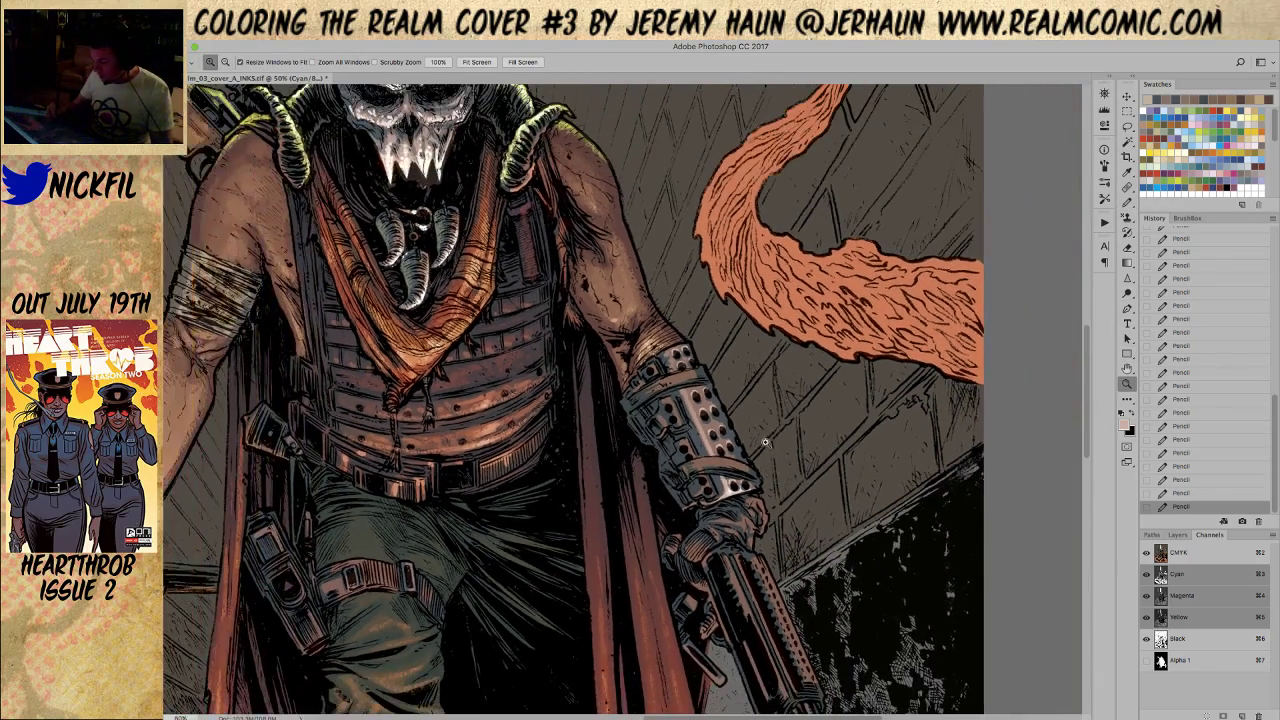
Pick white and add bright accents to the gauntlet's metal with the Normal-mode Pencil at 100% opacity
key(b)
click(1148, 100)
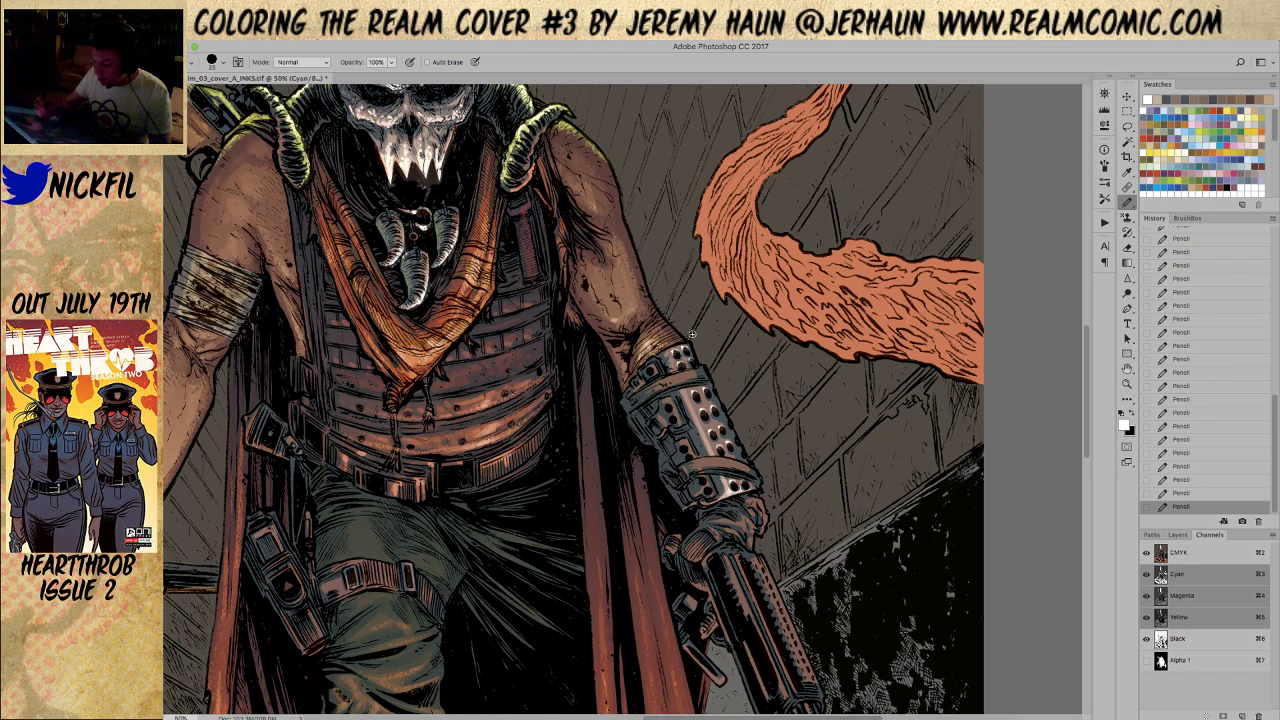
key(z)
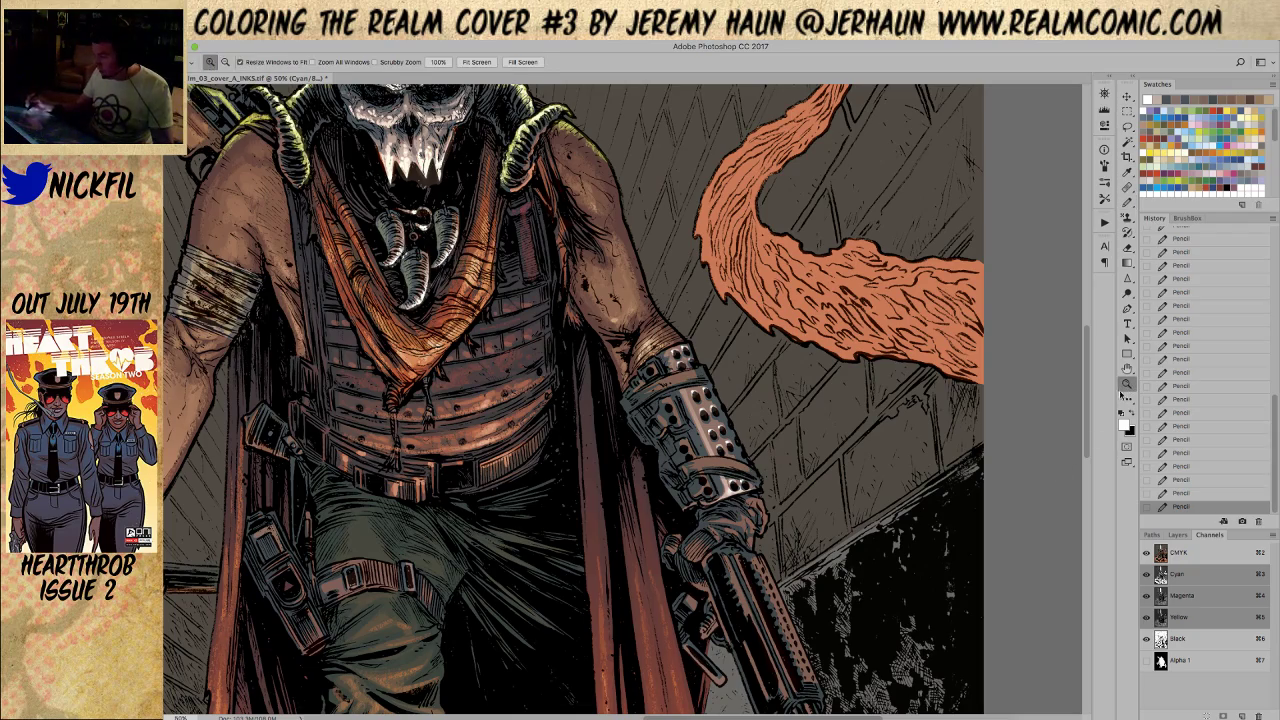
alt+click(760, 512)
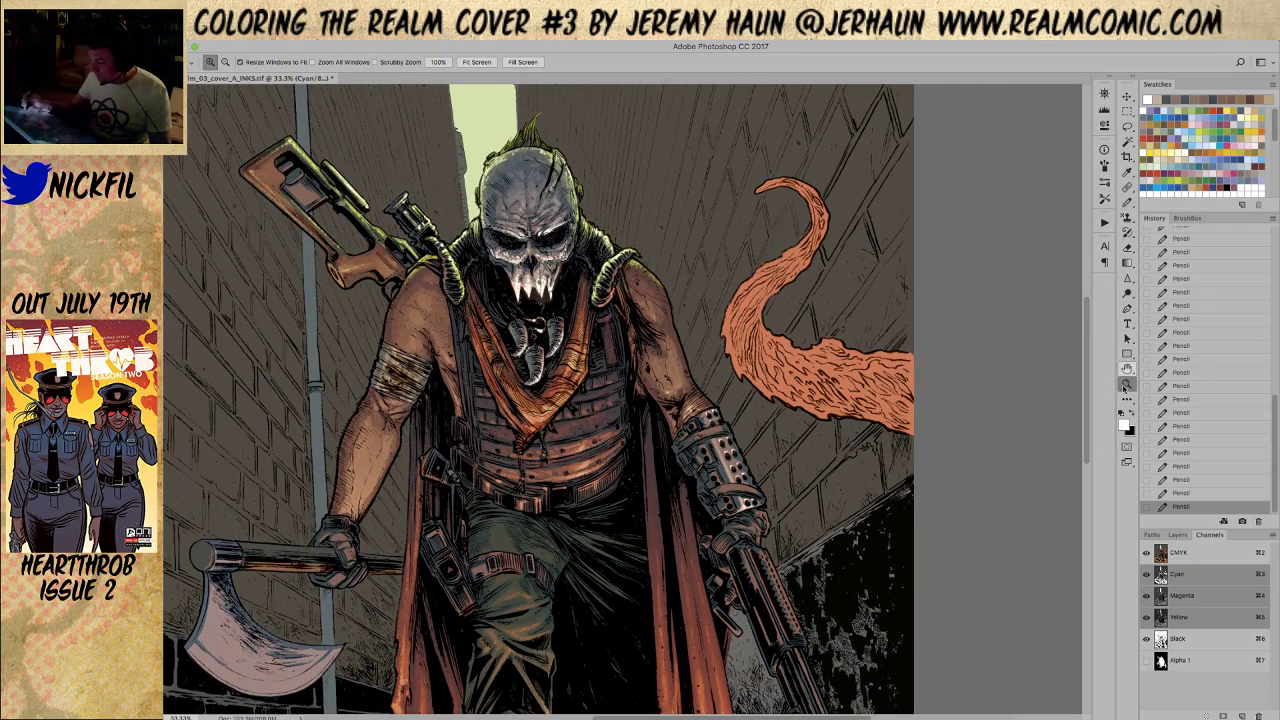
click(713, 415)
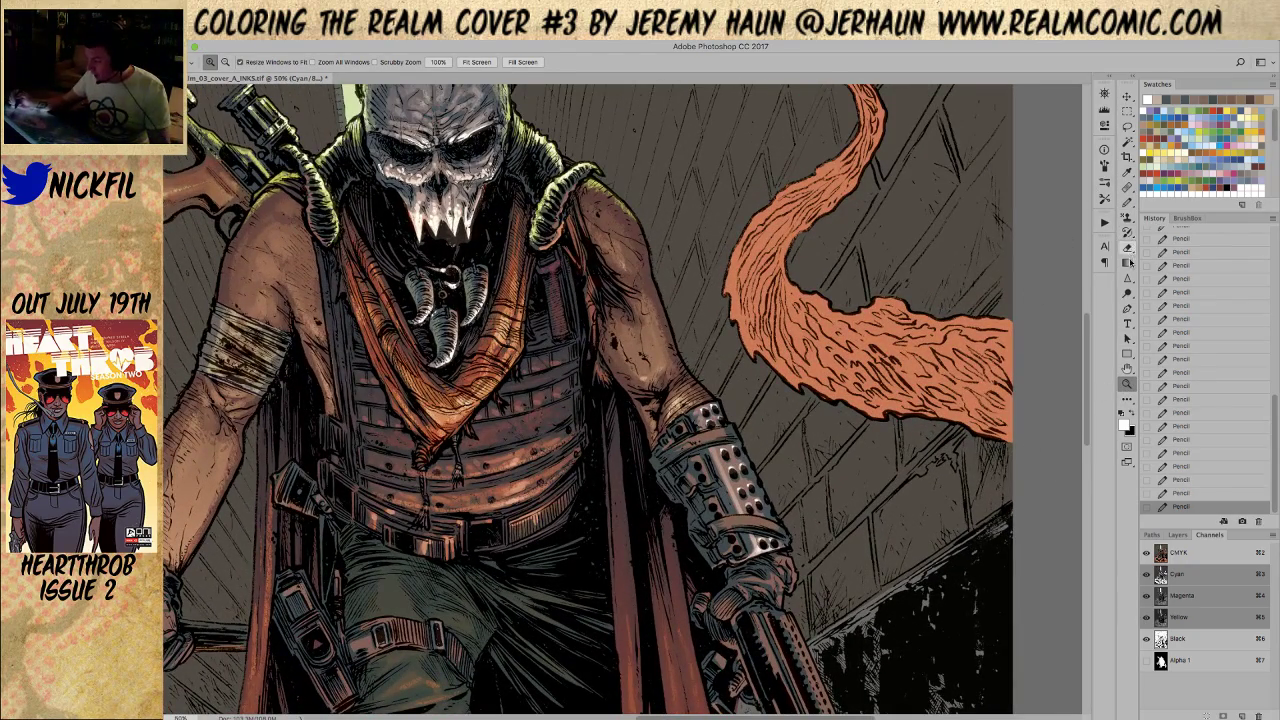
Set the Pencil to Screen mode at 50% opacity and sample a brown tone from the gauntlet's plates
click(1127, 201)
key(5)
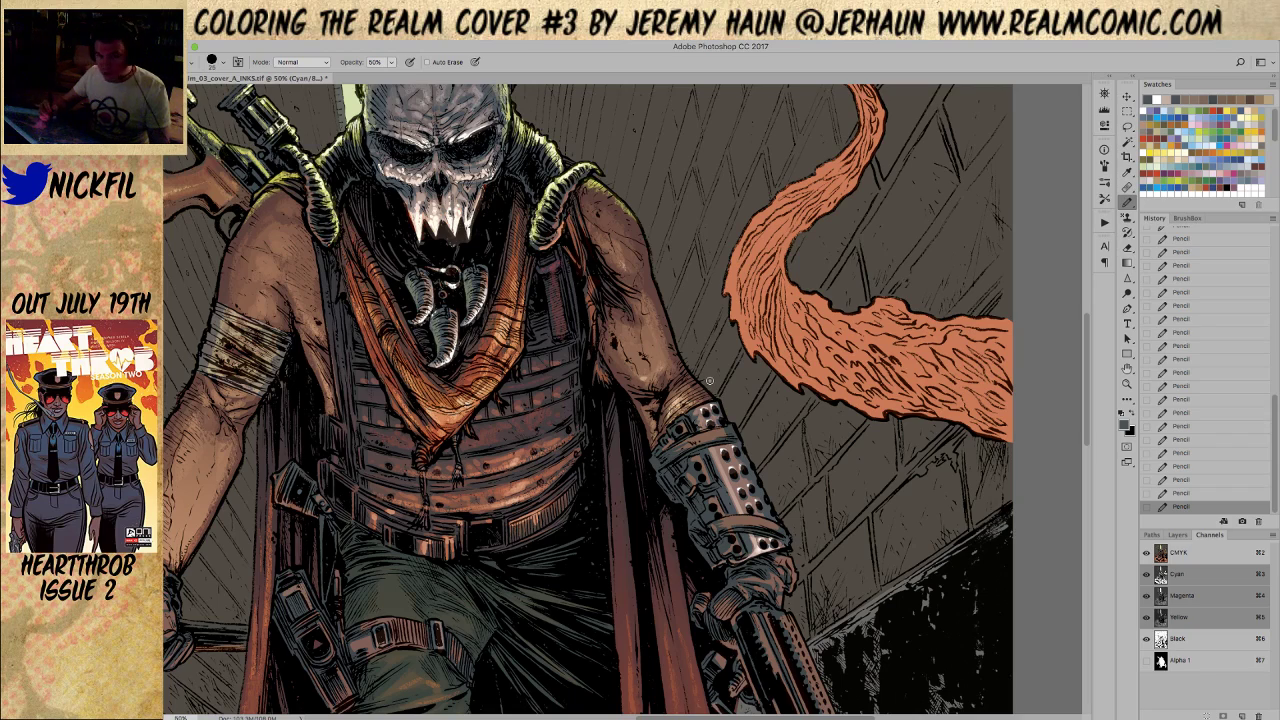
click(305, 63)
click(300, 160)
alt+click(727, 462)
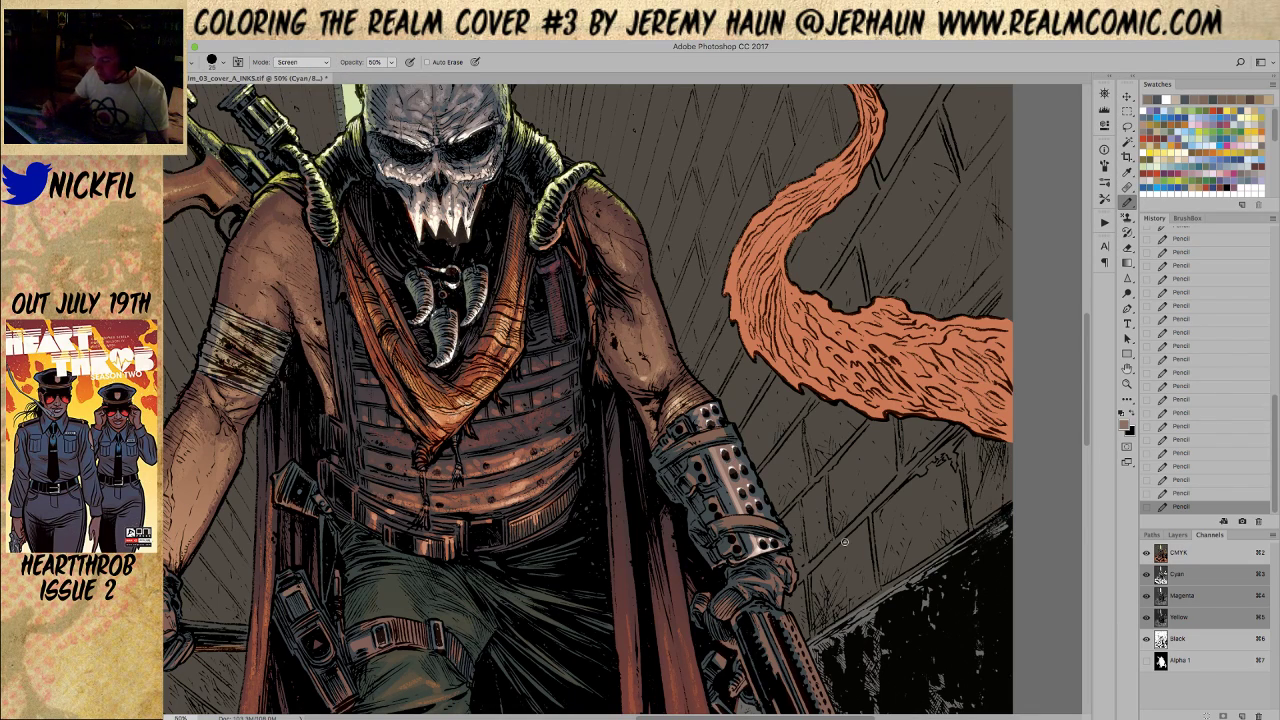
Paint a red-orange rim light along the gauntlet's outer edge with the Pencil in Screen mode at 100% opacity
click(300, 65)
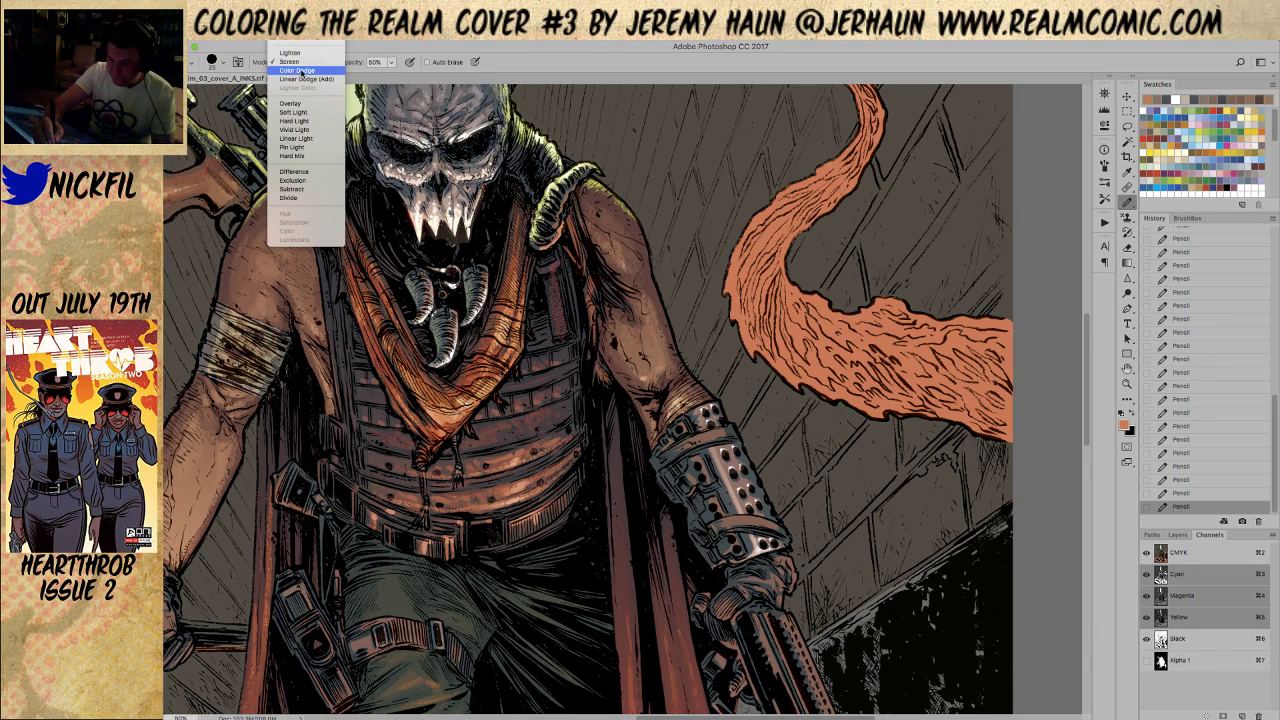
click(298, 65)
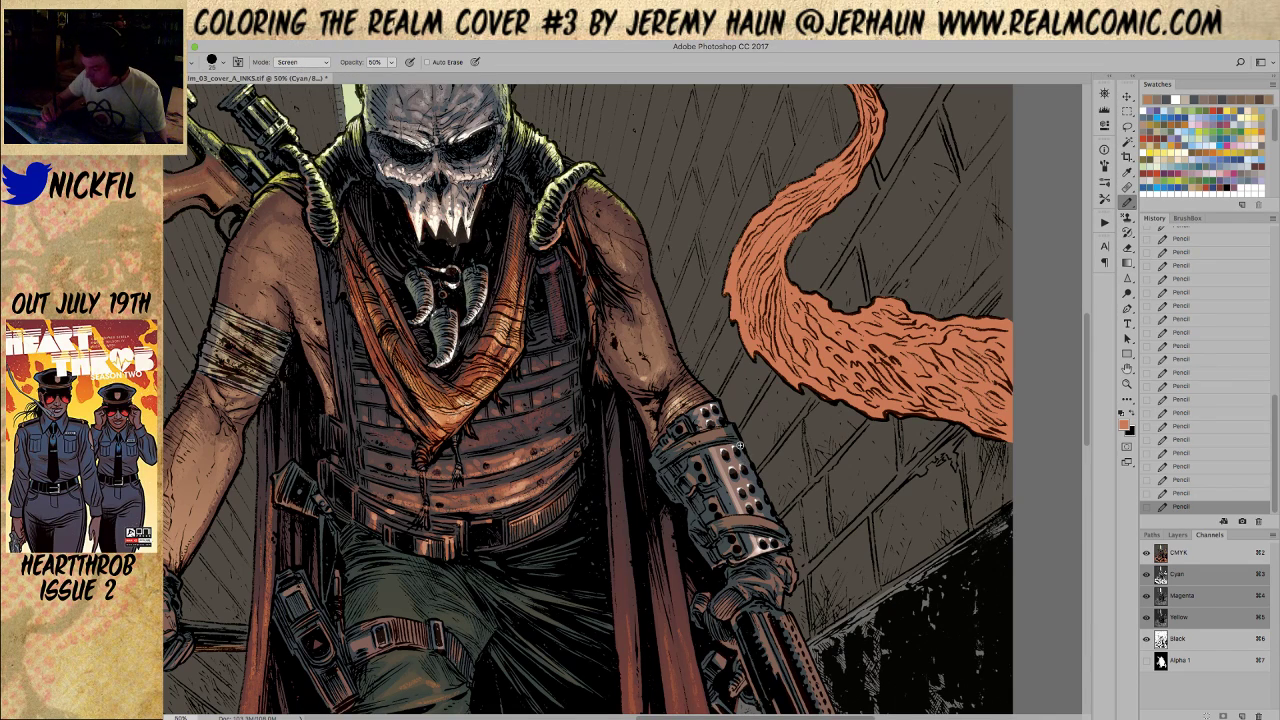
key(0)
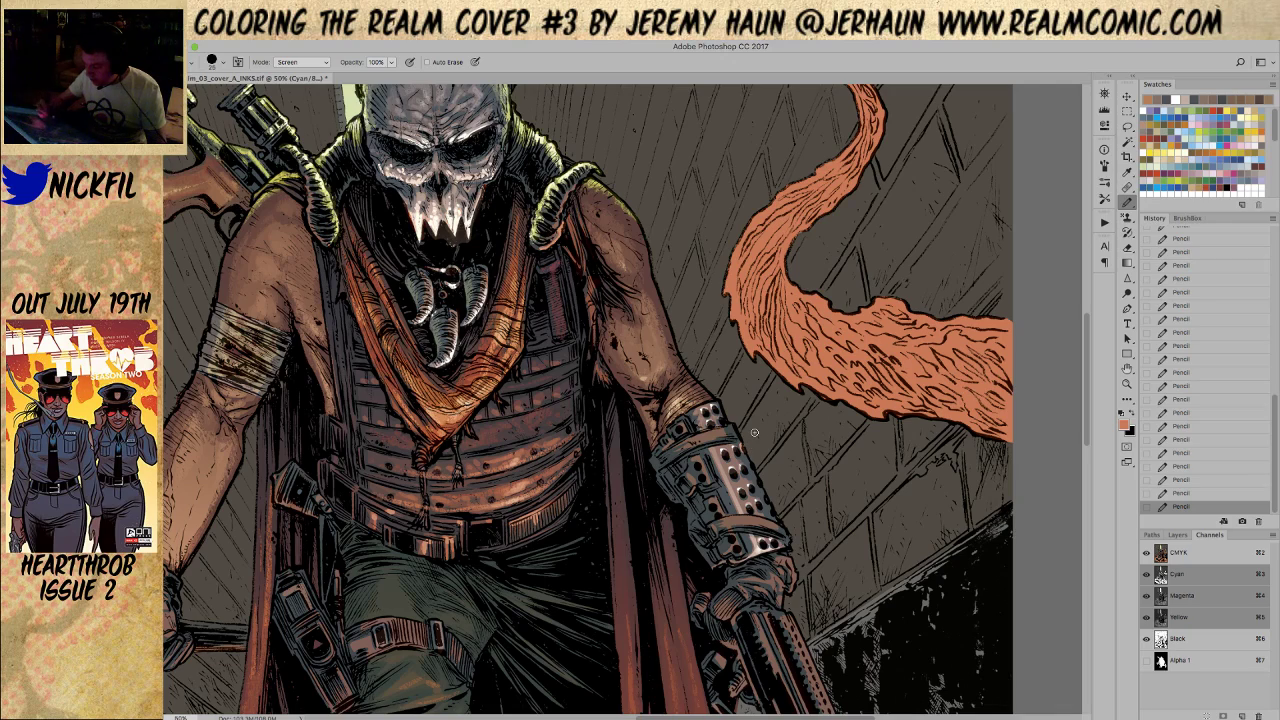
click(1214, 109)
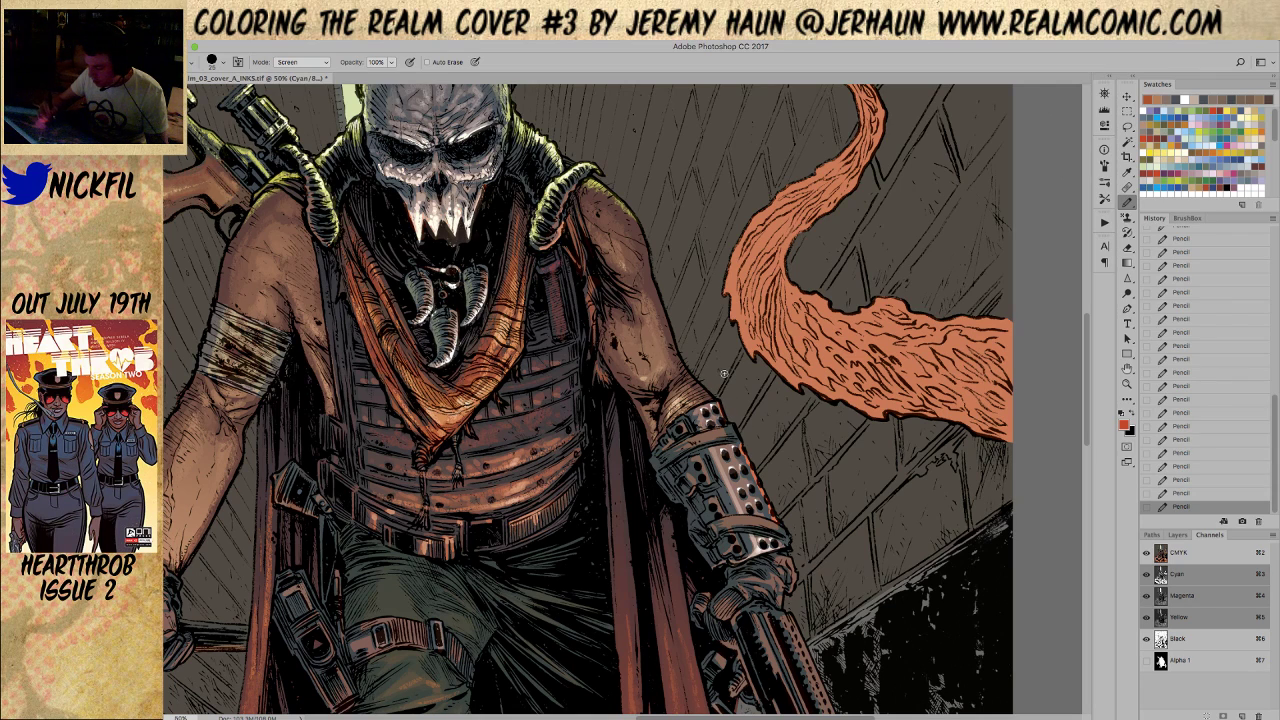
click(1127, 384)
alt+click(812, 530)
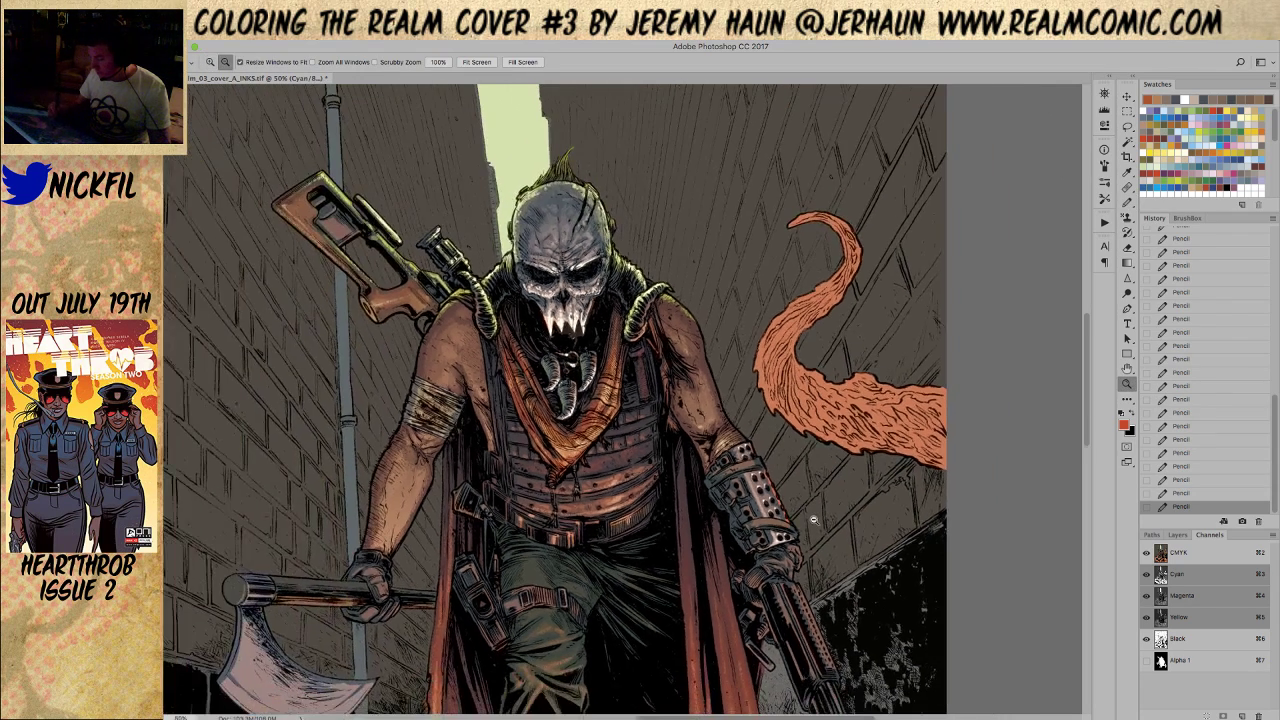
click(1127, 203)
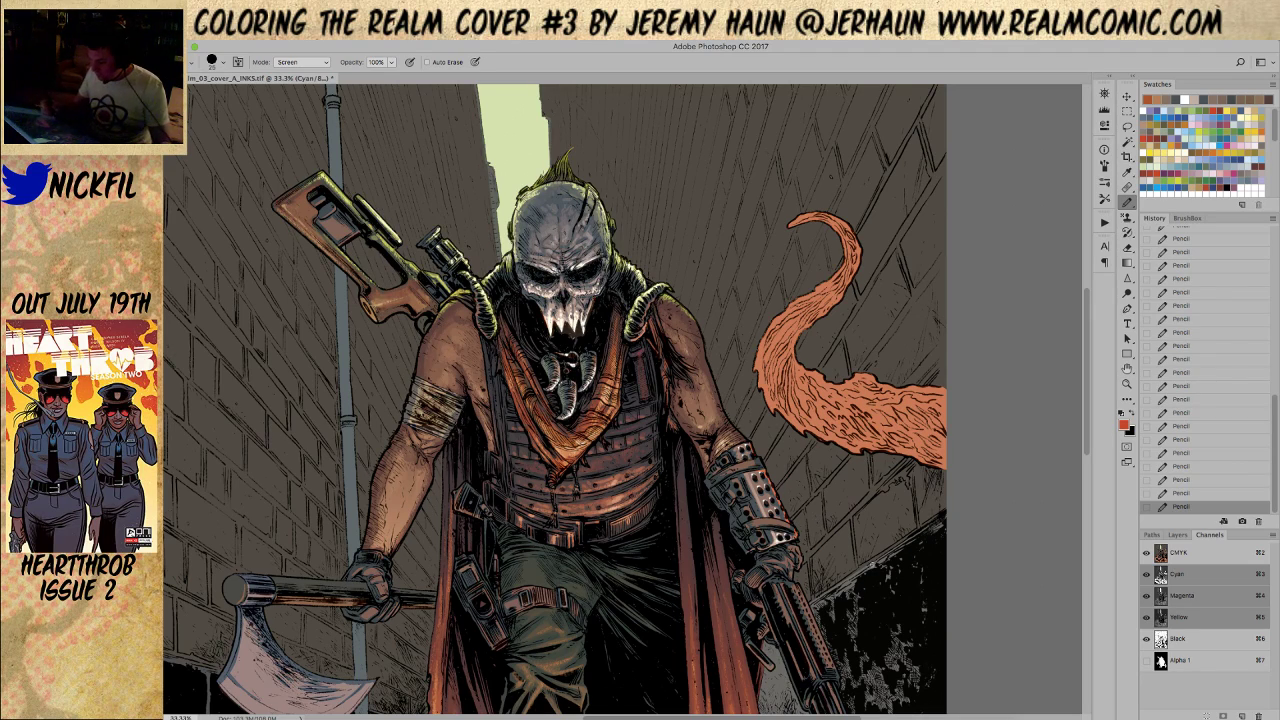
click(1127, 369)
drag(882, 482, 838, 420)
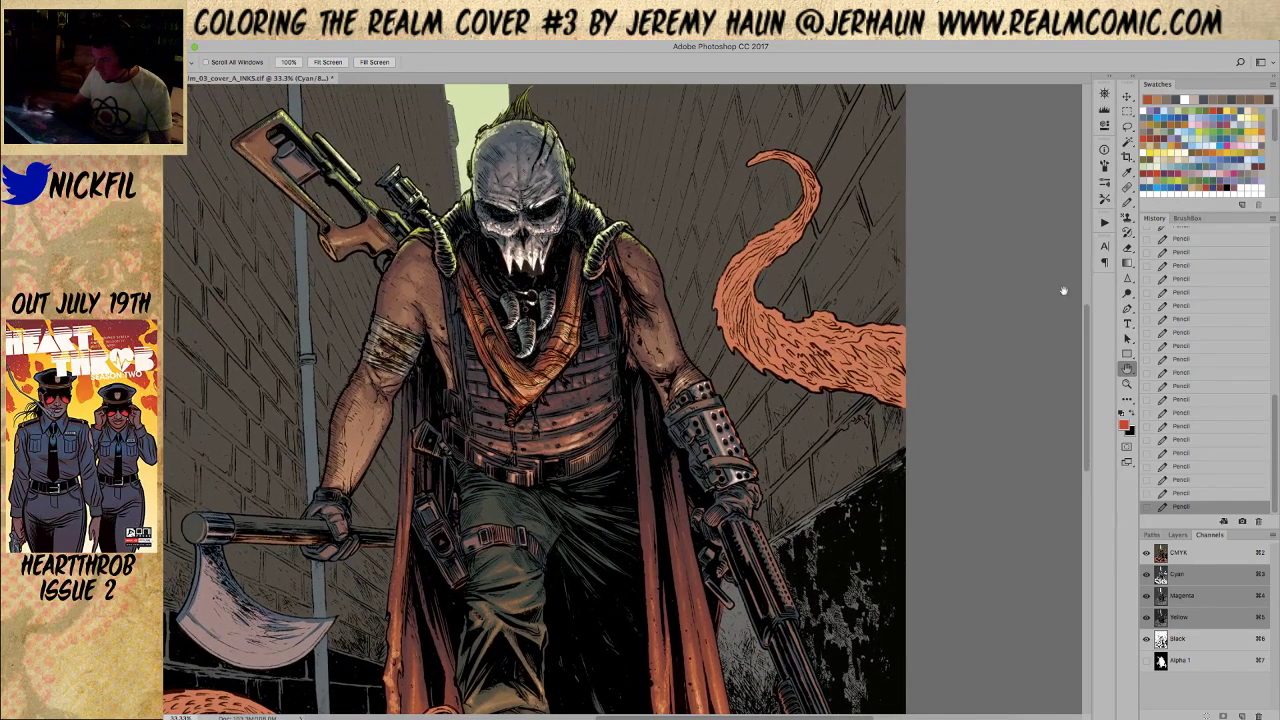
Sample pale pink and orange tones from the gauntlet with the Pencil in Screen mode at 50% opacity
click(1127, 203)
alt+click(726, 432)
alt+click(726, 434)
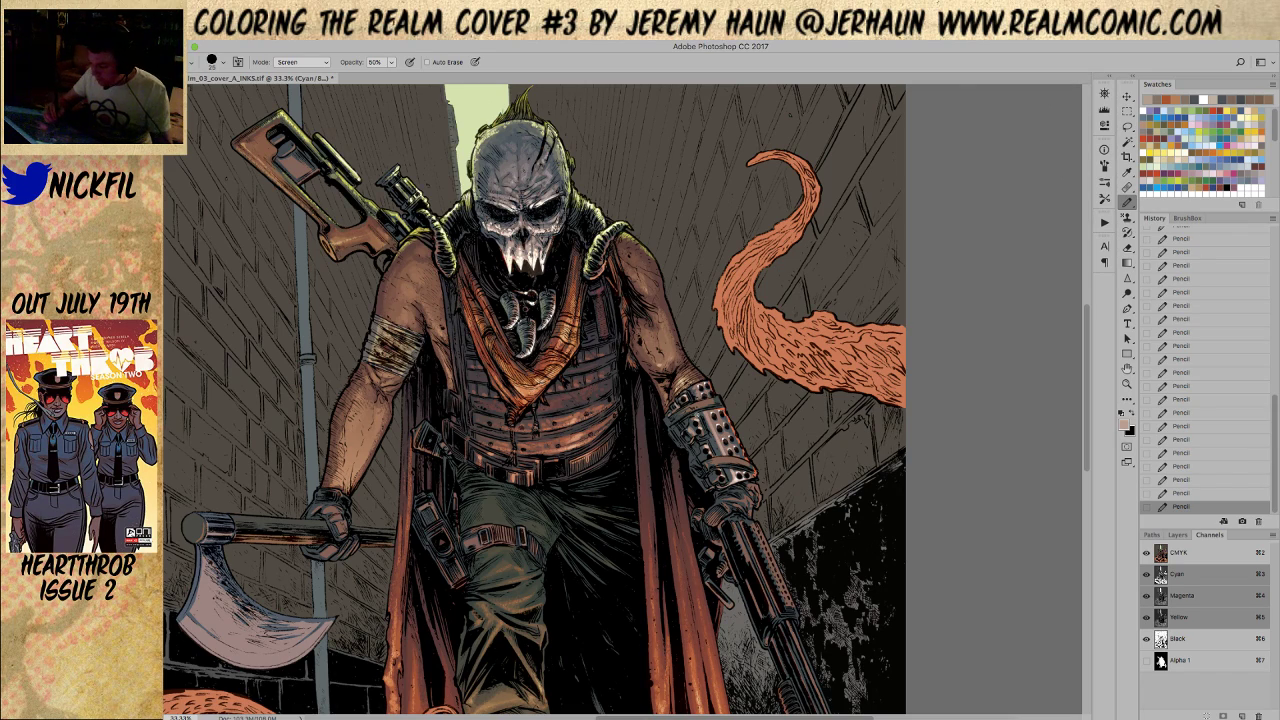
key(0)
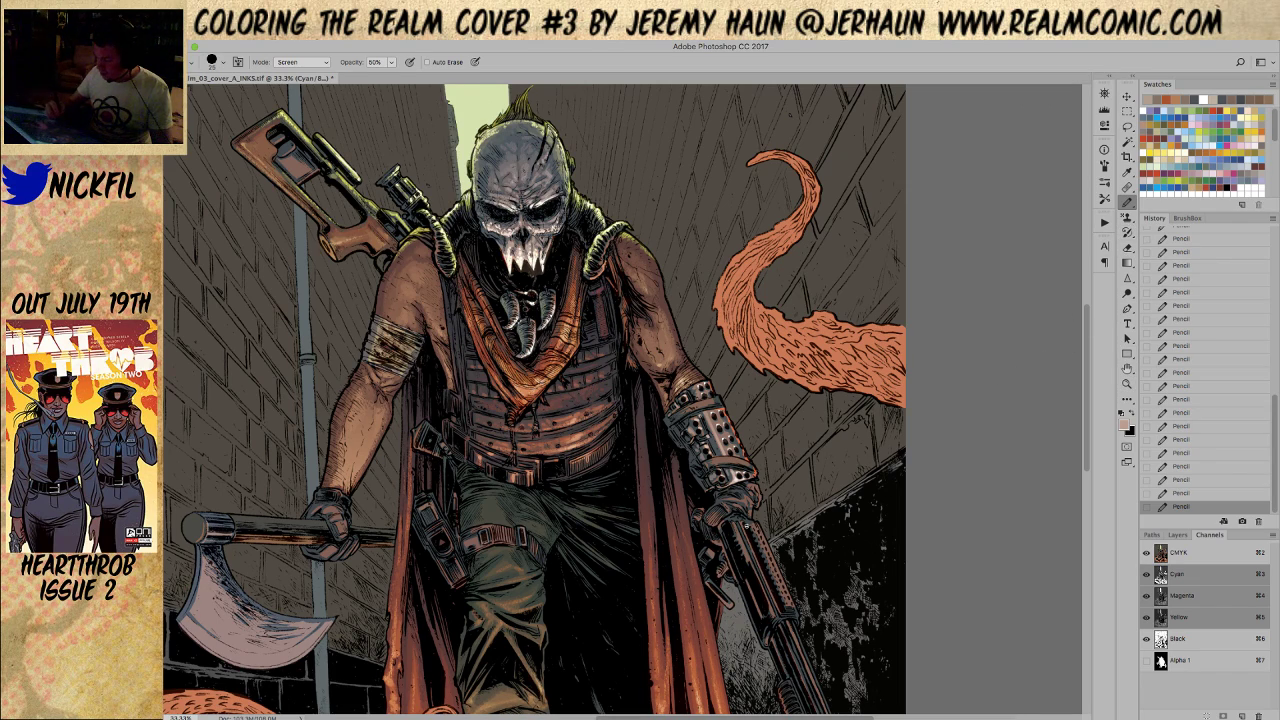
alt+click(752, 457)
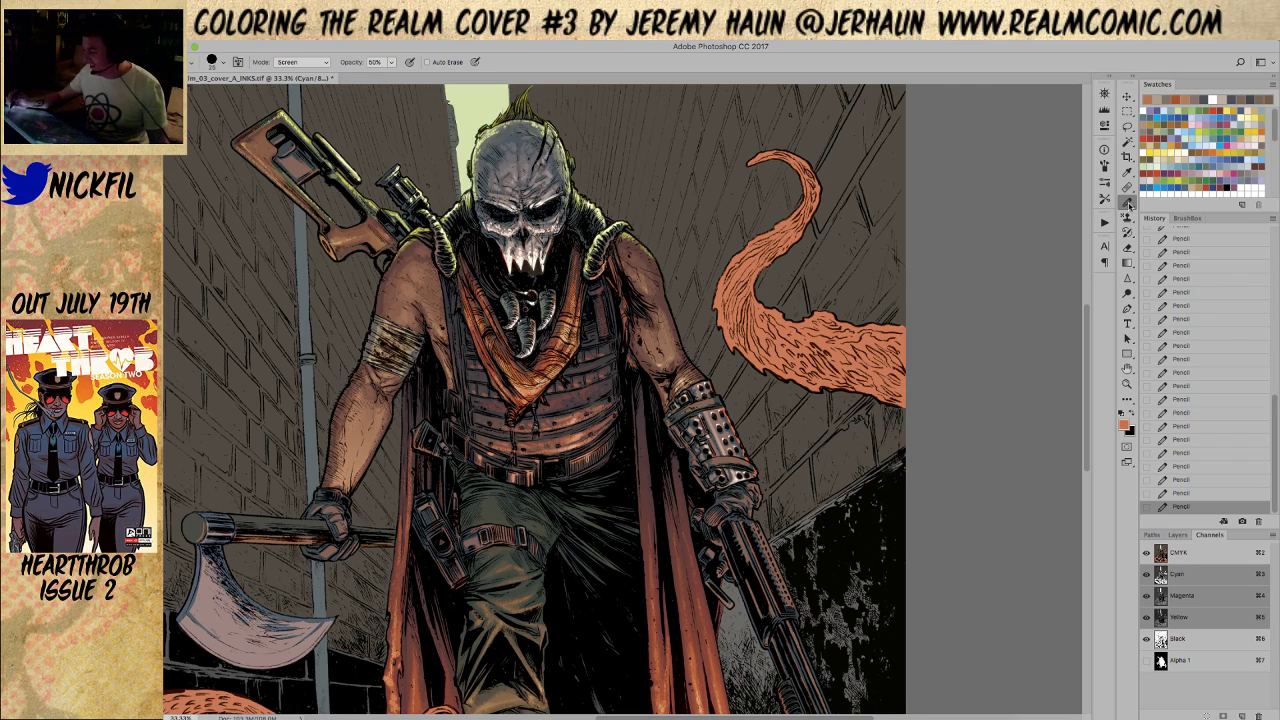
Sample orange from the upper tentacle and paint it across the gauntlet's plates with the Screen-mode Pencil at 100% opacity
alt+click(695, 461)
alt+click(760, 308)
click(298, 63)
click(298, 63)
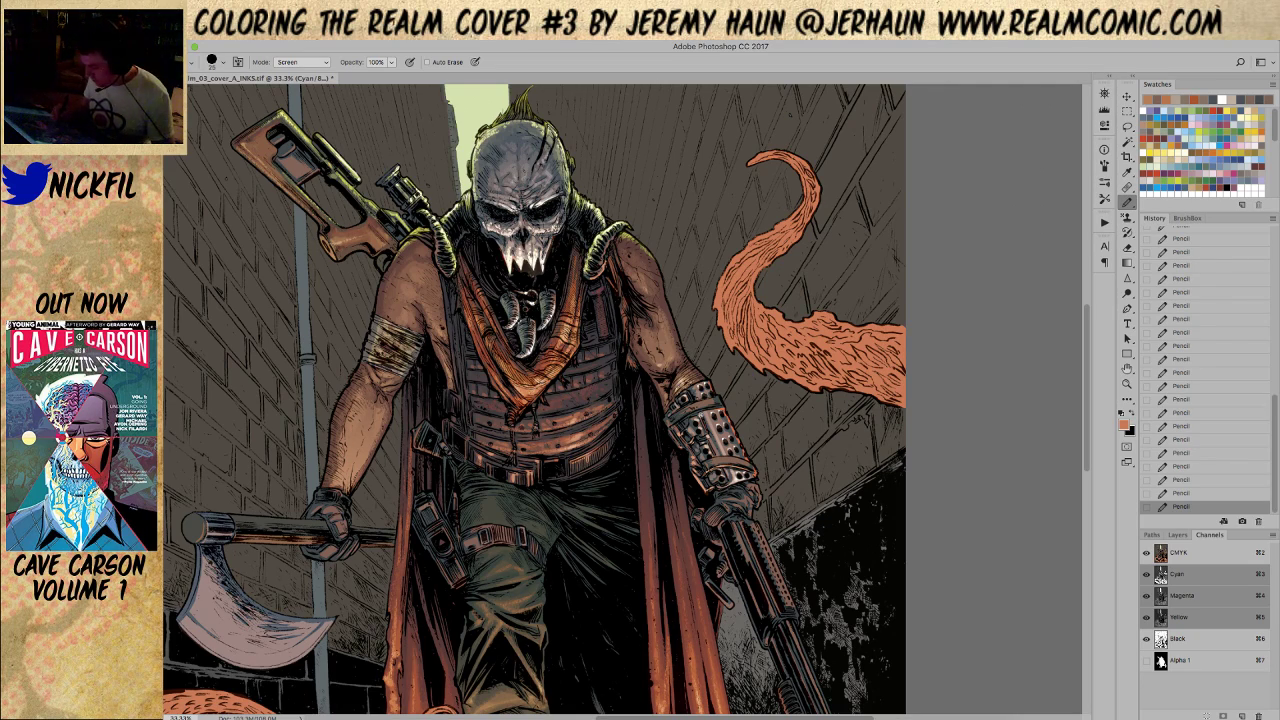
drag(688, 416, 716, 408)
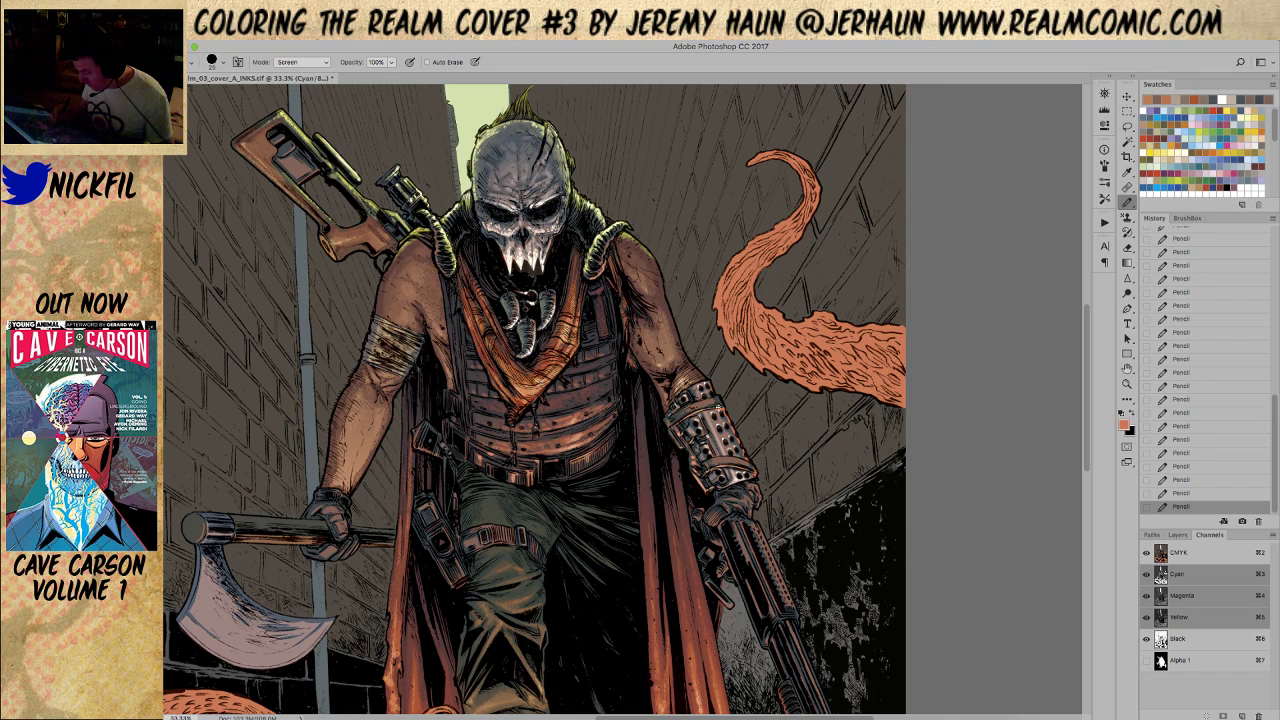
Set the Pencil to Normal mode at 50% opacity and sample dark grey and pale pink tones from the gauntlet's metal
key(z)
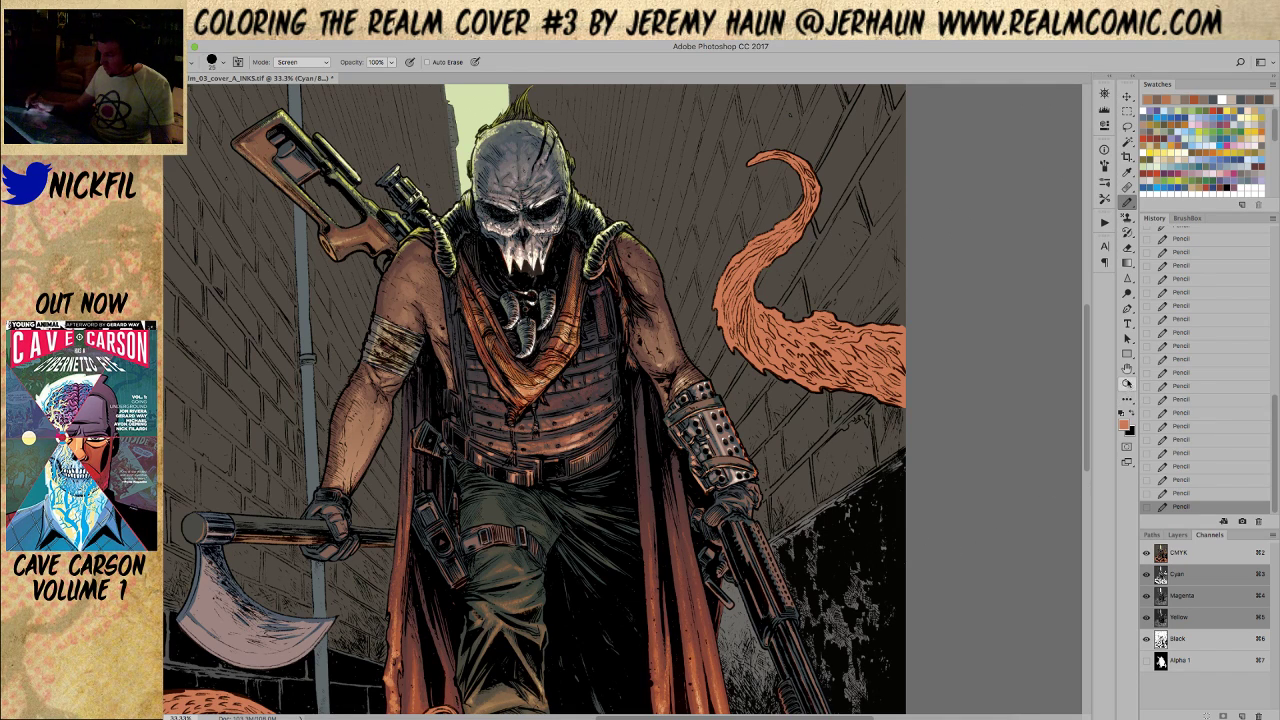
alt+click(770, 505)
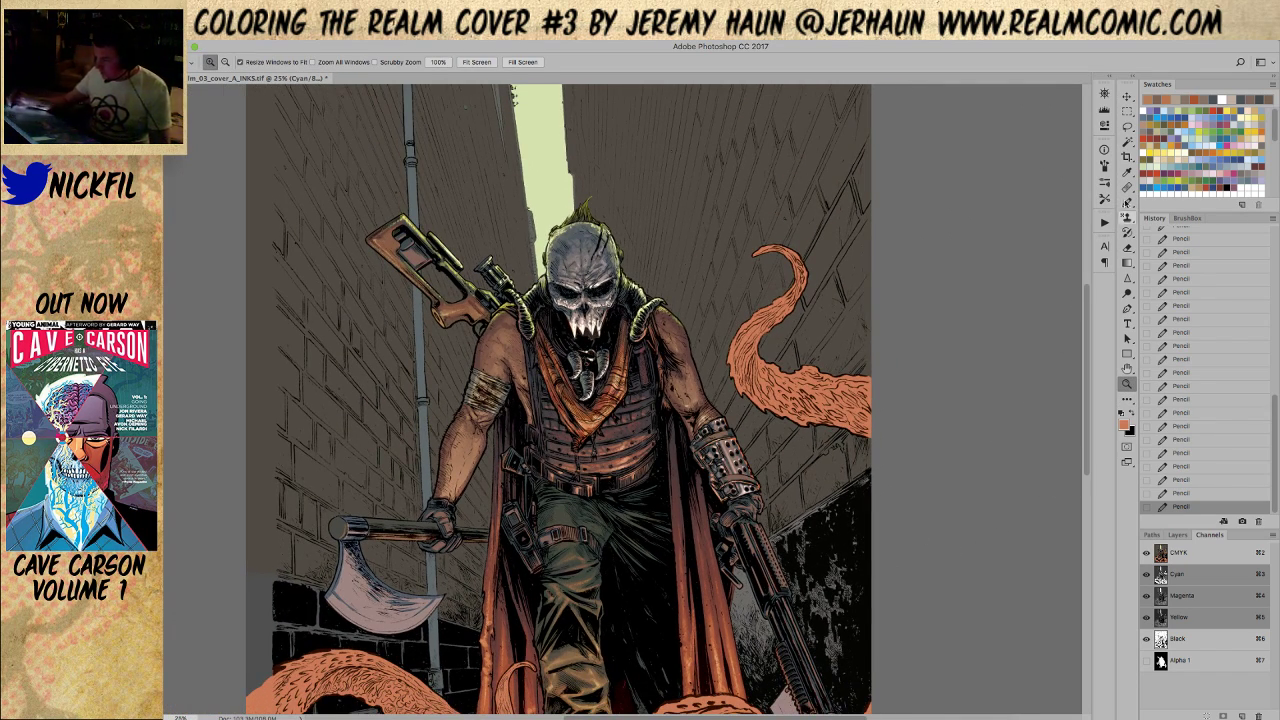
click(1127, 201)
click(300, 62)
scroll(305, 150, up, 3)
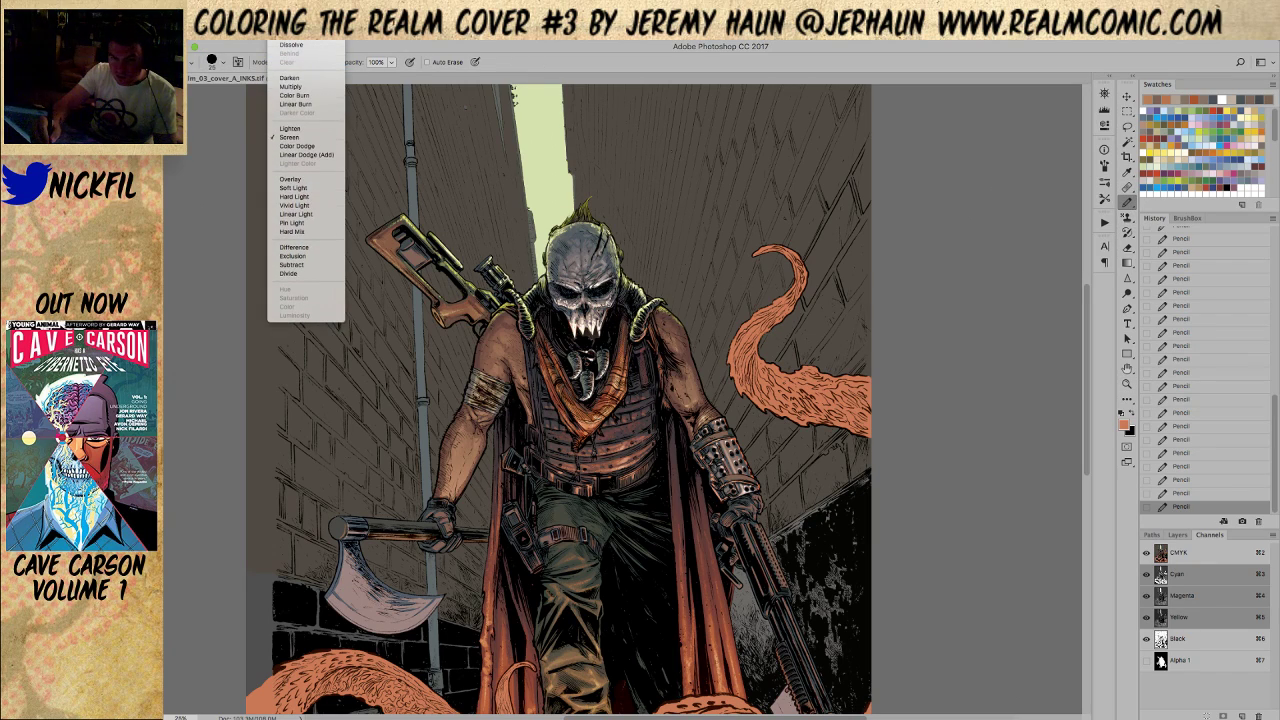
scroll(297, 150, up, 2)
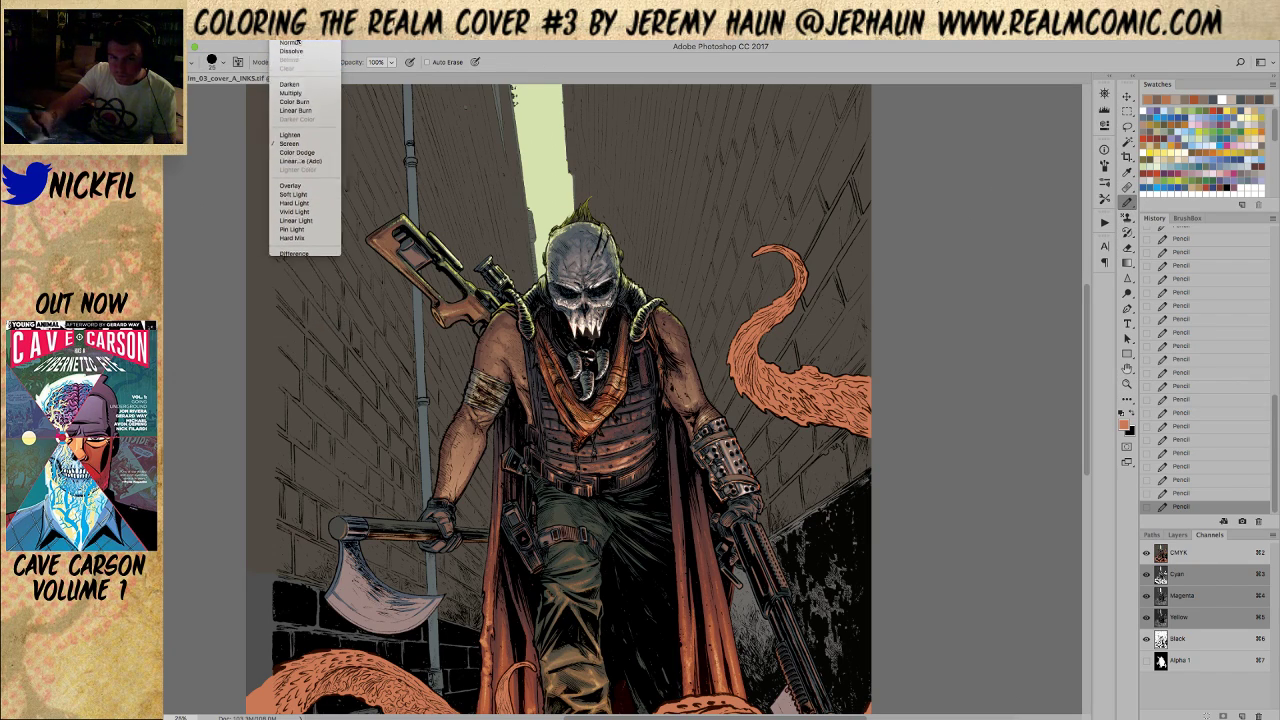
click(297, 42)
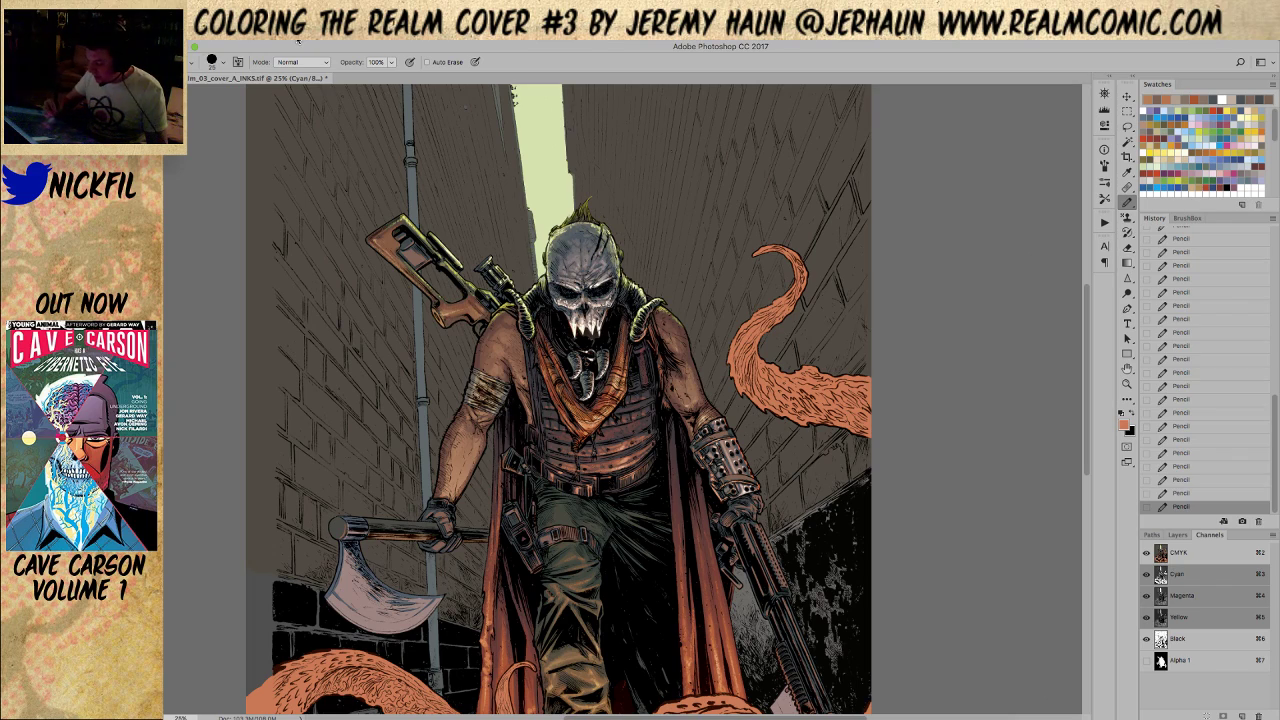
key(5)
alt+click(718, 442)
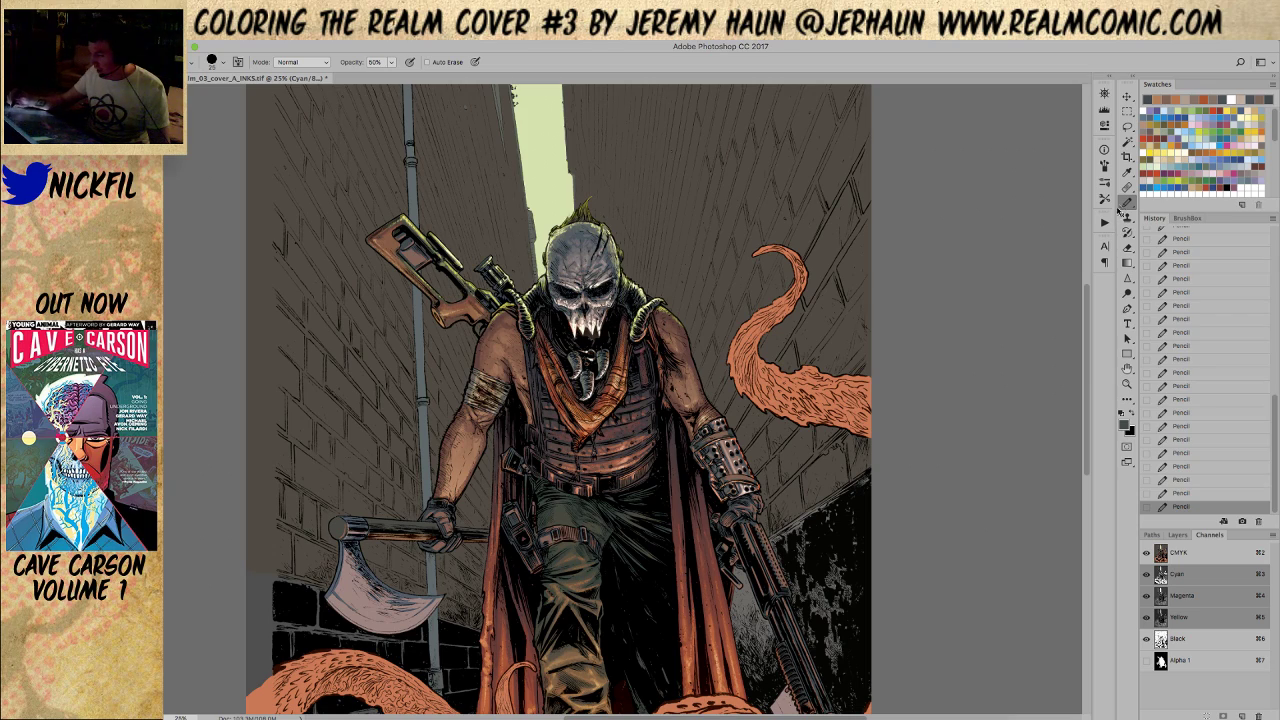
alt+click(729, 444)
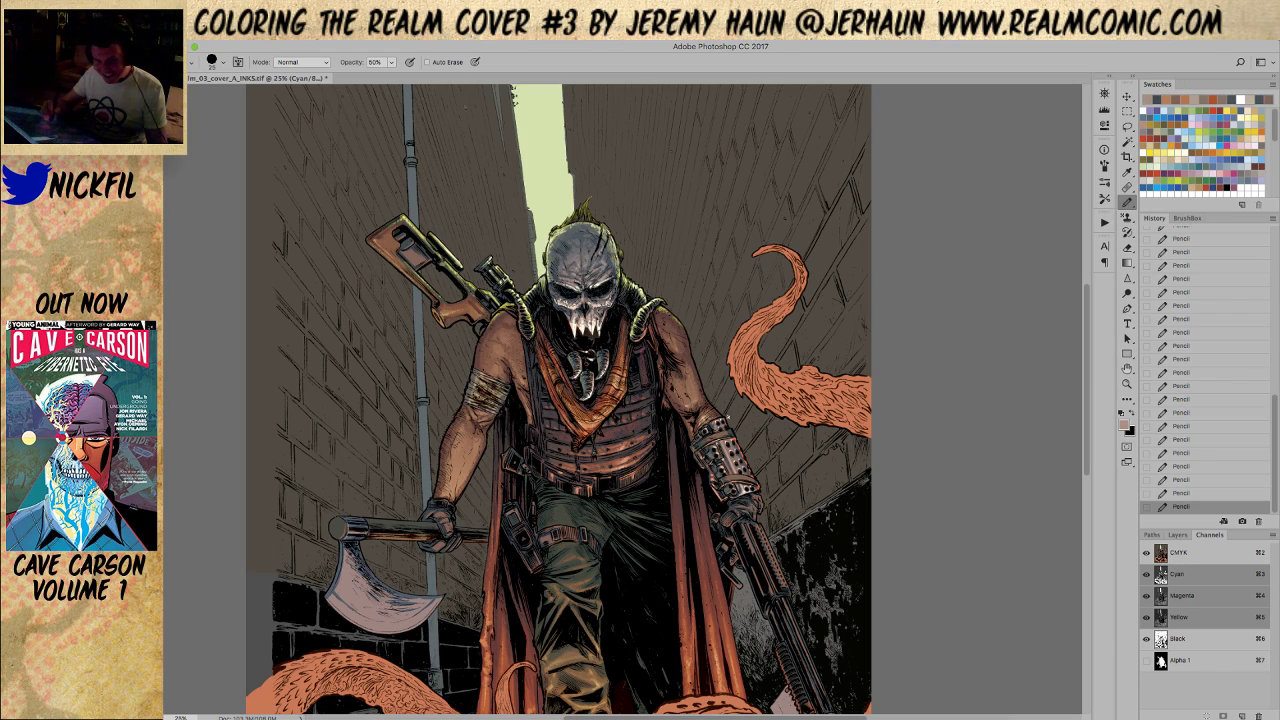
Sample a brown tone and brighten the gauntlet's lower plates with the Pencil in Screen mode at 100% opacity
click(312, 62)
click(304, 164)
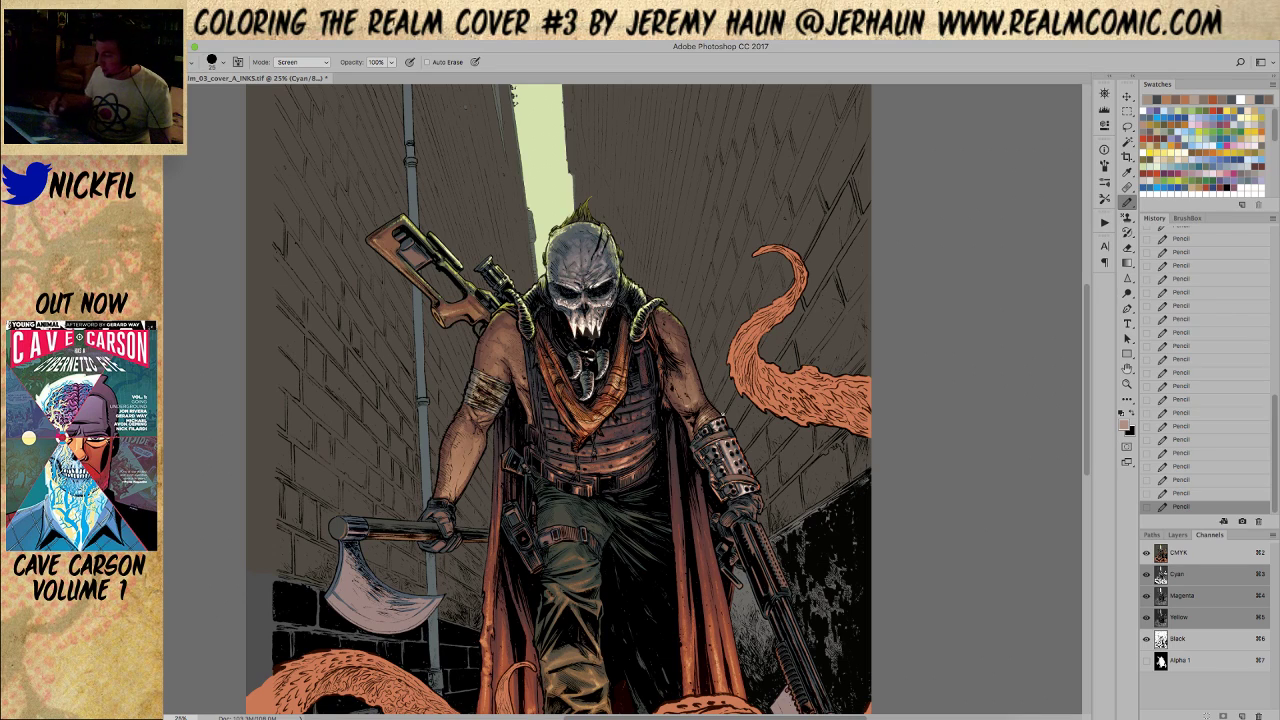
alt+click(747, 473)
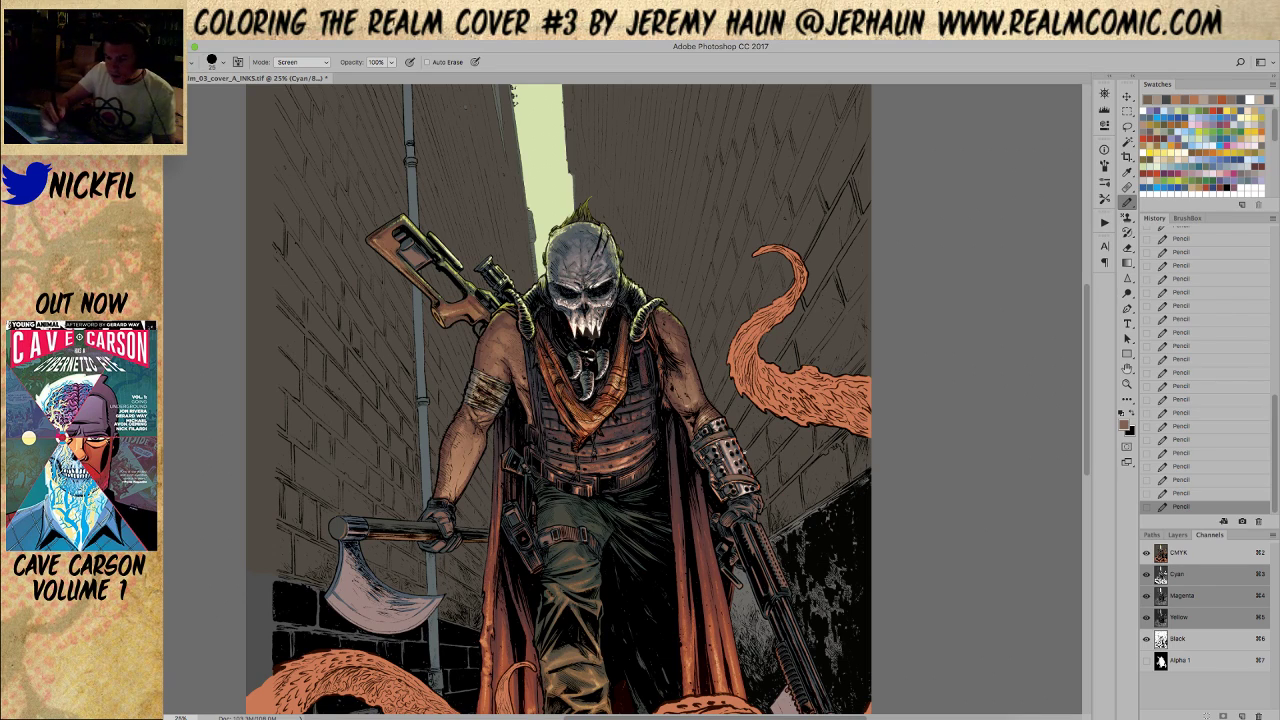
click(297, 63)
click(295, 63)
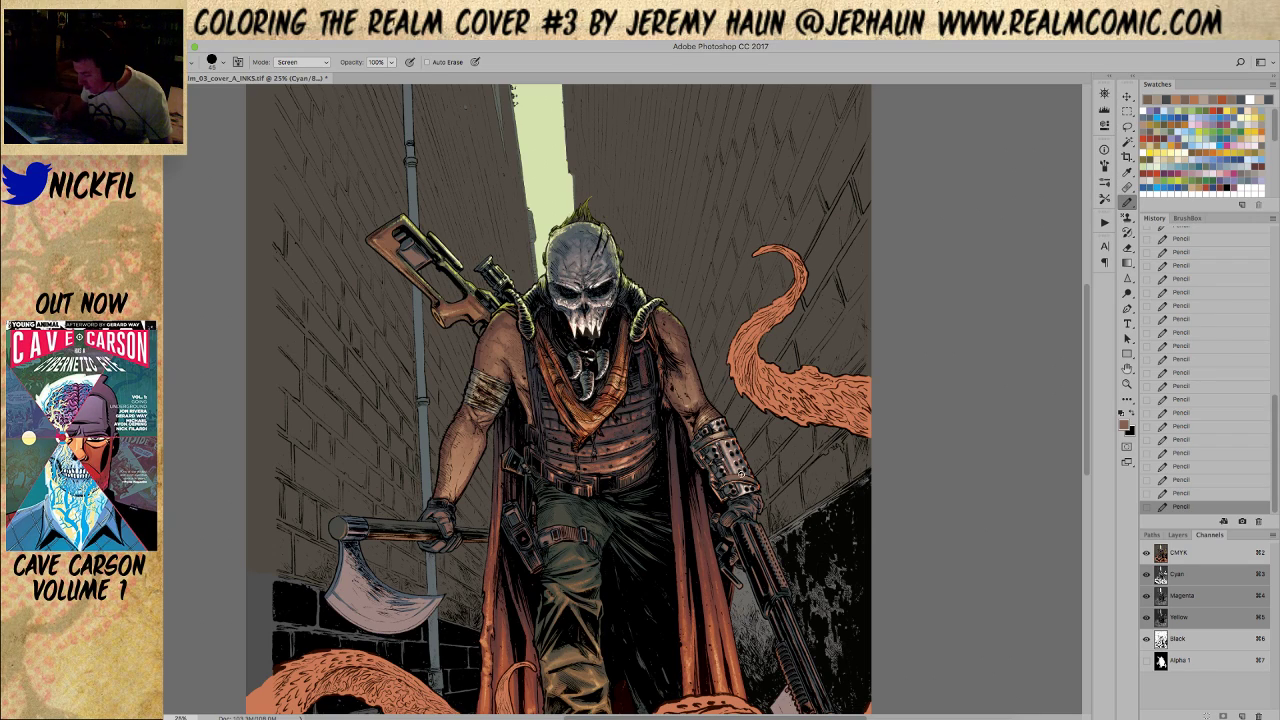
drag(737, 477, 743, 476)
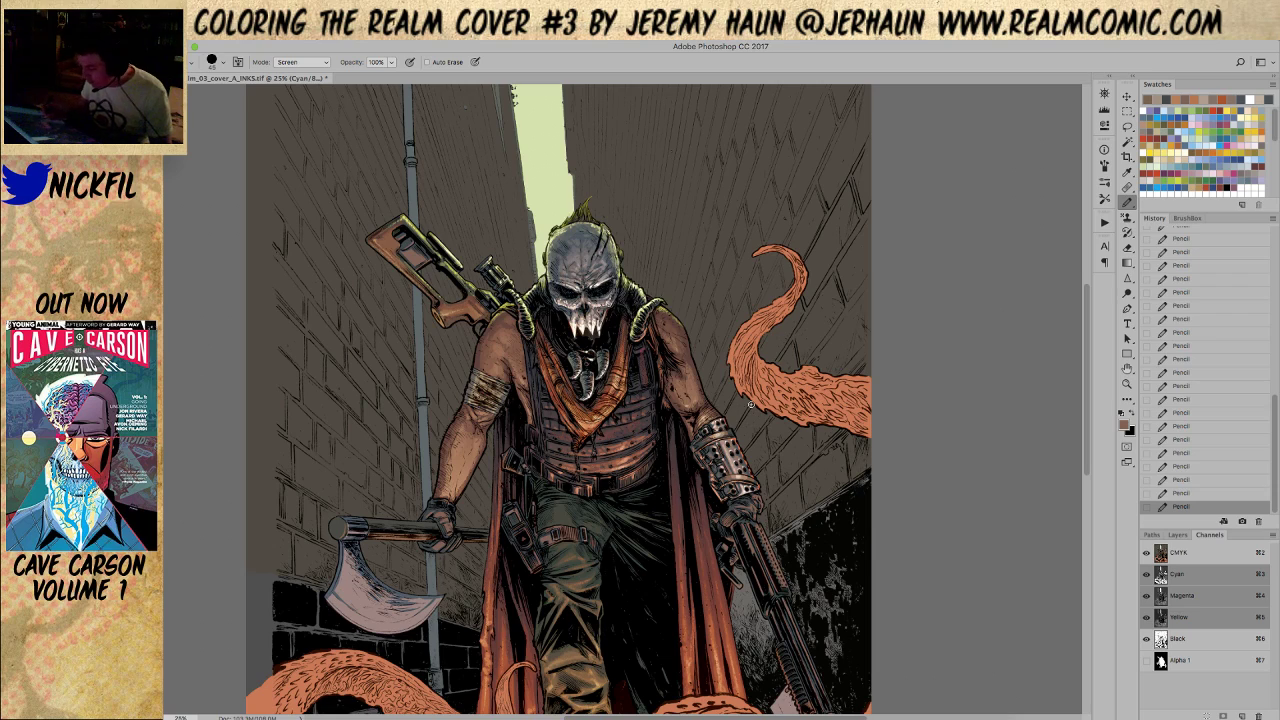
Add pale highlight rims around the gauntlet's inner holes using sampled metal tones with the Screen-mode Pencil at 100% opacity
key(space)
drag(889, 526, 897, 480)
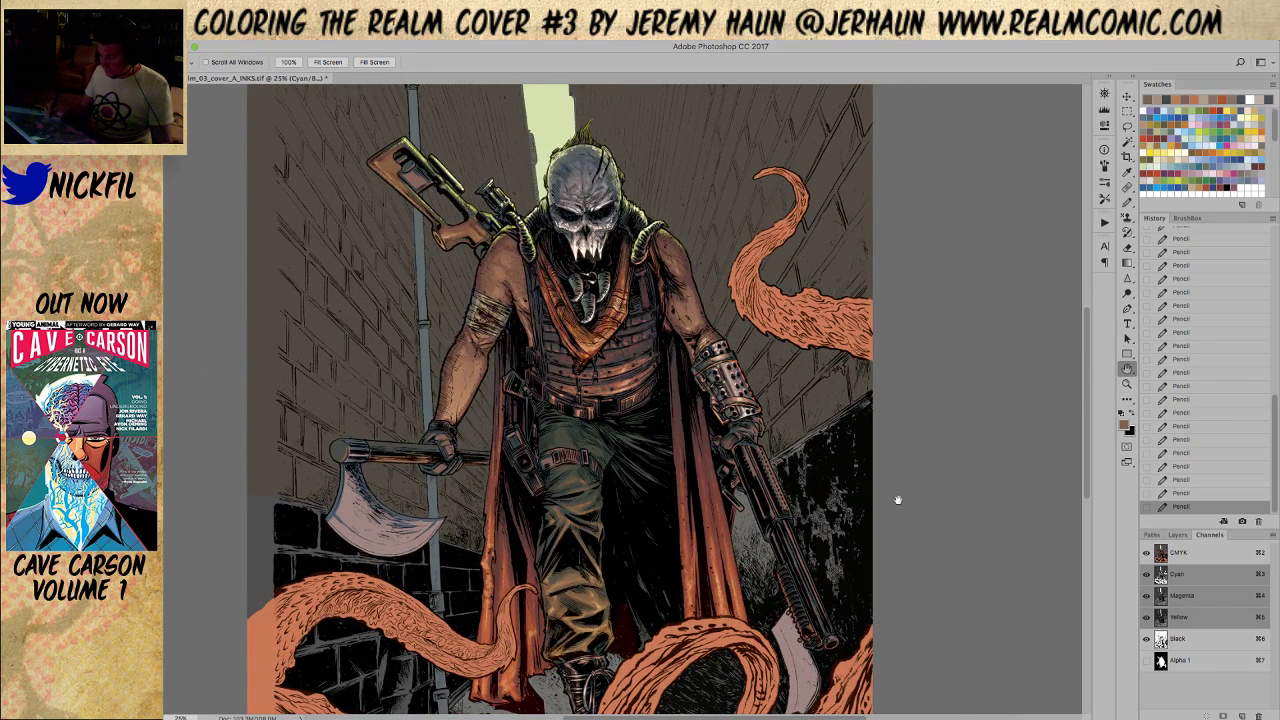
click(1127, 383)
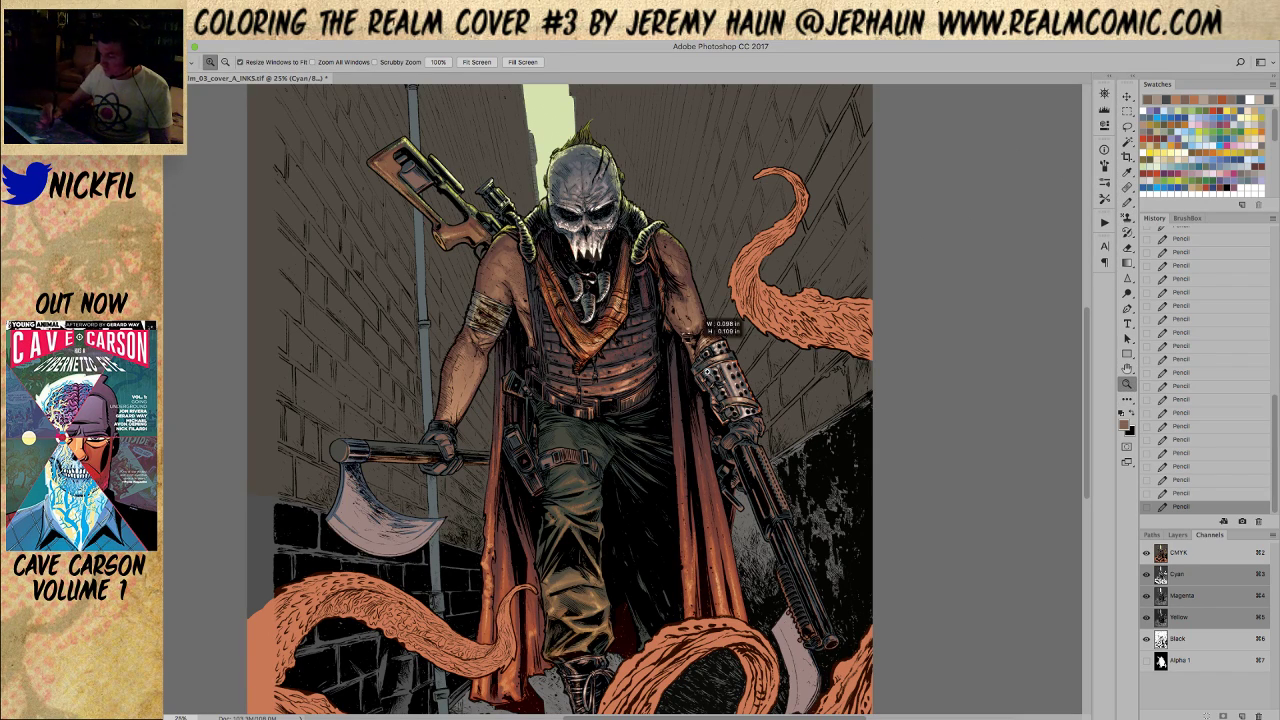
drag(700, 357, 776, 412)
key(b)
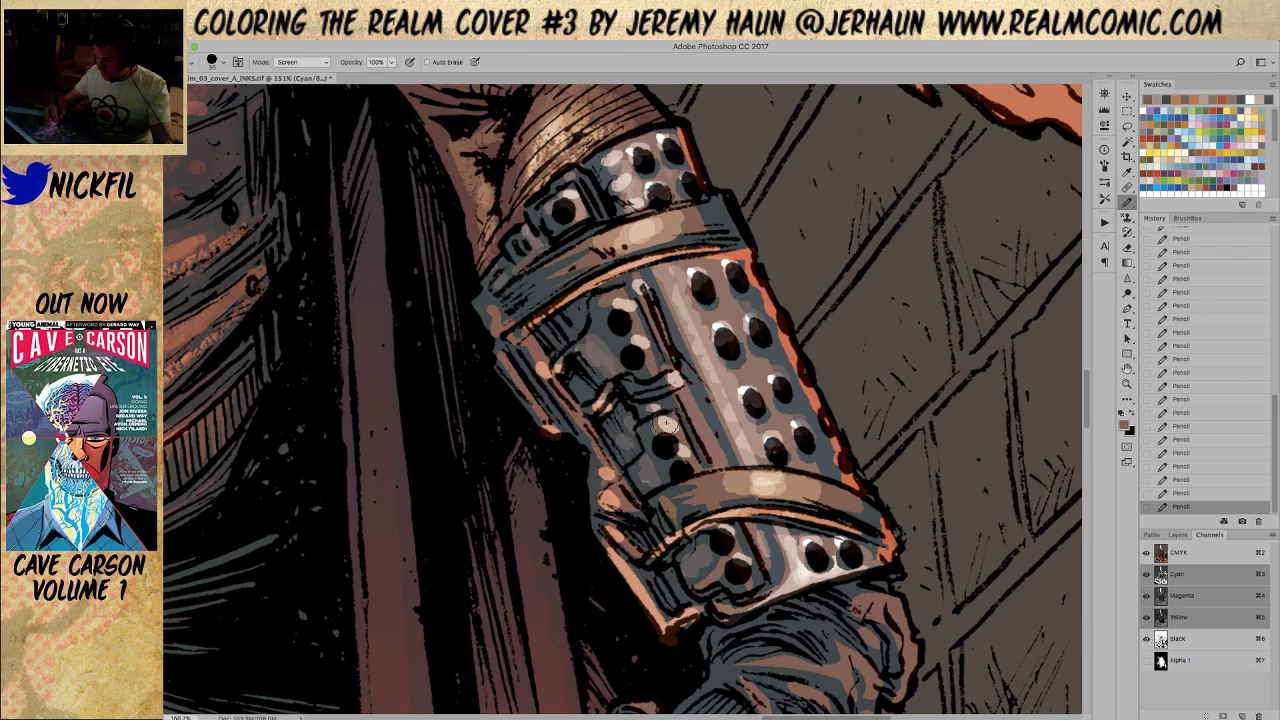
alt+click(657, 429)
alt+click(670, 428)
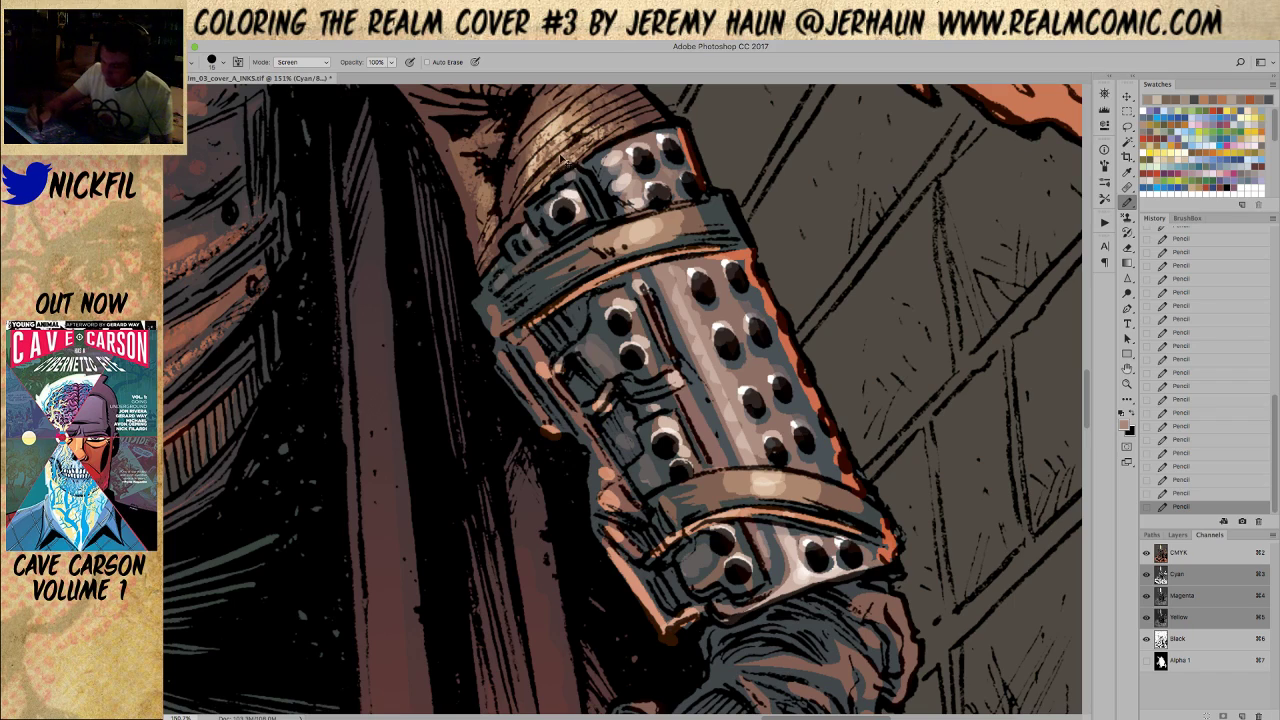
Touch up the rims of the gauntlet's inner holes with the Pencil in Normal mode at 100% opacity
click(310, 65)
click(300, 49)
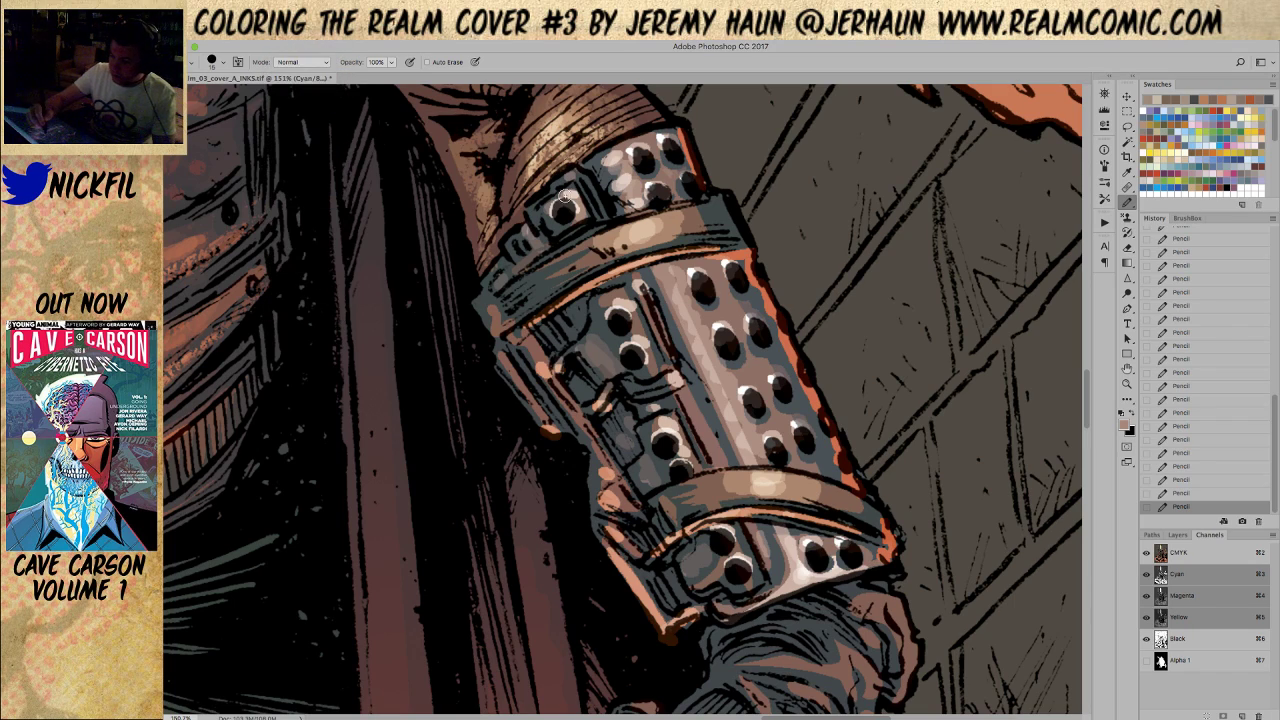
click(610, 297)
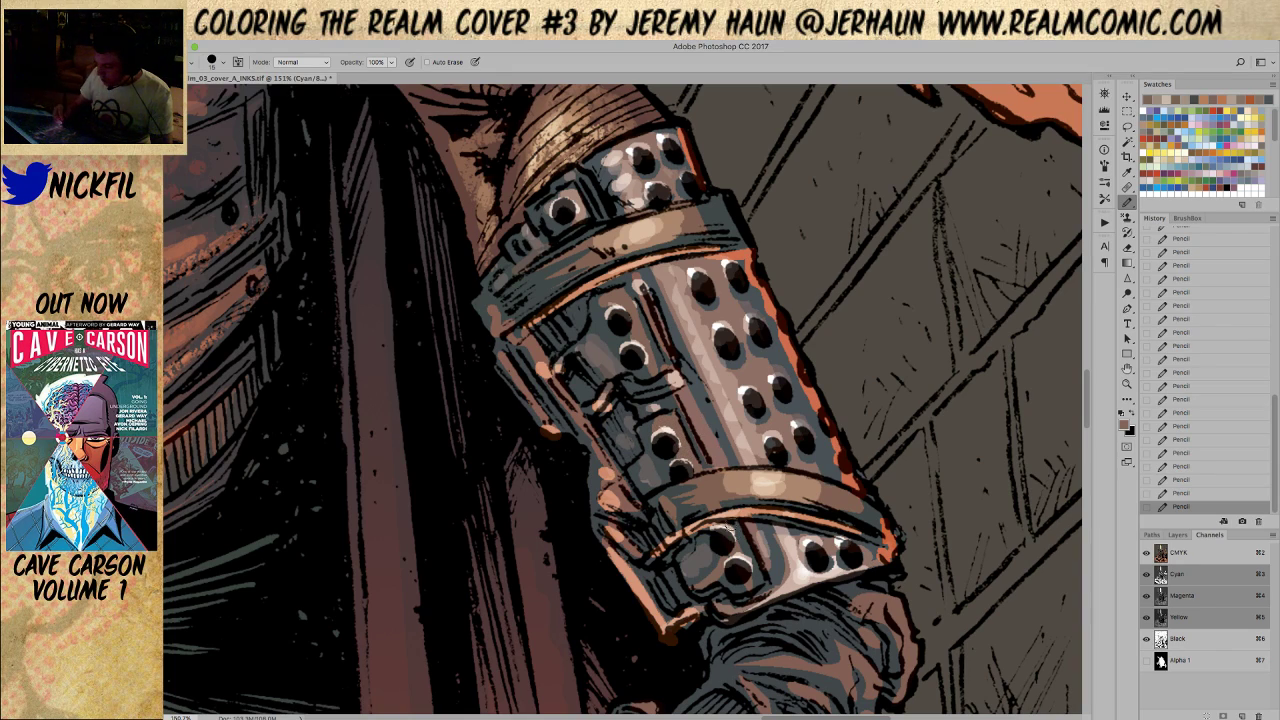
Review the gauntlet's colouring against the whole figure and cover at several zoom levels
key(z)
alt+click(868, 575)
alt+click(862, 570)
alt+click(850, 558)
alt+click(847, 576)
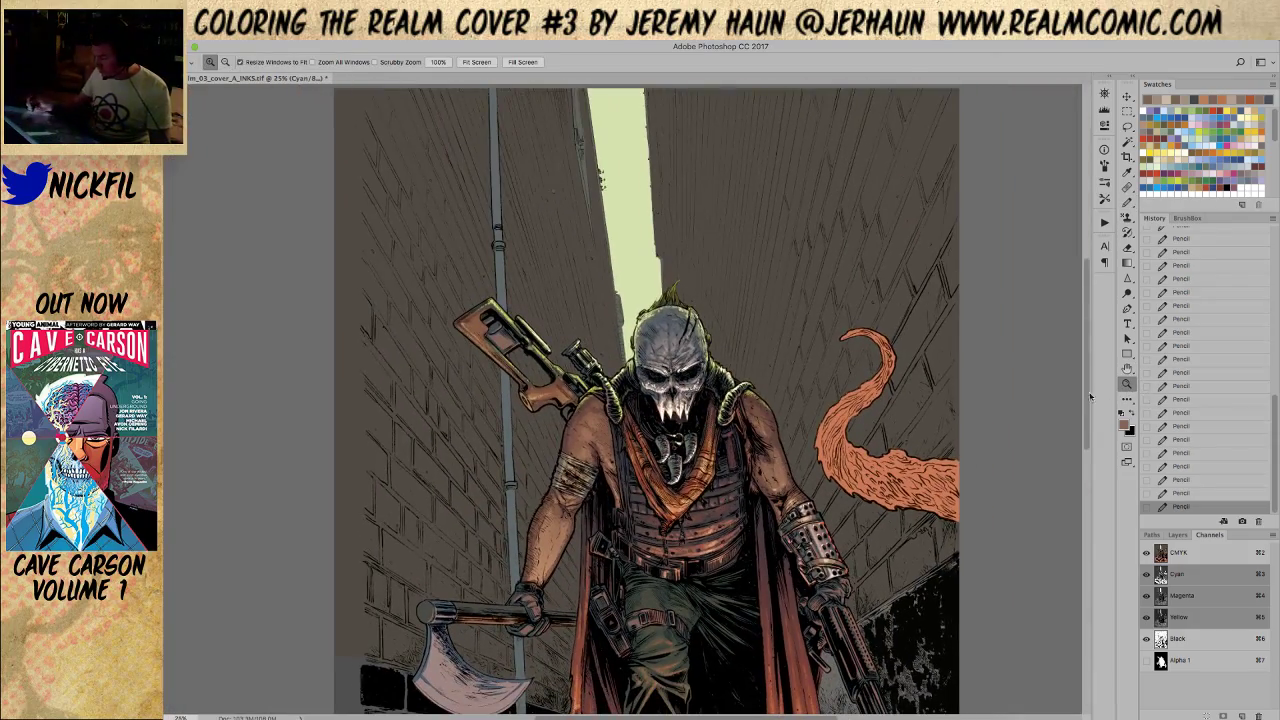
click(1127, 368)
drag(970, 592, 885, 500)
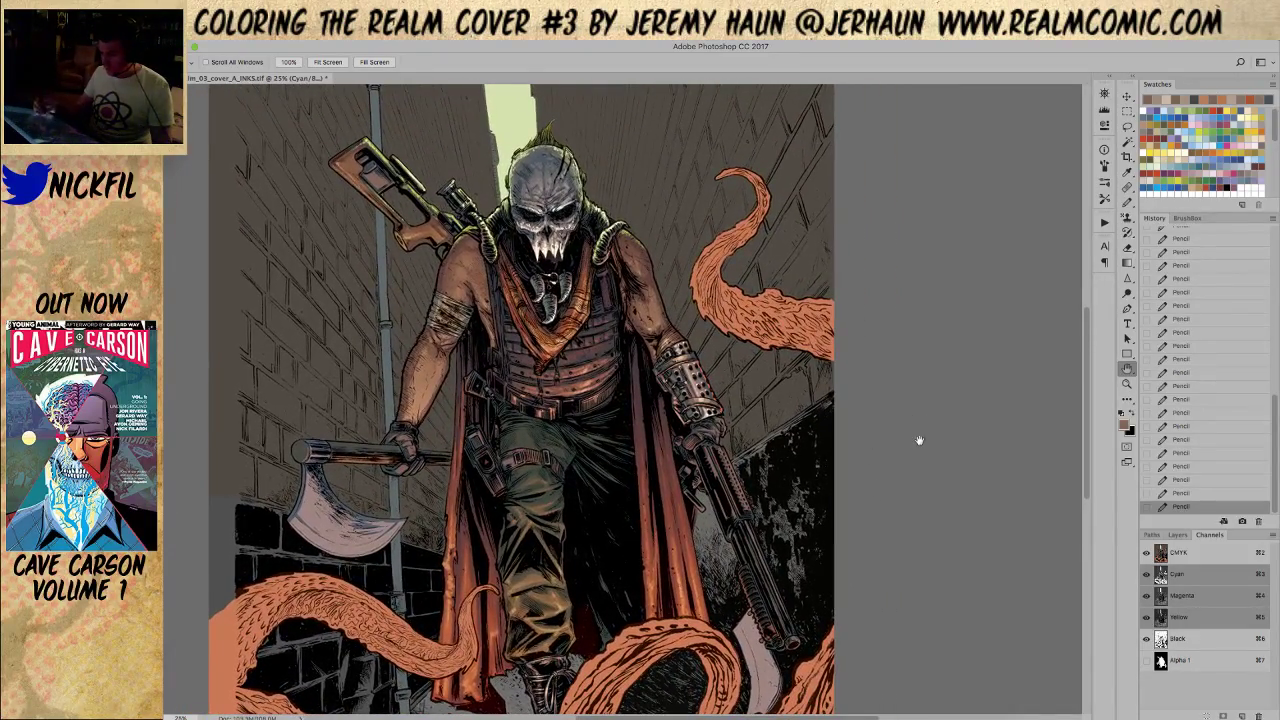
click(1127, 384)
alt+click(869, 529)
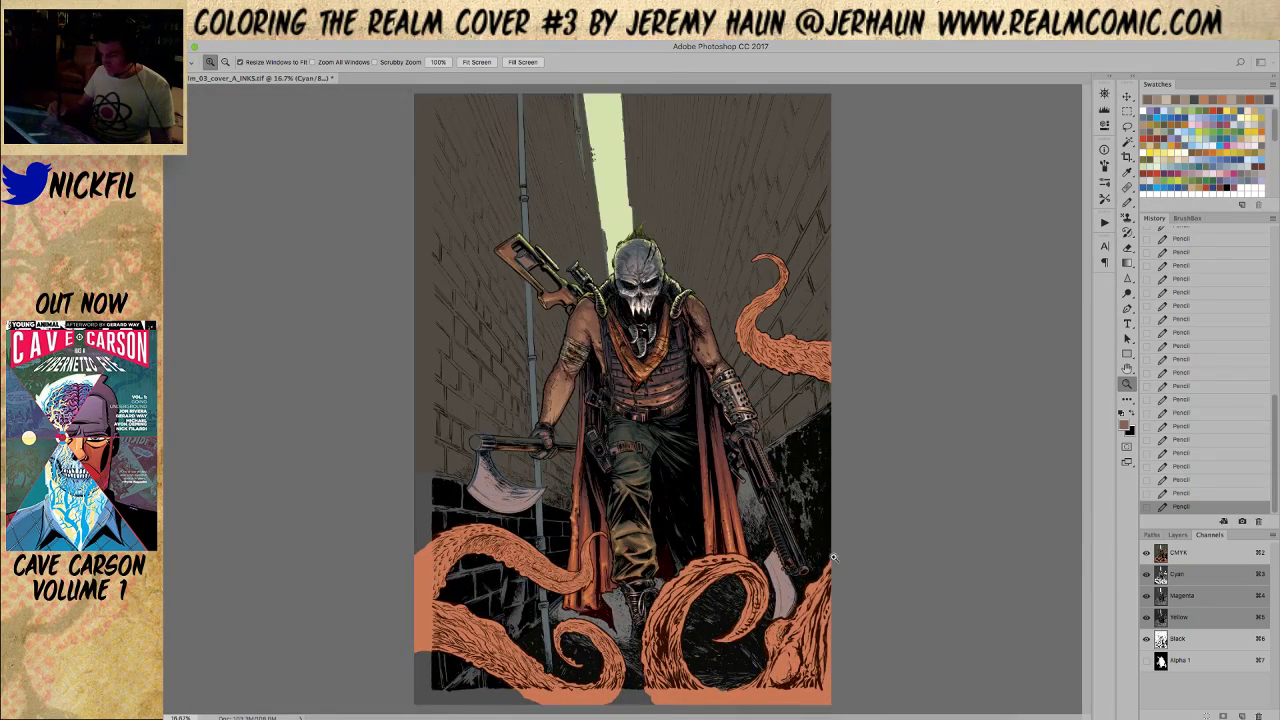
click(837, 571)
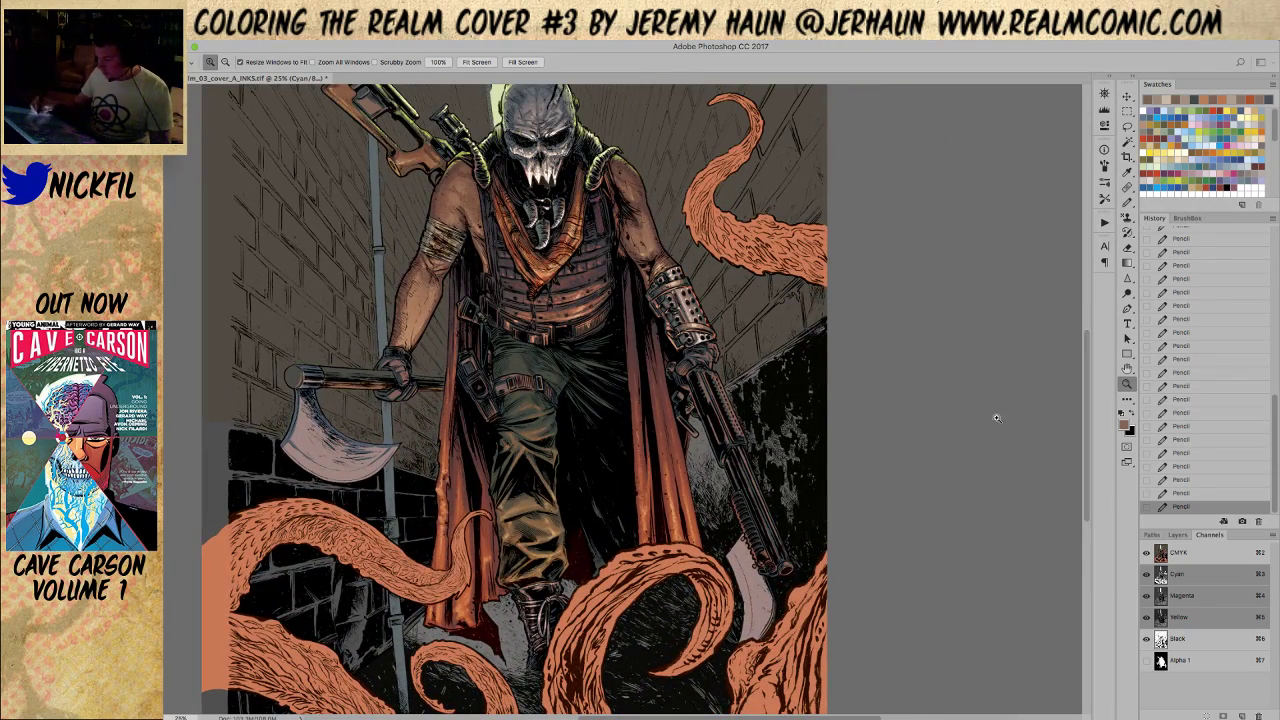
click(691, 376)
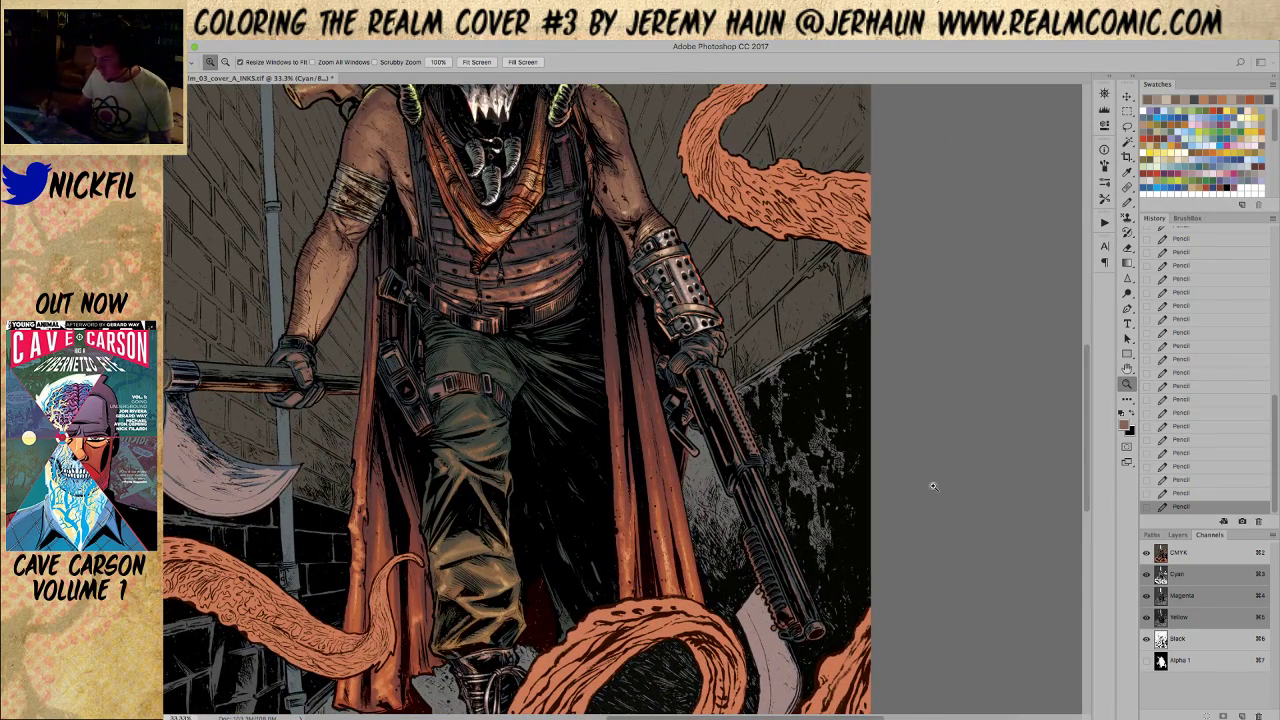
key(space)
drag(829, 420, 829, 515)
click(1127, 201)
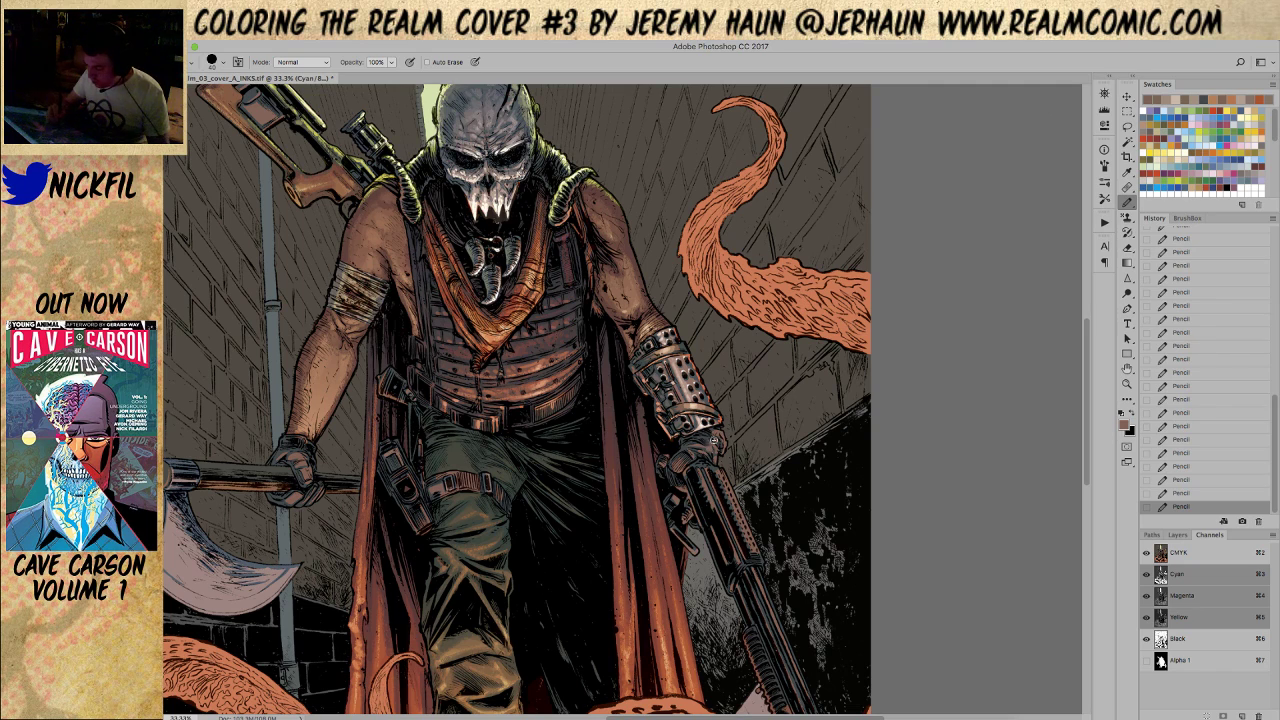
click(1127, 384)
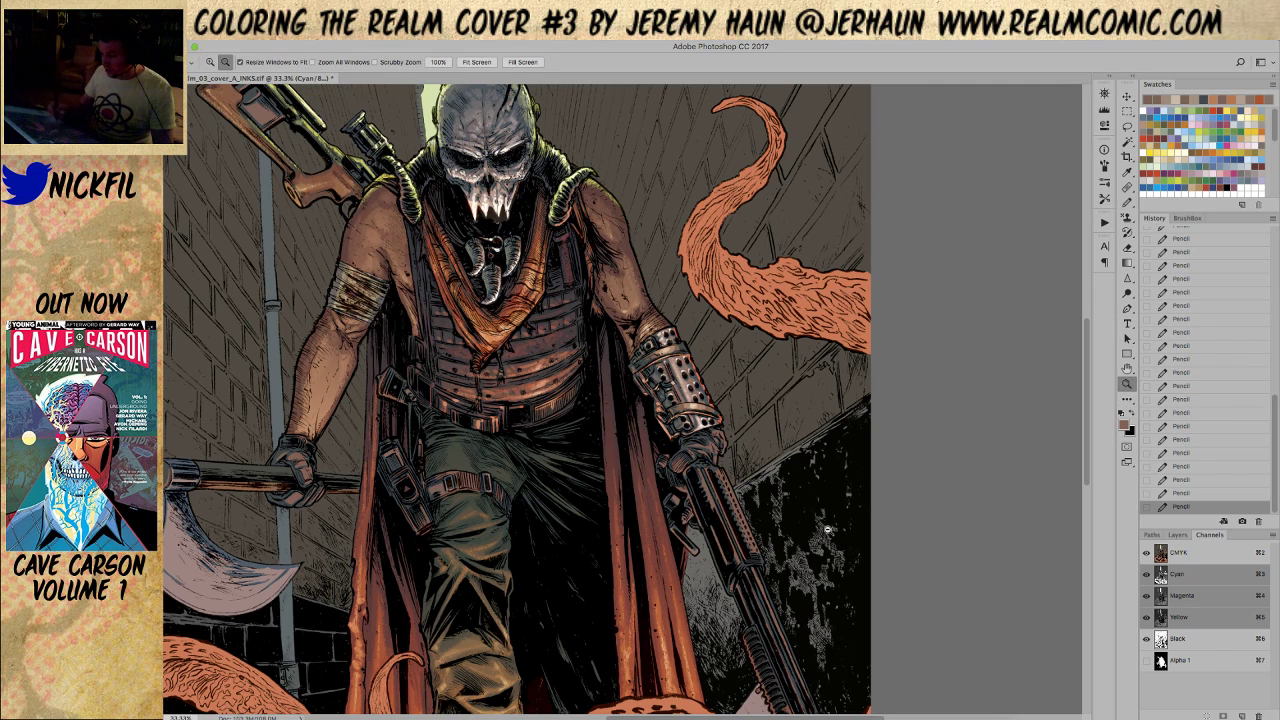
alt+click(836, 530)
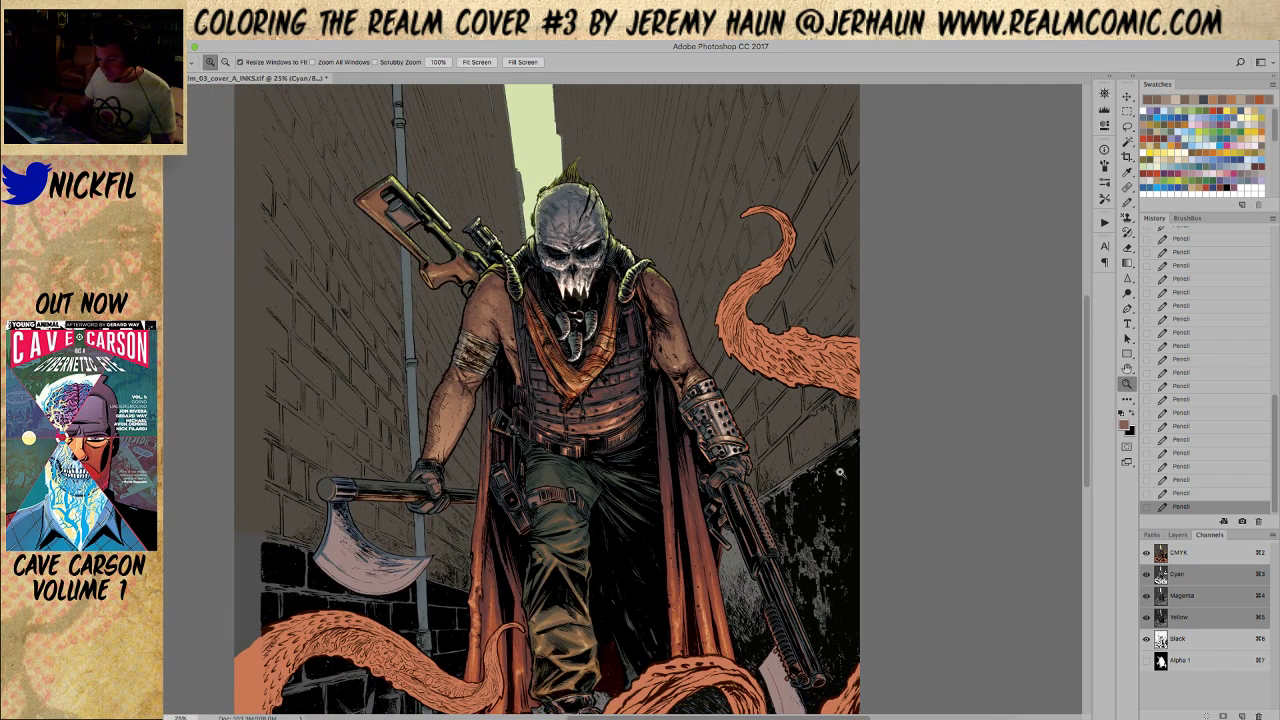
Select the blade of the axe in the figure's hand with the Lasso, using no feather
click(1127, 368)
mouse_move(817, 493)
mouse_down()
mouse_move(876, 324)
mouse_move(839, 339)
mouse_move(910, 410)
mouse_move(930, 576)
mouse_up()
click(1127, 125)
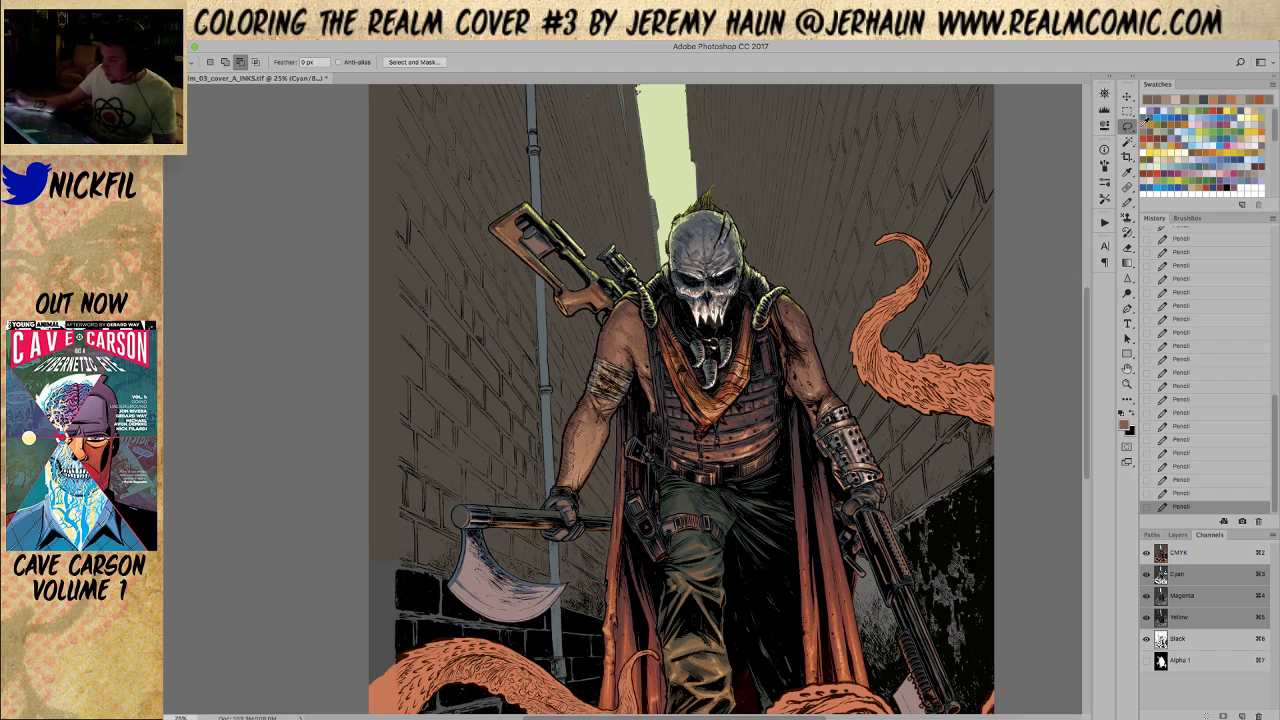
mouse_move(488, 552)
mouse_down()
mouse_move(470, 538)
mouse_move(456, 590)
mouse_move(495, 628)
mouse_move(550, 616)
mouse_move(566, 582)
mouse_up()
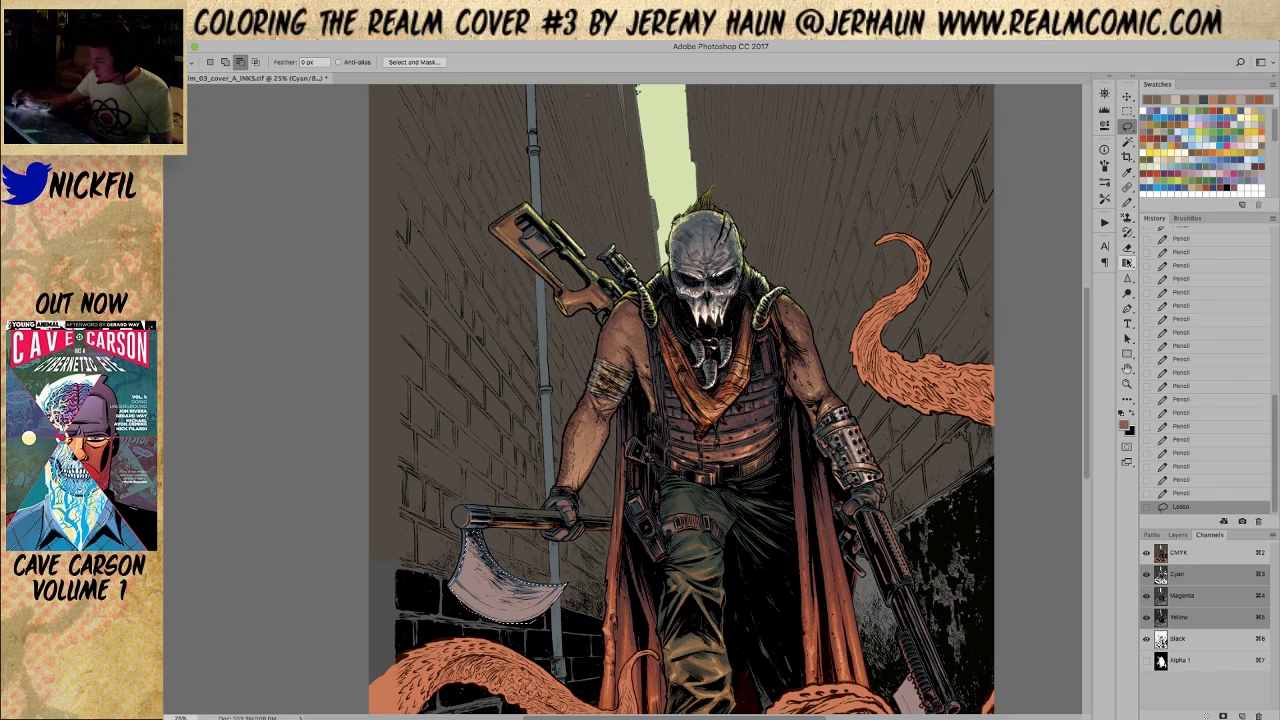
Shade the selected axe blade with blue-grey radial gradients in Normal mode at 100% opacity
click(1127, 262)
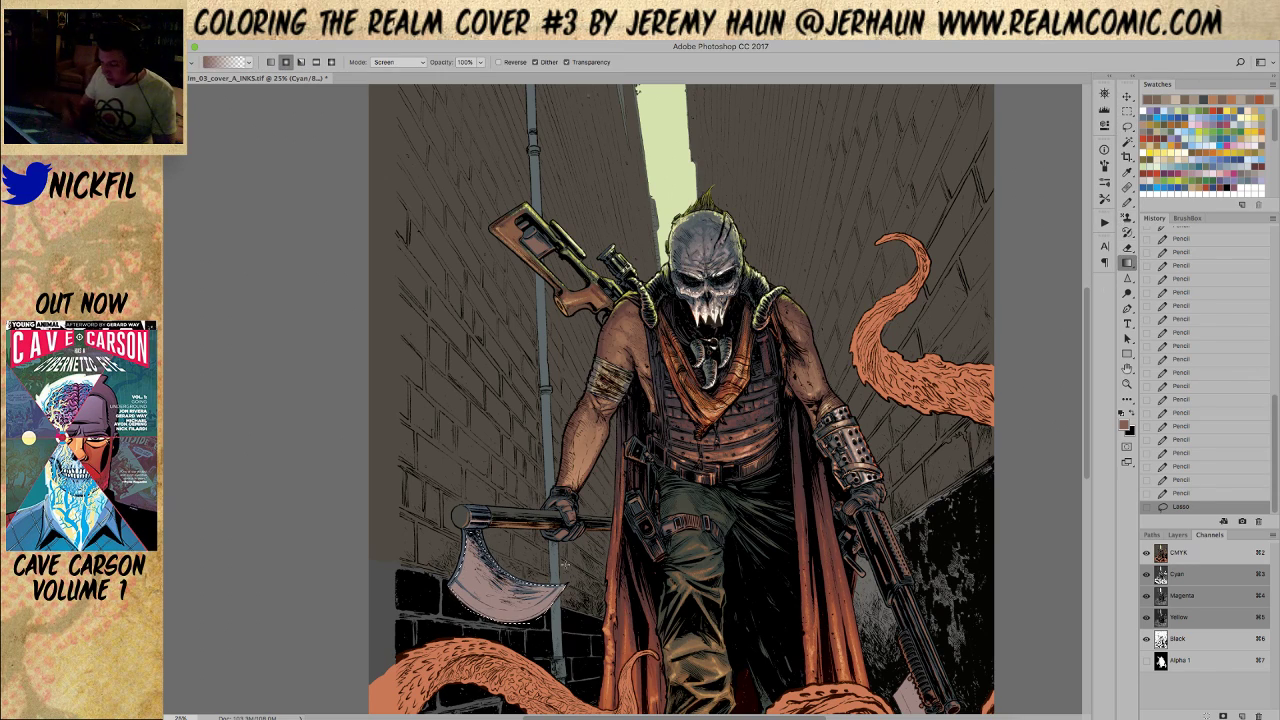
click(396, 63)
click(390, 43)
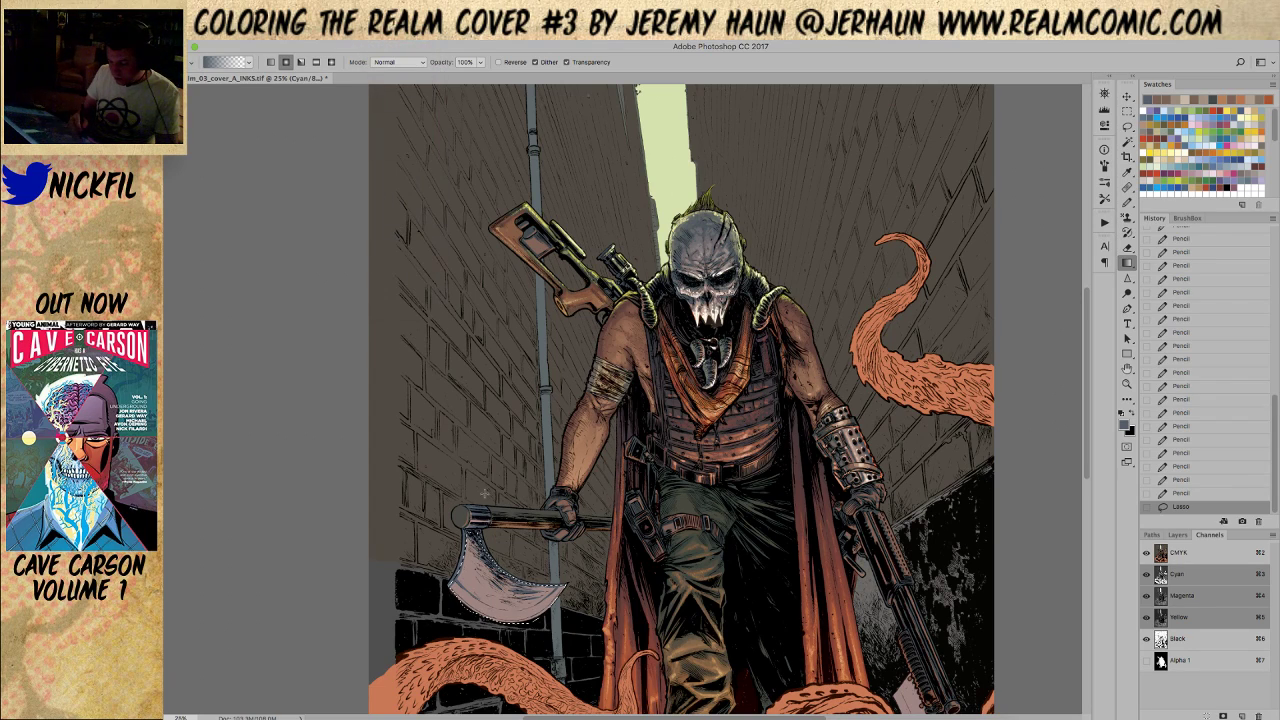
drag(480, 560, 540, 600)
drag(492, 461, 502, 612)
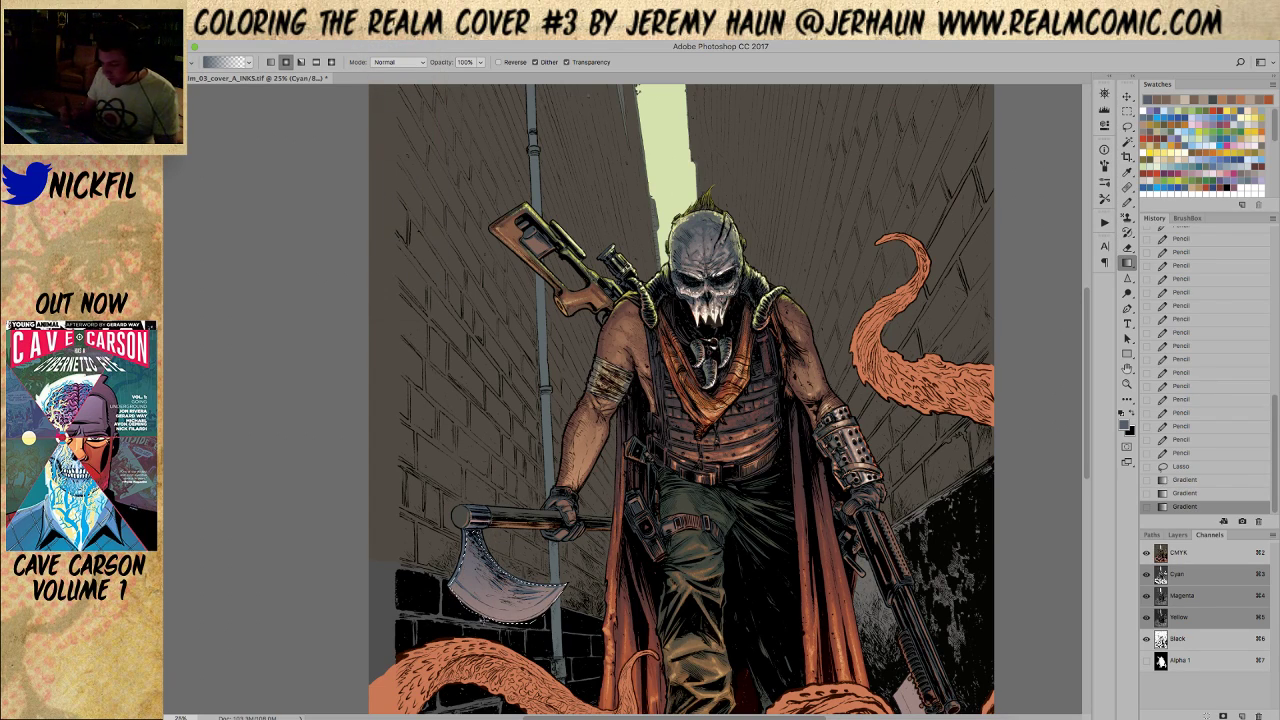
Warm the selected axe blade with orange-red and pale cream radial gradients in Screen mode at 100% opacity
click(1218, 104)
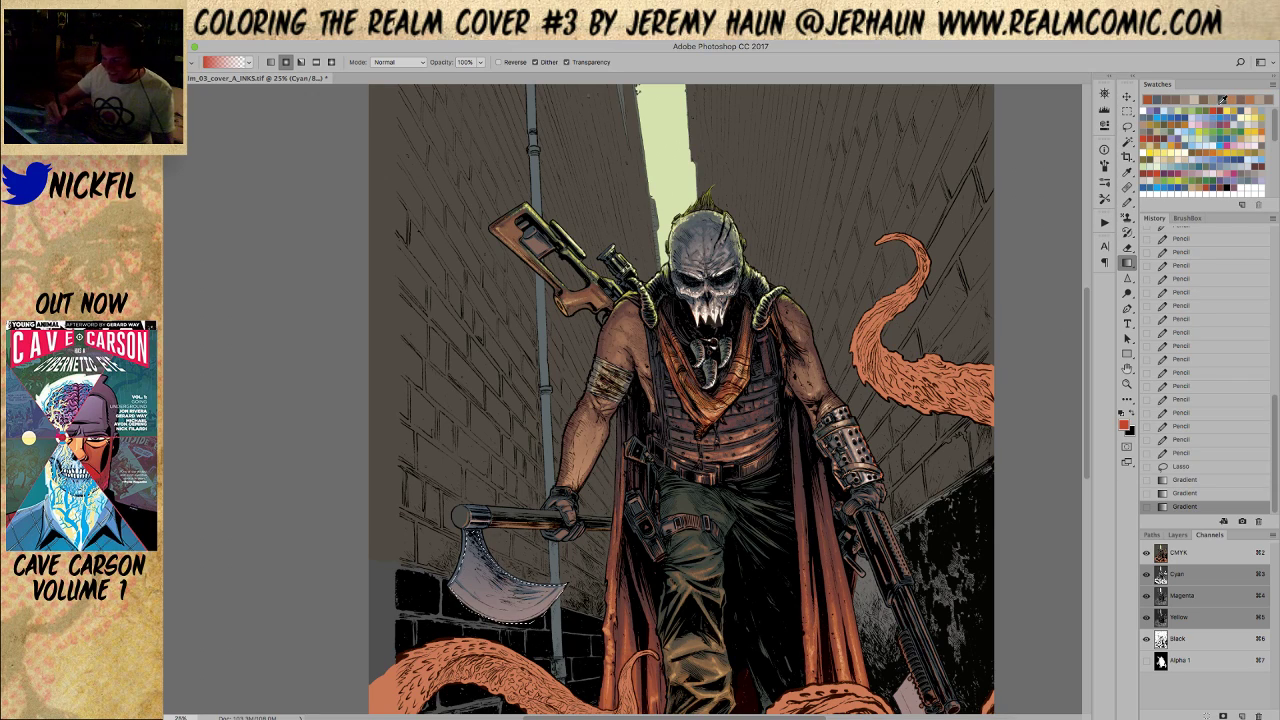
click(396, 63)
click(392, 154)
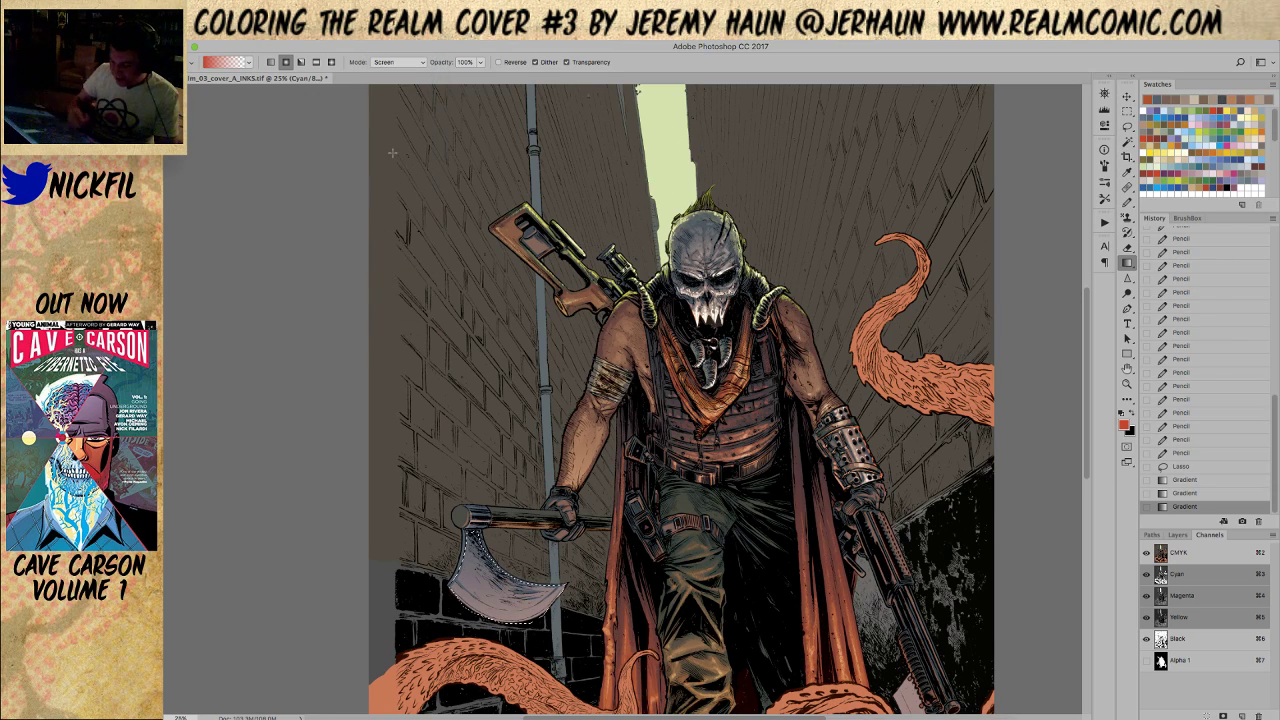
drag(494, 470, 502, 612)
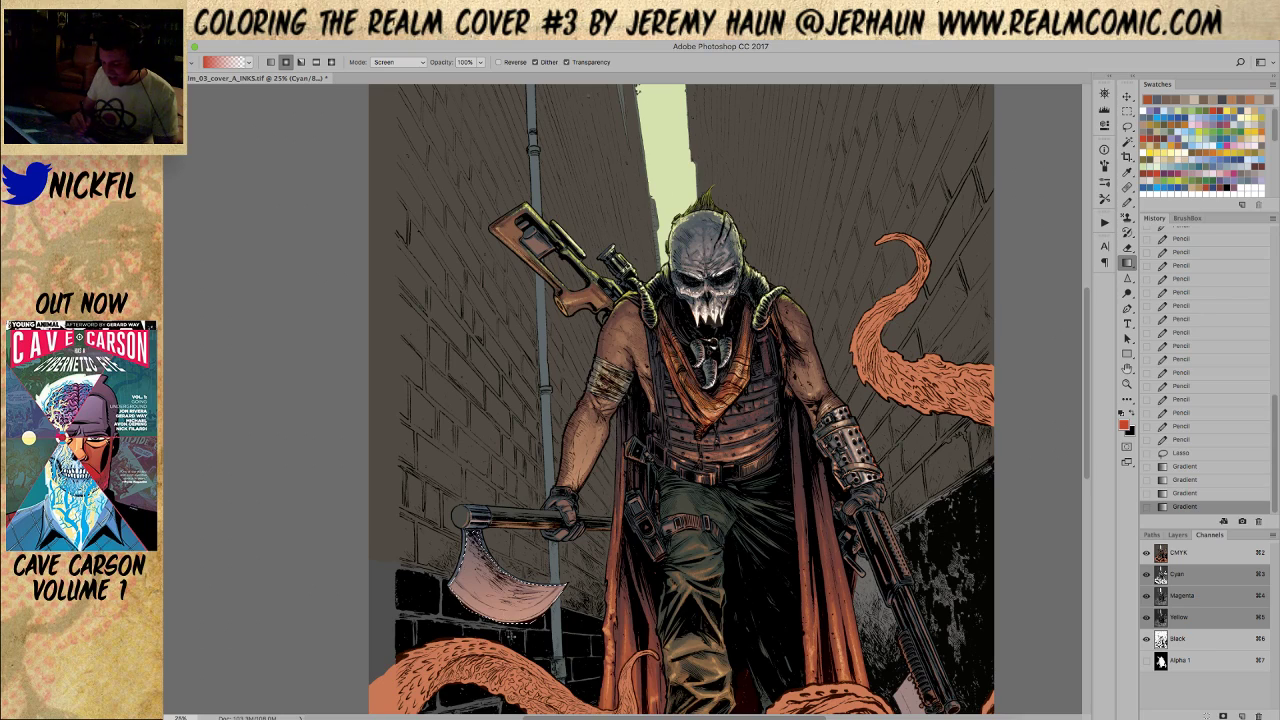
click(1198, 129)
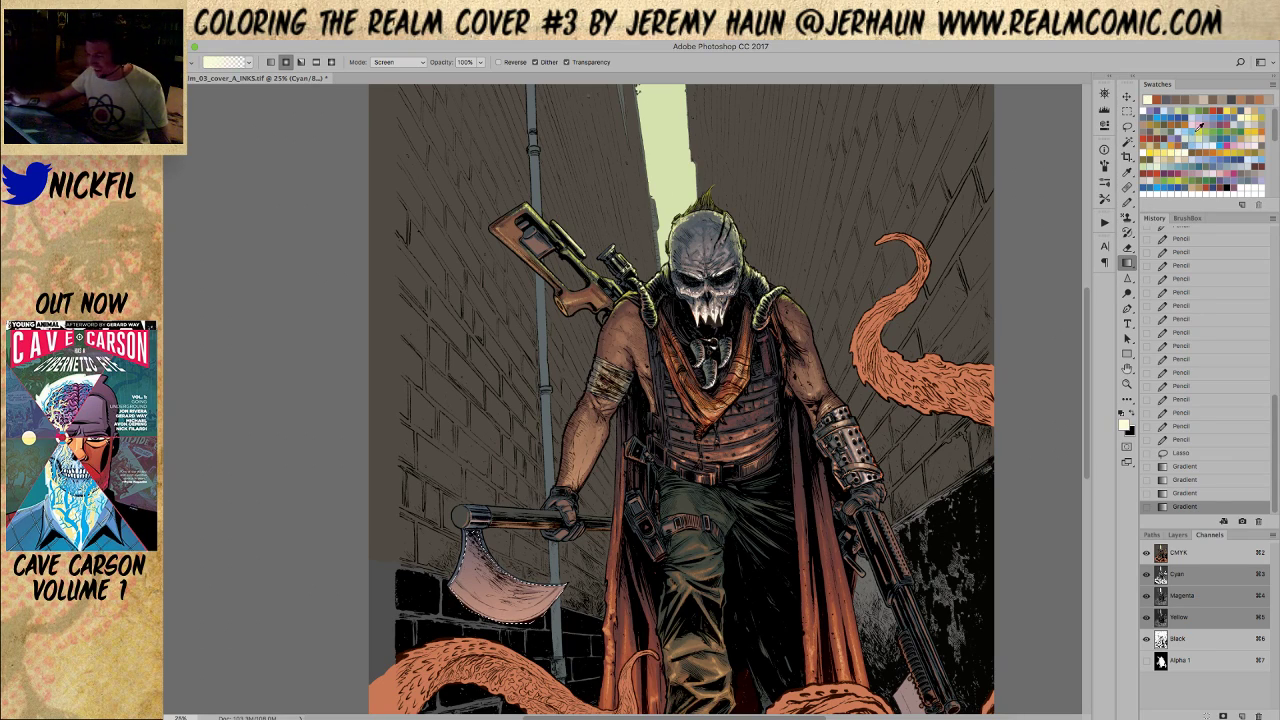
drag(500, 610, 490, 553)
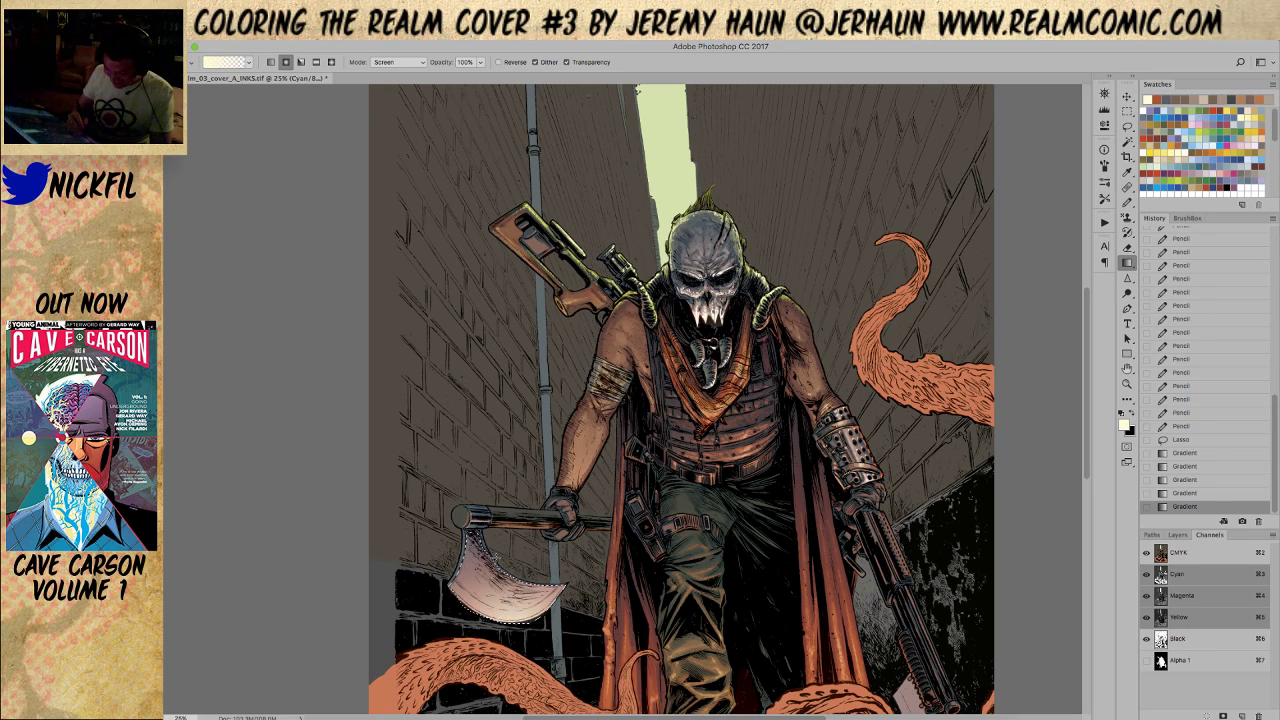
click(1218, 108)
drag(530, 602, 520, 576)
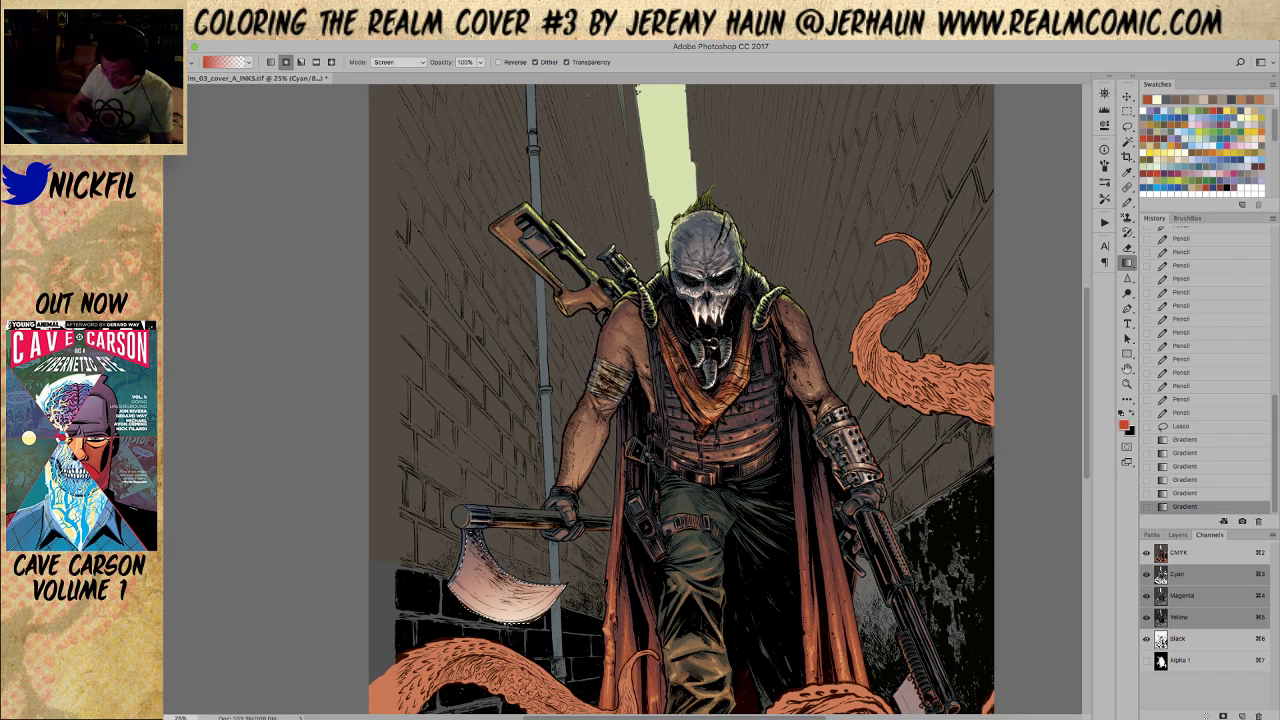
Add the axe's metal collar to the blade selection, remove stray areas elsewhere, apply orange-red Screen gradients over it, and deselect
click(1126, 142)
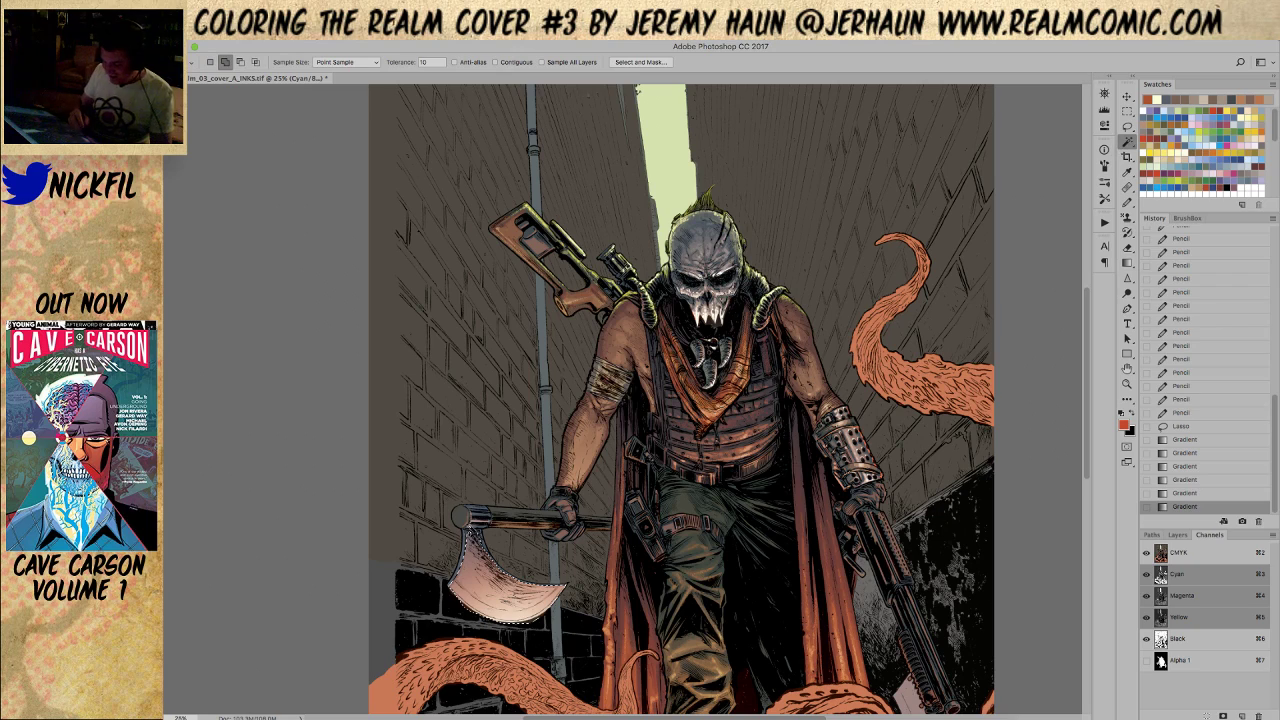
click(505, 585)
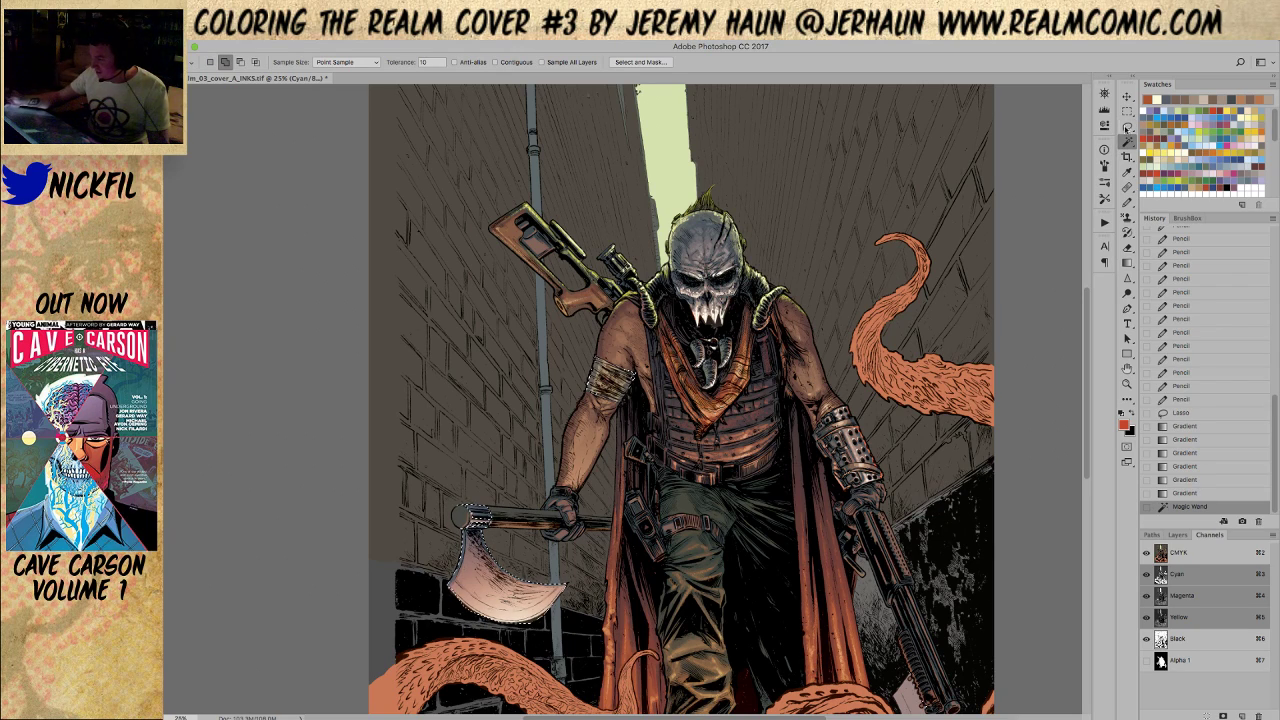
click(1127, 126)
mouse_move(664, 375)
mouse_down()
mouse_move(580, 402)
mouse_move(655, 400)
mouse_up()
drag(889, 430, 852, 456)
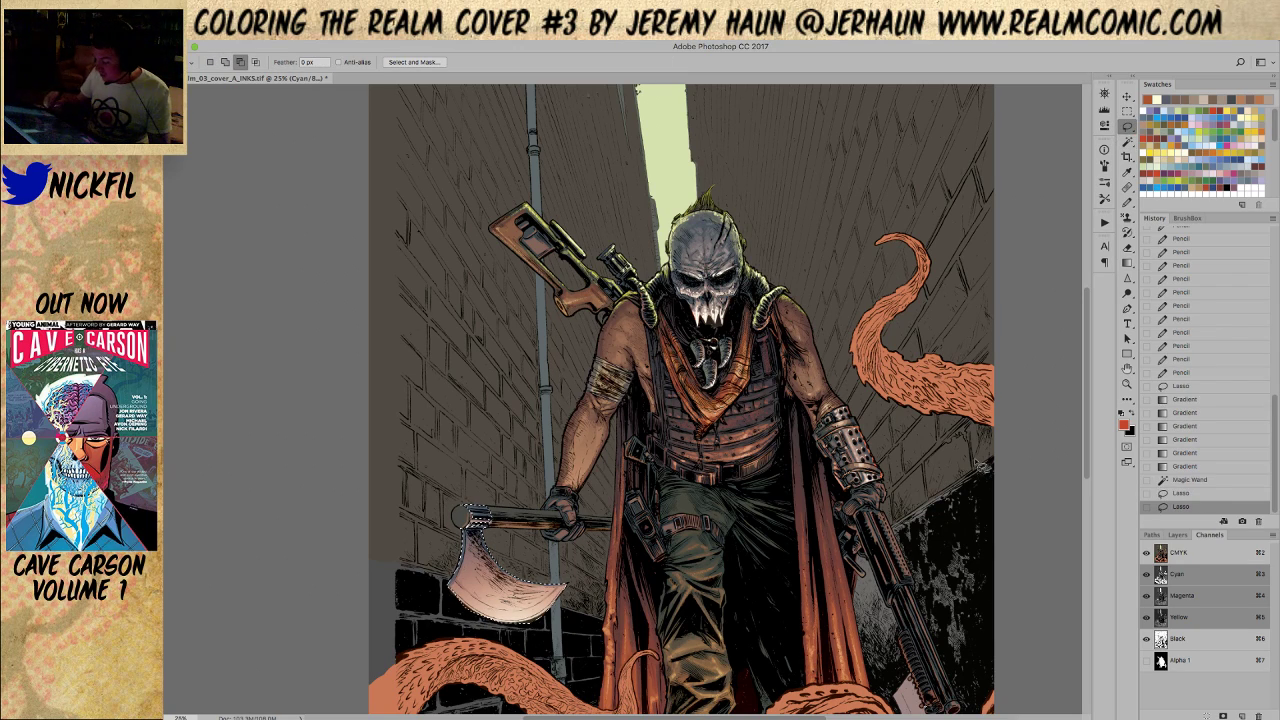
click(1127, 368)
drag(980, 420, 929, 325)
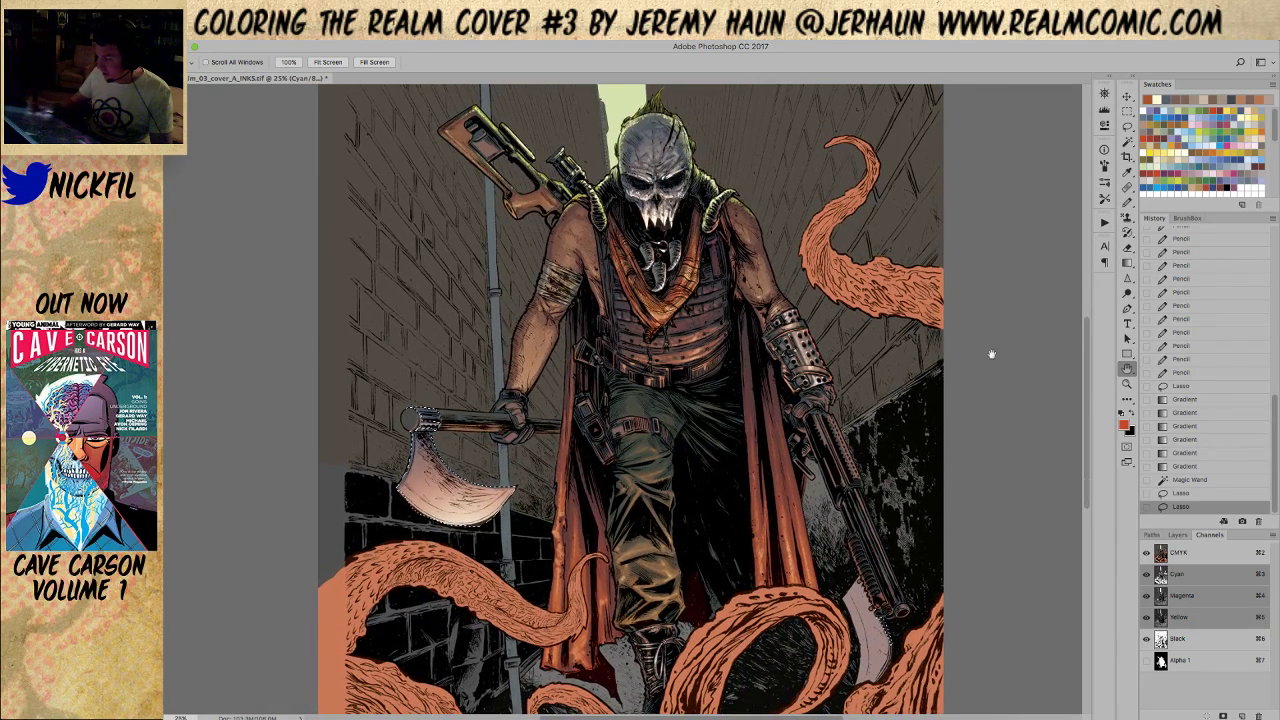
click(1127, 262)
drag(425, 420, 448, 470)
key(ctrl+d)
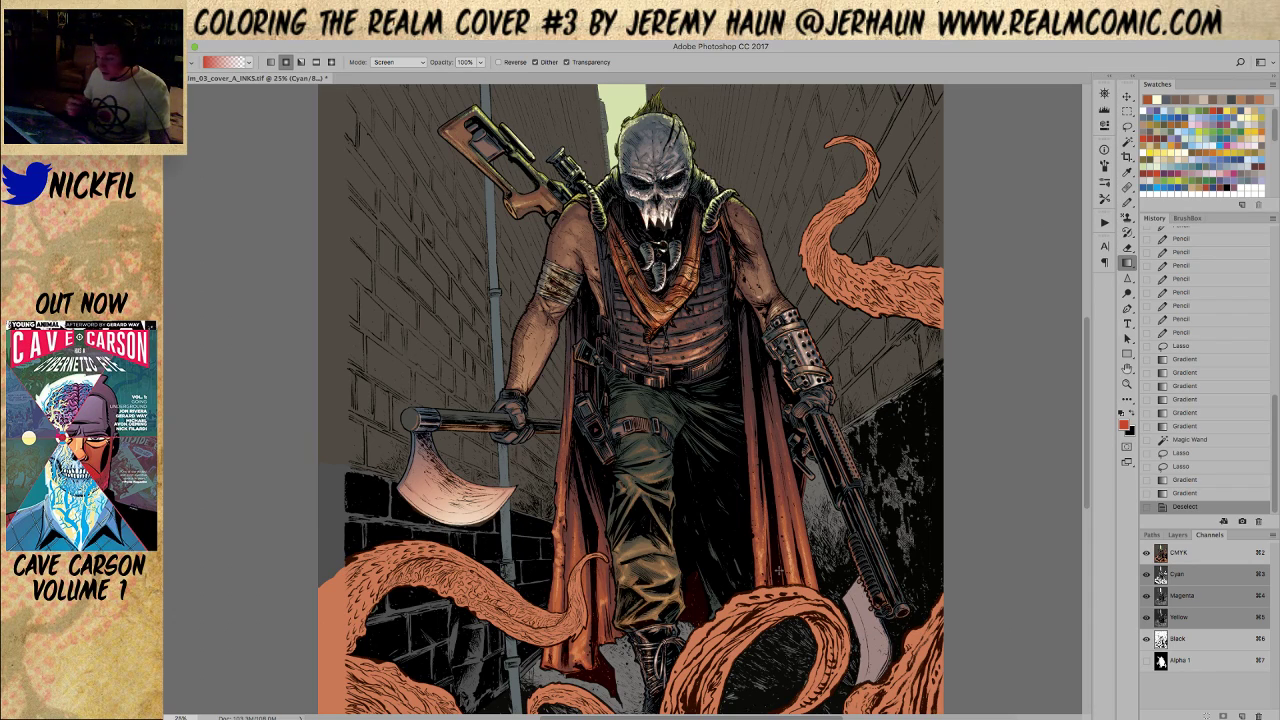
Paint pale peach highlights on the axe's metal collar with the Pencil in Normal mode, at 100% and 50% opacity
click(1127, 368)
drag(982, 502, 1060, 505)
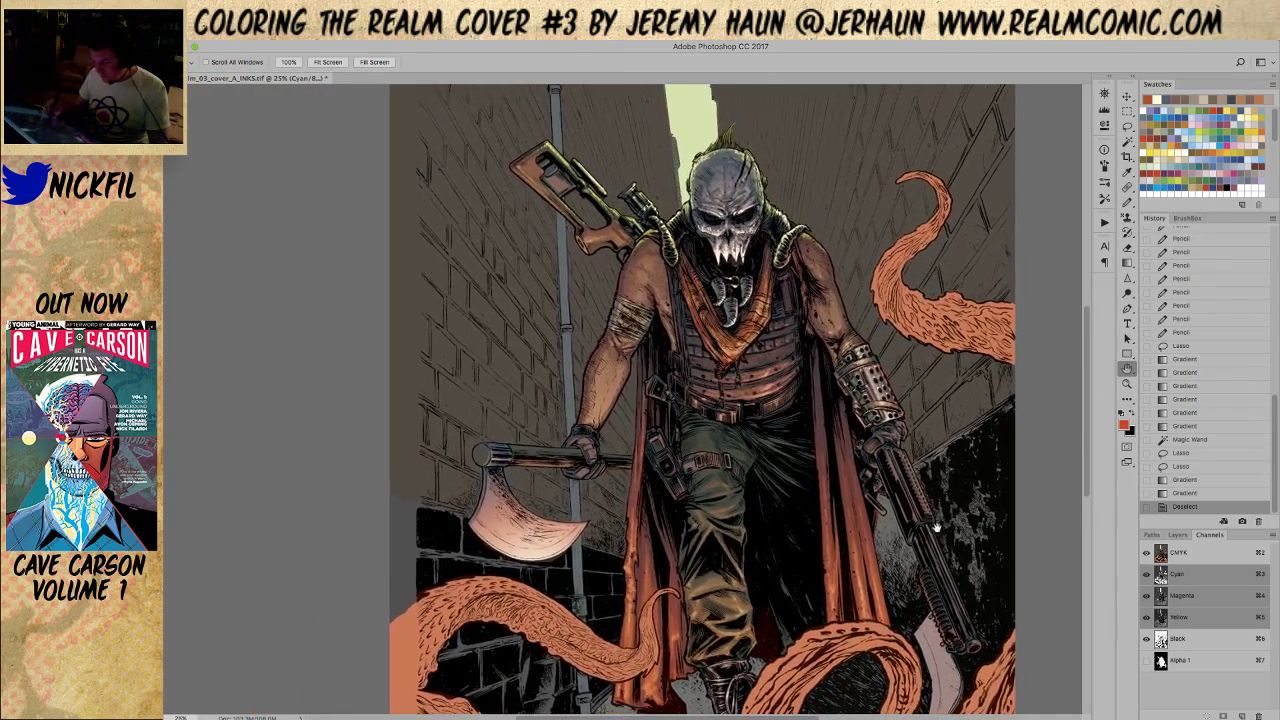
click(1127, 201)
click(508, 458)
drag(495, 465, 517, 466)
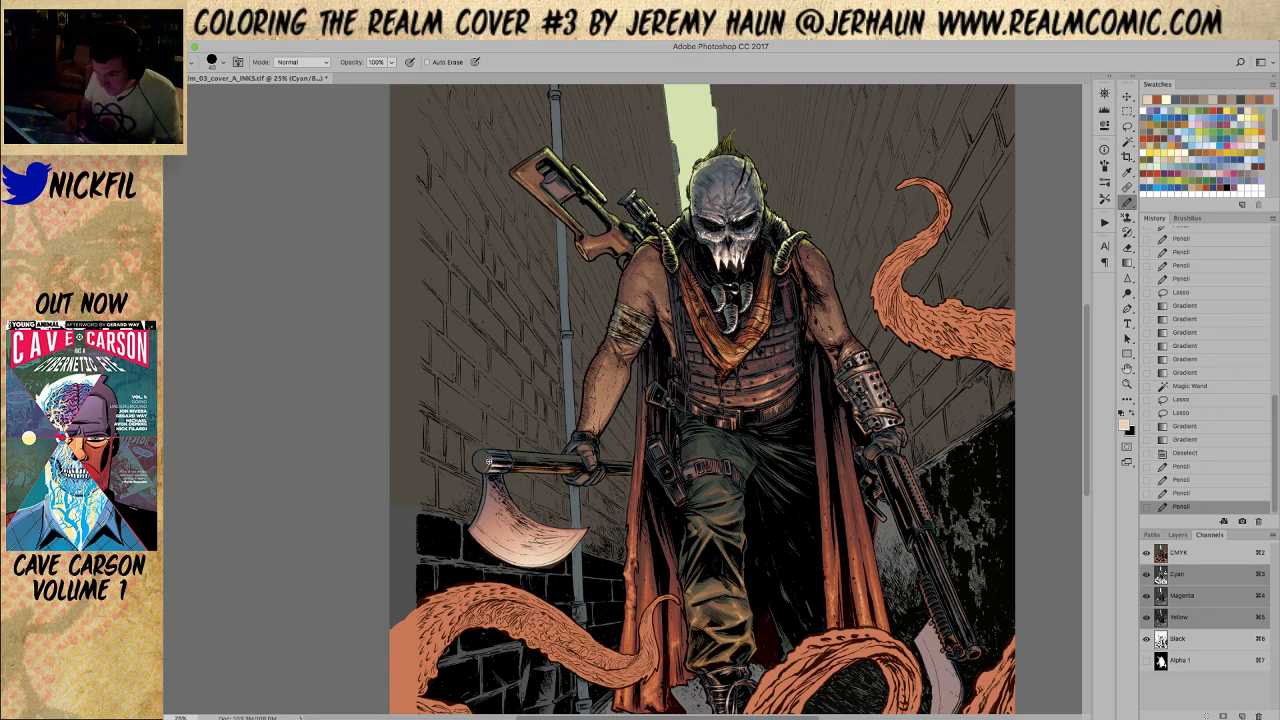
key(5)
mouse_move(492, 461)
mouse_down()
mouse_move(518, 464)
mouse_move(505, 460)
mouse_up()
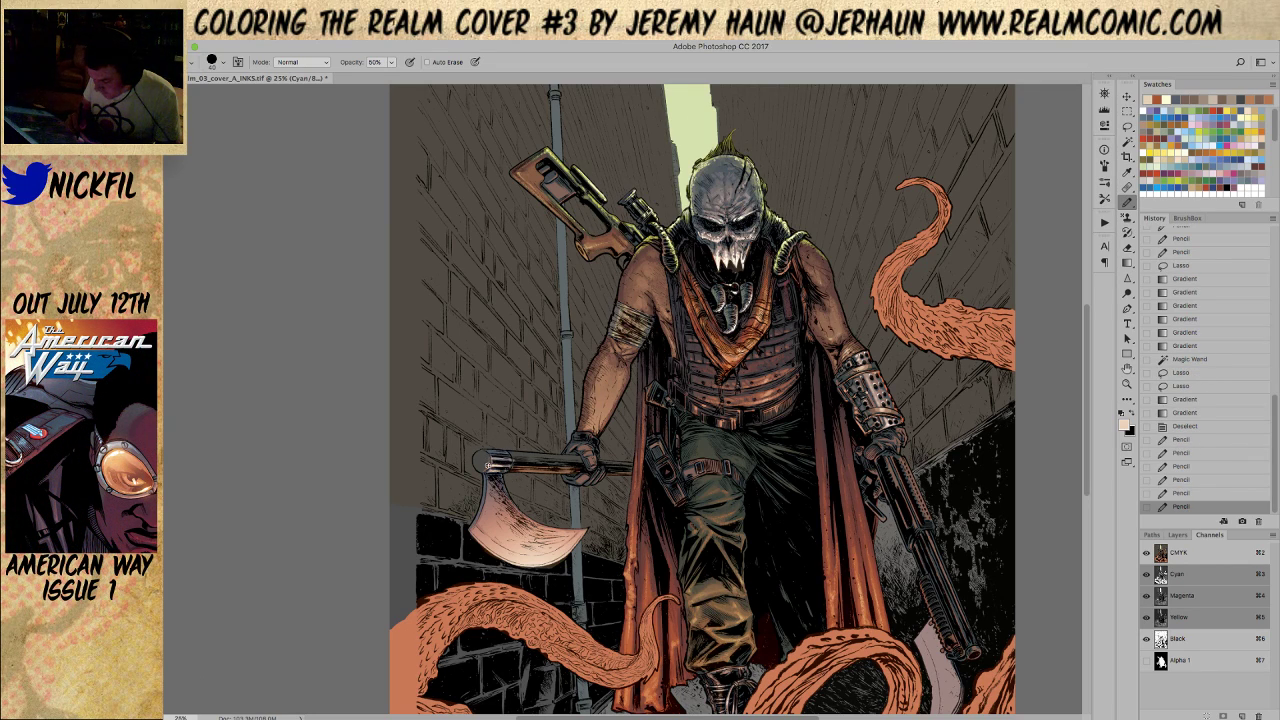
Paint the axe handle's round end and shaft with a sampled brown, using the Pencil in Normal mode at 50% opacity
alt+click(490, 462)
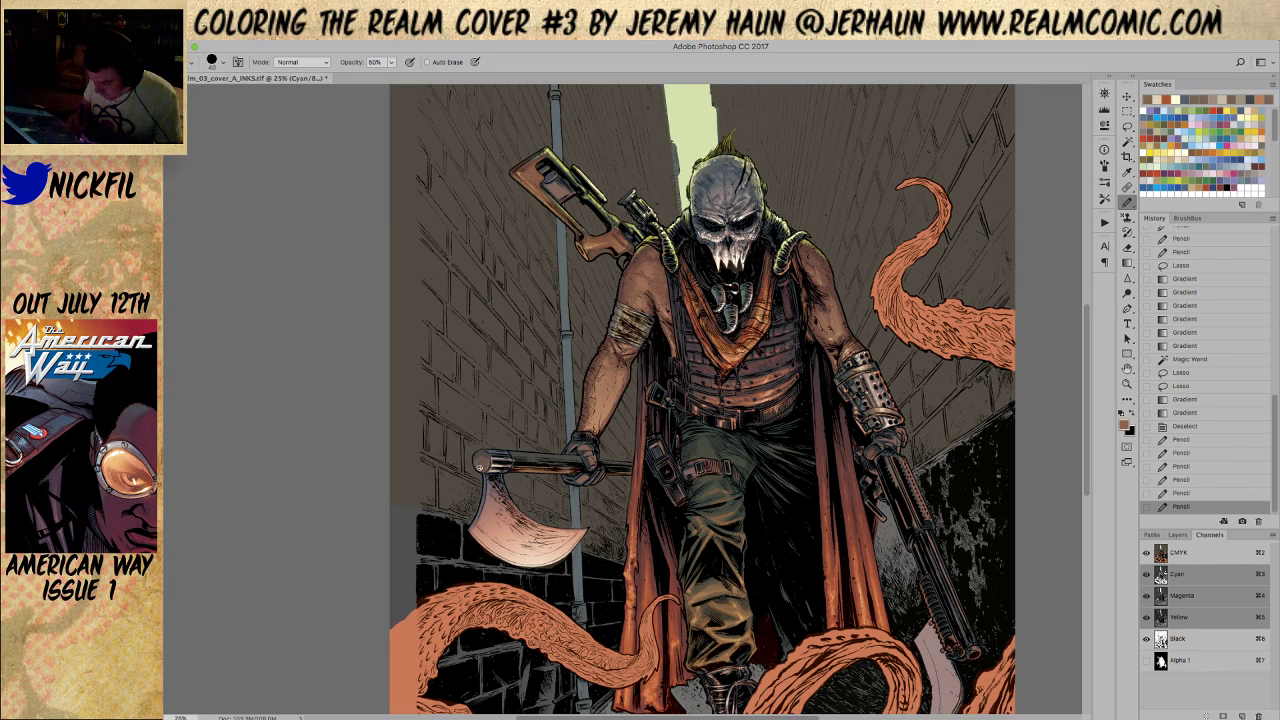
drag(479, 457, 492, 496)
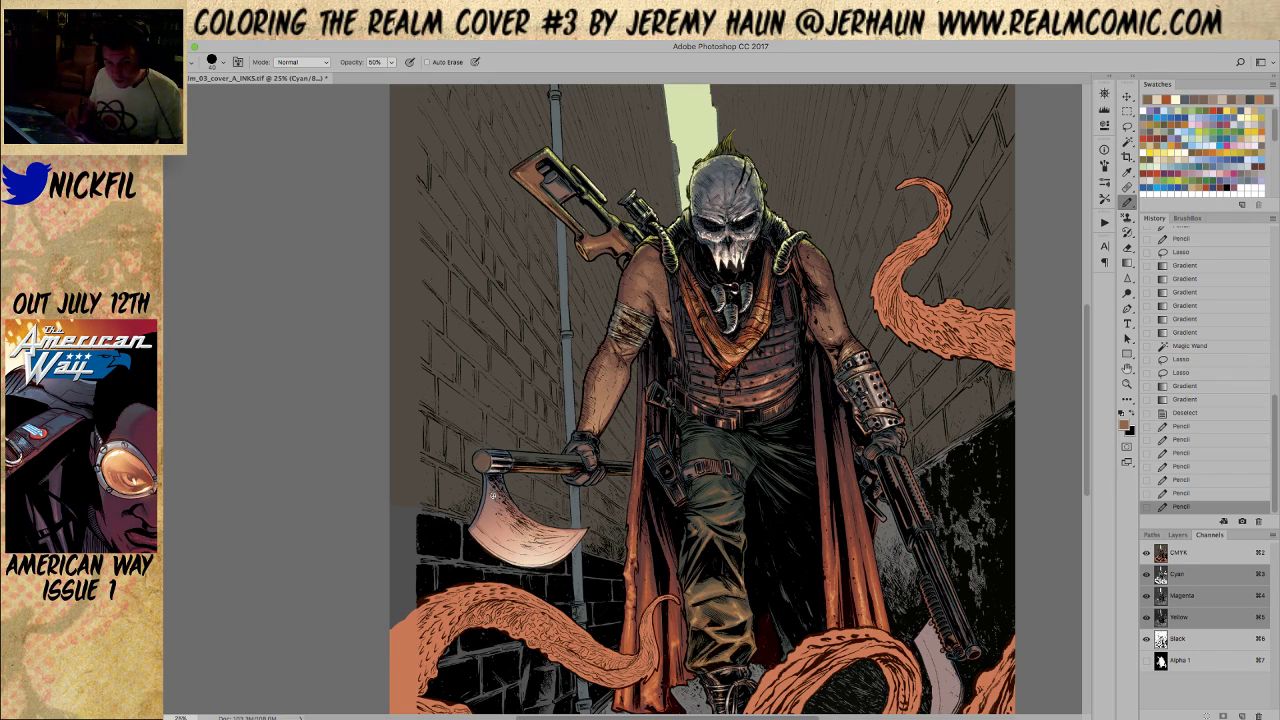
mouse_move(534, 461)
mouse_down()
mouse_move(576, 462)
mouse_move(565, 467)
mouse_up()
click(625, 468)
Brighten the wood grain along the axe handle with brown Pencil strokes in Screen mode, at 50% and 100% opacity
click(1126, 384)
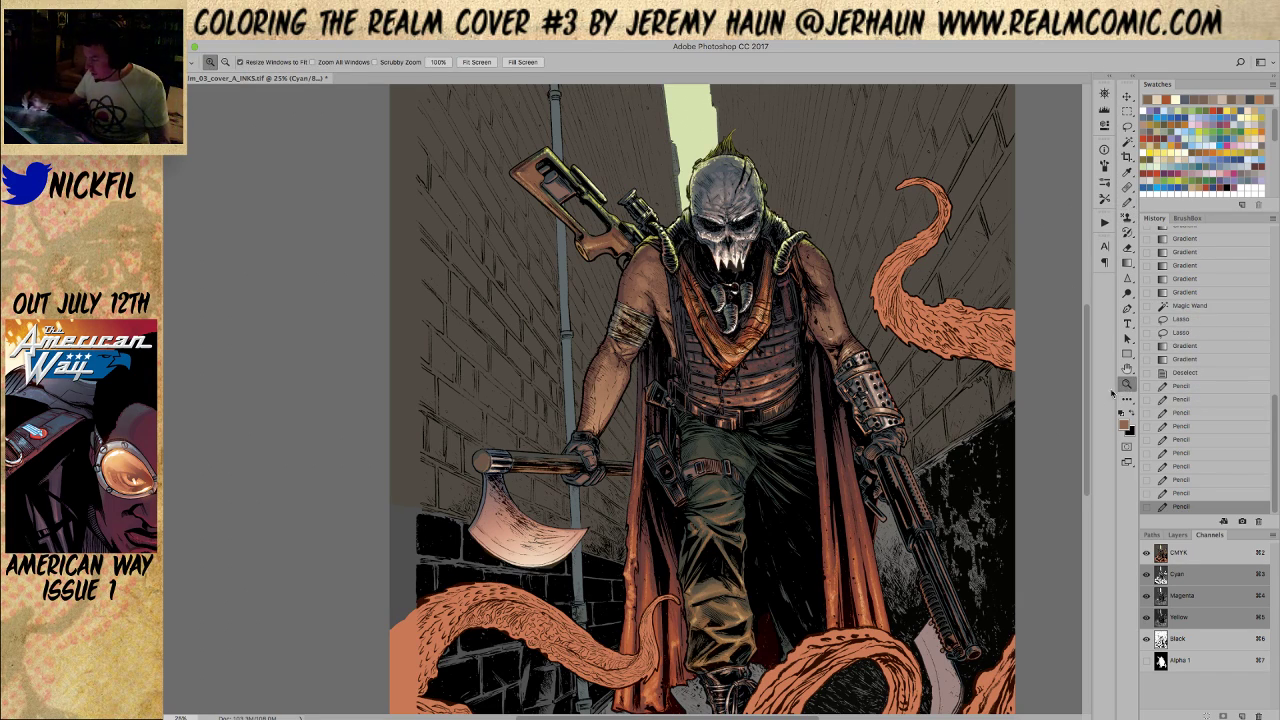
click(545, 484)
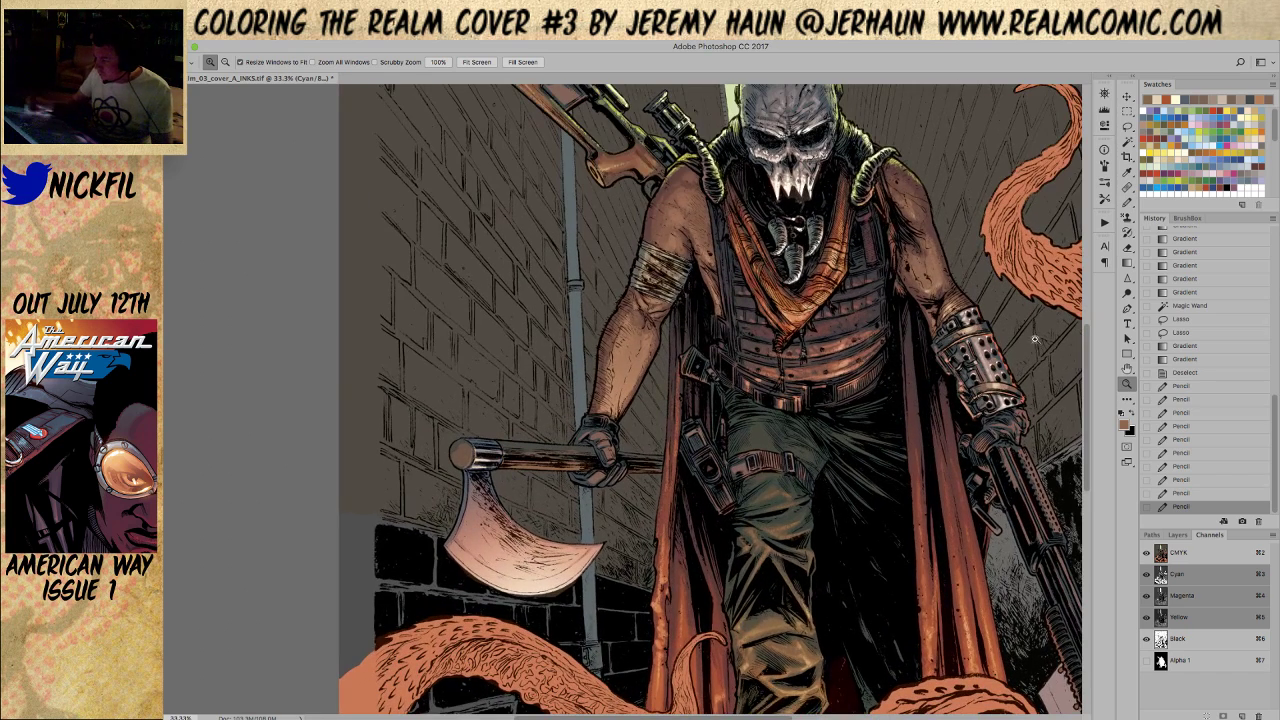
click(1127, 201)
click(300, 63)
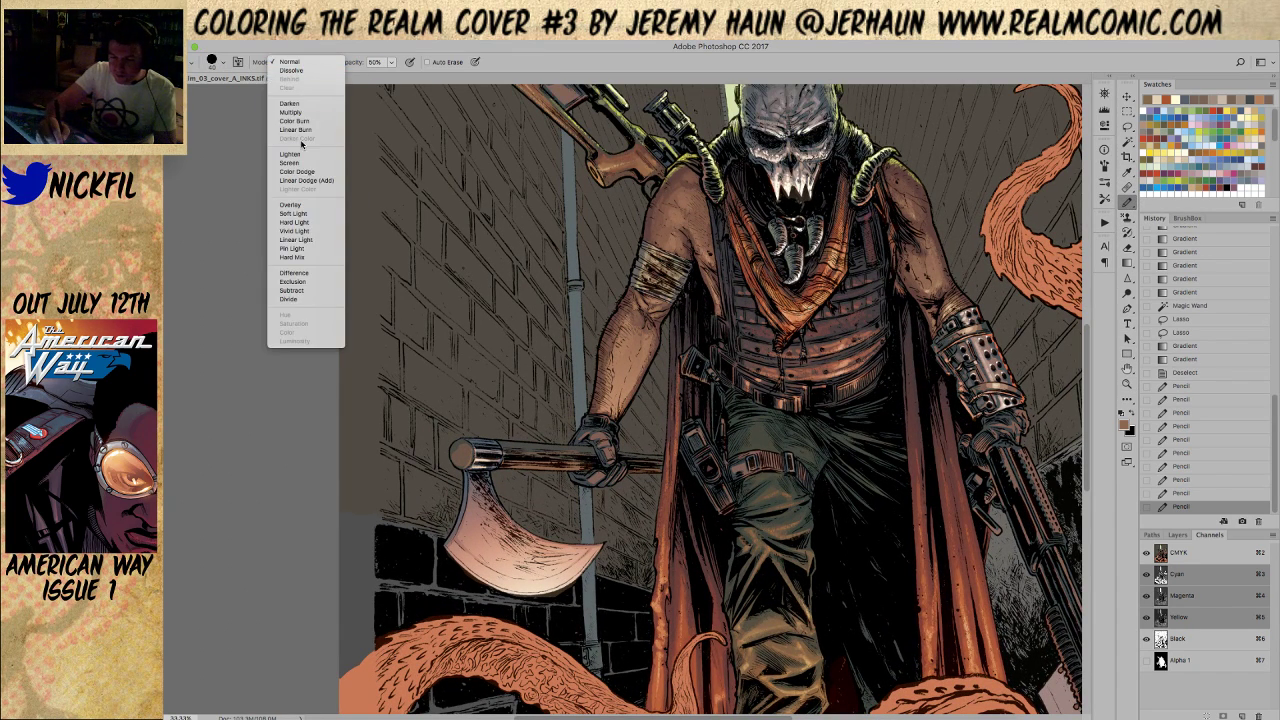
click(300, 162)
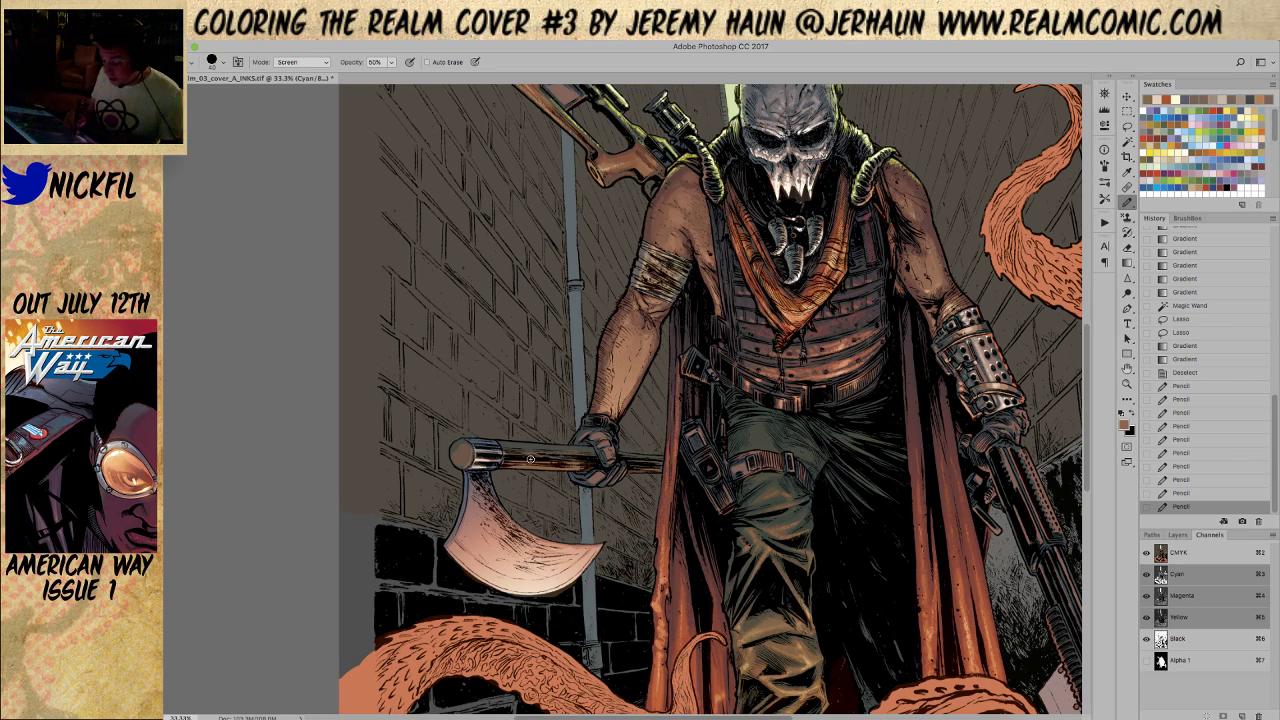
click(518, 466)
drag(542, 465, 582, 466)
mouse_move(560, 466)
mouse_down()
mouse_move(659, 470)
mouse_move(634, 468)
mouse_move(646, 441)
mouse_move(644, 506)
mouse_move(582, 465)
mouse_move(536, 465)
mouse_up()
key(0)
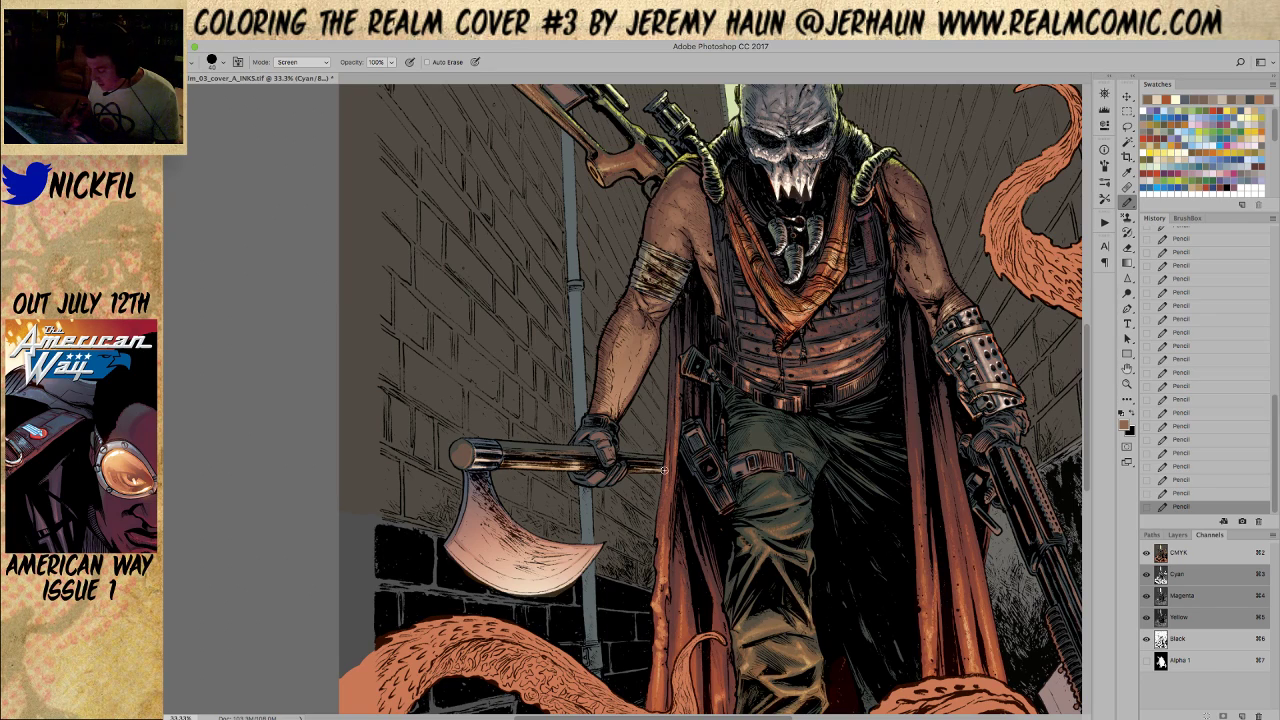
Touch up the end of the axe handle with sampled dark tones, using the Pencil in Normal mode at 50% opacity
click(1162, 100)
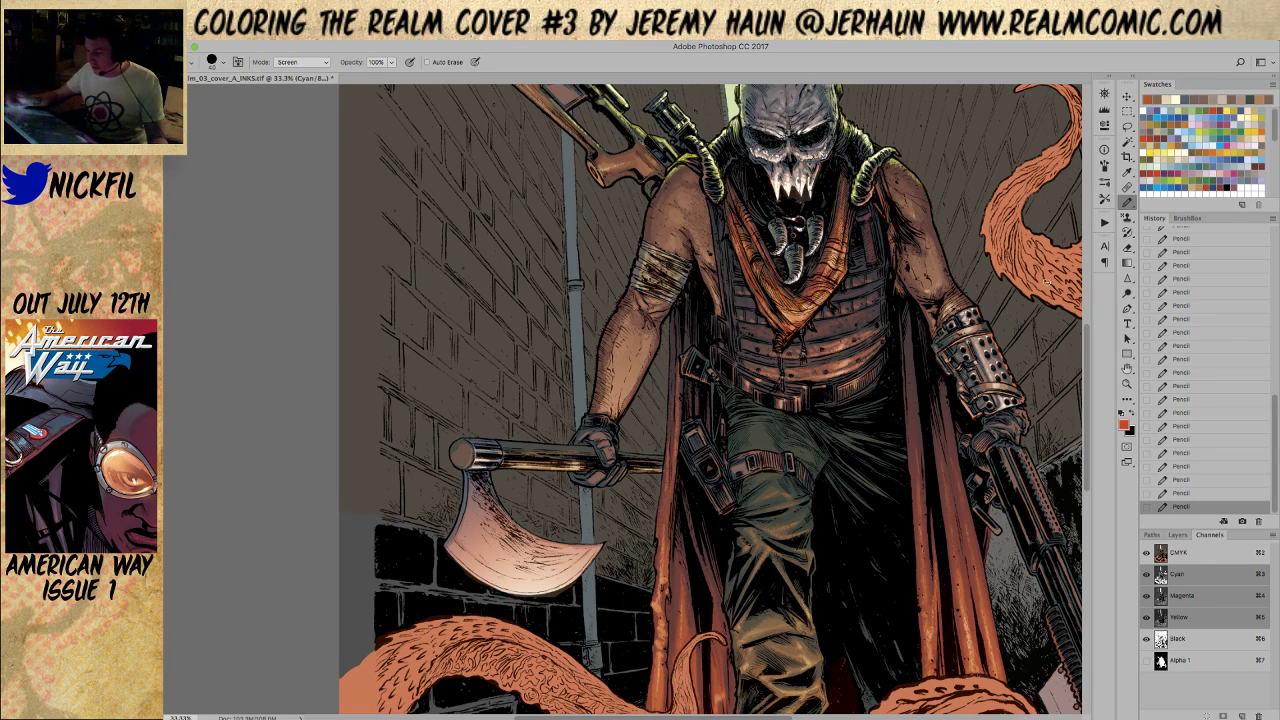
key(5)
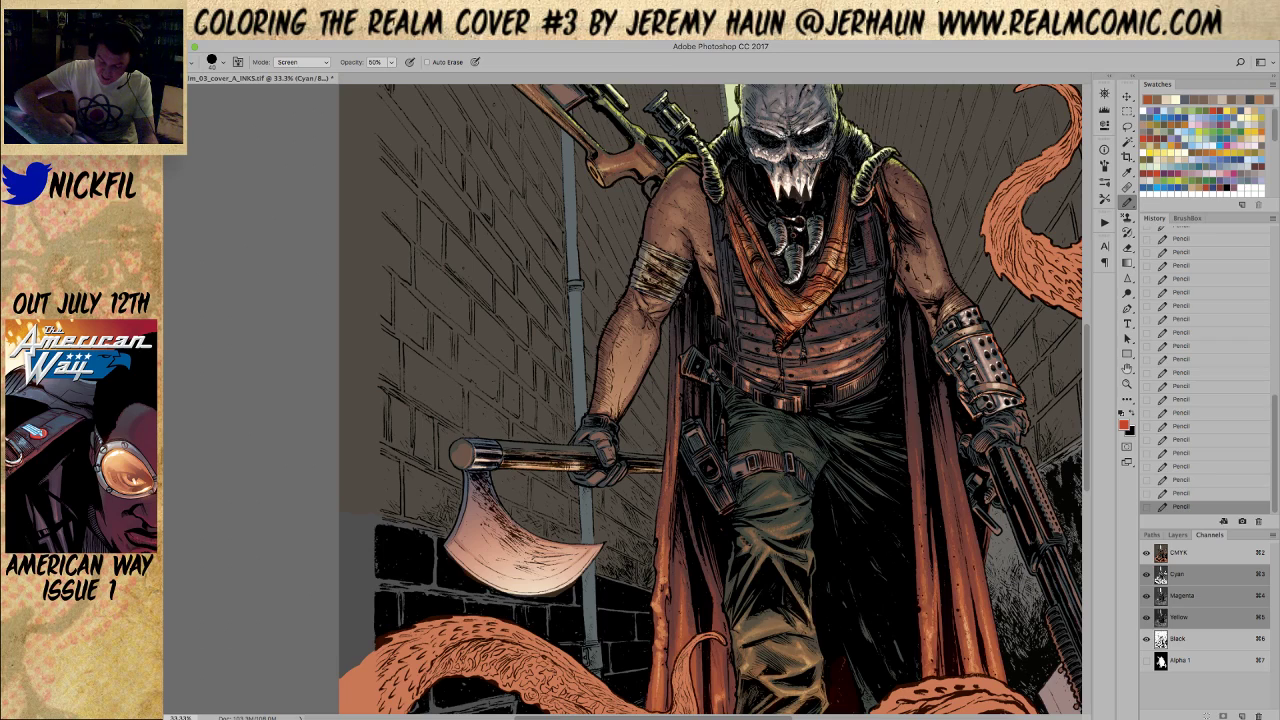
alt+click(666, 464)
click(305, 65)
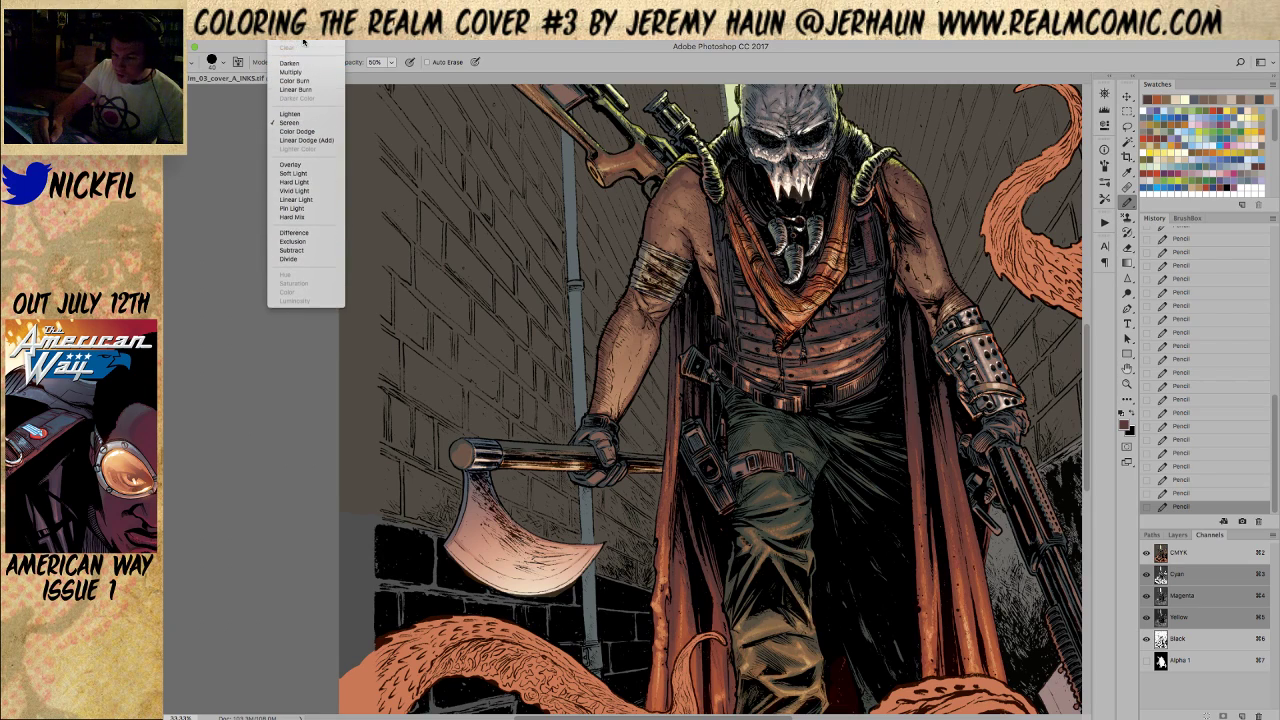
click(300, 42)
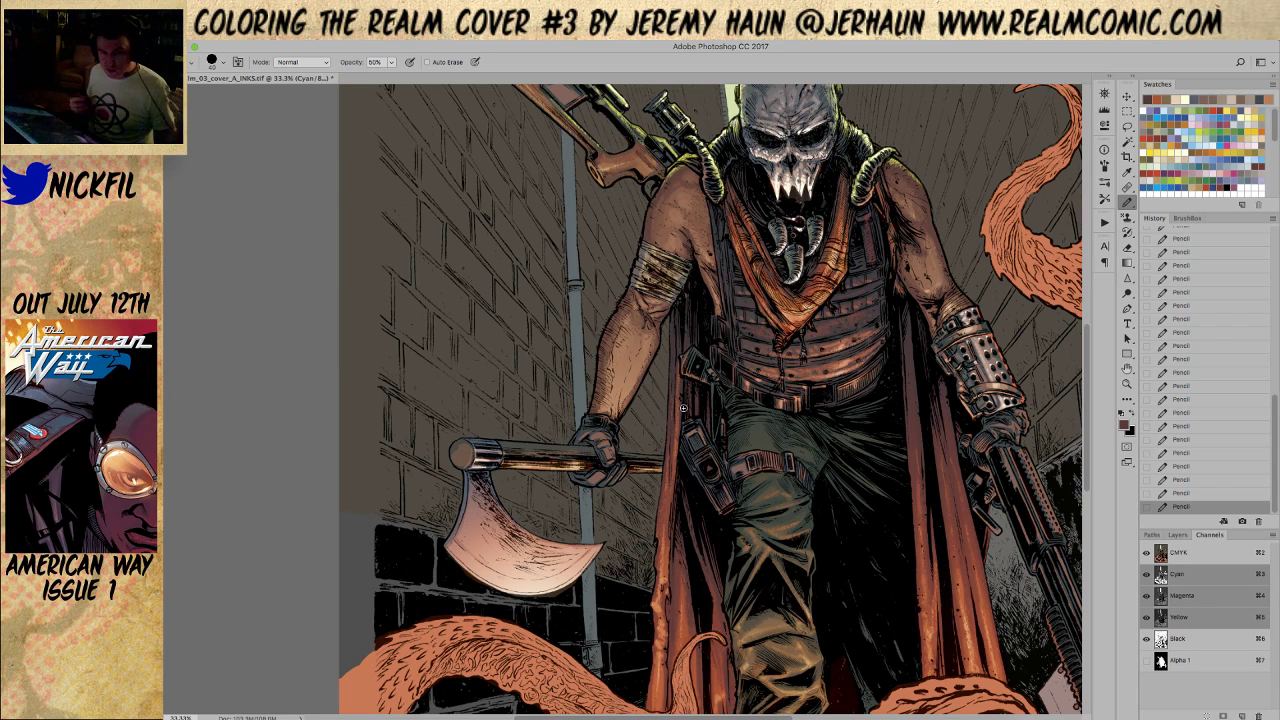
click(1127, 368)
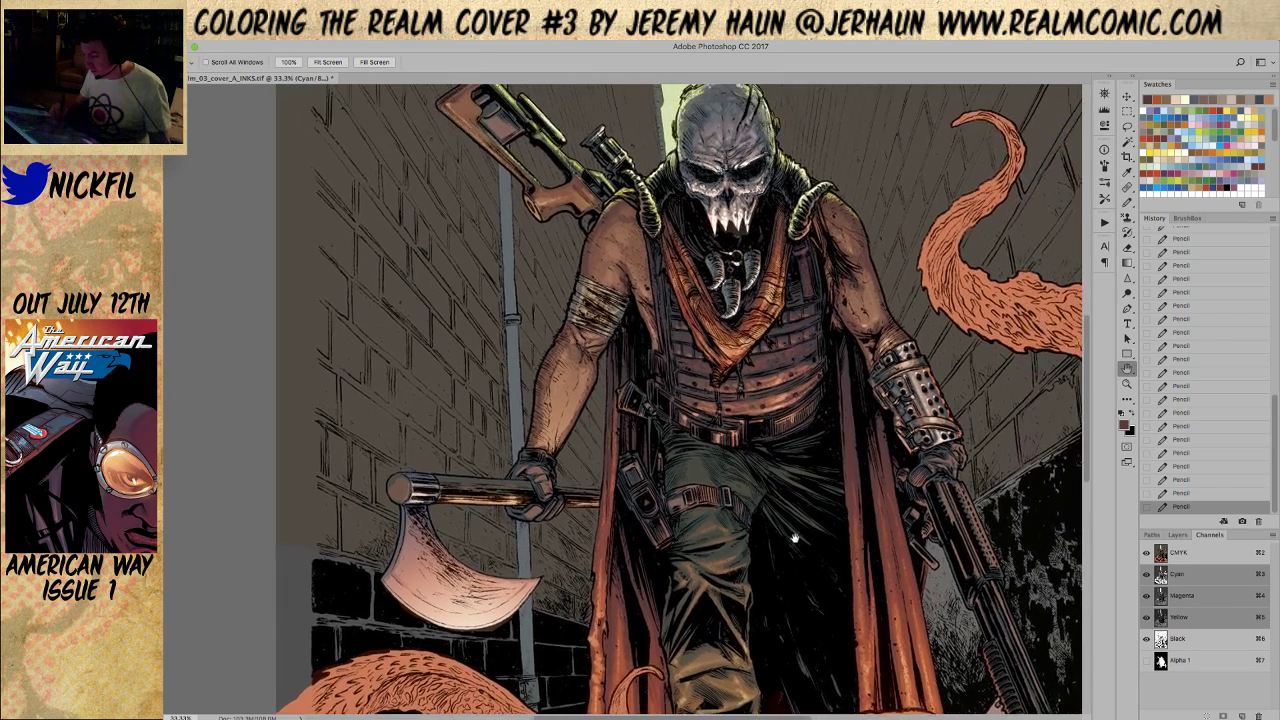
click(1127, 383)
alt+click(691, 550)
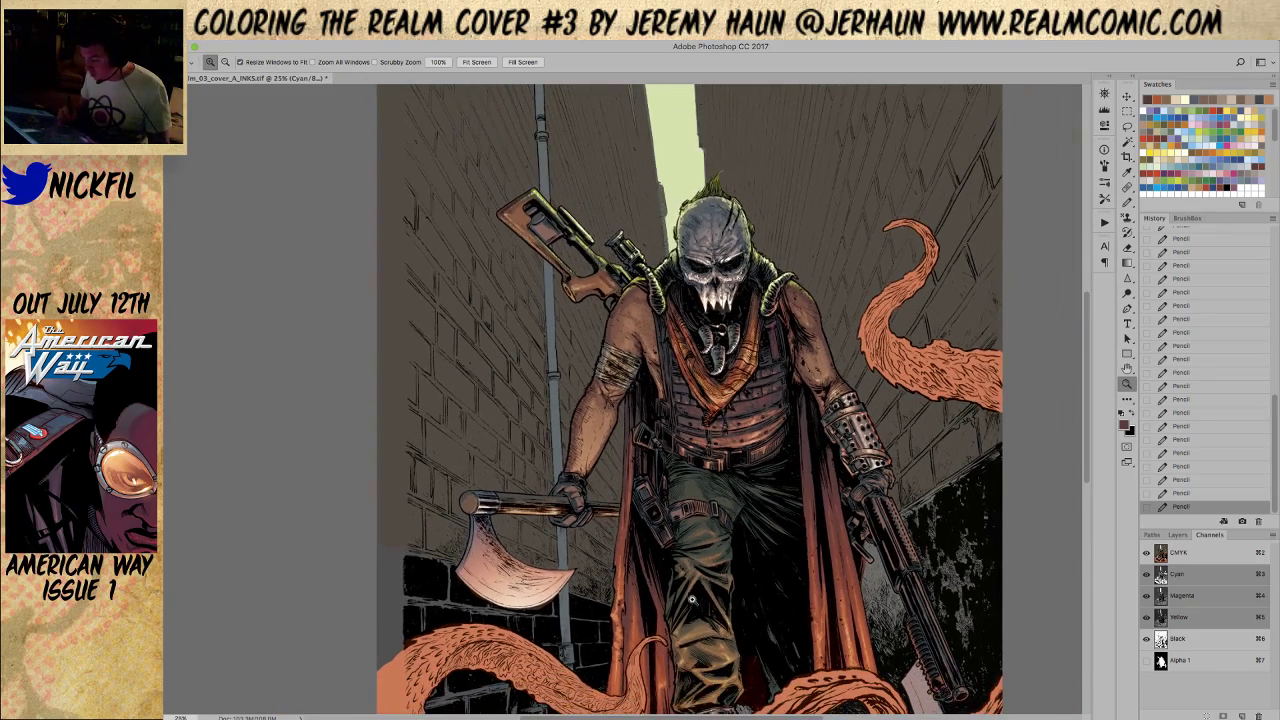
click(1127, 369)
drag(669, 531, 775, 470)
click(1128, 200)
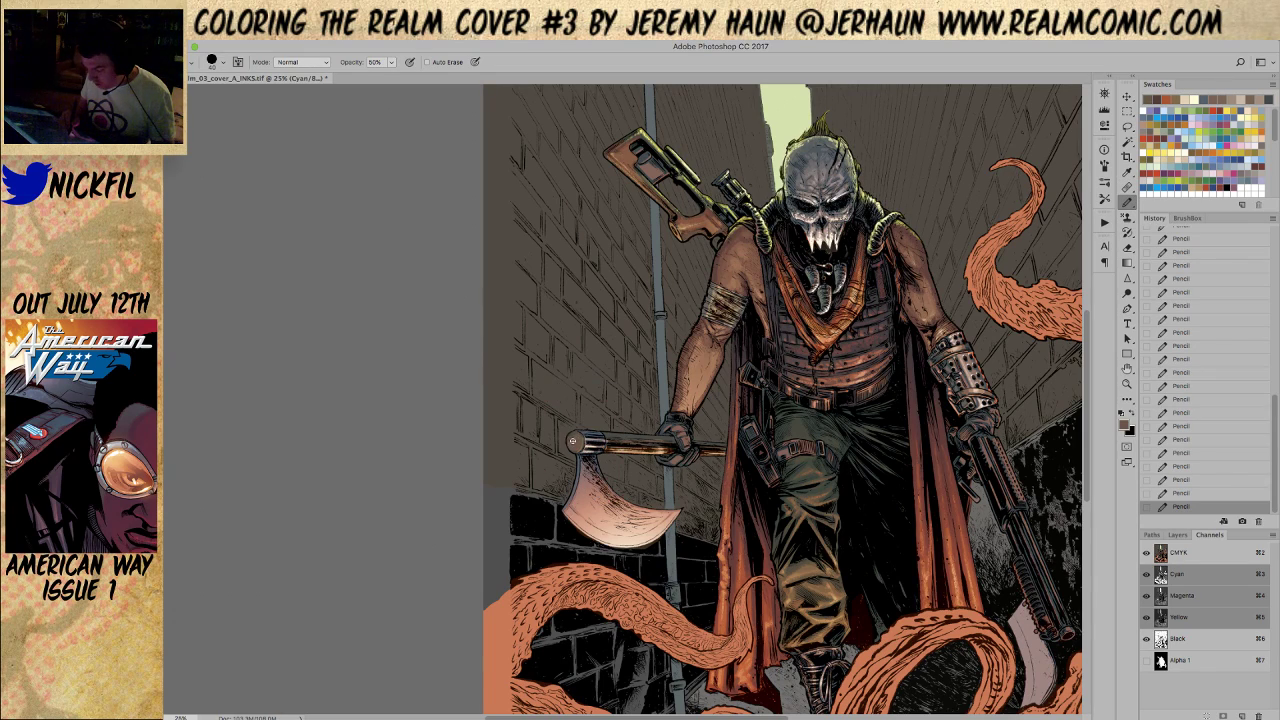
alt+click(578, 438)
key(0)
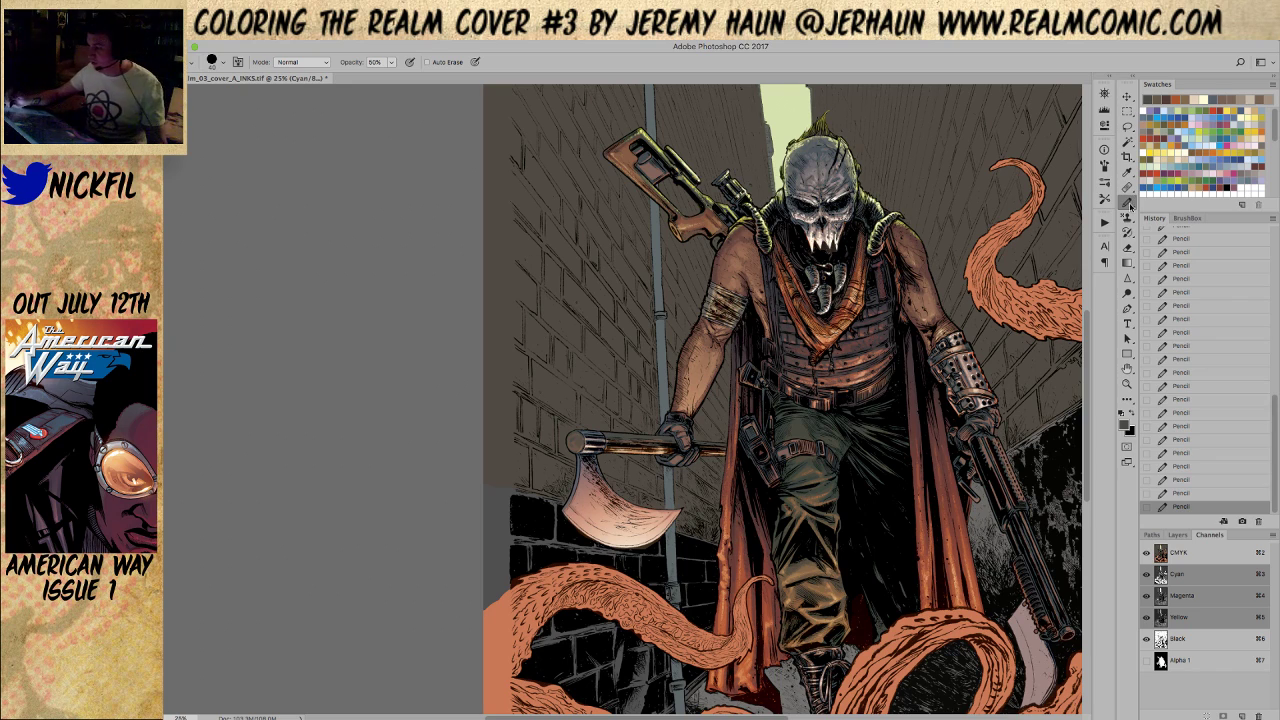
Paint a yellow-green rim light along the axe handle with colour sampled near the rifle scope, using the Pencil in Normal mode at 100% opacity
alt+click(727, 207)
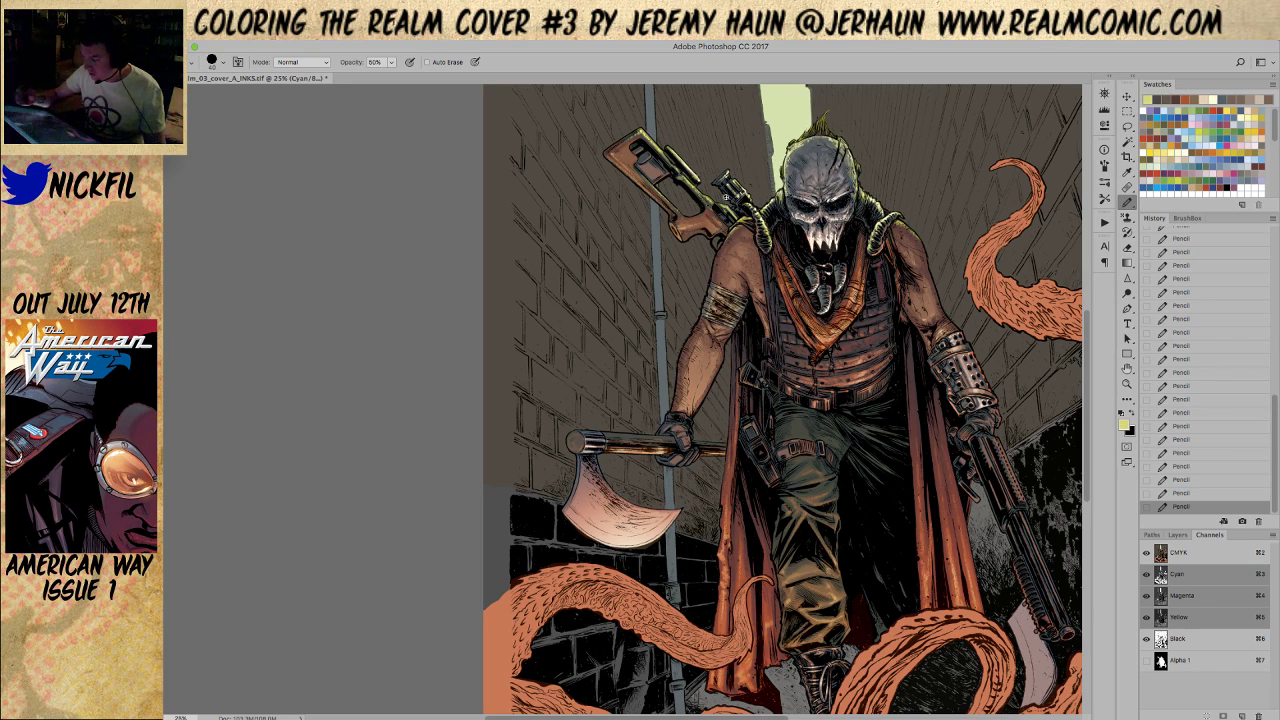
click(1127, 369)
drag(910, 489, 883, 506)
key(b)
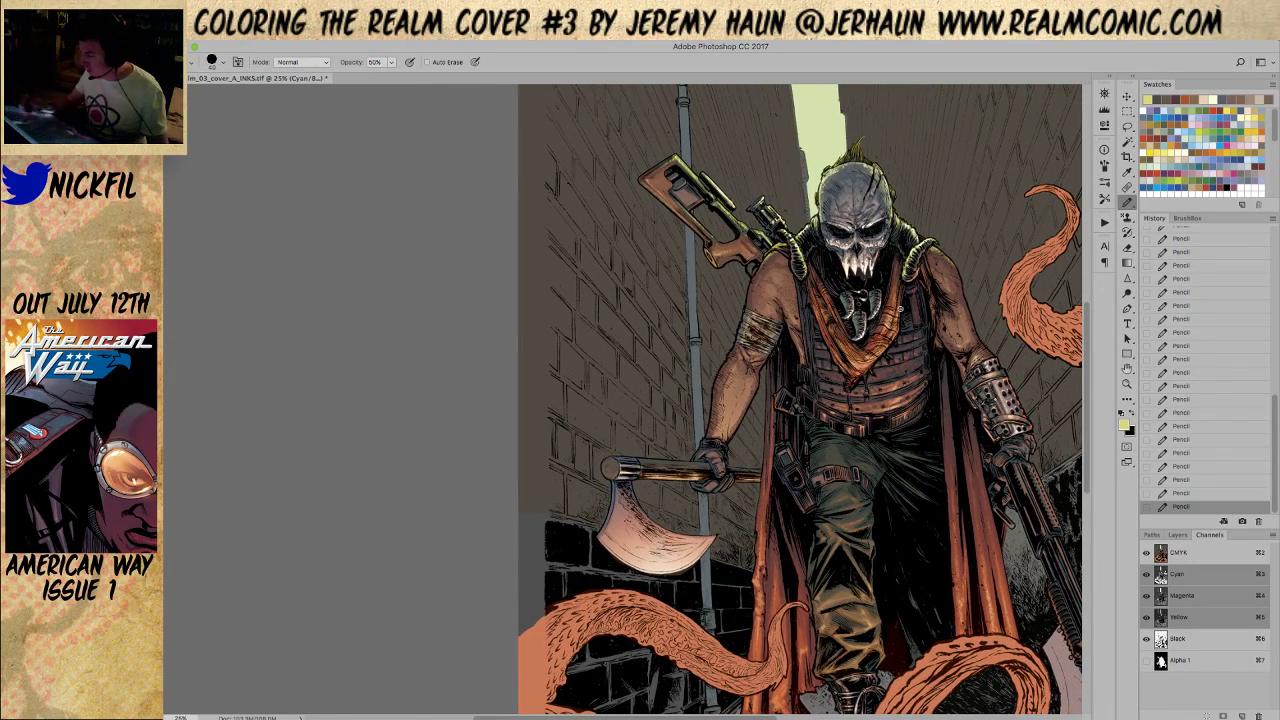
click(780, 242)
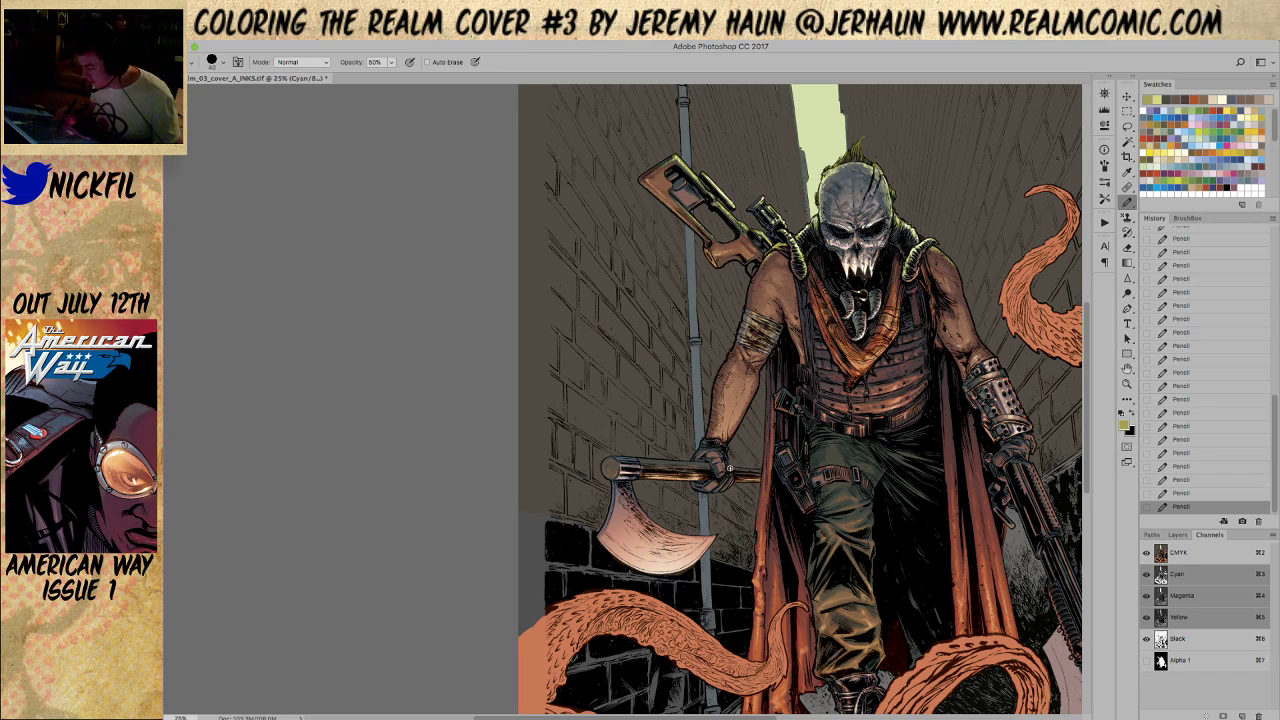
key(0)
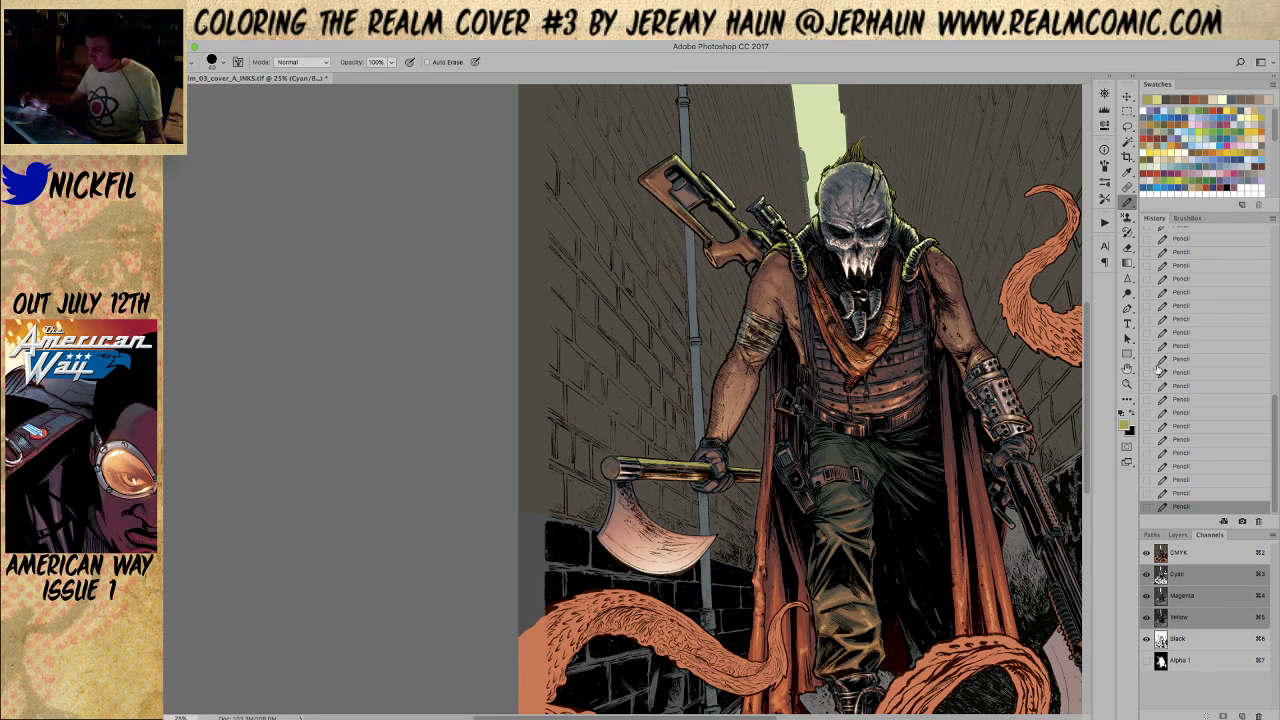
click(1127, 383)
alt+click(966, 534)
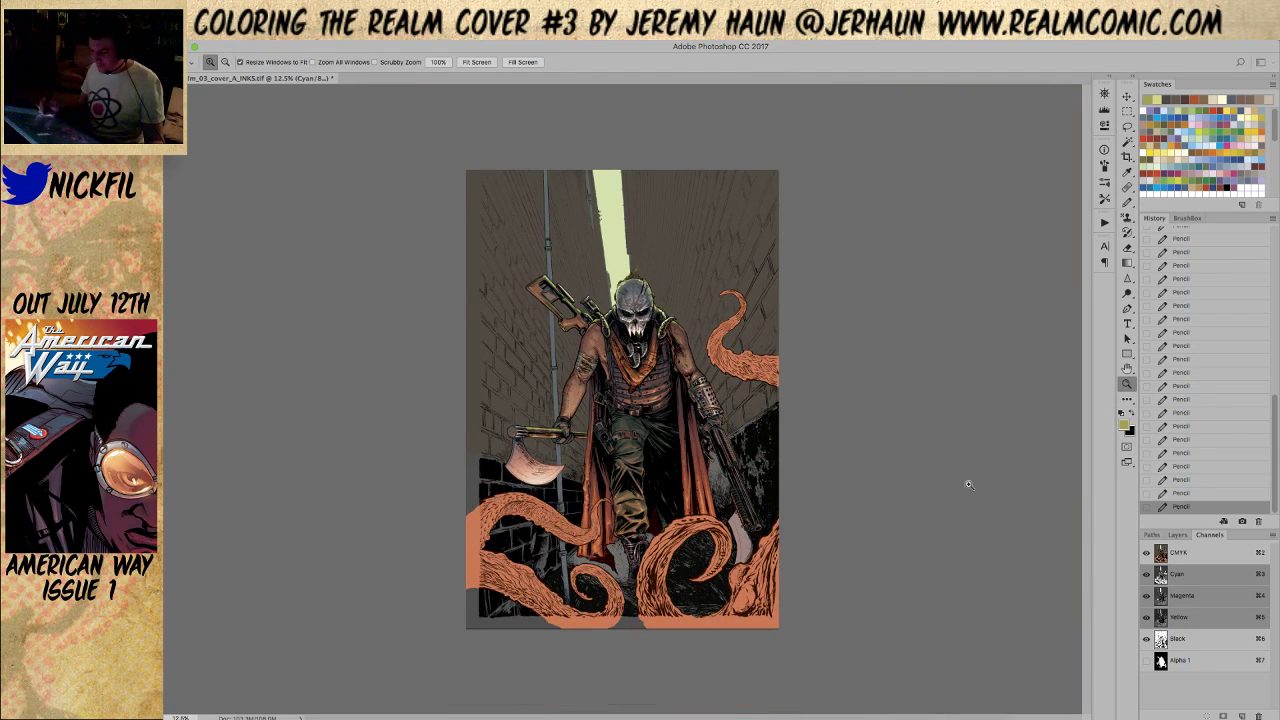
click(568, 440)
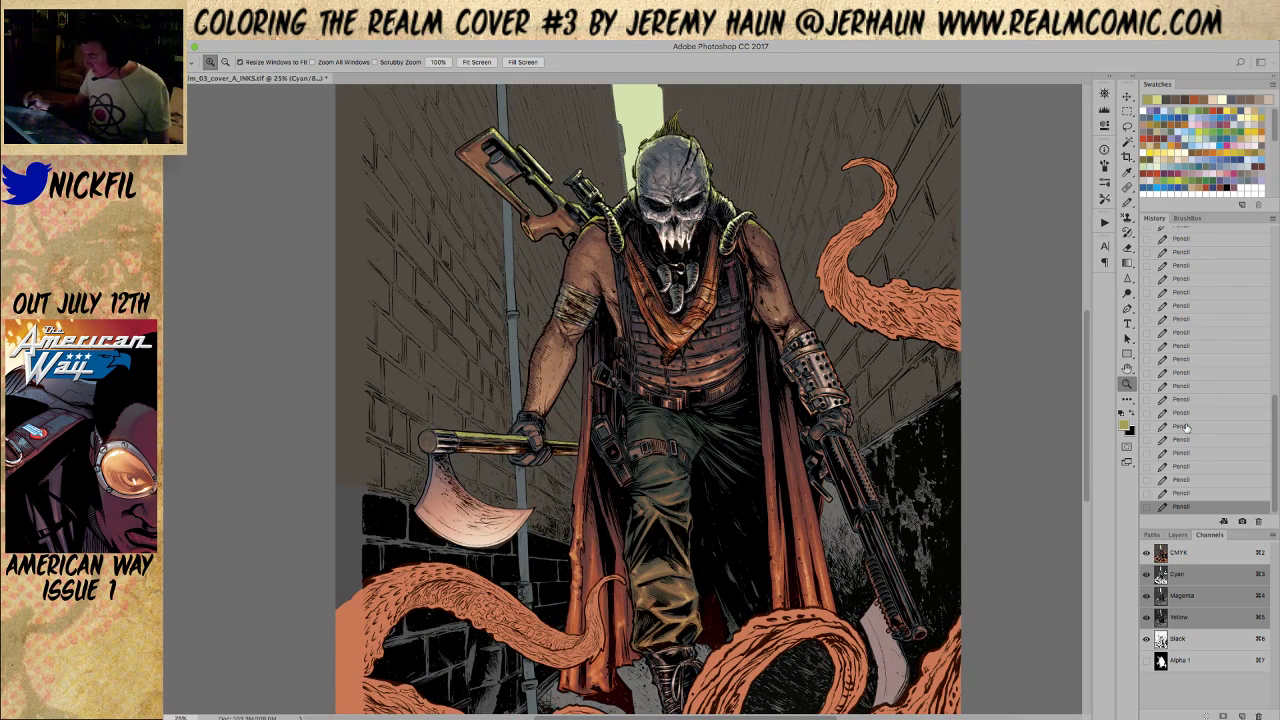
Step back through the document history to remove the yellow-green rim-light strokes along the axe handle
click(1181, 466)
click(1182, 452)
click(1182, 439)
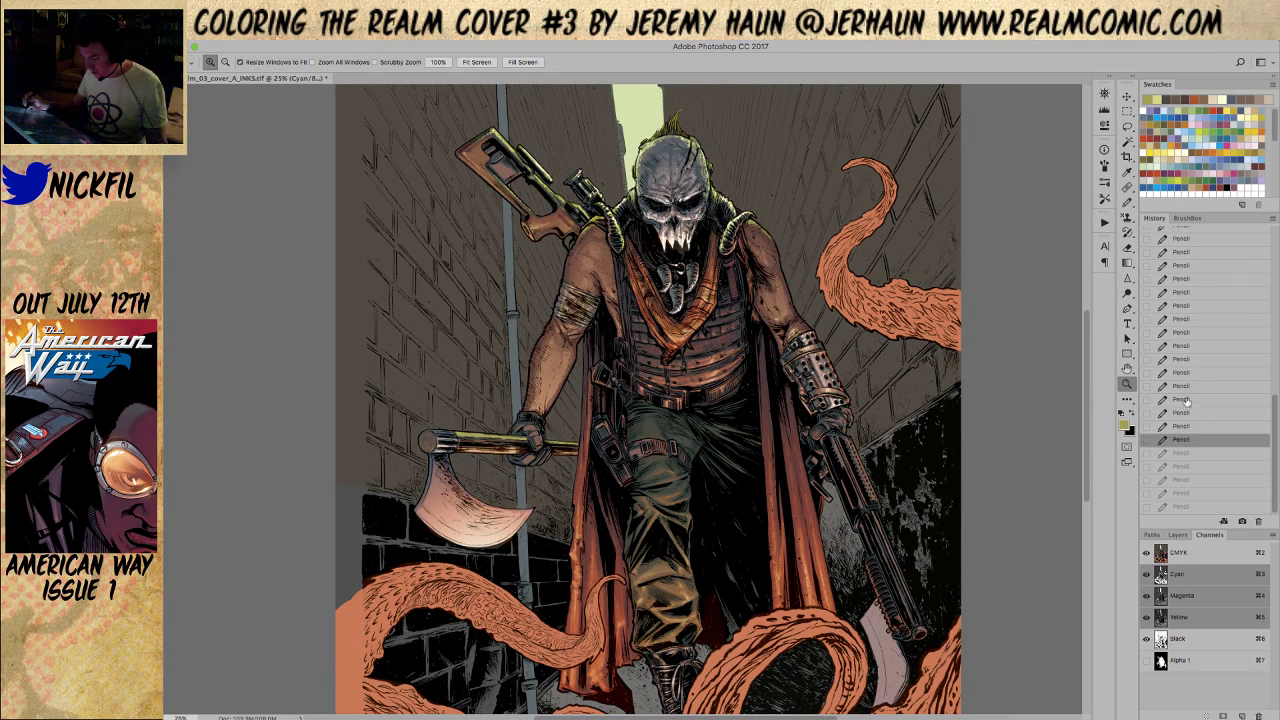
click(1183, 405)
click(1191, 359)
click(1192, 347)
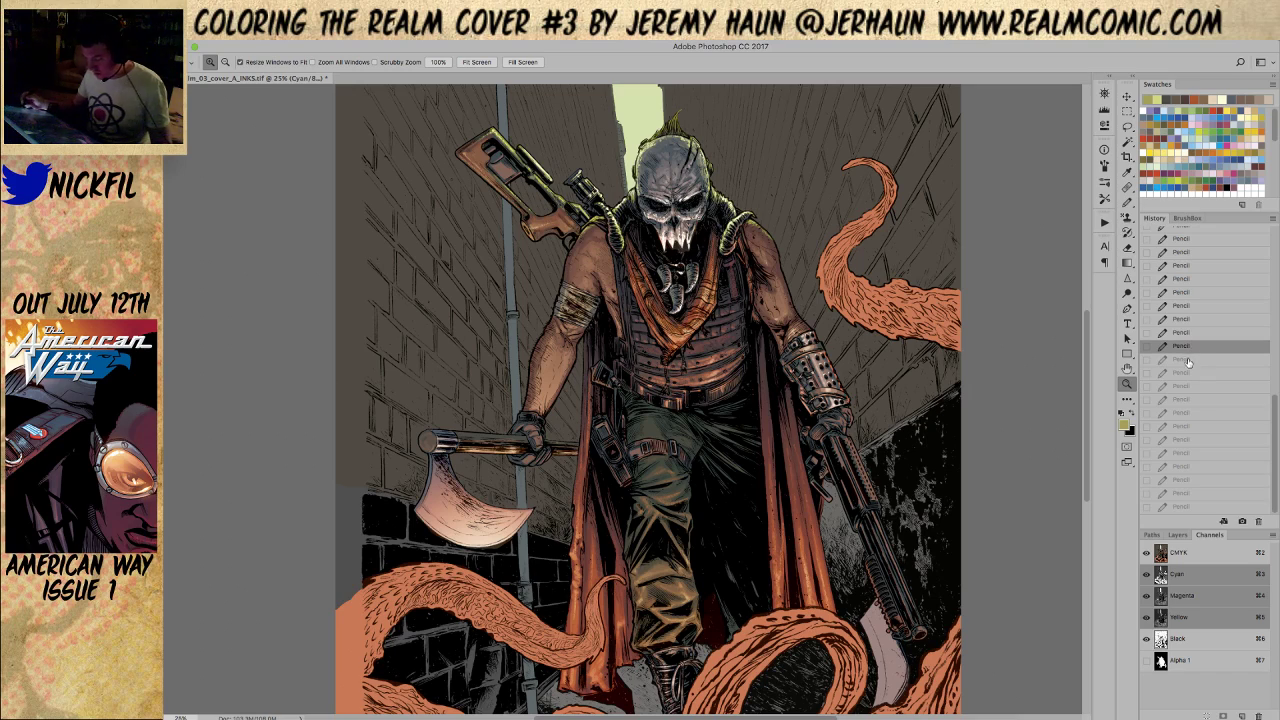
Paint lighter tones on both gloves with a brown sampled from the forearm, using the Pencil in Screen mode at 100% opacity
click(1127, 202)
click(563, 441)
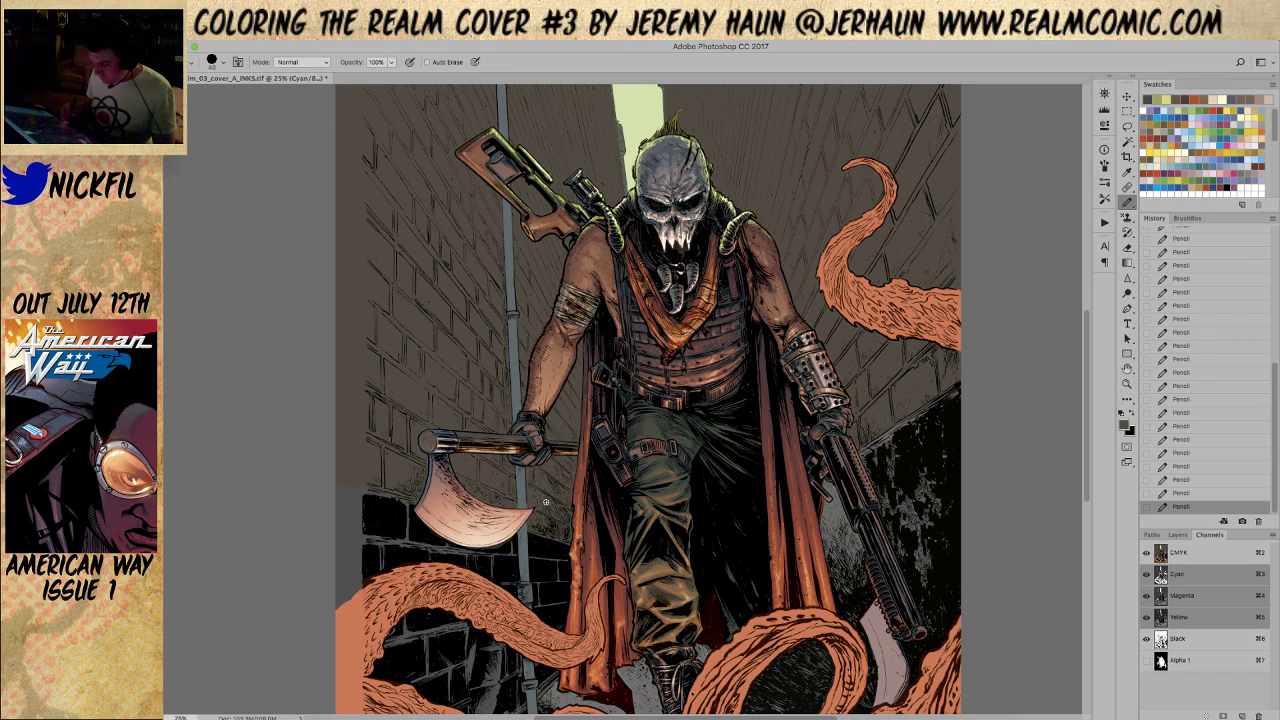
click(1127, 368)
drag(1039, 395, 1113, 335)
click(1127, 202)
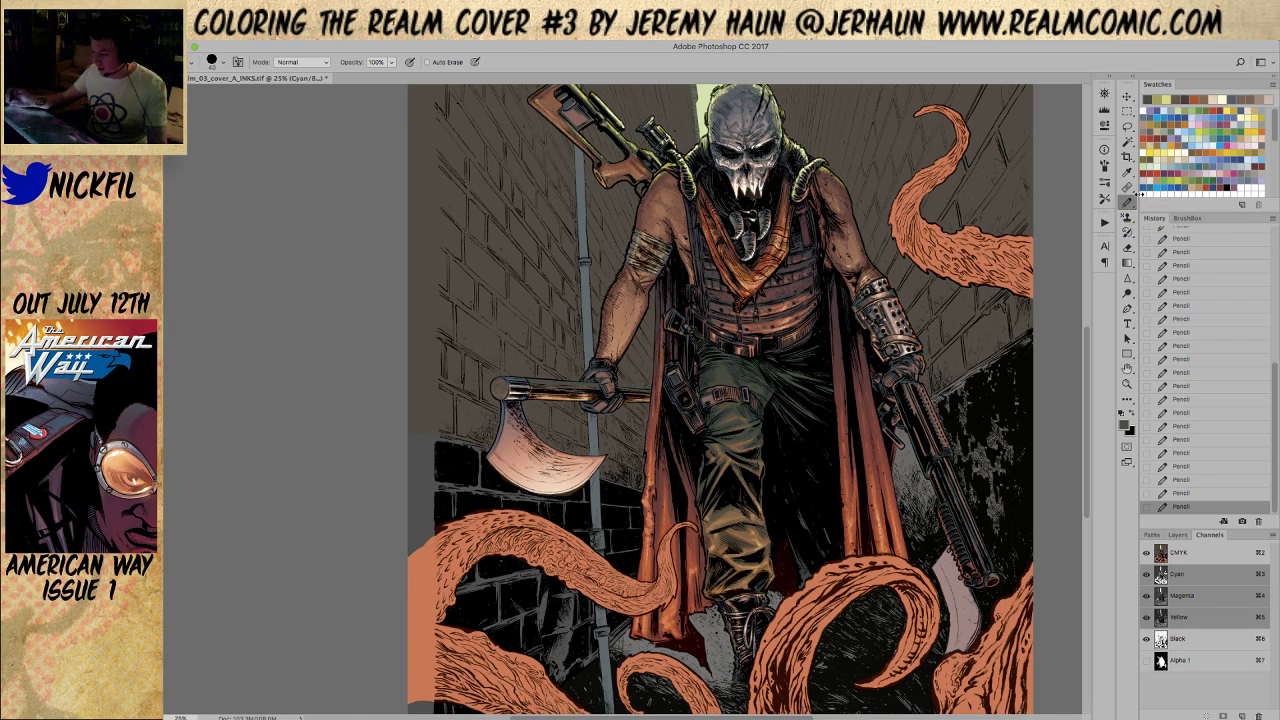
alt+click(625, 325)
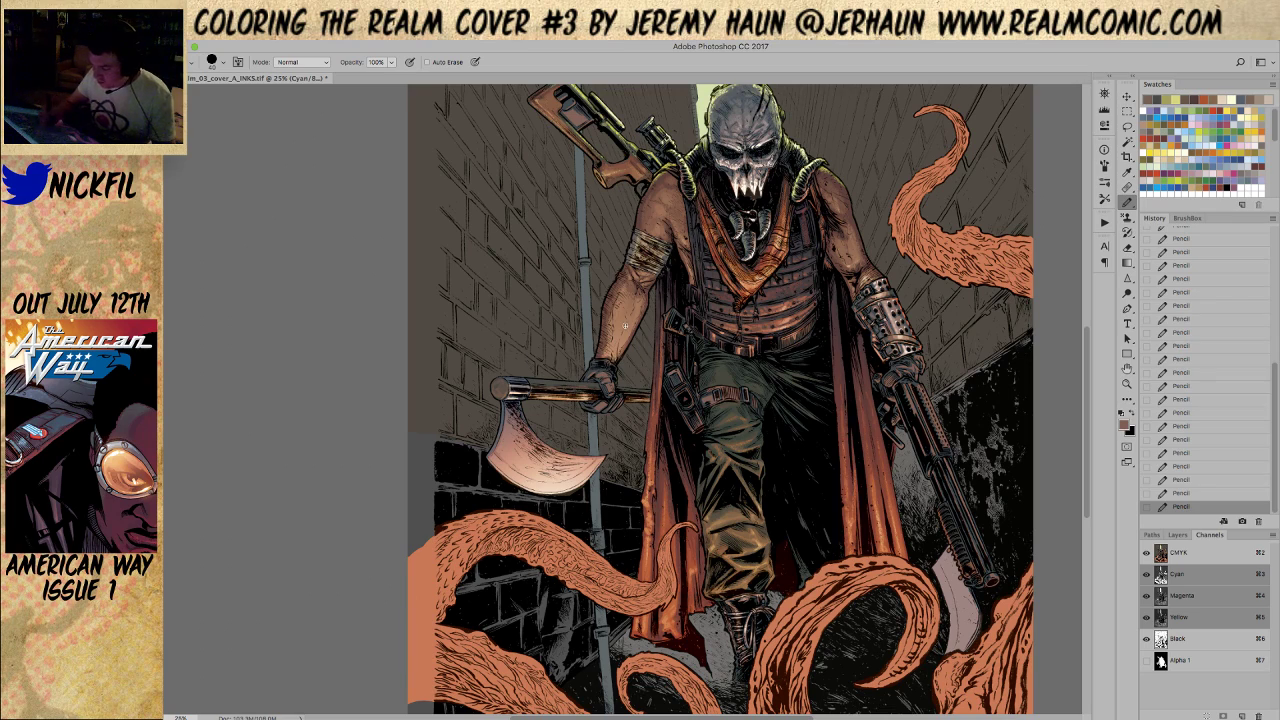
click(299, 62)
click(304, 160)
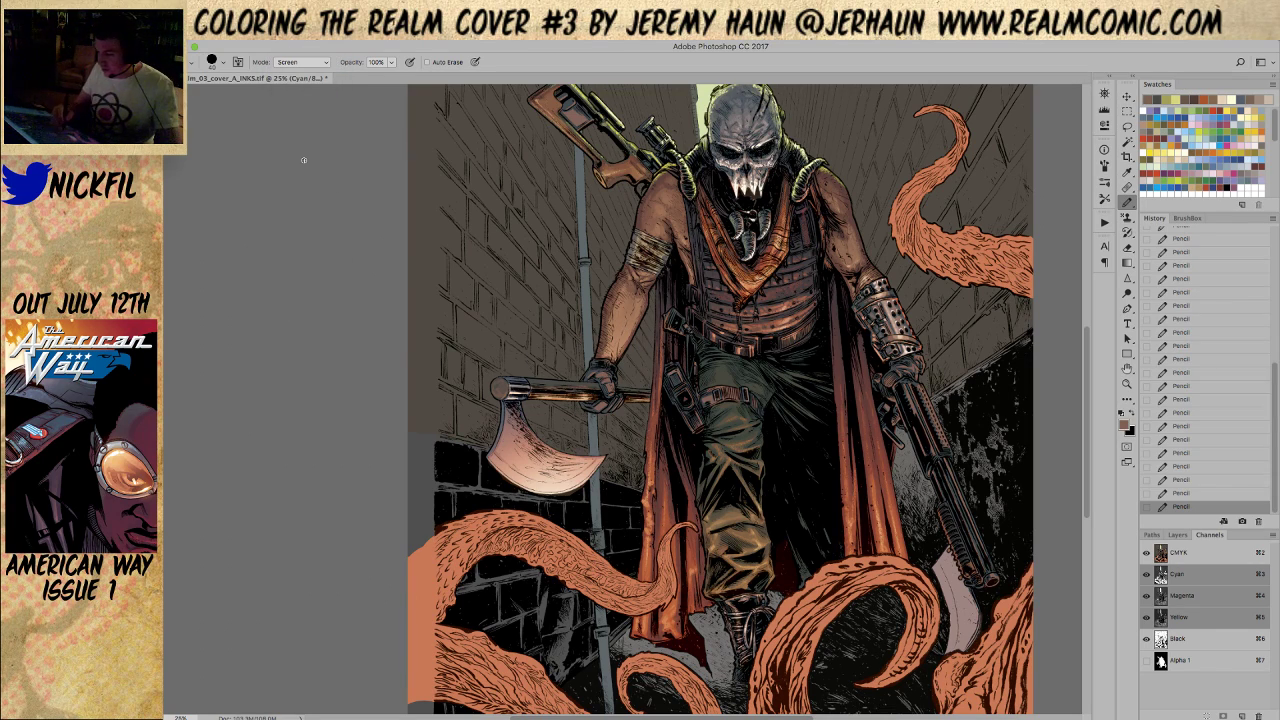
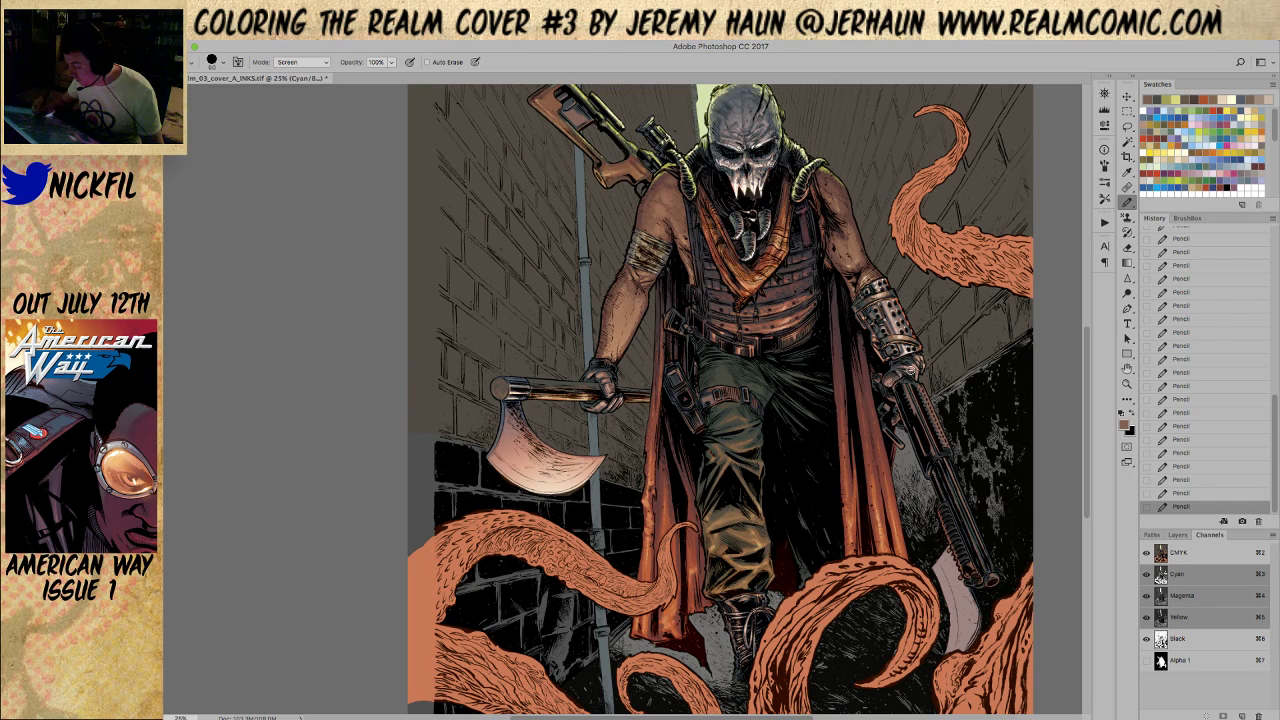
Lasso both gloved hands, the one gripping the axe and the one holding the shotgun
click(1127, 368)
drag(900, 380, 787, 450)
key(l)
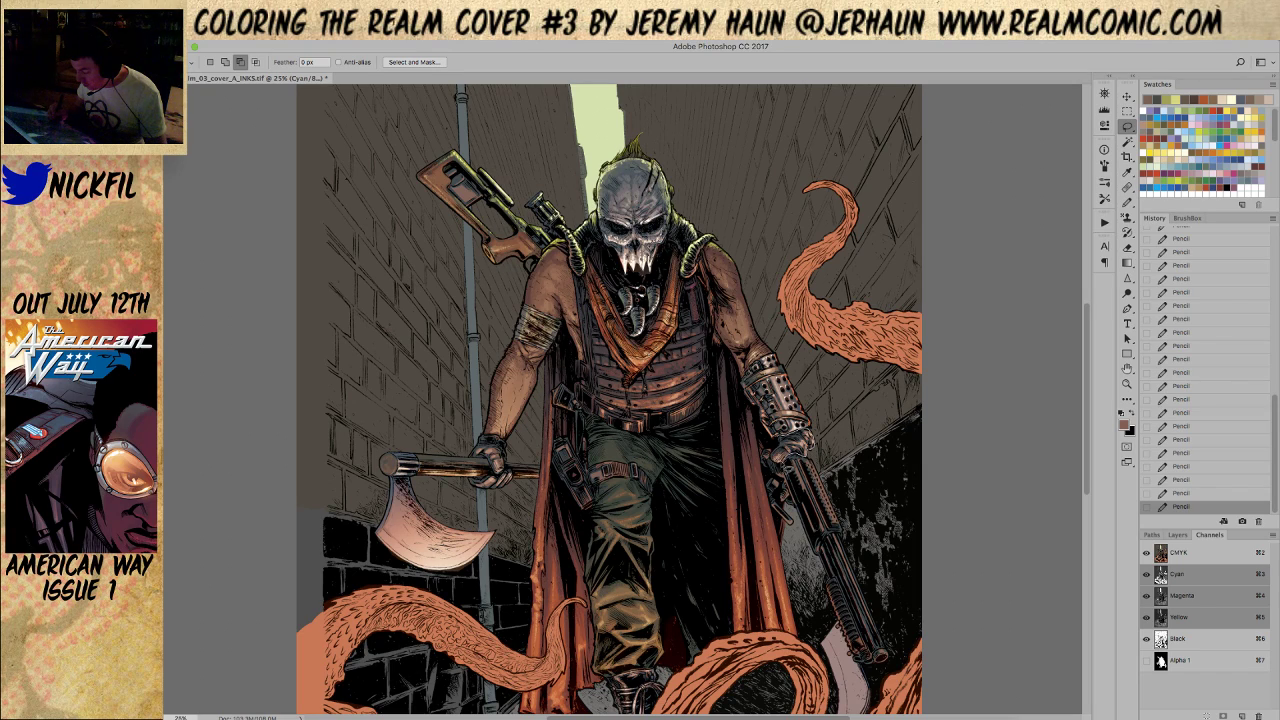
drag(767, 466, 808, 431)
mouse_move(484, 456)
mouse_down()
mouse_move(489, 443)
mouse_move(470, 466)
mouse_move(500, 465)
mouse_move(500, 482)
mouse_move(478, 496)
mouse_move(510, 494)
mouse_move(520, 484)
mouse_move(508, 447)
mouse_move(487, 441)
mouse_up()
key(shift)
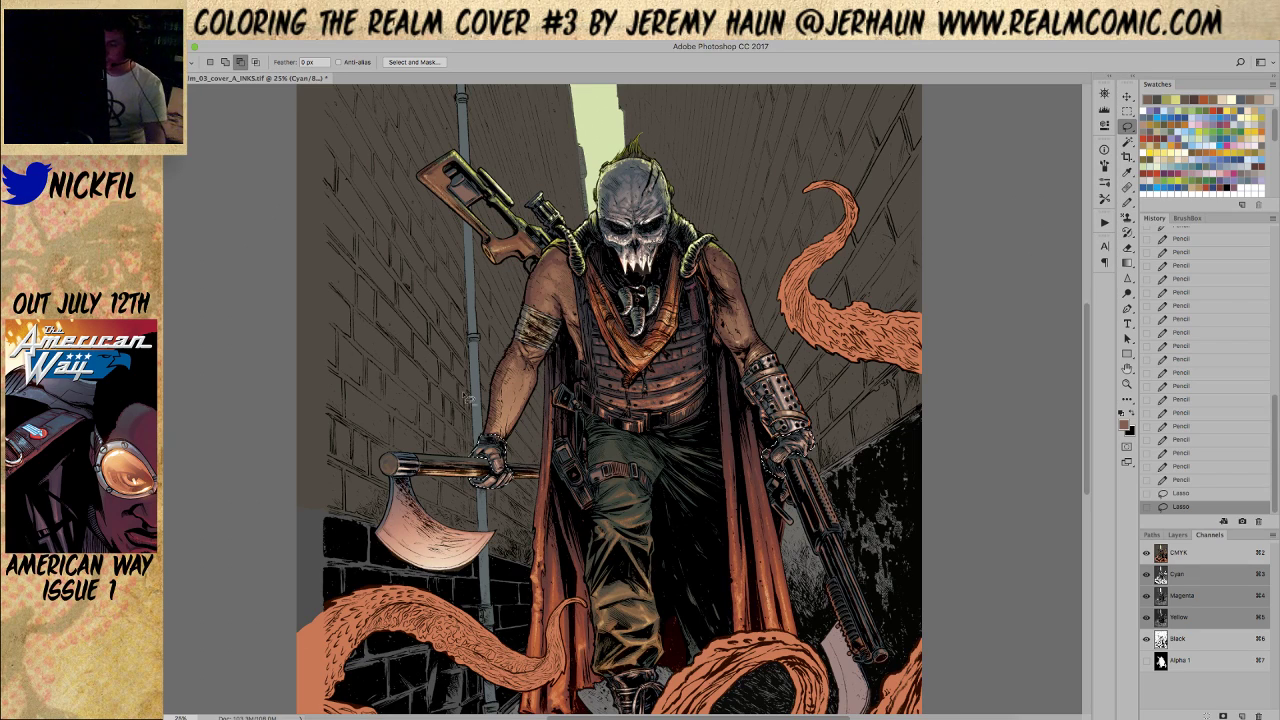
drag(780, 515, 784, 422)
Apply Color Balance to the selected gloves across all CMYK channels, shifting the midtones to +54 blue and toward cyan
key(super+2)
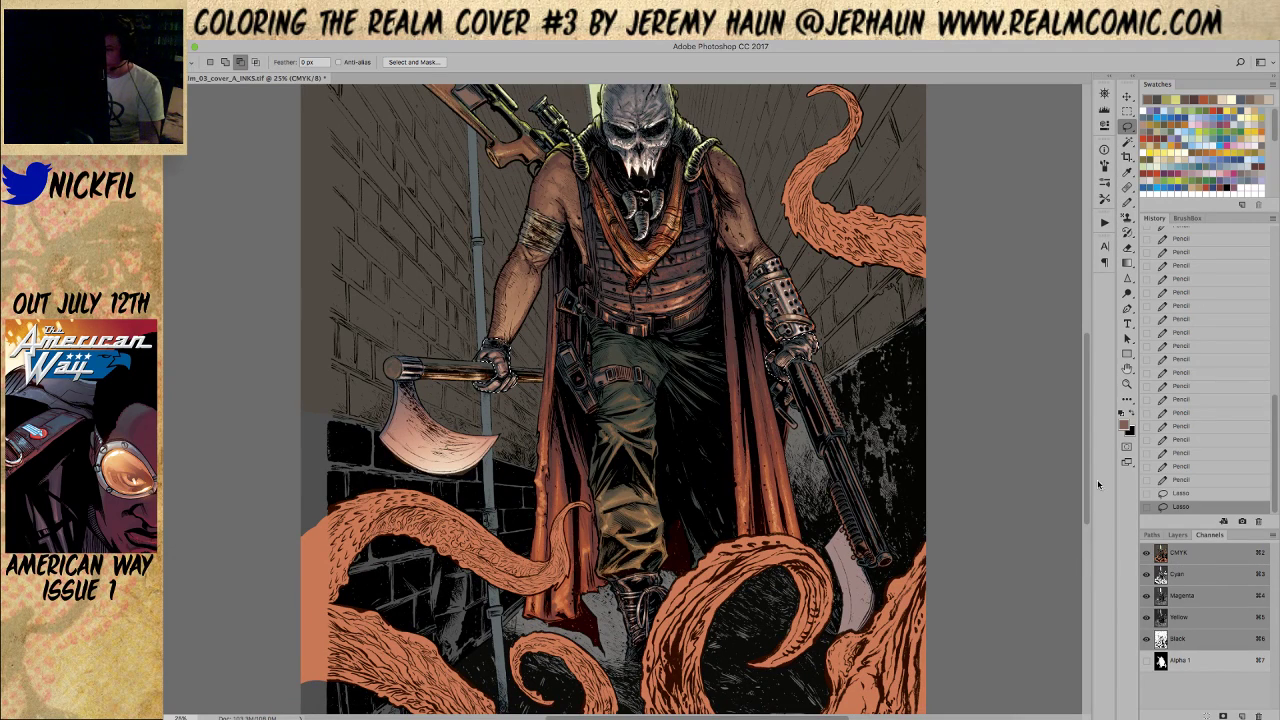
key(super+b)
drag(915, 224, 926, 221)
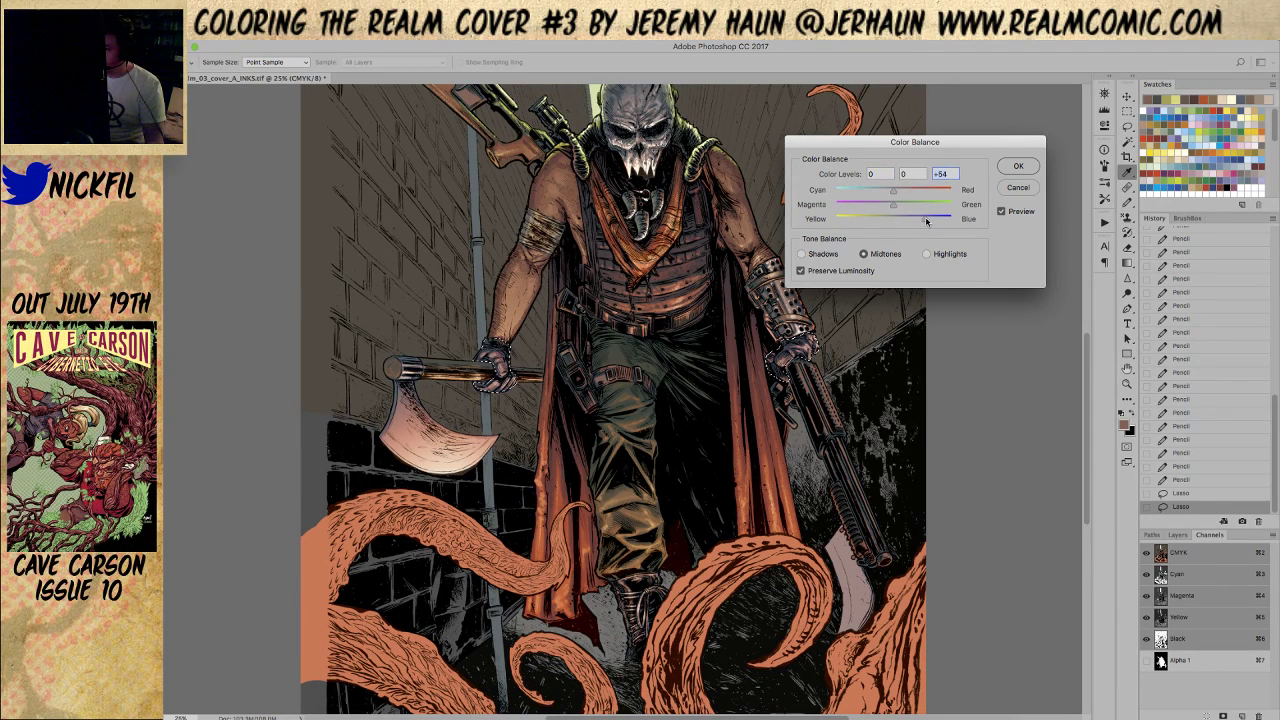
click(875, 191)
click(1011, 173)
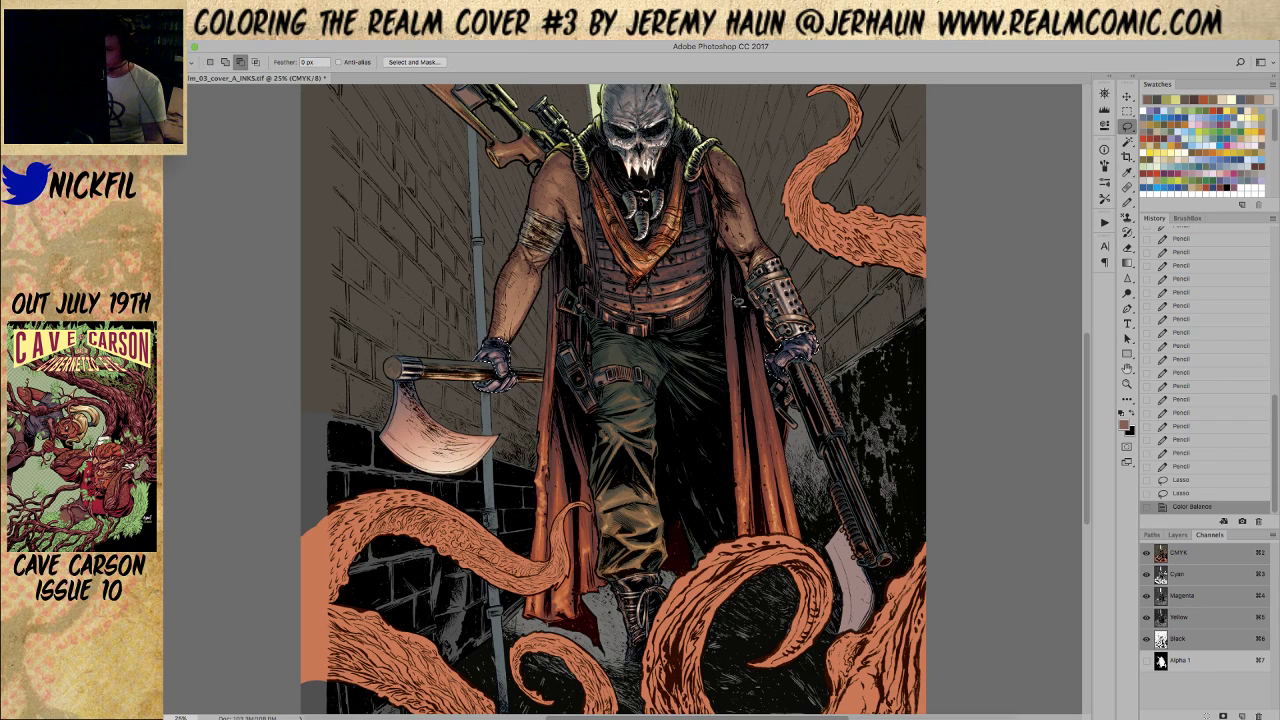
Apply a second Color Balance to the gloves' highlights with +20 on cyan-red and -39 on yellow-blue
key(super+b)
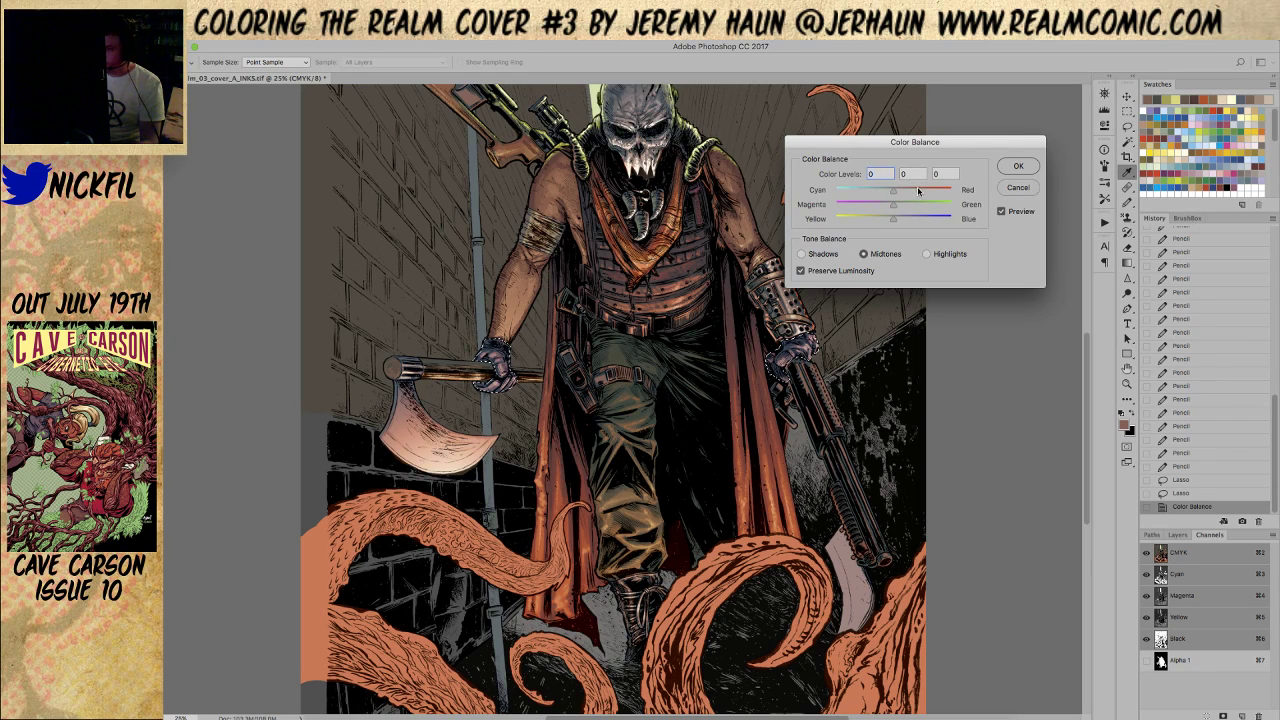
click(941, 254)
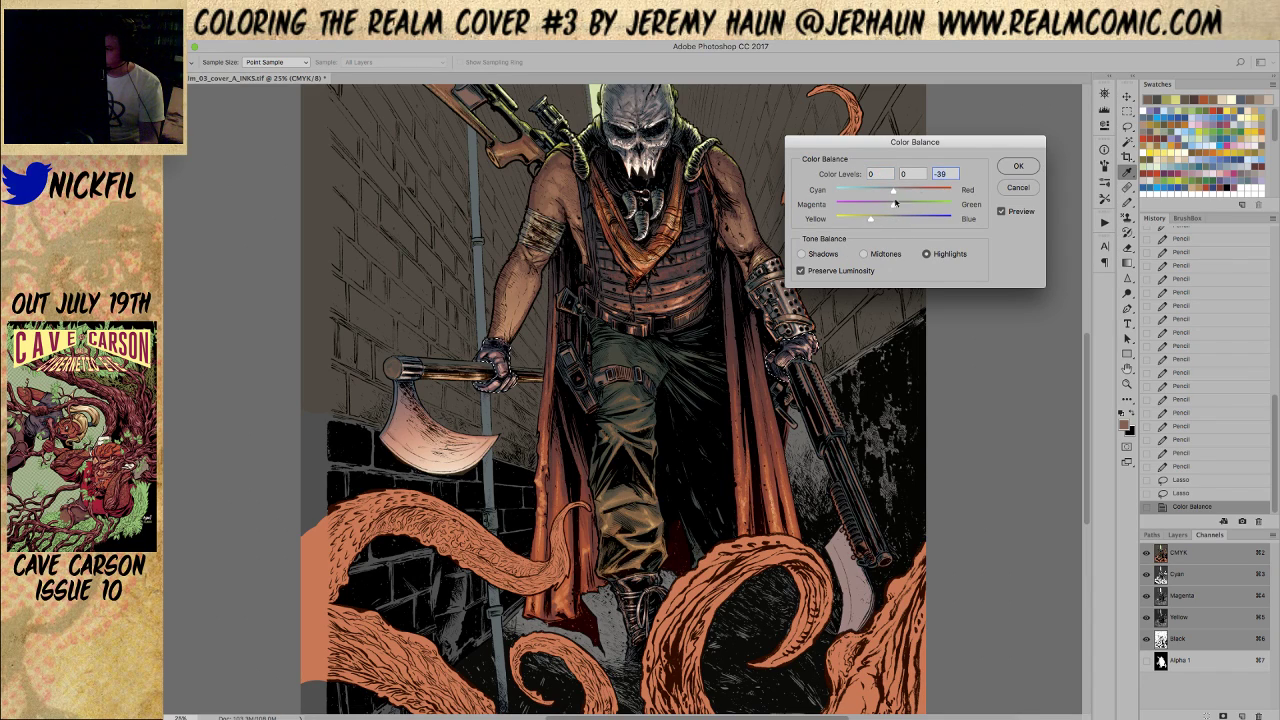
drag(897, 192, 907, 193)
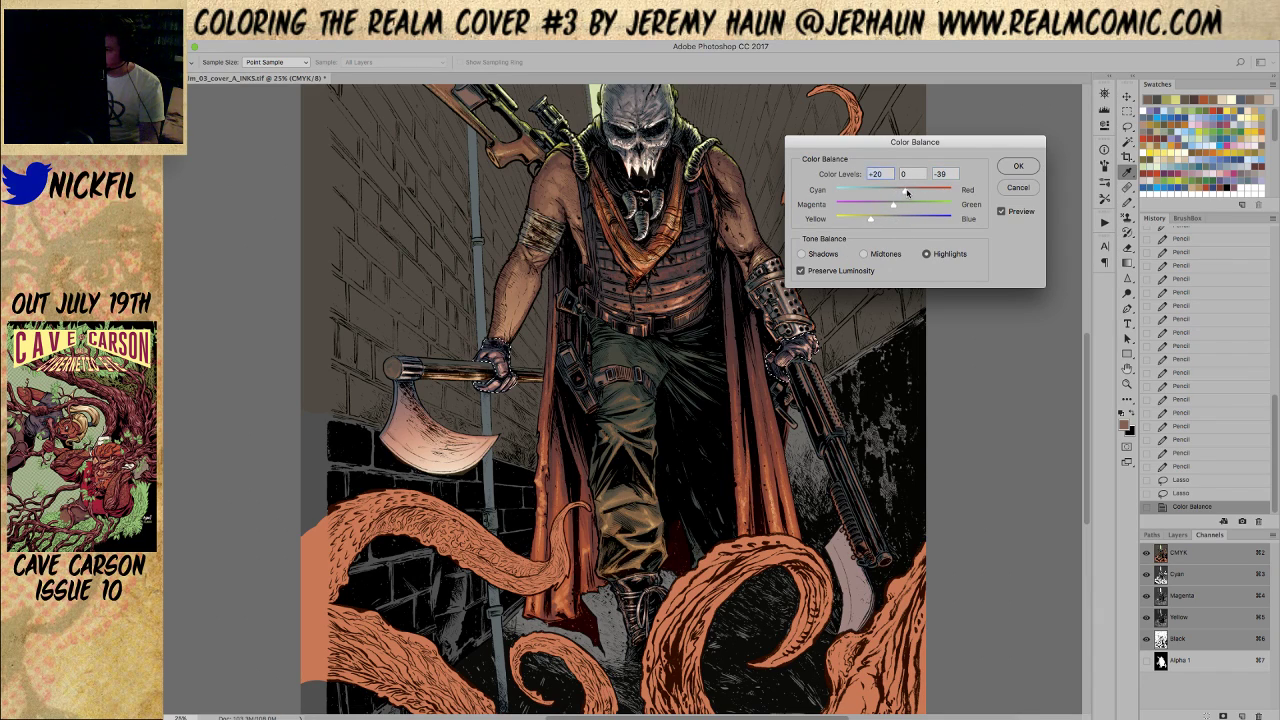
click(1017, 166)
Fill the selected gloves with dark red on the colour channels, fade the fill and deselect
key(z)
click(650, 452)
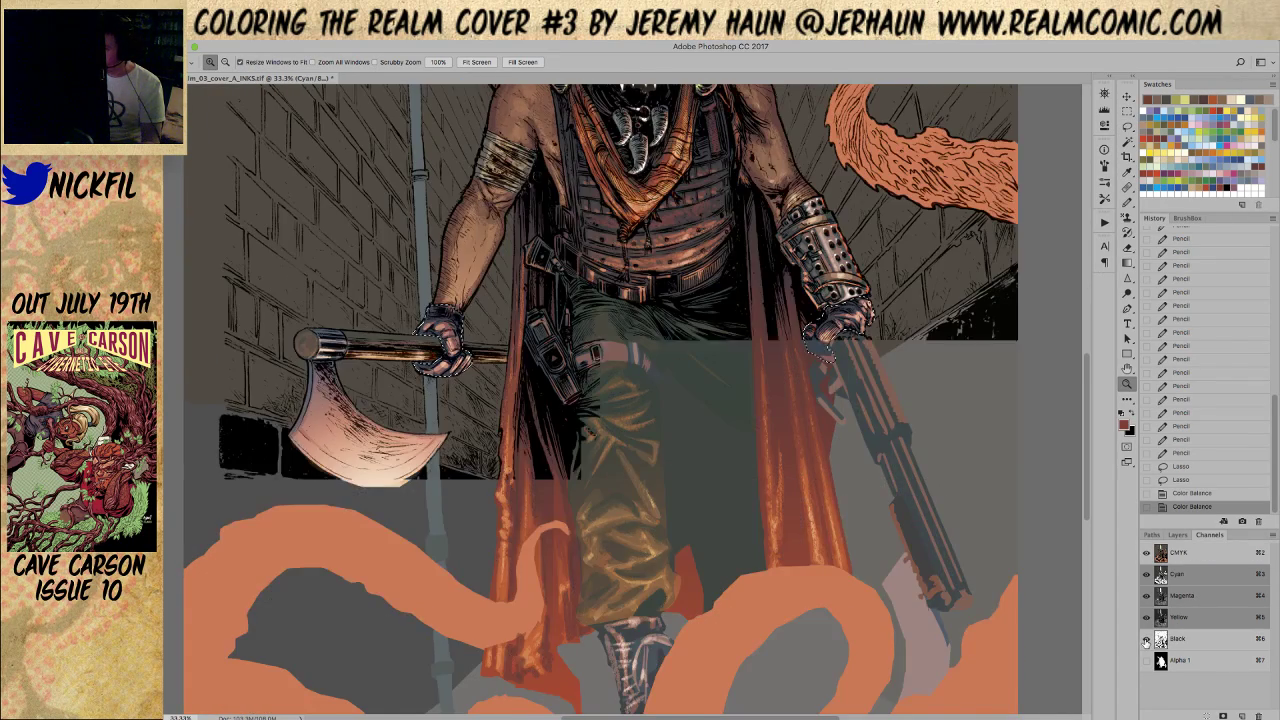
key(ctrl+d)
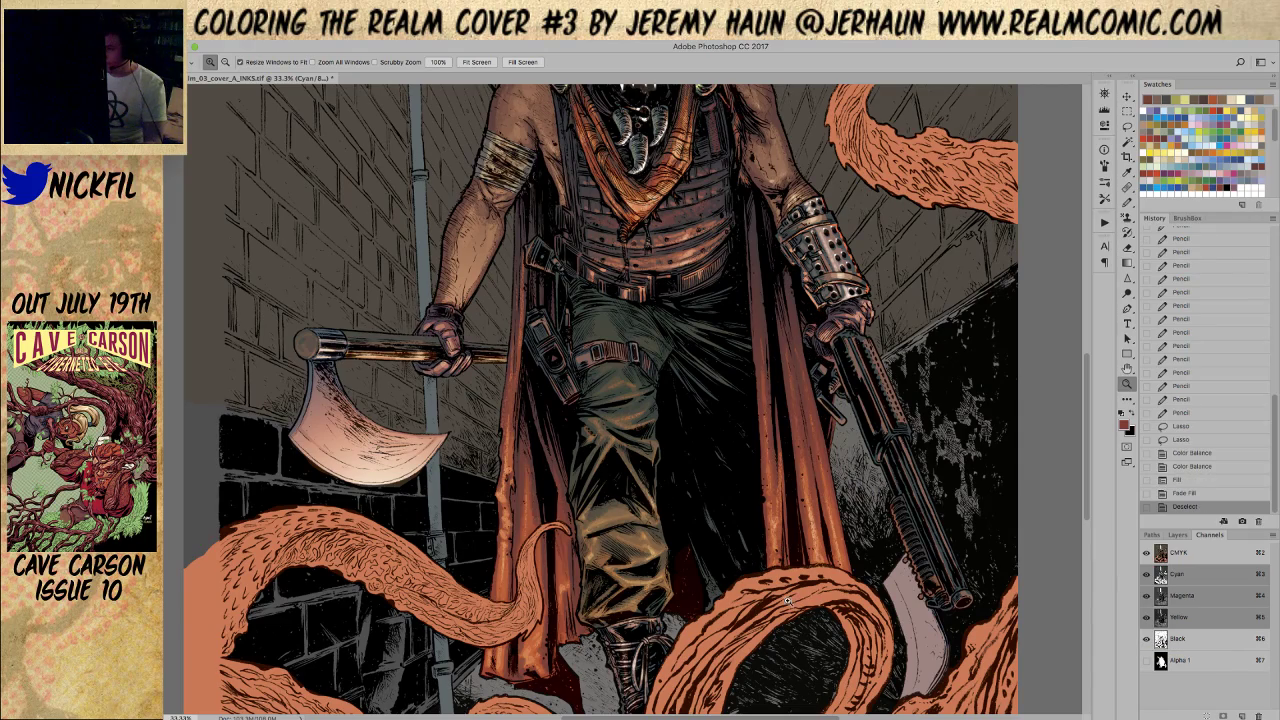
Try yellow-orange highlights on the glove holding the shotgun, using the Pencil in Screen mode at 100% opacity
alt+click(558, 210)
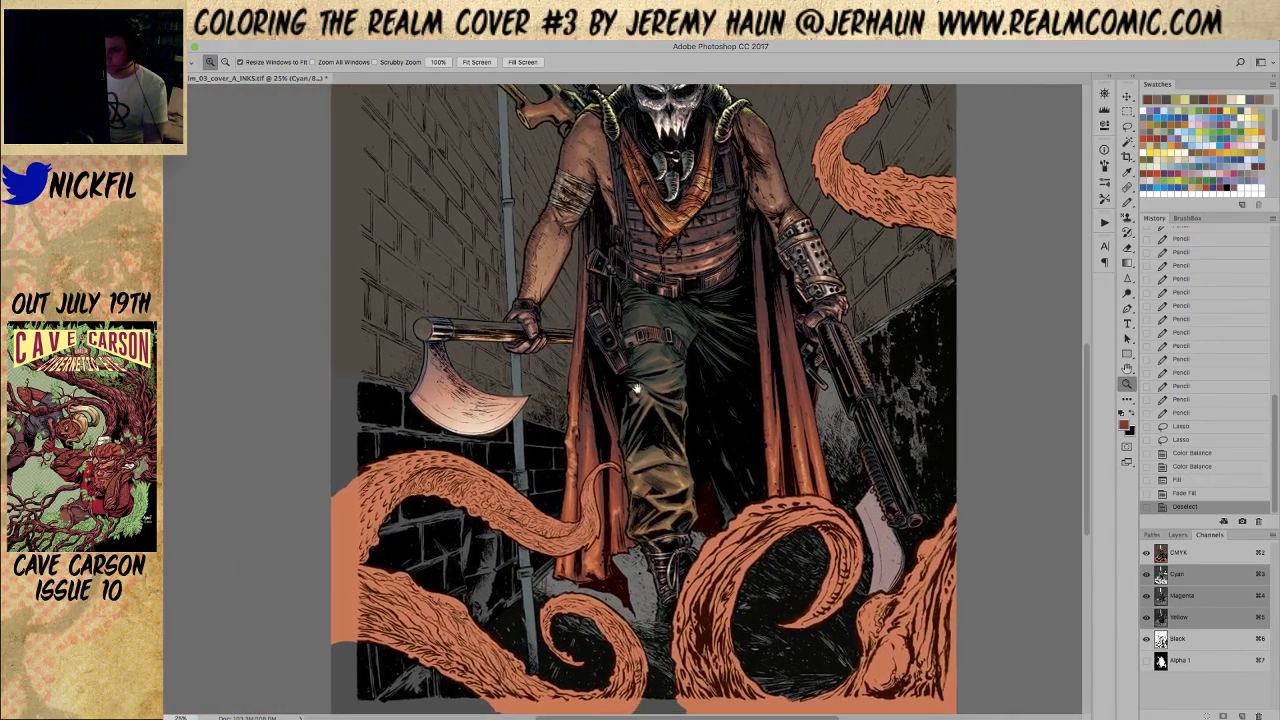
drag(650, 413, 590, 448)
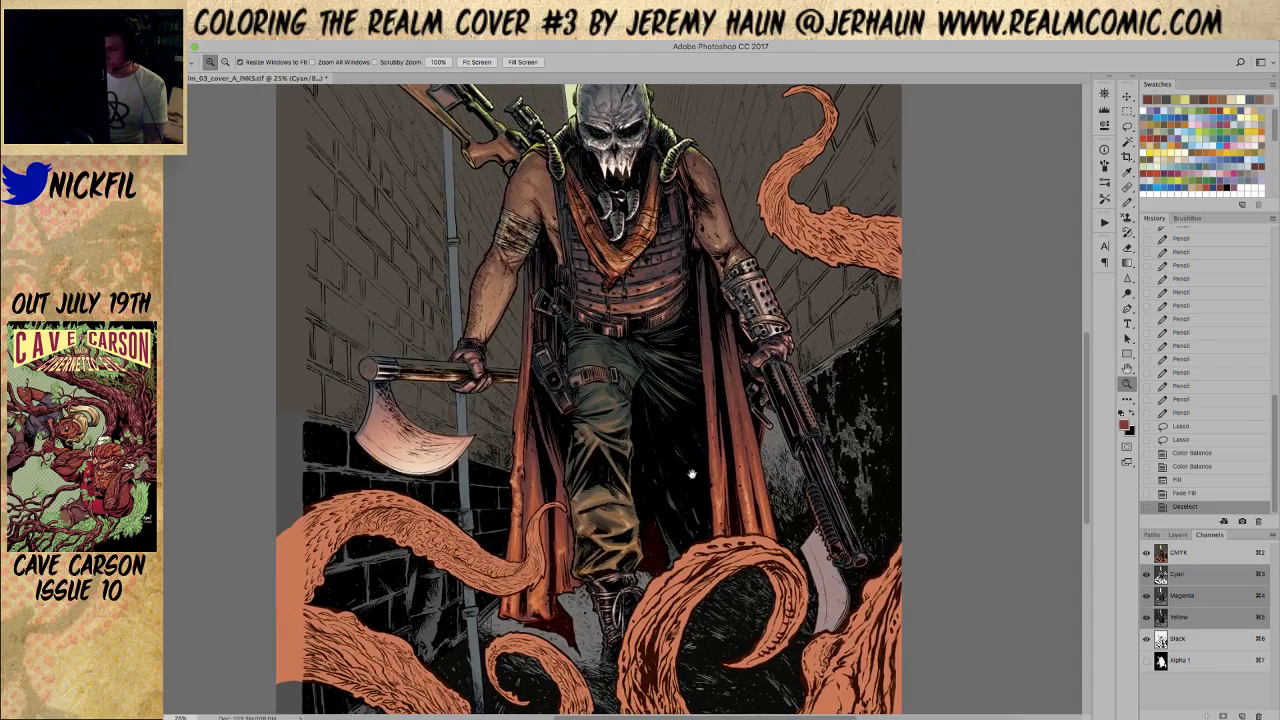
drag(773, 425, 637, 430)
click(645, 396)
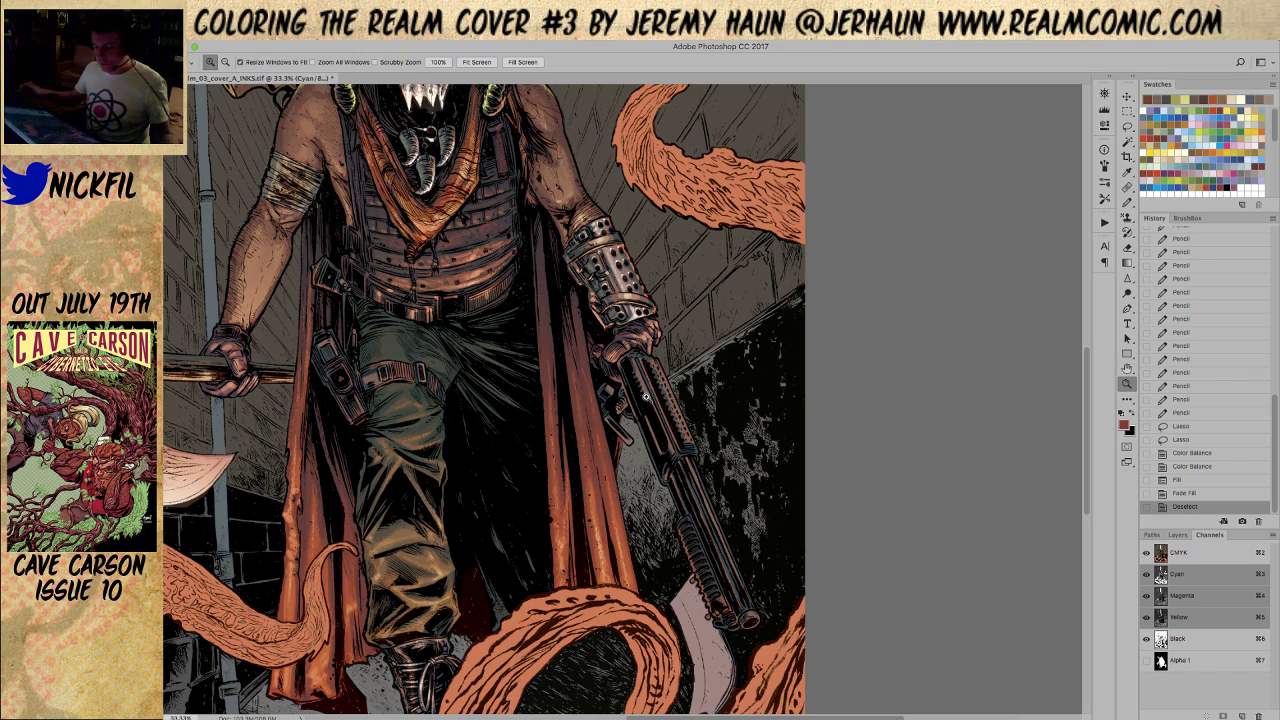
key(b)
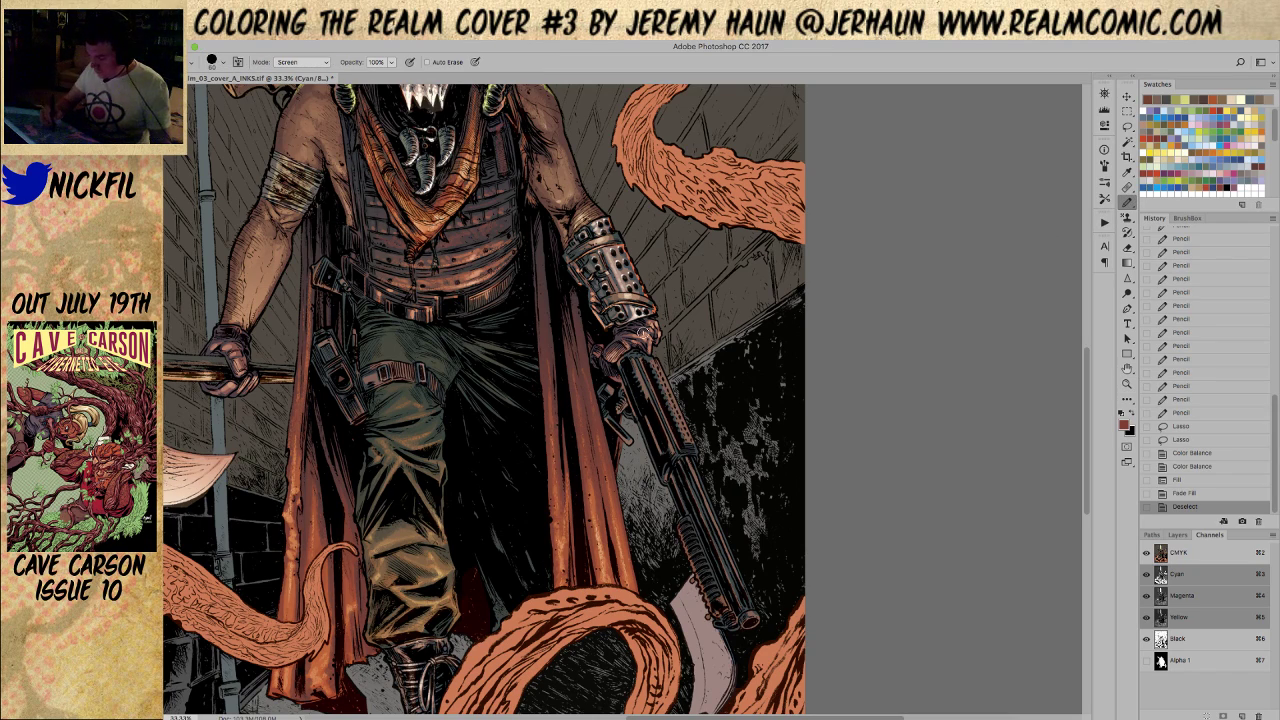
alt+click(645, 340)
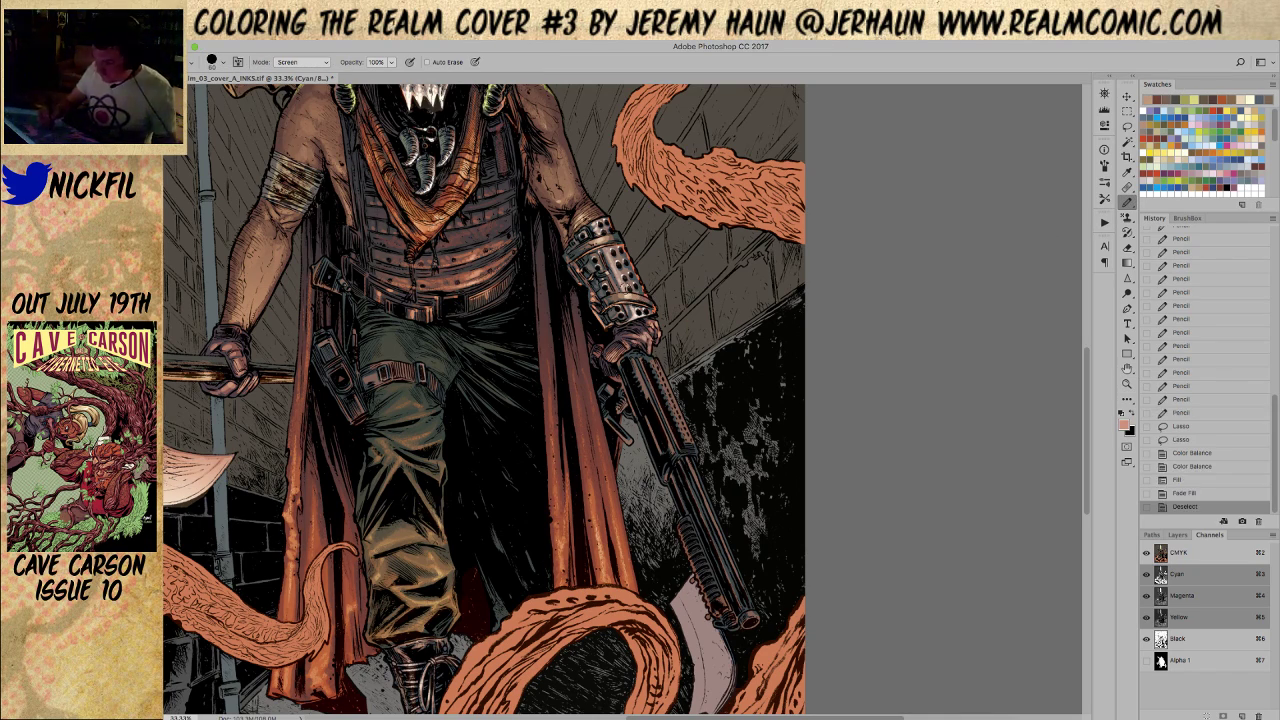
click(1175, 142)
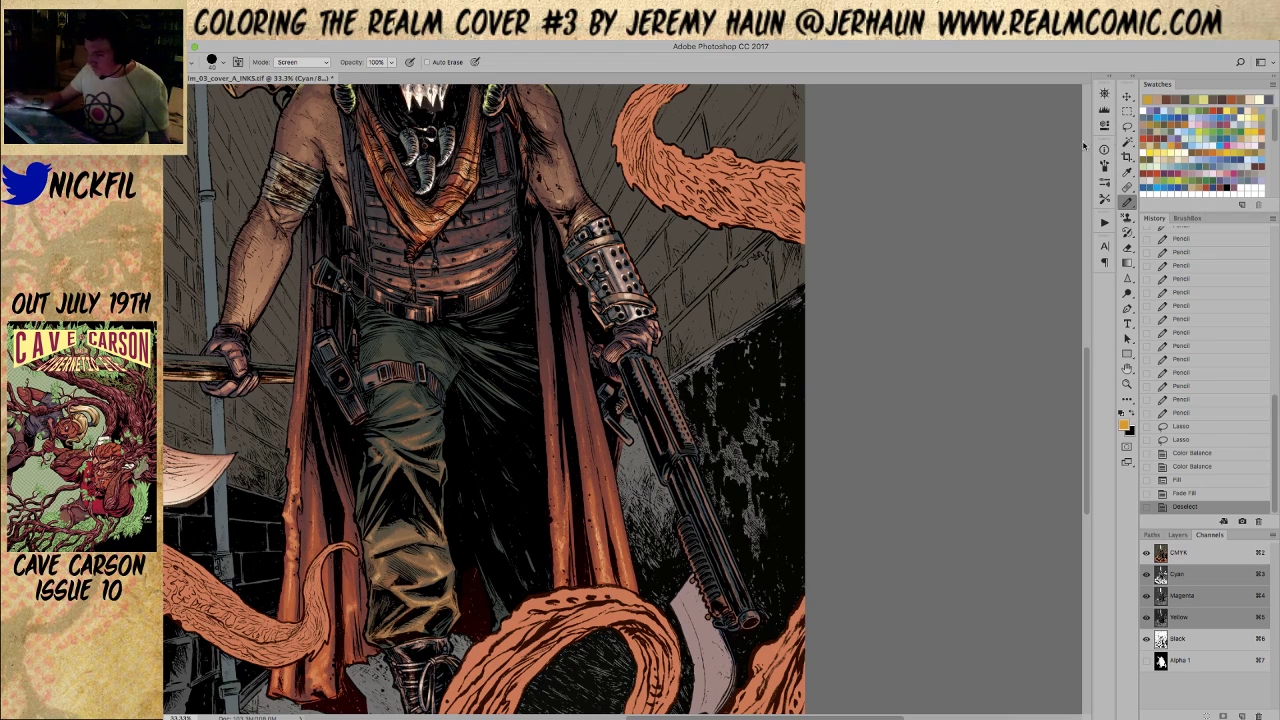
click(289, 62)
key(Escape)
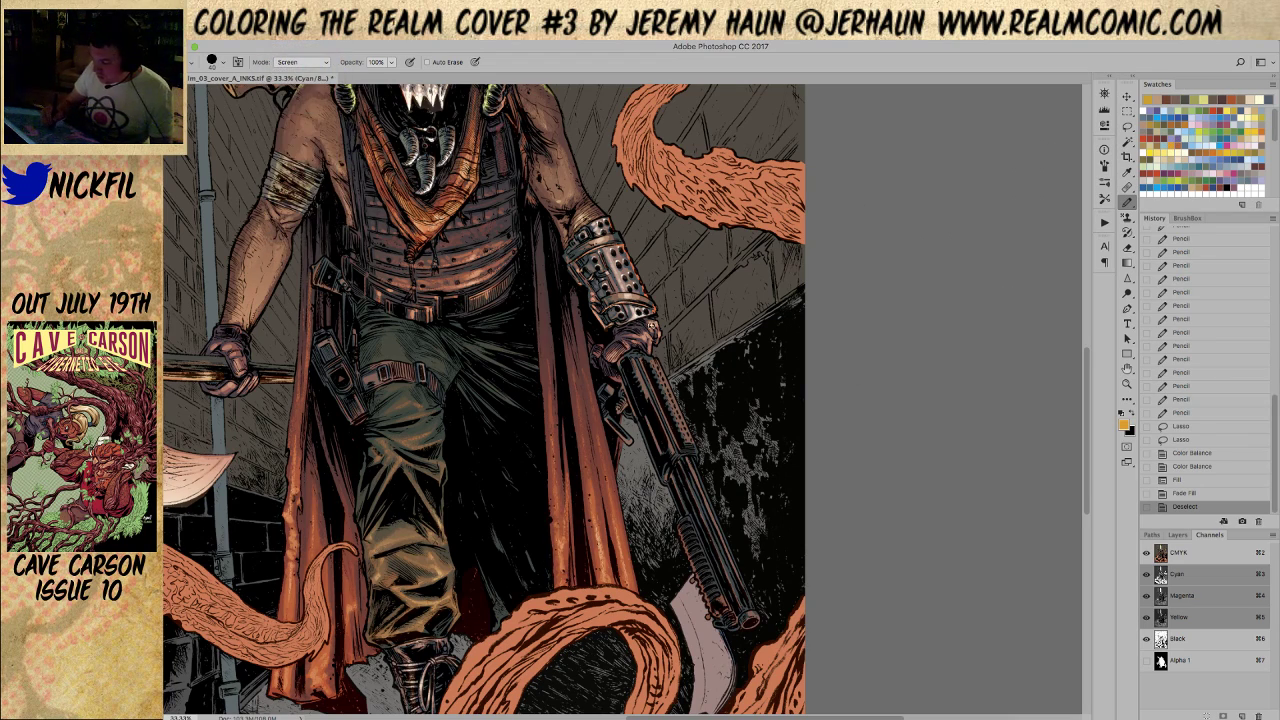
drag(645, 336, 651, 329)
drag(651, 329, 654, 326)
Replace the trial strokes on the shotgun-hand glove with orange-red highlights on its fingers and knuckles, using the Pencil in Screen mode at 100% opacity
click(1222, 106)
click(1192, 428)
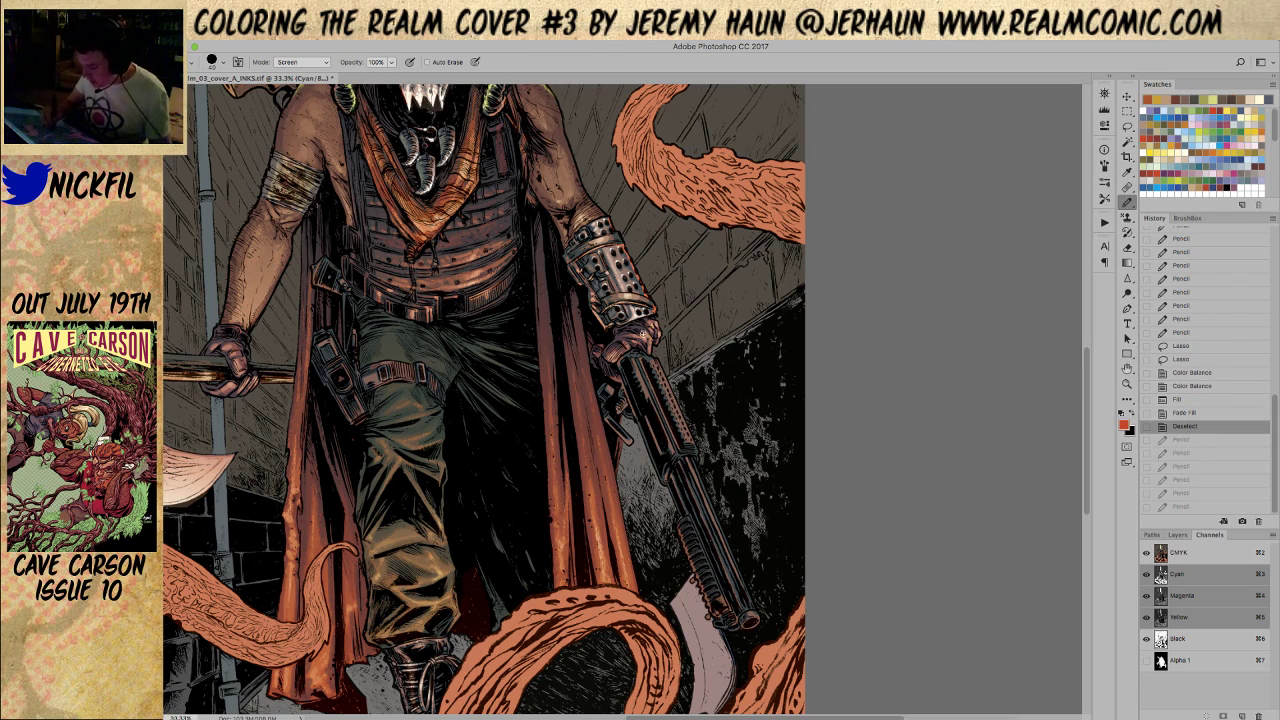
click(643, 330)
click(647, 329)
click(651, 328)
click(655, 328)
click(655, 329)
click(653, 331)
click(652, 333)
click(634, 338)
click(632, 340)
click(648, 344)
click(654, 342)
click(660, 315)
click(625, 345)
click(624, 351)
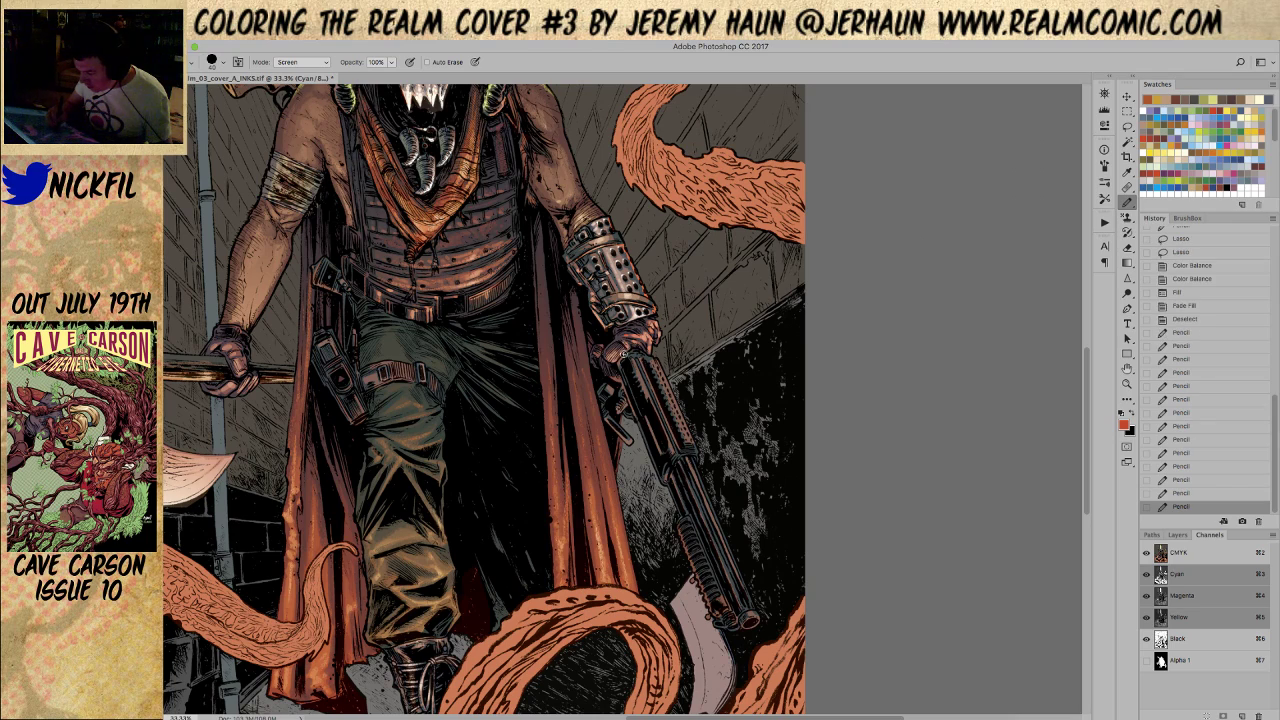
click(633, 324)
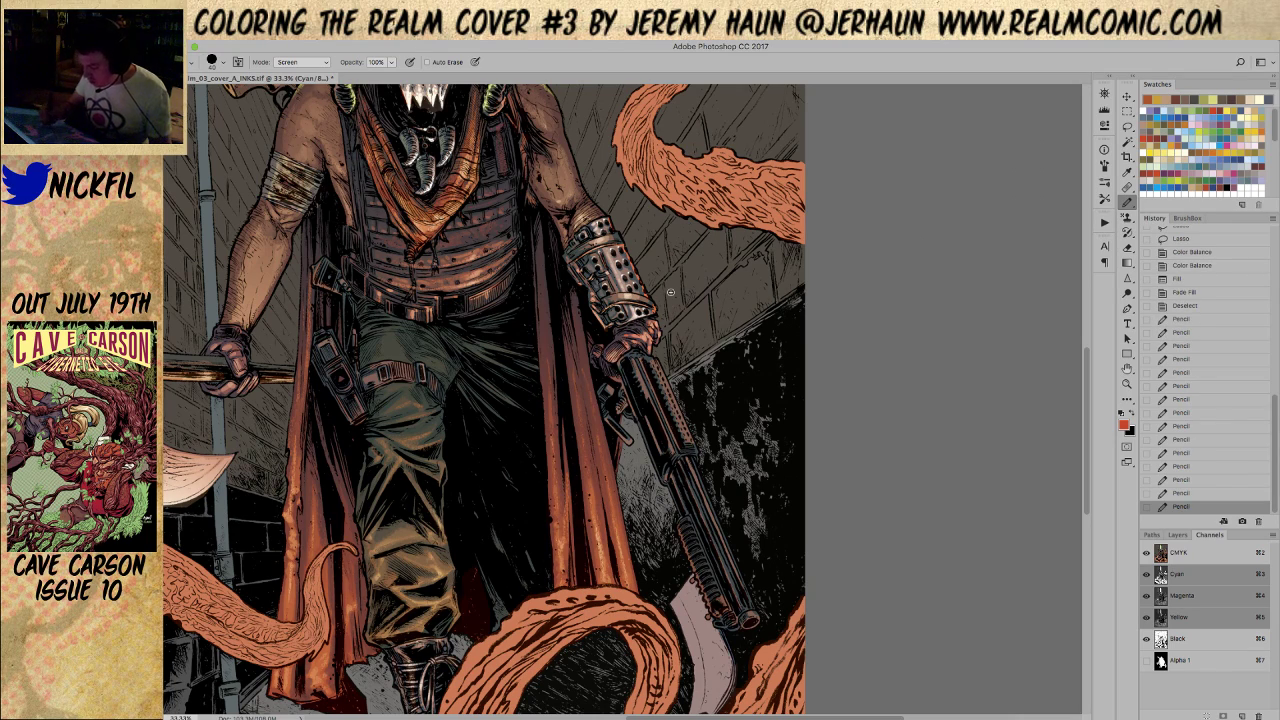
Add near-white highlights to the shotgun-hand glove with the Pencil in Screen mode, at 100% and 50% opacity
click(1195, 147)
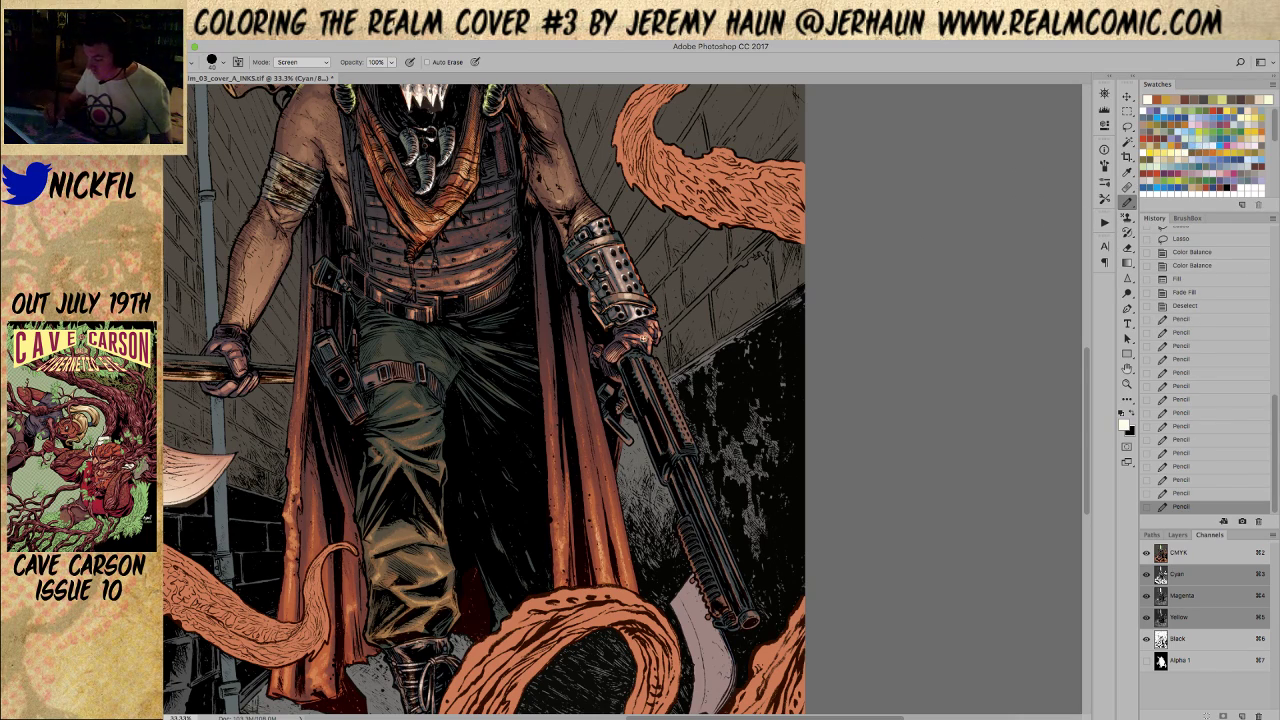
click(646, 335)
click(650, 336)
click(653, 330)
click(658, 324)
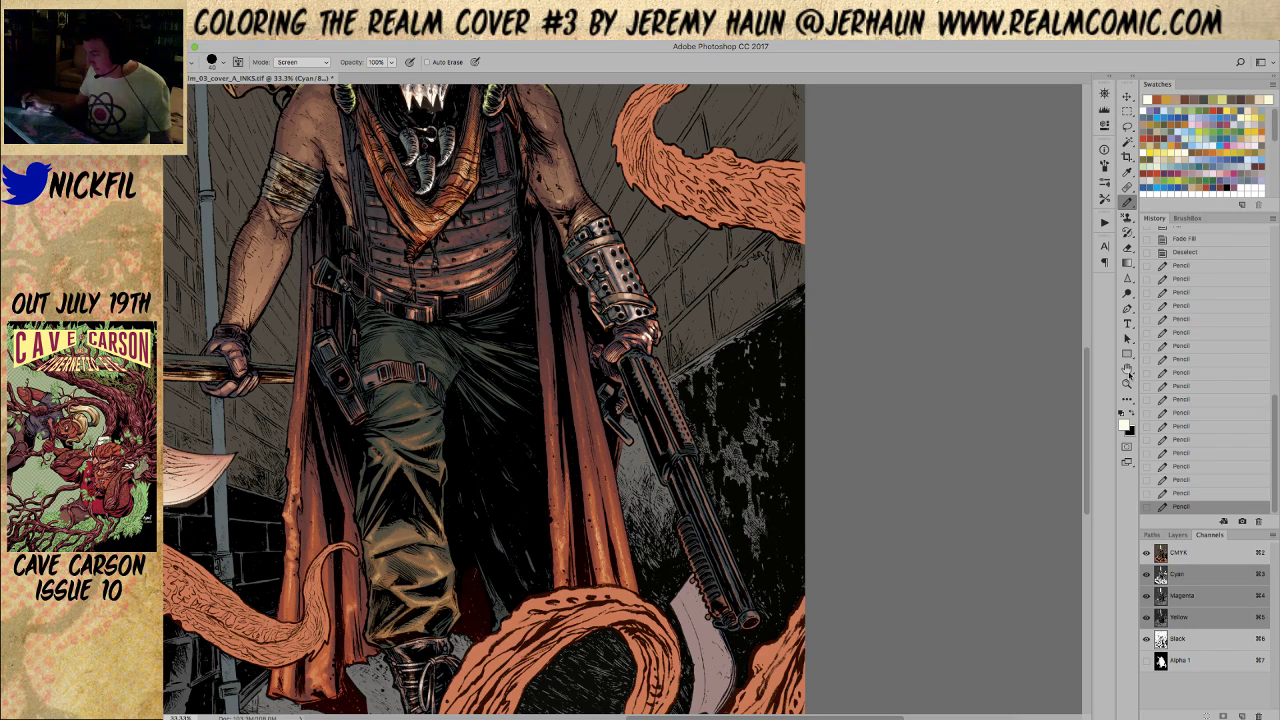
click(1128, 368)
drag(605, 408, 855, 398)
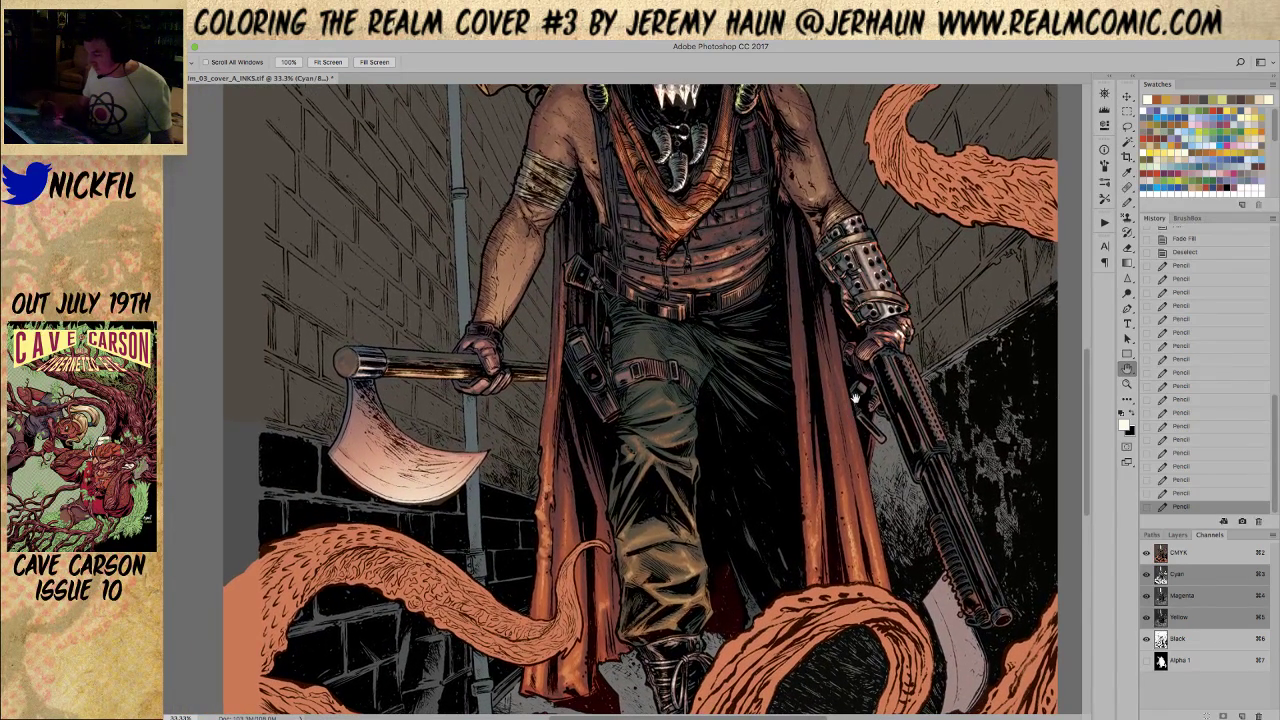
click(1126, 202)
click(884, 344)
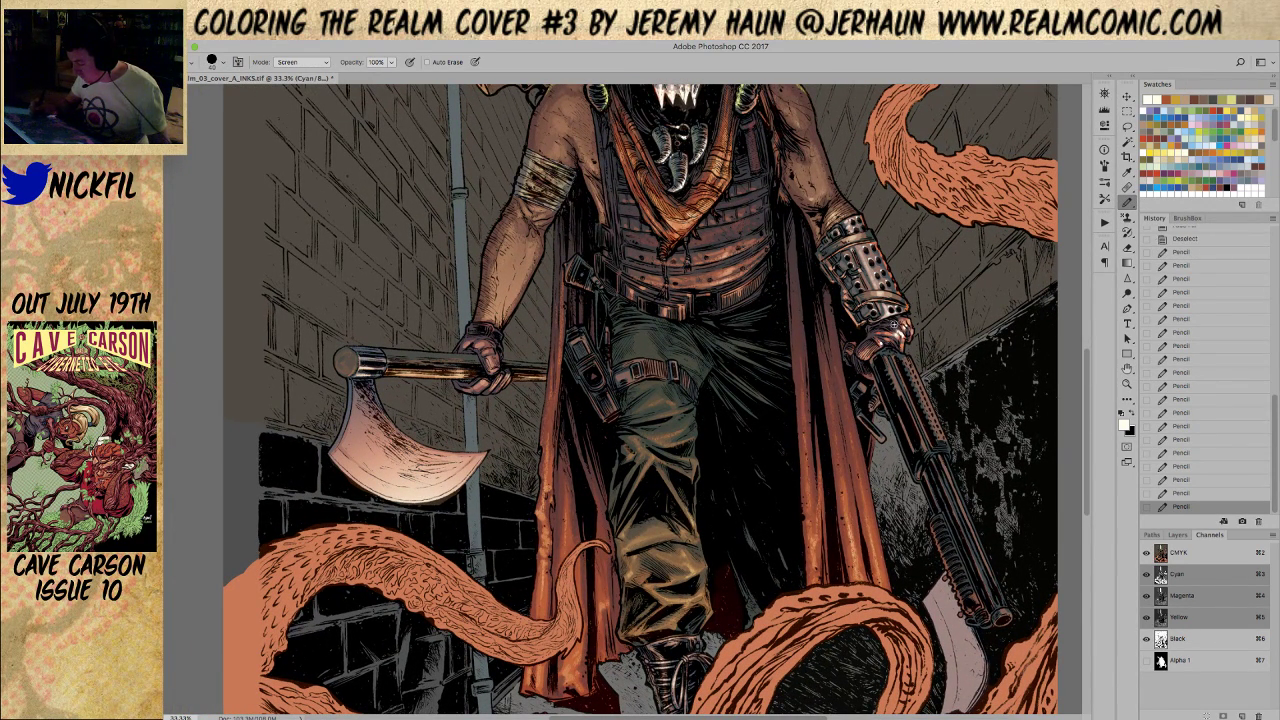
click(903, 345)
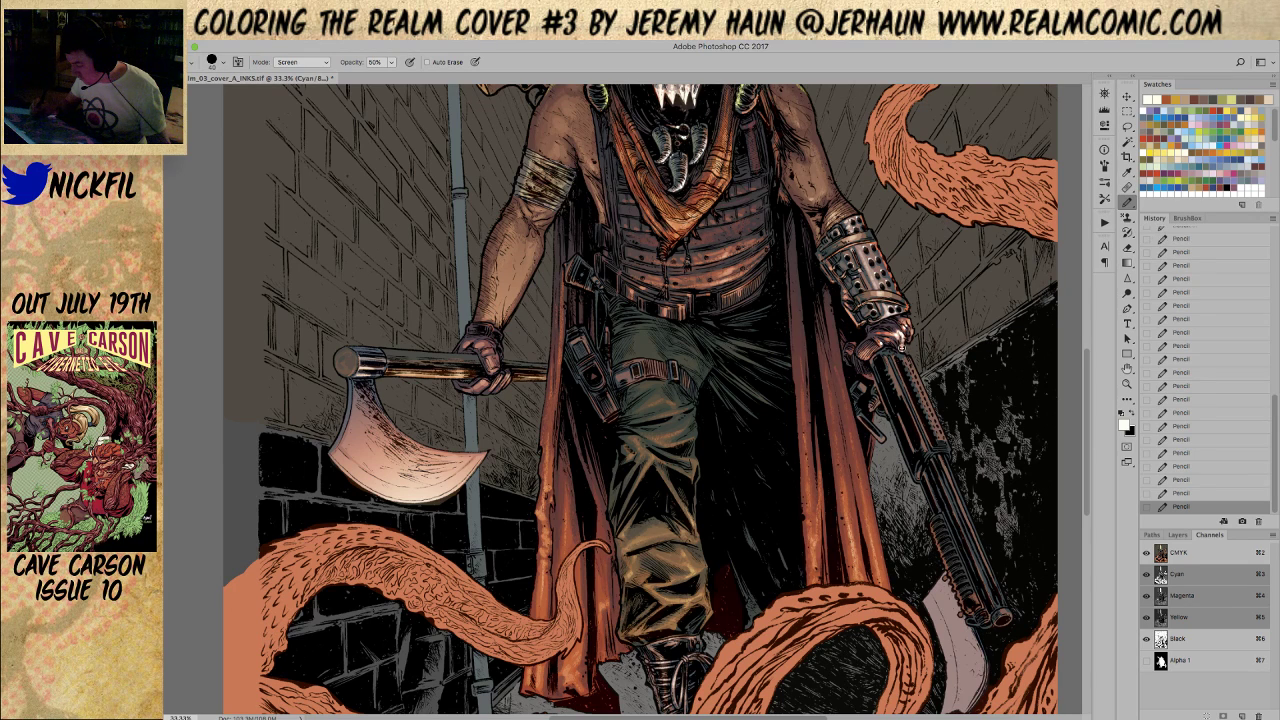
Brighten the fingers of the glove gripping the axe with a sampled salmon tone, using the Pencil in Screen mode at 50% opacity
click(1127, 369)
drag(693, 450, 765, 468)
click(1128, 203)
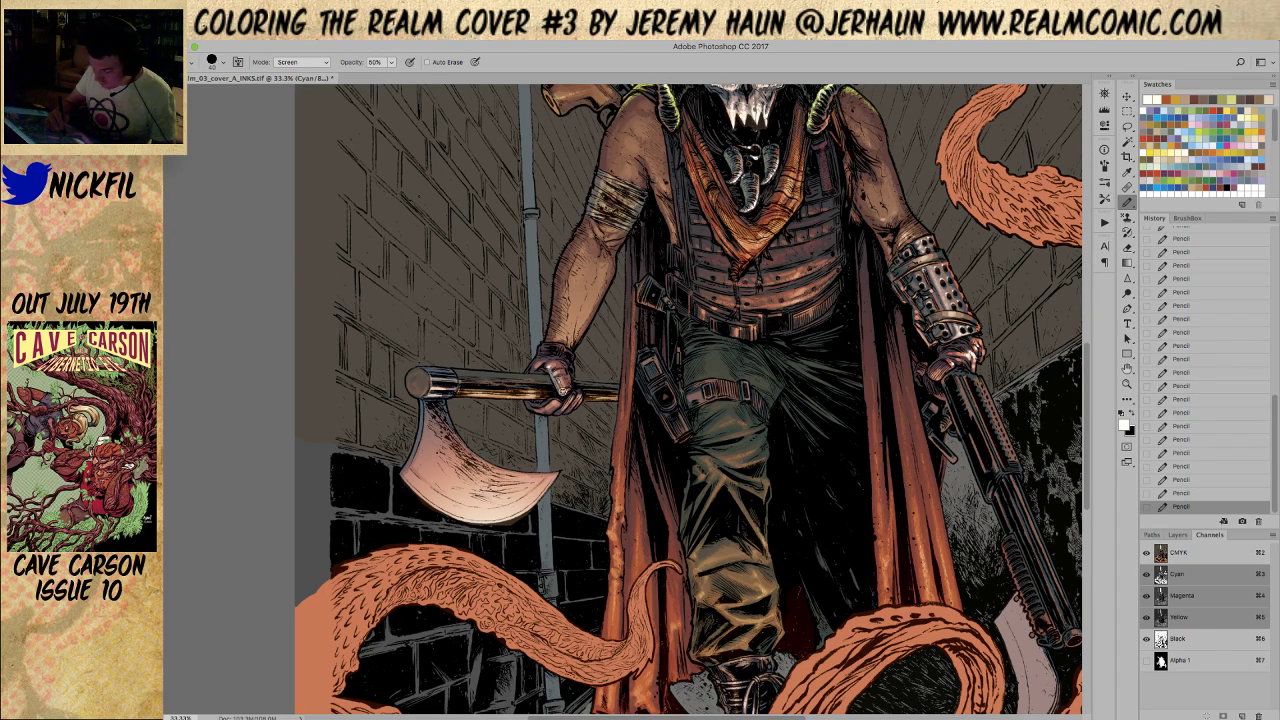
alt+click(548, 366)
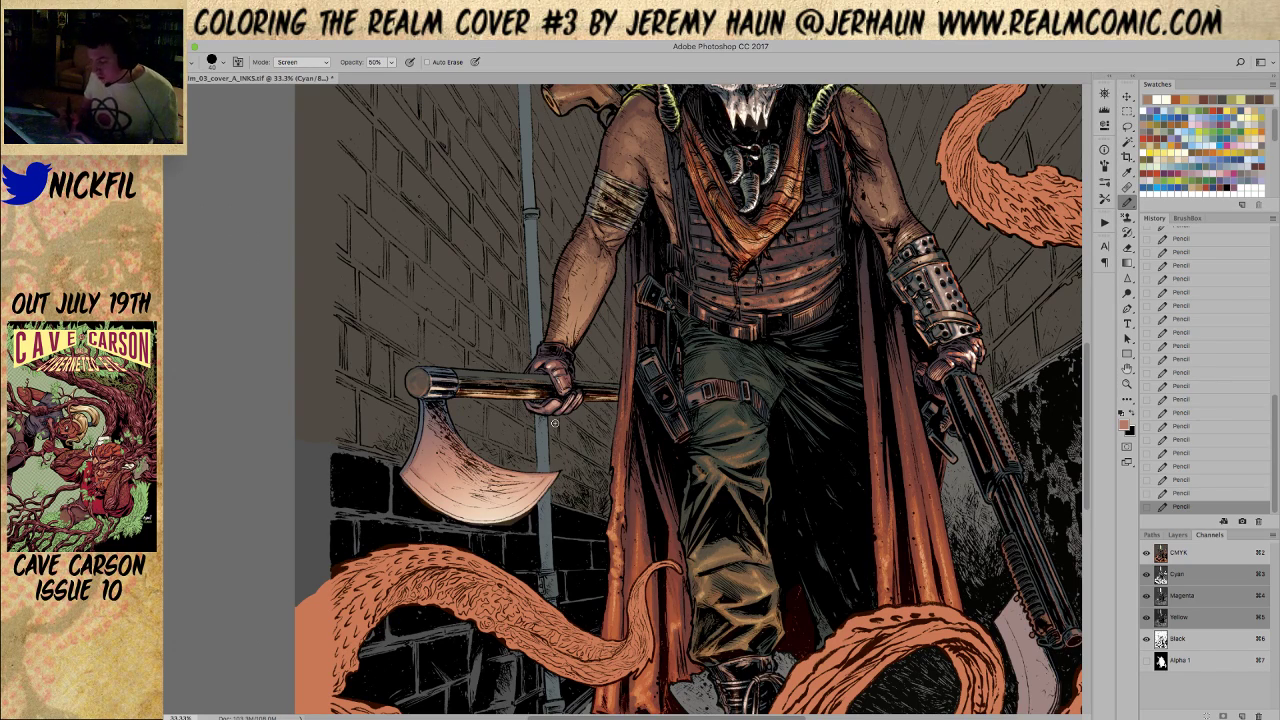
click(1126, 383)
key(ctrl+minus)
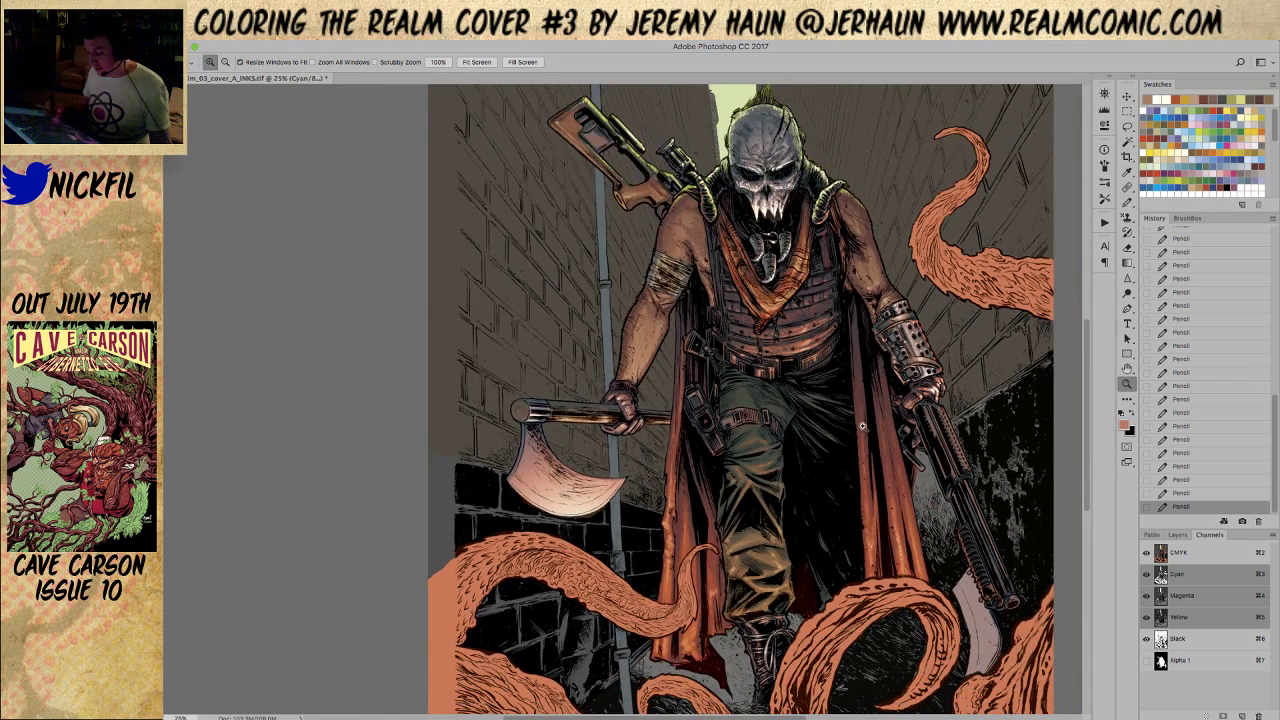
Set the Pencil's blending mode to Normal
key(b)
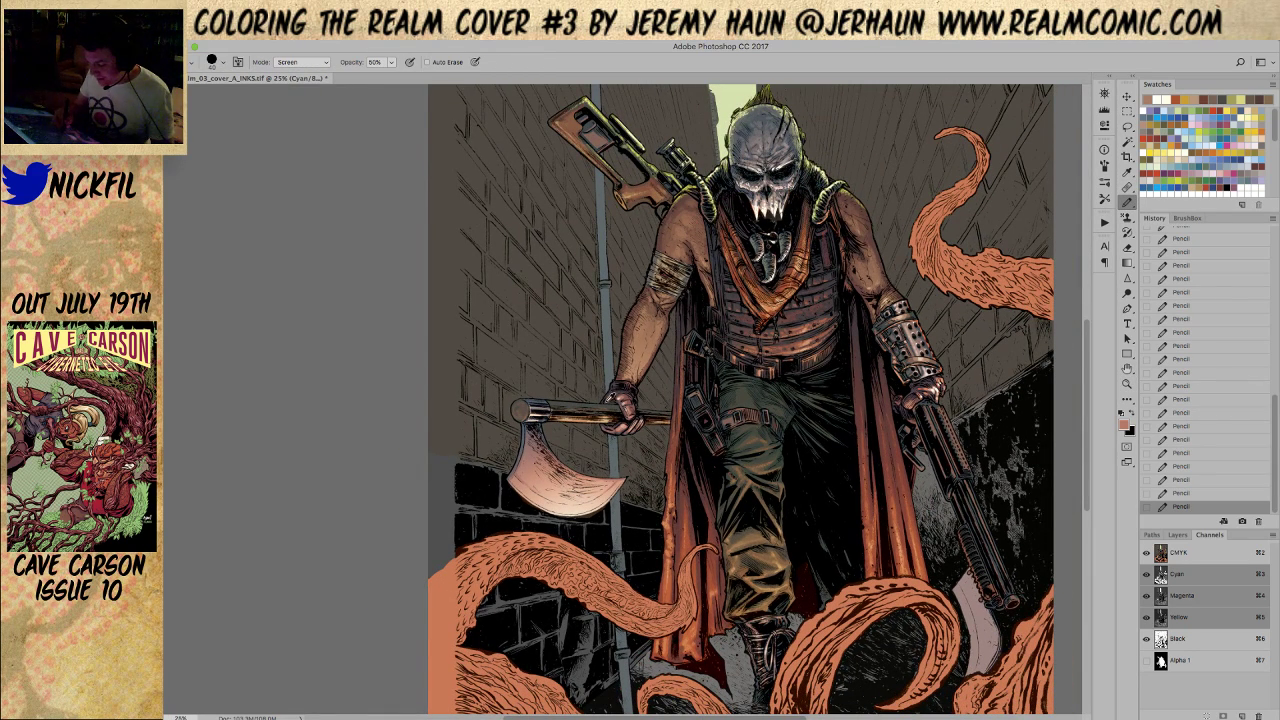
click(302, 62)
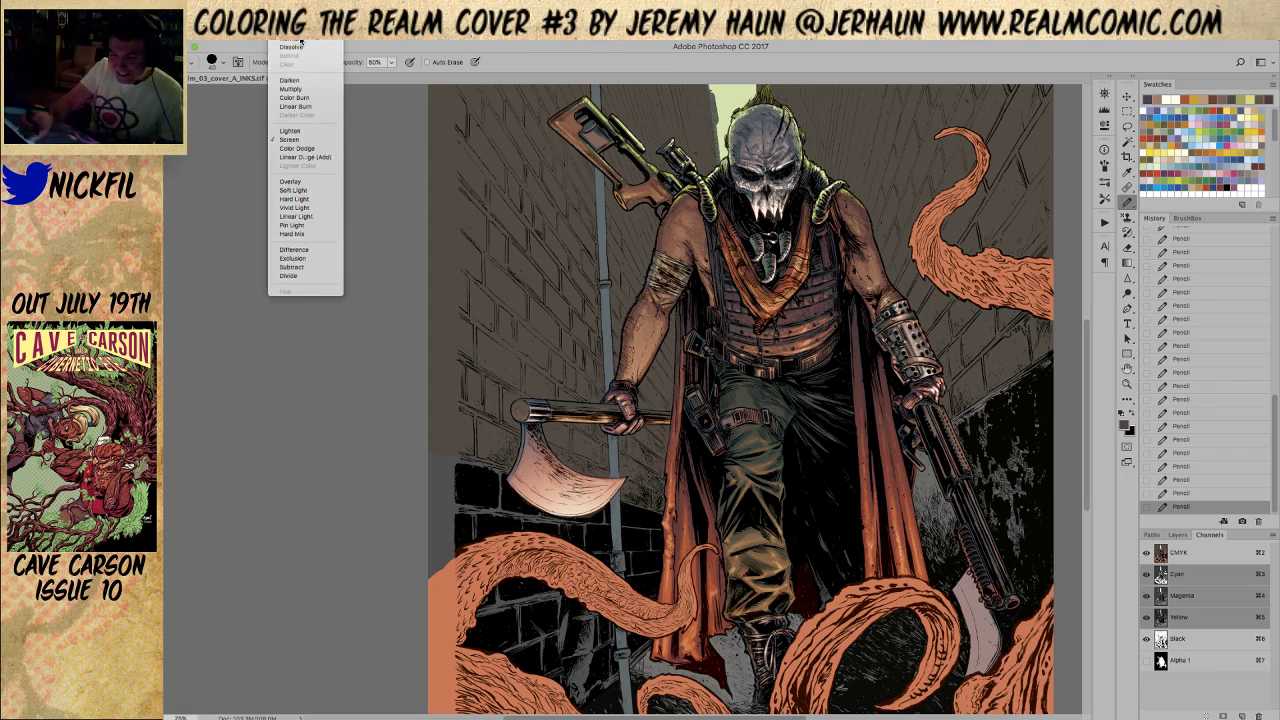
click(300, 42)
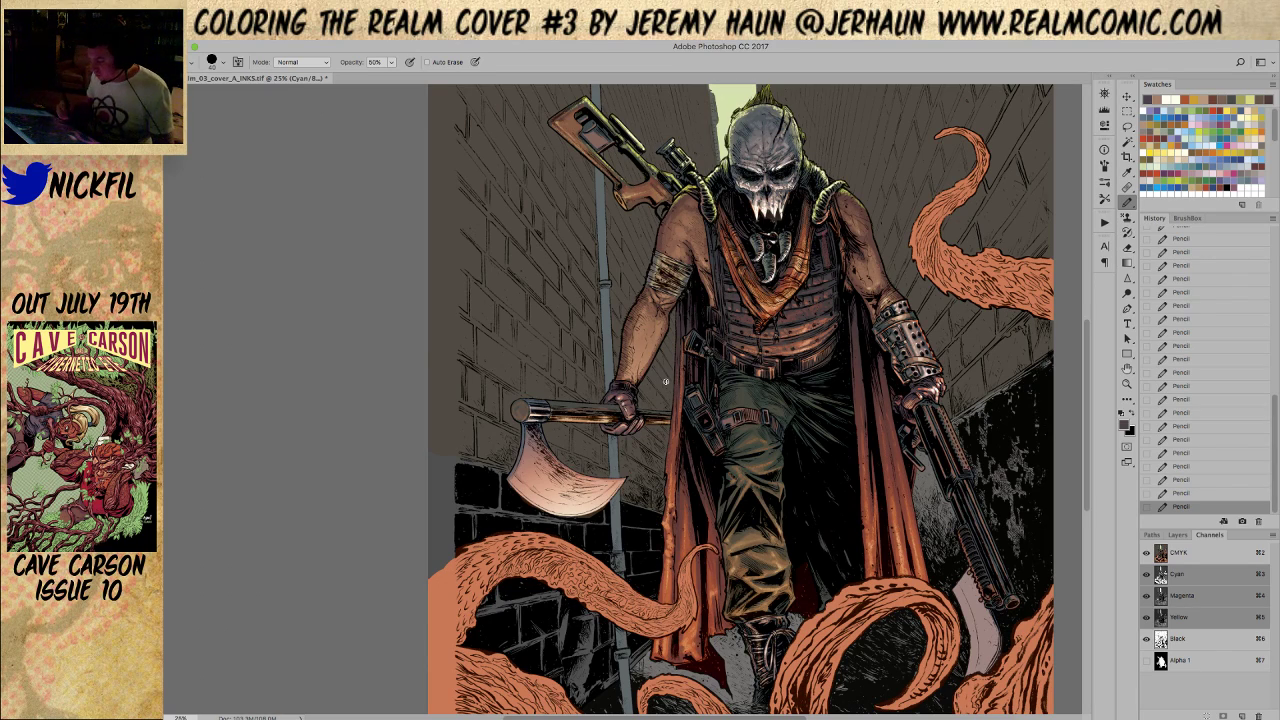
Select the glove gripping the axe handle by outlining it with the Lasso
click(1127, 368)
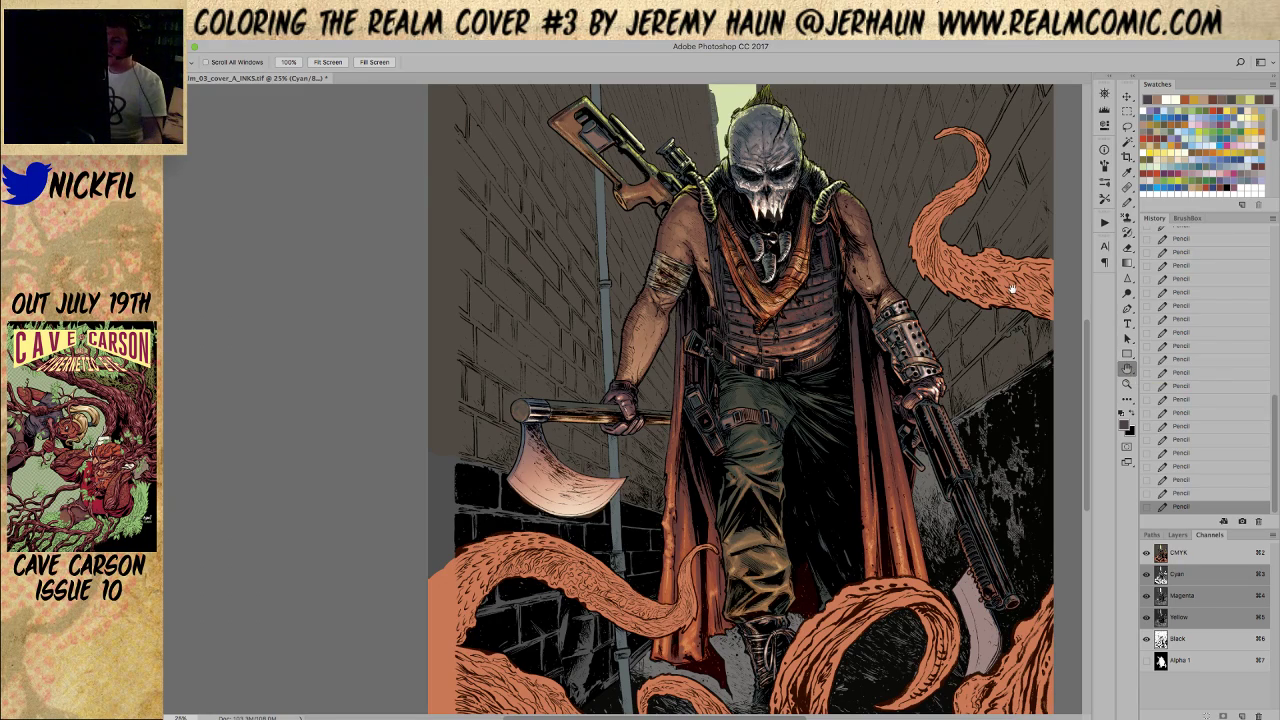
key(z)
drag(585, 393, 585, 393)
click(667, 441)
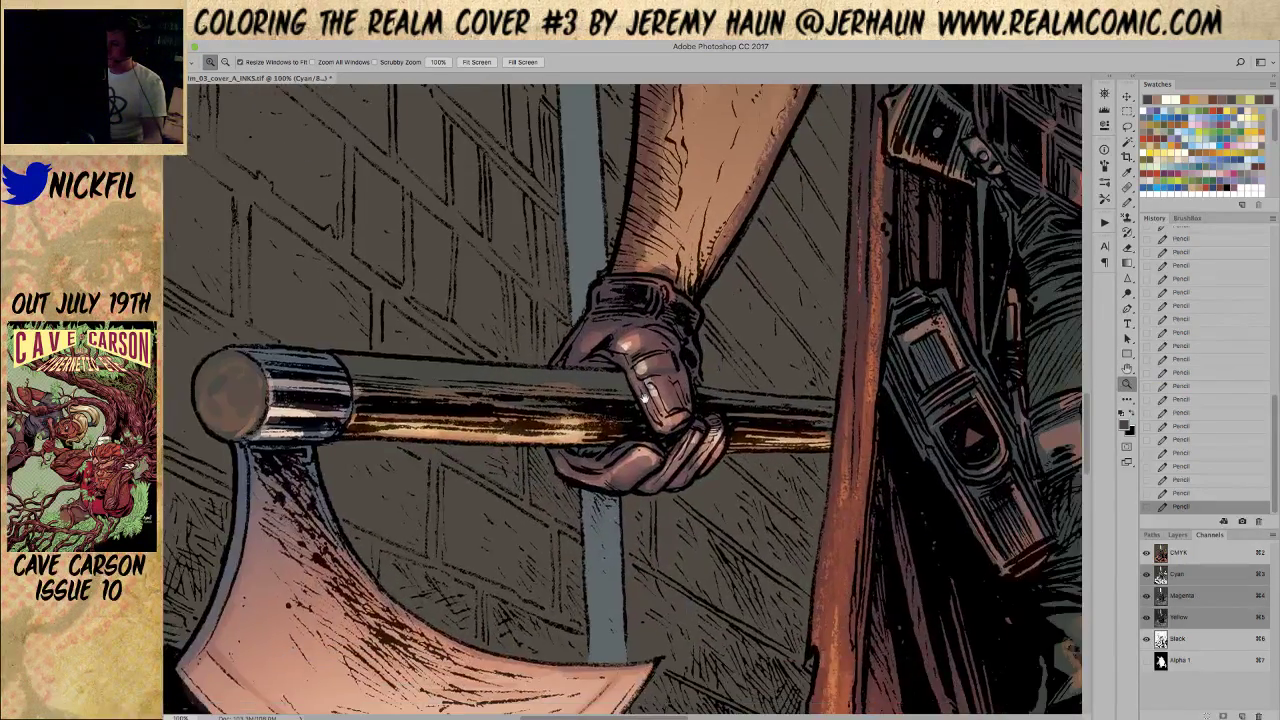
key(l)
mouse_move(676, 287)
mouse_down()
mouse_move(596, 290)
mouse_move(558, 356)
mouse_move(556, 372)
mouse_move(630, 376)
mouse_move(655, 440)
mouse_move(700, 436)
mouse_move(702, 312)
mouse_move(676, 287)
mouse_up()
scroll(676, 287, down, 1)
scroll(625, 400, down, 2)
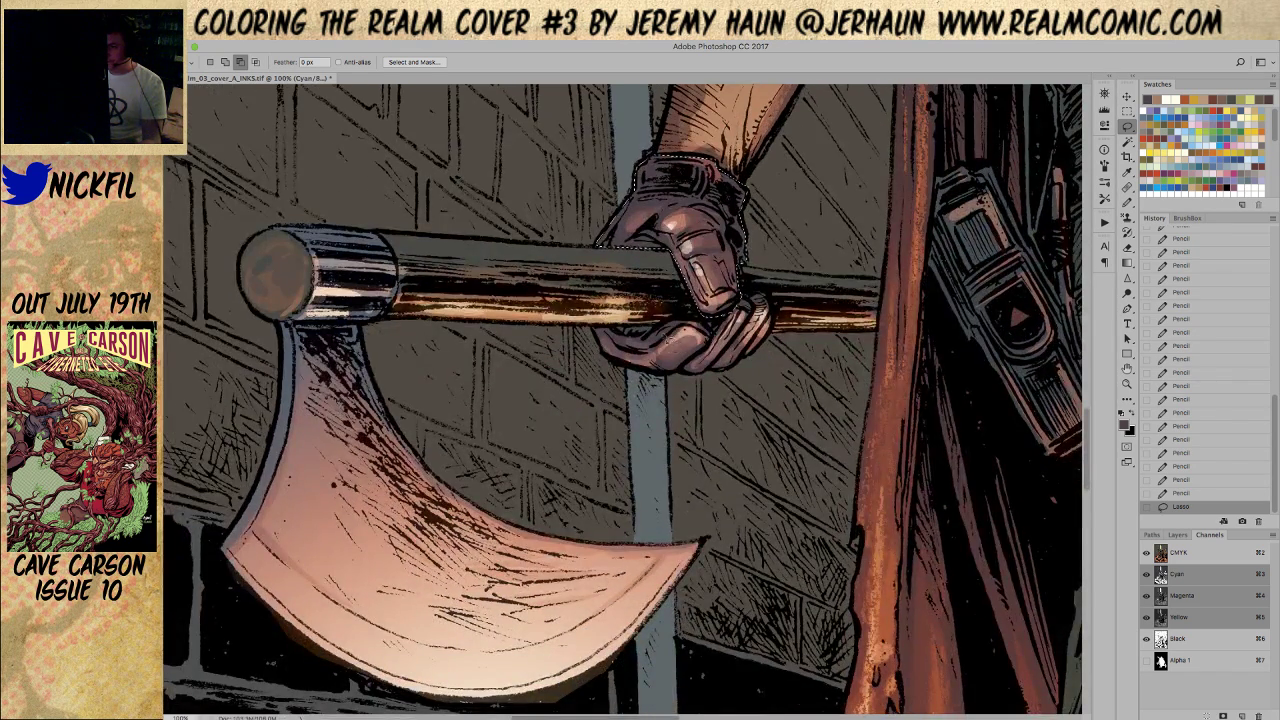
mouse_move(597, 333)
mouse_down()
mouse_move(612, 366)
mouse_move(692, 378)
mouse_move(738, 371)
mouse_move(776, 328)
mouse_move(762, 302)
mouse_move(692, 328)
mouse_up()
Add the glove holding the shotgun, including its fingers around the grip, to the Lasso selection
drag(680, 389, 190, 410)
drag(1065, 372, 669, 370)
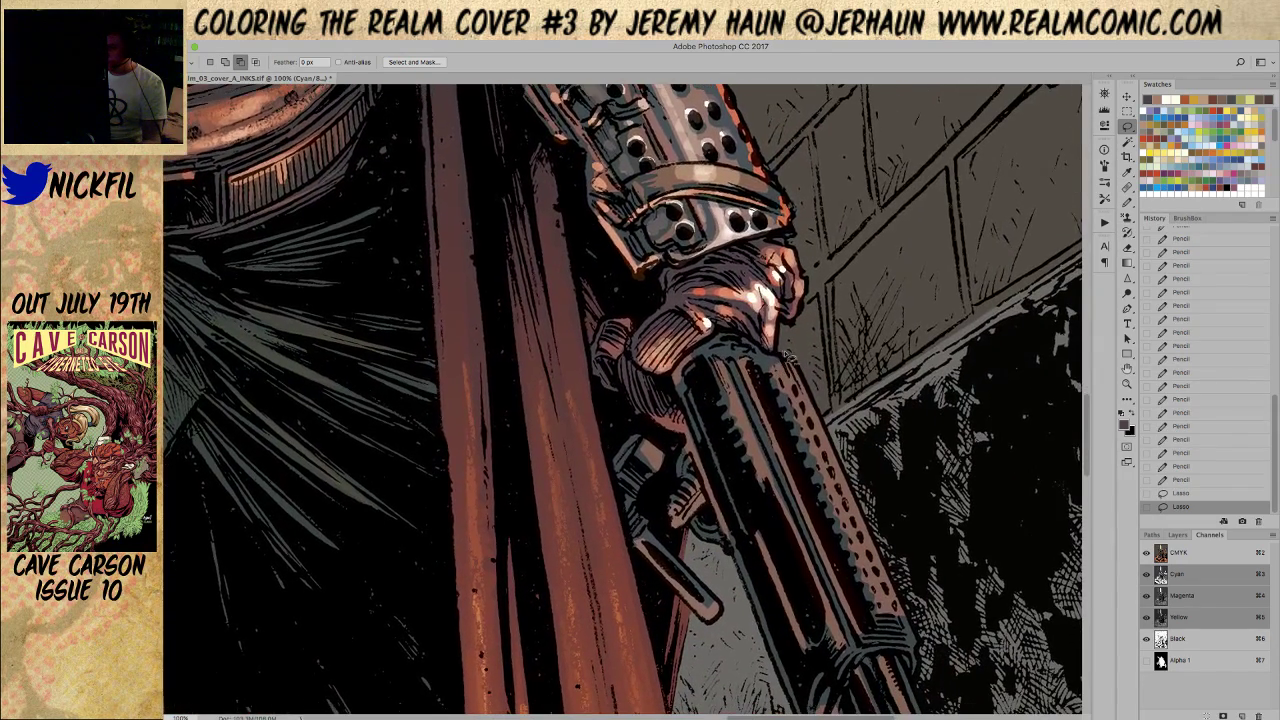
mouse_move(658, 286)
mouse_down()
mouse_move(608, 320)
mouse_move(592, 358)
mouse_move(605, 408)
mouse_move(683, 440)
mouse_move(693, 436)
mouse_move(668, 375)
mouse_move(725, 333)
mouse_move(782, 360)
mouse_move(783, 320)
mouse_move(799, 332)
mouse_move(811, 292)
mouse_move(778, 237)
mouse_move(660, 287)
mouse_up()
key(shift)
key(z)
alt+click(706, 400)
drag(675, 505, 642, 378)
key(l)
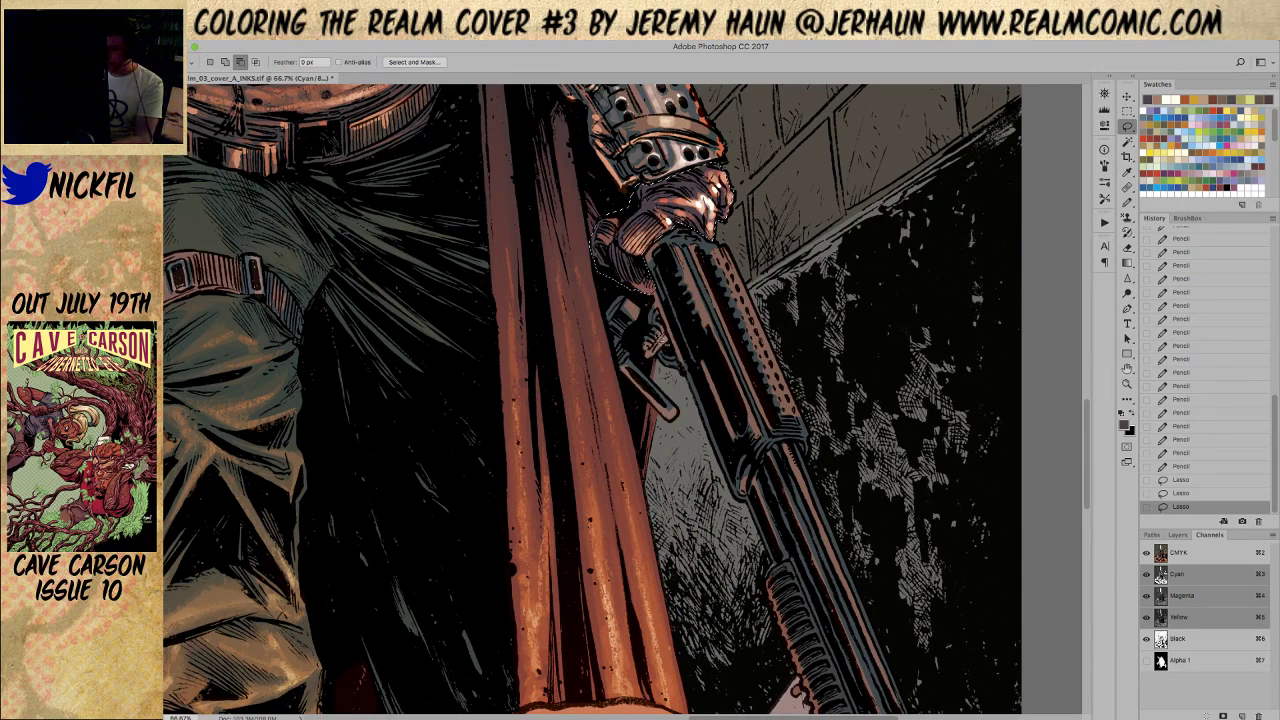
mouse_move(666, 324)
mouse_down()
mouse_move(650, 335)
mouse_move(655, 370)
mouse_move(678, 356)
mouse_move(666, 324)
mouse_up()
Try filling both selected gloves with a grey-blue swatch and fading the fill, then go back to the state before it
key(z)
alt+click(652, 360)
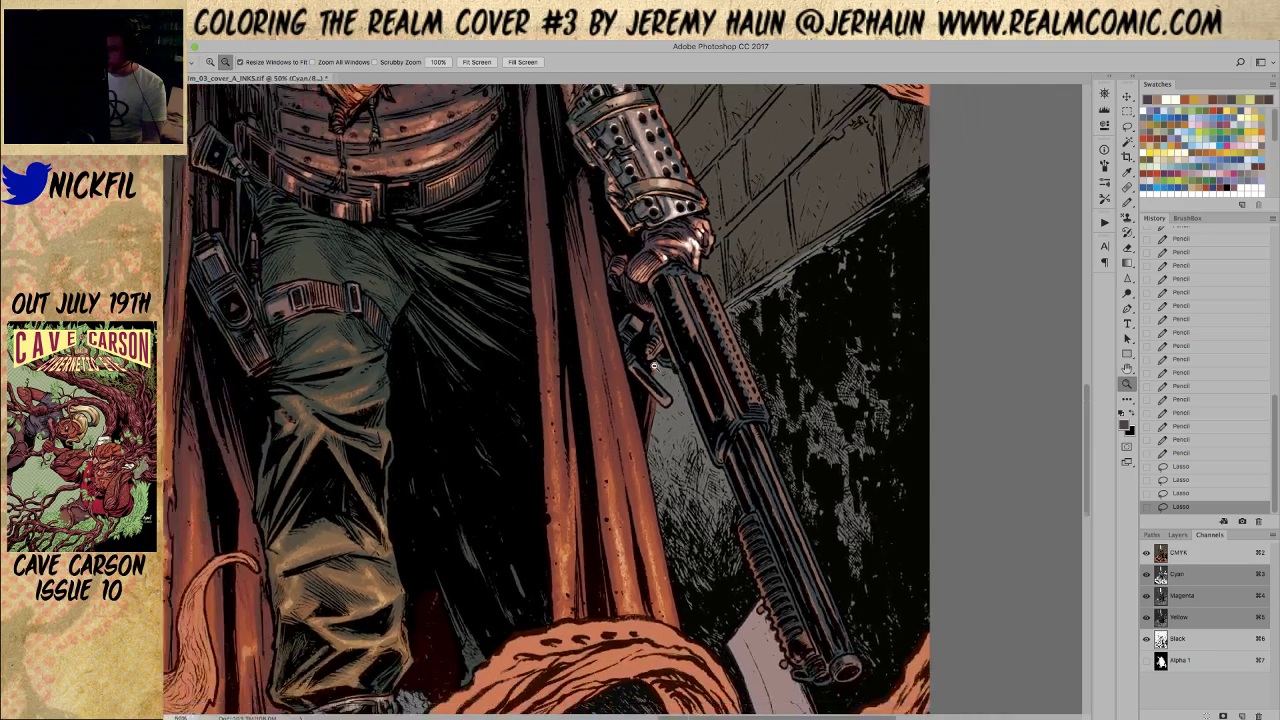
alt+click(652, 360)
drag(540, 354, 663, 384)
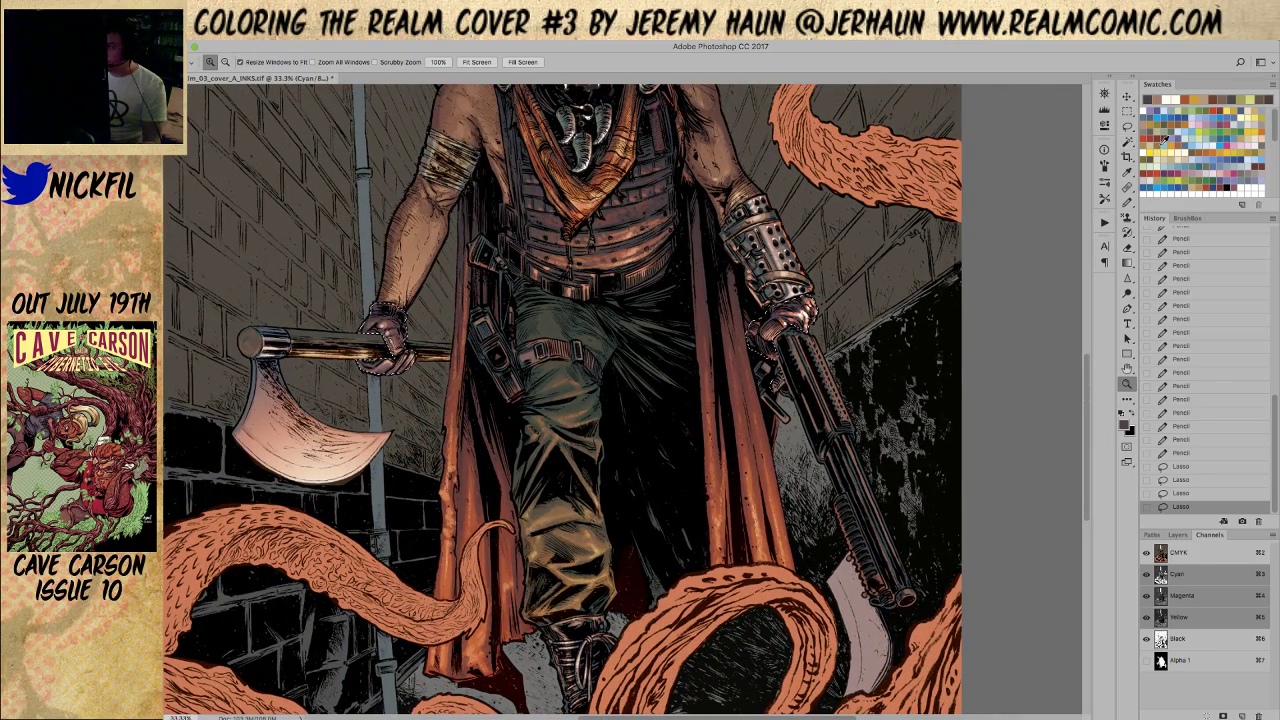
click(1154, 117)
key(alt+BackSpace)
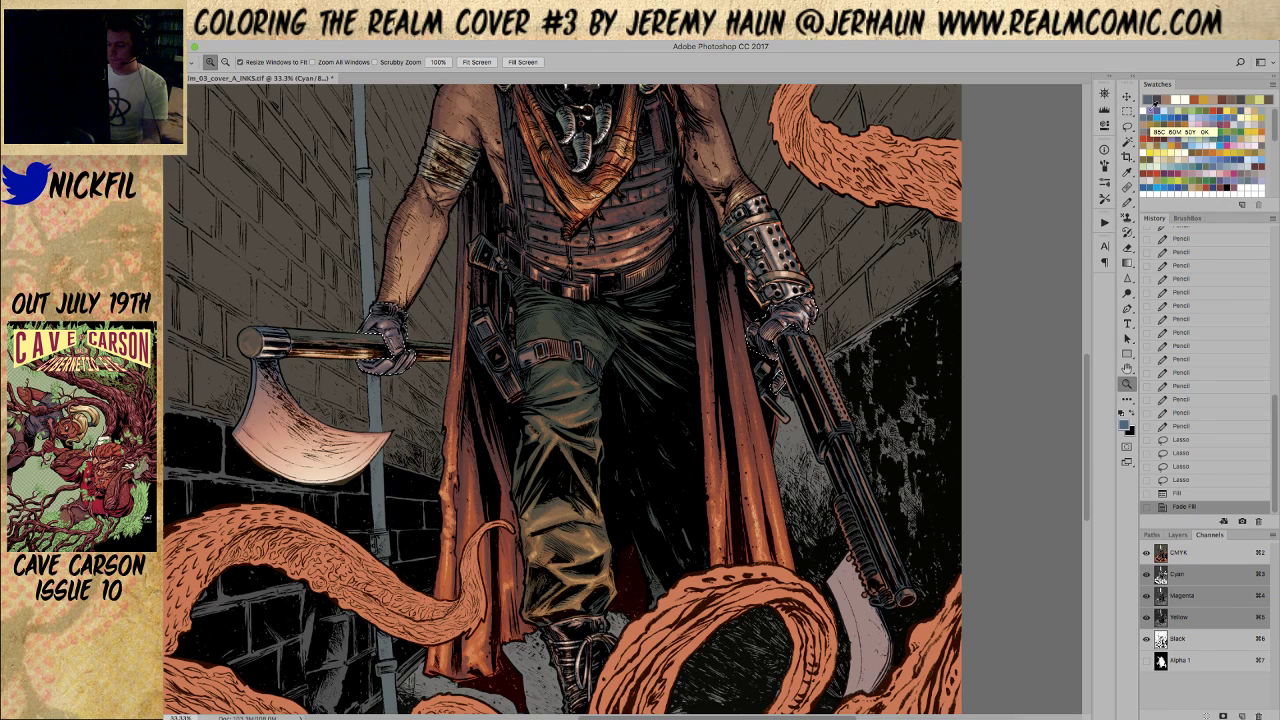
key(super+minus)
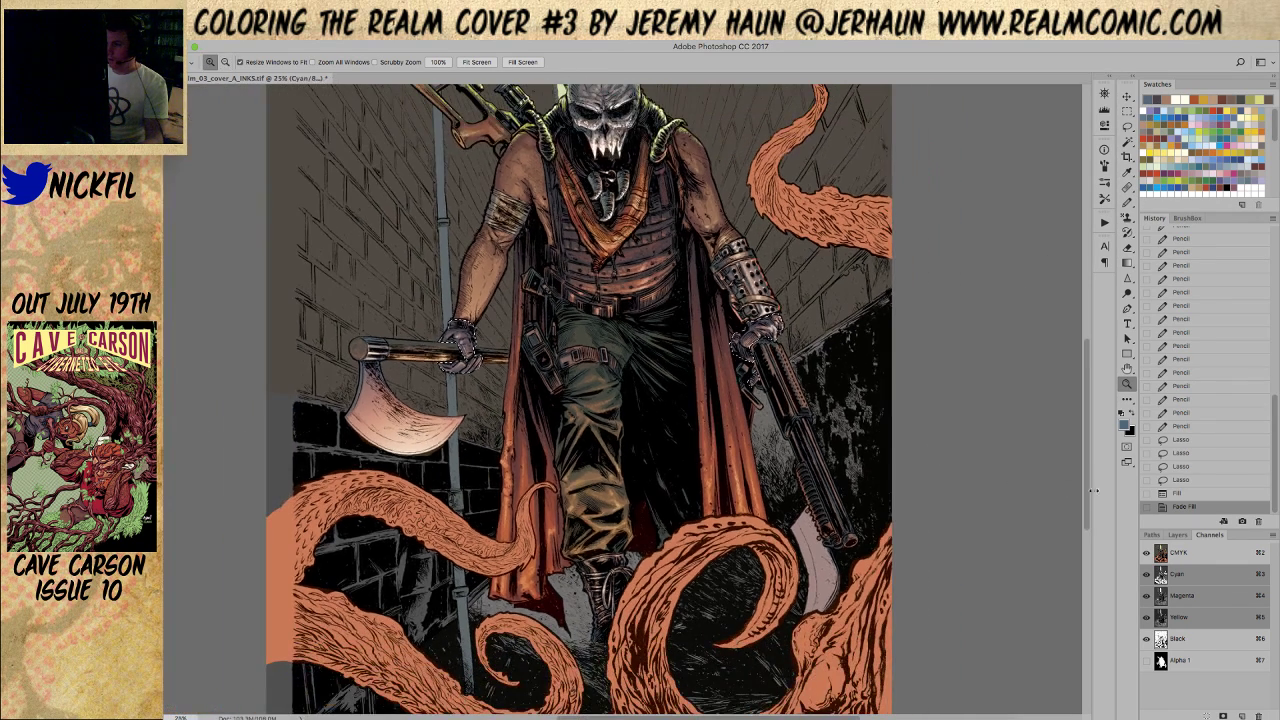
click(1188, 480)
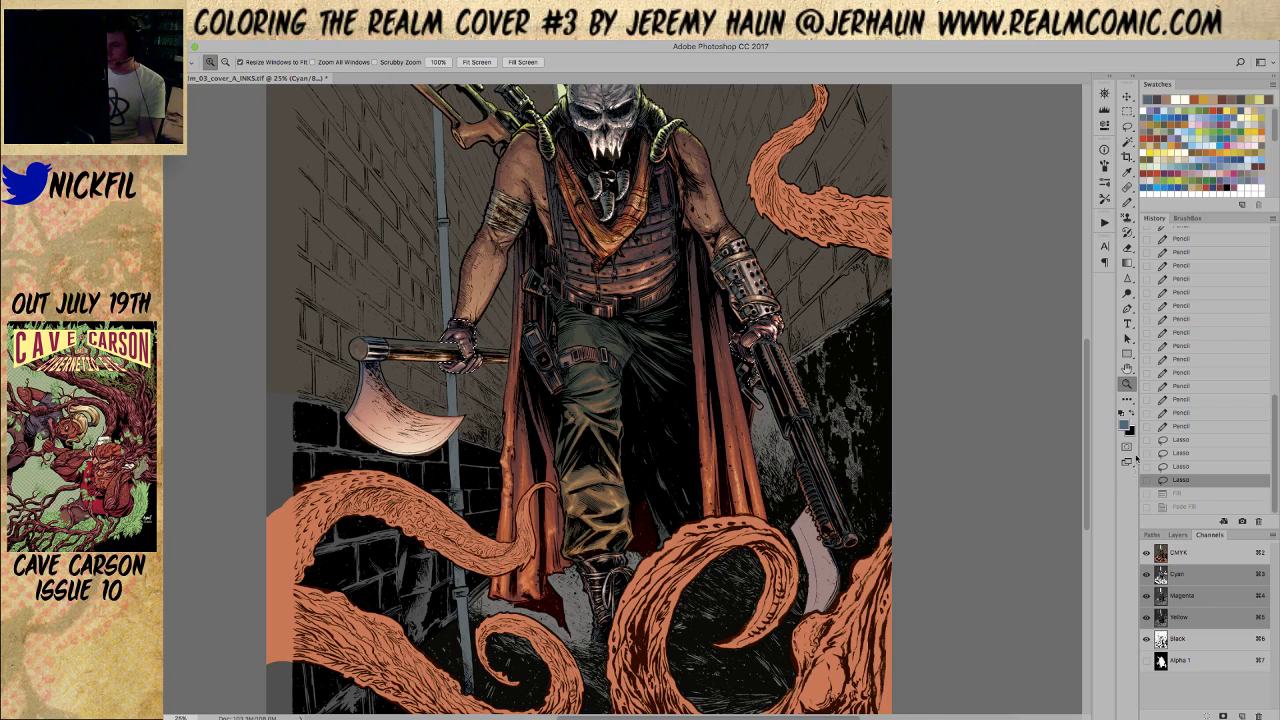
Try a midtone Color Balance shift of -30, 0, +30 on the selected gloves across all CMYK channels
key(super+2)
key(super+b)
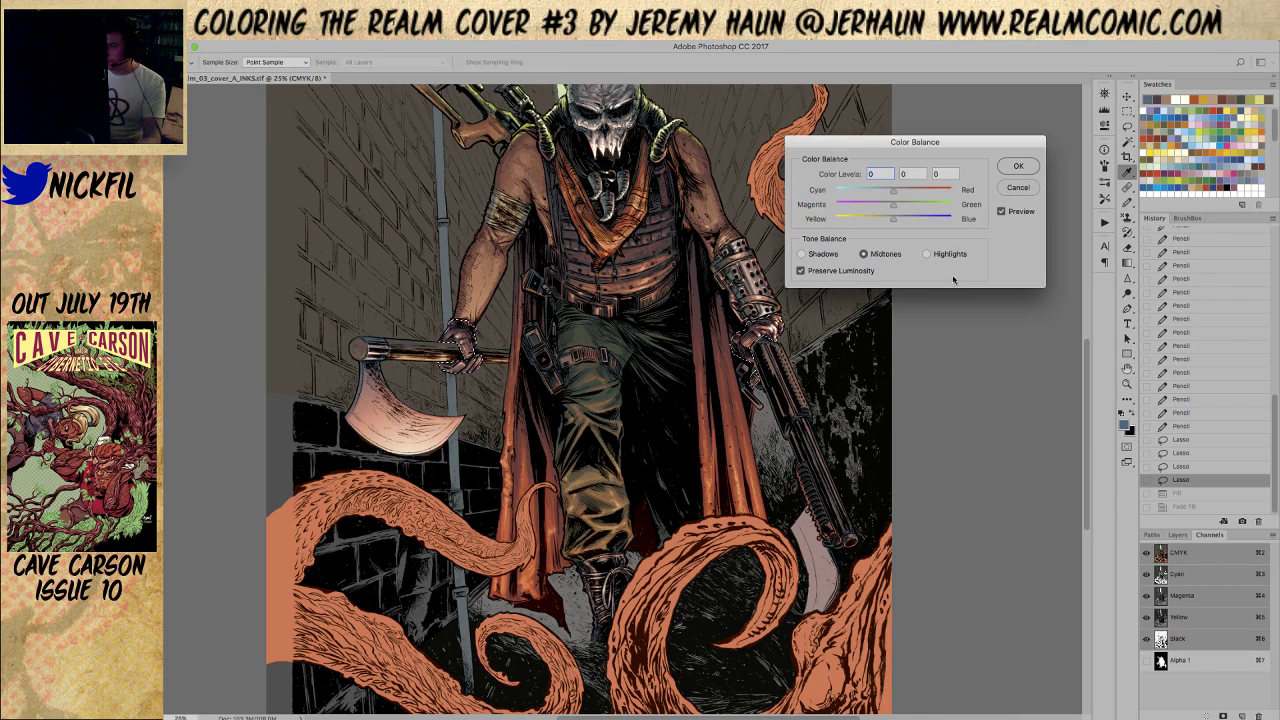
drag(892, 190, 910, 218)
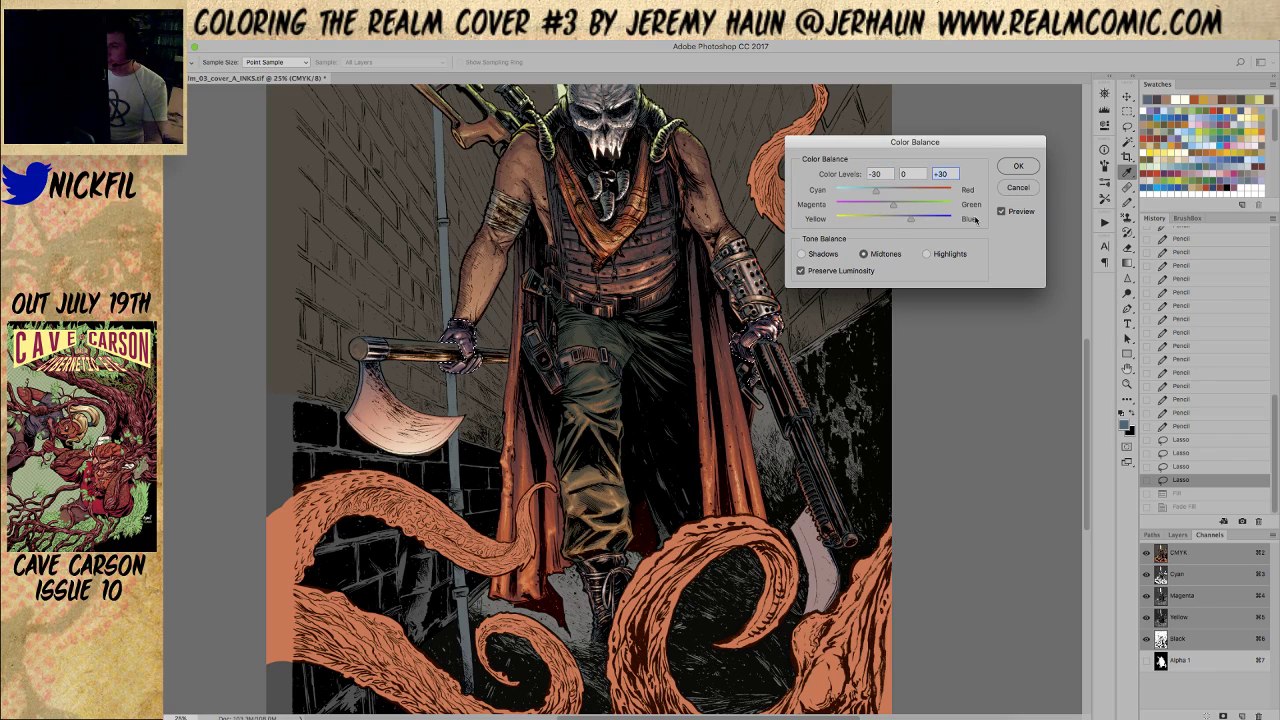
click(1032, 187)
Fill both selected gloves with a dark red-brown swatch and fade the fill
key(z)
click(698, 330)
drag(814, 306, 842, 318)
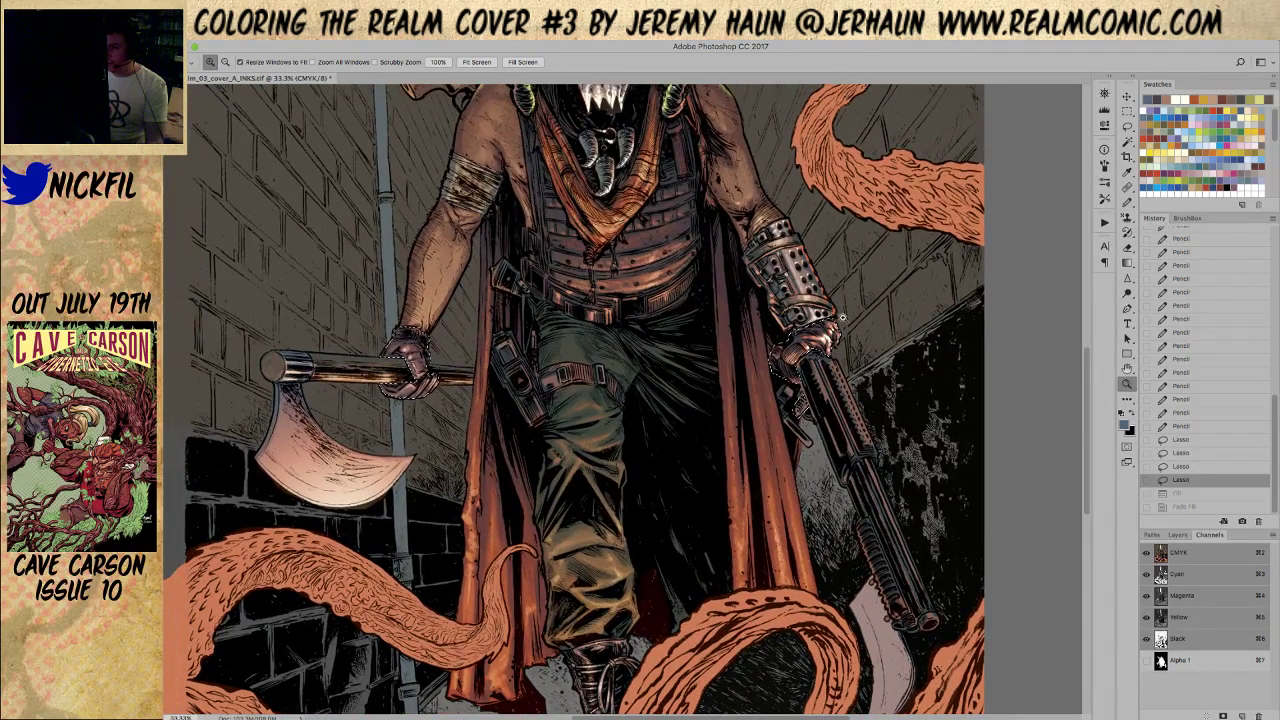
click(1239, 158)
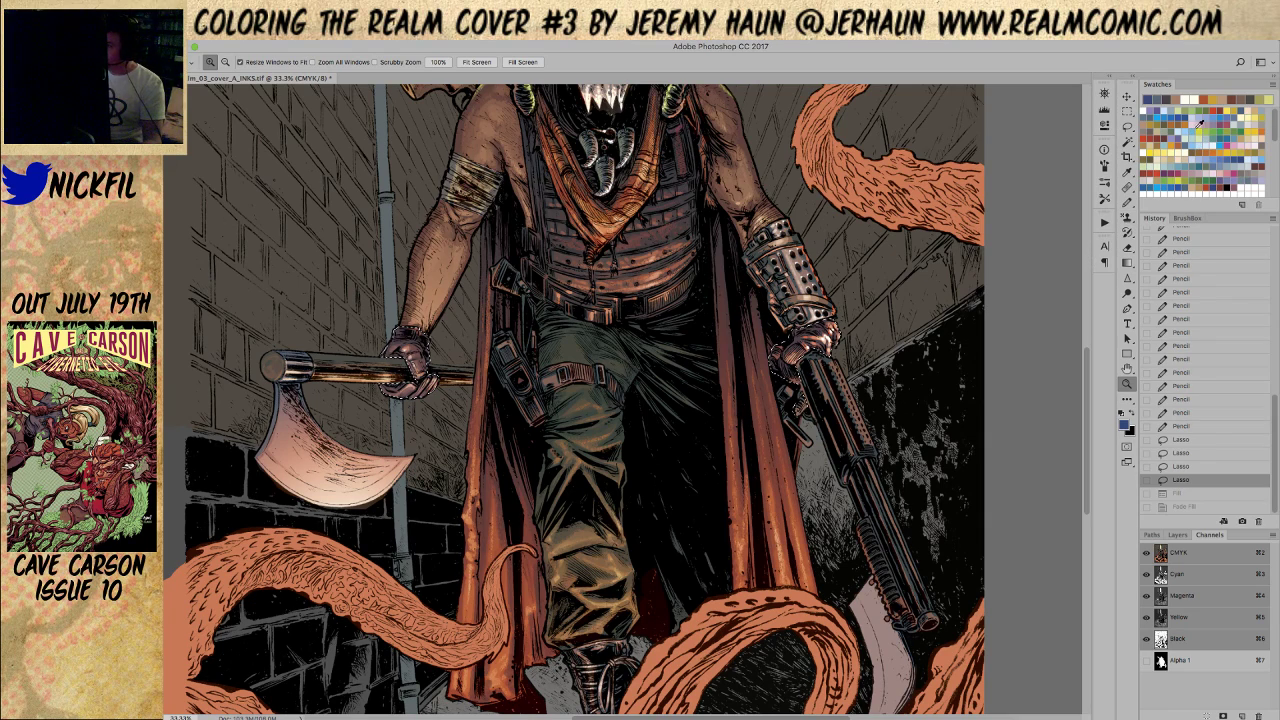
click(1164, 137)
key(ctrl+shift+z)
key(ctrl+shift+z)
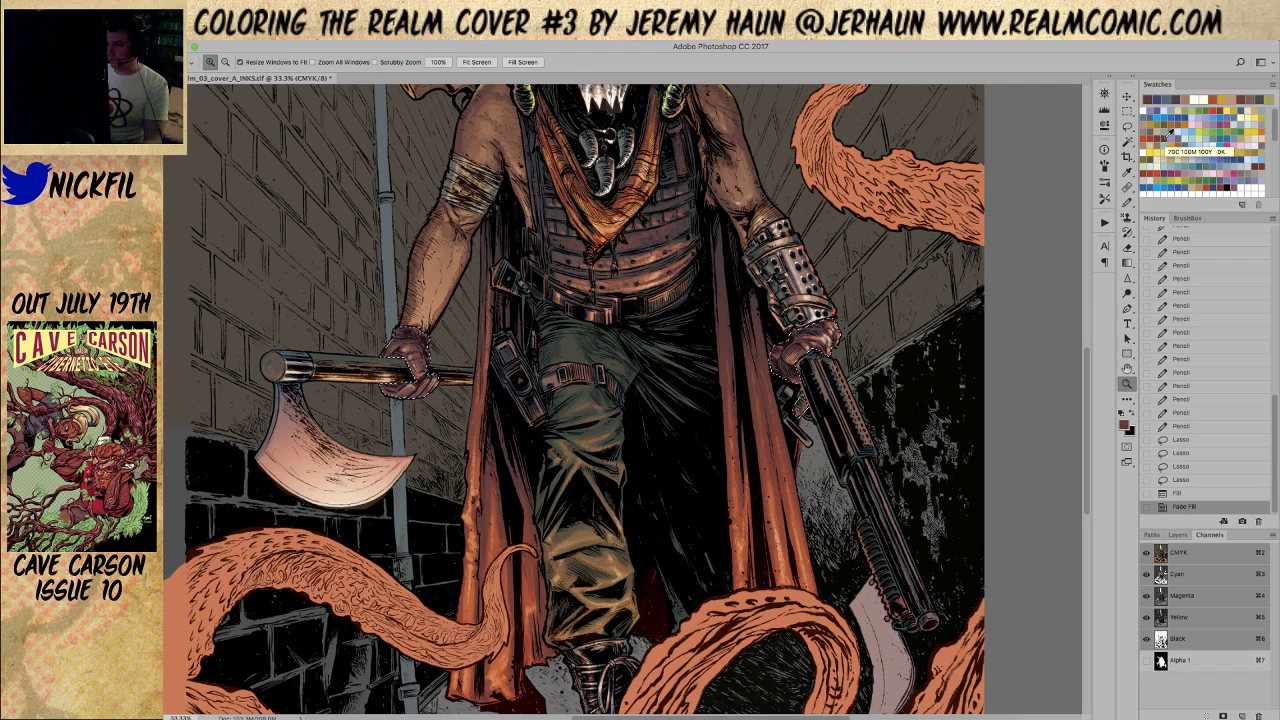
Reapply the faded red-brown glove fill with only the Cyan, Magenta and Yellow channels active, and clear the selection
click(1183, 482)
click(1147, 639)
click(1147, 639)
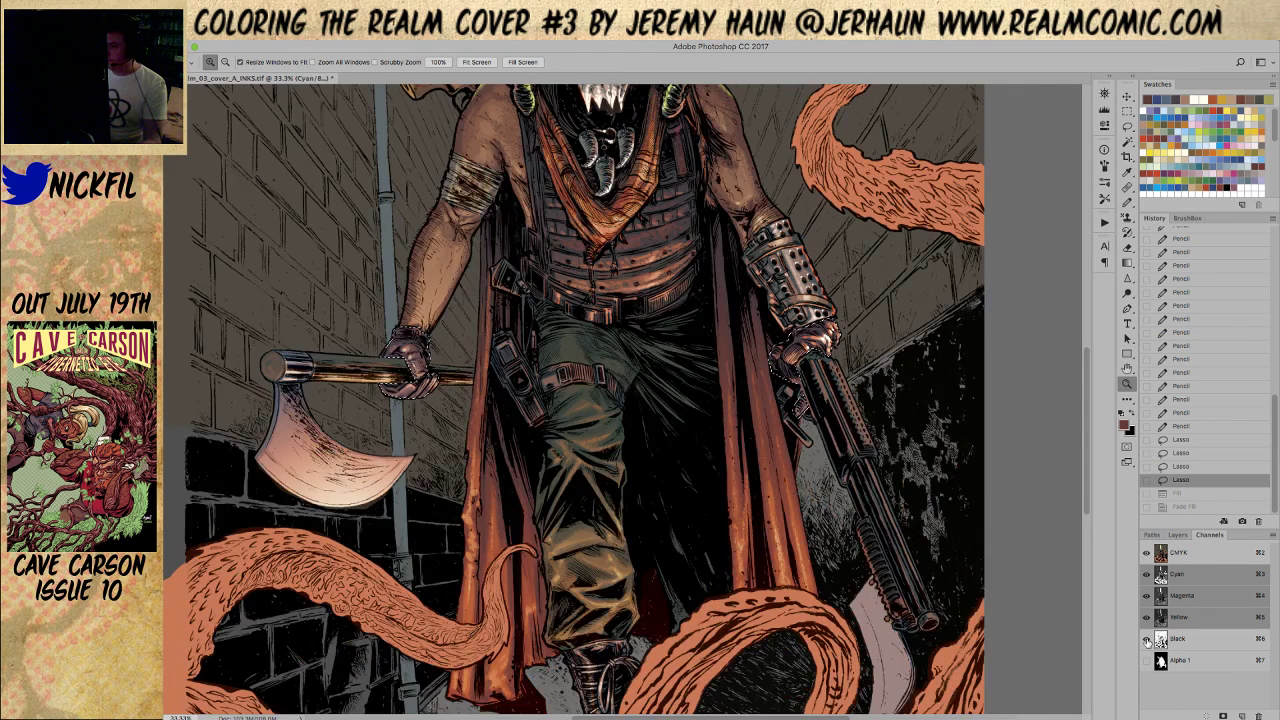
click(1183, 507)
alt+click(748, 478)
key(ctrl+d)
drag(748, 478, 748, 405)
alt+click(659, 428)
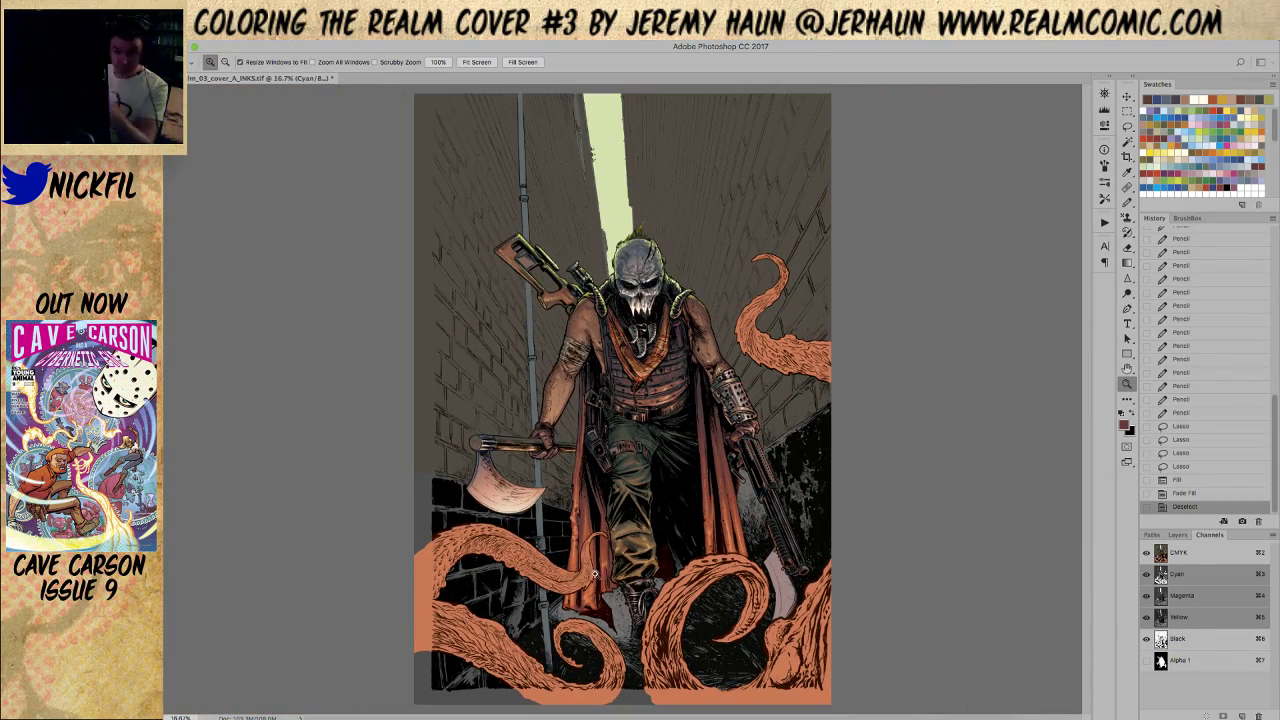
Try a Magic Wand selection on the axe blade and clear it
click(473, 521)
click(480, 500)
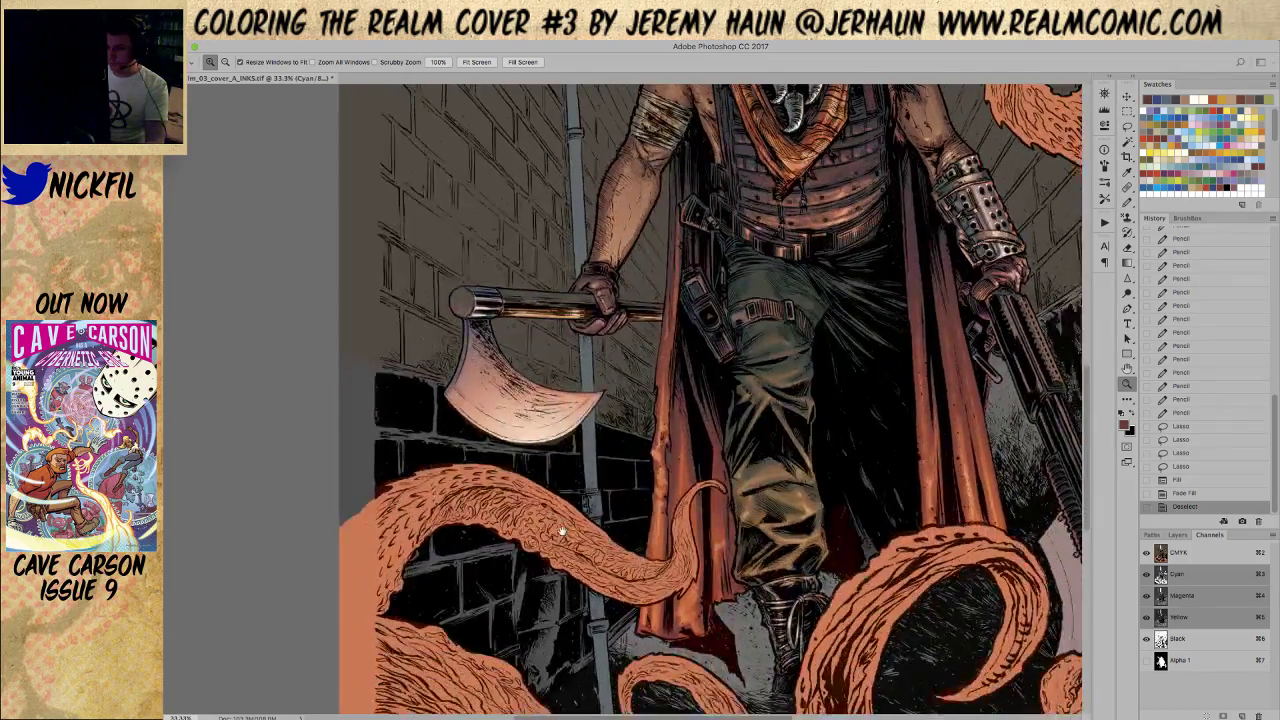
click(500, 440)
click(515, 405)
drag(515, 405, 583, 455)
key(w)
click(620, 443)
key(ctrl+d)
Select the axe blade with a rough Lasso outline and trim away the surrounding areas with the Magic Wand
key(l)
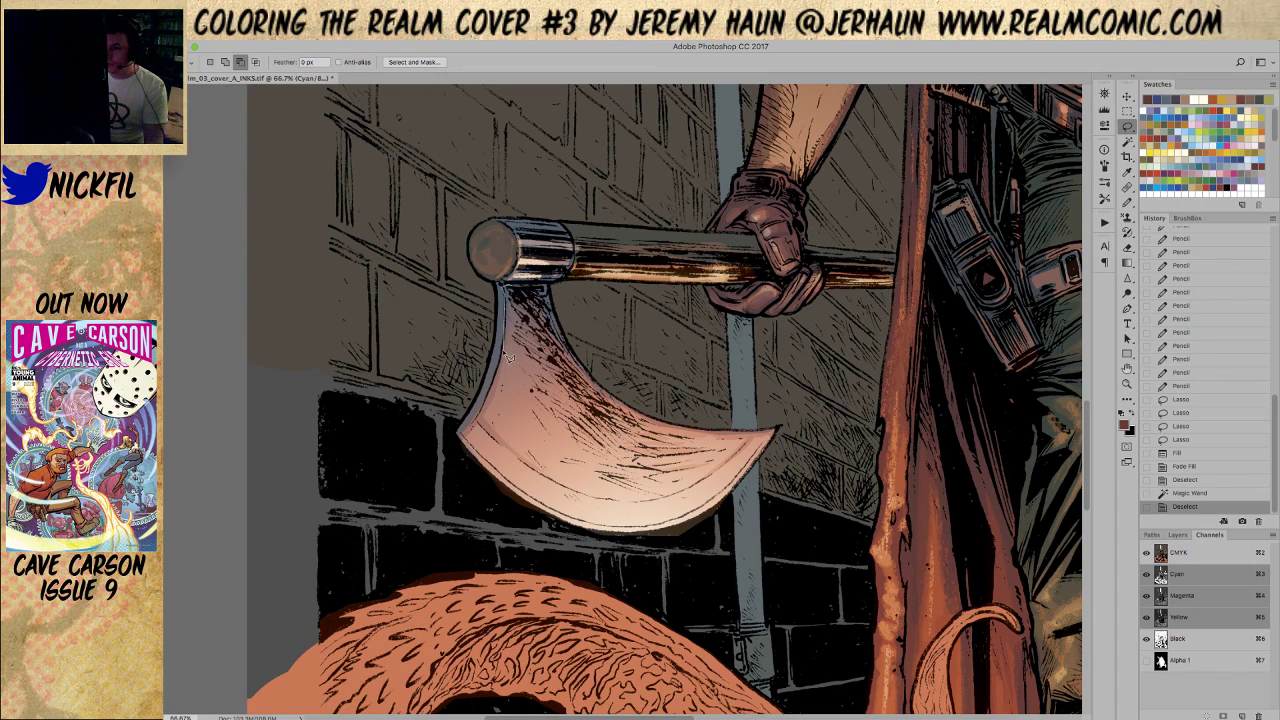
mouse_move(470, 465)
mouse_down()
mouse_move(517, 513)
mouse_move(655, 567)
mouse_move(757, 514)
mouse_move(791, 450)
mouse_move(795, 429)
mouse_move(650, 420)
mouse_move(674, 405)
mouse_move(568, 316)
mouse_move(550, 288)
mouse_up()
key(w)
click(653, 364)
alt+click(755, 503)
alt+click(730, 513)
alt+click(770, 501)
key(alt+space)
alt+click(617, 321)
Switch to the Brush and choose a 1250 px splatter-textured tip from the brush presets
key(b)
key(shift+b)
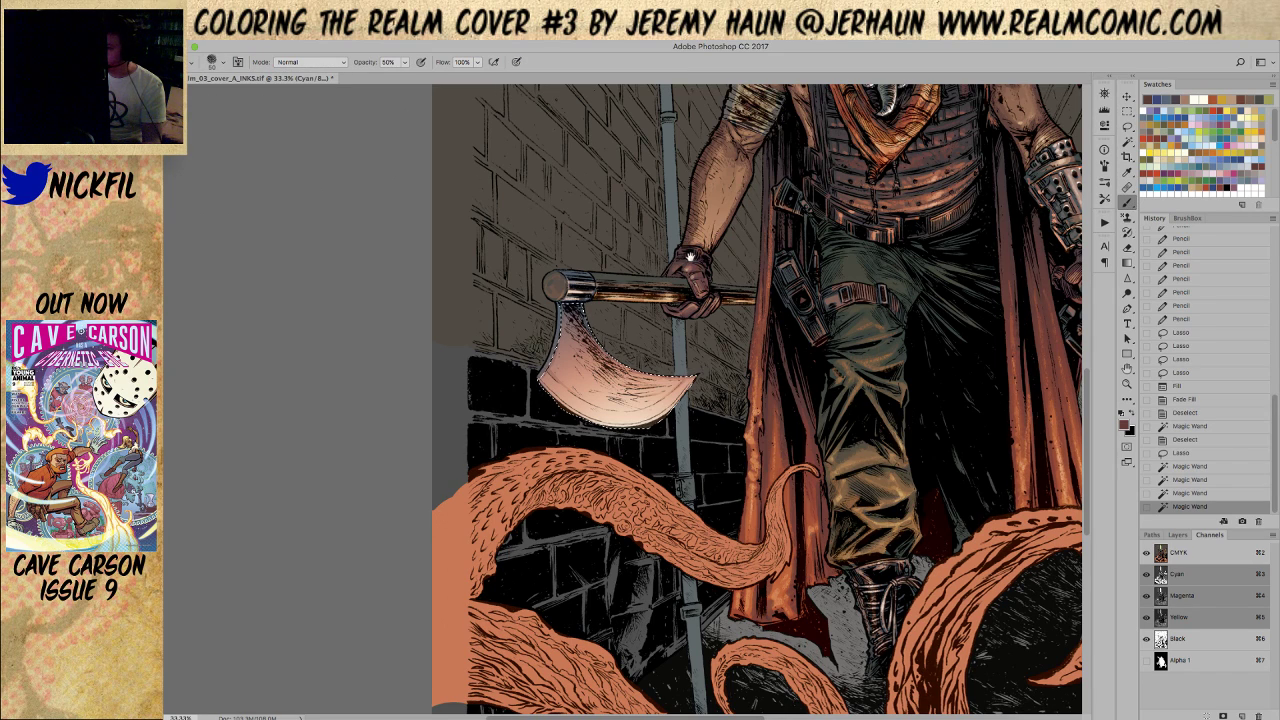
drag(690, 257, 632, 290)
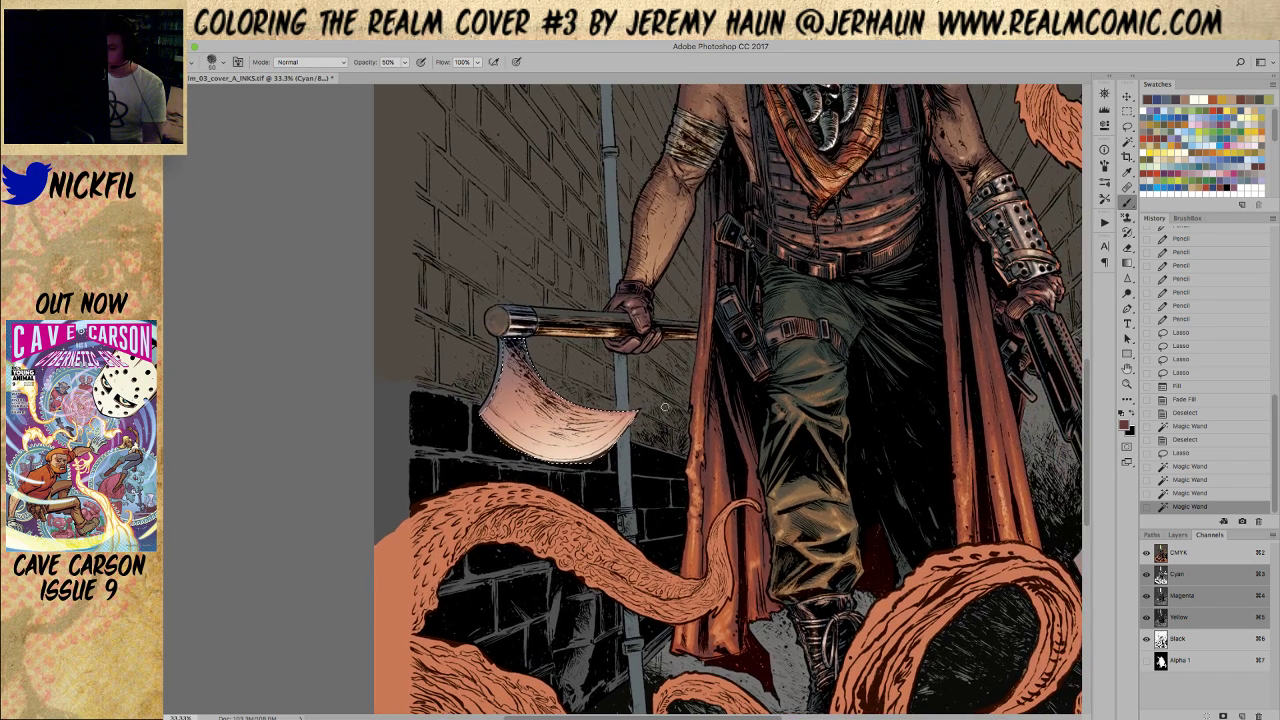
right_click(703, 351)
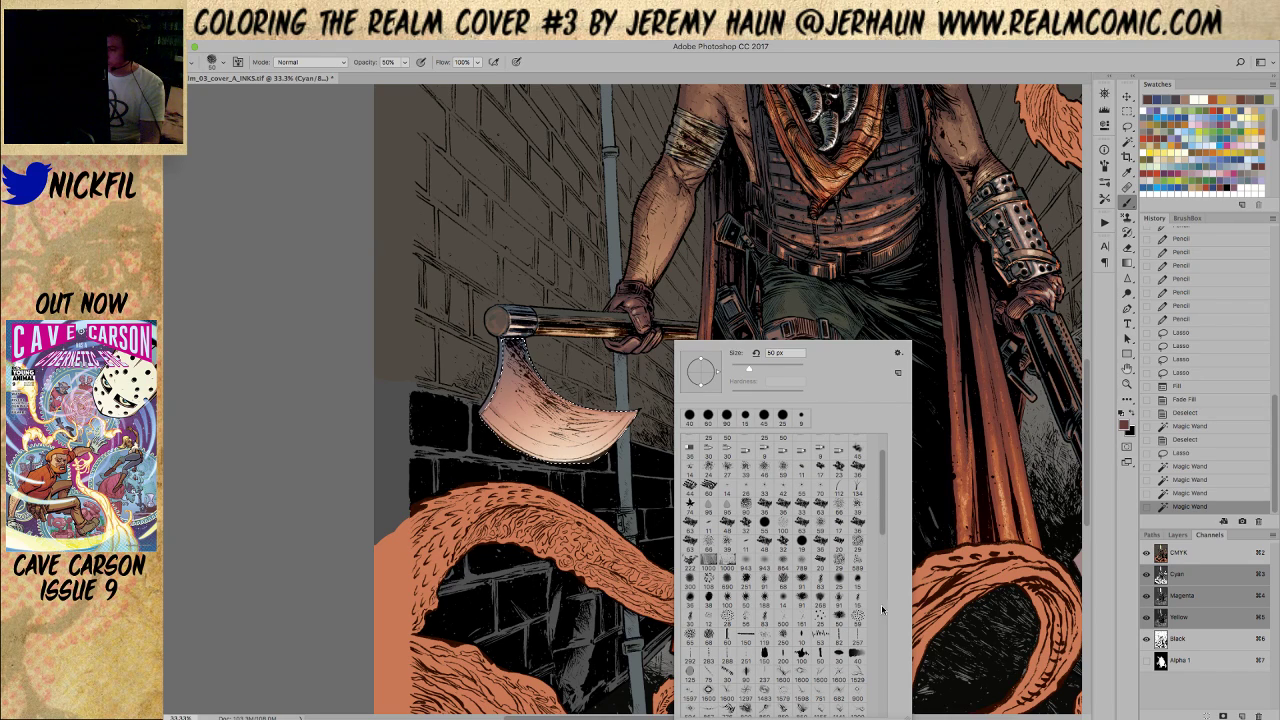
scroll(883, 613, down, 5)
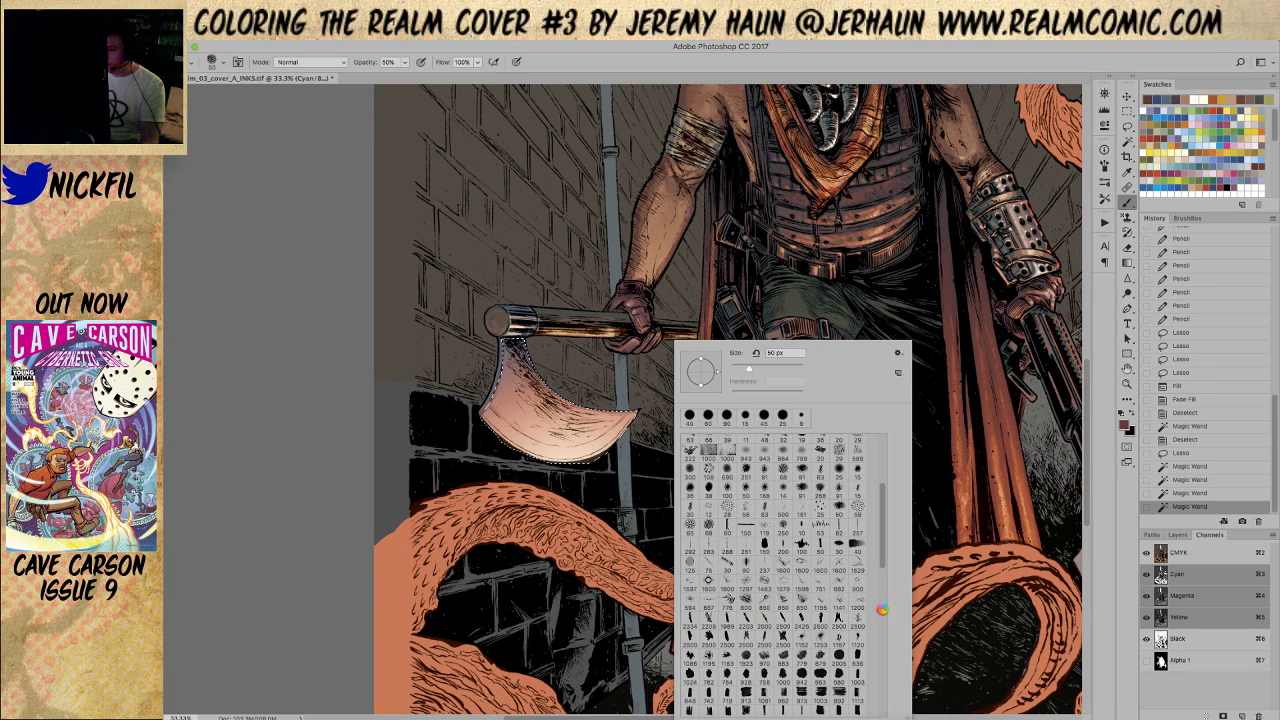
scroll(882, 607, down, 5)
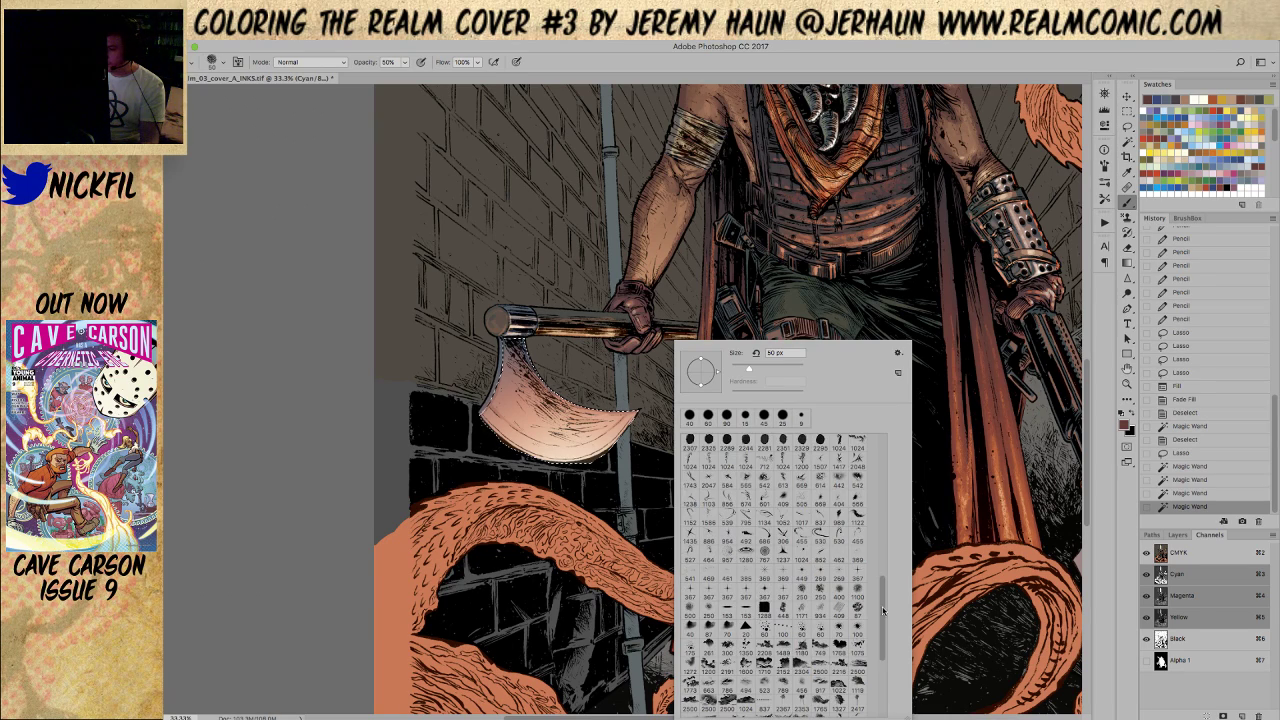
scroll(882, 626, down, 1)
scroll(882, 638, down, 4)
click(857, 649)
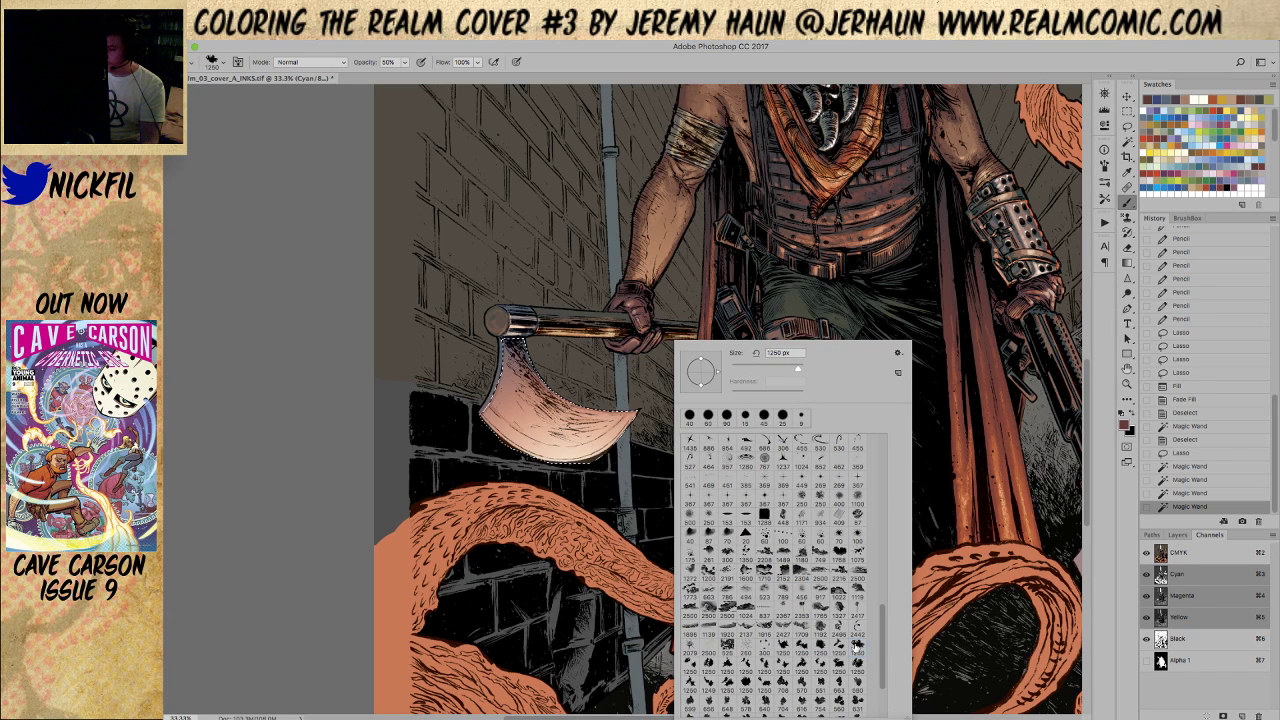
click(960, 400)
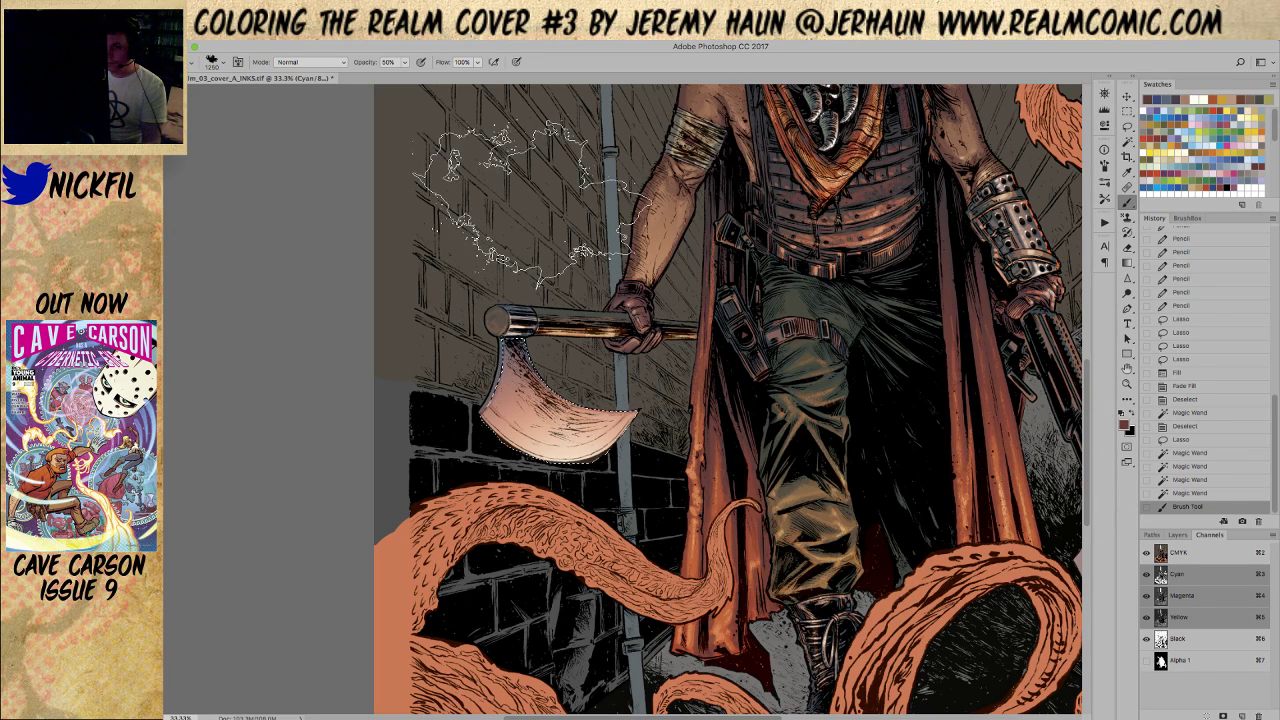
Texture the upper part of the axe blade with dark red-brown splatter, using the Brush in Normal mode at 50% and 30% opacity
click(545, 325)
mouse_move(490, 340)
mouse_down()
mouse_move(520, 315)
mouse_move(505, 325)
mouse_move(700, 430)
mouse_up()
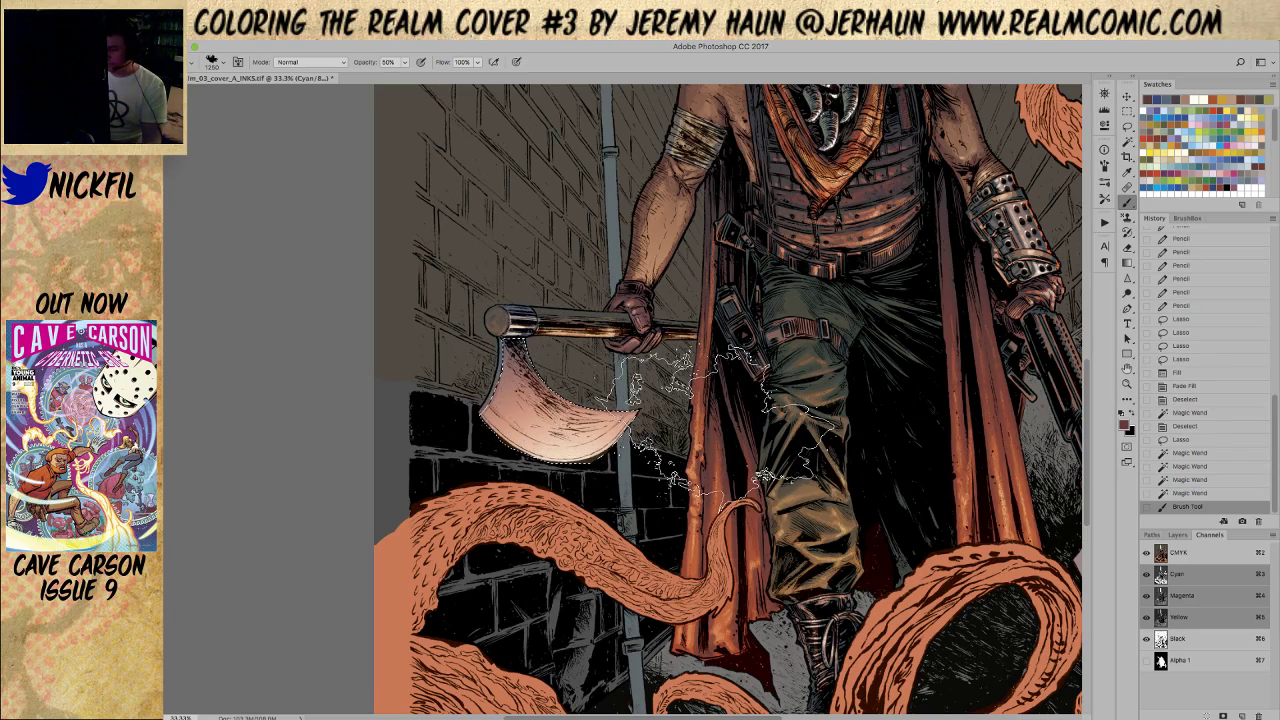
key(r)
mouse_move(785, 365)
mouse_down()
mouse_move(720, 533)
mouse_move(765, 420)
mouse_up()
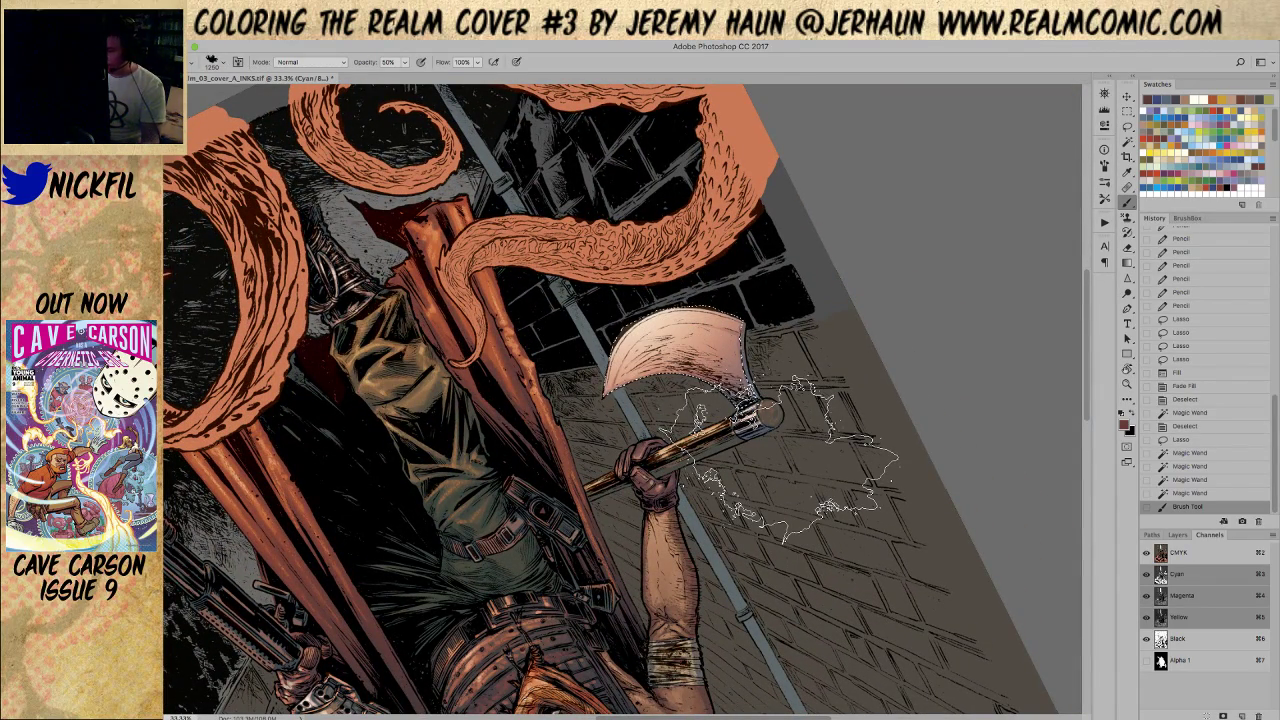
key(3)
mouse_move(760, 440)
mouse_down()
mouse_move(680, 430)
mouse_move(710, 410)
mouse_up()
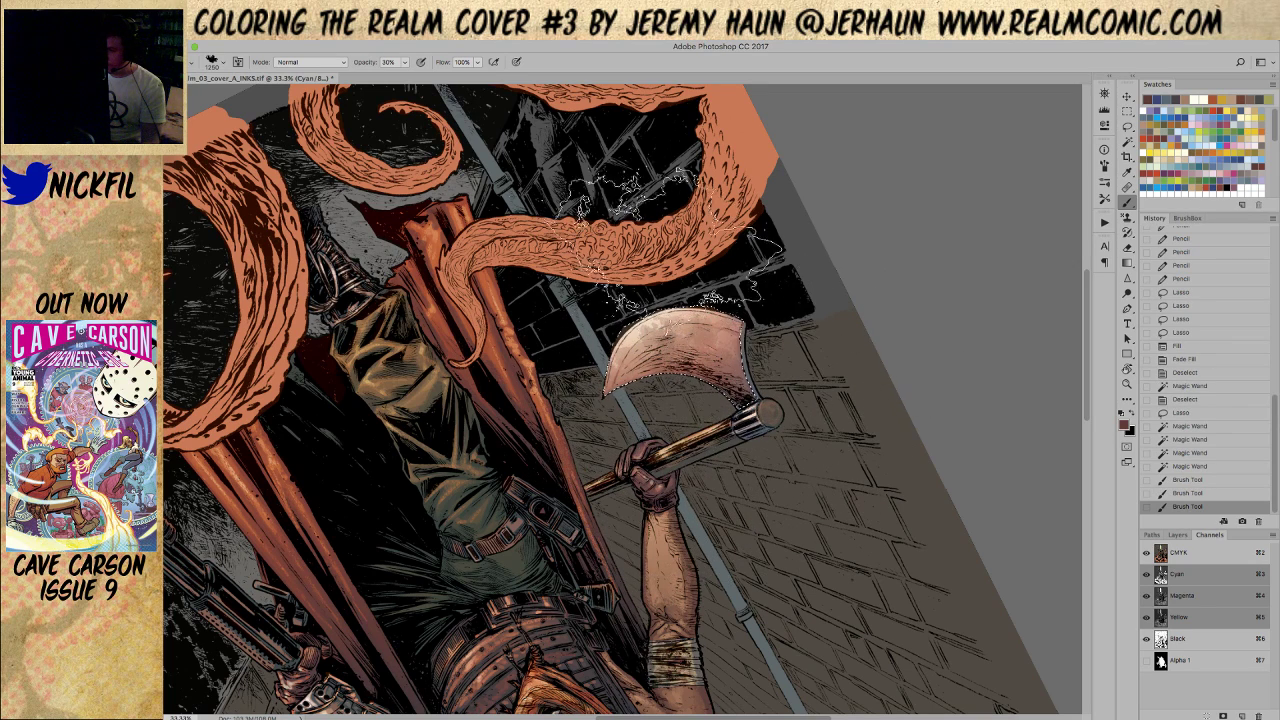
Add a sampled pale cream splatter texture along the axe blade's cutting edge, using the 1250 px Brush at 30% opacity
alt+click(674, 290)
drag(676, 292, 700, 285)
drag(857, 300, 865, 255)
key(r)
drag(900, 410, 480, 390)
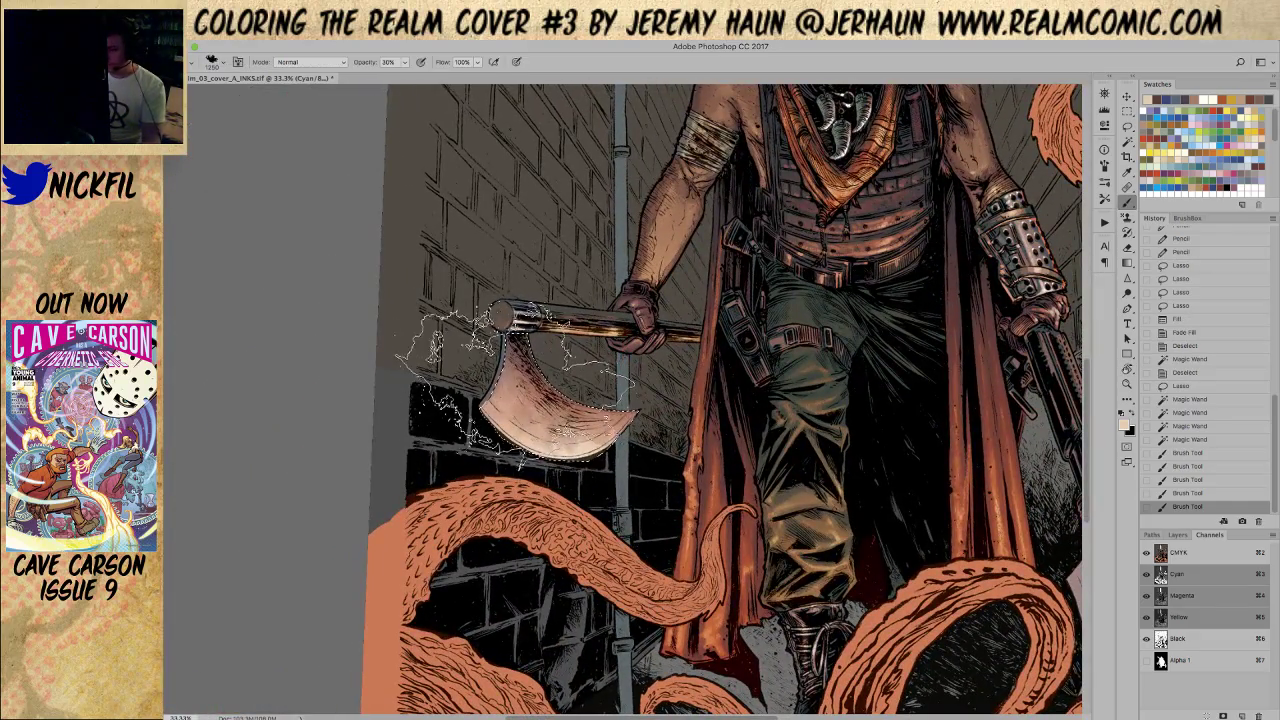
right_click(519, 340)
click(866, 555)
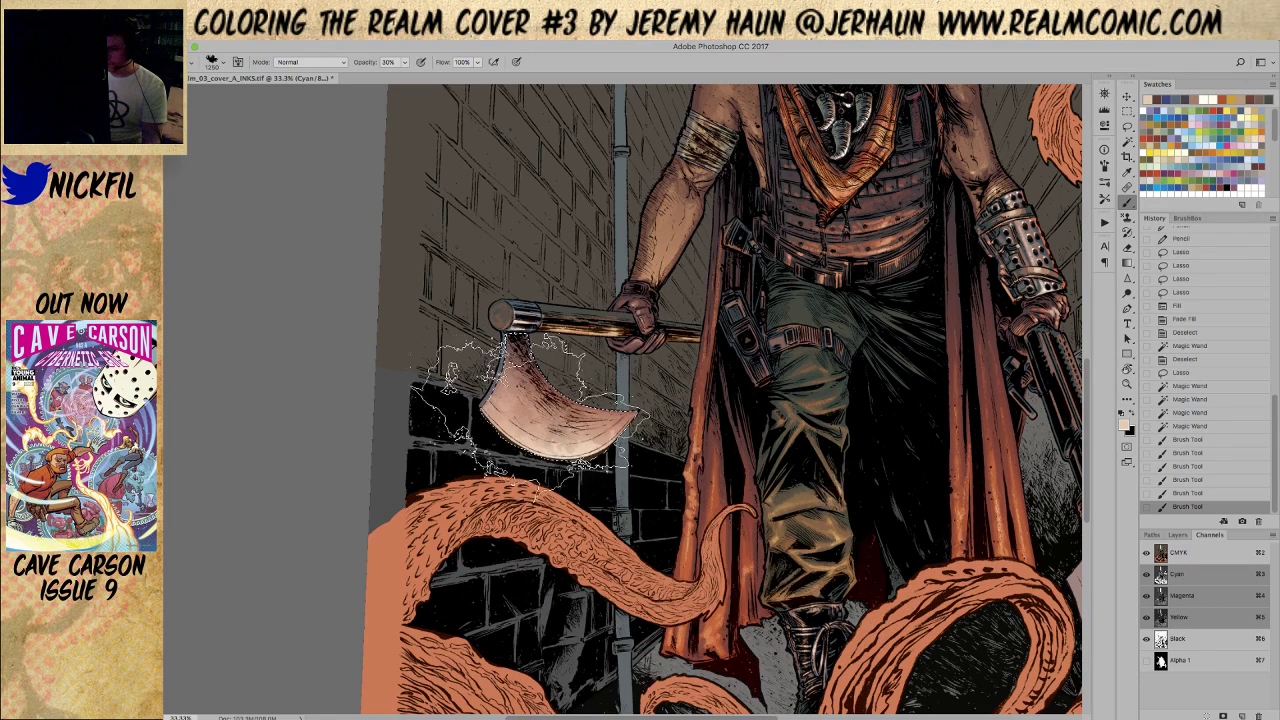
drag(501, 459, 596, 458)
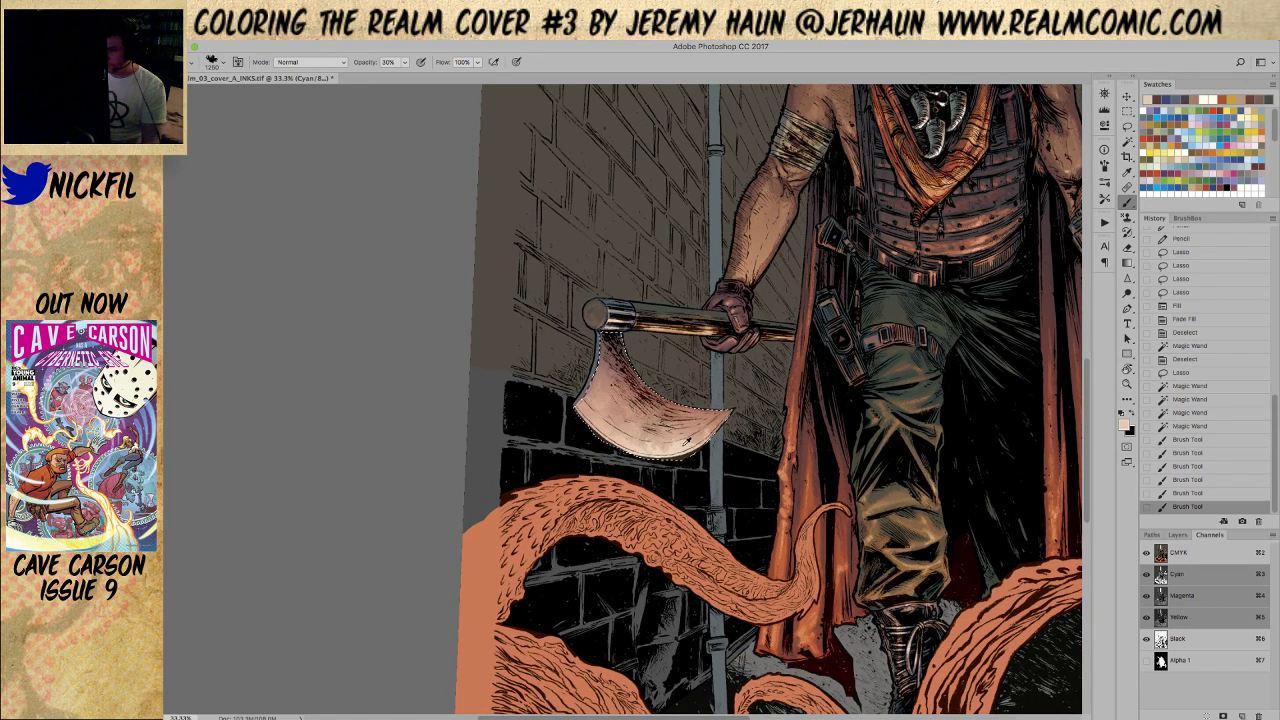
Choose a rough textured tip for the Brush, then switch to the Pencil and pick a rough textured tip there too
right_click(763, 291)
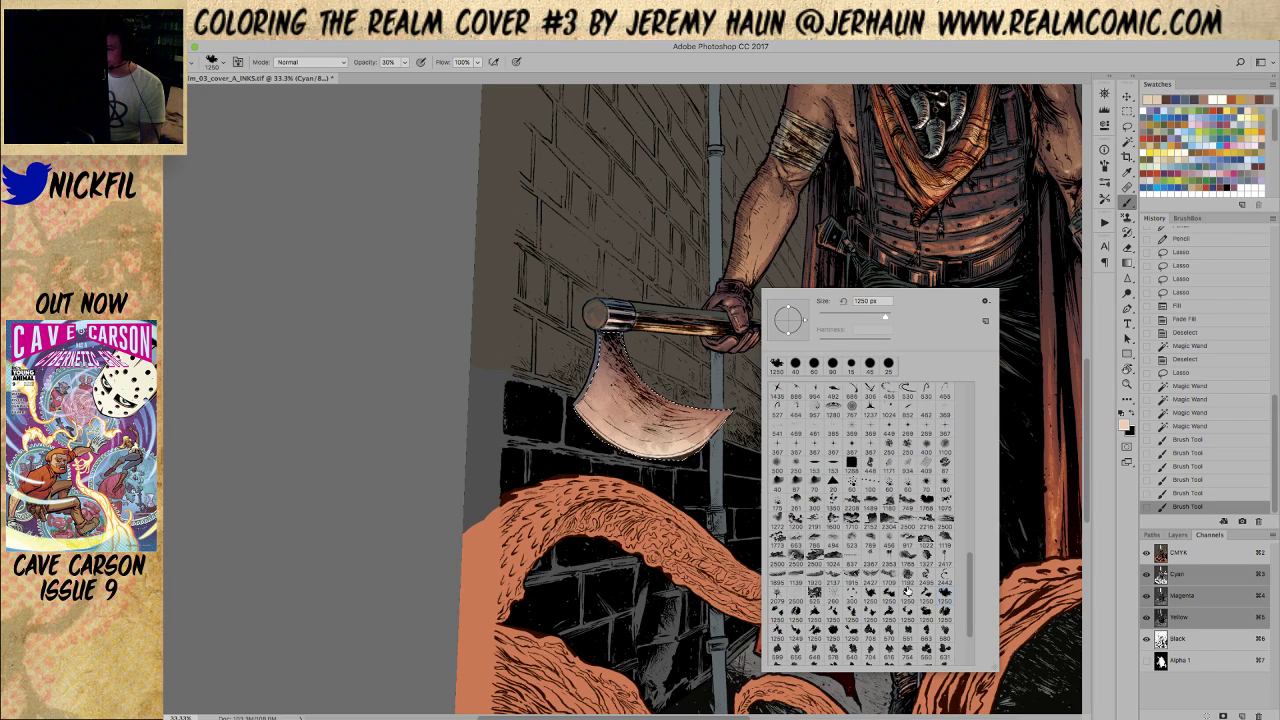
click(970, 411)
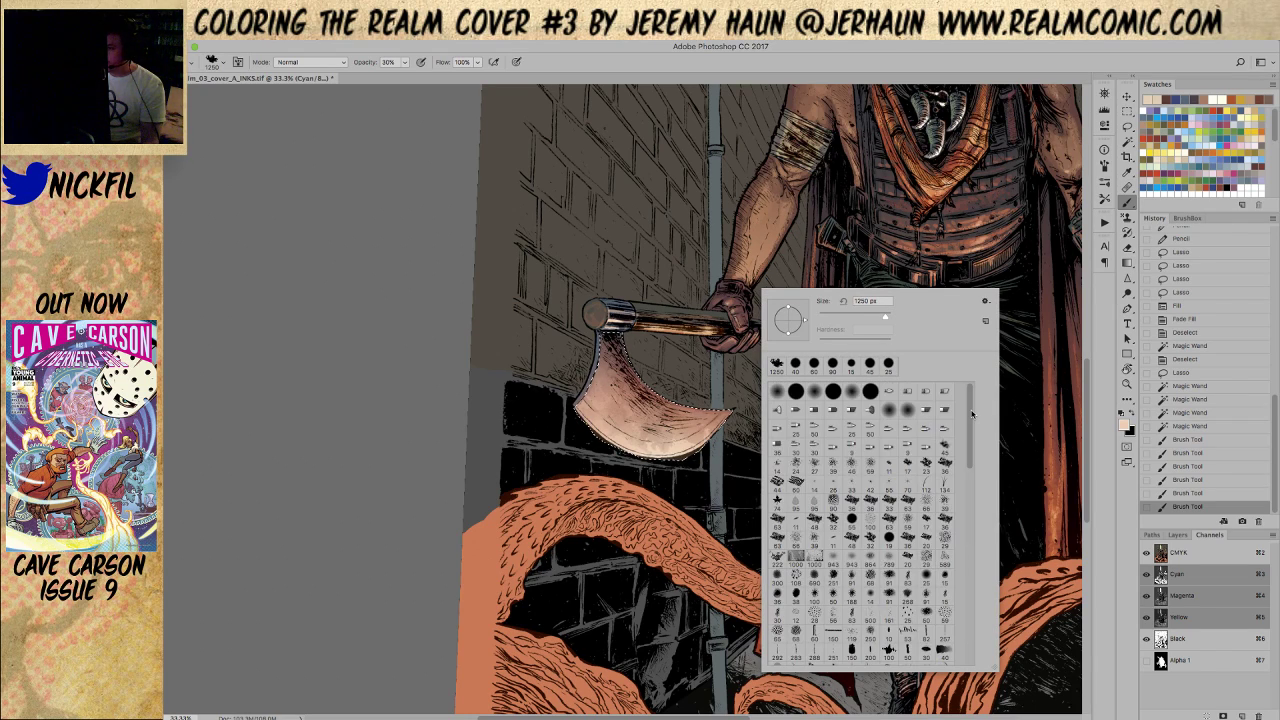
click(853, 543)
click(263, 45)
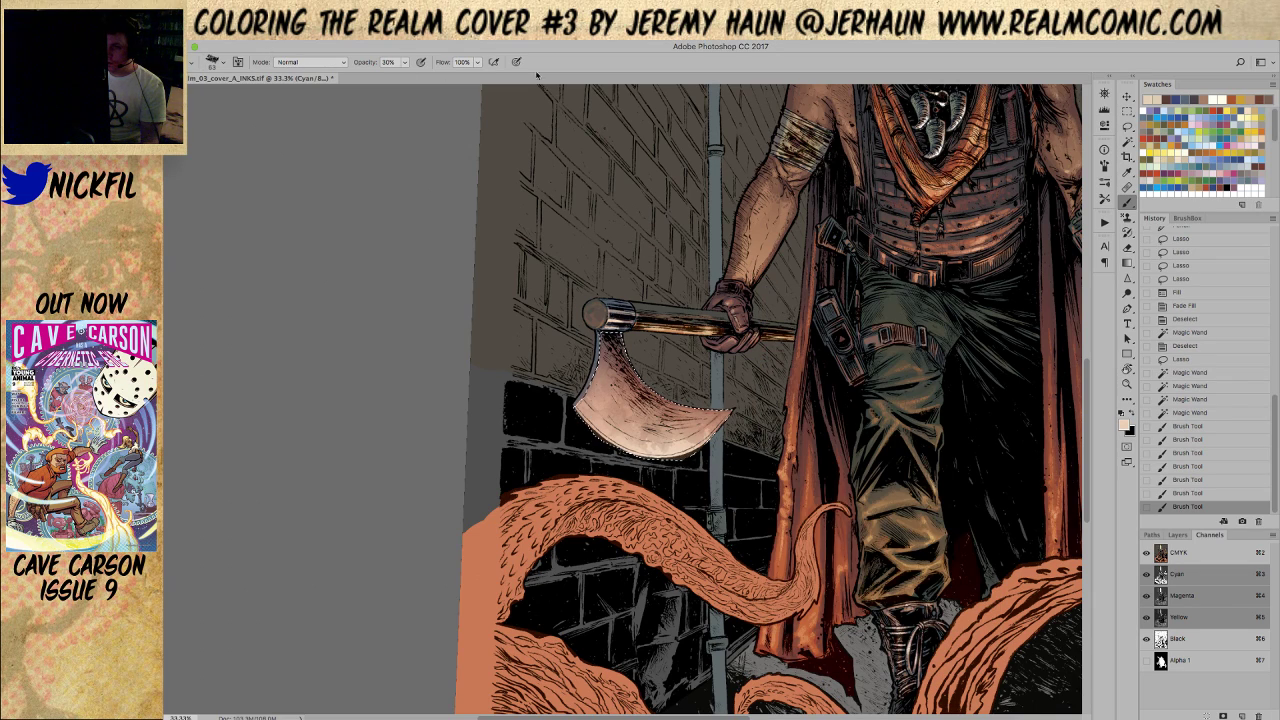
key(shift+b)
right_click(645, 613)
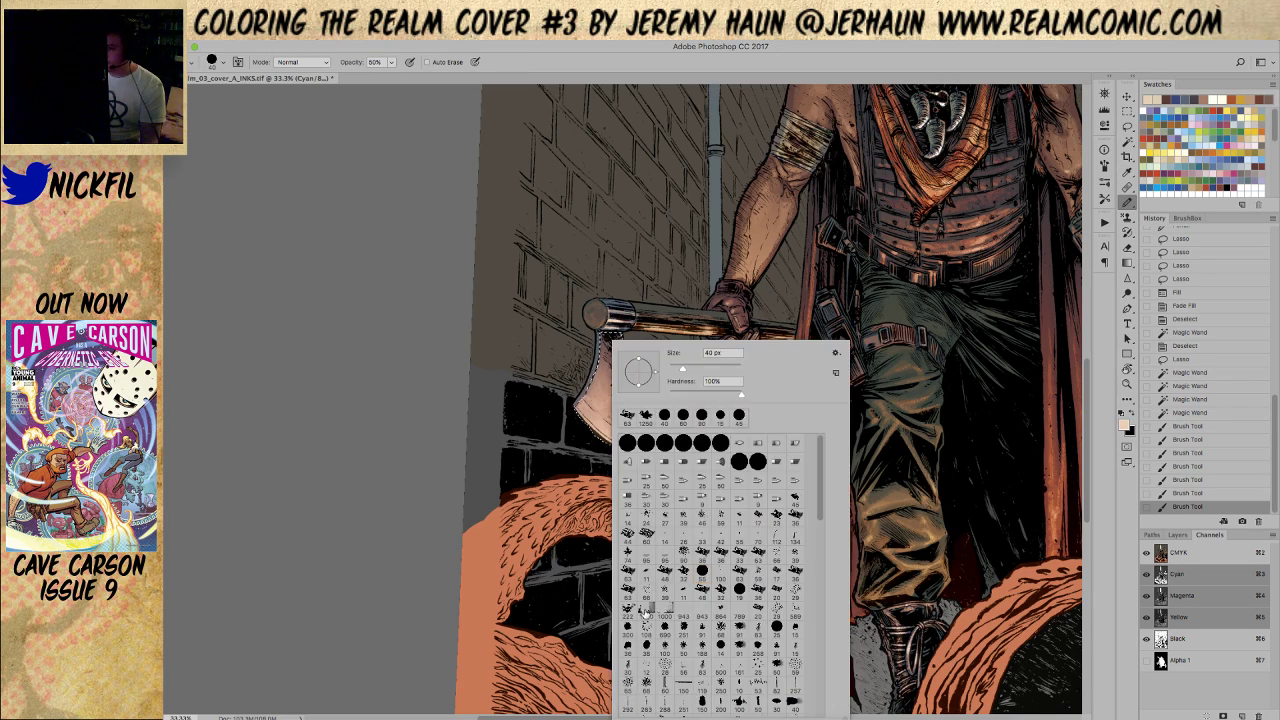
double_click(738, 578)
Stamp pale cream texture over the lower axe blade with the Pencil at 50% opacity, enlarging the tip to 500 px
click(615, 415)
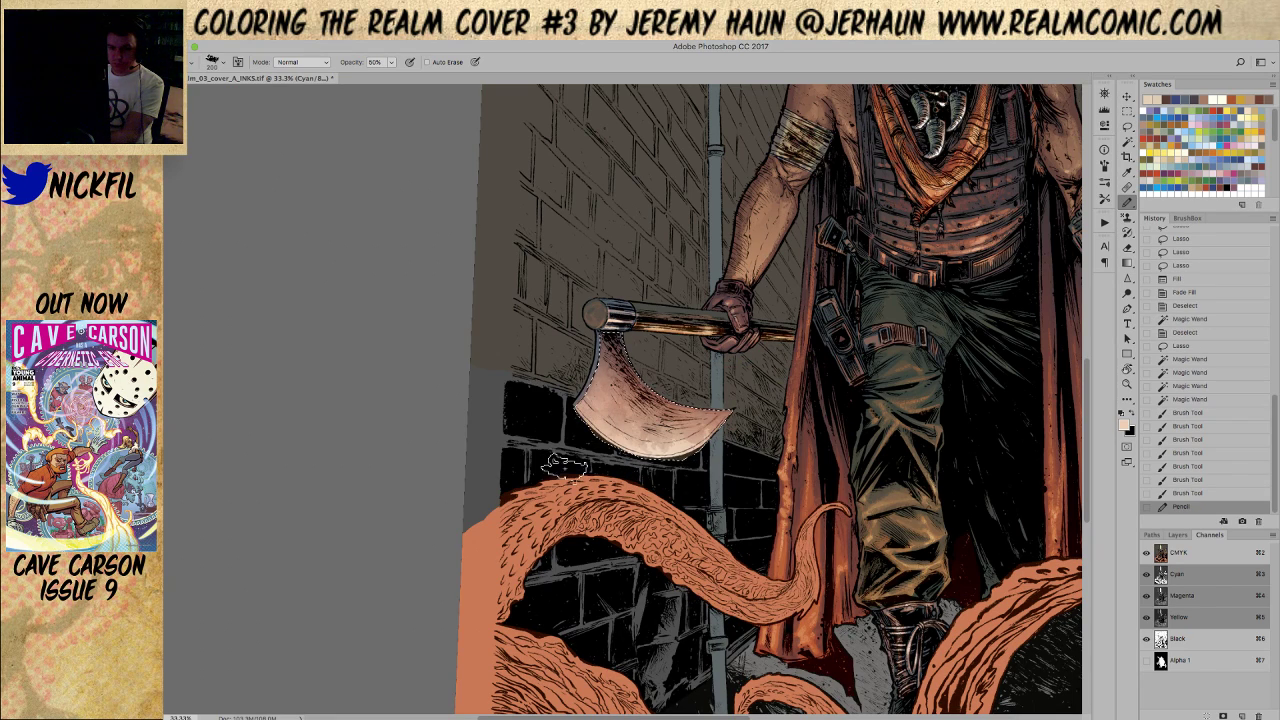
drag(597, 413, 668, 438)
click(630, 425)
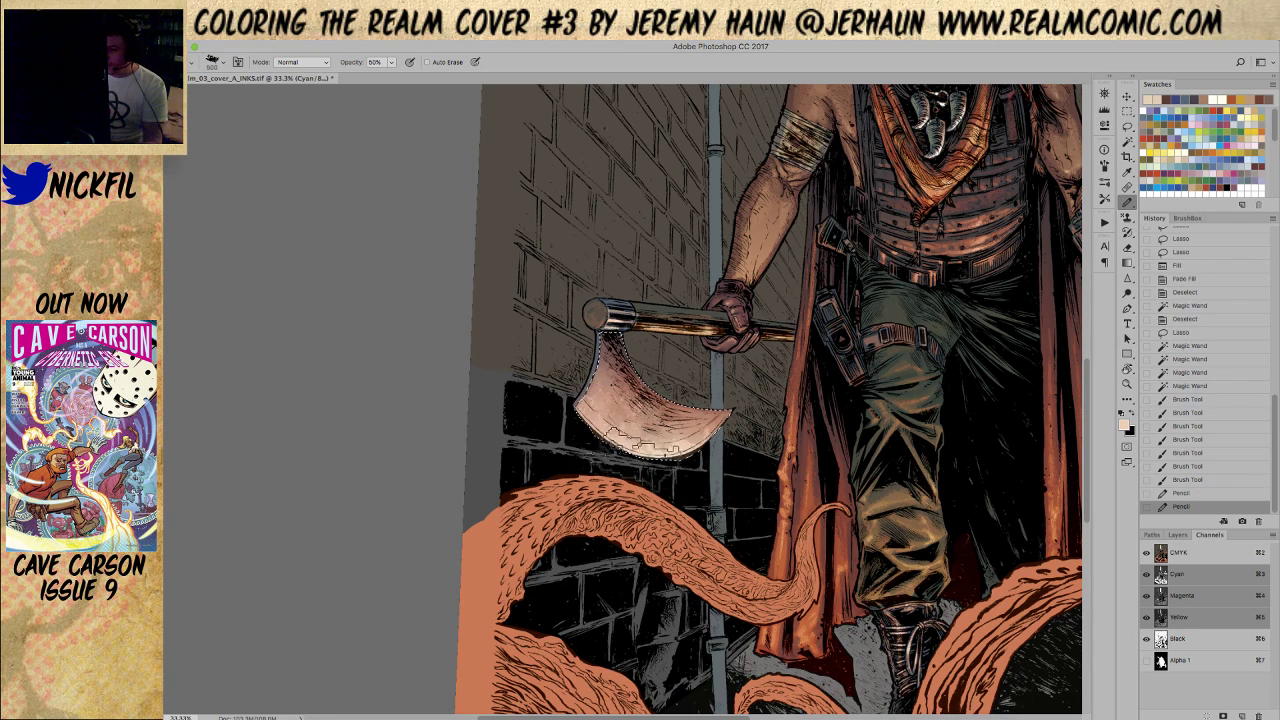
drag(620, 418, 700, 432)
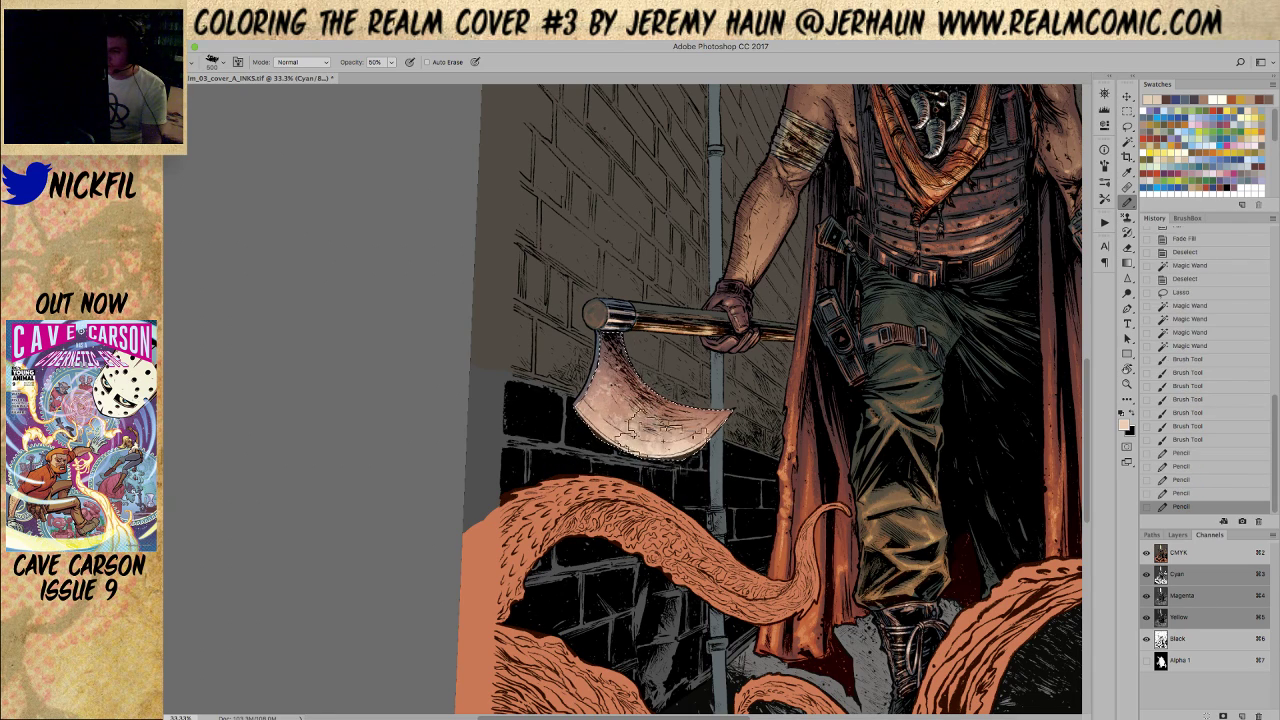
click(772, 456)
click(776, 458)
click(746, 490)
Examine the texture on the axe blade up close and against the surrounding figure
key(z)
click(685, 460)
click(685, 460)
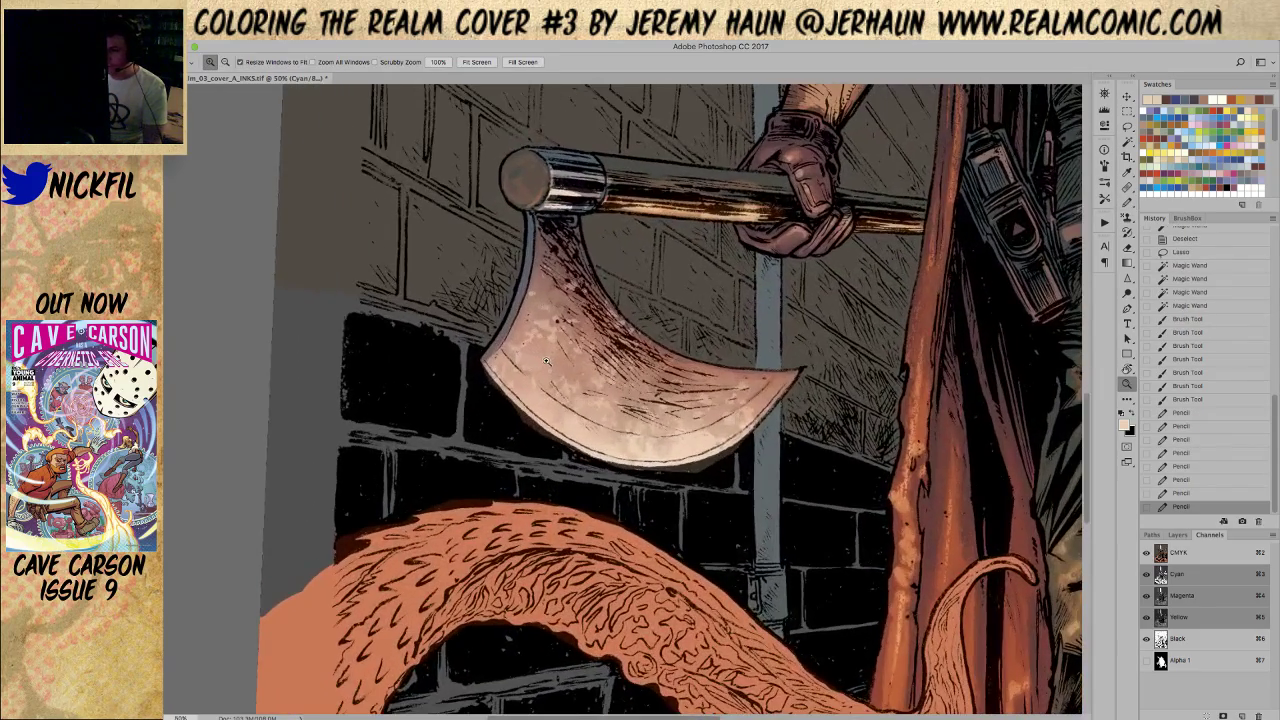
click(606, 330)
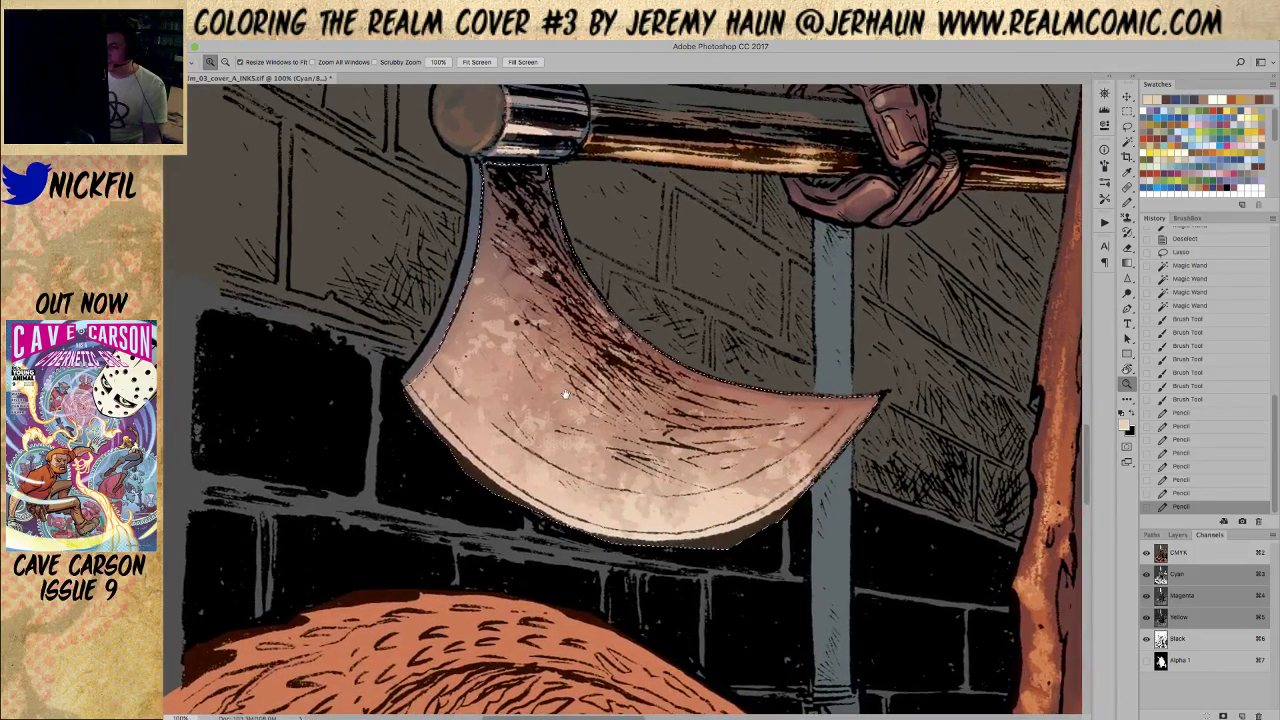
alt+click(490, 297)
alt+click(490, 297)
alt+click(490, 297)
alt+click(490, 297)
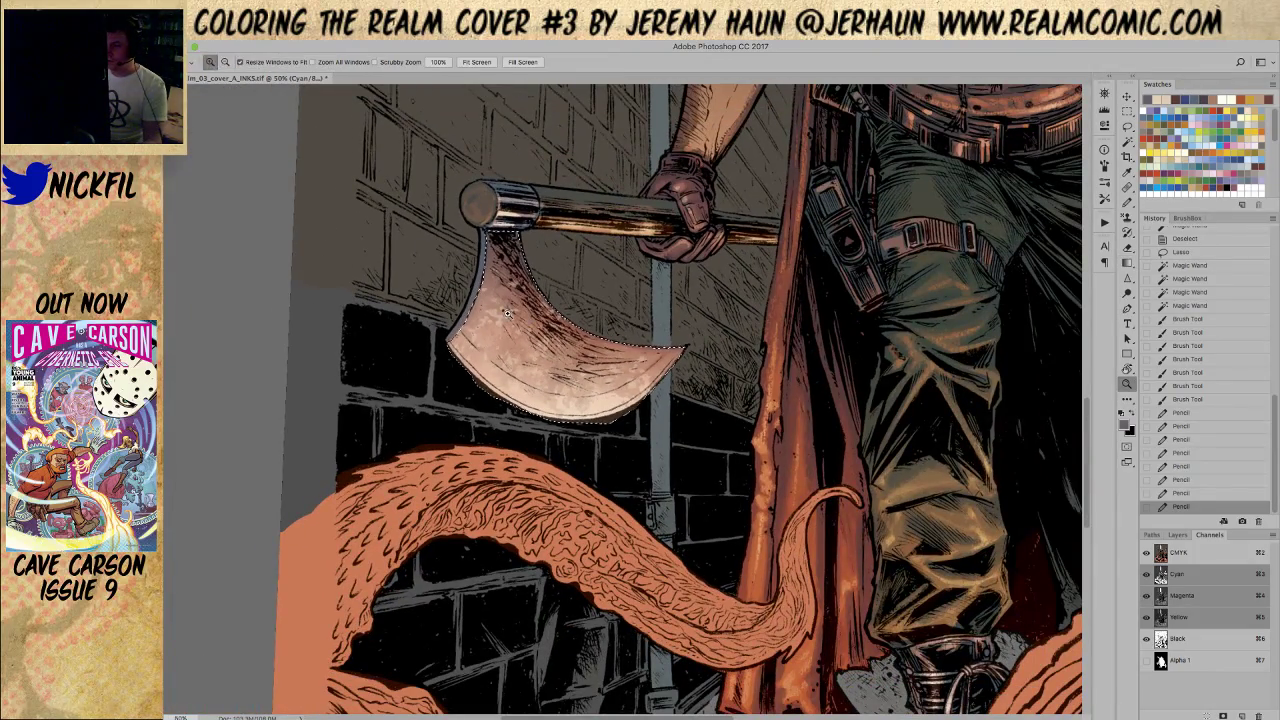
click(685, 370)
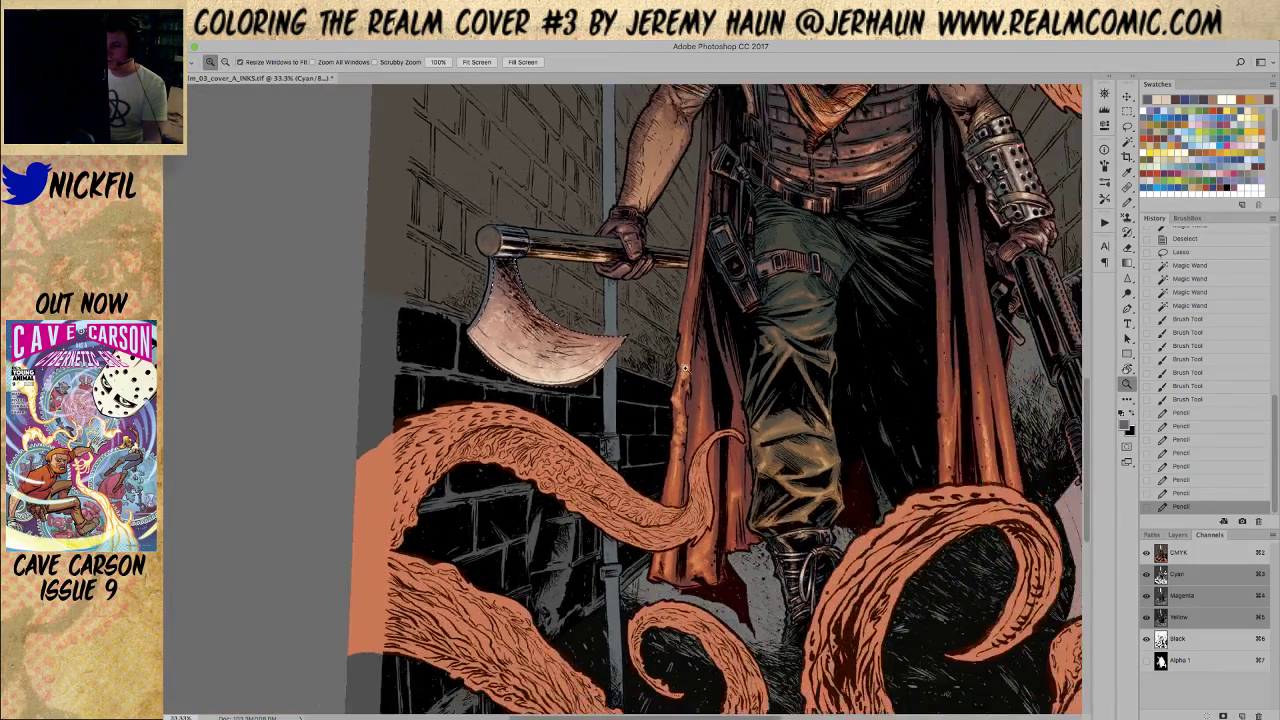
Target the CMYK composite channel and try a Color Balance shift toward cyan and blue on the blade's midtones
click(1185, 553)
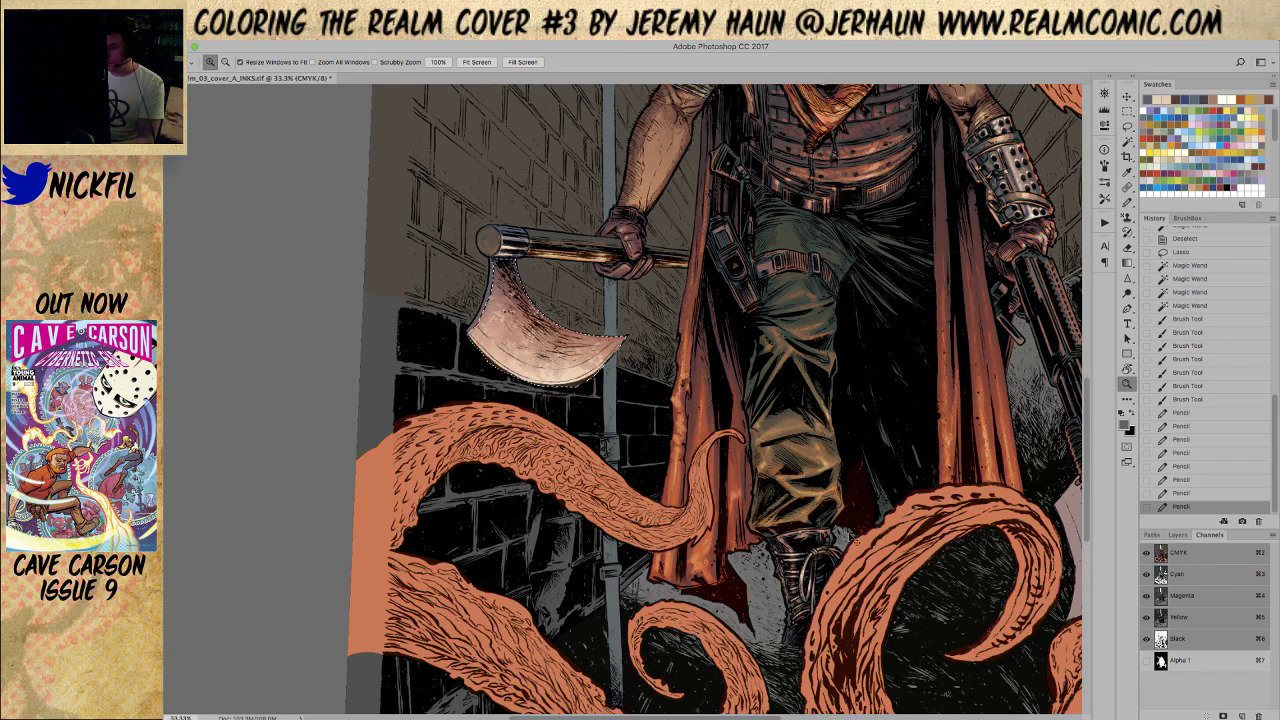
key(ctrl+b)
drag(917, 218, 871, 193)
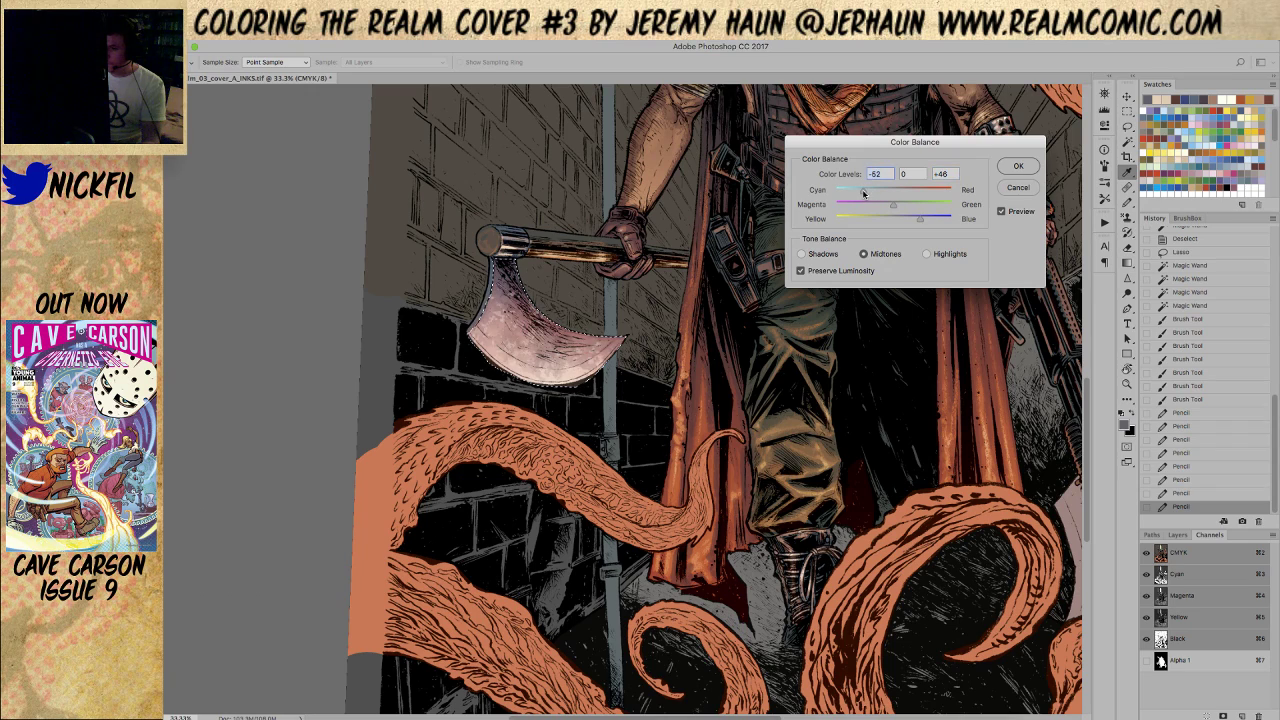
click(1019, 189)
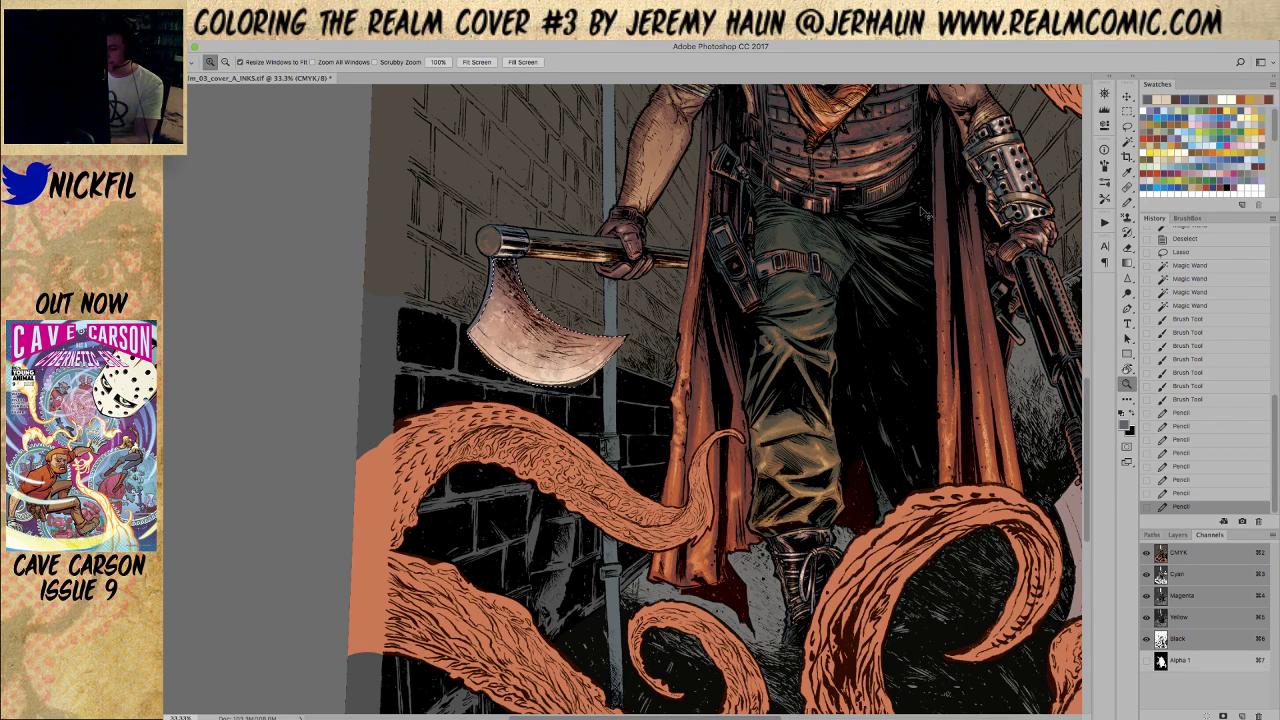
Reduce the axe blade's saturation to -42 with Hue/Saturation
key(super+u)
drag(1034, 363, 1046, 362)
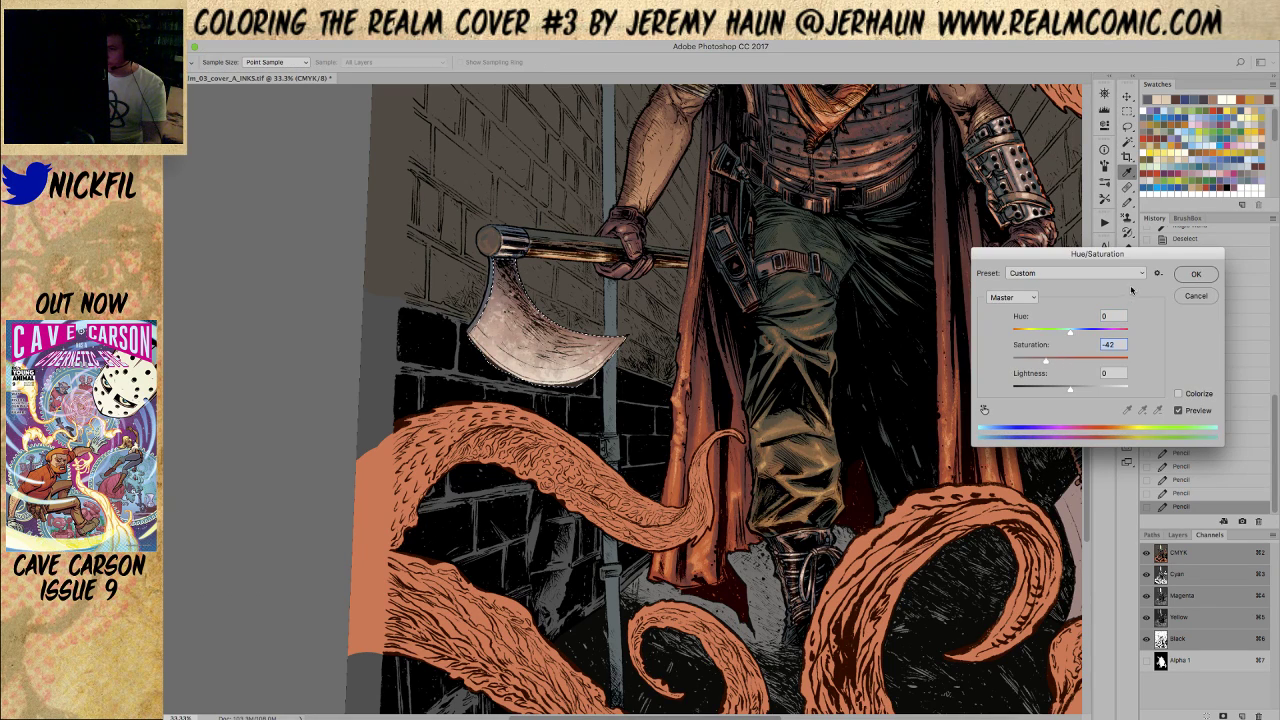
click(1192, 278)
Rotate the canvas for work on the axe at 100% zoom and ready the Brush with white as the foreground colour
drag(584, 294, 617, 344)
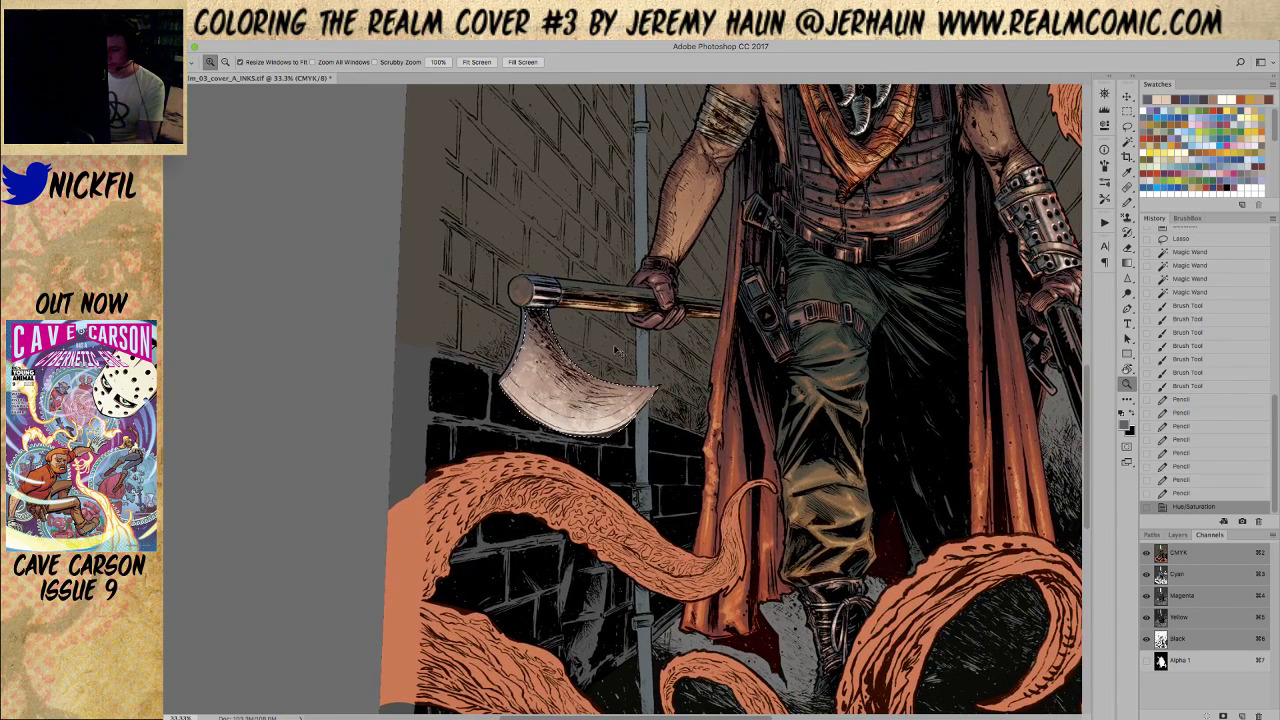
key(r)
drag(738, 363, 676, 470)
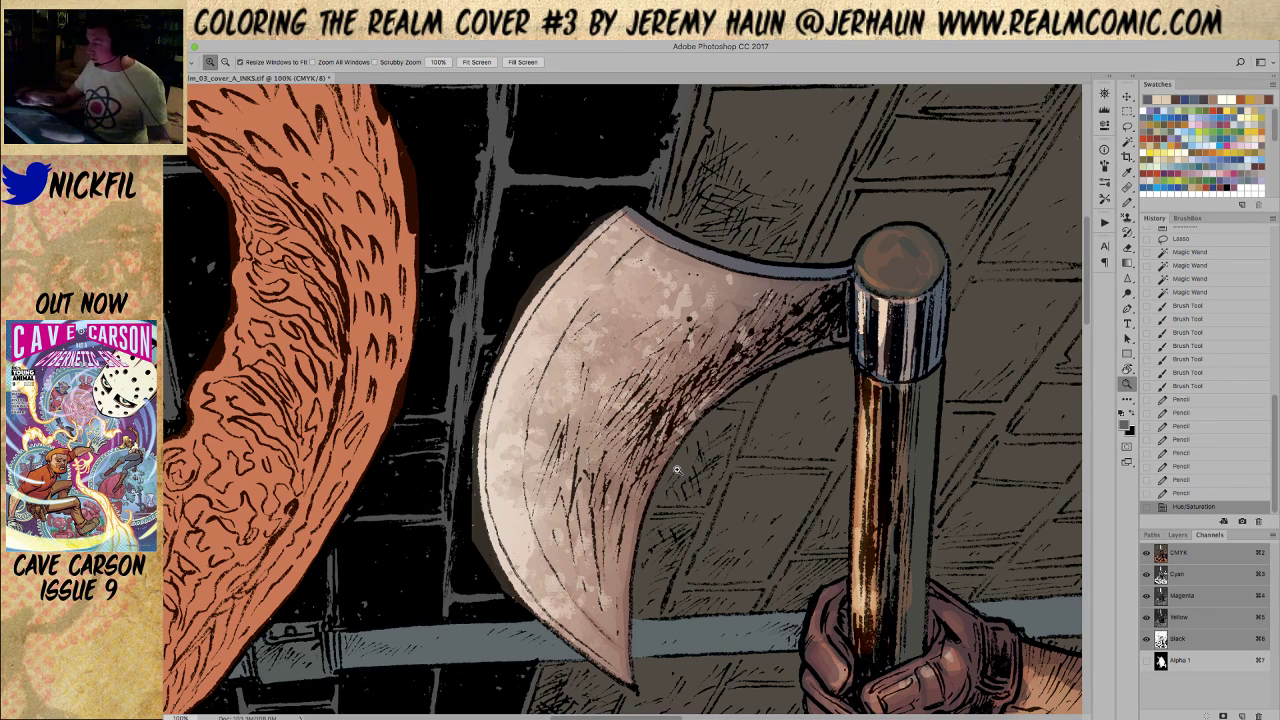
click(1127, 201)
click(1214, 99)
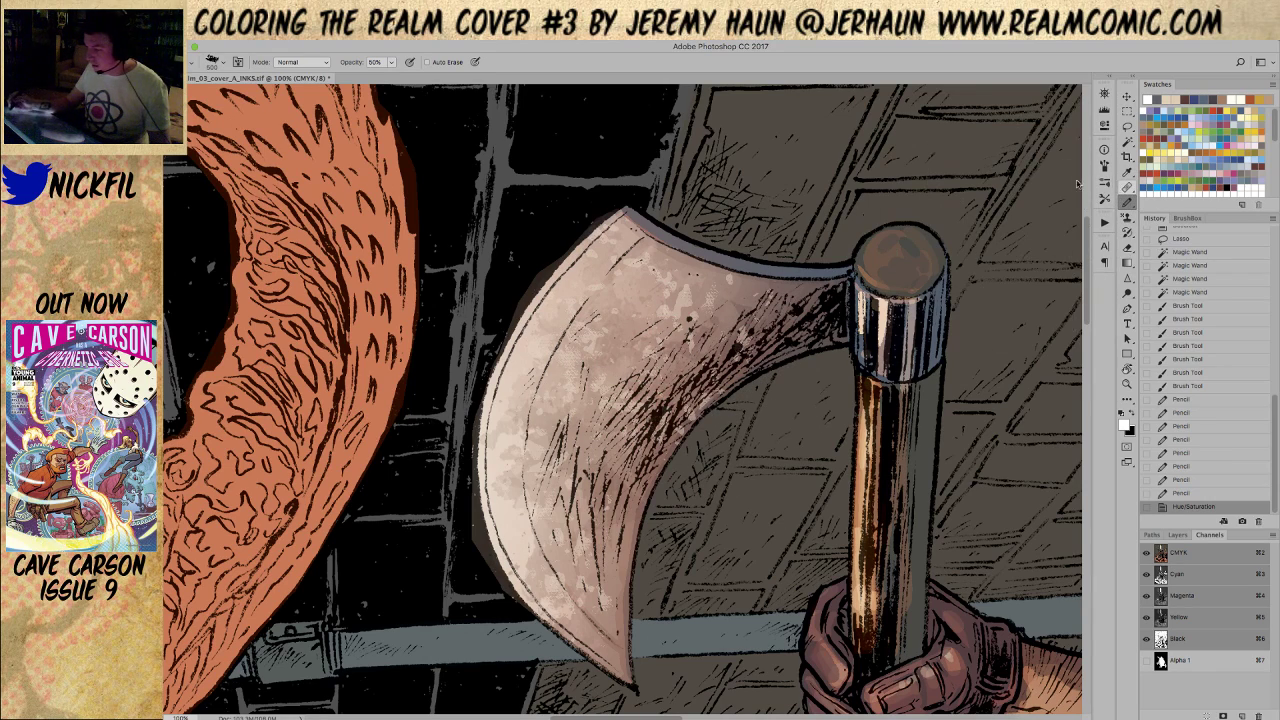
alt+click(1130, 206)
alt+click(1130, 206)
alt+click(1130, 206)
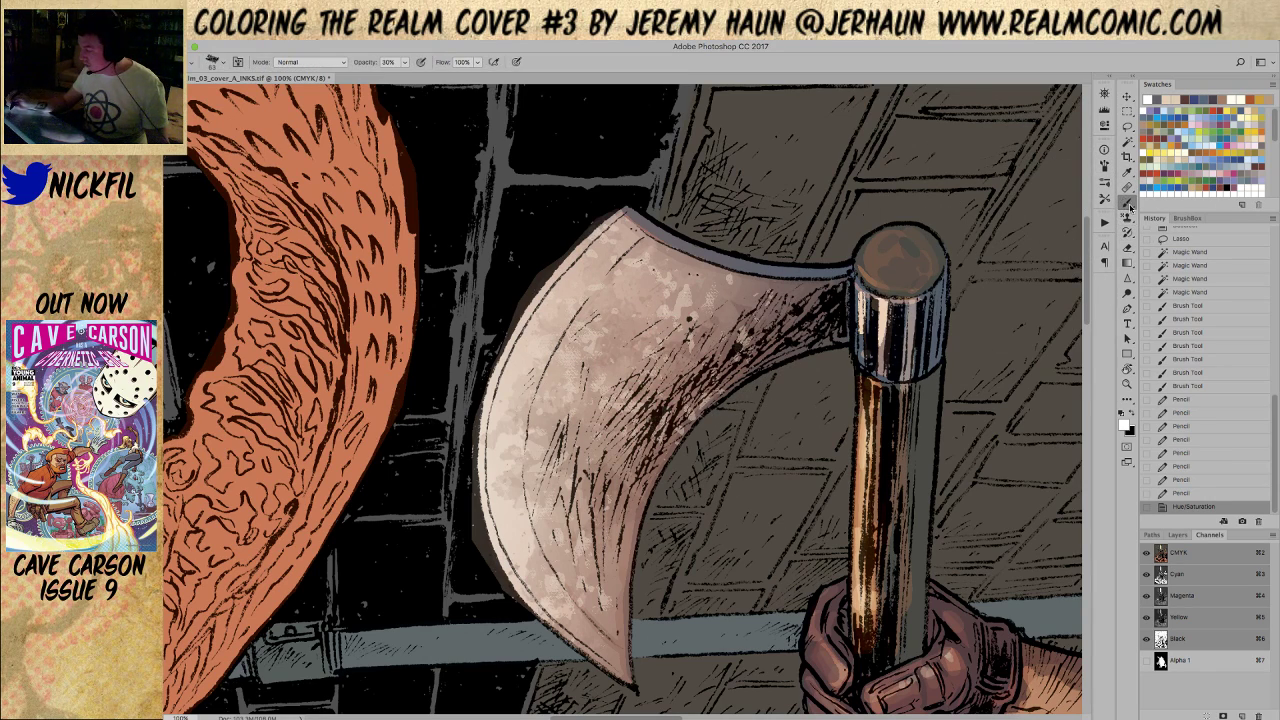
Load the Kyle's Dry Media - Conte 2 tool preset for the Brush
click(1104, 198)
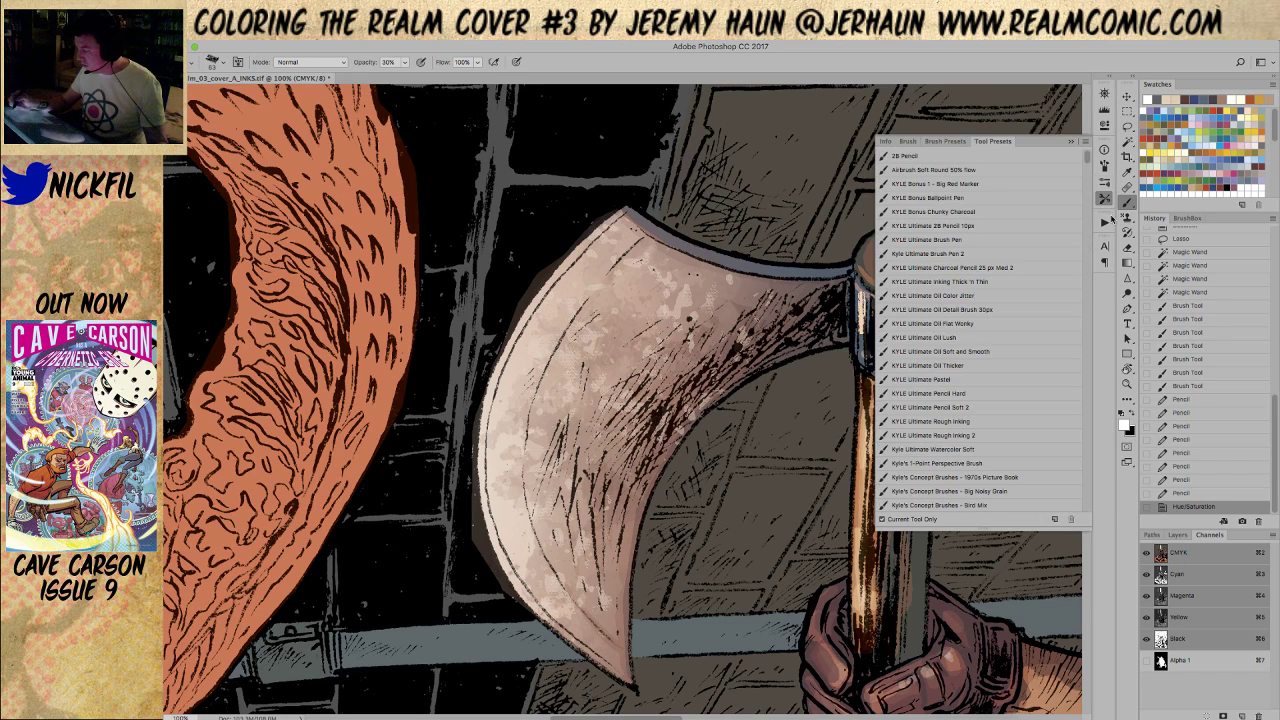
scroll(1089, 252, down, 15)
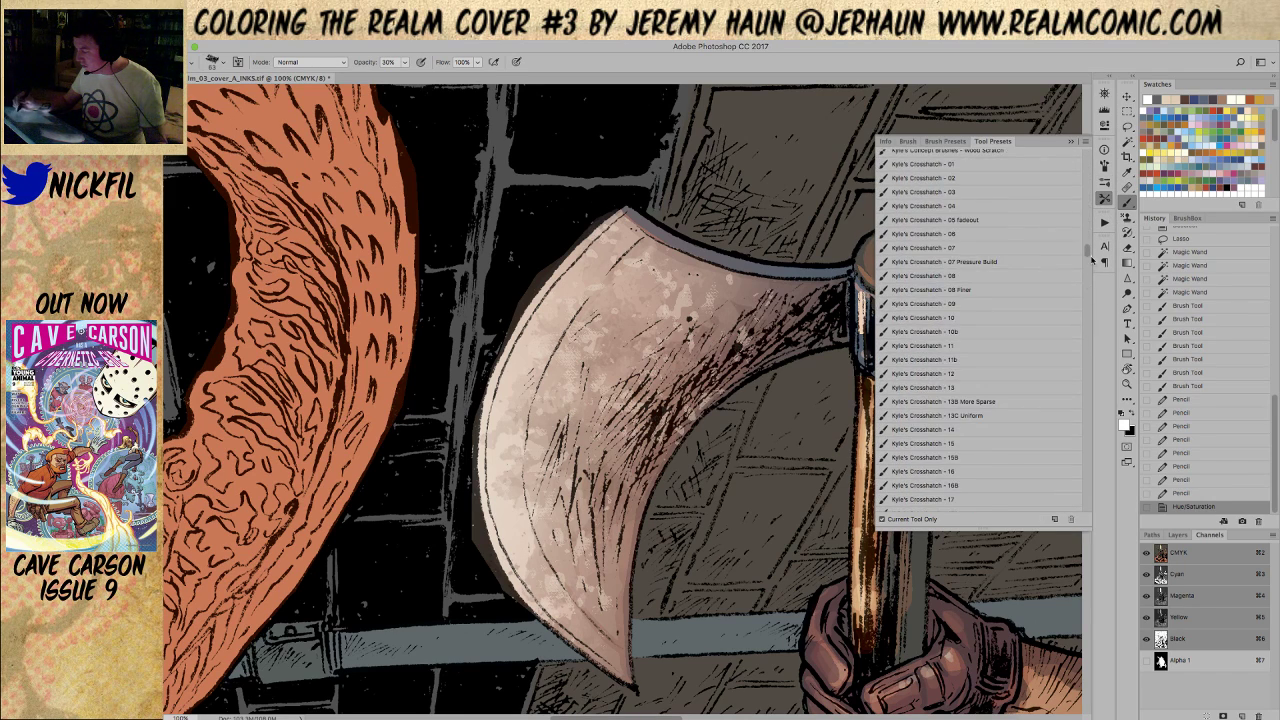
scroll(1080, 290, down, 3)
scroll(1062, 288, up, 6)
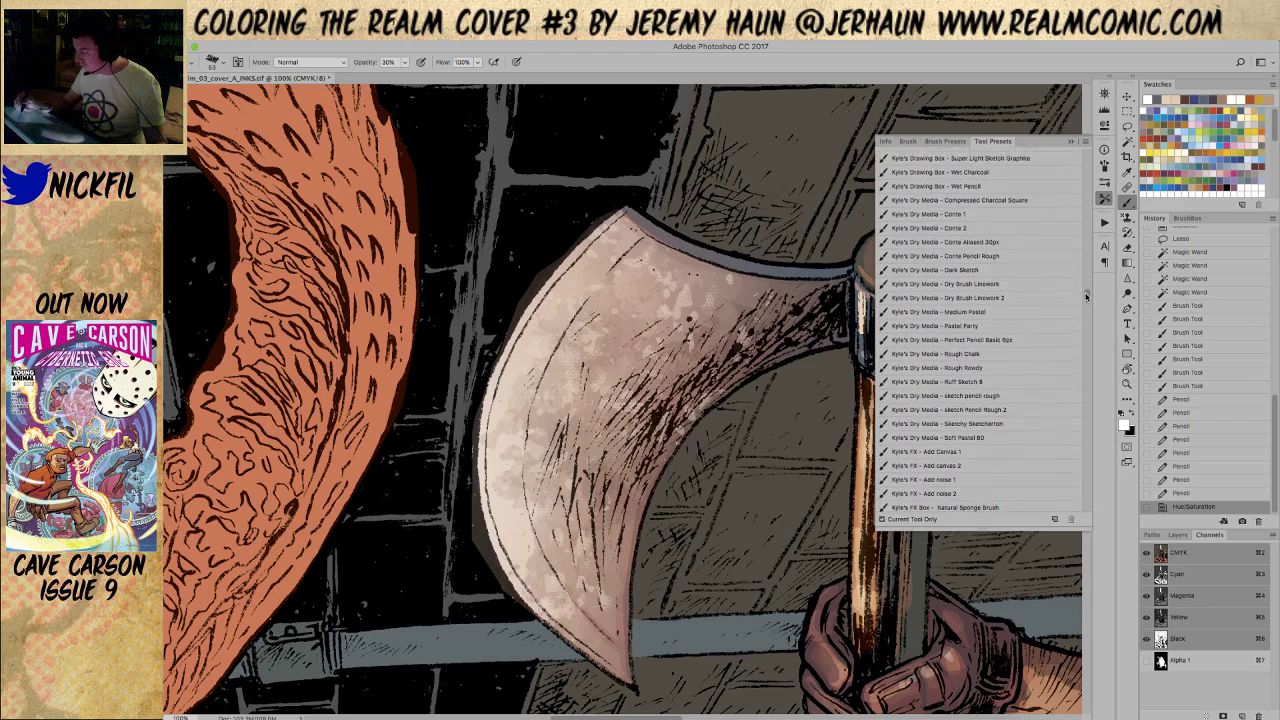
scroll(1060, 295, down, 10)
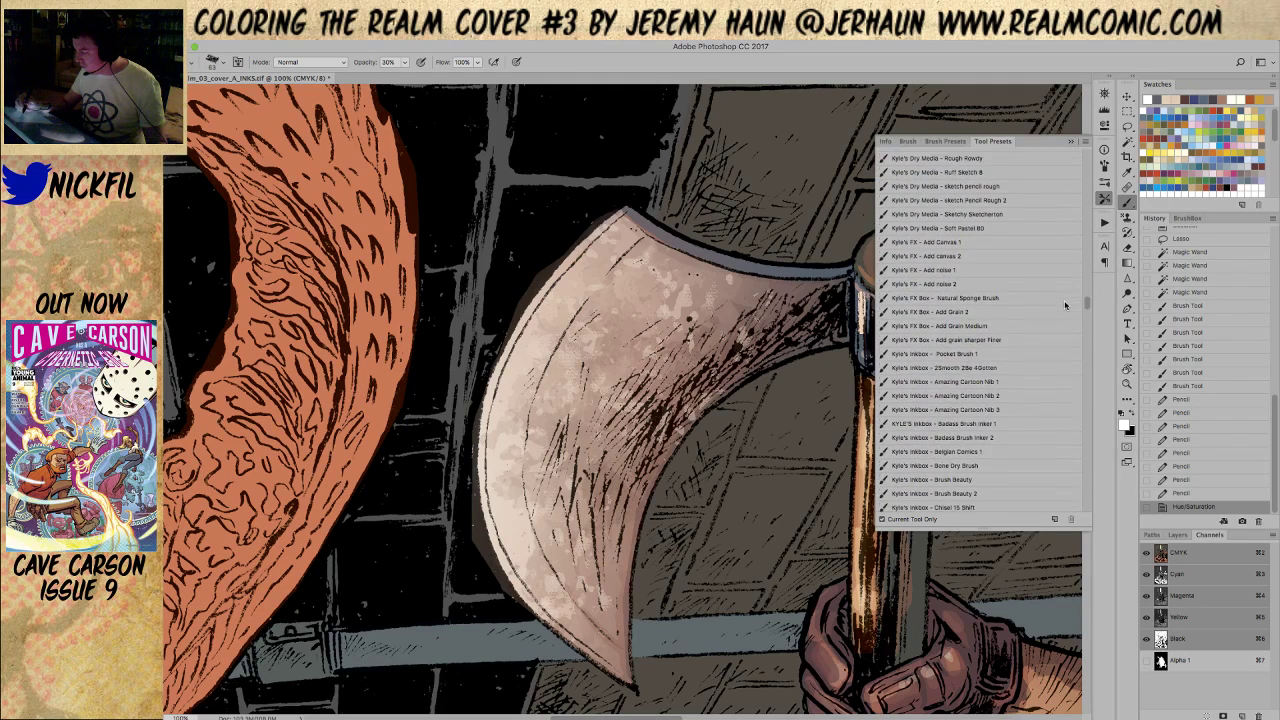
mouse_move(1089, 306)
mouse_down()
mouse_move(1089, 331)
mouse_move(1090, 295)
mouse_up()
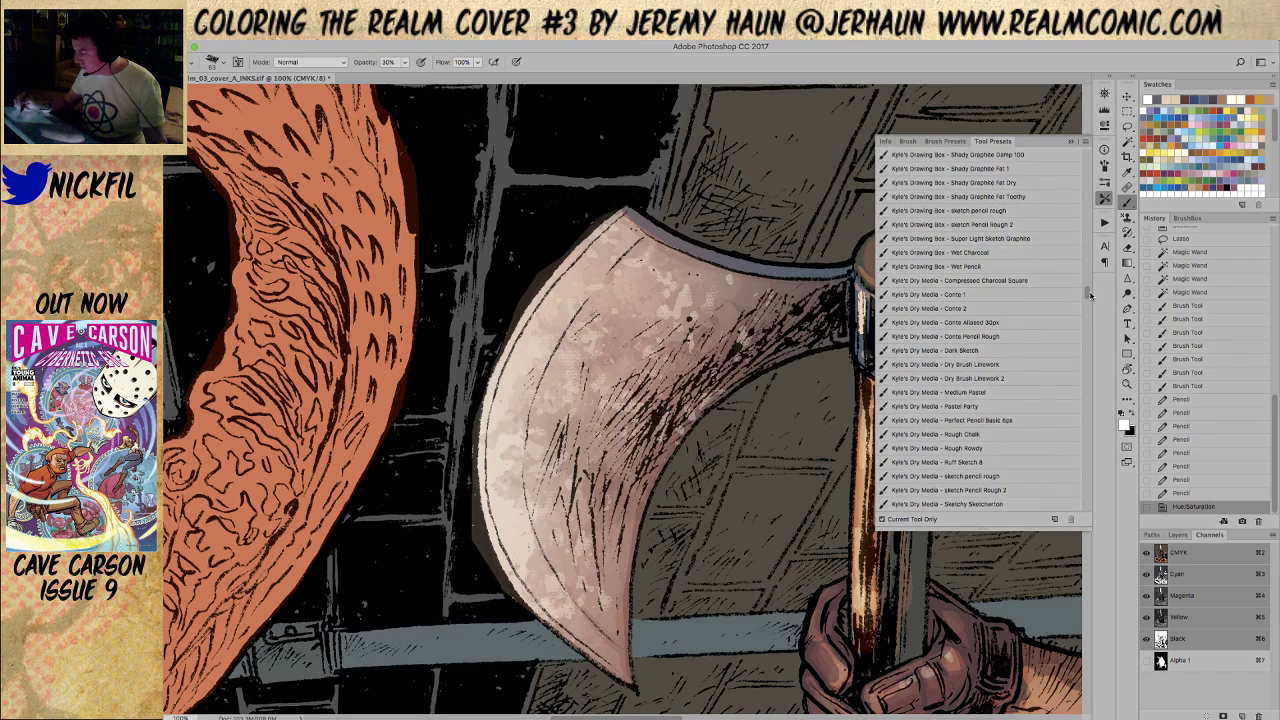
click(1038, 309)
click(1105, 199)
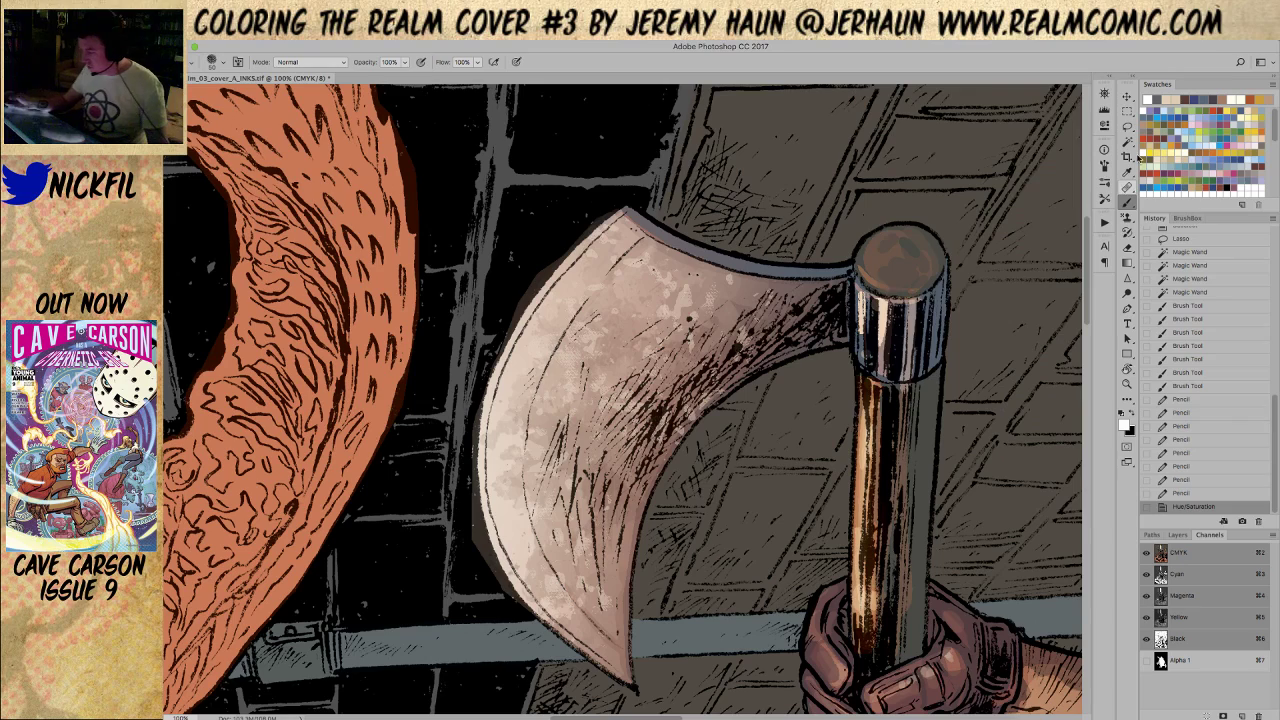
Shrink the brush and paint a rough white highlight along the blade's cutting edge in the Cyan, Magenta and Yellow channels
key(bracketleft)
key(bracketleft)
key(bracketleft)
key(bracketleft)
key(bracketleft)
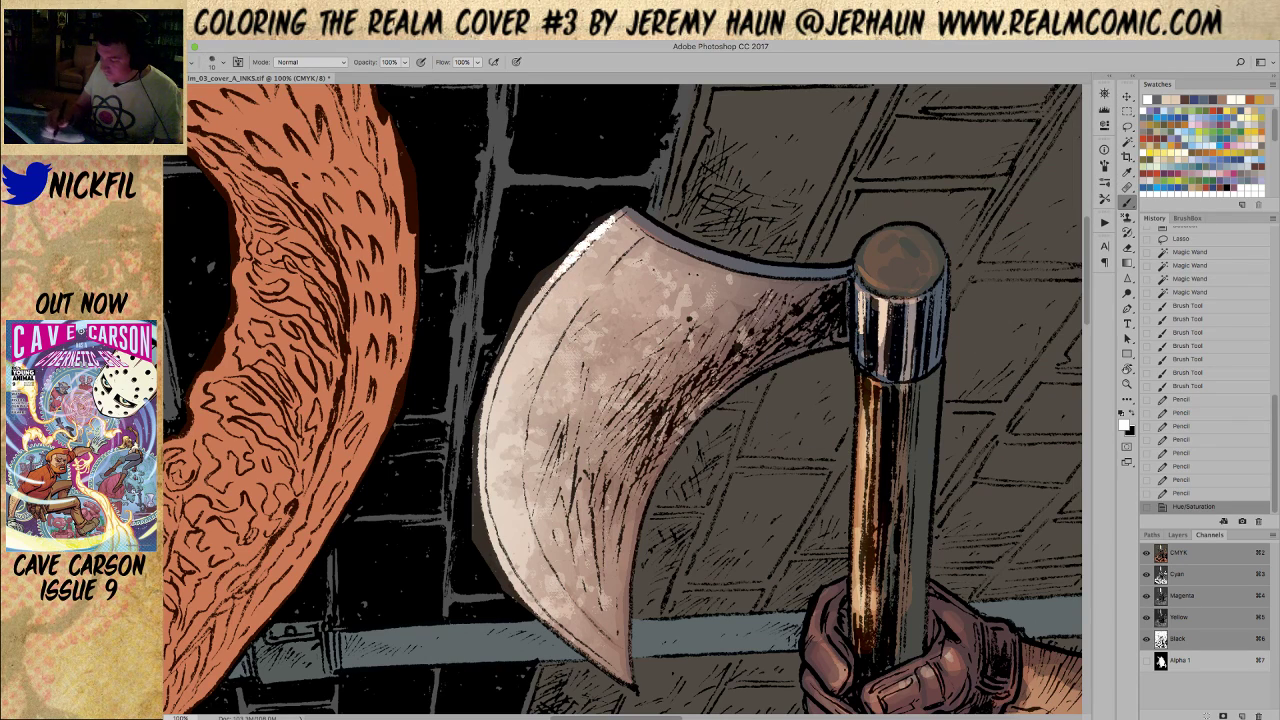
shift+click(1177, 645)
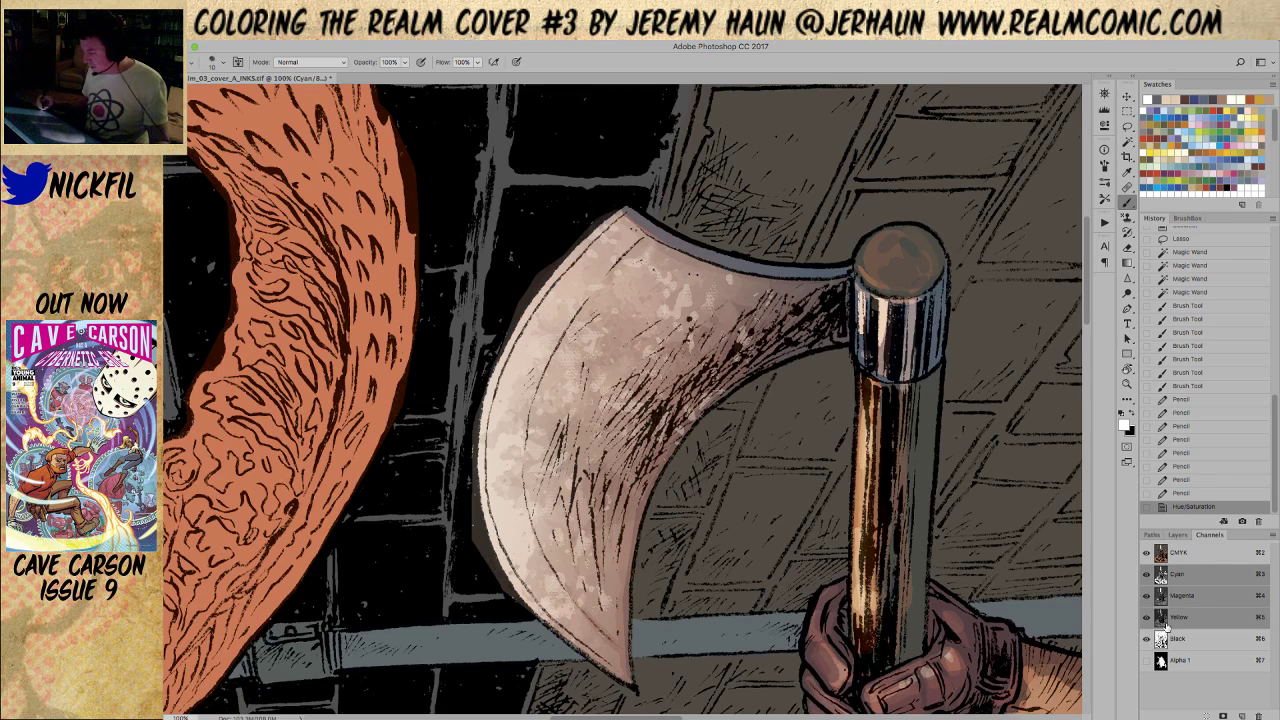
mouse_move(622, 212)
mouse_down()
mouse_move(525, 316)
mouse_move(486, 400)
mouse_move(480, 480)
mouse_move(520, 590)
mouse_move(618, 672)
mouse_up()
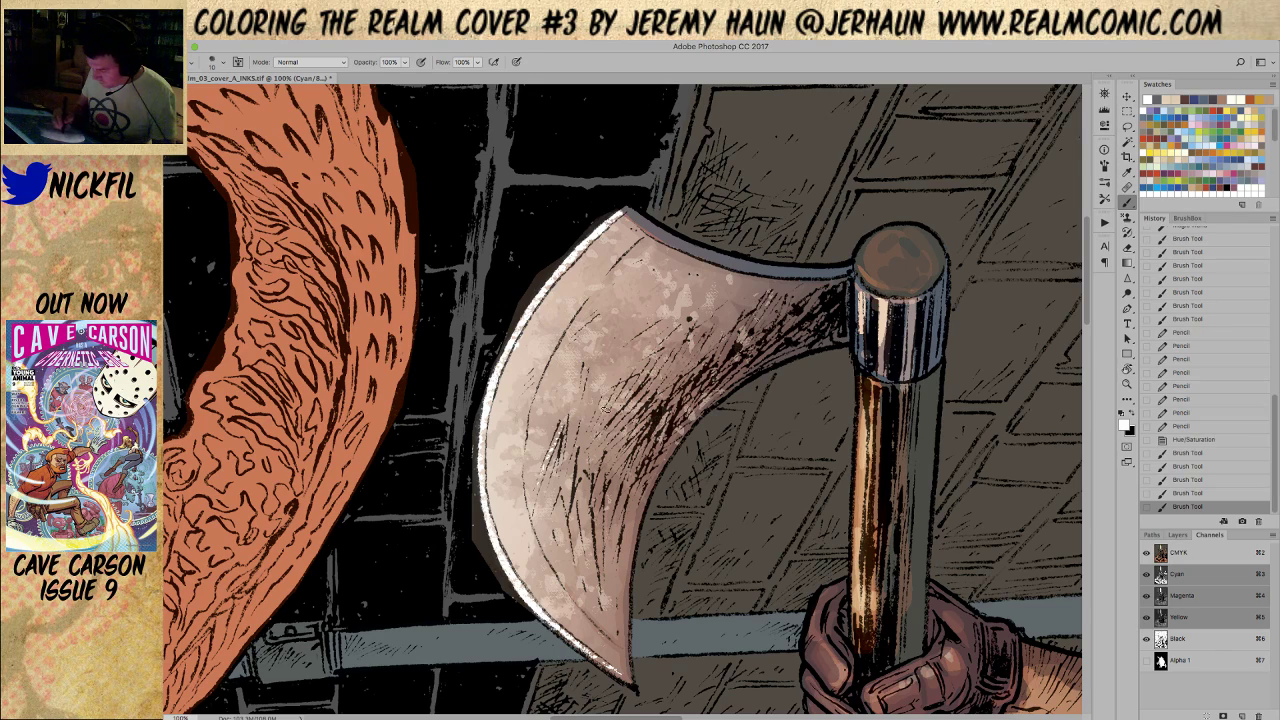
Try painting scratch highlights in a sampled pale cream across the middle of the axe blade
alt+click(510, 386)
drag(677, 326, 687, 319)
mouse_move(673, 368)
mouse_down()
mouse_move(712, 320)
mouse_move(731, 328)
mouse_up()
drag(733, 348, 746, 311)
mouse_move(668, 392)
mouse_down()
mouse_move(676, 380)
mouse_move(636, 386)
mouse_up()
drag(598, 434, 604, 422)
drag(660, 366, 664, 356)
mouse_move(576, 458)
mouse_down()
mouse_move(582, 448)
mouse_move(574, 466)
mouse_up()
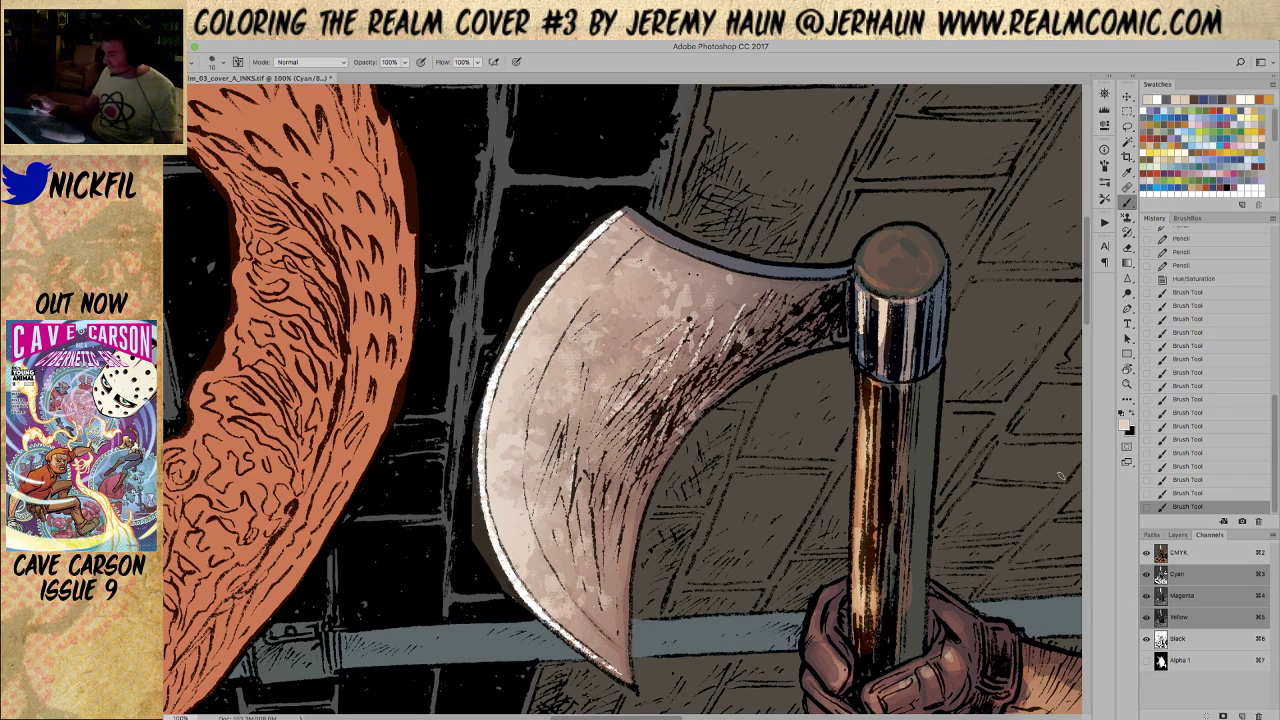
Roll the history back to remove the pale scratch strokes from the blade
click(1195, 404)
click(1195, 365)
click(1200, 346)
click(1207, 334)
Paint short, pale scratch highlights beside the inked hatching across the middle and lower part of the blade
drag(666, 344, 712, 311)
drag(666, 356, 642, 416)
drag(690, 368, 706, 352)
mouse_move(700, 354)
mouse_down()
mouse_move(714, 336)
mouse_move(694, 296)
mouse_up()
drag(692, 290, 686, 276)
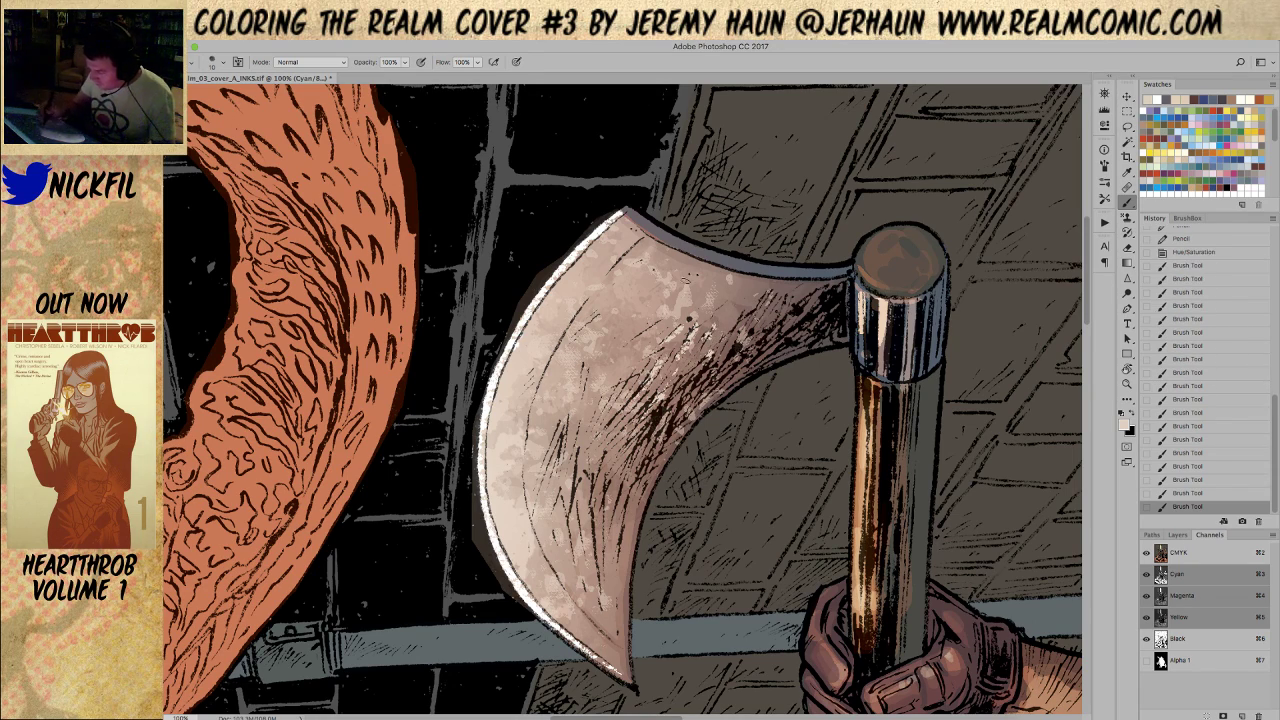
drag(690, 322, 700, 308)
drag(636, 343, 659, 325)
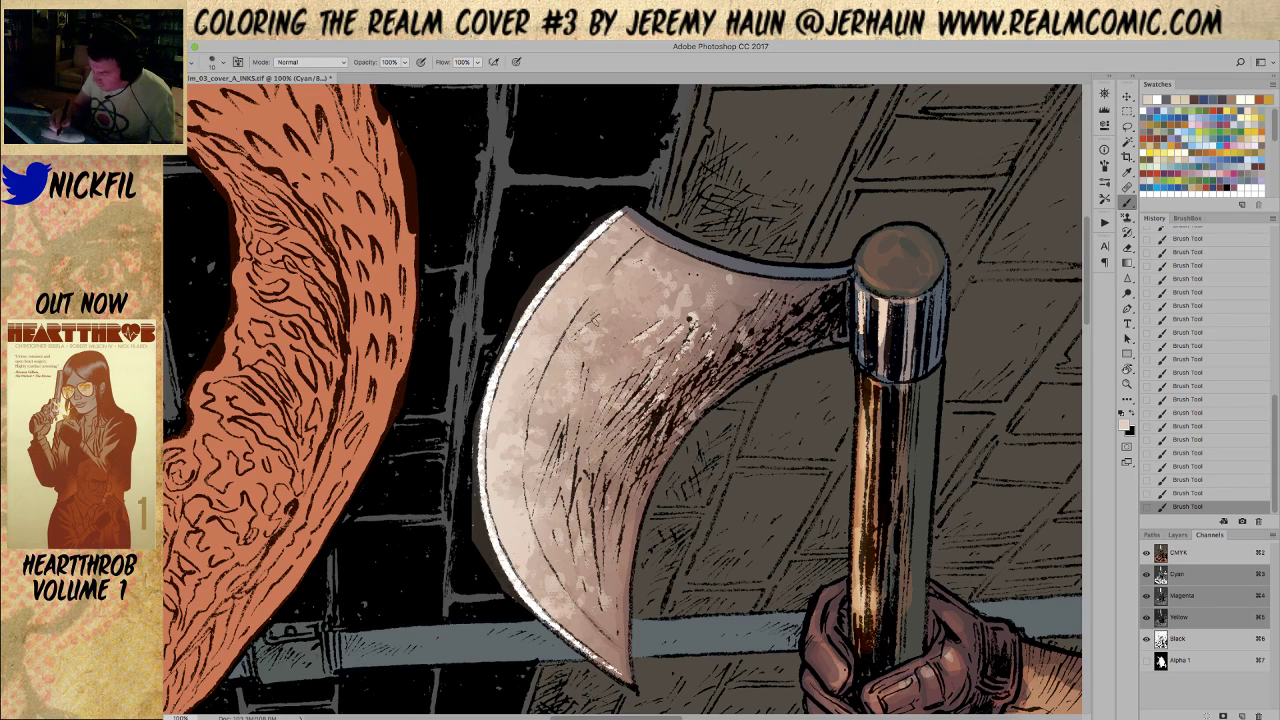
mouse_move(590, 368)
mouse_down()
mouse_move(566, 440)
mouse_move(594, 500)
mouse_move(594, 572)
mouse_up()
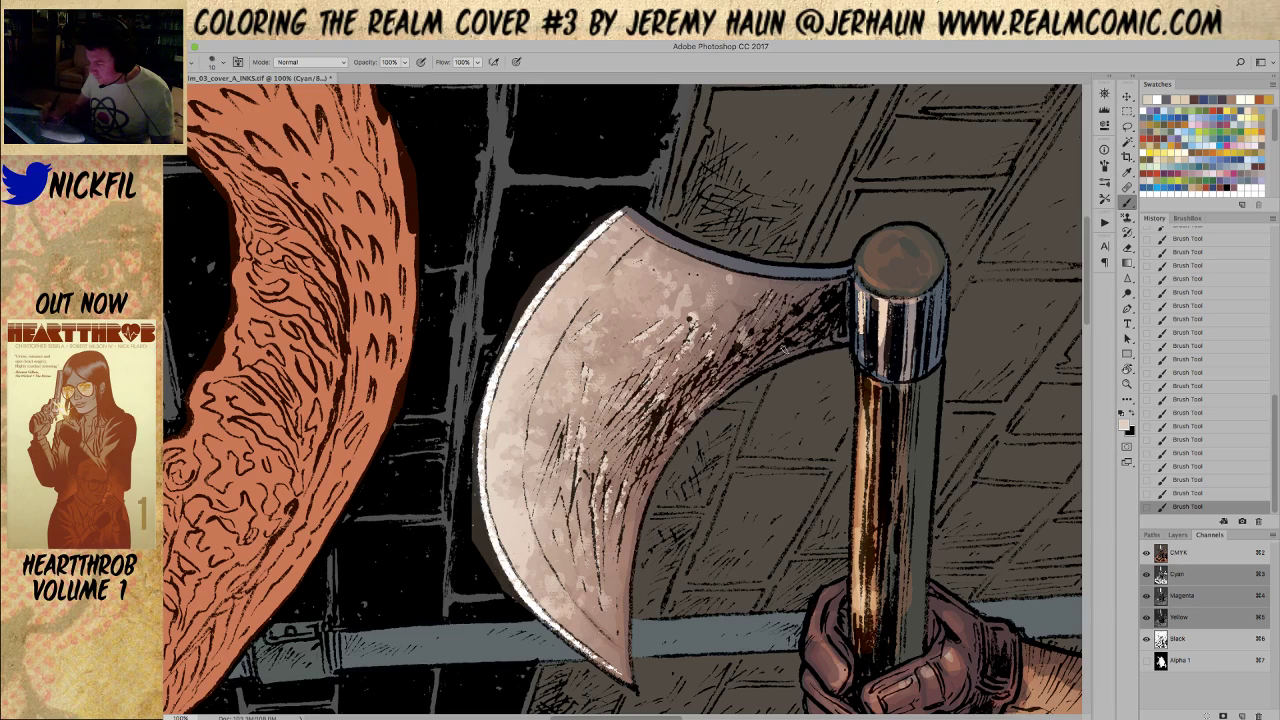
Paint a thin rim highlight in a sampled pale cream along the blade's inner curved edge
drag(768, 364, 850, 340)
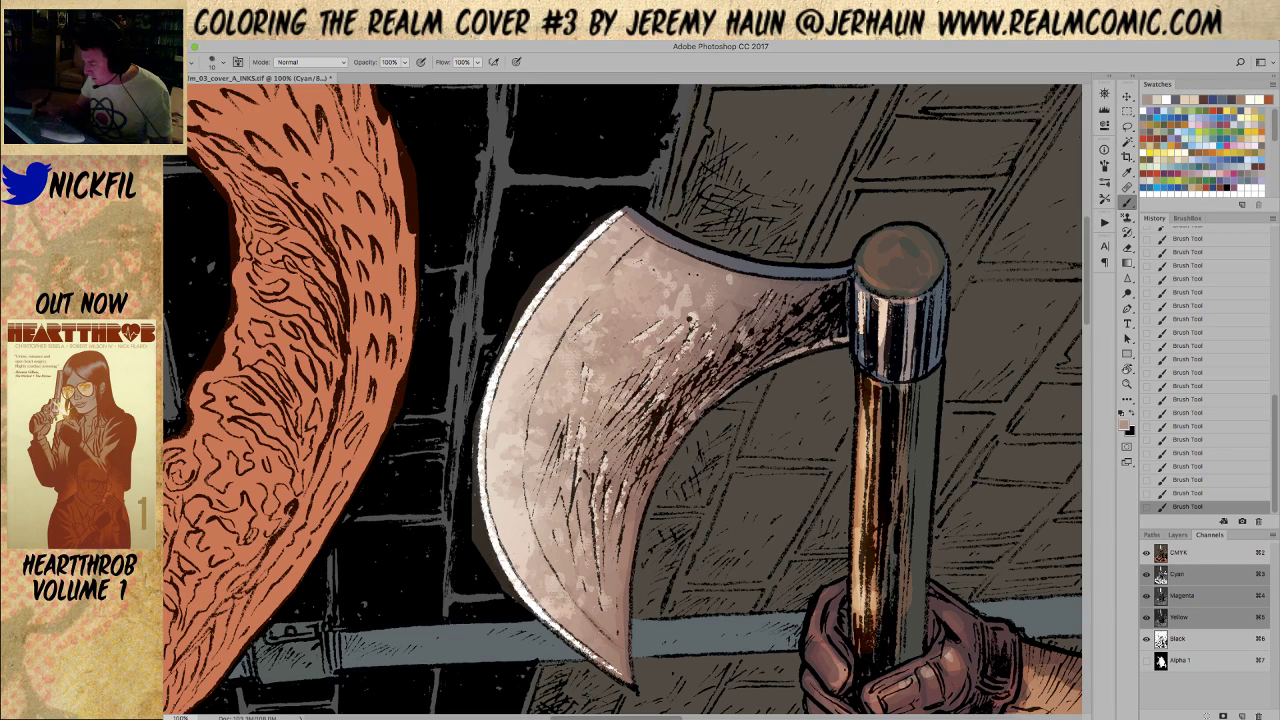
alt+click(863, 316)
mouse_move(850, 342)
mouse_down()
mouse_move(758, 374)
mouse_move(736, 398)
mouse_up()
drag(686, 440, 658, 470)
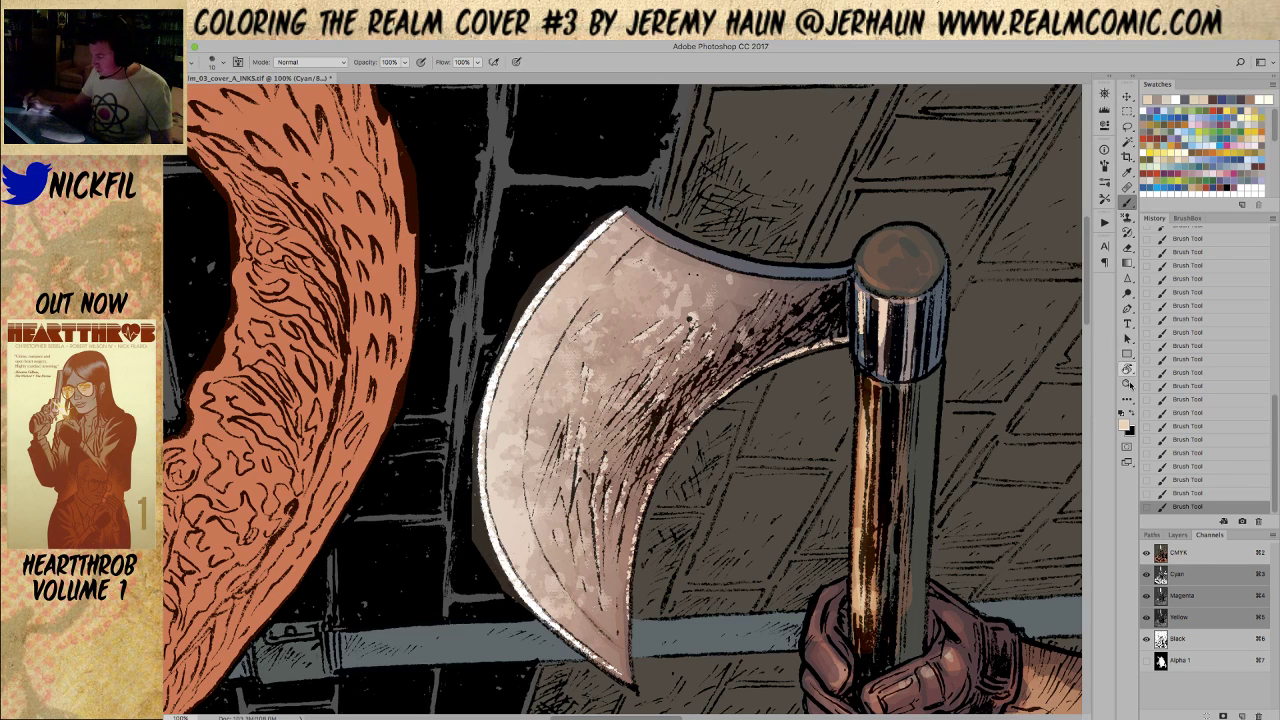
click(1127, 380)
alt+click(760, 502)
alt+click(757, 498)
click(1122, 371)
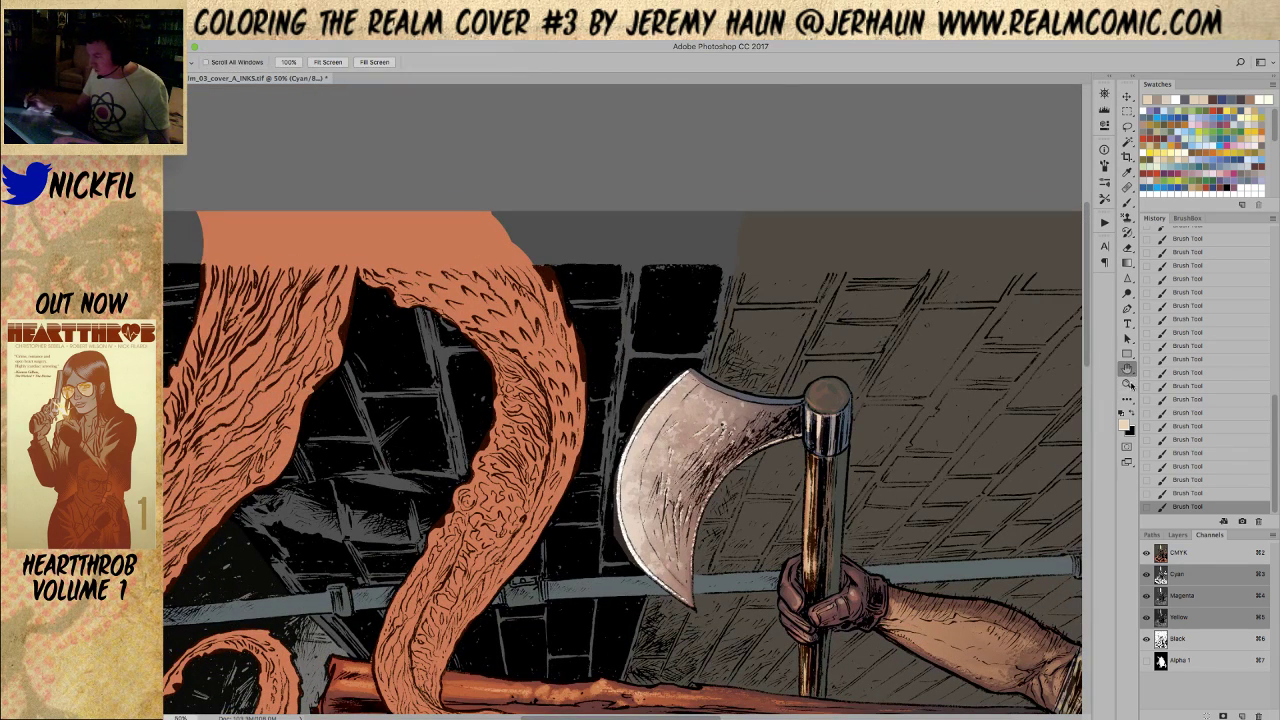
Lasso a narrow curved band along the axe blade's cutting edge, trimming the existing blade selection to that strip
key(r)
drag(930, 553, 865, 322)
click(1127, 383)
click(1127, 369)
drag(866, 384, 836, 456)
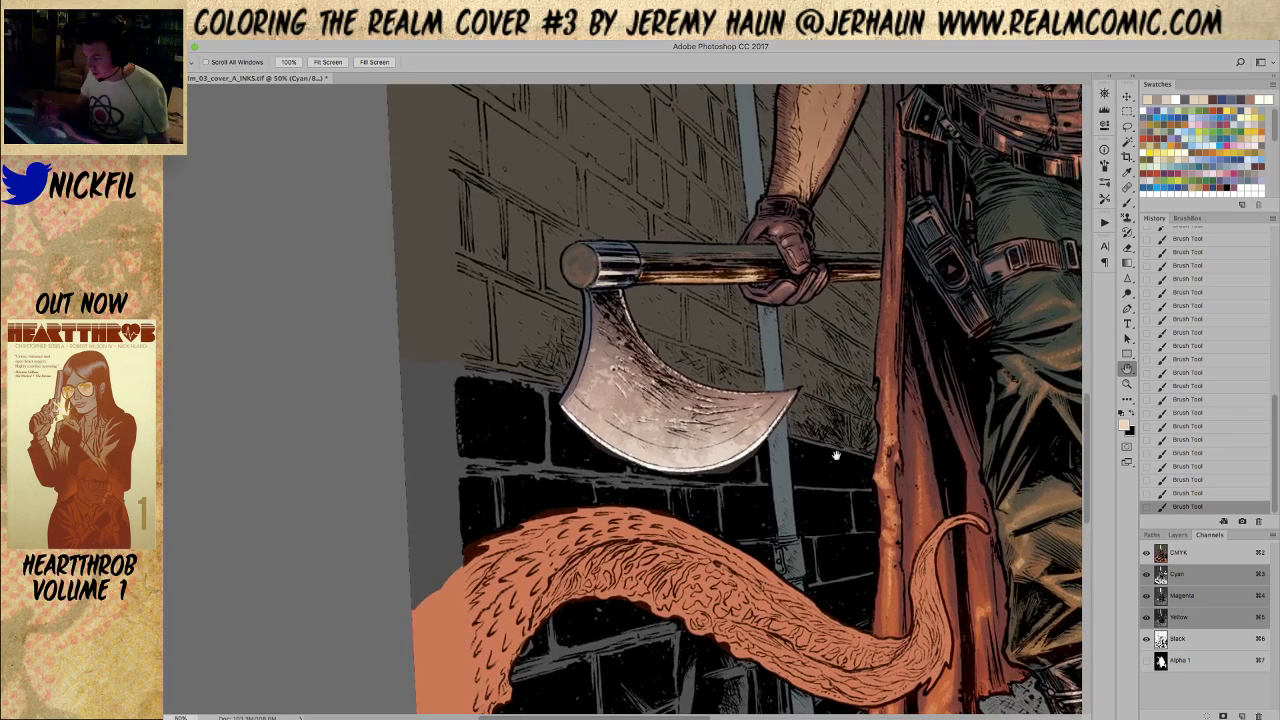
click(1127, 125)
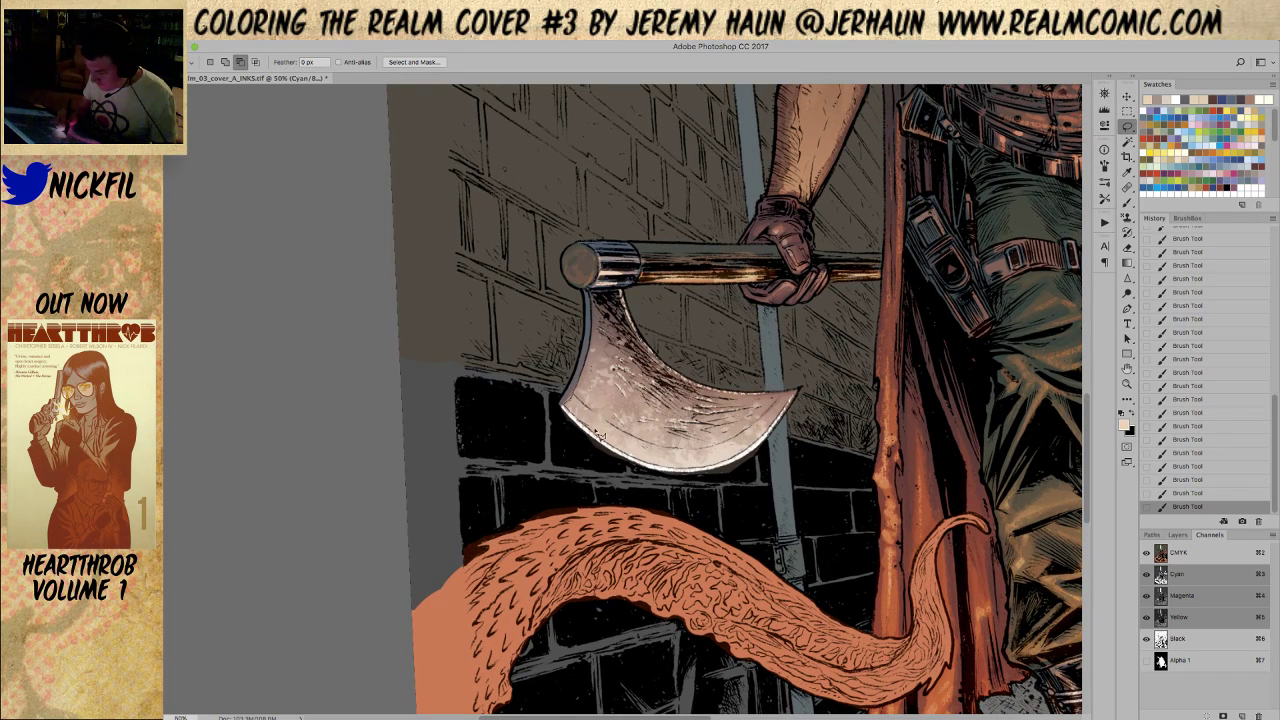
mouse_move(650, 465)
mouse_down()
mouse_move(798, 396)
mouse_move(722, 452)
mouse_move(658, 455)
mouse_move(652, 432)
mouse_move(668, 452)
mouse_move(635, 443)
mouse_up()
drag(605, 421, 567, 378)
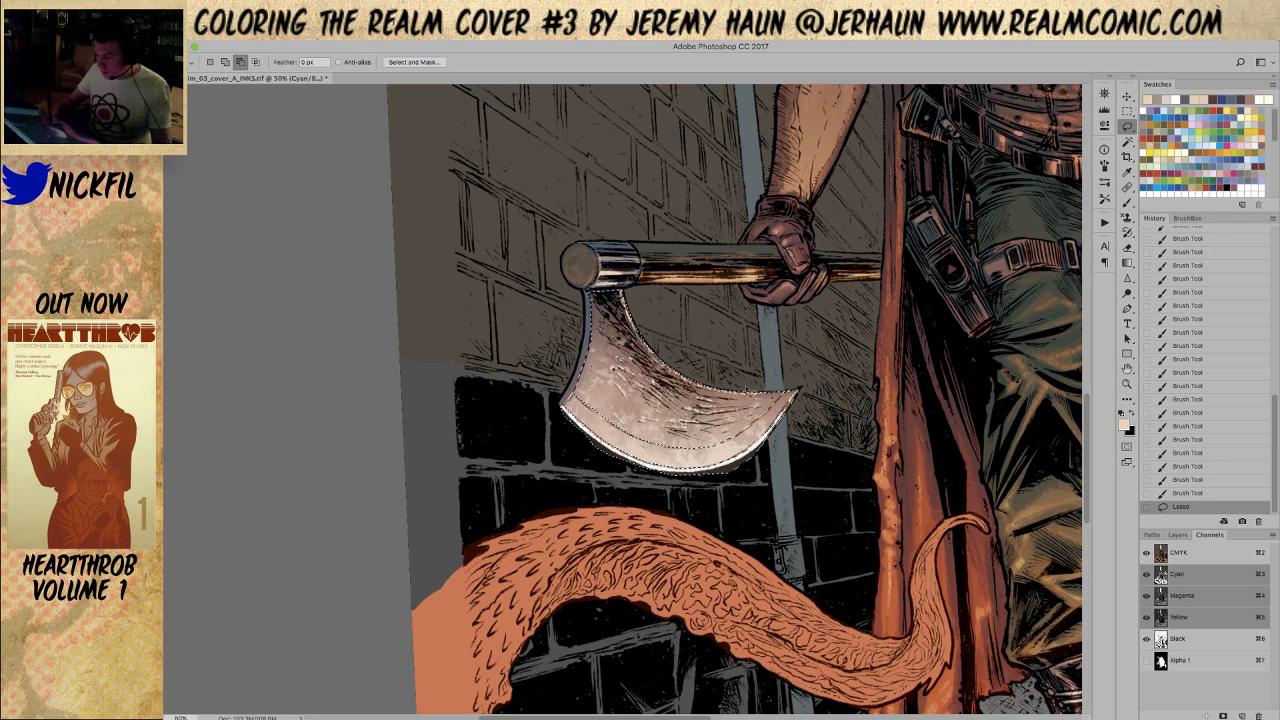
mouse_move(578, 400)
mouse_down()
mouse_move(645, 446)
mouse_move(695, 454)
mouse_move(748, 436)
mouse_move(794, 386)
mouse_move(540, 340)
mouse_move(575, 402)
mouse_up()
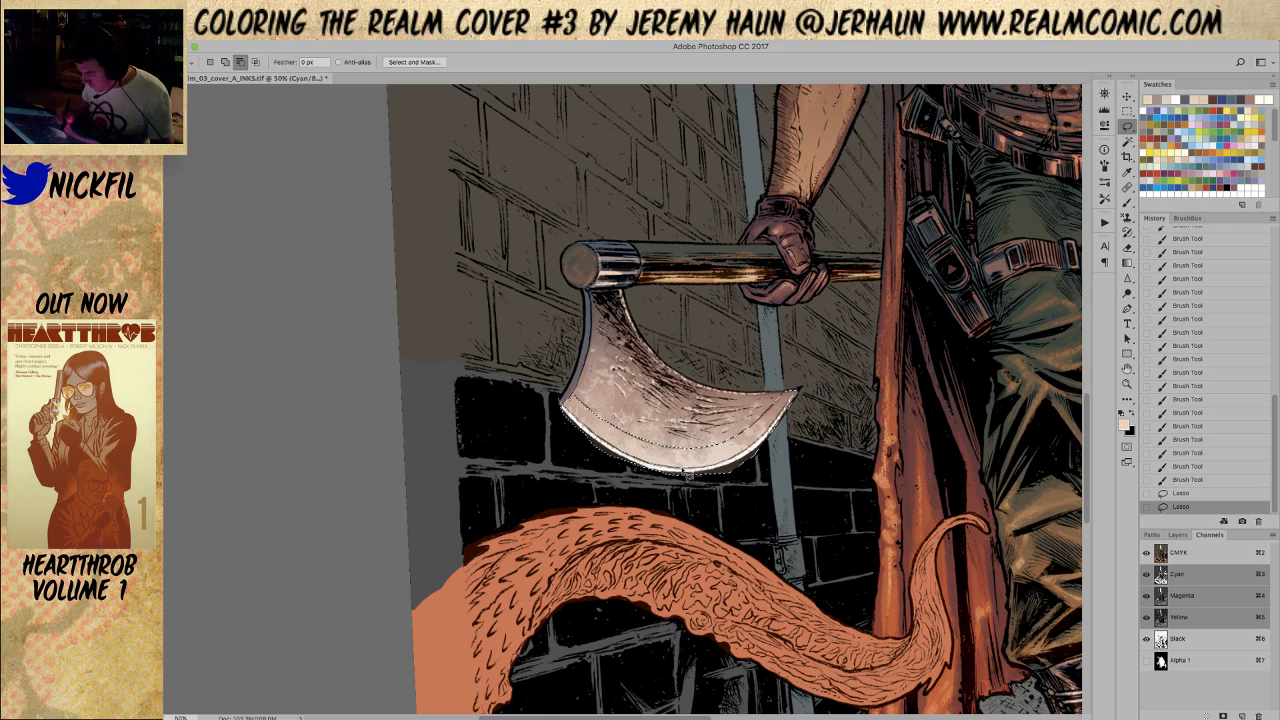
drag(771, 440, 828, 386)
click(1127, 368)
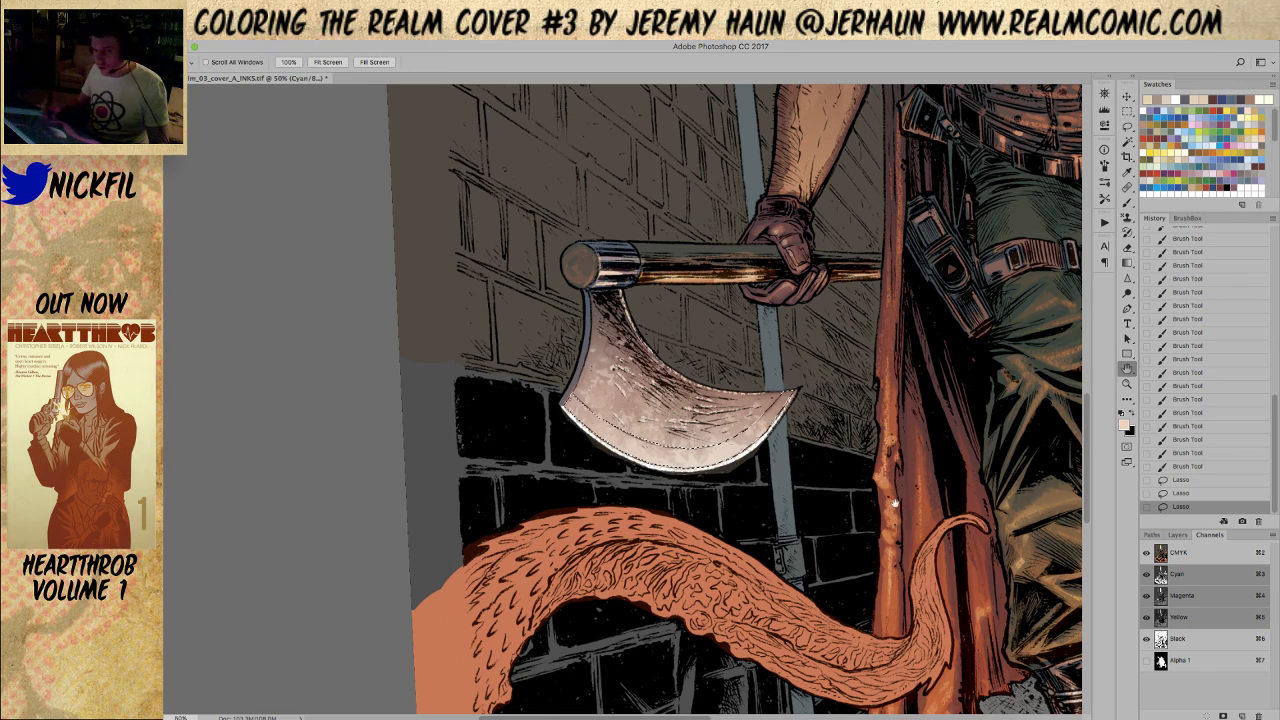
drag(913, 501, 783, 526)
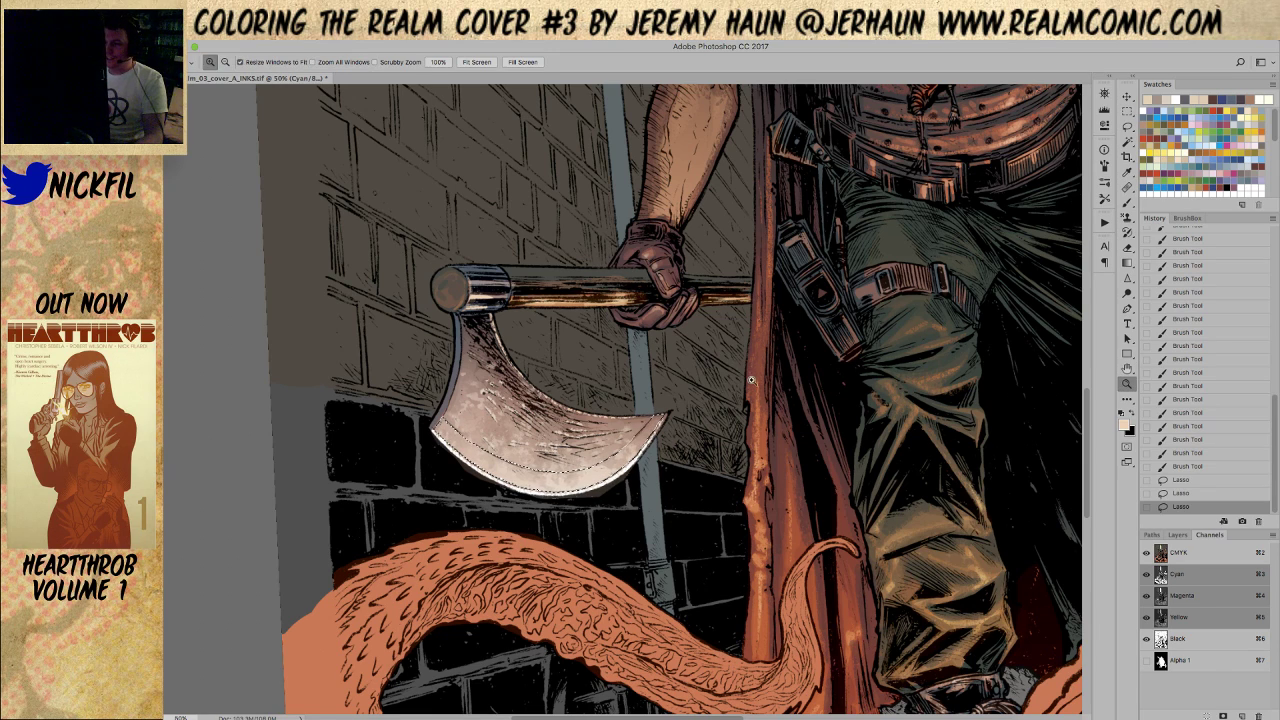
Try a white radial gradient in Screen mode over the selected band along the blade's cutting edge
key(z)
alt+click(640, 360)
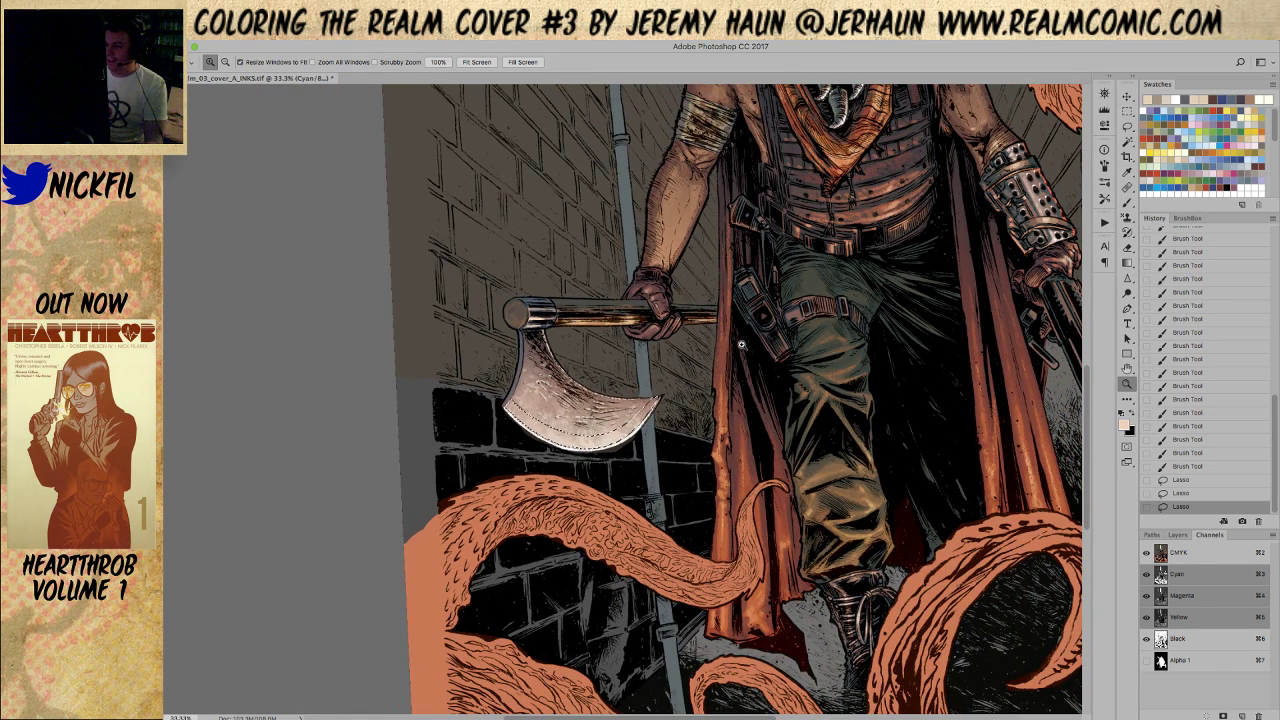
key(d)
key(x)
key(g)
drag(548, 444, 578, 404)
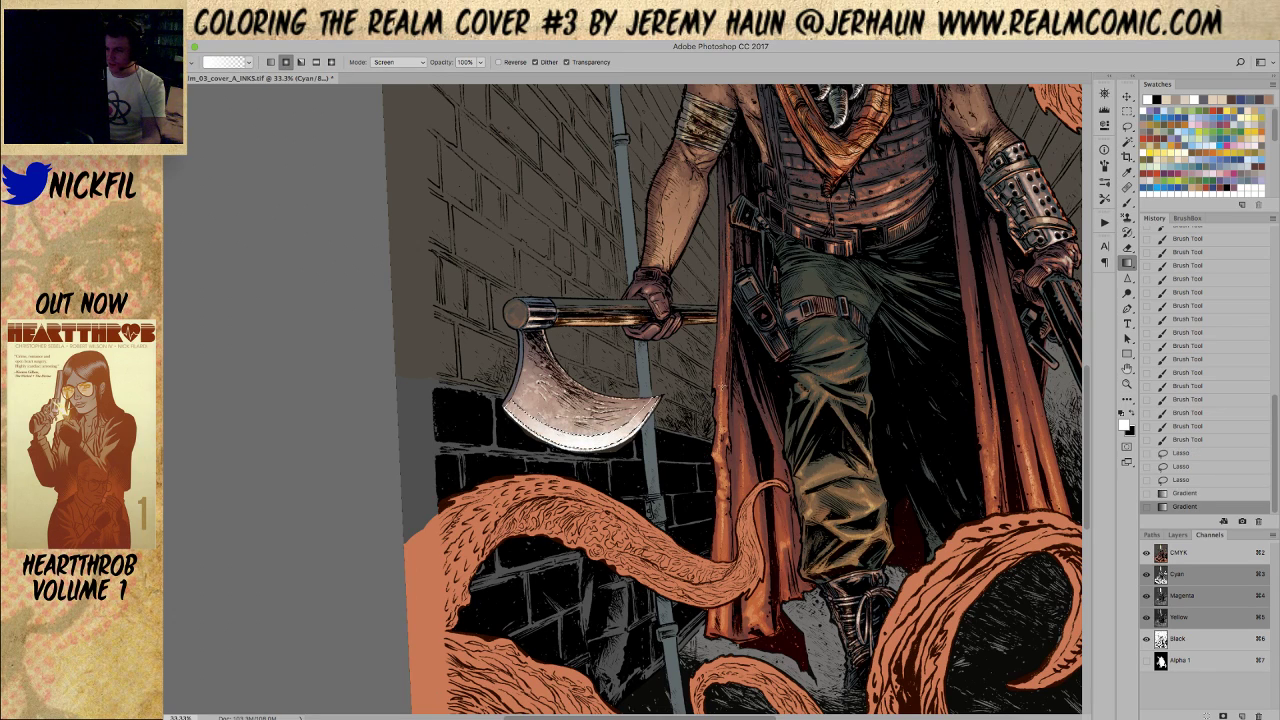
key(z)
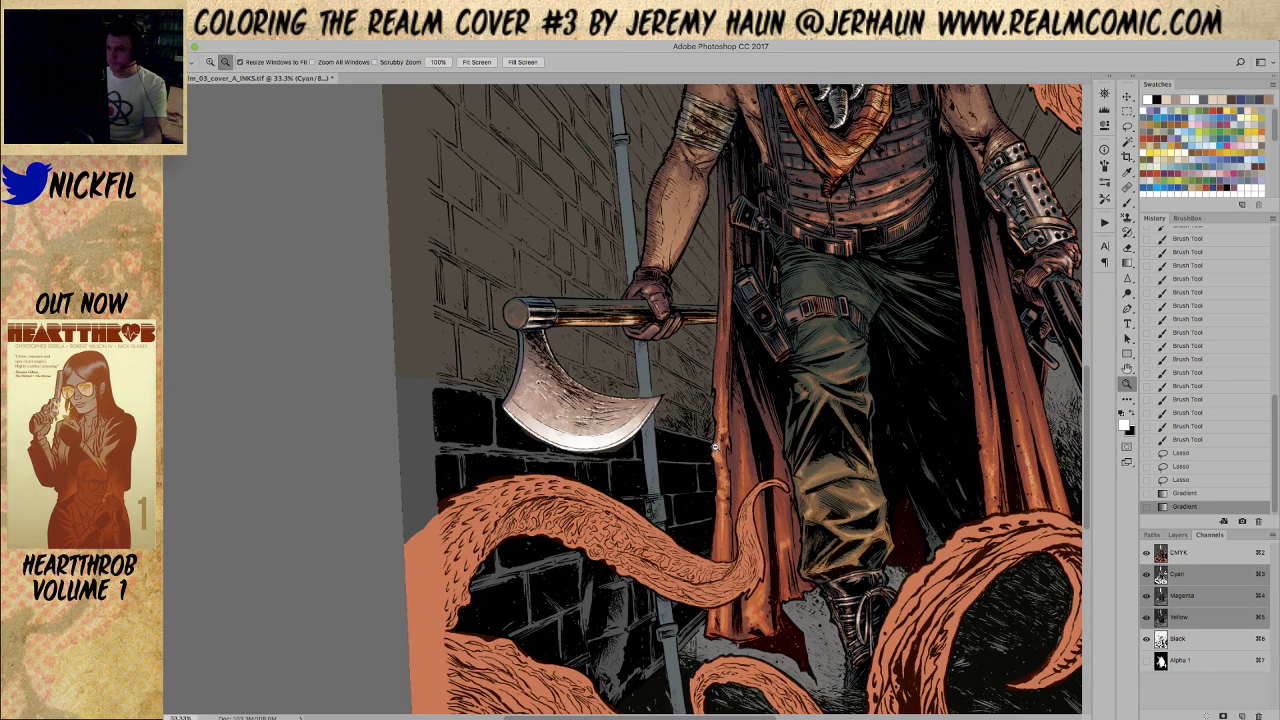
alt+click(716, 450)
click(646, 474)
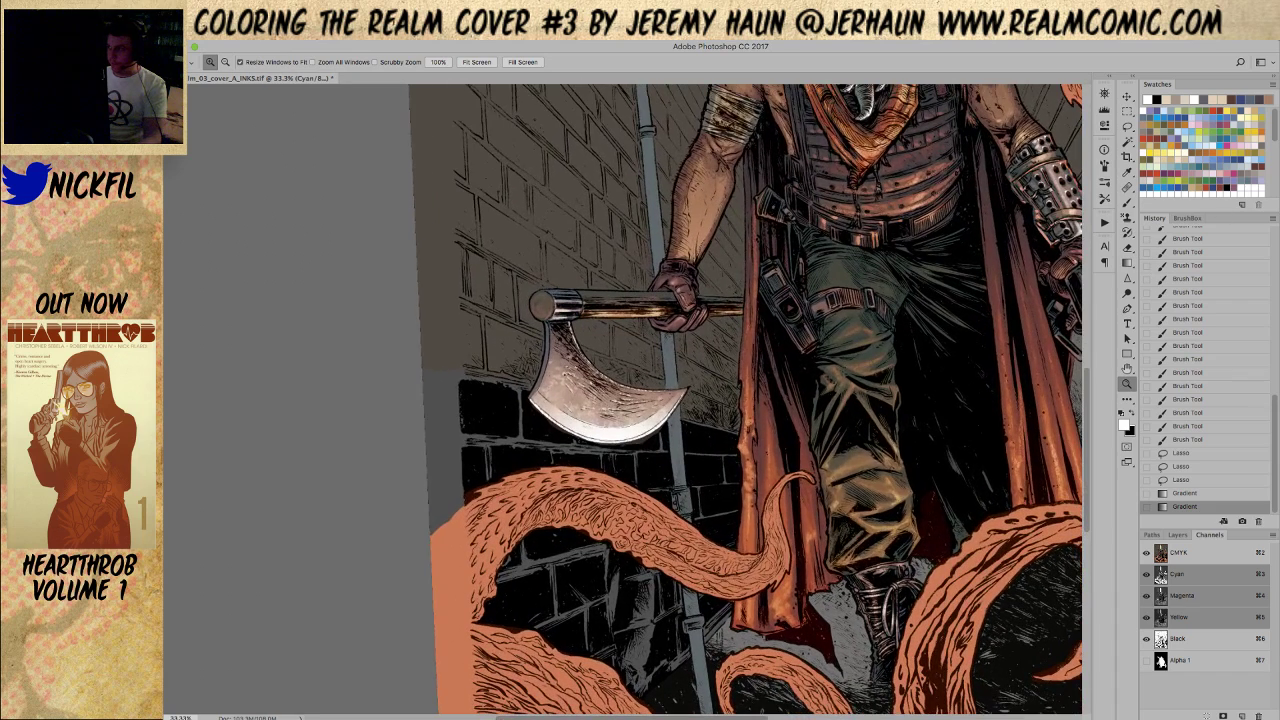
Roll back the white gradients and try repeated faded fills of an orange-red swatch on the selected cutting-edge band
click(1216, 112)
key(g)
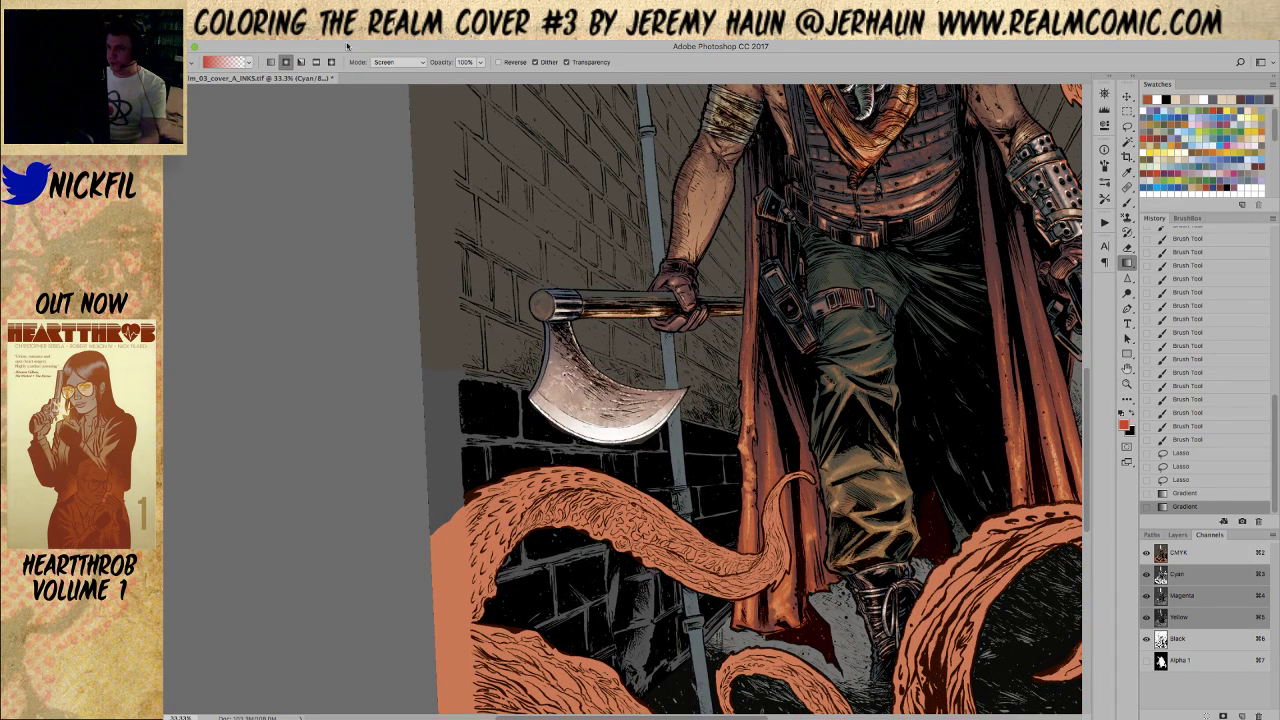
click(1180, 481)
key(alt+BackSpace)
key(alt+BackSpace)
key(alt+BackSpace)
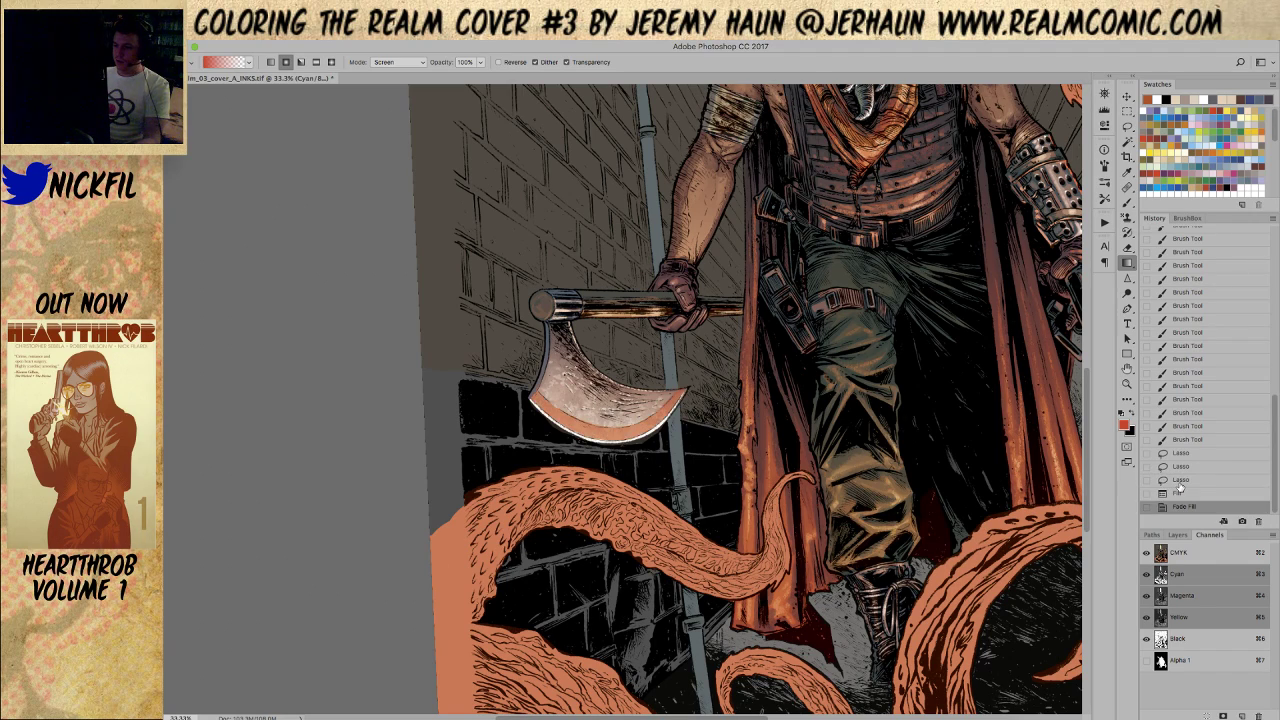
key(z)
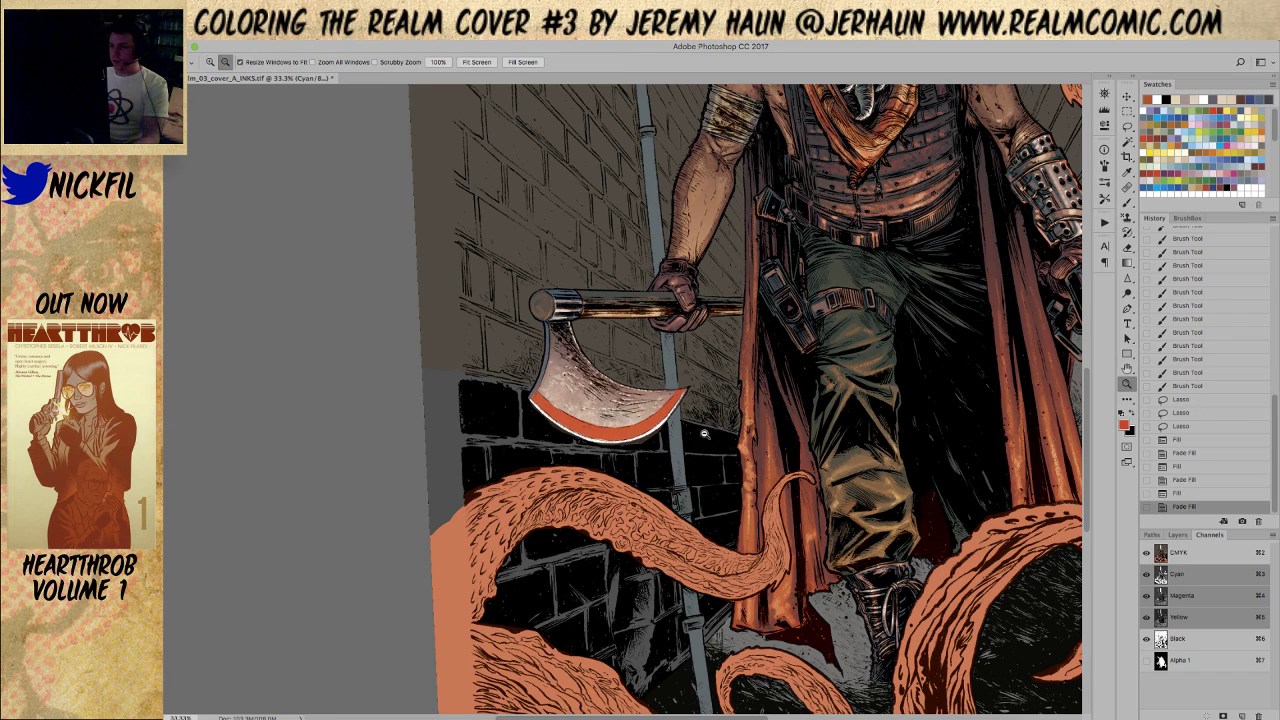
alt+click(733, 445)
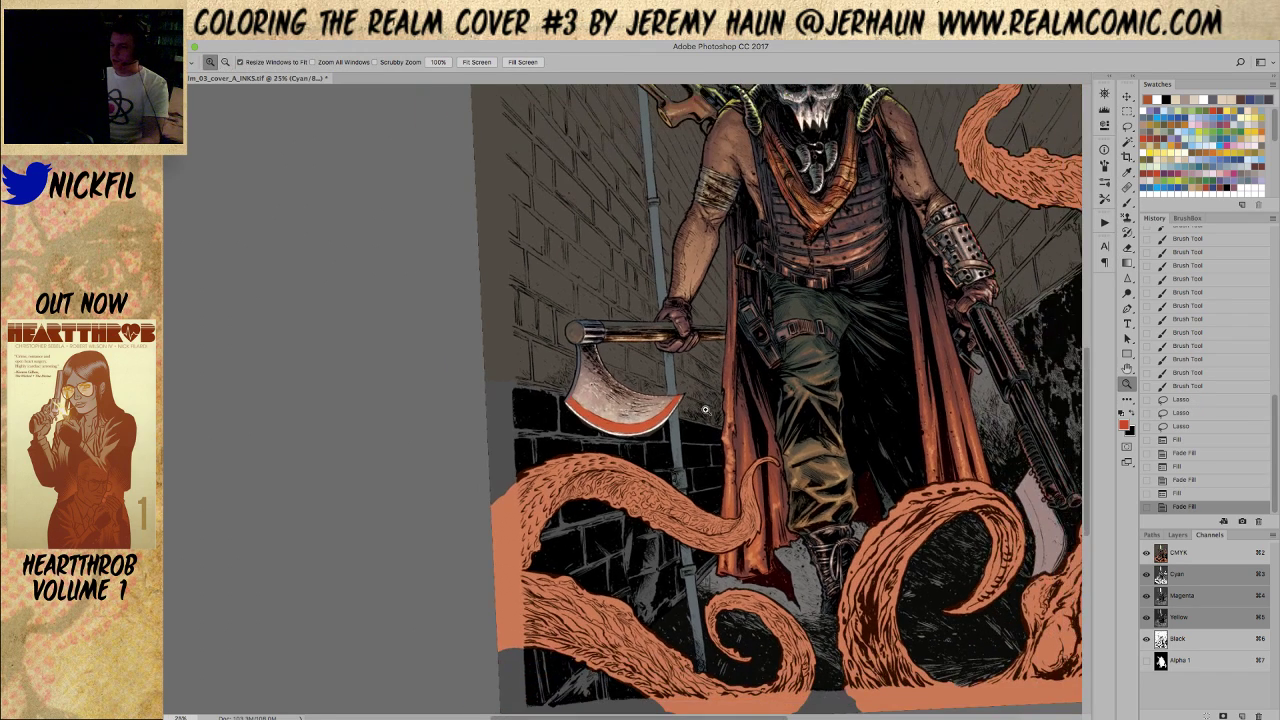
Pick a darker red swatch, compare the blade with and without the orange-red fills, and roll the history back to the lasso selection
click(1220, 109)
click(1186, 427)
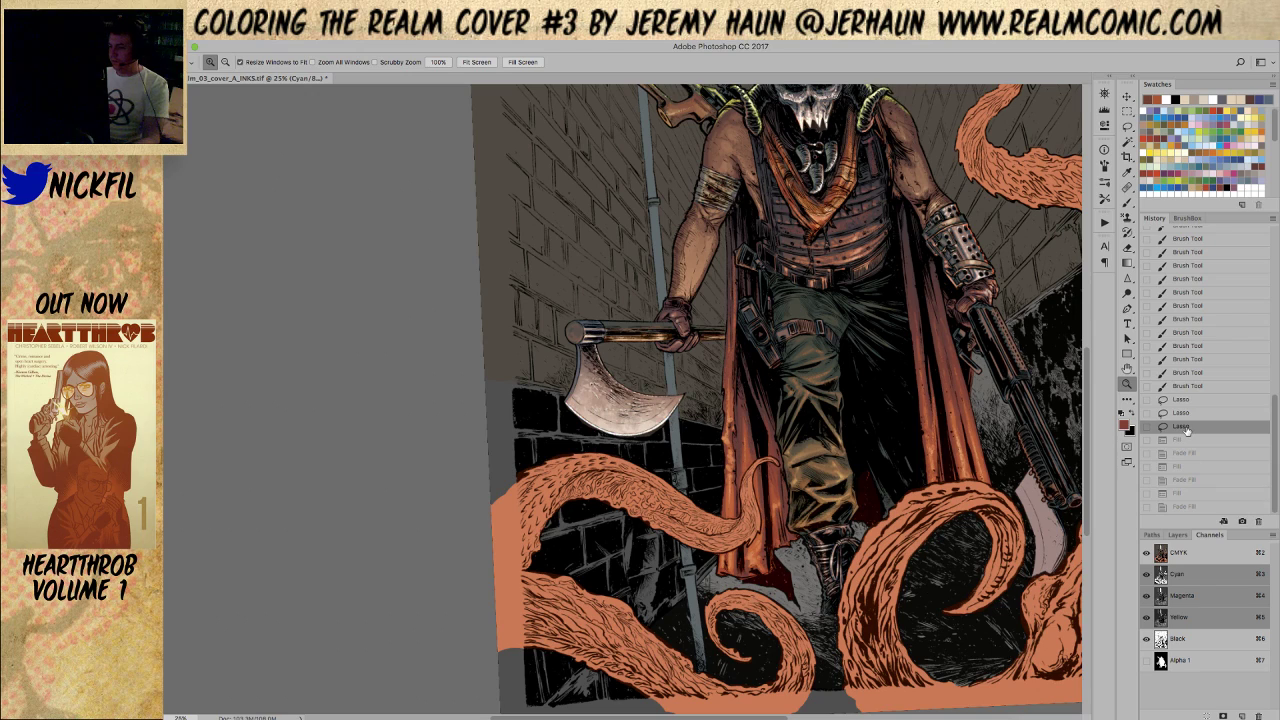
key(ctrl+z)
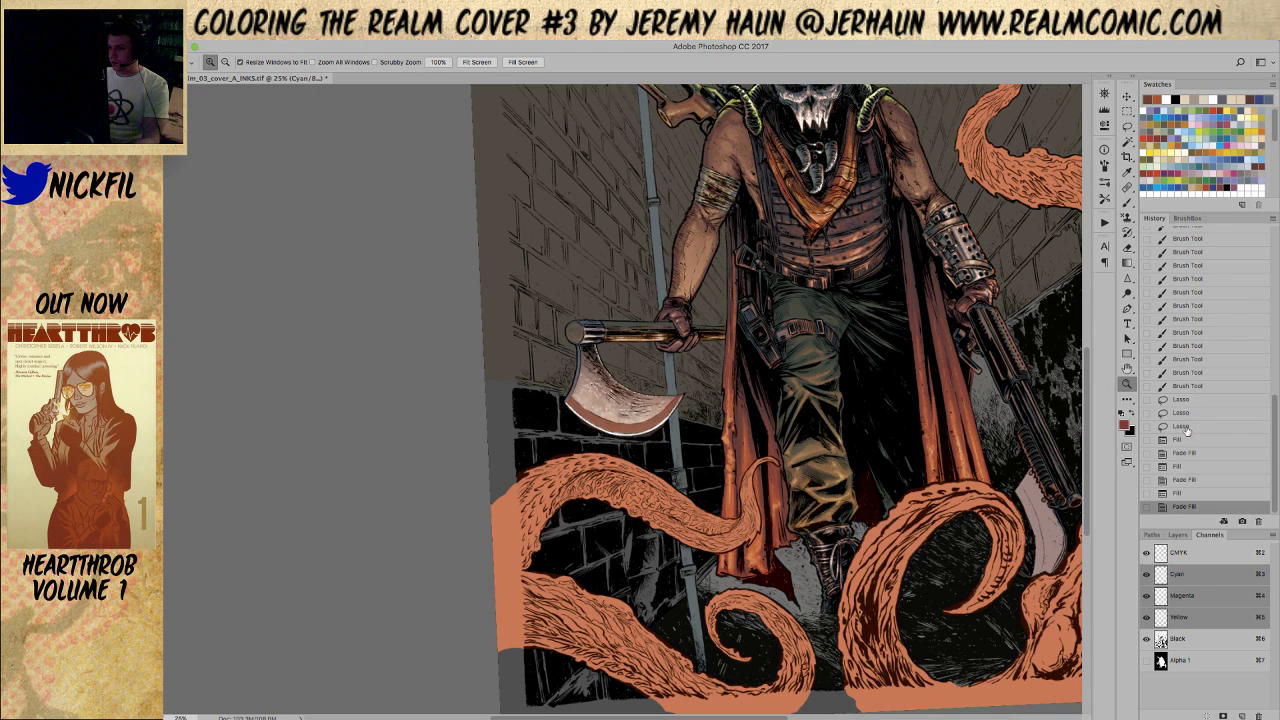
alt+click(548, 378)
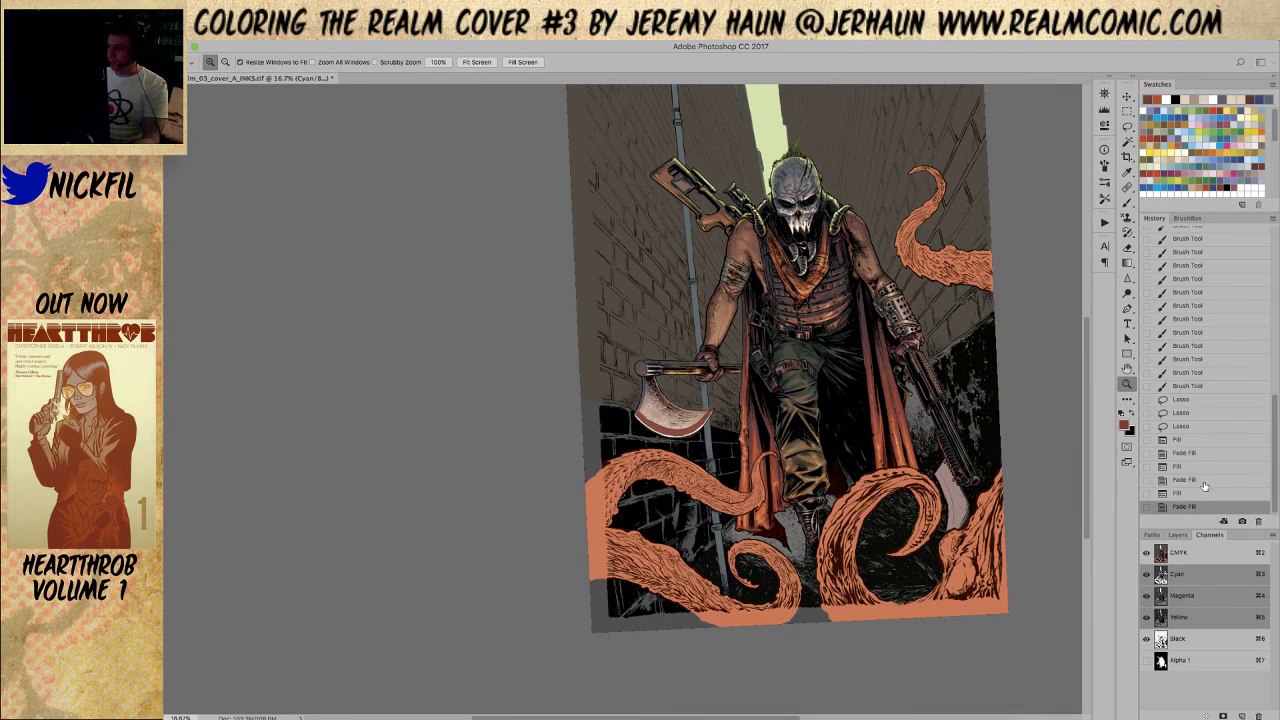
click(1181, 426)
click(622, 425)
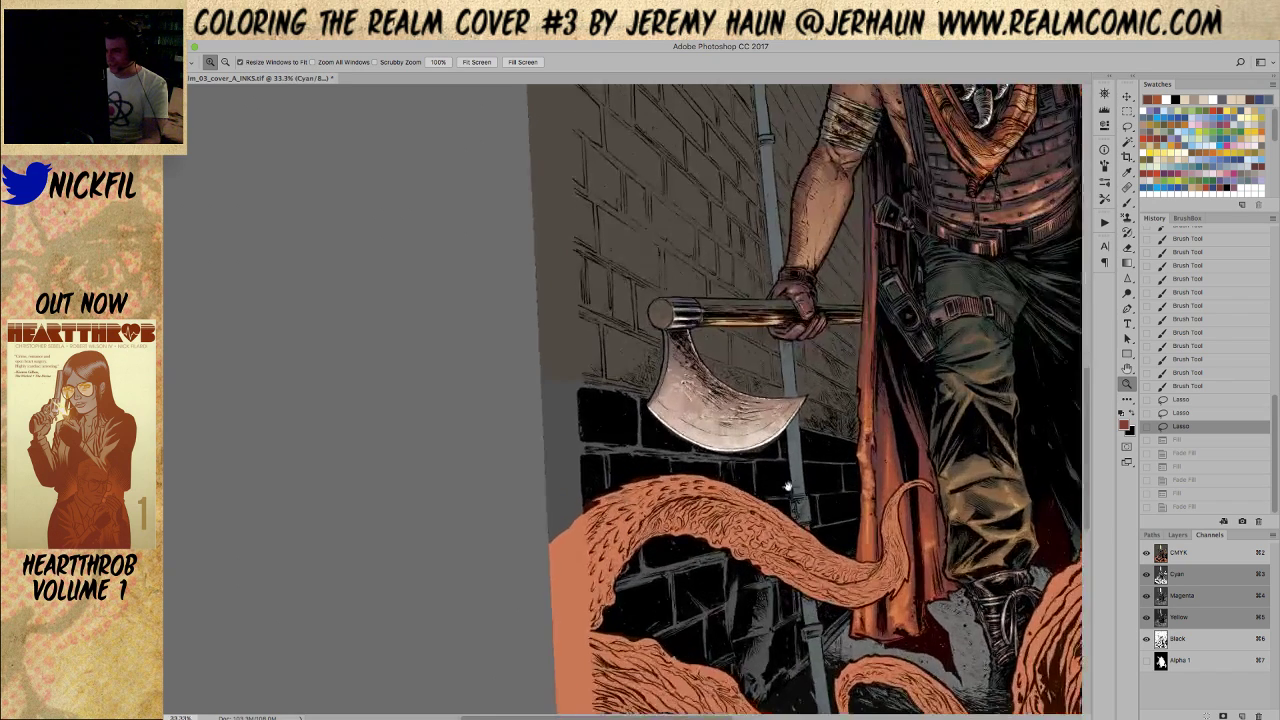
Brighten the selected cutting-edge band with white radial gradients in Screen mode and clear the selection
key(d)
key(x)
key(g)
drag(577, 437, 545, 388)
key(z)
alt+click(558, 354)
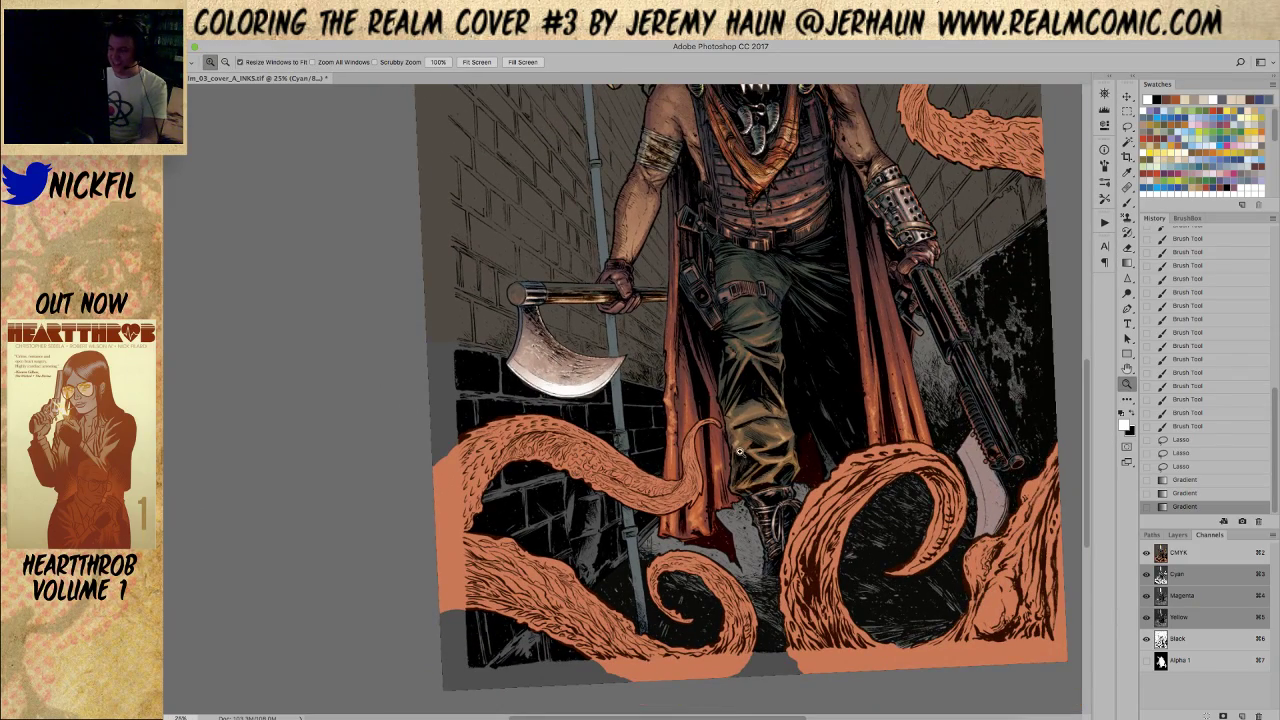
key(ctrl+d)
Examine the brightened axe blade close up and against the whole cover with the canvas turned upright
key(r)
drag(585, 261, 634, 382)
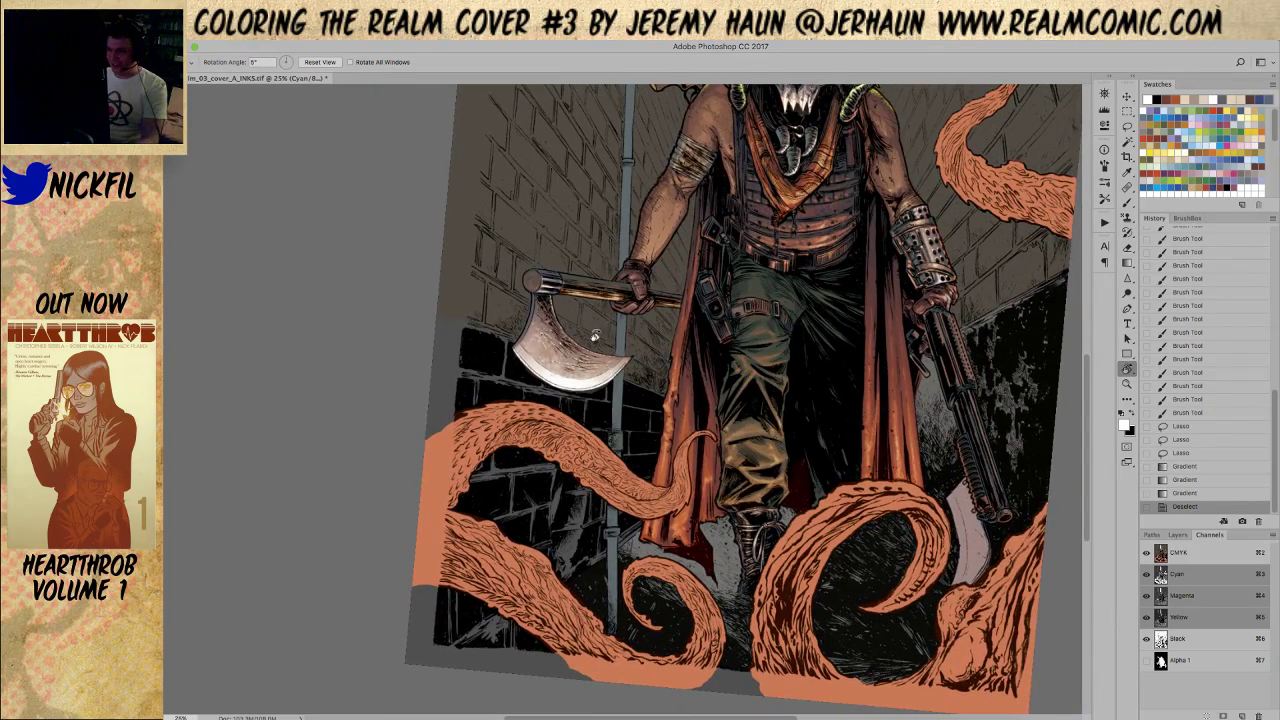
key(z)
click(542, 327)
alt+click(654, 420)
alt+click(735, 428)
drag(735, 428, 648, 467)
key(r)
drag(782, 465, 790, 455)
key(z)
click(636, 447)
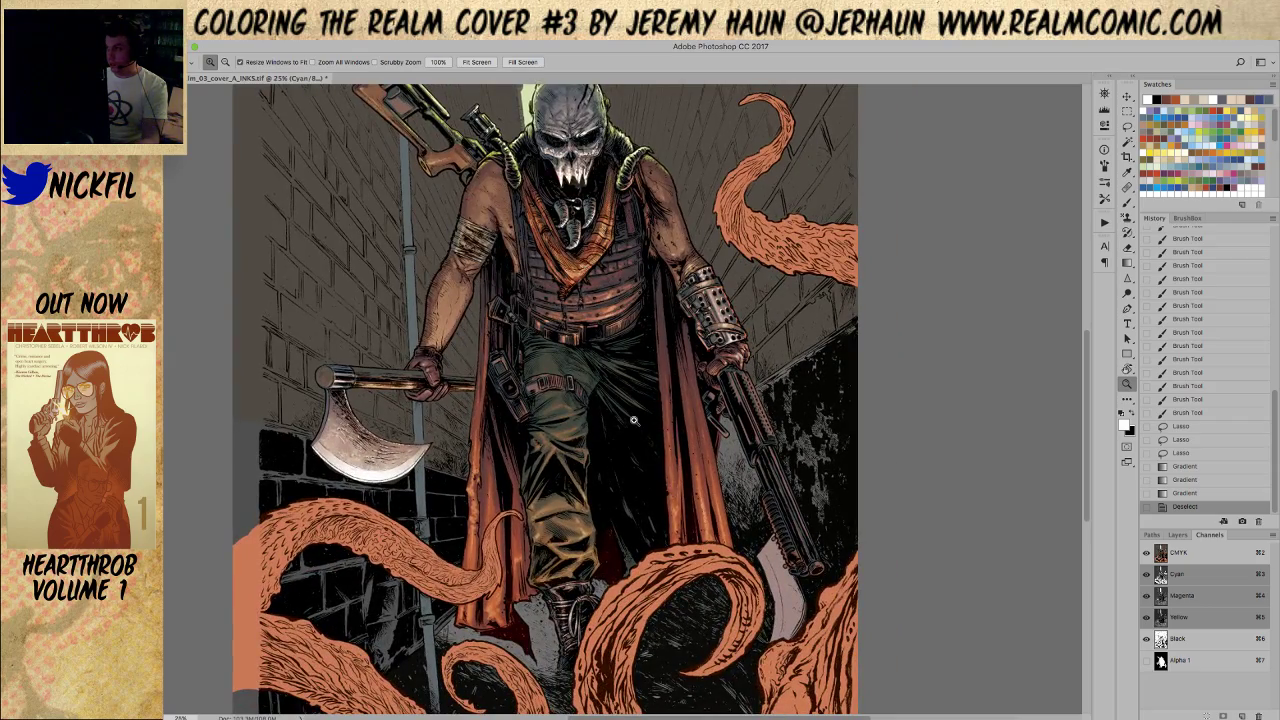
alt+click(632, 420)
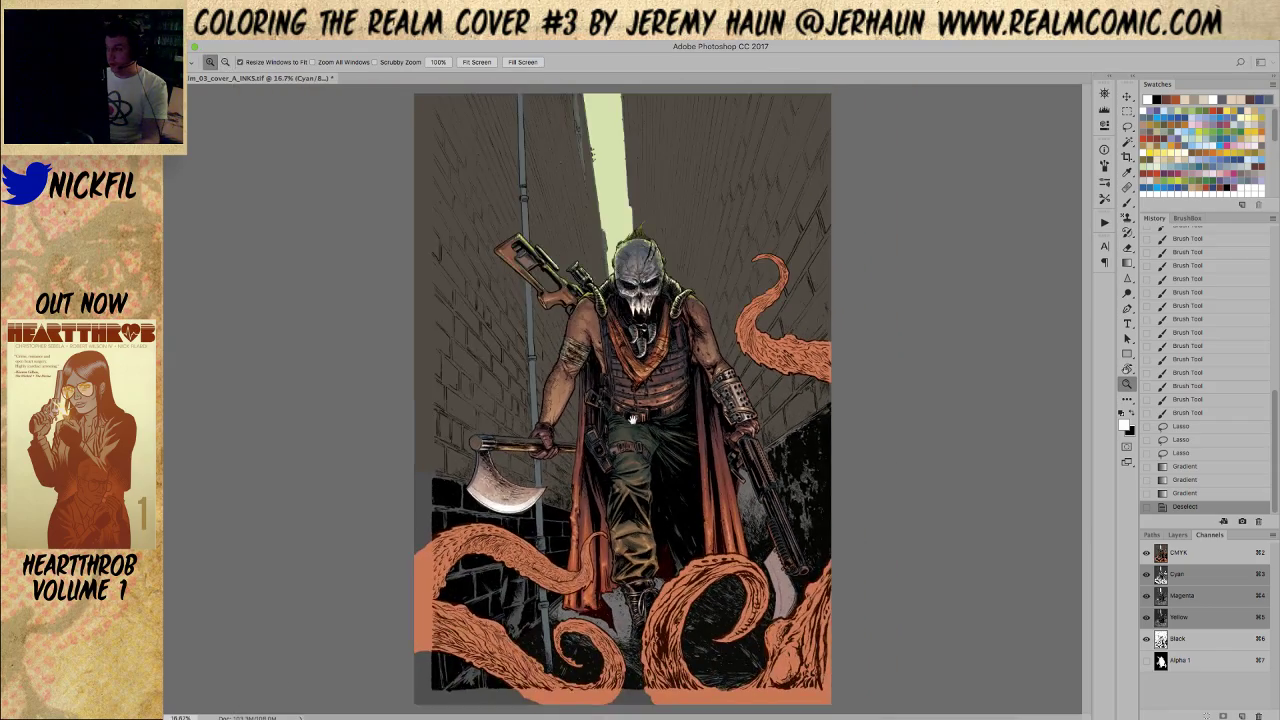
click(706, 502)
alt+click(782, 552)
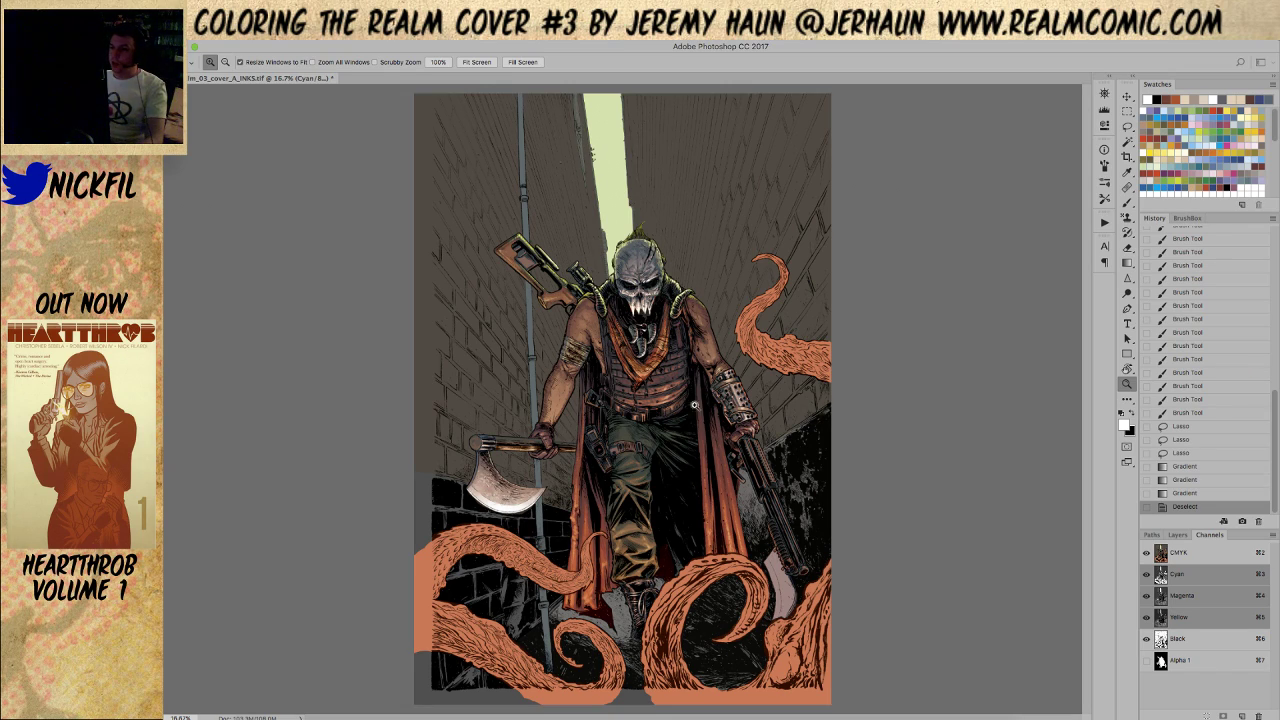
key(alt)
alt+click(645, 376)
click(645, 376)
key(w)
click(672, 215)
key(ctrl+d)
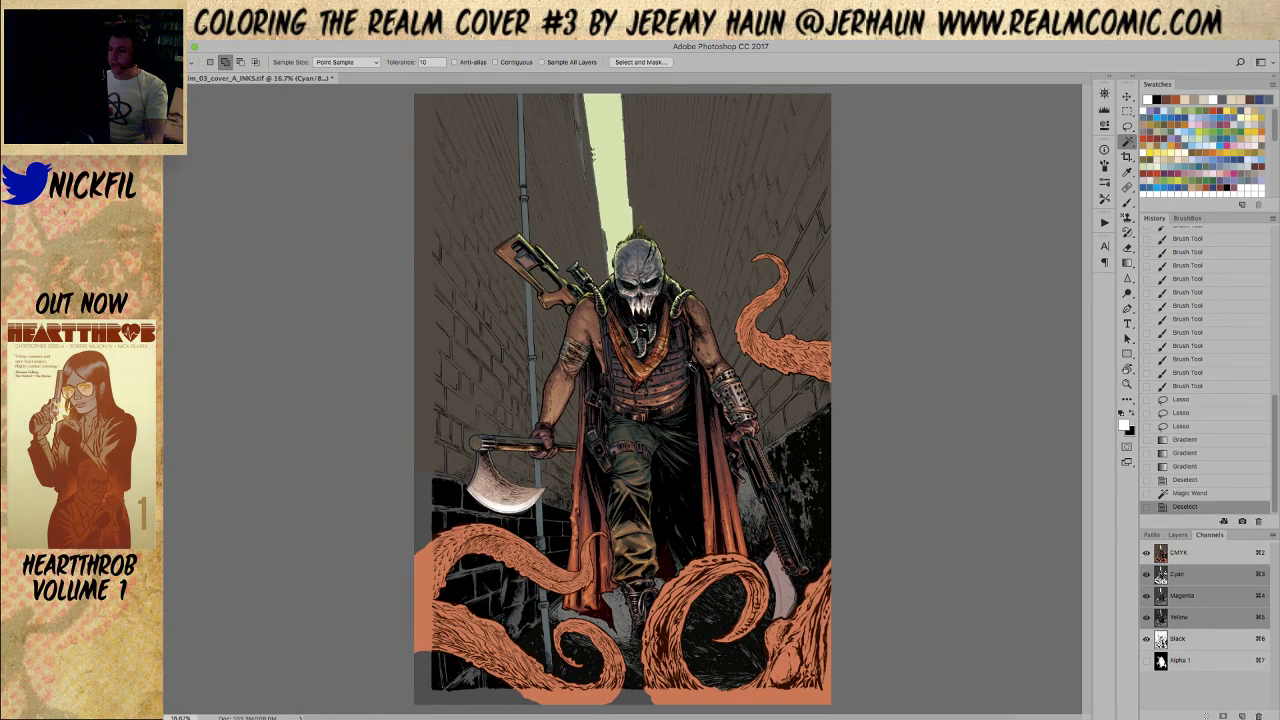
Review the overall cover and the masked figure's upper body, legs and surrounding tentacles at several magnifications
key(z)
alt+click(689, 443)
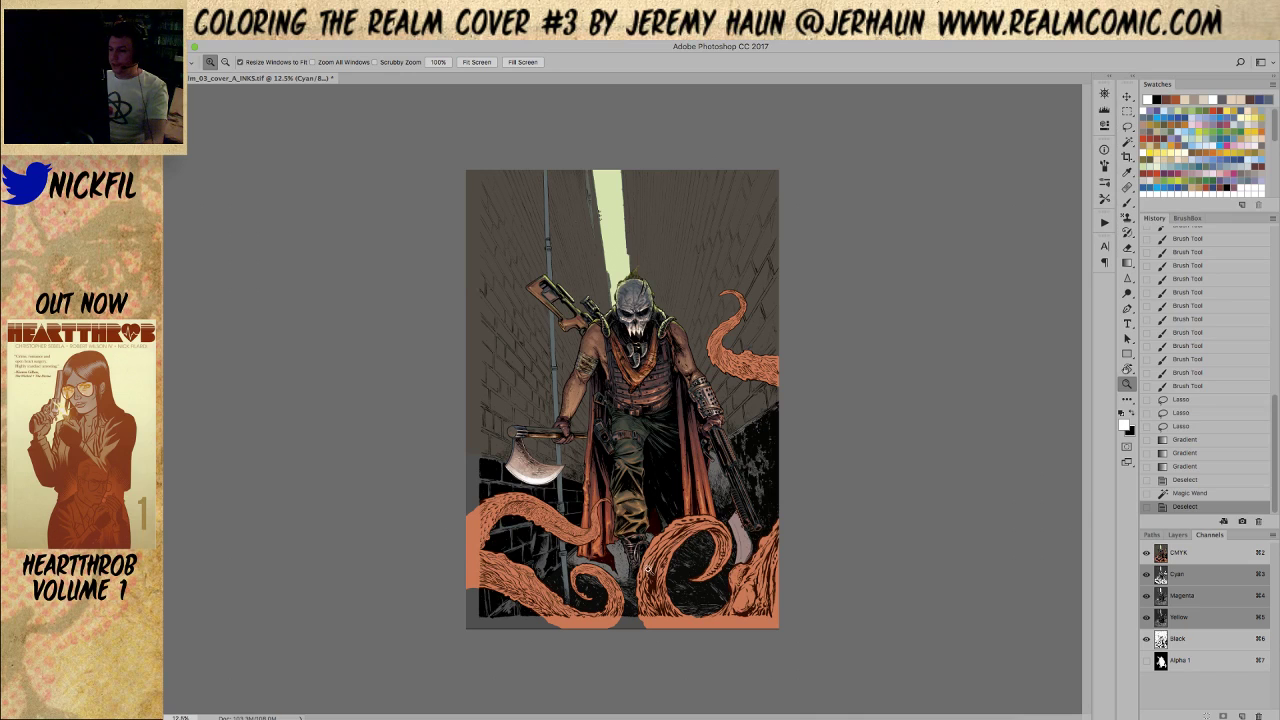
click(686, 418)
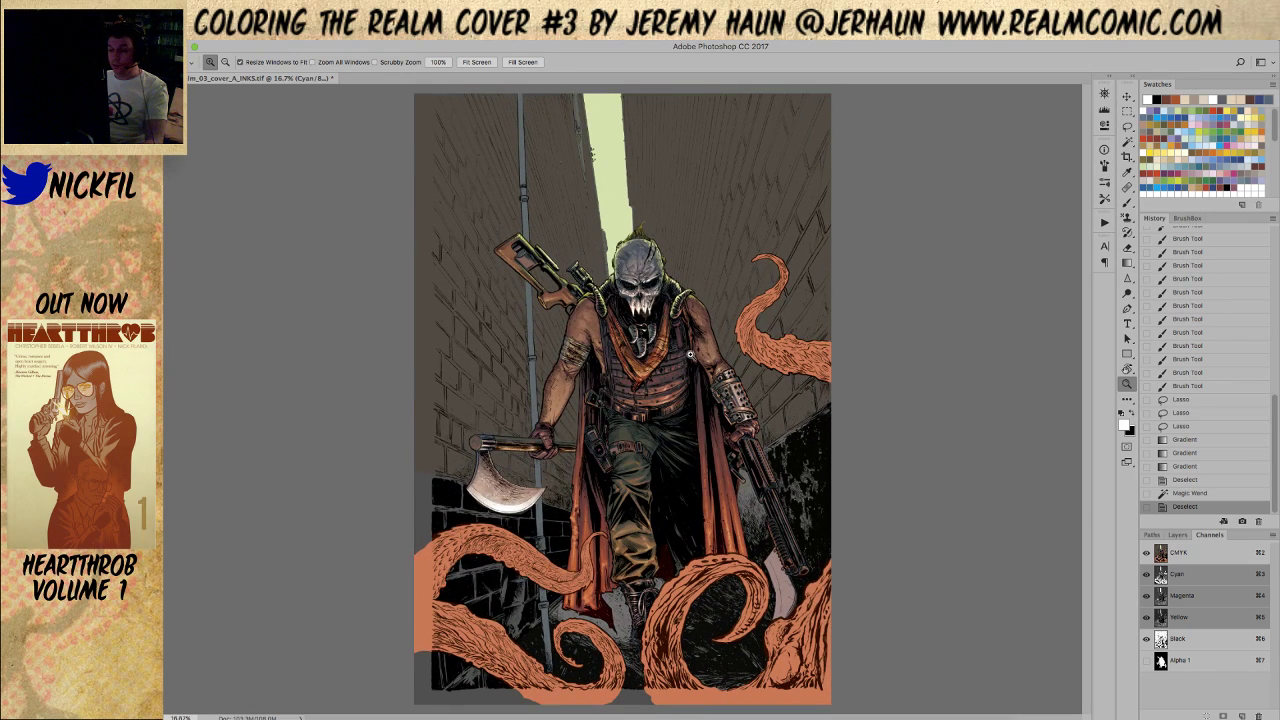
click(678, 350)
drag(697, 400, 690, 202)
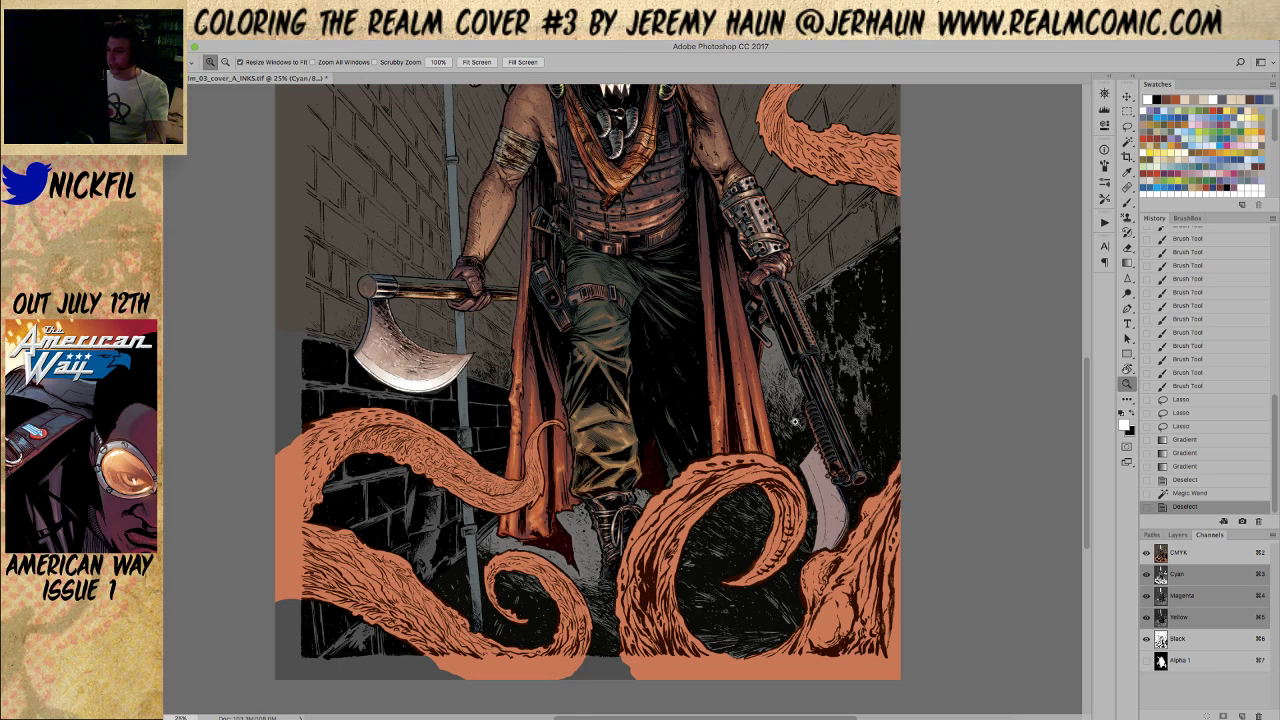
alt+click(696, 320)
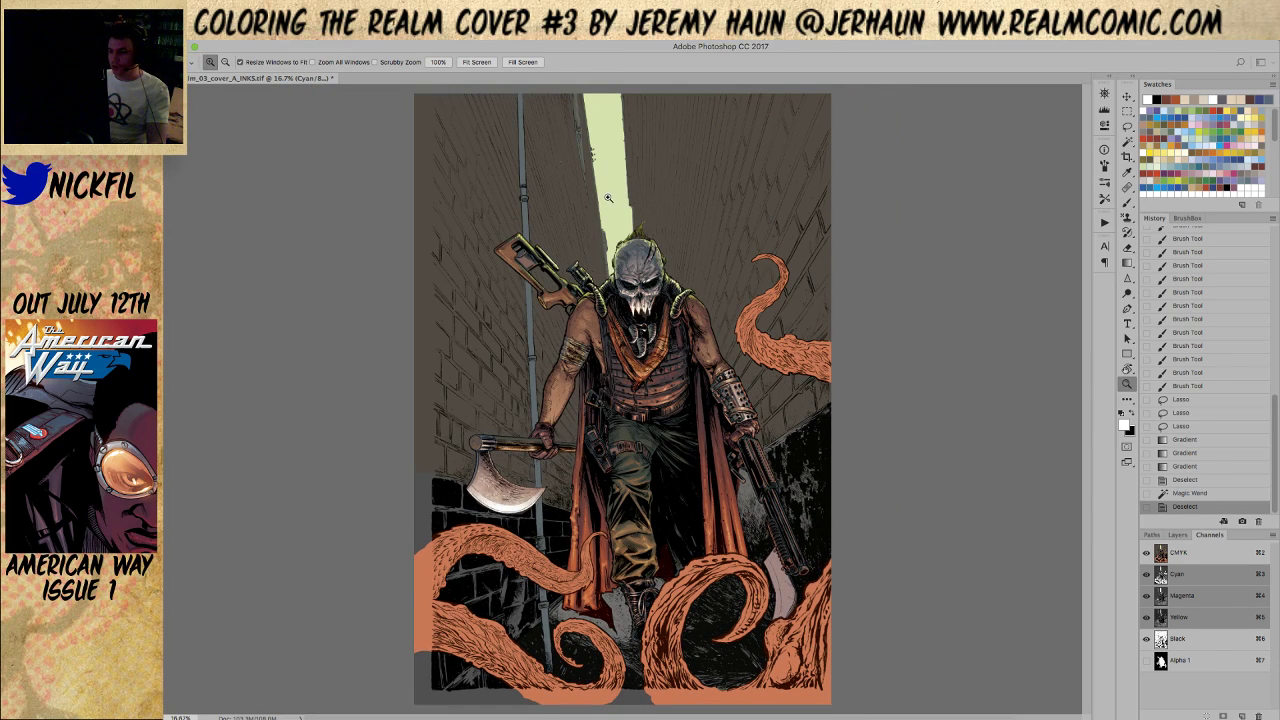
click(630, 406)
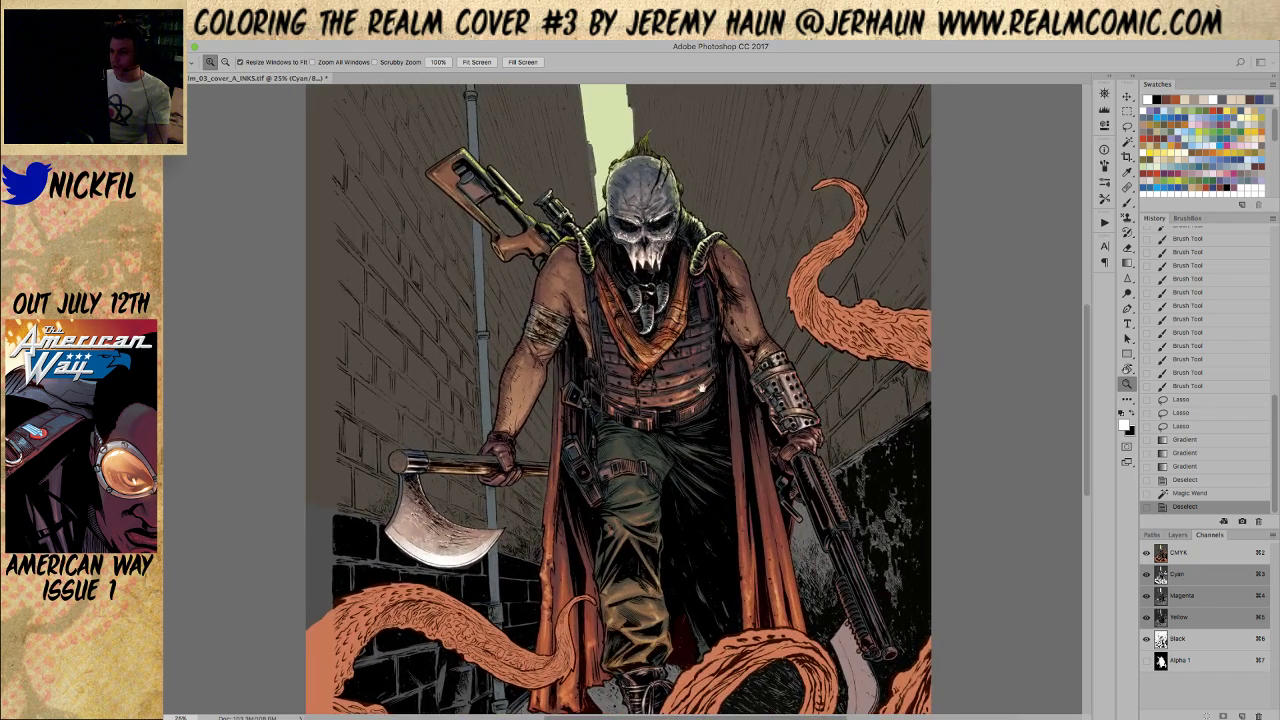
click(669, 425)
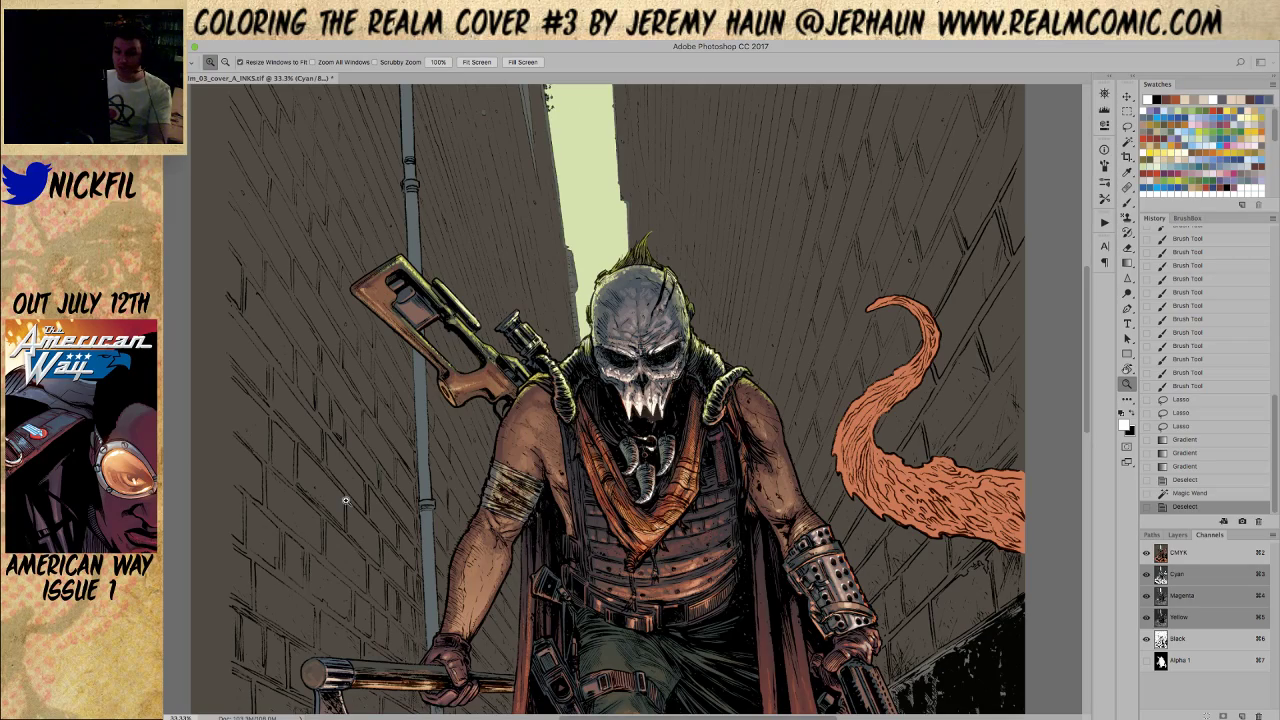
click(606, 456)
scroll(595, 412, up, 5)
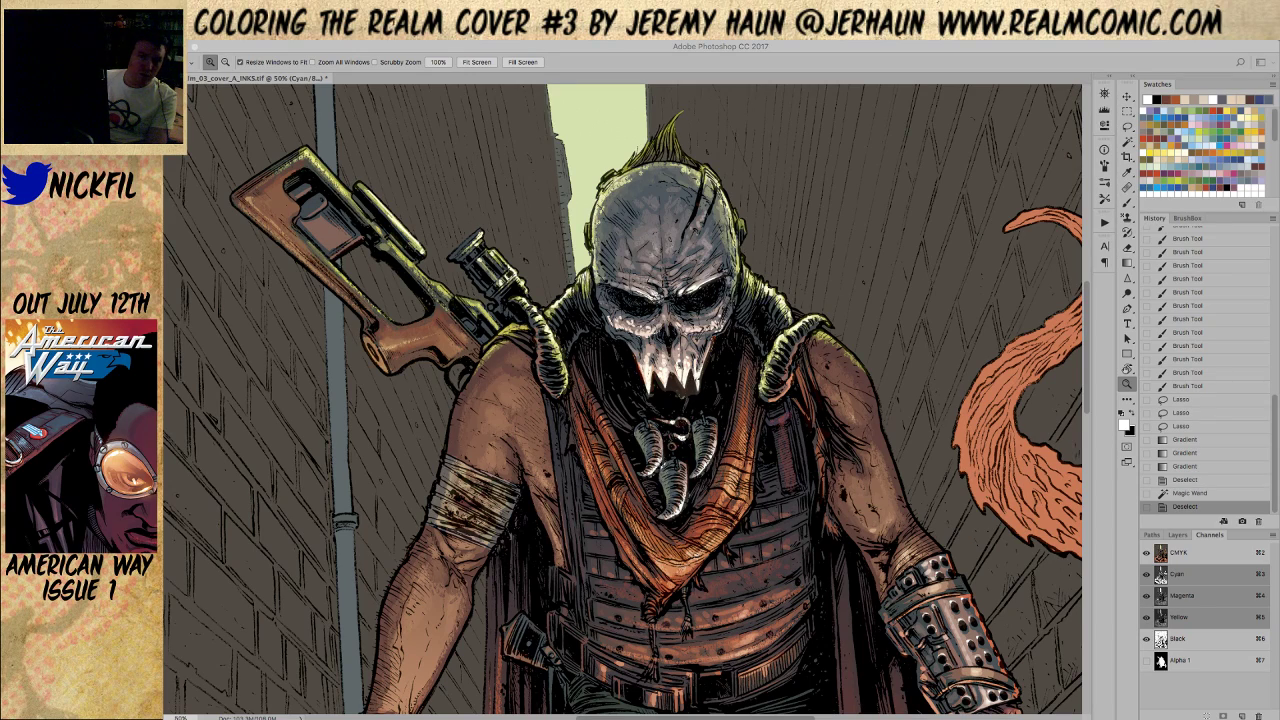
click(645, 461)
alt+click(643, 464)
alt+click(630, 465)
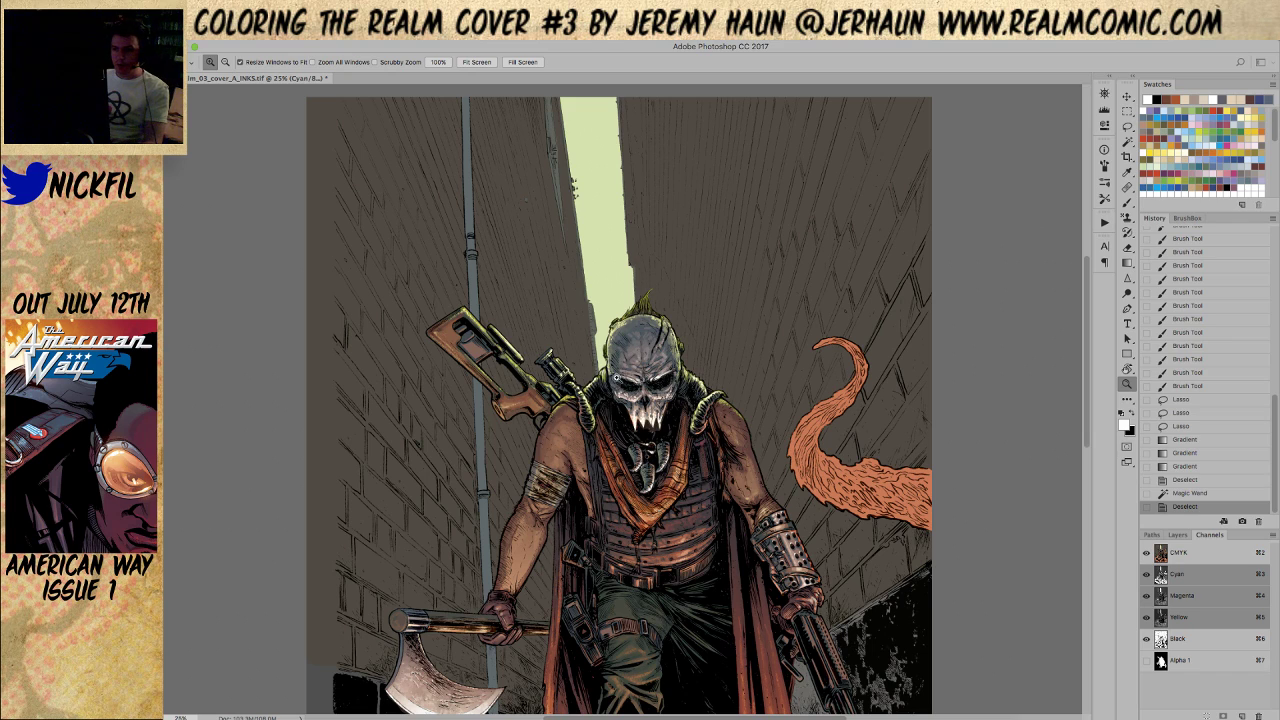
alt+click(628, 470)
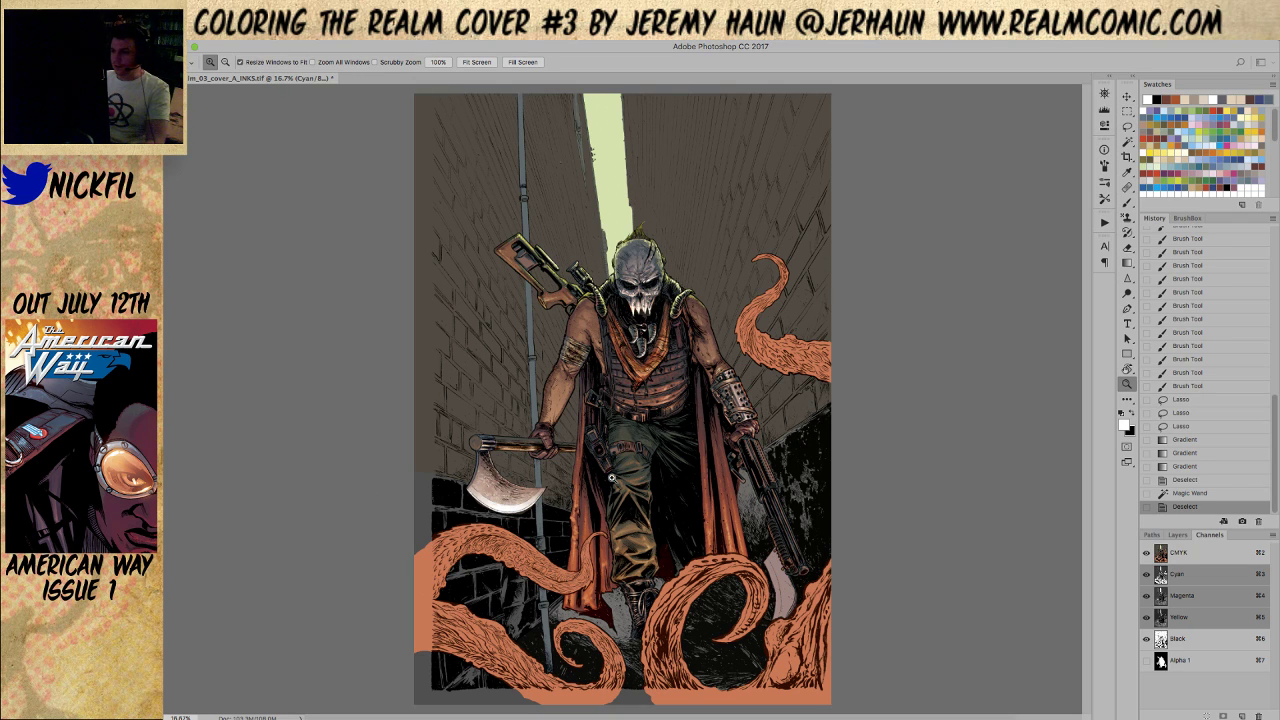
click(616, 474)
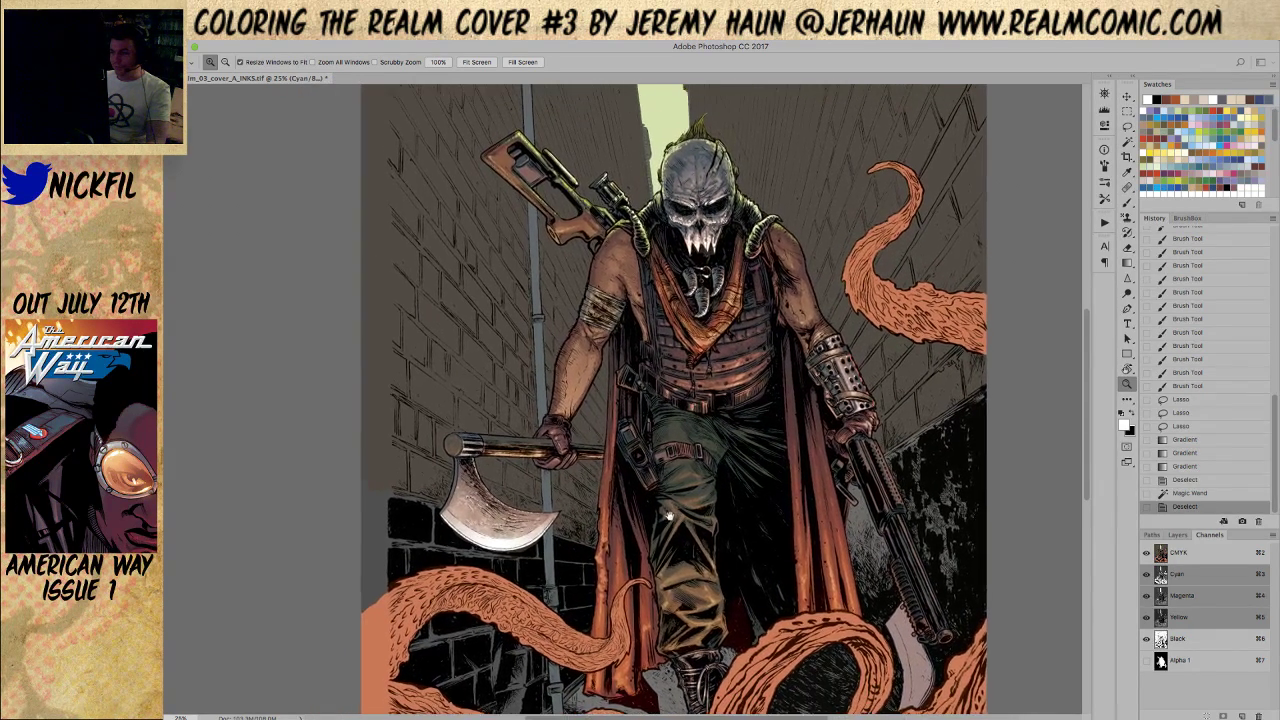